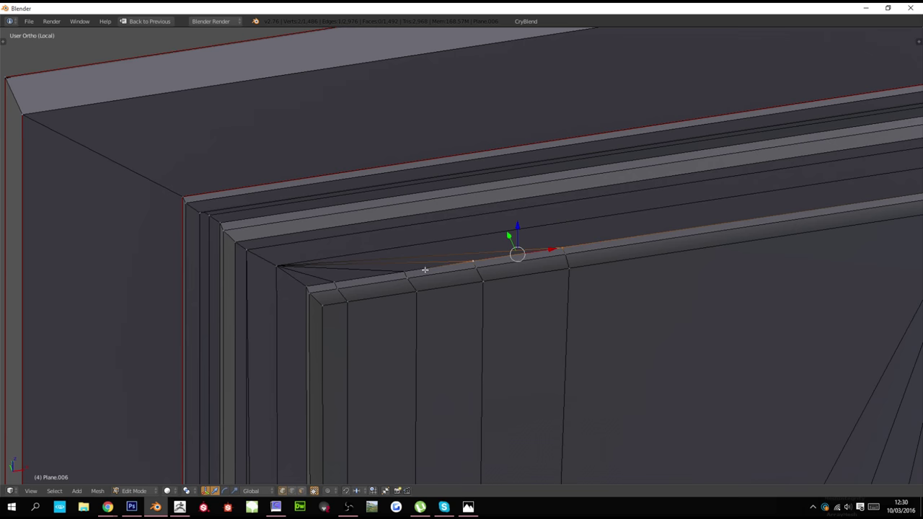
Merge the four spare vertices along the outer edge of the upper panel's top bevel into its left corner vertex
shift+right_click(403, 271)
shift+right_click(333, 280)
shift+right_click(308, 285)
key(w)
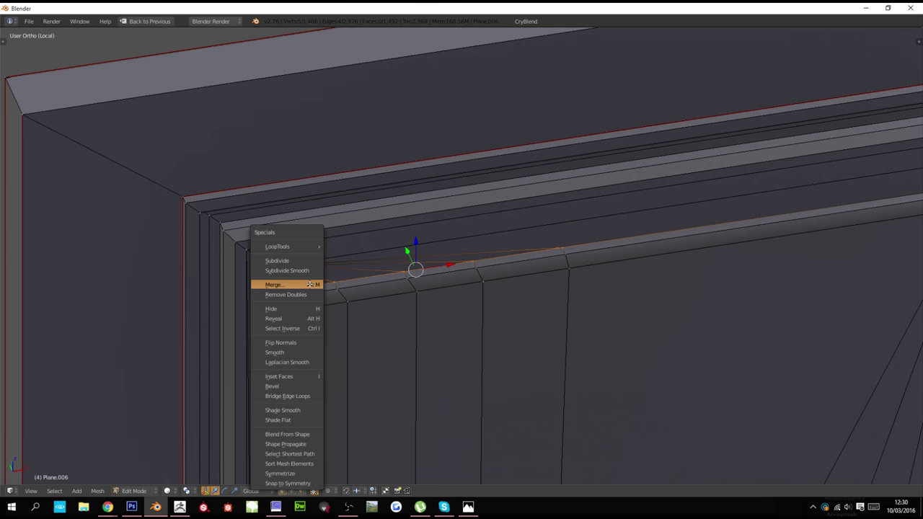
click(311, 285)
click(322, 285)
Merge the four spare vertices along the middle edge of the top bevel into that edge's left corner vertex
click(564, 257)
shift+click(482, 267)
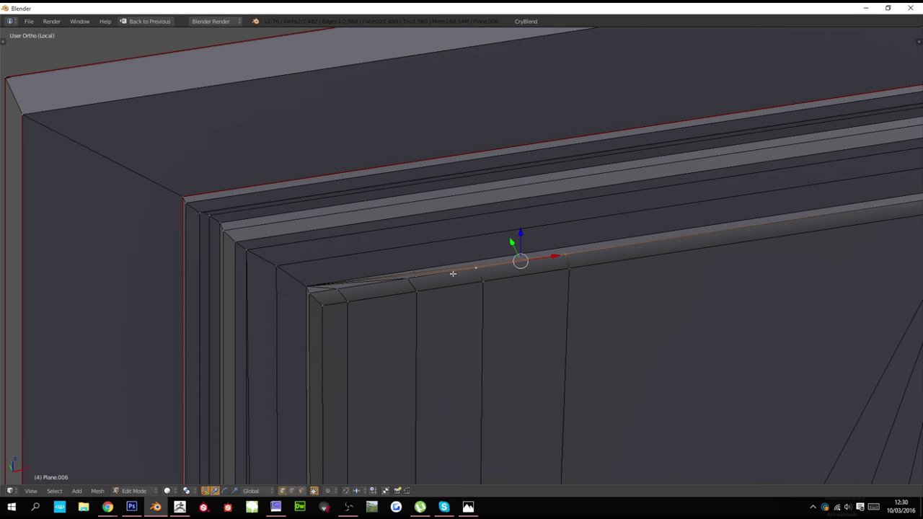
shift+click(400, 280)
shift+click(314, 295)
key(w)
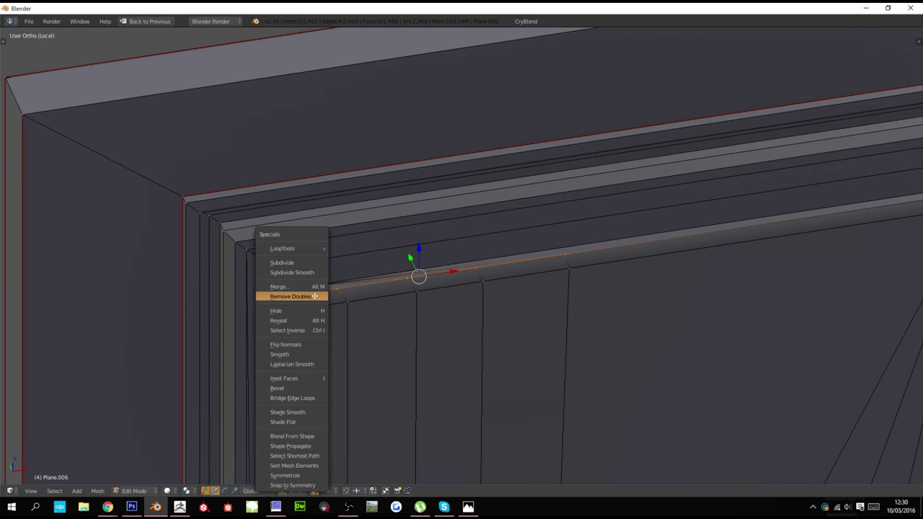
click(303, 286)
click(288, 288)
Merge the four spare vertices along the bevel's inner edge, bordering the flat panel, into the left corner vertex
click(568, 268)
shift+click(483, 282)
shift+click(416, 292)
shift+click(347, 299)
shift+click(316, 294)
key(w)
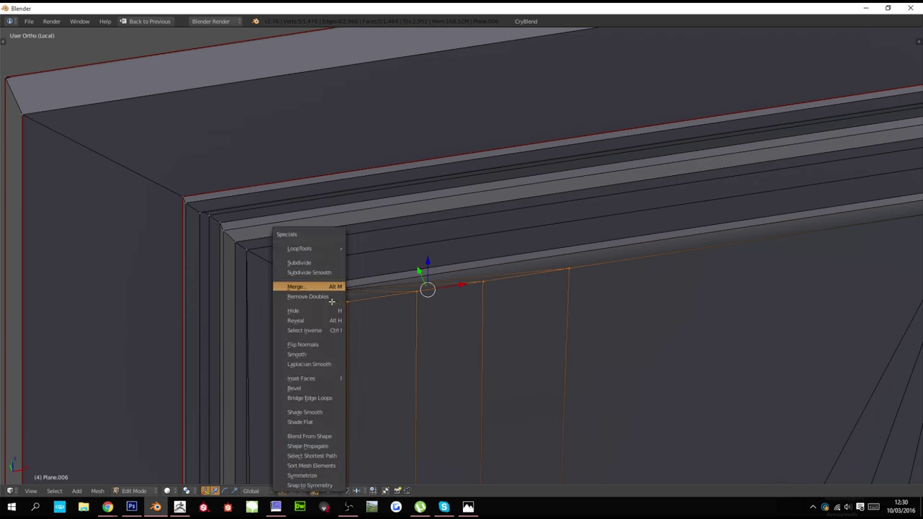
click(331, 288)
click(330, 289)
scroll(426, 309, down, 5)
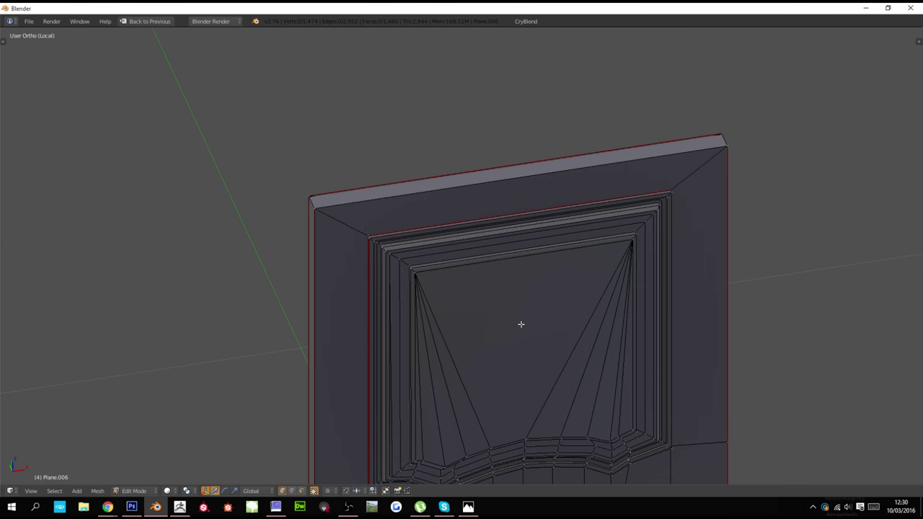
Examine the upper panel's mouldings and corners from several angles, comparing the shaded door with its mesh edges
shift+middle_drag(475, 401, 531, 297)
scroll(480, 339, down, 2)
key(Tab)
key(Tab)
scroll(495, 313, up, 6)
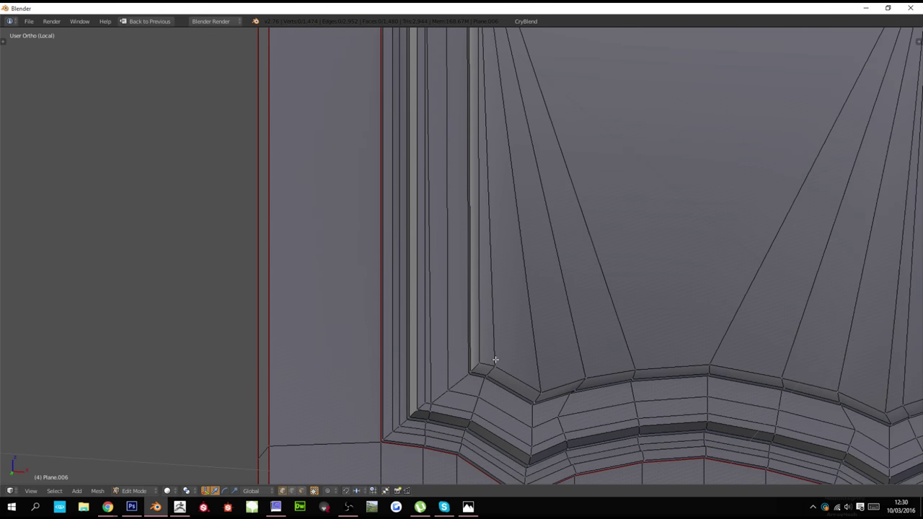
scroll(496, 359, down, 3)
key(Tab)
key(Tab)
key(Tab)
scroll(570, 329, down, 4)
middle_drag(569, 328, 485, 357)
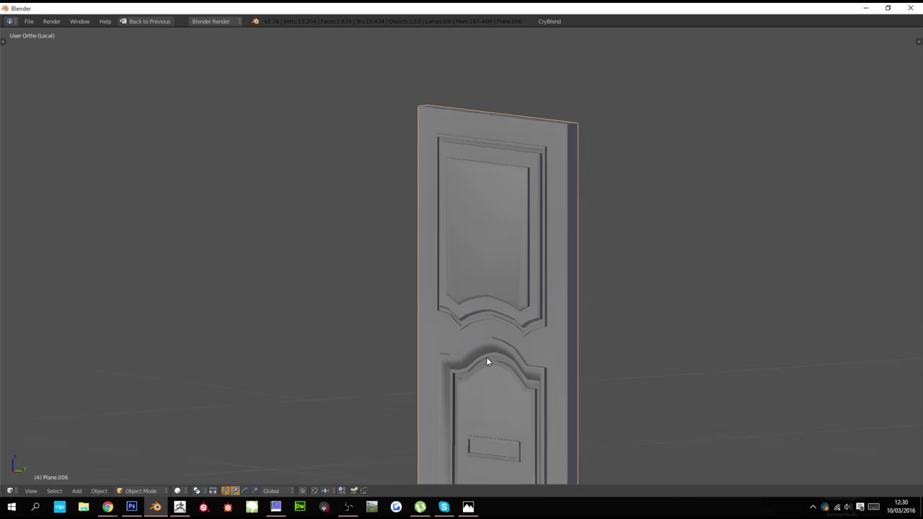
scroll(486, 357, up, 4)
key(Tab)
scroll(552, 354, up, 5)
shift+scroll(552, 354, down, 1)
scroll(565, 348, down, 1)
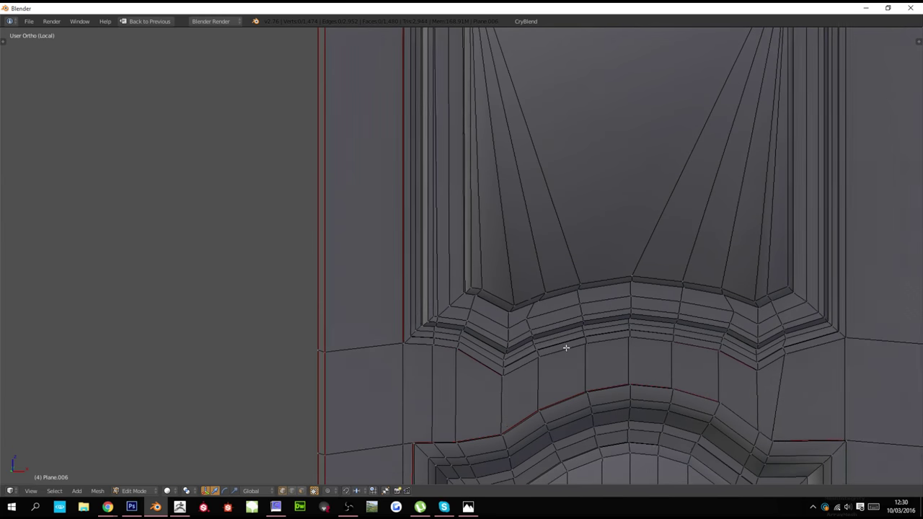
scroll(532, 340, up, 4)
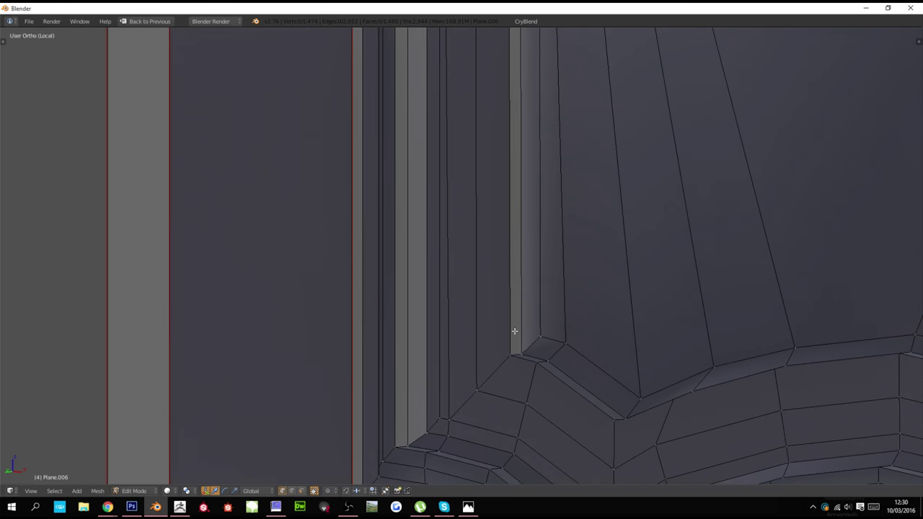
scroll(487, 337, down, 10)
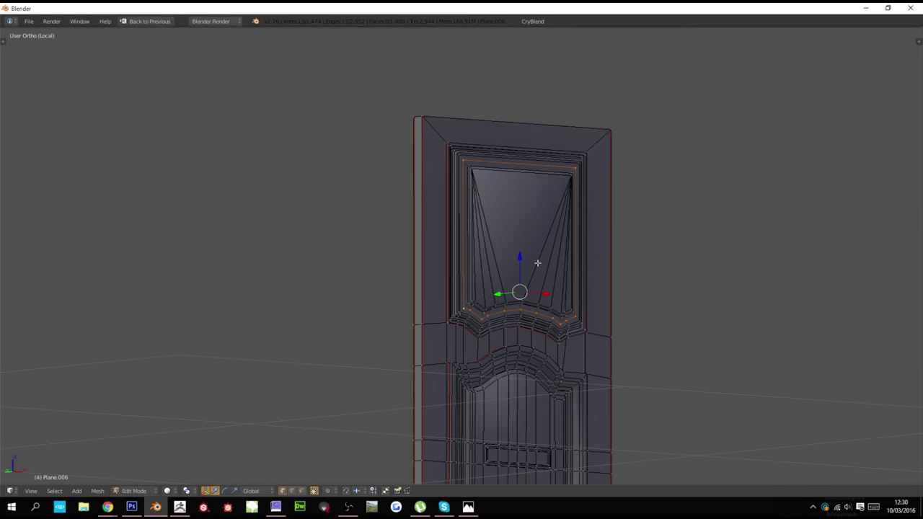
scroll(533, 265, up, 4)
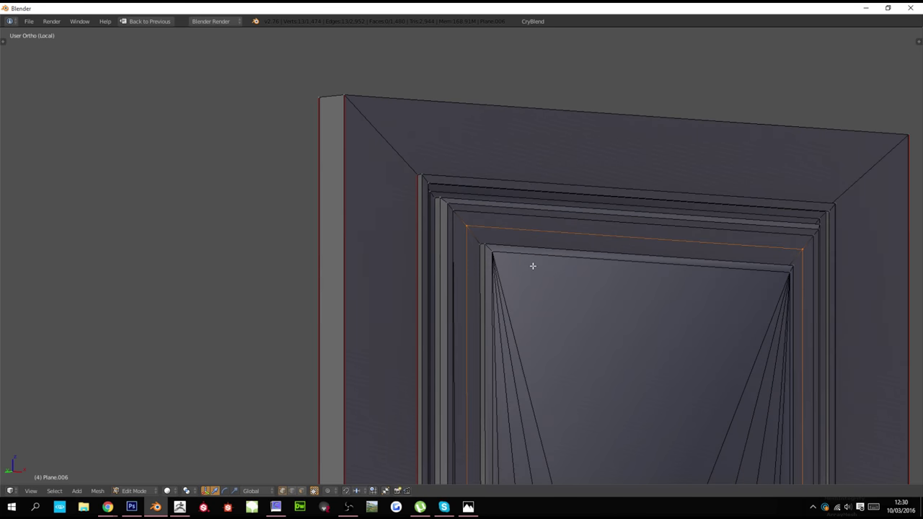
key(a)
key(x)
click(553, 211)
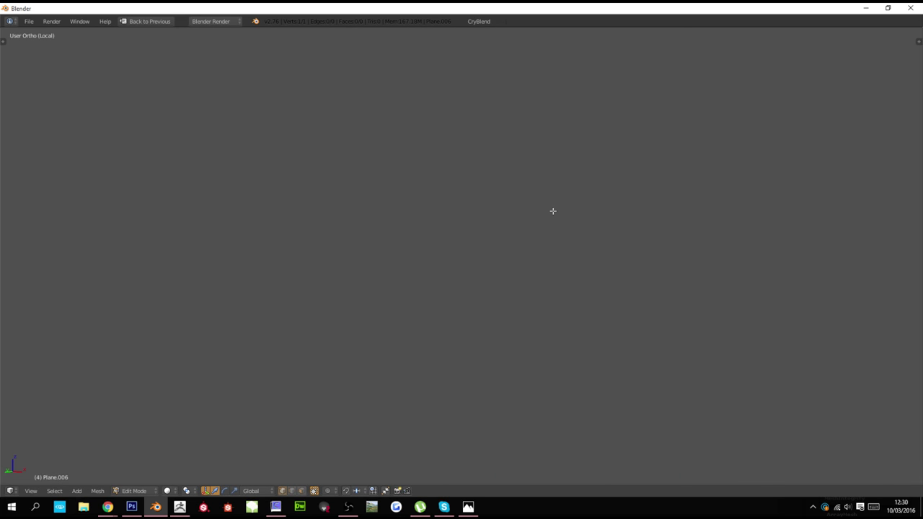
key(ctrl+z)
Select the whole door mesh and remove its doubled vertices
key(a)
key(a)
key(w)
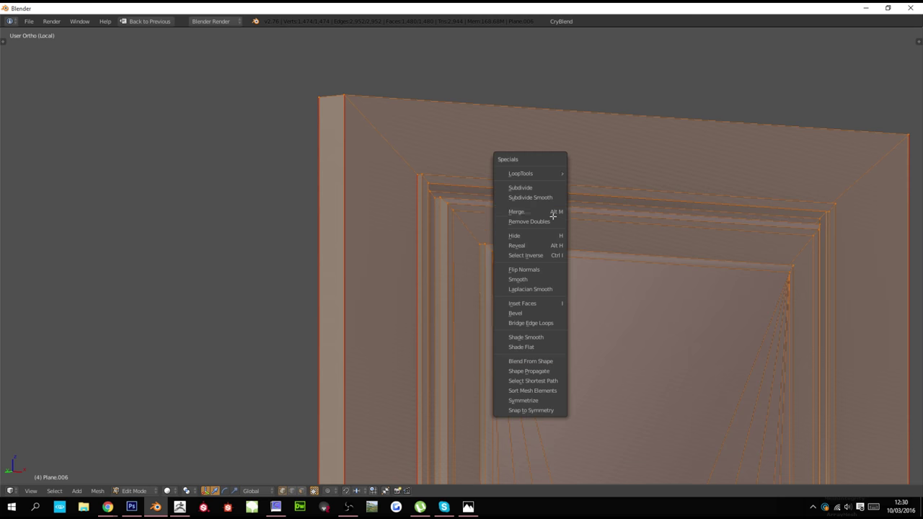
click(554, 221)
key(a)
scroll(557, 252, down, 1)
shift+scroll(555, 271, down, 4)
scroll(552, 276, down, 1)
shift+scroll(550, 282, down, 15)
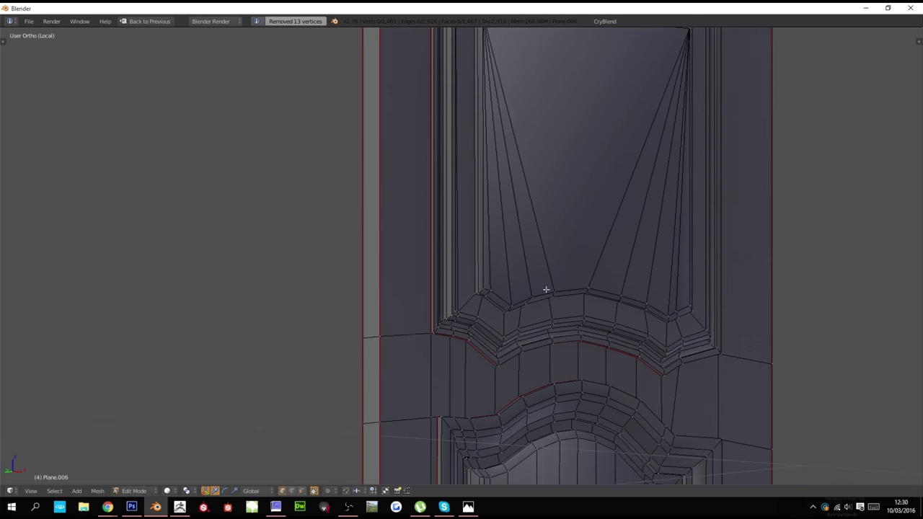
Merge the two nearly overlapping vertices at the lower-left corner of the upper panel's moulding
scroll(545, 289, up, 4)
right_click(447, 386)
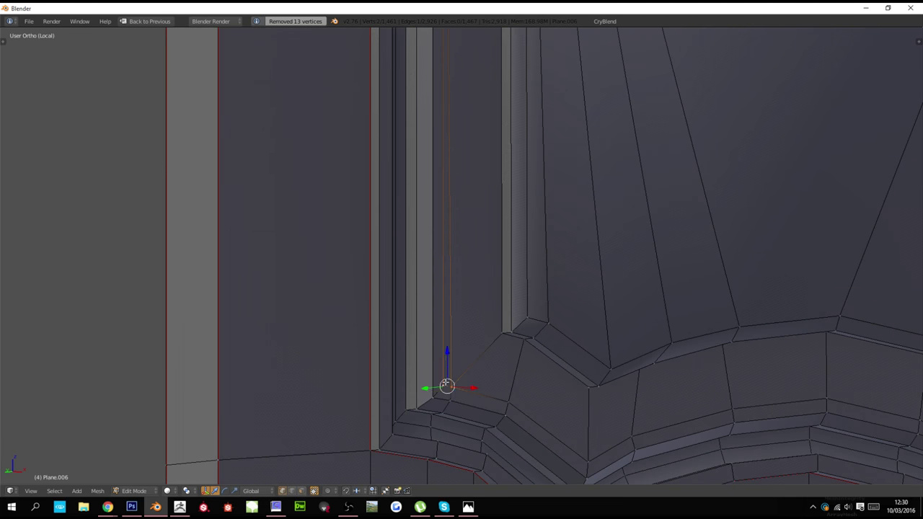
key(w)
click(480, 274)
click(485, 282)
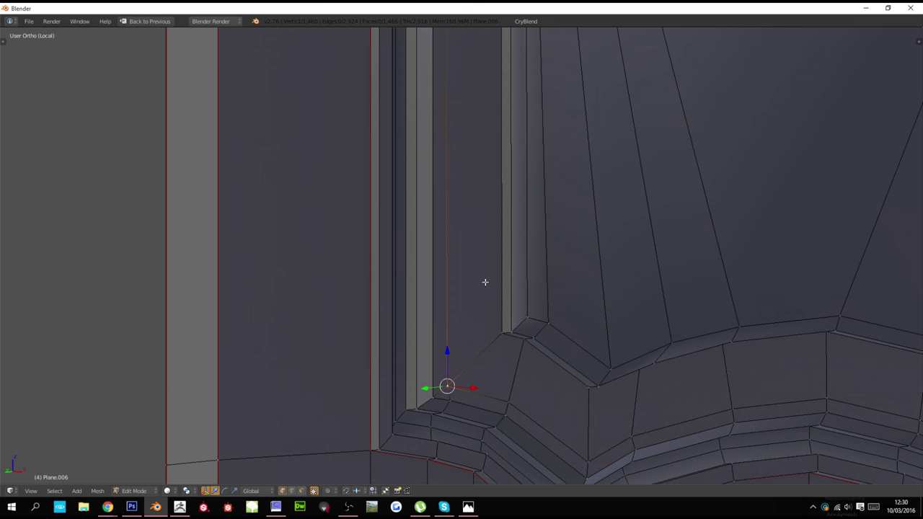
shift+right_click(450, 388)
key(w)
click(480, 230)
click(485, 216)
Examine the upper panel's shading and edge layout, comparing the shaded door with its mesh
scroll(493, 228, down, 4)
scroll(493, 228, down, 5)
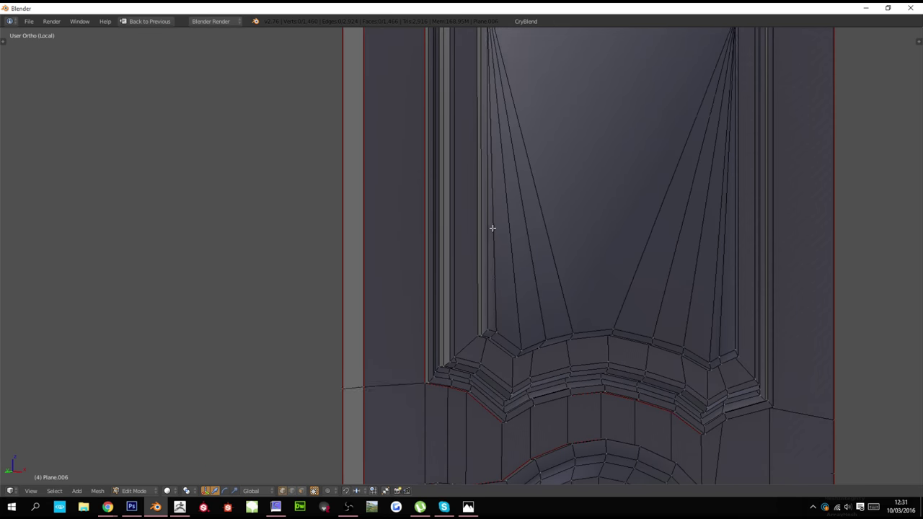
mouse_move(472, 243)
middle_down()
mouse_move(470, 282)
mouse_move(493, 253)
mouse_move(543, 262)
mouse_move(524, 243)
mouse_move(470, 227)
middle_up()
scroll(469, 282, up, 5)
scroll(469, 255, down, 3)
key(Tab)
scroll(549, 261, up, 5)
ctrl+scroll(550, 256, up, 6)
key(Tab)
scroll(550, 256, down, 5)
key(Tab)
scroll(470, 223, up, 5)
key(Tab)
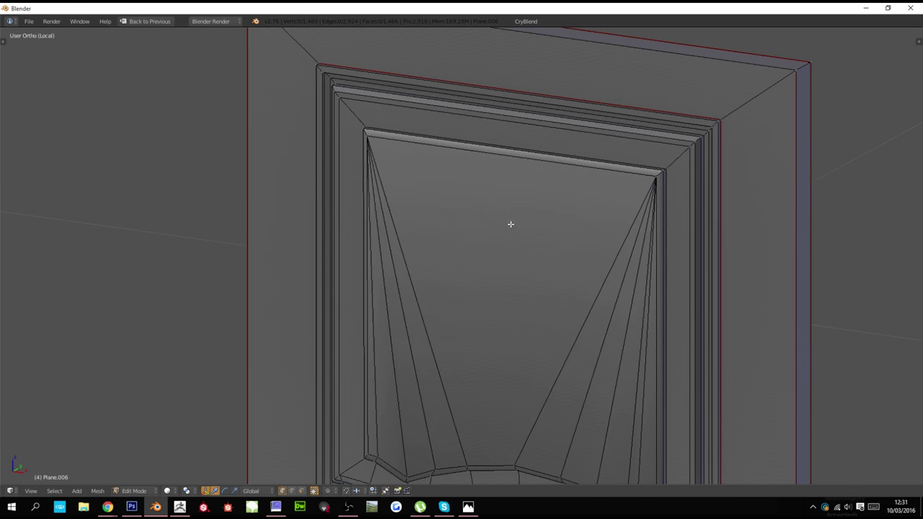
Remove doubled vertices across the whole mesh again and view the shaded door
shift+scroll(520, 231, down, 10)
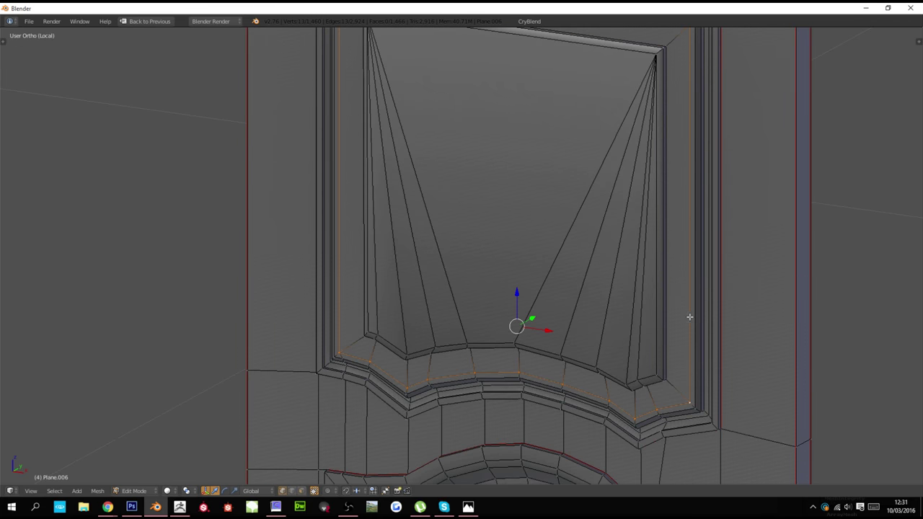
key(a)
key(w)
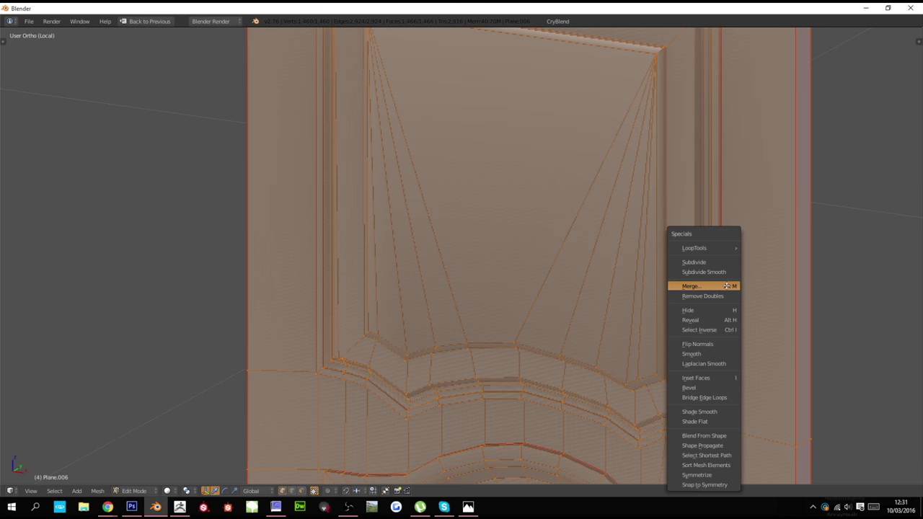
click(721, 295)
key(Tab)
scroll(657, 306, down, 4)
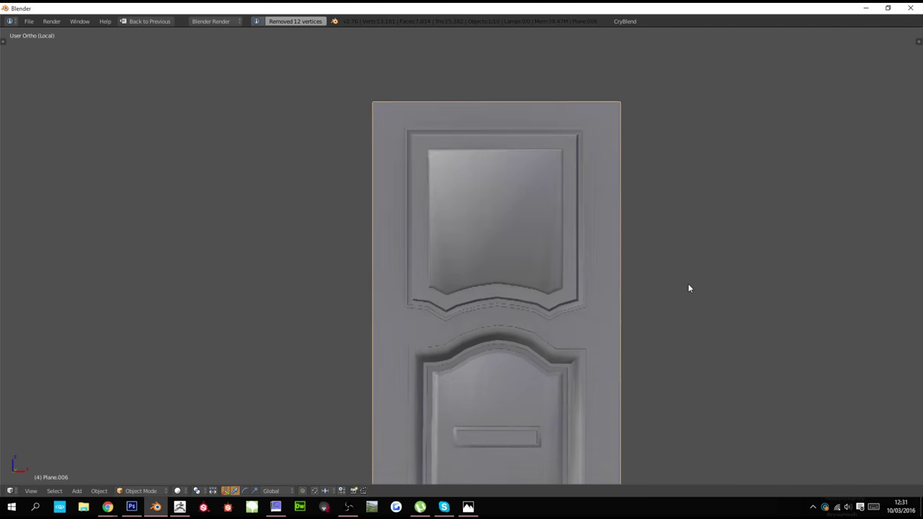
Undo the vertex merge and the doubled-vertex removals on the door mesh
key(Tab)
key(a)
key(a)
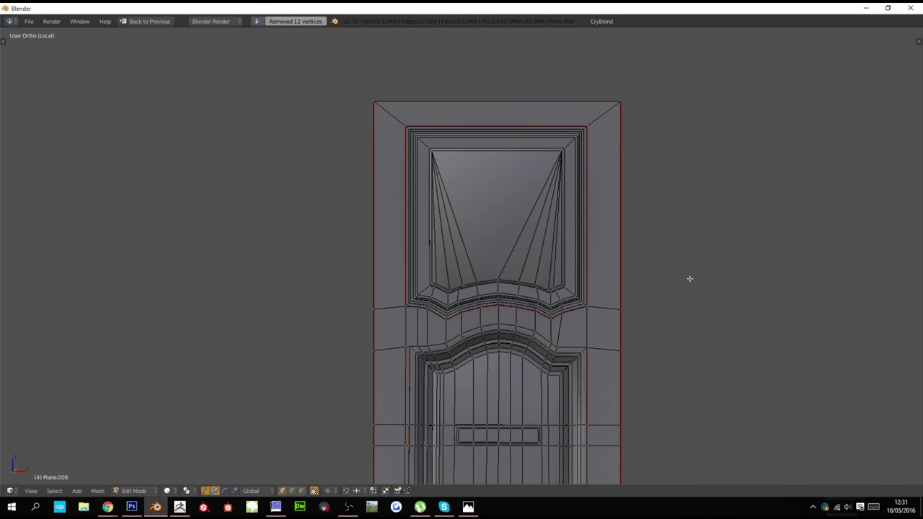
key(a)
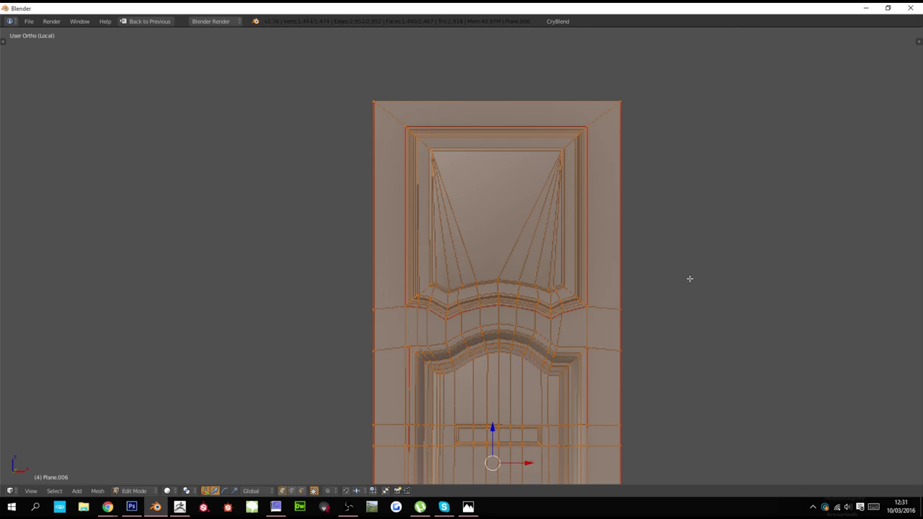
key(a)
key(Tab)
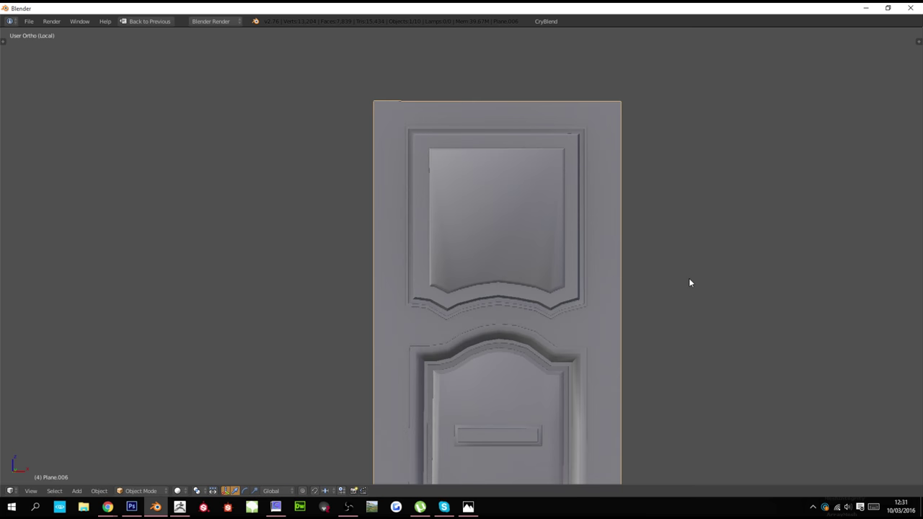
Edge-slide the loop between the upper panel's bevel and moulding outward onto the neighbouring loop
scroll(607, 260, up, 4)
middle_drag(612, 243, 628, 302)
key(Tab)
alt+right_click(395, 199)
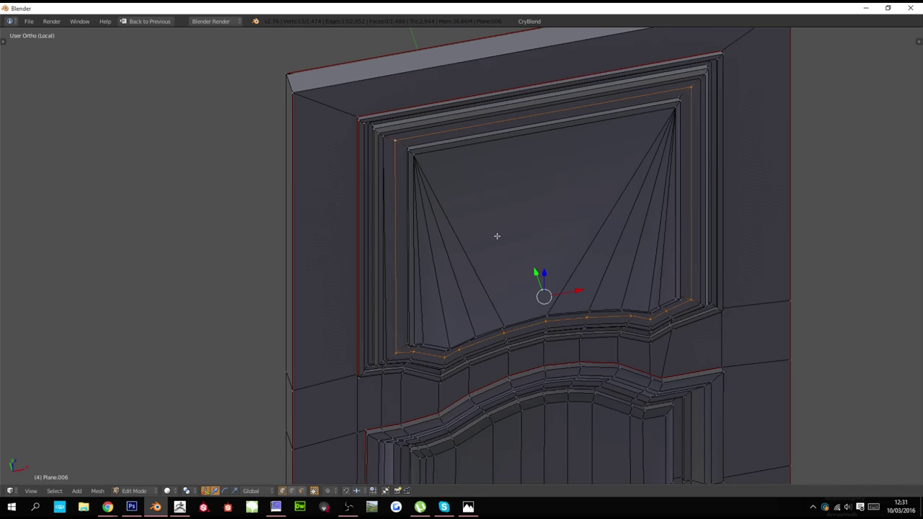
key(g)
key(g)
click(461, 362)
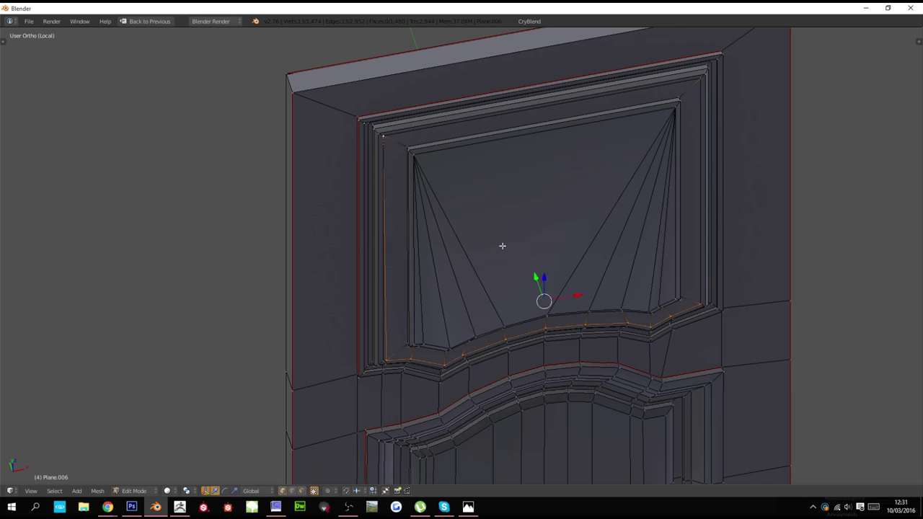
Remove doubled vertices across the whole mesh to weld the slid loop to its neighbour
key(a)
key(a)
key(w)
click(478, 247)
key(a)
Try to edge-slide the remaining loop around the upper panel outward onto the raised moulding's edge
alt+right_click(385, 248)
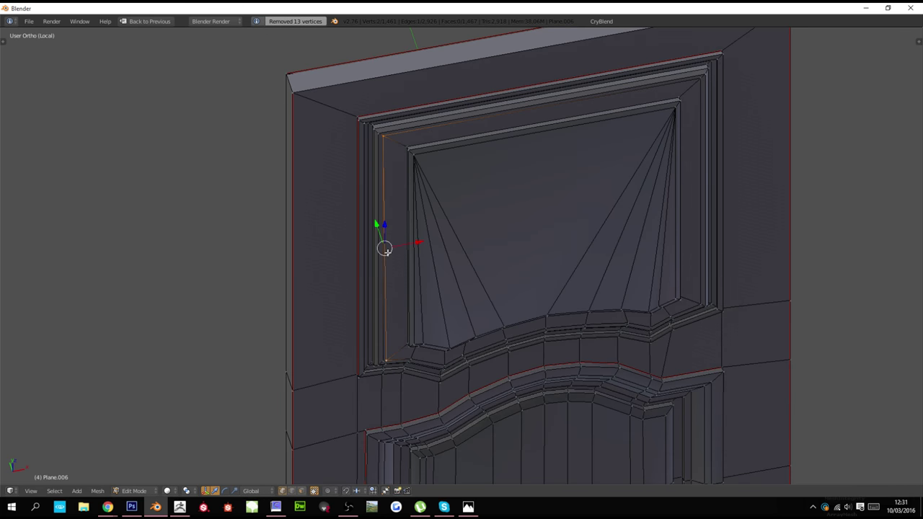
alt+right_click(695, 142)
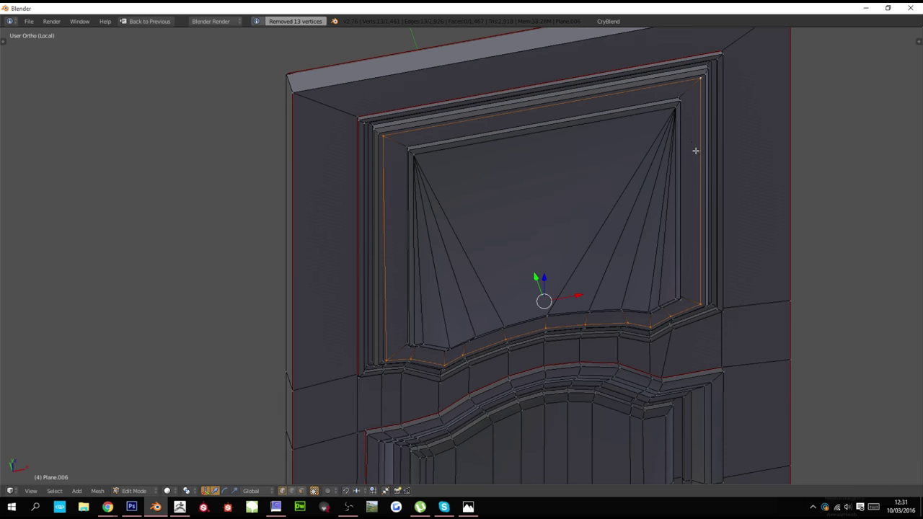
key(g)
key(g)
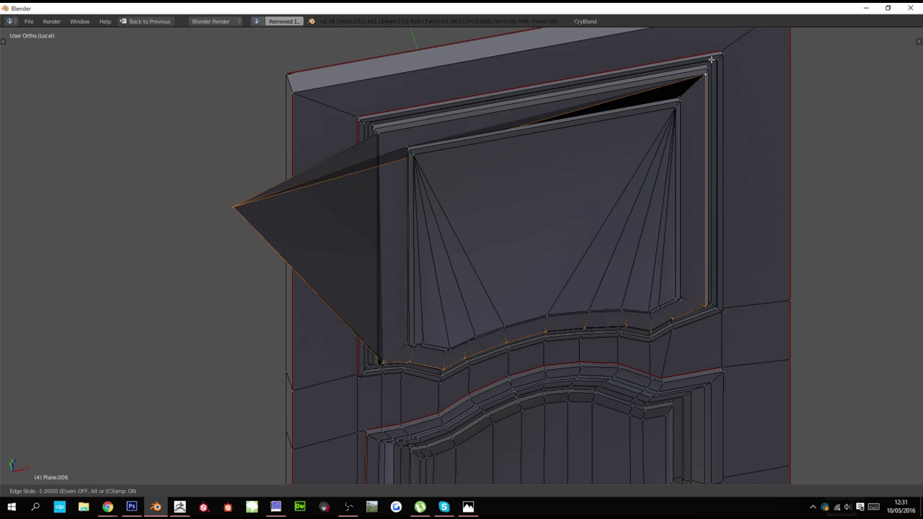
right_click(637, 118)
key(g)
key(g)
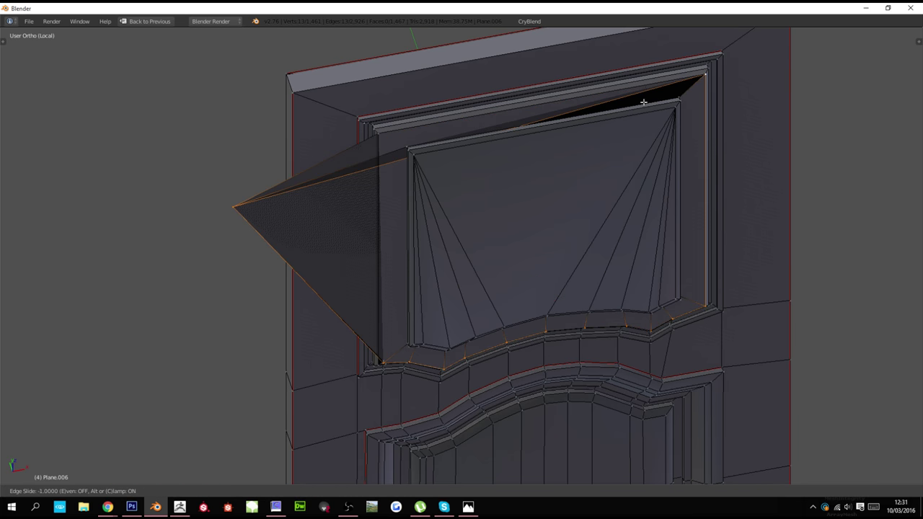
right_click(644, 97)
key(g)
key(g)
right_click(427, 156)
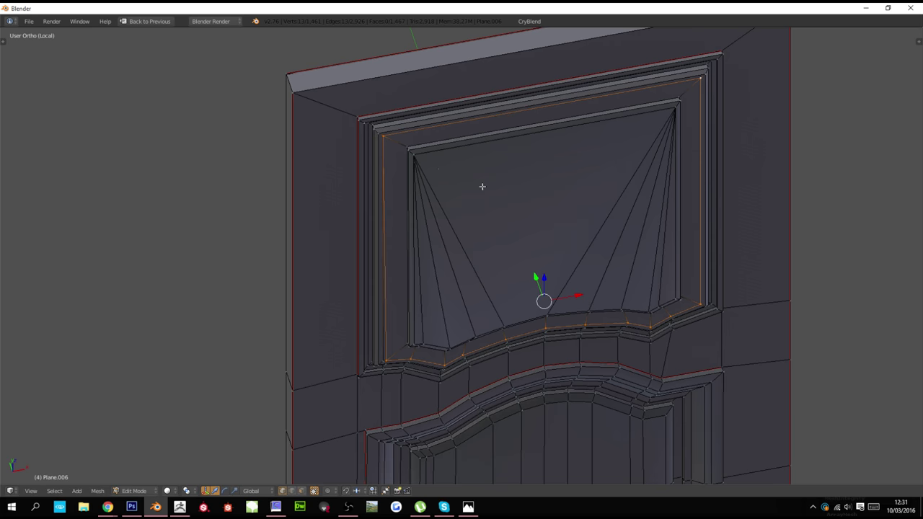
scroll(413, 165, up, 2)
middle_drag(391, 145, 382, 128)
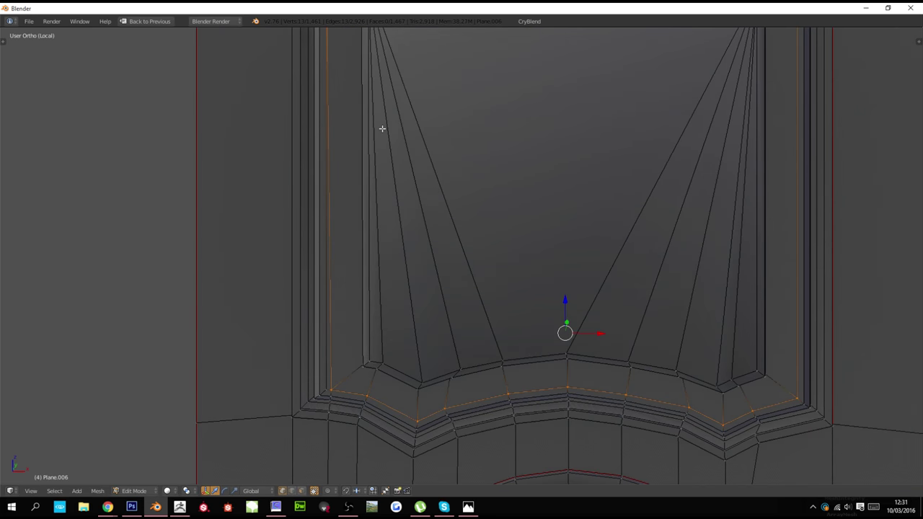
scroll(382, 128, down, 2)
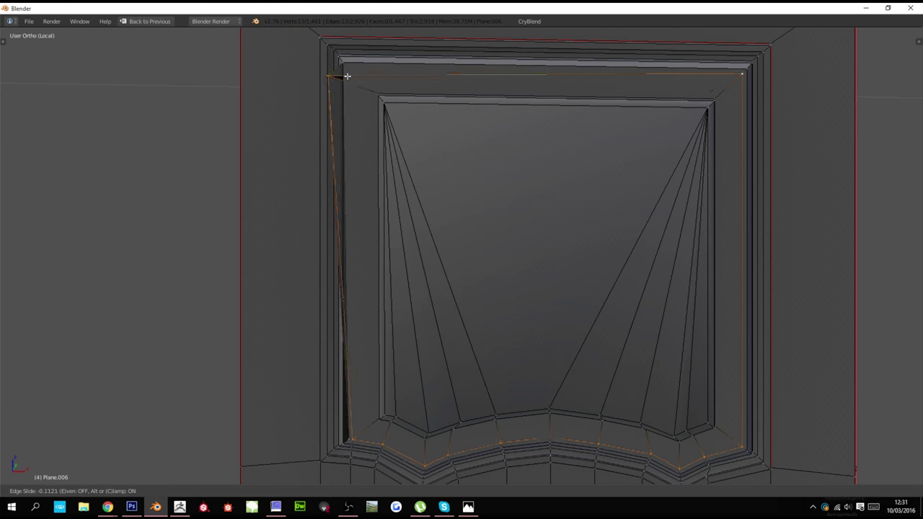
right_click(356, 71)
Slide the loop's two top corner vertices individually outward onto the corners of the surrounding moulding
key(g)
click(359, 62)
right_click(746, 69)
key(shift+v)
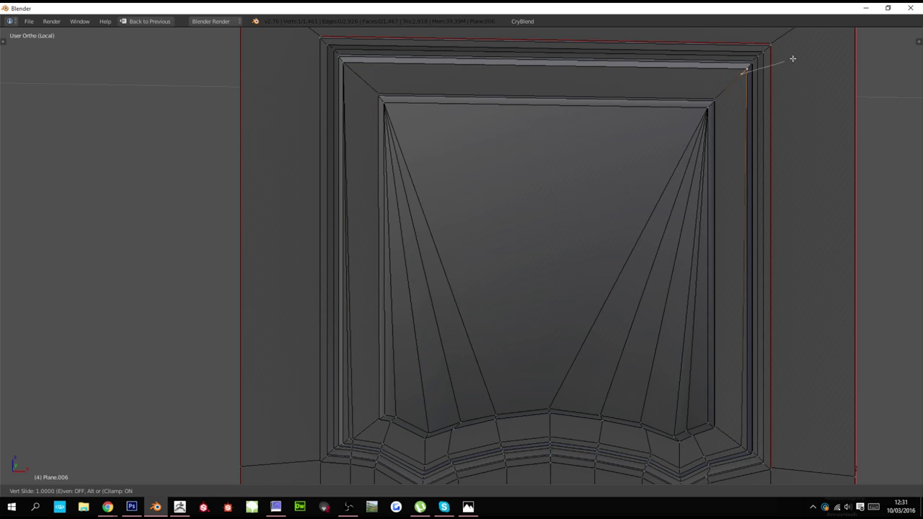
click(817, 47)
Select the whole mesh and remove doubled vertices to weld the two top corners
shift+scroll(745, 216, down, 5)
key(a)
key(w)
click(710, 288)
Try to edge-slide the sides and curved lower edge of the loop around the upper panel, leaving out its top
alt+right_click(715, 375)
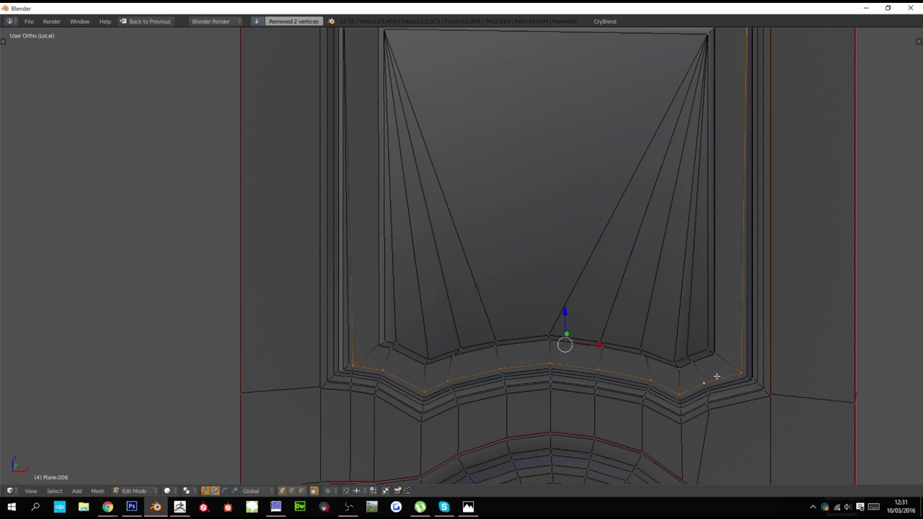
scroll(678, 297, down, 3)
key(c)
middle_click(623, 111)
right_click(623, 111)
key(z)
scroll(570, 183, up, 3)
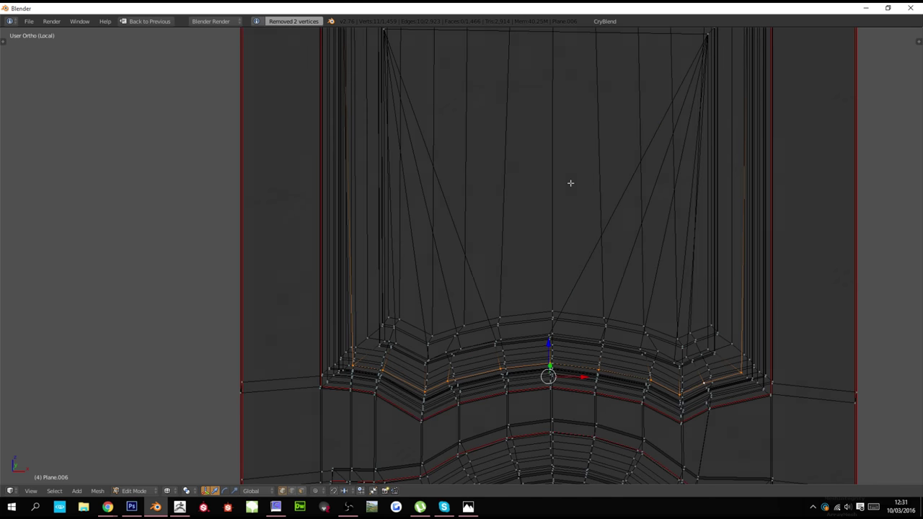
key(z)
key(g)
key(g)
right_click(567, 275)
shift+scroll(540, 286, down, 5)
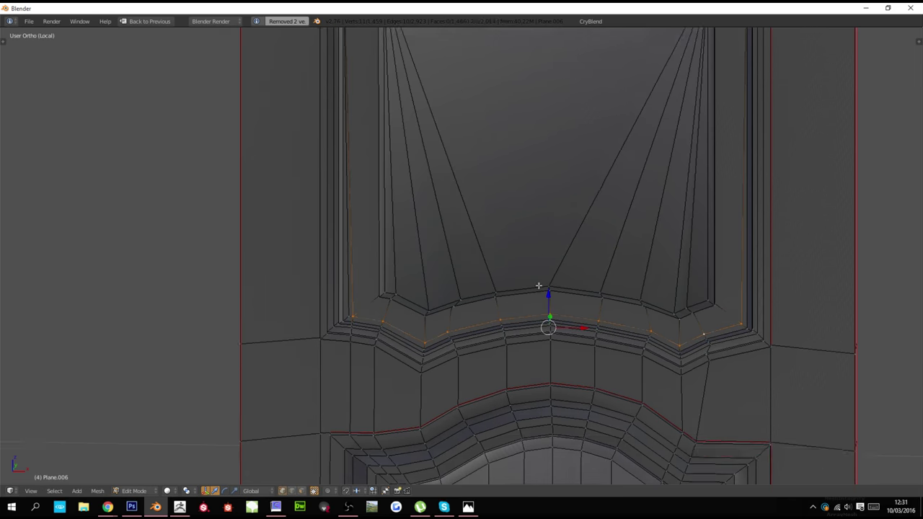
Merge the two stacked vertices at the lower-left corner of the upper panel's loop
scroll(441, 326, up, 3)
right_click(409, 340)
shift+right_click(402, 341)
key(w)
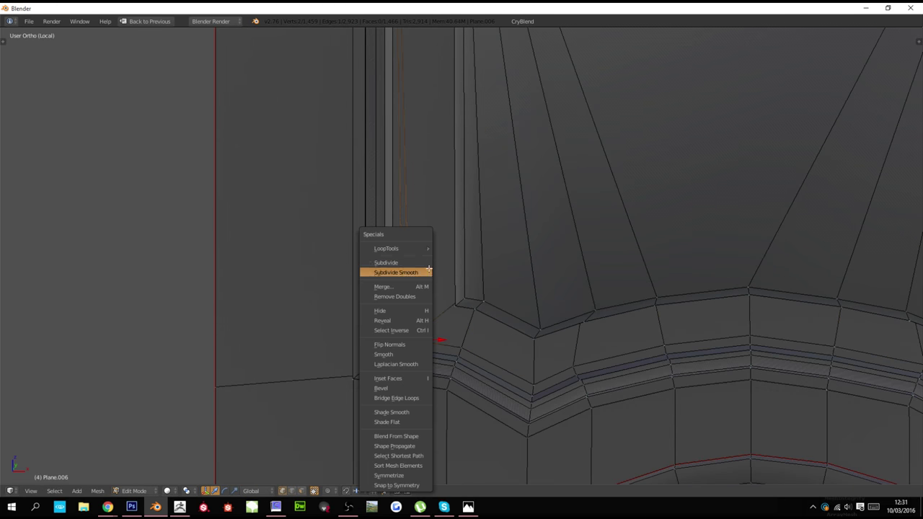
click(414, 288)
click(412, 289)
Try to edge-slide the upper panel's loop down and outward onto the edge of the raised moulding
alt+right_click(468, 355)
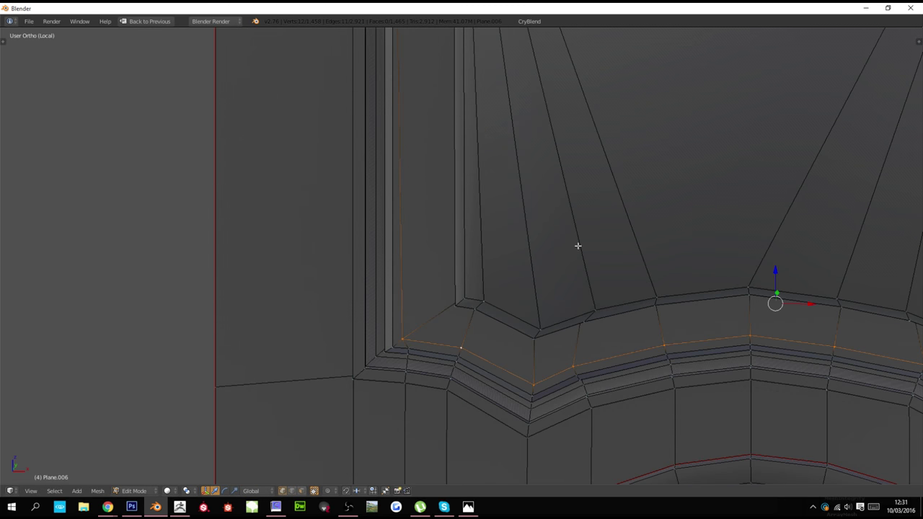
key(g)
key(g)
right_click(580, 273)
key(g)
key(g)
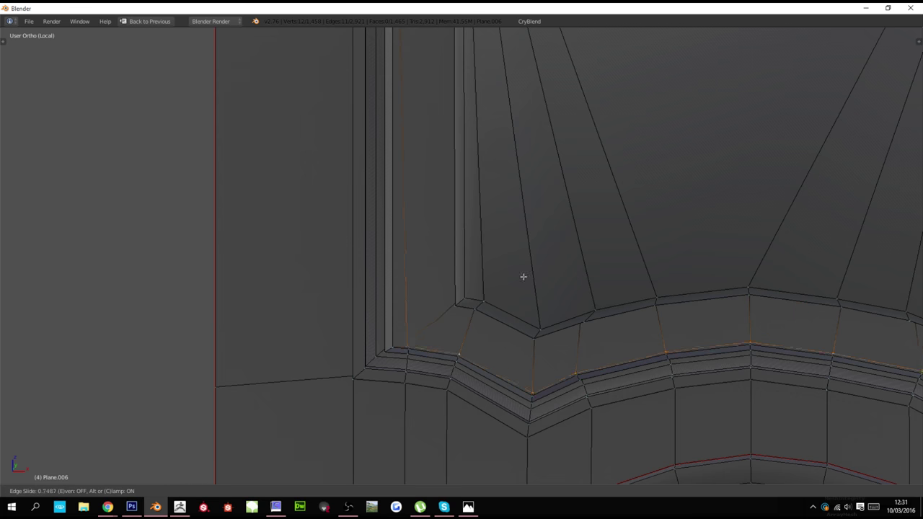
click(421, 300)
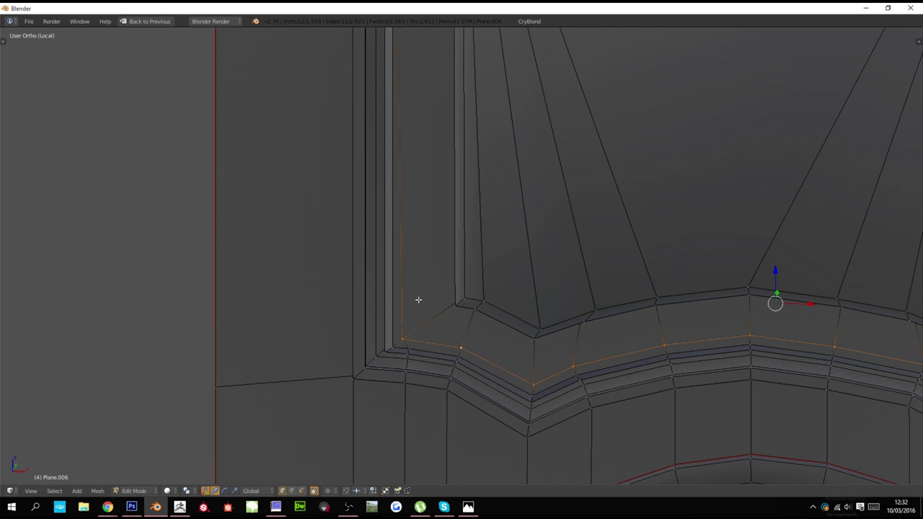
key(g)
key(g)
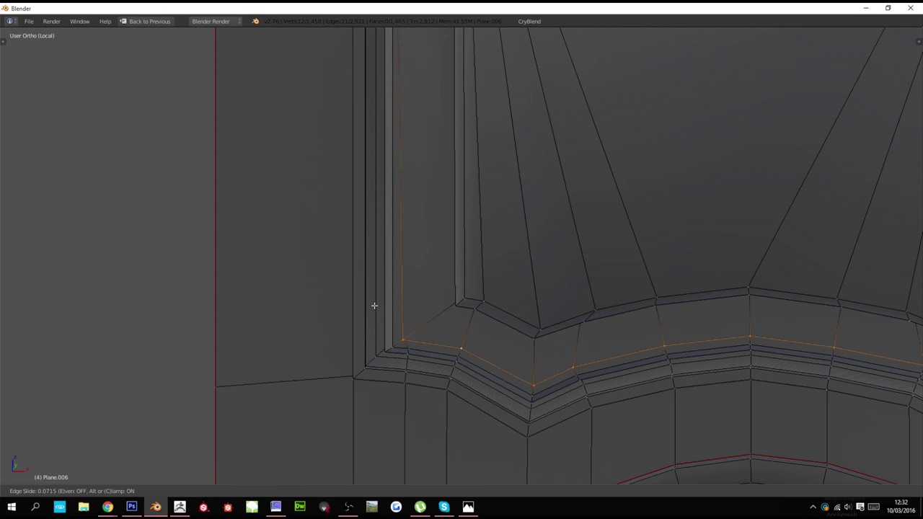
click(304, 252)
key(g)
key(g)
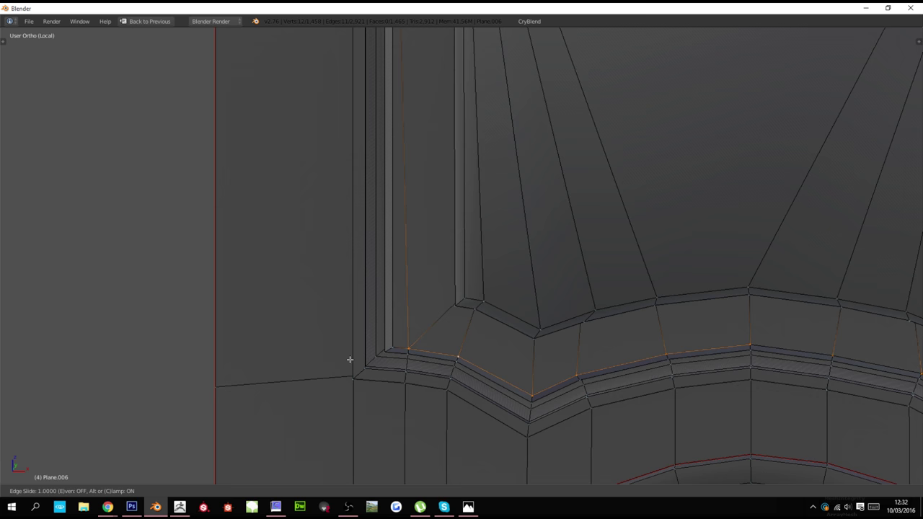
click(406, 317)
Undo the recent slides, vertex merges and doubled-vertex removal on the upper panel's loop
scroll(603, 245, down, 3)
shift+middle_drag(774, 255, 664, 256)
key(ctrl+z)
key(ctrl+z)
key(ctrl+z)
key(ctrl+z)
key(ctrl+z)
key(ctrl+z)
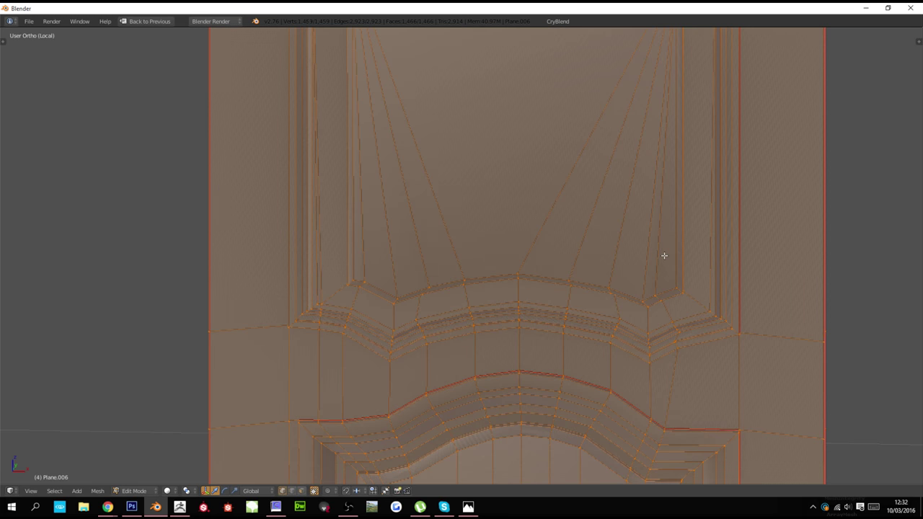
shift+scroll(664, 255, up, 10)
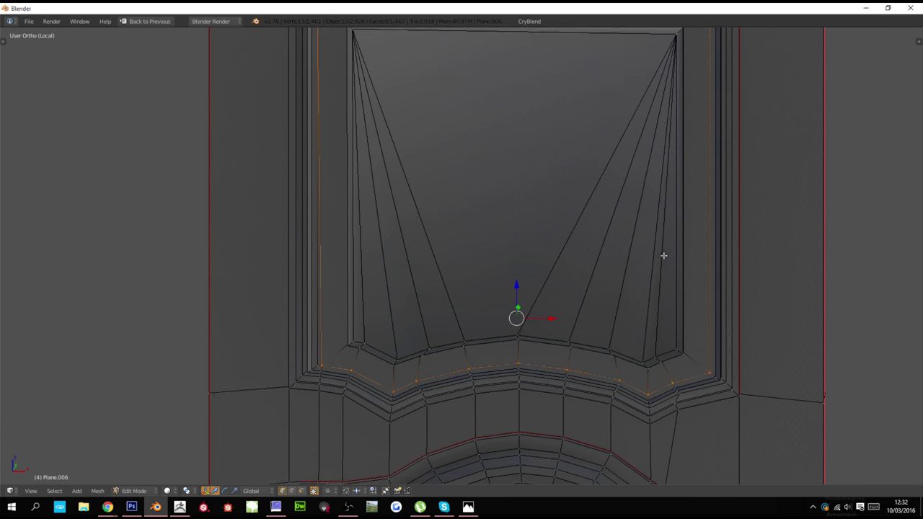
shift+scroll(408, 231, down, 4)
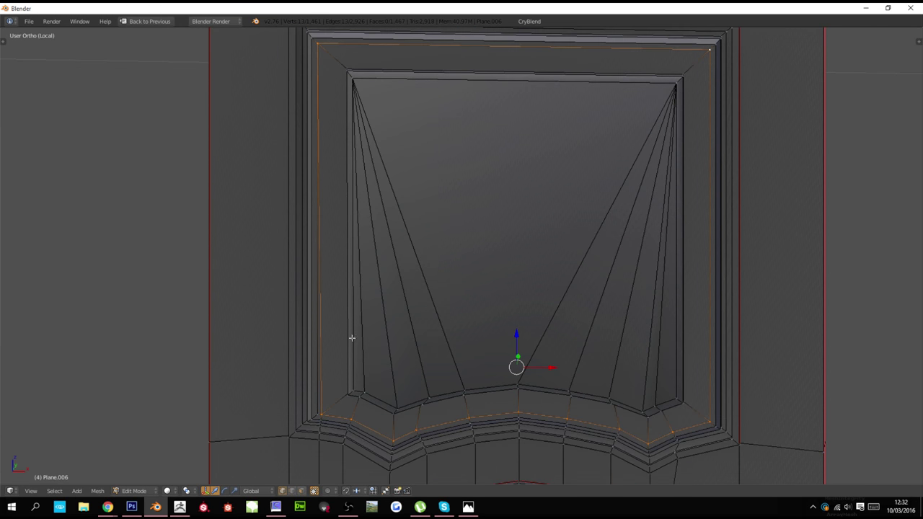
Select the two close vertices at the lower-left corner of the upper panel's loop and merge them
right_click(321, 411)
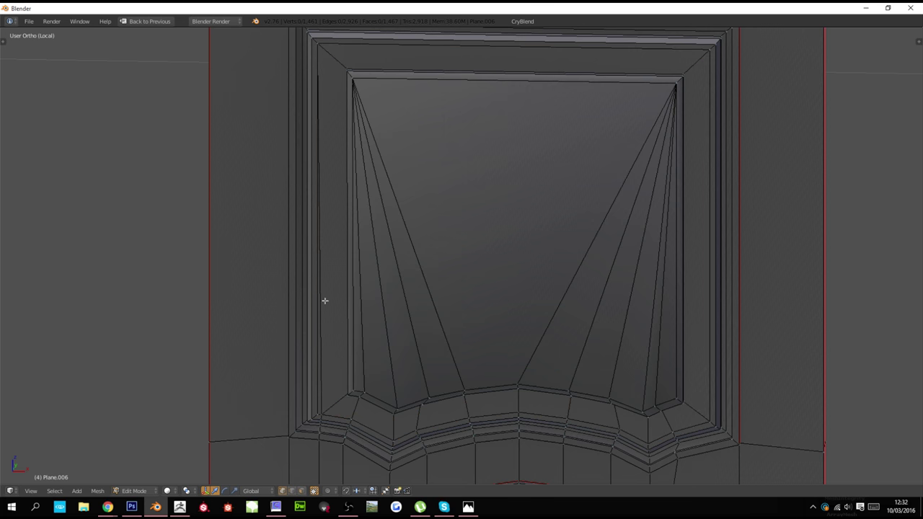
key(w)
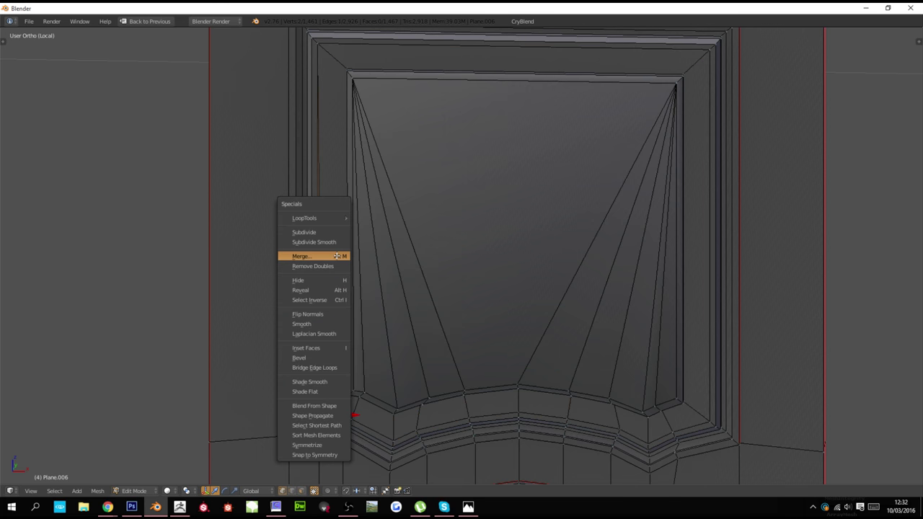
click(337, 255)
click(337, 255)
Try to edge-slide the whole loop around the upper panel outward onto the surrounding moulding
alt+right_click(315, 322)
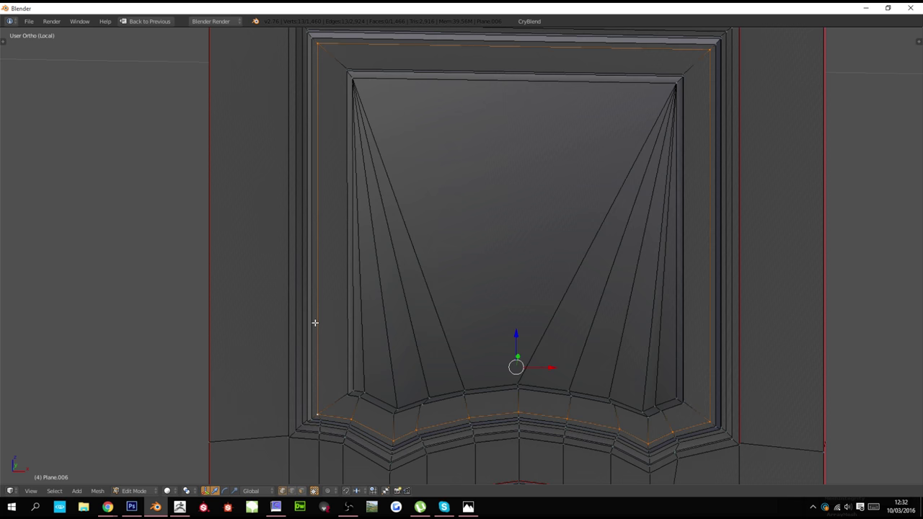
key(g)
key(g)
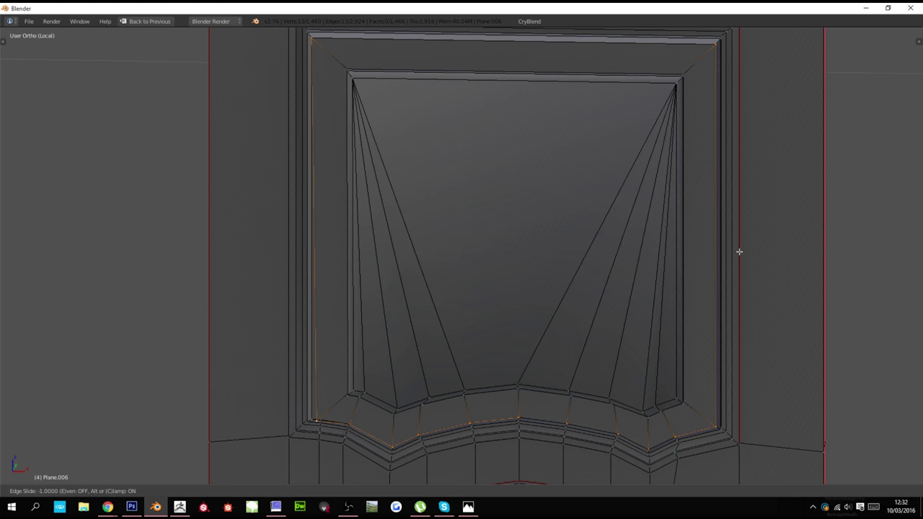
right_click(738, 252)
key(g)
key(g)
right_click(433, 419)
Slide the loop's lower-left corner vertex outward to the moulding's inner corner
shift+scroll(360, 433, down, 6)
scroll(346, 436, down, 3)
ctrl+scroll(345, 437, down, 5)
scroll(350, 433, up, 6)
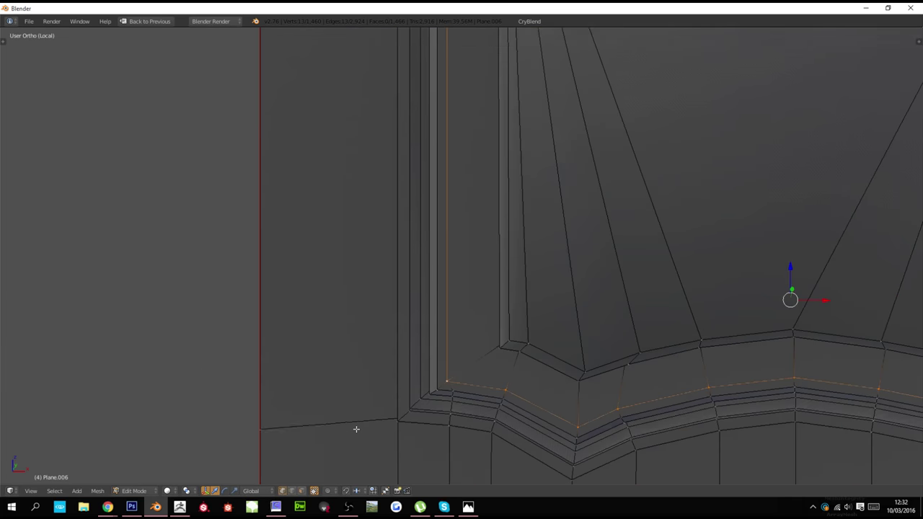
scroll(389, 404, up, 4)
right_click(431, 390)
key(g)
click(441, 405)
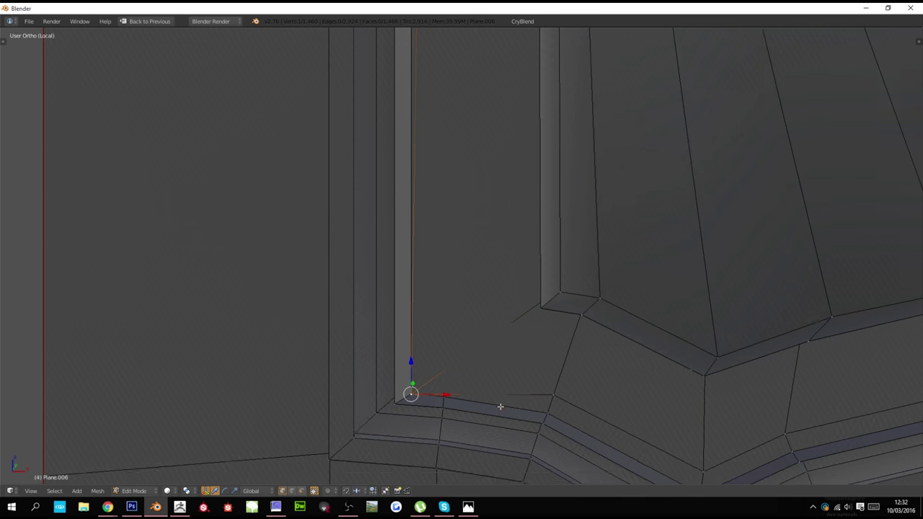
Edge-slide the vertical loop descending from the upper panel's lower-left corner outward onto the neighbouring edges
scroll(500, 407, down, 5)
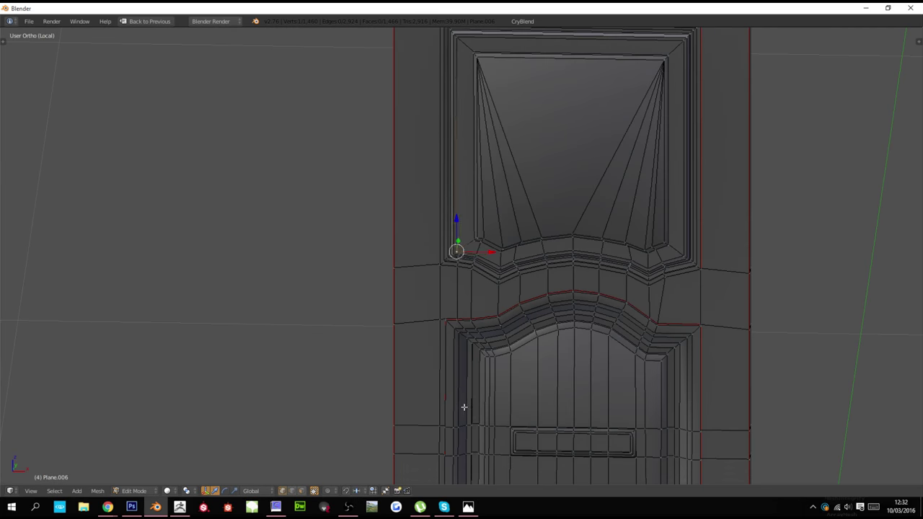
scroll(463, 407, up, 4)
alt+right_click(450, 363)
scroll(453, 362, down, 6)
key(g)
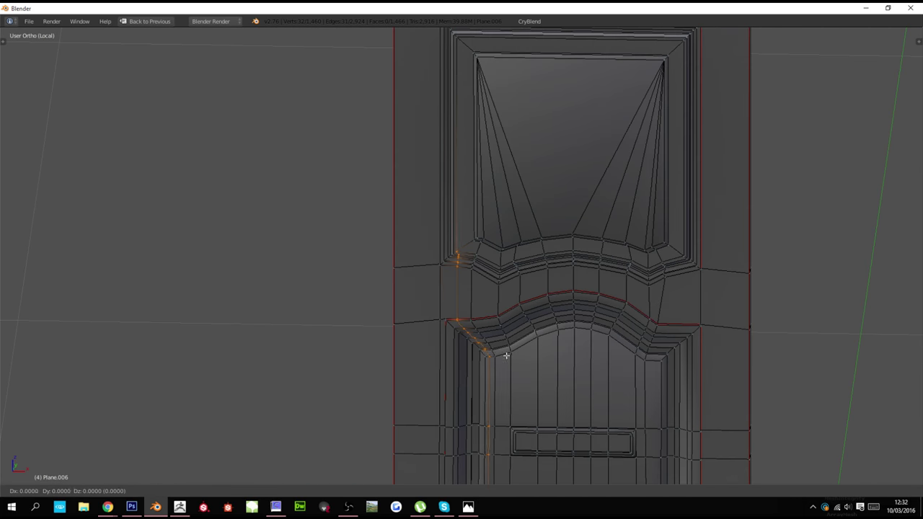
key(g)
click(440, 365)
Remove doubled vertices across the whole mesh and view the door in Object Mode
key(a)
key(a)
key(w)
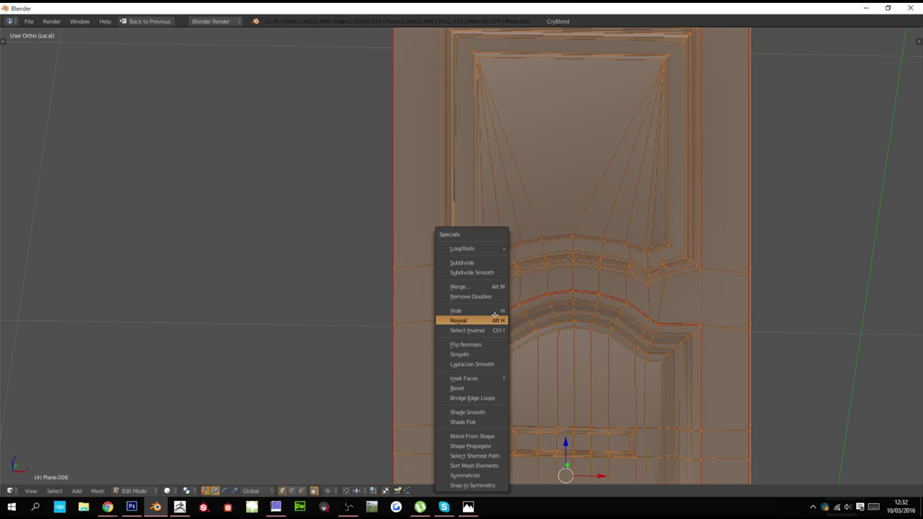
click(498, 297)
key(Tab)
scroll(513, 321, down, 1)
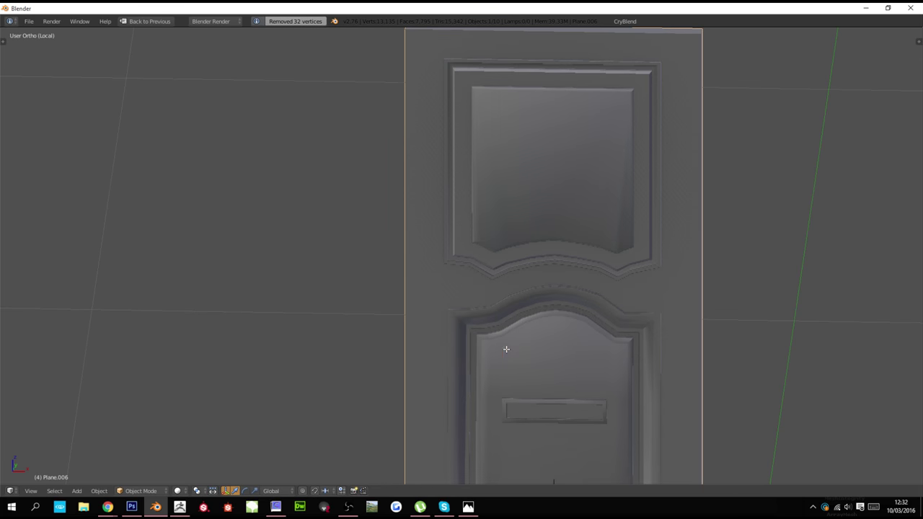
Try to edge-slide the complete vertical loop at the door's right side toward the outer frame
key(Tab)
scroll(506, 350, up, 2)
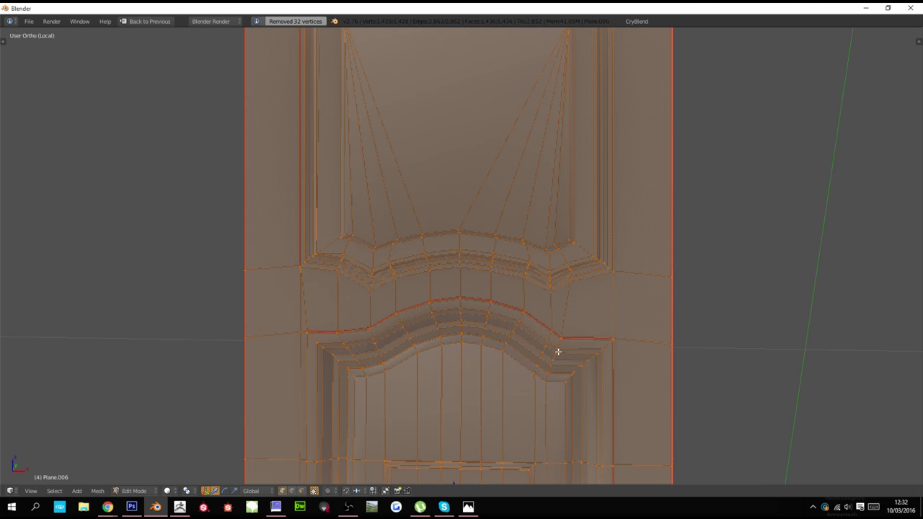
alt+right_click(582, 323)
key(g)
key(g)
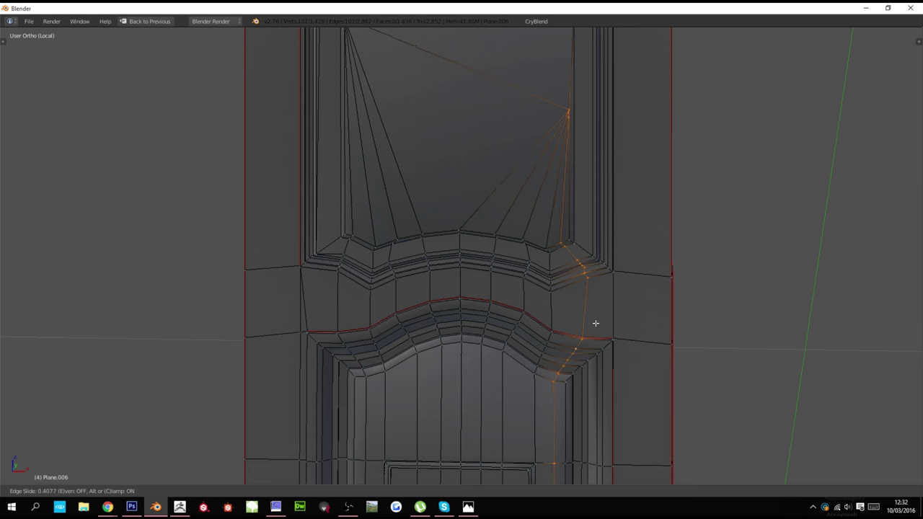
click(592, 322)
Deselect the upper part of the right-hand vertical loop and edge-slide the remaining section slightly outward
scroll(591, 319, down, 6)
key(c)
key(Escape)
scroll(522, 238, up, 4)
key(g)
key(g)
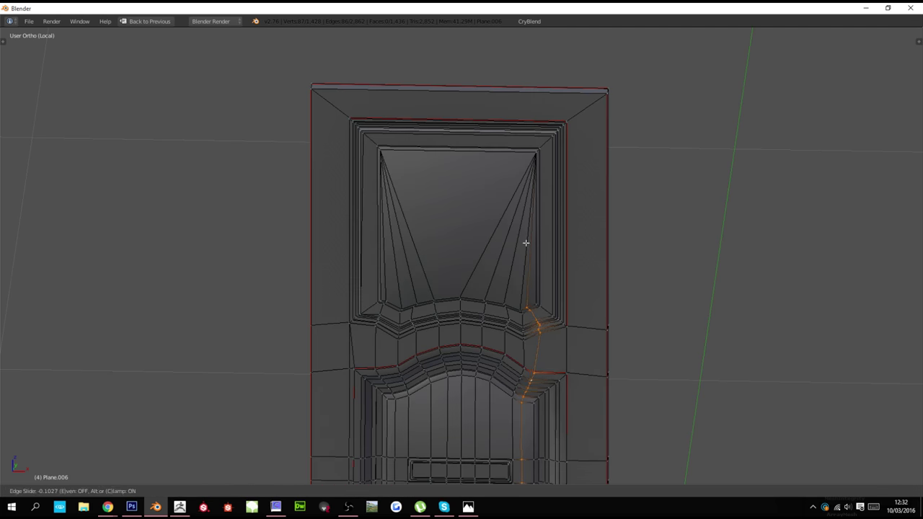
click(526, 243)
scroll(512, 225, down, 2)
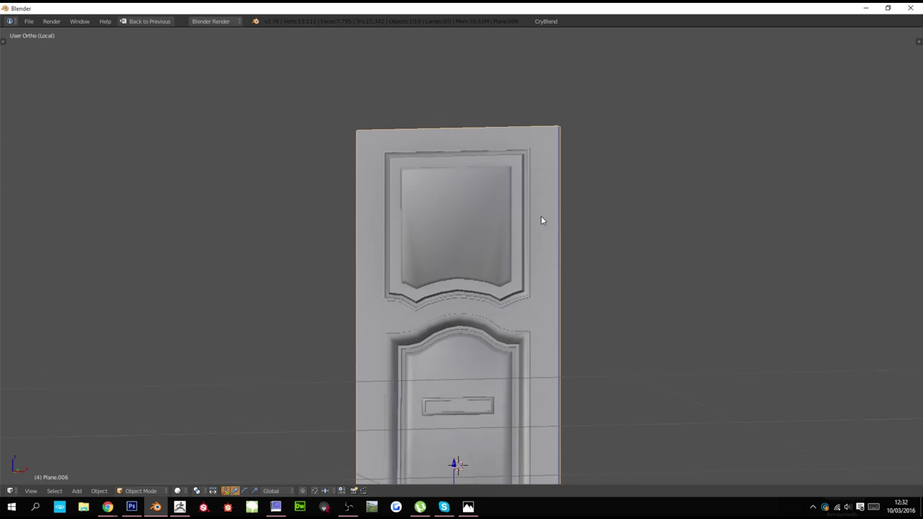
Slide the lower-left vertices of the upper panel's loop down onto the moulding's edge
scroll(531, 242, up, 3)
scroll(550, 266, up, 3)
scroll(492, 280, down, 2)
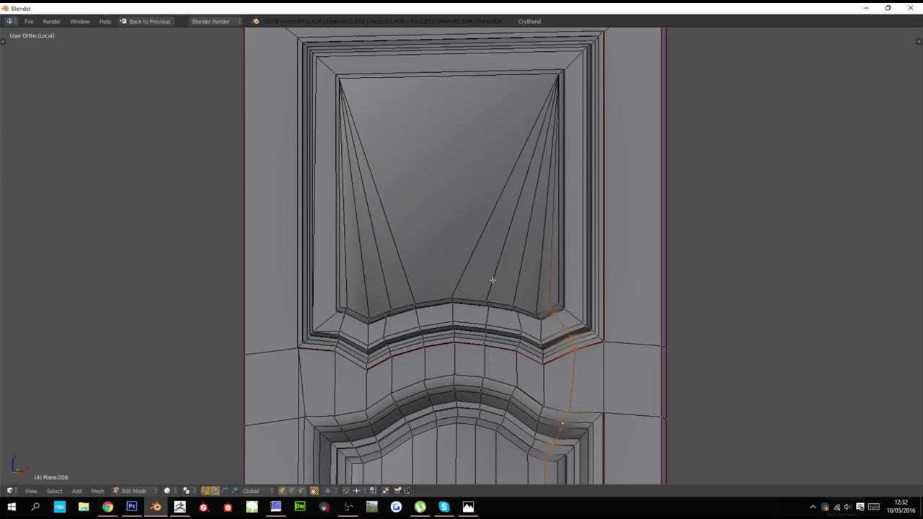
right_click(340, 330)
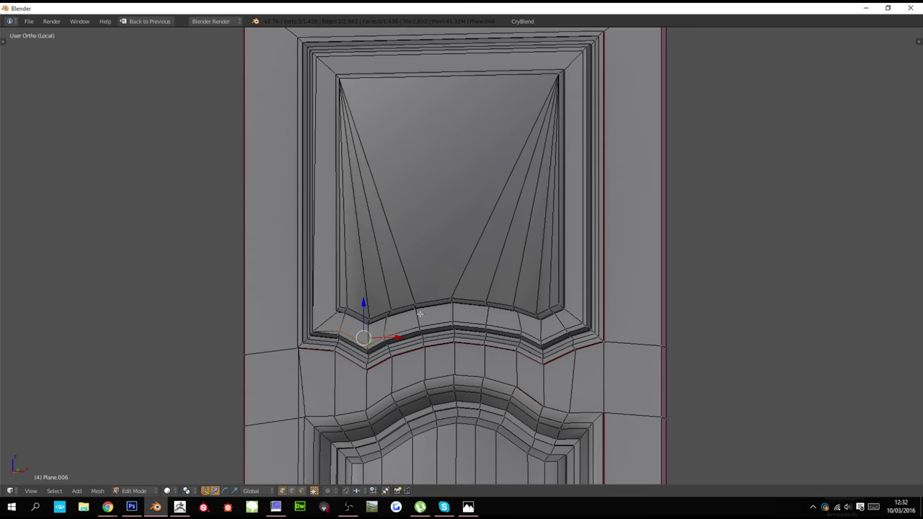
scroll(422, 313, up, 3)
key(g)
key(g)
click(422, 381)
Slide the middle and right-hand vertices of the loop's curved lower edge down onto the moulding's edge
right_click(394, 373)
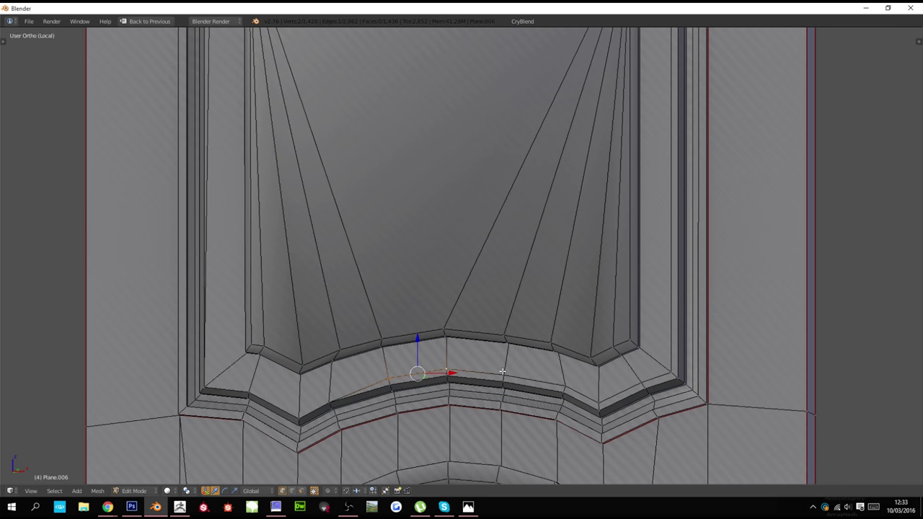
key(g)
key(g)
click(577, 408)
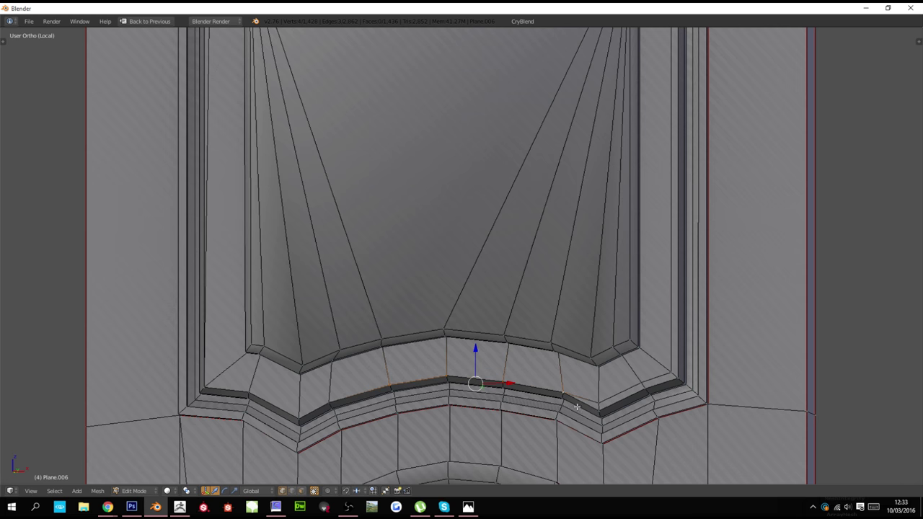
shift+right_click(666, 373)
key(g)
key(g)
click(711, 327)
Select the whole mesh, remove doubled vertices to weld the curved lower edge, and inspect the shading
key(a)
key(a)
scroll(638, 303, down, 1)
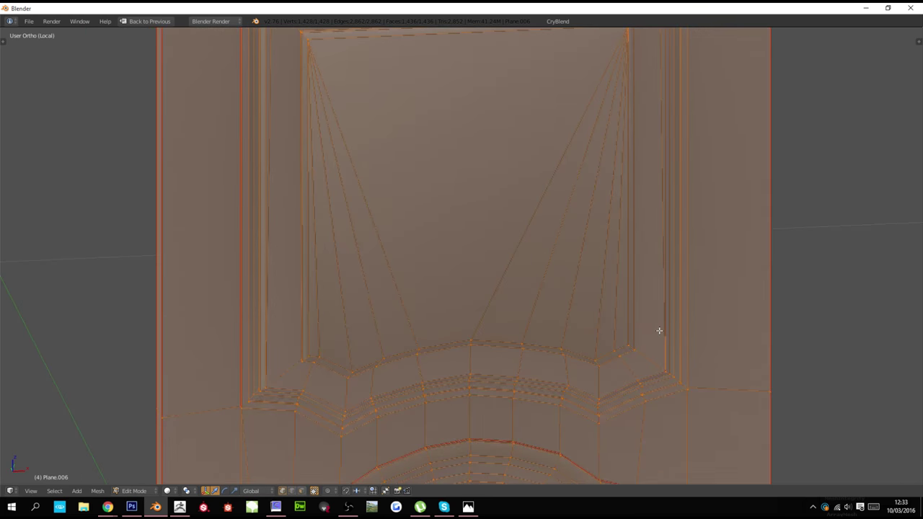
key(w)
click(654, 301)
key(a)
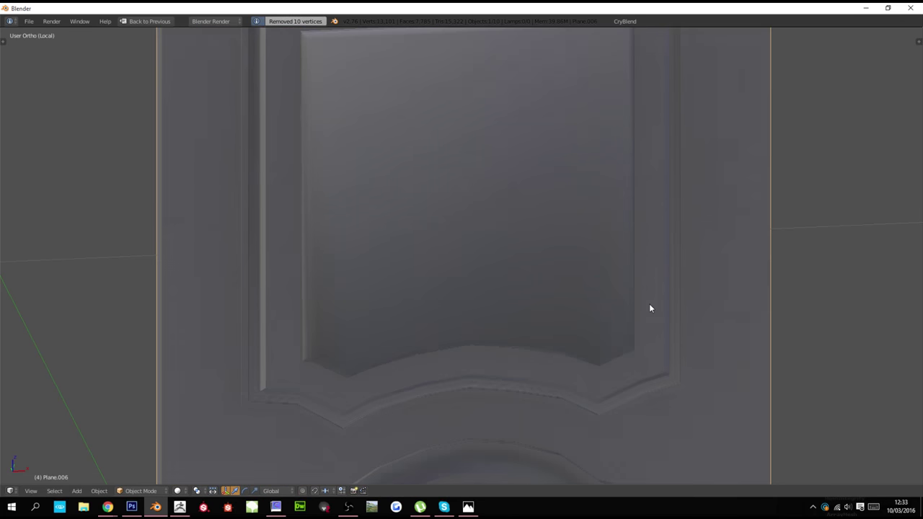
scroll(614, 300, down, 4)
scroll(591, 290, up, 5)
shift+scroll(592, 292, up, 2)
Slide the two top corner vertices of the upper panel's inner loop diagonally outward onto the moulding's corners
key(a)
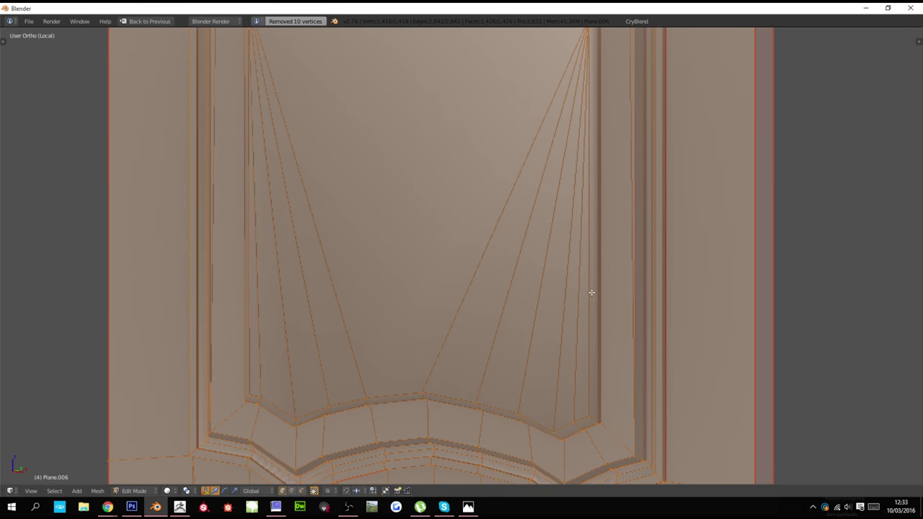
shift+scroll(590, 290, up, 11)
key(a)
right_click(621, 131)
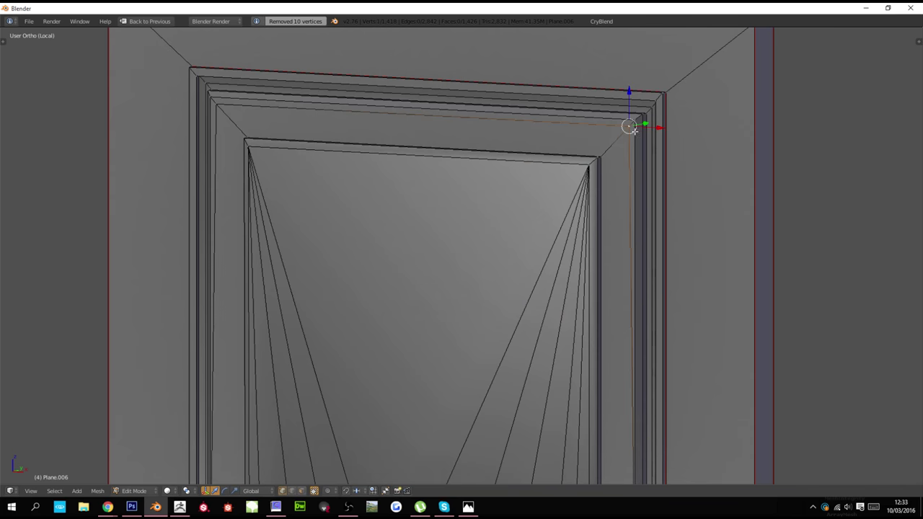
key(g)
key(g)
click(659, 99)
right_click(215, 108)
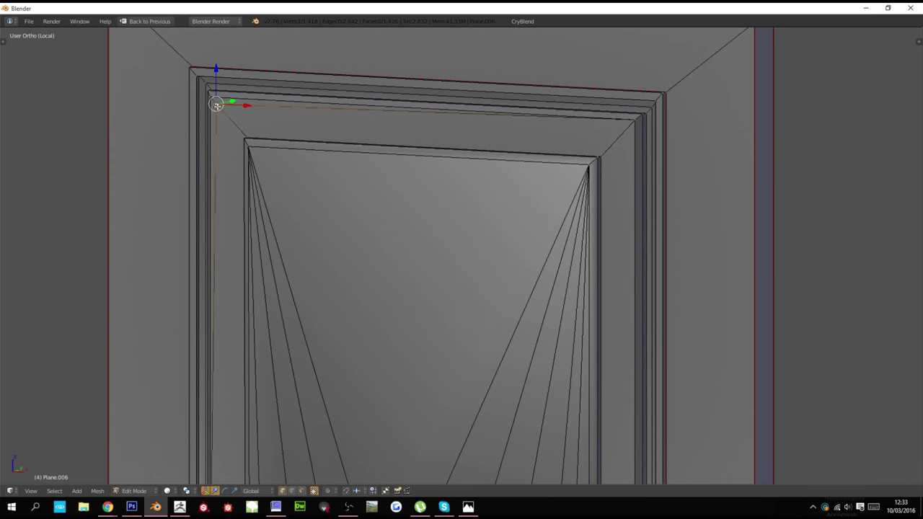
key(g)
key(g)
click(189, 73)
Select the whole mesh and remove doubled vertices to weld the upper panel's top corners
key(a)
key(a)
key(w)
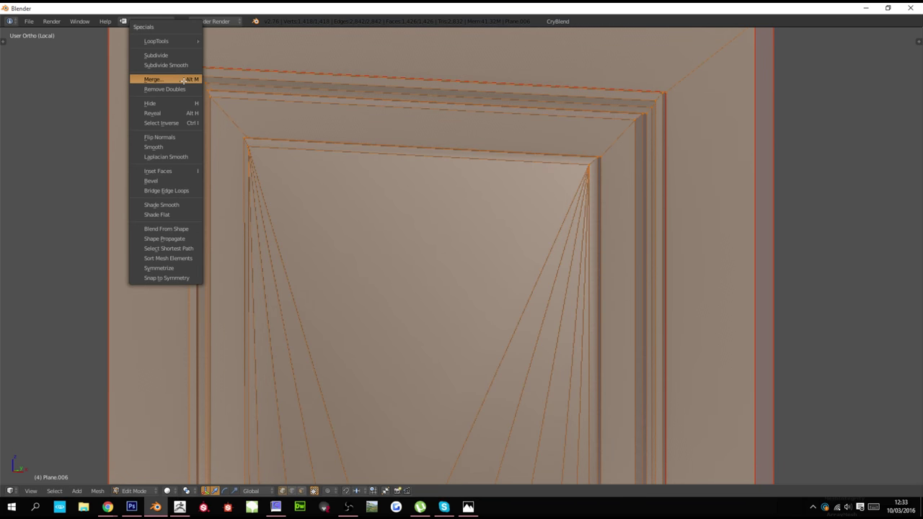
click(184, 88)
key(a)
Slide the vertex beside the arched panel's upper-left corner outward onto the door's left edge
scroll(350, 265, down, 5)
scroll(350, 265, down, 1)
shift+scroll(351, 266, down, 11)
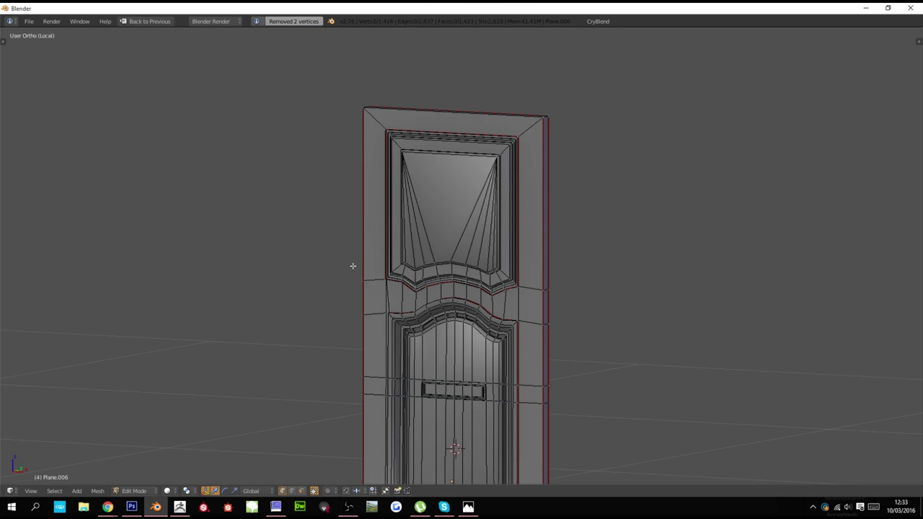
scroll(348, 295, up, 5)
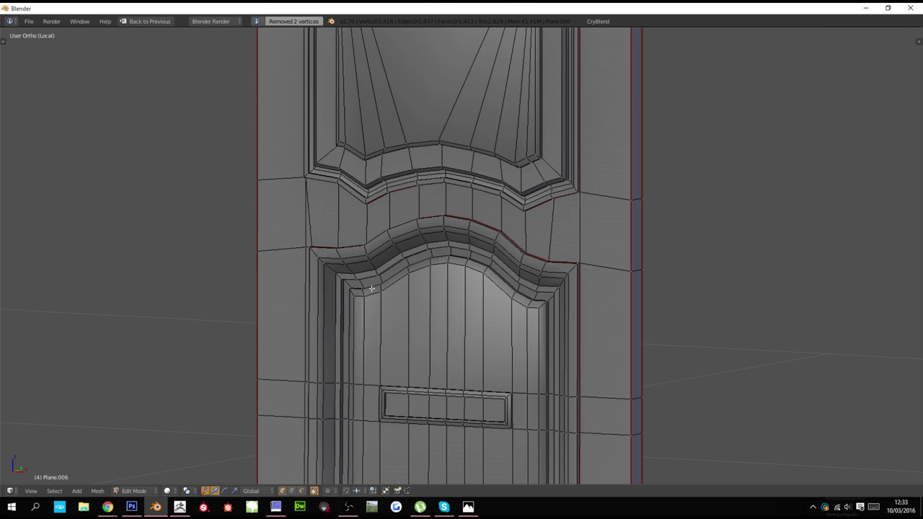
scroll(400, 235, up, 3)
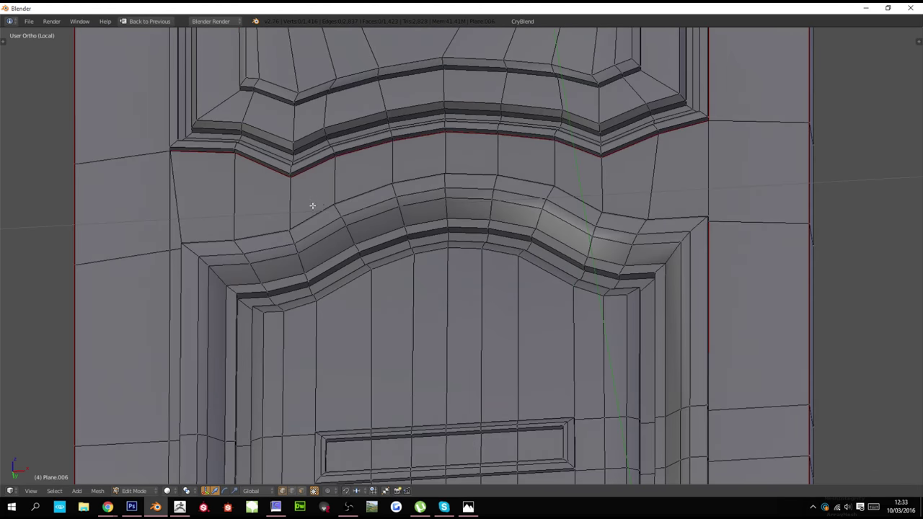
ctrl+scroll(290, 219, down, 5)
middle_drag(262, 224, 282, 243)
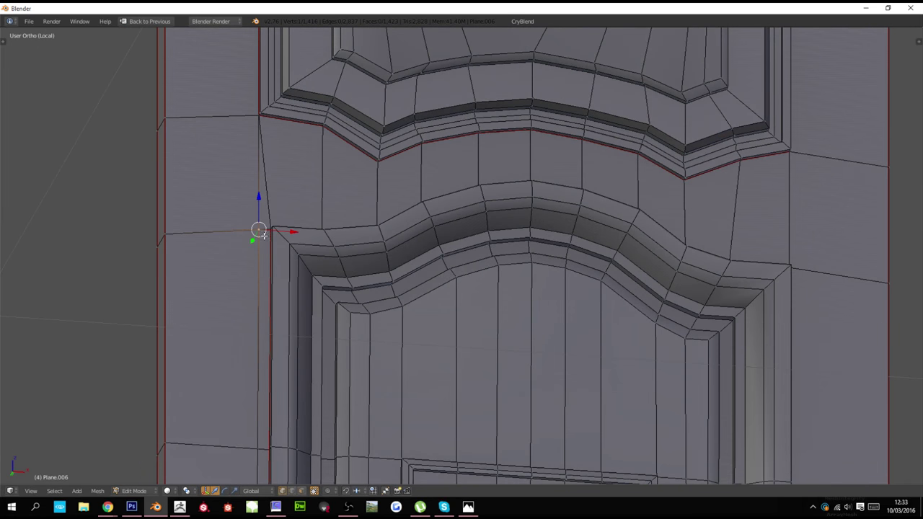
drag(259, 231, 156, 169)
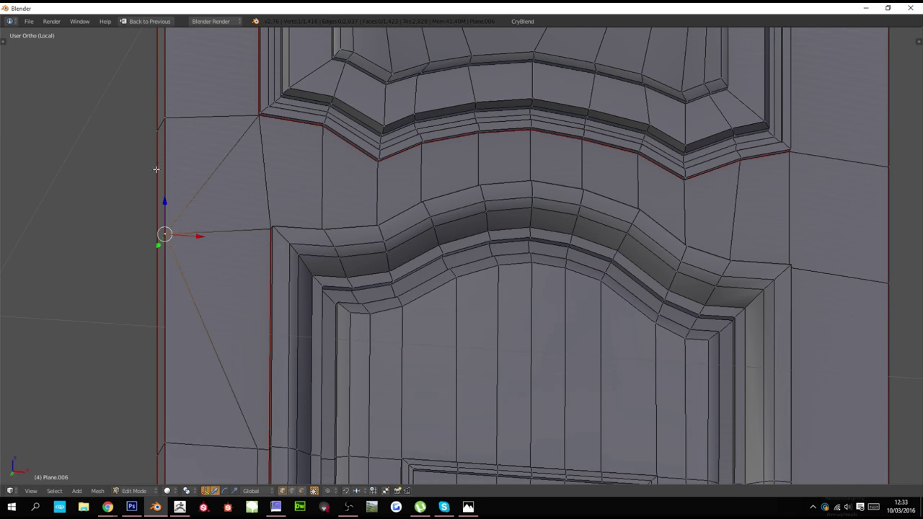
Slide the two vertices on the door's left side, level with the upper panel's base, down onto the pair below
right_drag(166, 115, 154, 130)
right_click(160, 116)
shift+right_click(153, 128)
key(g)
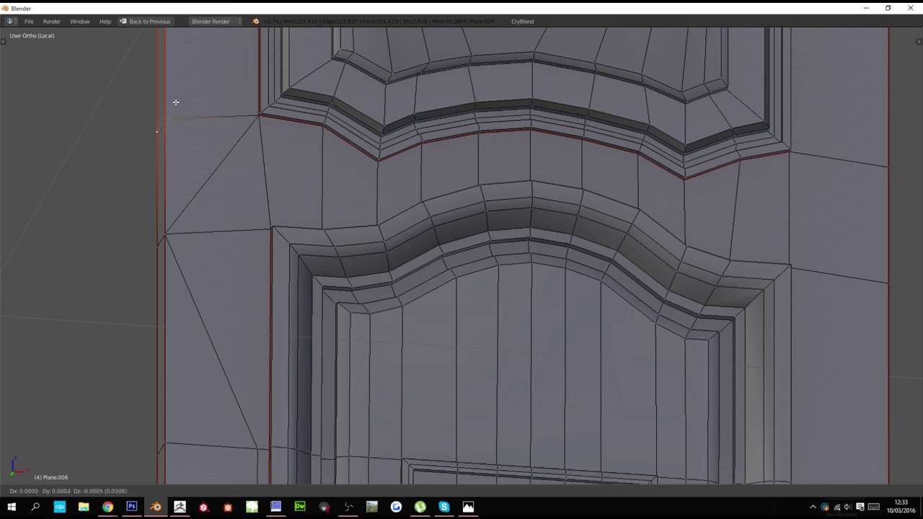
key(g)
click(185, 98)
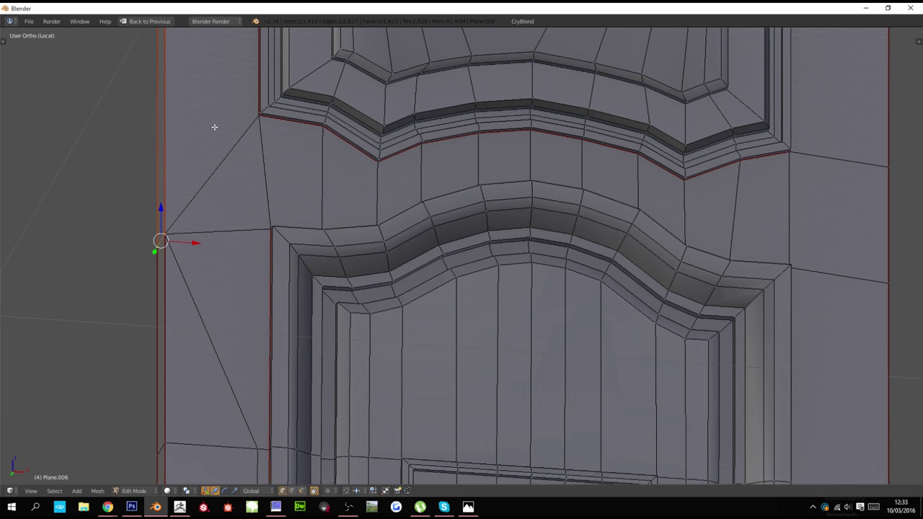
Remove doubled vertices across the whole mesh to weld the pairs on the door's left side
key(a)
key(w)
click(211, 127)
key(a)
Select the welded vertex pair on the door's left side and move it up along Z to between the two panels
key(c)
click(159, 241)
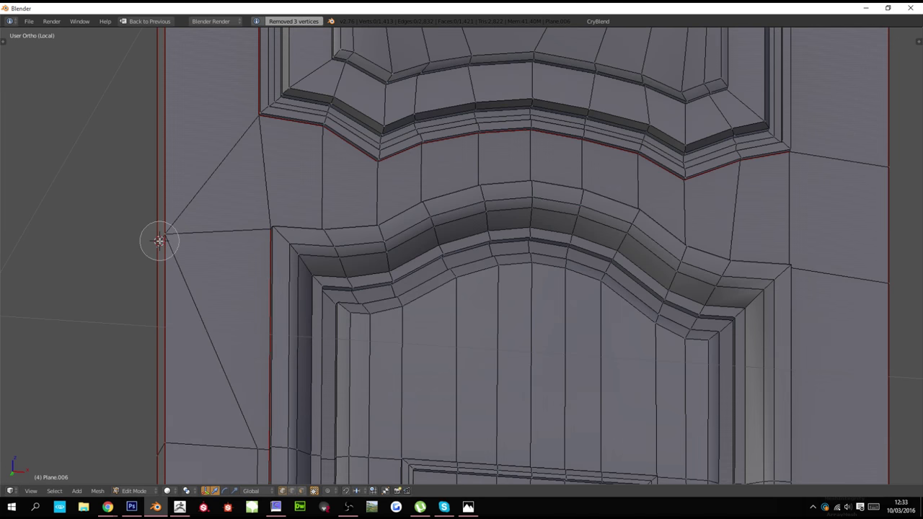
key(Escape)
key(g)
key(z)
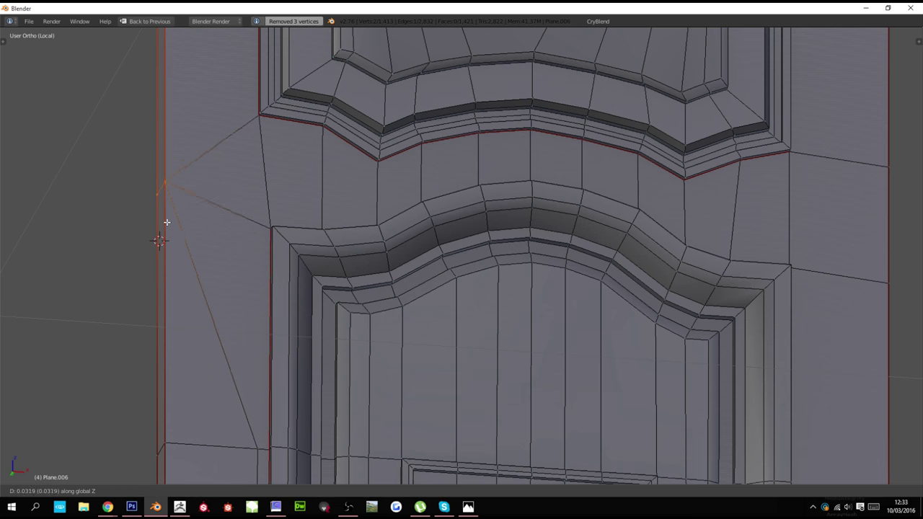
click(168, 208)
scroll(168, 208, down, 3)
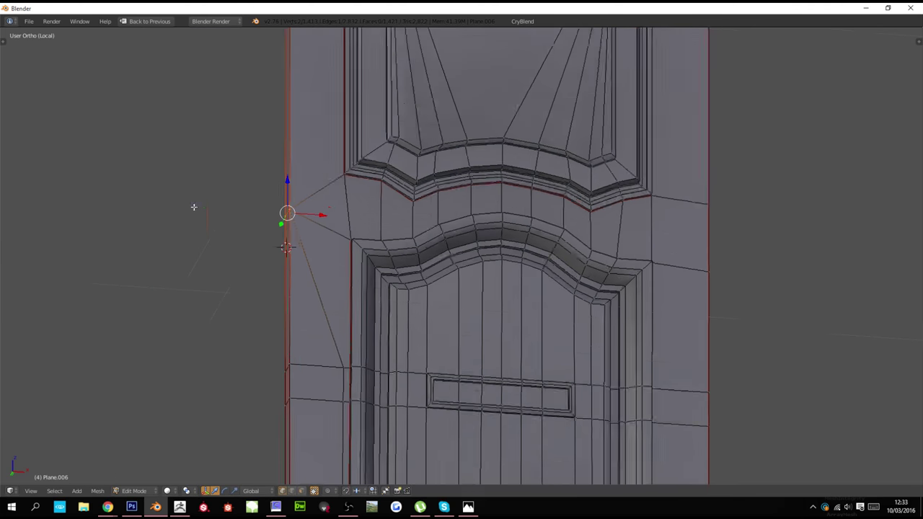
key(z)
key(z)
right_click(361, 299)
middle_drag(332, 287, 310, 301)
shift+scroll(309, 299, up, 2)
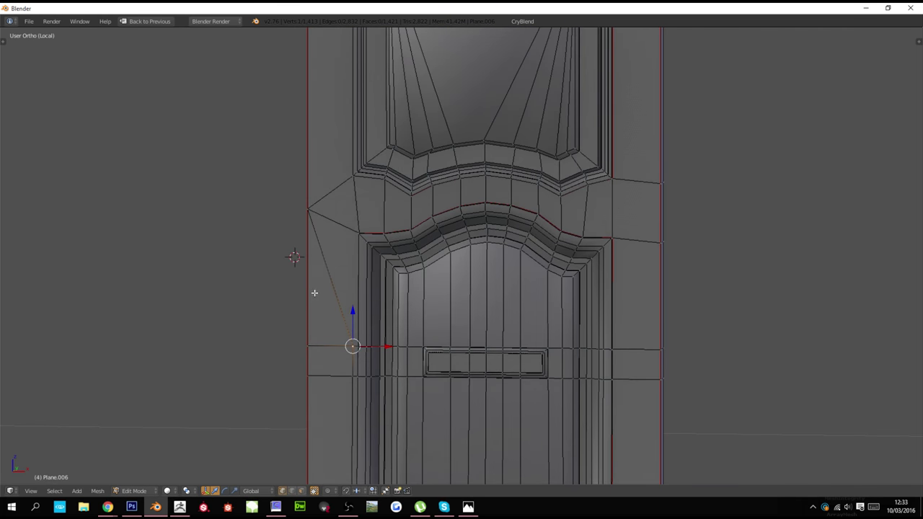
Select the leftmost column of vertices crossing the letter slot, front and back, and edge-slide it to the slot's left end
shift+scroll(323, 289, down, 10)
scroll(433, 264, up, 6)
scroll(431, 245, up, 2)
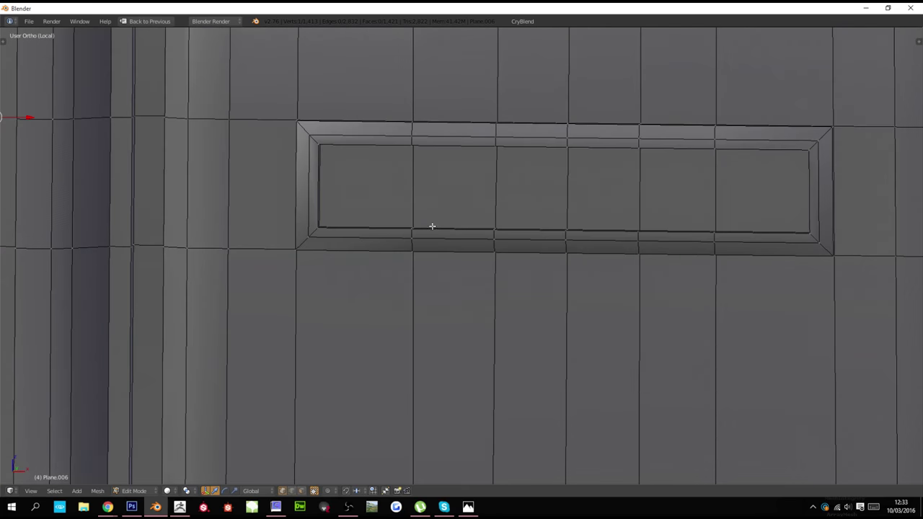
key(z)
key(c)
drag(421, 261, 414, 118)
right_click(413, 118)
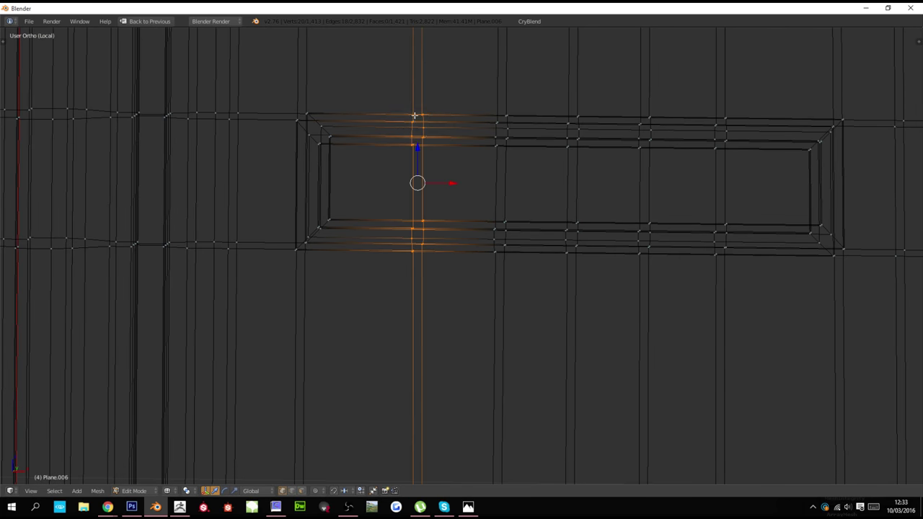
key(z)
key(g)
key(g)
click(408, 247)
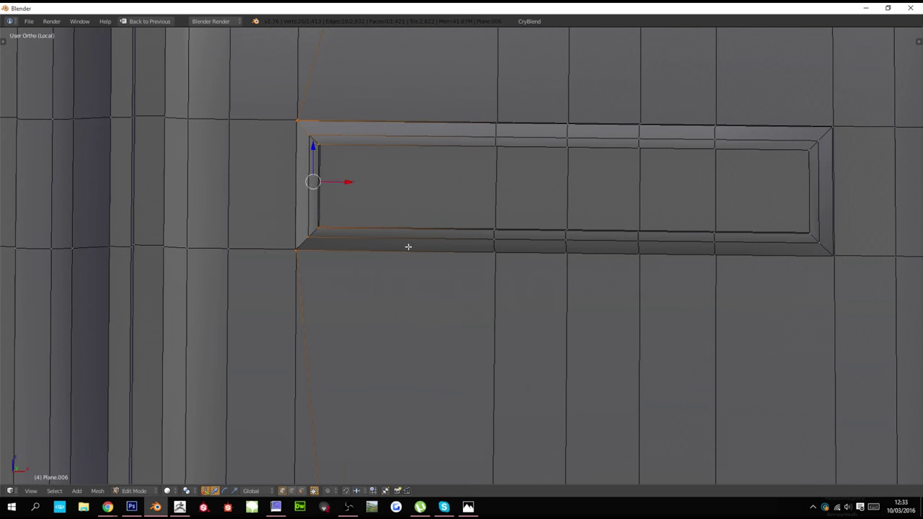
Edge-slide the second column of vertices crossing the letter slot onto the slot's left end
scroll(471, 236, down, 6)
alt+click(473, 219)
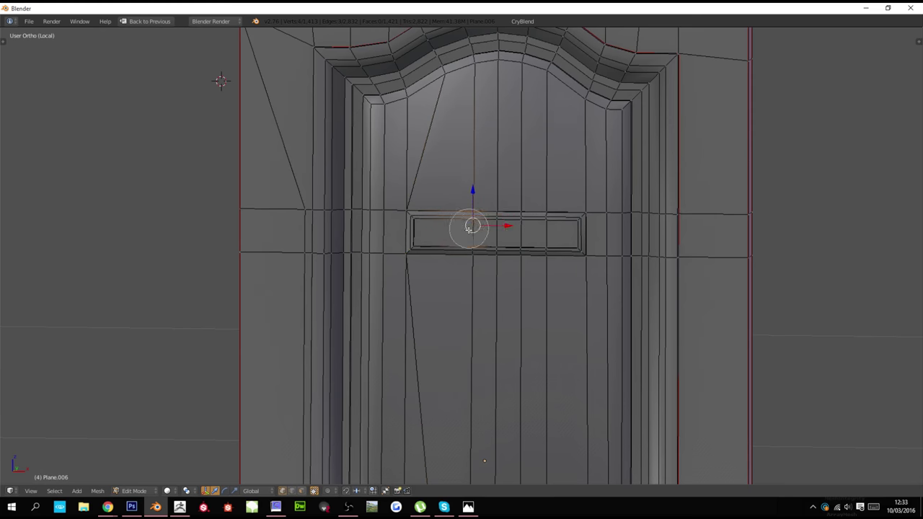
key(z)
key(z)
key(g)
key(g)
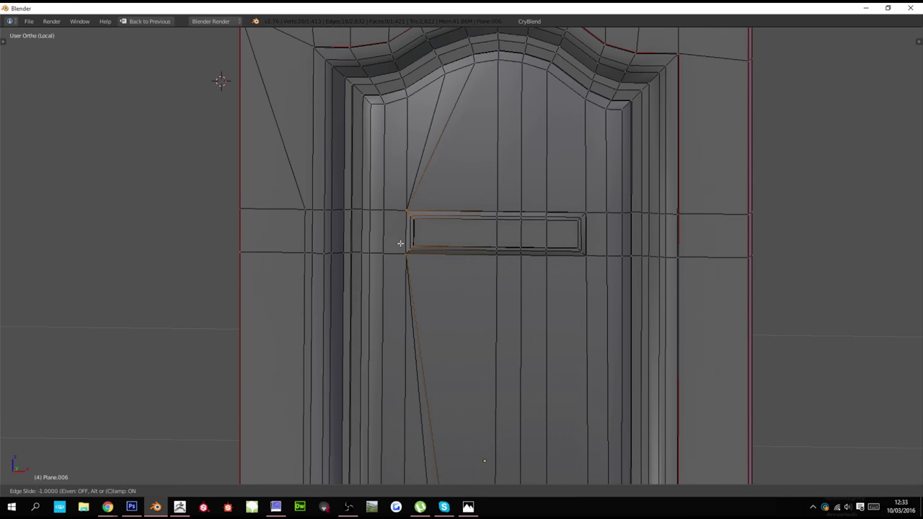
click(400, 243)
Select the rightmost column of vertices crossing the letter slot and edge-slide it onto the slot's right end
key(a)
key(c)
key(Escape)
key(z)
key(c)
key(Escape)
mouse_move(550, 210)
mouse_down()
mouse_move(551, 236)
mouse_move(532, 251)
mouse_up()
key(g)
key(g)
click(643, 247)
Edge-slide the column of vertices just right of the letter slot's centre onto the slot's right end
key(a)
key(c)
key(Escape)
key(g)
key(g)
click(724, 252)
Select the central vertical edge loop running through the door and delete it
key(z)
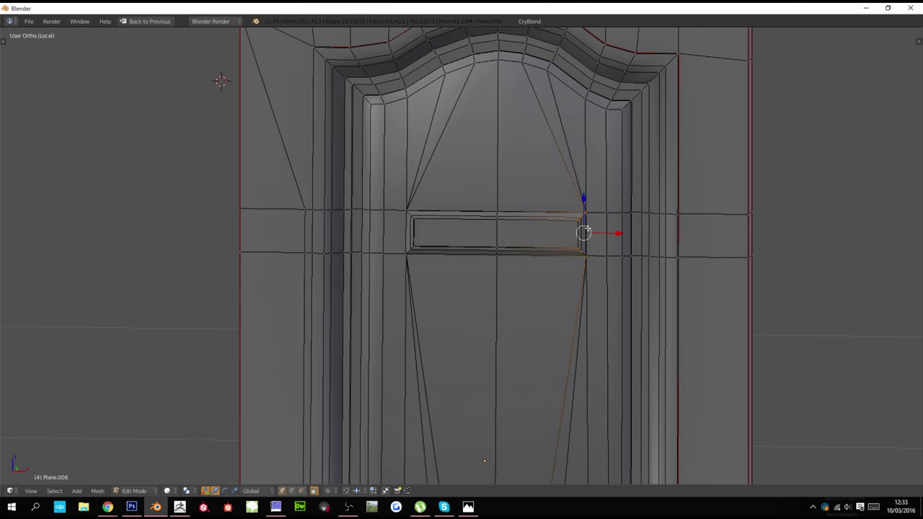
key(alt+z)
scroll(564, 228, down, 5)
key(z)
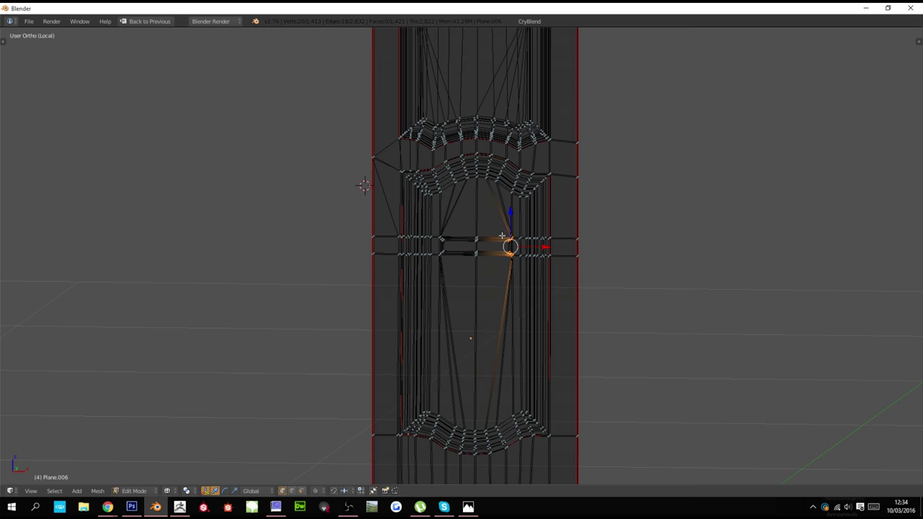
key(z)
alt+right_click(478, 214)
scroll(478, 215, down, 3)
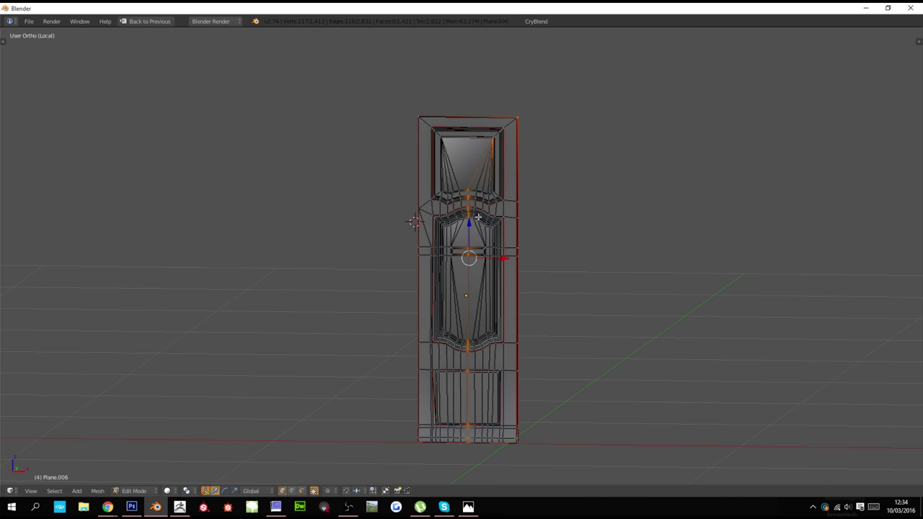
scroll(478, 215, up, 3)
key(x)
click(478, 217)
shift+scroll(478, 217, up, 4)
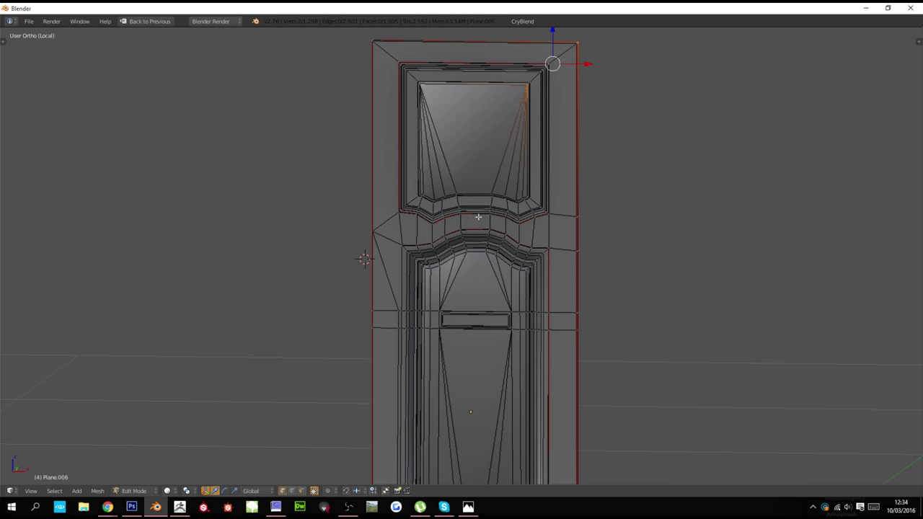
Select the whole mesh, remove doubled vertices to weld the letter slot's ends, and clear the selection
key(Tab)
key(Tab)
key(a)
key(w)
click(534, 231)
key(a)
key(Tab)
shift+scroll(531, 234, down, 3)
key(Tab)
key(a)
scroll(529, 238, up, 4)
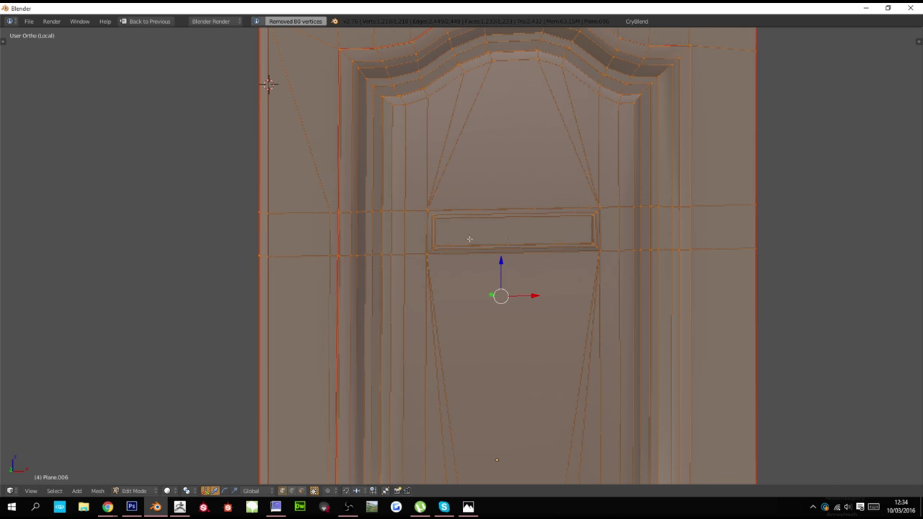
key(a)
Examine the letter slot's frame and the surrounding panel topology from several angles, including in wireframe
shift+scroll(412, 192, down, 2)
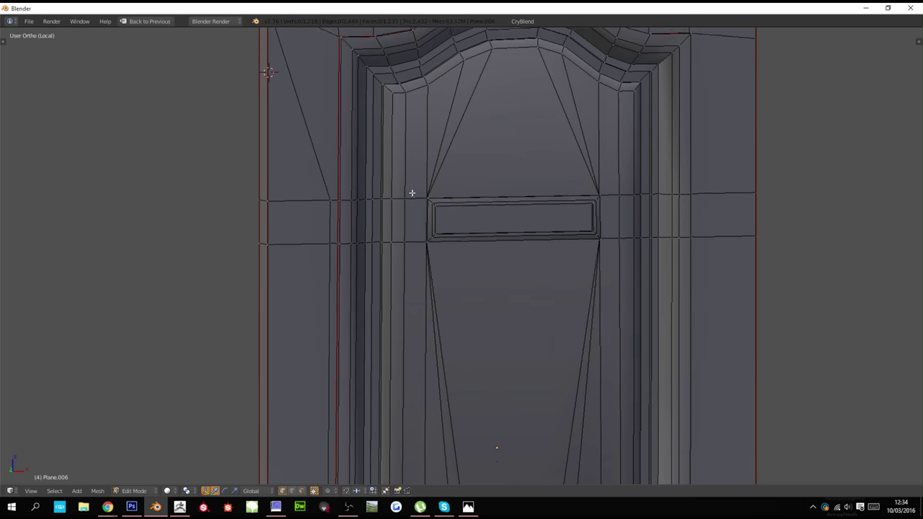
scroll(419, 191, up, 4)
middle_drag(424, 193, 439, 203)
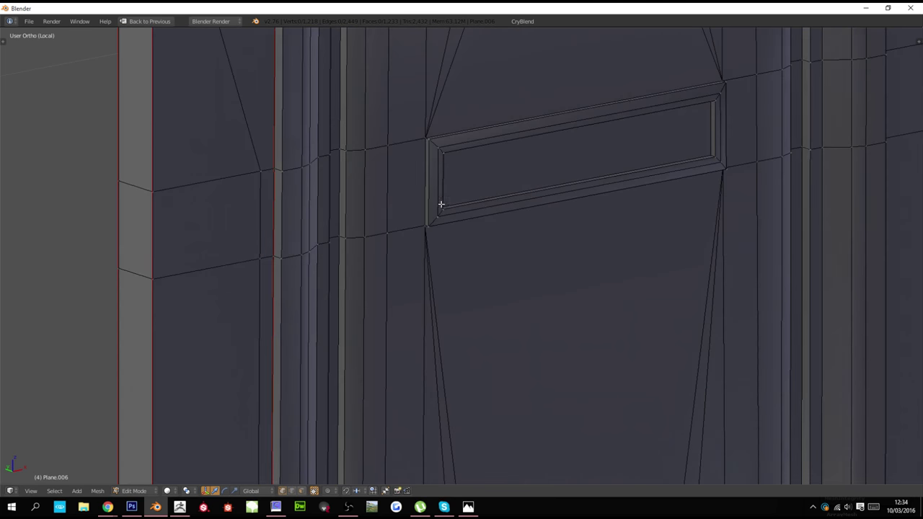
scroll(438, 203, up, 2)
right_click(408, 91)
scroll(561, 260, down, 3)
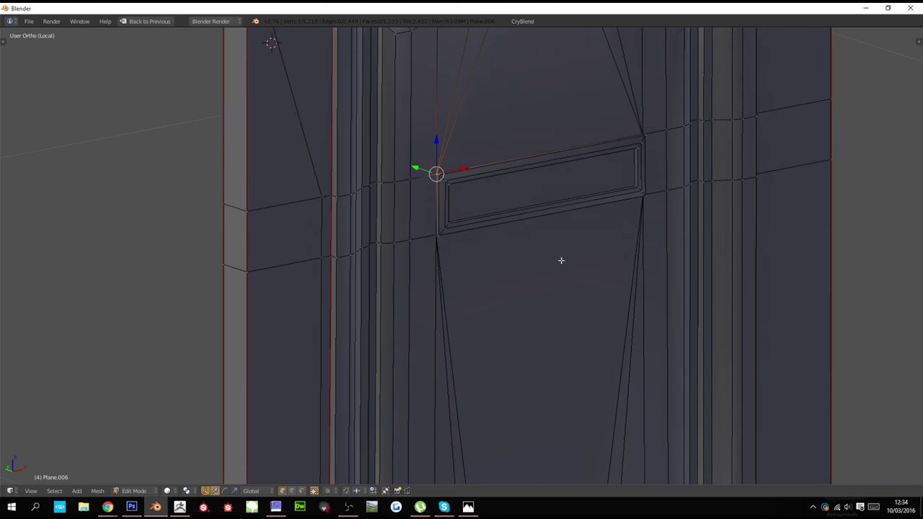
middle_drag(561, 265, 501, 249)
scroll(526, 251, down, 2)
key(z)
key(a)
key(c)
right_click(382, 250)
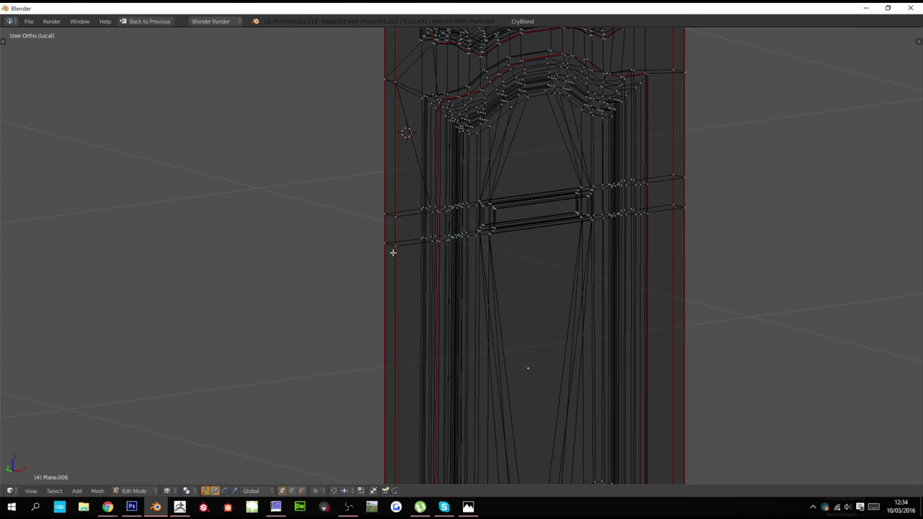
Slide the two vertices left of the arched panel's moulding at letter-slot height up onto the left edge's converging vertex
key(z)
right_click(431, 211)
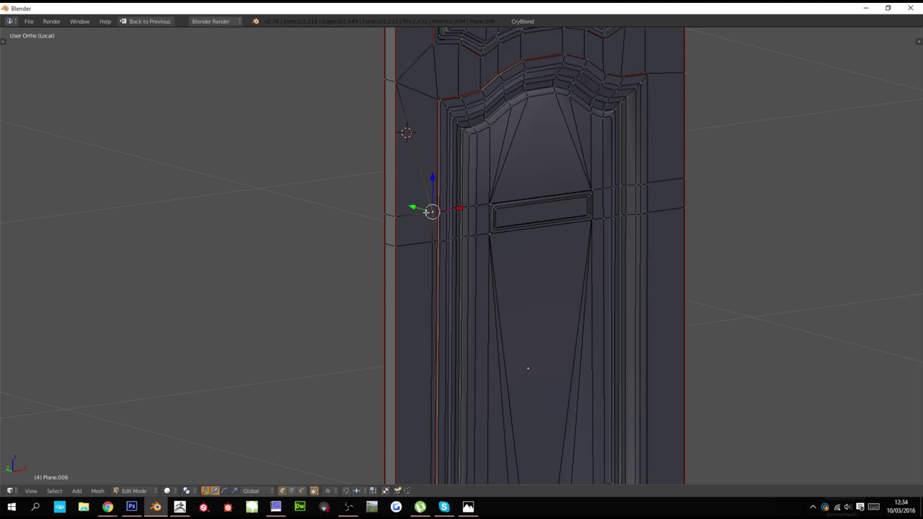
key(shift+v)
click(353, 73)
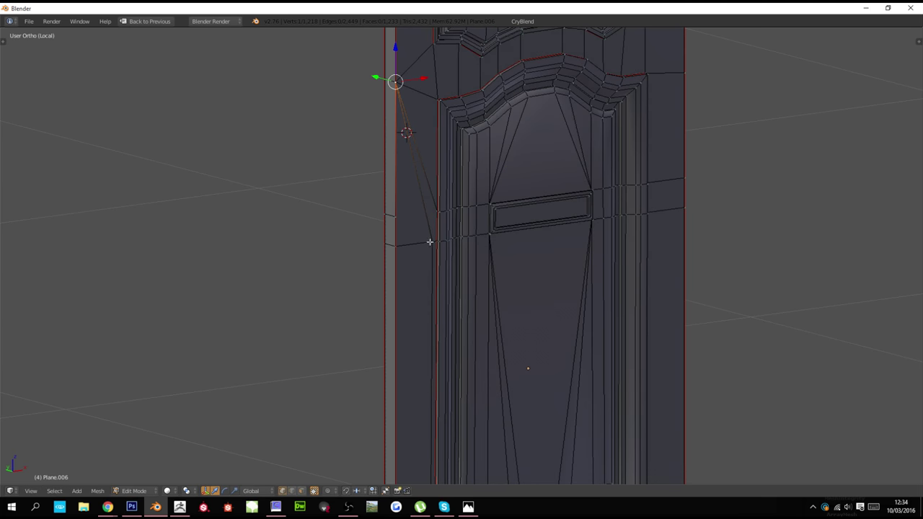
right_click(429, 243)
key(shift+v)
click(385, 58)
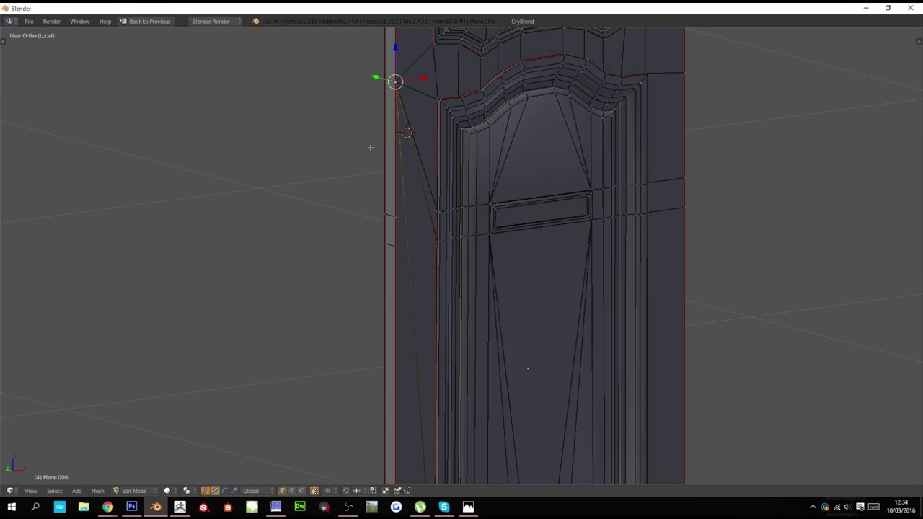
Slide the two letter-slot-height vertices on the door's front left edge up onto the converging vertex
right_click(395, 219)
key(shift+v)
click(390, 477)
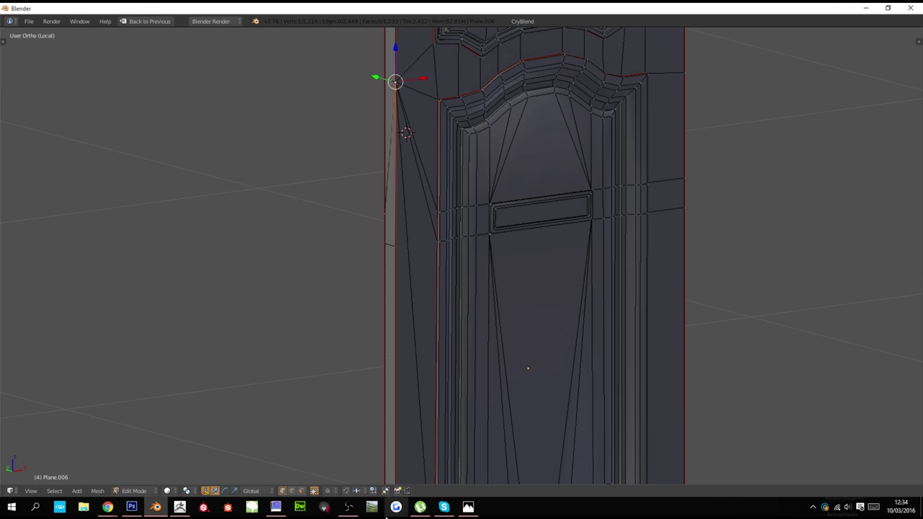
right_click(398, 248)
key(g)
key(g)
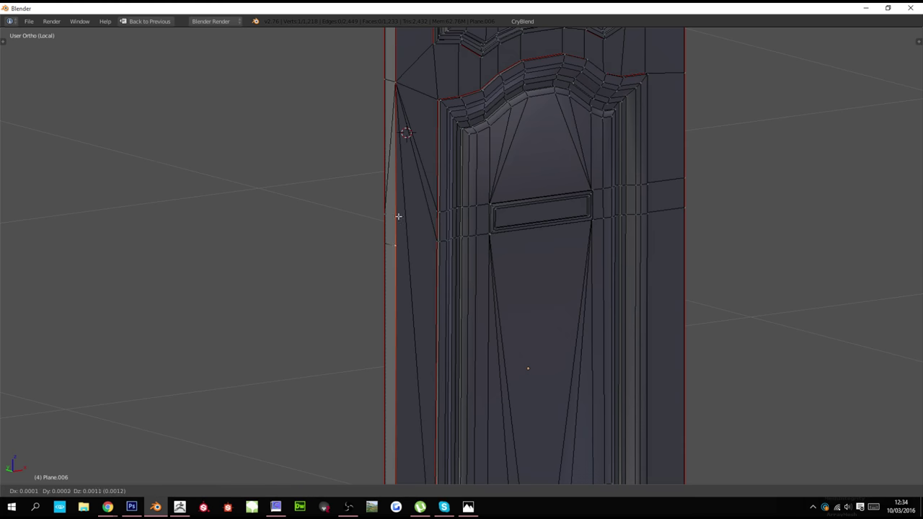
click(408, 32)
Slide the two letter-slot-height vertices on the door's back left edge up onto the converging vertex
key(z)
key(shift+v)
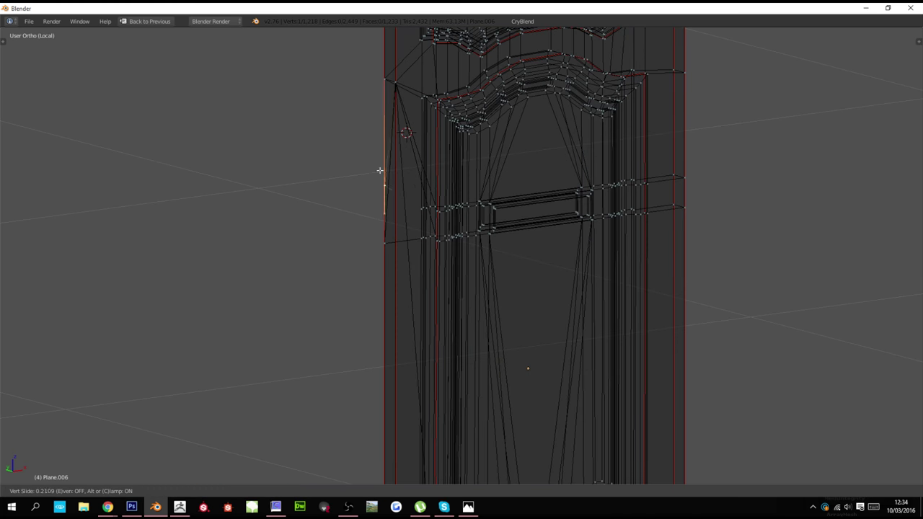
click(363, 29)
right_click(381, 239)
key(g)
key(g)
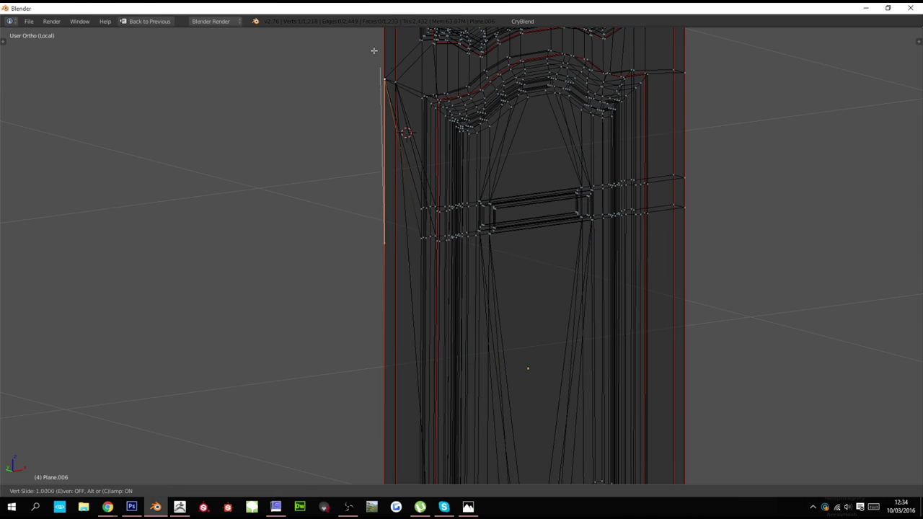
click(373, 48)
Remove doubled vertices across the whole mesh to weld the vertices slid along the left edges
key(a)
key(a)
key(w)
click(433, 207)
key(z)
Add a centred loop cut running around the middle of the door's thickness
mouse_move(436, 207)
middle_down()
mouse_move(558, 381)
mouse_move(478, 381)
mouse_move(545, 369)
mouse_move(605, 376)
middle_up()
key(Tab)
scroll(557, 378, down, 3)
scroll(478, 381, up, 2)
key(Tab)
key(ctrl+r)
click(445, 139)
right_click(445, 139)
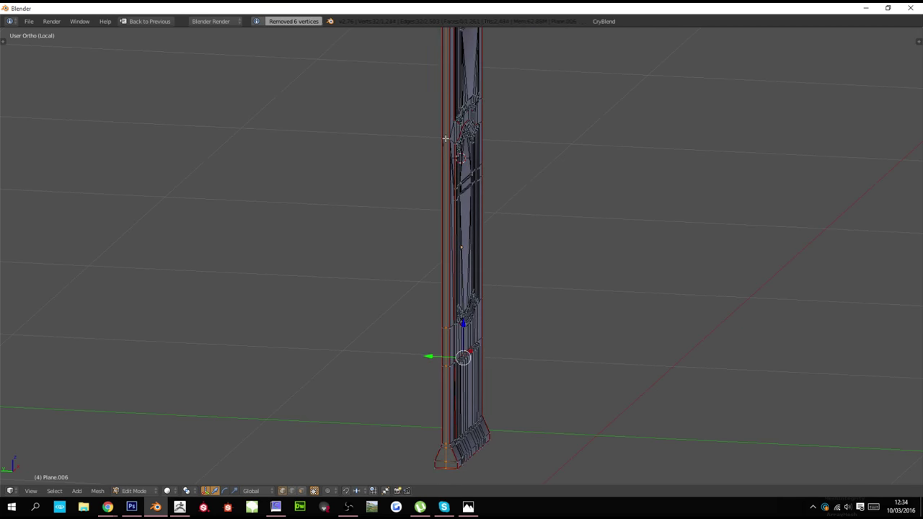
Delete the back half of the door along the centre loop, working from the right side view
key(KP_1)
key(KP_3)
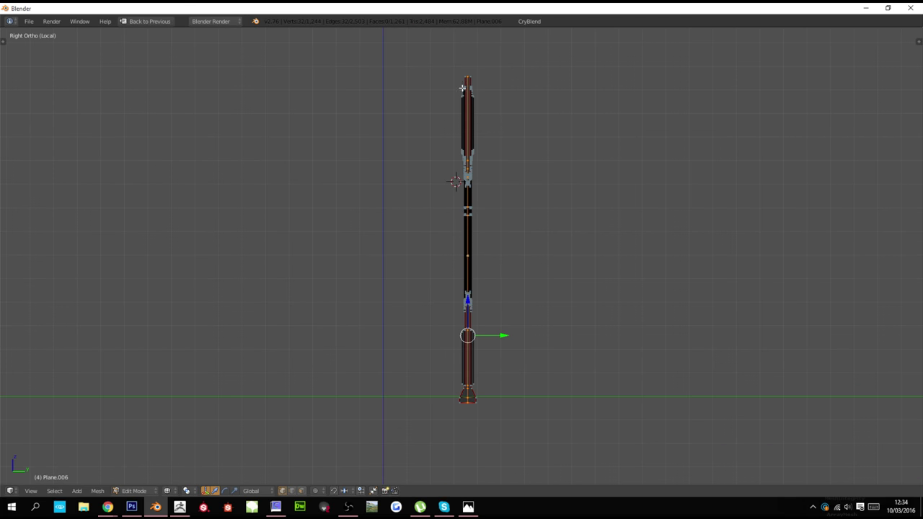
key(a)
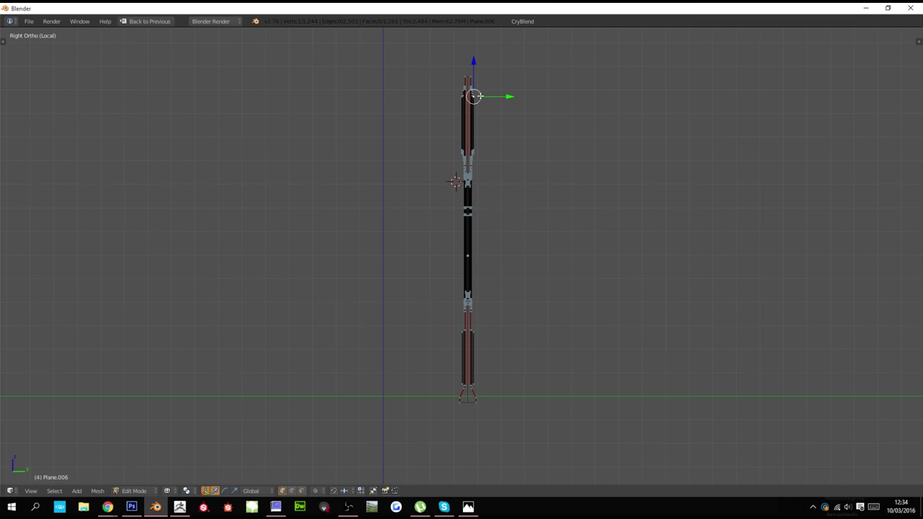
key(ctrl+l)
key(x)
click(481, 39)
scroll(494, 186, up, 5)
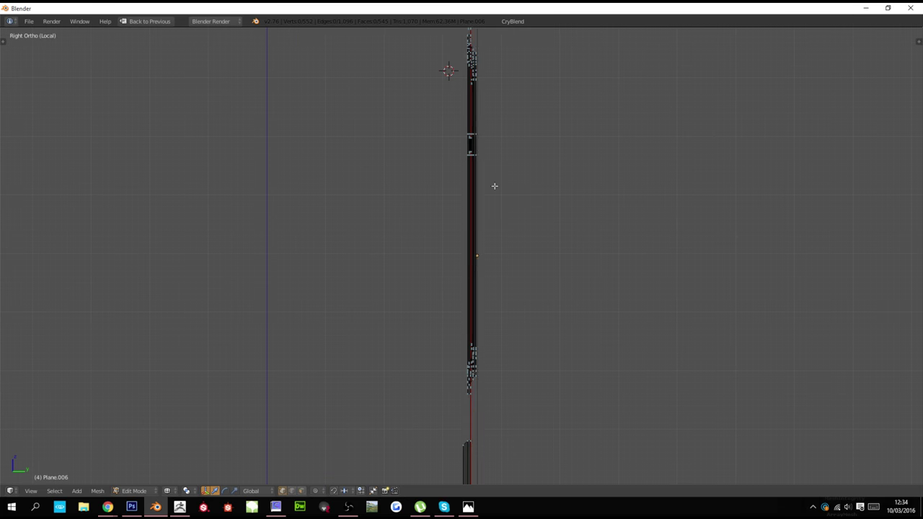
Slide the lower letter-slot row of vertices across the arched panel's left moulding up onto the upper row
mouse_move(494, 185)
middle_down()
mouse_move(468, 249)
mouse_move(453, 241)
mouse_move(461, 253)
mouse_move(496, 247)
mouse_move(495, 308)
middle_up()
key(Tab)
key(Tab)
scroll(495, 247, up, 4)
middle_drag(364, 217, 395, 195)
scroll(395, 196, up, 4)
scroll(373, 182, down, 2)
middle_drag(399, 157, 383, 180)
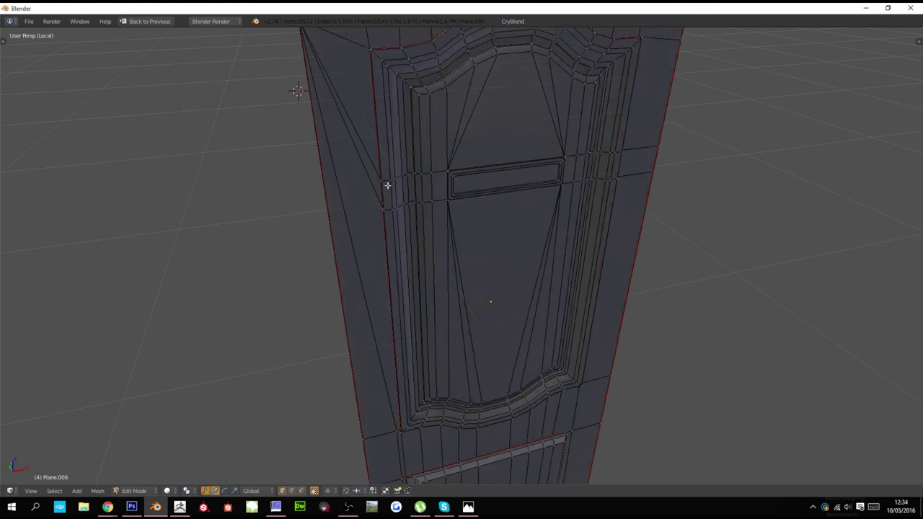
key(a)
key(a)
key(c)
drag(388, 215, 419, 207)
right_click(419, 207)
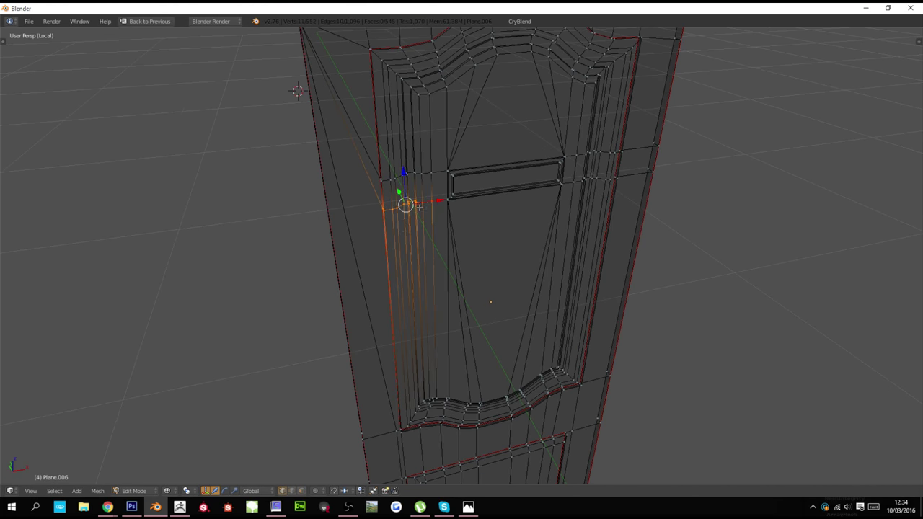
key(g)
key(g)
click(451, 35)
Select the whole mesh, remove doubled vertices to weld the left moulding's two rows, and clear the selection
key(a)
key(a)
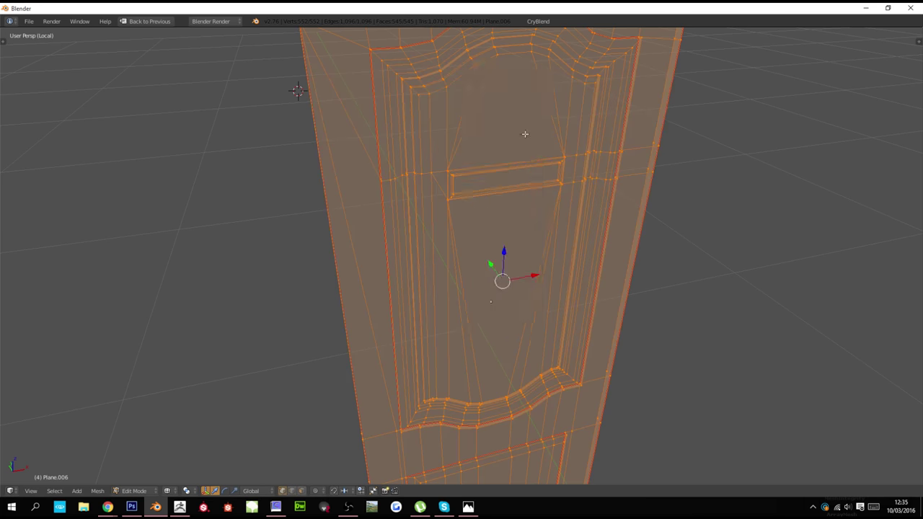
key(w)
click(505, 133)
key(a)
Slide the remaining vertex row across the left moulding down to the letter slot's mid-height
alt+right_click(408, 184)
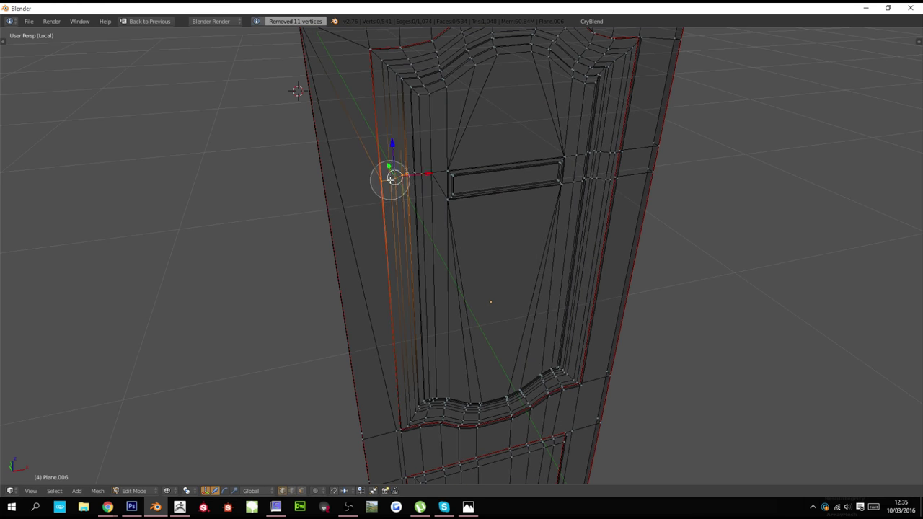
alt+shift+right_click(413, 174)
key(g)
key(g)
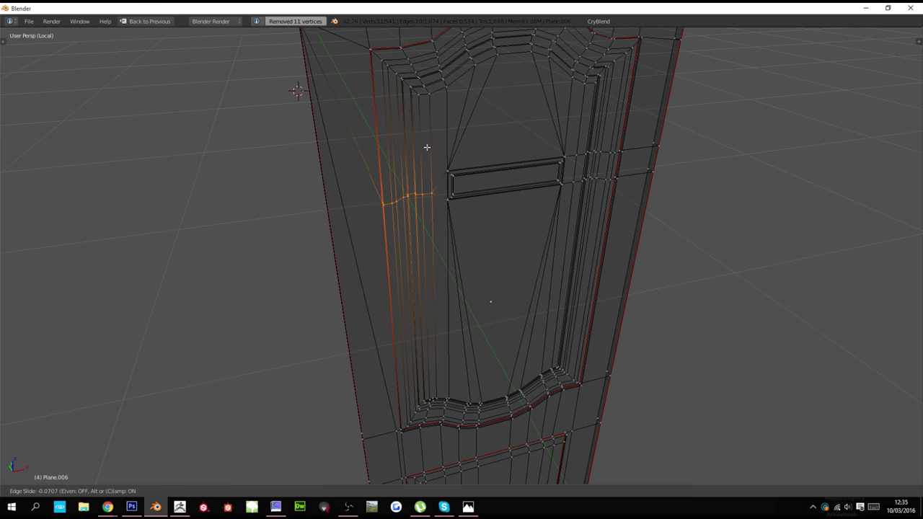
click(435, 145)
Slide the lower letter-slot row, from the right moulding to the door's outer right edge, up onto the upper row
key(z)
middle_drag(564, 178, 532, 192)
key(z)
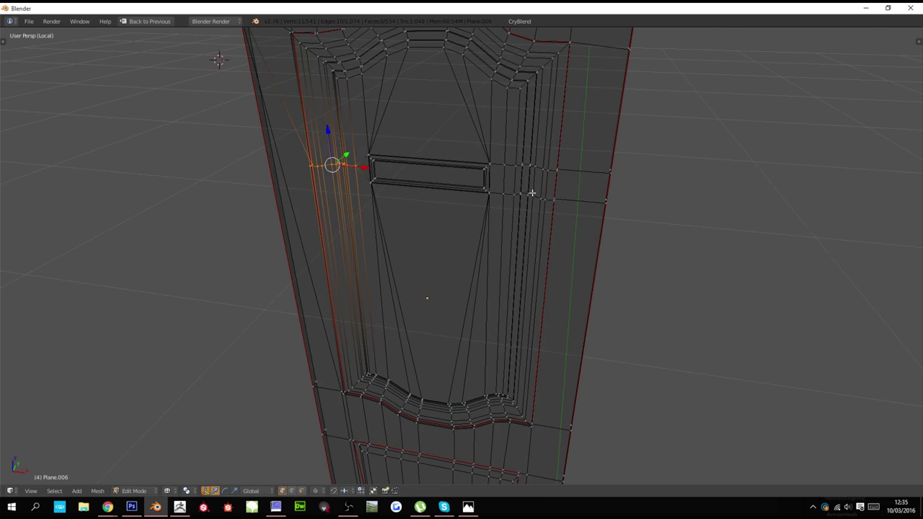
key(c)
right_click(517, 196)
key(a)
key(c)
drag(517, 196, 545, 198)
right_click(560, 199)
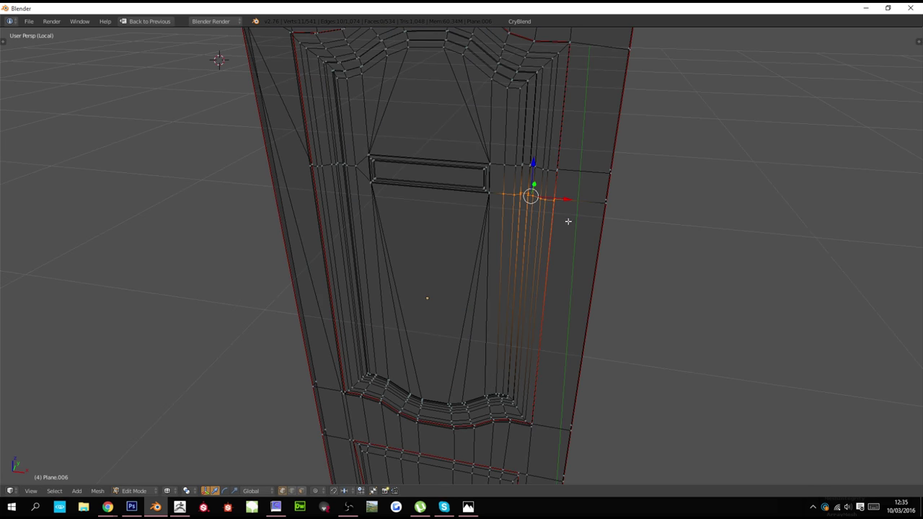
key(c)
click(603, 206)
right_click(602, 206)
key(g)
key(g)
click(634, 482)
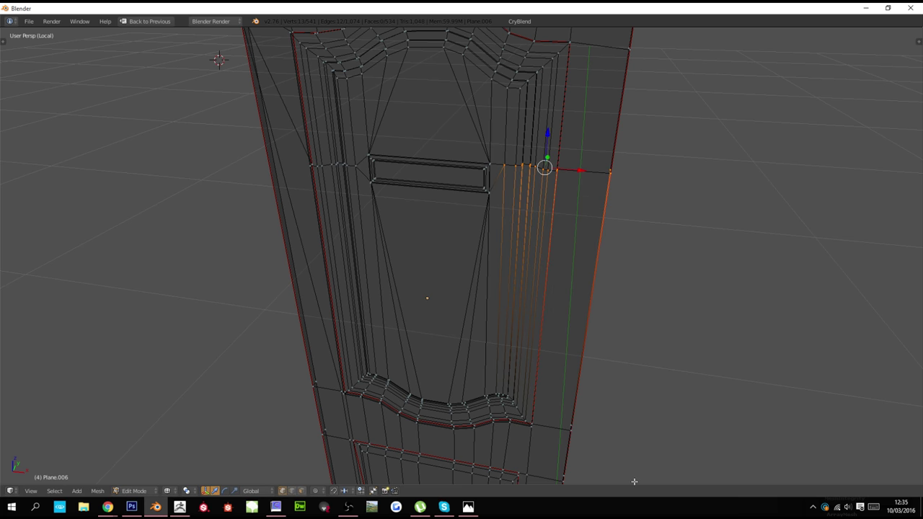
Remove doubled vertices across the whole mesh to weld the right moulding's two rows, and clear the selection
key(a)
key(a)
key(w)
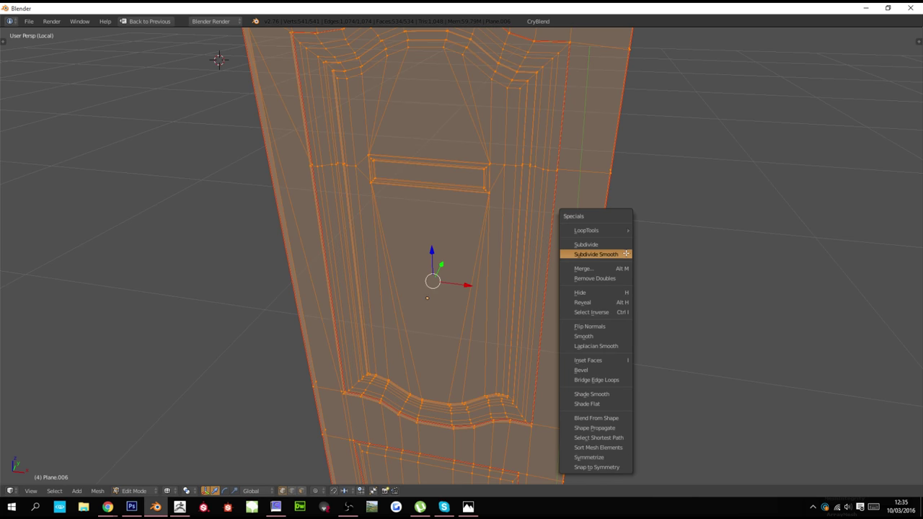
click(609, 278)
key(a)
Slide the remaining row from the right moulding to the door's outer edge down to the letter slot's mid-height
key(c)
mouse_move(515, 149)
mouse_down()
mouse_move(584, 166)
mouse_move(606, 148)
mouse_up()
right_click(606, 140)
key(g)
key(g)
click(608, 154)
key(z)
scroll(564, 239, down, 2)
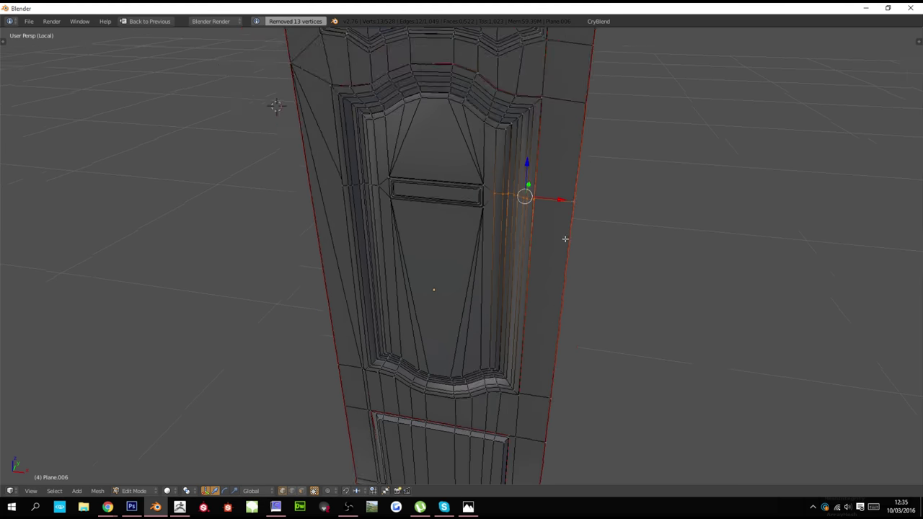
Slide the row across the right moulding and outer edge down onto the arched panel's bottom corner, excluding the vertex nearest the slot
key(Tab)
scroll(550, 265, down, 3)
mouse_move(535, 186)
shift+middle_down()
mouse_move(529, 260)
mouse_move(551, 226)
shift+middle_up()
key(Tab)
scroll(545, 245, up, 3)
key(Tab)
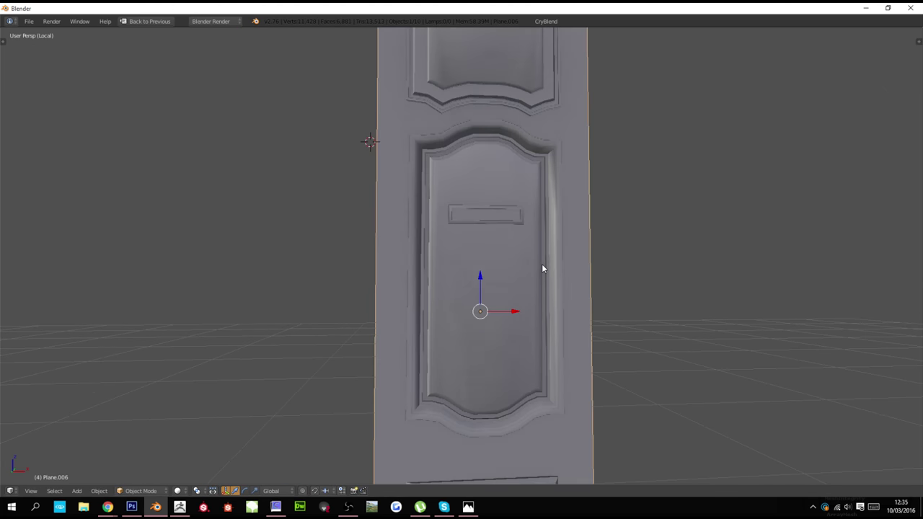
key(Tab)
key(z)
key(a)
key(c)
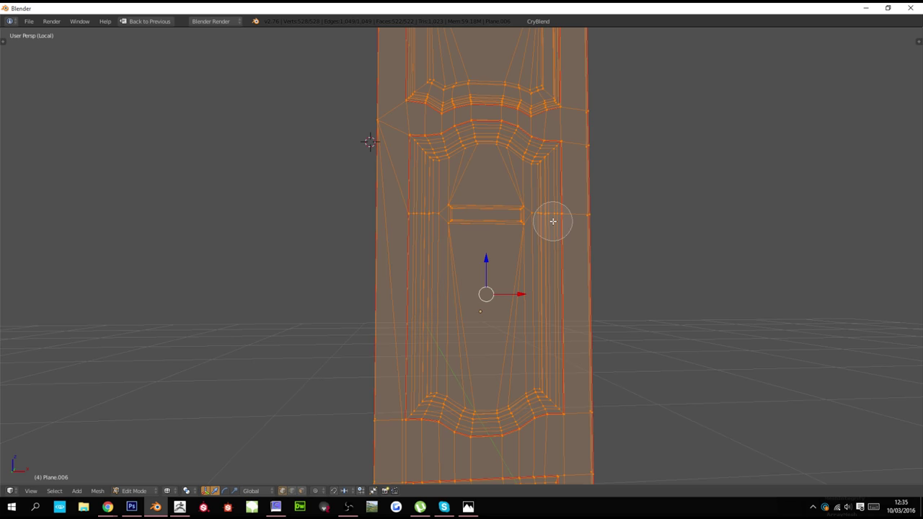
right_click(553, 218)
key(a)
key(c)
click(554, 214)
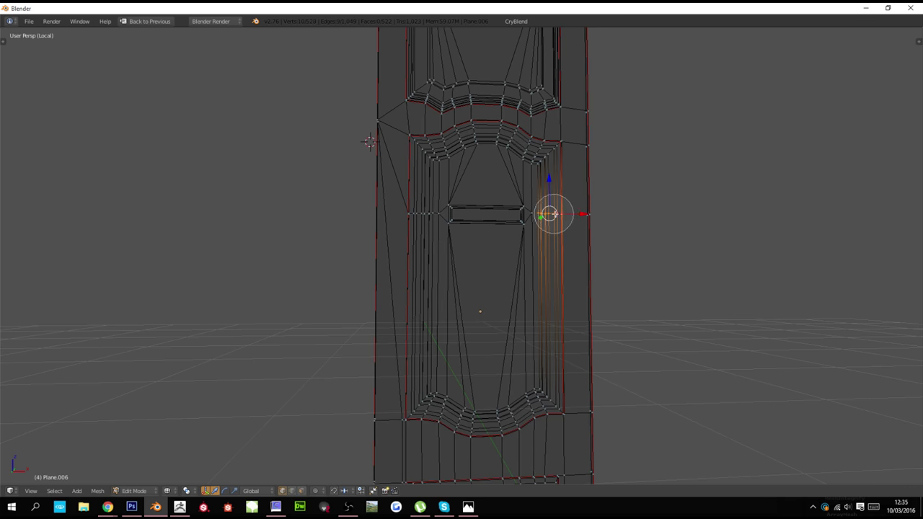
click(587, 214)
right_click(588, 214)
key(g)
key(g)
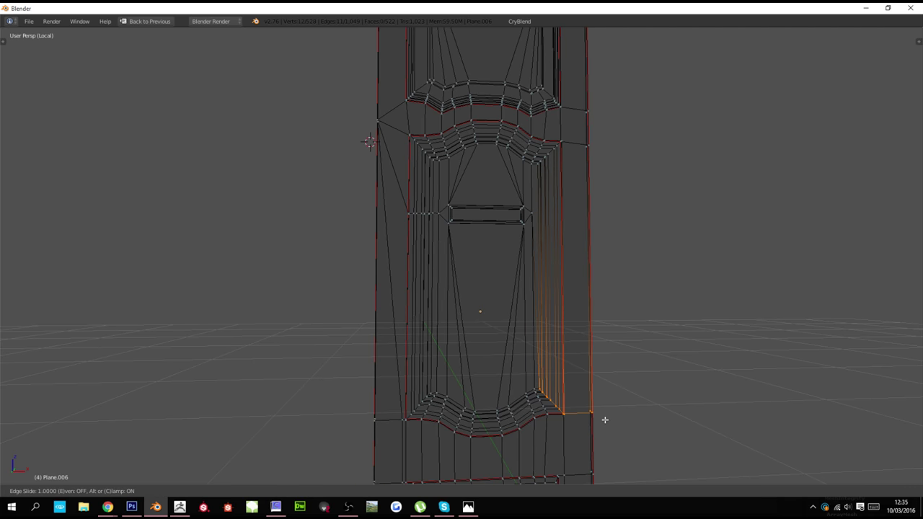
click(605, 419)
Slide the slot-height row across the left moulding down onto the arched panel's bottom corner, excluding the vertex nearest the slot
key(a)
key(c)
click(422, 212)
scroll(453, 213, up, 3)
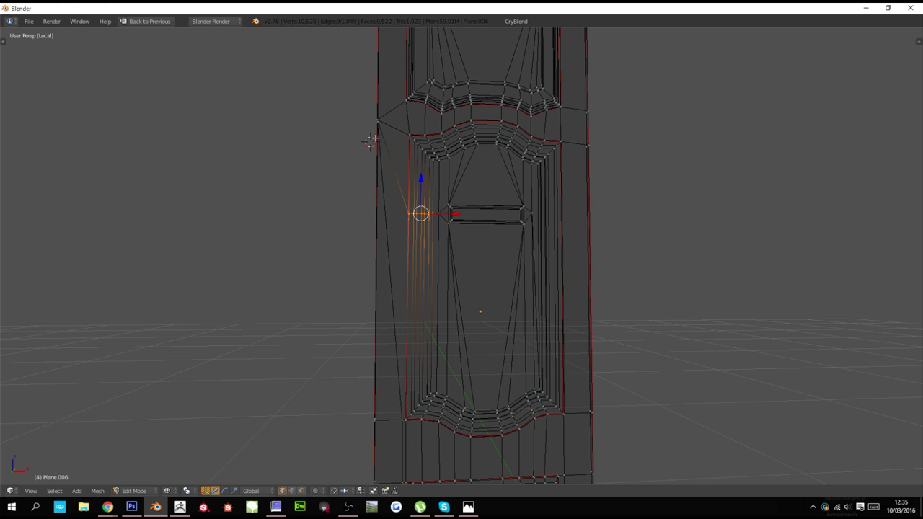
key(g)
key(g)
click(474, 387)
Select the whole mesh and remove doubled vertices to weld both slid rows at the arched panel's bottom corners
key(a)
key(a)
key(w)
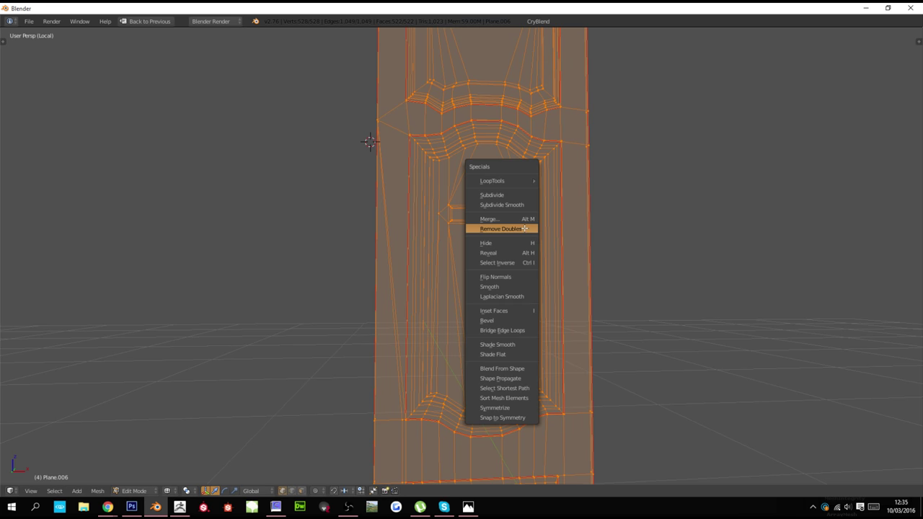
click(524, 228)
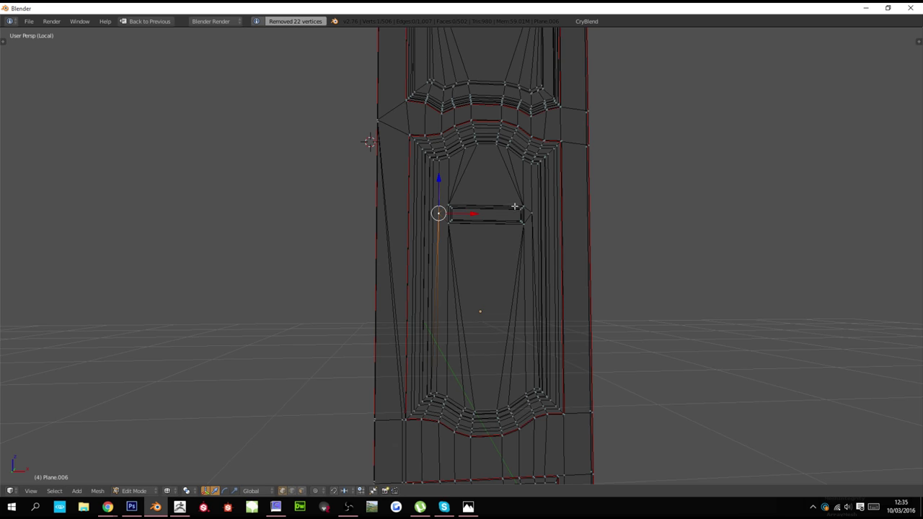
Collapse the two leftover vertices beside the letter slot's ends by removing doubled vertices across the mesh
key(a)
key(a)
key(w)
click(561, 227)
Examine the arched panel and letter slot, comparing the shaded object with its edit-mode topology
key(Tab)
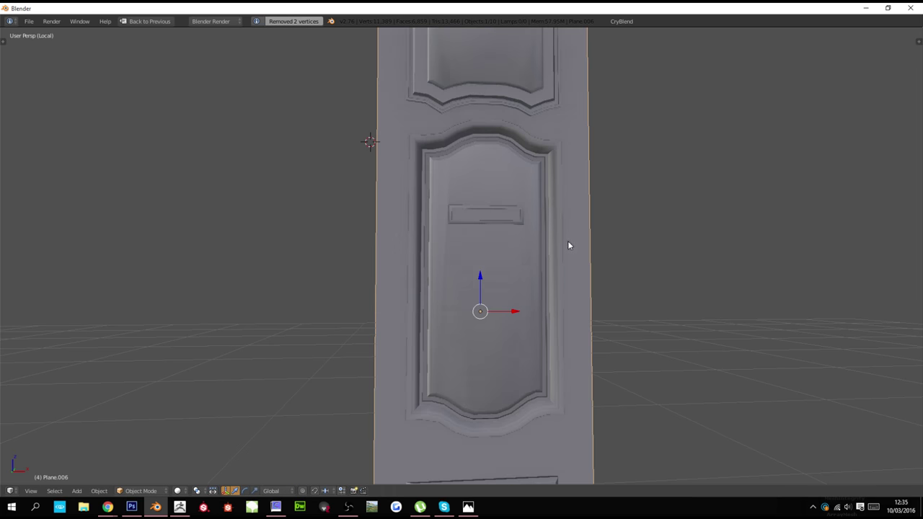
key(Tab)
key(a)
key(a)
scroll(524, 258, down, 4)
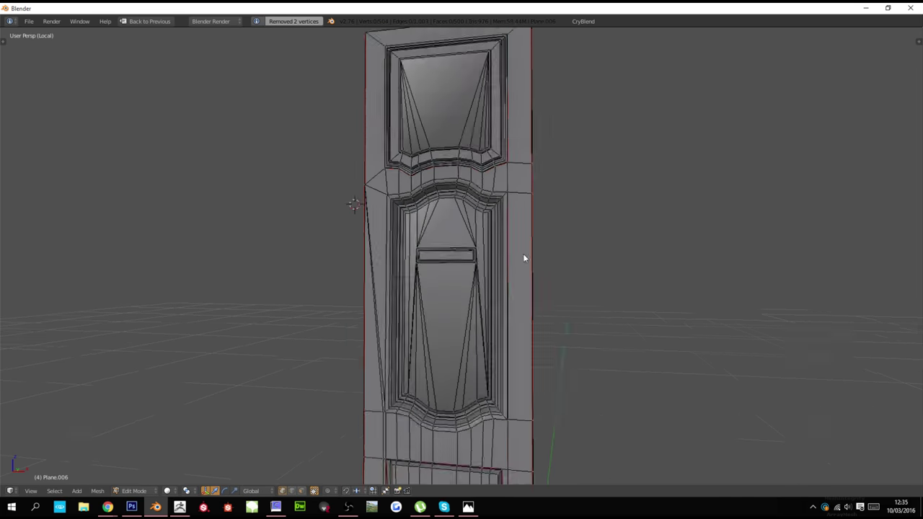
scroll(570, 280, up, 4)
key(Tab)
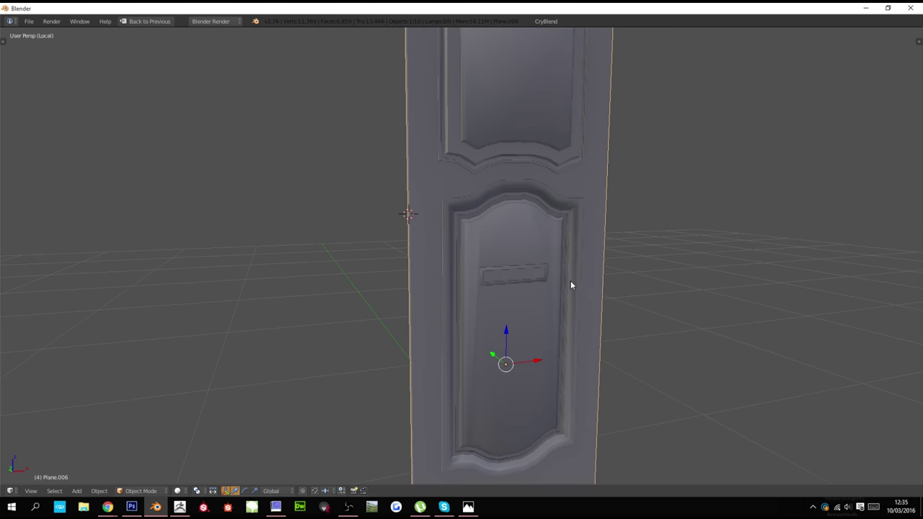
key(Tab)
key(a)
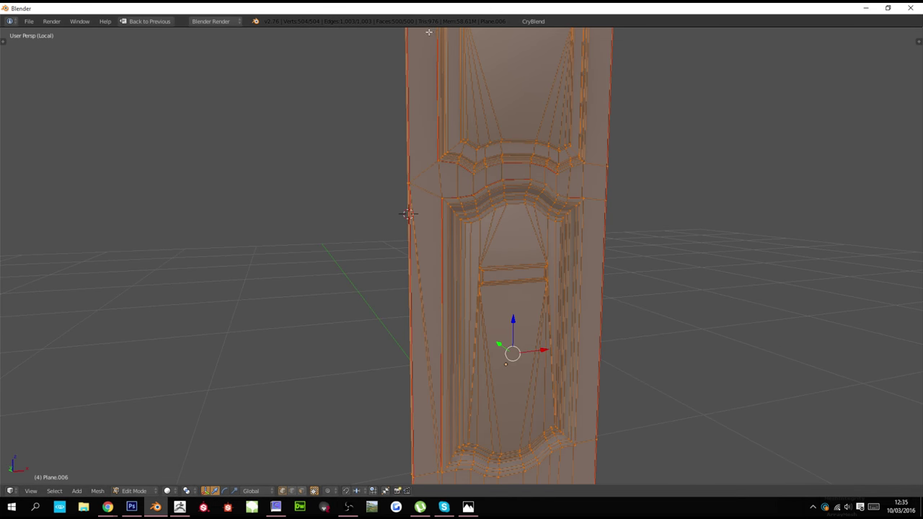
scroll(454, 215, up, 2)
middle_drag(495, 201, 457, 189)
key(Tab)
key(Tab)
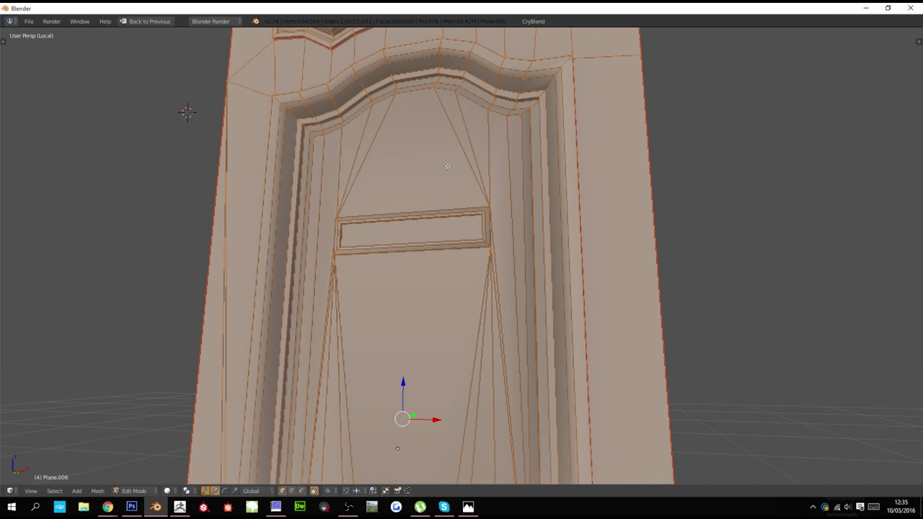
Examine the topology of the door's lower panel and base in solid and wireframe display
scroll(446, 167, down, 7)
shift+middle_drag(507, 353, 507, 303)
key(z)
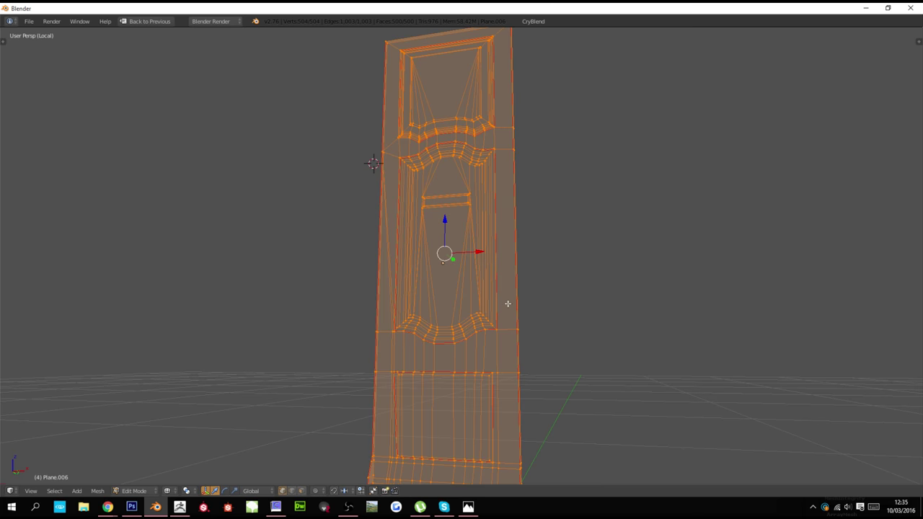
shift+middle_drag(507, 390, 507, 301)
key(z)
scroll(490, 307, up, 4)
scroll(476, 314, down, 1)
mouse_move(476, 337)
shift+middle_down()
mouse_move(460, 281)
mouse_move(467, 272)
mouse_move(484, 298)
shift+middle_up()
key(z)
key(a)
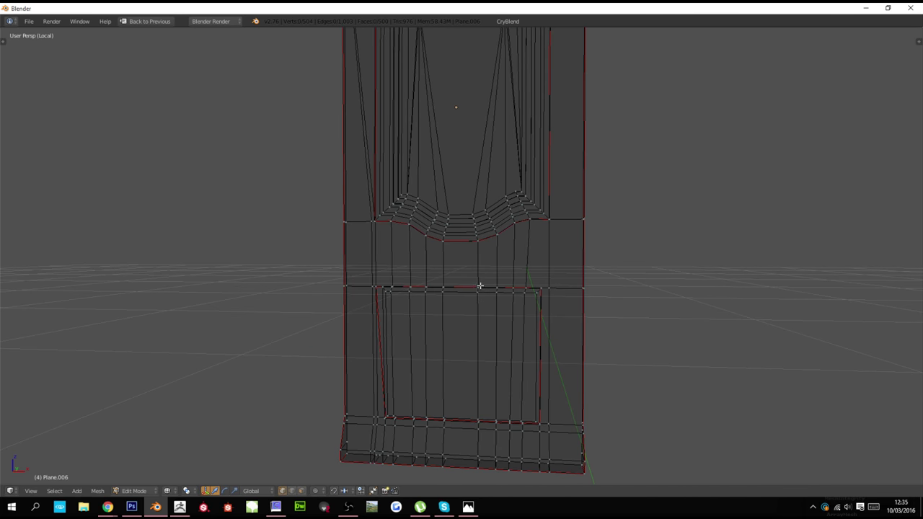
Merge the four vertices along the right half of the lower panel's outer top edge into its upper-right corner vertex
key(z)
scroll(506, 282, down, 6)
mouse_move(507, 287)
shift+middle_down()
mouse_move(507, 234)
mouse_move(519, 425)
shift+middle_up()
scroll(507, 272, up, 11)
mouse_move(520, 249)
middle_down()
mouse_move(508, 296)
mouse_move(481, 287)
middle_up()
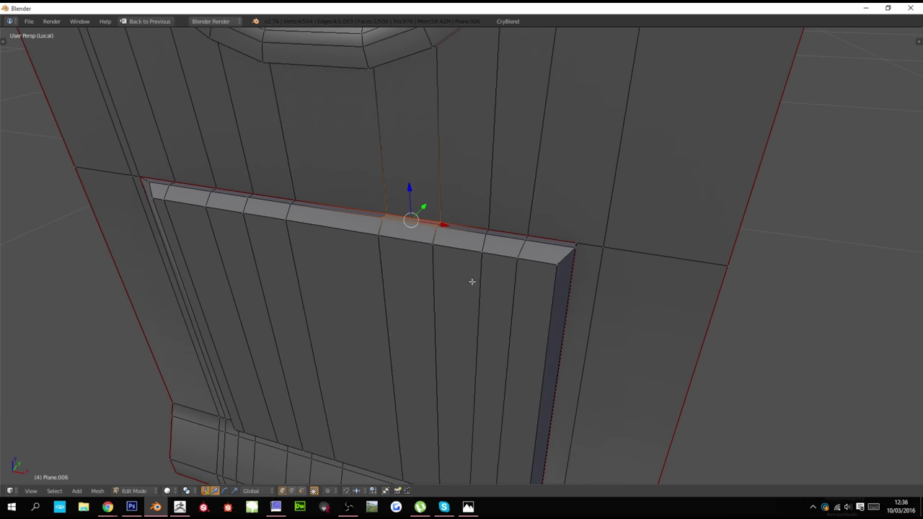
right_click(437, 223)
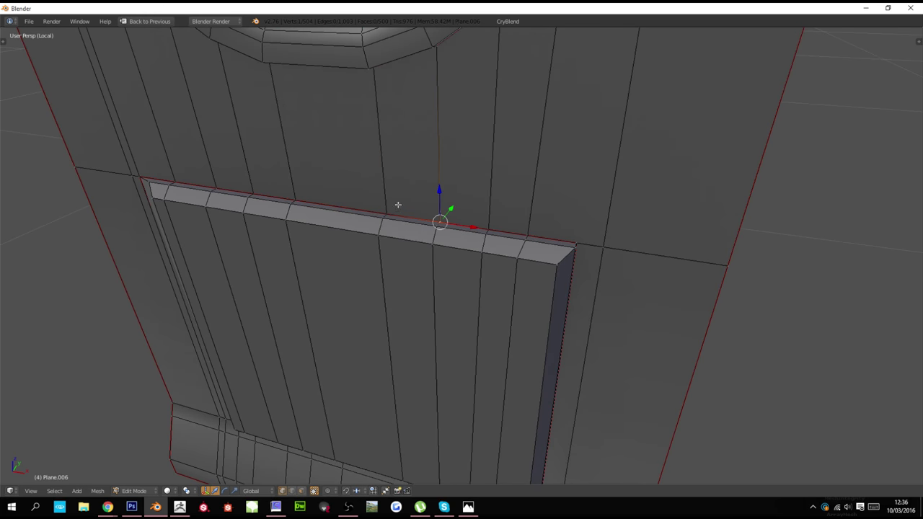
shift+right_click(487, 228)
shift+right_click(521, 229)
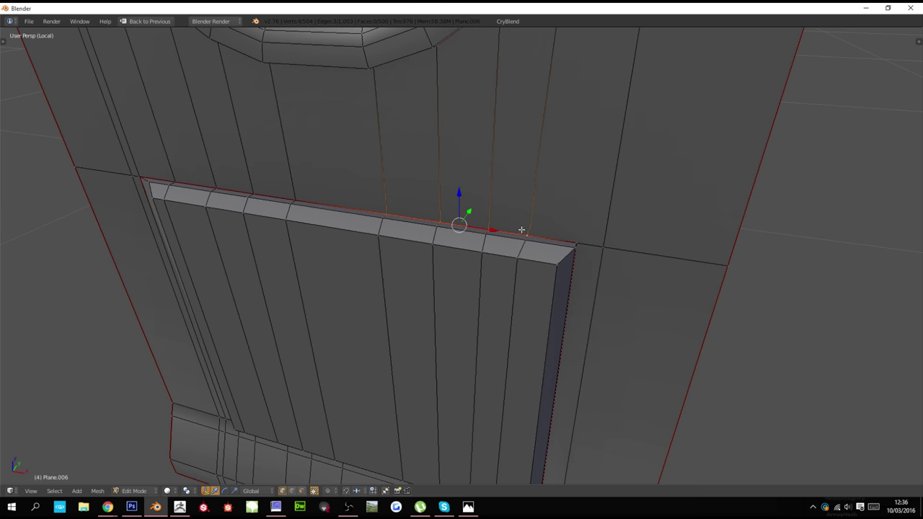
key(w)
click(568, 232)
click(566, 221)
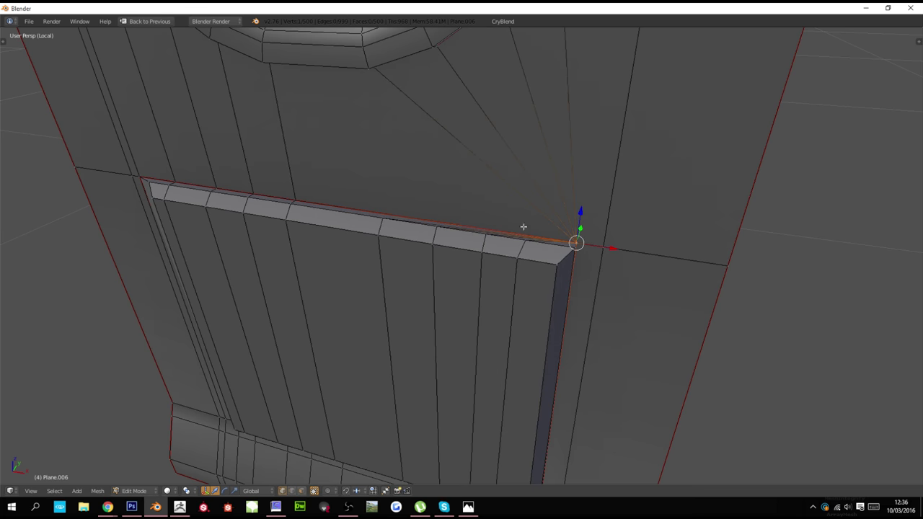
Merge the four vertices along the right half of the lower panel bevel's outer top edge into its upper-right corner vertex
right_click(393, 217)
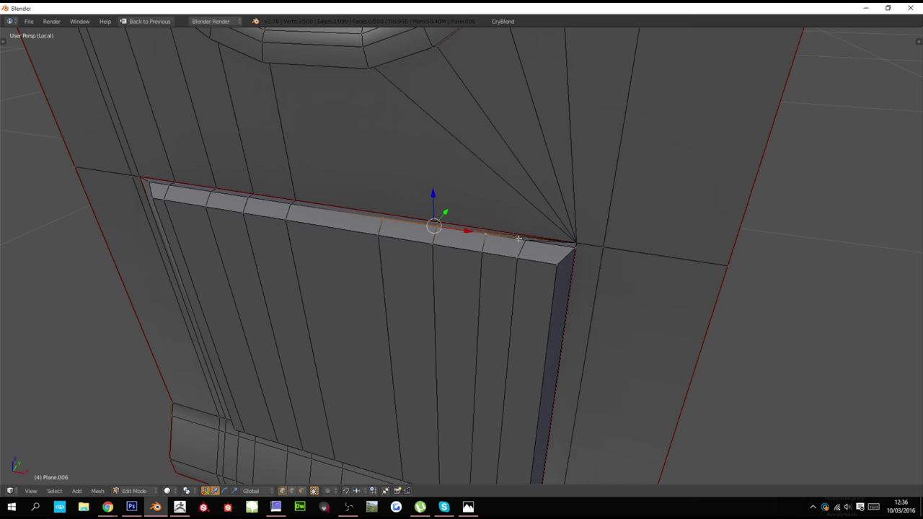
shift+right_click(560, 246)
key(w)
click(561, 248)
click(563, 249)
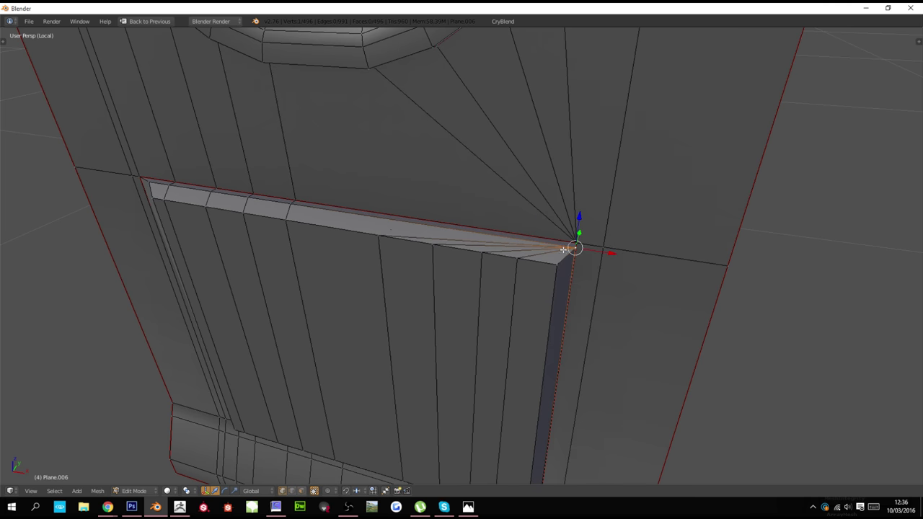
Try merging the four vertices along the right half of the lower panel's inner top edge into its inner upper-right corner
right_click(378, 236)
shift+right_click(433, 244)
shift+right_click(476, 250)
shift+right_click(516, 255)
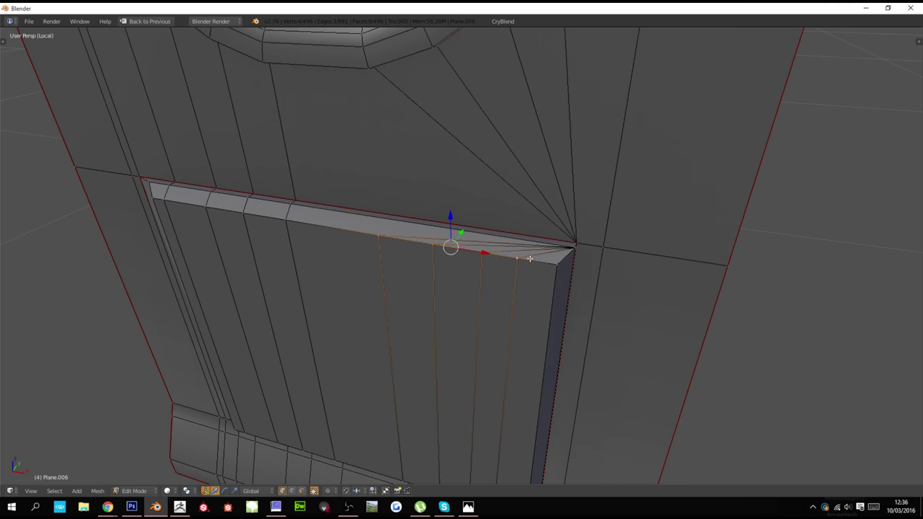
shift+right_click(550, 261)
key(w)
click(540, 246)
click(448, 249)
Try merging the left-half vertices of the lower panel's inner top edge into its inner upper-left corner
right_click(287, 219)
shift+right_click(203, 206)
shift+right_click(166, 201)
shift+right_click(152, 197)
key(w)
click(152, 196)
click(151, 196)
Try merging the left-half vertices of the bevel's outer top edge into the bevel's upper-left corner
right_click(281, 208)
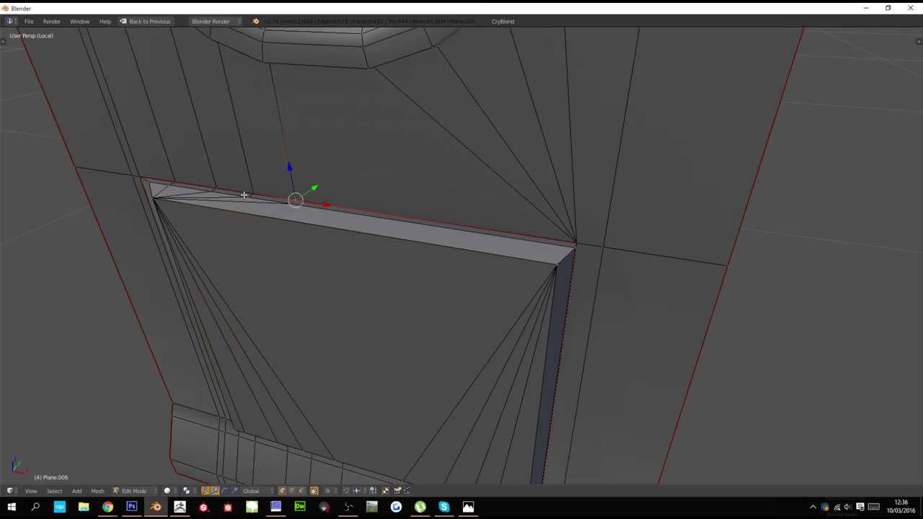
key(w)
click(150, 183)
click(151, 185)
key(ctrl+z)
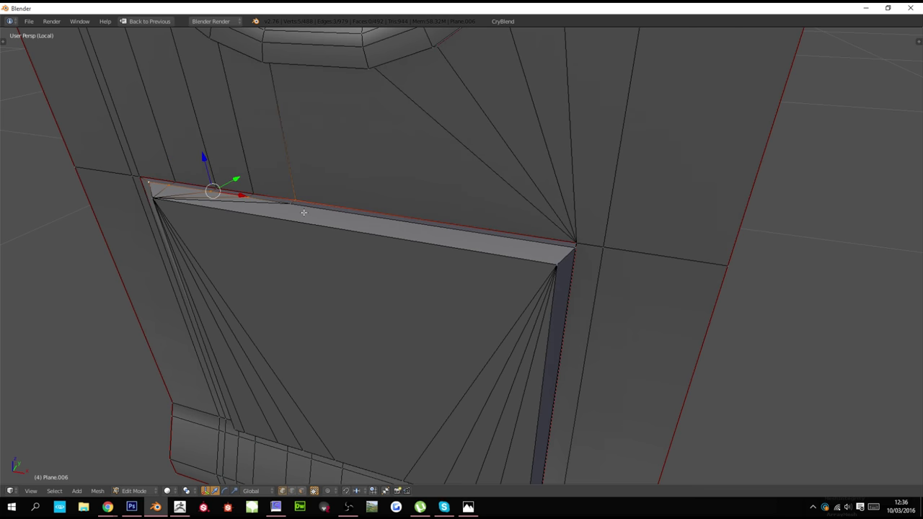
middle_drag(303, 210, 375, 252)
shift+right_click(498, 316)
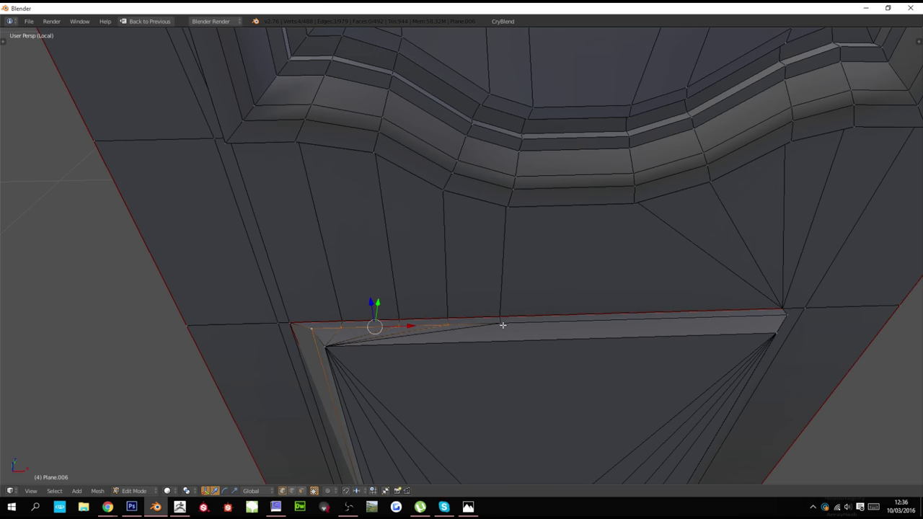
shift+right_click(503, 323)
key(w)
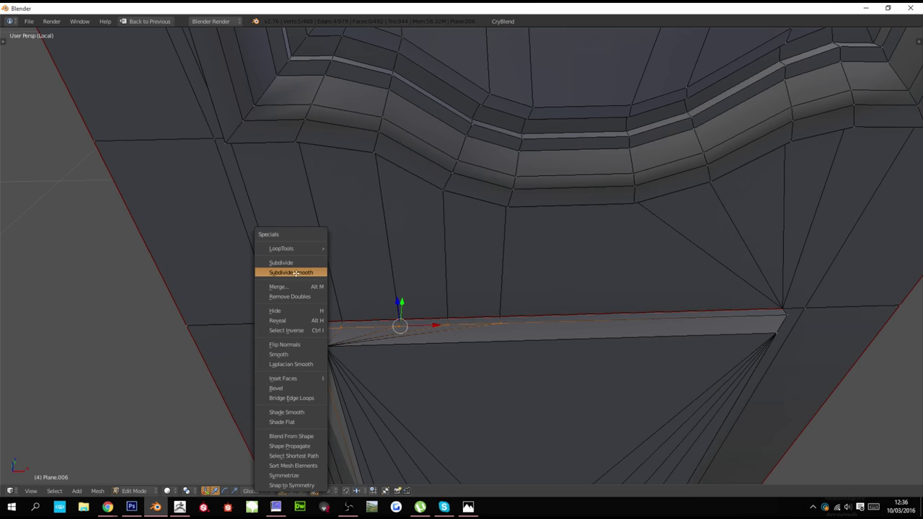
click(296, 285)
Try merging the left-half vertices of the lower panel's outermost top edge into its outer upper-left corner
right_click(504, 311)
shift+right_click(451, 312)
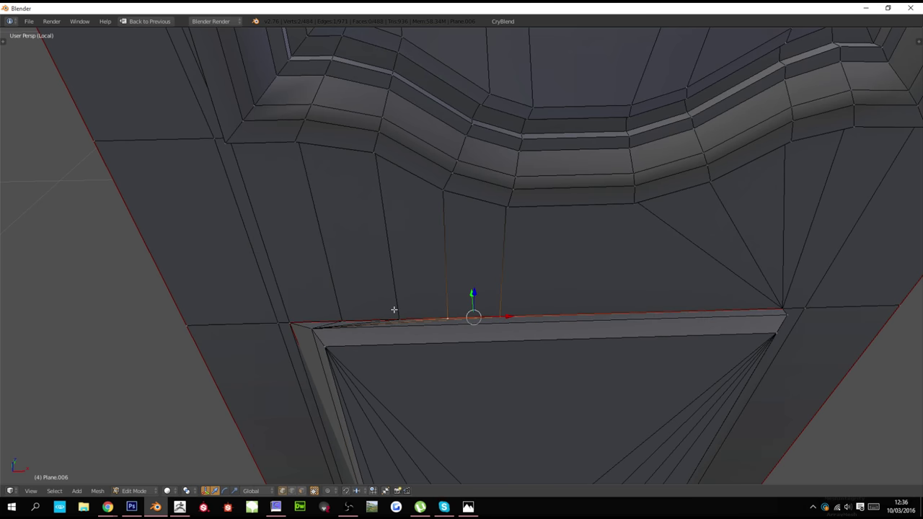
shift+right_click(397, 311)
key(w)
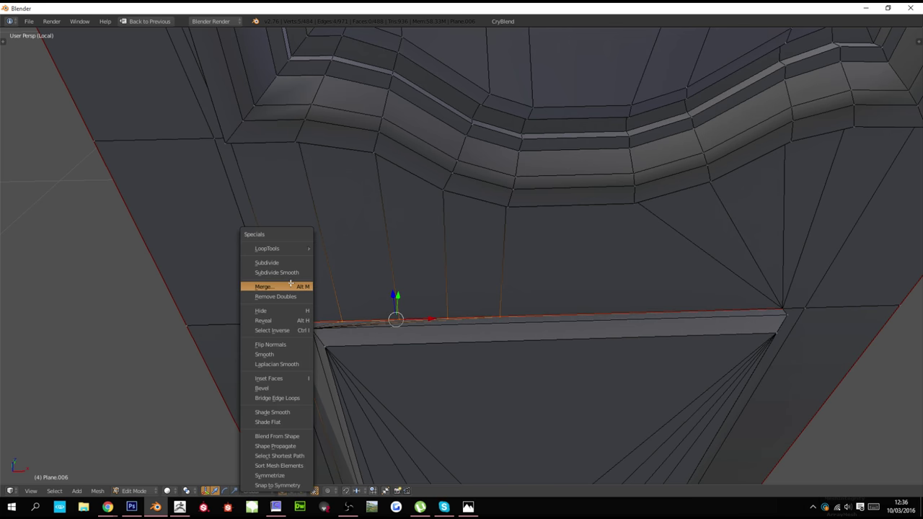
click(297, 285)
Undo the recent merges along the lower panel's top edge, back to the bevel's upper-right corner merge
middle_drag(357, 305, 375, 289)
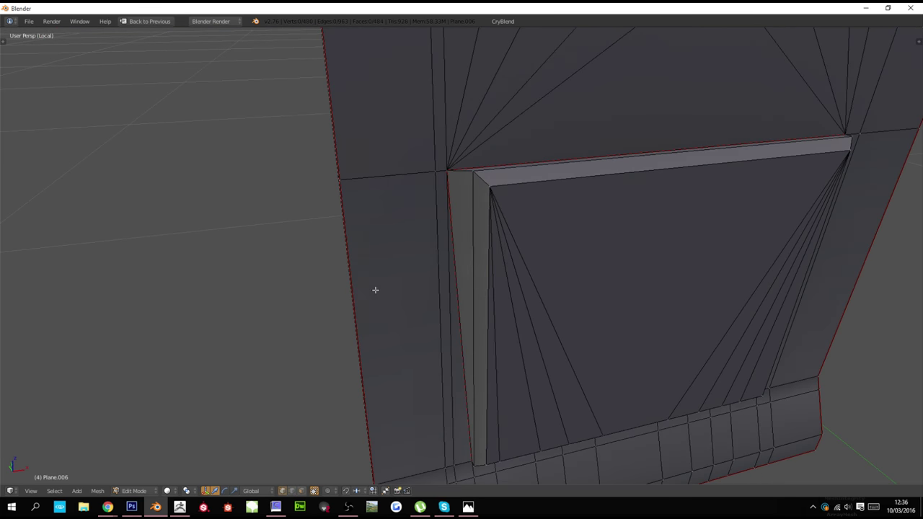
key(a)
scroll(476, 313, down, 4)
key(Tab)
mouse_move(505, 310)
middle_down()
mouse_move(513, 284)
mouse_move(511, 294)
middle_up()
key(Tab)
scroll(510, 294, up, 4)
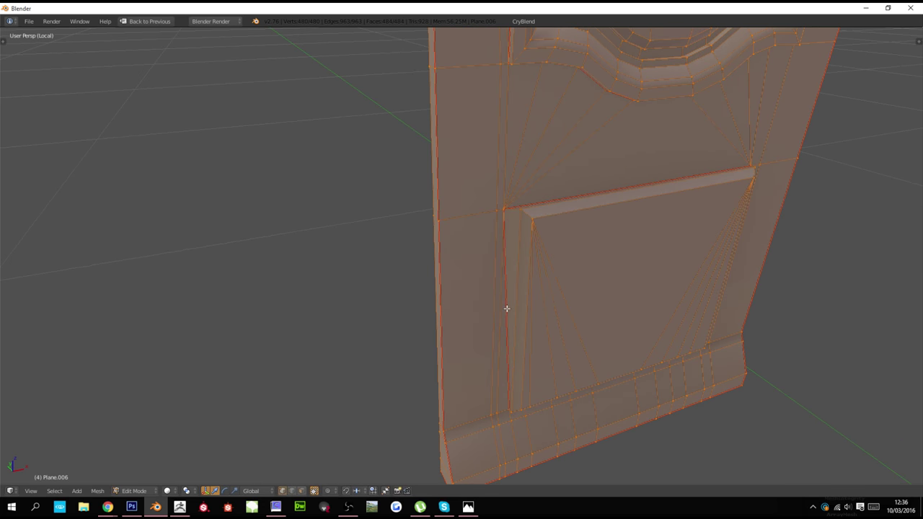
key(ctrl+z)
key(ctrl+z)
key(ctrl+z)
key(ctrl+z)
key(ctrl+z)
key(ctrl+z)
key(ctrl+z)
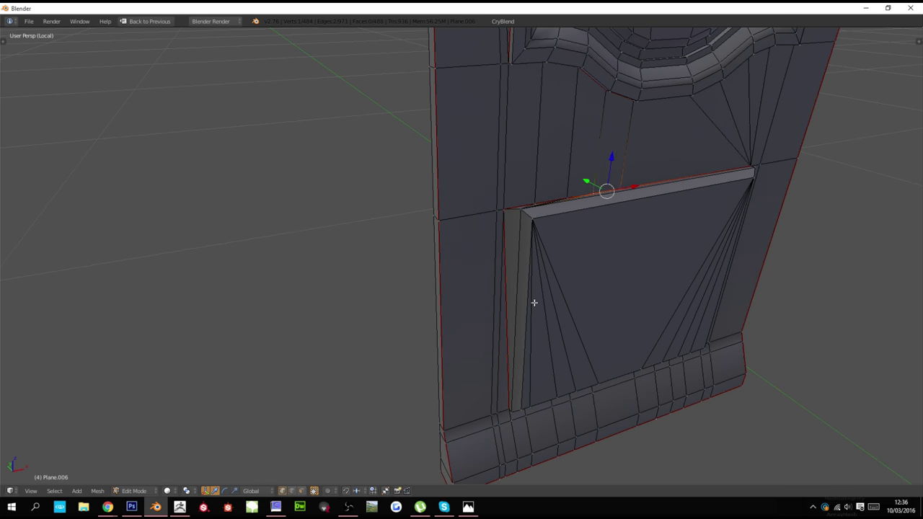
shift+right_click(528, 254)
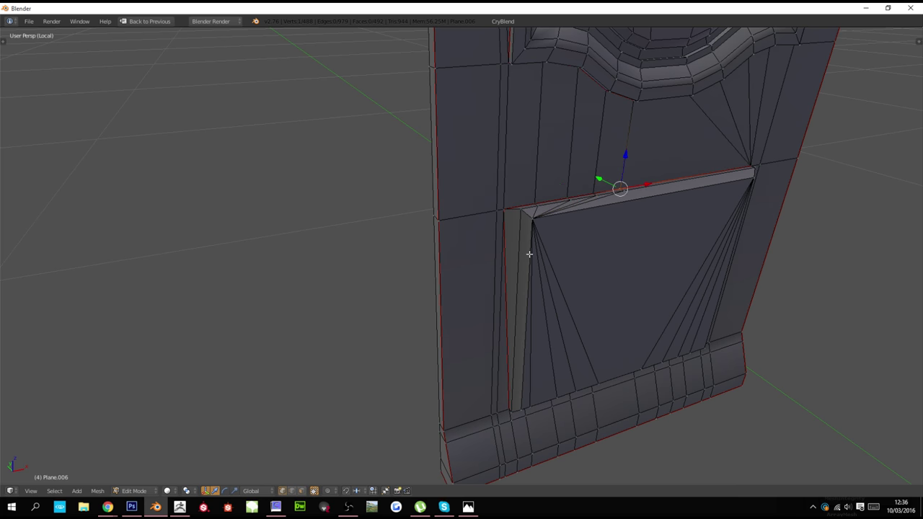
key(ctrl+z)
key(ctrl+z)
key(ctrl+z)
key(ctrl+z)
key(ctrl+z)
key(ctrl+z)
key(ctrl+z)
key(ctrl+z)
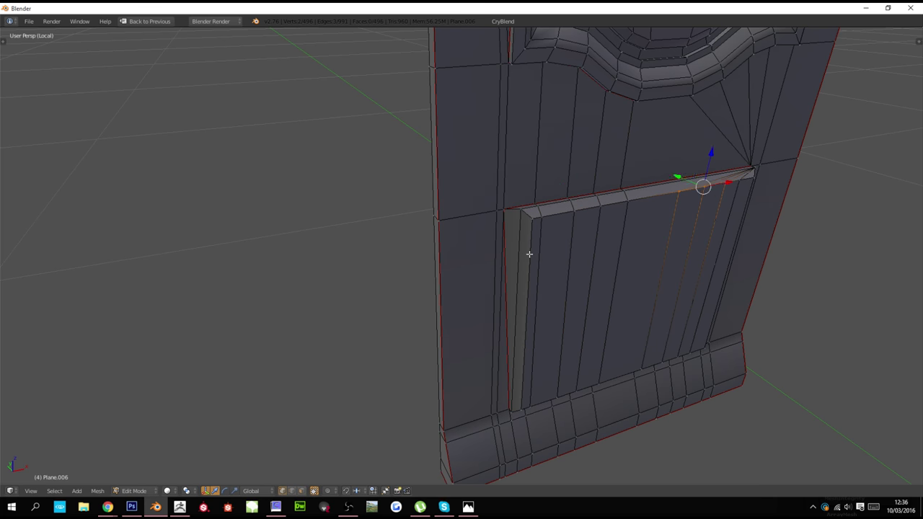
key(f)
key(f)
key(f)
Move the lower panel's outermost upper-left corner vertex along the X axis toward the raised moulding
scroll(517, 210, up, 2)
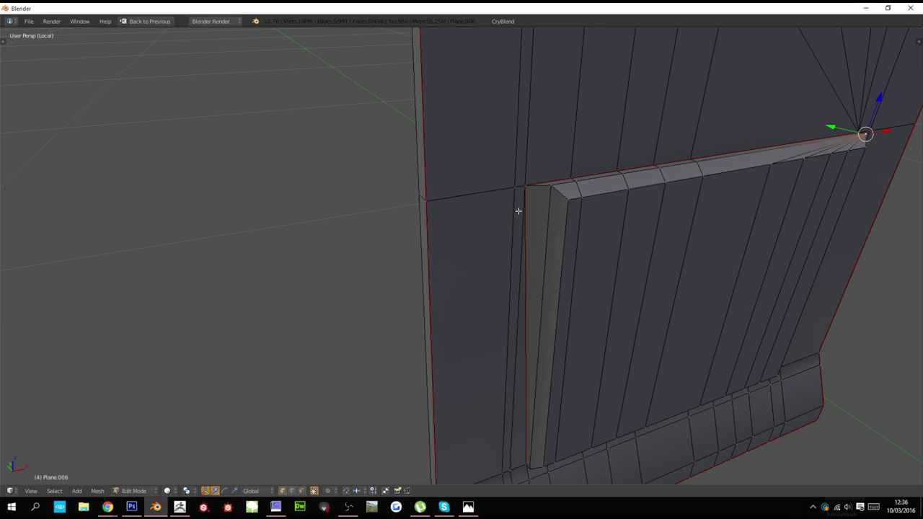
right_click(525, 192)
shift+scroll(552, 234, up, 3)
key(g)
key(x)
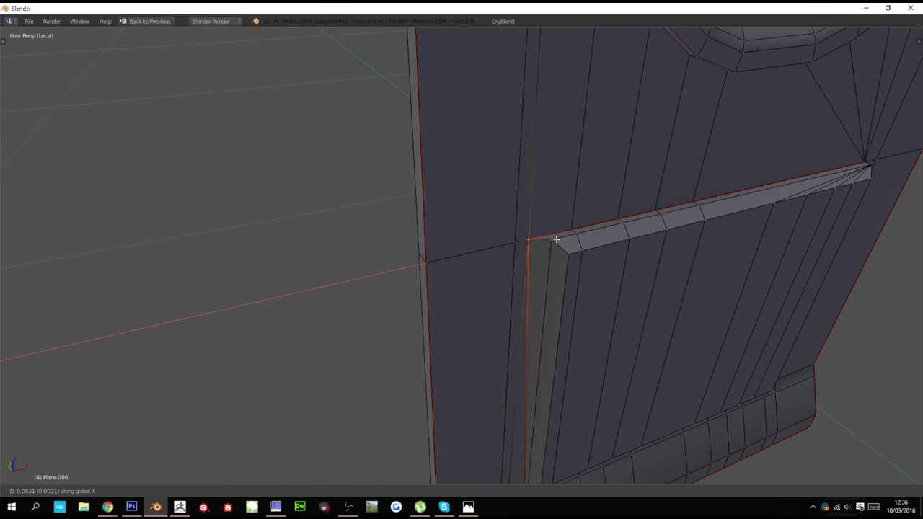
click(566, 238)
shift+scroll(559, 255, down, 5)
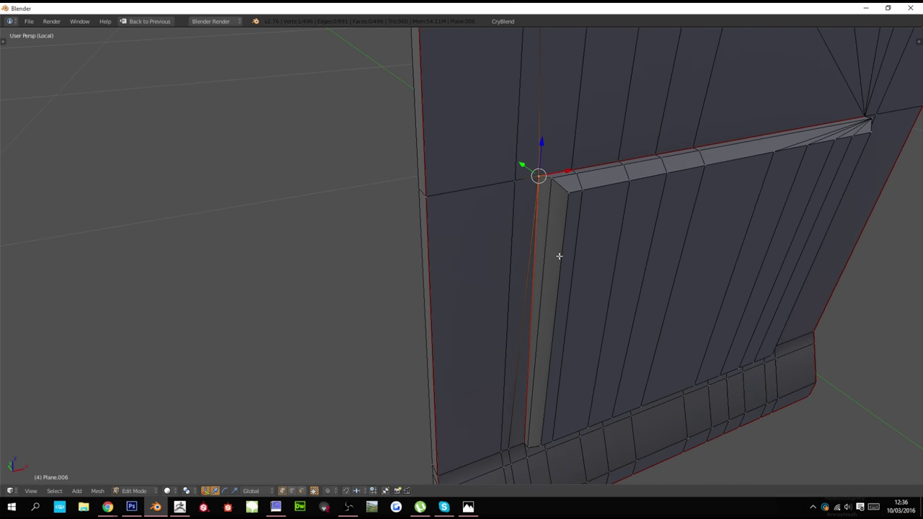
key(g)
key(x)
click(596, 251)
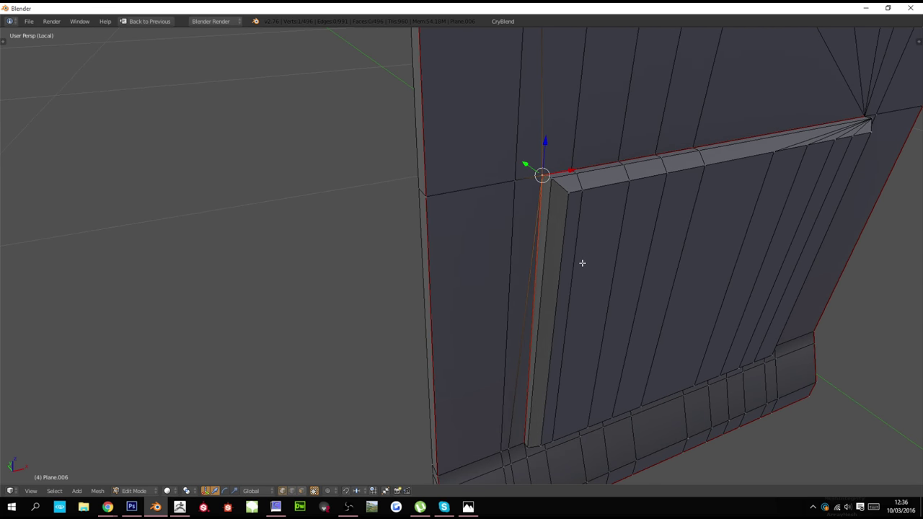
Check the panel corner in the shaded view and nudge its outermost upper-left vertex further inward along the X axis
key(Tab)
scroll(582, 266, down, 3)
middle_drag(583, 275, 538, 272)
key(Tab)
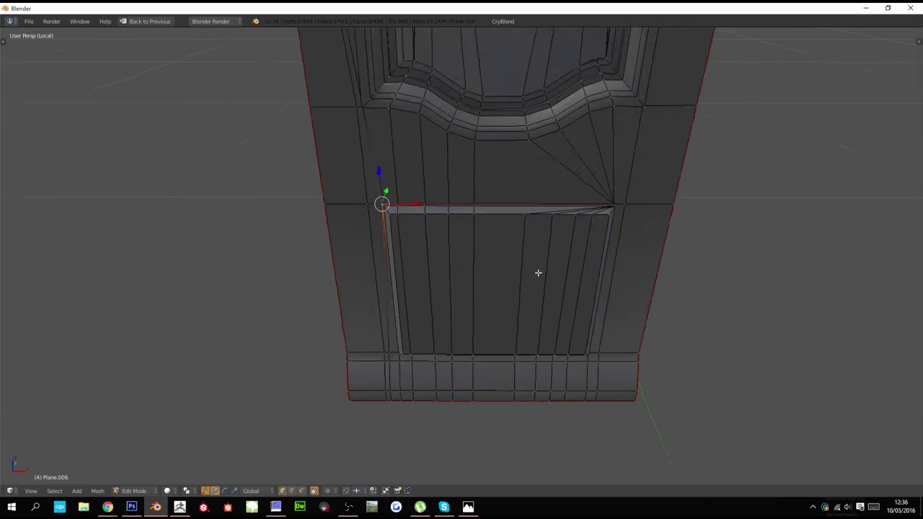
scroll(525, 268, up, 2)
middle_drag(488, 255, 493, 267)
scroll(497, 267, up, 2)
right_click(568, 259)
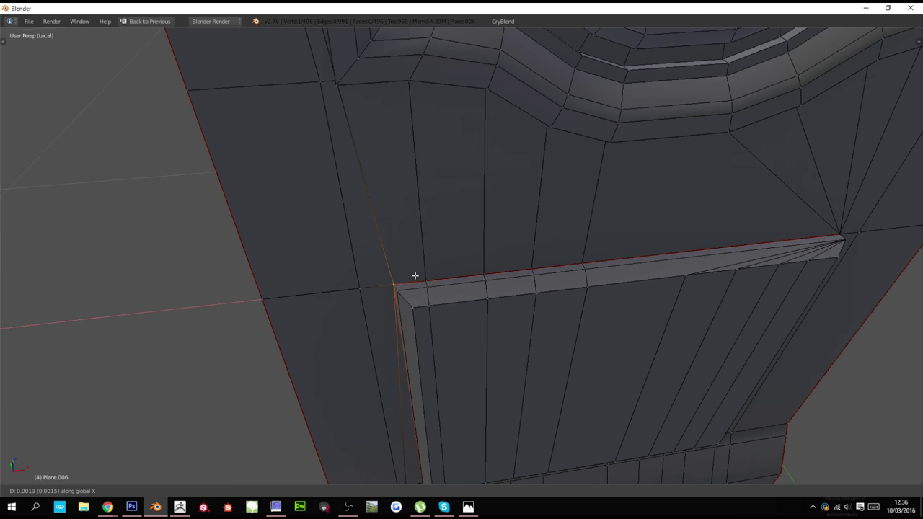
click(415, 275)
Merge the four left-half vertices of the lower panel's outermost top edge into its outer upper-left corner vertex
right_click(585, 262)
shift+right_click(536, 265)
shift+right_click(497, 271)
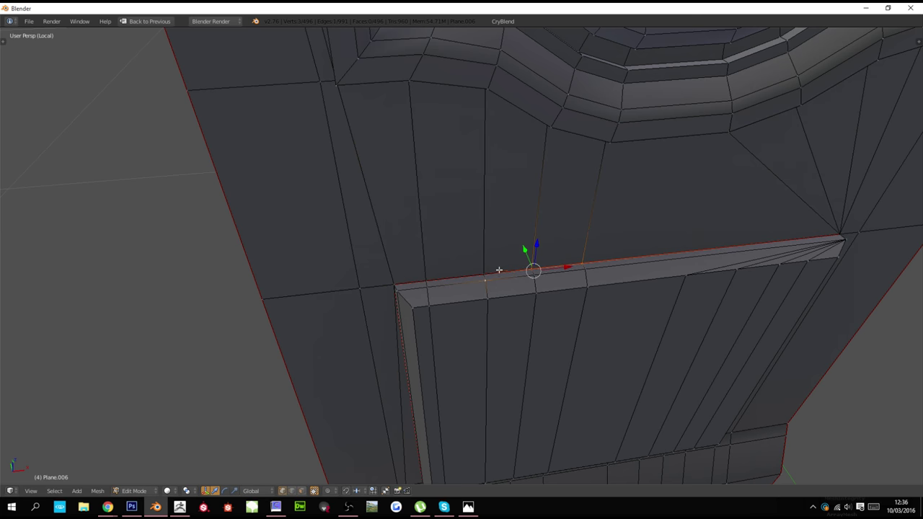
shift+right_click(483, 272)
shift+right_click(424, 279)
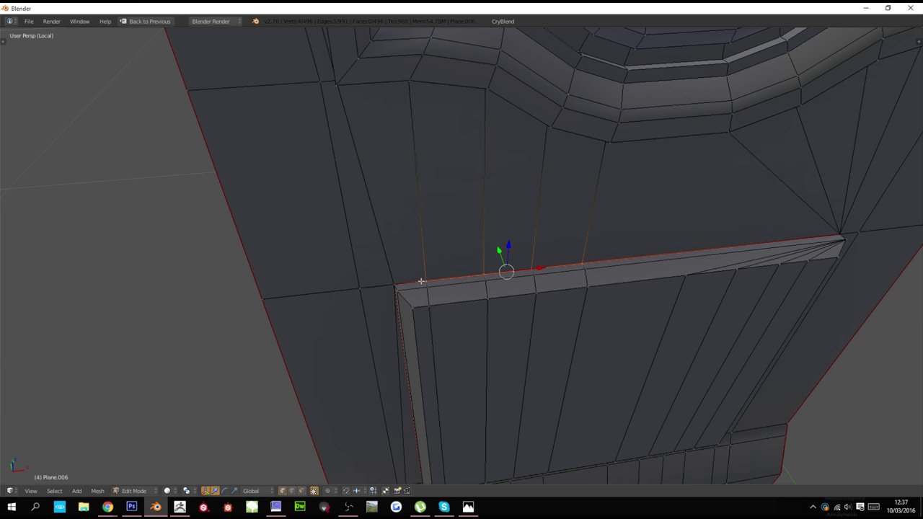
shift+right_click(393, 279)
key(w)
click(393, 279)
click(389, 280)
Merge the four left-half vertices of the bevel's outer top edge into the bevel's upper-left corner vertex
right_click(587, 272)
shift+right_click(535, 275)
shift+right_click(485, 279)
shift+right_click(426, 281)
shift+right_click(402, 289)
key(w)
click(402, 286)
click(401, 291)
Merge the four left-half vertices of the lower panel's inner top edge into its inner upper-left corner vertex
right_click(580, 287)
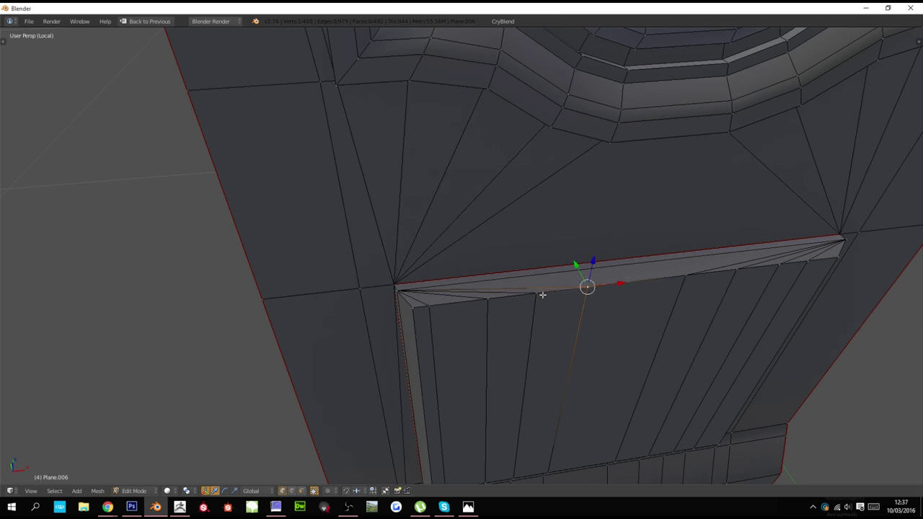
shift+right_click(535, 294)
shift+right_click(488, 297)
shift+right_click(431, 306)
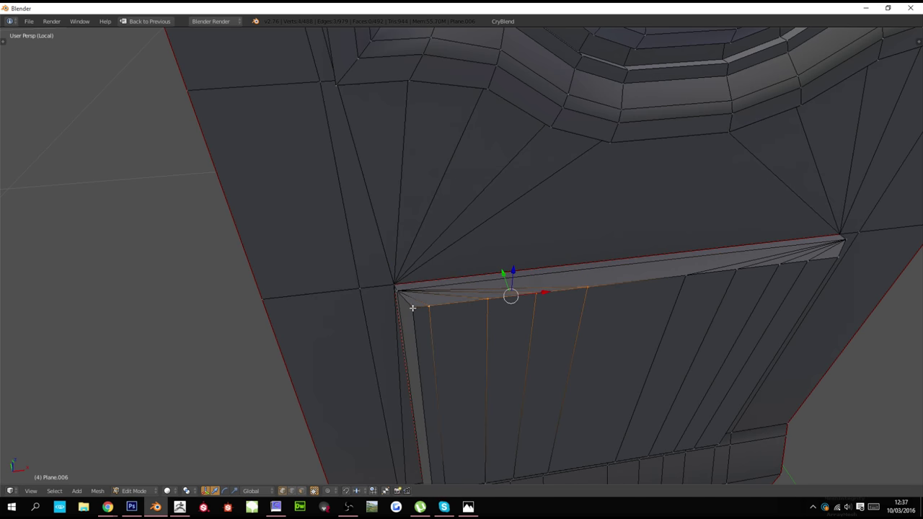
shift+right_click(412, 307)
key(w)
click(389, 286)
click(392, 288)
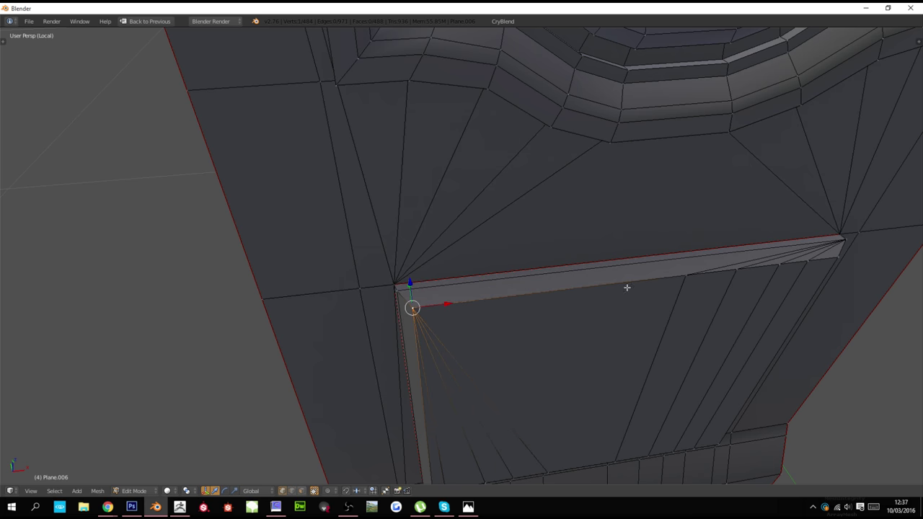
Merge the four right-half vertices of the lower panel's inner top edge into its inner upper-right corner vertex
right_click(686, 269)
shift+right_click(724, 271)
shift+right_click(782, 266)
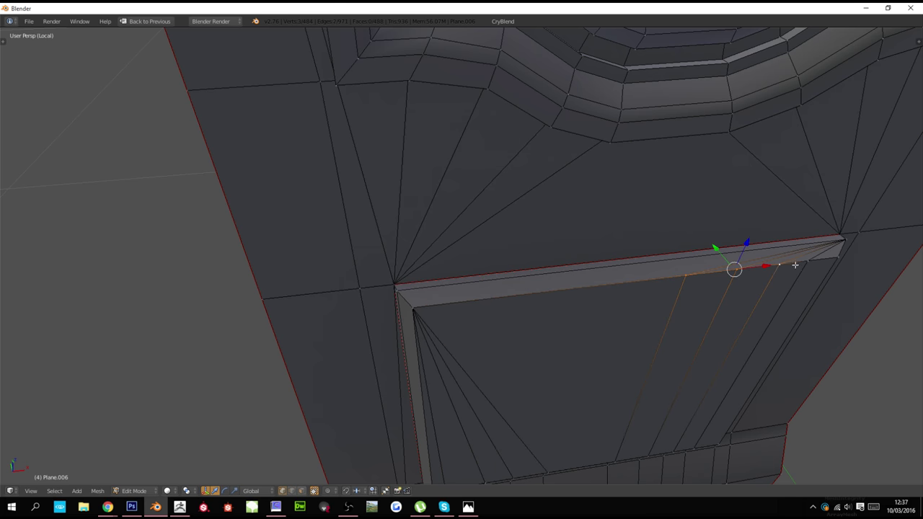
shift+right_click(811, 262)
key(w)
click(833, 258)
click(833, 260)
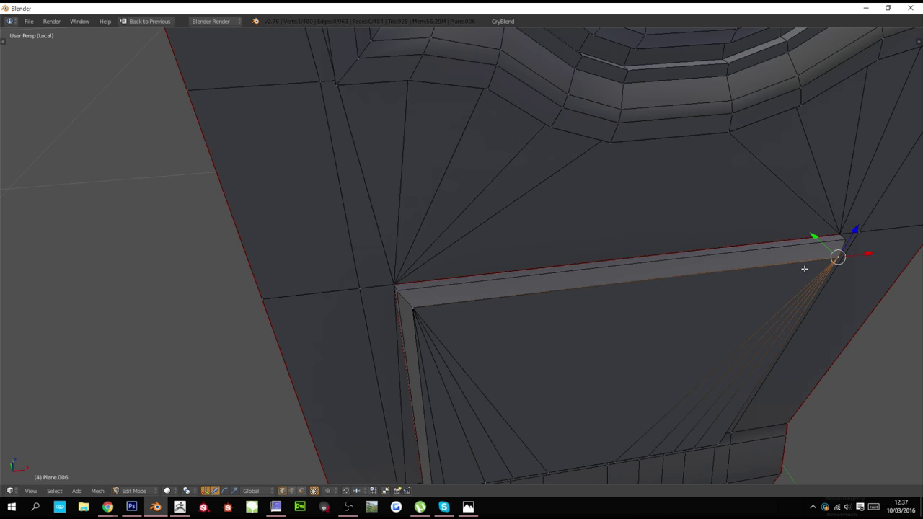
Merge the four left-half vertices of the lower panel's inner bottom edge into its inner lower-left corner vertex
shift+scroll(659, 305, down, 4)
middle_drag(641, 331, 637, 286)
shift+scroll(631, 288, up, 4)
right_click(575, 234)
shift+right_click(541, 234)
shift+right_click(514, 235)
shift+right_click(473, 236)
key(w)
click(464, 235)
click(464, 236)
Merge the four right-half vertices of the lower panel's inner bottom edge into its inner lower-right corner vertex, using At Last
right_click(638, 232)
shift+right_click(672, 231)
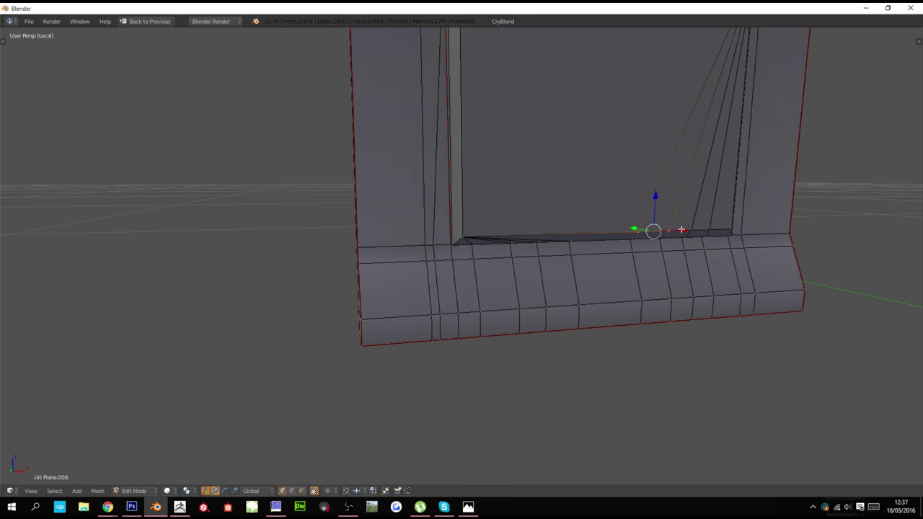
shift+right_click(692, 231)
shift+right_click(712, 230)
shift+right_click(730, 228)
key(w)
click(730, 229)
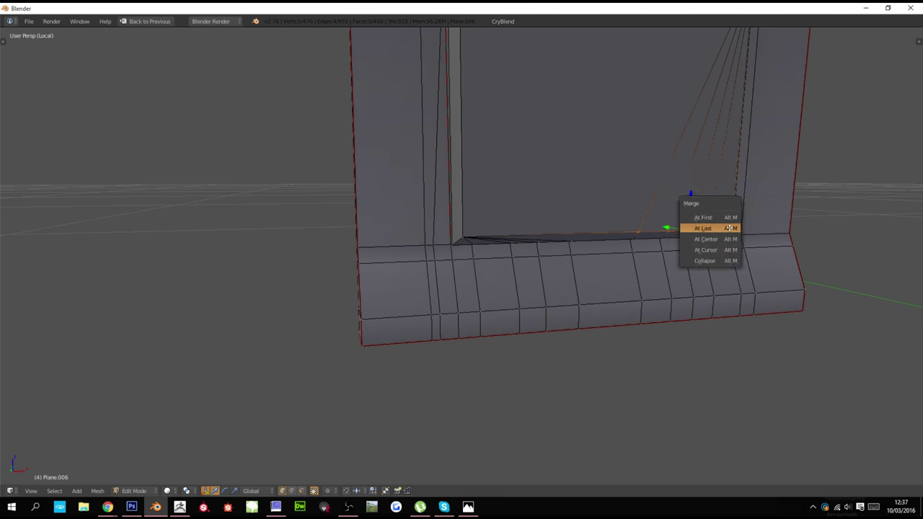
click(730, 229)
Merge the four left-half vertices of the bevel's outer bottom edge into the bevel's lower-left corner vertex
shift+scroll(599, 261, up, 3)
scroll(590, 269, down, 3)
shift+scroll(584, 277, up, 4)
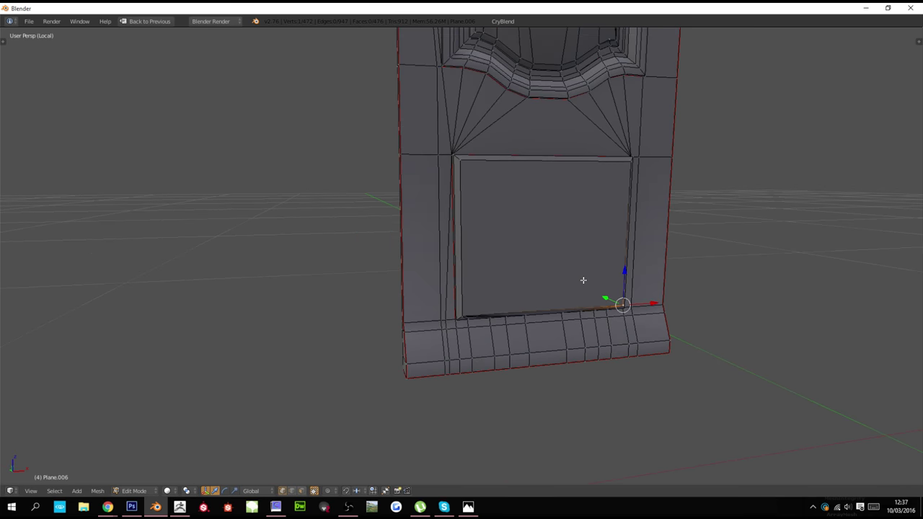
scroll(582, 280, up, 5)
middle_drag(581, 281, 576, 249)
right_click(584, 207)
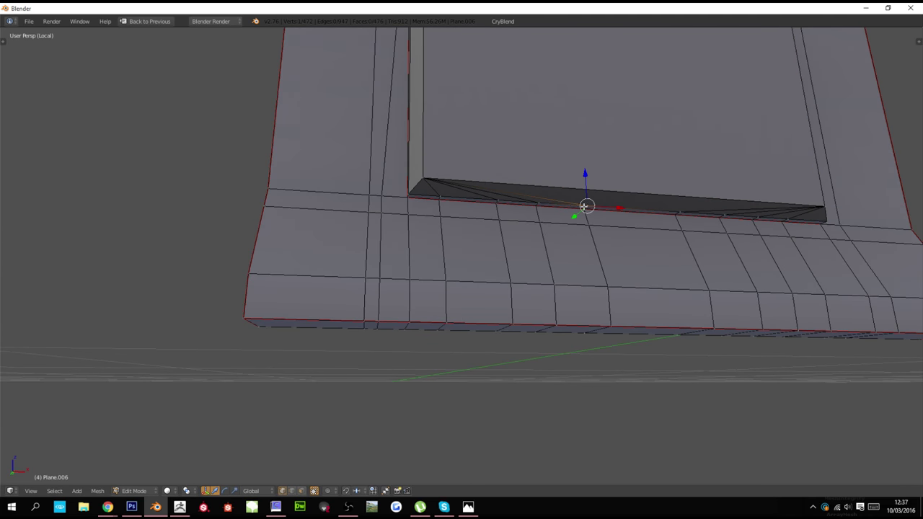
shift+right_click(506, 197)
shift+right_click(466, 196)
shift+right_click(452, 196)
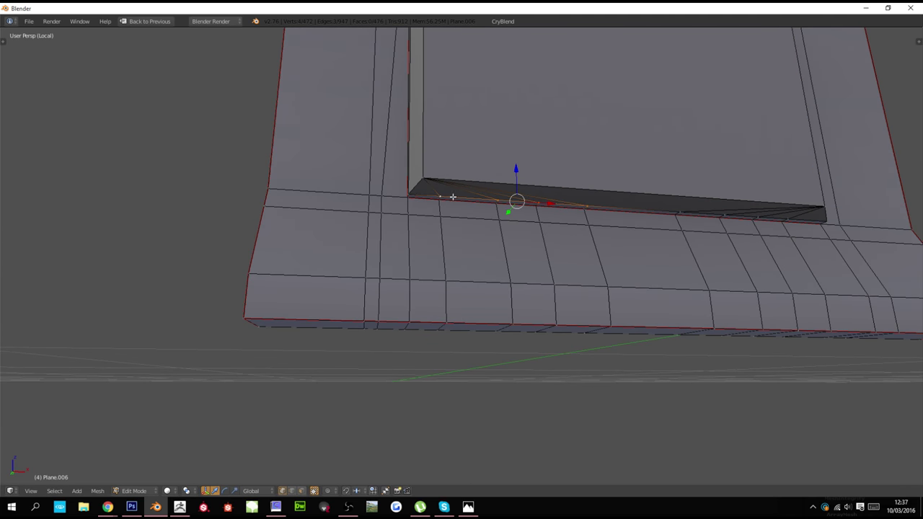
shift+right_click(416, 193)
key(w)
click(415, 192)
click(414, 192)
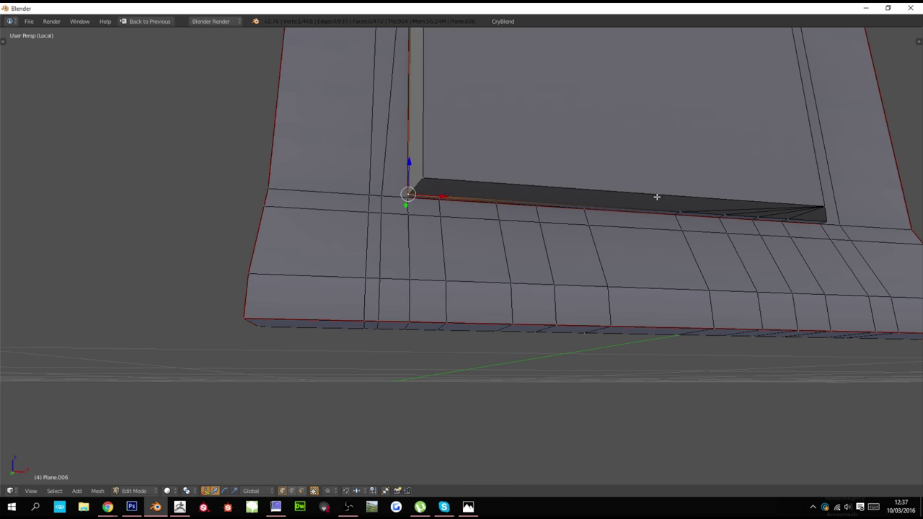
Merge the four right-half vertices of the bevel's outer bottom edge into the bevel's lower-right corner vertex
right_click(685, 209)
shift+right_click(721, 210)
shift+right_click(760, 213)
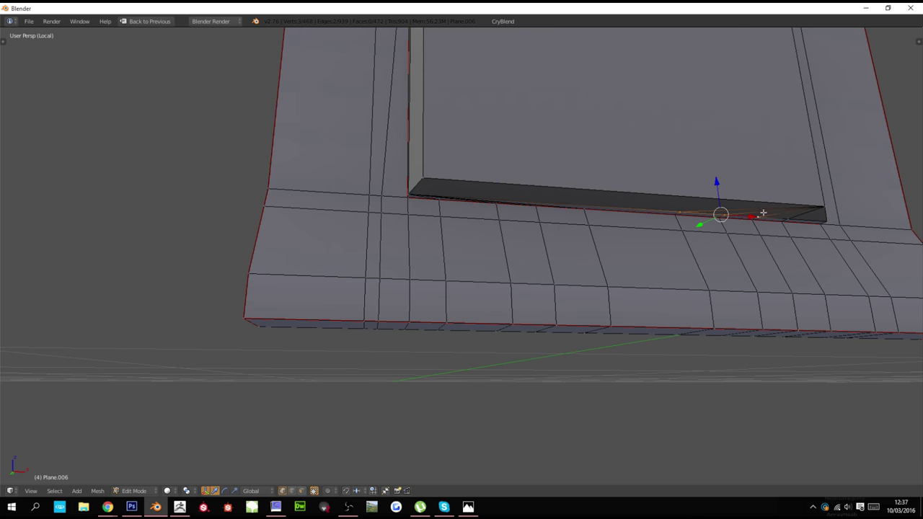
shift+right_click(786, 215)
shift+right_click(818, 218)
key(w)
mouse_move(742, 250)
middle_down()
mouse_move(764, 253)
mouse_move(745, 247)
middle_up()
scroll(745, 247, up, 2)
shift+right_click(818, 77)
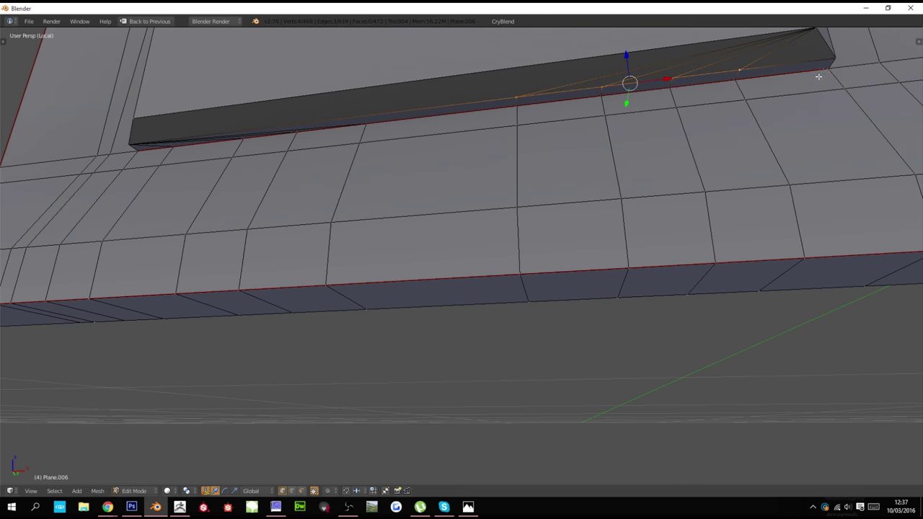
key(w)
click(839, 55)
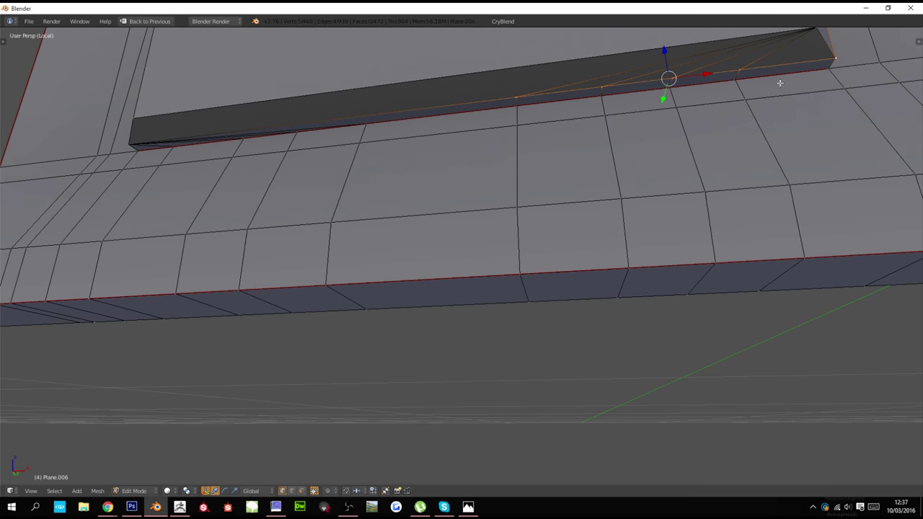
key(w)
click(776, 106)
click(770, 109)
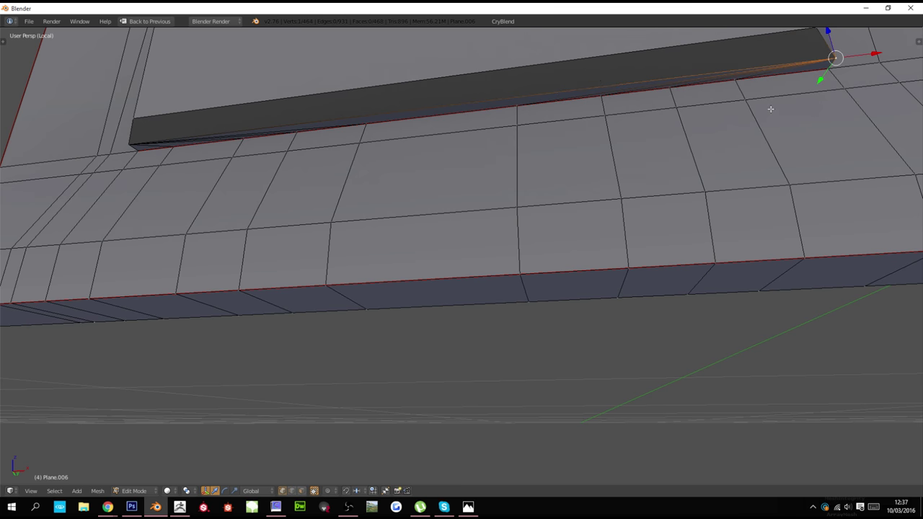
Merge the four right-half vertices of the panel opening's front bottom edge, just outside the bevel, into its lower-right corner vertex
right_click(525, 101)
shift+right_click(602, 97)
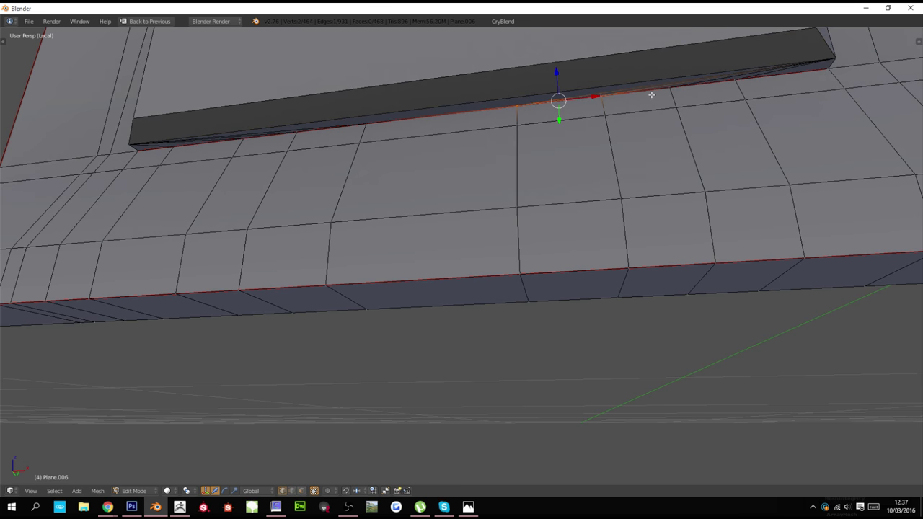
shift+right_click(670, 91)
shift+right_click(741, 82)
key(w)
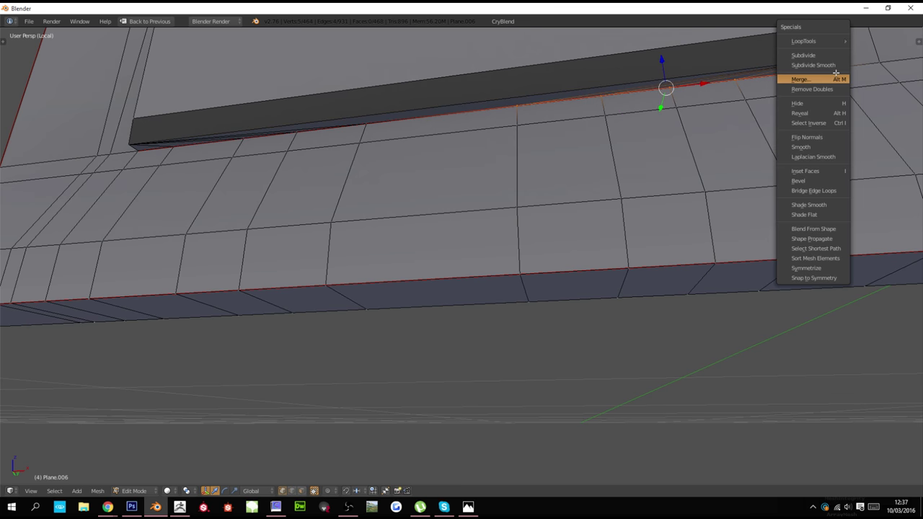
click(822, 77)
click(819, 73)
Merge the four left-half vertices of the panel opening's front bottom edge into its lower-left corner vertex
right_click(372, 126)
shift+right_click(295, 129)
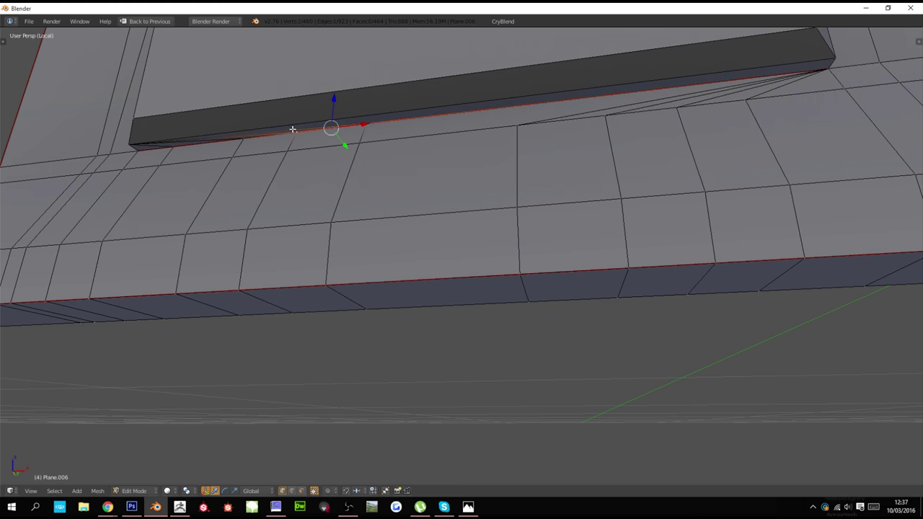
click(144, 149)
key(w)
click(145, 151)
click(155, 155)
Merge the seven left-half vertices of the horizontal edge just below the panel opening into its end vertex on the door's left side
right_click(363, 141)
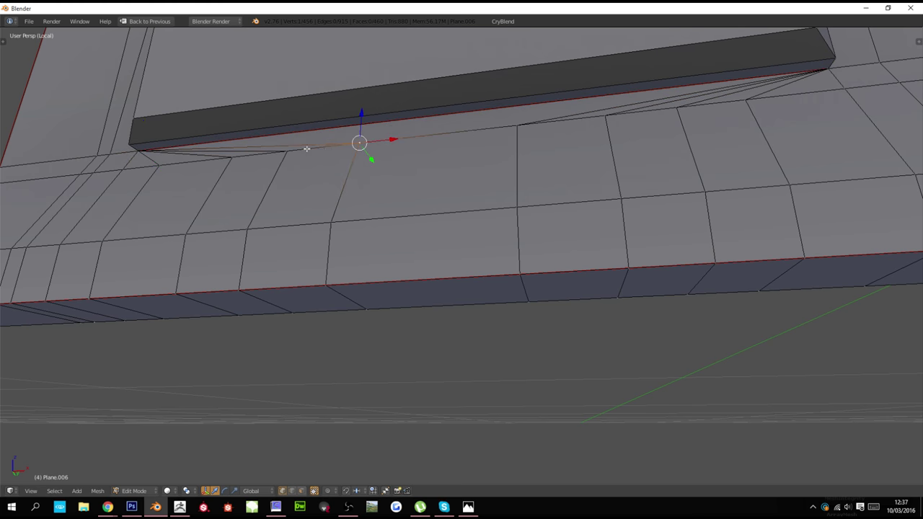
scroll(290, 167, down, 2)
middle_drag(318, 186, 331, 203)
key(c)
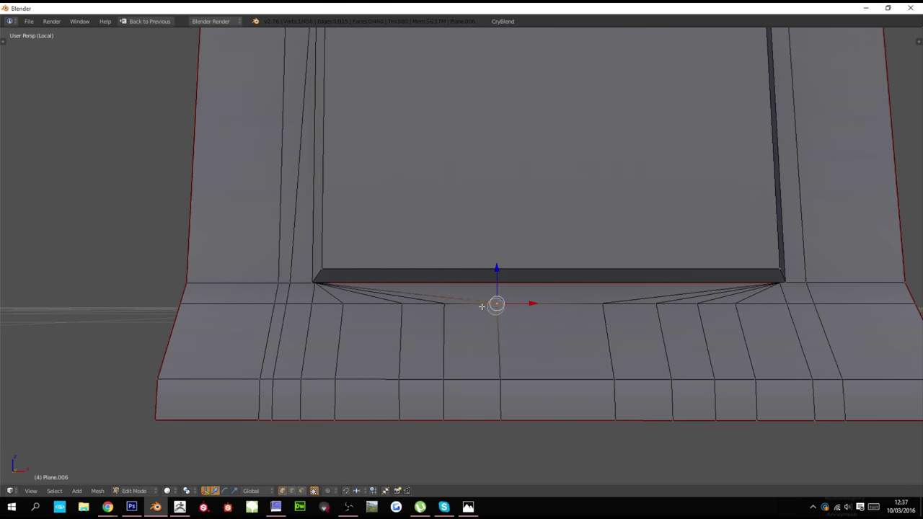
drag(496, 304, 197, 298)
right_click(197, 297)
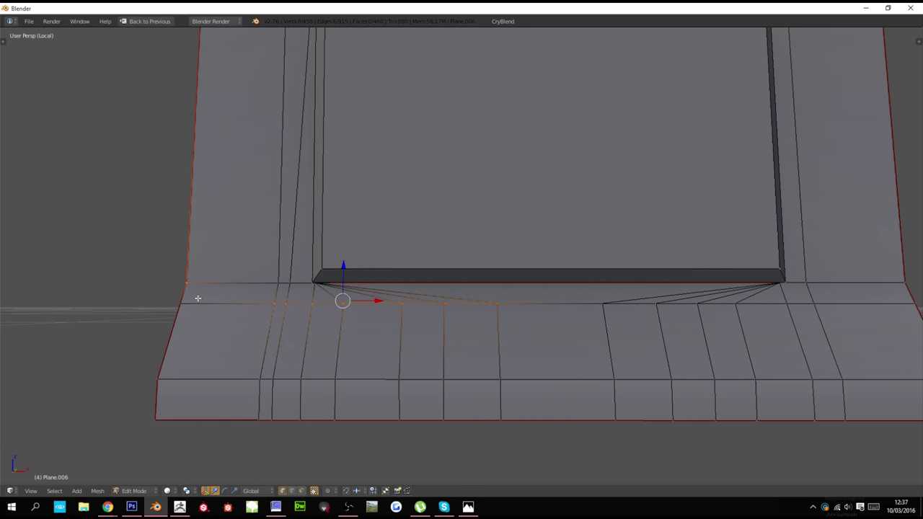
key(w)
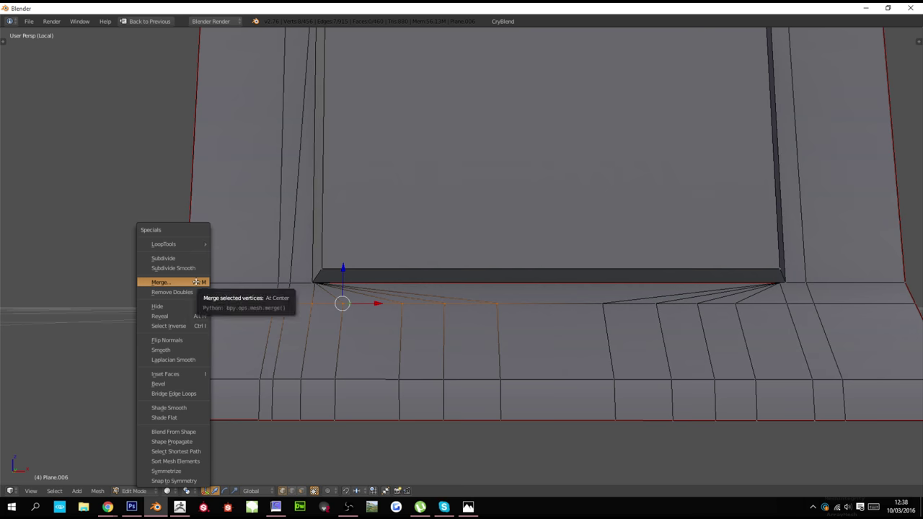
click(195, 280)
Merge the seven left-half vertices along the upper edge of the base's vertical band into its left end vertex
shift+middle_drag(211, 301, 211, 292)
key(a)
key(c)
drag(496, 366, 240, 375)
click(331, 370)
scroll(338, 359, down, 5)
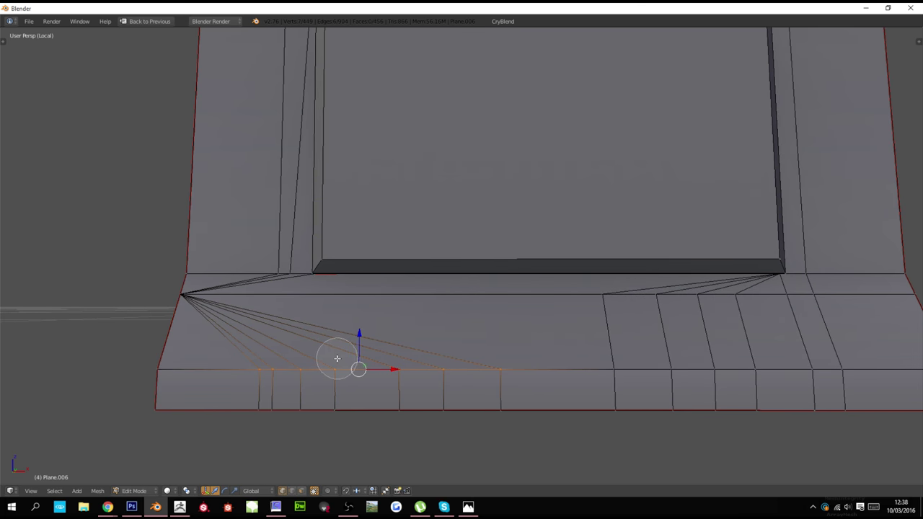
right_click(337, 359)
shift+right_click(159, 369)
key(w)
click(175, 269)
click(185, 270)
Merge the seven left-half vertices of the door's front bottom edge into its bottom-left corner vertex
key(c)
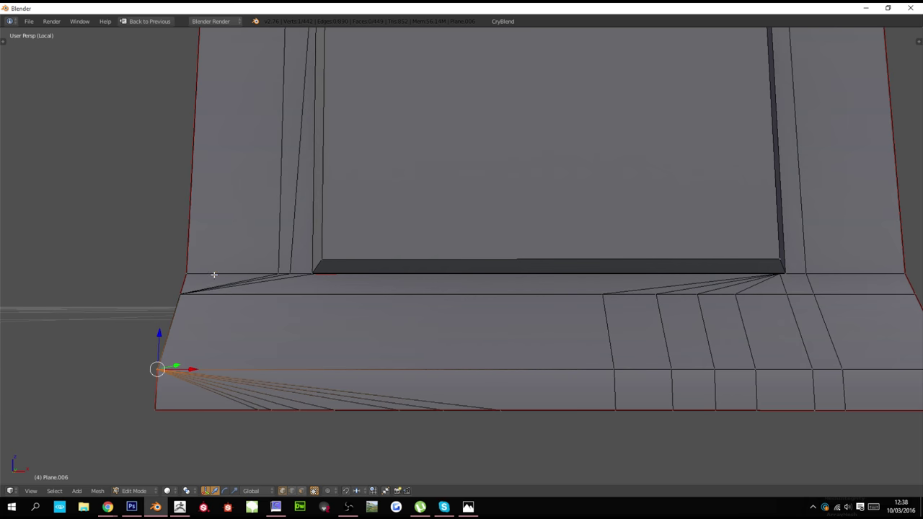
mouse_move(473, 394)
mouse_down()
mouse_move(404, 405)
mouse_move(164, 409)
mouse_up()
right_click(165, 408)
key(w)
key(z)
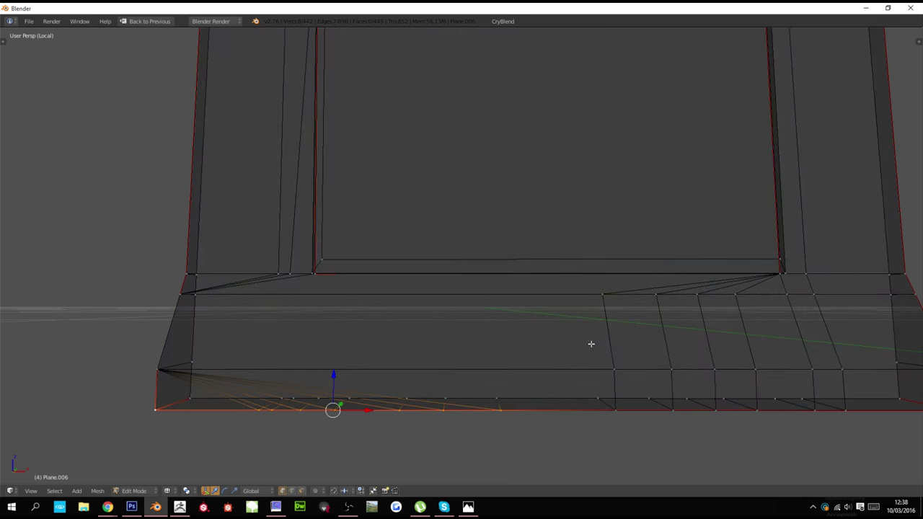
scroll(583, 338, down, 2)
key(w)
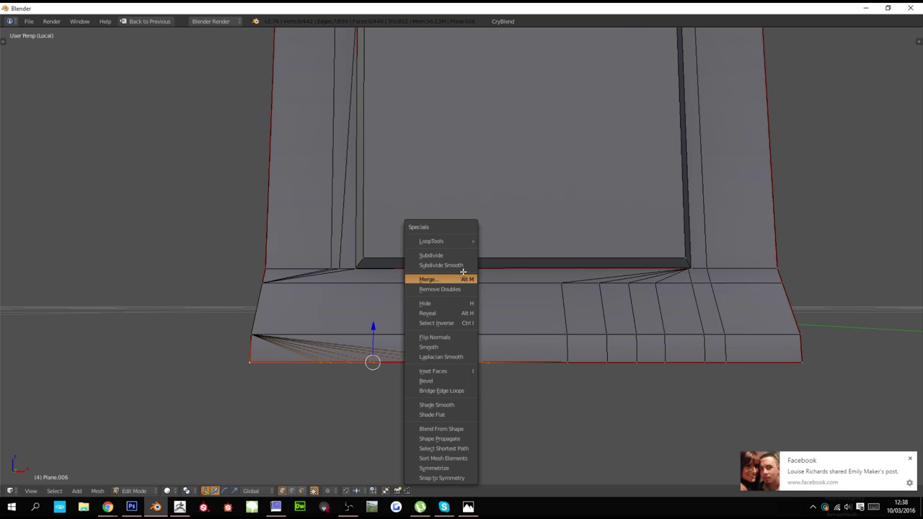
click(463, 274)
click(462, 278)
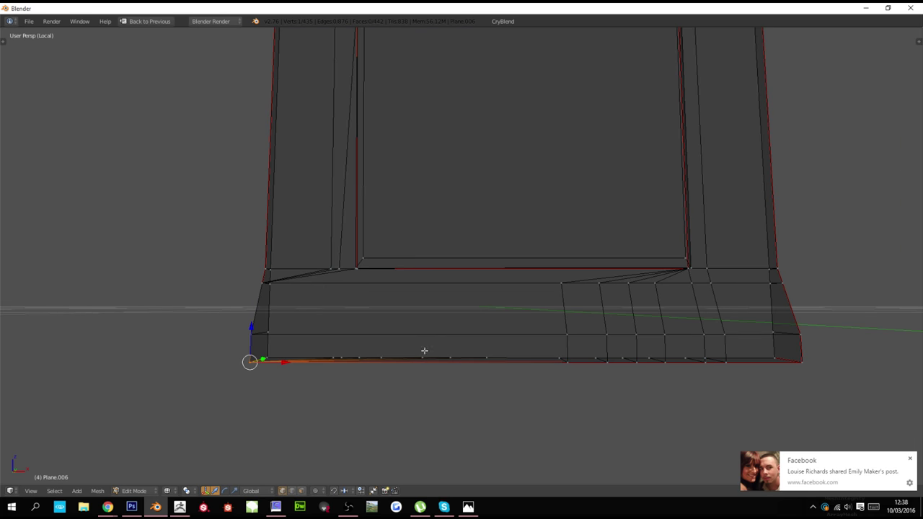
Merge the left-half vertices of the door's rear bottom edge into its left corner vertex
key(a)
key(c)
drag(496, 360, 346, 349)
right_click(346, 349)
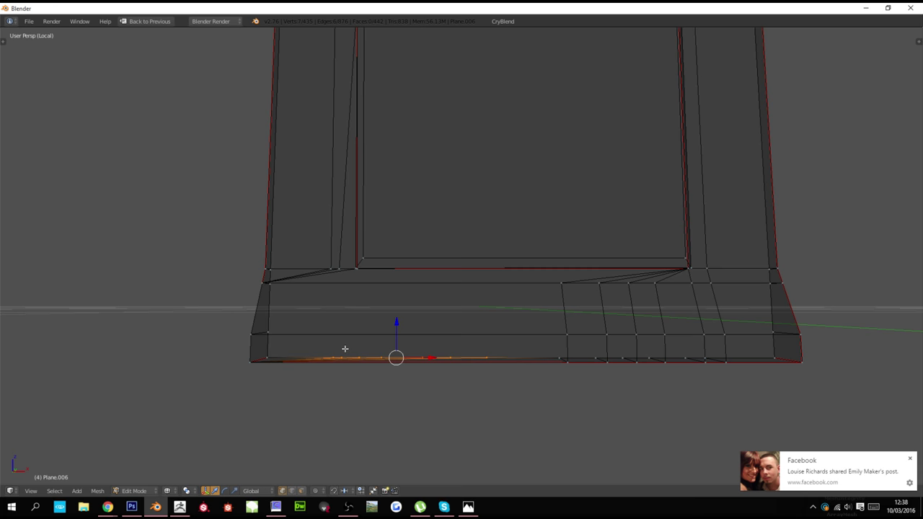
shift+right_click(284, 352)
key(w)
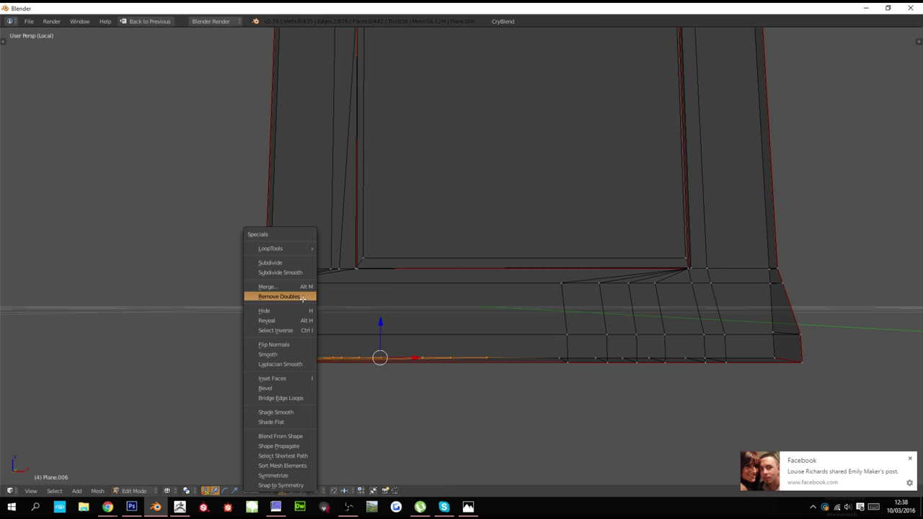
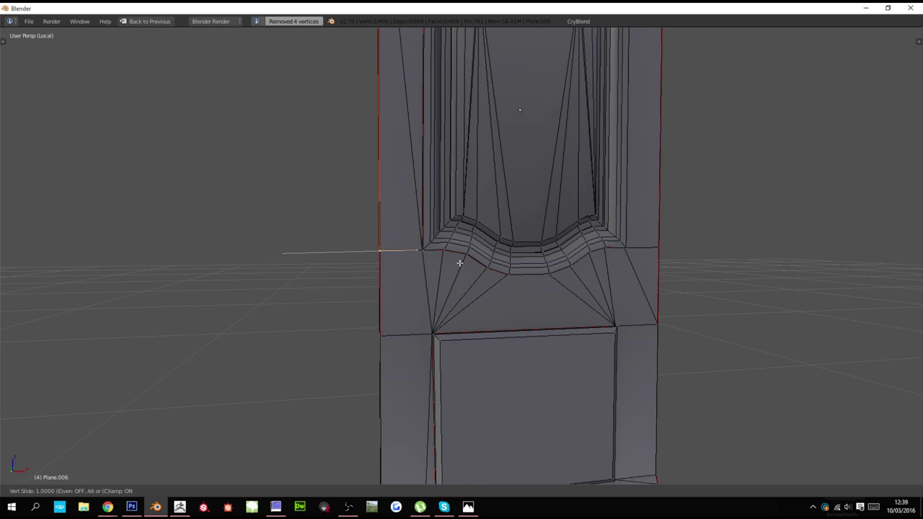
Slide the vertex left of the middle panel's bottom onto the door's left edge and remove doubles on the whole mesh
click(459, 263)
middle_drag(631, 250, 556, 261)
key(a)
key(w)
click(561, 247)
scroll(553, 248, down, 4)
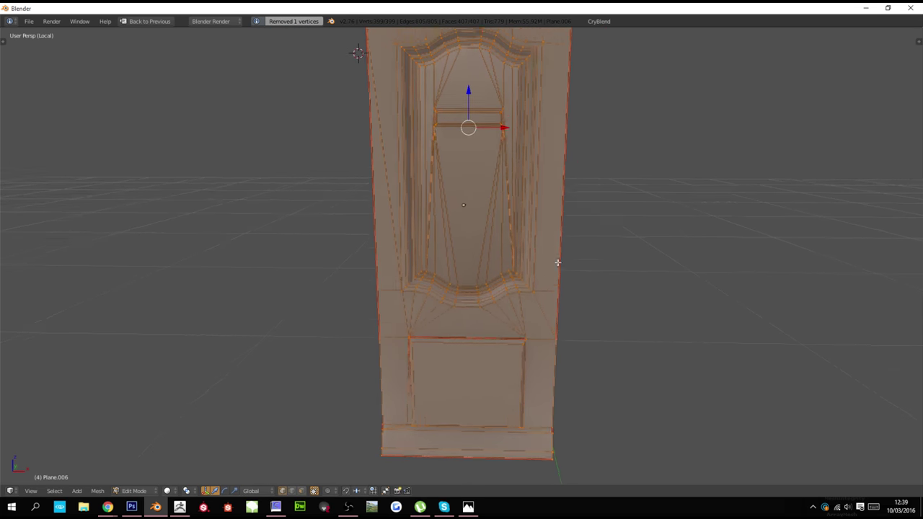
Dissolve the long diagonal edge running down the left stile beside the middle panel
shift+middle_drag(516, 213, 521, 264)
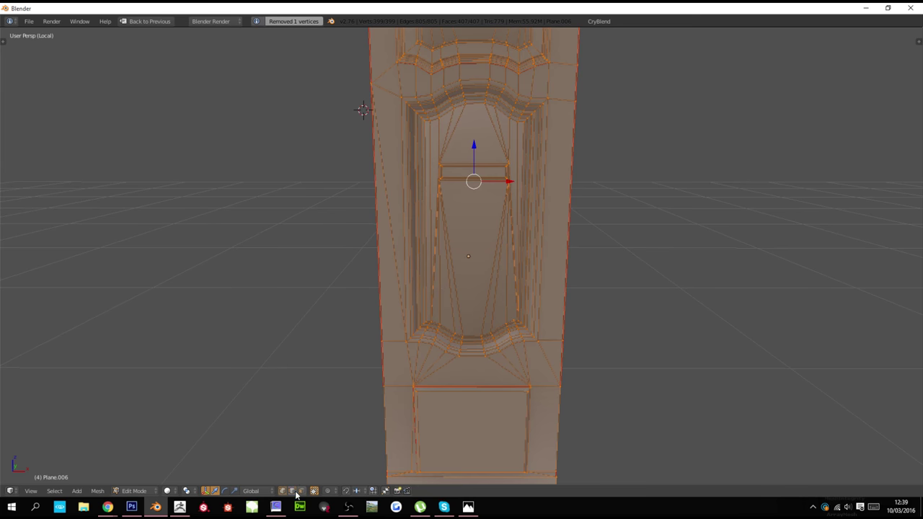
right_click(403, 277)
key(w)
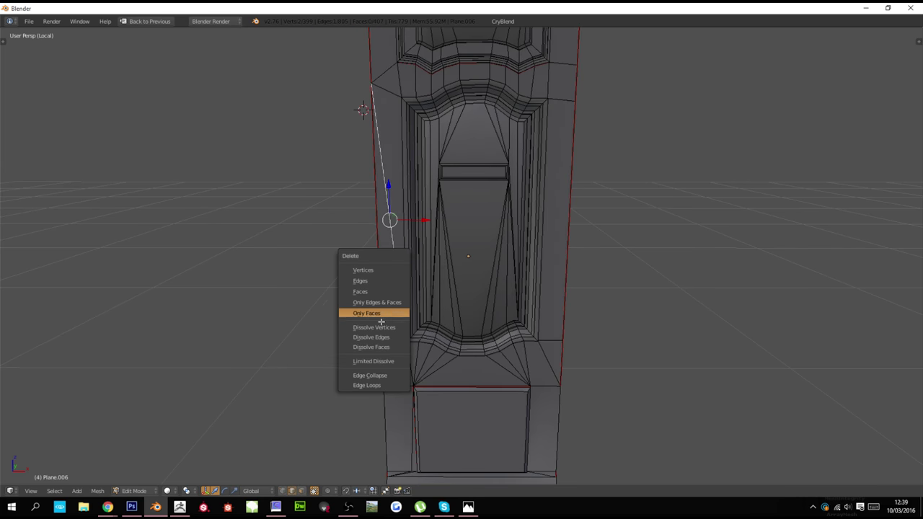
click(378, 334)
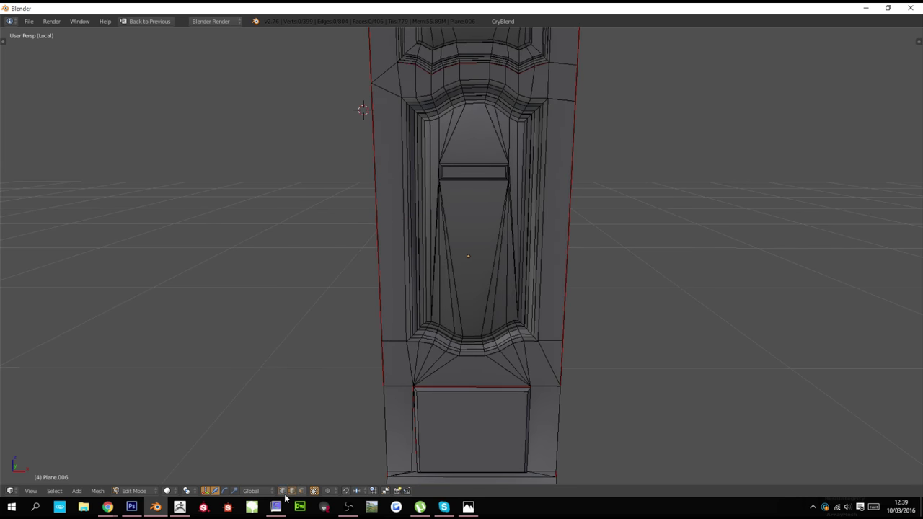
Check the left stile's shading in Object Mode and run Remove Doubles on the entire door mesh
scroll(360, 371, down, 4)
middle_drag(361, 370, 421, 352)
scroll(446, 353, up, 4)
key(Tab)
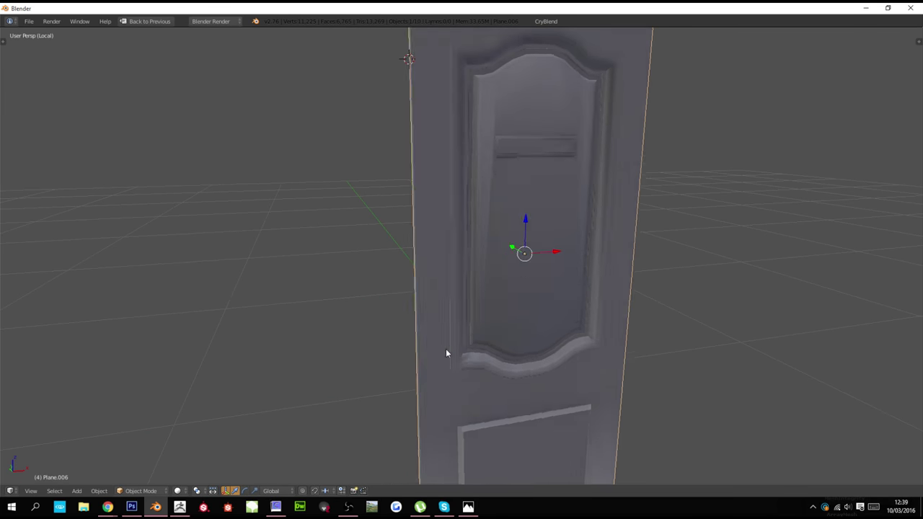
scroll(446, 354, down, 1)
key(Tab)
scroll(507, 333, up, 4)
key(w)
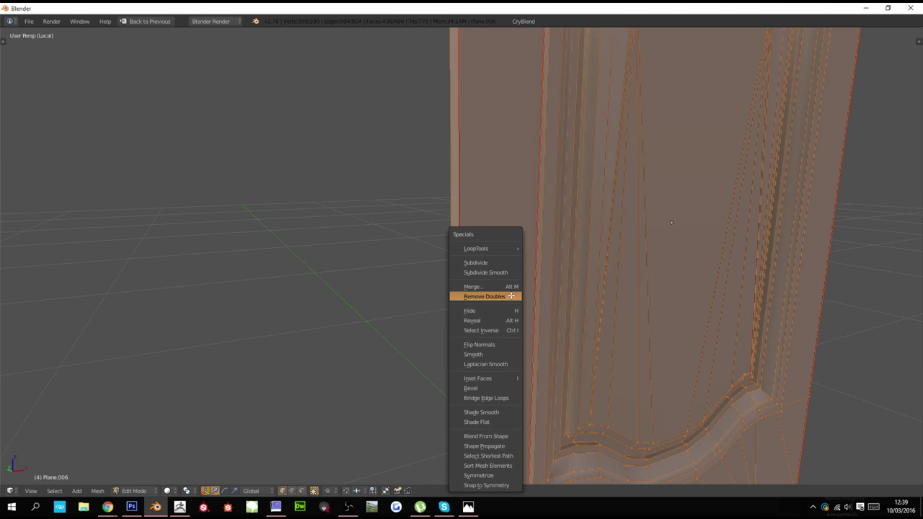
click(511, 296)
Examine the door's panels and shading from several angles in Object Mode, and return to Edit Mode
shift+scroll(536, 305, down, 7)
middle_drag(540, 307, 538, 288)
key(a)
scroll(537, 292, down, 5)
middle_drag(598, 299, 542, 316)
shift+scroll(543, 315, up, 4)
scroll(543, 316, down, 2)
scroll(542, 316, up, 3)
key(Tab)
scroll(543, 316, down, 2)
shift+scroll(542, 315, down, 2)
shift+scroll(501, 327, up, 6)
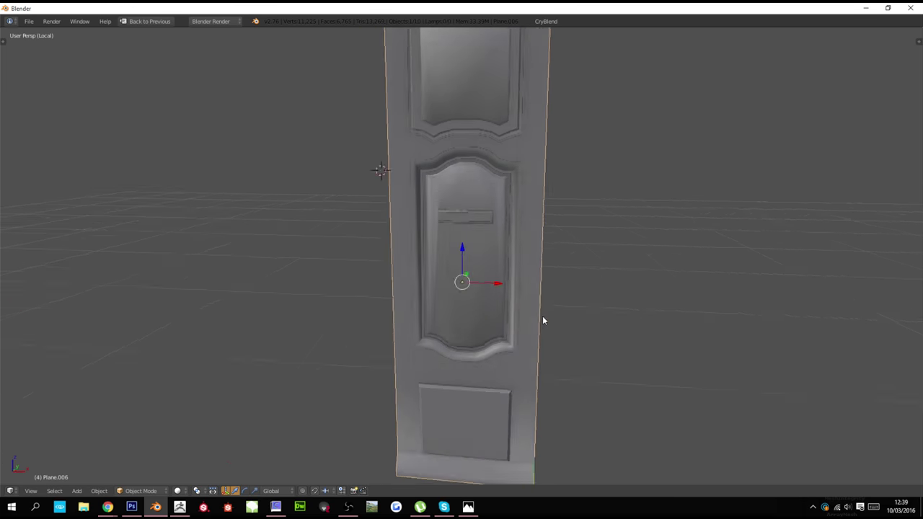
key(Tab)
scroll(545, 317, up, 5)
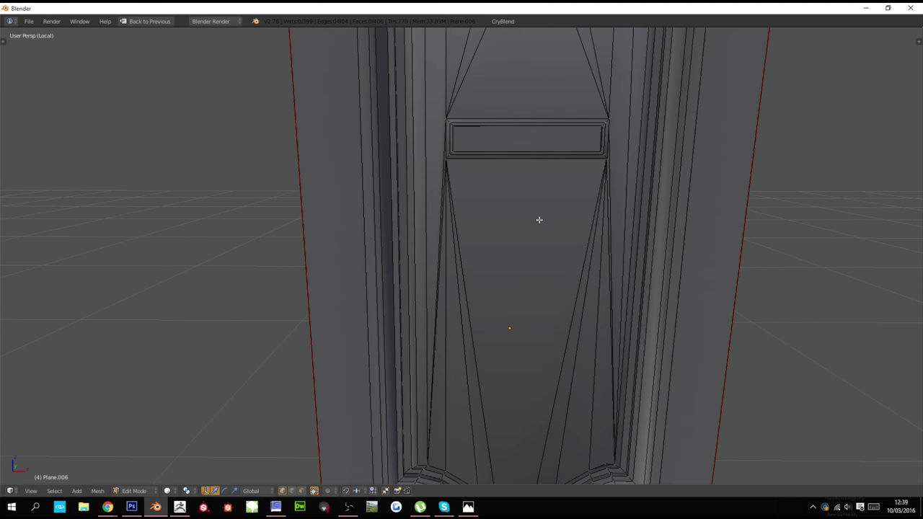
middle_drag(542, 226, 536, 230)
scroll(535, 230, up, 2)
key(ctrl+r)
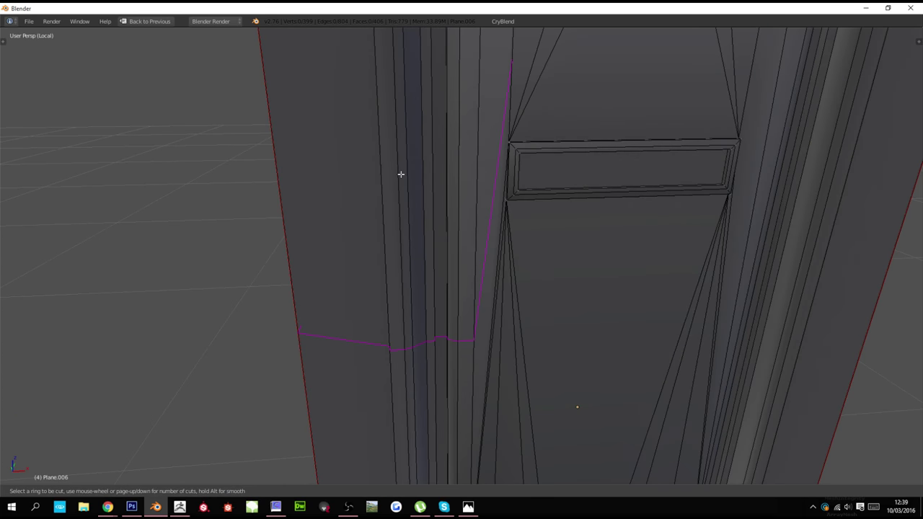
key(Escape)
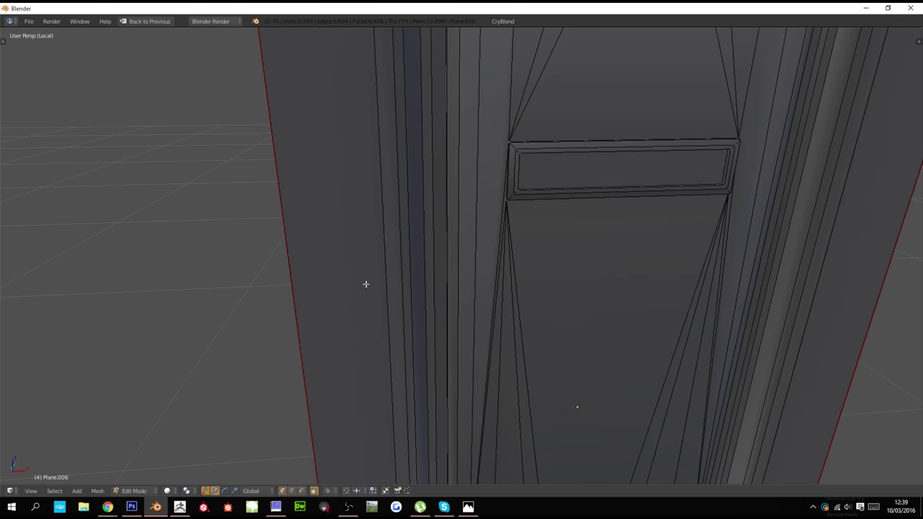
Add a loop cut across the left stile and the middle panel's left moulding, and raise it to the small rectangular inset's upper edge
scroll(426, 275, down, 6)
middle_drag(432, 273, 460, 283)
key(ctrl+r)
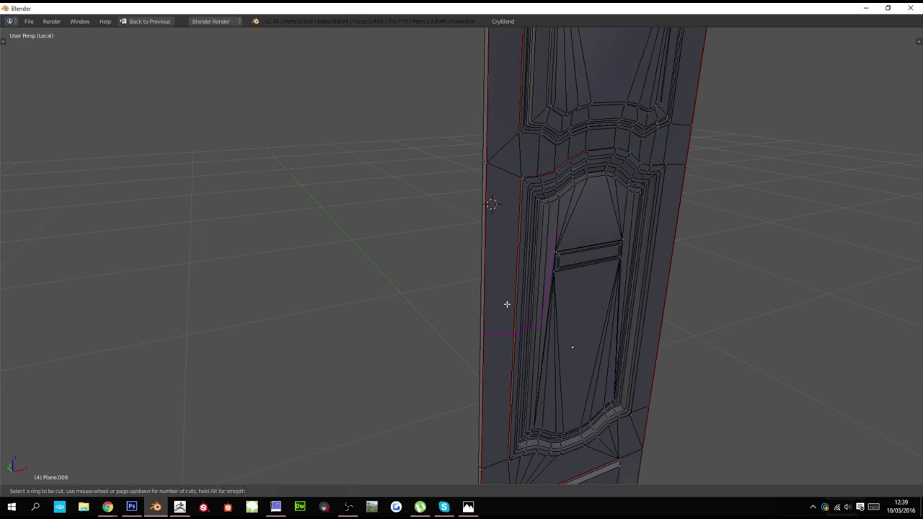
click(509, 306)
click(514, 244)
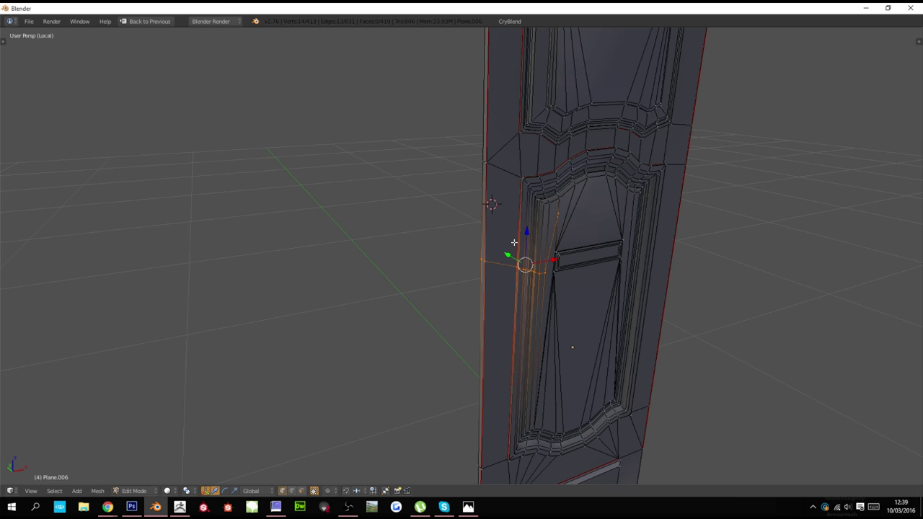
scroll(565, 226, up, 2)
key(g)
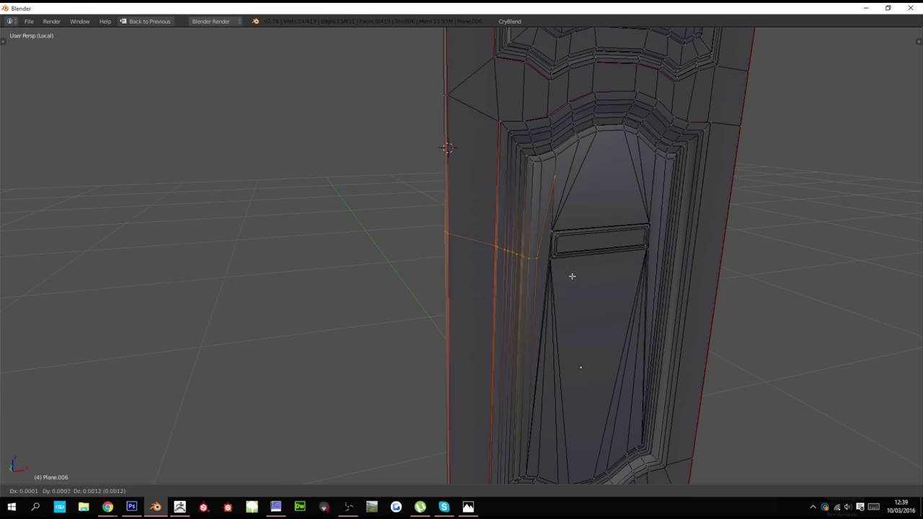
click(577, 240)
Move the loop's stray inner vertex onto the rectangular inset's upper-left corner and remove doubles to weld it
key(a)
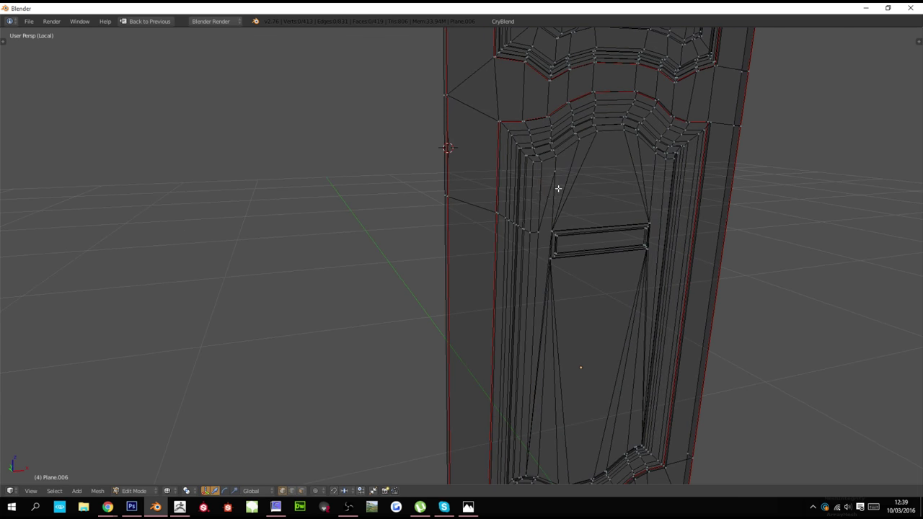
key(g)
click(576, 253)
key(a)
key(w)
click(592, 223)
key(a)
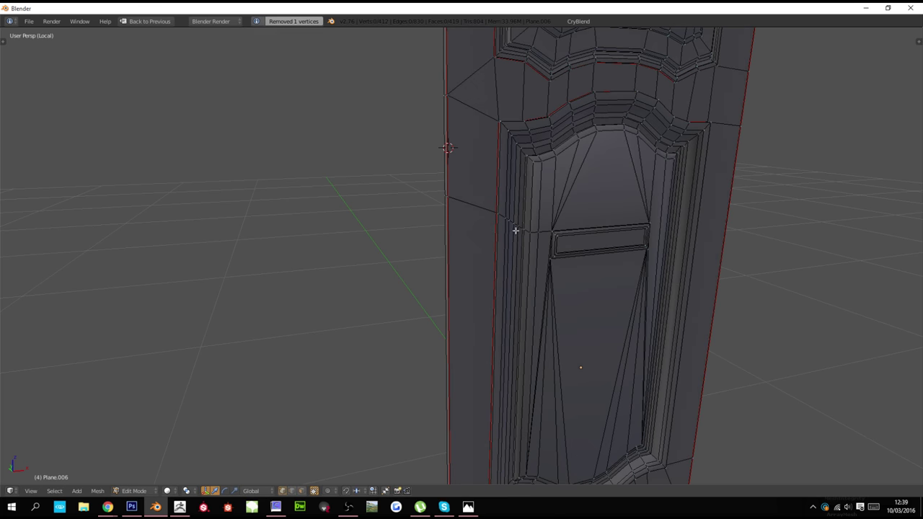
Slide the partial loop across the left stile and middle panel's moulding down to its end vertices and remove doubles
key(z)
right_click(507, 219)
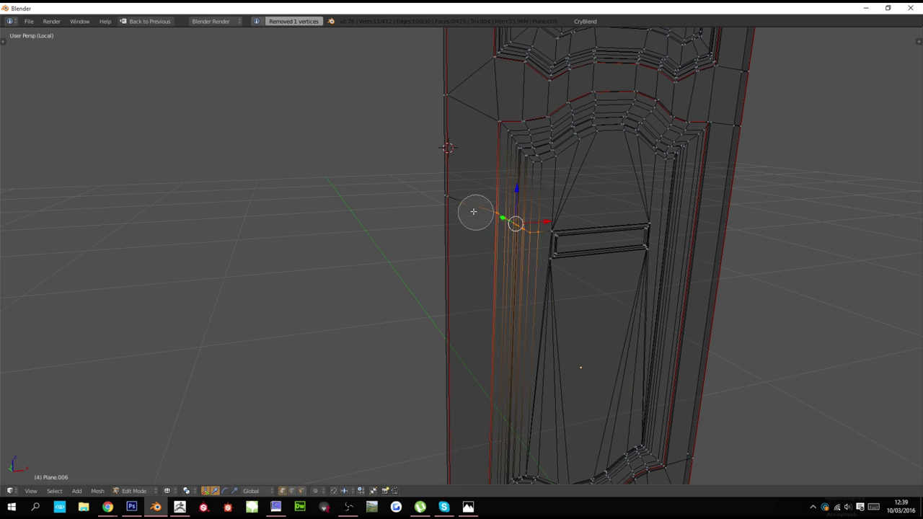
key(g)
key(g)
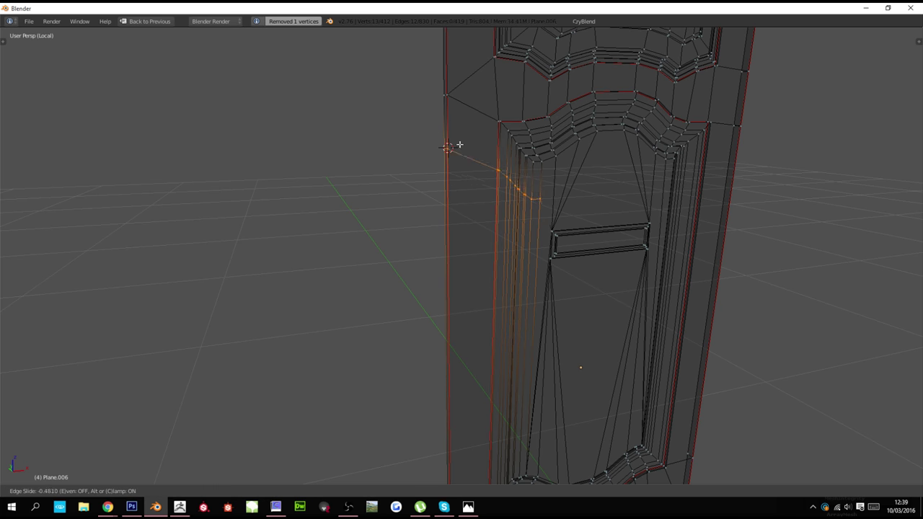
click(465, 437)
key(a)
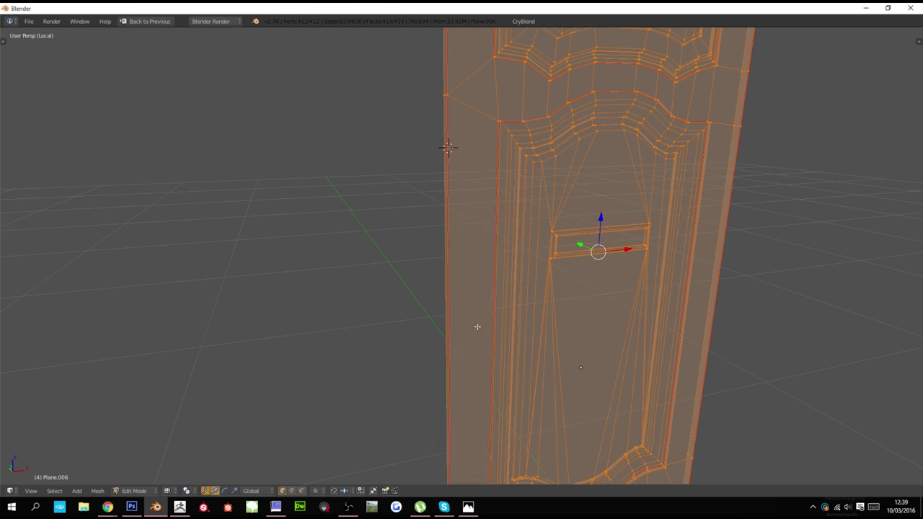
key(w)
click(475, 296)
key(a)
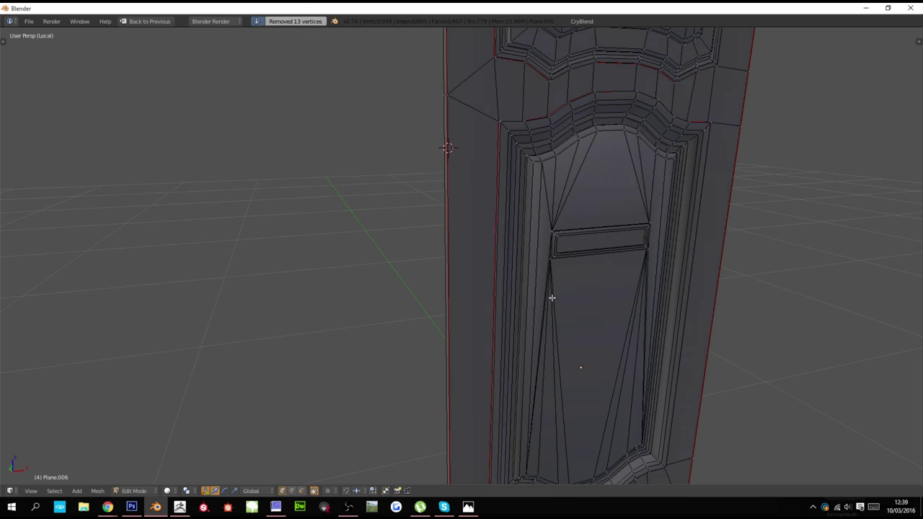
Recalculate the normals of the entire door mesh and check its shading in Object Mode
key(Tab)
mouse_move(574, 285)
middle_down()
mouse_move(541, 278)
mouse_move(513, 294)
middle_up()
key(Tab)
key(a)
key(ctrl+n)
key(Tab)
scroll(549, 292, down, 5)
scroll(513, 295, up, 1)
Connect the rectangular inset's upper-right corner to the moulding's inner upper-right corner with an edge, and check the shading in Object Mode
key(Tab)
scroll(511, 294, up, 4)
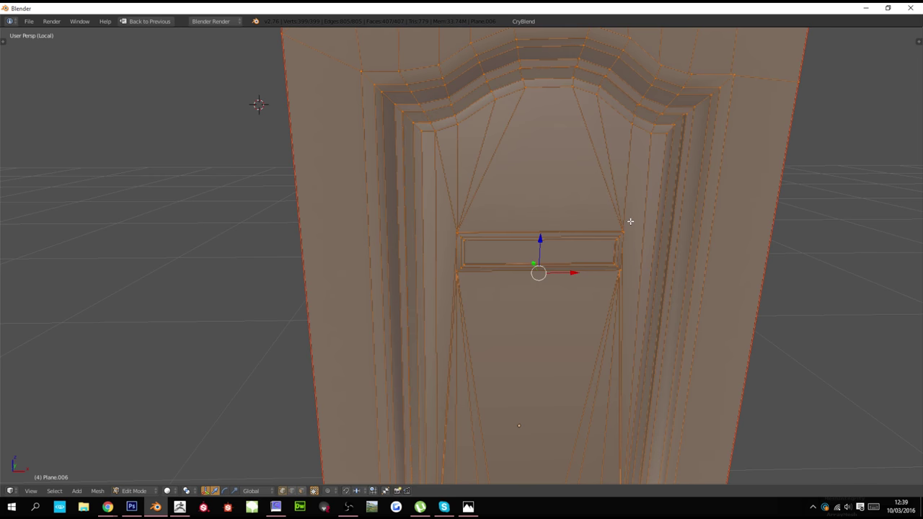
right_click(629, 220)
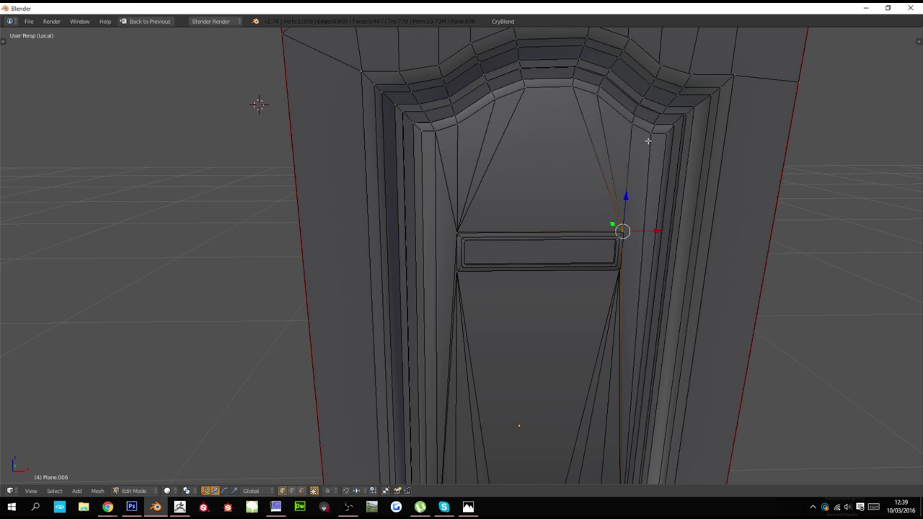
middle_drag(652, 191, 597, 201)
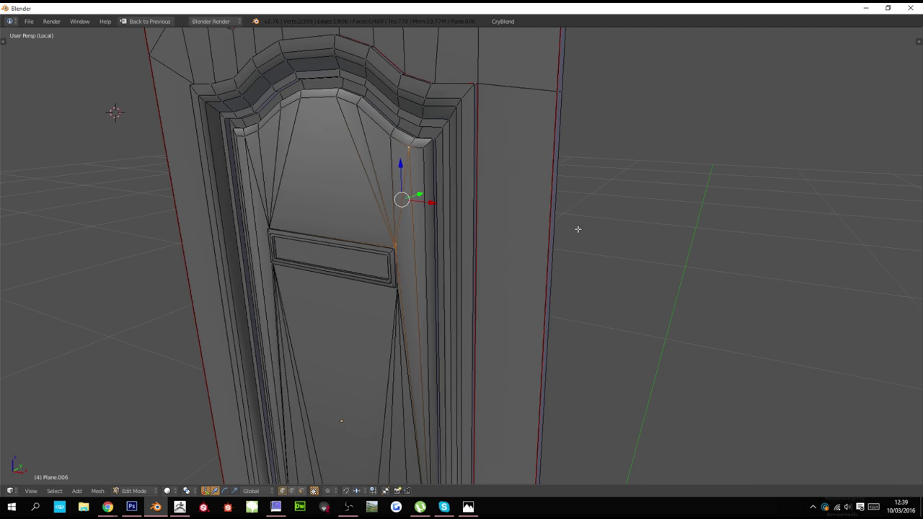
key(Tab)
scroll(571, 247, down, 6)
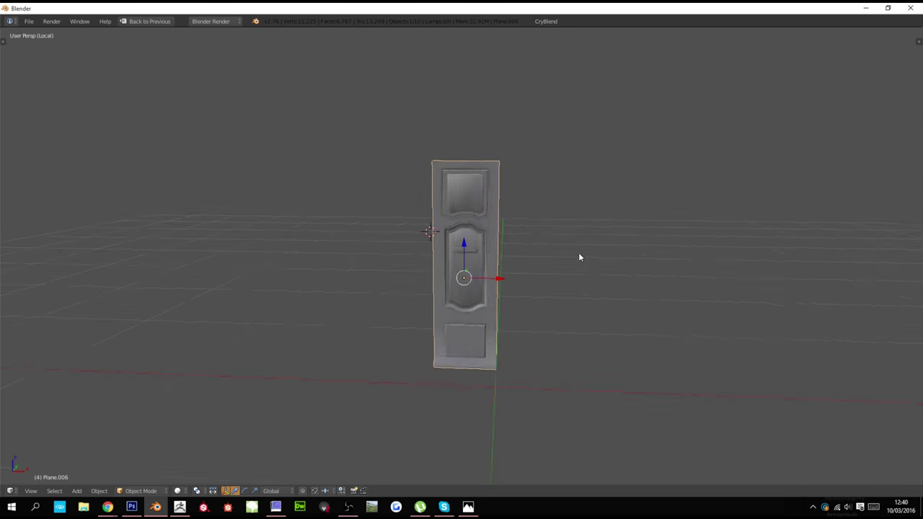
scroll(577, 256, down, 1)
scroll(572, 261, up, 8)
key(Tab)
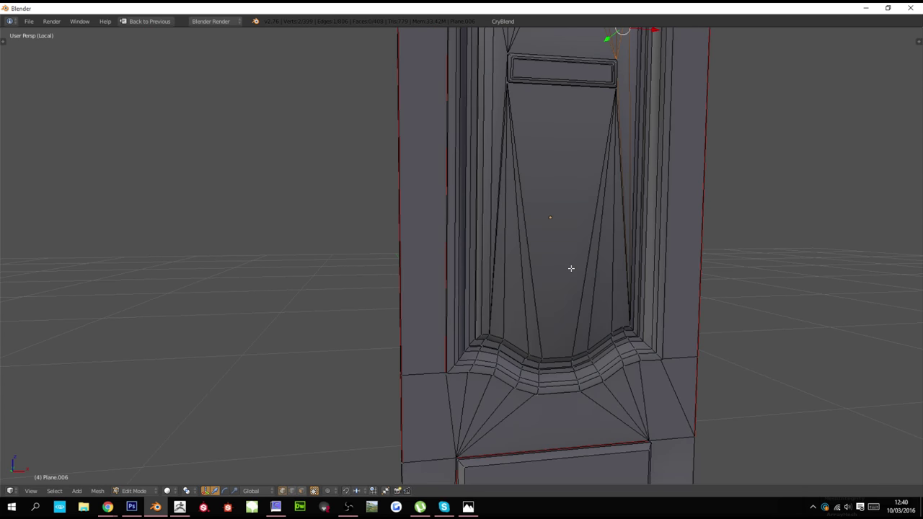
Restore the full multi-editor layout from the maximized 3D view and inspect the door in Object Mode
scroll(571, 268, down, 5)
key(ctrl+Up)
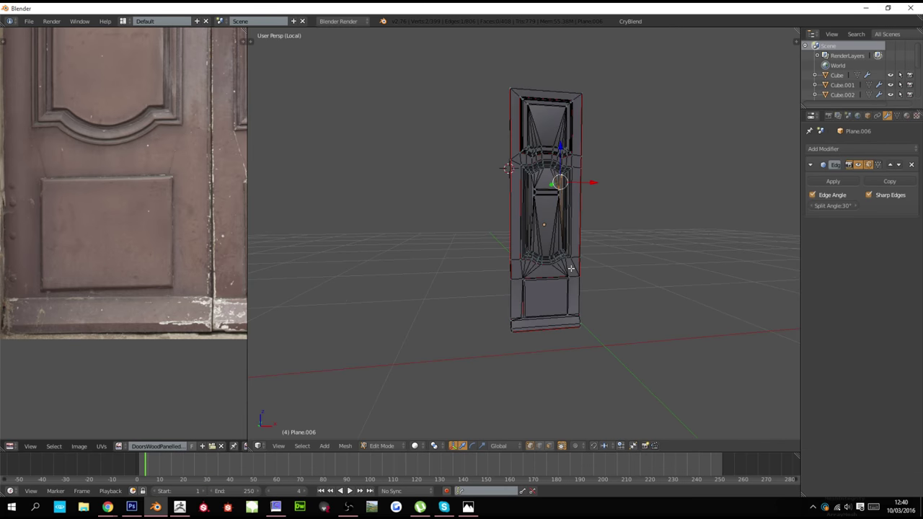
key(Tab)
click(850, 151)
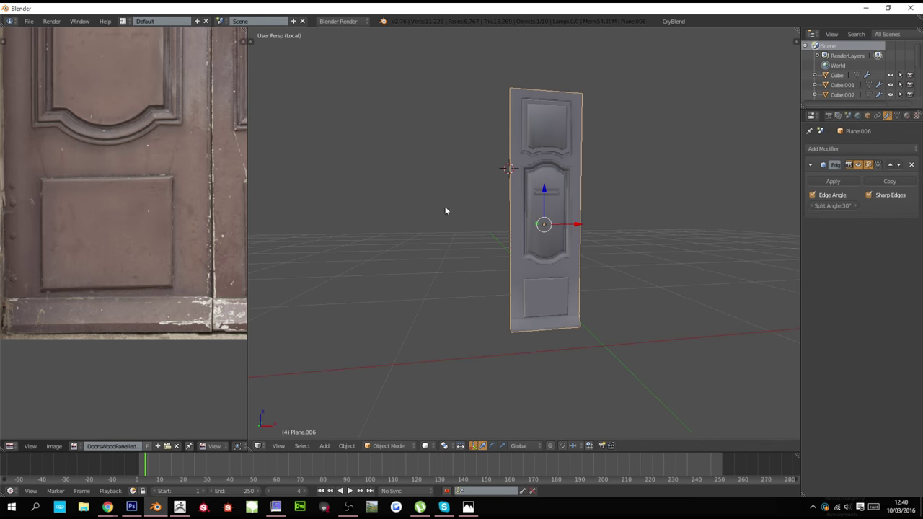
middle_drag(434, 210, 532, 214)
Select the door's rear edge loop in the right-side wireframe view, snap the 3D cursor to it, and return to Object Mode
key(Tab)
scroll(535, 216, up, 5)
key(KP_1)
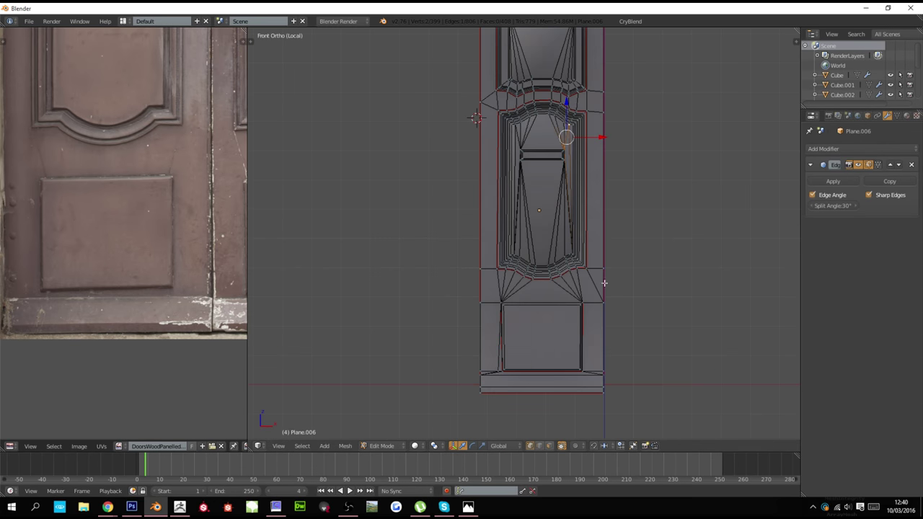
key(KP_3)
key(z)
alt+right_click(420, 384)
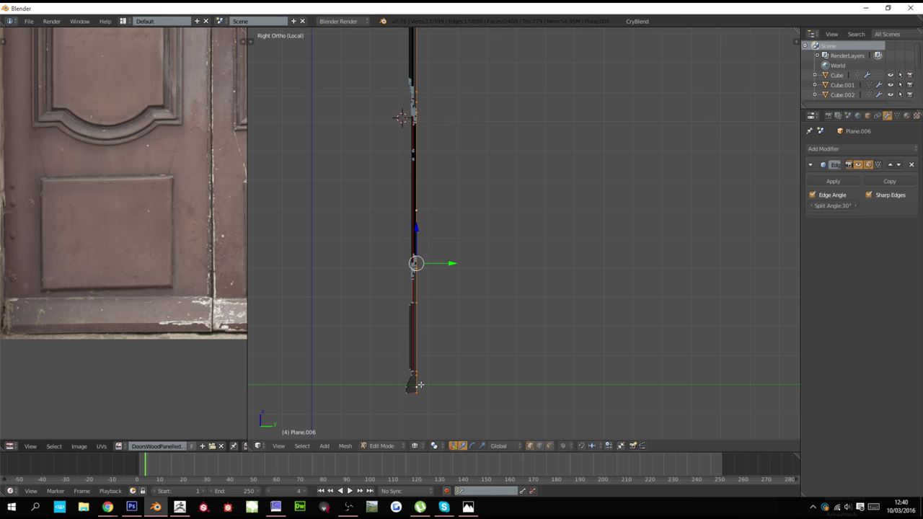
key(shift+s)
click(489, 325)
key(Tab)
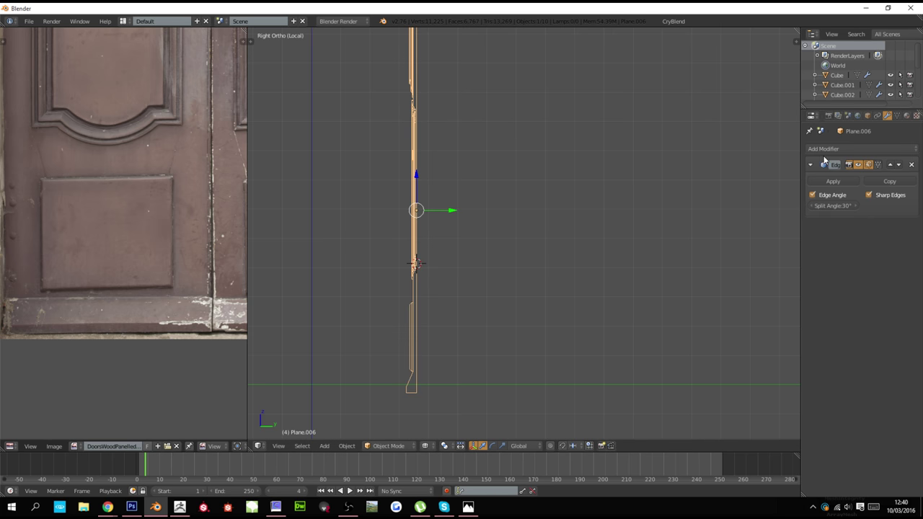
Add a Mirror modifier to the door with only the Y axis enabled
click(824, 150)
click(733, 252)
click(812, 279)
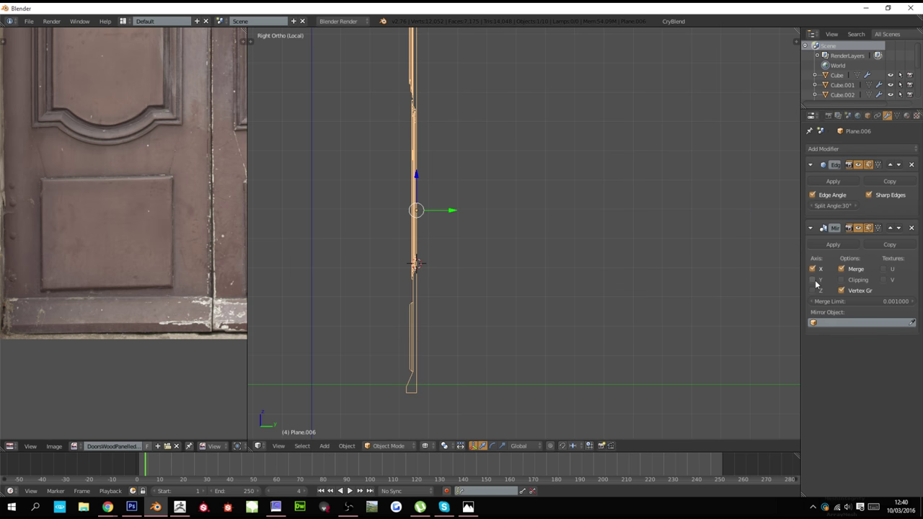
click(812, 268)
shift+middle_drag(404, 310, 496, 310)
key(z)
shift+scroll(496, 310, down, 11)
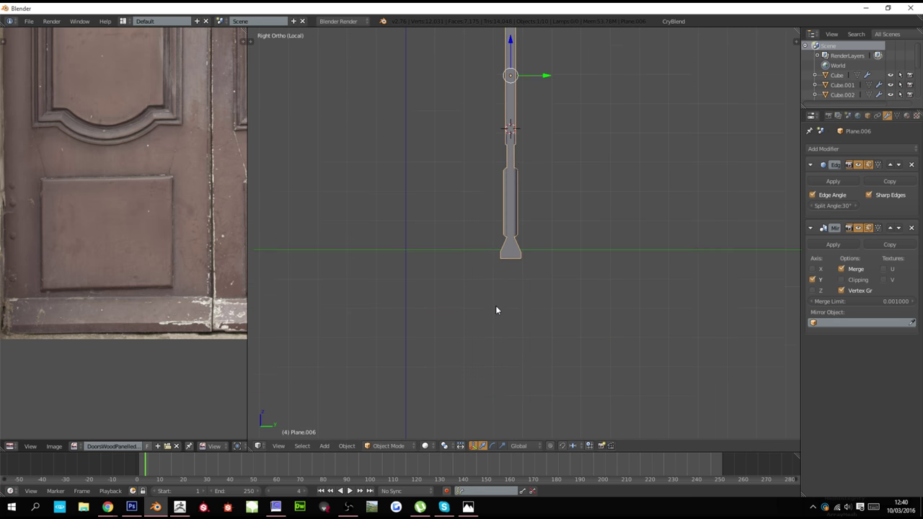
Move the front face of the door's base board slightly inward along the Y axis
scroll(496, 310, up, 7)
key(Tab)
key(z)
key(a)
right_click(434, 329)
key(g)
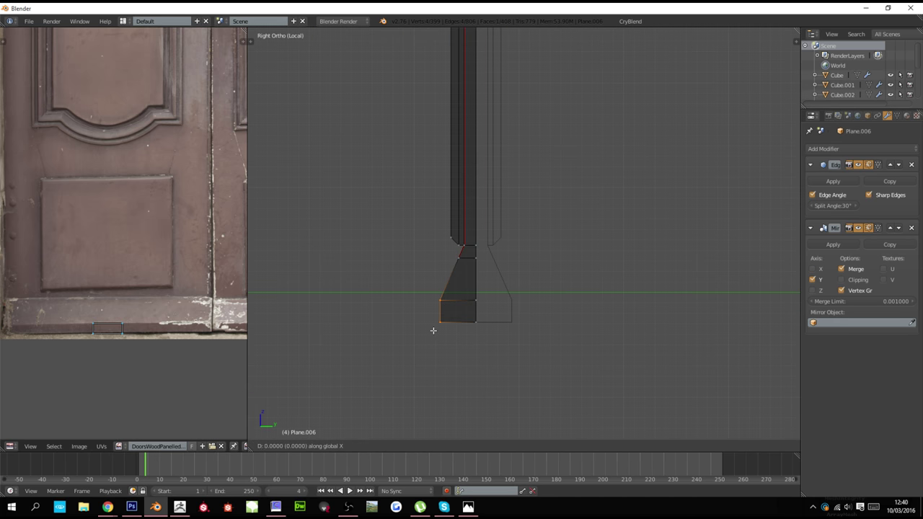
key(y)
click(440, 329)
Move the Mirror modifier above the Edge Split modifier and apply it to the door
key(z)
scroll(447, 302, down, 7)
key(Tab)
middle_drag(448, 302, 546, 317)
scroll(546, 317, down, 4)
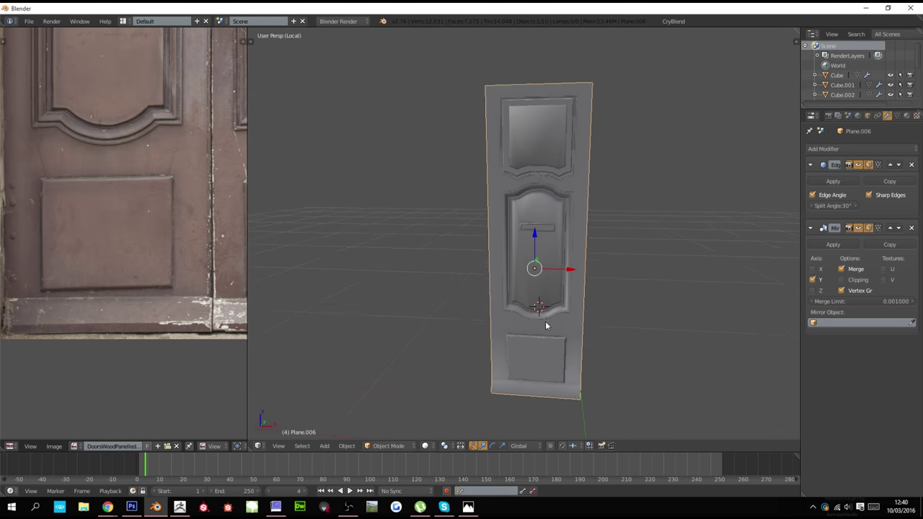
click(890, 228)
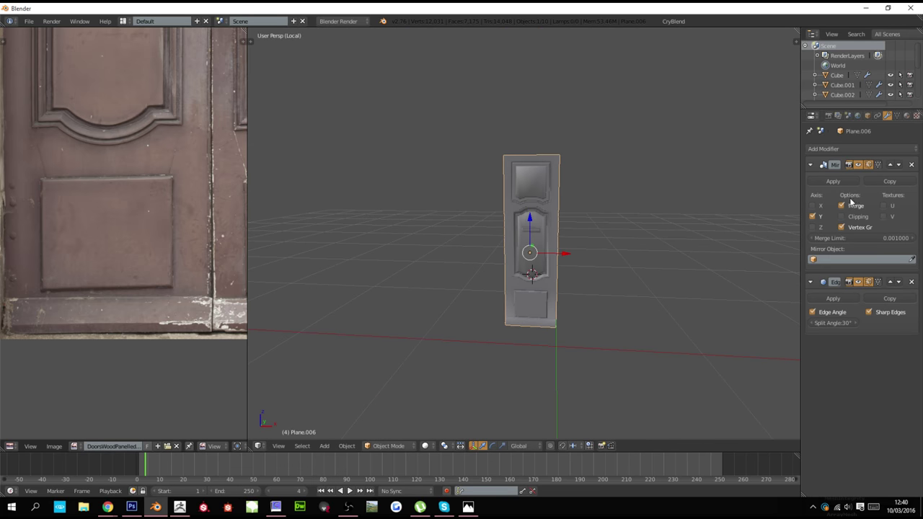
click(832, 181)
scroll(532, 305, up, 5)
key(Tab)
key(Tab)
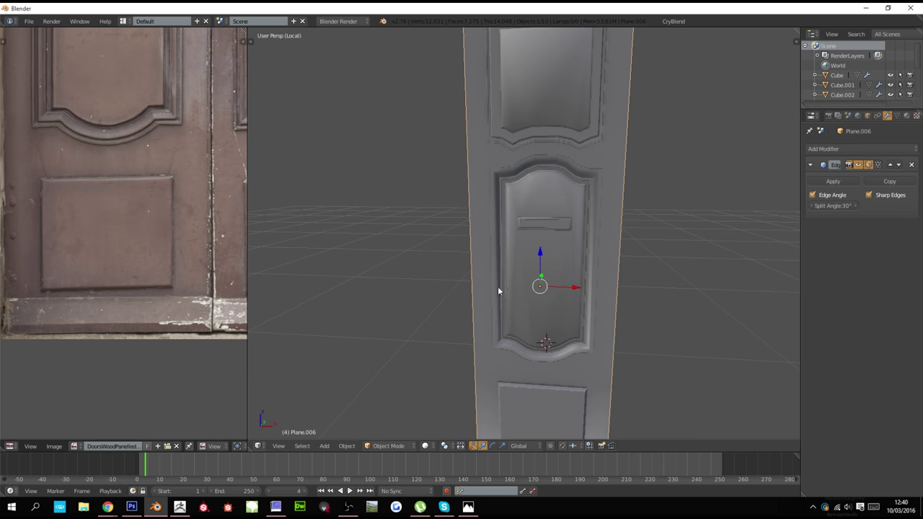
Select the entire mirrored door mesh and run Remove Doubles
scroll(498, 291, down, 5)
middle_drag(505, 305, 490, 294)
key(Tab)
scroll(490, 294, up, 5)
key(w)
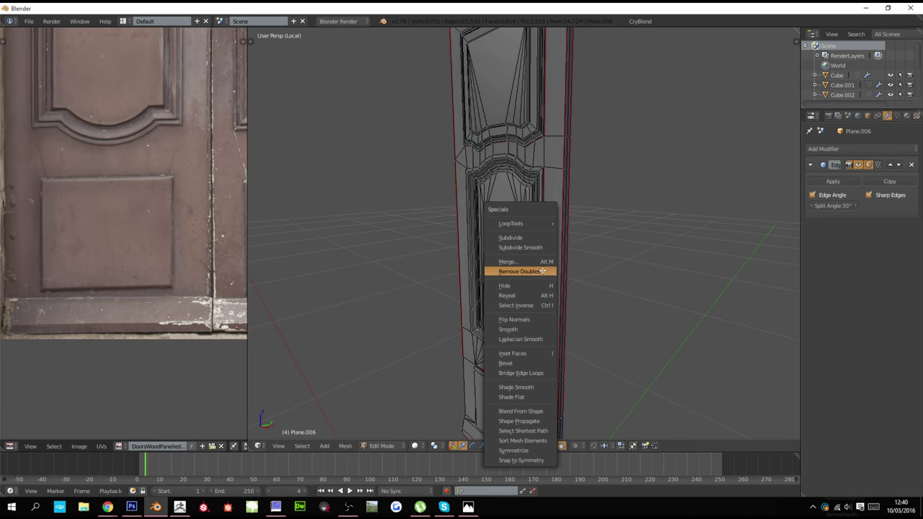
key(a)
key(w)
click(672, 289)
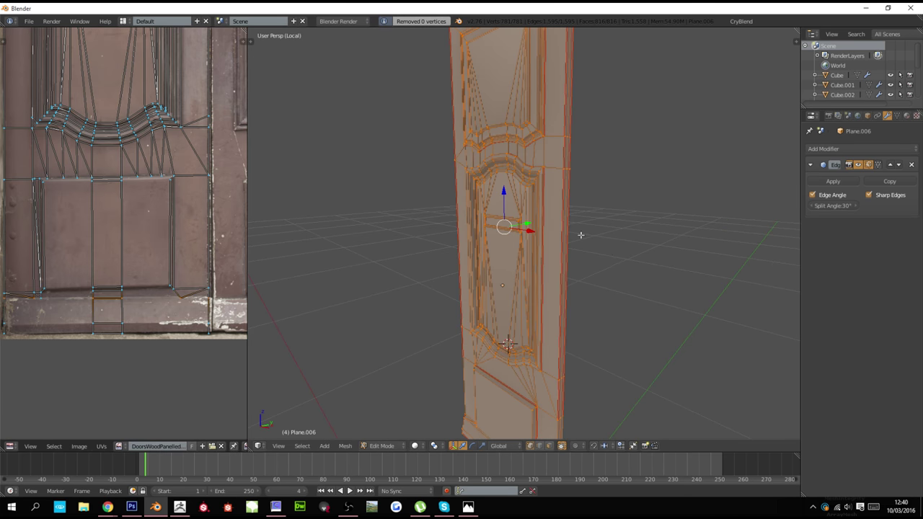
Dissolve the edge loop running around the door's thickness along the mirror seam
key(a)
key(w)
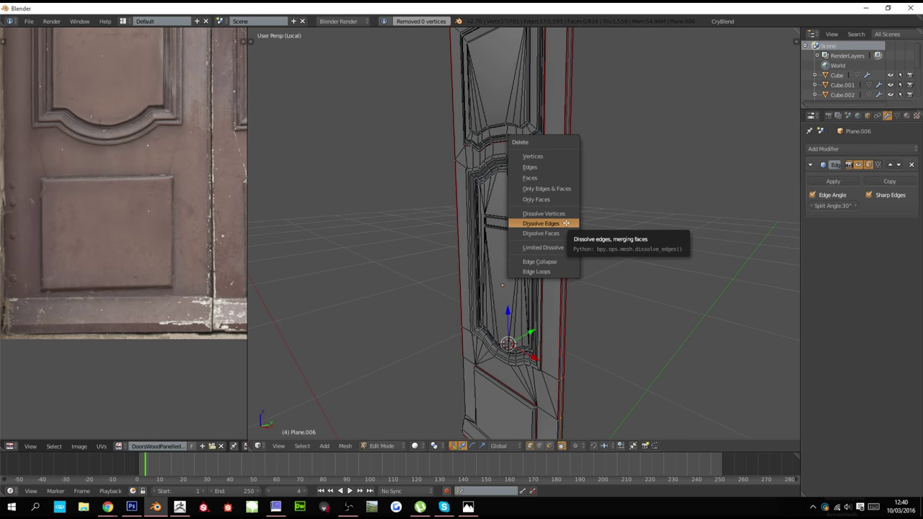
click(565, 226)
Slide the right stile's edge beside the top panel's lower corner down onto the edge below it, and remove doubles on the whole mesh
scroll(566, 229, down, 3)
scroll(568, 237, up, 5)
key(a)
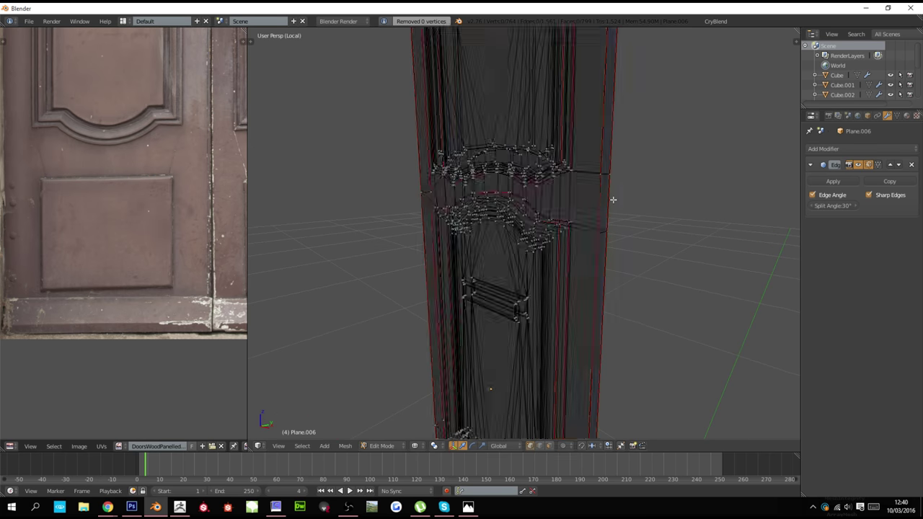
key(a)
right_click(605, 177)
key(g)
key(g)
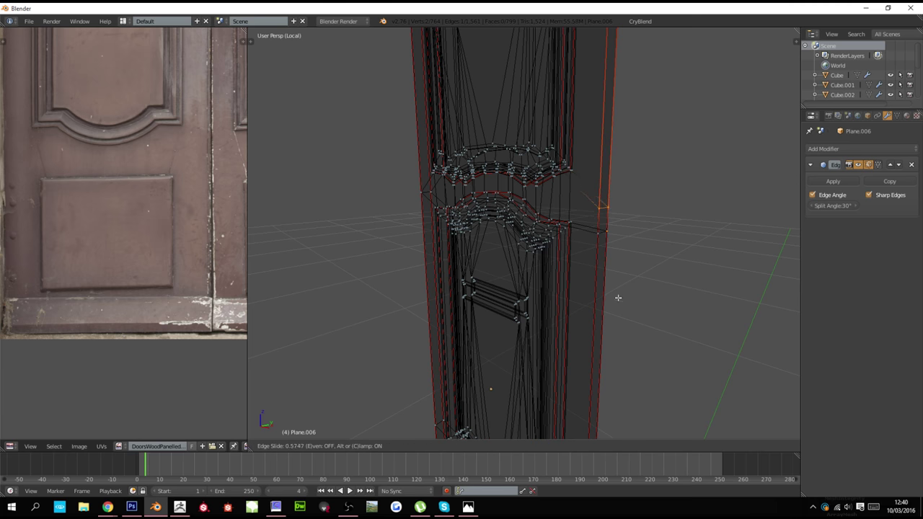
click(618, 408)
key(a)
key(w)
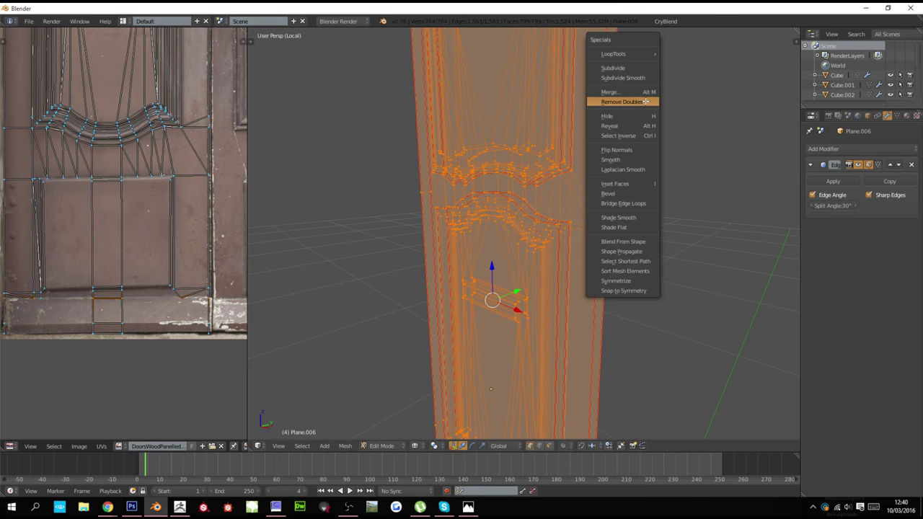
click(644, 96)
key(a)
Slide the right stile's merged side edge up to about midway between the top and middle panels
right_click(600, 232)
key(g)
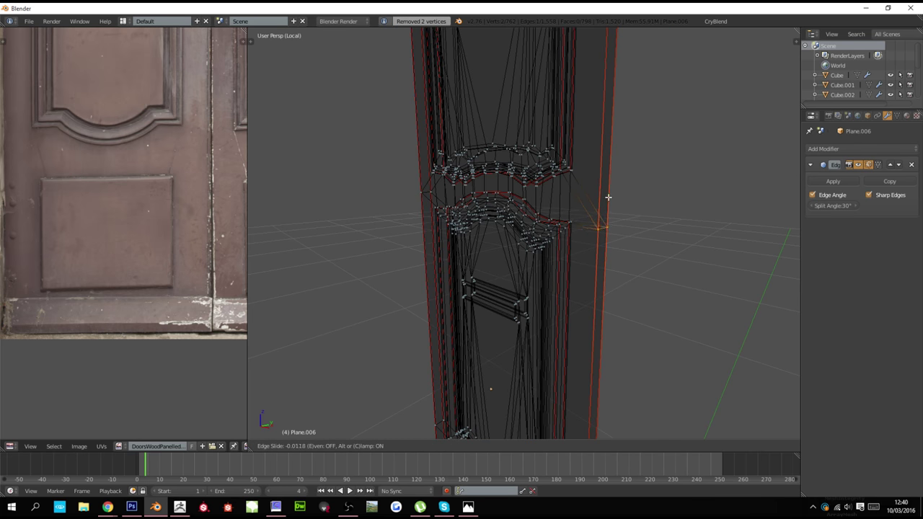
click(608, 193)
Slide the right stile's edge beside the middle panel's lower corner down onto the edge level with the bottom panel's top
scroll(608, 154, down, 5)
scroll(635, 166, up, 3)
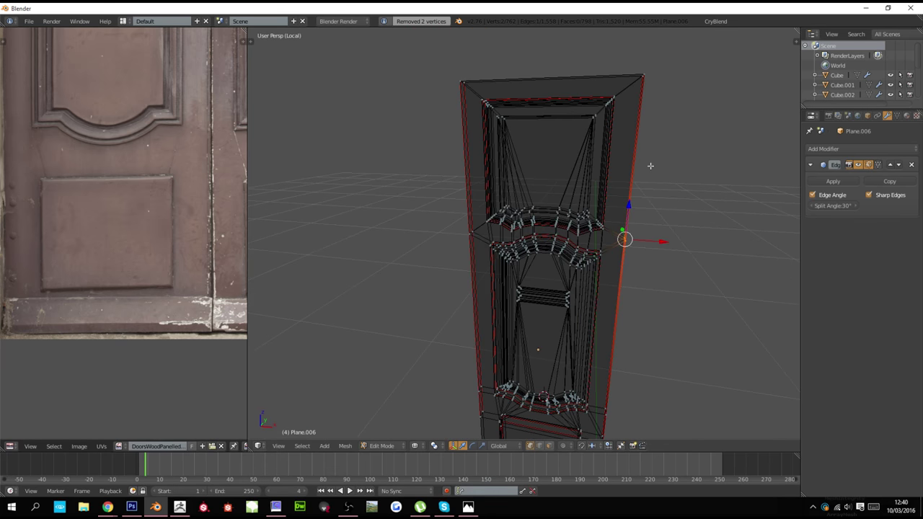
scroll(650, 166, up, 5)
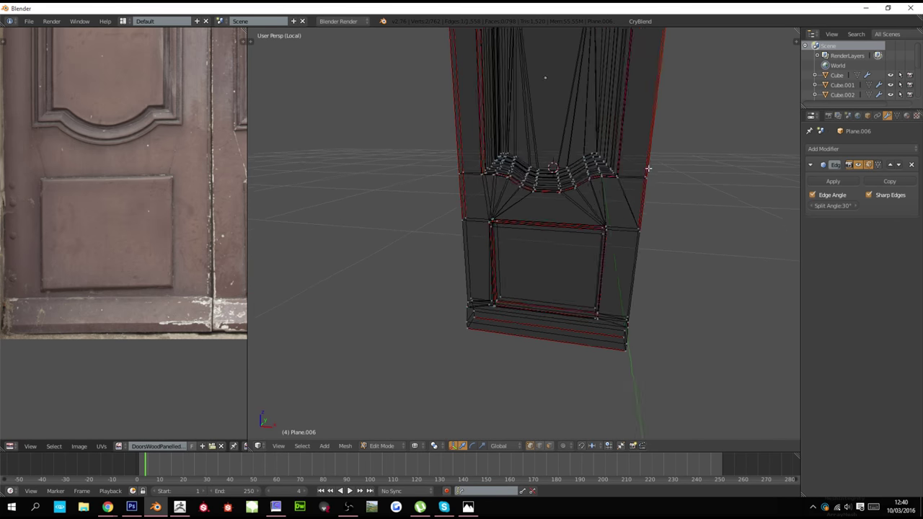
key(g)
key(g)
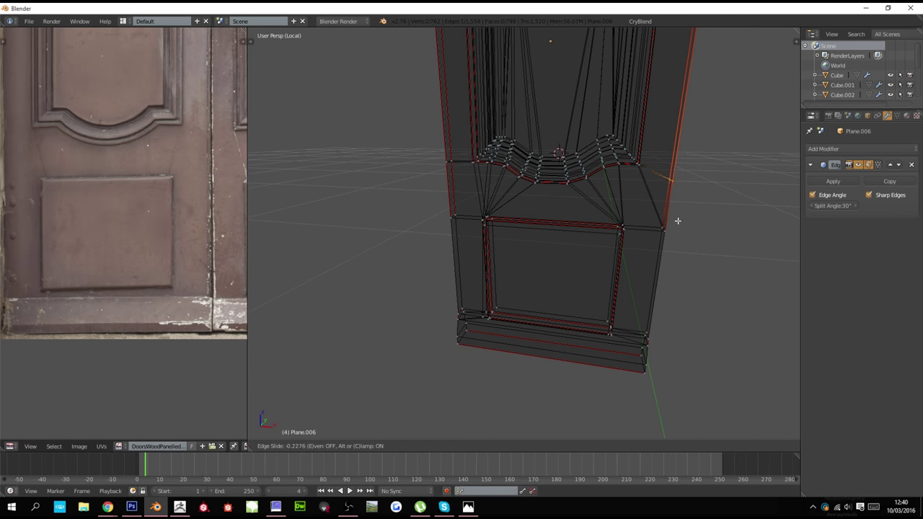
click(665, 111)
Slide the left stile's matching edge down to the bottom panel's top level and remove doubles on the entire mesh
key(a)
key(c)
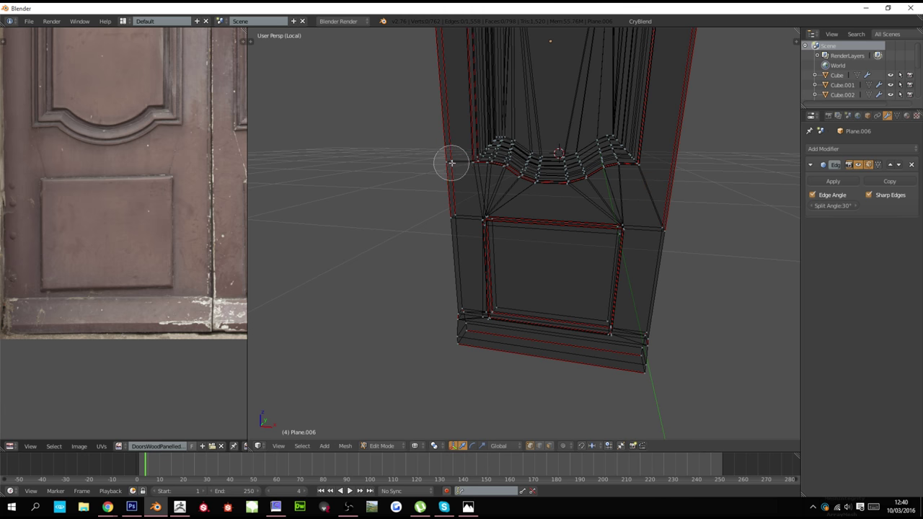
key(g)
key(g)
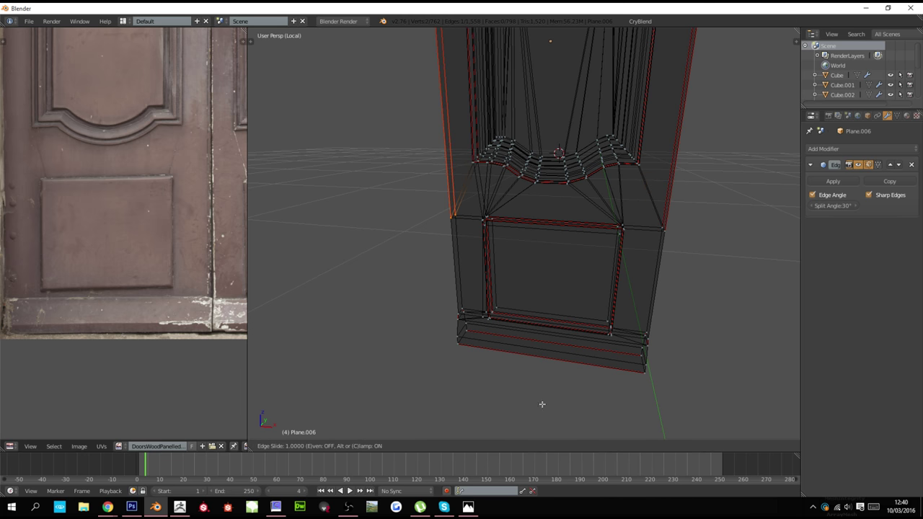
click(542, 404)
key(a)
key(a)
key(w)
click(678, 94)
key(a)
Slide the merged side edges of both stiles up to a height between the middle and bottom panels
key(c)
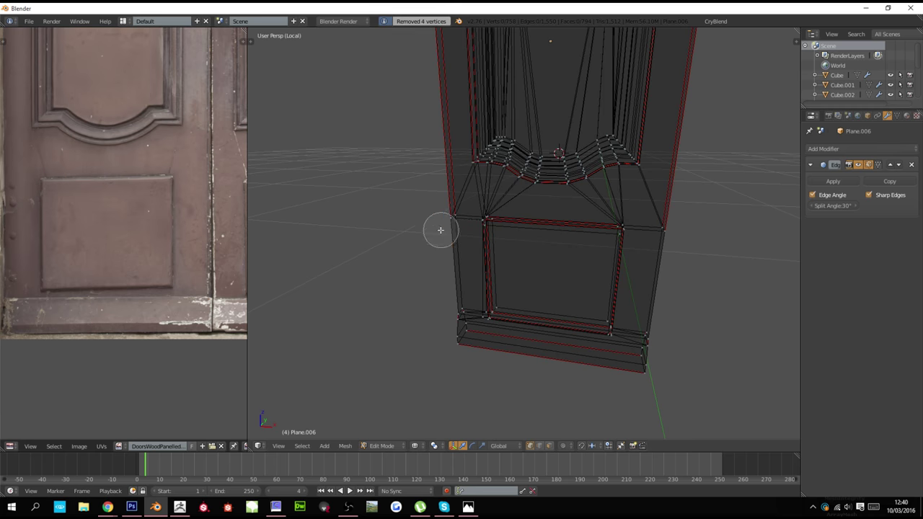
click(674, 229)
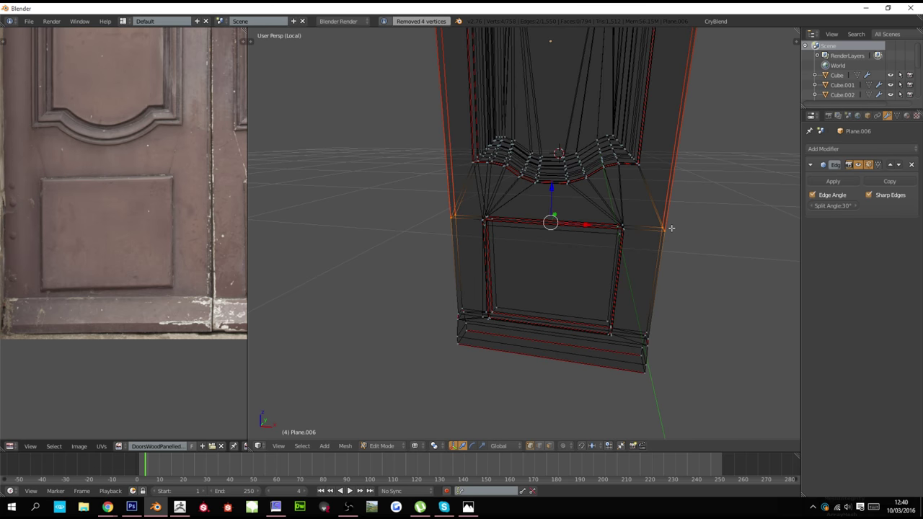
key(g)
key(g)
click(676, 204)
right_click(667, 235)
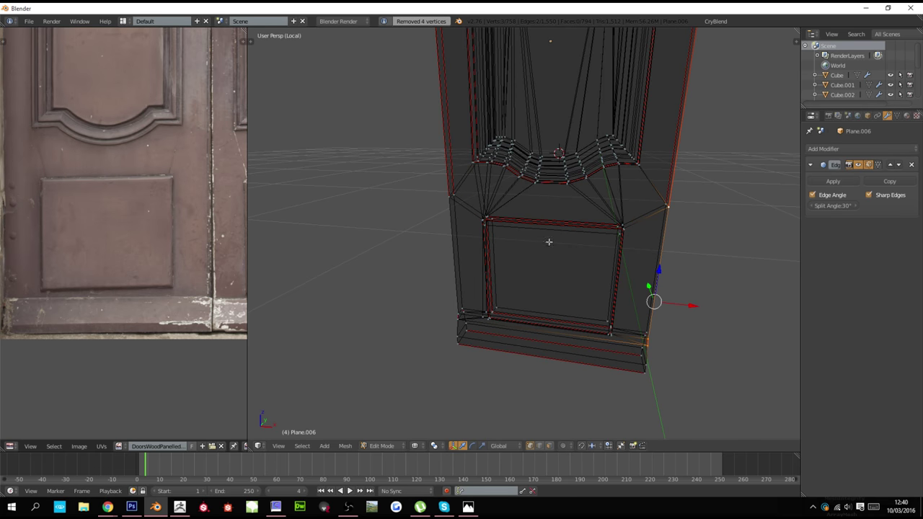
Undo the last edit on the right stile's side edge and switch the mesh to solid shading
key(ctrl+z)
key(z)
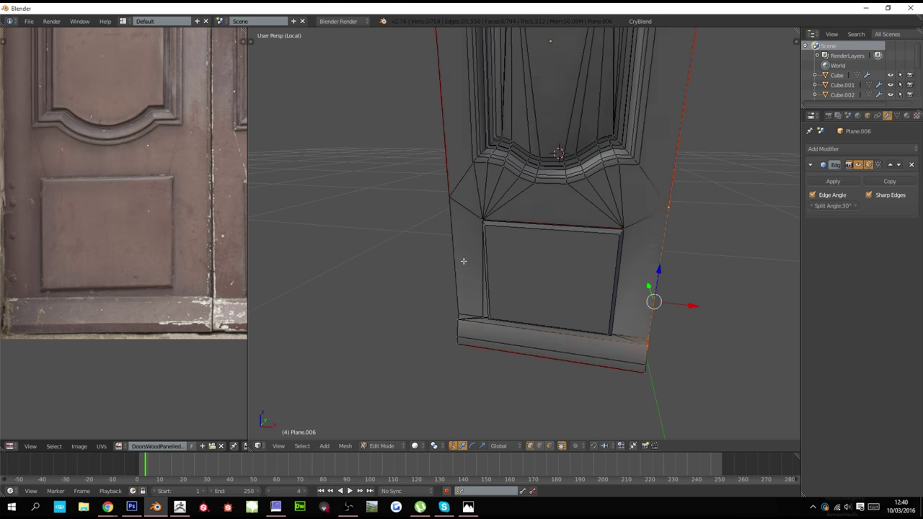
middle_drag(478, 278, 624, 286)
key(a)
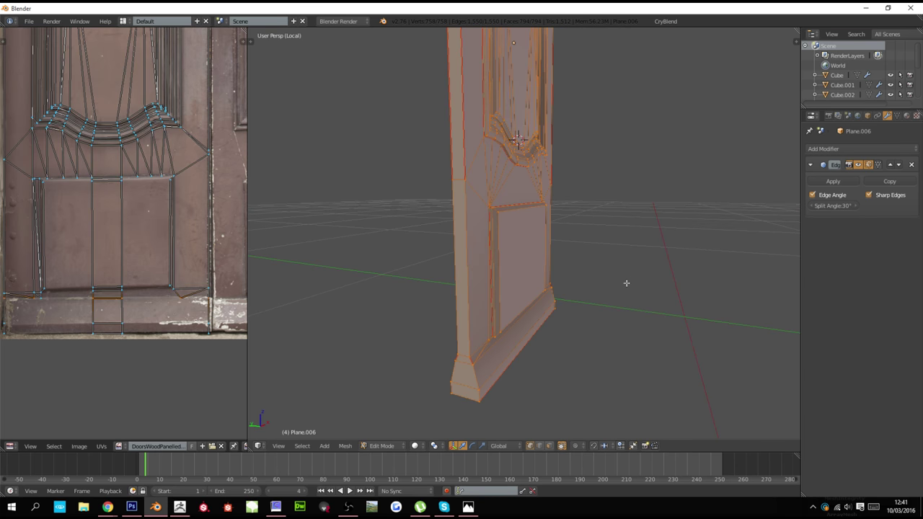
Move the stray vertex beside the bottom panel's lower corner onto that corner
shift+scroll(616, 285, down, 13)
scroll(591, 288, up, 4)
shift+scroll(454, 222, up, 6)
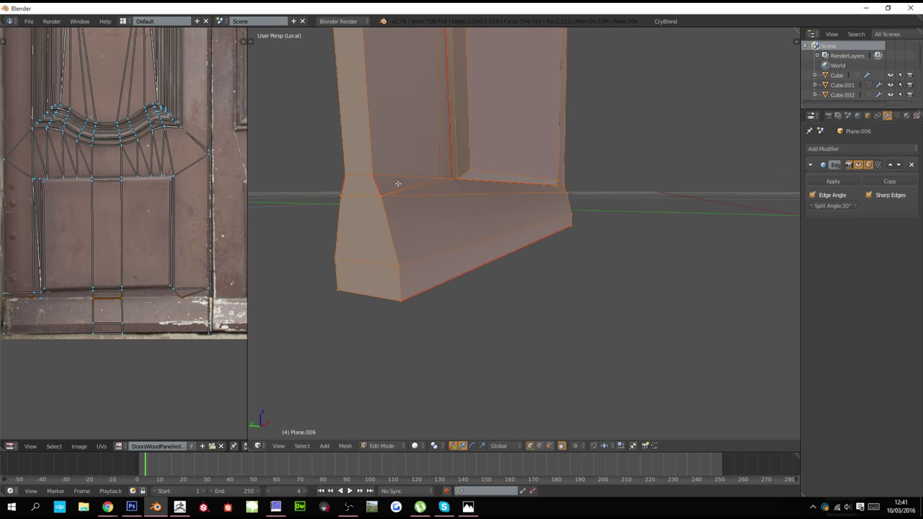
middle_drag(426, 192, 426, 204)
right_click(437, 191)
scroll(462, 203, down, 3)
shift+scroll(466, 203, up, 9)
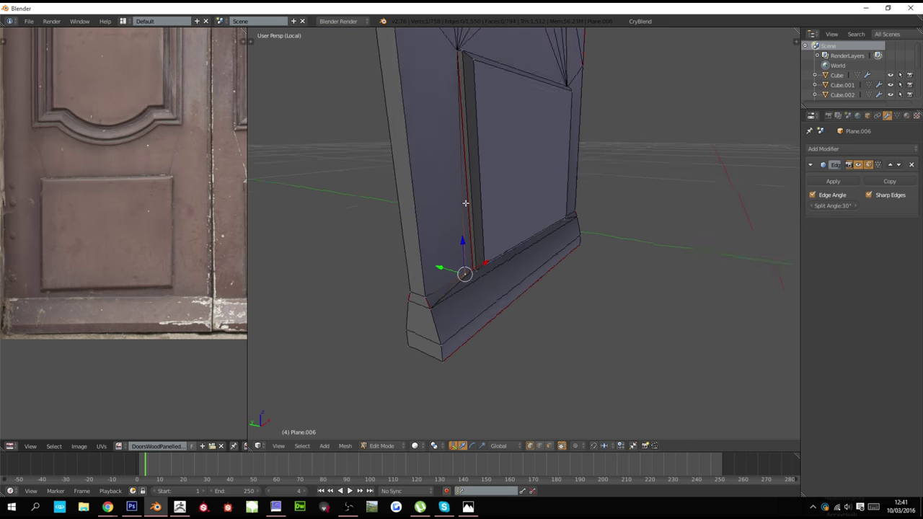
key(g)
click(614, 175)
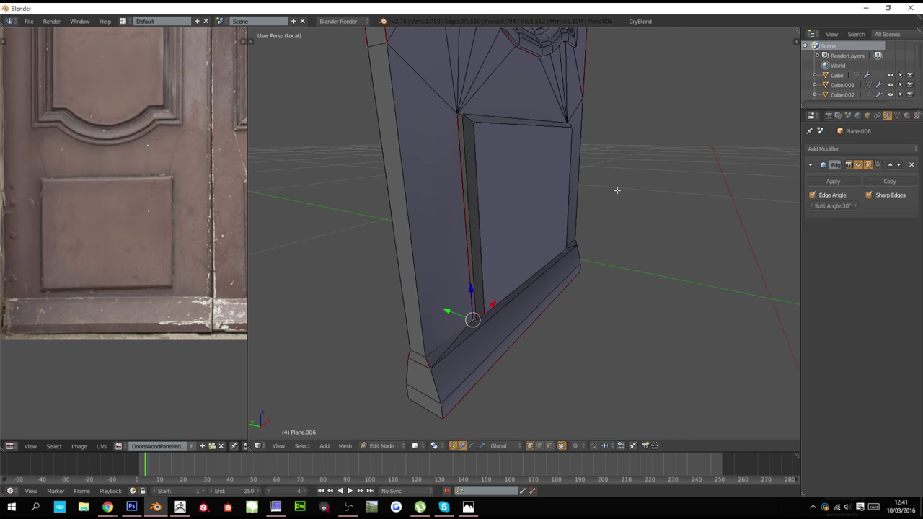
Remove doubles on the entire mesh to merge the overlapping corner vertices
middle_drag(617, 190, 655, 158)
key(a)
key(w)
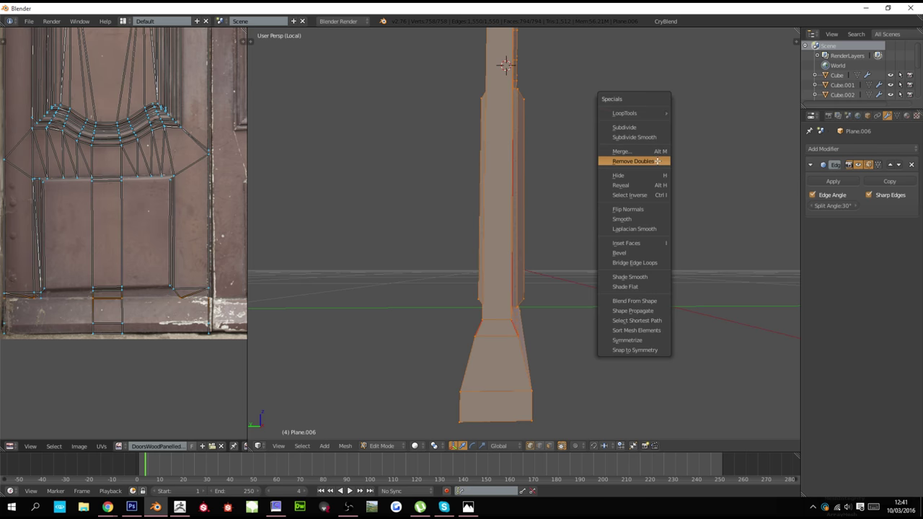
click(658, 161)
key(a)
Dissolve the two redundant diagonal edges between the bottom panel's lower corners and the baseboard
middle_drag(681, 188, 527, 228)
scroll(561, 271, up, 1)
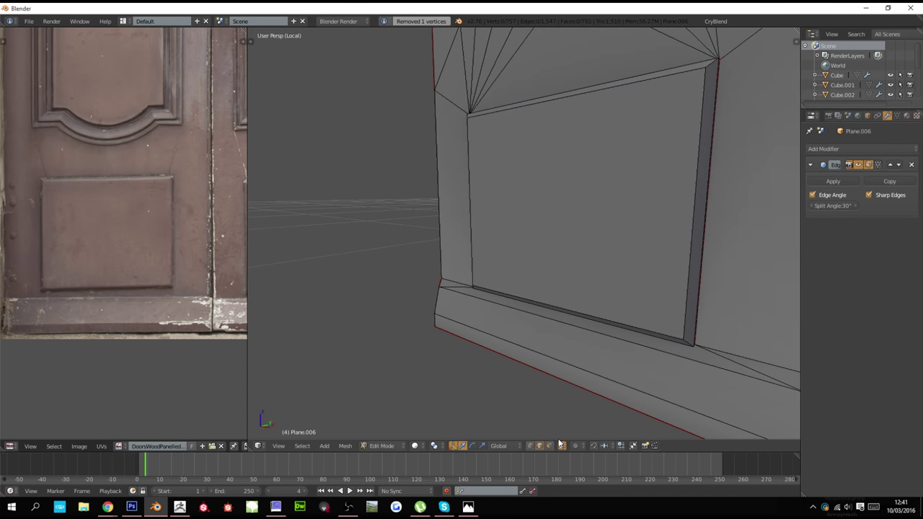
shift+right_click(451, 290)
key(x)
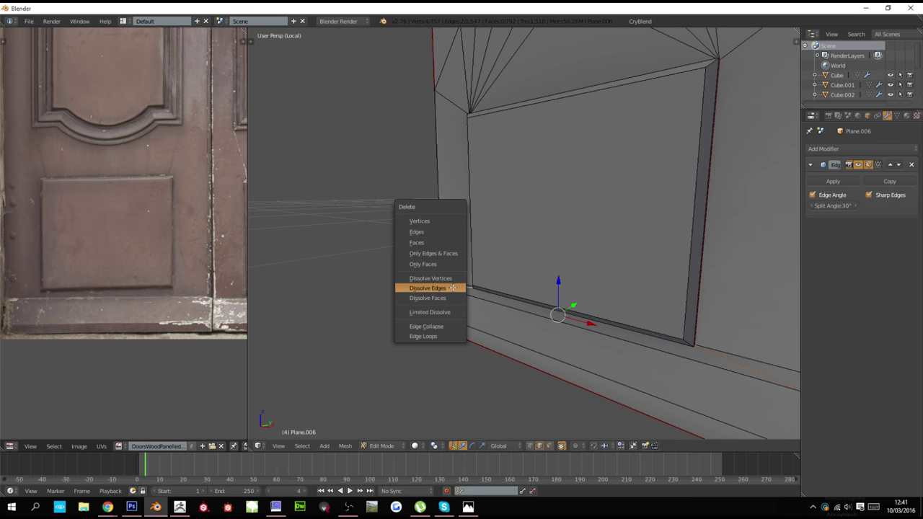
click(452, 288)
key(a)
scroll(490, 288, down, 3)
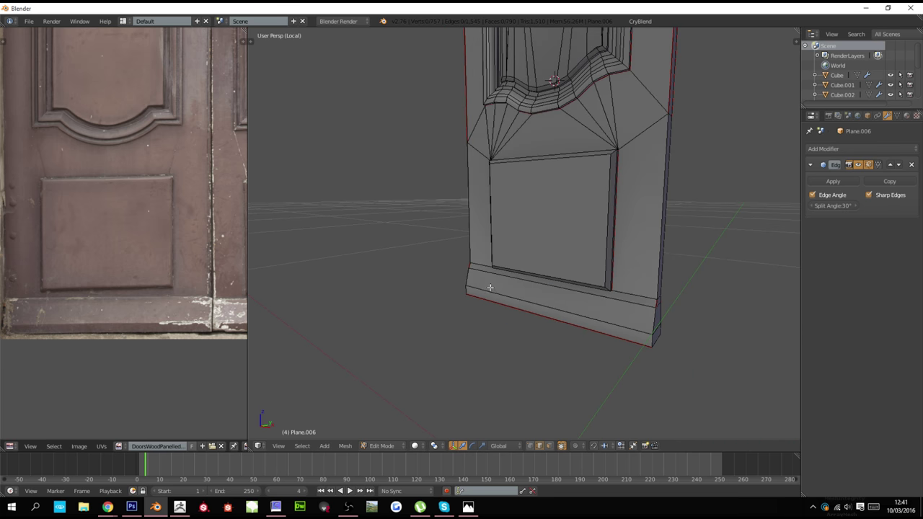
Dissolve two redundant edges above the baseboard on the opposite side of the door
middle_drag(490, 287, 465, 297)
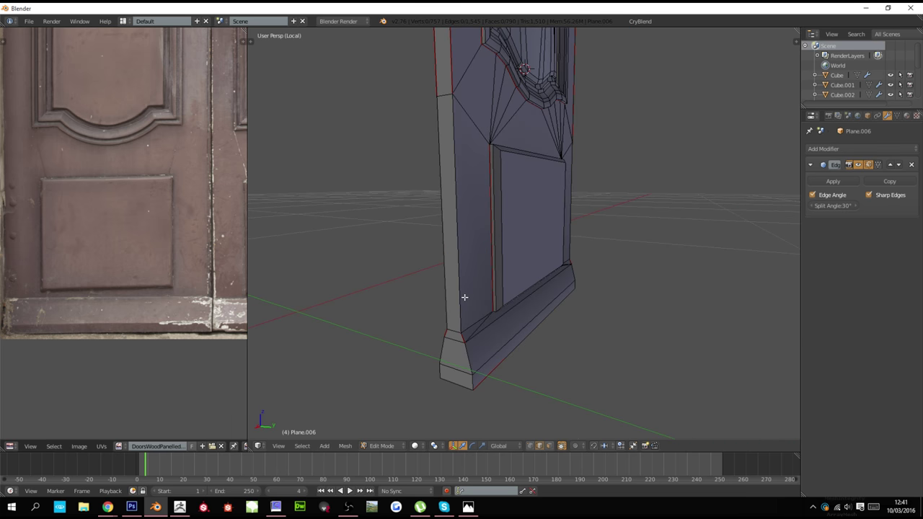
middle_drag(559, 310, 591, 299)
scroll(590, 296, up, 3)
key(w)
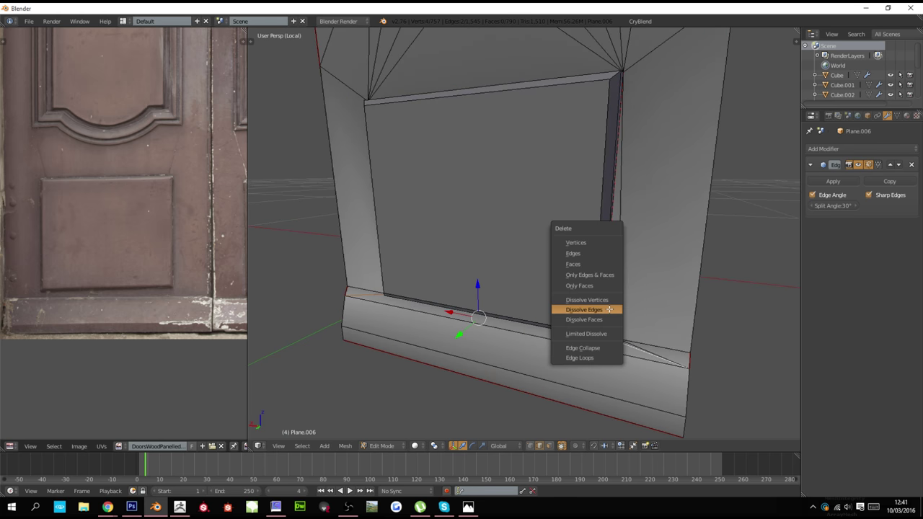
click(591, 300)
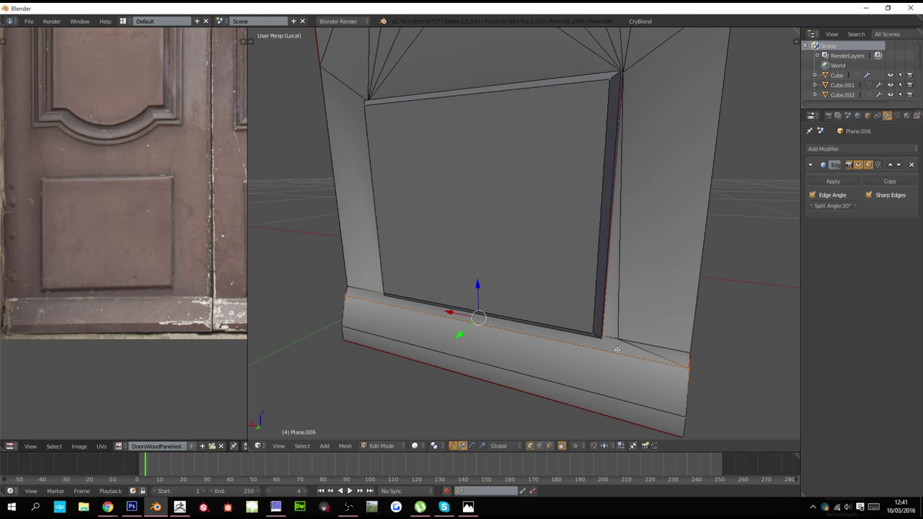
Remove doubles on the entire mesh and dissolve the remaining diagonal edge beside the bottom panel's lower corner
key(a)
key(w)
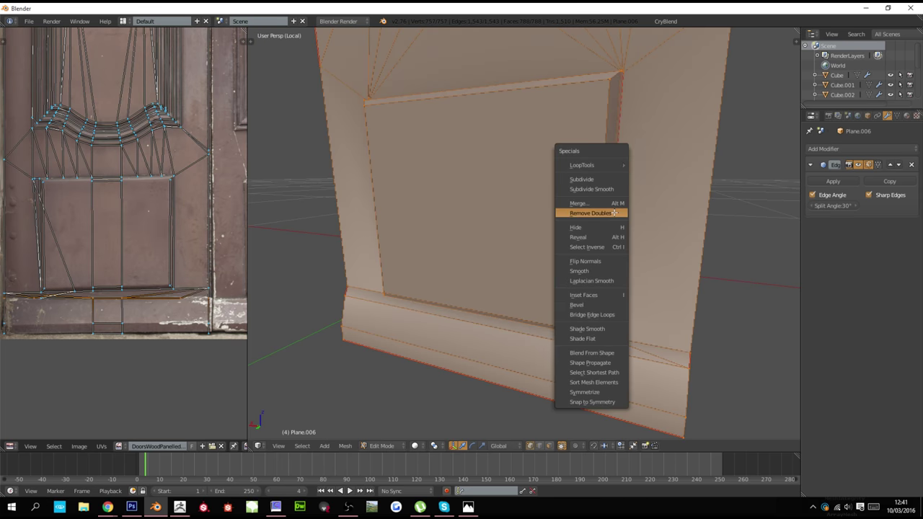
click(613, 213)
key(a)
scroll(610, 209, down, 4)
scroll(614, 305, up, 3)
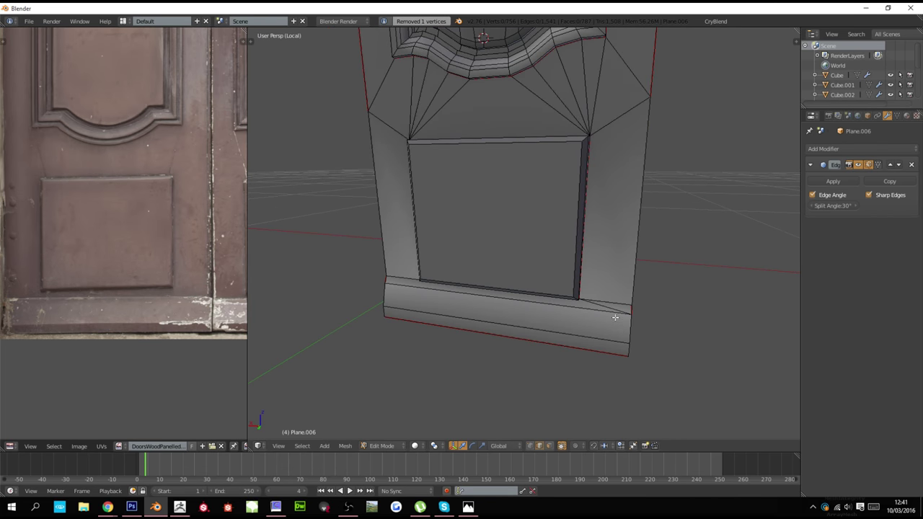
key(w)
click(615, 306)
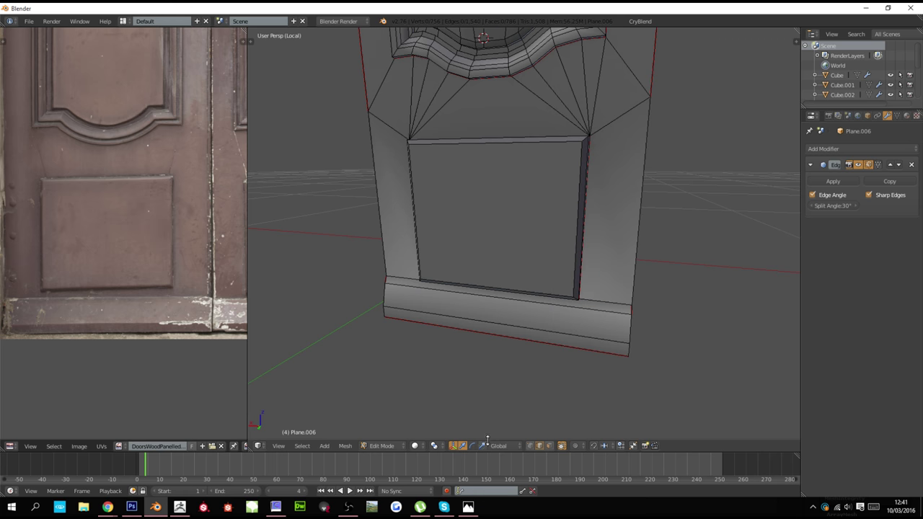
middle_drag(552, 401, 464, 267)
key(a)
key(Tab)
scroll(541, 254, up, 2)
key(Tab)
shift+scroll(544, 253, up, 8)
scroll(544, 253, down, 2)
scroll(530, 255, down, 4)
key(a)
key(g)
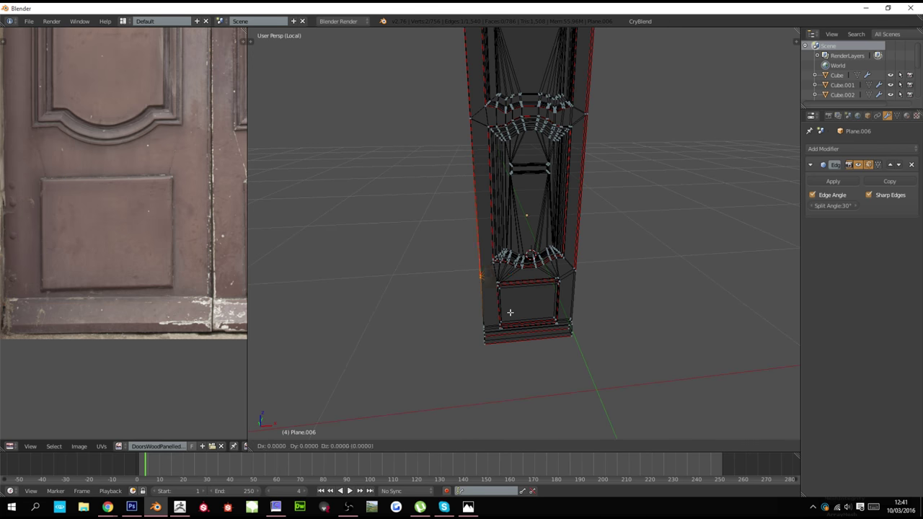
right_click(509, 177)
key(z)
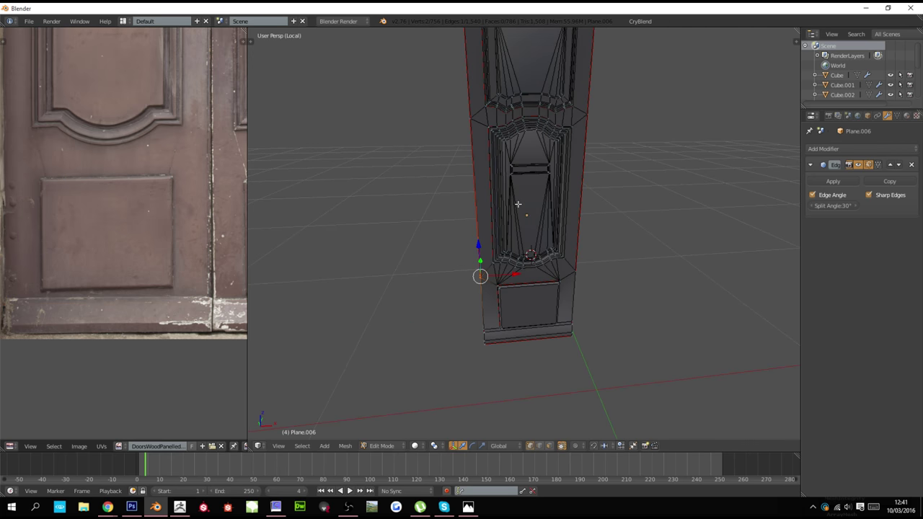
key(g)
key(g)
right_click(497, 175)
Return to Object Mode and apply the door object's transform
key(Tab)
scroll(504, 202, down, 3)
shift+scroll(519, 205, up, 3)
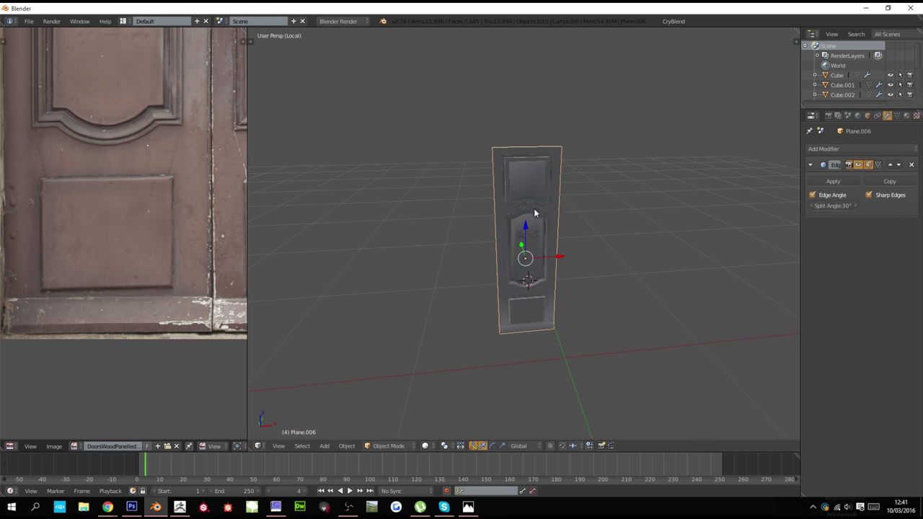
scroll(562, 209, up, 3)
key(ctrl+a)
click(562, 209)
scroll(562, 209, down, 3)
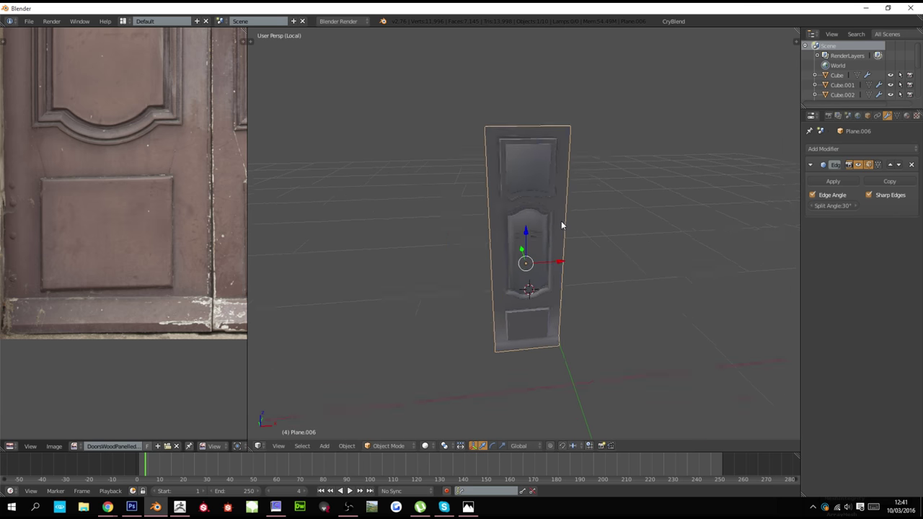
Mark the edges around the door's bottom face as seams
key(Tab)
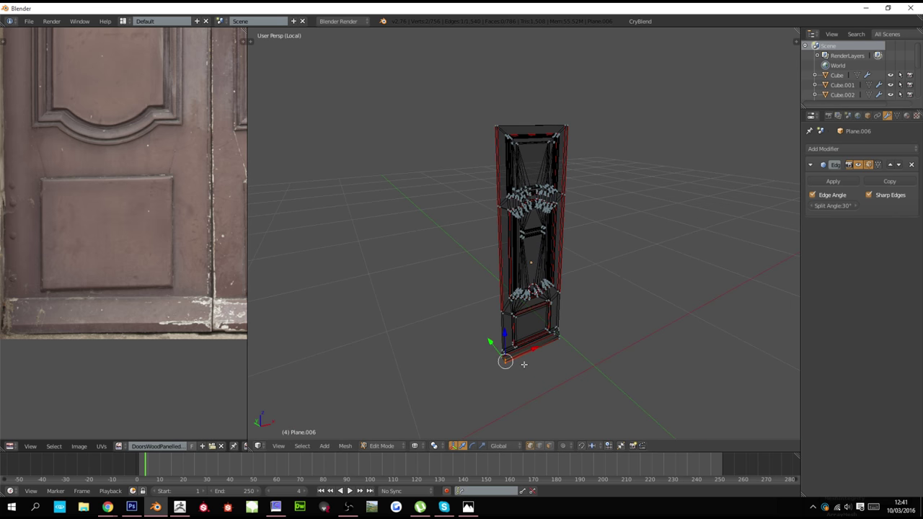
scroll(523, 364, up, 5)
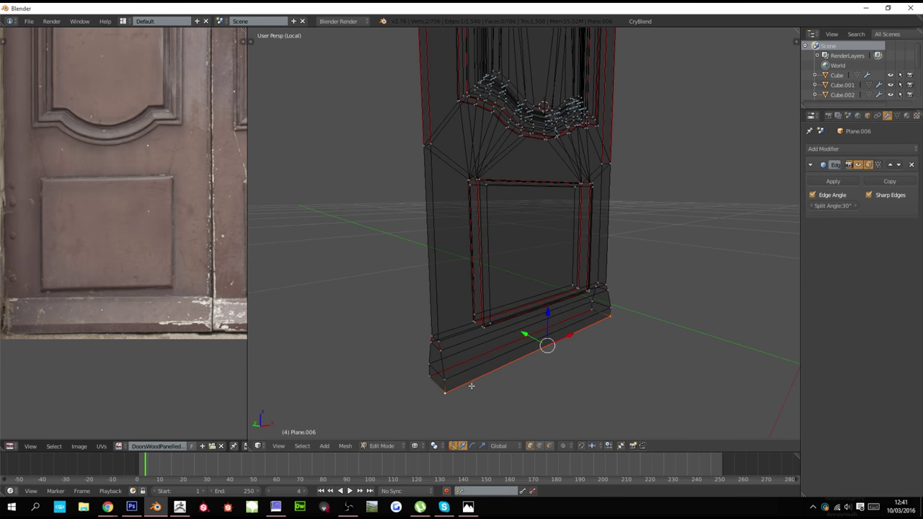
shift+right_click(432, 375)
key(ctrl+e)
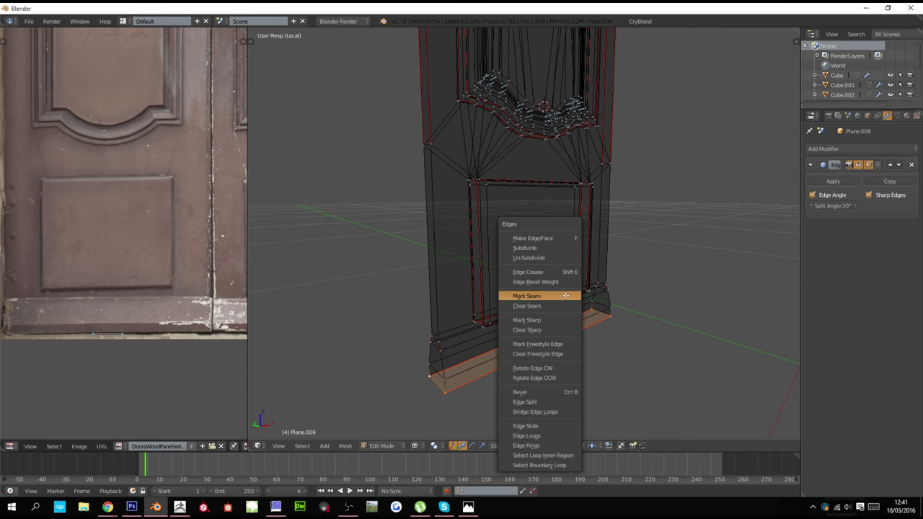
click(566, 294)
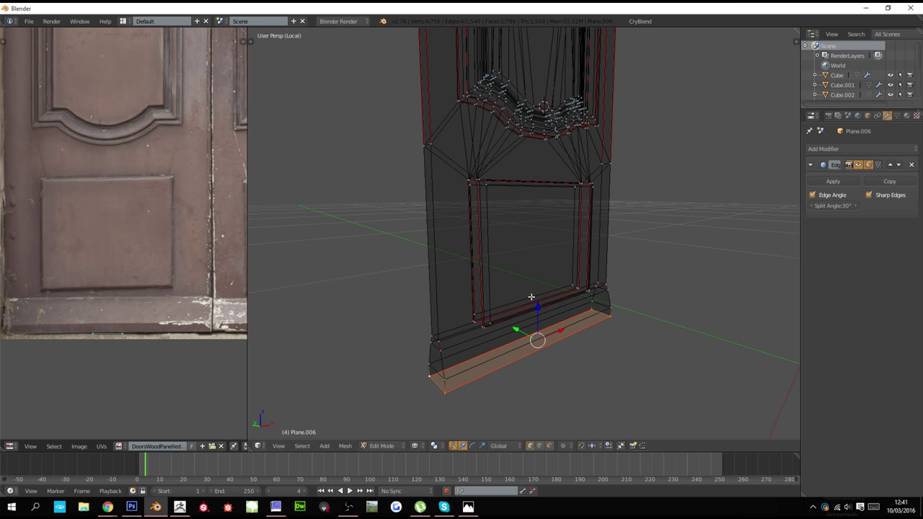
Snap the 3D cursor to the door's bottom face and set the object's origin to the cursor
key(shift+s)
click(530, 296)
key(a)
key(ctrl+shift+alt+c)
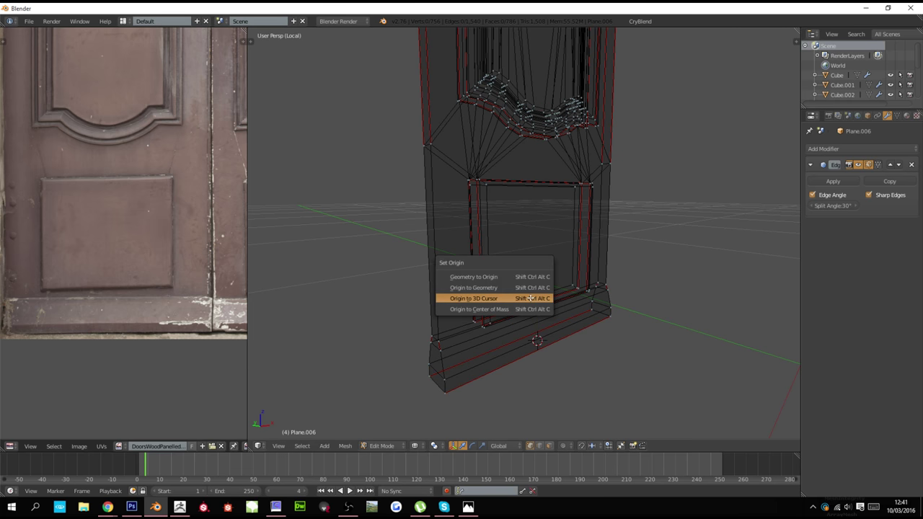
click(531, 297)
key(Tab)
key(ctrl+shift+alt+c)
click(535, 227)
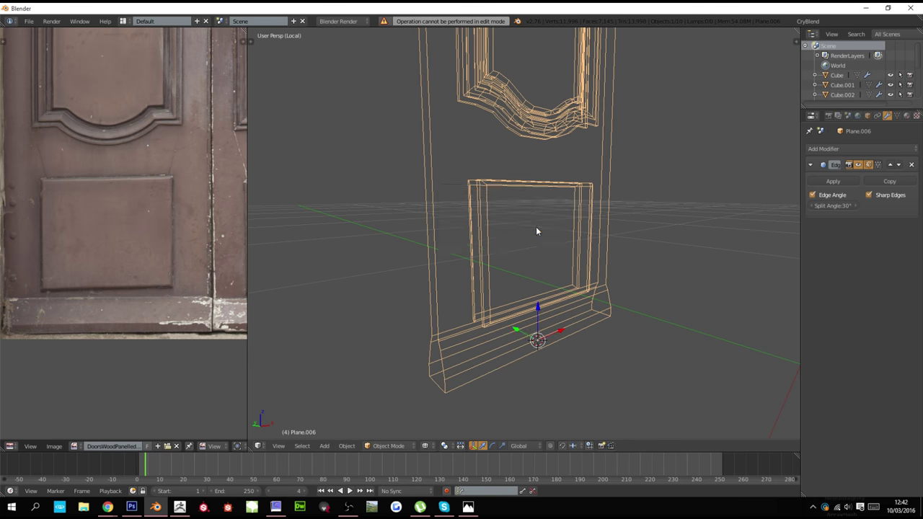
Examine the simplified door mesh and compare it with both leaves of the door in the reference photo
shift+middle_drag(535, 227, 542, 242)
key(Tab)
scroll(543, 247, down, 1)
key(z)
mouse_move(537, 320)
shift+middle_down()
mouse_move(534, 258)
mouse_move(553, 261)
mouse_move(545, 264)
shift+middle_up()
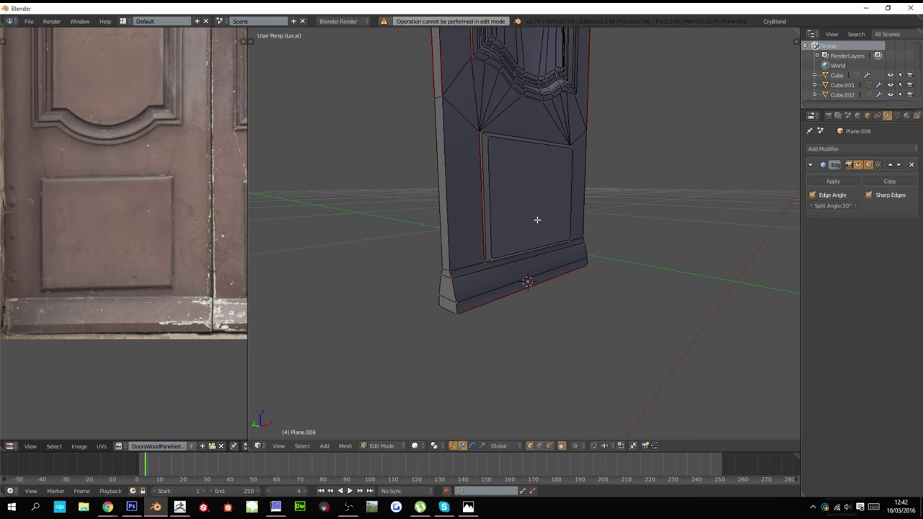
shift+middle_drag(514, 160, 517, 304)
key(Tab)
scroll(516, 233, down, 4)
middle_drag(632, 270, 576, 286)
scroll(169, 241, down, 4)
scroll(168, 242, up, 5)
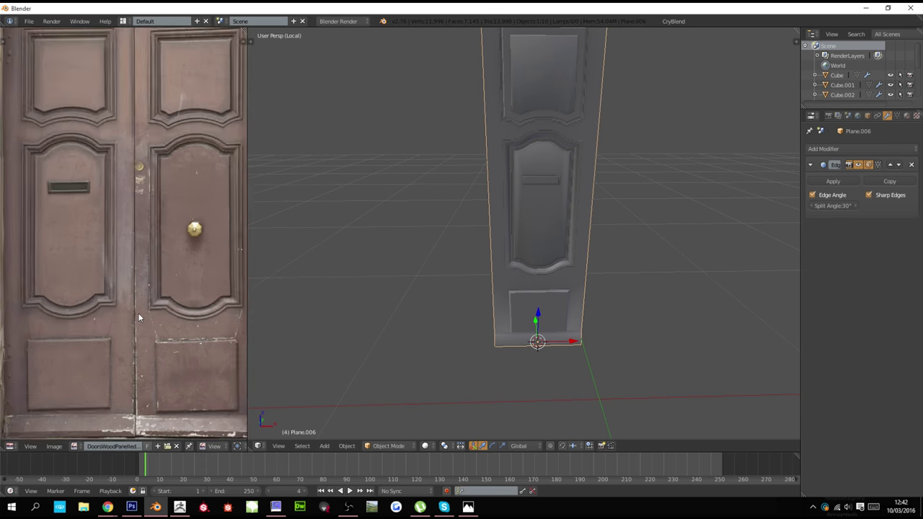
middle_drag(133, 313, 146, 274)
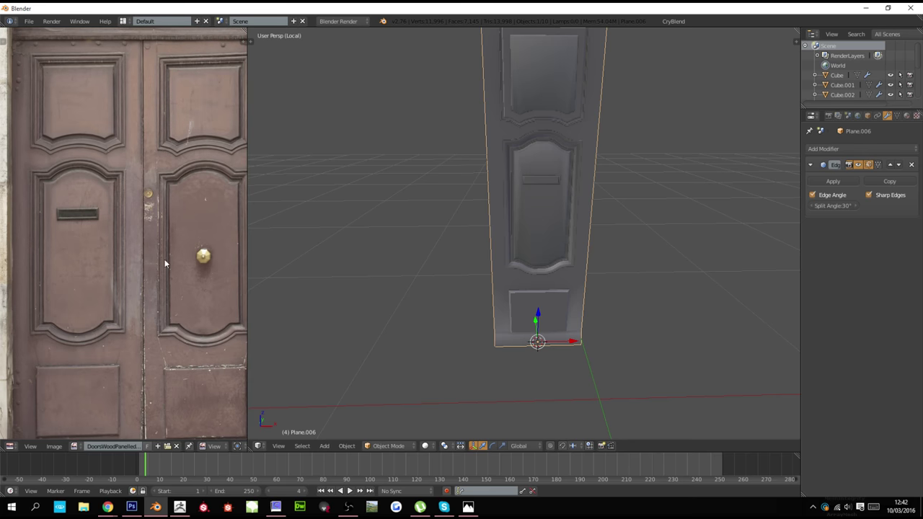
Display the door with textured shading and check how the photo texture sits on it
key(alt+z)
shift+middle_drag(494, 227, 494, 264)
key(Tab)
key(Tab)
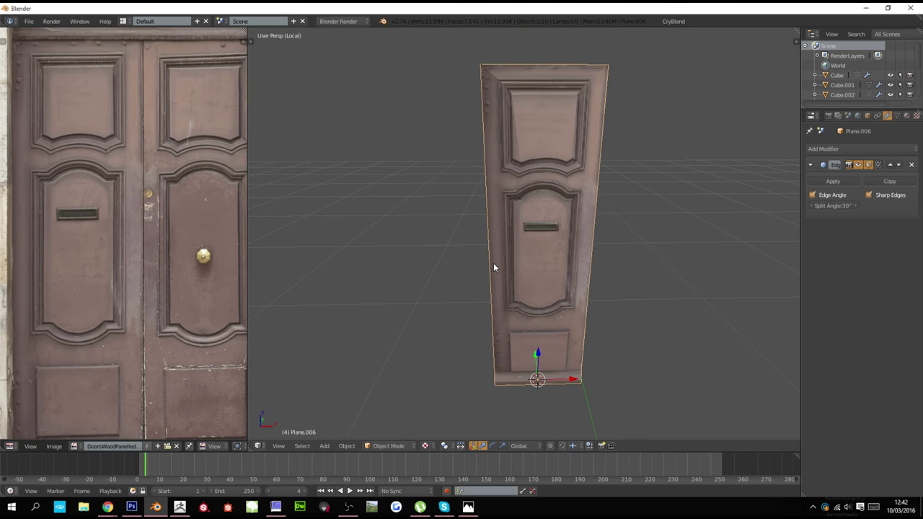
scroll(493, 262, up, 3)
key(Tab)
key(a)
key(Tab)
scroll(491, 267, down, 3)
scroll(491, 267, up, 3)
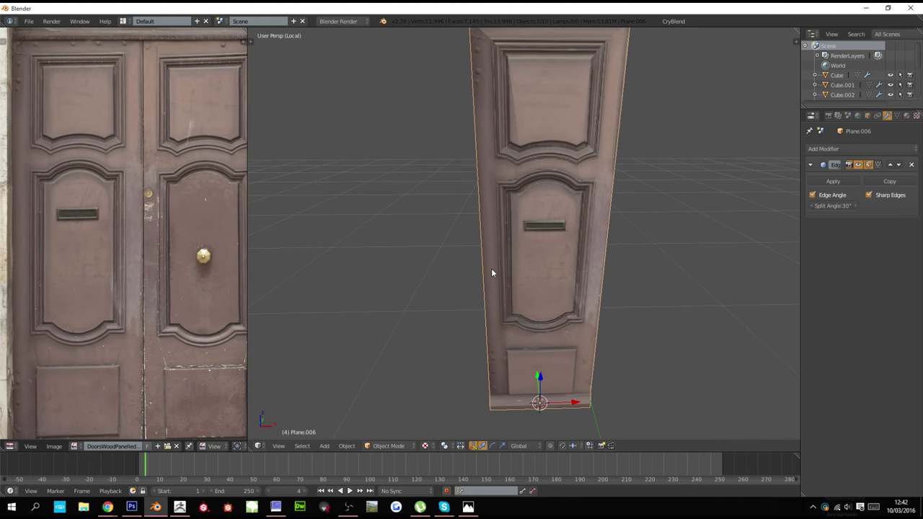
Duplicate the door along the X axis beside the original and mirror the copy with an X scale of -1
key(shift+d)
key(x)
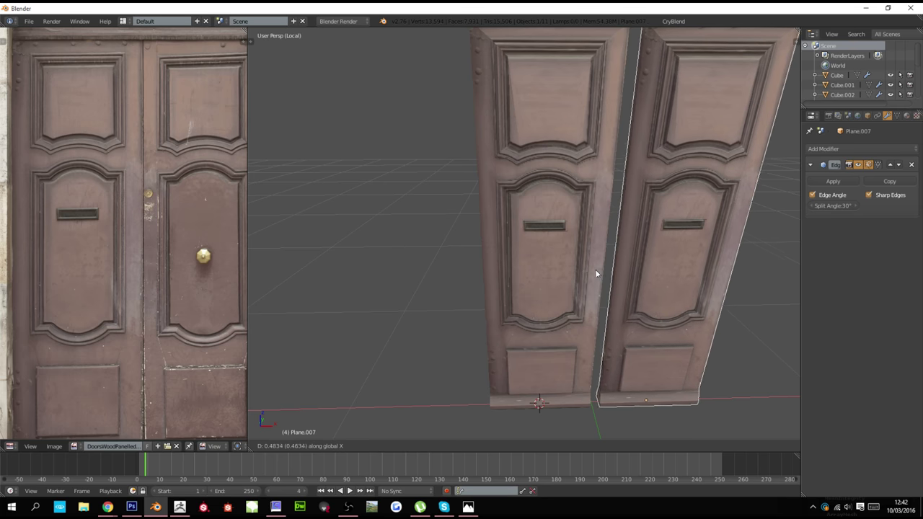
click(592, 274)
text(-1)
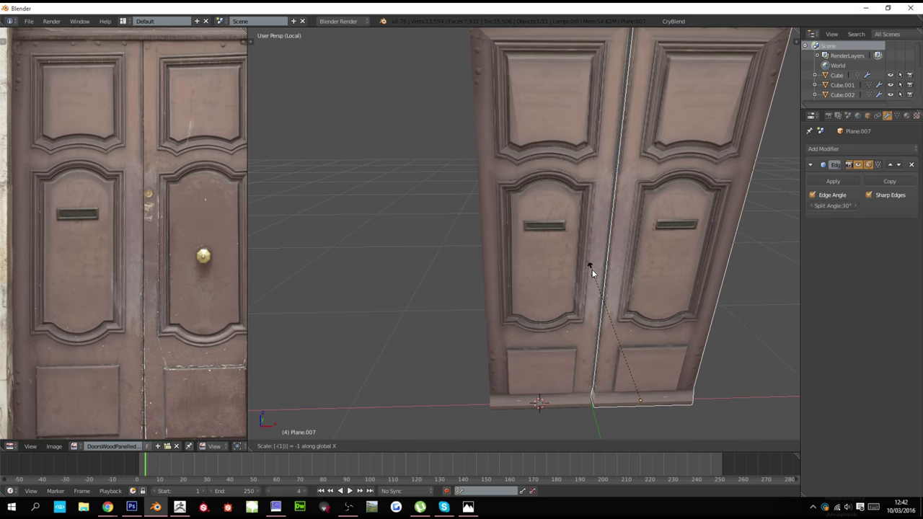
key(Return)
Move the mirrored door leaf along the X axis until it meets the original leaf, and exit local view
middle_drag(592, 269, 577, 268)
scroll(575, 267, up, 3)
key(g)
key(x)
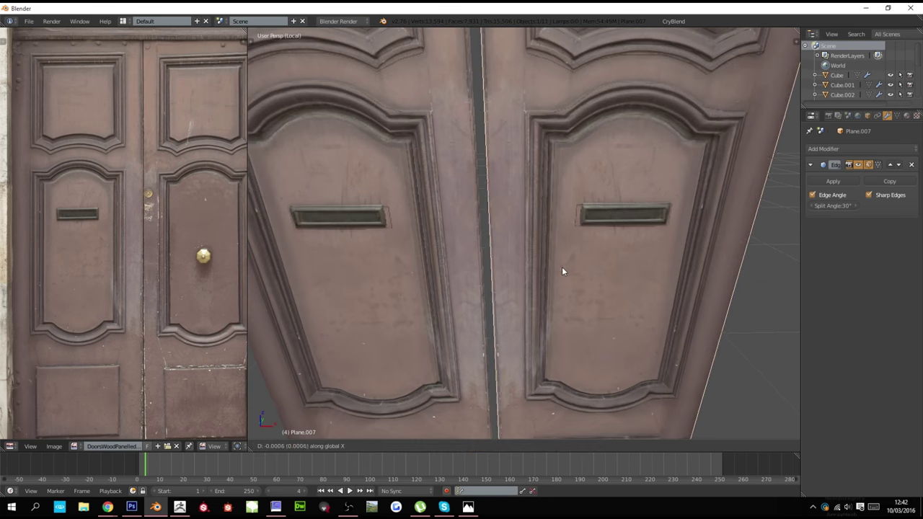
click(509, 262)
middle_drag(509, 262, 552, 280)
key(g)
key(x)
click(549, 284)
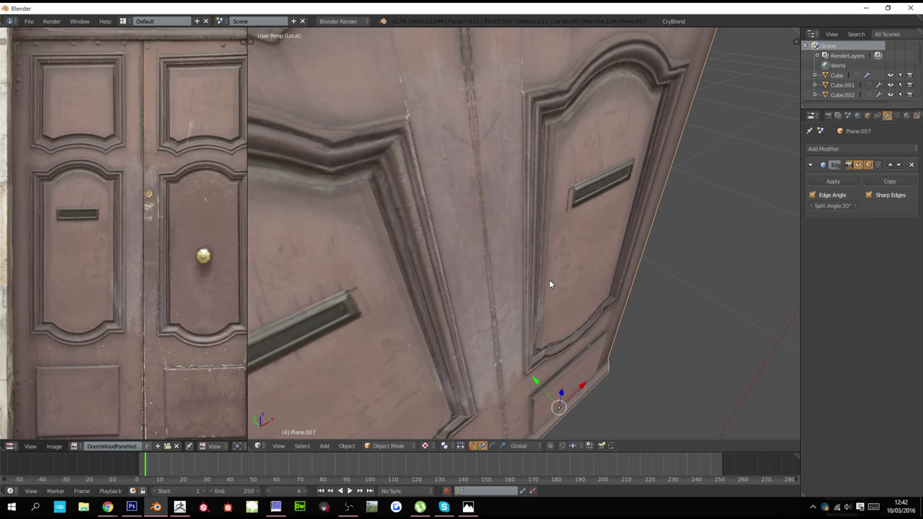
scroll(551, 285, down, 4)
key(KP_Divide)
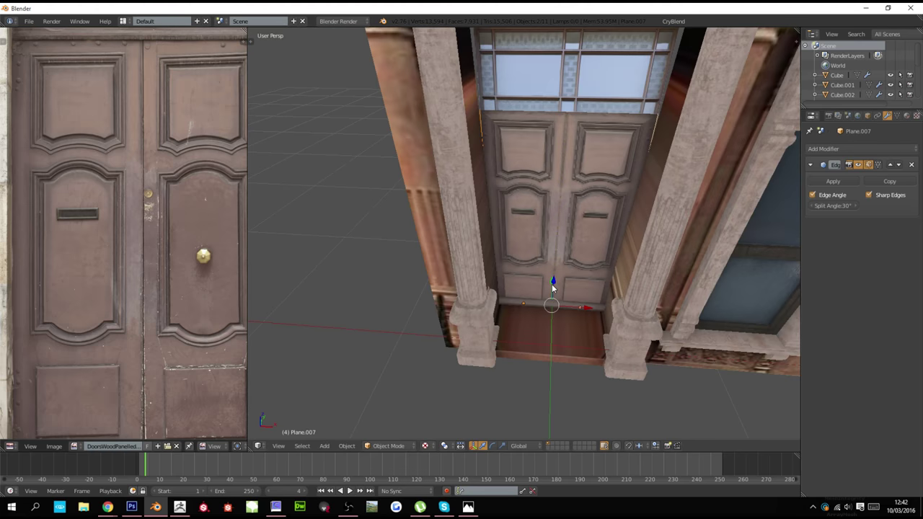
Project the ground-floor wall's UVs from the front view to the image bounds and assign BrickLargeBrown0060_1_XL.jpg to it
scroll(548, 246, up, 2)
scroll(549, 252, down, 6)
mouse_move(552, 264)
middle_down()
mouse_move(520, 267)
mouse_move(543, 277)
mouse_move(566, 256)
middle_up()
scroll(527, 269, up, 6)
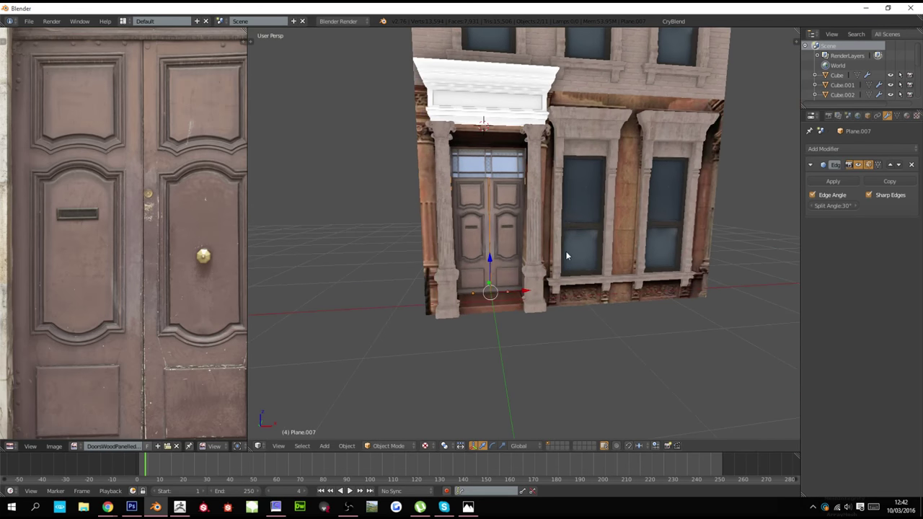
right_click(569, 298)
key(Tab)
key(1)
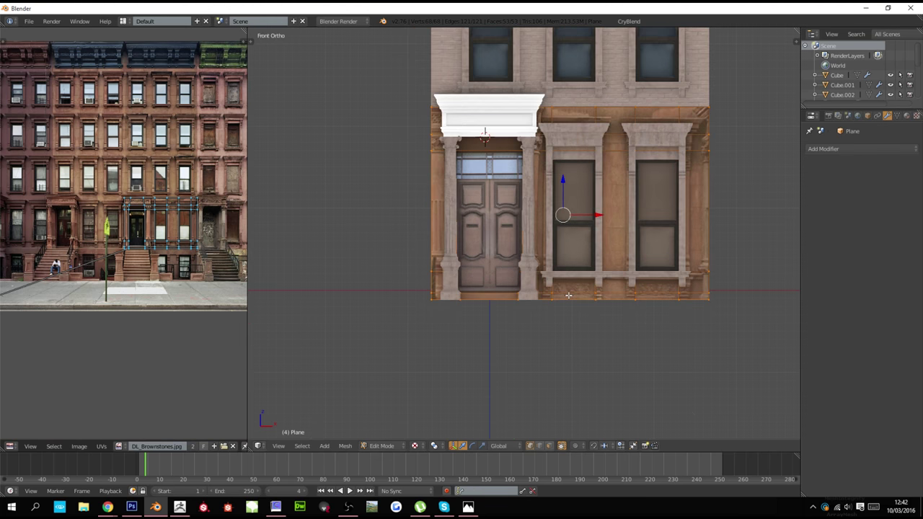
key(u)
click(568, 295)
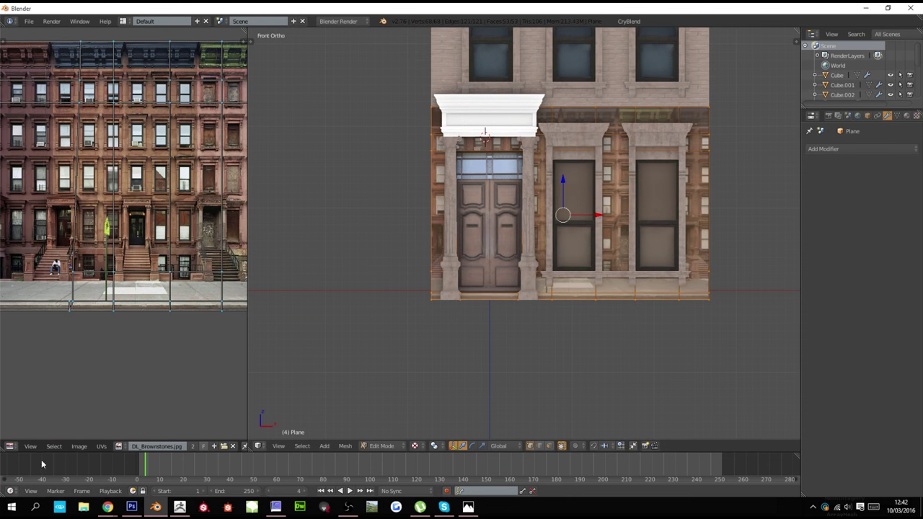
click(118, 446)
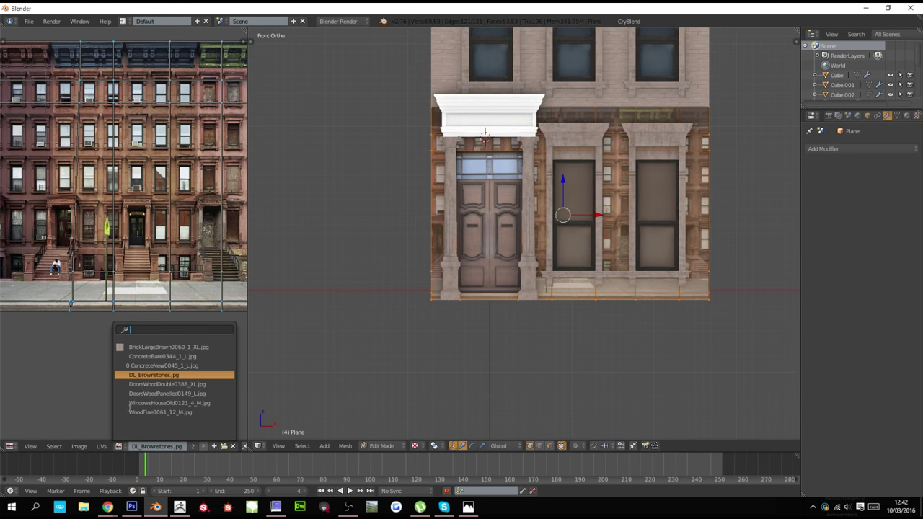
click(160, 346)
key(Tab)
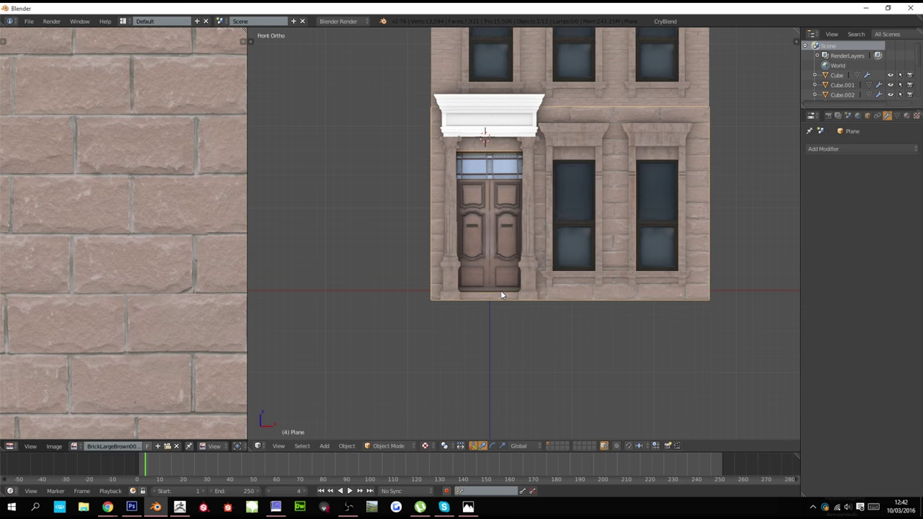
Scale the ground-floor wall's UVs by 3 so its bricks match the storeys above
key(Tab)
scroll(185, 288, down, 4)
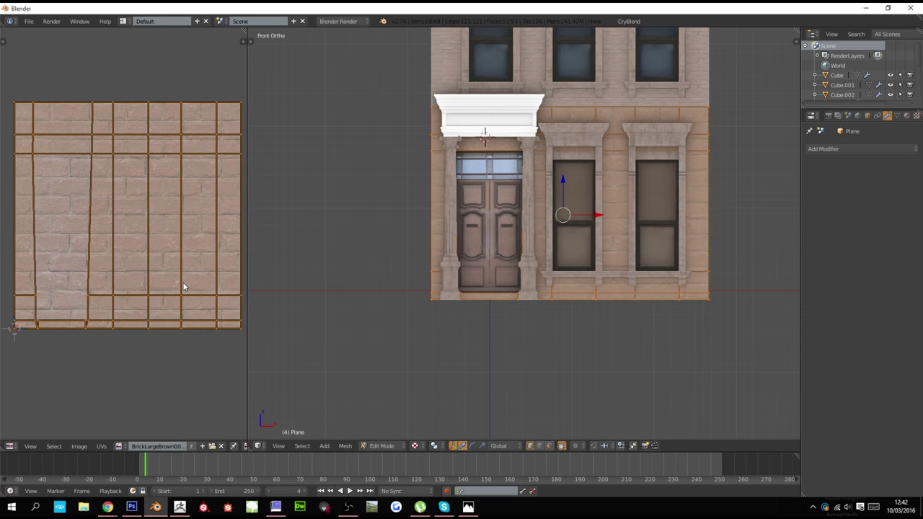
key(s)
key(3)
key(Return)
key(Tab)
shift+scroll(528, 288, up, 6)
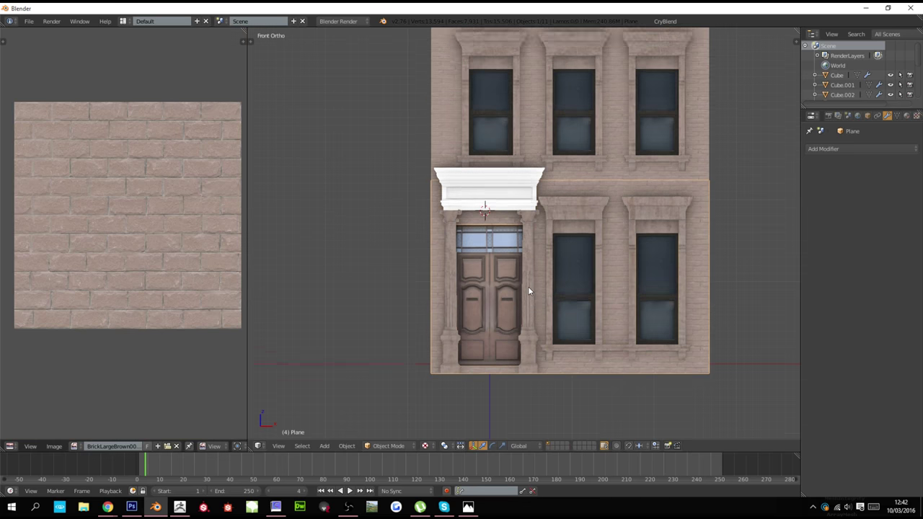
scroll(527, 292, up, 2)
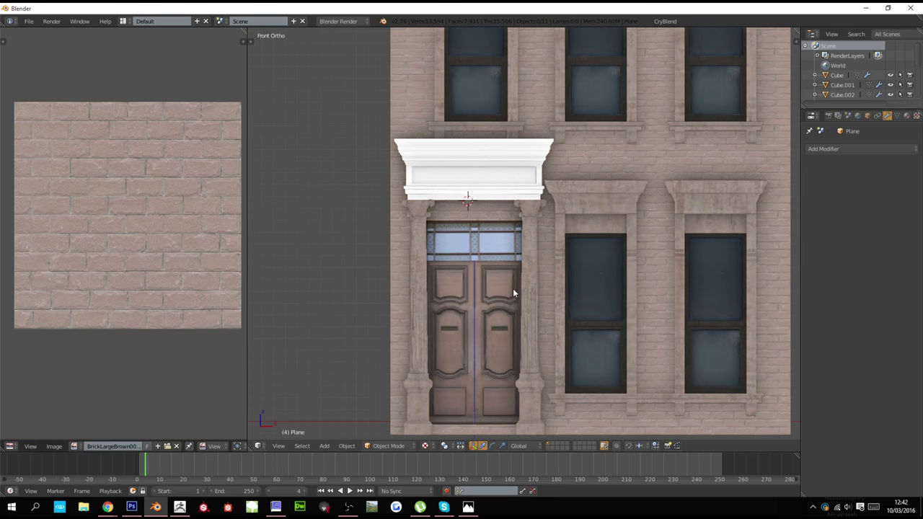
Apply the Mirror modifier to the white cornice above the door
right_click(494, 198)
key(Tab)
key(Tab)
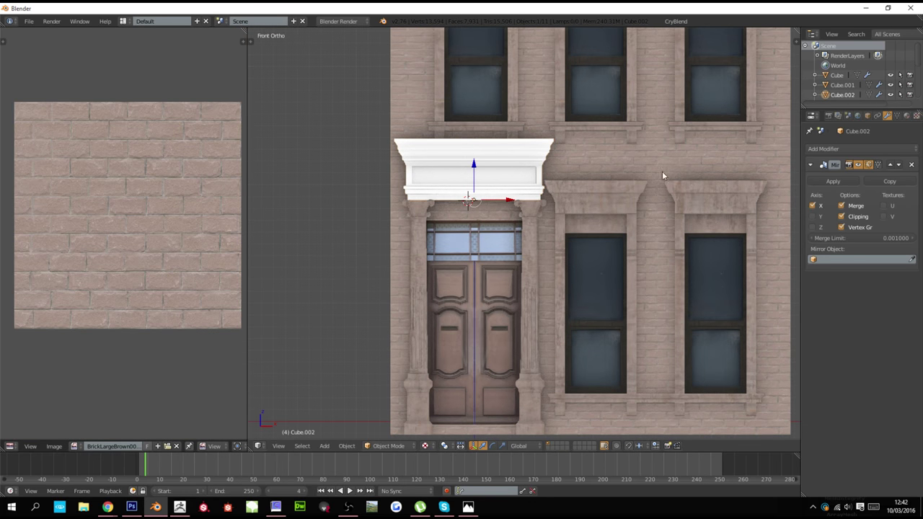
click(833, 181)
scroll(403, 166, up, 3)
Remove duplicate vertices from the cornice mesh and dissolve the vertices of its central vertical edge loop
key(Tab)
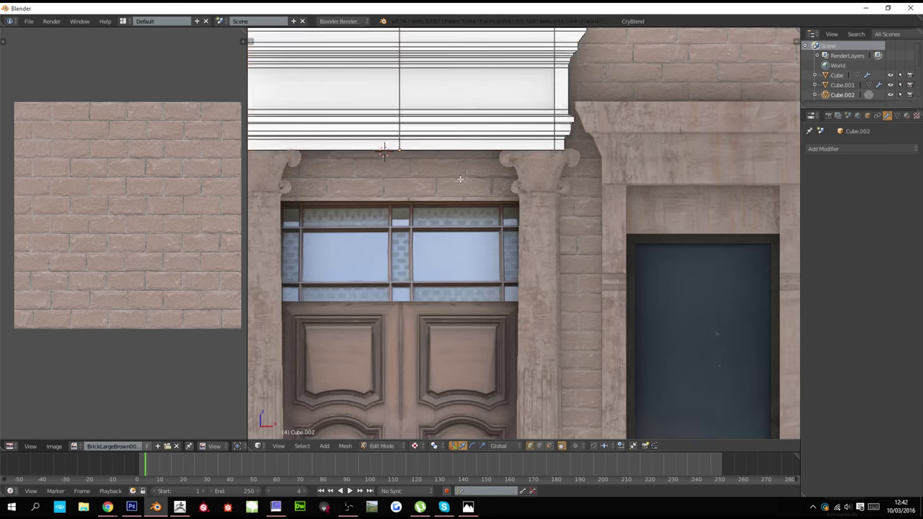
key(w)
click(432, 181)
alt+right_click(405, 95)
key(x)
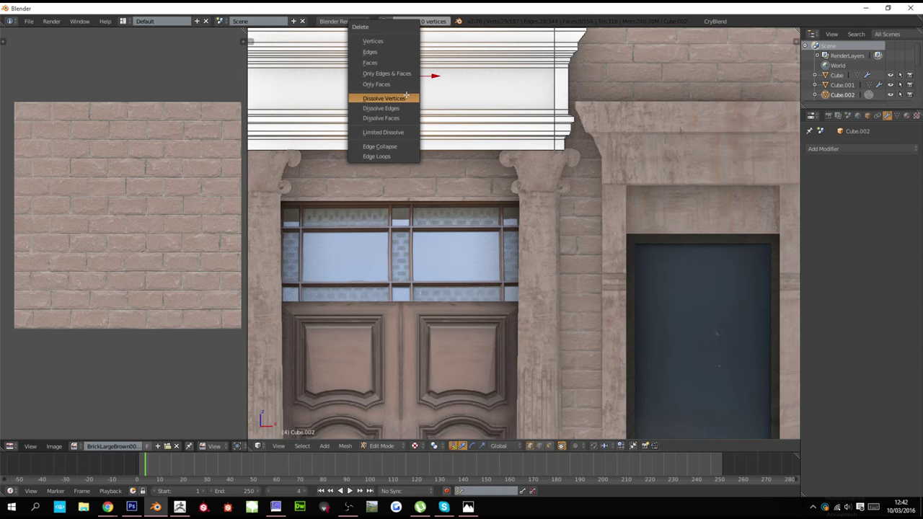
click(404, 98)
Isolate the cornice in local view and mark its vertical corner edges and the outlines of its top and underside as seams
key(KP_Divide)
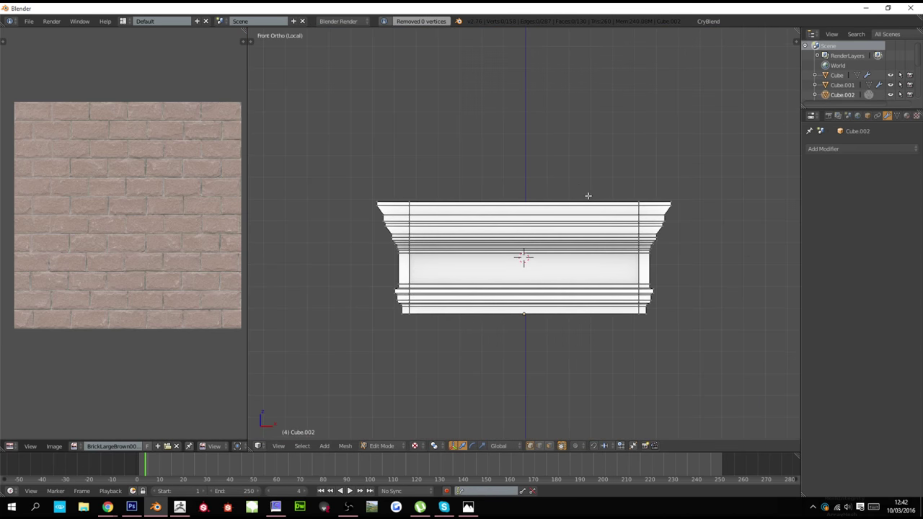
middle_drag(588, 196, 437, 356)
alt+right_click(319, 202)
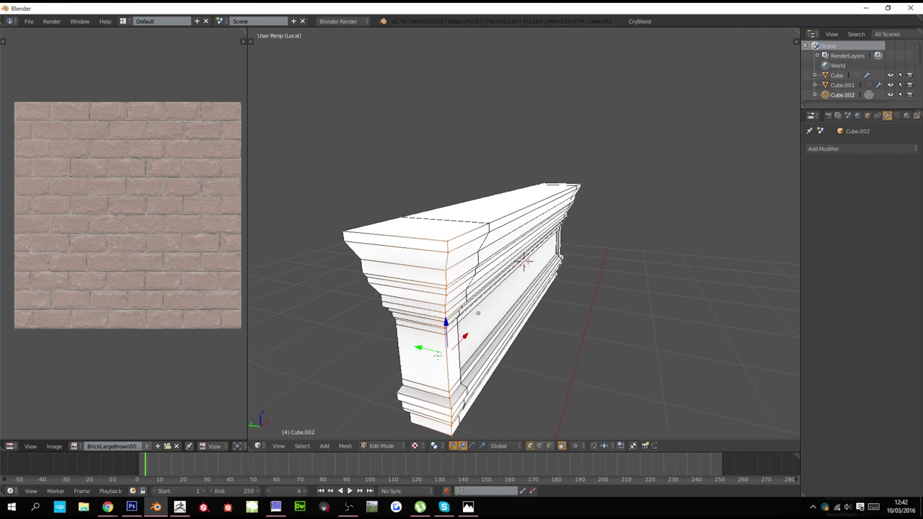
click(539, 447)
key(alt+z)
alt+shift+right_click(457, 237)
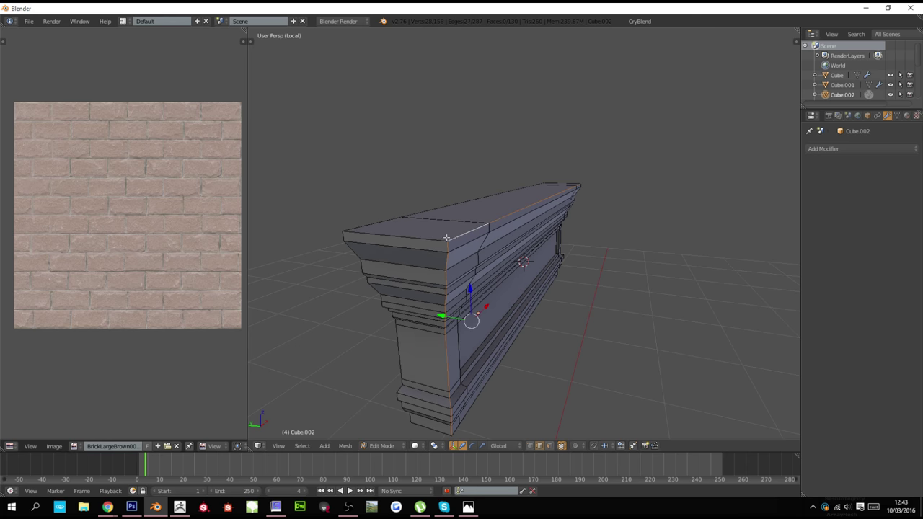
alt+shift+right_click(380, 226)
alt+shift+right_click(377, 224)
middle_drag(388, 249, 463, 283)
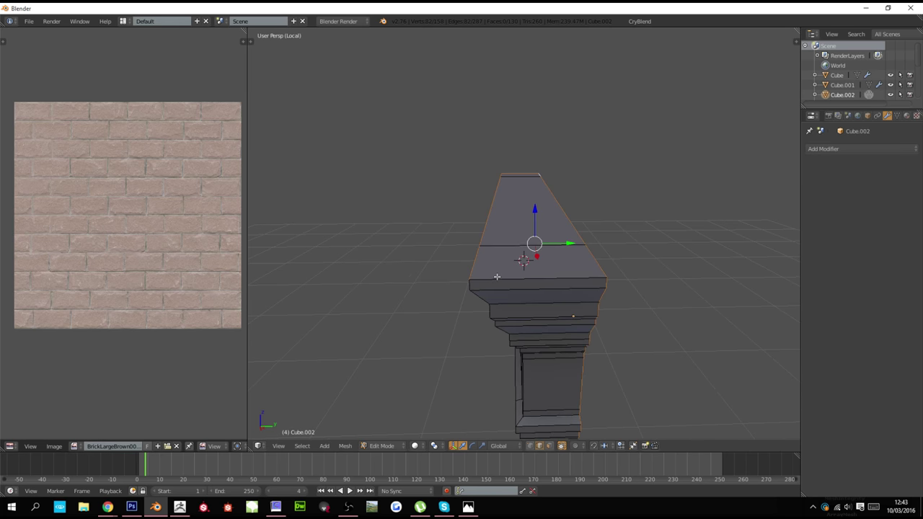
middle_drag(522, 305, 530, 266)
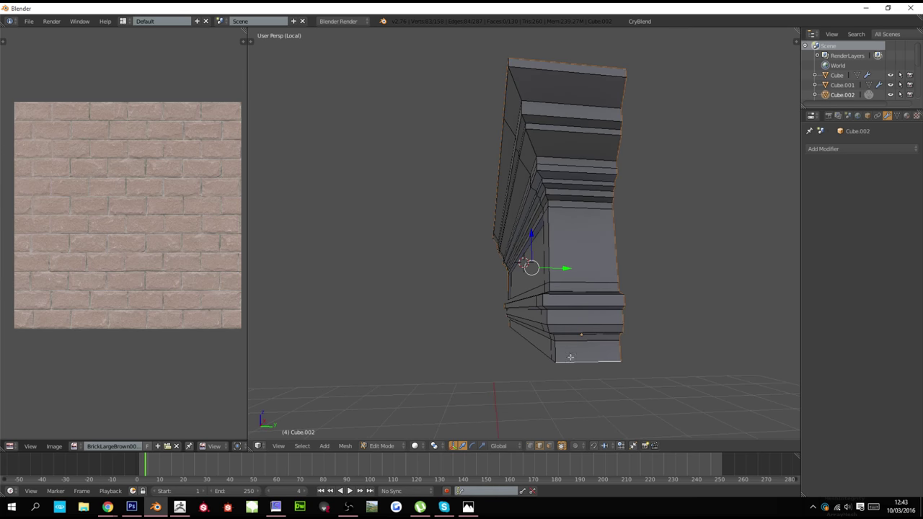
middle_drag(533, 352, 341, 217)
middle_drag(418, 148, 381, 178)
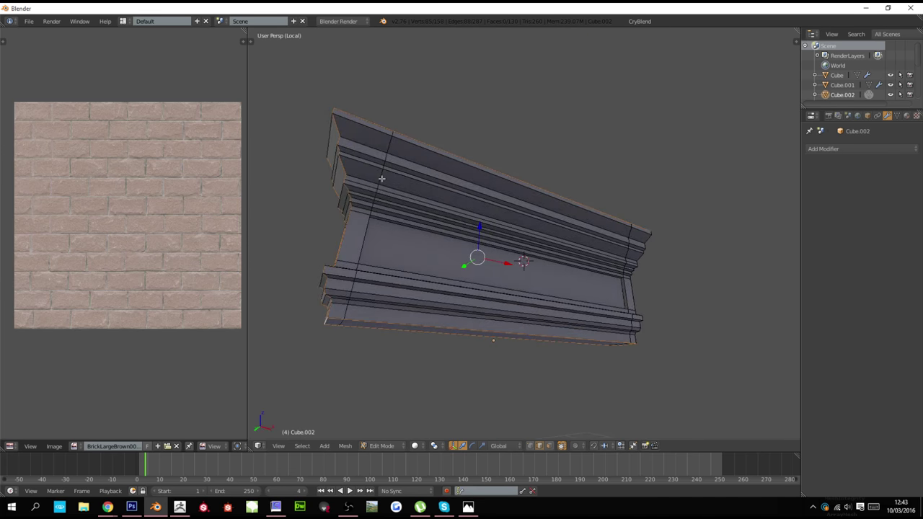
key(ctrl+e)
click(381, 178)
key(a)
Mark the border edges of the cornice's recessed front panel as seams and select the whole mesh
scroll(410, 242, up, 3)
middle_drag(393, 214, 410, 259)
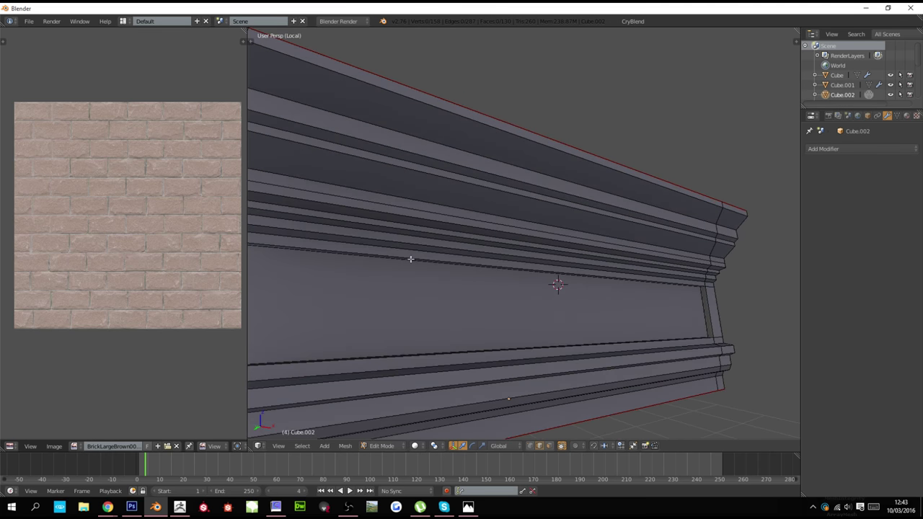
alt+right_click(429, 256)
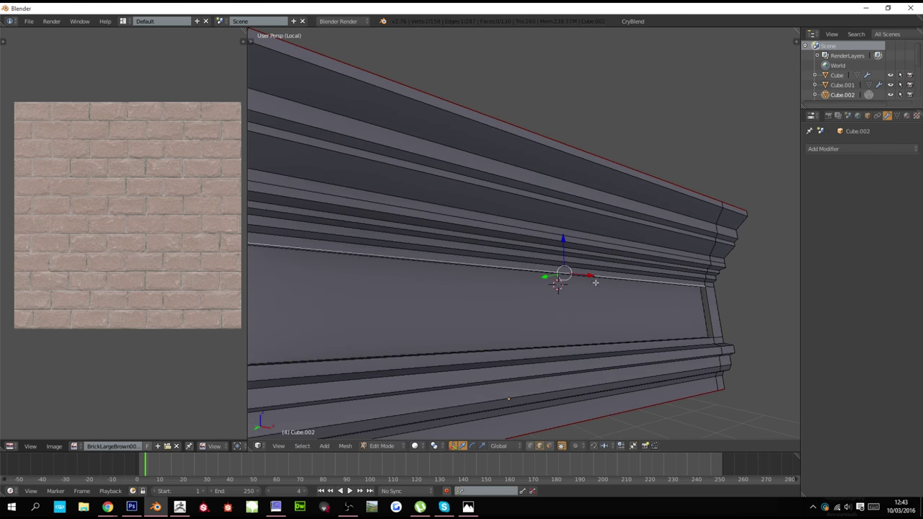
shift+right_click(711, 318)
shift+right_click(700, 338)
middle_drag(353, 356, 373, 349)
scroll(353, 341, down, 1)
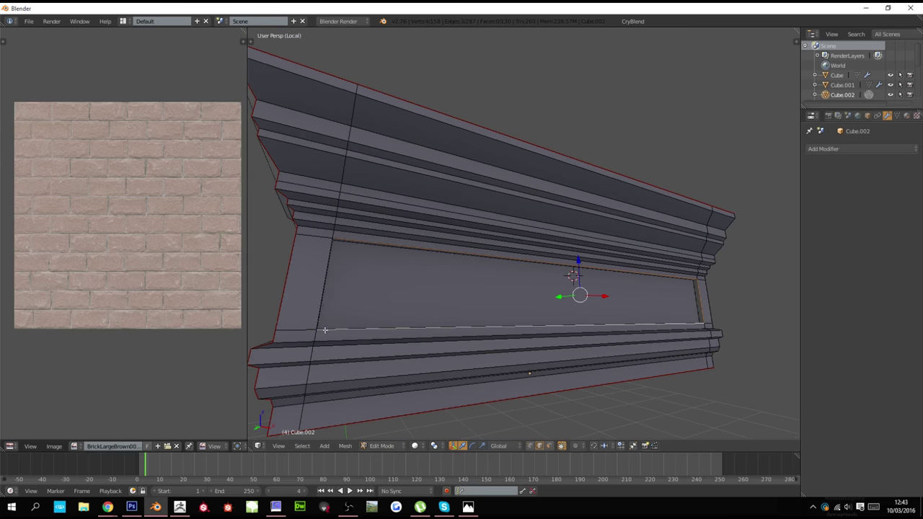
key(f)
key(w)
click(504, 198)
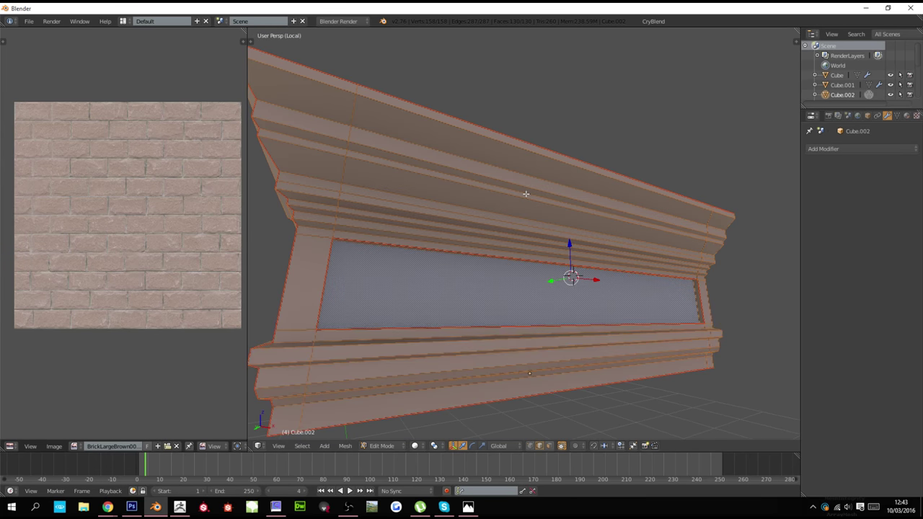
Unwrap the whole cornice mesh along its marked seams
key(u)
click(525, 194)
key(u)
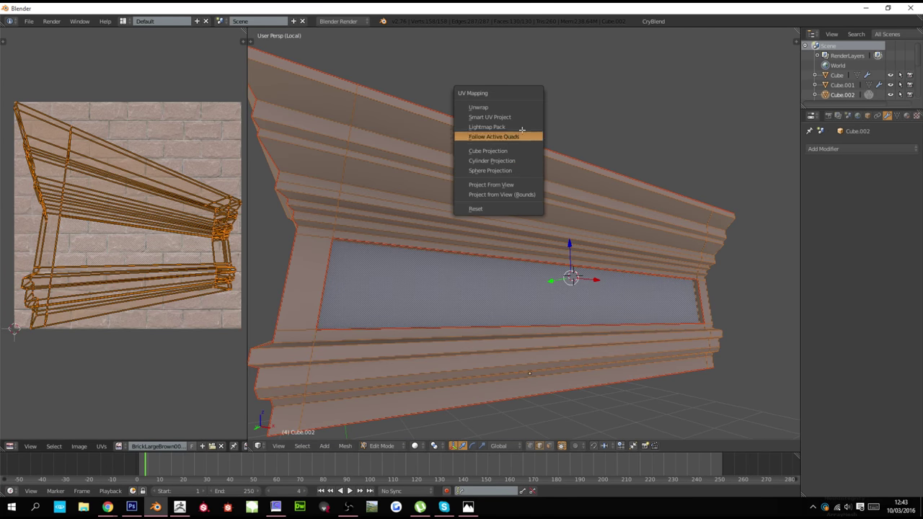
click(526, 108)
key(Tab)
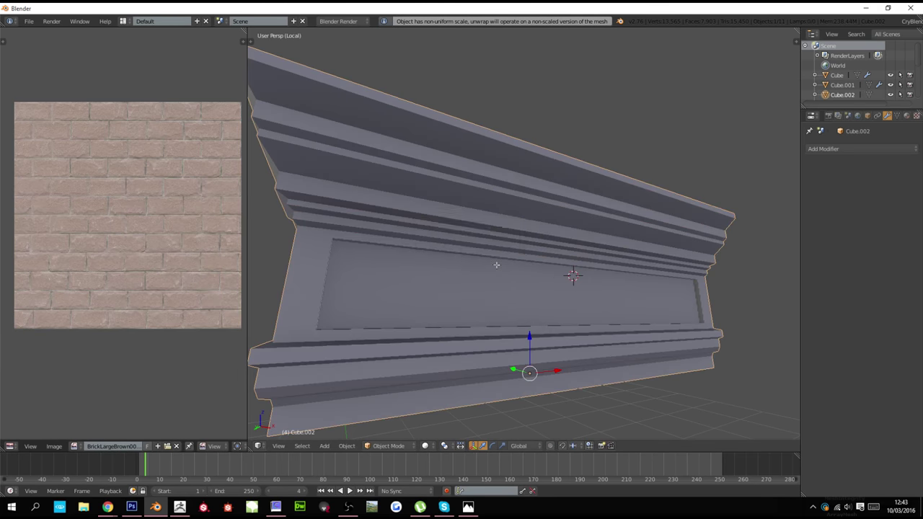
key(Tab)
key(u)
click(393, 264)
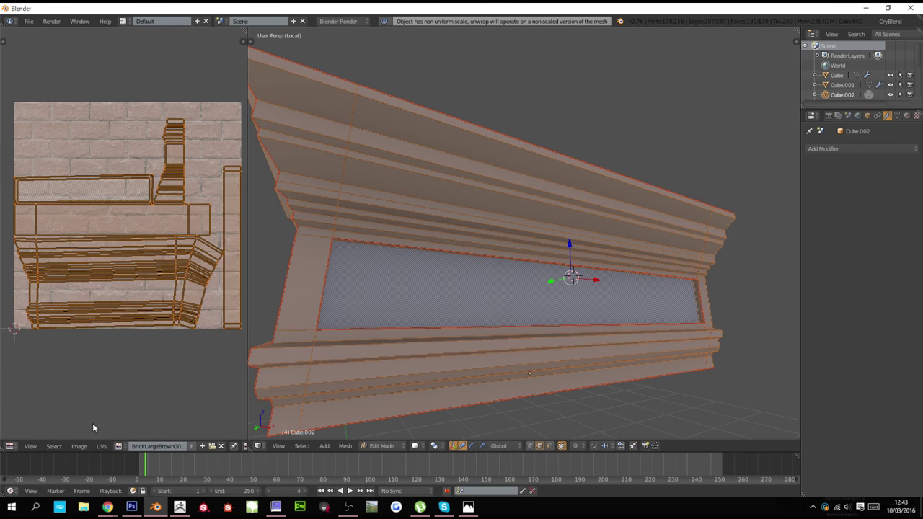
Assign the ConcreteBare0344_1_L.jpg texture to the cornice and return from local view to the full building
click(119, 446)
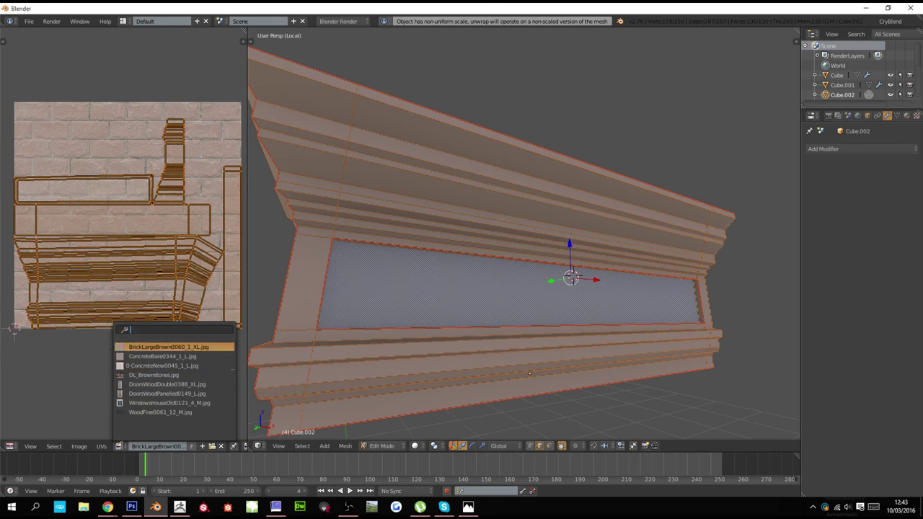
click(159, 363)
key(Tab)
key(KP_Divide)
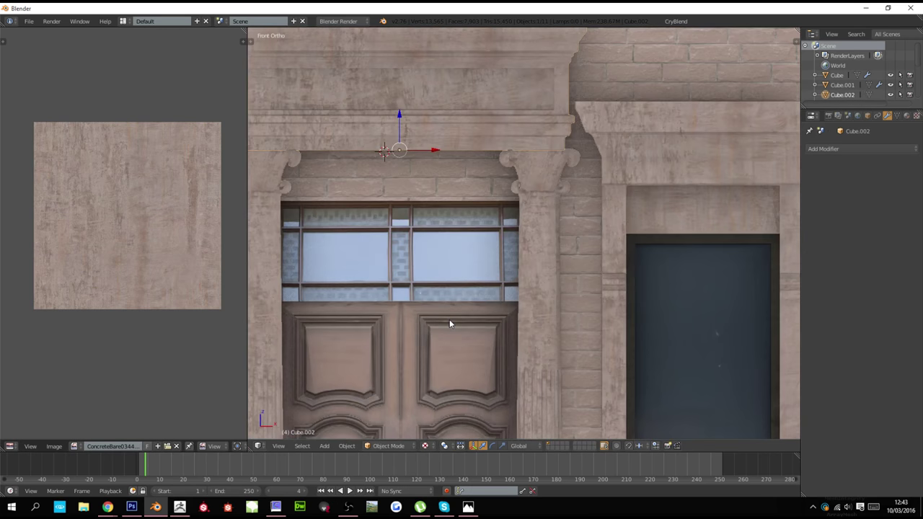
Maximize the 3D view and examine the textured facade from the upper storeys down to the entrance door
scroll(450, 320, down, 2)
ctrl+scroll(452, 320, up, 3)
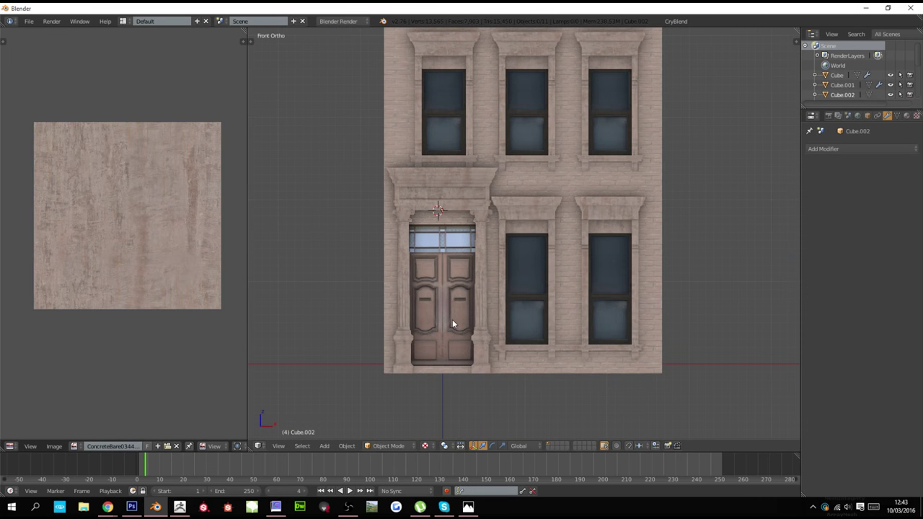
key(shift+space)
key(a)
scroll(489, 317, down, 4)
shift+scroll(490, 317, up, 5)
mouse_move(490, 317)
middle_down()
mouse_move(492, 309)
mouse_move(463, 319)
mouse_move(502, 324)
mouse_move(473, 323)
middle_up()
shift+scroll(464, 317, up, 5)
scroll(465, 317, down, 3)
right_click(477, 314)
scroll(462, 314, up, 5)
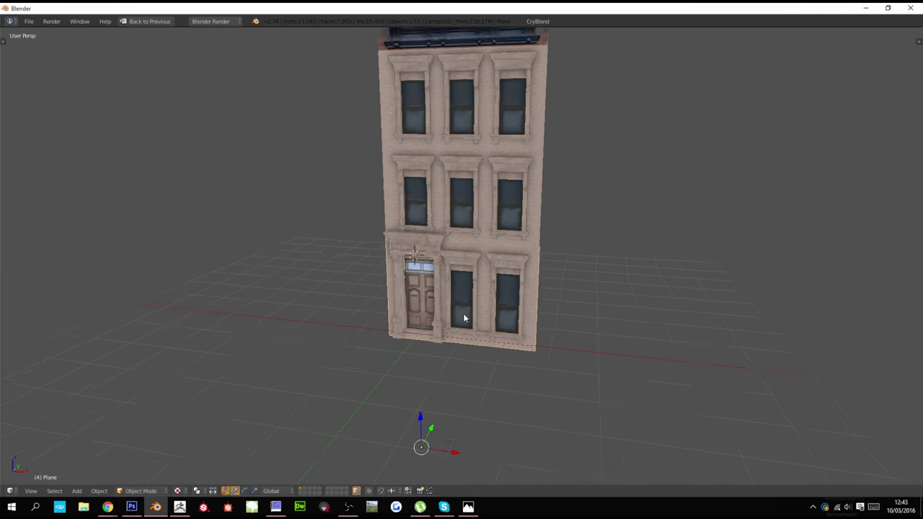
ctrl+scroll(460, 315, down, 5)
scroll(460, 315, down, 1)
shift+scroll(459, 314, down, 5)
scroll(459, 317, up, 5)
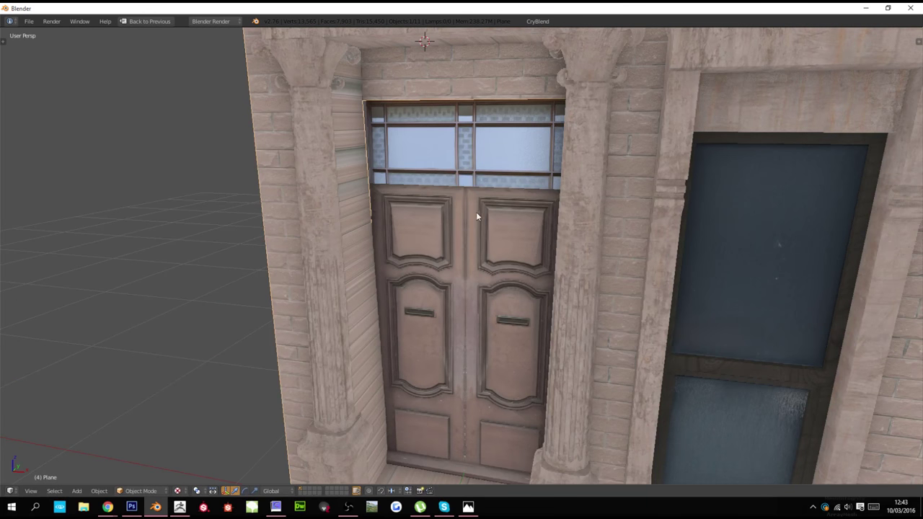
Isolate the transom window above the door, add a horizontal loop cut and bevel it out close to the upper and lower edges
right_click(472, 185)
key(KP_Divide)
key(Tab)
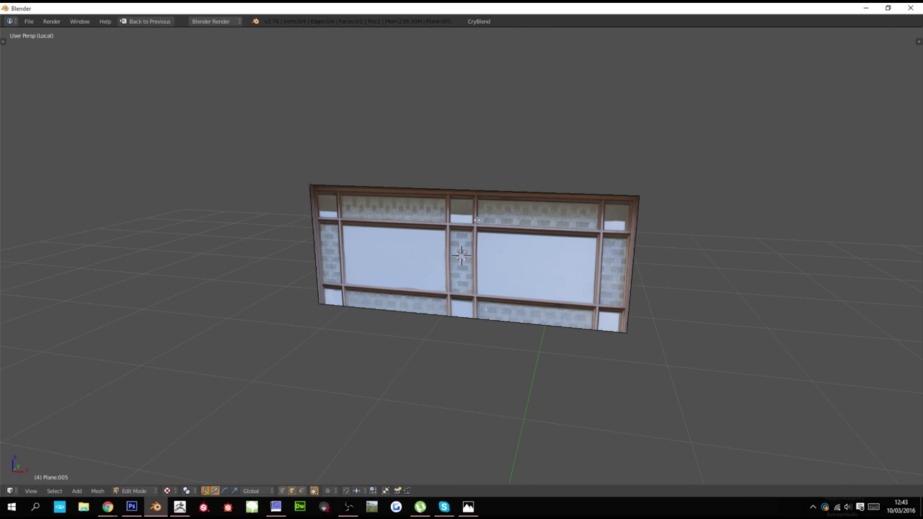
scroll(476, 250, up, 2)
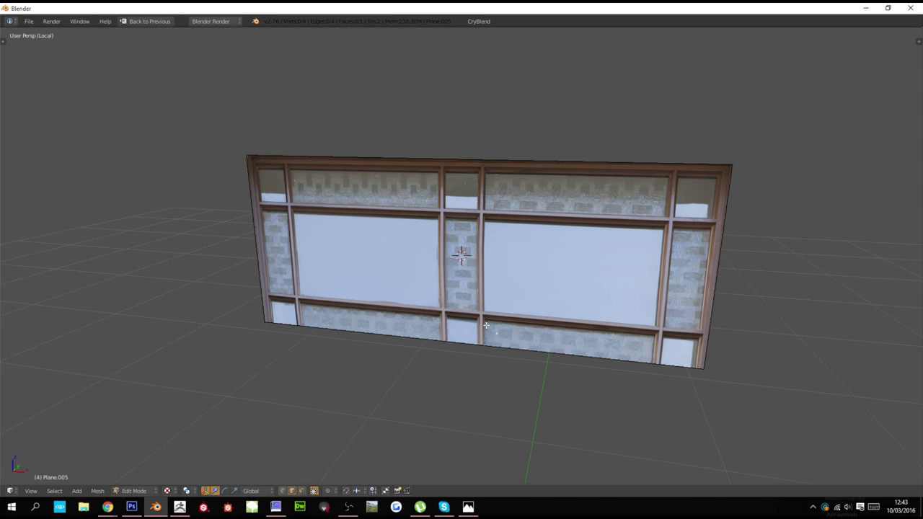
key(ctrl+r)
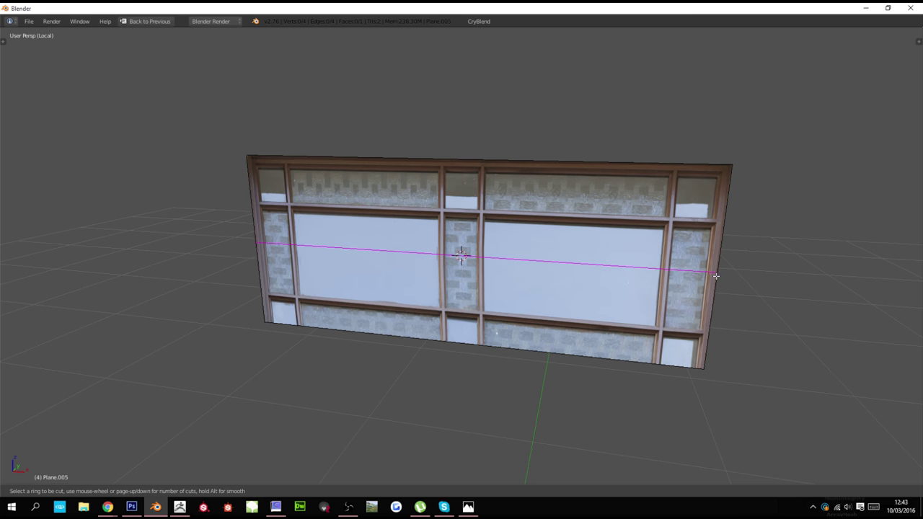
click(714, 277)
click(715, 277)
key(ctrl+b)
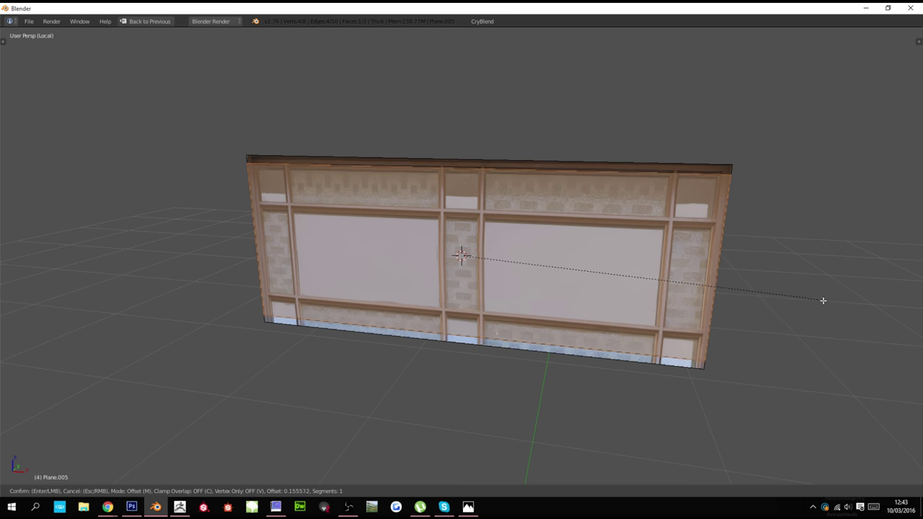
click(822, 298)
Add a vertical loop cut through the transom window's middle and bevel it out close to the two side edges
key(ctrl+r)
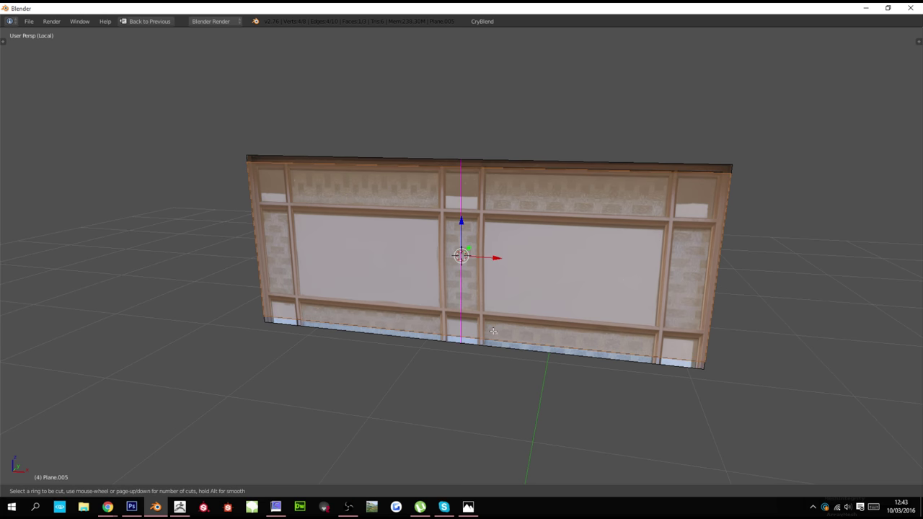
click(503, 318)
right_click(503, 317)
key(ctrl+b)
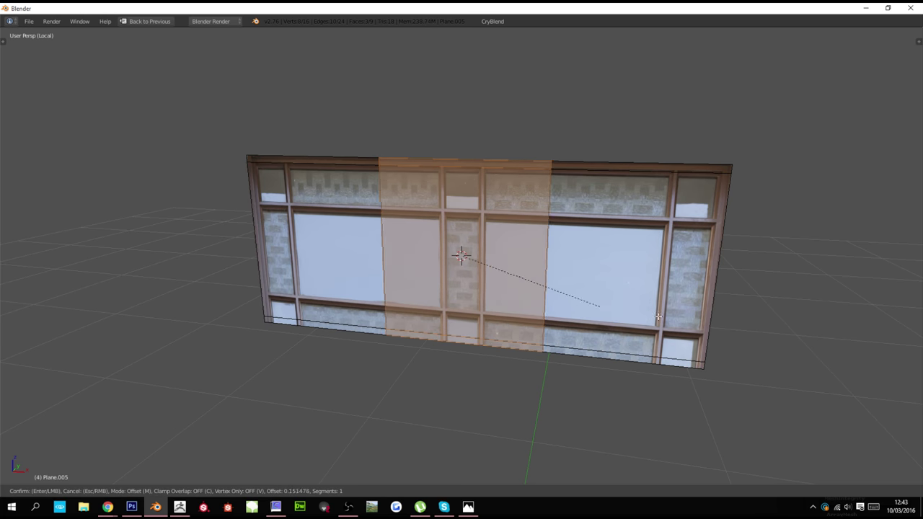
click(743, 331)
Add another vertical loop cut in the middle section and bevel it out to the vertical bars nearest the window's sides
key(ctrl+r)
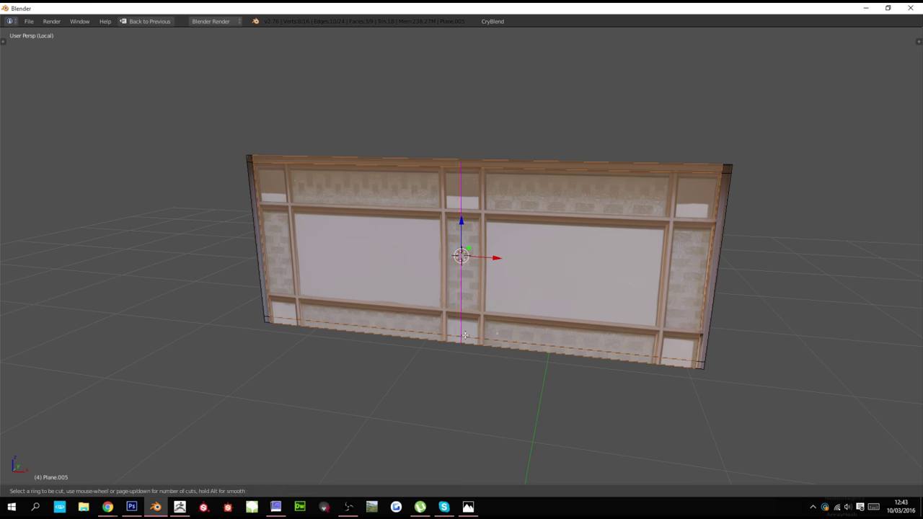
click(503, 281)
right_click(503, 280)
key(ctrl+b)
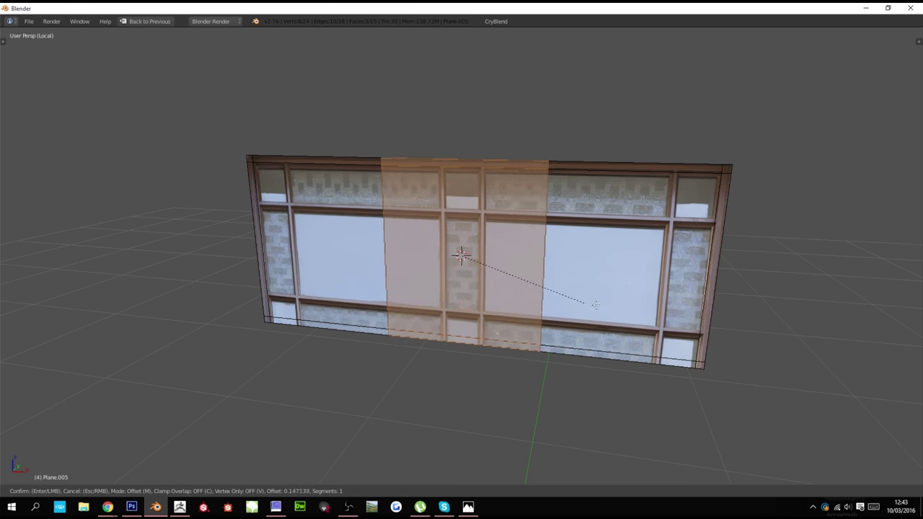
click(693, 335)
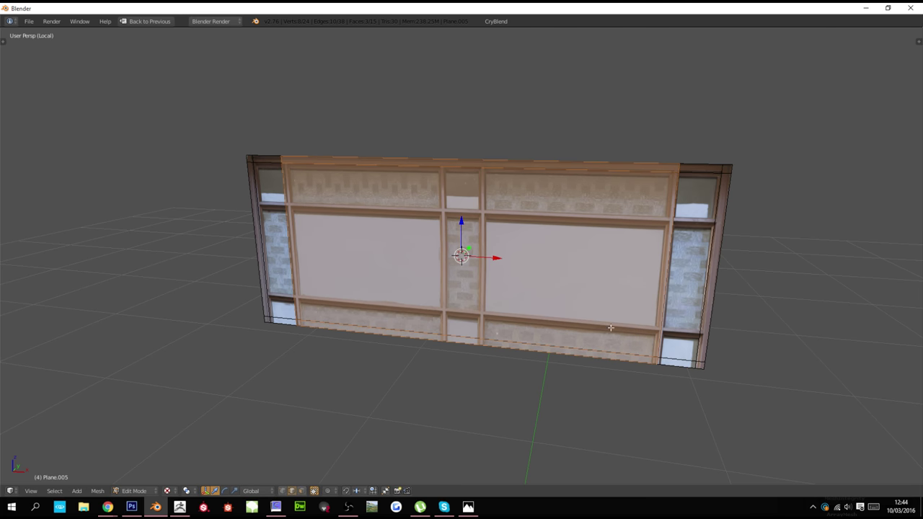
Add a third central vertical loop cut and bevel it until its edges follow the two middle vertical bars
alt+right_click(478, 334)
key(ctrl+b)
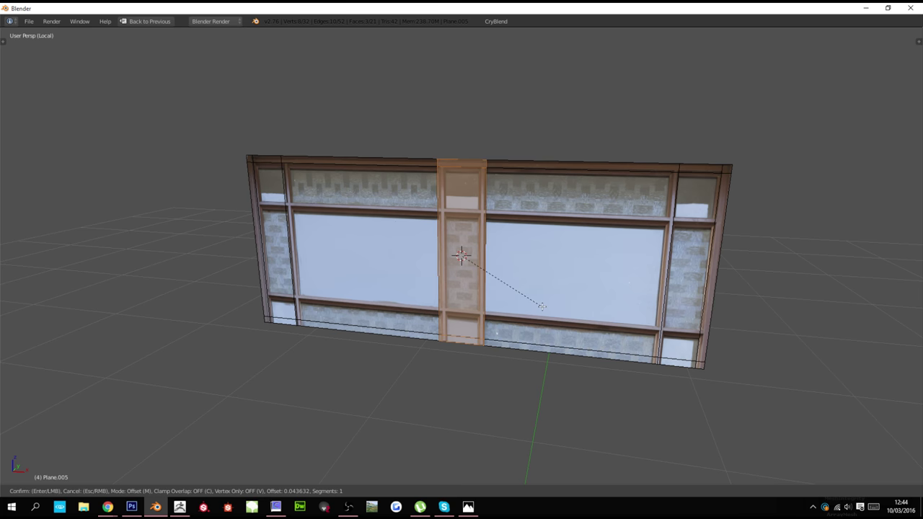
click(526, 296)
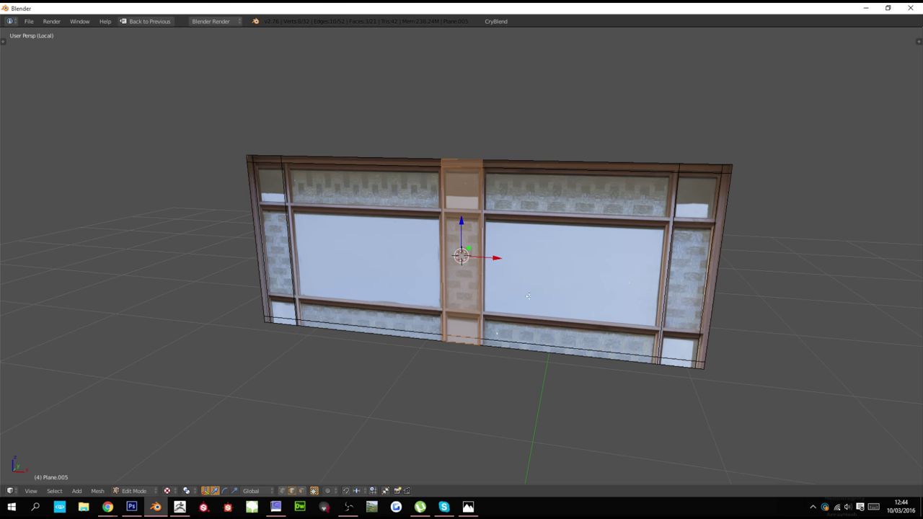
Add a horizontal loop cut across the window and bevel it out towards the upper and lower horizontal bars
key(ctrl+r)
click(482, 227)
right_click(483, 226)
key(ctrl+b)
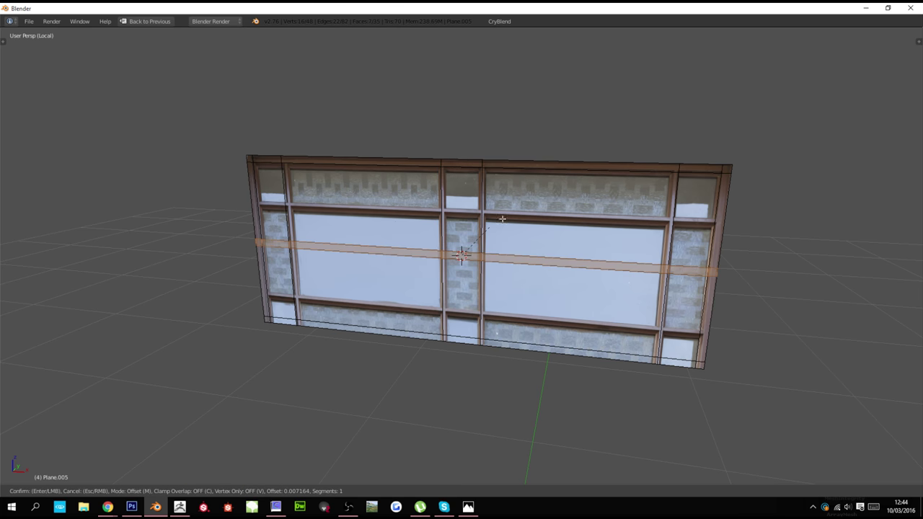
click(538, 206)
key(g)
key(z)
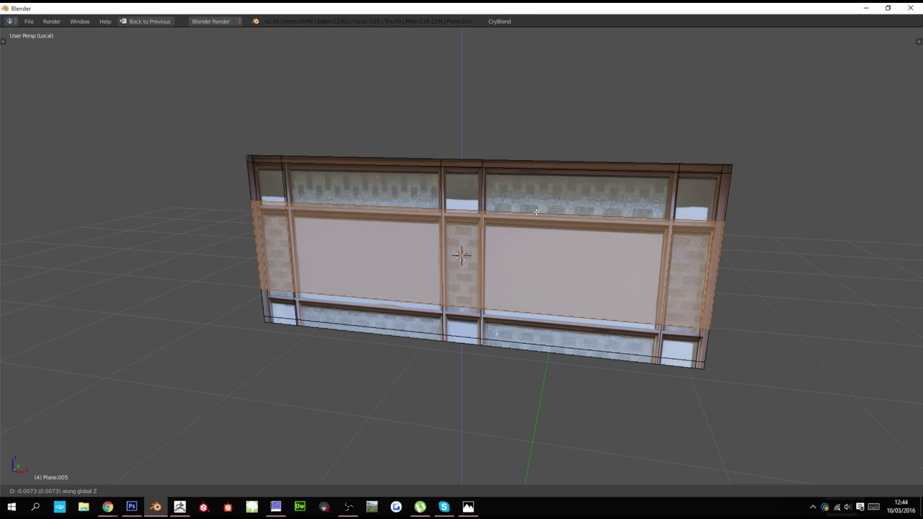
right_click(539, 207)
key(g)
key(g)
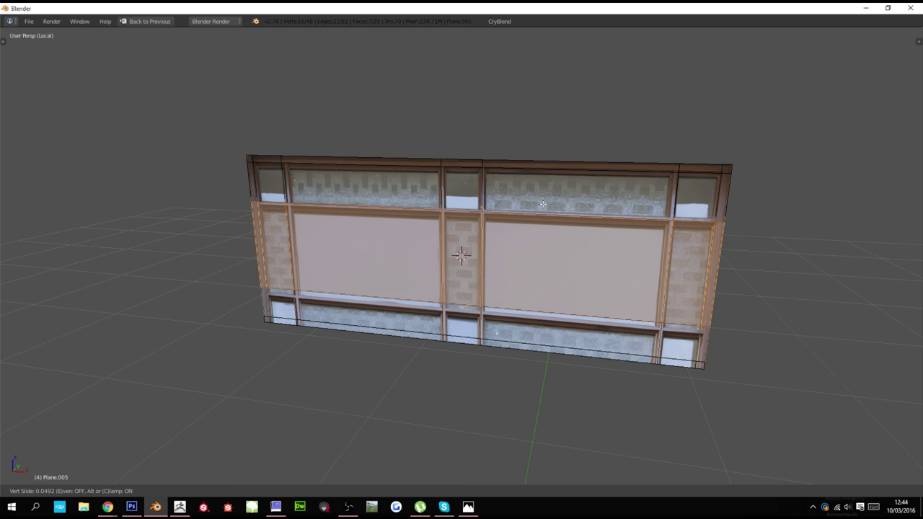
right_click(542, 206)
Slide the lower horizontal edge loop onto the textured lower bar and check the edge layout in wireframe
alt+right_click(499, 307)
key(g)
key(g)
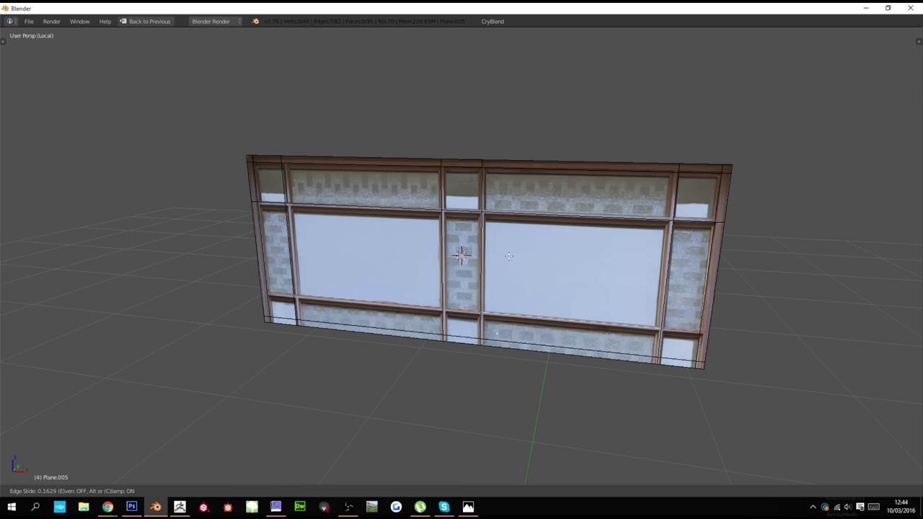
click(508, 257)
key(z)
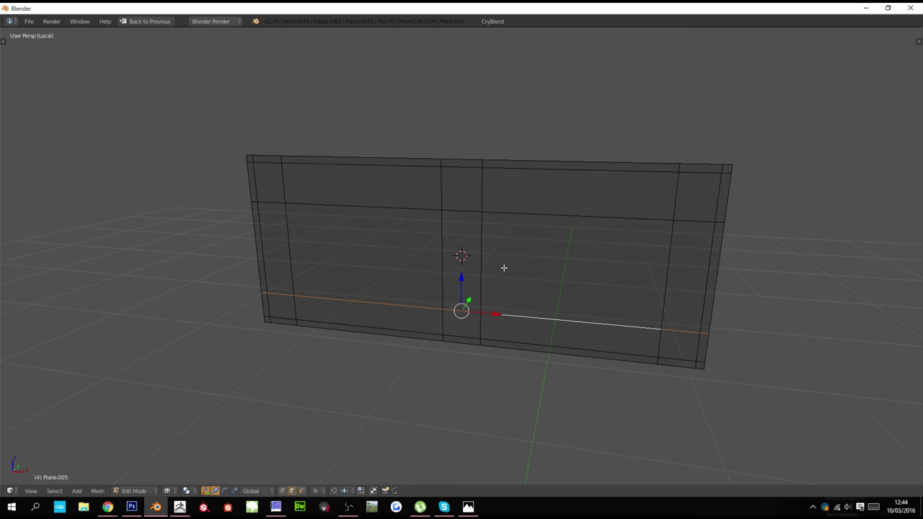
key(z)
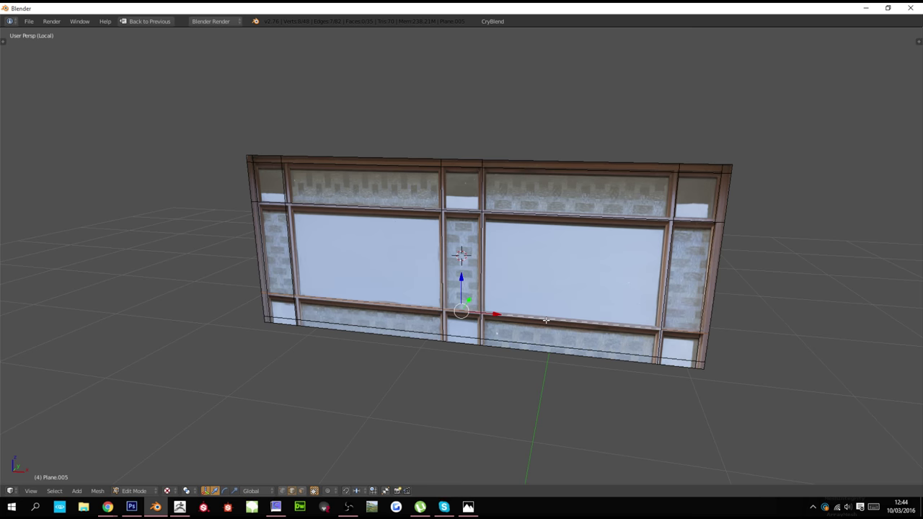
Select all the horizontal and vertical edge loops that follow the window's bars and outer frame in wireframe
key(z)
alt+shift+right_click(474, 272)
alt+shift+right_click(447, 233)
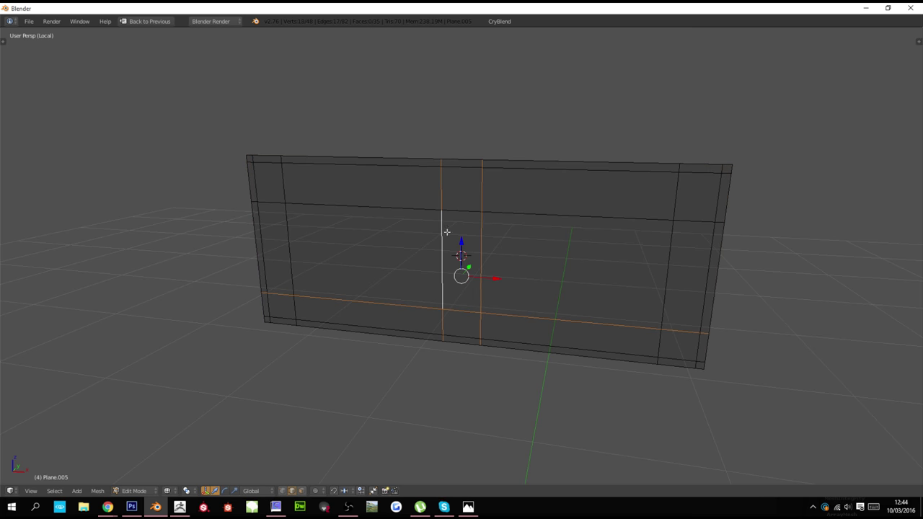
alt+shift+right_click(398, 208)
alt+shift+click(359, 206)
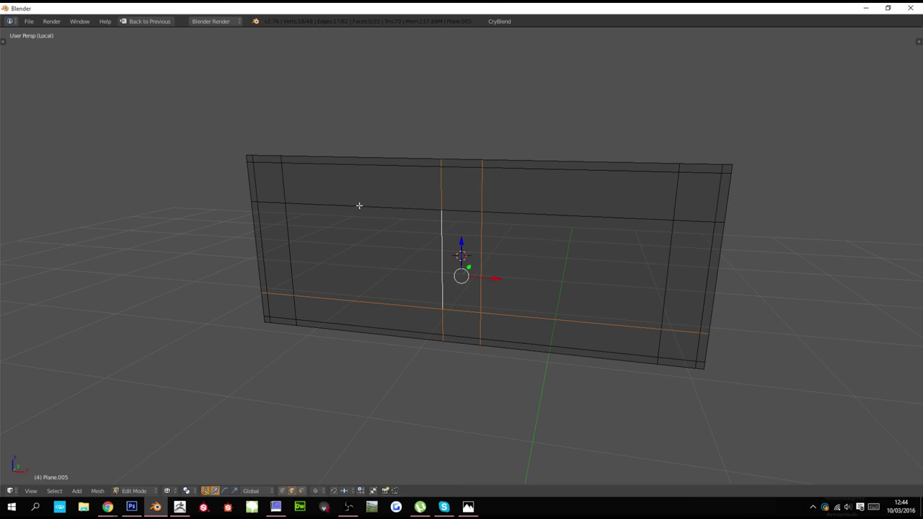
alt+shift+click(288, 235)
alt+shift+click(296, 207)
alt+shift+click(322, 166)
alt+shift+click(255, 181)
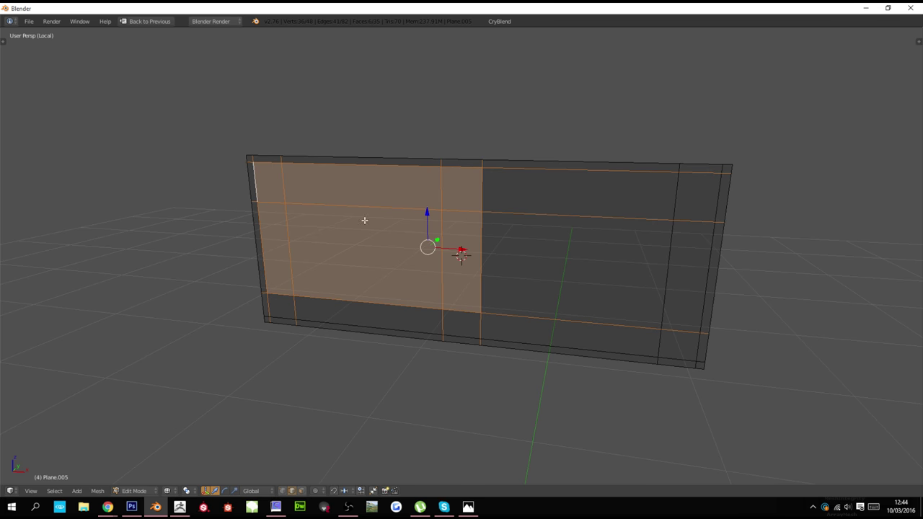
alt+shift+click(348, 321)
alt+shift+click(660, 304)
alt+shift+click(699, 298)
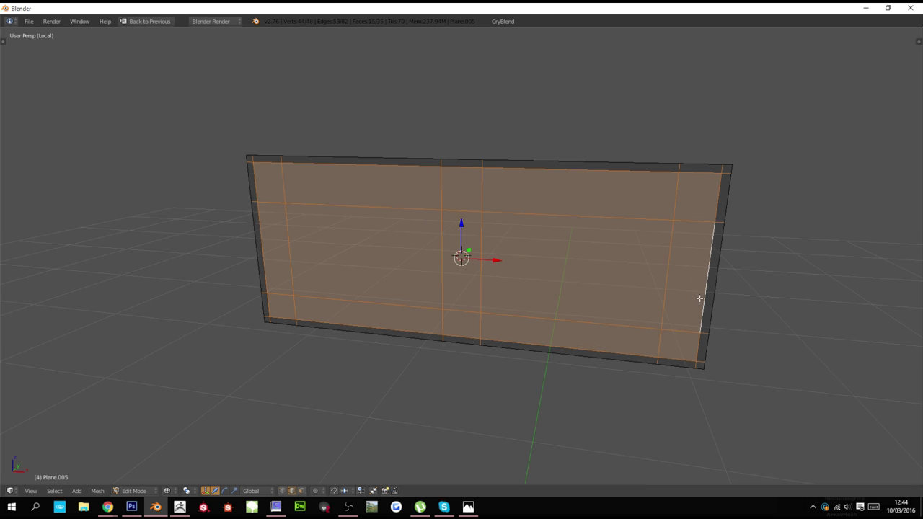
Try bevelling all the selected edge loops into narrow bars with an offset of about 0.005, and undo the bevel
key(ctrl+b)
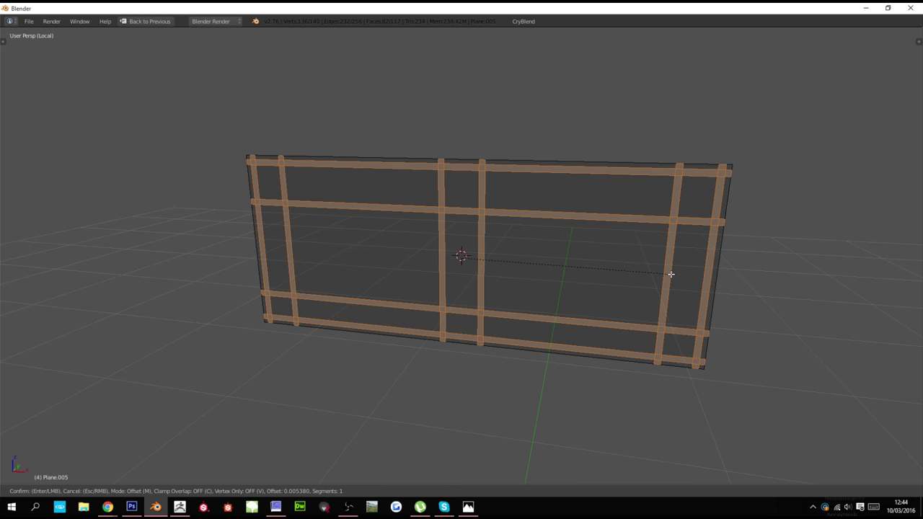
click(671, 274)
key(alt+z)
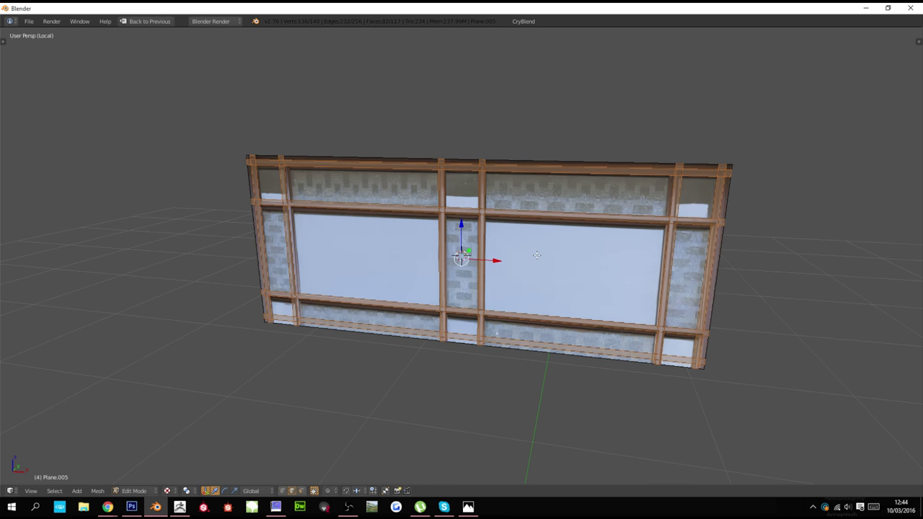
scroll(537, 255, up, 1)
key(z)
key(ctrl+z)
key(ctrl+z)
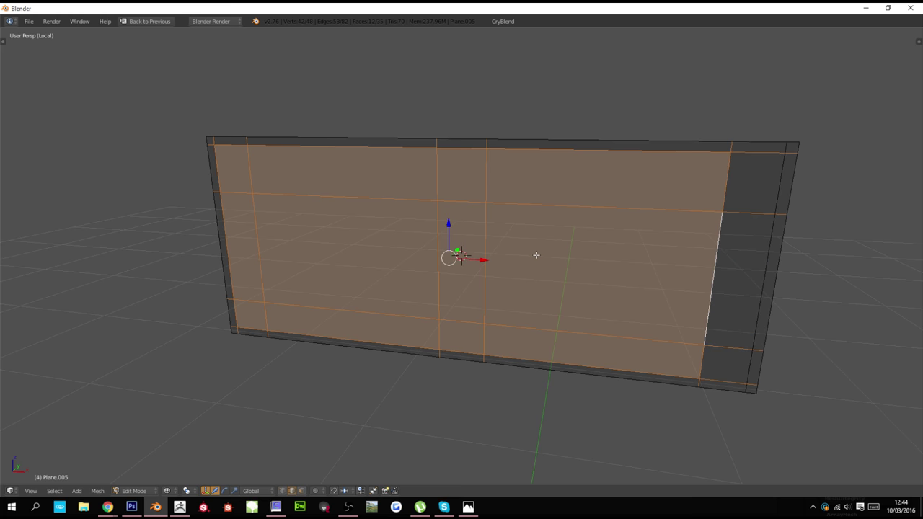
key(ctrl+shift+z)
Deselect the four outer frame loops and bevel the remaining edge loops to the width of the textured bars
alt+shift+right_click(589, 151)
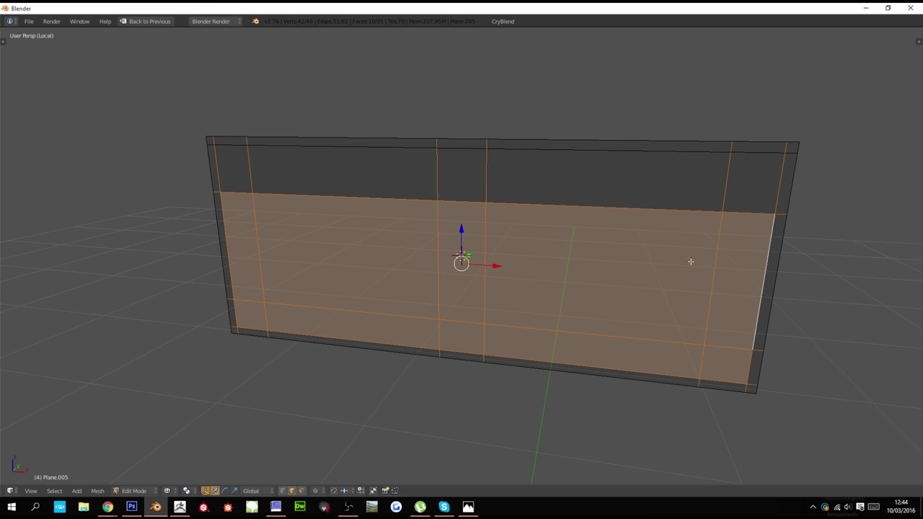
alt+shift+right_click(773, 241)
alt+shift+right_click(594, 364)
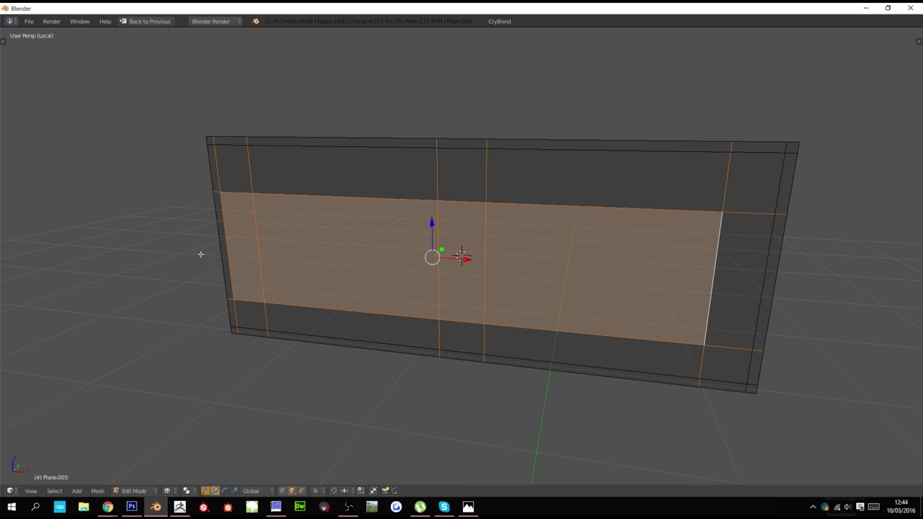
alt+shift+right_click(225, 241)
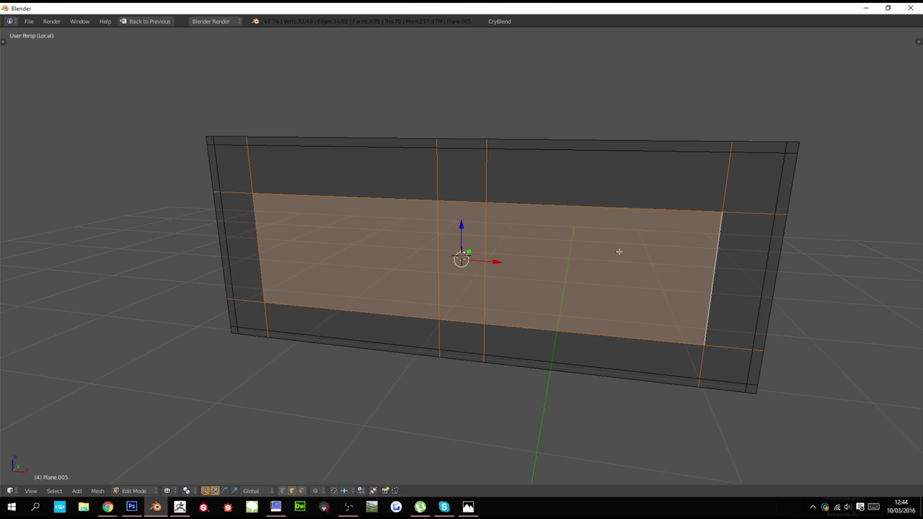
key(alt+z)
key(ctrl+b)
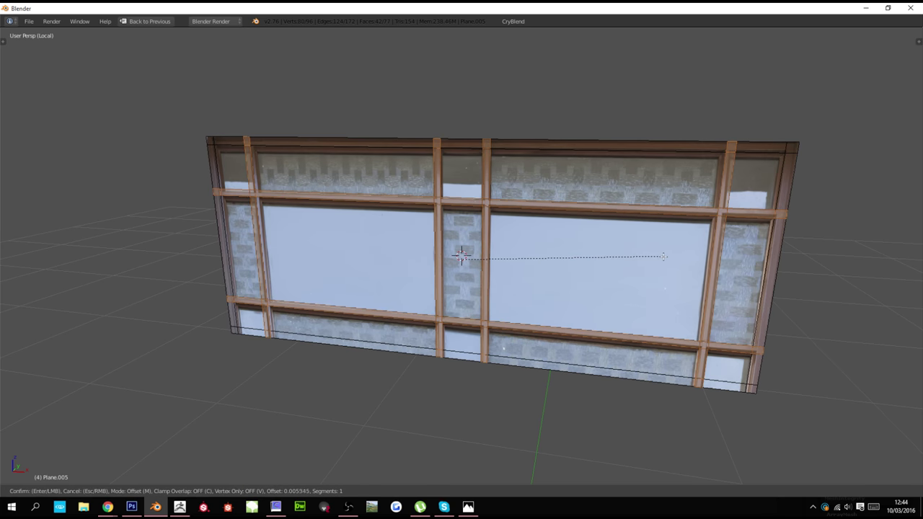
right_click(654, 256)
Add the outer frame's face strips to the selected bars in solid view, and invert the selection to the glass panes
key(alt+z)
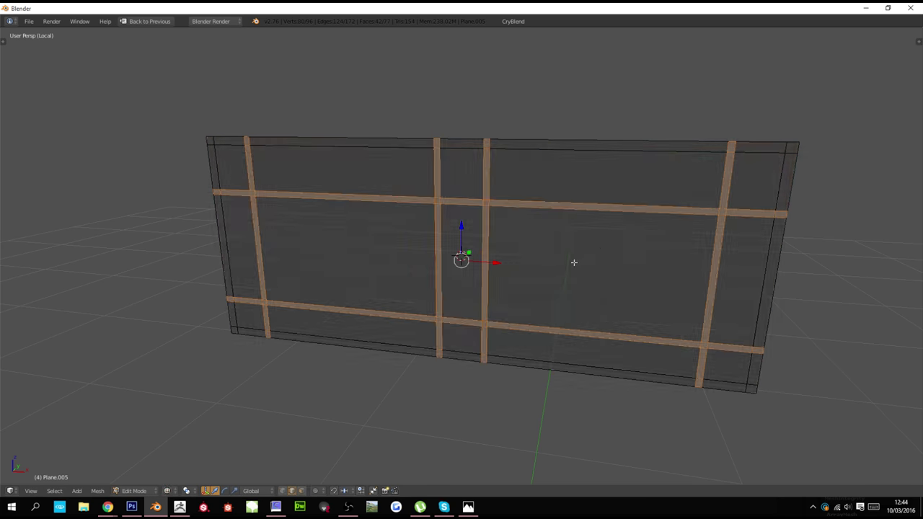
key(z)
key(z)
mouse_move(534, 269)
middle_down()
mouse_move(556, 279)
mouse_move(329, 236)
middle_up()
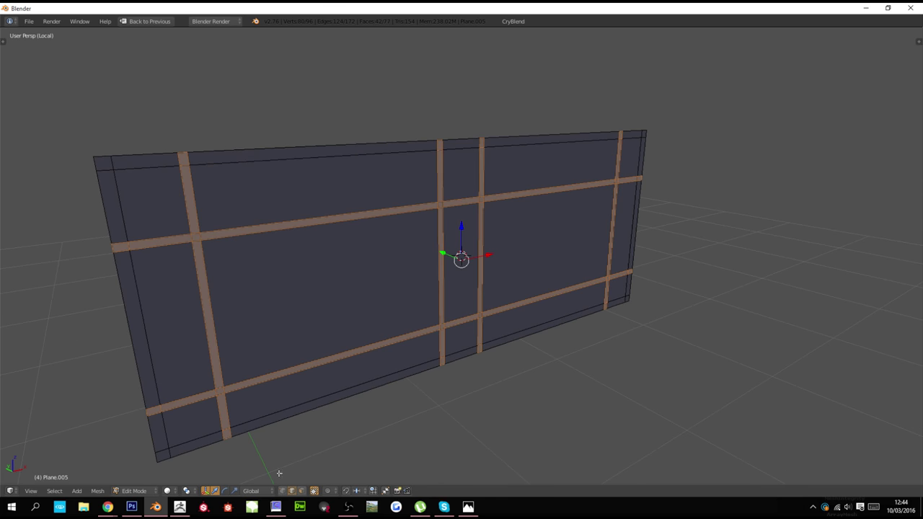
alt+shift+right_click(106, 170)
alt+shift+right_click(179, 160)
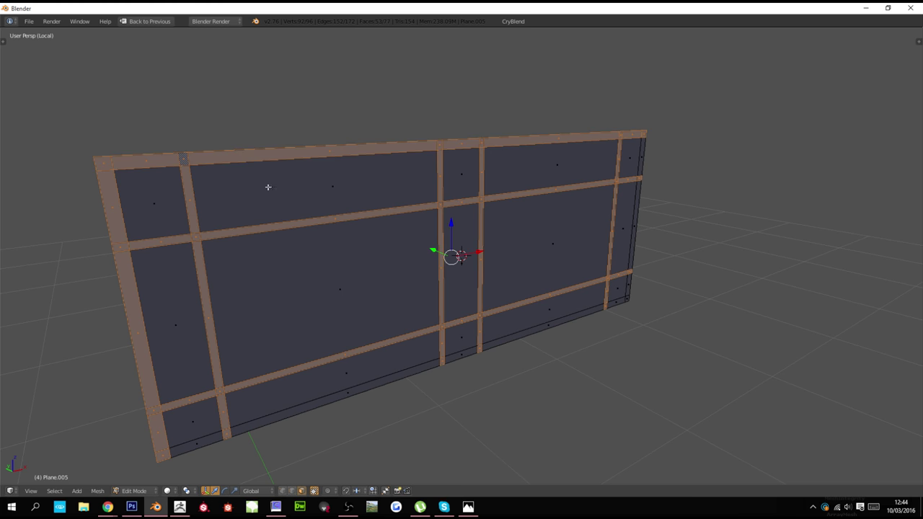
alt+shift+right_click(223, 436)
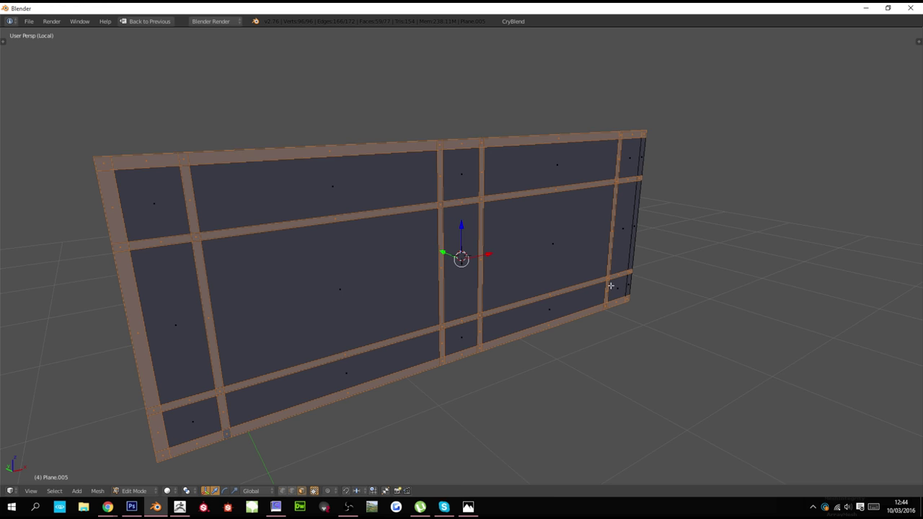
mouse_move(609, 286)
middle_down()
mouse_move(563, 277)
mouse_move(752, 351)
middle_up()
alt+shift+right_click(768, 387)
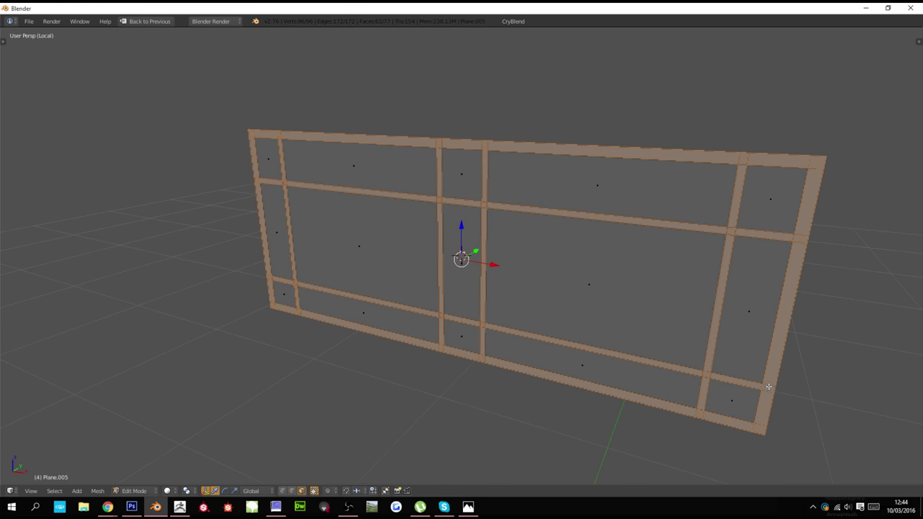
key(ctrl+i)
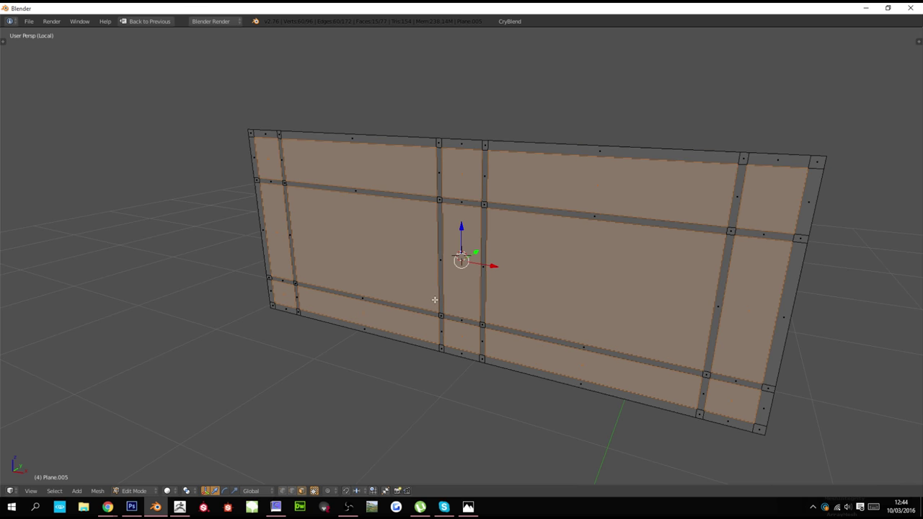
Extrude the selected glass panes about 0.01 inward behind the window bars
middle_drag(435, 305, 531, 301)
key(e)
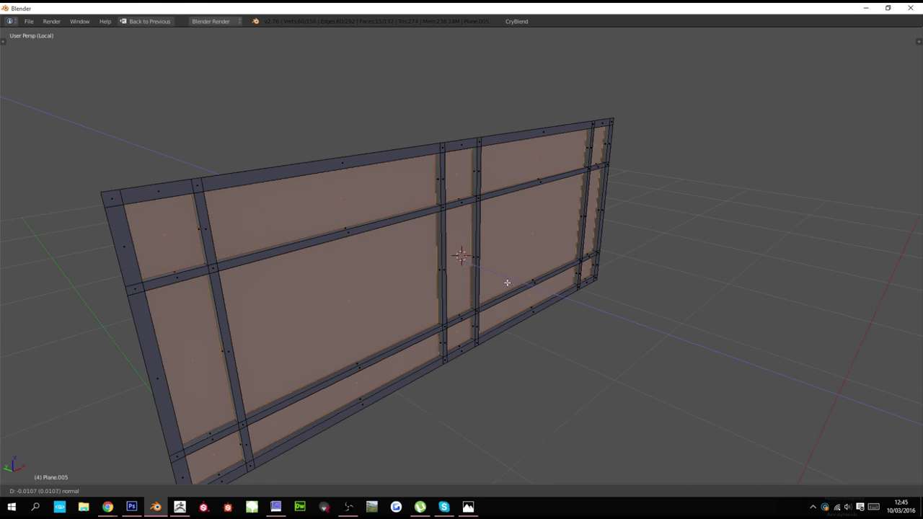
click(510, 284)
Recess the panes further with a thin inset and an extrusion of about 0.003, and return from local view to the full building
scroll(534, 288, up, 4)
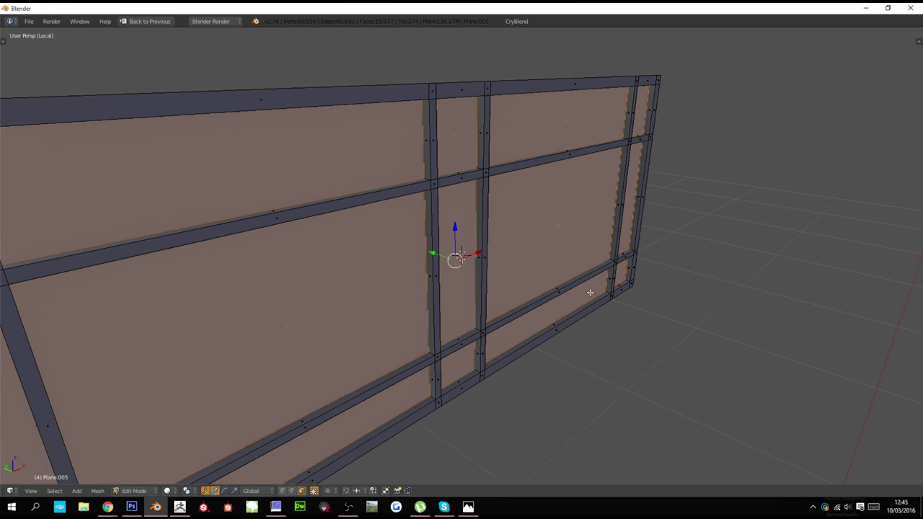
key(i)
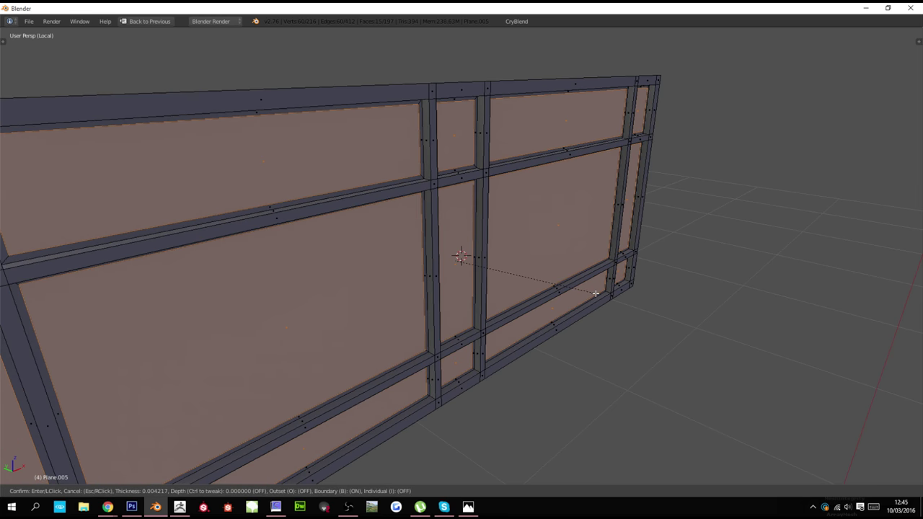
click(593, 294)
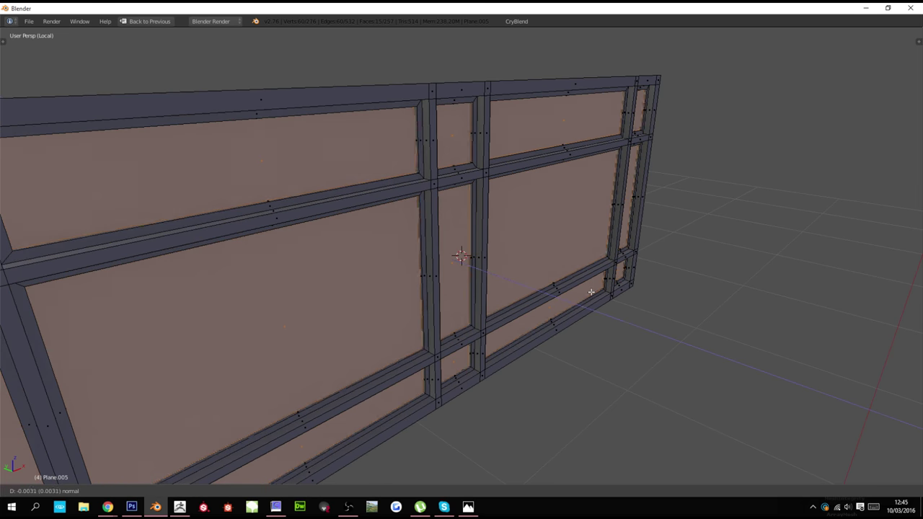
key(Tab)
key(KP_Divide)
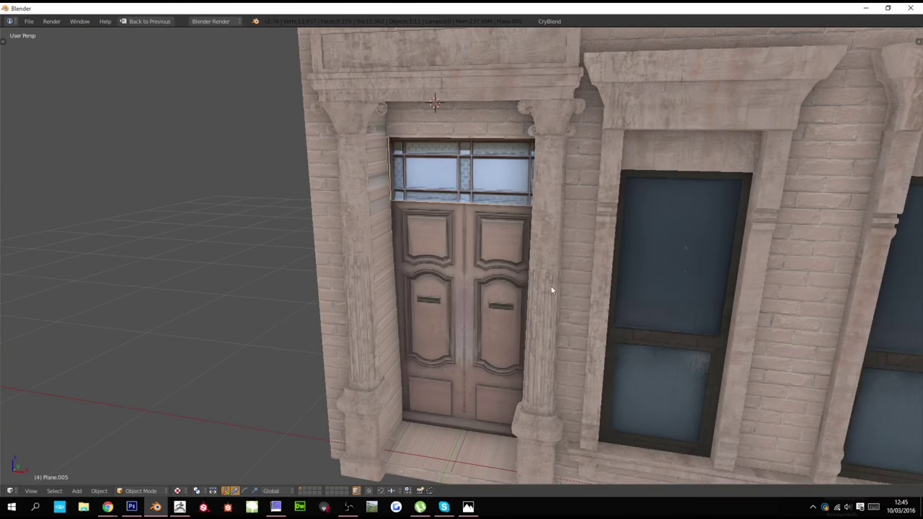
Try cutting a horizontal edge loop across the middle of the transom window in local view
key(alt+z)
scroll(503, 265, up, 5)
scroll(502, 263, up, 3)
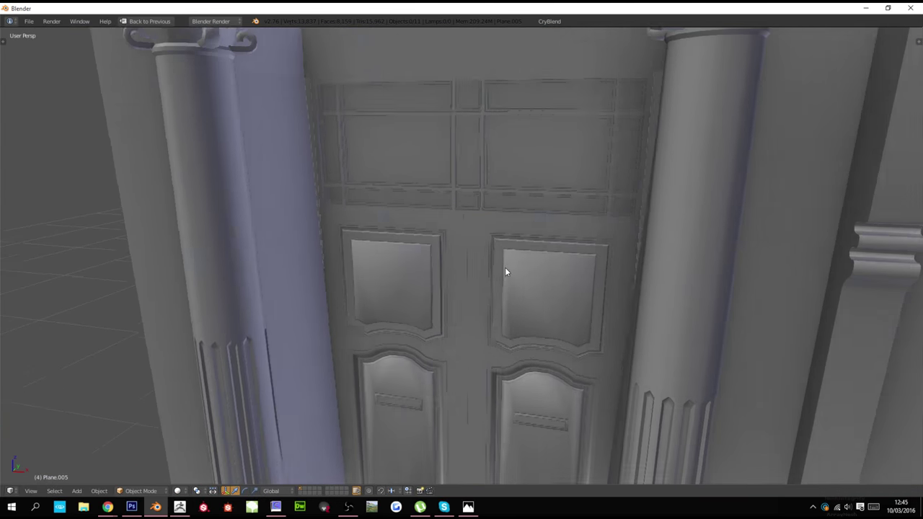
key(alt+z)
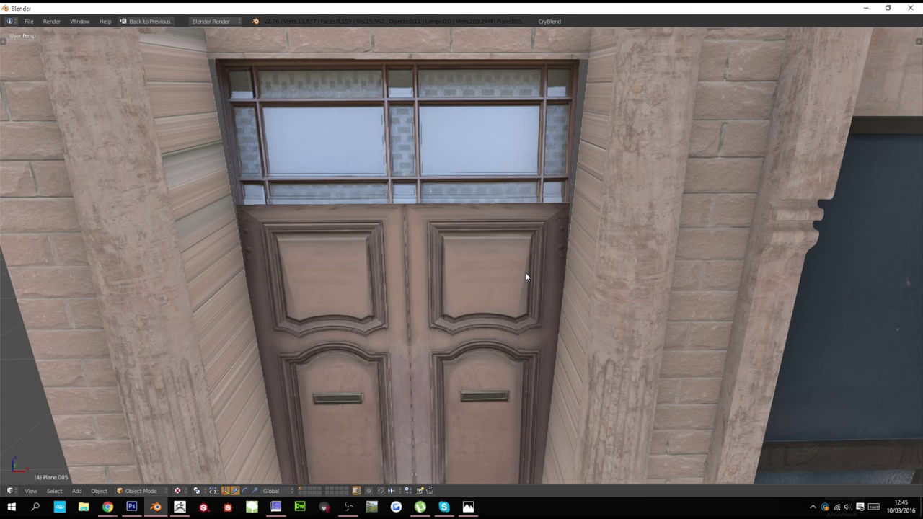
key(Tab)
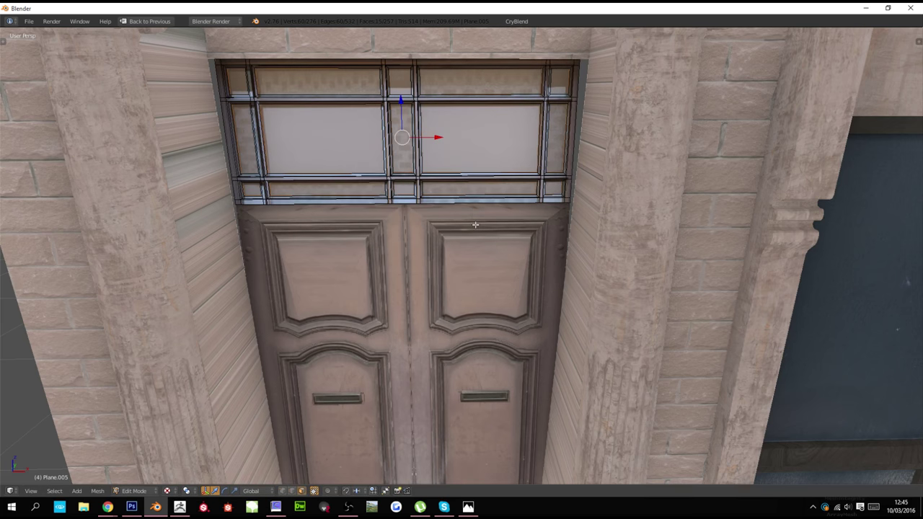
key(KP_Divide)
scroll(475, 224, up, 3)
key(ctrl+r)
click(473, 273)
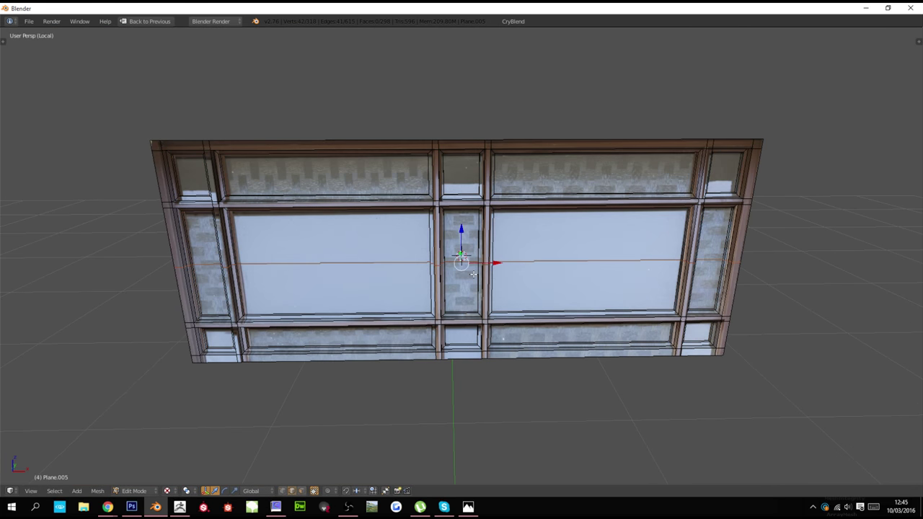
Restore the multi-editor layout, undo the loop cut and show the full building in solid view
key(ctrl+Up)
scroll(465, 281, up, 3)
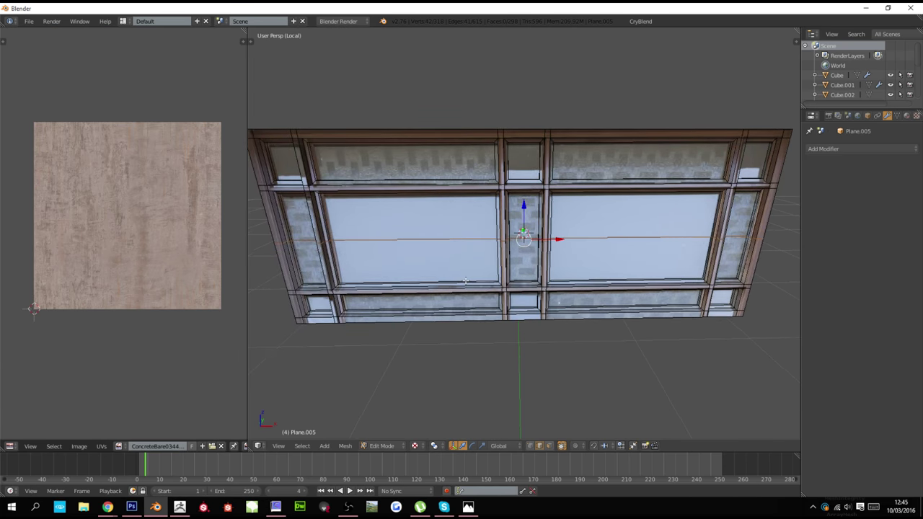
key(ctrl+z)
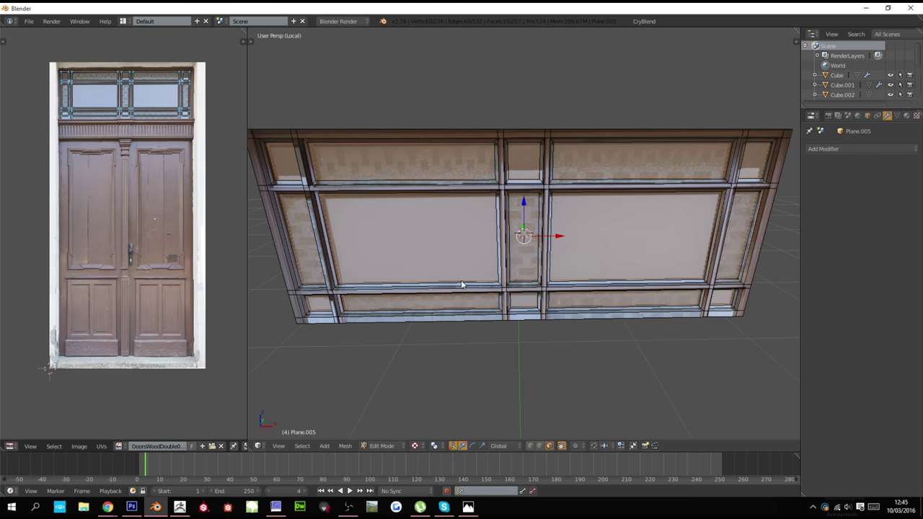
key(Tab)
scroll(463, 285, down, 1)
key(KP_Divide)
scroll(463, 287, down, 2)
key(z)
key(z)
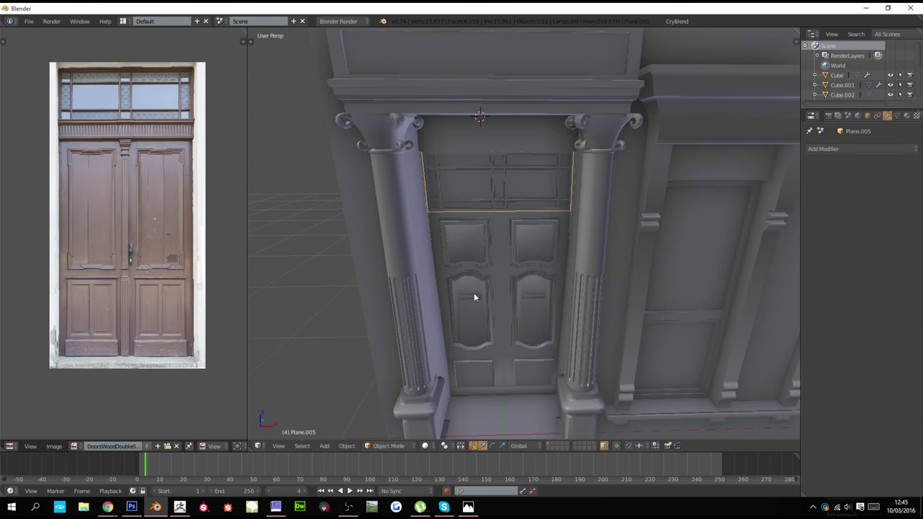
Isolate both door leaves together with the transom window in local view
right_click(475, 291)
shift+right_click(475, 198)
key(KP_Divide)
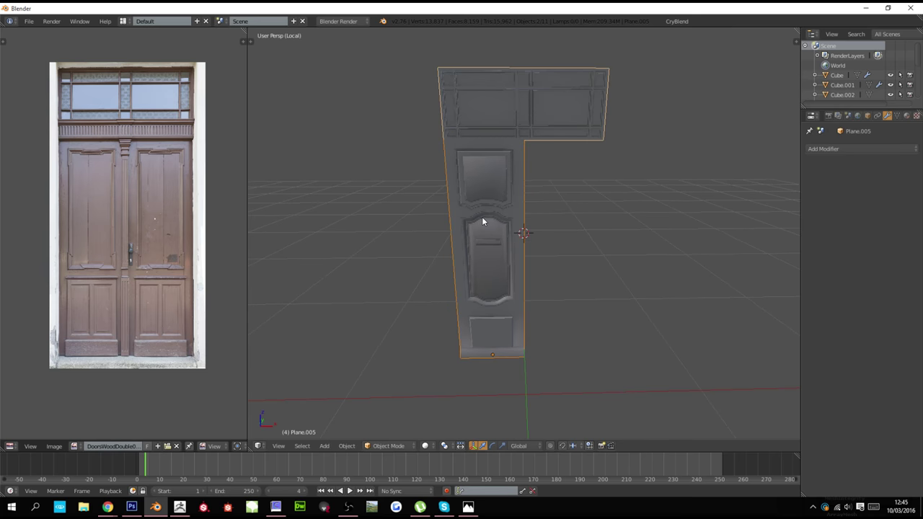
key(KP_Divide)
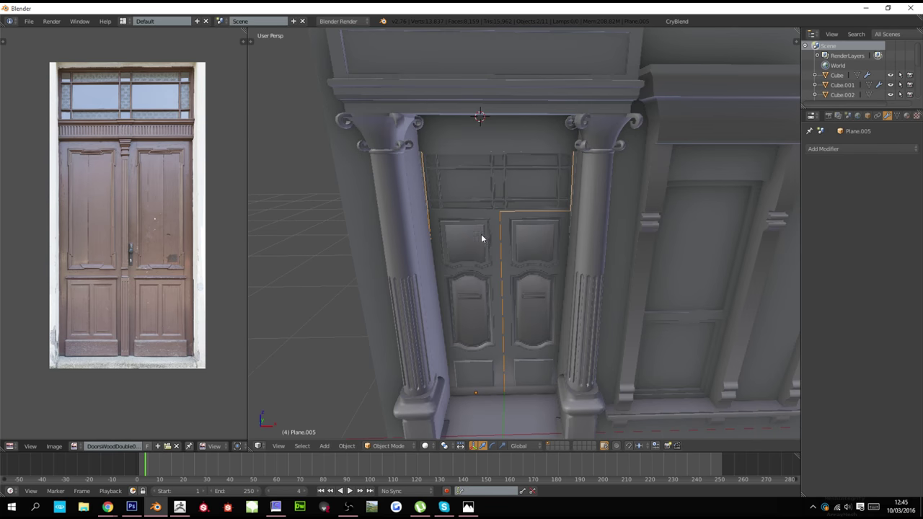
right_click(482, 233)
key(KP_Divide)
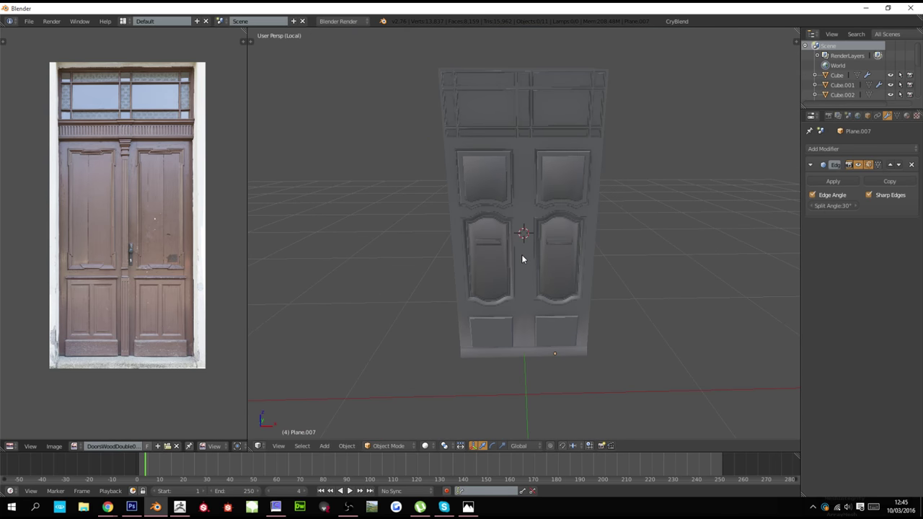
Add a cube mesh at the 3D cursor in the middle of the isolated door
mouse_move(522, 259)
middle_down()
mouse_move(525, 274)
mouse_move(643, 286)
mouse_move(685, 279)
mouse_move(634, 256)
mouse_move(525, 264)
middle_up()
scroll(514, 261, up, 2)
scroll(515, 274, down, 2)
key(shift+a)
mouse_move(517, 274)
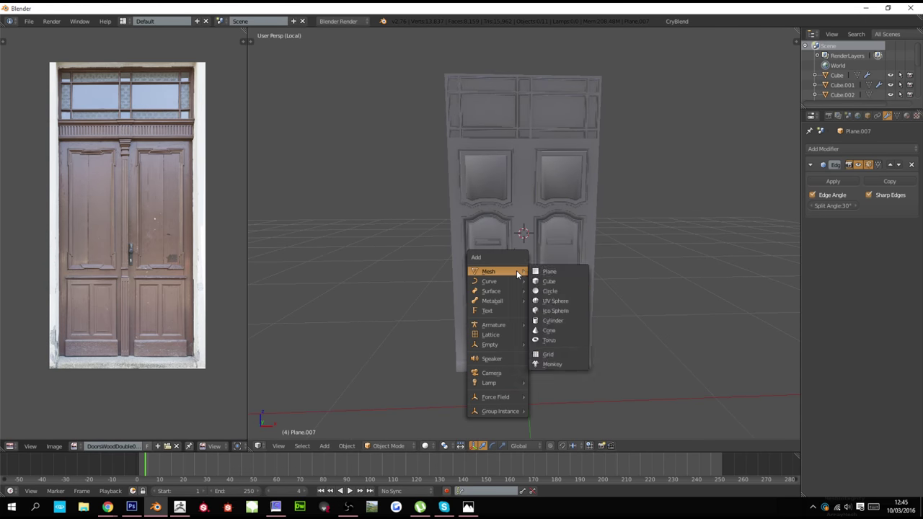
scroll(510, 277, down, 2)
middle_drag(511, 277, 546, 296)
key(shift+a)
mouse_move(546, 292)
click(598, 295)
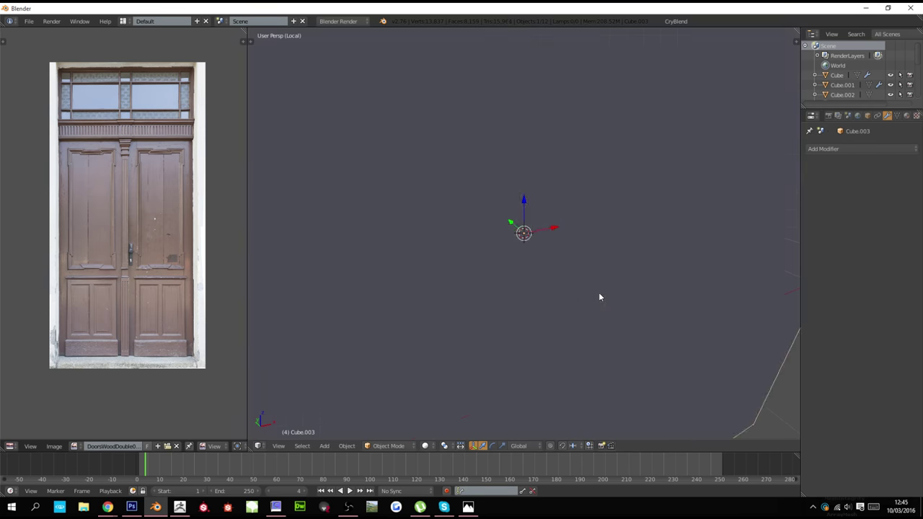
Scale the cube in front view to slightly wider than the double door, and stretch it along Z to cover the door and transom
key(KP_1)
key(s)
click(574, 272)
key(z)
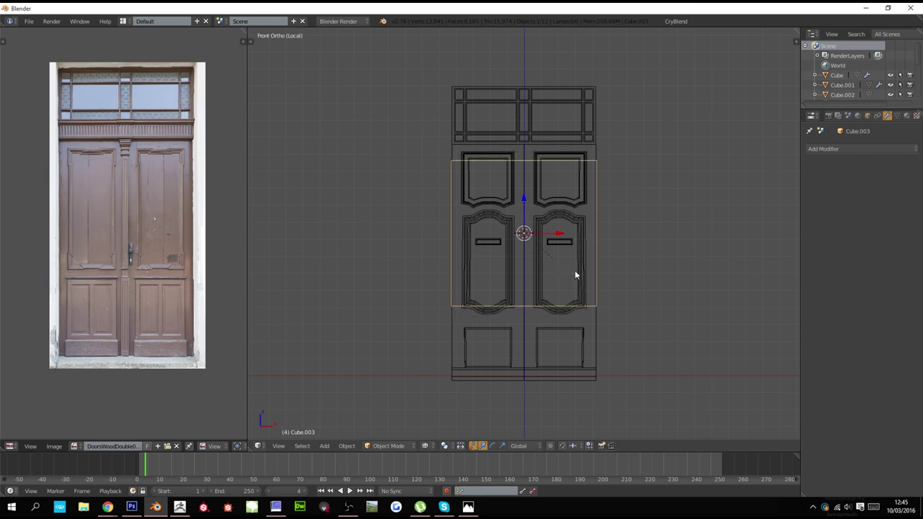
key(s)
key(s)
key(z)
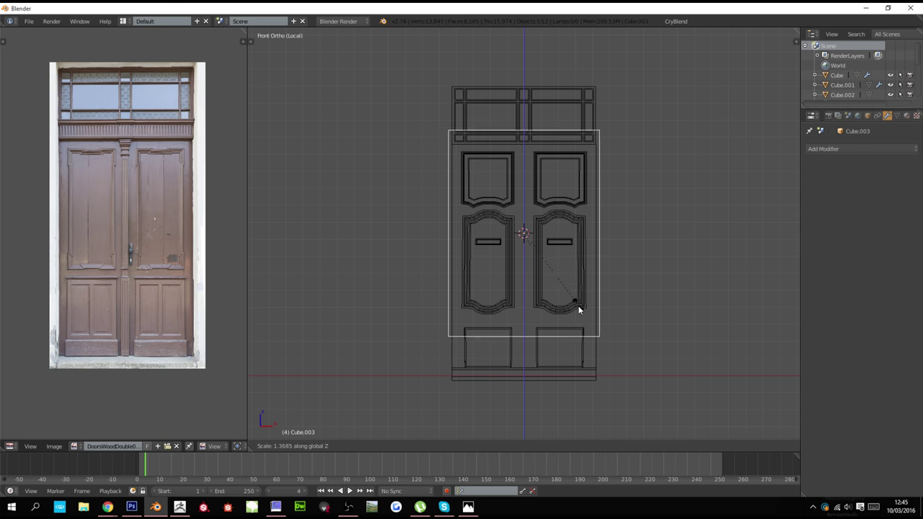
click(579, 349)
shift+scroll(573, 241, up, 3)
scroll(573, 241, up, 4)
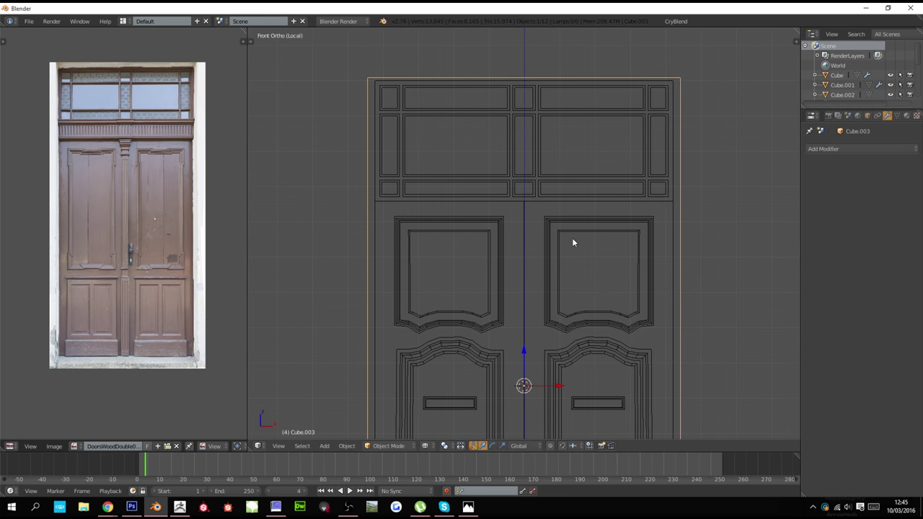
Move the cube's top vertices slightly up along Z to leave a frame margin above the transom
key(Tab)
key(z)
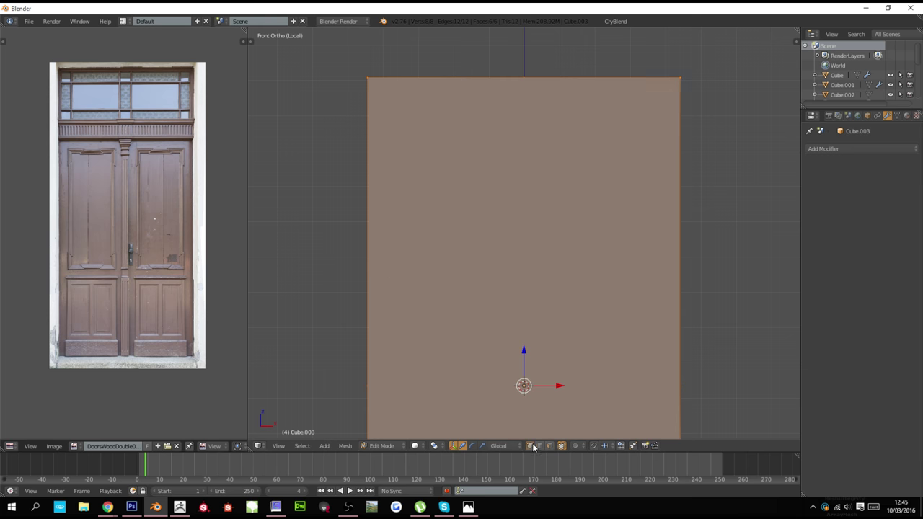
key(z)
key(a)
key(c)
drag(366, 76, 701, 80)
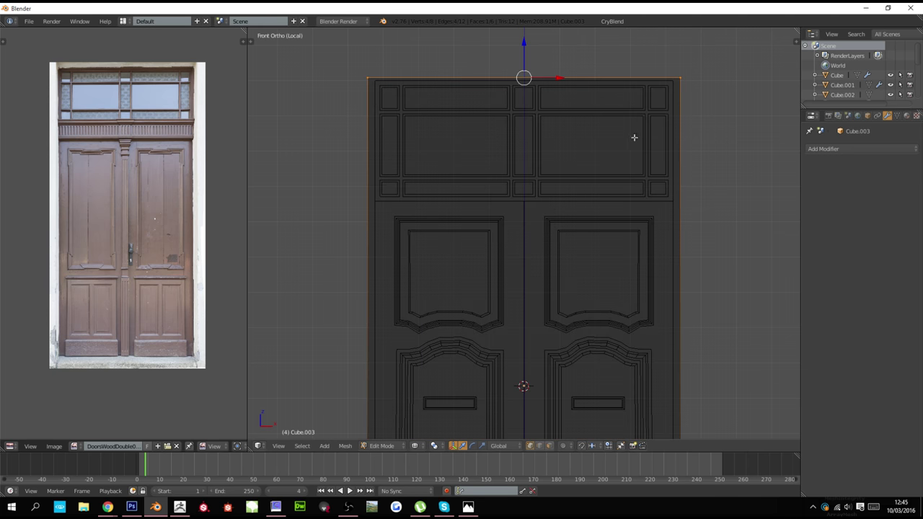
key(g)
key(z)
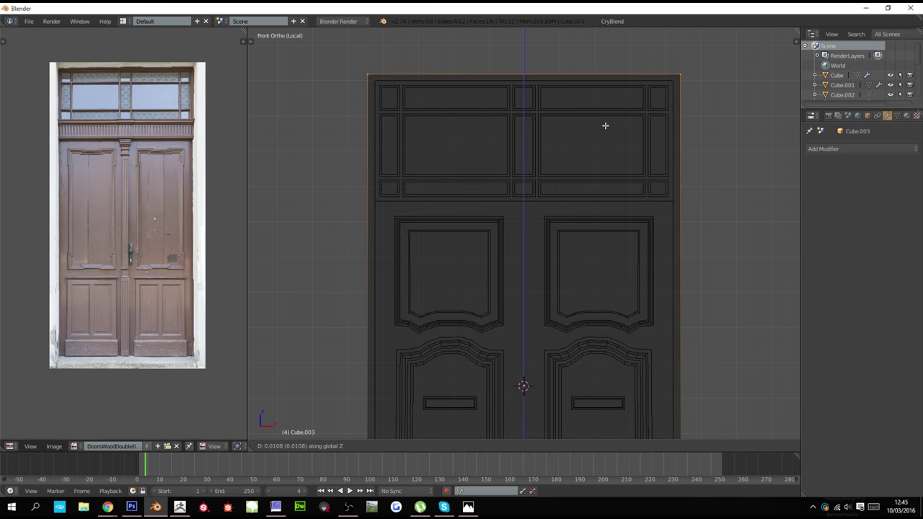
click(607, 119)
key(z)
scroll(591, 162, down, 5)
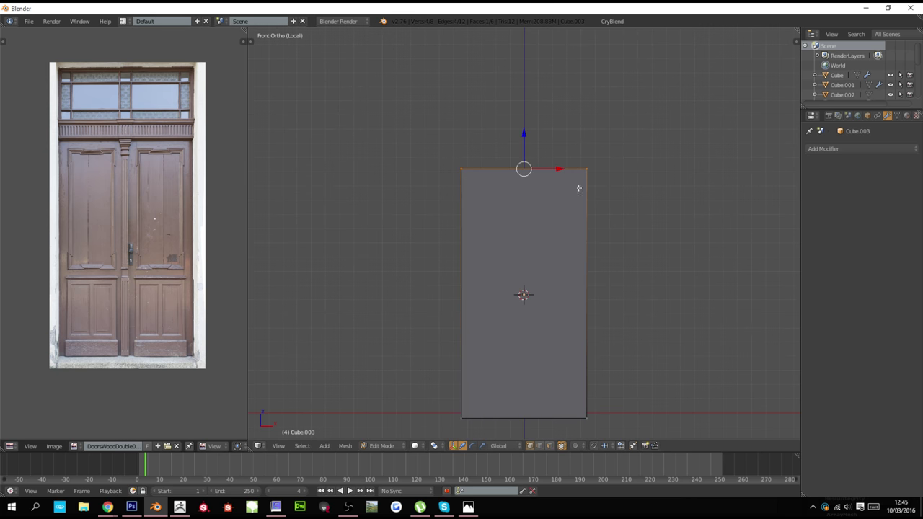
Flatten the whole block along Y into a thin, door-sized slab
right_click(490, 336)
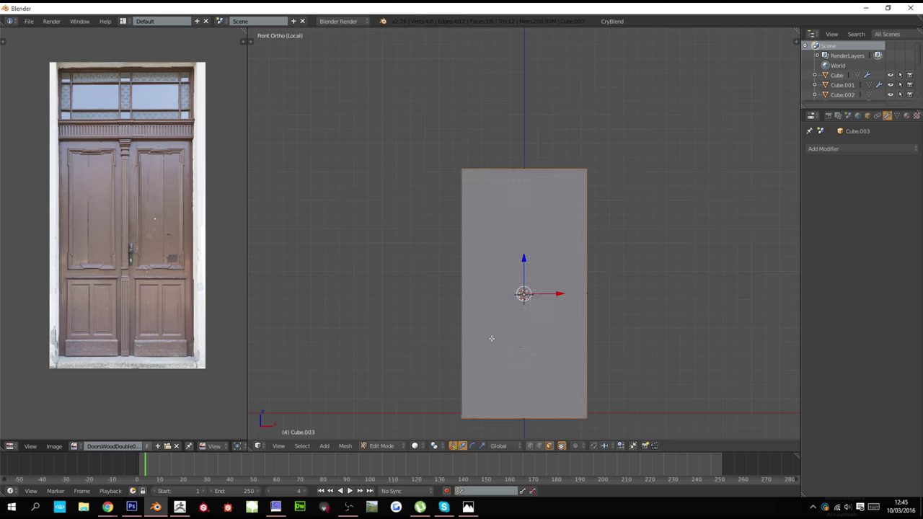
middle_drag(490, 336, 612, 363)
key(a)
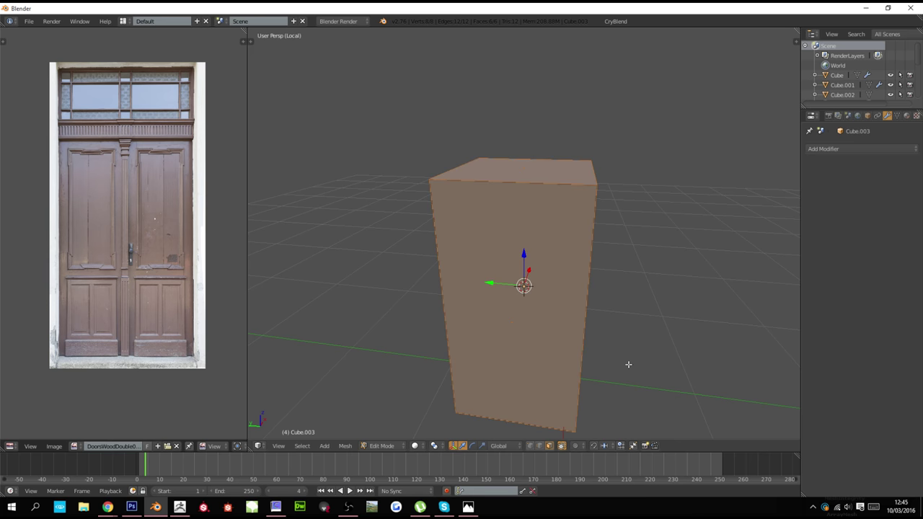
key(s)
key(y)
key(Escape)
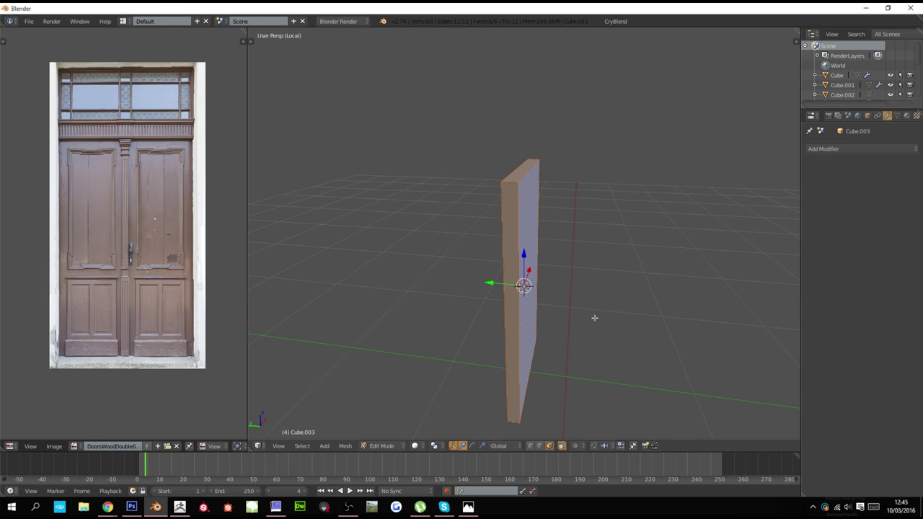
key(s)
key(y)
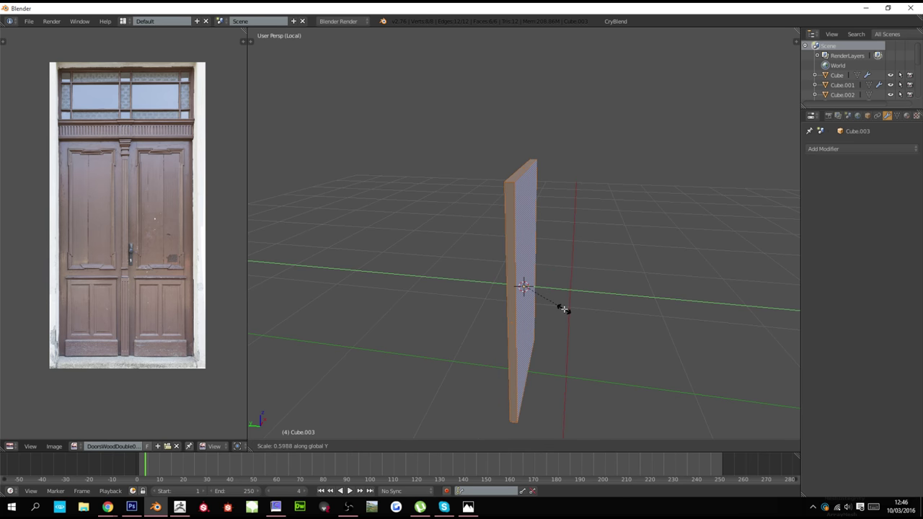
click(561, 304)
Inset the slab's front and back faces, and scale the inset along X by about 0.97 to meet the door's sides
middle_drag(590, 283, 599, 315)
right_click(538, 300)
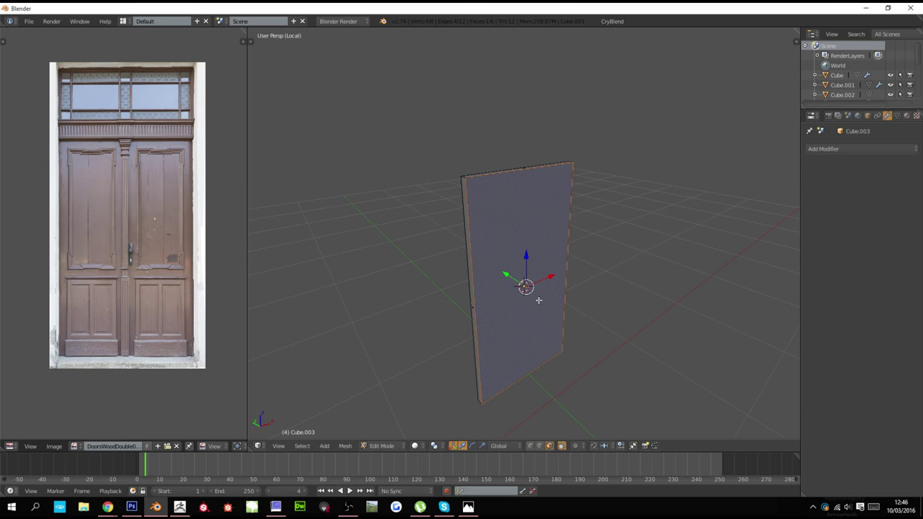
mouse_move(488, 317)
middle_down()
mouse_move(546, 299)
mouse_move(469, 292)
middle_up()
shift+right_click(542, 298)
scroll(497, 291, up, 3)
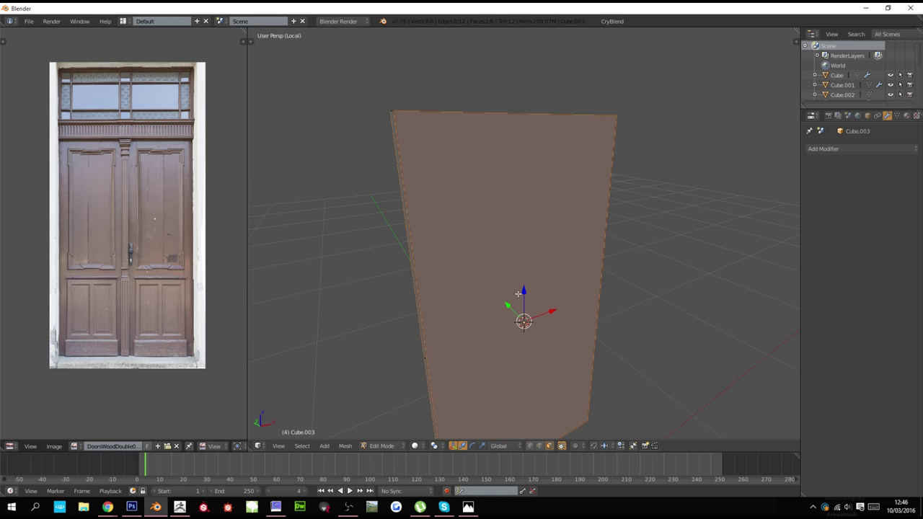
key(z)
key(KP_1)
scroll(591, 262, up, 3)
key(i)
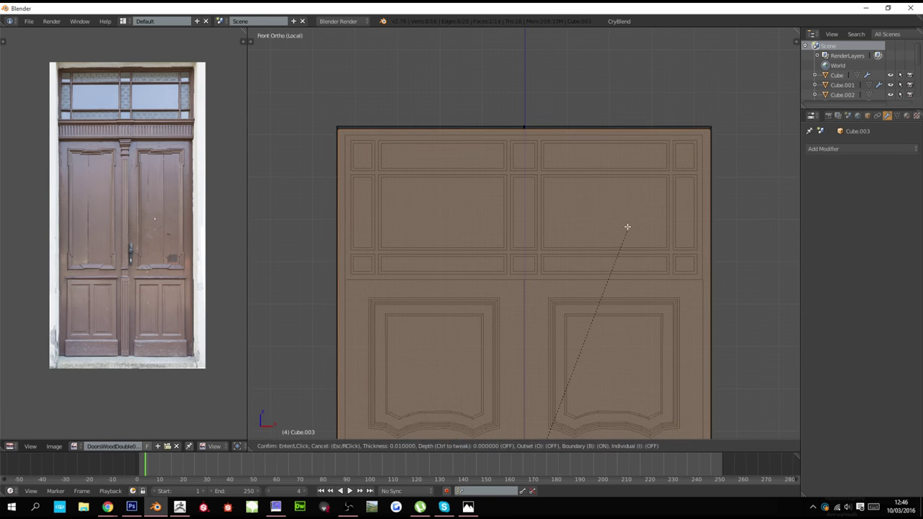
click(625, 231)
key(s)
key(x)
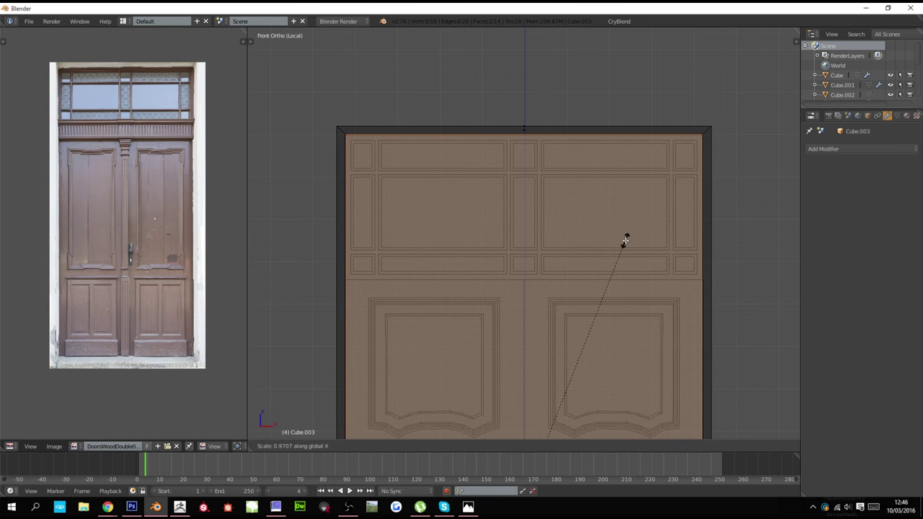
click(625, 241)
Delete the faces along the slab's bottom edge, below the door
shift+scroll(620, 254, down, 12)
scroll(610, 272, down, 4)
key(z)
shift+scroll(602, 283, down, 11)
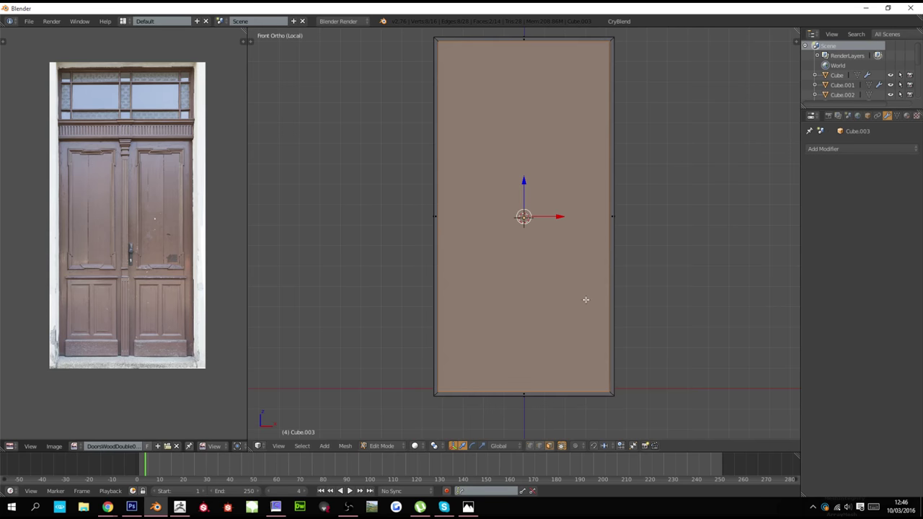
key(z)
key(a)
key(c)
drag(439, 342, 571, 334)
key(x)
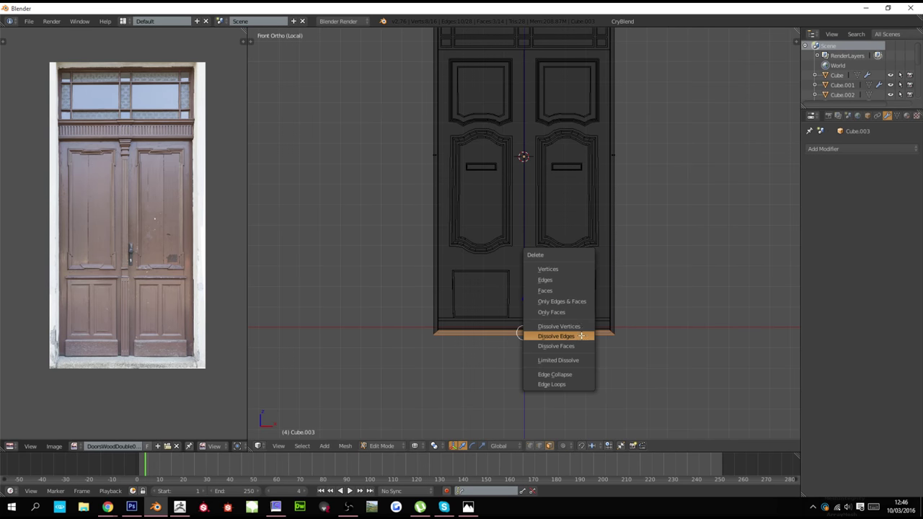
click(582, 297)
key(ctrl+z)
key(x)
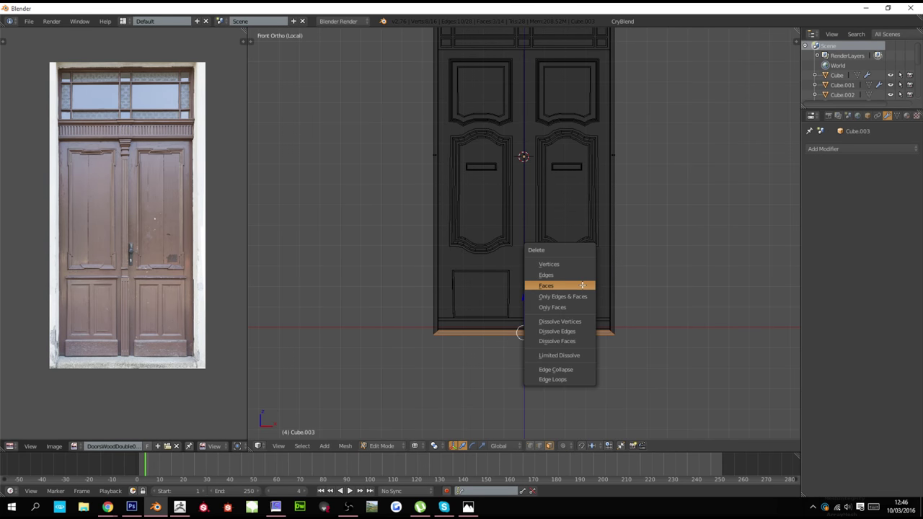
click(581, 286)
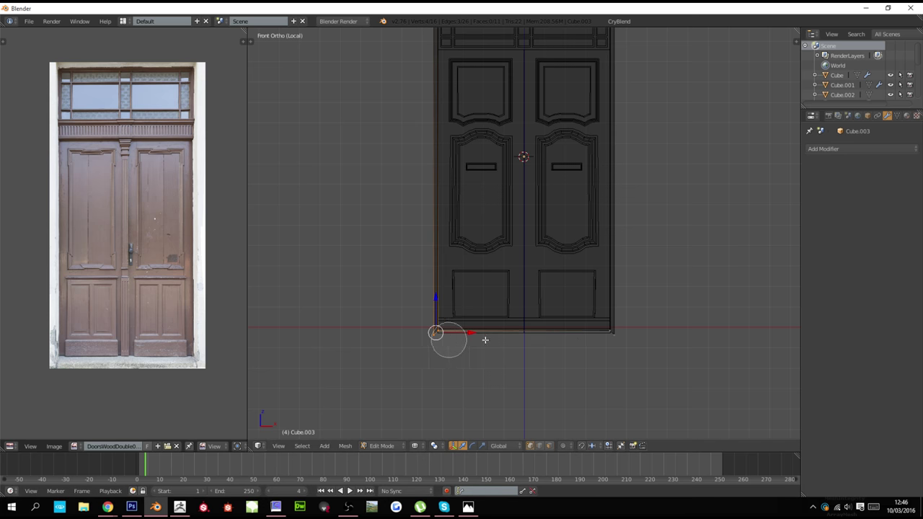
Examine the slab around the door from several angles, in both wireframe and solid display
drag(486, 339, 611, 336)
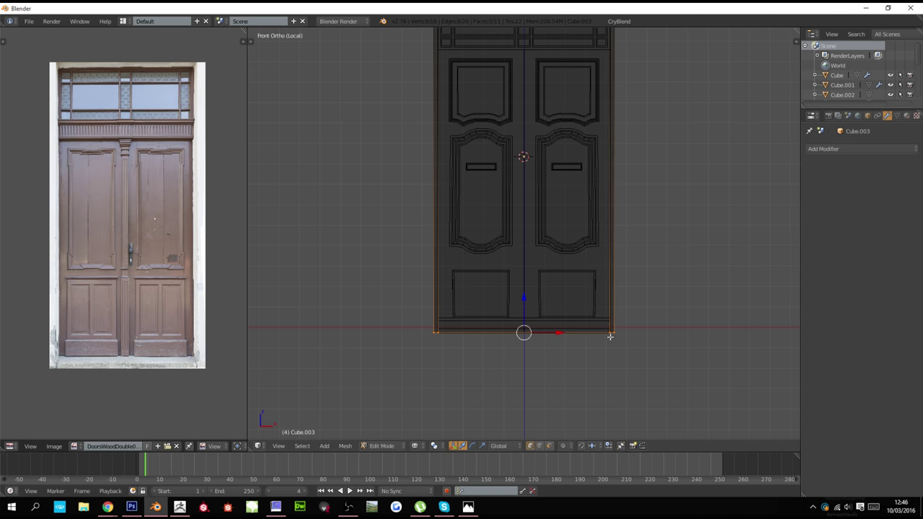
key(Tab)
key(KP_Divide)
key(KP_Divide)
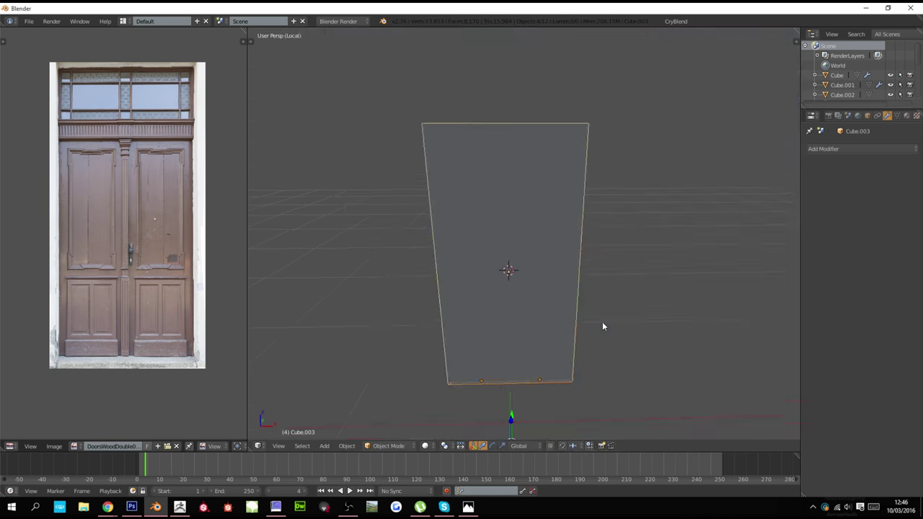
scroll(602, 327, up, 3)
middle_drag(602, 327, 686, 337)
key(z)
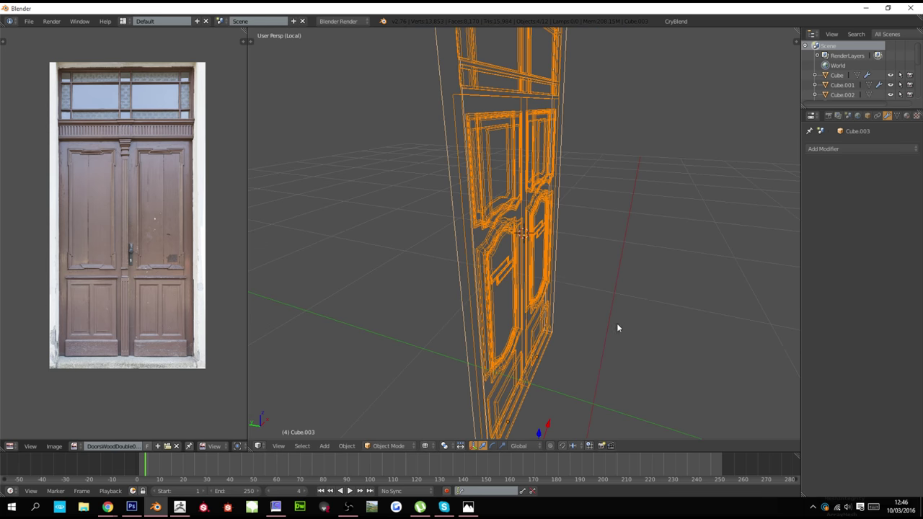
key(z)
key(Tab)
middle_drag(566, 318, 506, 305)
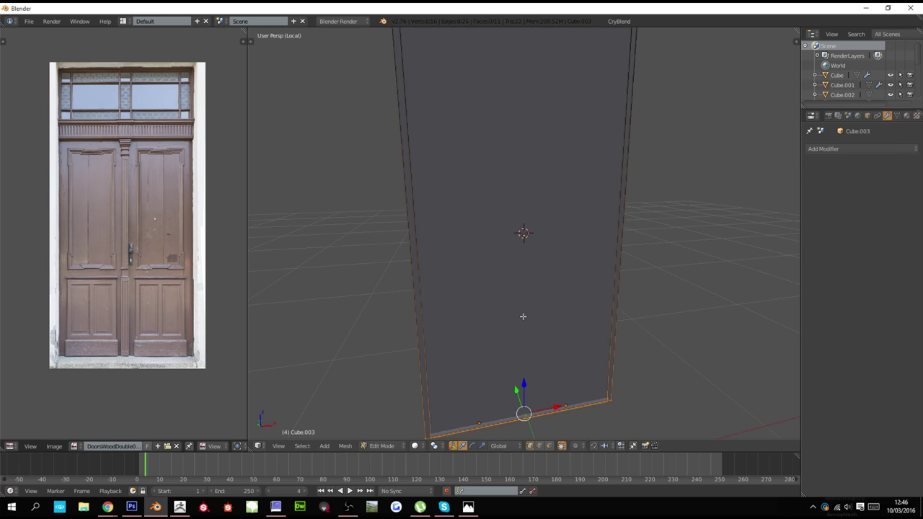
scroll(523, 318, down, 1)
key(KP_Divide)
key(KP_Divide)
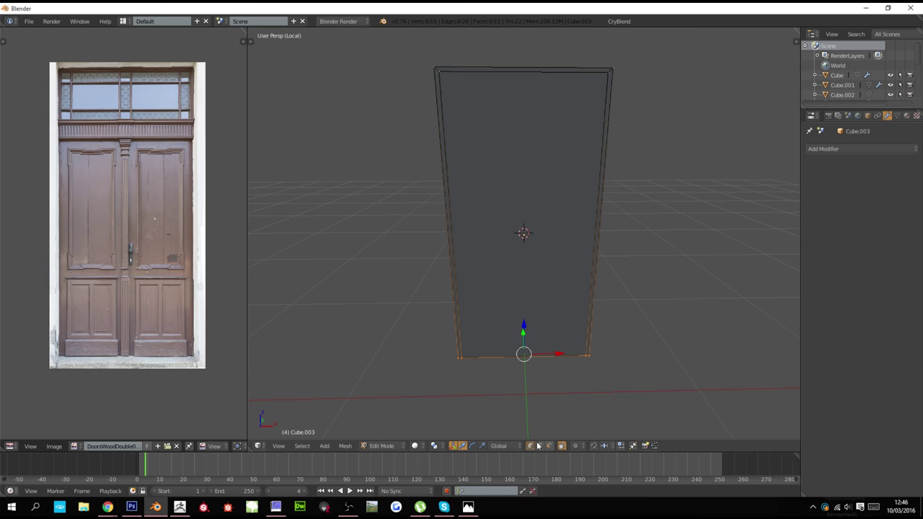
Extrude the slab's large front and back faces inward along Y until they meet in the middle
right_click(515, 296)
middle_drag(515, 296, 552, 296)
shift+right_click(557, 289)
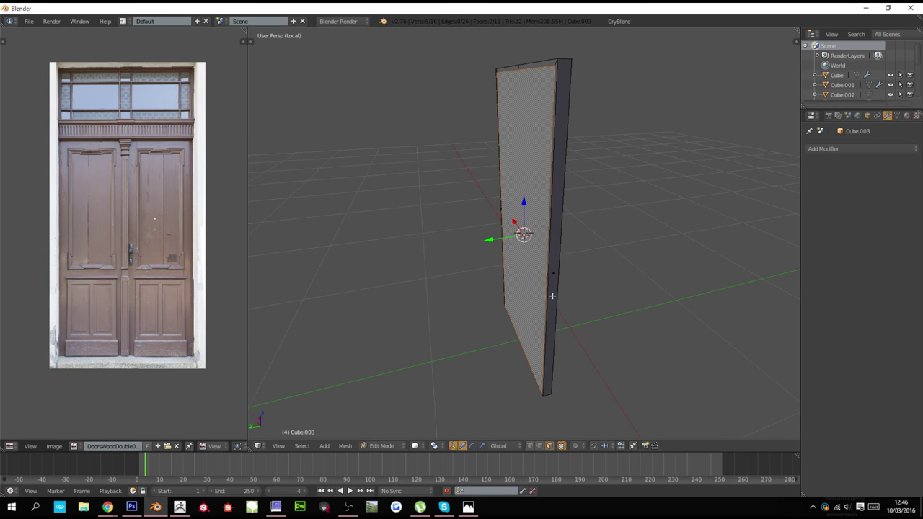
key(a)
key(a)
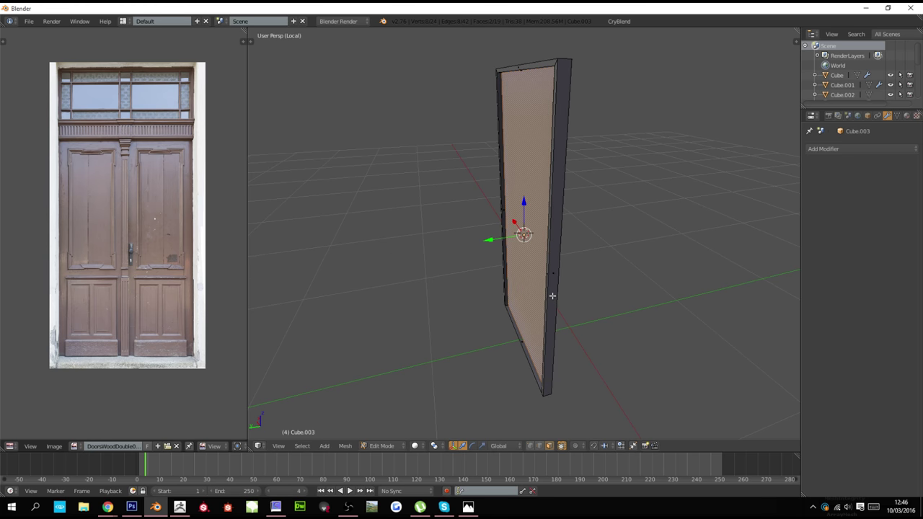
Merge the coinciding vertices with Remove Doubles and delete the face in the middle to open the frame
key(w)
click(552, 296)
right_click(526, 250)
key(x)
click(525, 250)
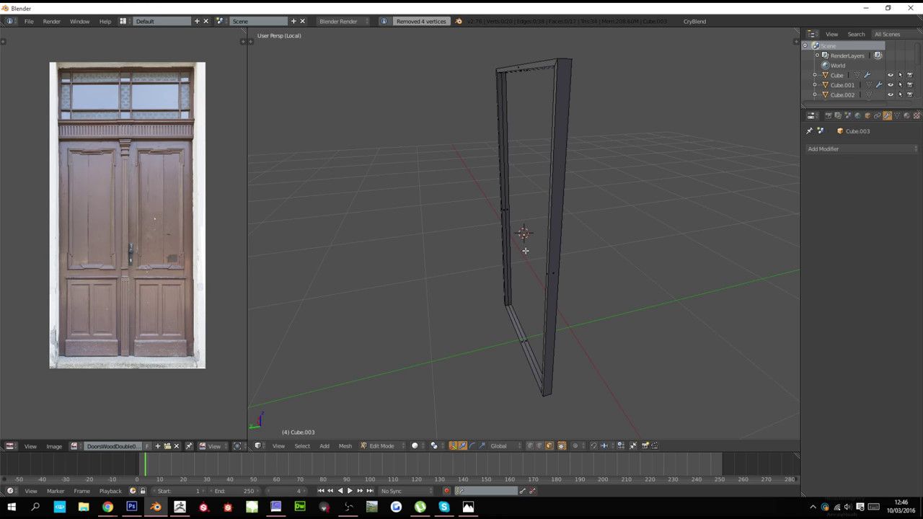
Delete the inner faces spanning the frame's bottom, and run Remove Doubles on the whole frame
key(w)
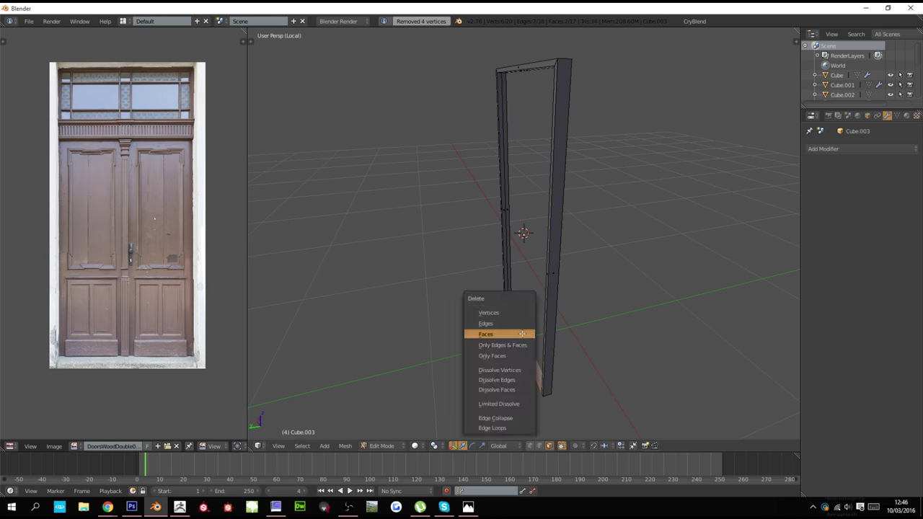
click(520, 334)
key(w)
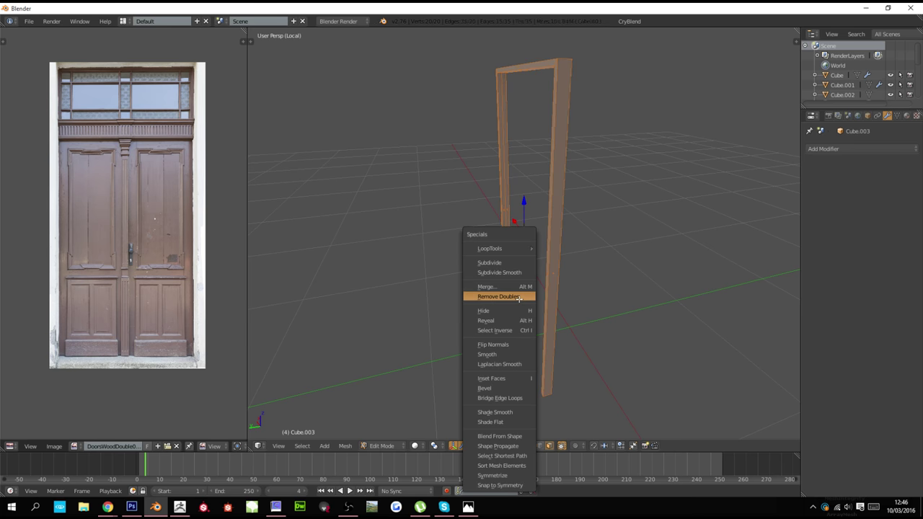
click(501, 296)
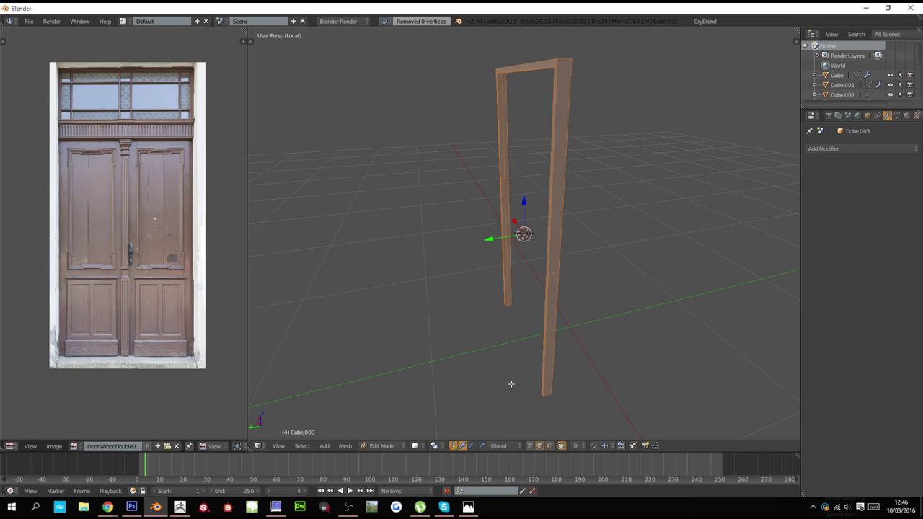
Select the edge loop running along the middle of the frame's inner faces
right_click(506, 273)
scroll(519, 281, up, 5)
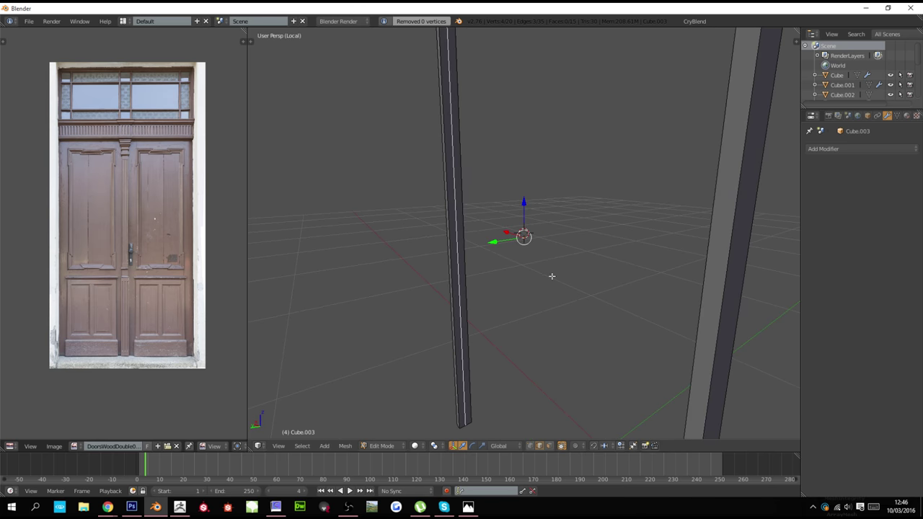
Bevel the selected inner edges of the door frame and offset the new strip with Shrink/Fatten by about -0.025
key(ctrl+b)
click(569, 396)
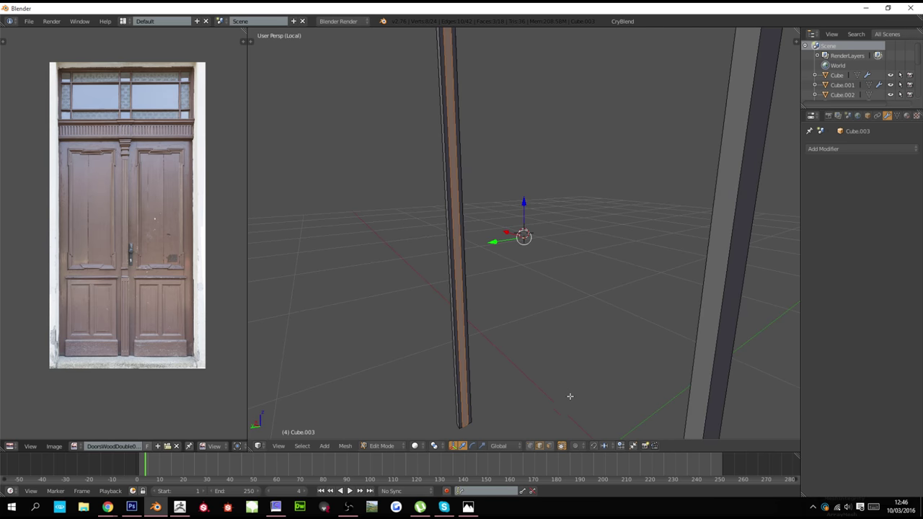
key(alt+s)
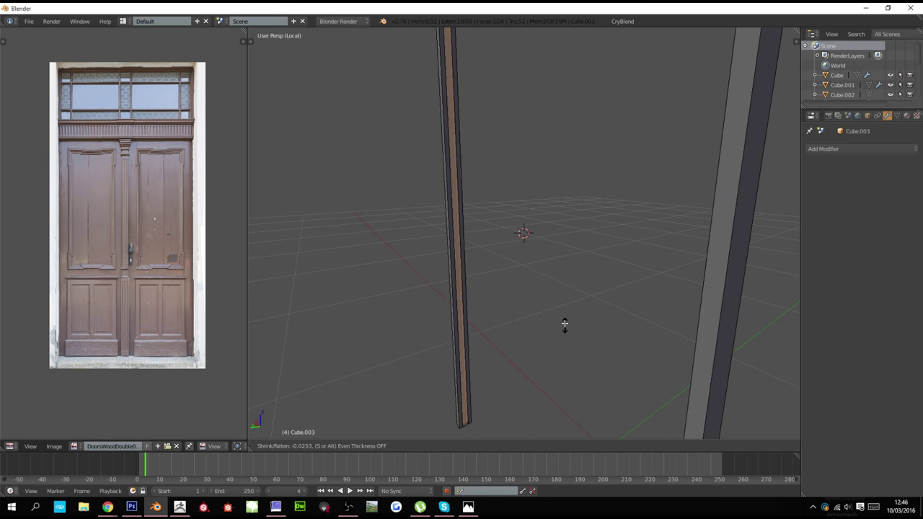
click(564, 324)
Scale the door frame's bevelled strip along the global X axis towards the inside of the opening
middle_drag(566, 309, 560, 330)
key(s)
key(x)
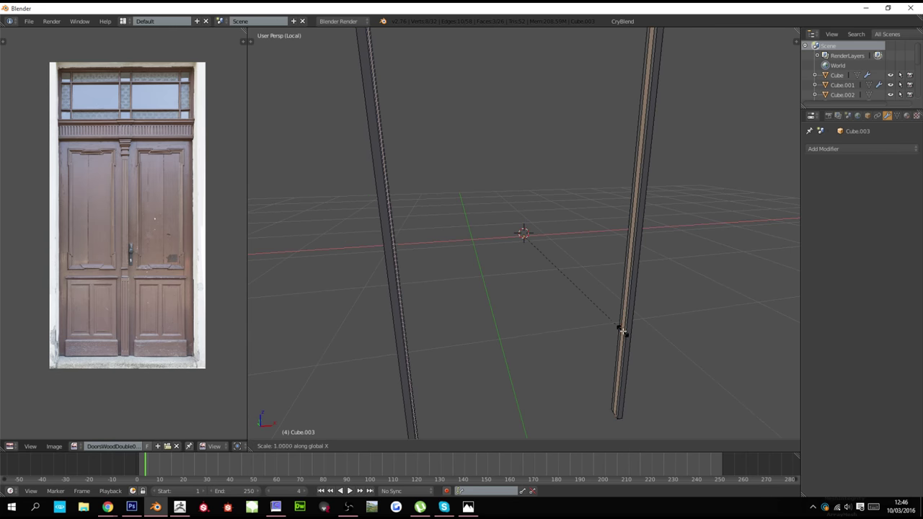
click(616, 324)
Deselect the strips on the two jambs, lower the top strip along Z, and return to the full scene in Object Mode
key(c)
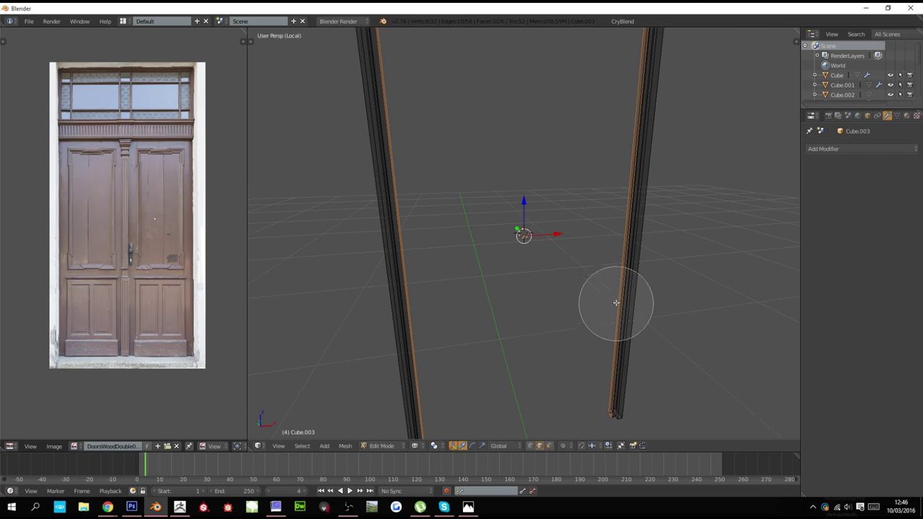
middle_click(616, 295)
middle_click(433, 300)
right_click(422, 302)
key(z)
shift+scroll(486, 298, up, 12)
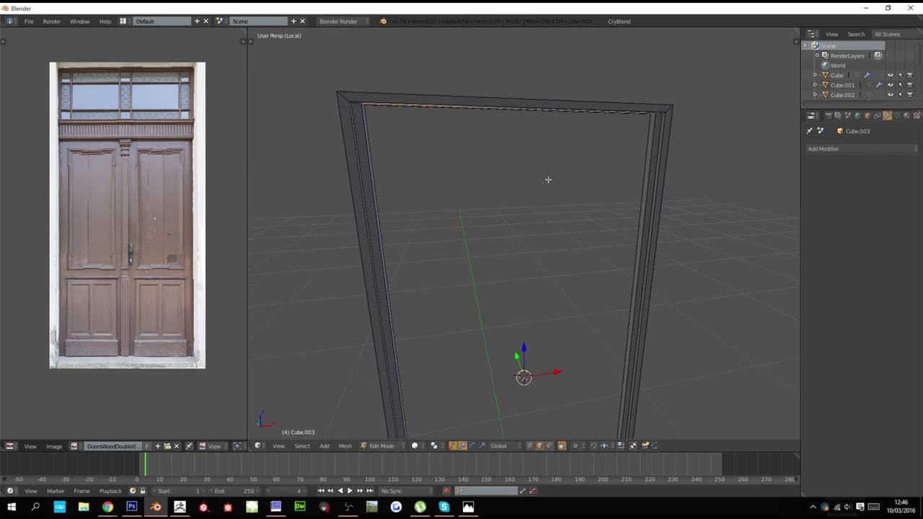
key(g)
key(z)
click(546, 215)
scroll(551, 238, down, 6)
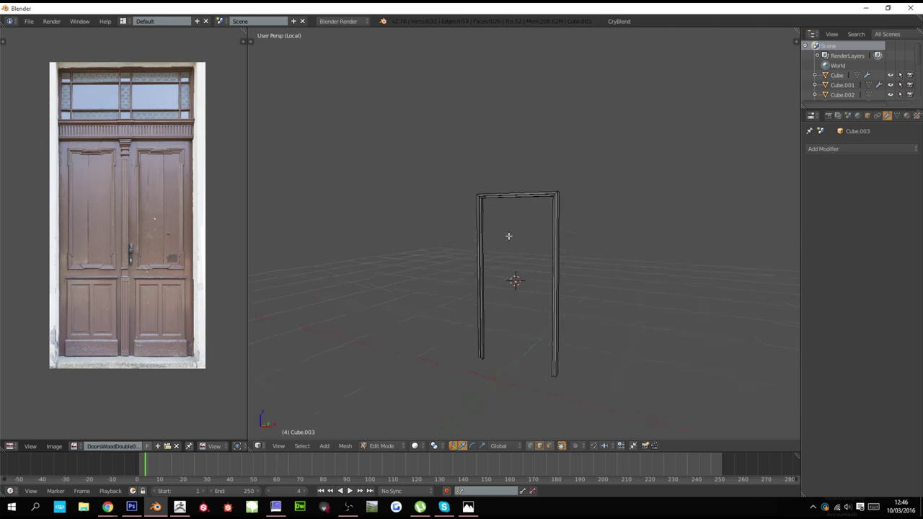
key(KP_Divide)
key(Tab)
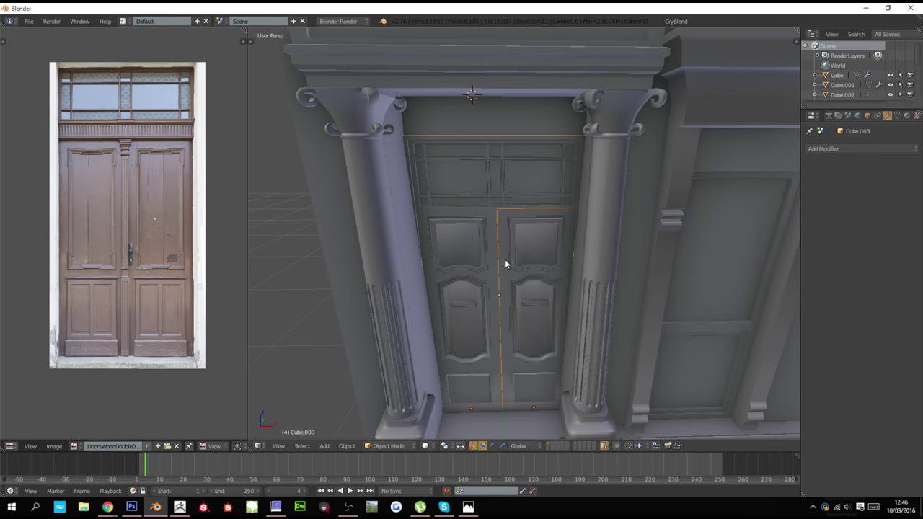
Open the building wall plane for mesh editing and isolate it in a wireframe front view
middle_drag(505, 259, 494, 281)
right_click(493, 280)
key(Tab)
key(z)
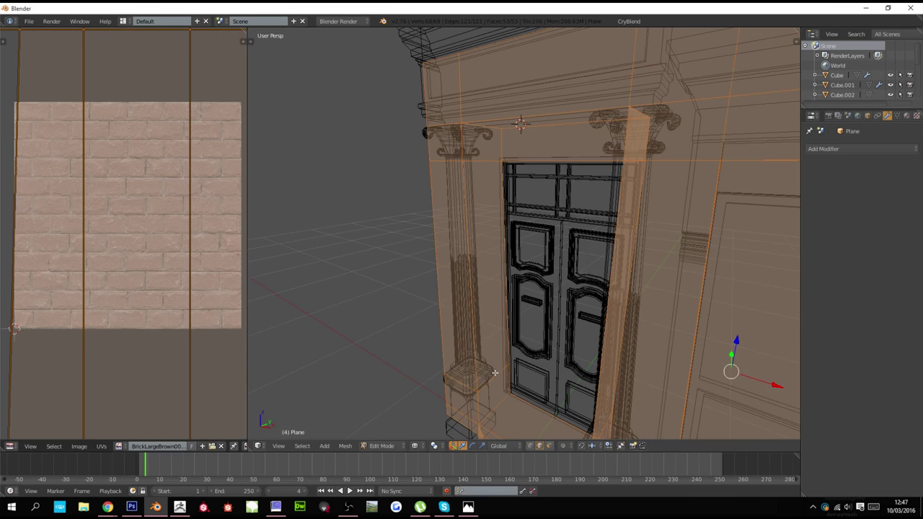
key(KP_Divide)
key(KP_1)
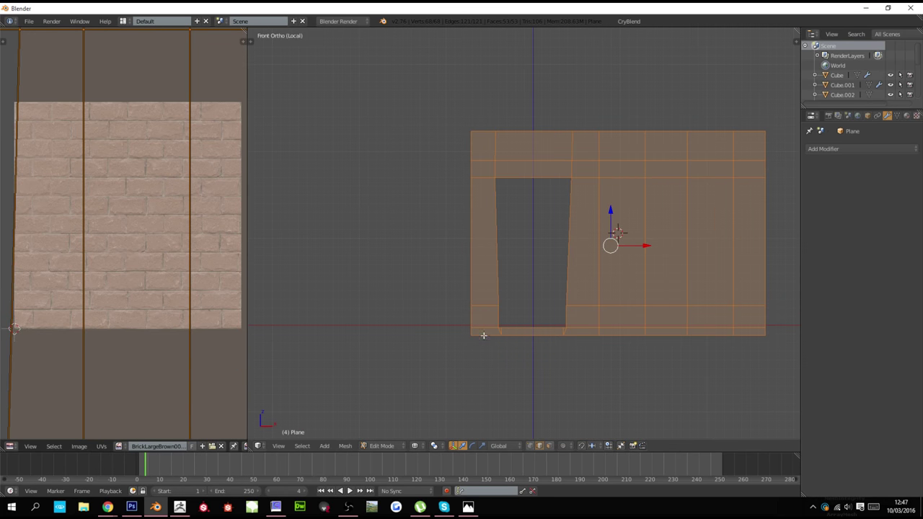
Straighten the vertex column on the doorway's left side by scaling it to 0 along X
scroll(483, 335, up, 1)
key(a)
key(b)
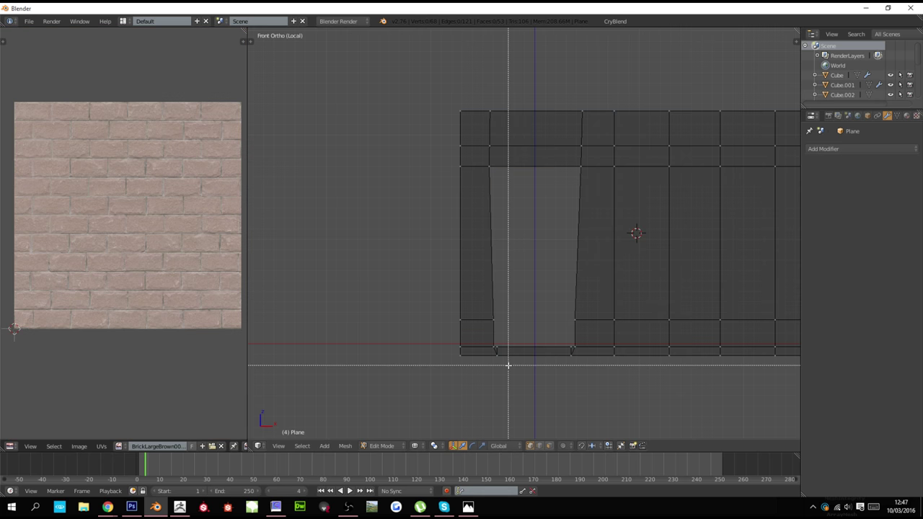
drag(508, 366, 474, 94)
key(s)
key(x)
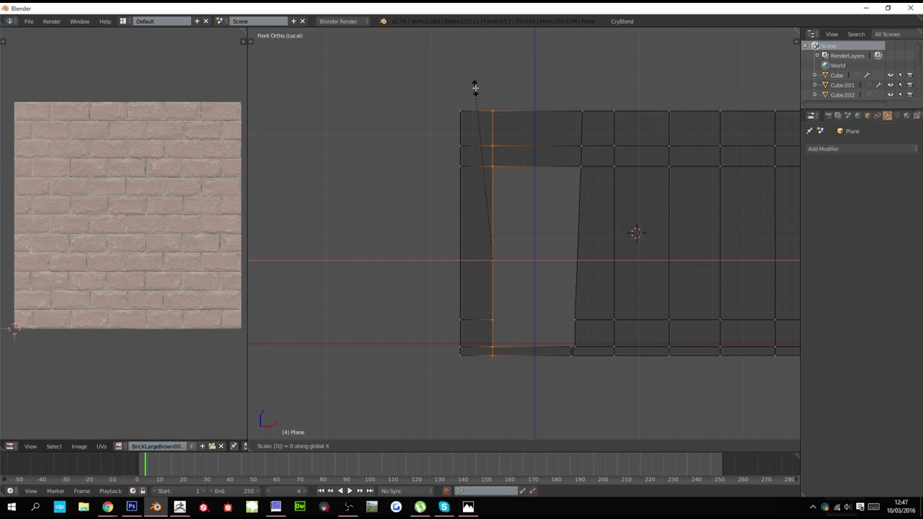
key(Return)
Straighten the vertex column on the doorway's right side by scaling it to 0 along X
key(b)
drag(556, 76, 586, 381)
key(s)
key(x)
key(0)
key(Return)
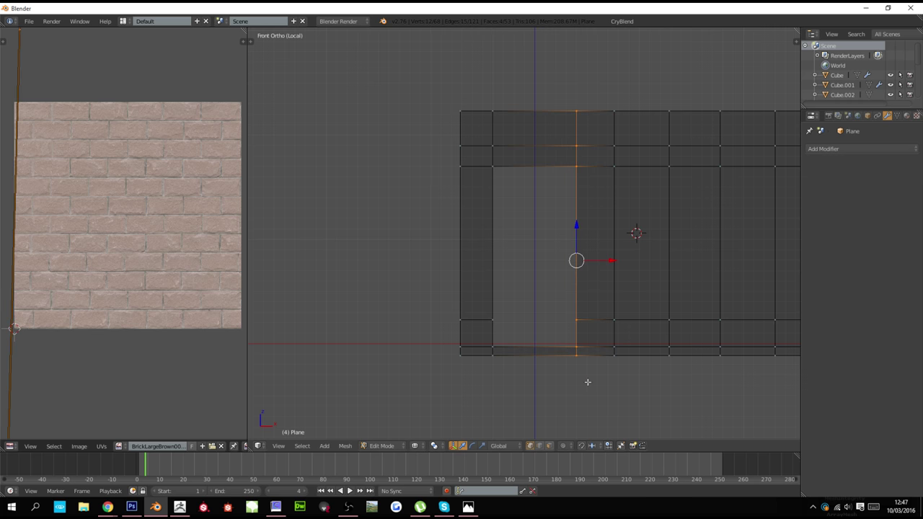
Select both doorway vertex columns, leave the isolated view, and scale them along X to fit the opening around the door frame
drag(531, 370, 469, 94)
key(KP_Divide)
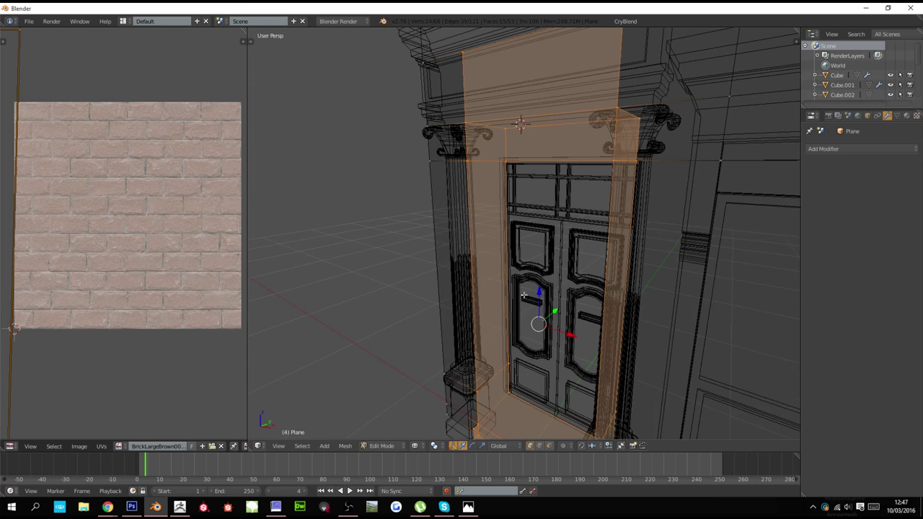
middle_drag(555, 350, 575, 358)
scroll(575, 358, up, 2)
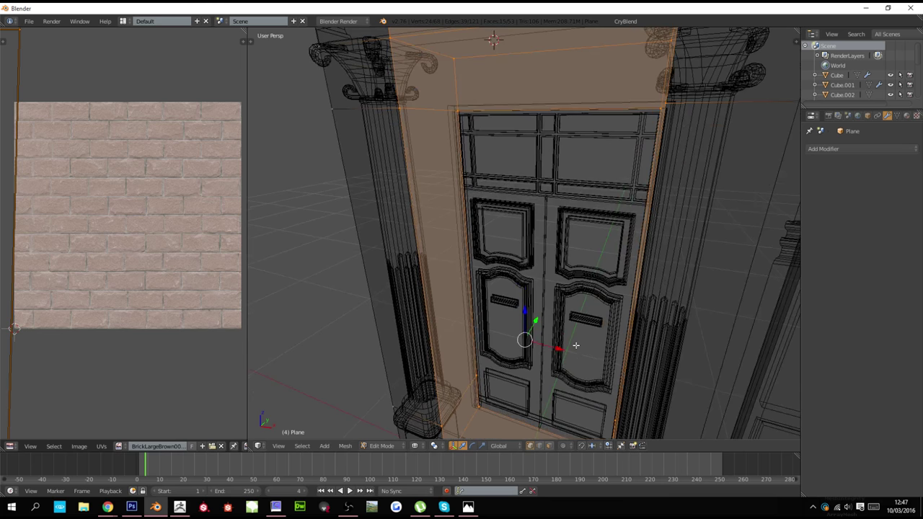
key(z)
key(s)
key(x)
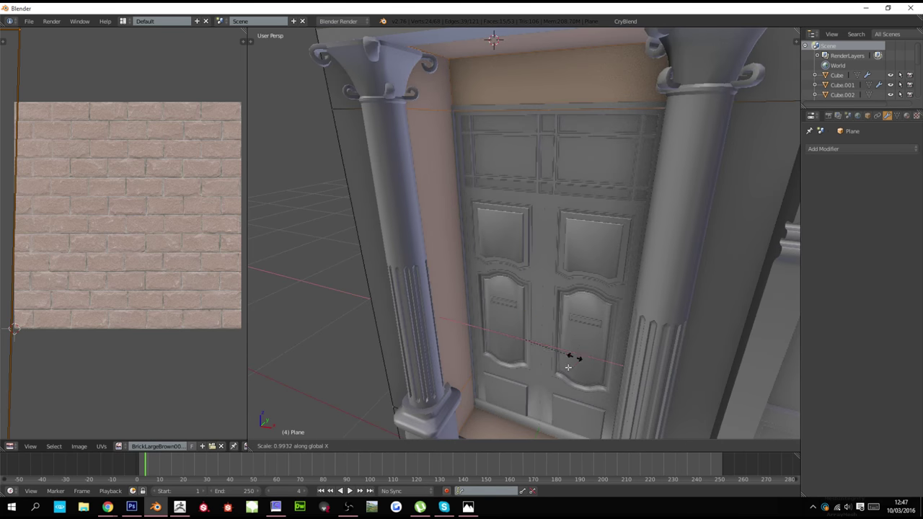
click(517, 409)
scroll(513, 364, down, 2)
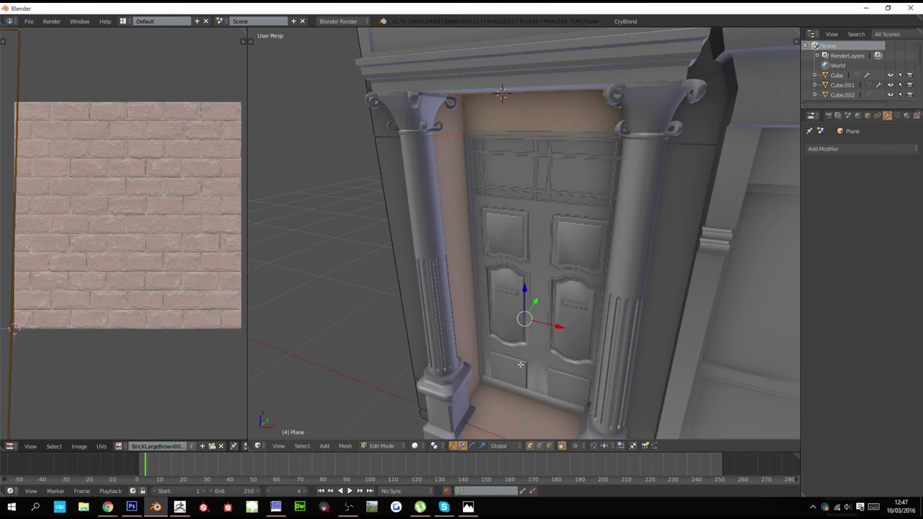
Leave mesh editing and examine the textured facade and doorway from near and far
key(Tab)
key(a)
scroll(521, 366, down, 3)
mouse_move(527, 363)
middle_down()
mouse_move(565, 323)
mouse_move(591, 328)
mouse_move(495, 363)
mouse_move(516, 347)
mouse_move(464, 350)
mouse_move(553, 365)
mouse_move(499, 355)
mouse_move(552, 352)
mouse_move(535, 354)
mouse_move(513, 327)
middle_up()
scroll(564, 342, up, 5)
scroll(538, 342, down, 6)
key(alt+z)
key(a)
scroll(509, 367, down, 4)
key(a)
scroll(521, 347, up, 3)
scroll(521, 348, down, 5)
scroll(500, 350, up, 1)
scroll(544, 348, up, 4)
scroll(541, 349, down, 2)
scroll(513, 327, up, 5)
shift+middle_drag(508, 426, 496, 354)
scroll(490, 356, up, 4)
Select the door panel and examine its geometry in wireframe and solid shading
right_click(472, 358)
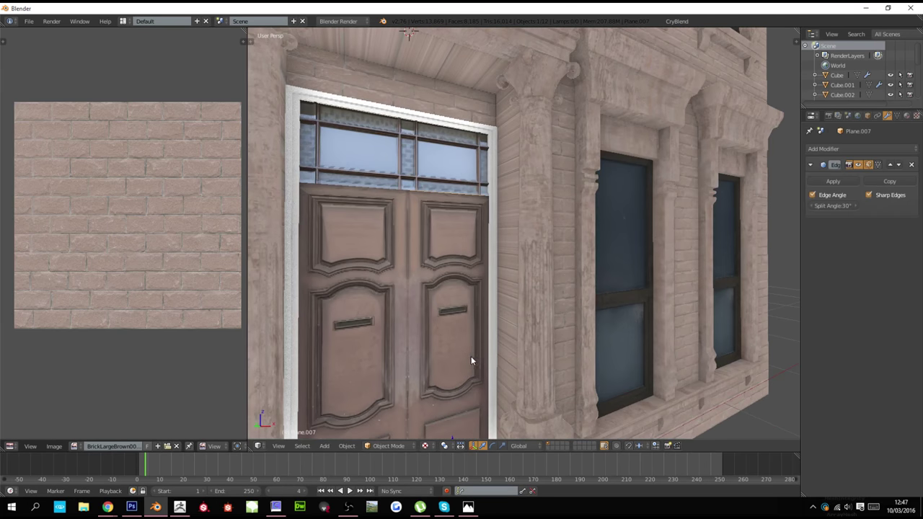
key(alt+z)
key(z)
scroll(462, 364, down, 3)
key(z)
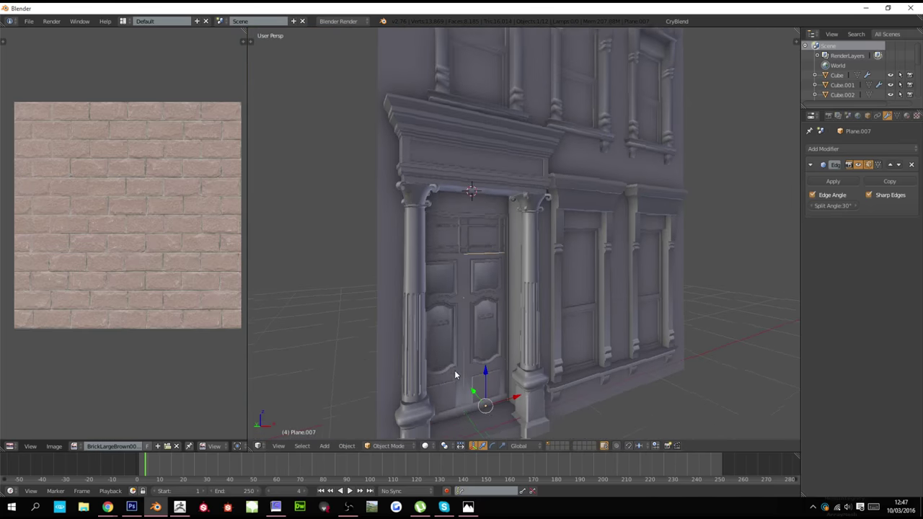
shift+scroll(454, 375, up, 1)
key(Tab)
key(a)
key(Tab)
shift+scroll(454, 379, up, 6)
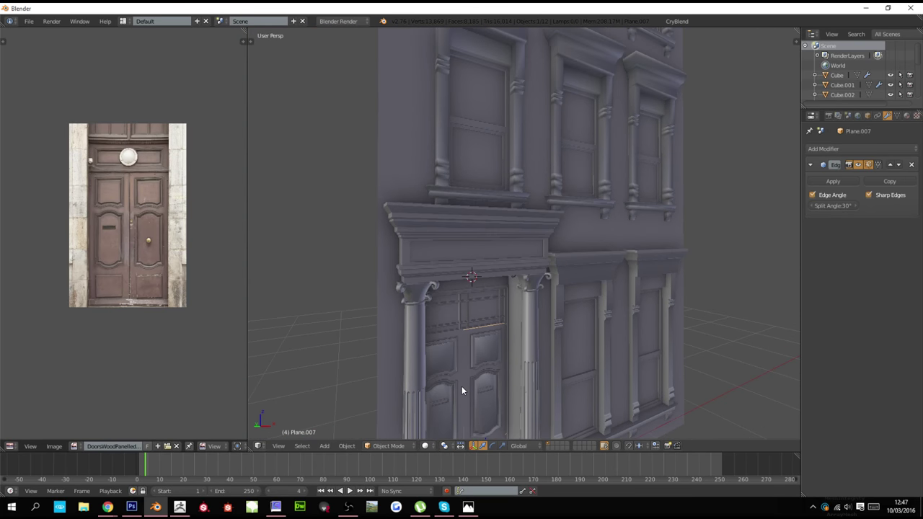
Display the facade textured and open the dark cornice plane at the roofline for mesh editing
scroll(462, 390, down, 3)
shift+scroll(461, 402, up, 9)
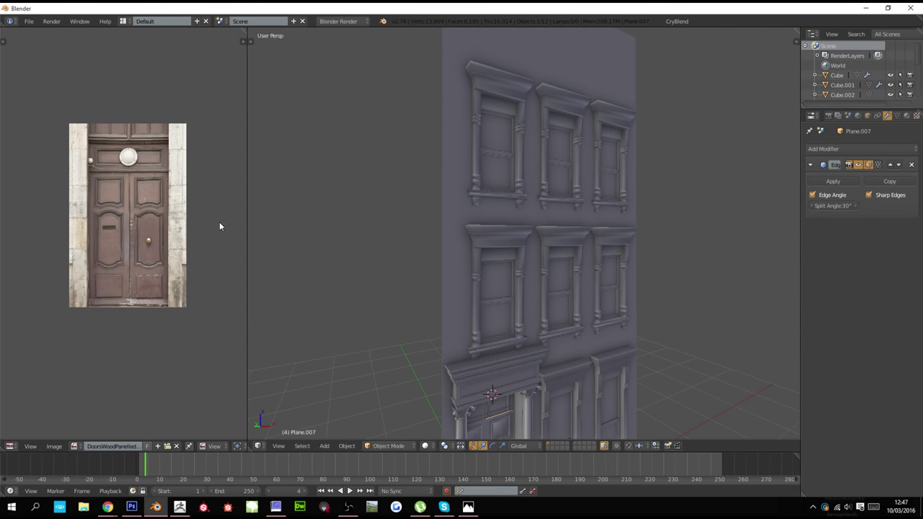
shift+scroll(454, 331, up, 2)
key(Tab)
key(alt+z)
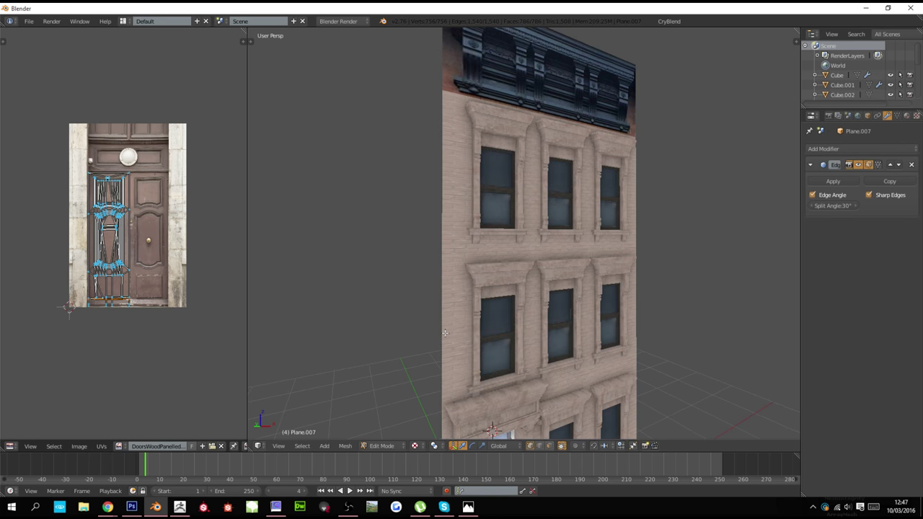
shift+scroll(445, 331, up, 7)
scroll(437, 310, up, 2)
key(Tab)
scroll(413, 243, up, 1)
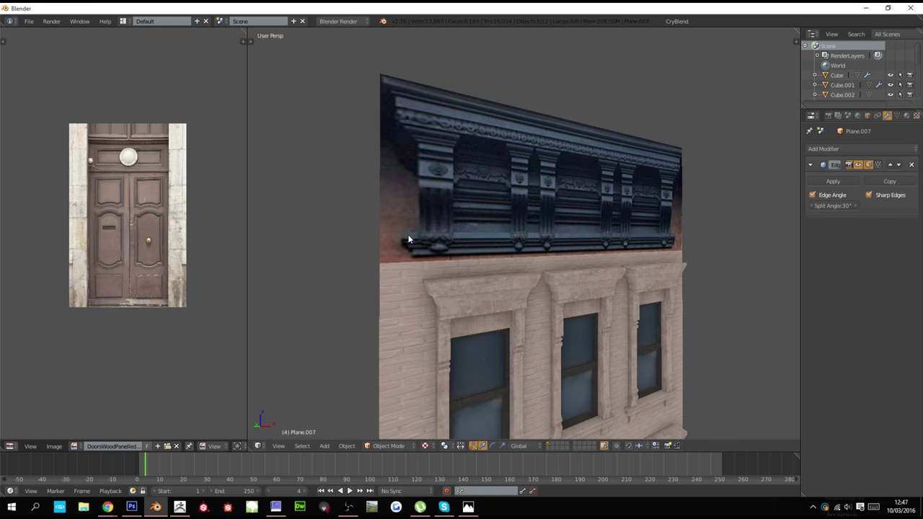
right_click(392, 239)
key(Tab)
scroll(359, 240, up, 2)
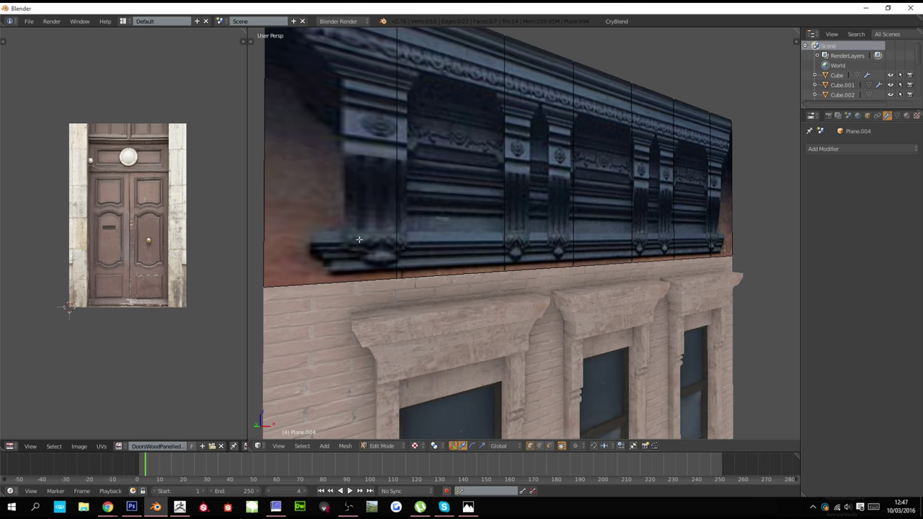
Add five horizontal loop cuts across the cornice's lower moulding, sliding them to follow the ledge lines in the texture
key(ctrl+r)
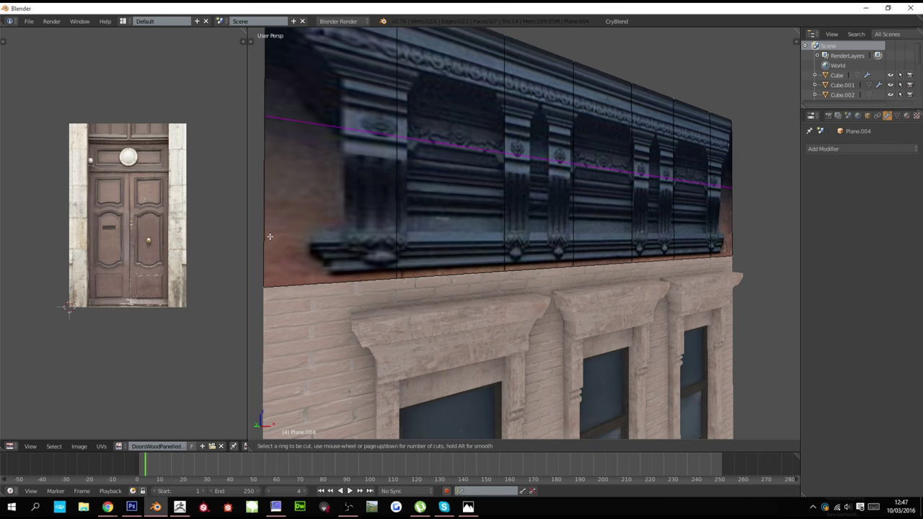
click(270, 245)
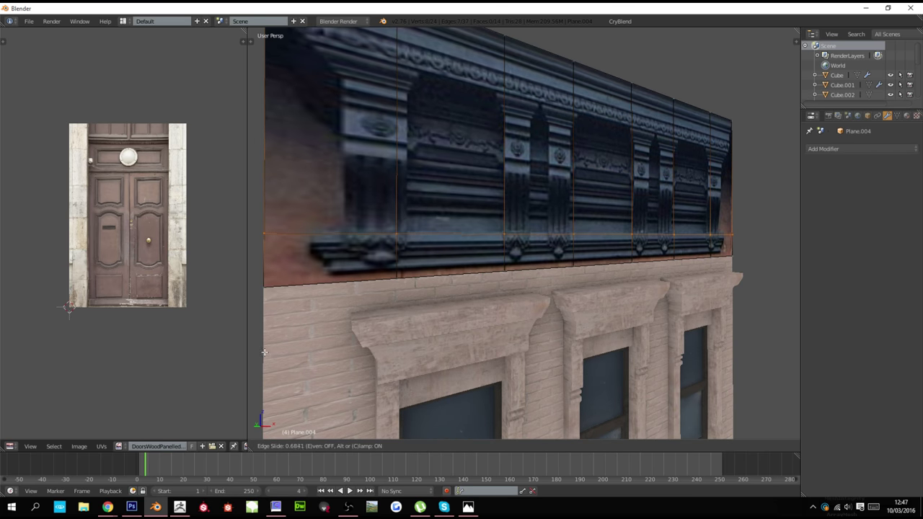
click(265, 350)
key(ctrl+r)
click(267, 244)
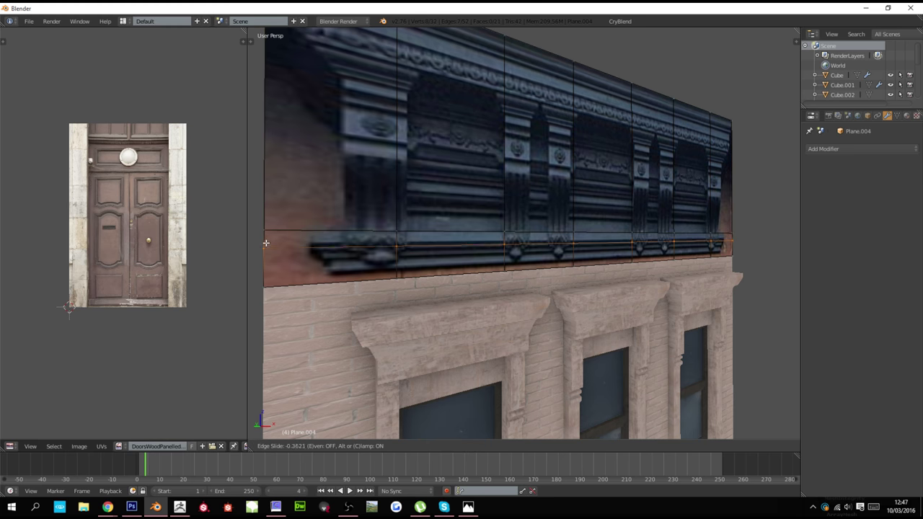
click(266, 238)
key(ctrl+r)
click(265, 246)
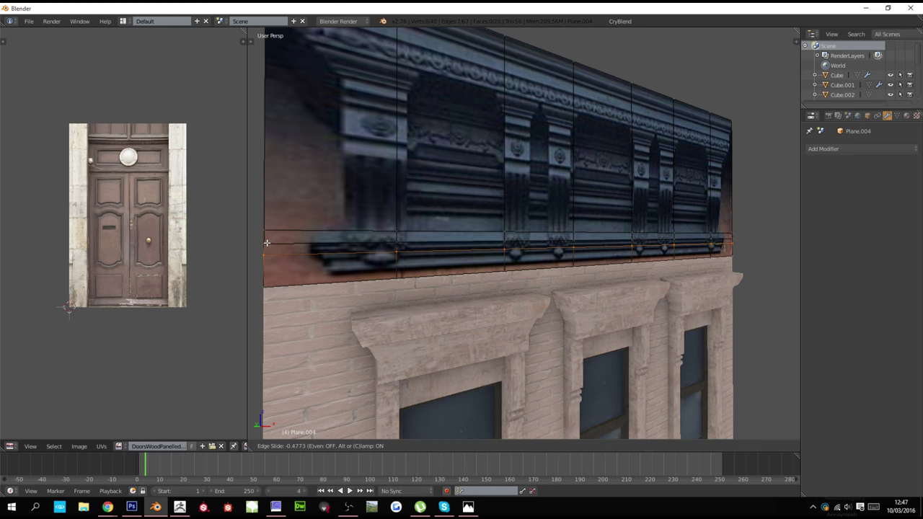
click(267, 240)
key(ctrl+r)
click(264, 256)
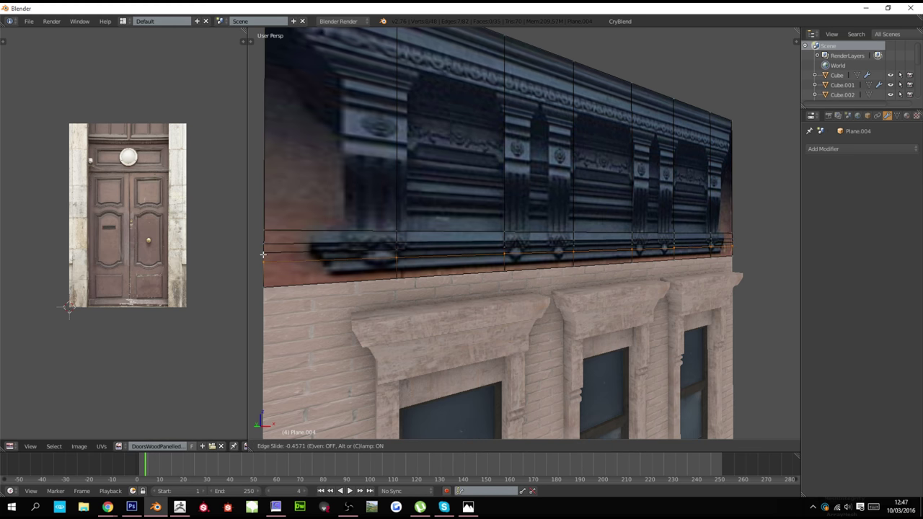
click(263, 254)
key(ctrl+r)
click(261, 269)
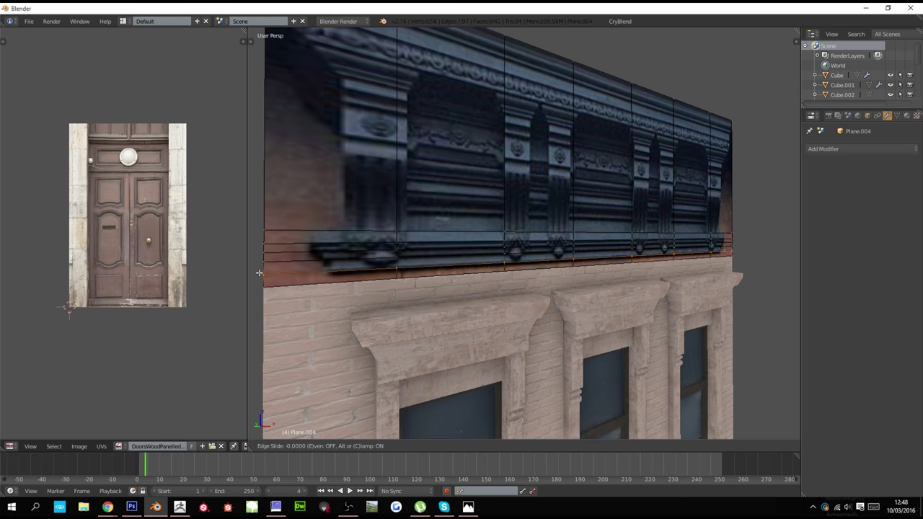
click(259, 272)
Add four horizontal loop cuts across the upper part of the cornice, sliding them to follow the bracket tops and upper mouldings
shift+scroll(264, 196, up, 3)
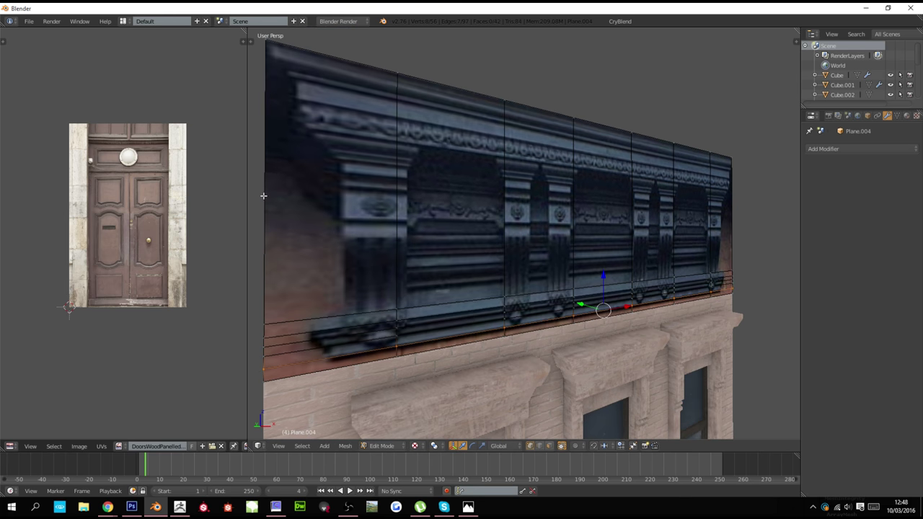
key(ctrl+r)
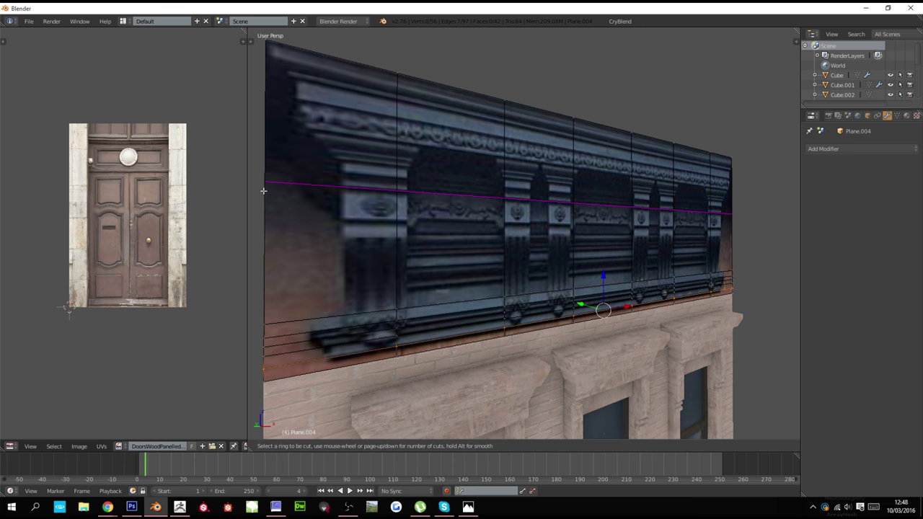
click(263, 195)
click(263, 183)
key(ctrl+r)
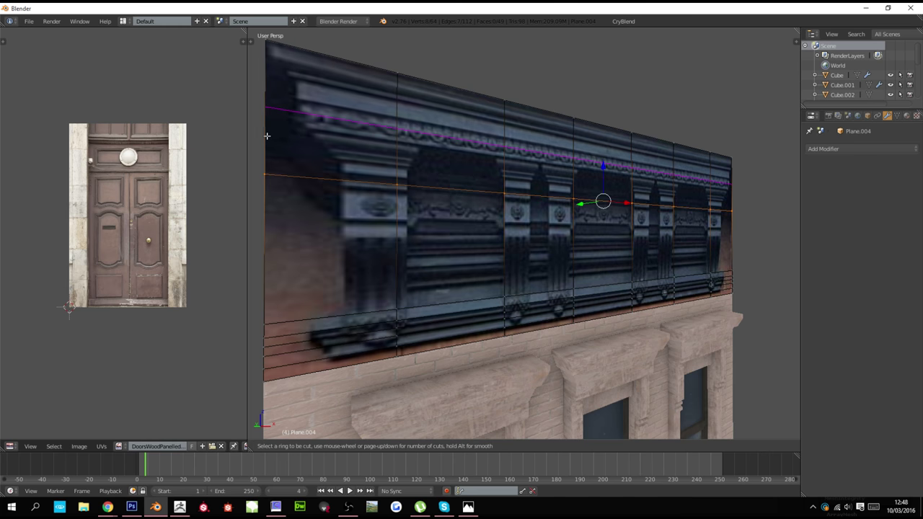
click(264, 136)
click(264, 141)
key(ctrl+r)
click(264, 105)
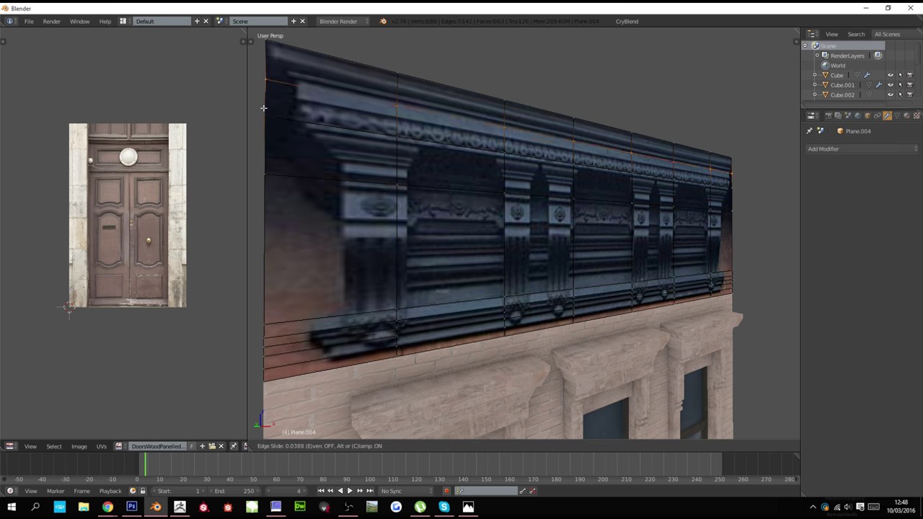
click(263, 117)
key(ctrl+r)
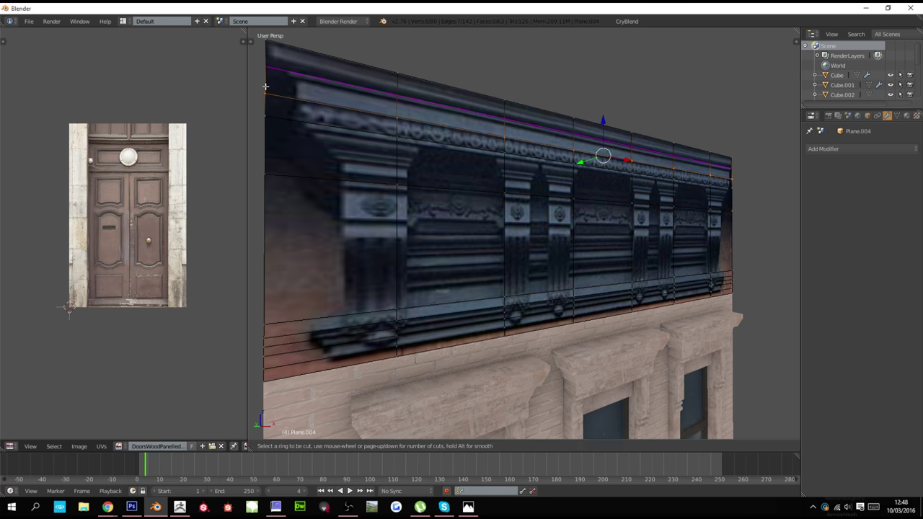
click(265, 88)
click(264, 96)
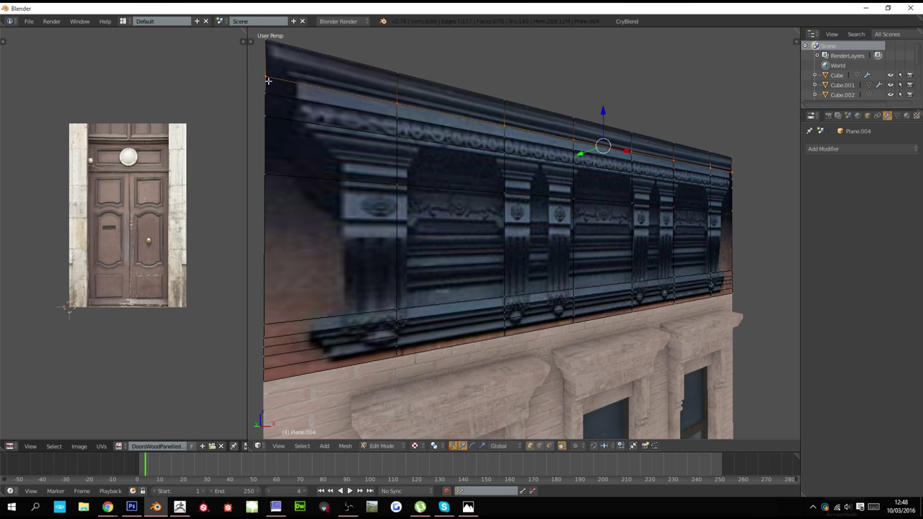
Add one more horizontal loop cut across the cornice just below its top edge, following the upper moulding line
key(ctrl+r)
click(265, 75)
click(265, 76)
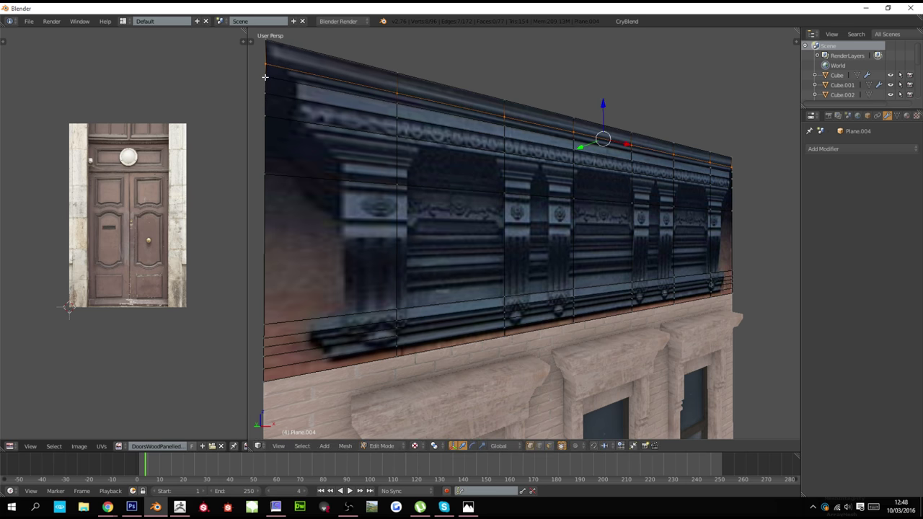
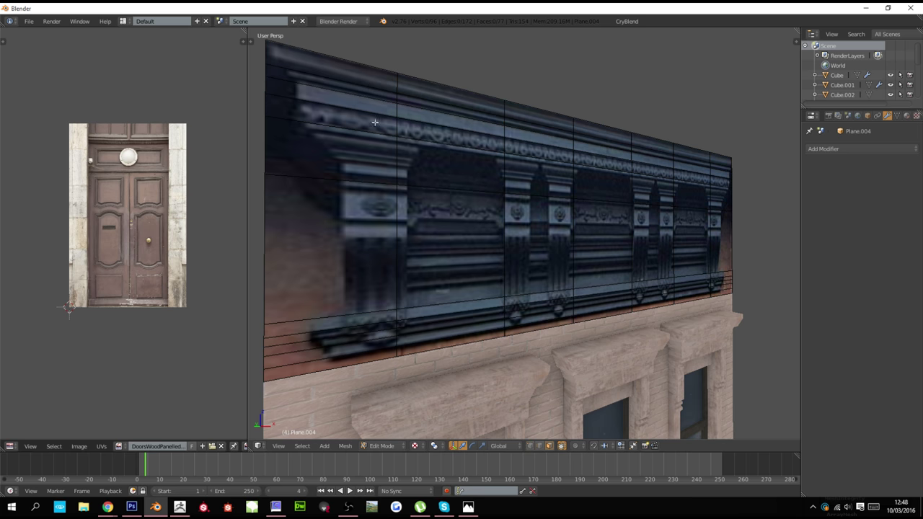
Pull the cornice's top row of faces forward along Y, then extend the selection to the second row and move both forward again
alt+right_click(394, 79)
middle_drag(407, 142, 523, 208)
key(g)
key(y)
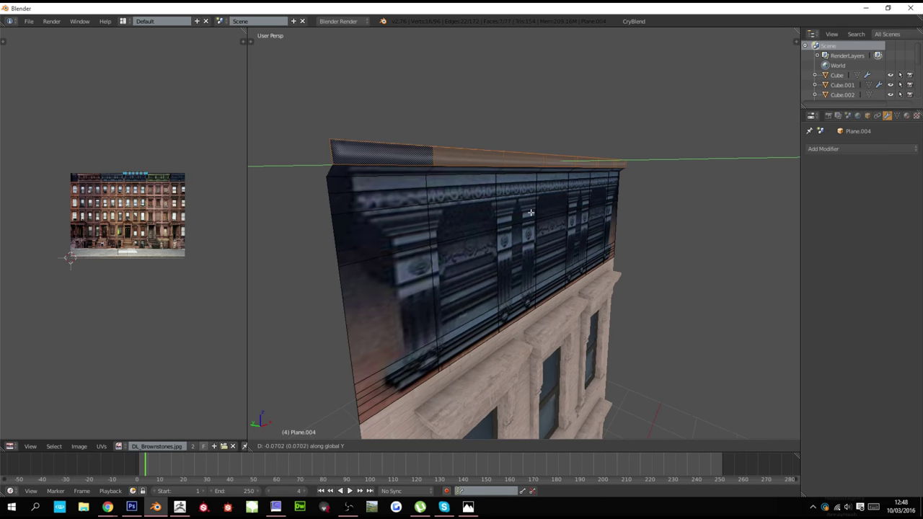
click(530, 213)
alt+shift+right_click(438, 171)
key(g)
key(y)
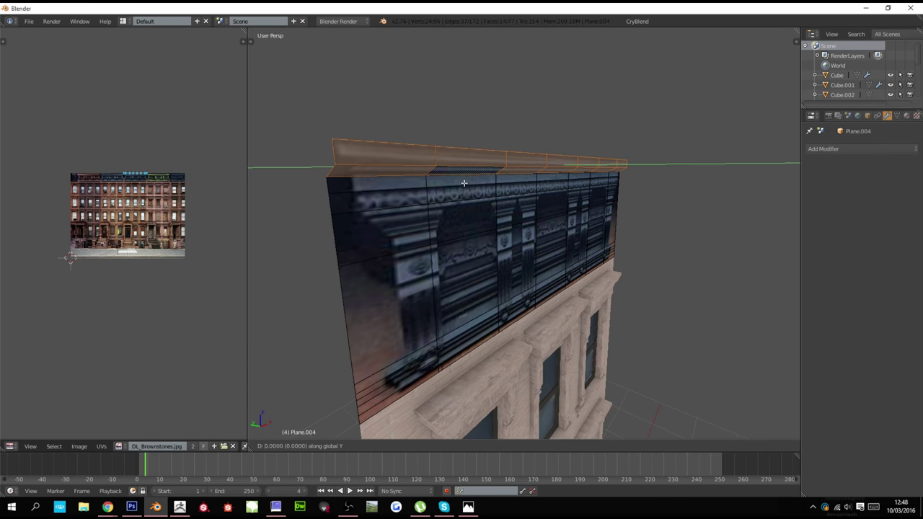
click(467, 184)
Extend the selection to the third and fourth cornice rows, moving the selected rows forward along Y after each addition
key(l)
key(g)
key(y)
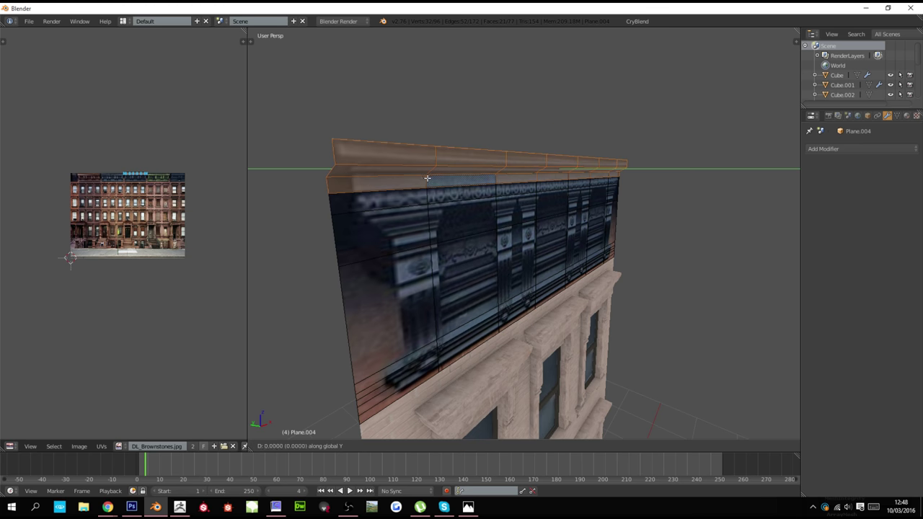
click(437, 179)
middle_drag(437, 179, 437, 191)
key(l)
key(g)
key(y)
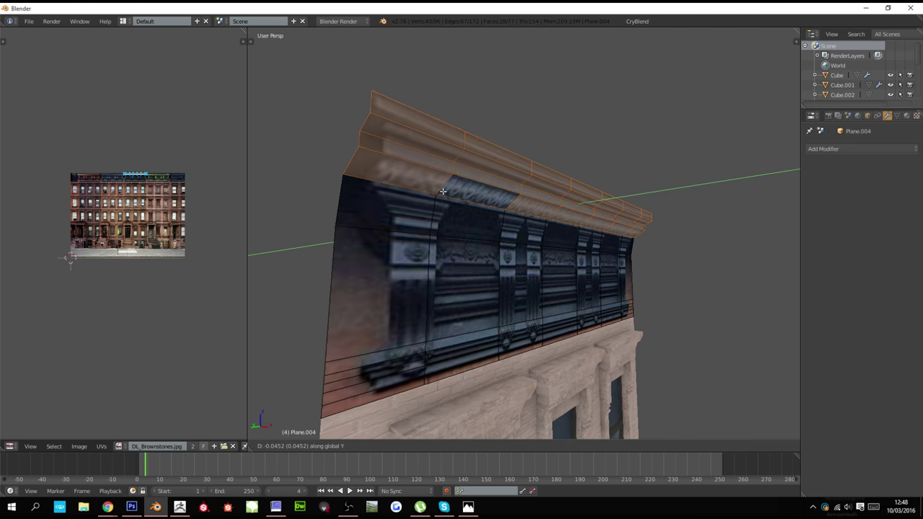
click(441, 193)
Add the bracket-top row and the tall bracket row to the selection, moving the selected rows forward along Y each time
key(l)
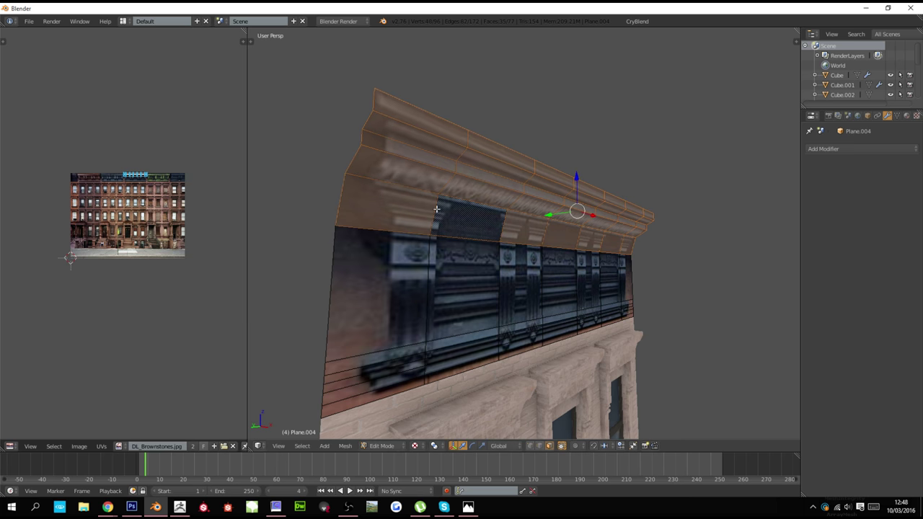
key(g)
key(y)
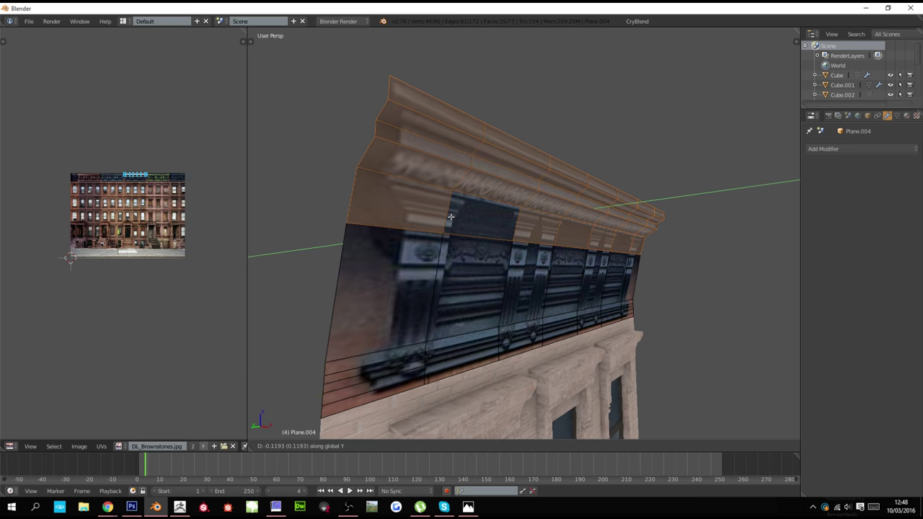
click(444, 233)
key(l)
key(g)
key(y)
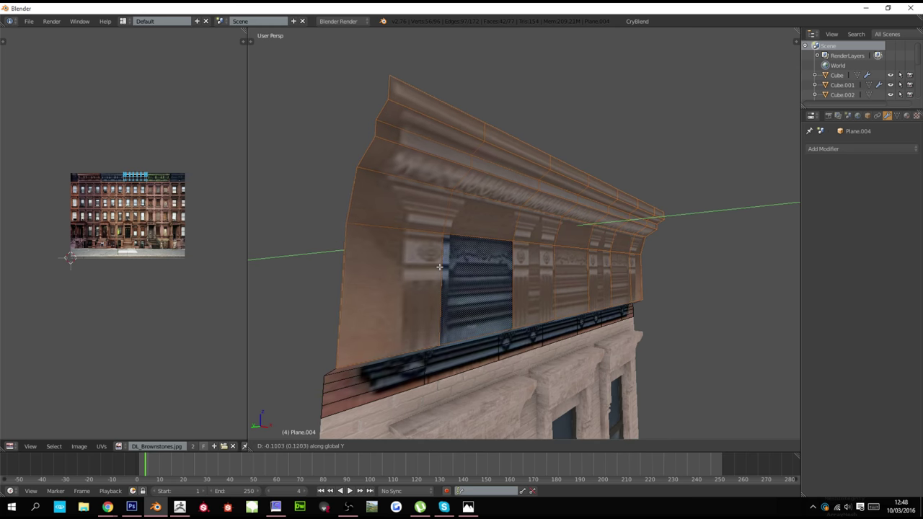
click(449, 280)
Examine the stepped cornice on the building from several angles in textured and wireframe display
key(Tab)
scroll(449, 280, down, 5)
middle_drag(509, 289, 422, 278)
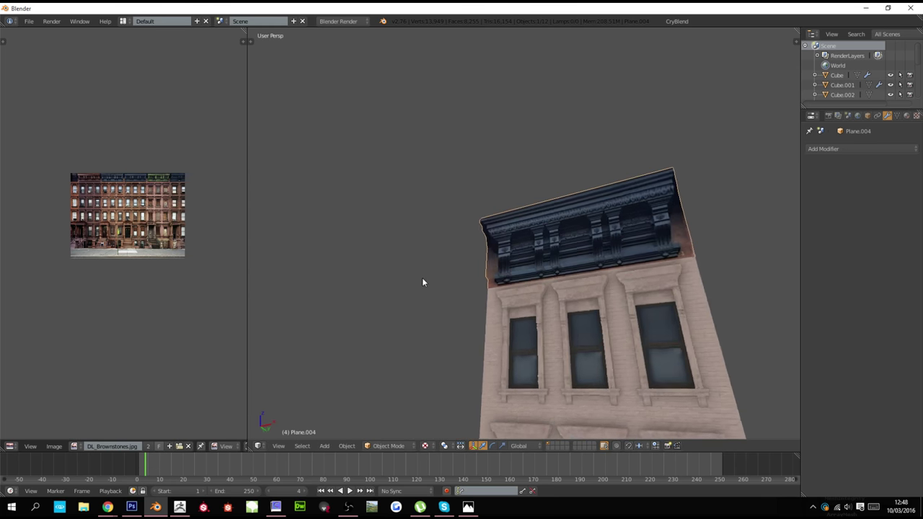
scroll(425, 280, up, 4)
key(z)
key(z)
scroll(461, 296, down, 5)
mouse_move(497, 306)
middle_down()
mouse_move(457, 325)
mouse_move(469, 281)
mouse_move(540, 286)
middle_up()
scroll(470, 282, up, 5)
Add the first two lower moulding rows to the cornice selection, moving everything selected forward along Y each time
key(Tab)
key(alt+z)
mouse_move(490, 348)
shift+middle_down()
mouse_move(496, 288)
mouse_move(476, 294)
shift+middle_up()
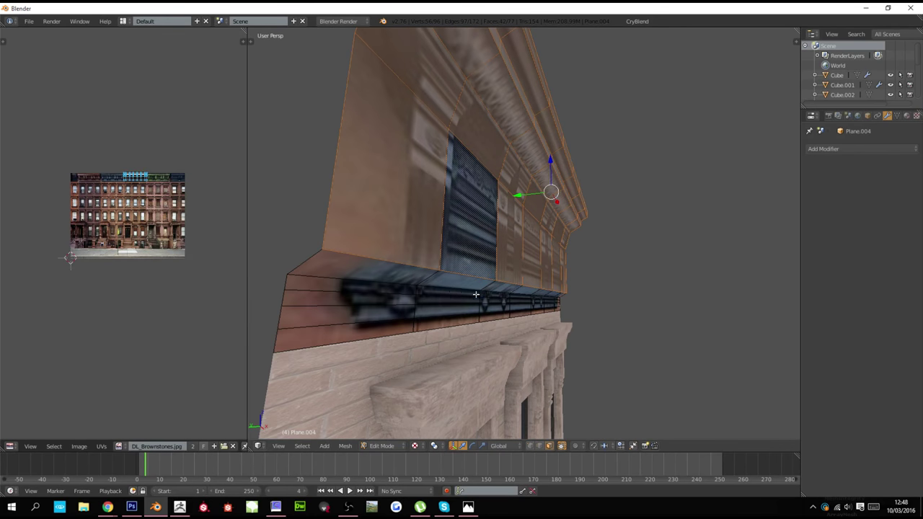
alt+shift+right_click(423, 278)
key(g)
key(y)
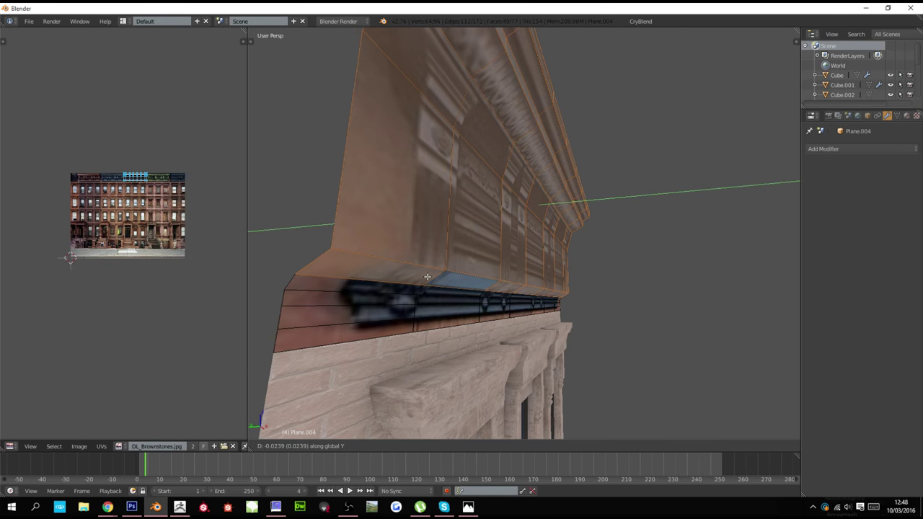
right_click(422, 281)
alt+shift+right_click(418, 289)
key(g)
key(y)
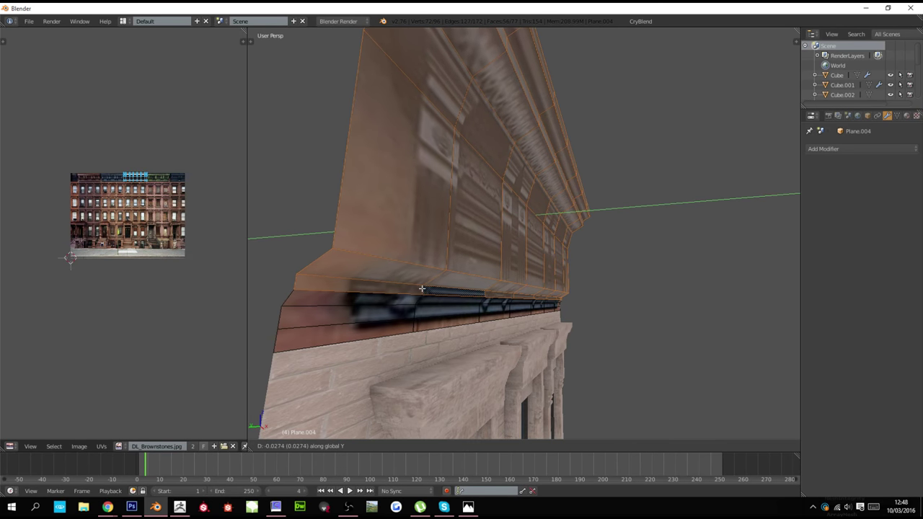
click(423, 289)
Add the next two lower moulding rows to the selection, shifting the selected cornice rows forward along Y each time
alt+shift+right_click(418, 298)
key(g)
key(y)
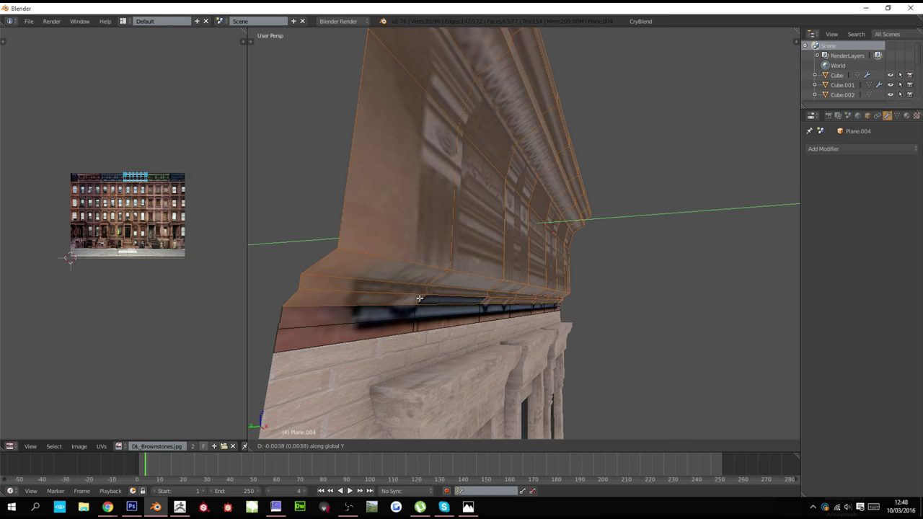
right_click(421, 300)
alt+shift+right_click(415, 311)
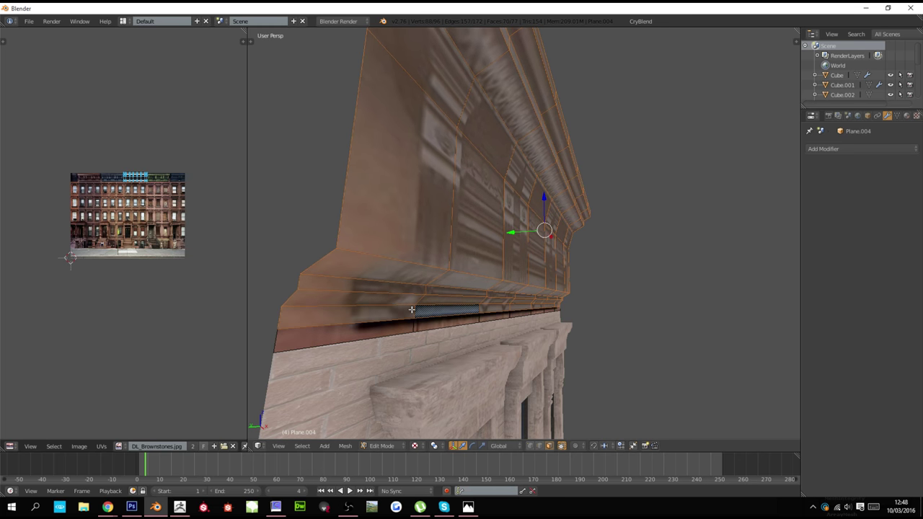
key(g)
key(y)
click(426, 310)
Examine the finished cornice profile against the facade in solid and textured shading
key(Tab)
scroll(535, 320, down, 5)
scroll(534, 315, down, 2)
key(a)
key(alt+z)
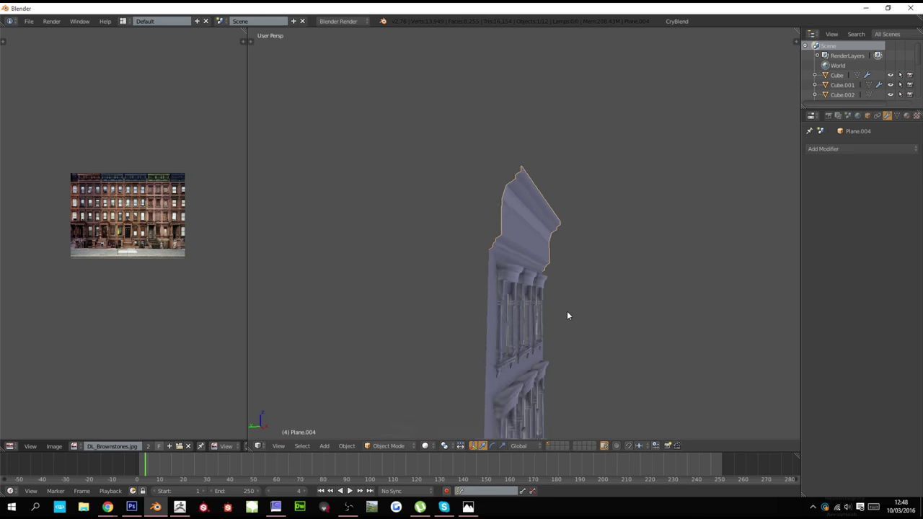
mouse_move(567, 311)
middle_down()
mouse_move(475, 322)
mouse_move(415, 349)
mouse_move(528, 312)
mouse_move(507, 306)
middle_up()
scroll(480, 321, down, 4)
scroll(482, 321, up, 1)
key(alt+z)
scroll(501, 303, up, 6)
Duplicate the leftmost face of the cornice's tall middle row and move the copy along X onto the first bracket
key(Tab)
key(z)
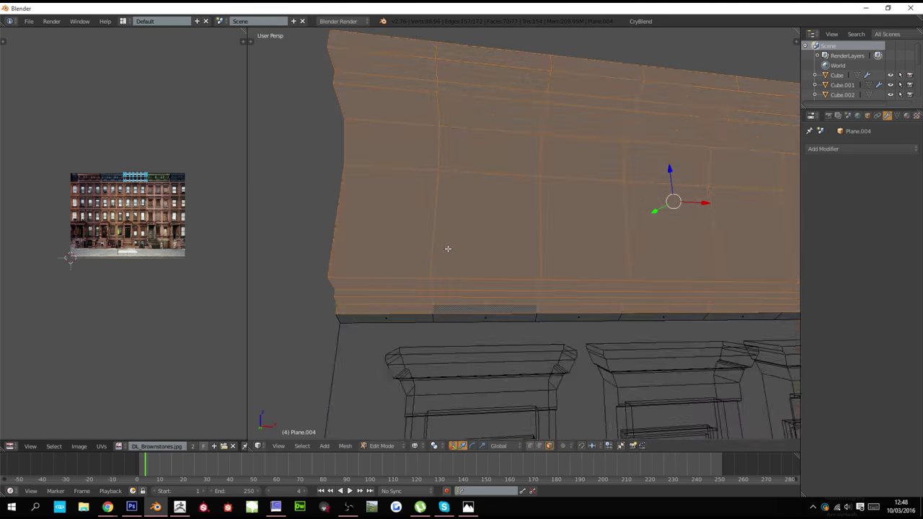
key(z)
right_click(432, 185)
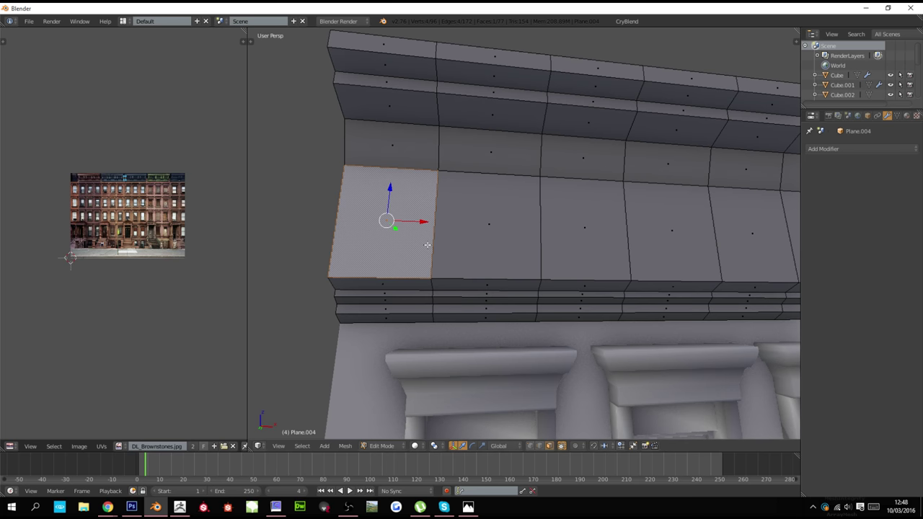
key(shift+d)
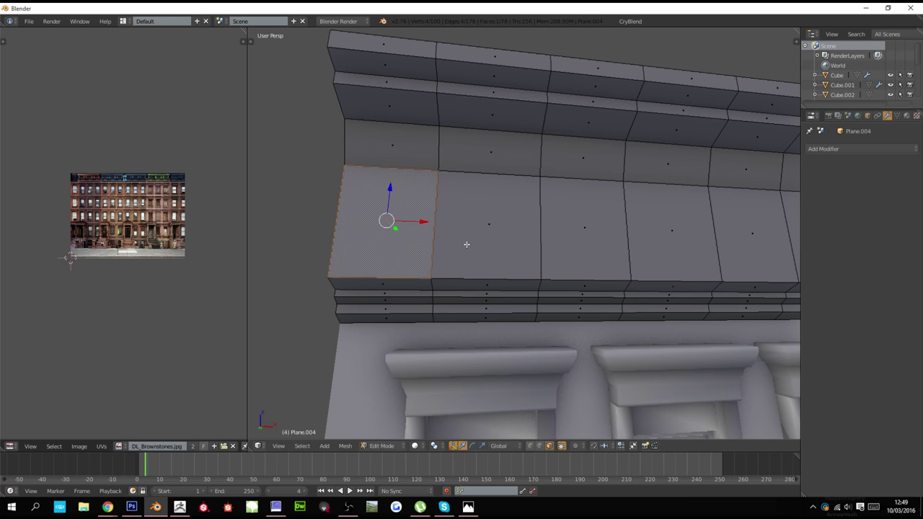
key(alt+z)
key(g)
key(x)
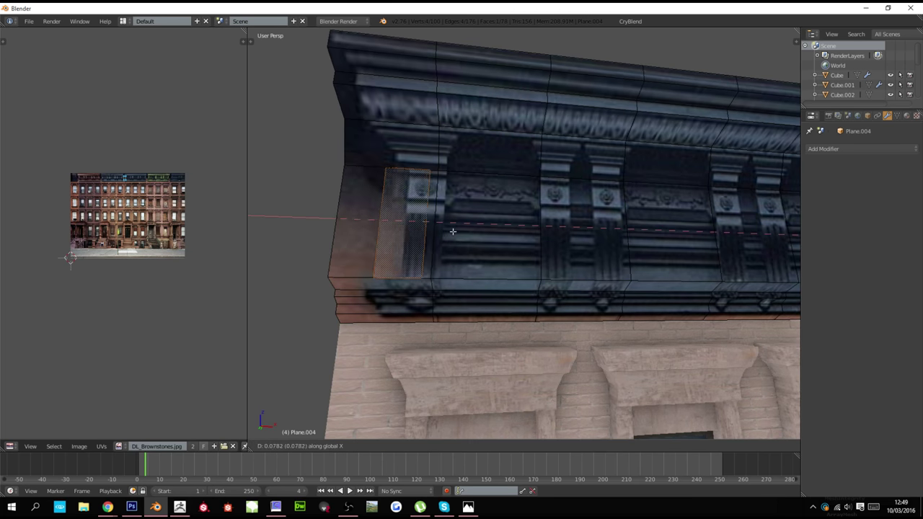
click(462, 233)
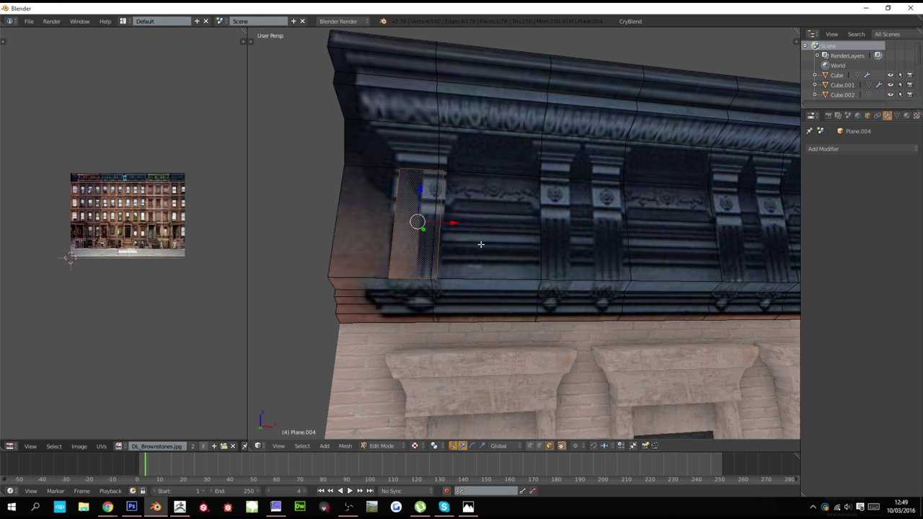
Scale the duplicated face along X by about 1.19 and reposition it along X to cover the first bracket's width
key(s)
key(x)
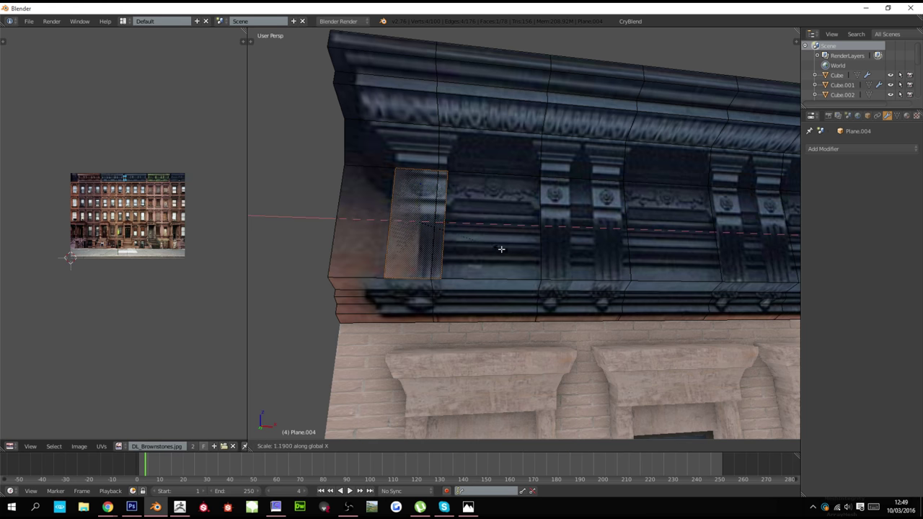
click(501, 249)
key(g)
key(x)
click(500, 248)
Extrude the duplicated face into a bracket block and raise its top face along Z towards the upper mouldings
middle_drag(468, 242, 492, 240)
key(e)
click(514, 264)
key(z)
key(z)
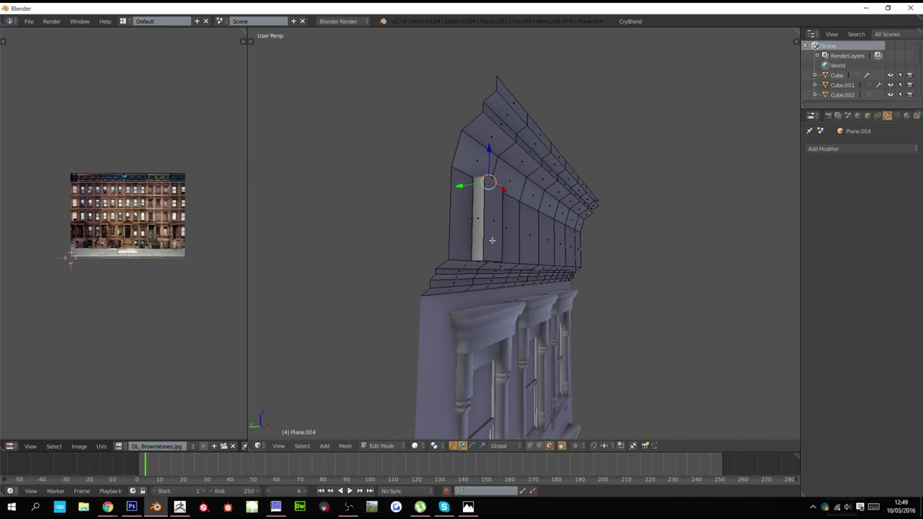
key(g)
key(z)
click(491, 186)
Delete the bracket block's top face while keeping its edges, working from the right side view
key(alt+z)
scroll(498, 202, up, 3)
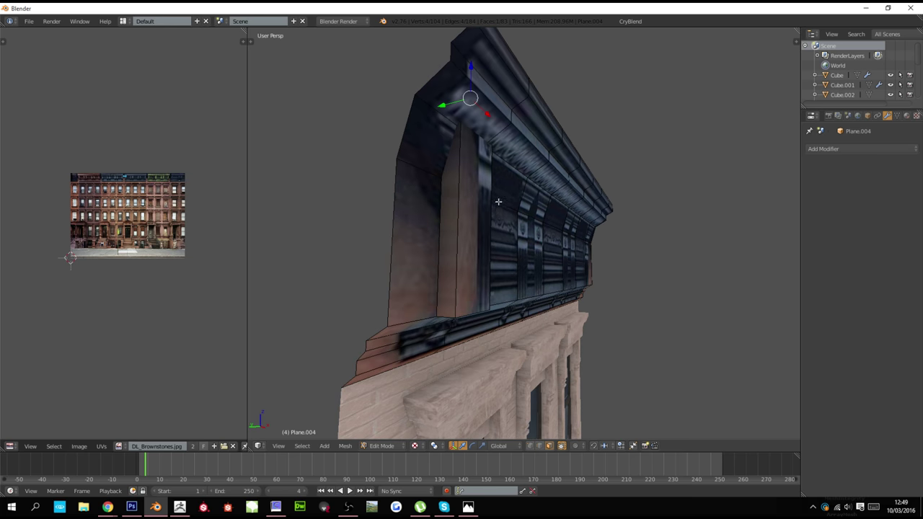
middle_drag(497, 202, 489, 213)
key(KP_3)
key(KP_1)
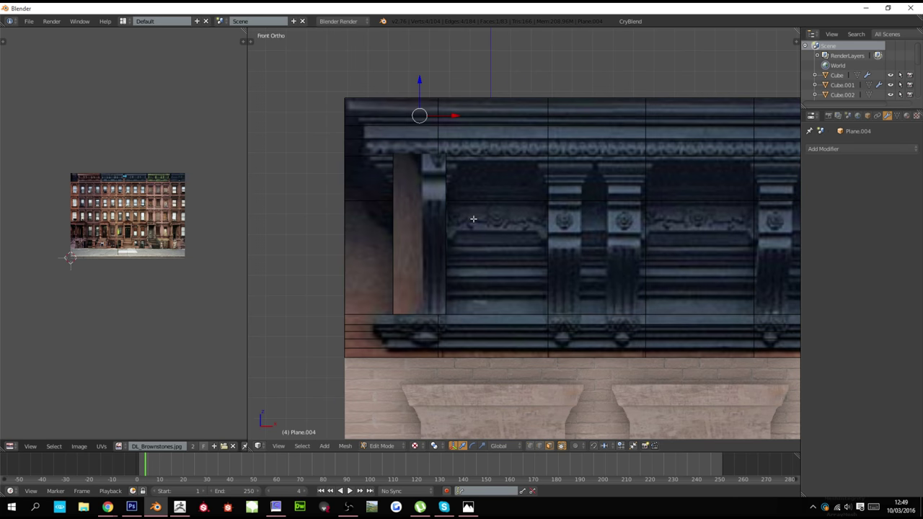
key(alt+z)
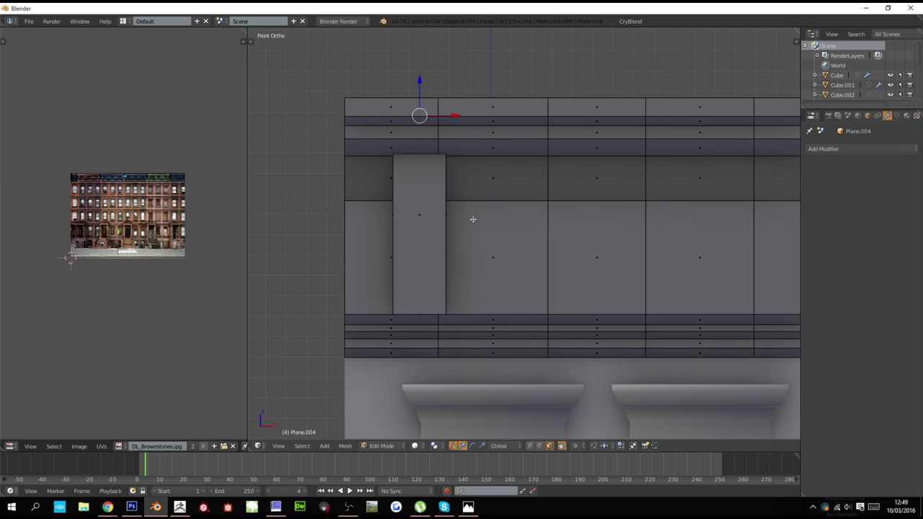
key(KP_3)
scroll(540, 155, up, 4)
key(a)
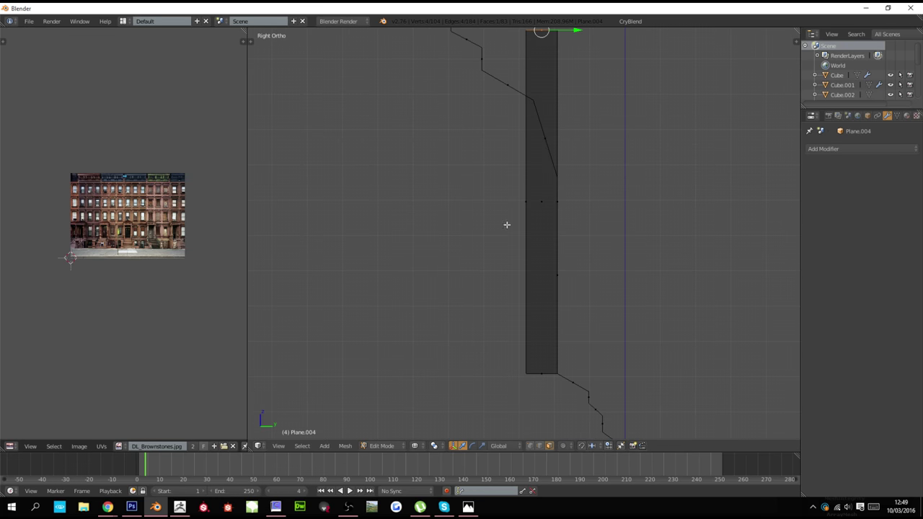
key(x)
click(521, 290)
shift+scroll(524, 285, up, 2)
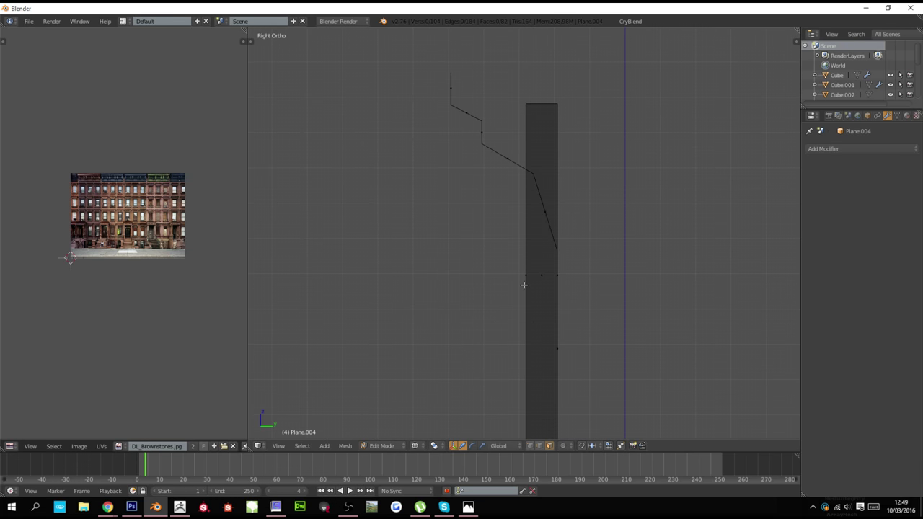
Select the bracket block's top vertices and lower them along Z to just above the slanted moulding
key(c)
click(544, 105)
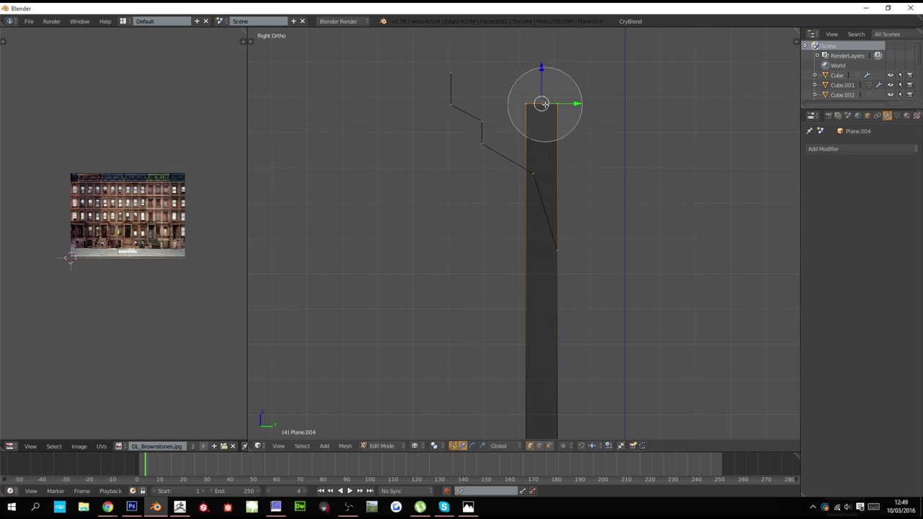
right_click(543, 104)
key(g)
key(z)
click(541, 136)
Select the block's front top vertices and move them forward along Y to meet the overhanging moulding
key(a)
key(c)
scroll(528, 131, up, 6)
click(528, 131)
key(Escape)
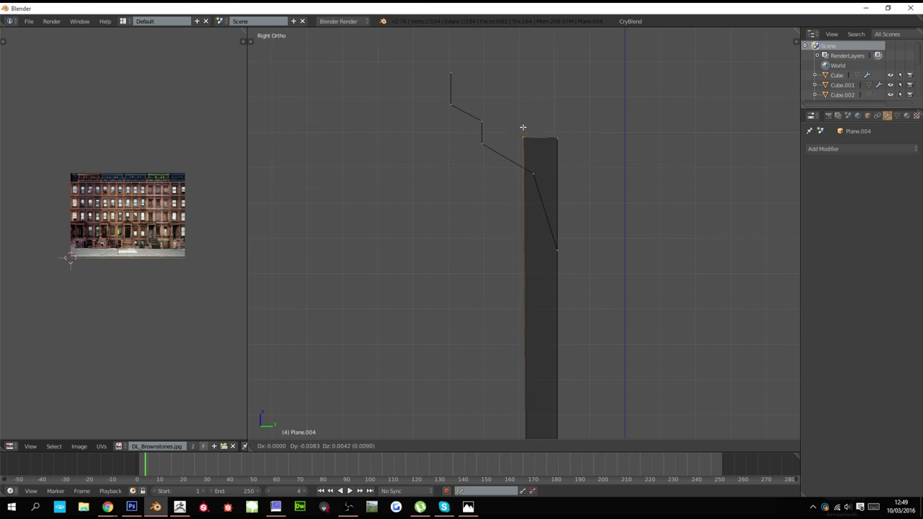
key(g)
key(y)
click(485, 130)
Add the rear top vertices to the selection and adjust the height of the block's top along Z
key(c)
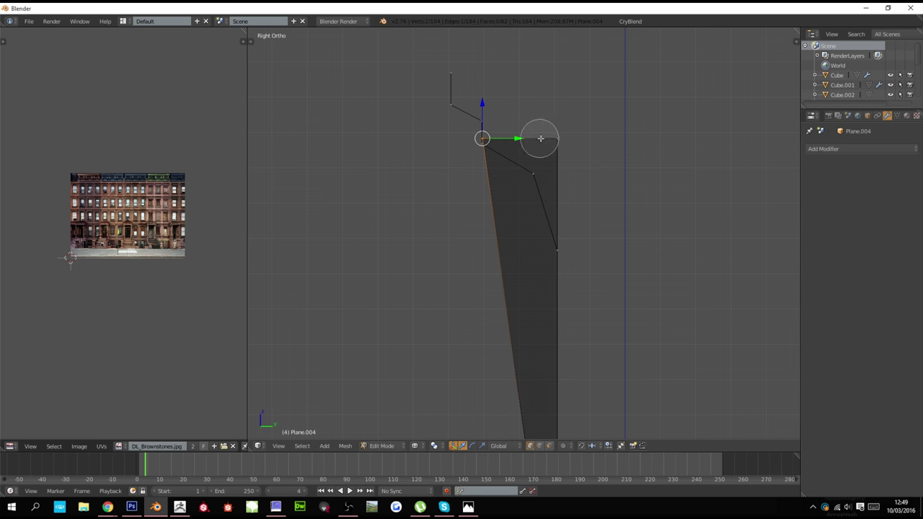
click(551, 136)
right_click(551, 134)
key(g)
key(z)
click(554, 126)
Select the whole bracket block as linked geometry and hide the rest of the cornice mesh
key(z)
key(Tab)
middle_drag(489, 184, 542, 224)
scroll(565, 220, down, 6)
key(Tab)
scroll(530, 236, up, 2)
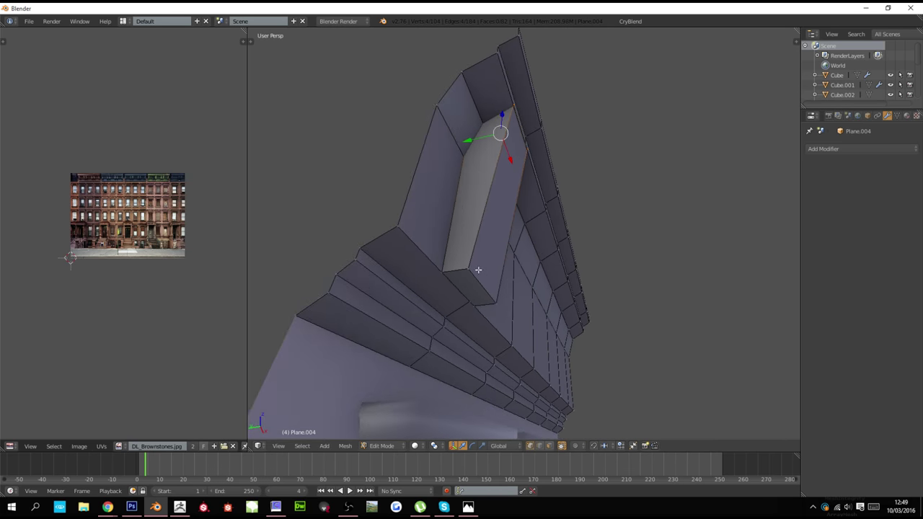
right_click(474, 267)
key(ctrl+l)
key(shift+h)
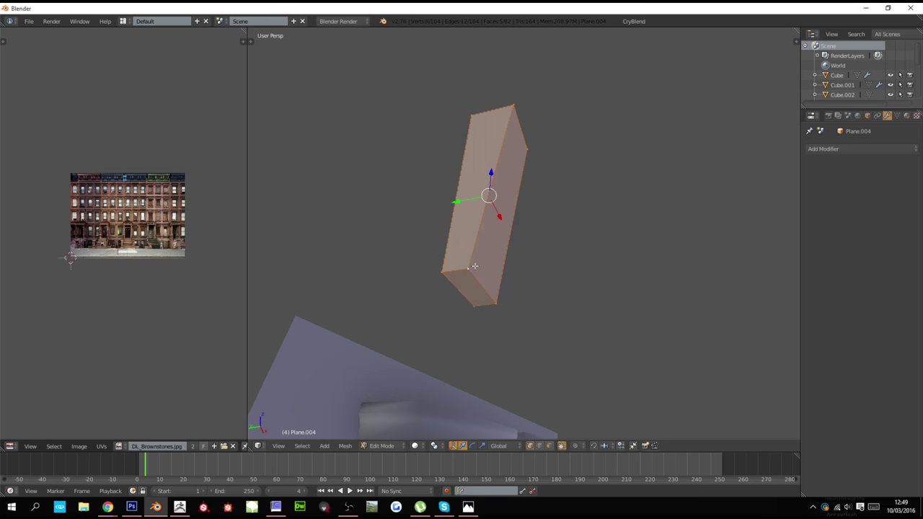
key(a)
right_click(473, 267)
shift+right_click(434, 271)
key(w)
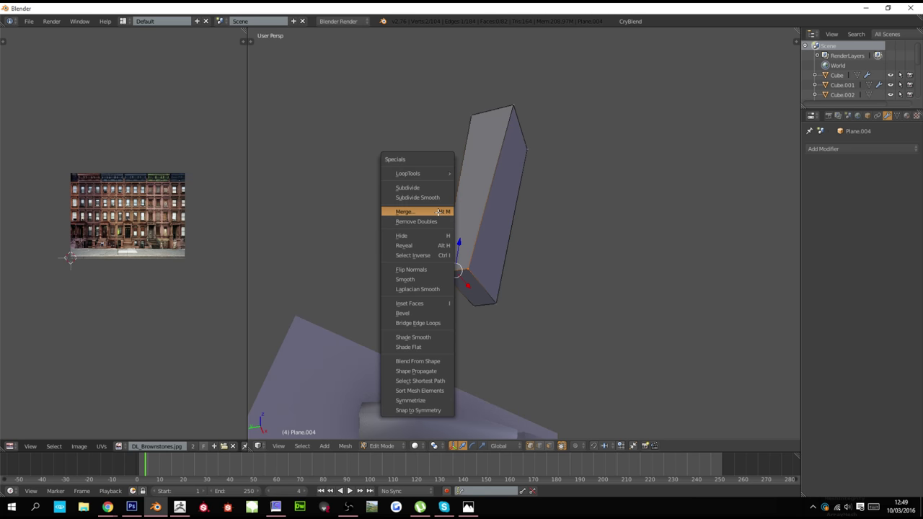
click(439, 211)
shift+right_click(494, 297)
key(w)
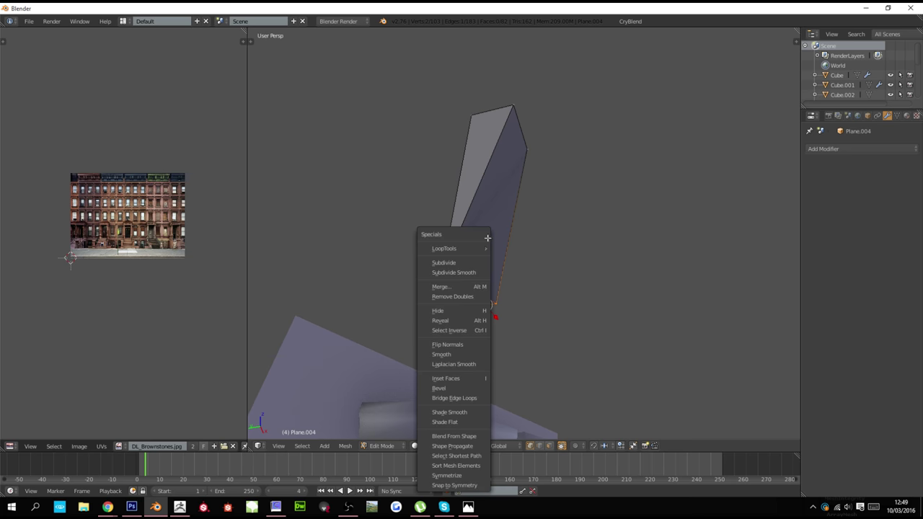
click(455, 287)
key(ctrl+z)
key(ctrl+z)
key(ctrl+z)
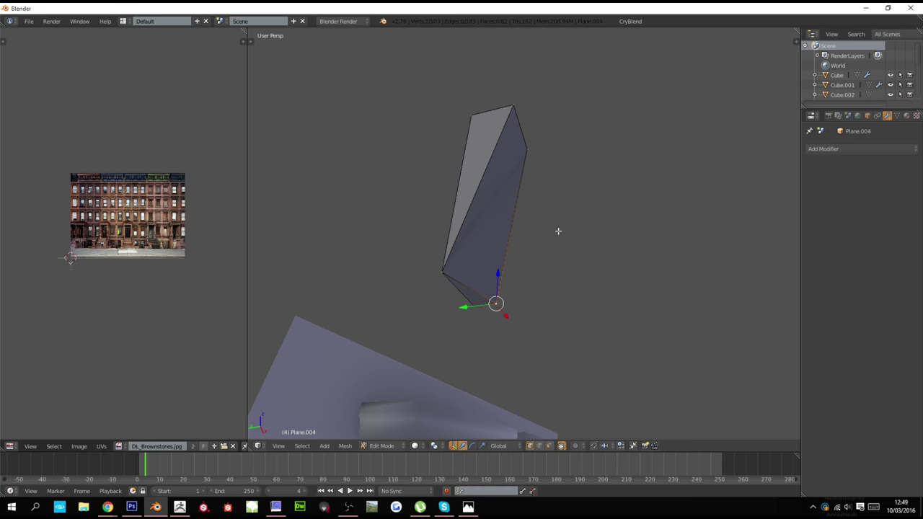
Move the block's bottom rear vertices back along Y, and its bottom front vertices back about 0.074, to taper the bracket
right_click(451, 273)
shift+right_click(473, 300)
key(g)
key(y)
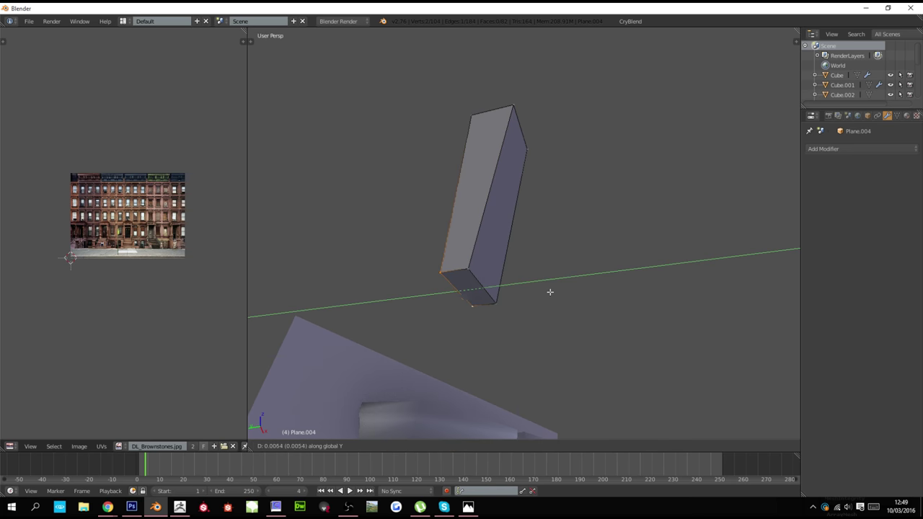
click(544, 292)
right_click(501, 298)
shift+right_click(475, 273)
key(g)
key(y)
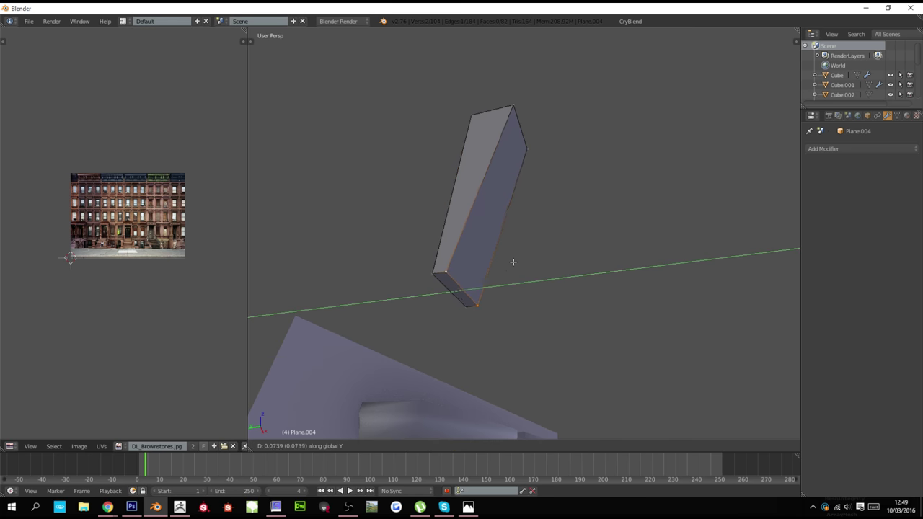
click(508, 261)
Reveal the hidden cornice mesh and select the bracket's four bottom vertices in wireframe display
key(alt+h)
key(a)
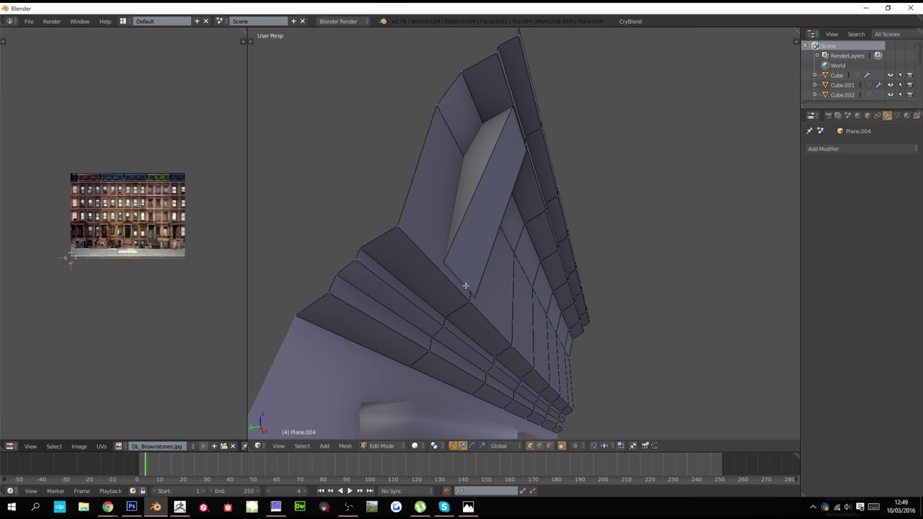
key(z)
right_click(440, 277)
shift+right_click(470, 306)
shift+right_click(433, 272)
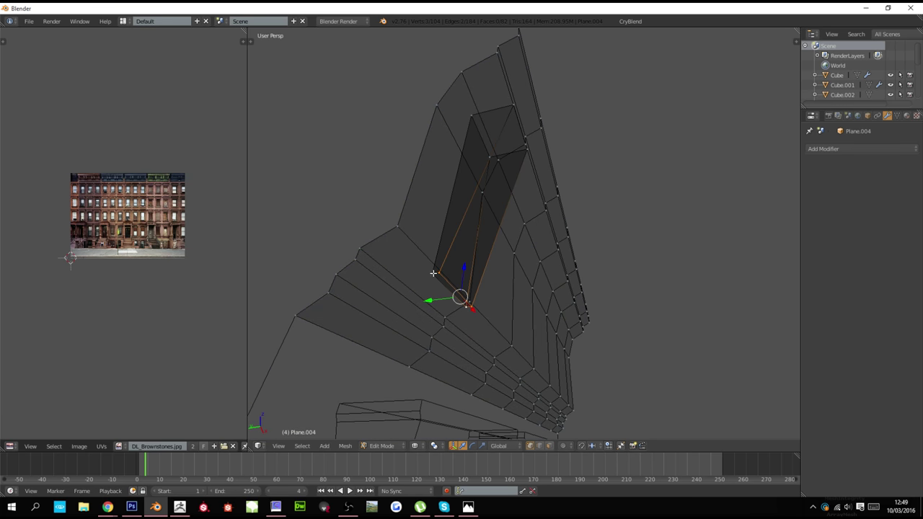
Move the bracket's bottom vertices about -0.018 along Y and adjust them along Z to sit on the lower moulding
key(z)
key(g)
key(y)
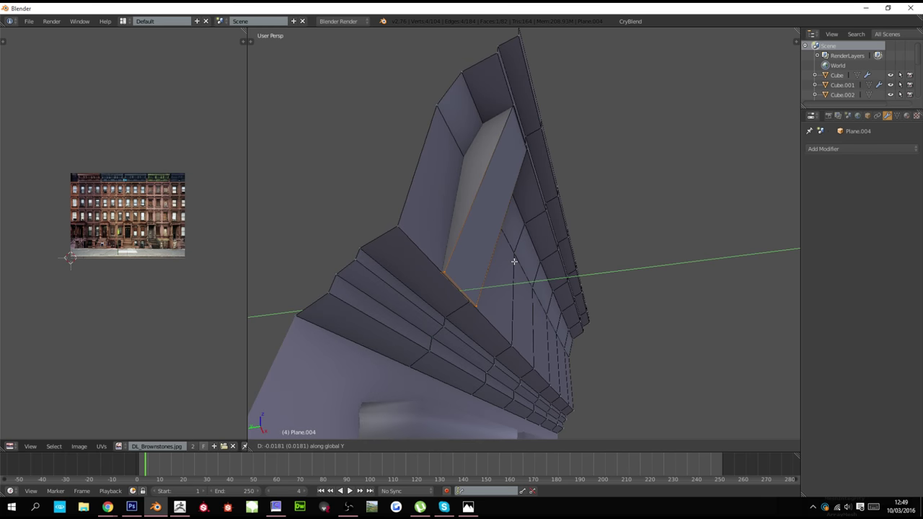
click(514, 261)
key(g)
key(z)
click(515, 254)
Show the cornice with its texture in the front view, framed on the bracket
key(Tab)
key(a)
scroll(521, 257, down, 3)
middle_drag(521, 258, 495, 274)
key(Tab)
key(KP_1)
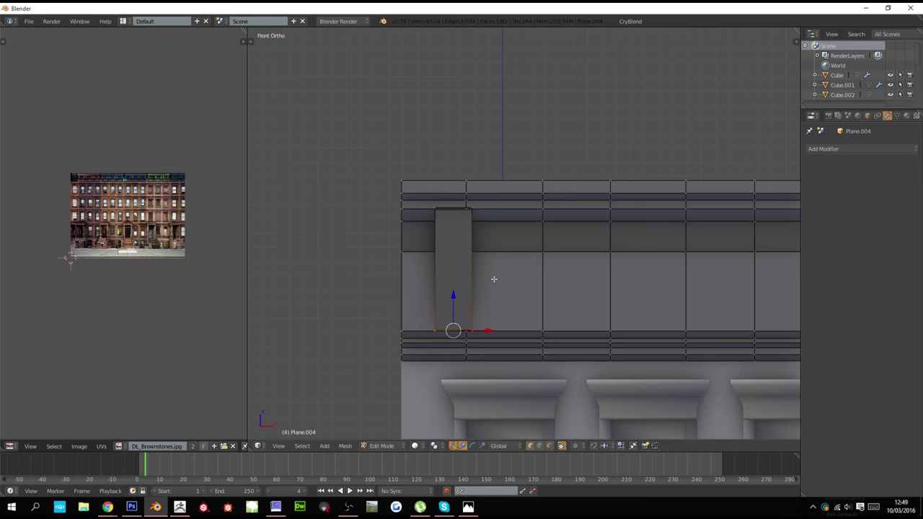
key(alt+z)
scroll(470, 279, up, 3)
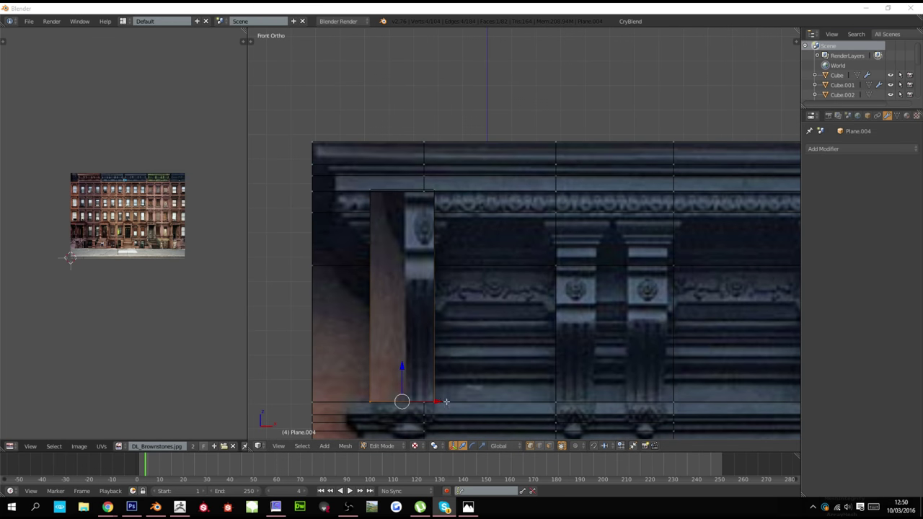
middle_drag(418, 310, 423, 313)
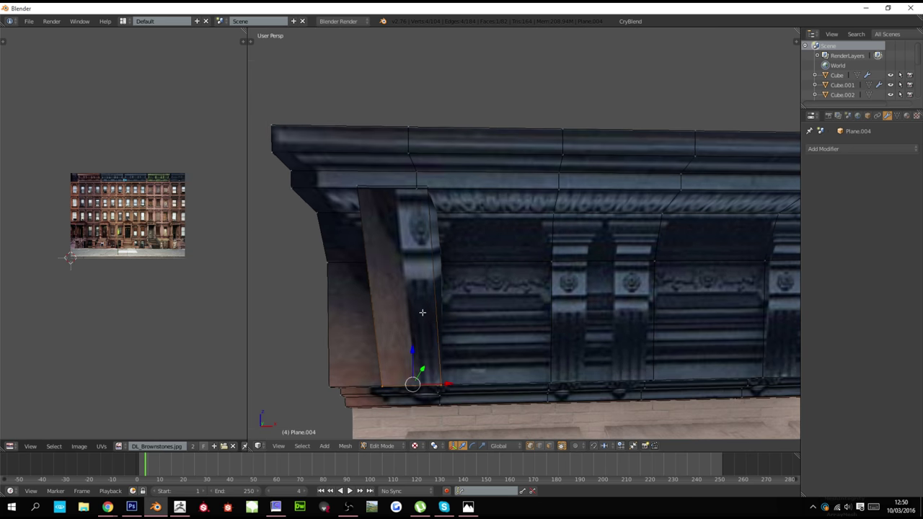
scroll(422, 313, up, 1)
key(KP_1)
Add two closely spaced horizontal loop cuts around the bracket just below its middle
key(ctrl+r)
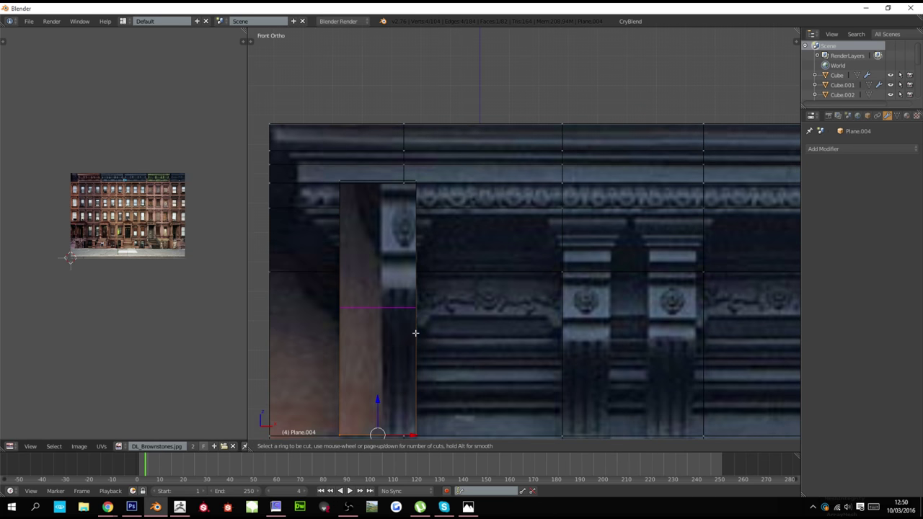
click(411, 339)
click(417, 353)
scroll(416, 354, down, 2)
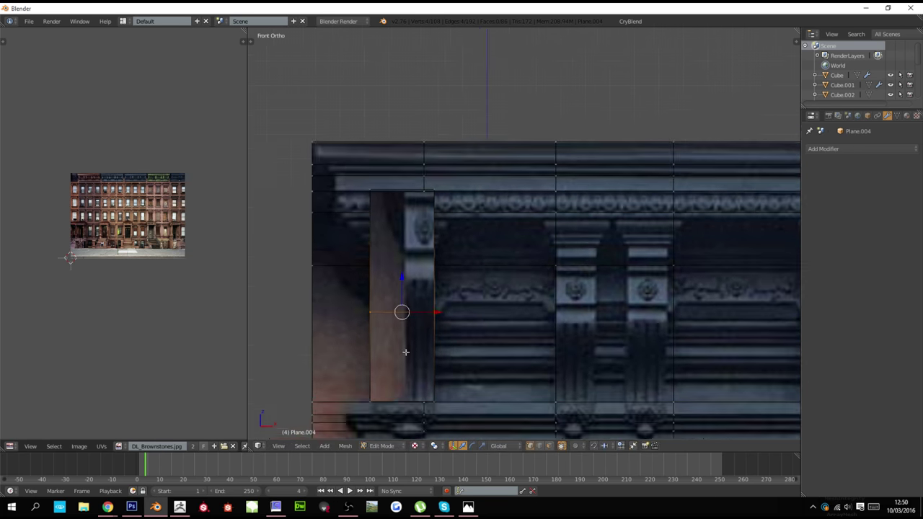
key(ctrl+r)
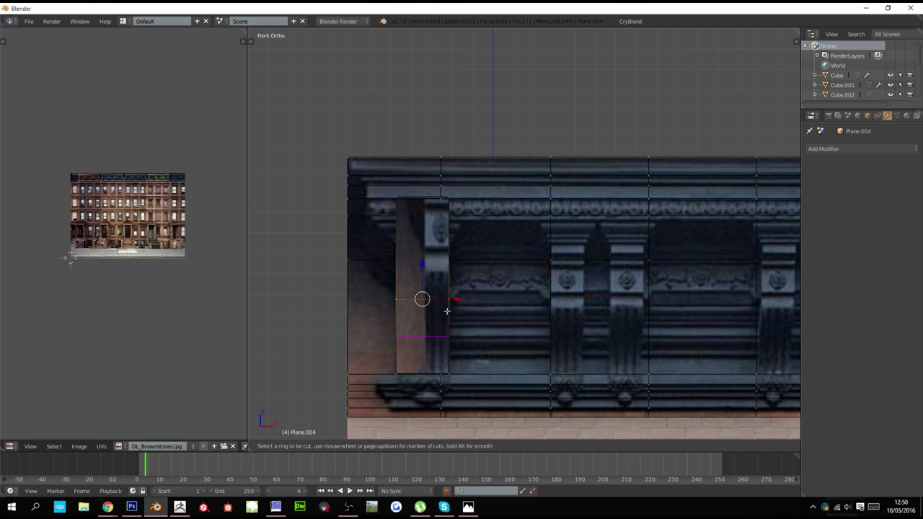
click(447, 309)
click(449, 312)
Select the four front vertices of the narrow band between the two cuts and move them back about 0.052 along Y
mouse_move(448, 312)
middle_down()
mouse_move(459, 321)
mouse_move(461, 303)
middle_up()
shift+right_click(459, 298)
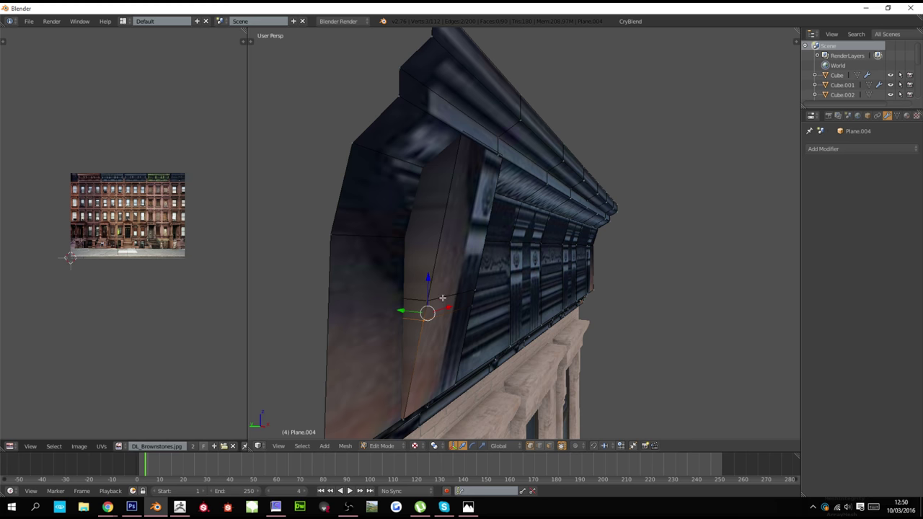
right_click(442, 298)
shift+right_click(466, 292)
shift+right_click(467, 305)
shift+right_click(435, 317)
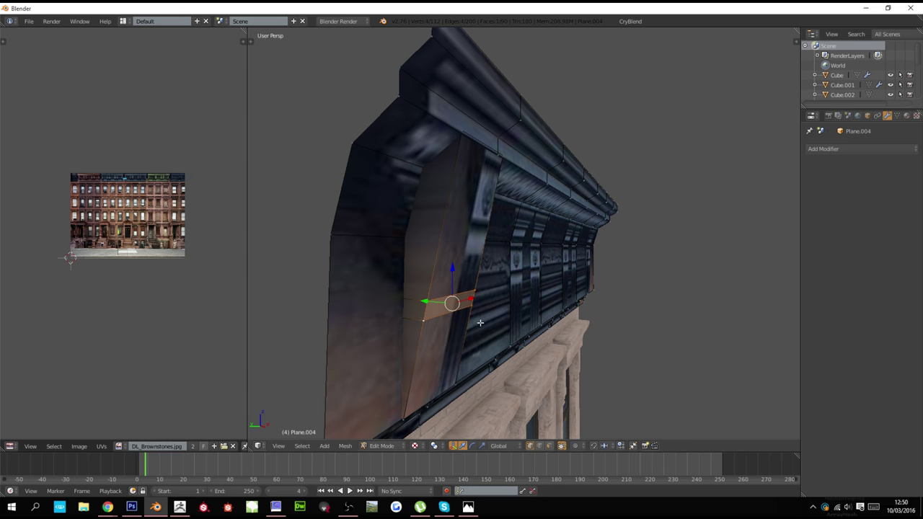
key(g)
key(y)
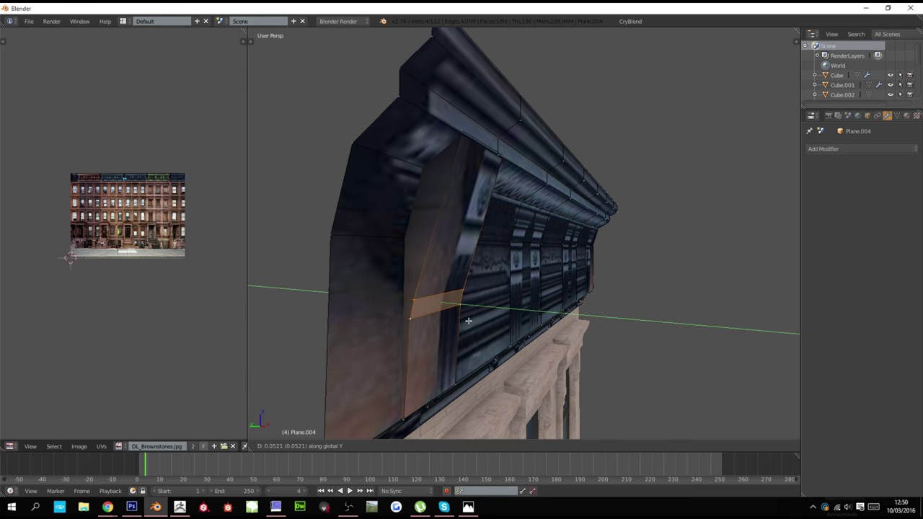
click(468, 320)
Select the band's upper front vertices and pull them forward along Y to form an overhanging step
right_click(465, 292)
shift+right_click(426, 296)
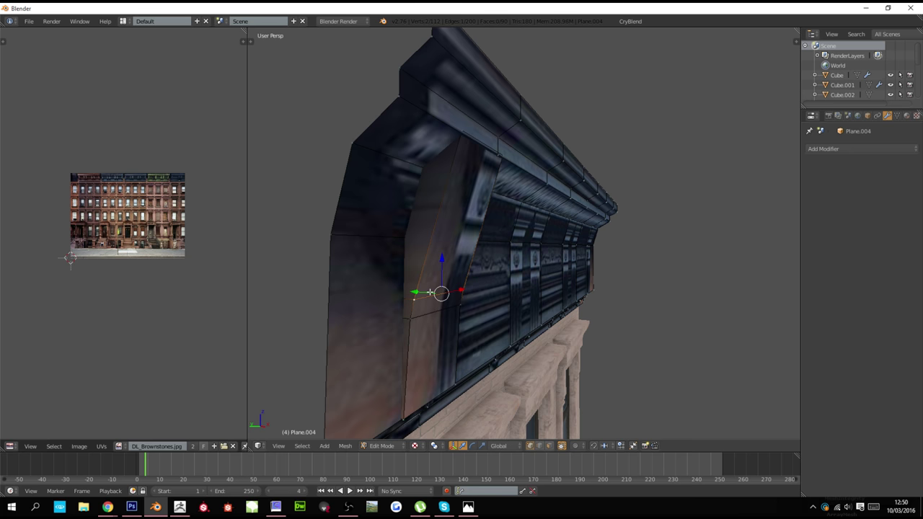
key(g)
key(y)
click(451, 292)
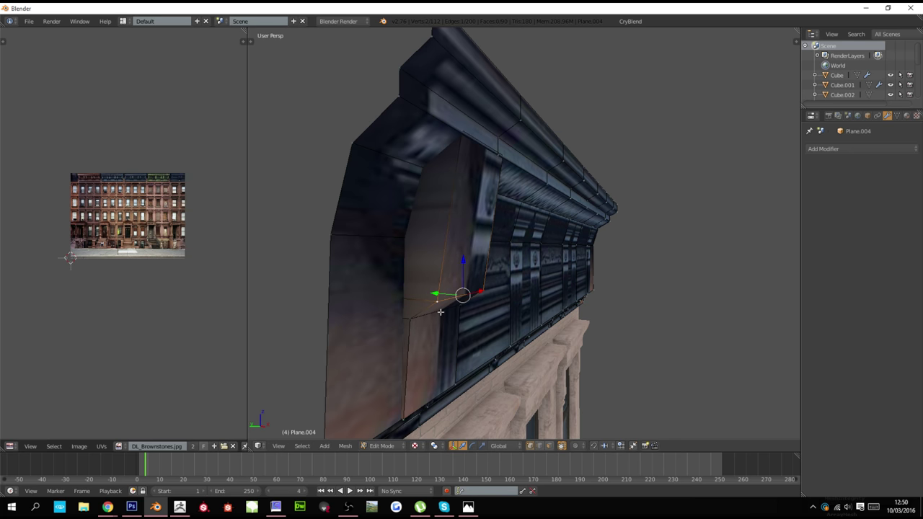
Select the lower edge loop beneath the bracket's overhang and try to apply the object's transform
right_click(441, 311)
key(ctrl+b)
right_click(470, 324)
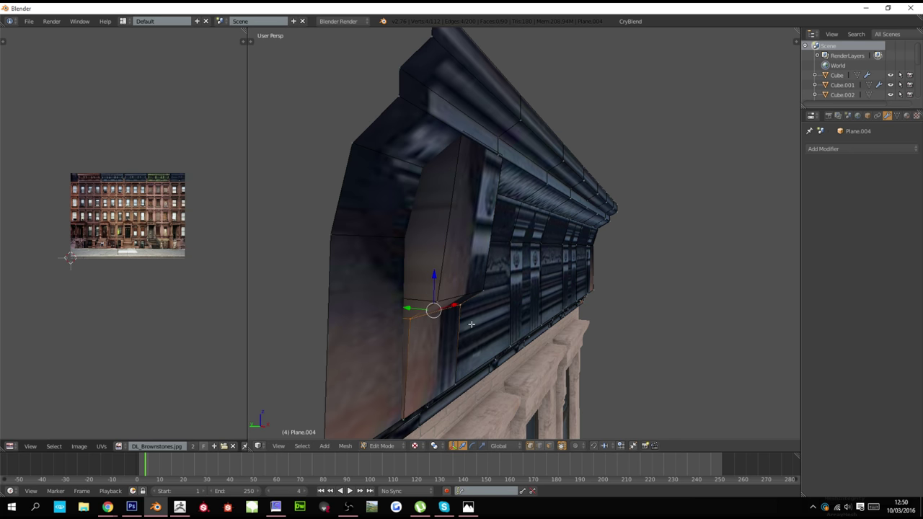
key(Tab)
key(ctrl+a)
click(471, 324)
key(Tab)
key(z)
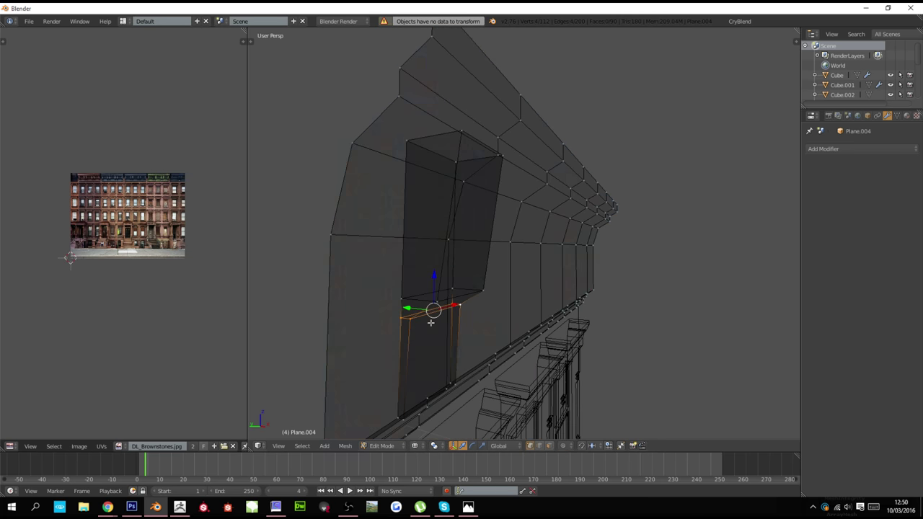
key(Tab)
right_click(427, 305)
key(Tab)
Bevel the edge loop beneath the overhang with 3 segments and an offset of about 0.053, and restore the textured display
key(ctrl+b)
scroll(463, 325, up, 2)
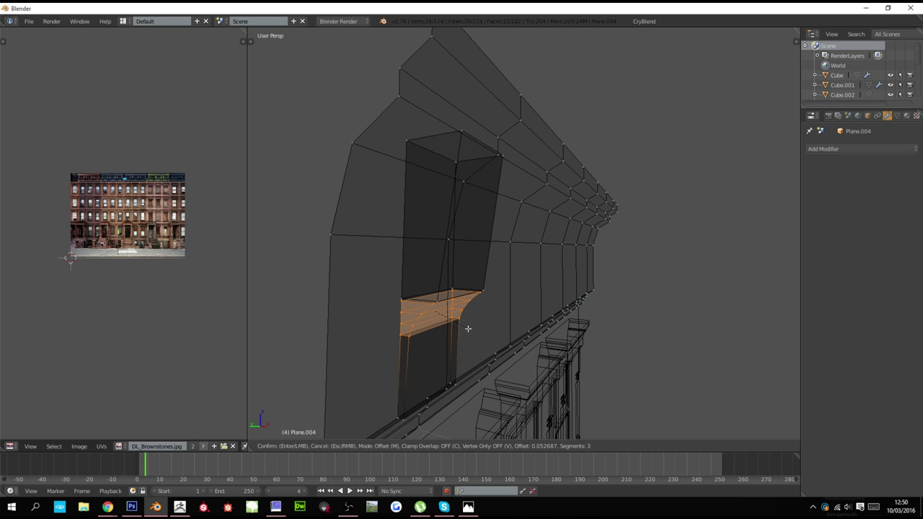
click(467, 328)
key(z)
key(z)
key(alt+z)
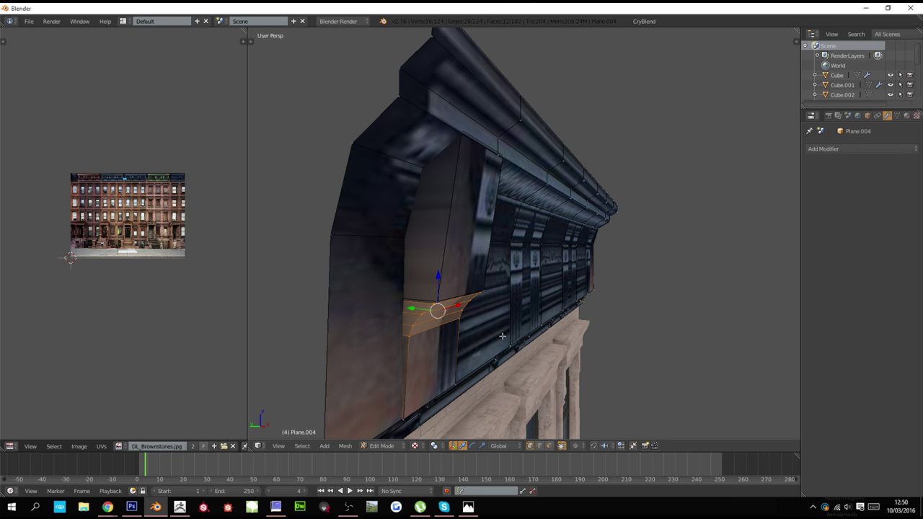
Add two horizontal loop cuts above the bevelled curve, one just above it and one at the base of the texture's light band
middle_drag(502, 335, 417, 291)
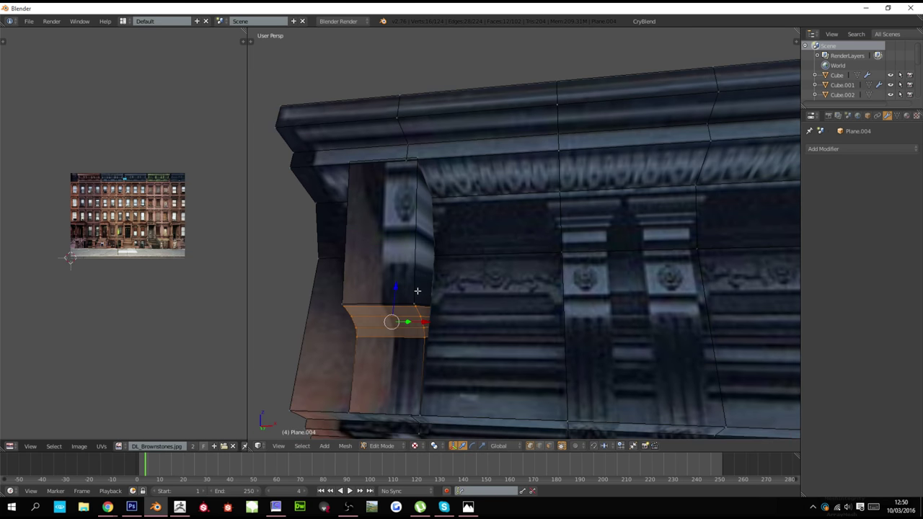
key(ctrl+r)
click(419, 289)
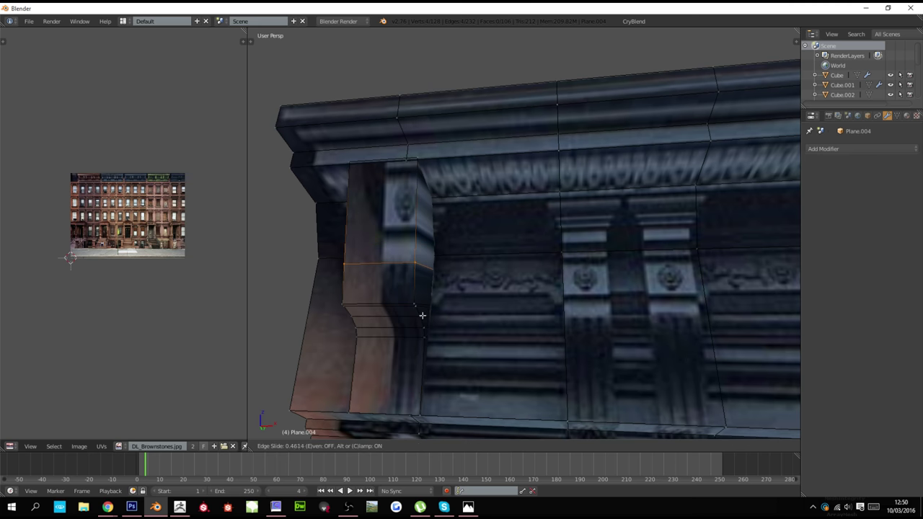
click(422, 315)
key(KP_1)
key(ctrl+r)
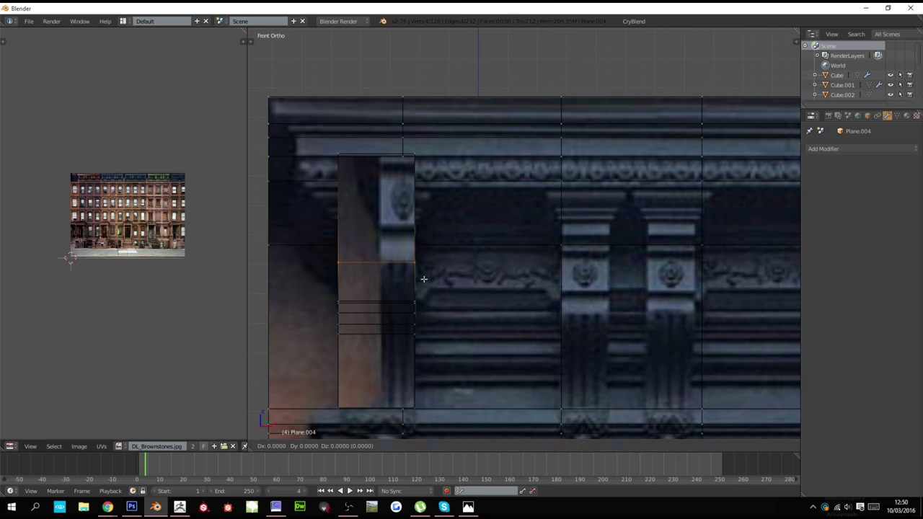
click(423, 277)
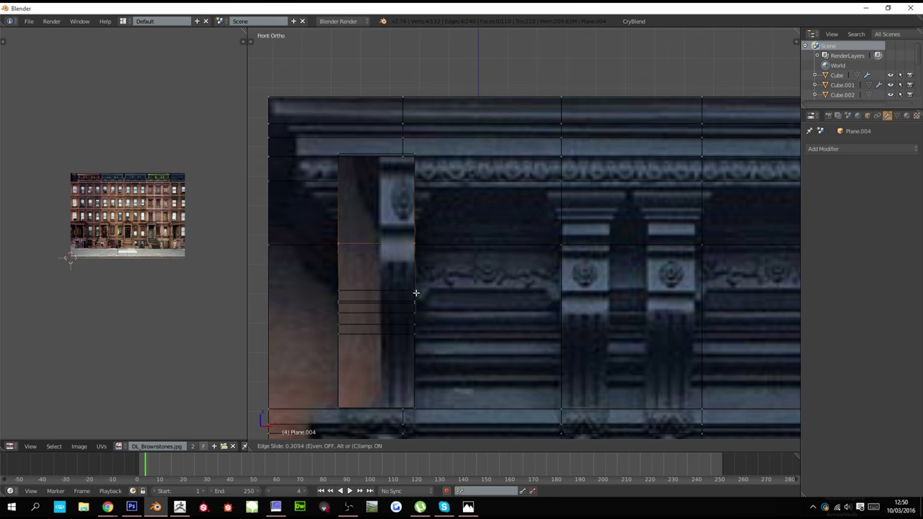
click(416, 302)
Add three more horizontal loop cuts around the bracket, following the texture's bands beneath the rosette block
key(ctrl+r)
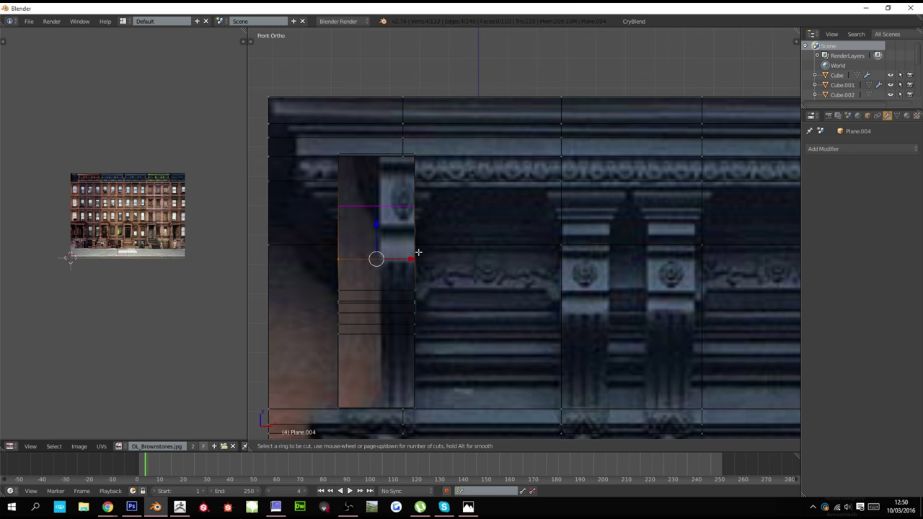
click(418, 253)
click(415, 294)
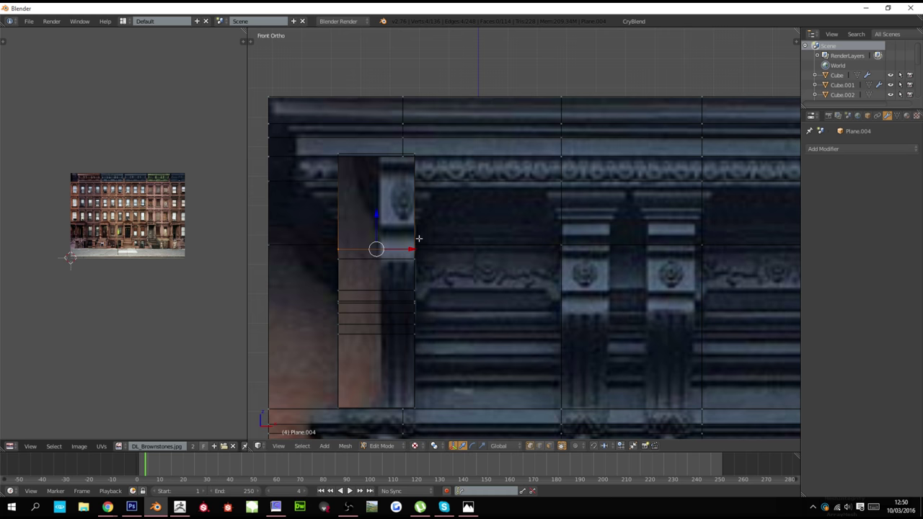
key(ctrl+r)
click(419, 238)
click(419, 267)
key(ctrl+r)
click(418, 226)
click(422, 251)
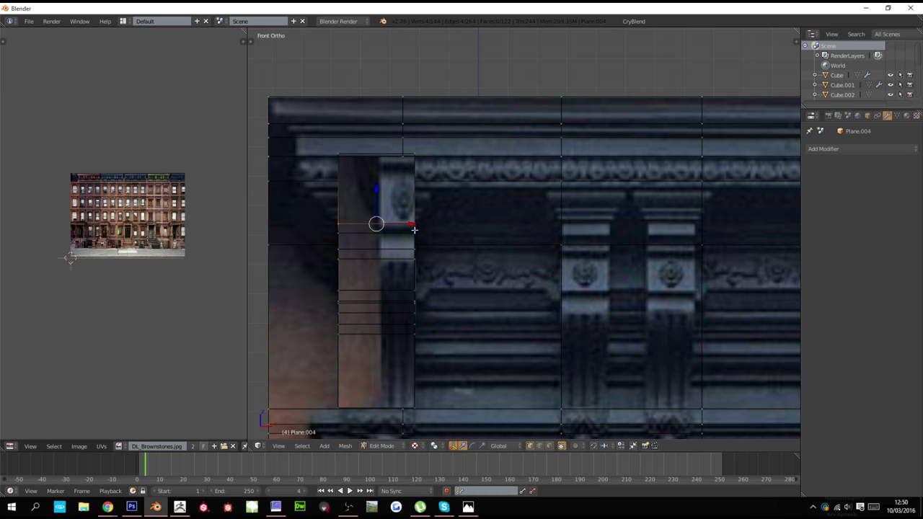
Add two evenly spaced horizontal loop cuts around the bracket's top section
scroll(410, 229, down, 2)
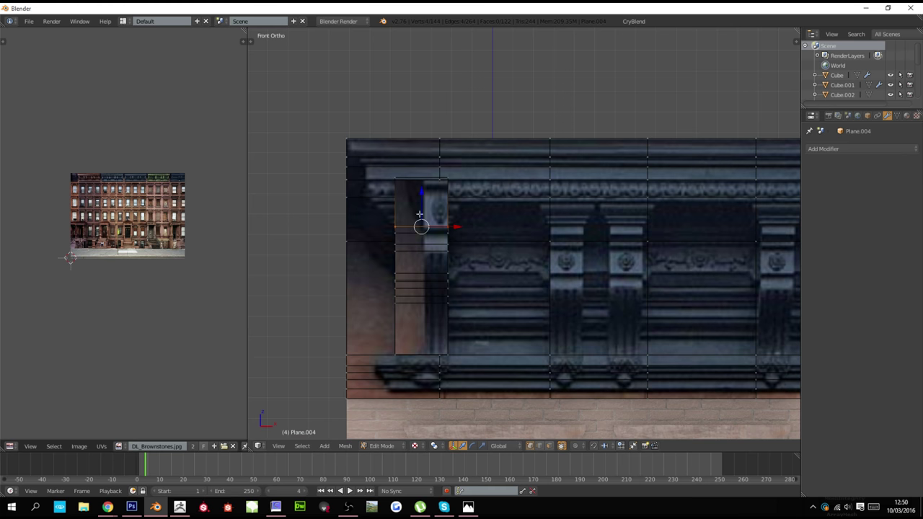
key(ctrl+r)
scroll(442, 207, up, 1)
click(441, 207)
click(441, 207)
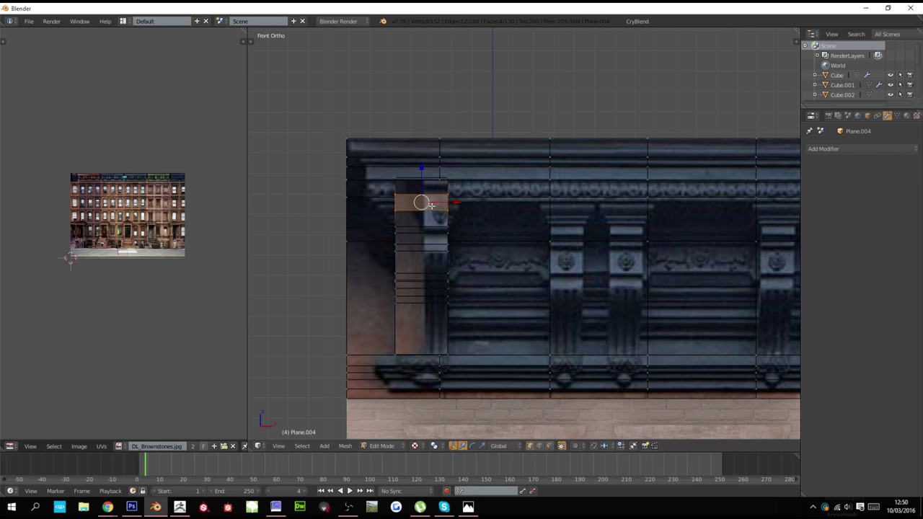
Widen the bracket's top edge loop along X so the bracket flares outward beneath the cornice
middle_drag(432, 207, 485, 210)
scroll(486, 210, up, 1)
alt+right_click(344, 110)
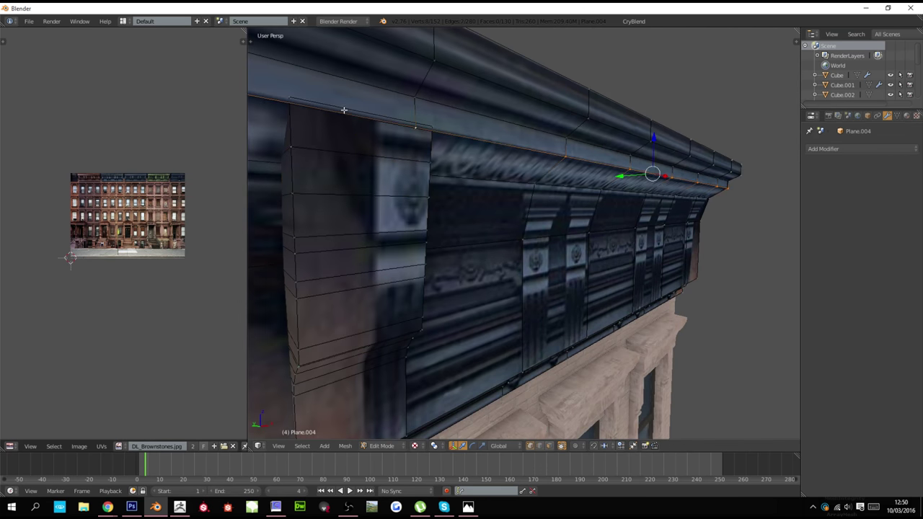
alt+right_click(345, 108)
key(z)
key(z)
scroll(402, 177, down, 2)
middle_drag(402, 177, 439, 209)
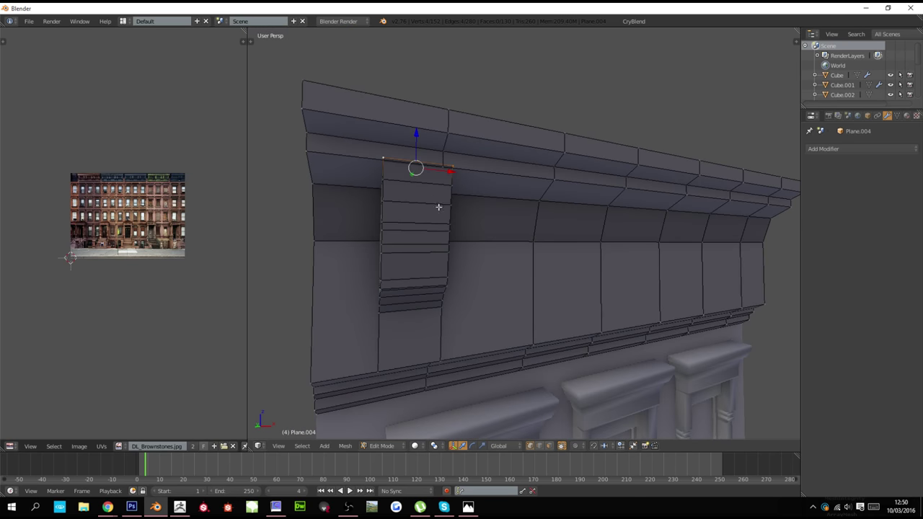
key(s)
key(x)
click(456, 225)
Bevel the edge loop at the base of the bracket's flare with 1 segment and an offset of about 0.014
alt+shift+right_click(429, 183)
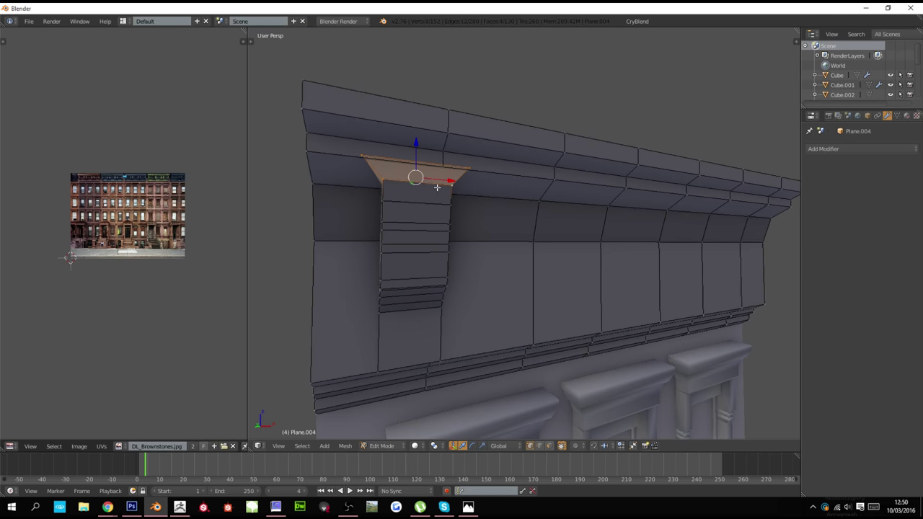
key(s)
key(x)
right_click(453, 200)
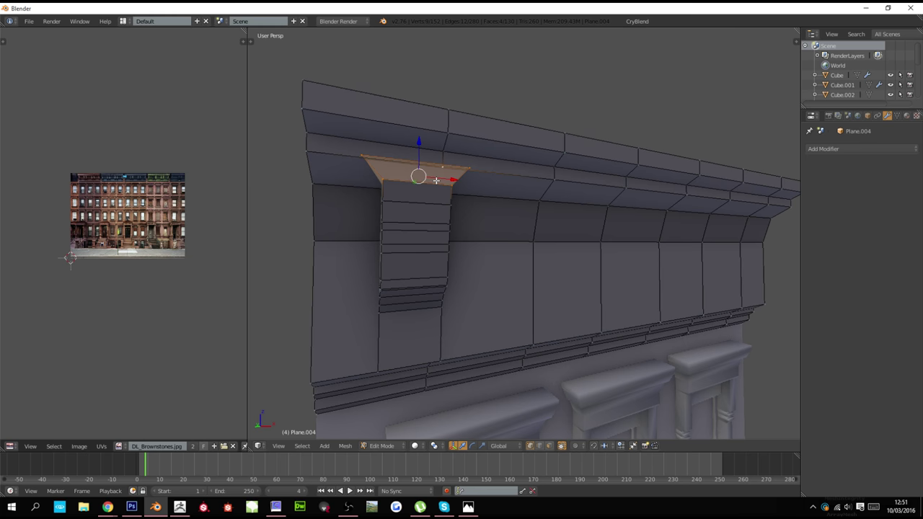
alt+right_click(437, 183)
key(ctrl+b)
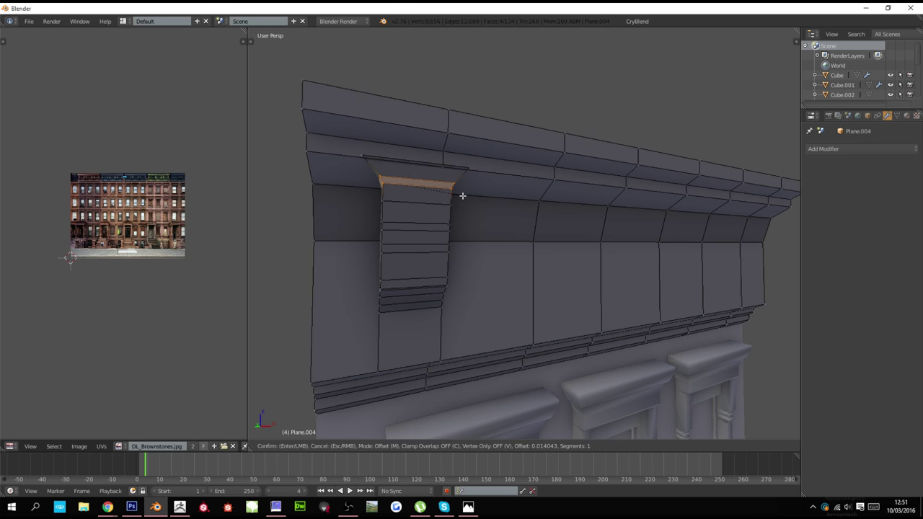
click(462, 195)
Shade the cornice object smooth and add an Edge Split modifier to it
middle_drag(463, 196, 377, 200)
key(Tab)
key(t)
click(283, 176)
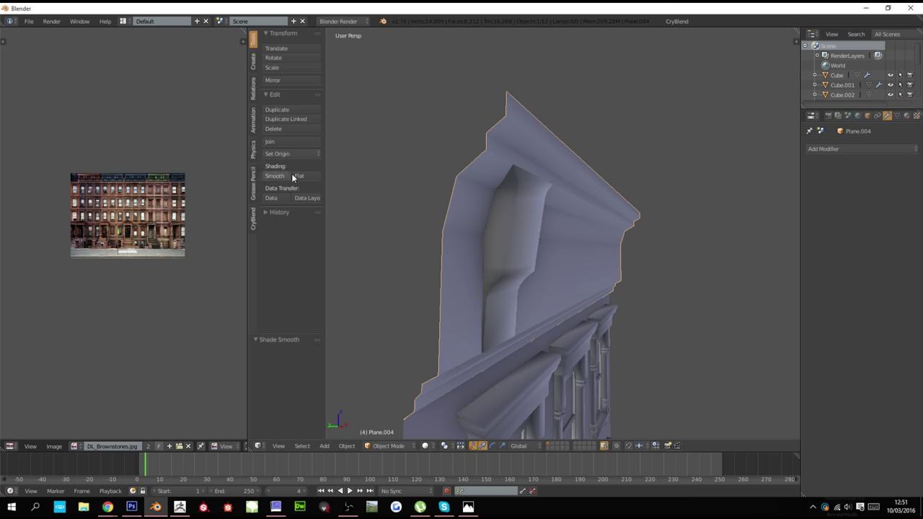
click(844, 148)
click(738, 230)
In the textured front view, select the whole linked bracket and move it along X over the left bracket of the textured pair
middle_drag(692, 235, 591, 229)
key(Tab)
key(KP_1)
key(z)
ctrl+scroll(527, 245, down, 1)
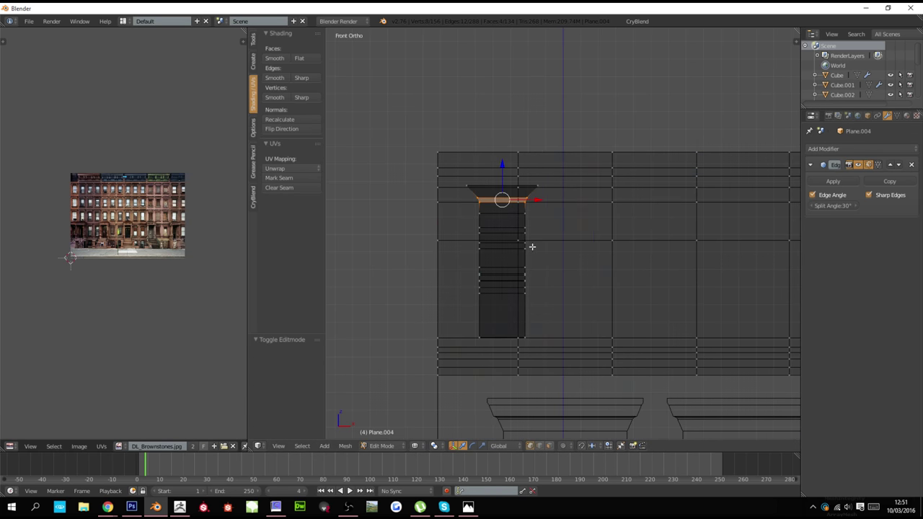
key(alt+z)
scroll(546, 255, up, 1)
key(ctrl+l)
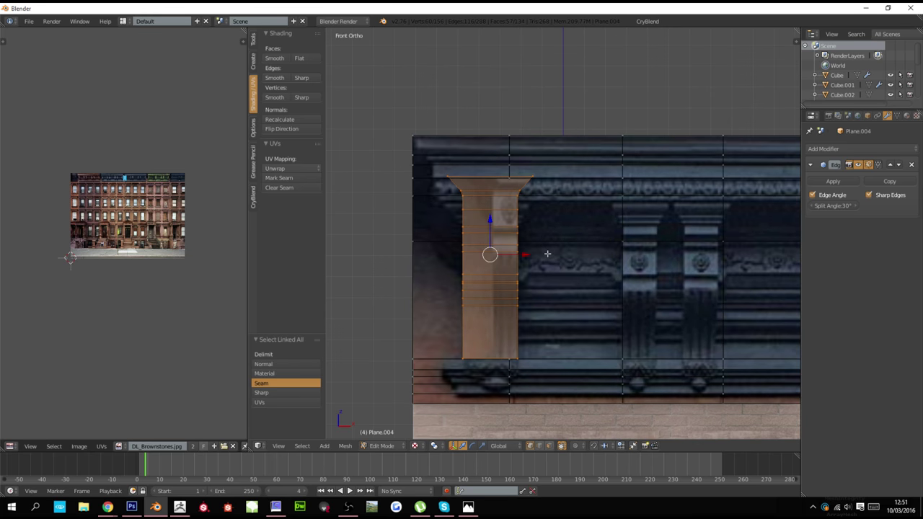
key(g)
key(Escape)
shift+middle_drag(659, 251, 567, 249)
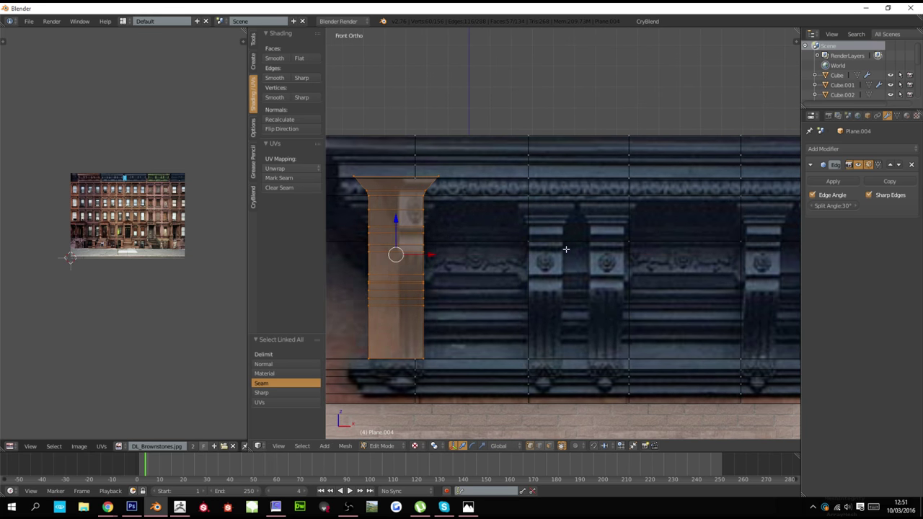
key(g)
key(x)
click(665, 254)
Scale the bracket to 0.688 along X and shift it 0.023 along X to match the textured bracket
key(s)
key(x)
click(626, 249)
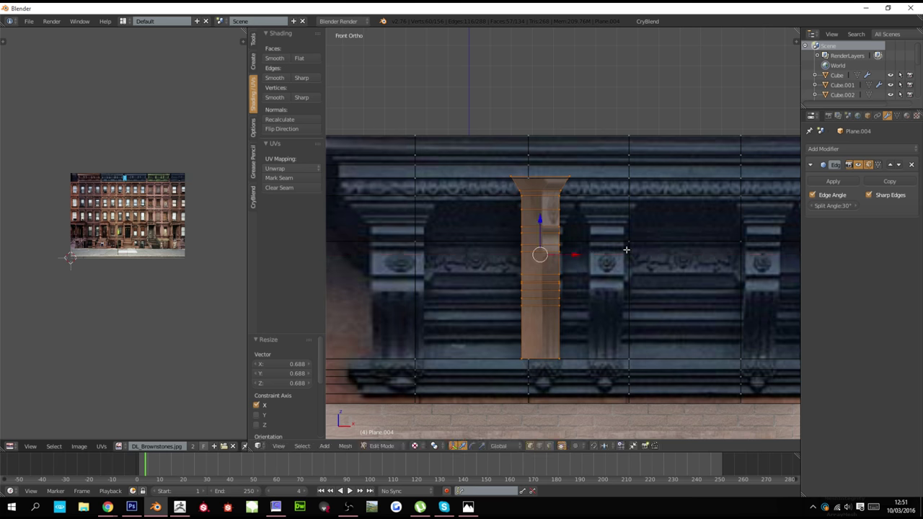
key(g)
key(x)
click(629, 247)
Slide the upper edge loop of the flare upward by a factor of 0.645 and scale it to about 1.1
shift+middle_drag(629, 246, 613, 246)
scroll(598, 232, up, 4)
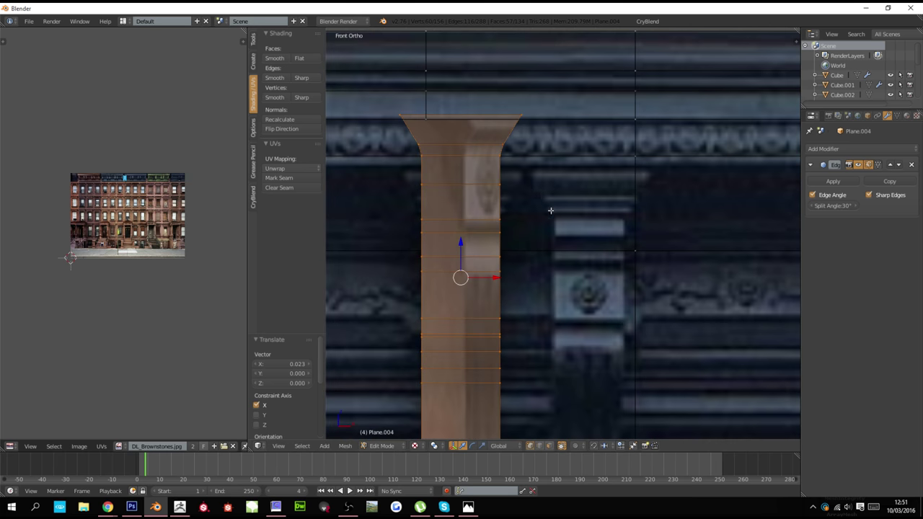
alt+click(481, 143)
key(g)
key(g)
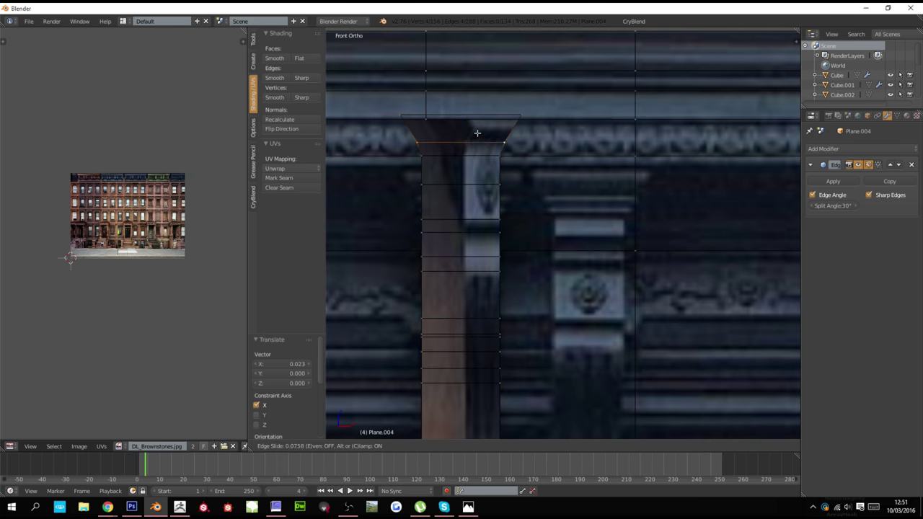
click(505, 140)
text(s1.1)
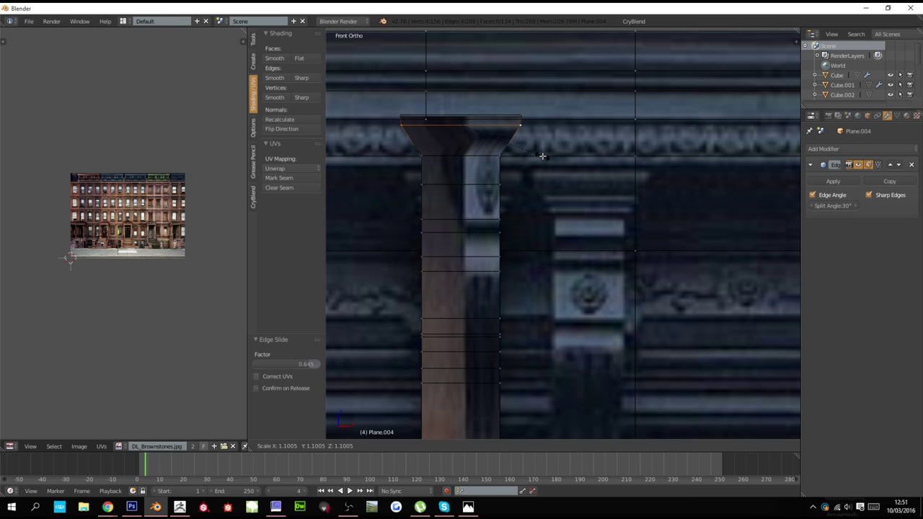
key(Return)
Switch to solid display and scale the flare's upper edge loop down to about 0.94
key(alt+z)
scroll(512, 172, down, 3)
key(z)
middle_drag(521, 185, 581, 198)
scroll(580, 197, up, 3)
key(Tab)
key(Tab)
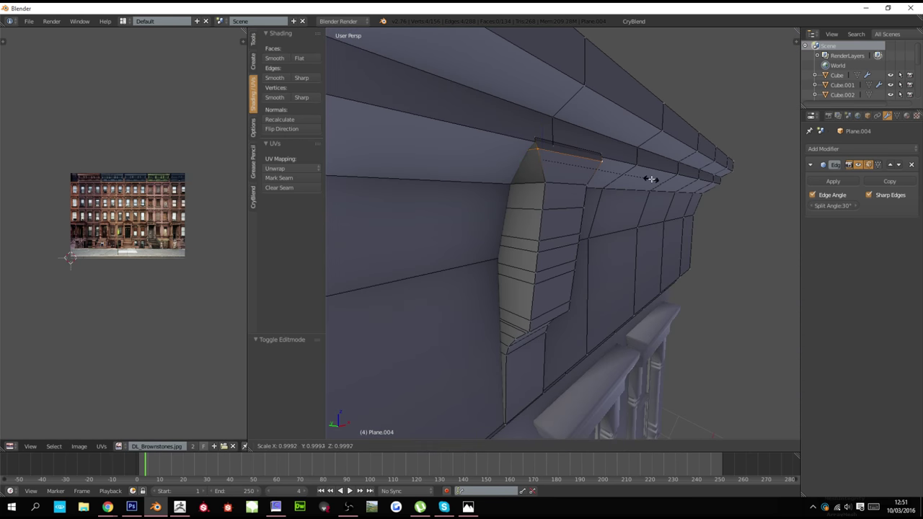
key(s)
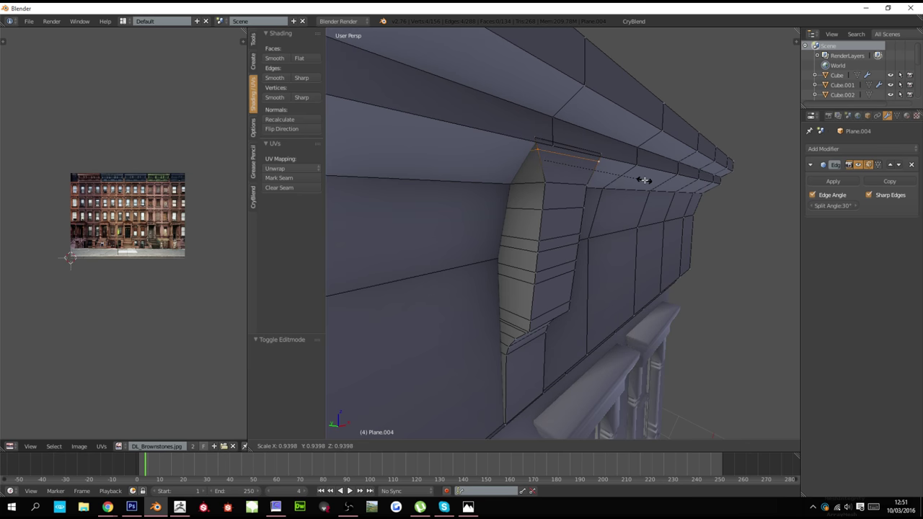
click(644, 180)
Scale the flare's upper edge loop to 1.082 along X in front view and restore the textured display
key(Tab)
scroll(630, 192, down, 3)
key(Tab)
key(KP_3)
scroll(570, 204, up, 2)
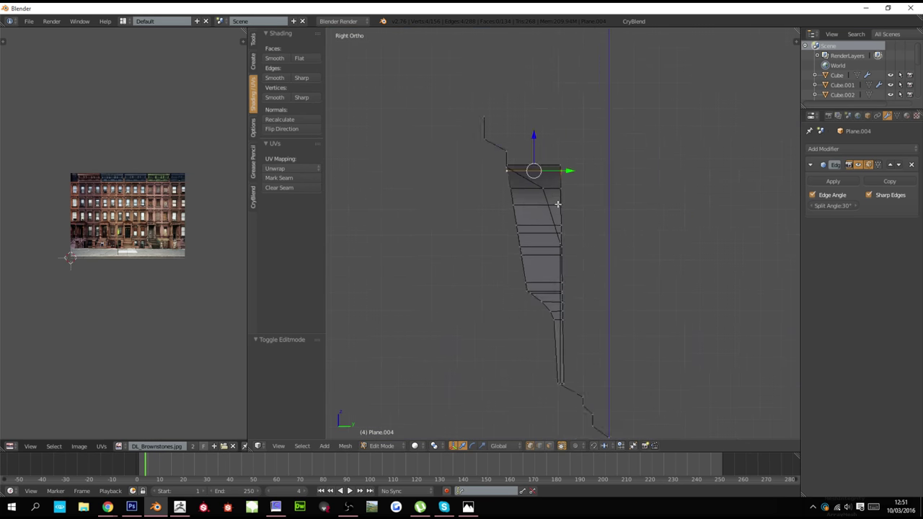
key(KP_1)
key(s)
key(x)
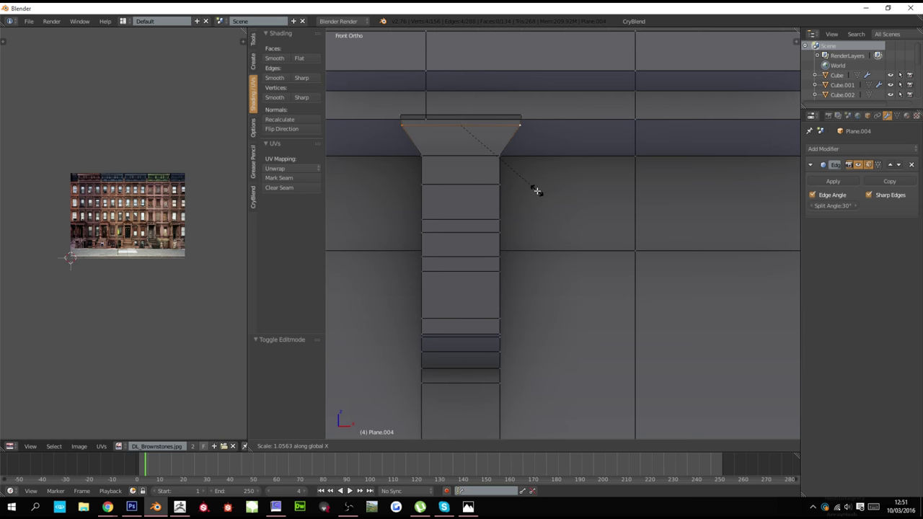
click(538, 192)
key(alt+z)
key(ctrl+KP_4)
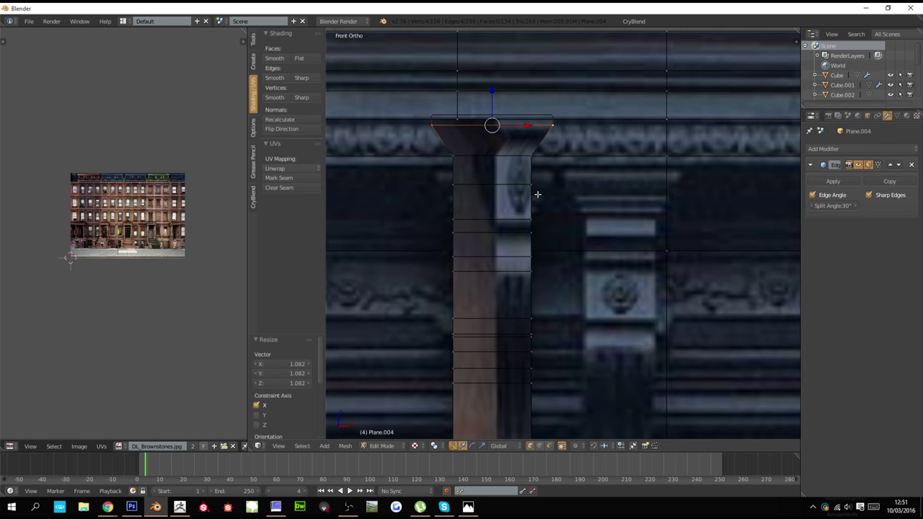
right_click(521, 156)
key(ctrl+b)
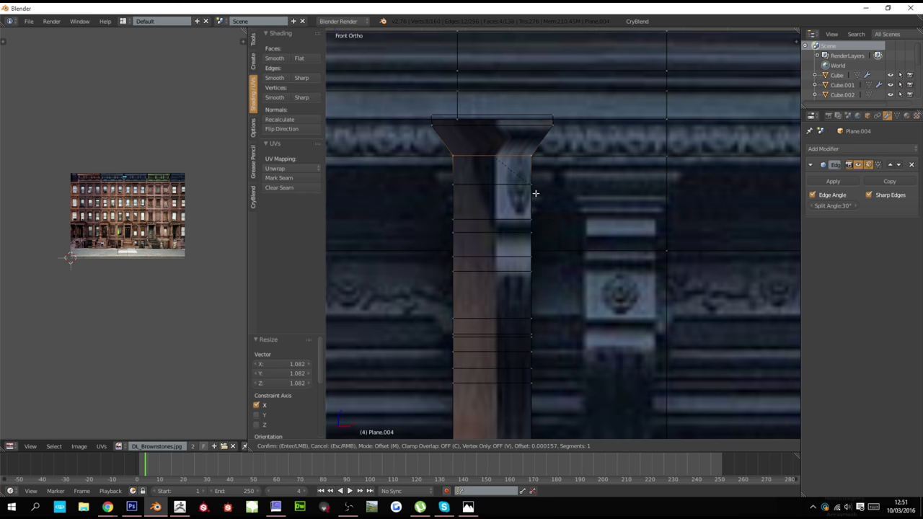
right_click(542, 222)
key(ctrl+z)
Slide the edge loop just beneath the flare upward by a factor of -0.438 and return to solid display
right_click(507, 187)
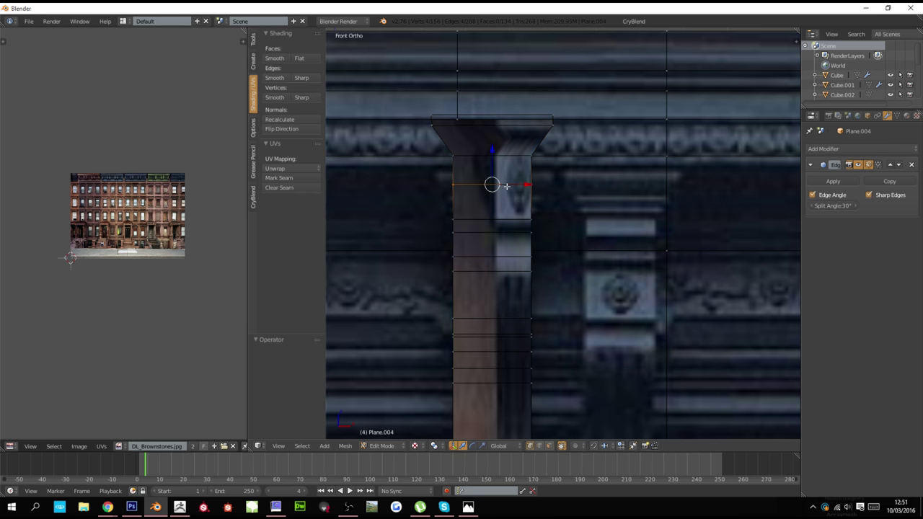
key(g)
key(g)
click(508, 172)
key(z)
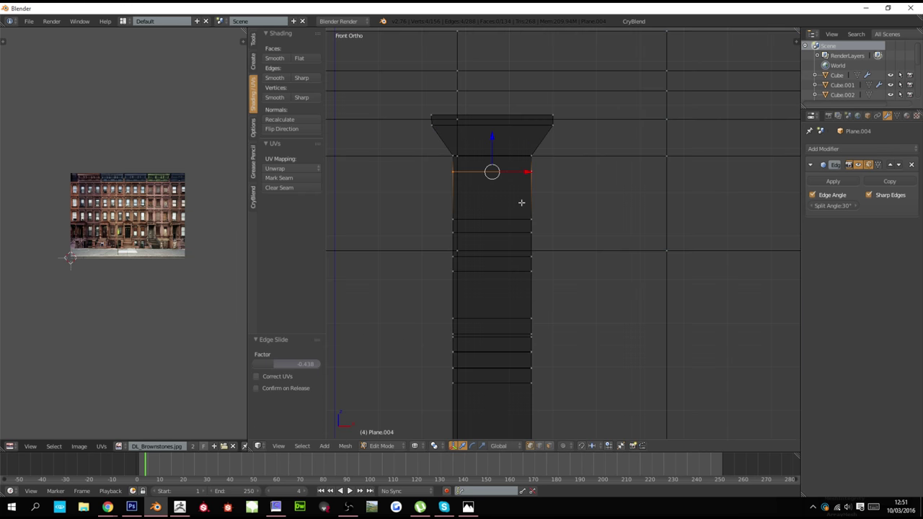
key(z)
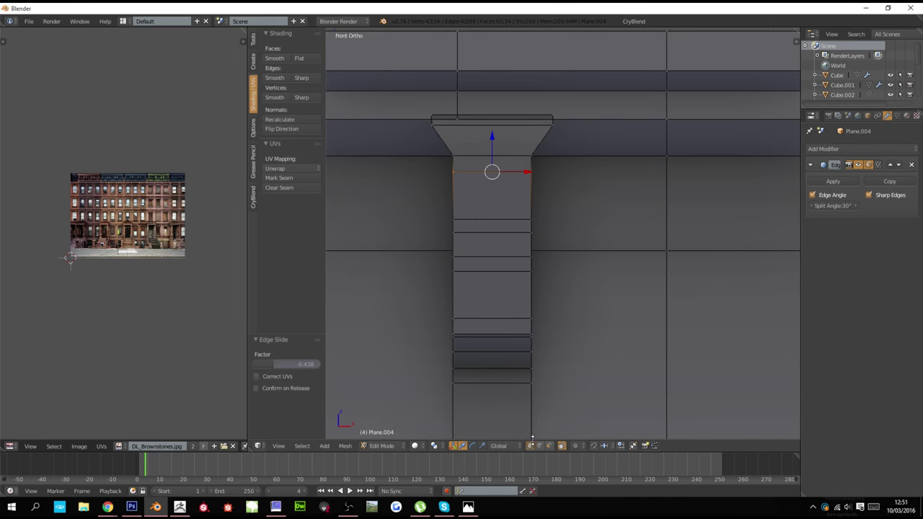
Try to extrude the wide band of faces beneath the flare and scale it outward in X and Y
right_click(524, 204)
middle_drag(524, 204, 584, 227)
key(e)
key(Escape)
key(s)
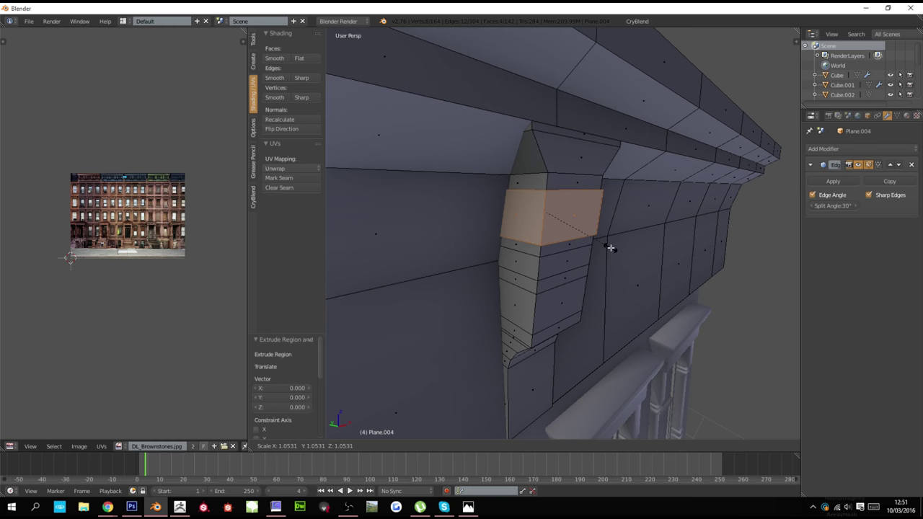
key(shift+z)
click(609, 250)
middle_drag(610, 250, 506, 217)
scroll(612, 266, down, 4)
key(Tab)
scroll(607, 255, down, 4)
scroll(506, 217, up, 3)
key(Tab)
scroll(506, 217, up, 3)
scroll(545, 244, up, 1)
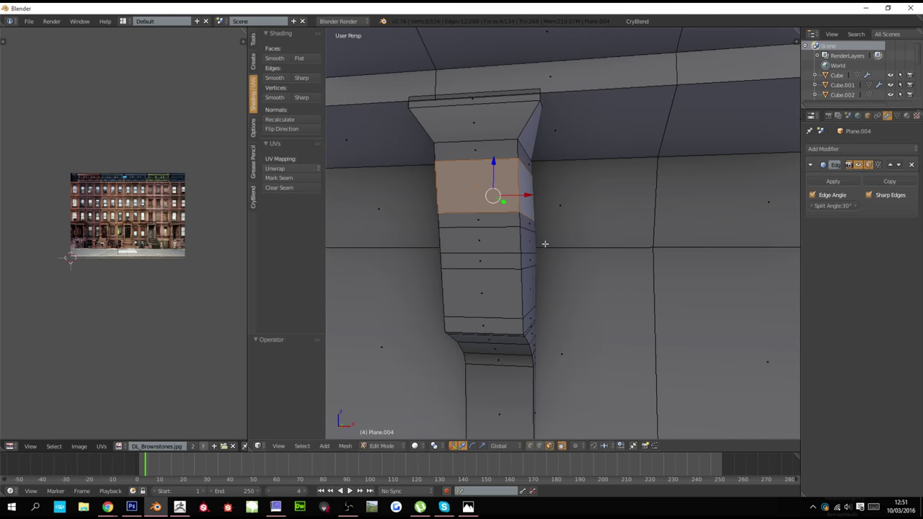
Examine the bracket's shading in object mode and compare its loops with the texture in front view
key(Tab)
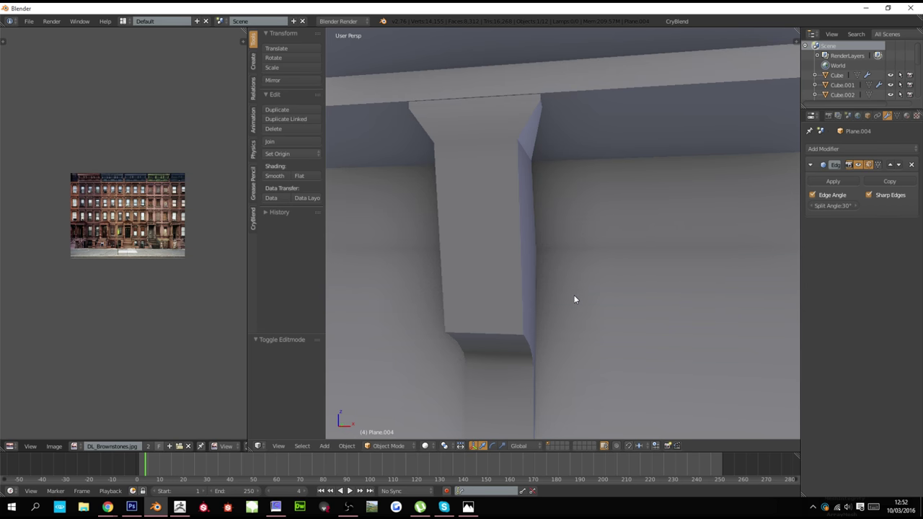
middle_drag(579, 268, 592, 220)
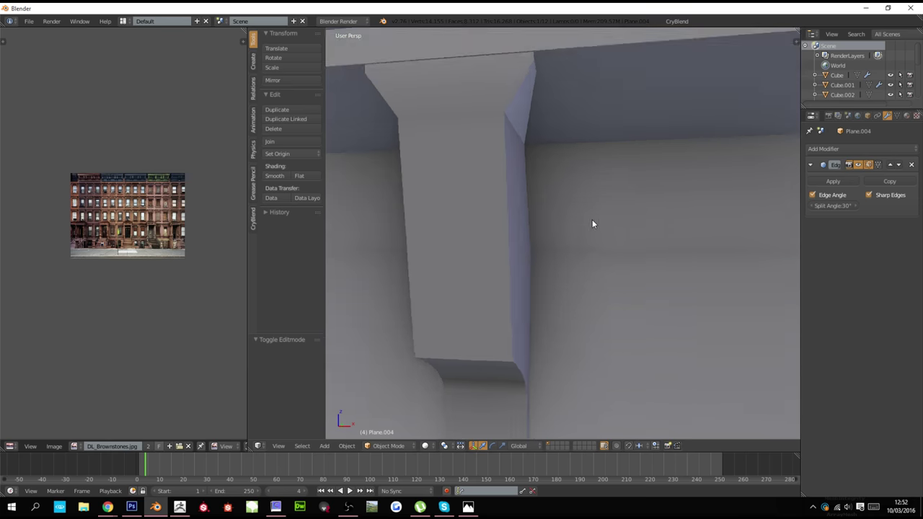
key(Tab)
key(z)
key(KP_1)
key(alt+z)
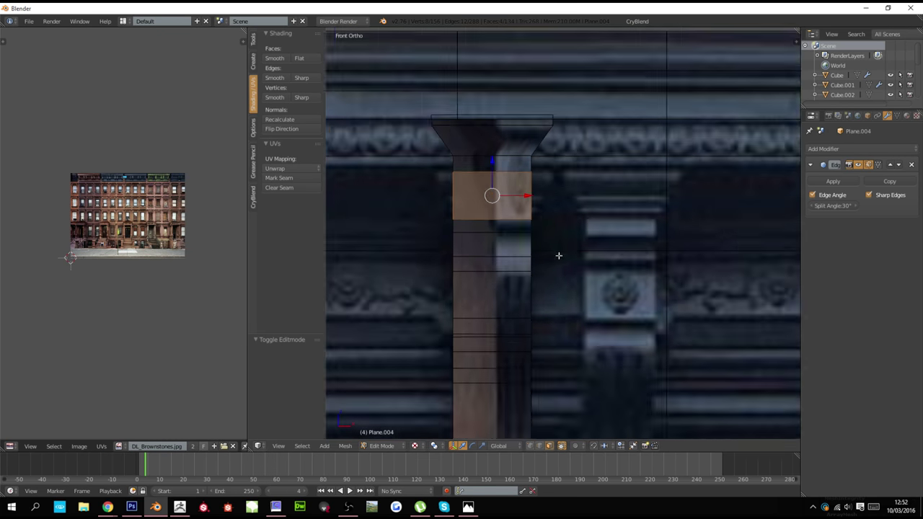
scroll(559, 254, up, 2)
key(alt+z)
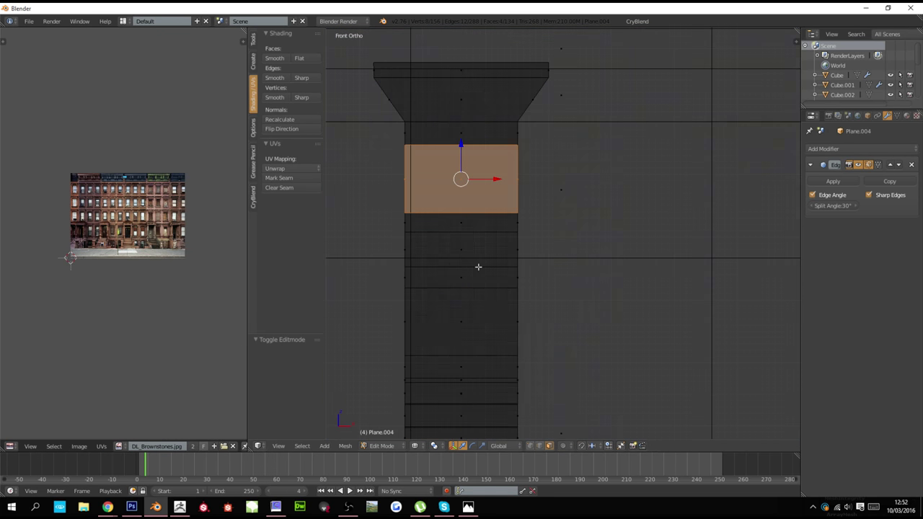
In side view, move the front vertices of the second loop below the wide band 0.016 along Y
key(KP_3)
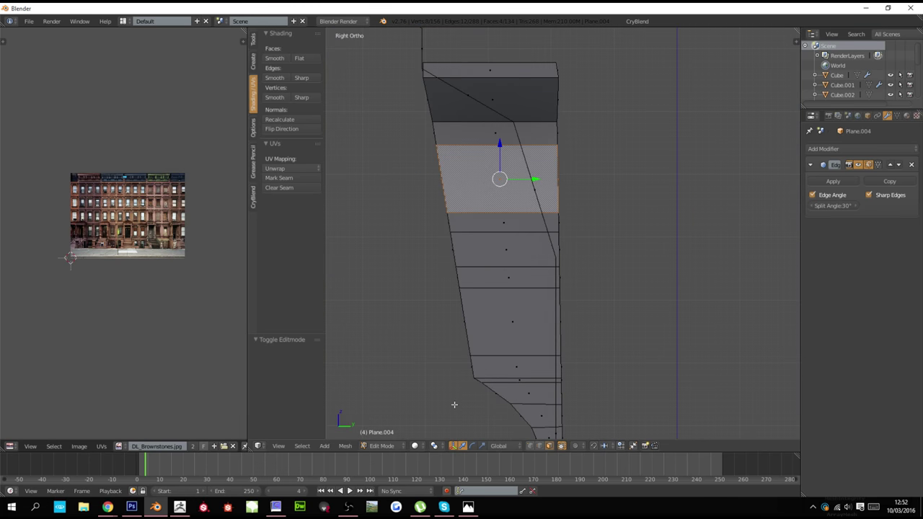
key(a)
key(c)
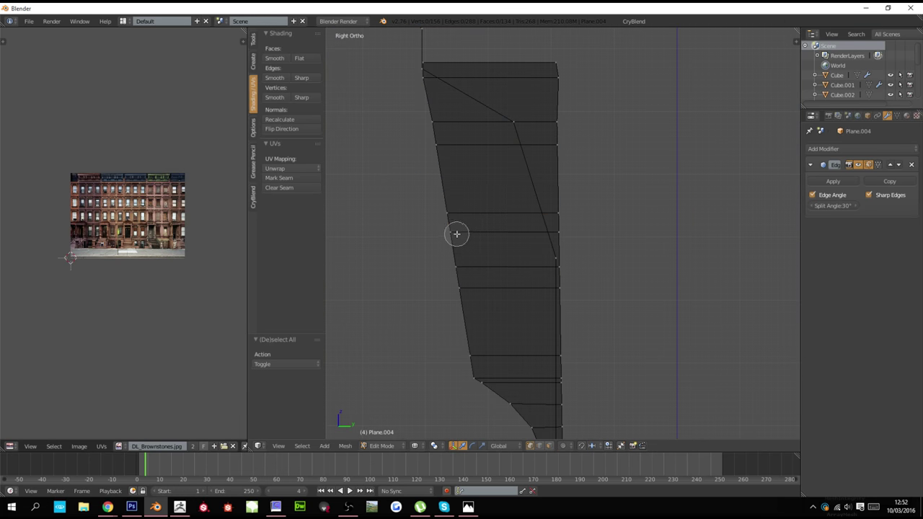
click(457, 234)
key(Escape)
key(g)
key(x)
key(y)
click(466, 233)
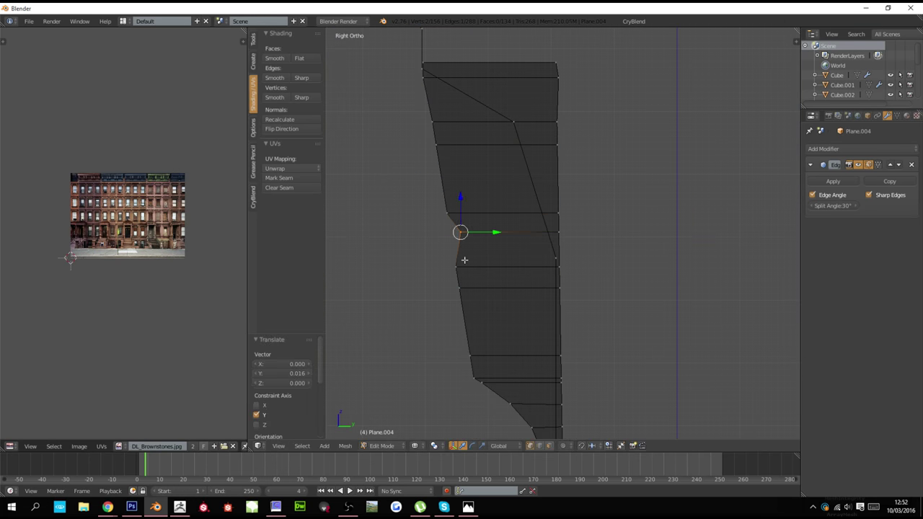
Add the front vertices of the next two lower loops to the selection and move them all back along Y
key(c)
drag(462, 264, 458, 286)
key(Escape)
key(g)
key(y)
click(471, 286)
key(a)
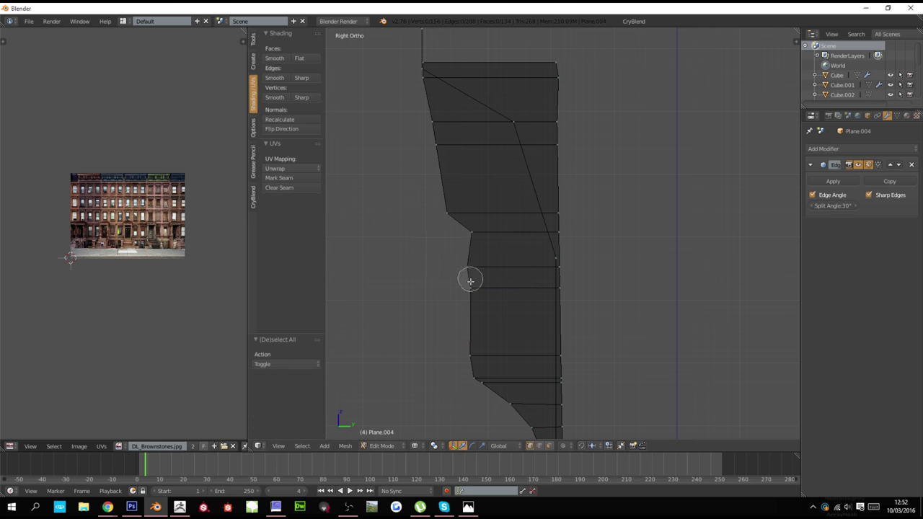
Bevel the lowest of the three recessed edge loops into two closely spaced loops
click(470, 288)
key(g)
key(y)
key(Escape)
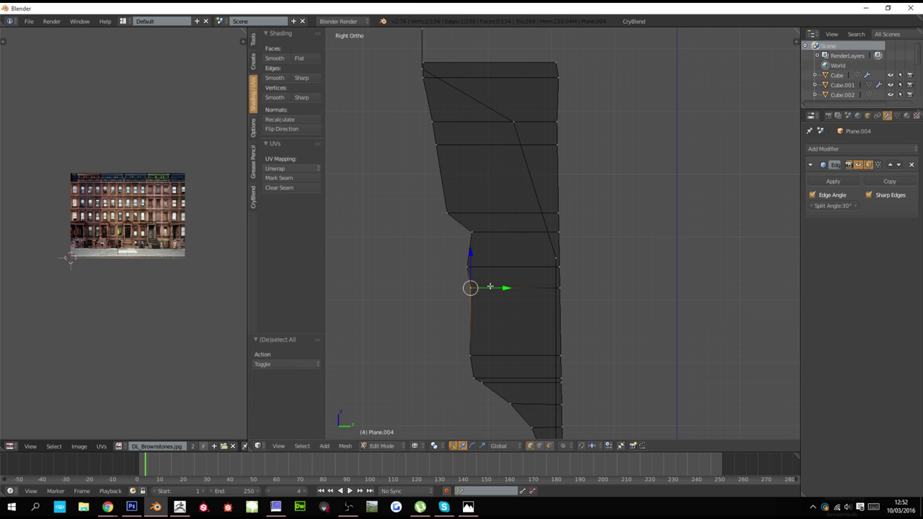
alt+click(489, 287)
key(ctrl+b)
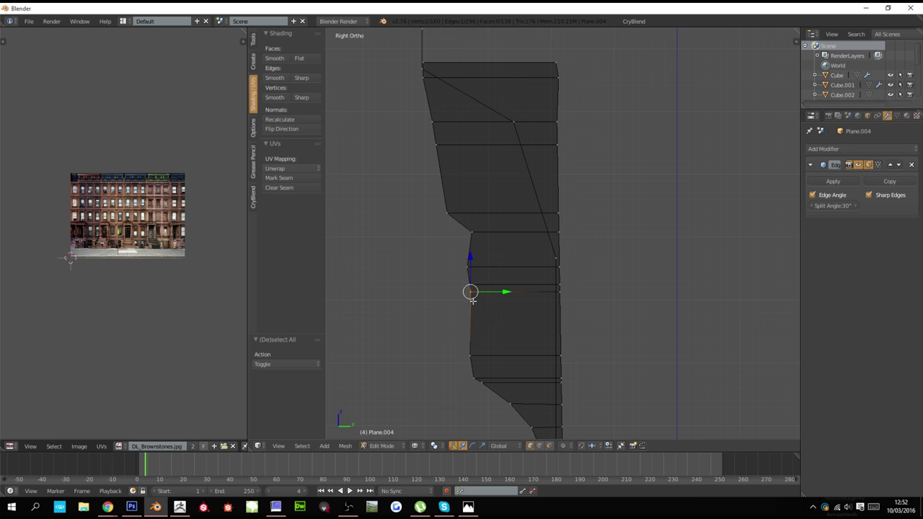
Move the front vertices of the lower bevelled loop 0.023 along Y toward the wall
key(g)
key(y)
click(484, 302)
shift+scroll(479, 285, down, 5)
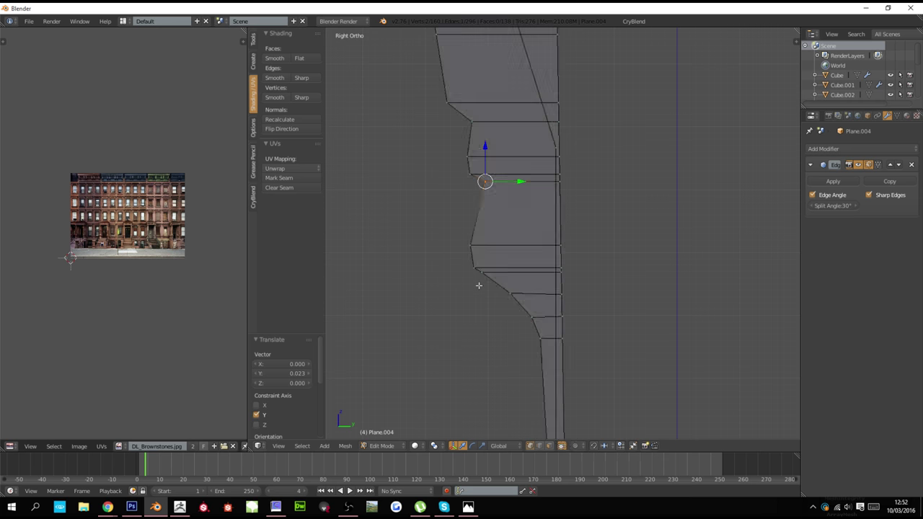
Move the front edge just below the bracket's flared top about 0.04 along Y toward the wall
key(Tab)
scroll(478, 278, down, 5)
mouse_move(478, 277)
middle_down()
mouse_move(603, 272)
mouse_move(494, 272)
middle_up()
scroll(597, 267, down, 3)
scroll(497, 247, up, 4)
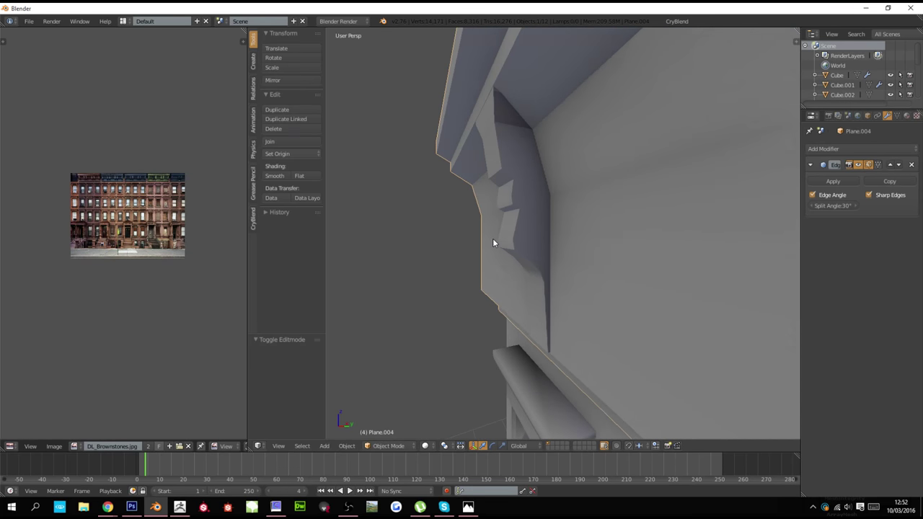
key(Tab)
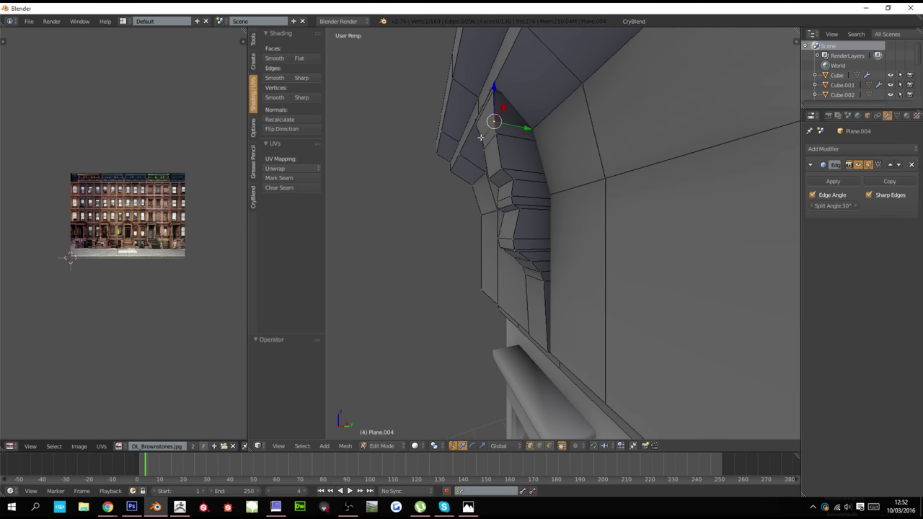
key(g)
key(y)
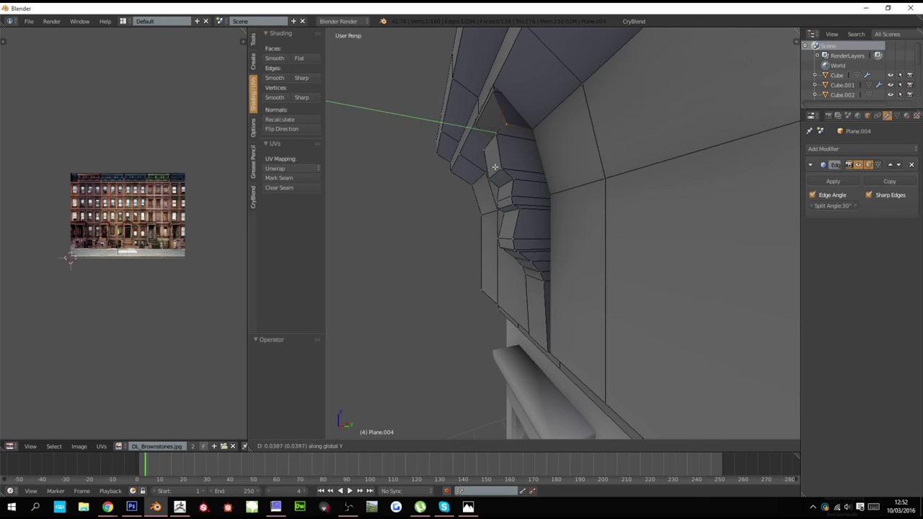
click(496, 166)
Bevel the edge below the bracket's flared top with an offset of about 0.03 and one segment
key(Tab)
scroll(522, 199, down, 5)
mouse_move(522, 201)
middle_down()
mouse_move(598, 206)
mouse_move(517, 170)
middle_up()
key(Tab)
key(ctrl+b)
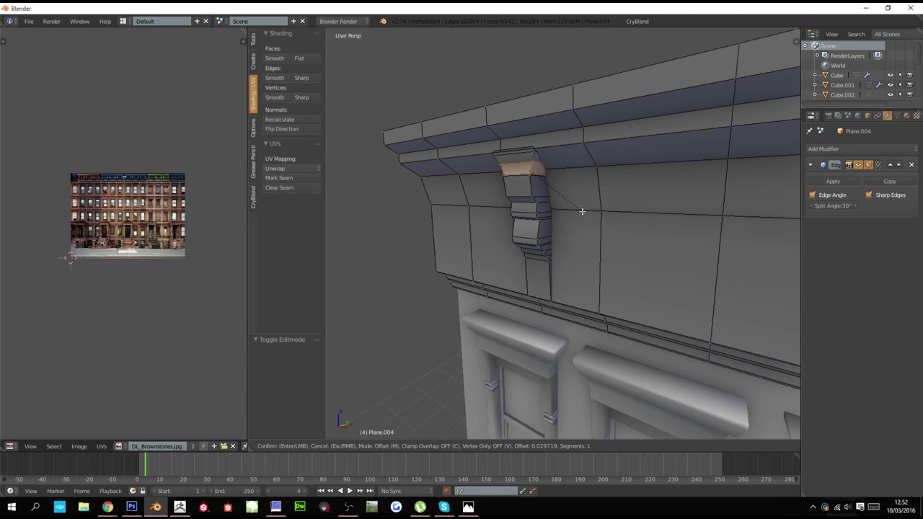
click(581, 210)
key(Tab)
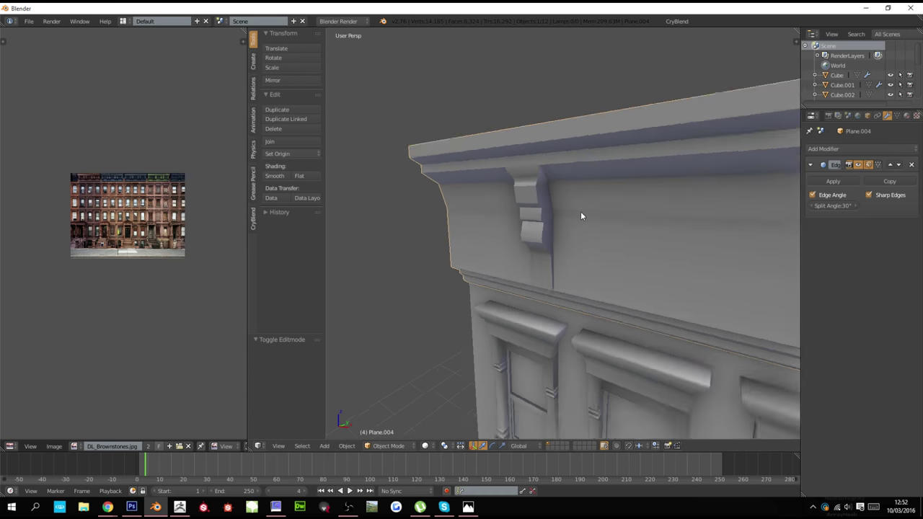
In textured front view, select the whole bracket and move it -0.850 along X to the cornice's left end
scroll(580, 211, down, 5)
key(KP_1)
key(Tab)
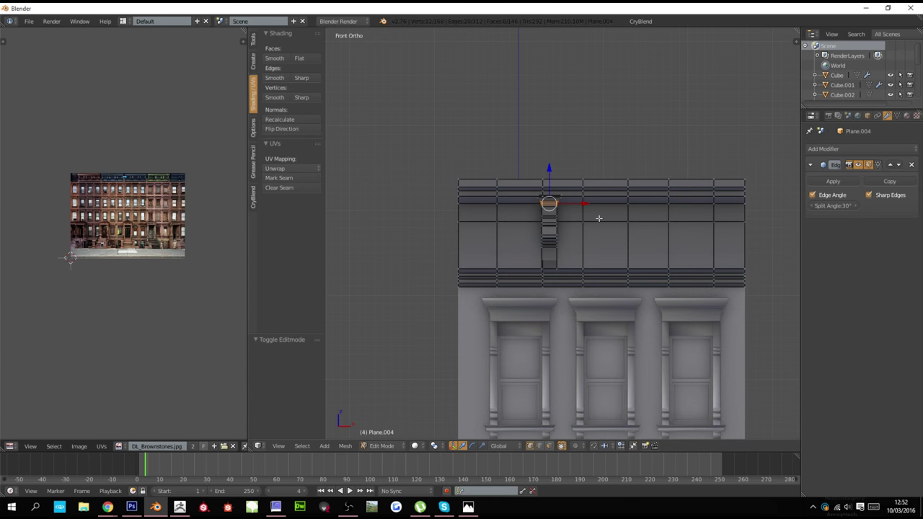
key(z)
key(alt+z)
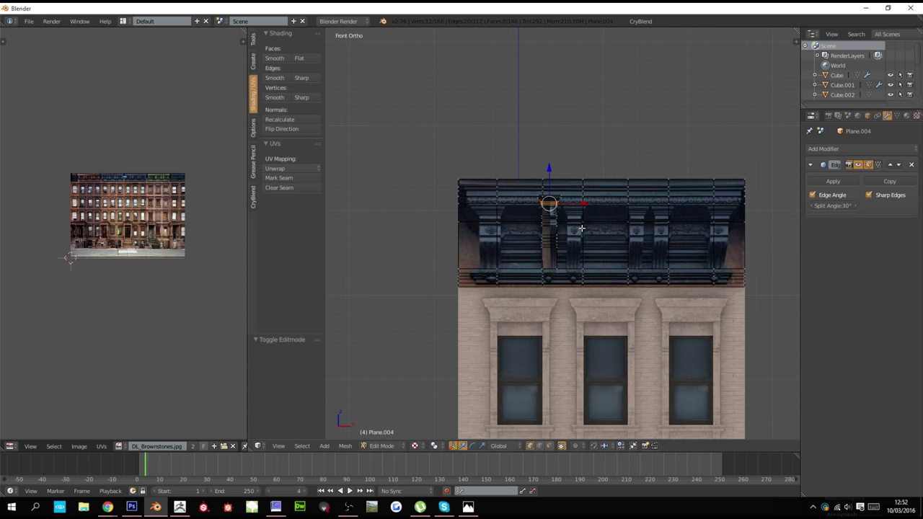
key(ctrl+l)
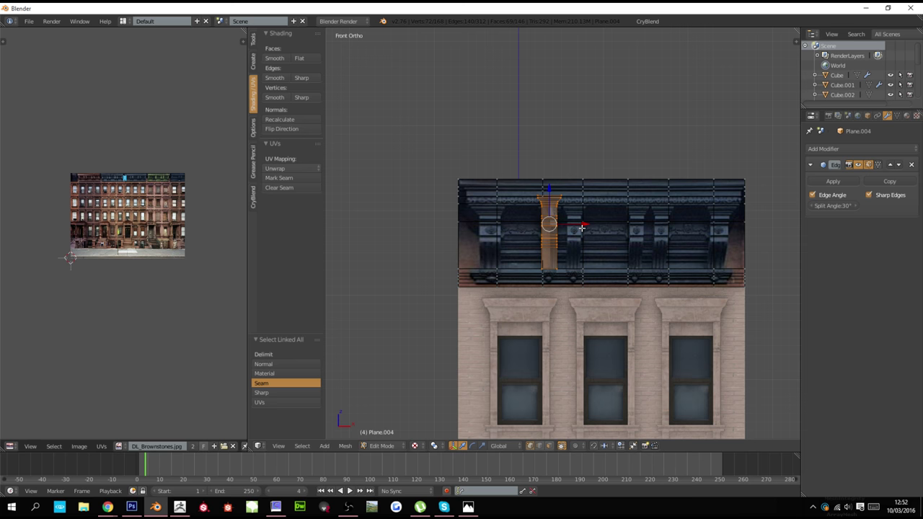
scroll(582, 228, up, 1)
key(g)
key(x)
click(506, 219)
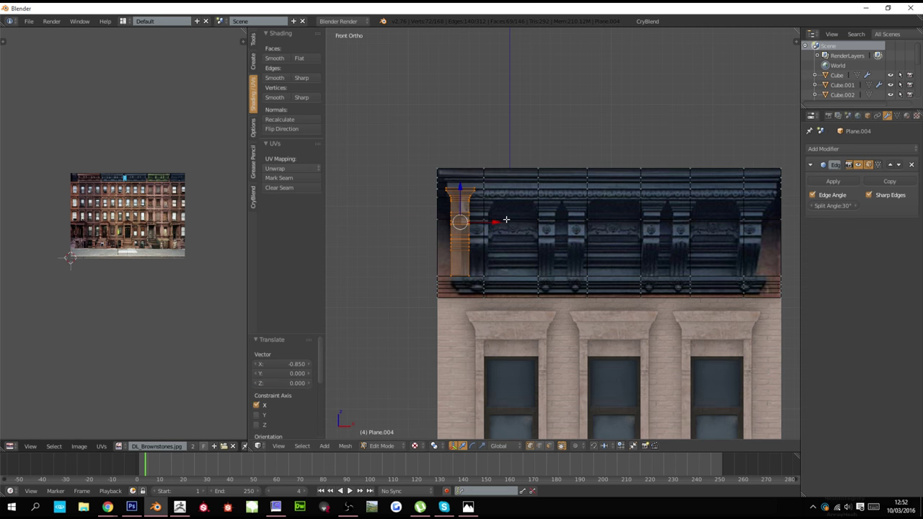
Duplicate the bracket 2.983 along X to the cornice's right end and return to solid shading
key(g)
key(x)
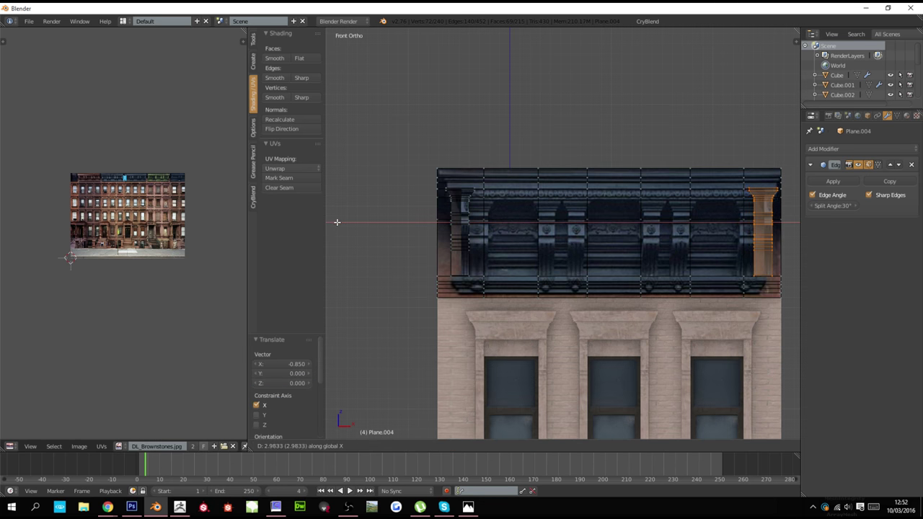
click(337, 222)
key(z)
key(z)
shift+middle_drag(748, 279, 670, 278)
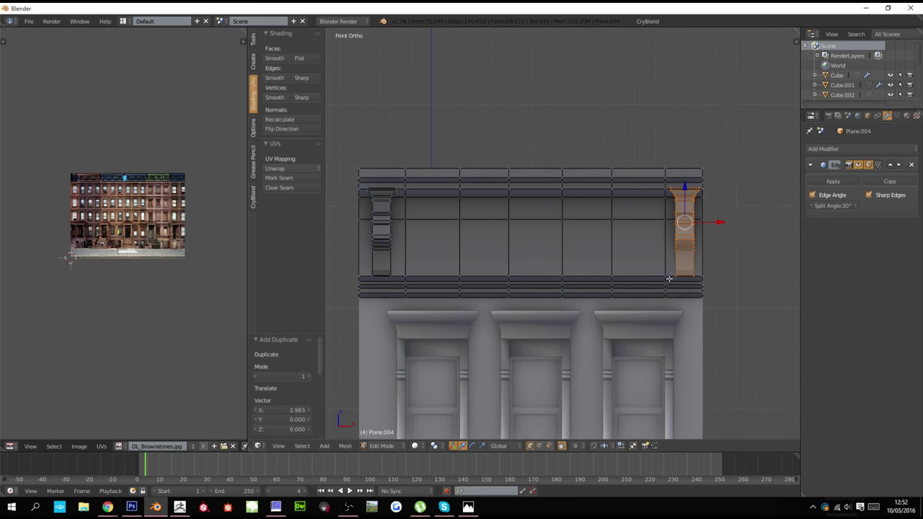
Duplicate the right-end bracket -2.023 along X, and copy that duplicate 0.335 along X to form a pair
key(shift+d)
key(x)
click(480, 277)
scroll(540, 264, up, 2)
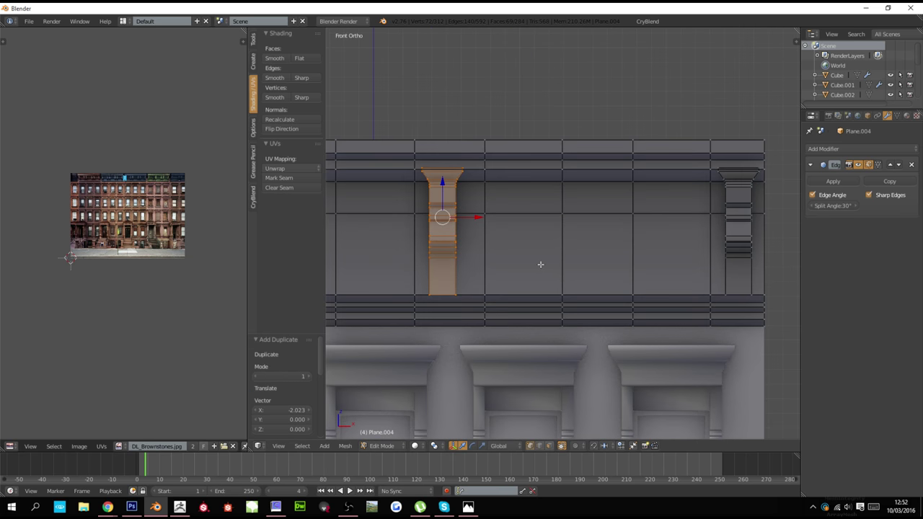
key(shift+d)
key(x)
click(596, 261)
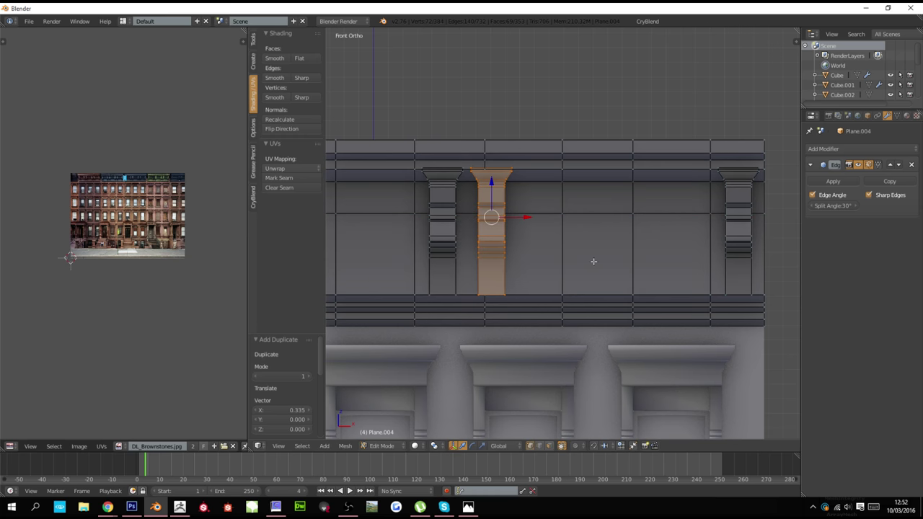
Duplicate the pair's right bracket 0.895 along X and place another copy to its left, forming a second pair
key(shift+d)
key(x)
click(723, 264)
key(shift+d)
key(x)
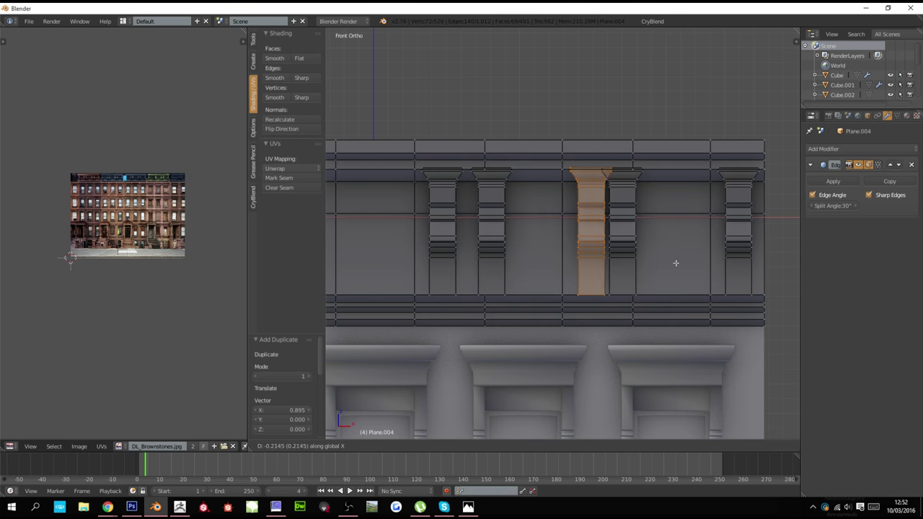
click(669, 261)
Select the four inner brackets completely and move them together -0.013 along X
key(Tab)
scroll(654, 270, down, 5)
middle_drag(649, 273, 629, 267)
key(Tab)
scroll(610, 265, up, 4)
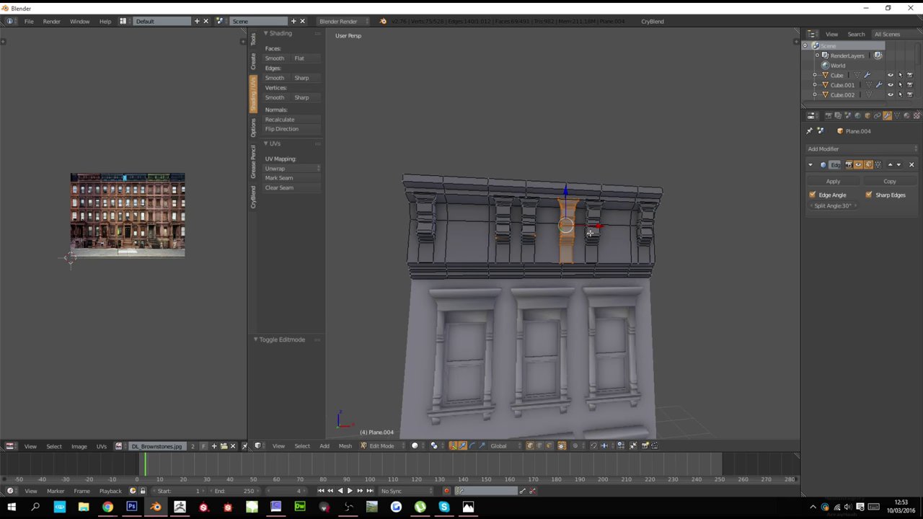
key(ctrl+l)
key(g)
key(x)
click(506, 239)
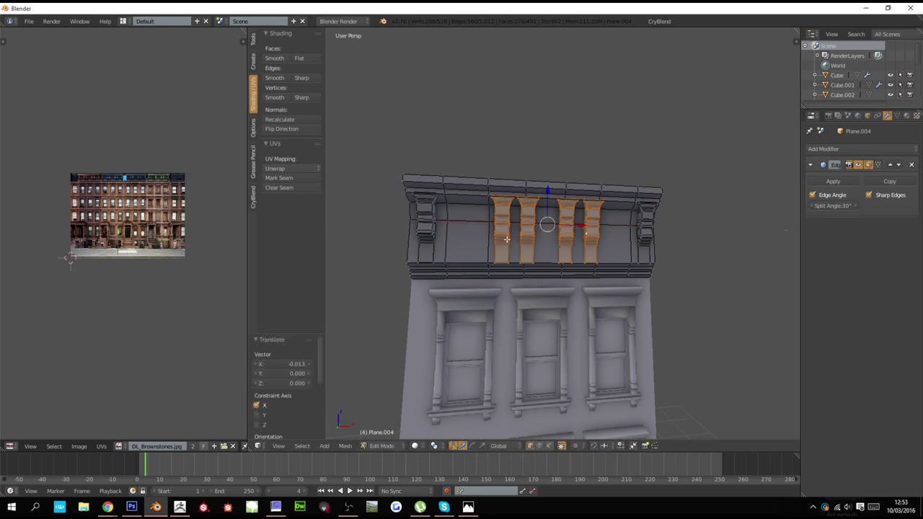
Isolate the cornice object in local view and hide the brackets, leaving only the cornice body's mesh
key(a)
scroll(507, 239, down, 4)
middle_drag(507, 240, 538, 240)
scroll(537, 240, up, 4)
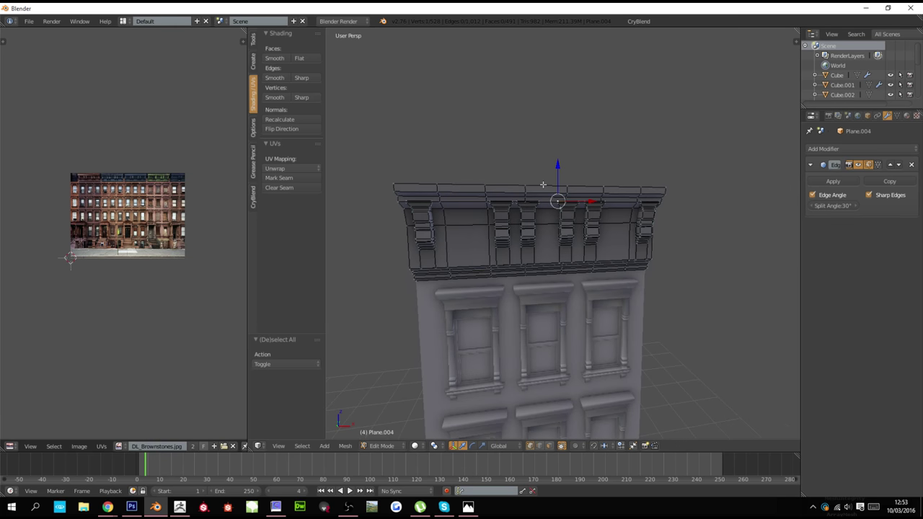
key(l)
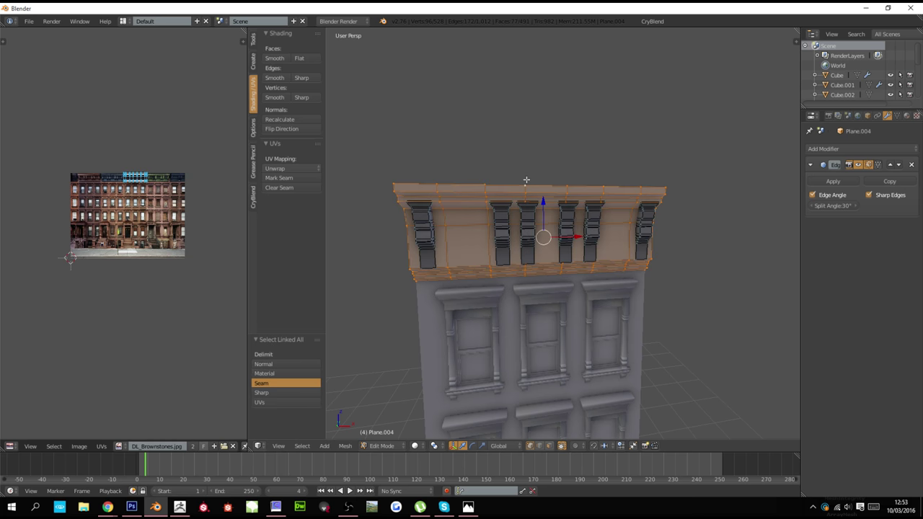
key(a)
key(ctrl+l)
key(KP_Divide)
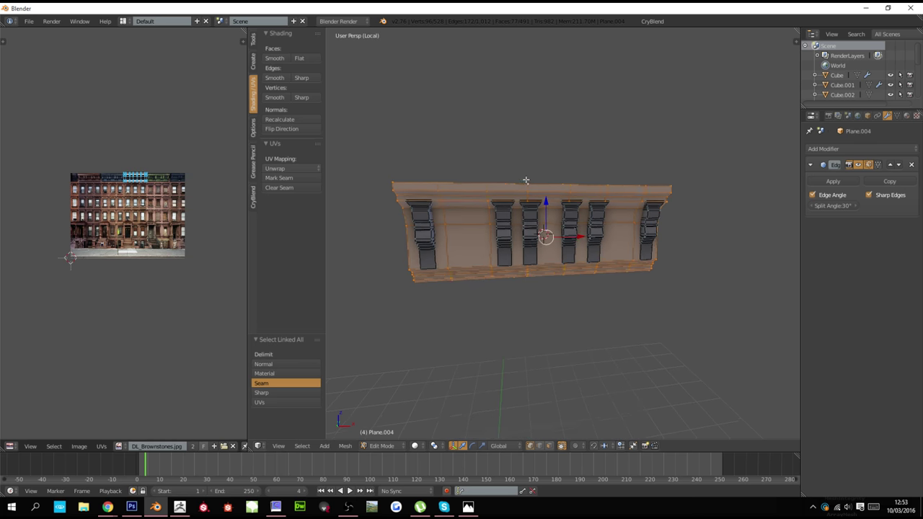
key(shift+h)
key(a)
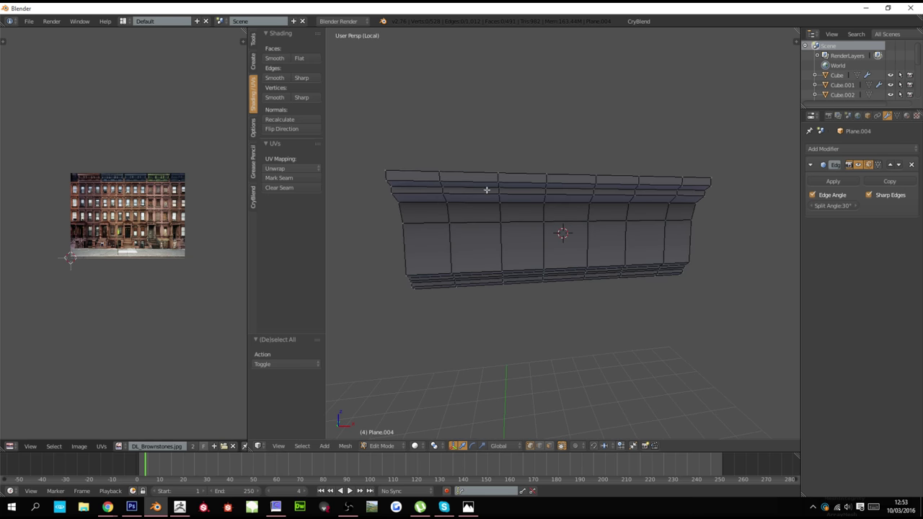
Slide the three leftmost inner vertical edge loops of the cornice body fully onto its left boundary
alt+right_click(454, 209)
key(g)
key(g)
click(448, 236)
alt+right_click(504, 253)
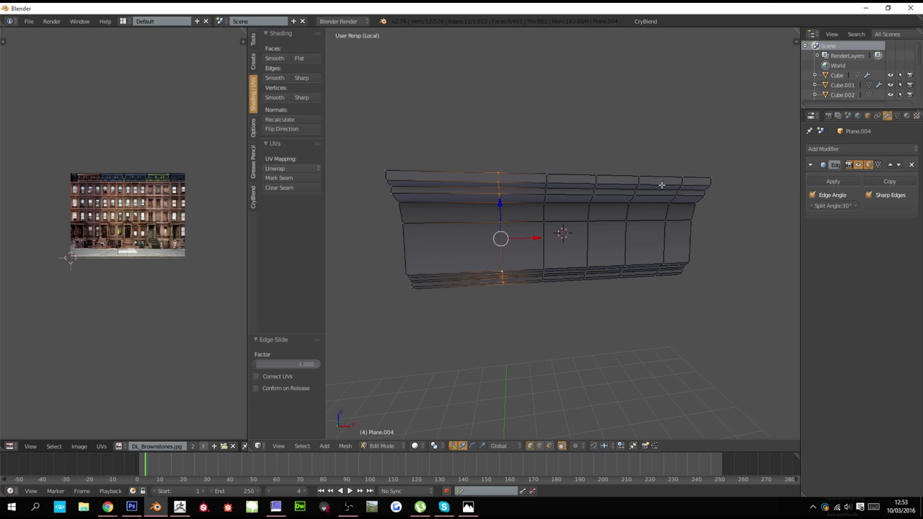
key(g)
key(g)
click(389, 224)
alt+right_click(543, 247)
key(g)
key(g)
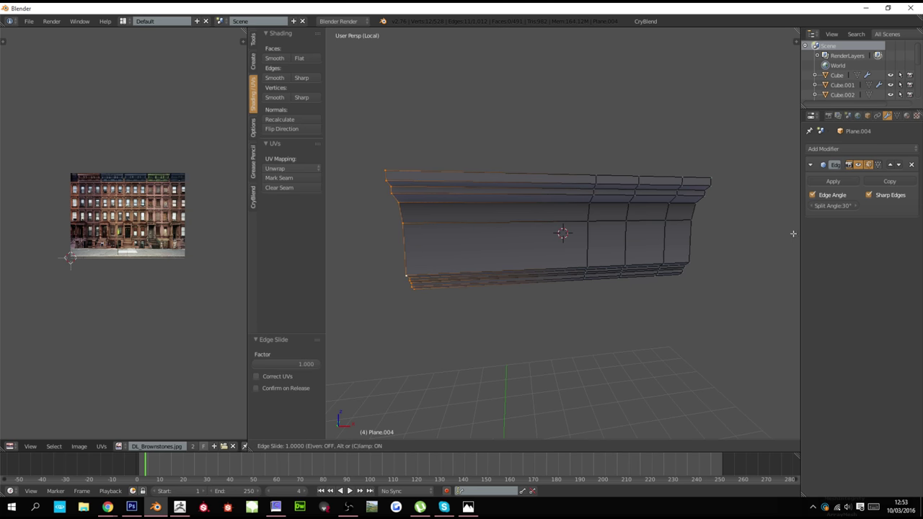
click(803, 235)
Slide the three remaining inner vertical edge loops fully onto the cornice body's right boundary
alt+right_click(682, 235)
key(g)
key(g)
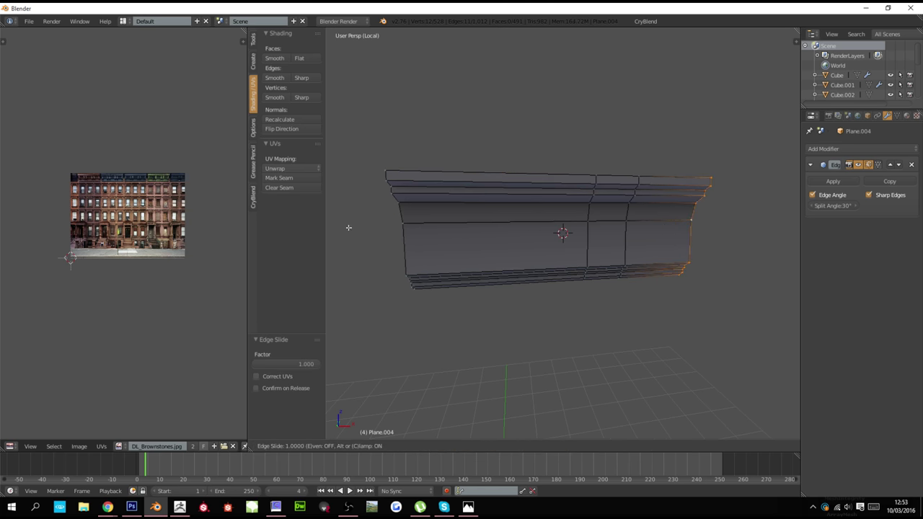
click(541, 229)
alt+right_click(623, 235)
key(g)
key(g)
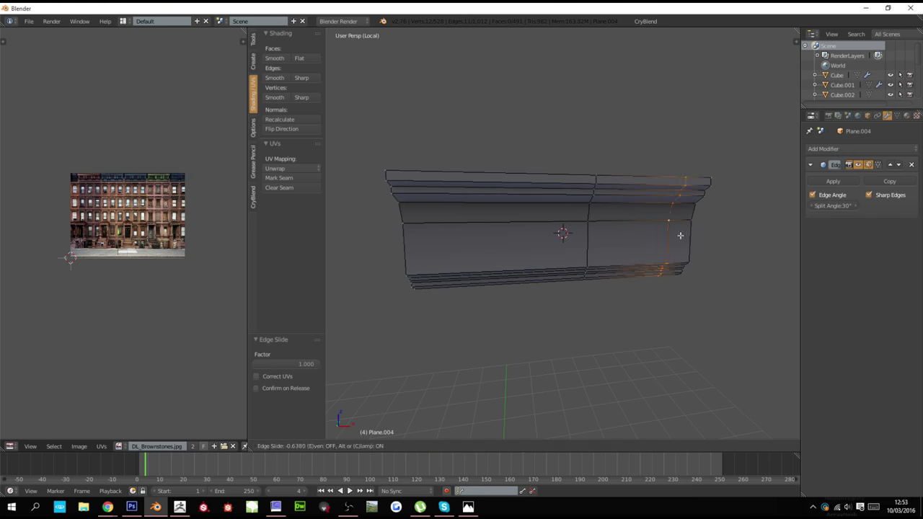
click(670, 234)
alt+right_click(590, 236)
key(a)
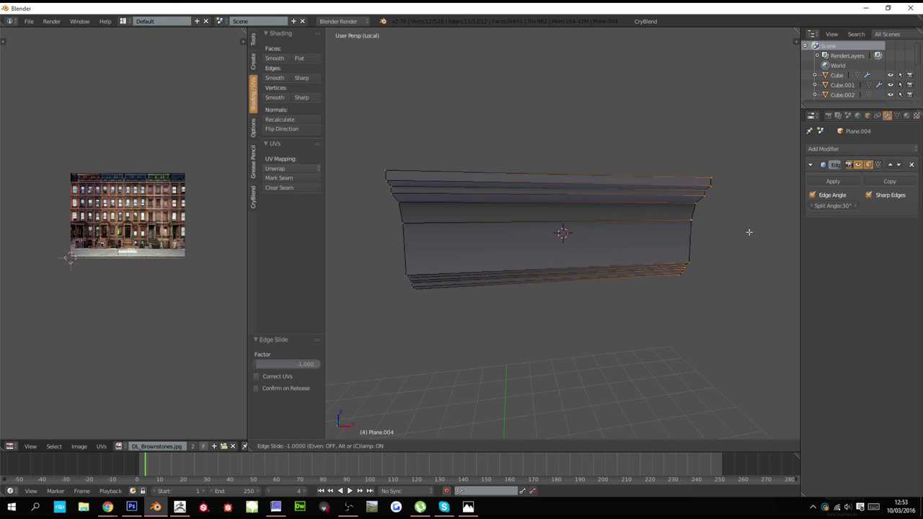
Remove the duplicate vertices across the entire visible cornice body
key(a)
key(w)
click(668, 224)
key(a)
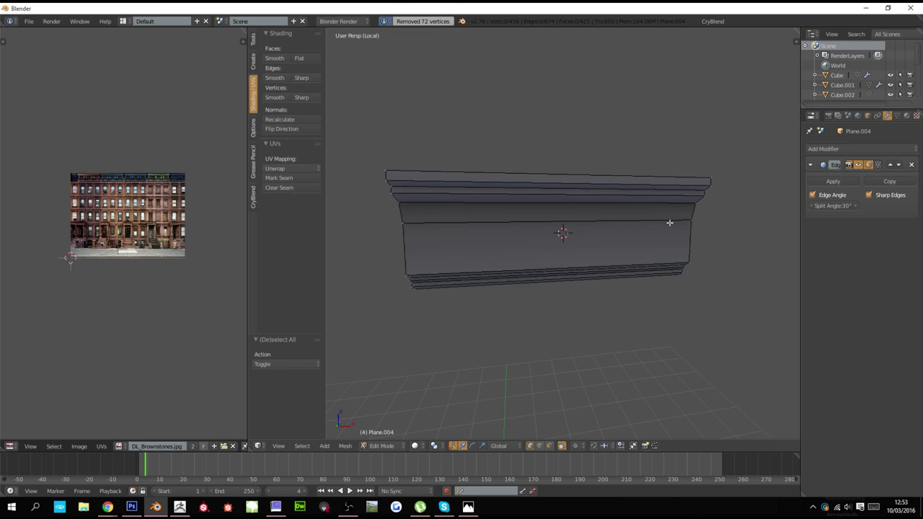
Mark the cornice body's top and left boundary edges as UV seams
alt+right_click(540, 171)
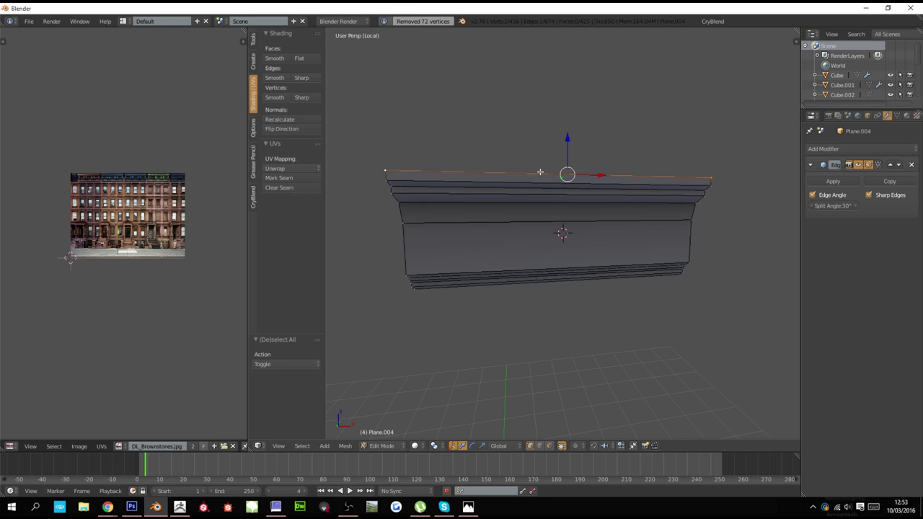
alt+right_click(397, 217)
key(a)
key(a)
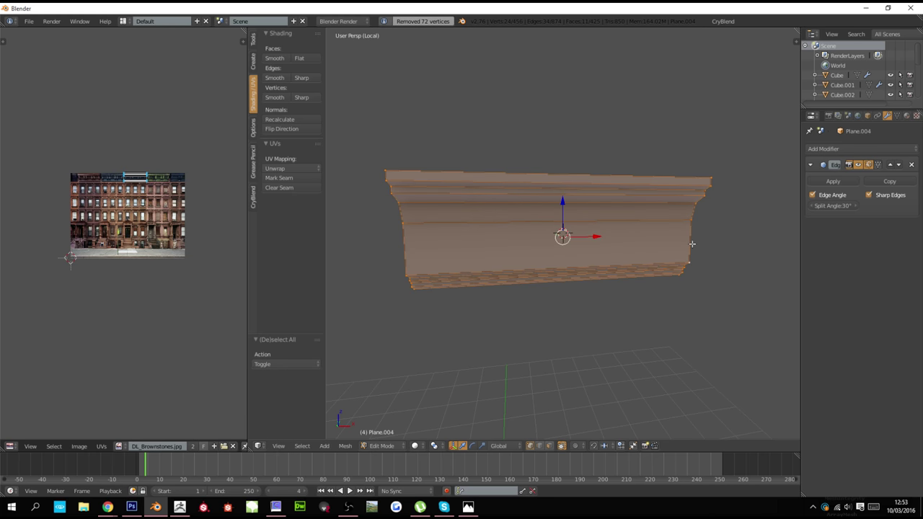
key(ctrl+z)
key(ctrl+e)
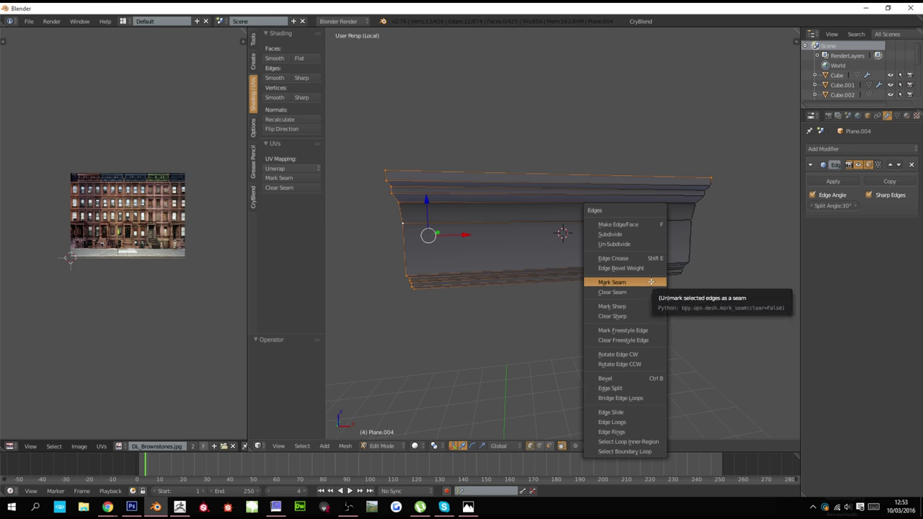
click(651, 281)
key(a)
Mark the right and bottom boundary edges as seams and select the whole cornice body
alt+right_click(693, 248)
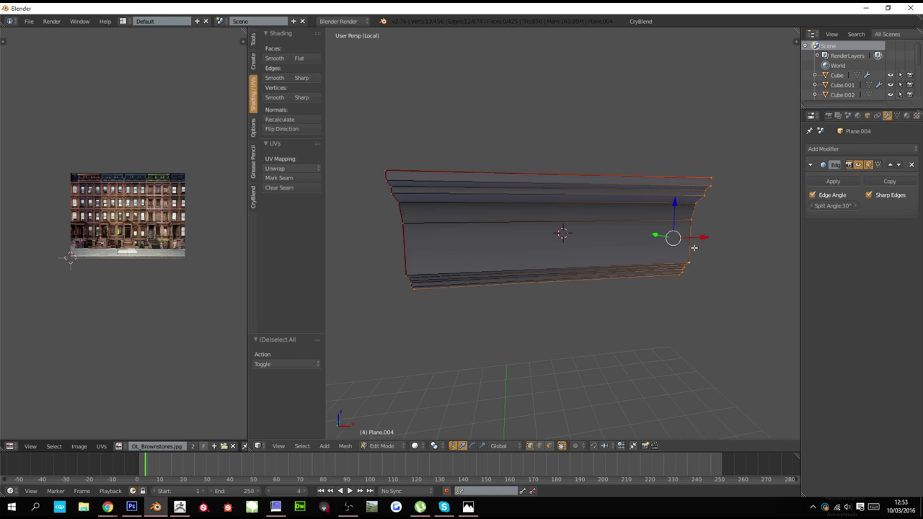
key(ctrl+e)
click(671, 247)
key(a)
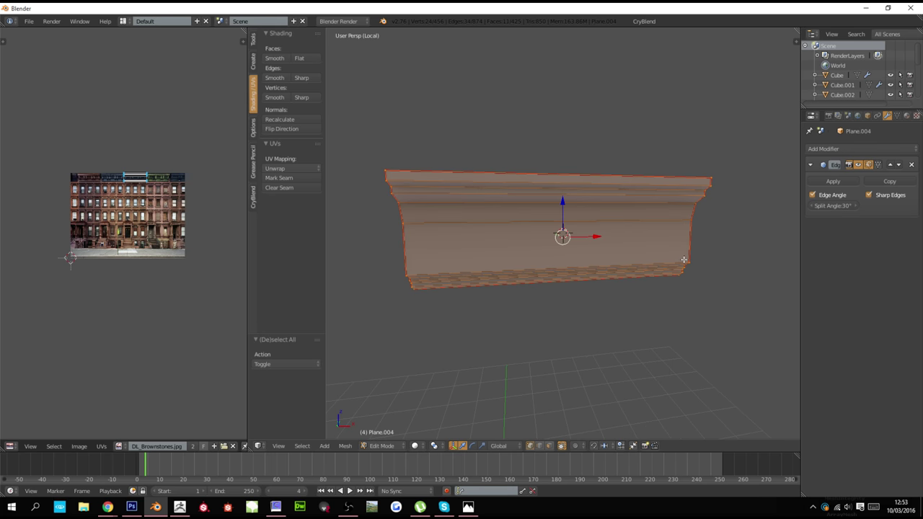
Switch to front view and apply the cornice object's transform in Object Mode
key(KP_1)
key(Tab)
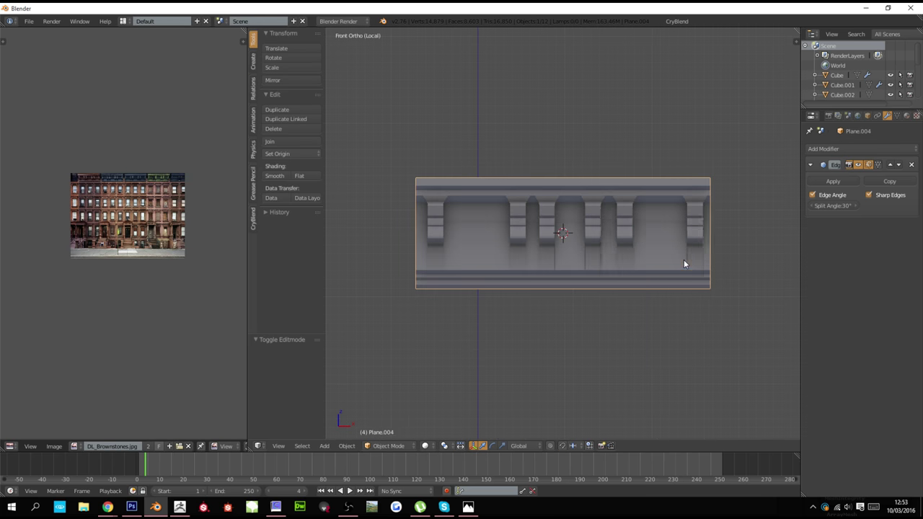
key(ctrl+a)
click(684, 261)
Unwrap the cornice body and assign the ConcreteBare0344 image to its UVs
key(Tab)
scroll(681, 262, up, 2)
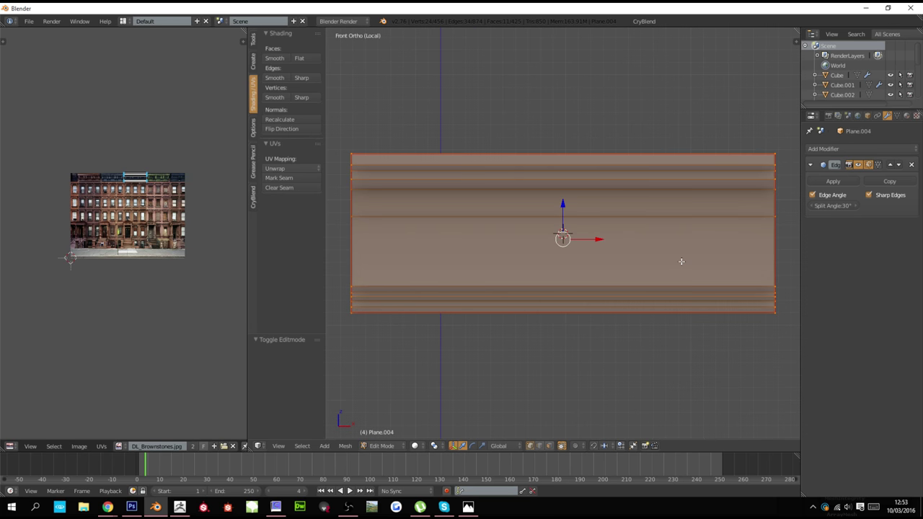
key(u)
click(682, 261)
key(a)
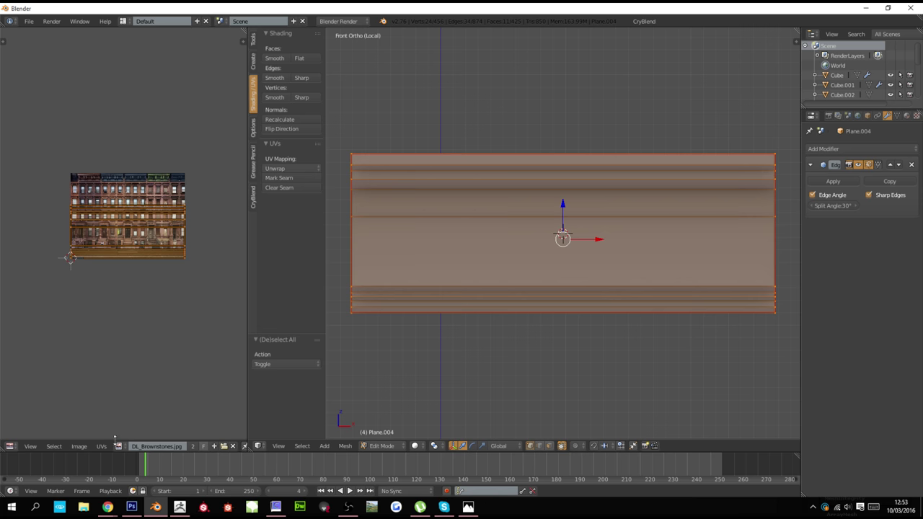
click(118, 446)
click(160, 362)
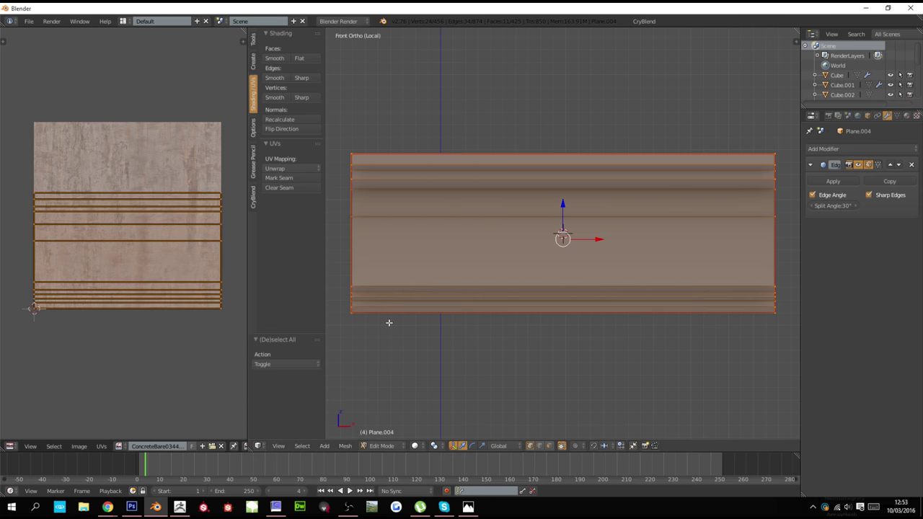
Leave Edit Mode and local view, display the whole building with textured shading, and deselect everything
key(Tab)
scroll(413, 319, down, 3)
key(KP_Divide)
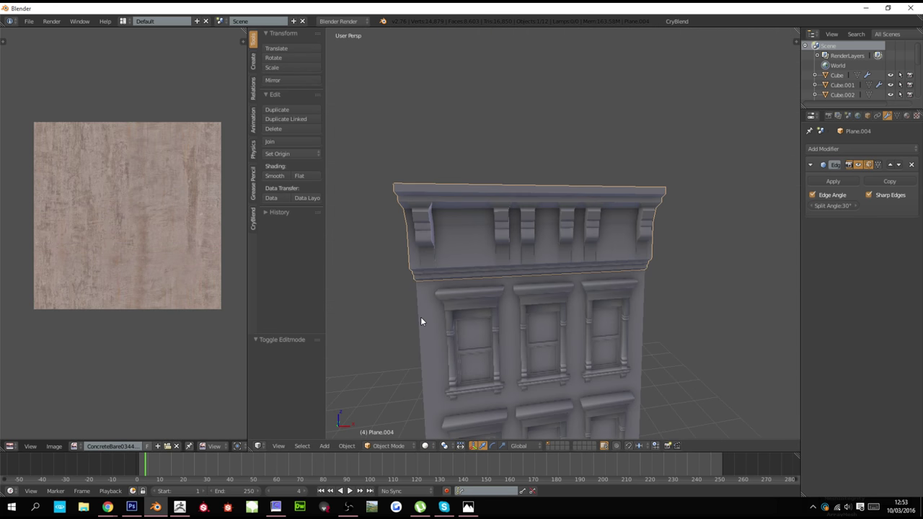
key(alt+z)
key(a)
scroll(471, 321, down, 6)
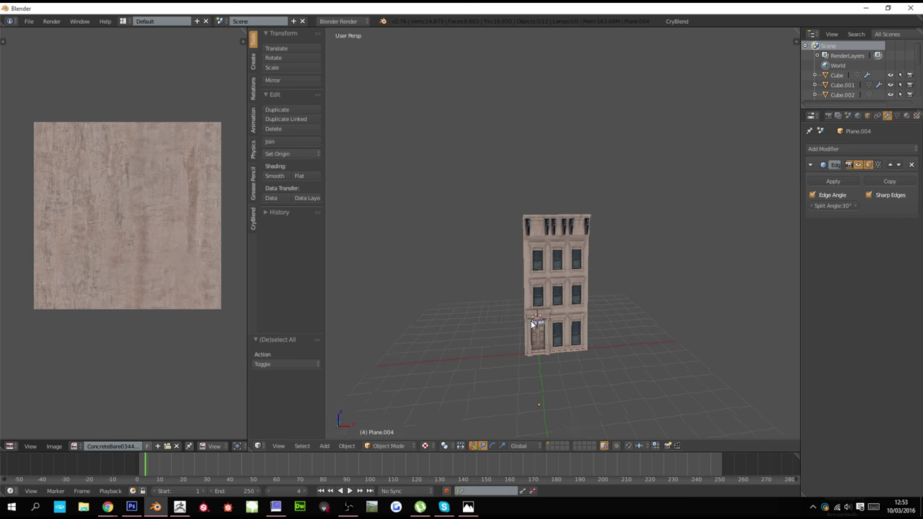
Scale the cornice body's UV layout by 2 along Y and return to Object Mode
middle_drag(532, 325, 481, 301)
scroll(497, 294, up, 5)
key(alt+Tab)
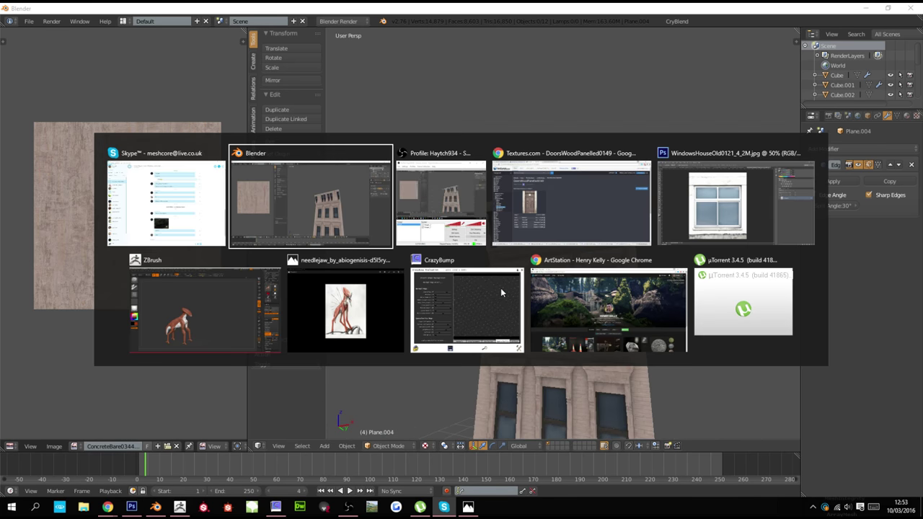
scroll(497, 289, up, 3)
scroll(495, 286, up, 5)
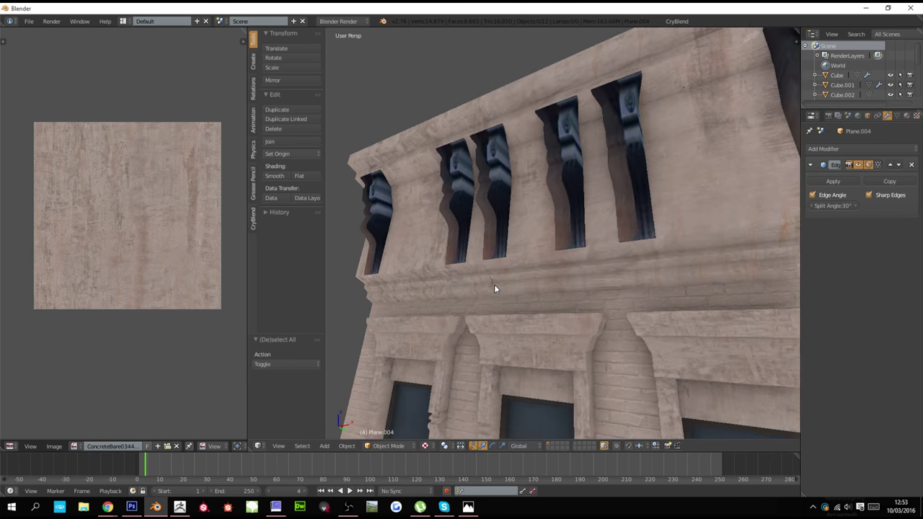
scroll(494, 284, down, 3)
middle_drag(494, 284, 498, 261)
key(Tab)
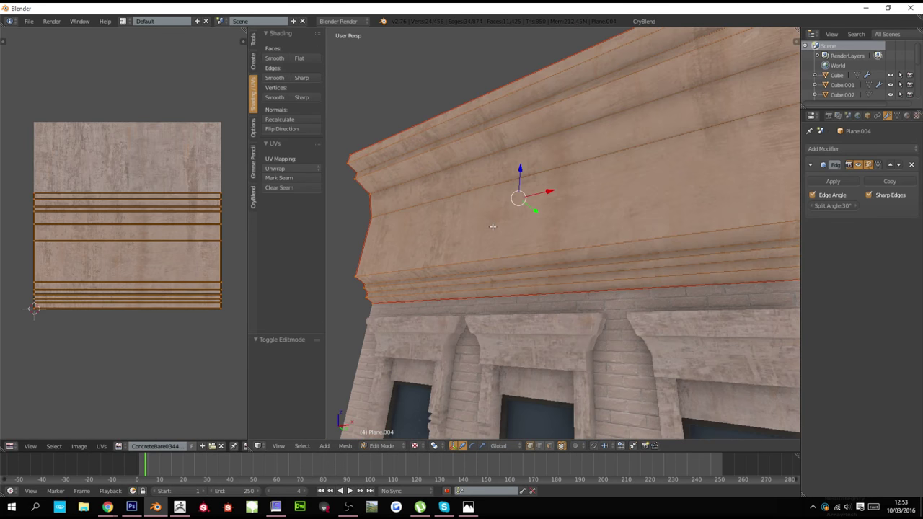
key(s)
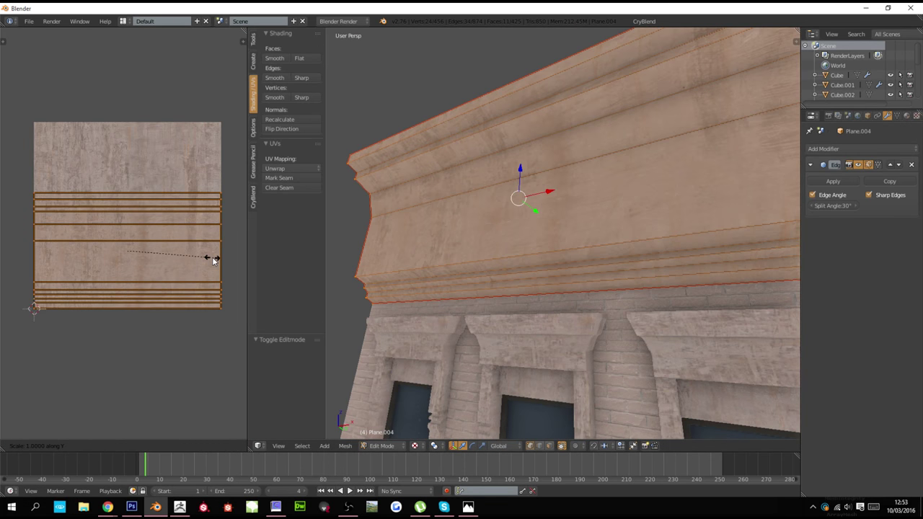
key(2)
click(212, 258)
key(Tab)
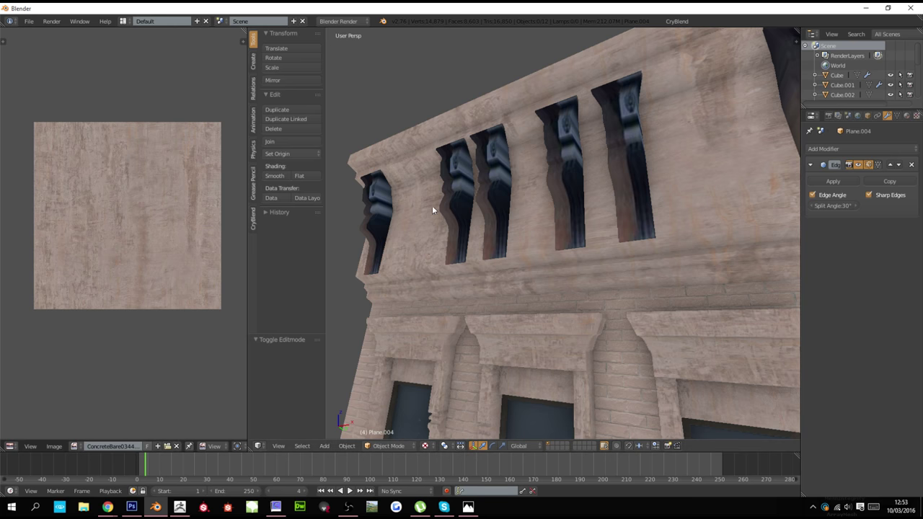
Delete every bracket except the leftmost one from the cornice mesh, working in wireframe with the viewport maximized
key(Tab)
key(alt+F10)
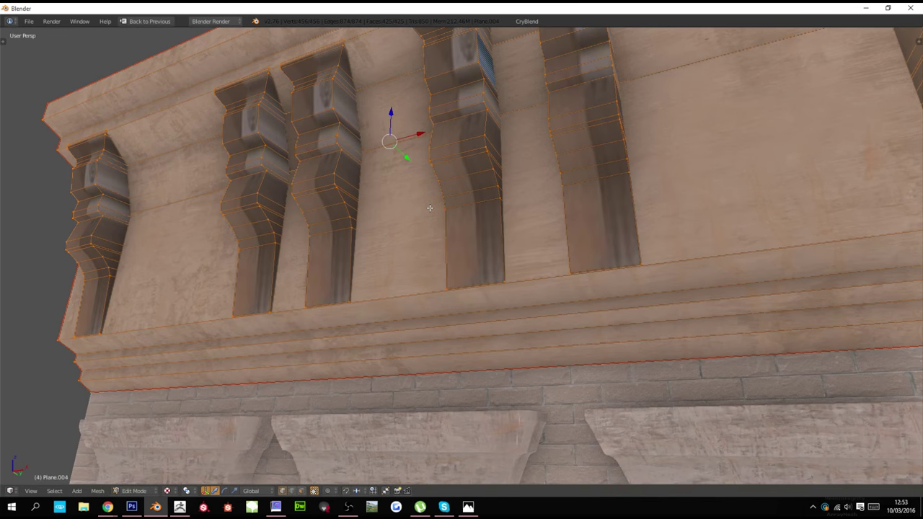
key(Tab)
scroll(386, 222, down, 5)
key(Tab)
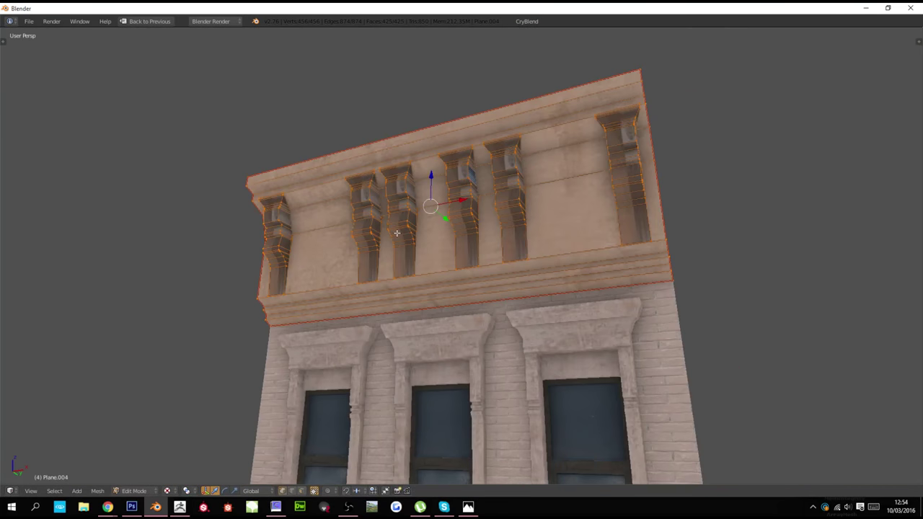
mouse_move(401, 234)
middle_down()
mouse_move(415, 259)
mouse_move(451, 270)
middle_up()
key(z)
right_click(354, 216)
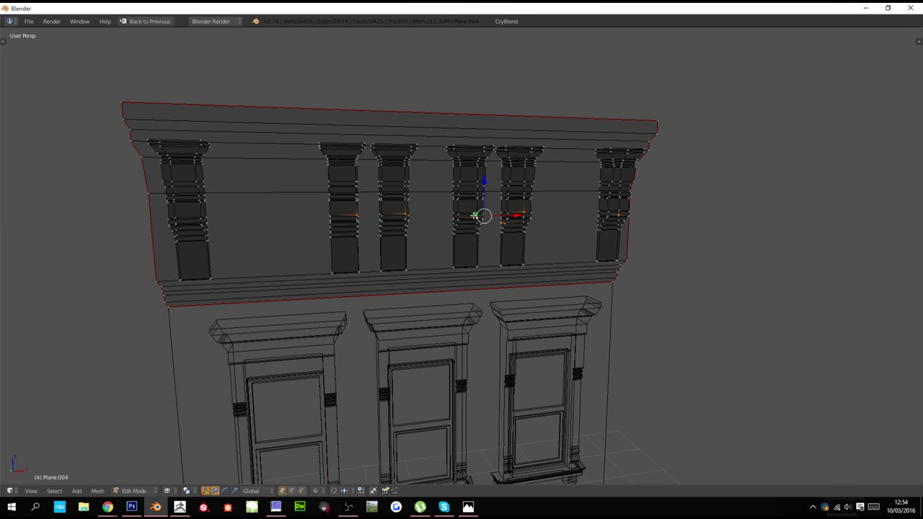
key(ctrl+l)
key(x)
click(473, 215)
Select all linked geometry of the remaining bracket and hide the rest of the cornice mesh
ctrl+scroll(470, 215, down, 4)
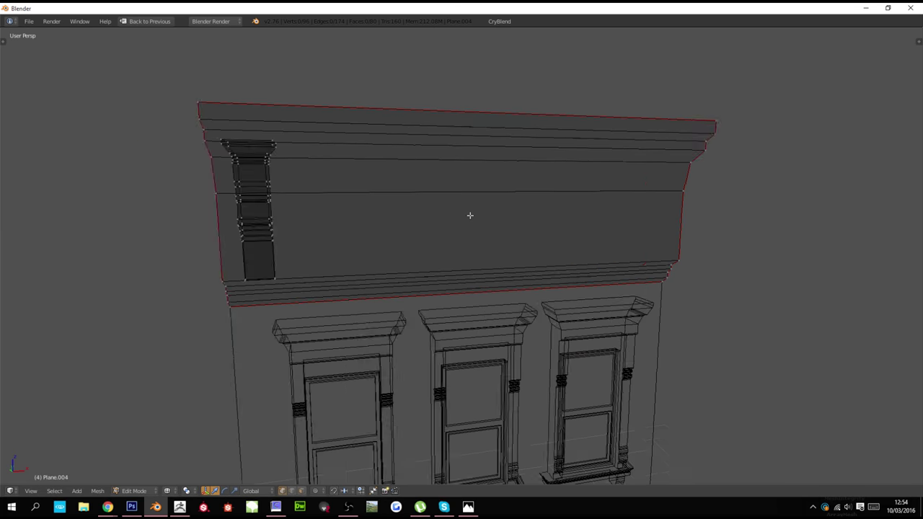
ctrl+scroll(470, 216, down, 8)
scroll(380, 223, up, 3)
alt+right_click(356, 264)
middle_drag(365, 269, 417, 267)
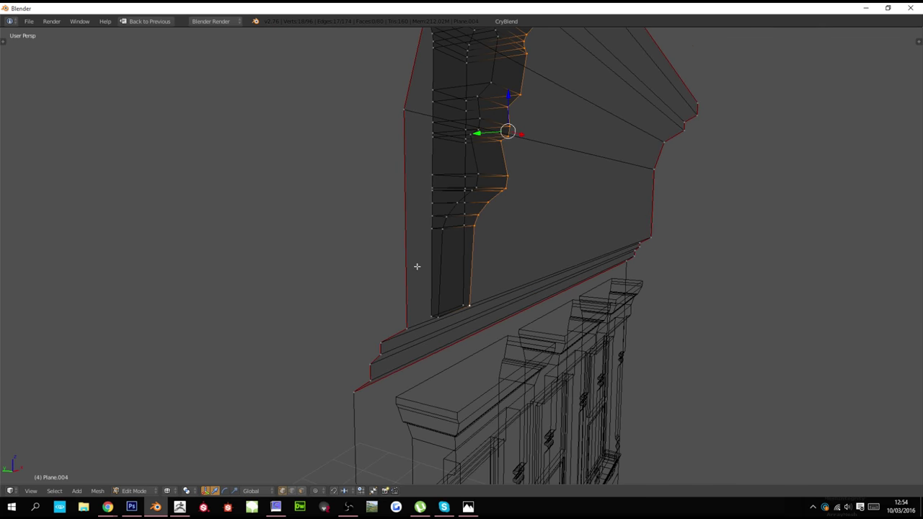
middle_drag(426, 339, 434, 336)
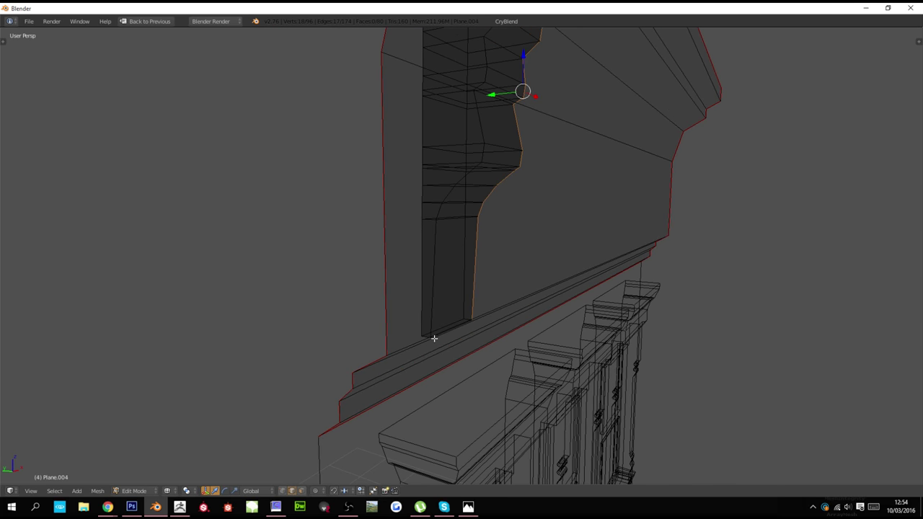
shift+right_click(435, 334)
key(ctrl+l)
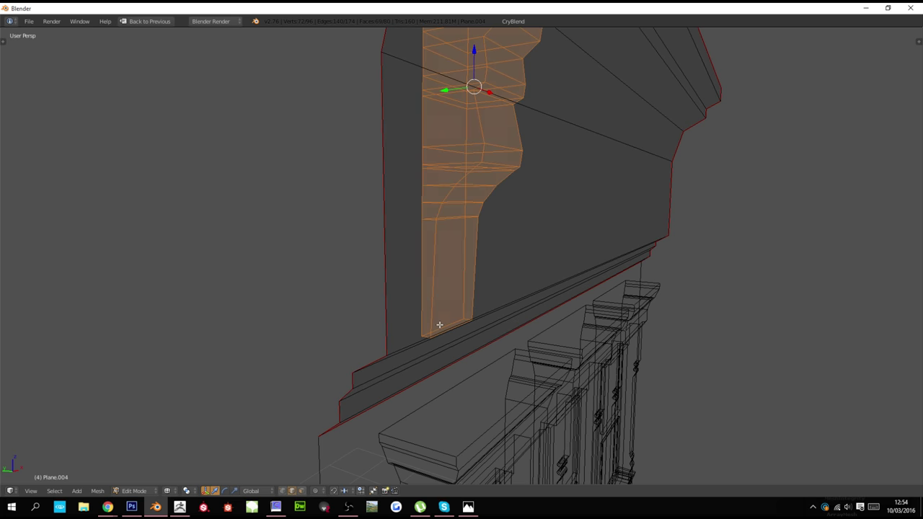
key(shift+h)
Mark the edges of the bracket's bottom face, its vertical profile edges and its top edges as UV seams
right_click(438, 325)
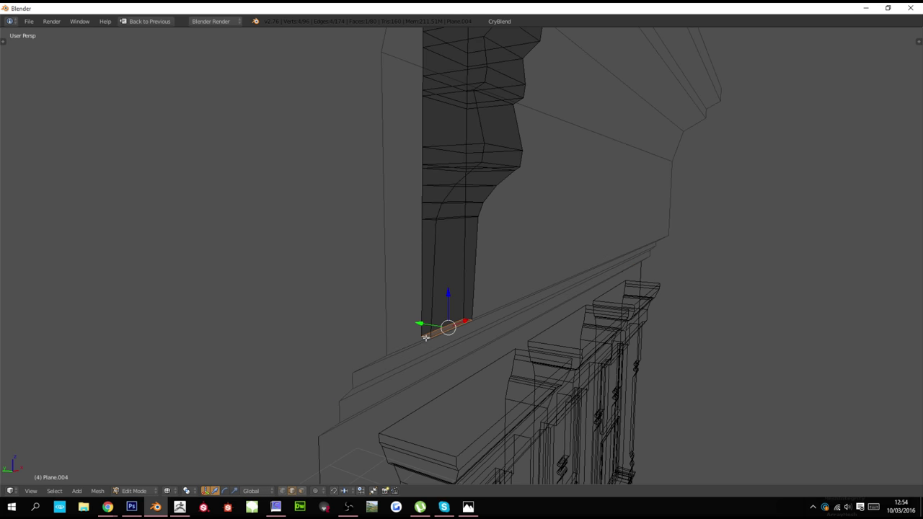
alt+shift+right_click(422, 297)
alt+shift+right_click(433, 290)
alt+shift+right_click(481, 272)
shift+scroll(482, 270, up, 10)
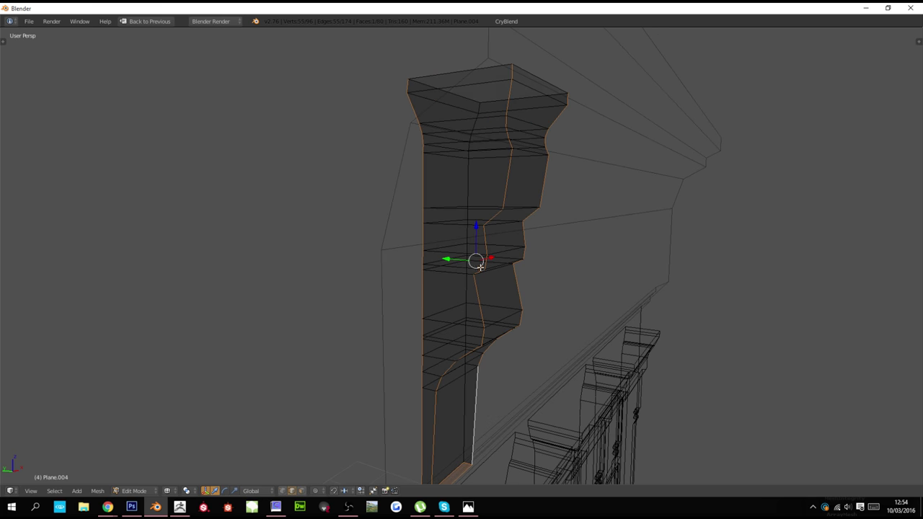
key(ctrl+e)
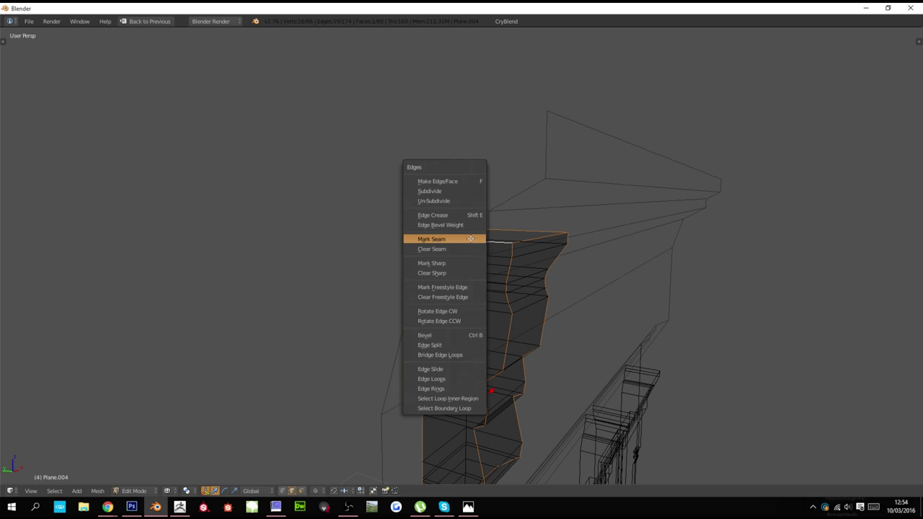
click(470, 239)
Unwrap the whole bracket, restore the full editor layout and assign the ConcreteBare0344 image to its UVs
key(ctrl+l)
scroll(494, 264, down, 6)
middle_drag(495, 263, 491, 264)
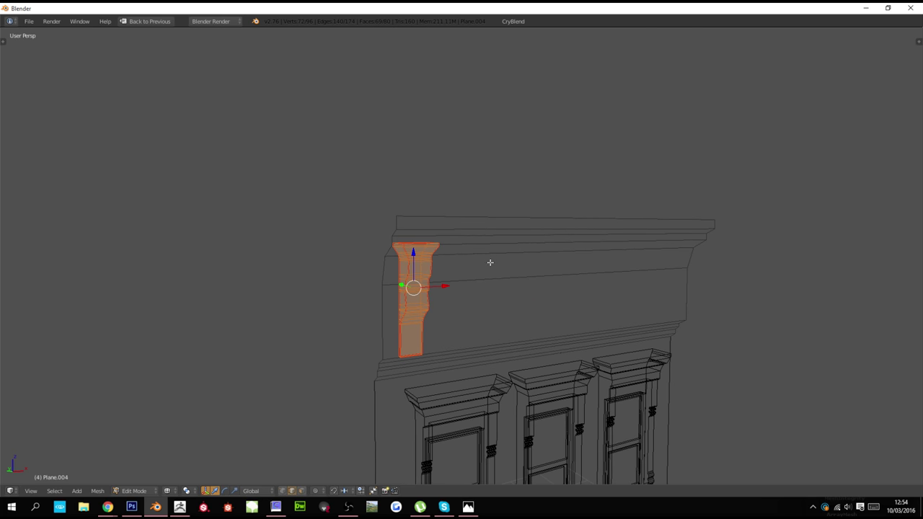
key(shift+space)
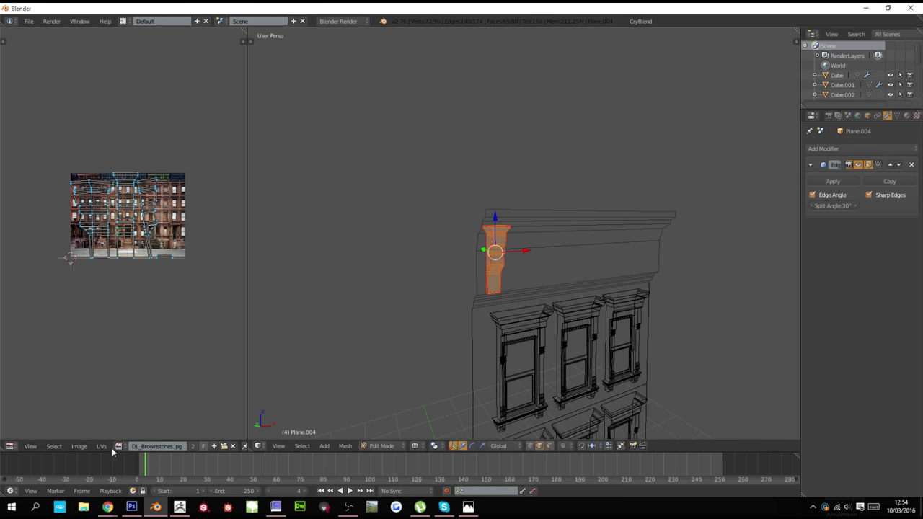
click(118, 446)
click(156, 355)
key(Tab)
Open the bracket mesh for editing in front view and unhide the rest of the cornice
scroll(494, 327, up, 2)
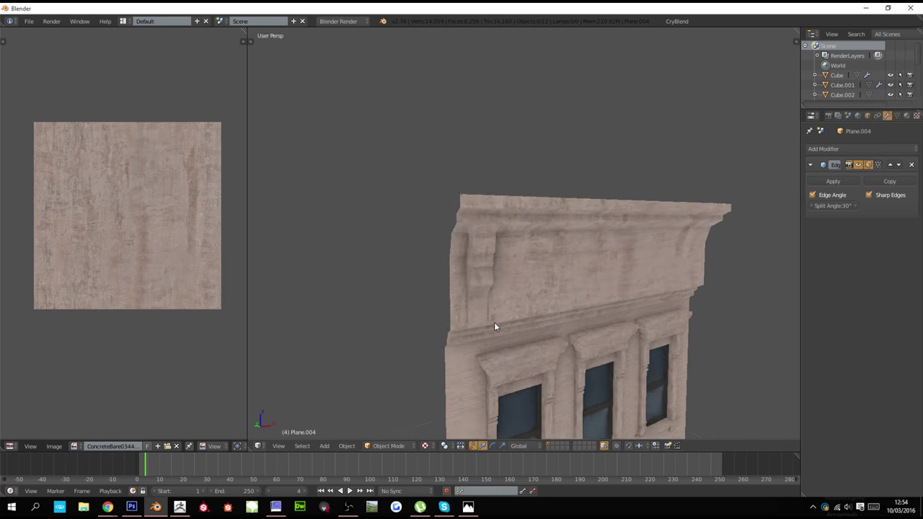
scroll(496, 325, up, 2)
middle_drag(496, 325, 470, 319)
key(Tab)
key(KP_1)
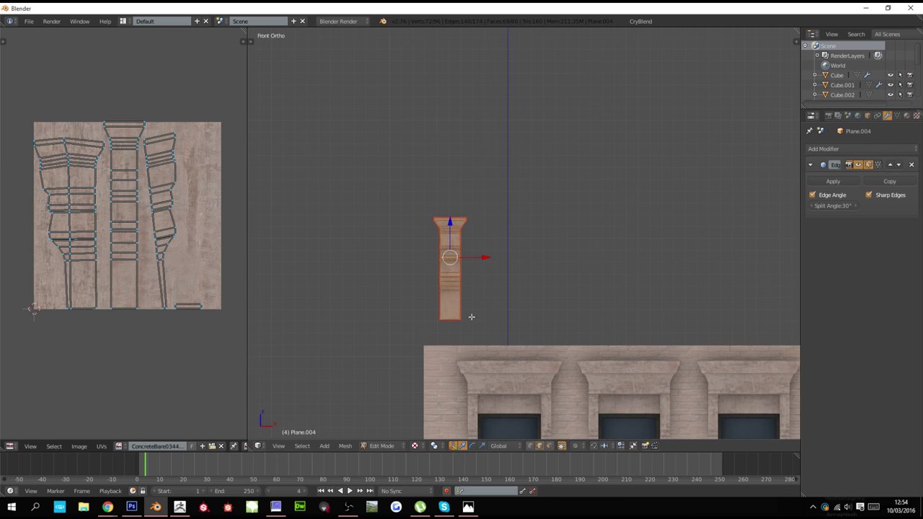
key(alt+h)
Select the left bracket's linked front faces and duplicate them along X to the cornice's right end
right_click(454, 284)
key(ctrl+l)
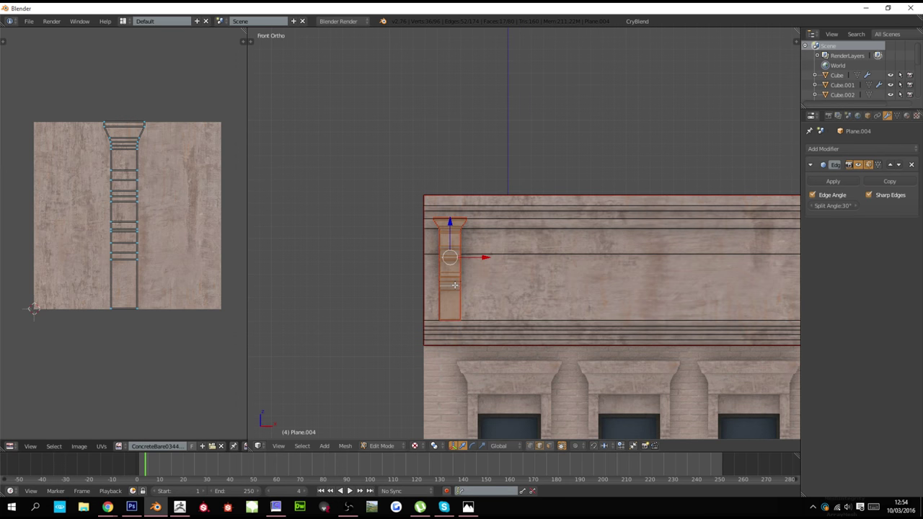
ctrl+scroll(457, 291, up, 5)
key(shift+d)
key(x)
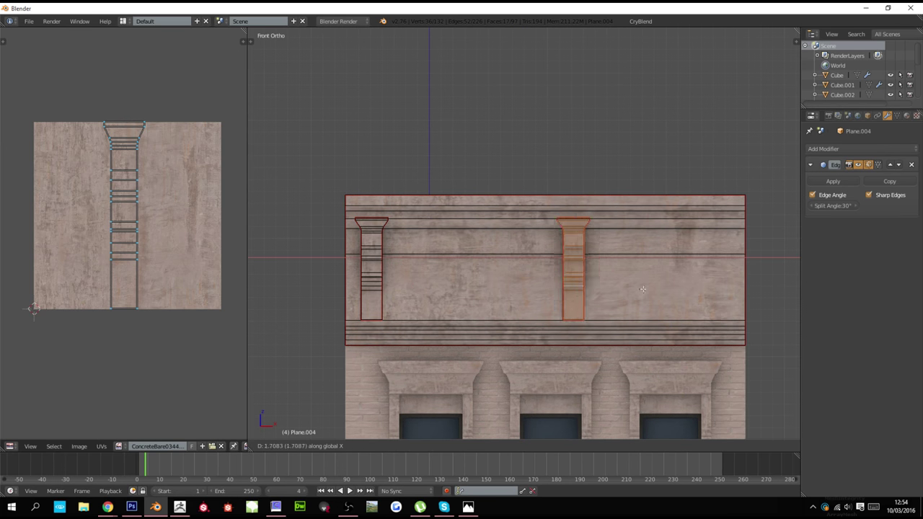
click(774, 292)
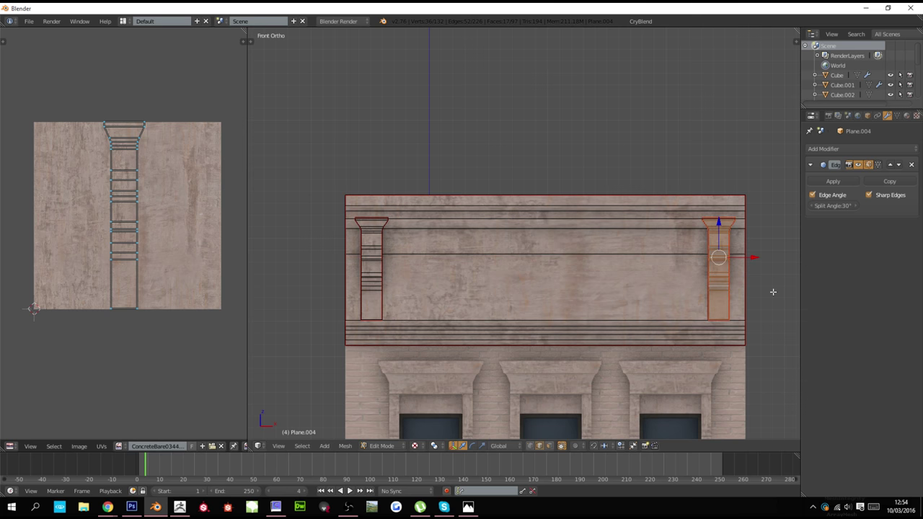
Duplicate the right-end bracket inward along X and narrow the copy to about 0.8 along X
key(shift+d)
key(x)
click(697, 292)
key(s)
key(x)
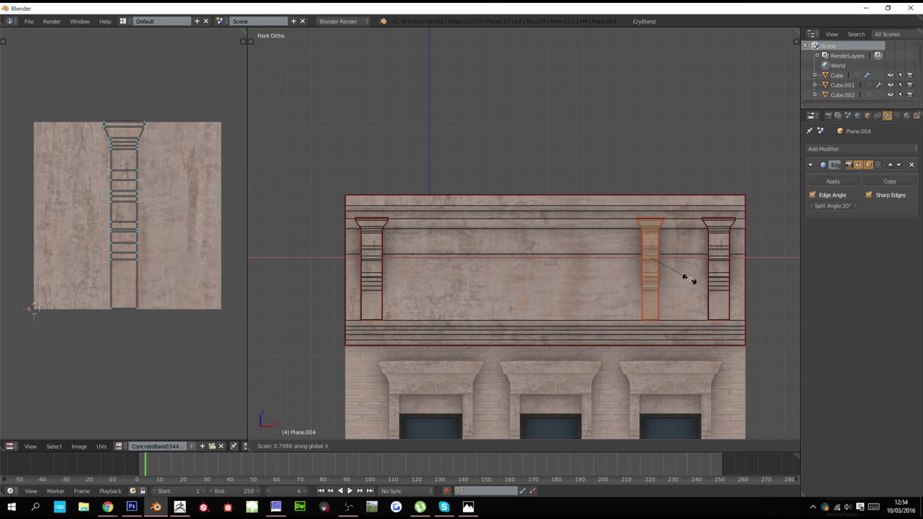
click(685, 276)
Duplicate the narrowed bracket a short distance to its left along X and select both as a pair
key(shift+d)
key(x)
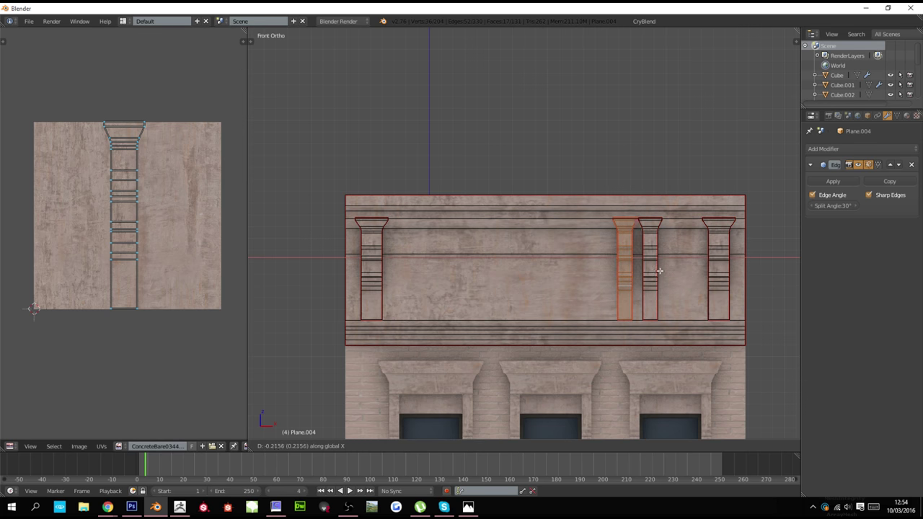
click(657, 270)
key(l)
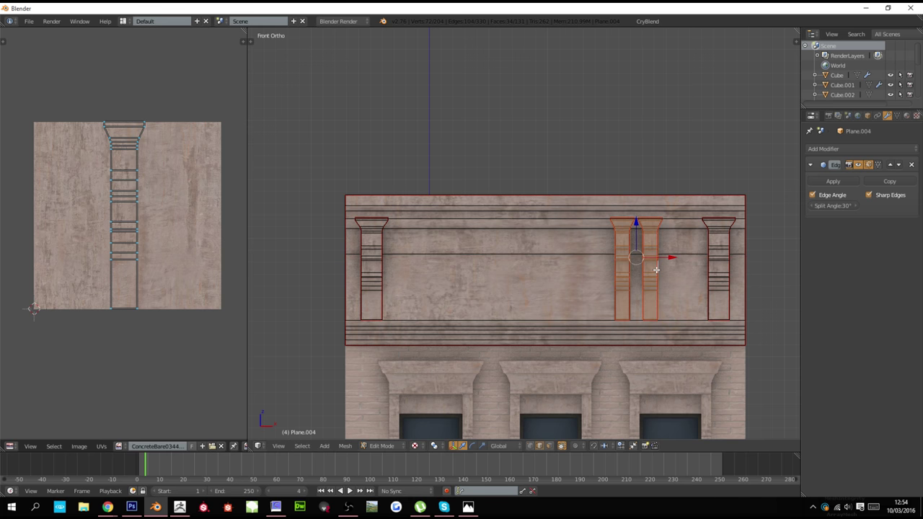
Switch to solid shading and duplicate the bracket pair along X to just left of the cornice's centre
key(alt+z)
key(shift+d)
key(x)
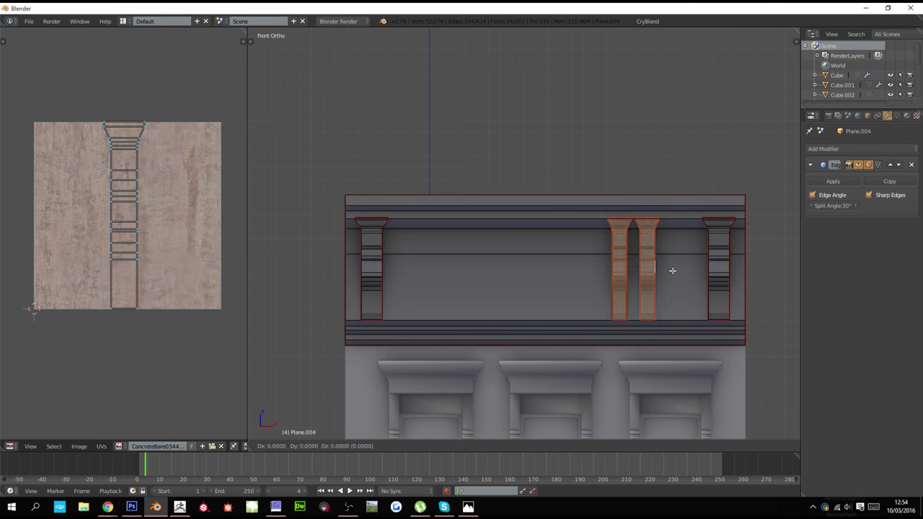
click(541, 269)
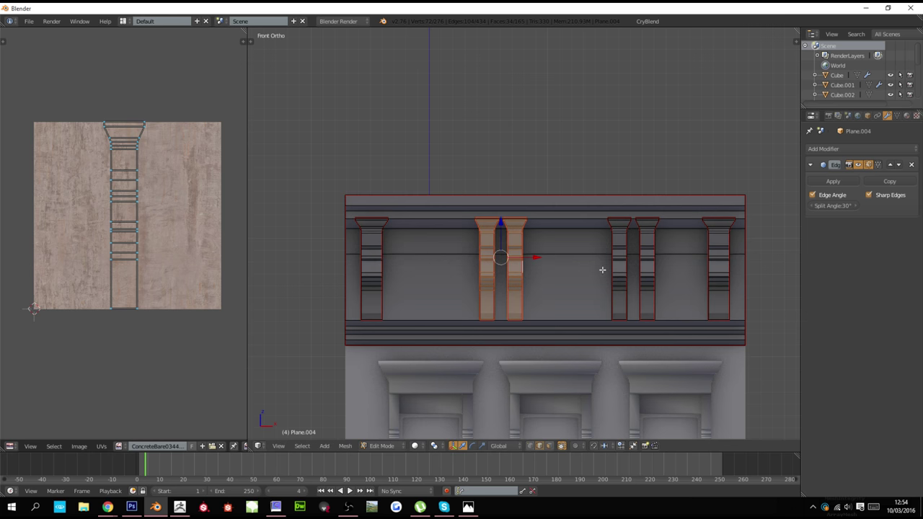
Move the right bracket pair slightly toward the centre along X, deselect everything and leave Edit Mode
right_click(606, 266)
key(ctrl+l)
key(g)
key(x)
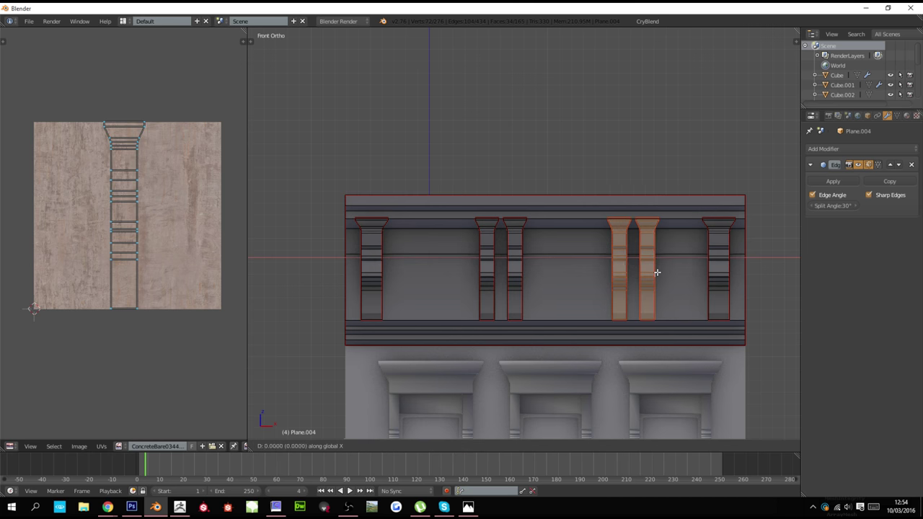
click(502, 273)
key(z)
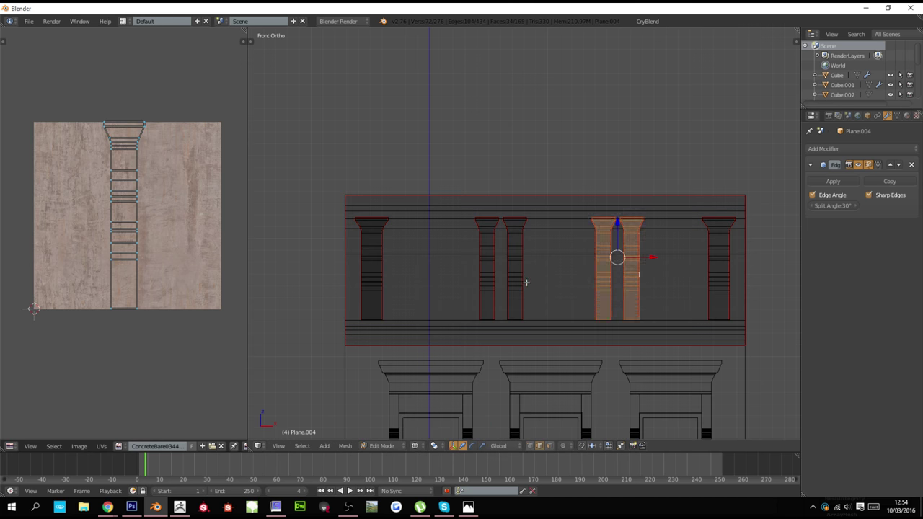
key(a)
key(z)
scroll(539, 289, down, 3)
key(Tab)
Enter Edit Mode on the roofline cornice and extrude the profile edges at both of its ends backward along Y
scroll(539, 292, down, 5)
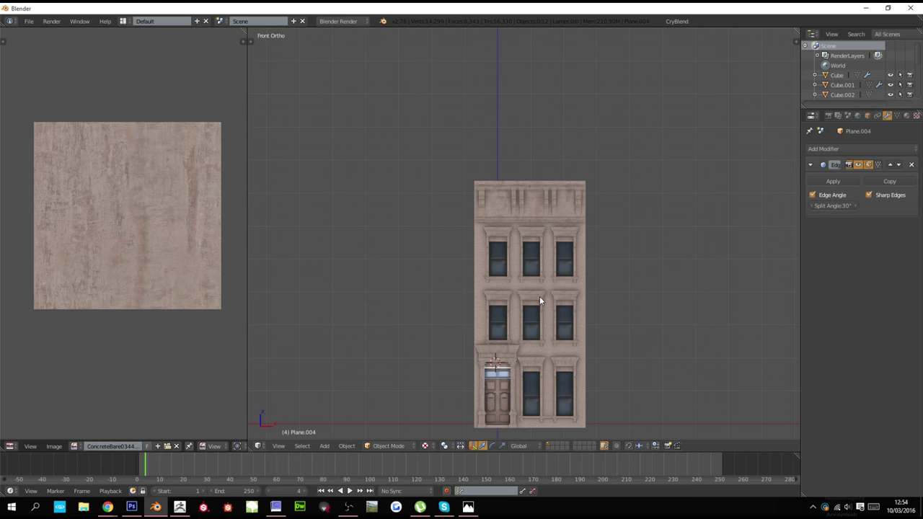
middle_drag(539, 296, 494, 316)
scroll(494, 315, up, 4)
right_click(538, 231)
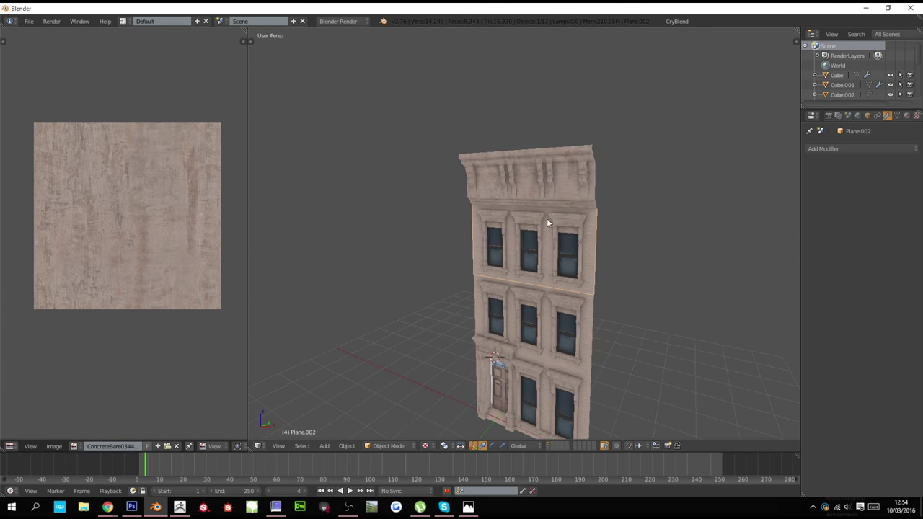
right_click(569, 196)
middle_drag(569, 195, 679, 200)
key(Tab)
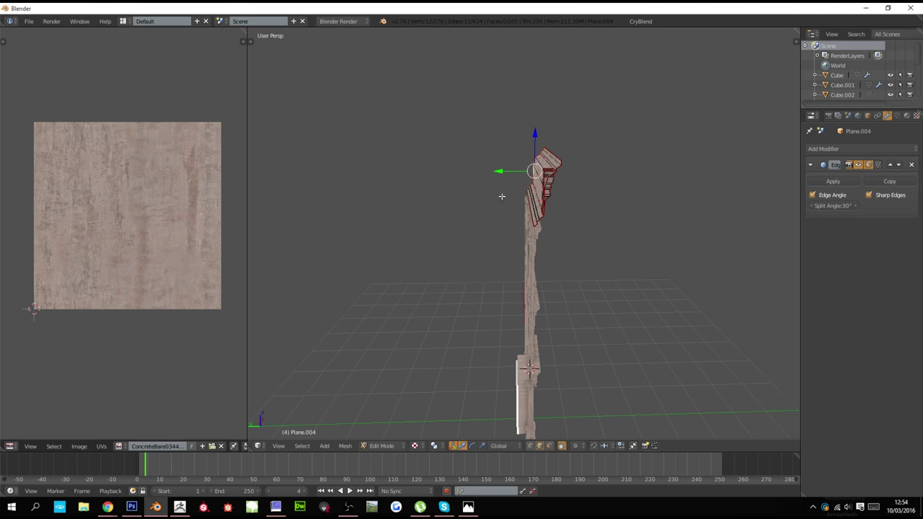
middle_drag(546, 186, 680, 243)
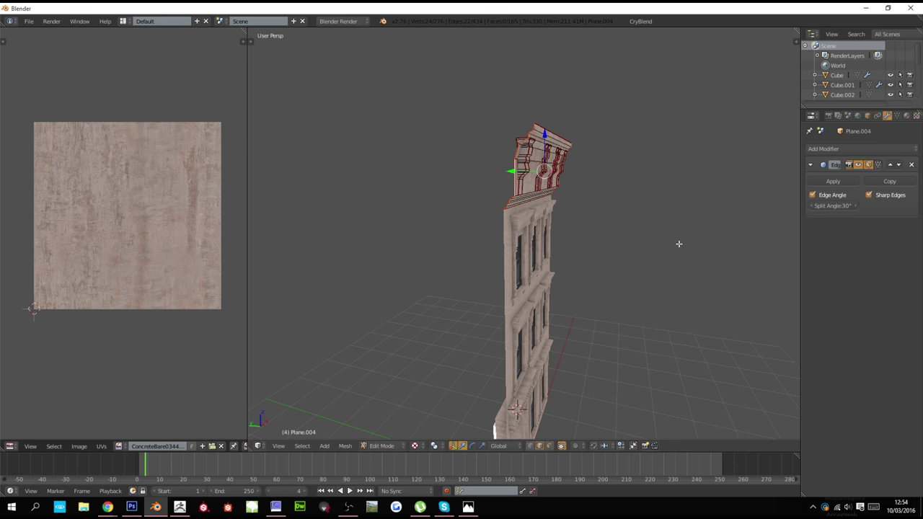
key(g)
key(y)
click(671, 240)
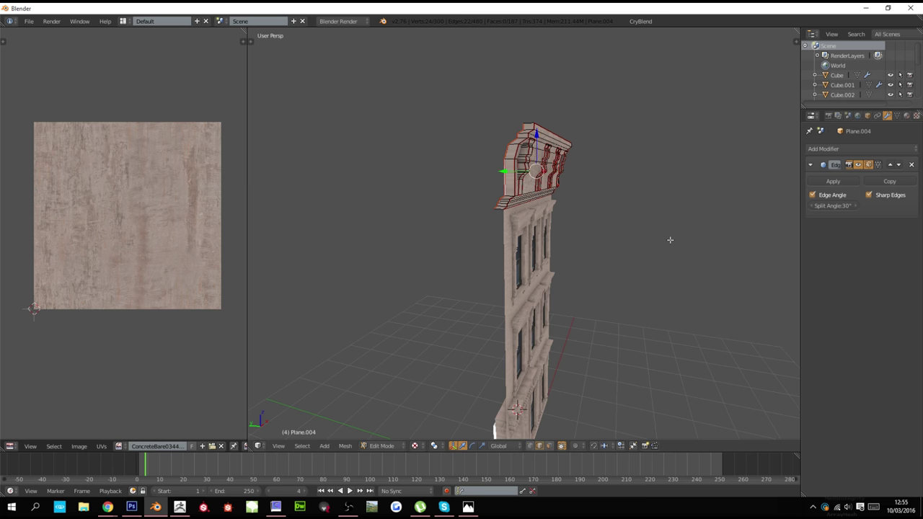
Flatten the extruded end edges with a scale of 0 along Y, adjust their position along Y and leave Edit Mode
key(s)
key(y)
key(0)
key(Return)
middle_drag(579, 155, 408, 221)
key(g)
key(y)
click(588, 195)
key(Tab)
scroll(588, 197, down, 5)
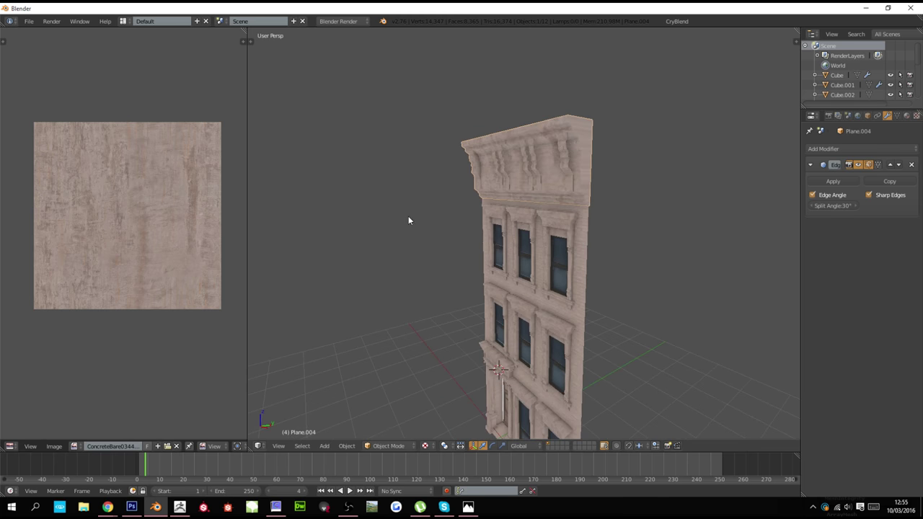
Box-select all the facade's objects in wireframe and duplicate them along X, directly beside the original in textured shading
scroll(414, 226, down, 3)
shift+scroll(431, 247, down, 5)
right_click(499, 249)
middle_drag(511, 260, 463, 296)
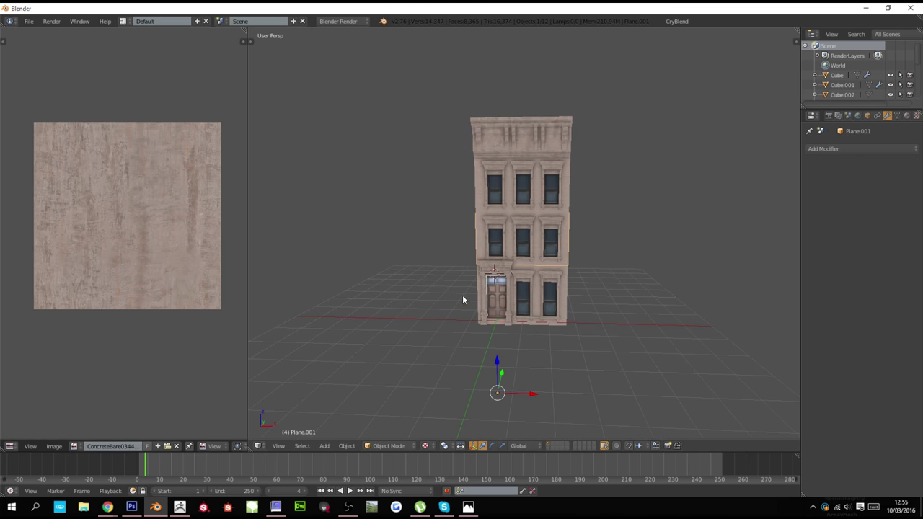
right_click(494, 305)
key(z)
key(b)
drag(604, 356, 440, 88)
key(z)
key(alt+z)
scroll(516, 267, up, 6)
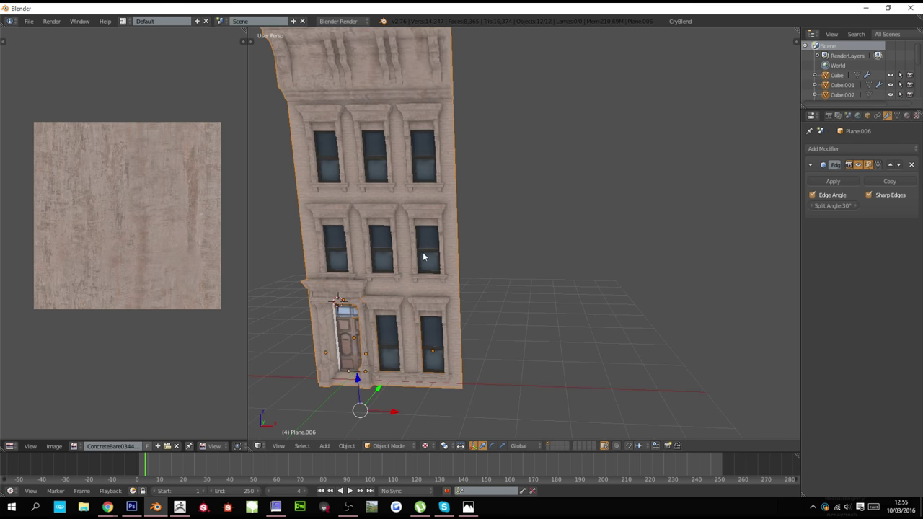
key(shift+d)
key(x)
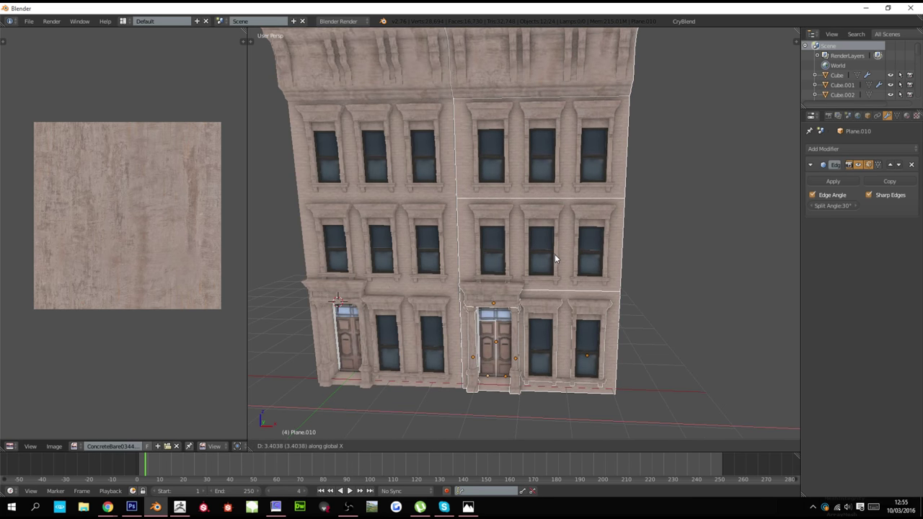
click(546, 252)
scroll(546, 252, down, 4)
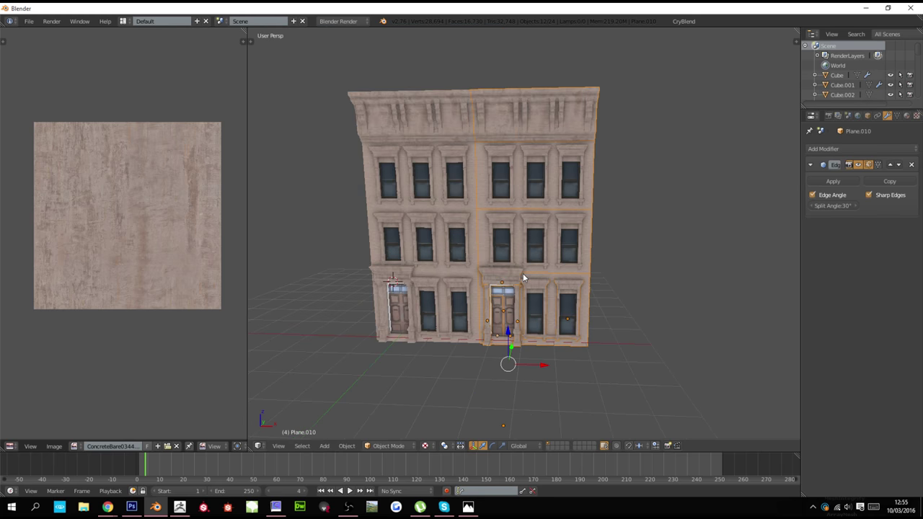
Try moving the duplicated facade along X and Y, and undo the Y move
middle_drag(523, 273, 527, 315)
key(g)
key(x)
right_click(531, 293)
key(g)
key(y)
click(520, 311)
key(ctrl+z)
Delete the duplicated facade
key(x)
click(574, 291)
ctrl+scroll(568, 294, down, 10)
scroll(557, 296, down, 2)
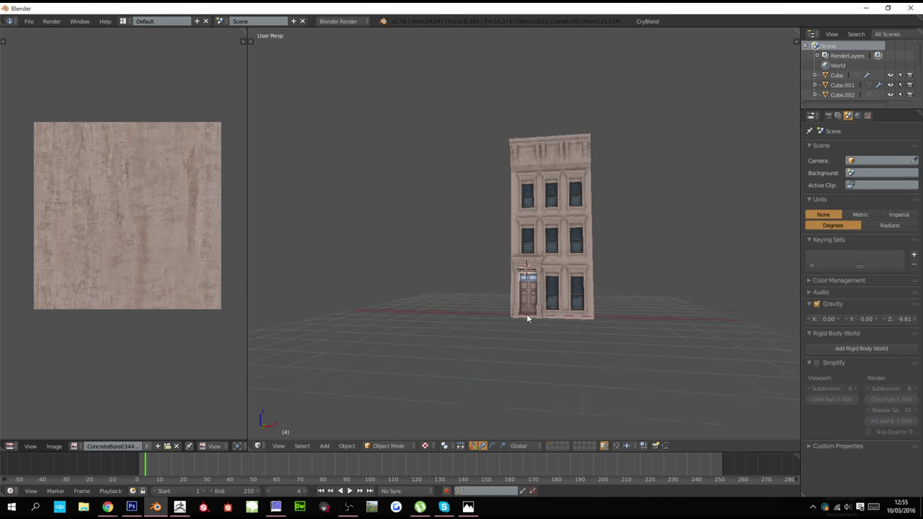
key(alt+Tab)
key(alt+Tab)
key(alt+shift+Tab)
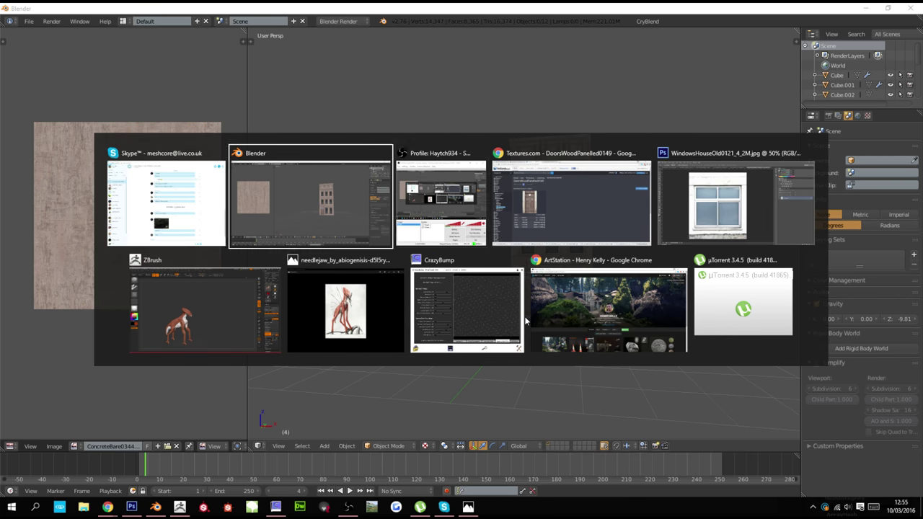
right_click(524, 319)
key(g)
right_click(519, 321)
Switch to the front view and turn on the background images so the brownstone reference photo shows
key(KP_1)
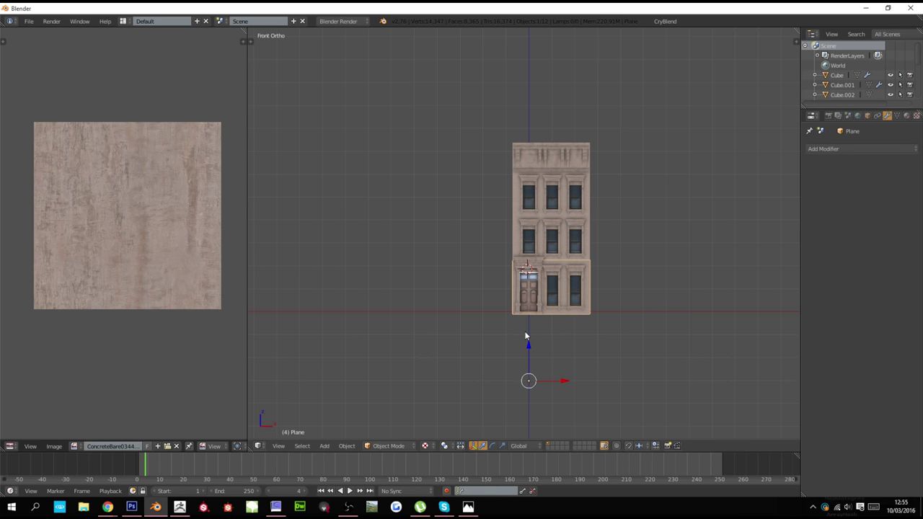
key(n)
scroll(745, 370, down, 2)
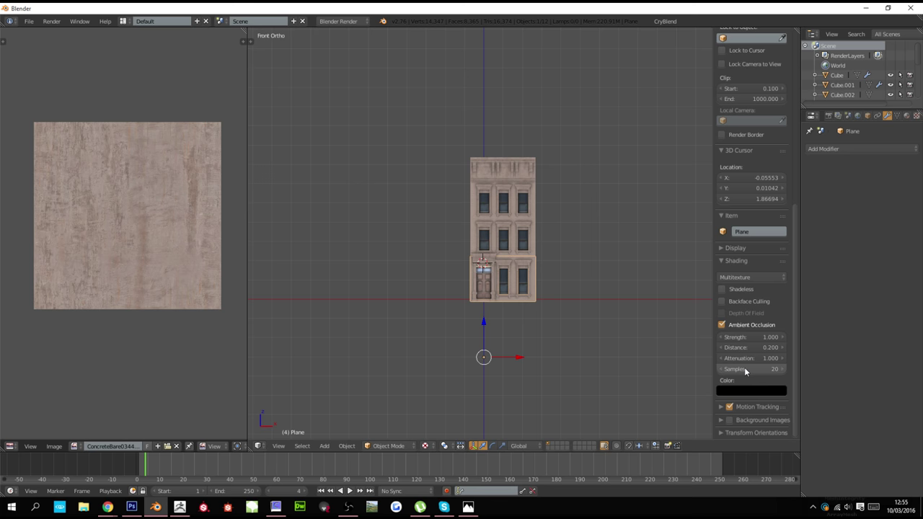
click(730, 420)
key(n)
Examine the entrances, stoops and basement level in the brownstone reference photo against the modelled ground floor
shift+scroll(610, 365, down, 11)
scroll(613, 367, up, 4)
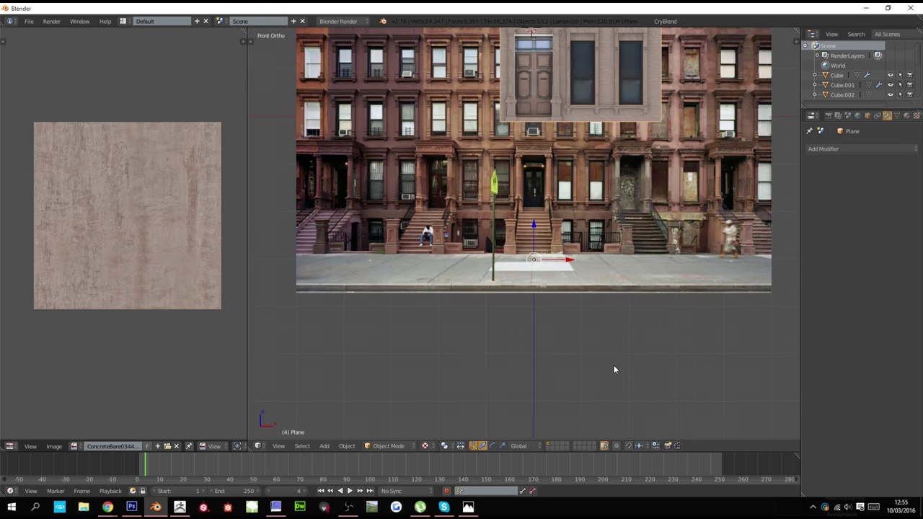
ctrl+scroll(598, 356, up, 4)
scroll(539, 309, up, 1)
scroll(538, 311, up, 4)
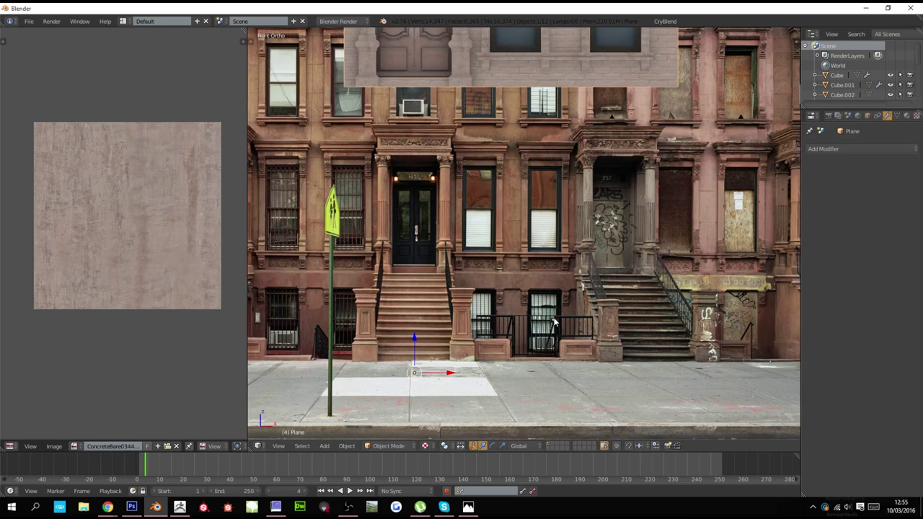
scroll(519, 280, down, 1)
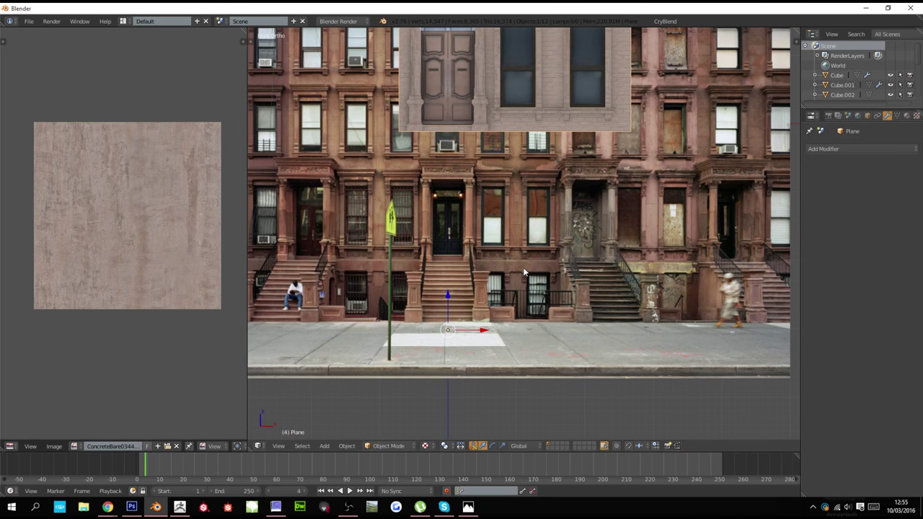
scroll(523, 276, down, 1)
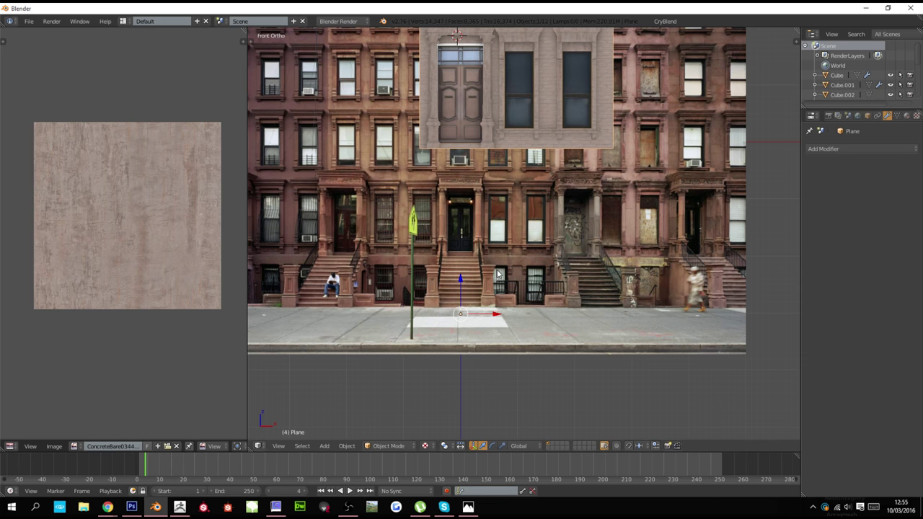
scroll(496, 273, up, 3)
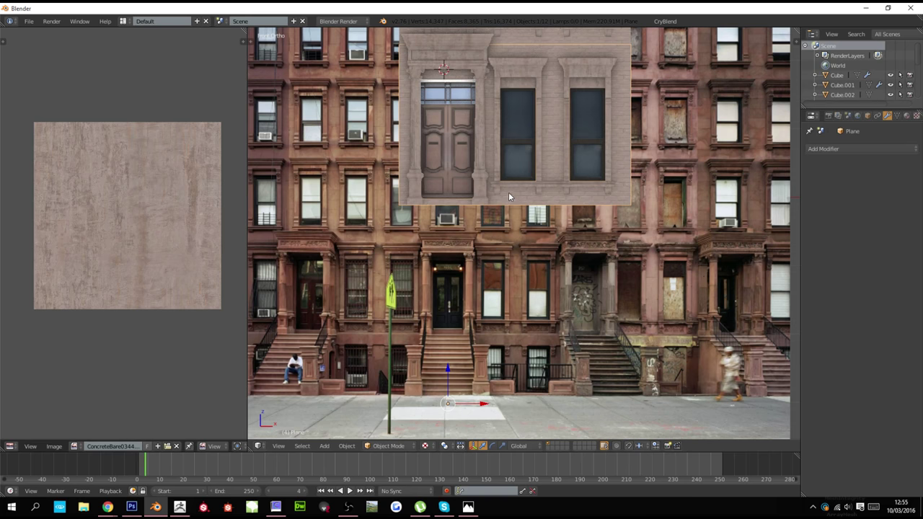
Duplicate the wall section above the ground floor downward along Z, directly beneath the ground floor's lower edge
scroll(508, 194, down, 1)
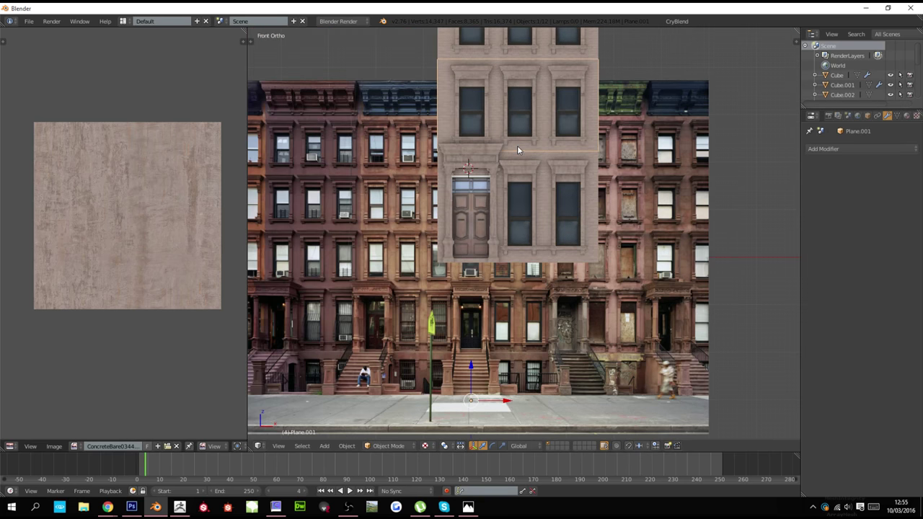
key(shift+d)
key(z)
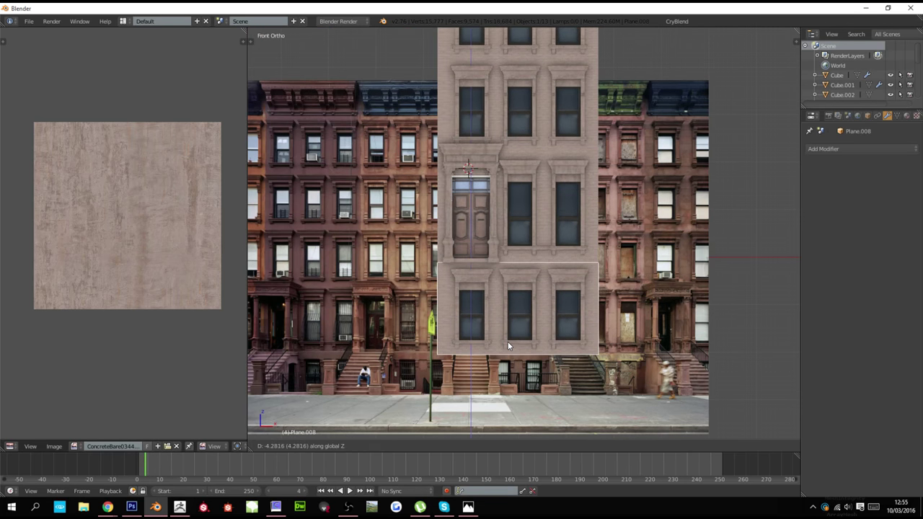
scroll(519, 328, up, 4)
middle_drag(530, 313, 488, 289)
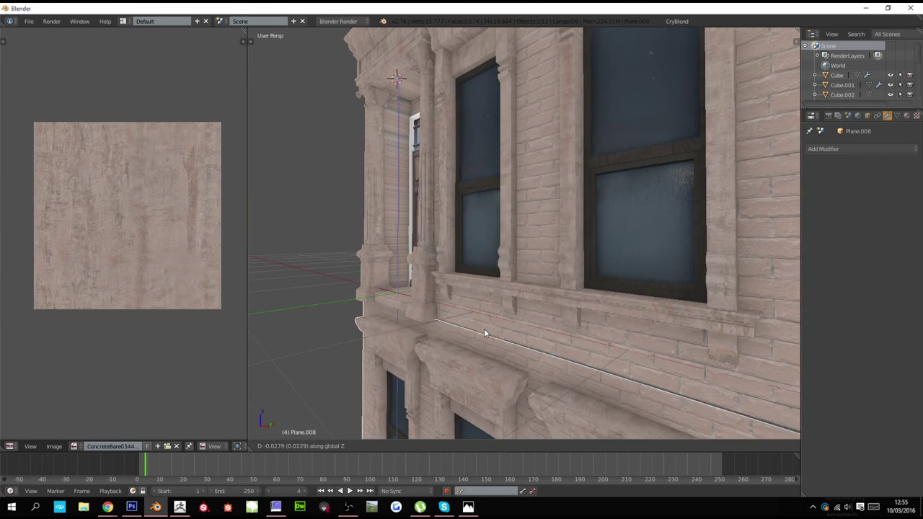
click(491, 300)
scroll(491, 300, down, 2)
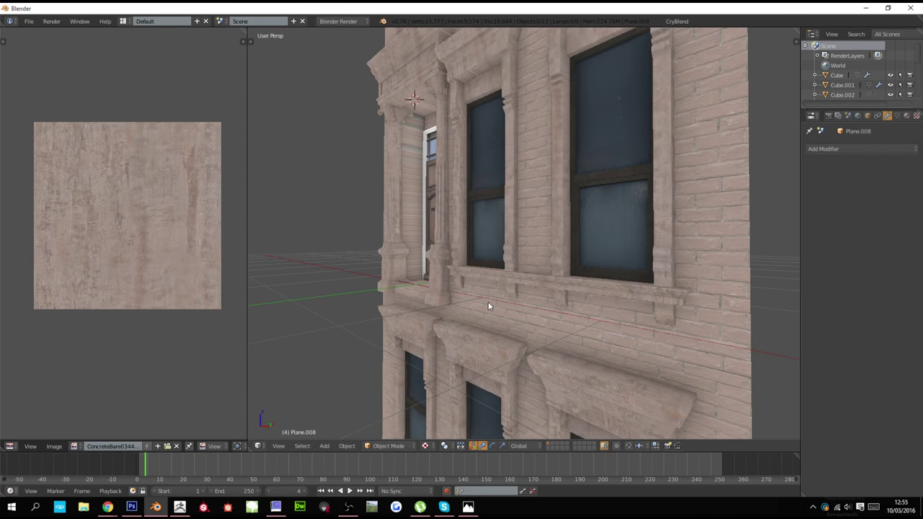
scroll(487, 301, down, 5)
Delete the duplicated wall section beneath the ground floor
mouse_move(488, 302)
middle_down()
mouse_move(516, 339)
mouse_move(492, 310)
middle_up()
key(KP_5)
key(KP_5)
right_click(492, 310)
key(x)
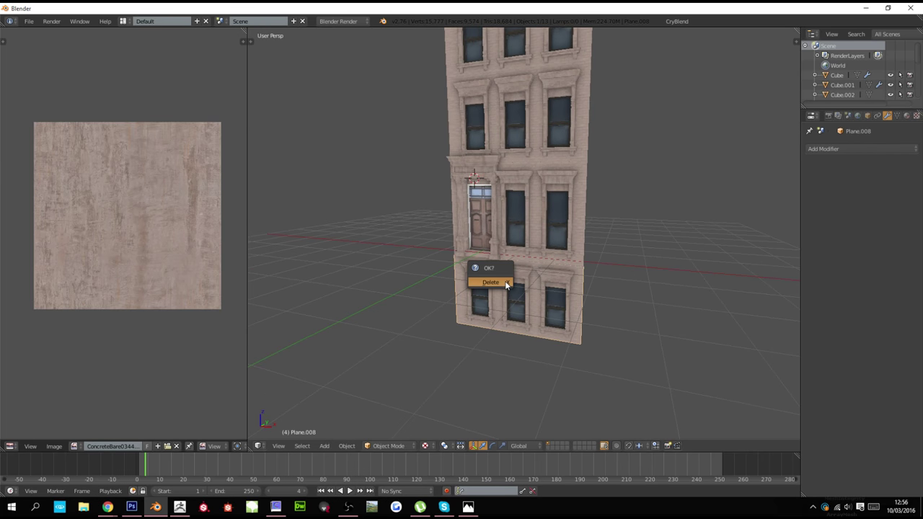
click(507, 289)
Select the ground-floor window trim, the door parts and both entrance columns together in wireframe
click(518, 252)
key(z)
key(z)
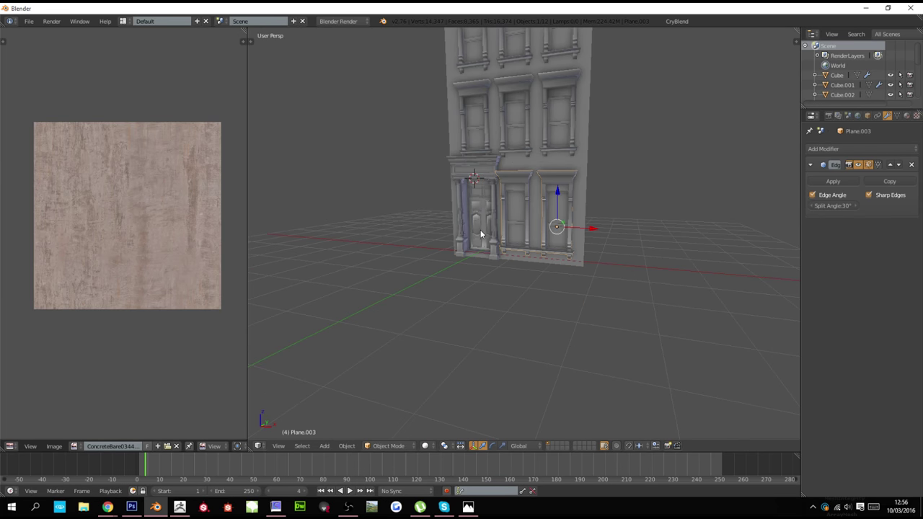
shift+right_click(481, 231)
key(z)
shift+right_click(485, 229)
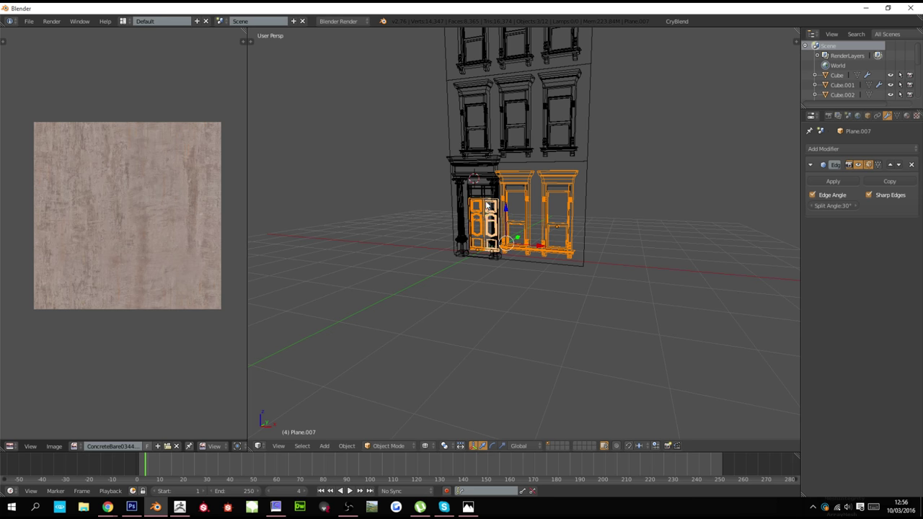
shift+right_click(485, 194)
shift+right_click(460, 208)
shift+right_click(493, 209)
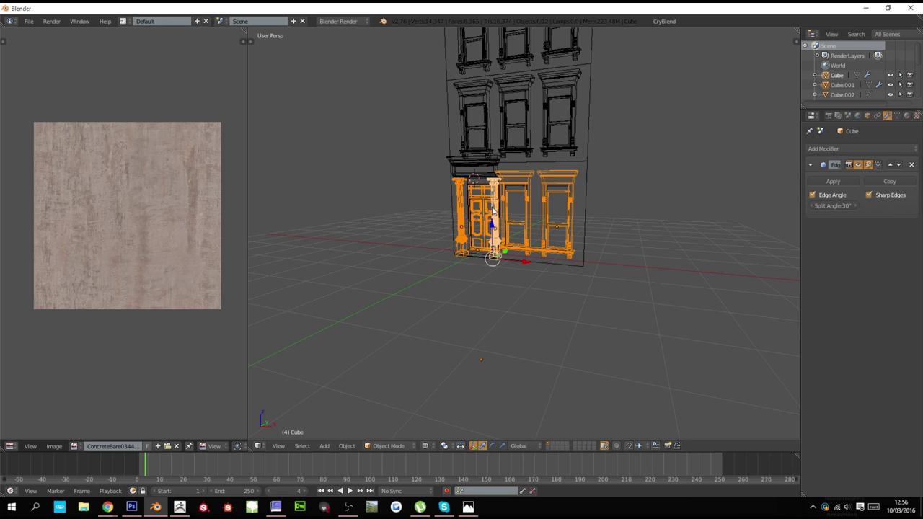
key(z)
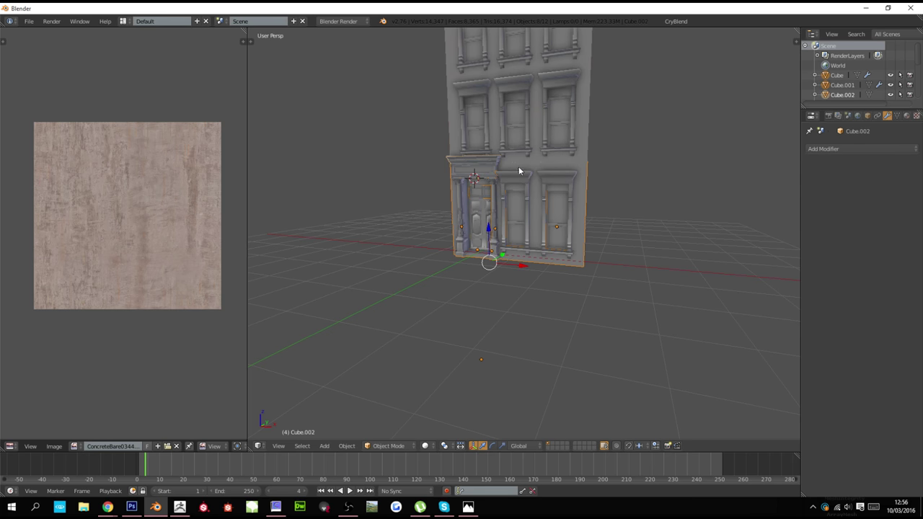
Add the ground-floor wall to the selection, leave out the door's entablature and duplicate the rest downward along Z beneath the ground floor
right_click(512, 171)
shift+right_click(486, 173)
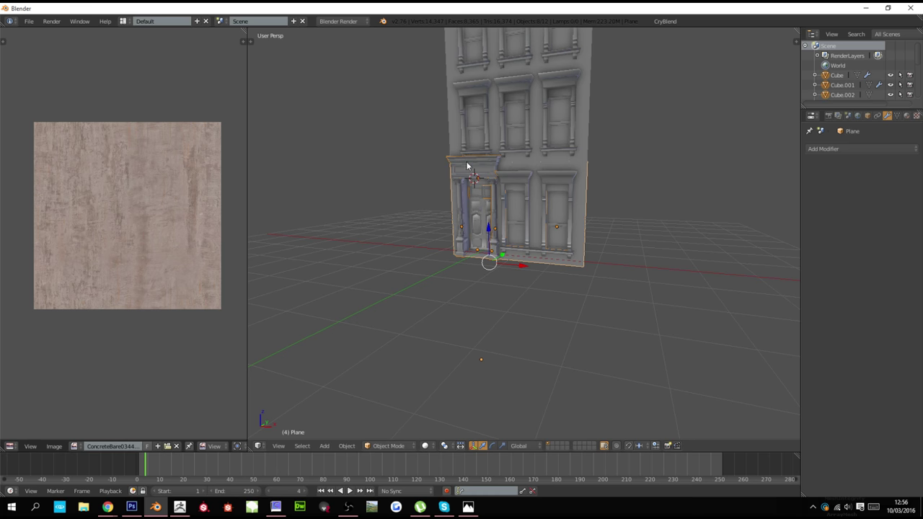
shift+right_click(445, 161)
shift+right_click(447, 158)
key(shift+d)
key(z)
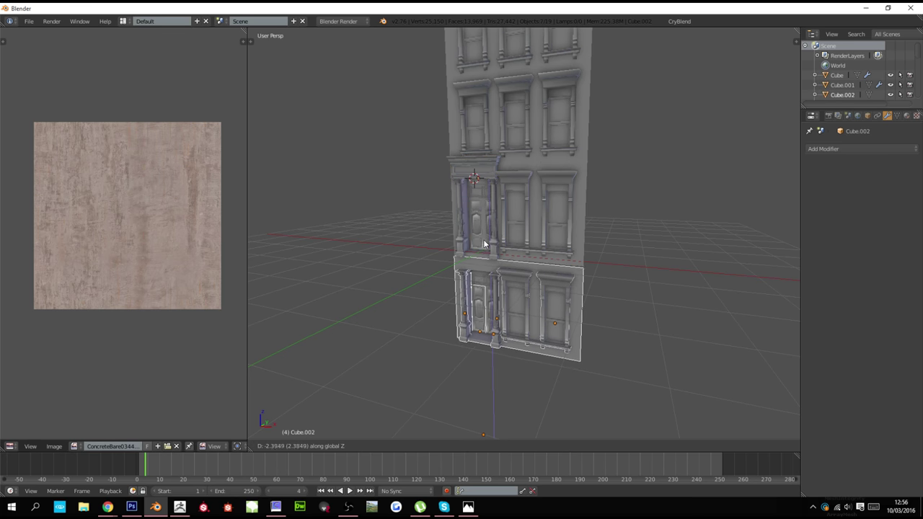
click(483, 234)
key(alt+z)
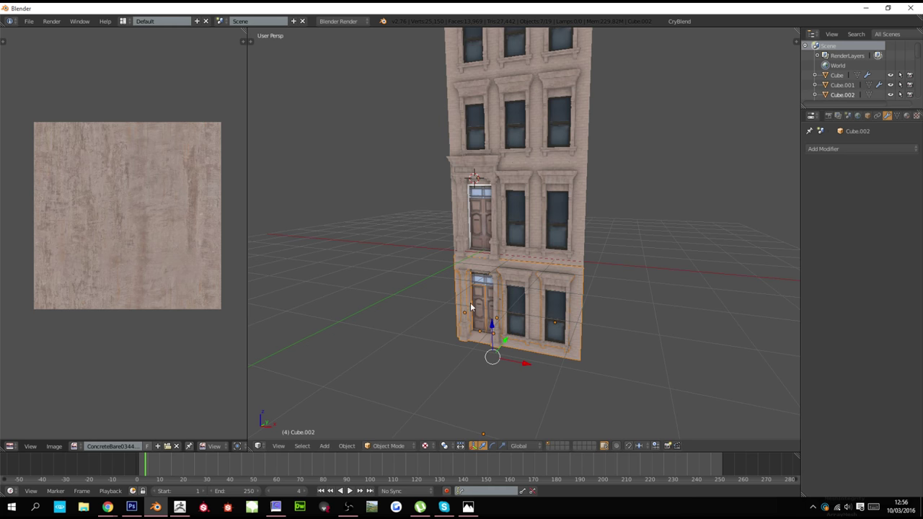
Delete the duplicated ground-floor section
middle_drag(470, 303, 524, 287)
scroll(555, 300, down, 4)
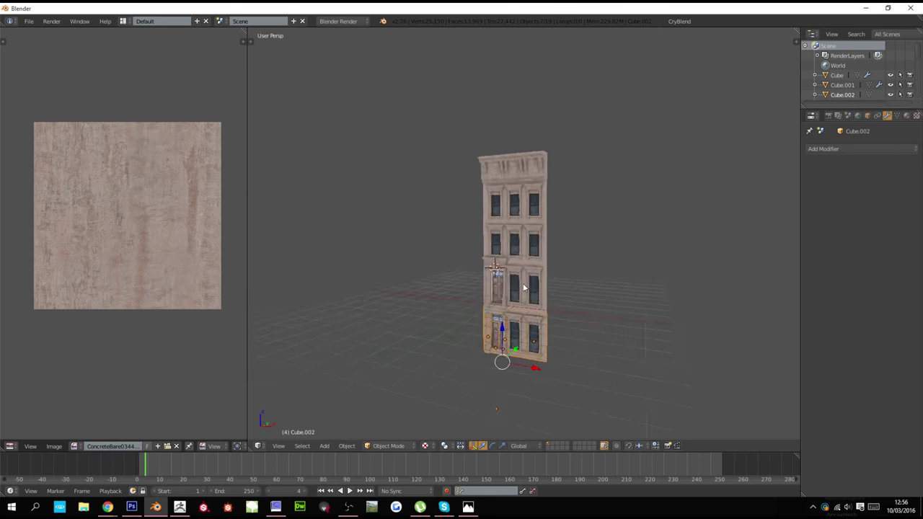
scroll(524, 288, up, 4)
key(x)
click(524, 286)
Select the door's entablature with both columns and try moving them together
right_click(464, 307)
shift+middle_drag(418, 393, 469, 319)
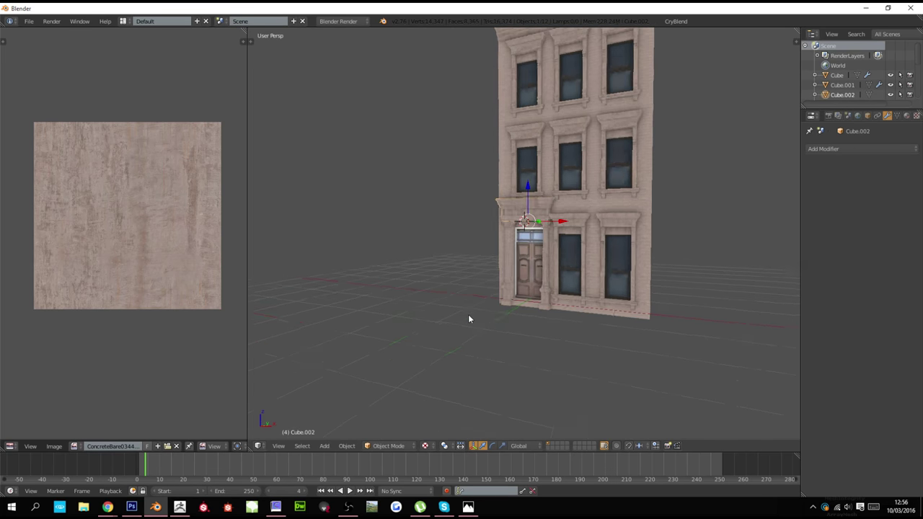
scroll(480, 317, up, 2)
right_click(489, 315)
key(g)
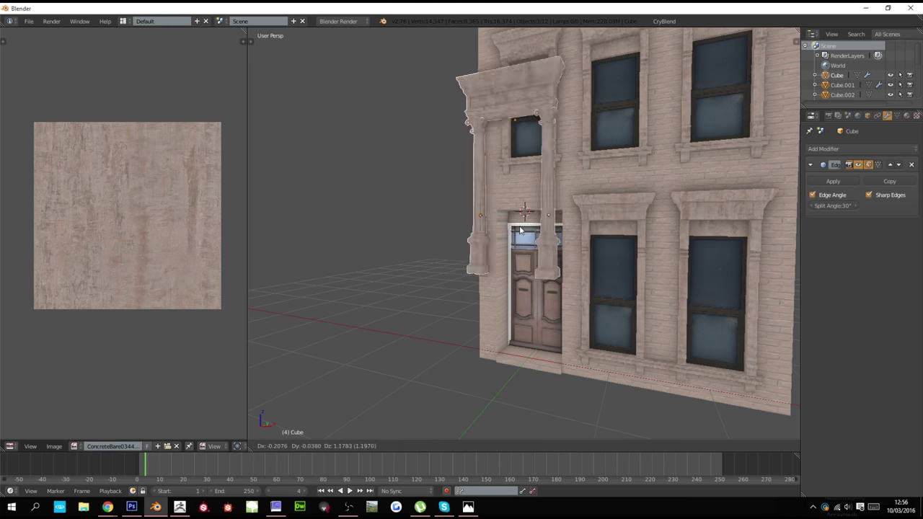
click(521, 338)
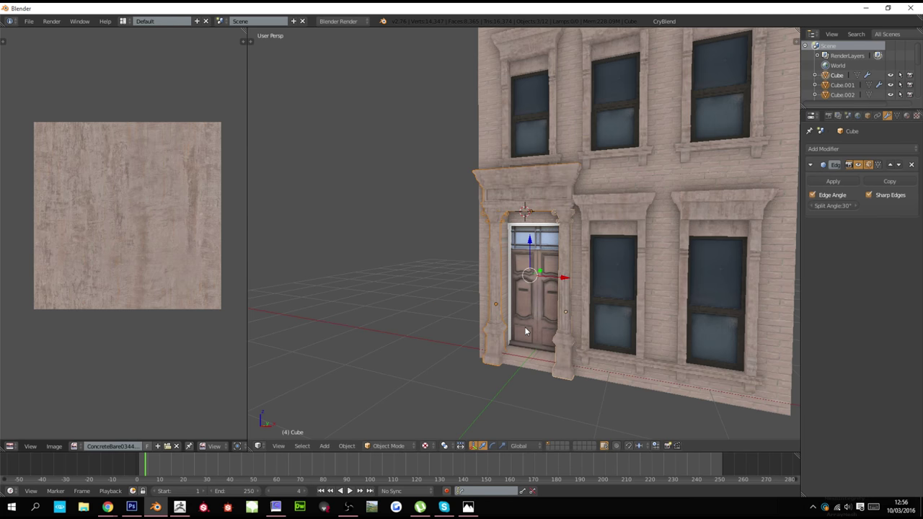
Join the door's entablature and both columns into one object and hide it
key(ctrl+j)
key(g)
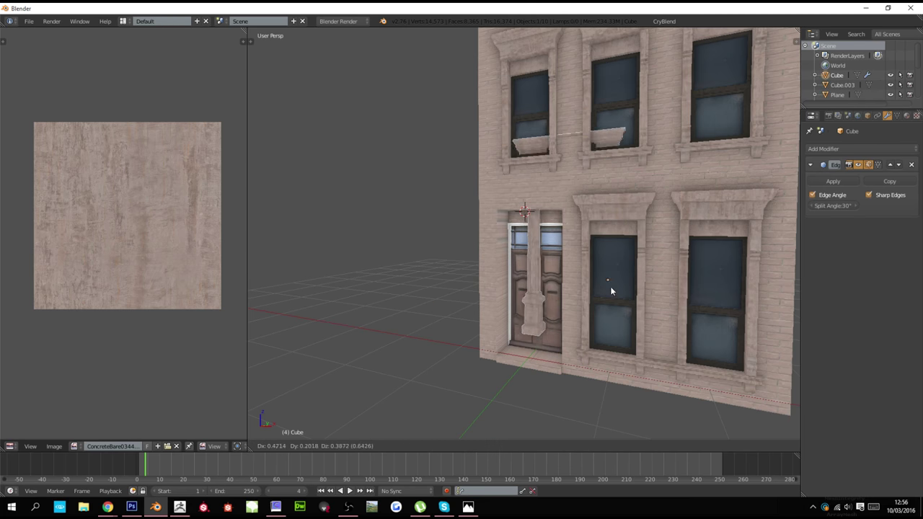
right_click(605, 300)
key(h)
Select the upper faces on the left side of the door recess in the ground-floor wall mesh
scroll(592, 303, down, 3)
right_click(567, 303)
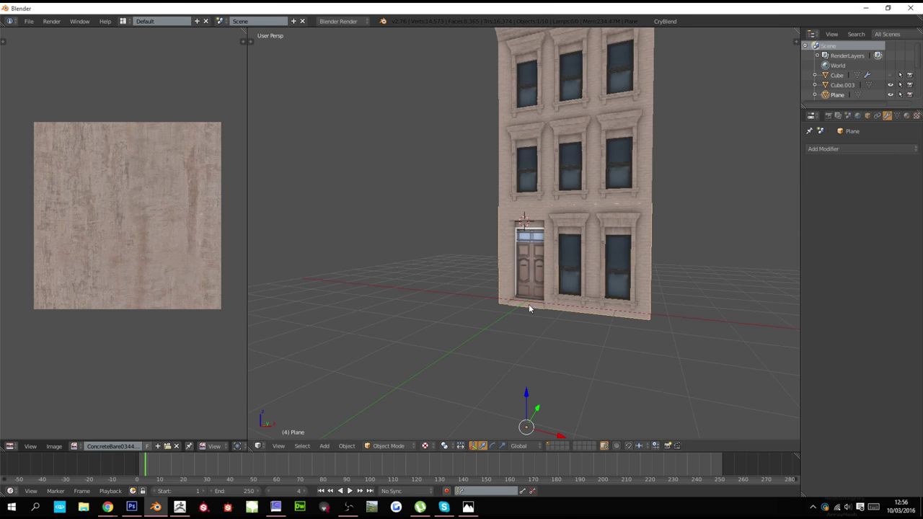
scroll(529, 305, up, 11)
key(Tab)
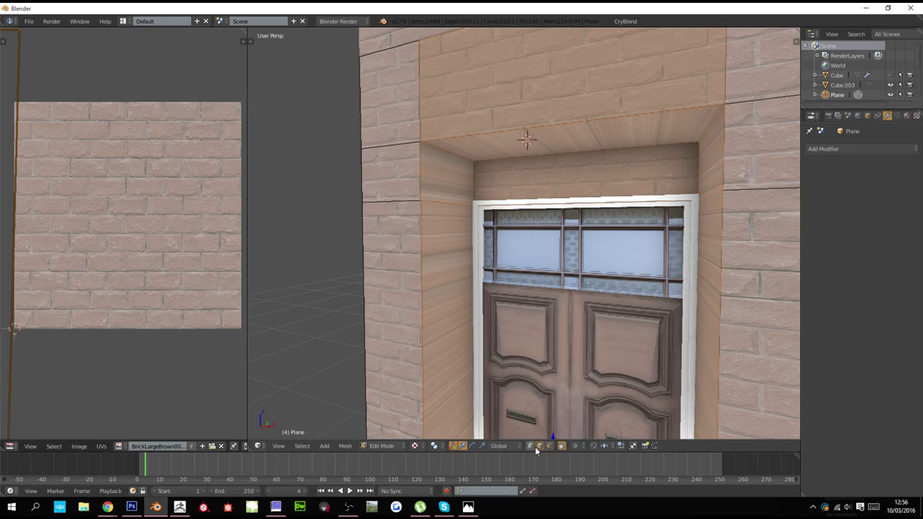
right_click(457, 315)
shift+right_click(445, 210)
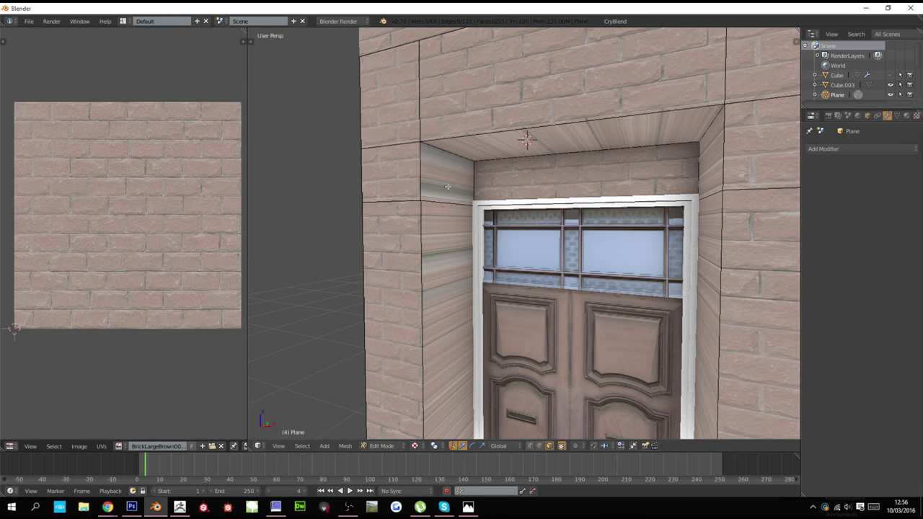
shift+right_click(448, 186)
shift+right_click(448, 243)
scroll(140, 265, down, 8)
scroll(121, 266, up, 3)
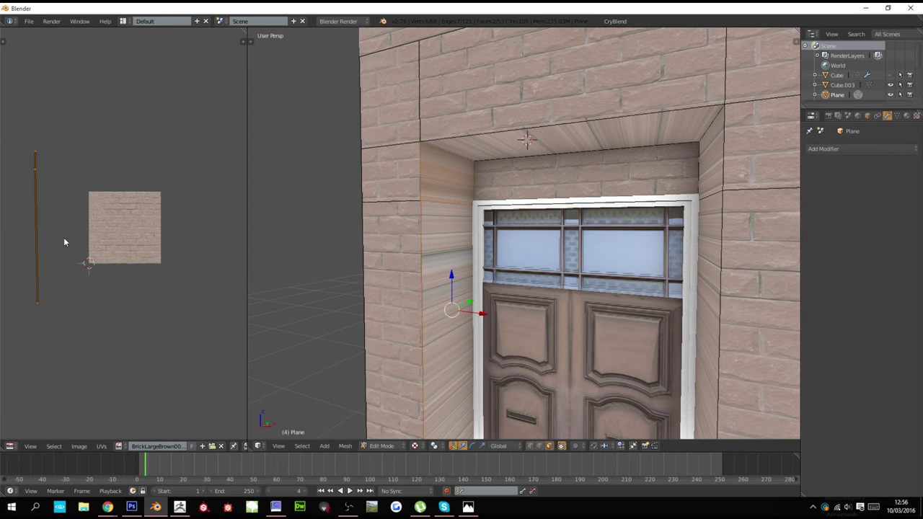
Widen the UVs of the door recess's upper left-side faces along X to remove the brick stretching
key(g)
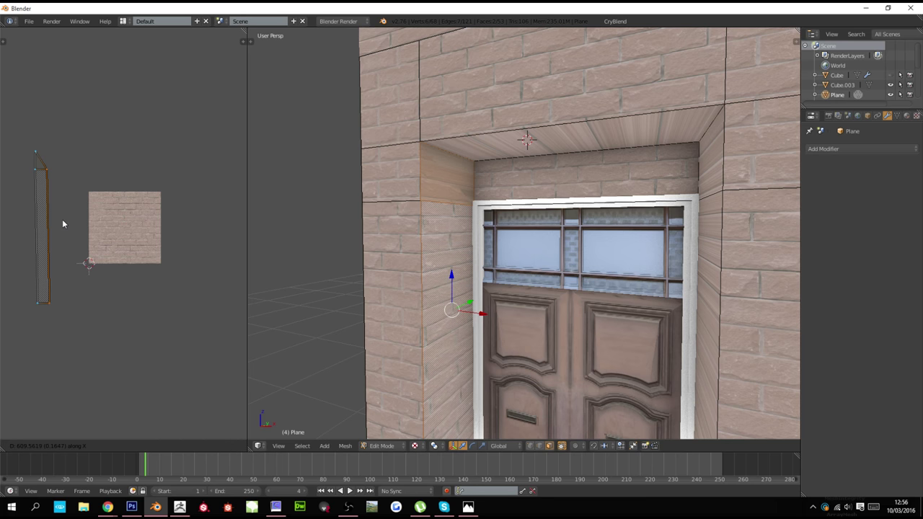
right_click(62, 219)
key(g)
key(x)
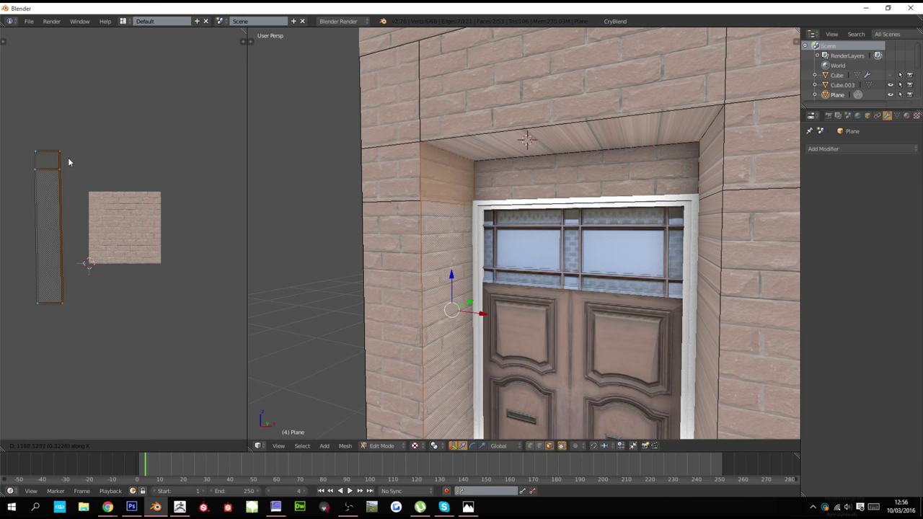
click(72, 163)
key(Tab)
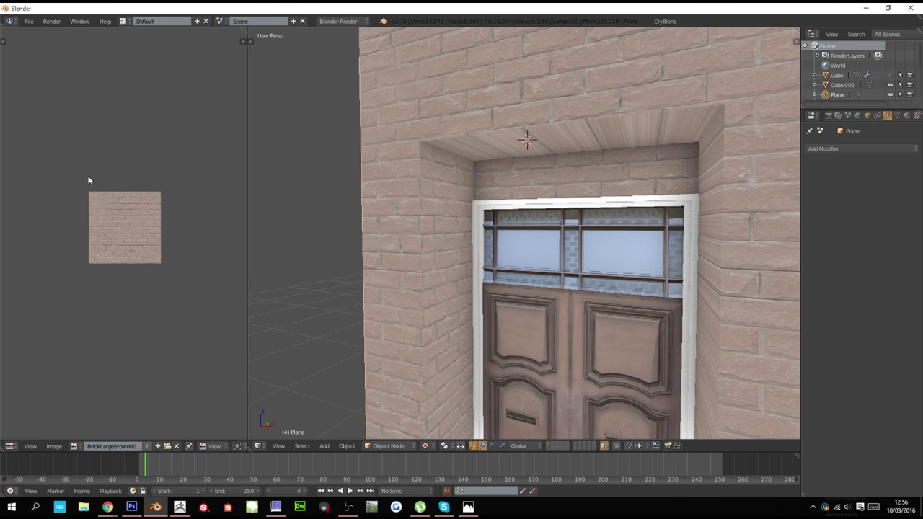
key(Tab)
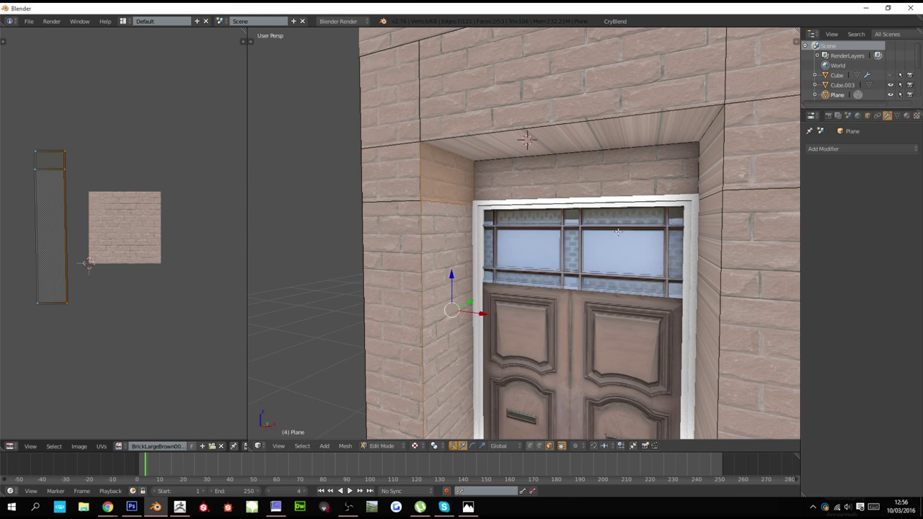
Try selecting the faces on the recess's right side, and undo the left side's UV widening
right_click(713, 193)
scroll(718, 216, down, 5)
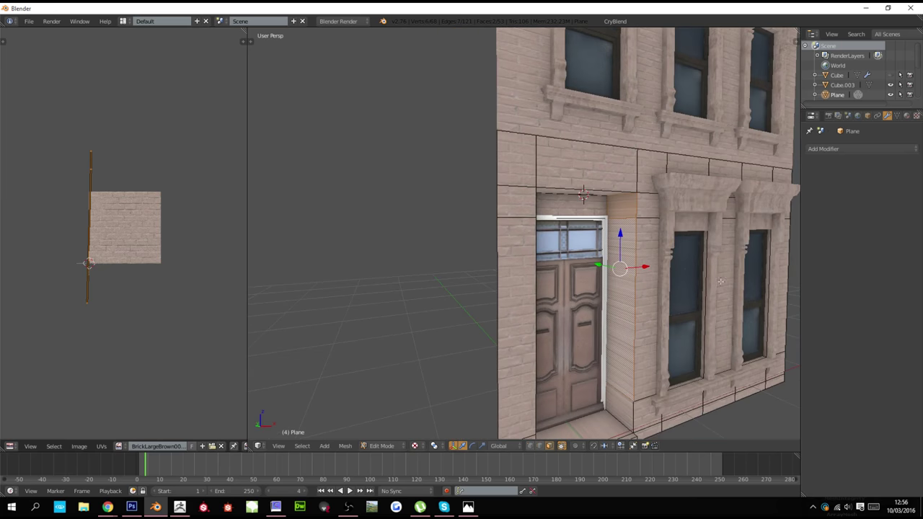
shift+right_click(620, 406)
middle_drag(622, 407, 538, 322)
right_click(539, 360)
key(ctrl+z)
Add the lowest left-side face to the selection and widen all the left-side UVs along X to unstretch the bricks
shift+right_click(474, 389)
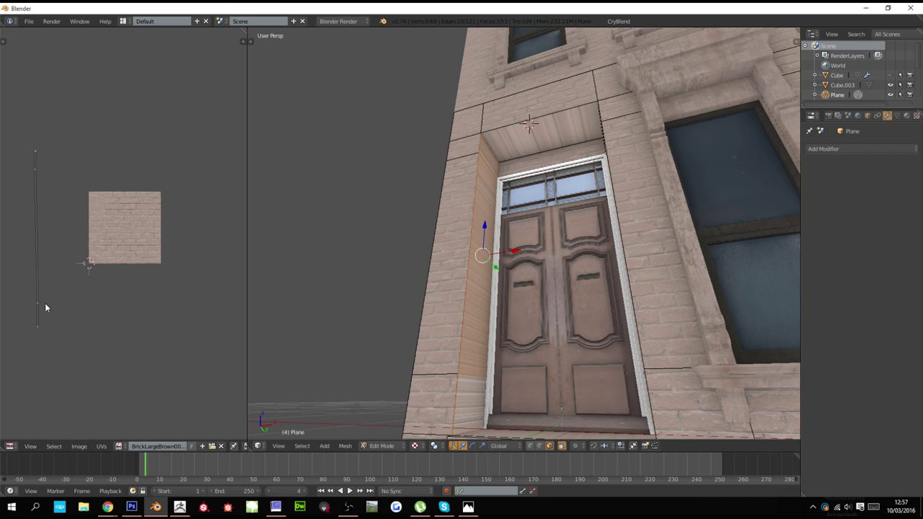
key(g)
key(x)
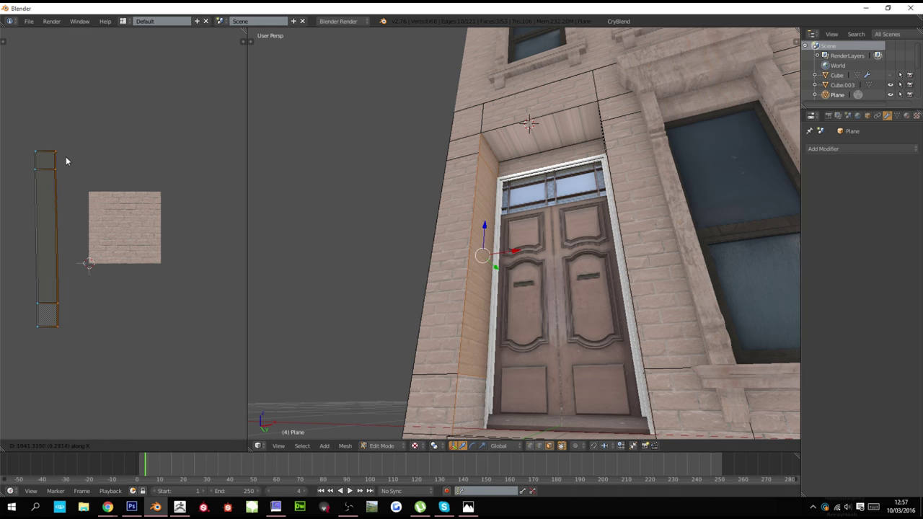
click(77, 158)
key(Tab)
Select all faces on the right side of the door recess, from the bottom face up to the top one
middle_drag(389, 225, 519, 318)
scroll(374, 270, up, 4)
scroll(376, 274, down, 3)
scroll(445, 310, up, 4)
scroll(445, 309, down, 6)
scroll(519, 319, up, 4)
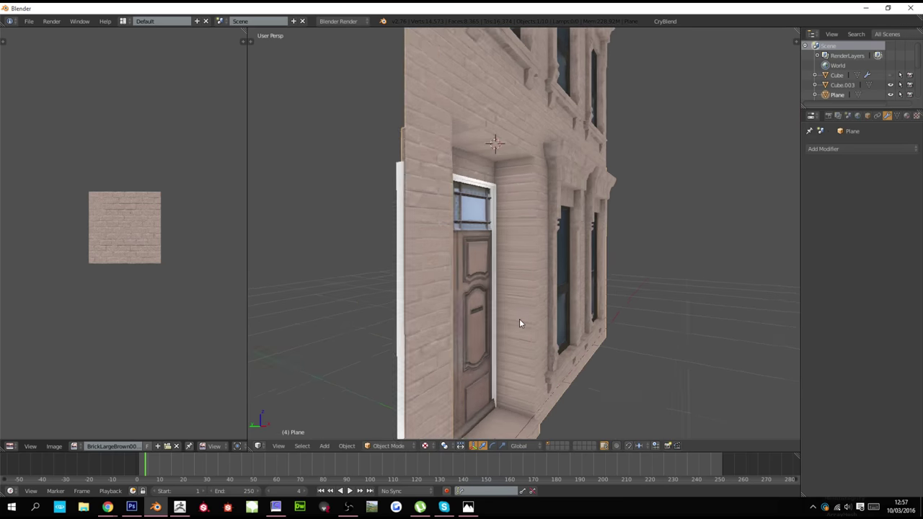
key(Tab)
right_click(513, 404)
right_click(513, 322)
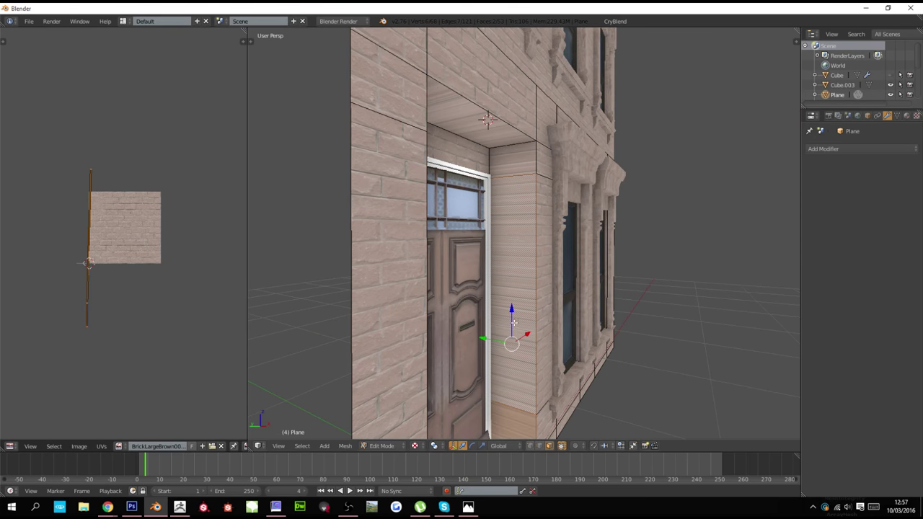
right_click(520, 176)
Try widening the right-side recess UVs along X
key(g)
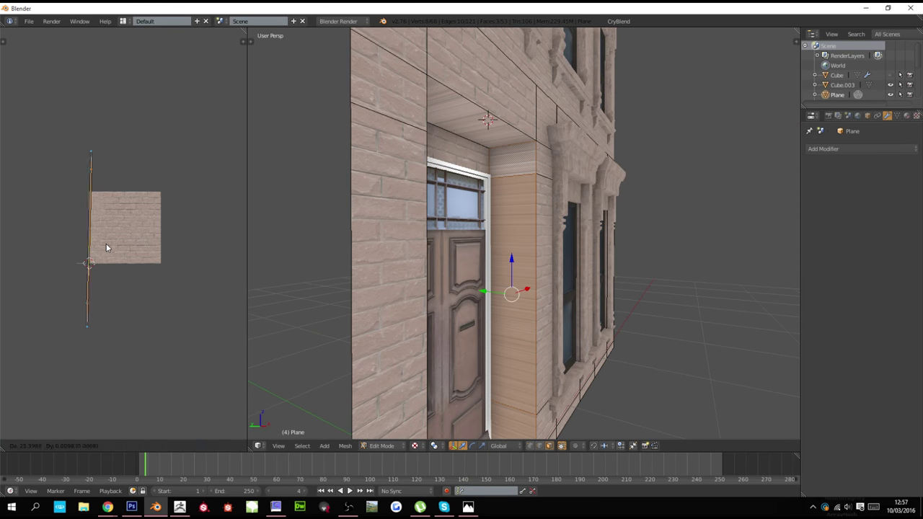
right_click(107, 244)
key(a)
right_click(96, 160)
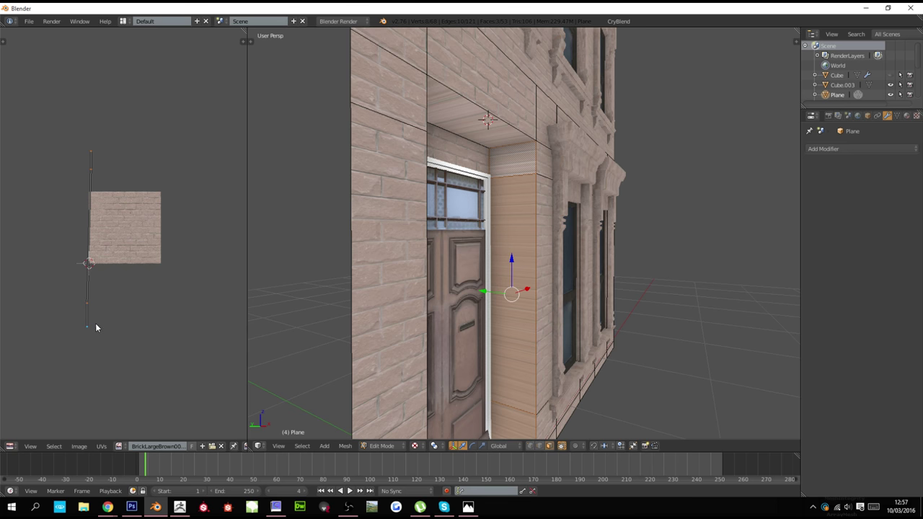
key(g)
key(x)
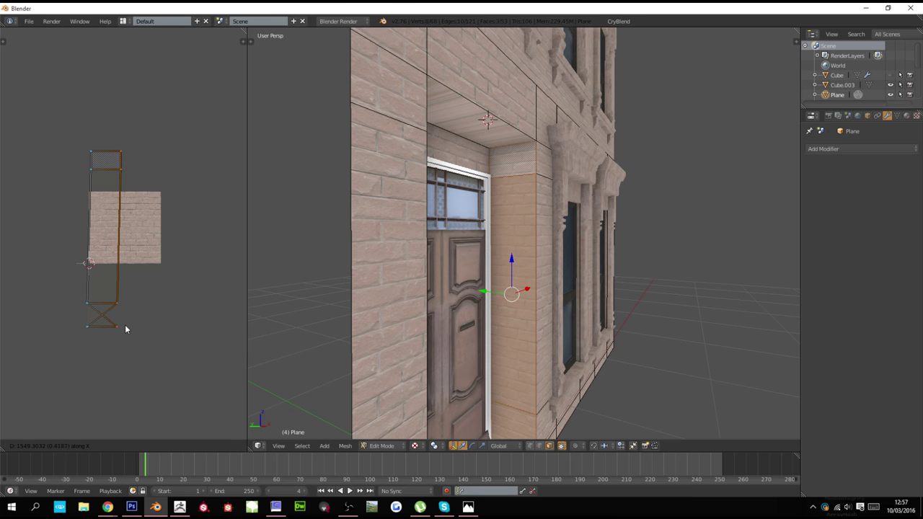
right_click(125, 325)
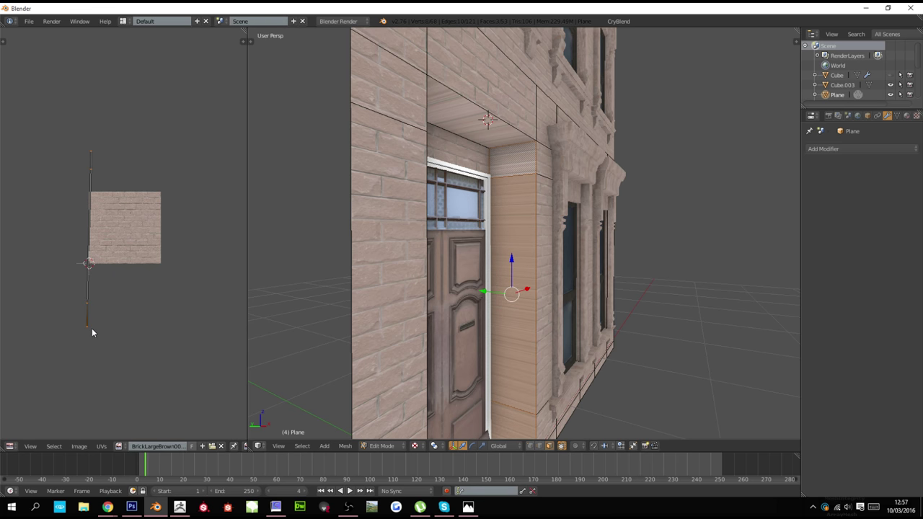
Try reselecting the right side's UV points and shifting them along Y
key(c)
key(g)
right_click(98, 329)
key(c)
key(g)
right_click(107, 314)
scroll(98, 328, up, 3)
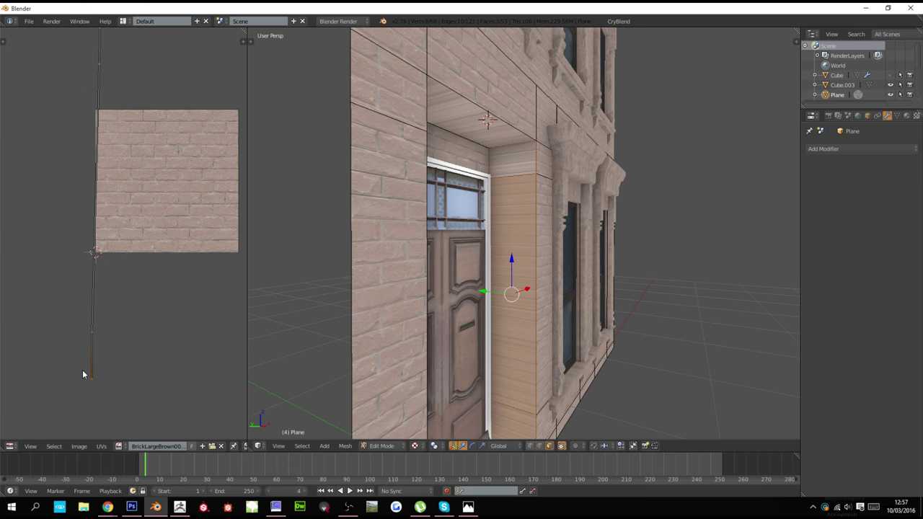
key(g)
right_click(118, 375)
key(g)
key(y)
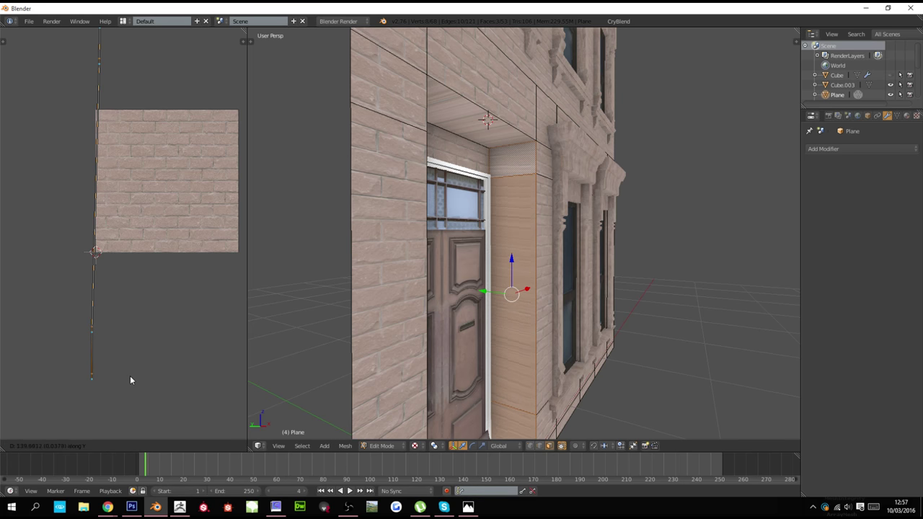
click(144, 374)
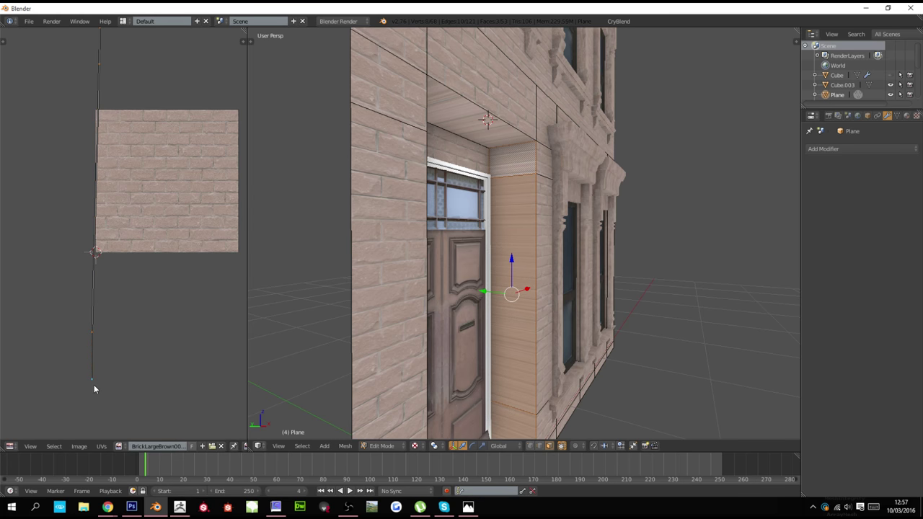
Widen the right-side recess UVs along X and flip the lowest UV edge along X to untwist its face
key(g)
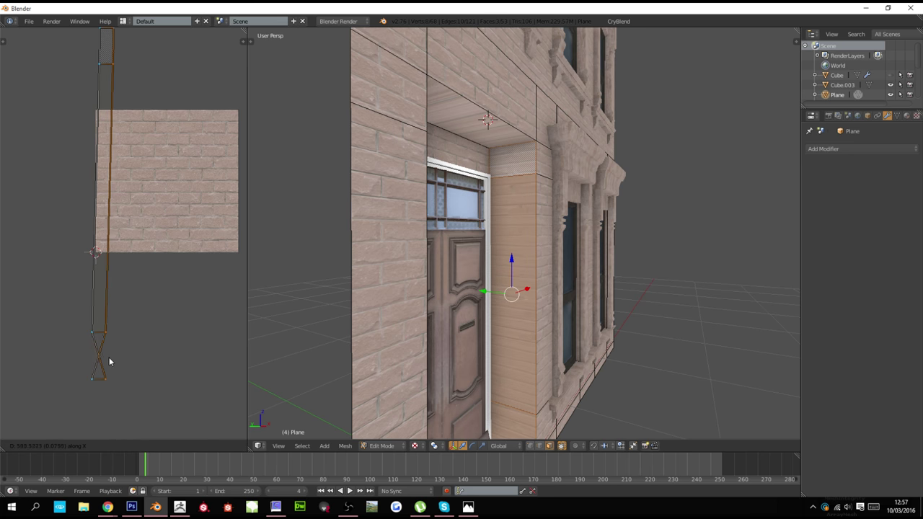
click(127, 364)
right_click(99, 380)
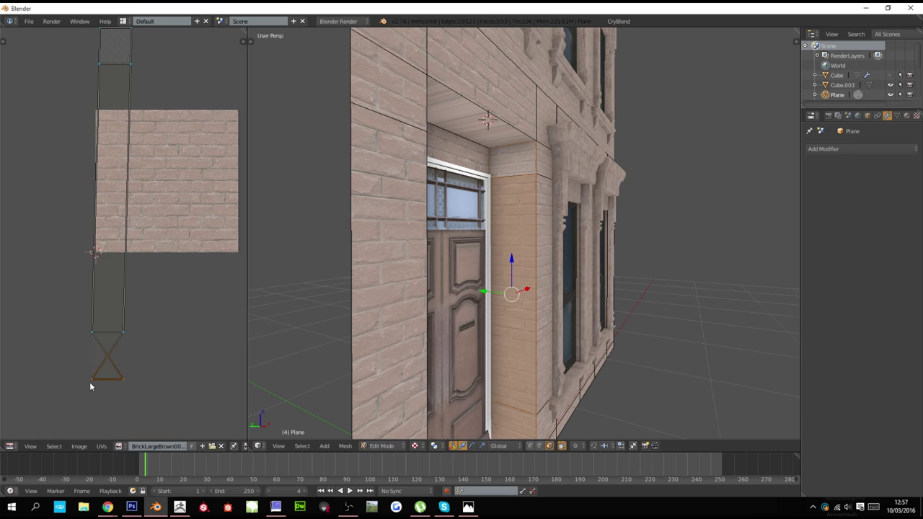
key(s)
key(x)
key(Return)
Adjust the width of the right-side UV strip along X to match the brick scale
scroll(113, 382, down, 2)
key(g)
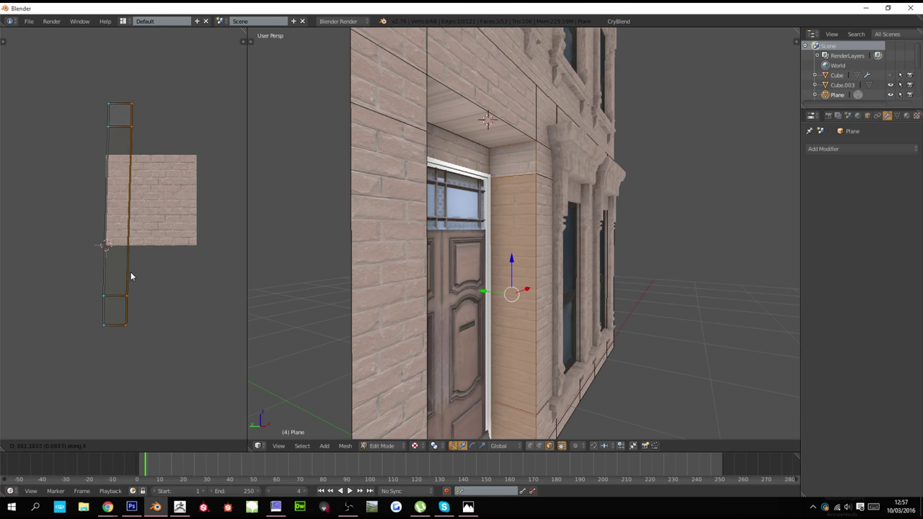
click(139, 273)
key(Tab)
Select the ceiling face of the door recess and extend its UVs along Y to unstretch the bricks
scroll(477, 266, down, 2)
middle_drag(477, 266, 375, 256)
scroll(374, 256, up, 3)
ctrl+scroll(375, 256, up, 7)
key(Tab)
right_click(519, 131)
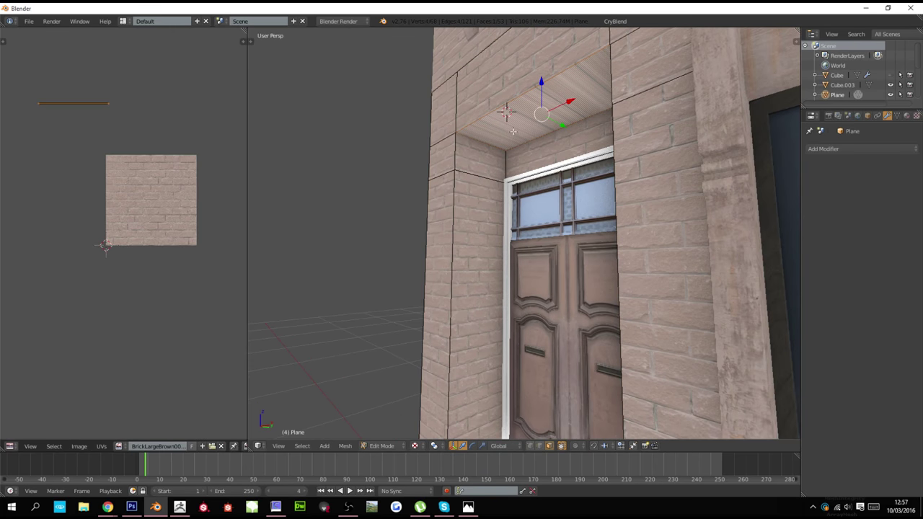
key(g)
key(y)
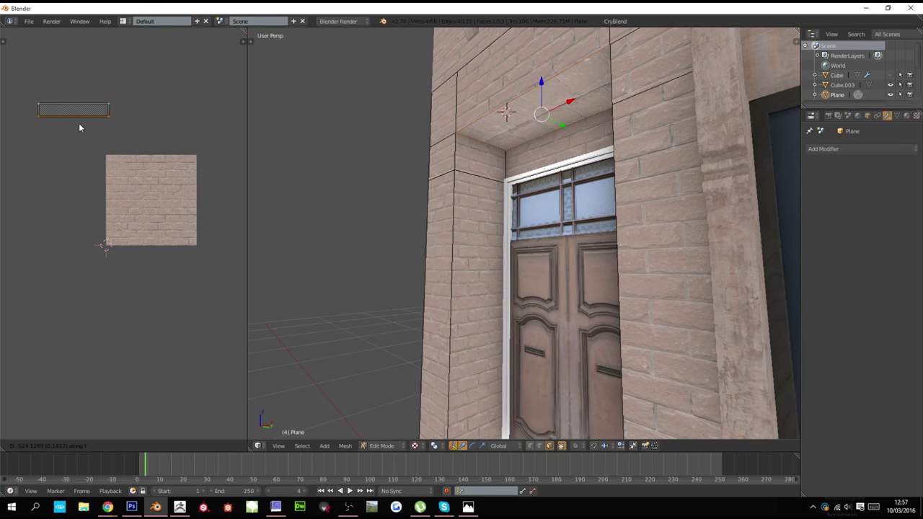
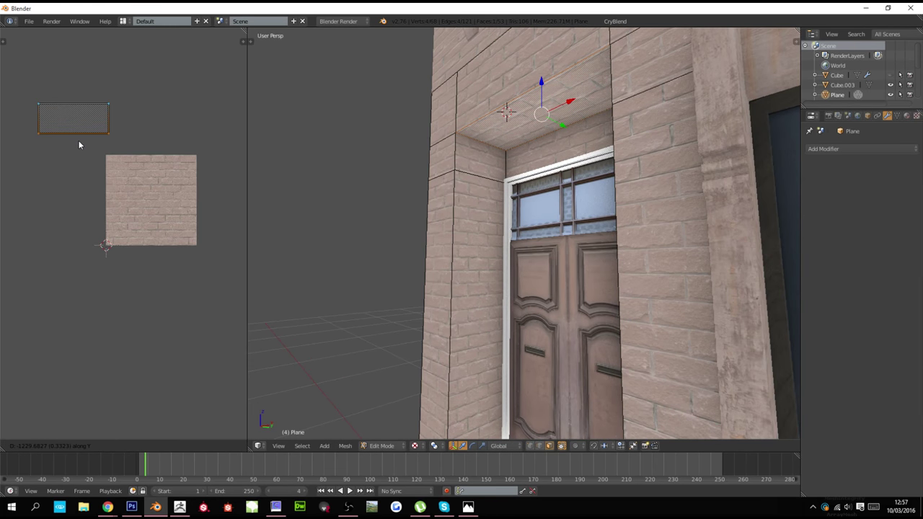
click(80, 133)
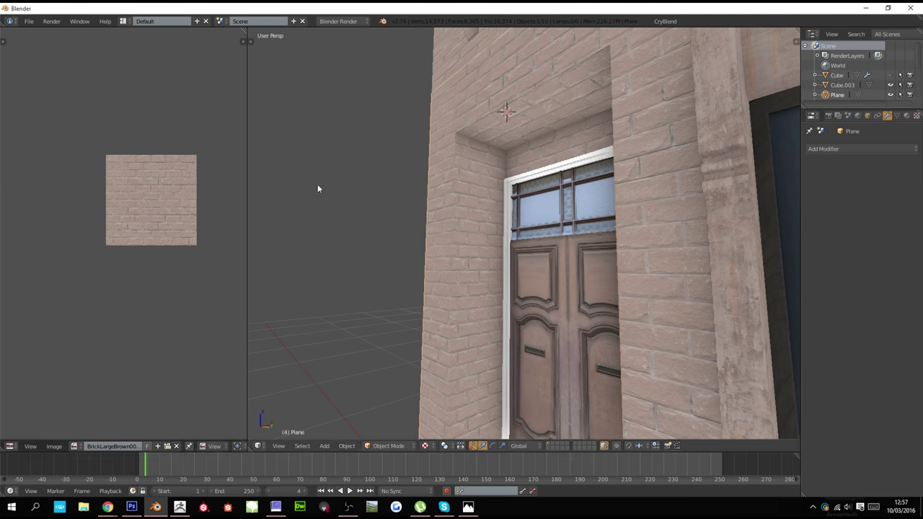
scroll(144, 157, up, 3)
key(Tab)
Isolate the white door frame in local view and open its mesh for editing in wireframe
scroll(460, 222, down, 7)
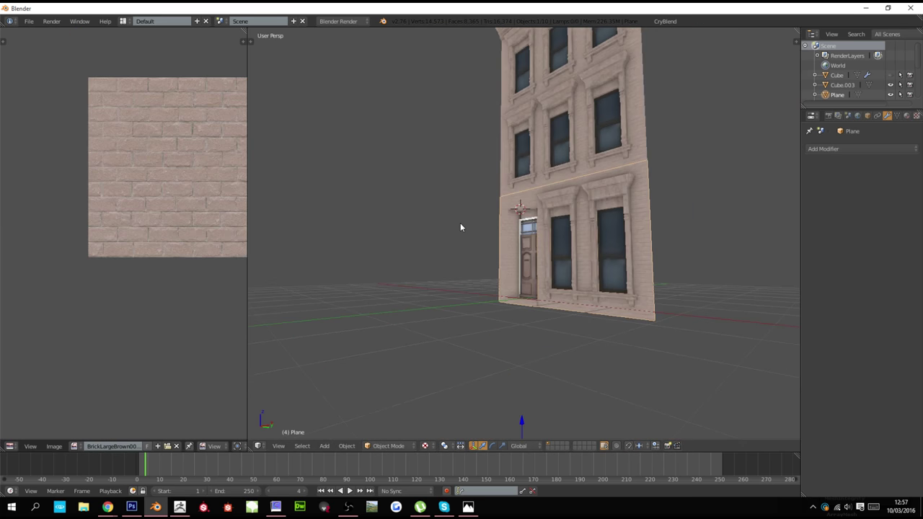
middle_drag(565, 266, 483, 257)
scroll(497, 254, up, 6)
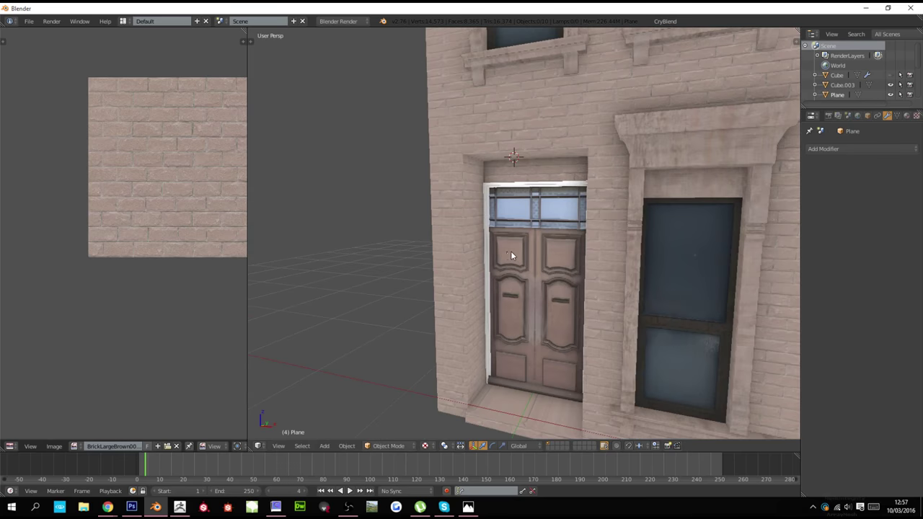
scroll(505, 256, up, 3)
right_click(438, 247)
key(Tab)
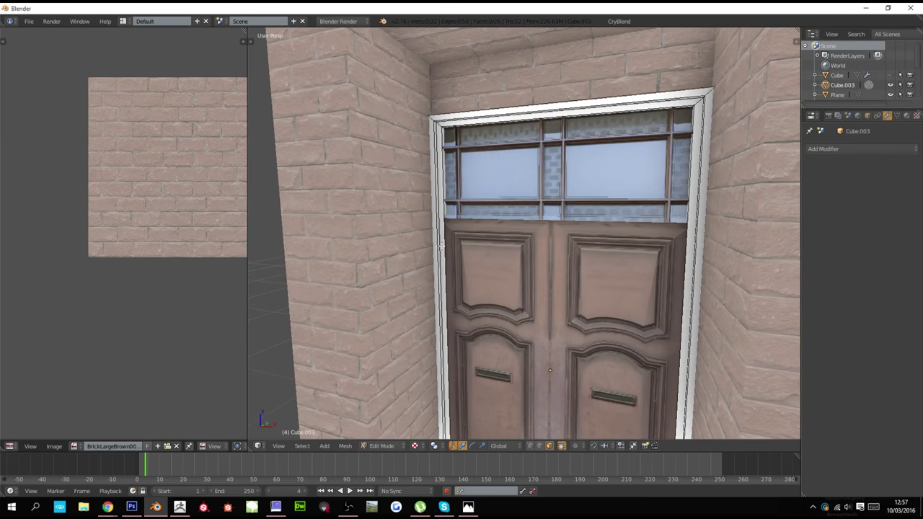
key(KP_Divide)
key(z)
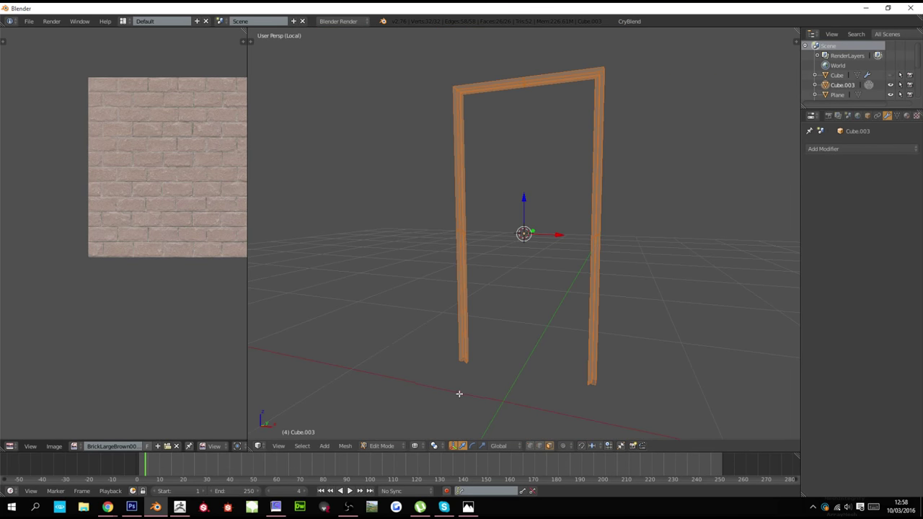
Select the end faces at the feet of both door frame legs and delete them
key(a)
key(c)
click(465, 363)
shift+right_click(593, 380)
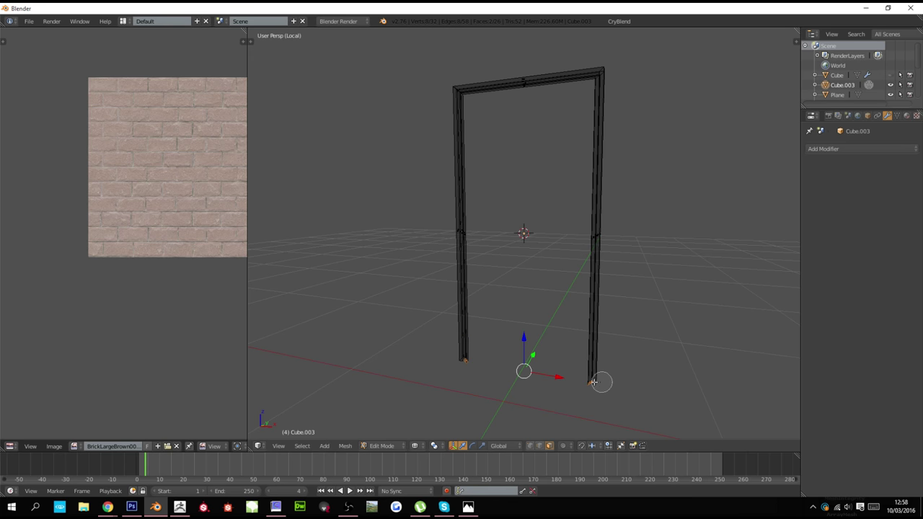
click(530, 446)
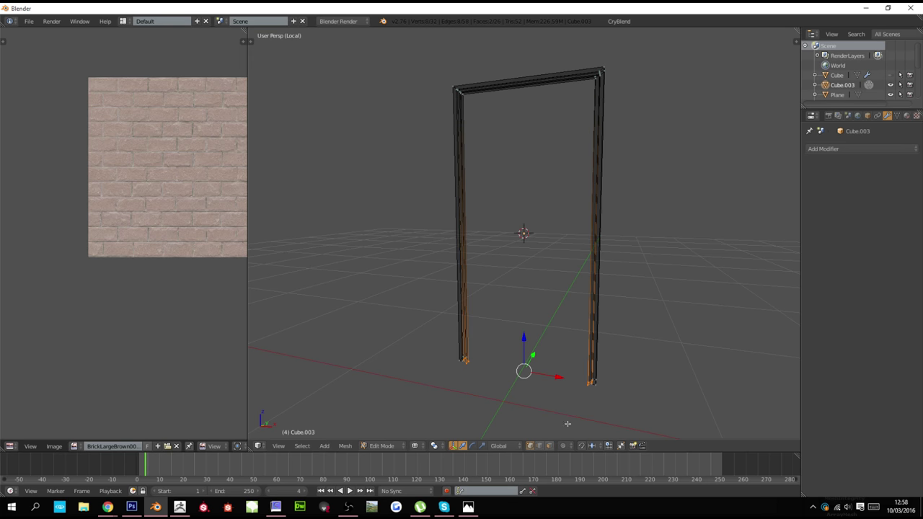
key(c)
click(596, 386)
shift+right_click(455, 357)
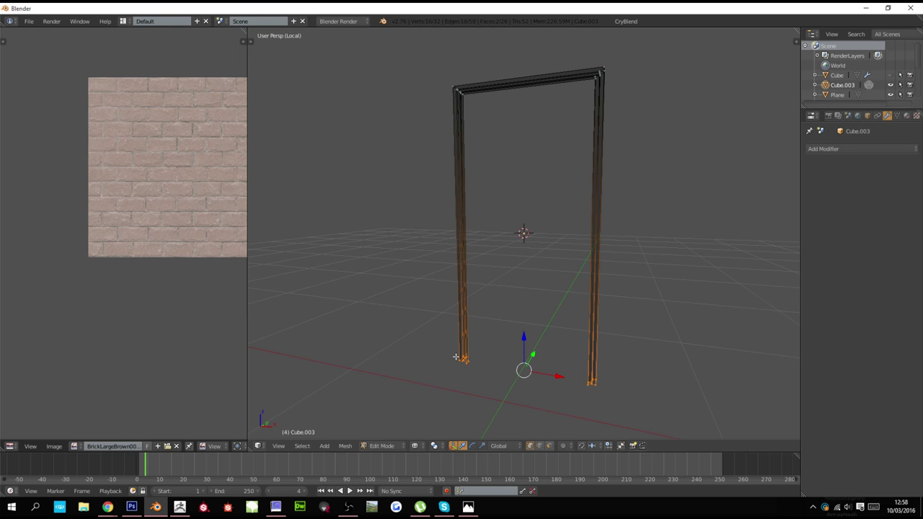
key(x)
click(457, 356)
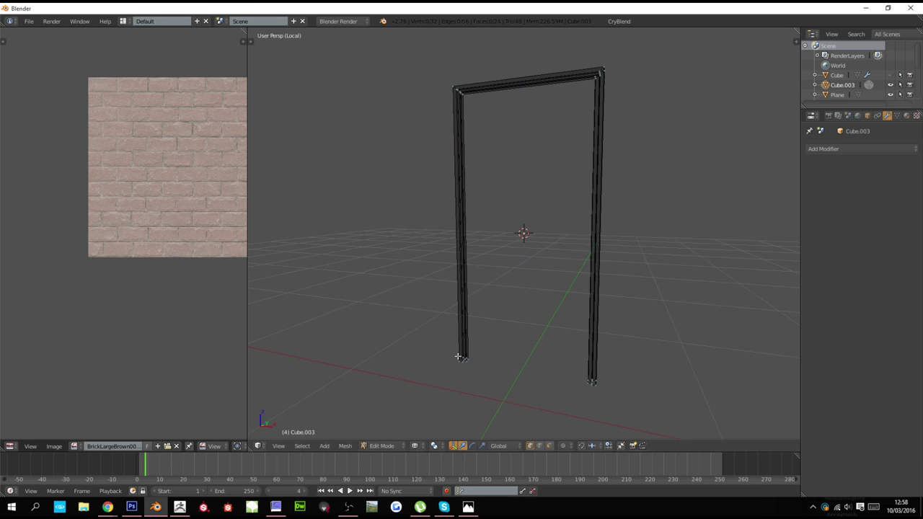
Select the open edge loops at the feet of both legs and mark them as seams
key(z)
scroll(453, 359, up, 3)
key(l)
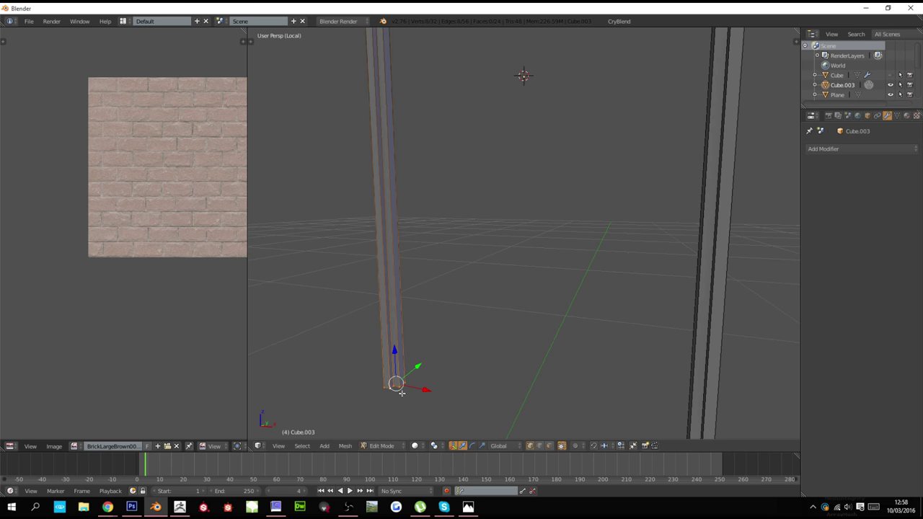
middle_drag(388, 390, 560, 401)
key(l)
key(shift+l)
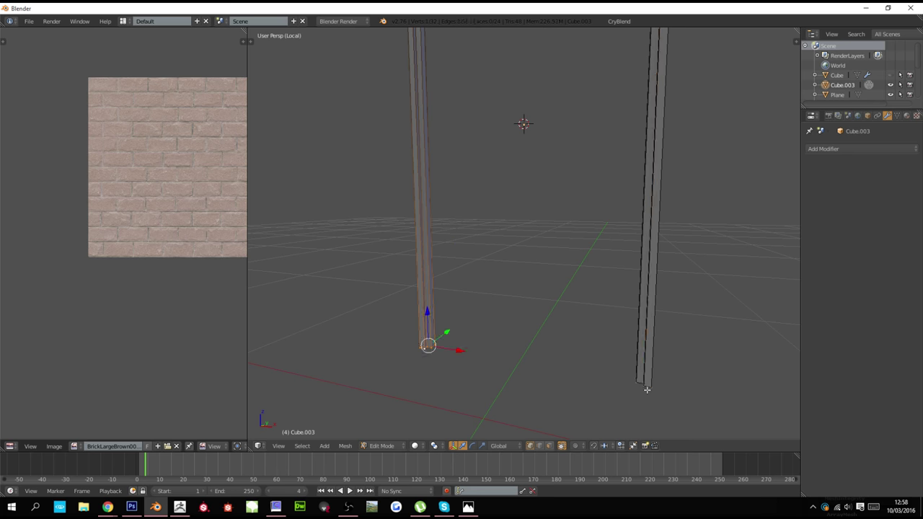
key(l)
key(ctrl+e)
click(594, 316)
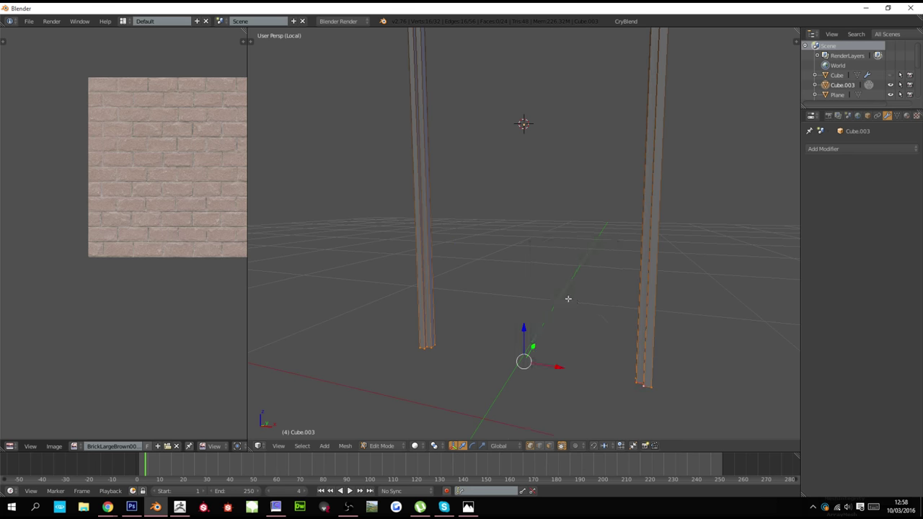
Select the outer edge loop running around the door frame and mark it as a seam
shift+scroll(497, 257, up, 7)
alt+right_click(404, 176)
scroll(564, 216, down, 2)
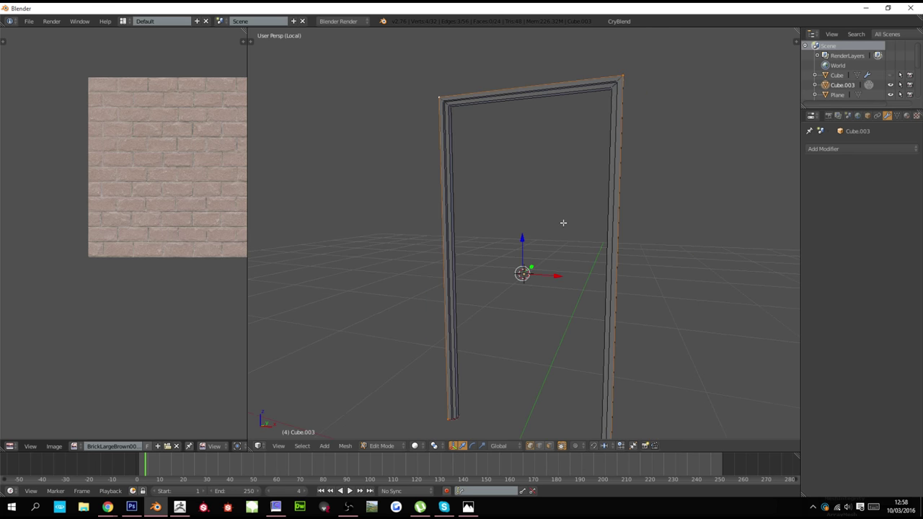
key(z)
middle_drag(500, 264, 628, 281)
key(z)
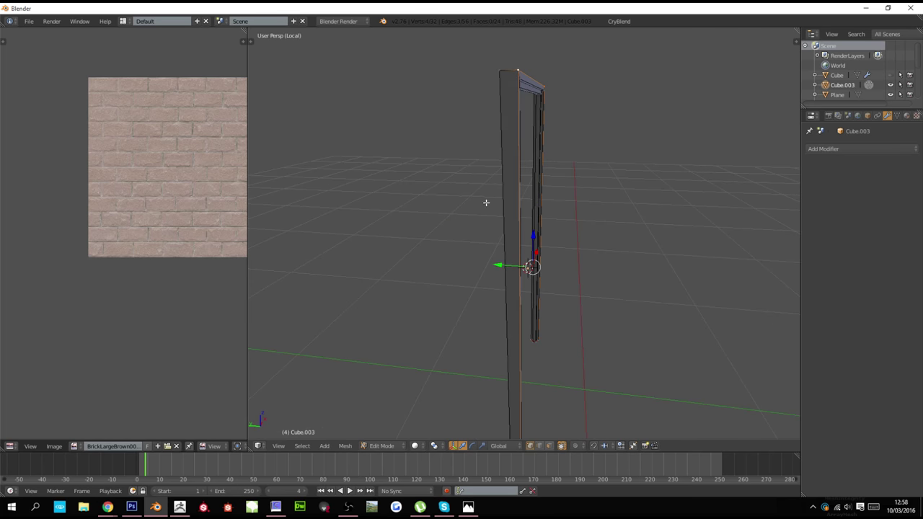
key(ctrl+e)
click(494, 201)
Mark the edges across the frame's first upper corner as seams, undoing the mistaken loop selections
right_click(508, 72)
middle_drag(553, 82, 499, 94)
alt+shift+right_click(626, 83)
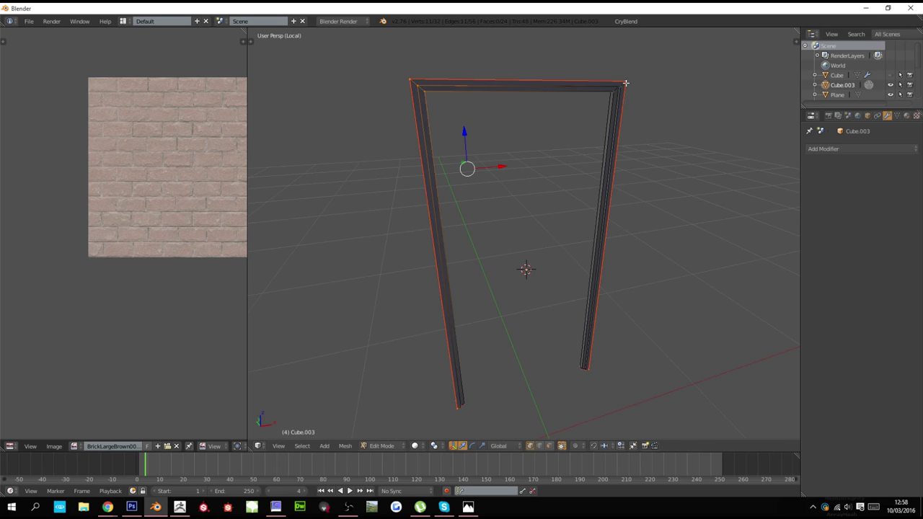
key(ctrl+z)
alt+shift+right_click(624, 86)
key(ctrl+e)
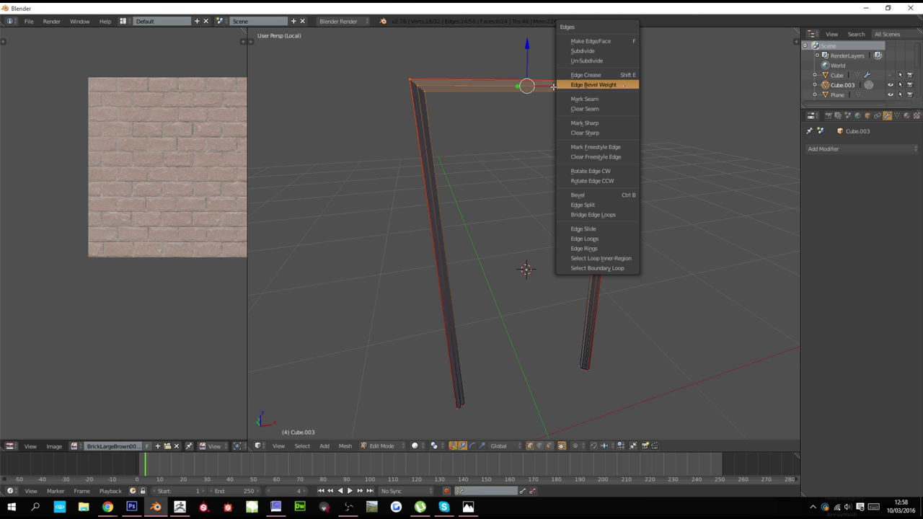
key(ctrl+z)
key(ctrl+e)
click(553, 269)
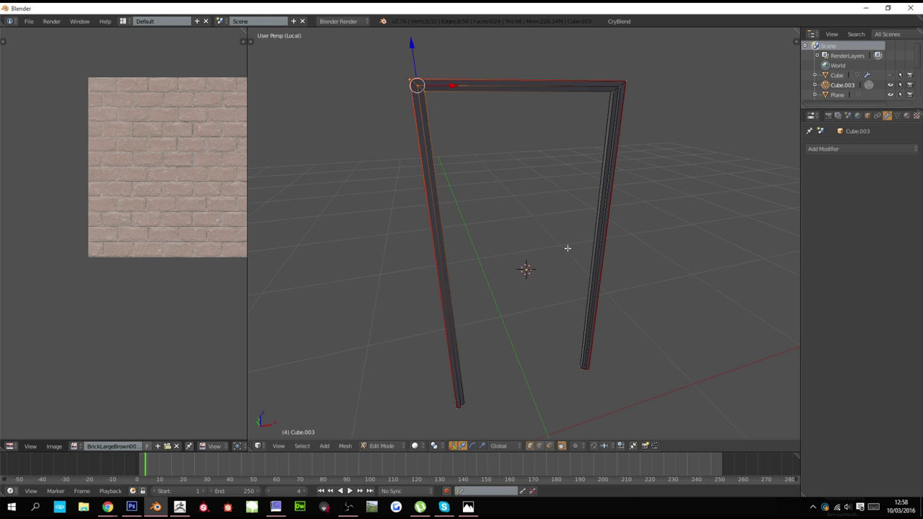
Select the edges across the opposite upper corner of the frame and mark them as seams
right_click(625, 84)
ctrl+right_click(618, 87)
key(ctrl+e)
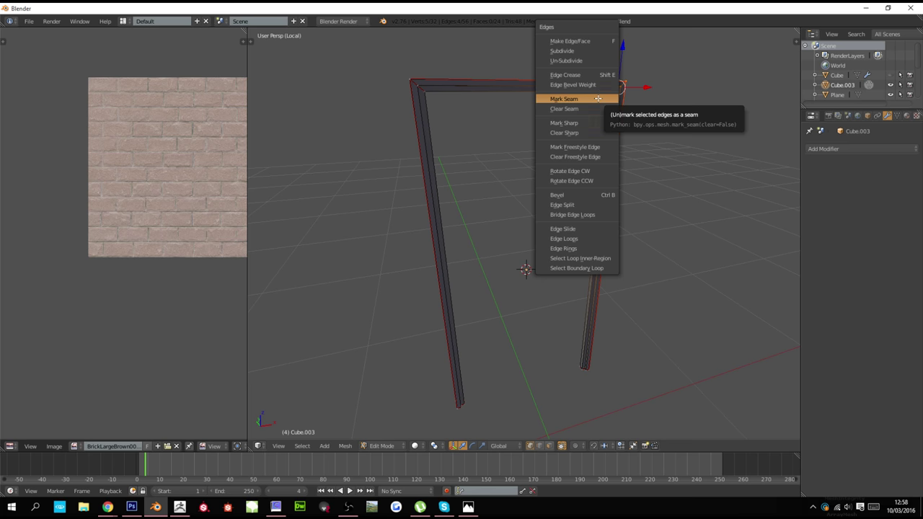
click(597, 98)
Unwrap the whole door frame along its seams, then apply the object's scale and unwrap it again
middle_drag(570, 117, 563, 199)
key(a)
key(a)
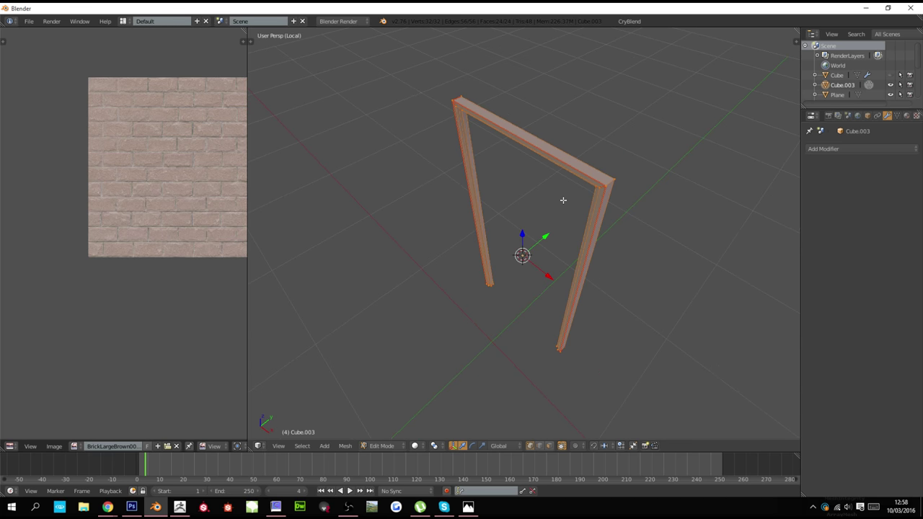
key(u)
click(563, 201)
key(Tab)
key(ctrl+a)
click(562, 200)
key(Tab)
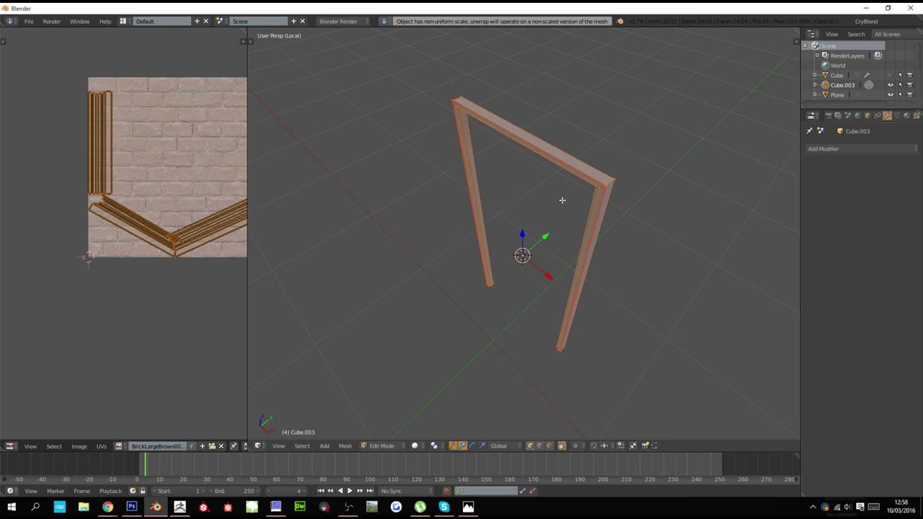
key(u)
click(562, 200)
Assign the WoodFine0061_12_M.jpg image to the door frame and return to the full facade
click(118, 446)
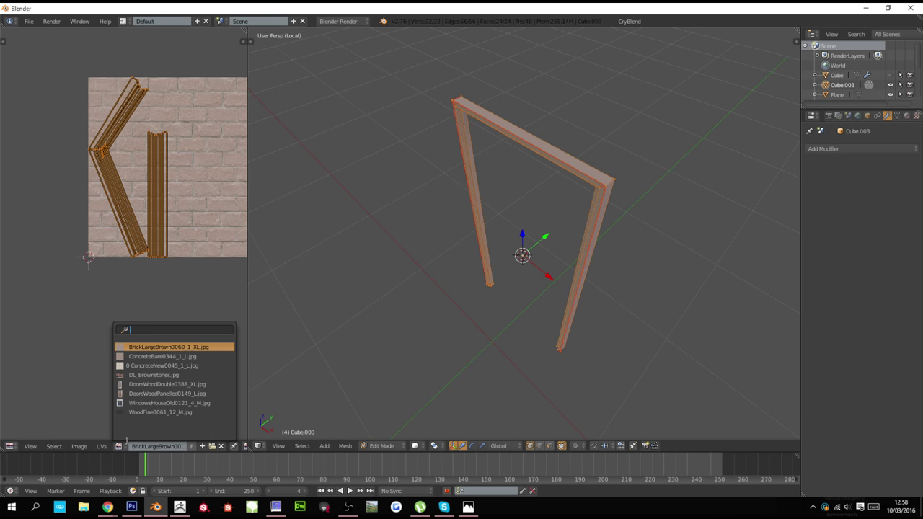
click(141, 412)
key(Tab)
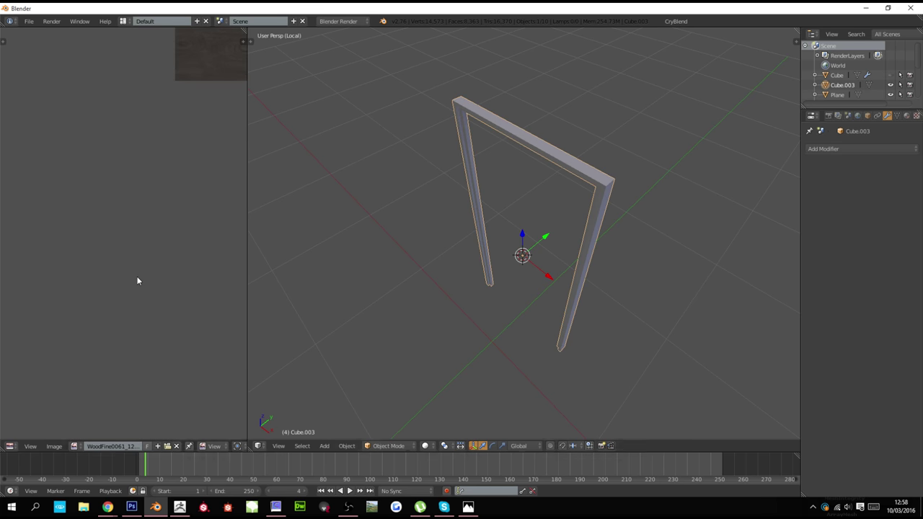
key(KP_Divide)
scroll(483, 310, down, 5)
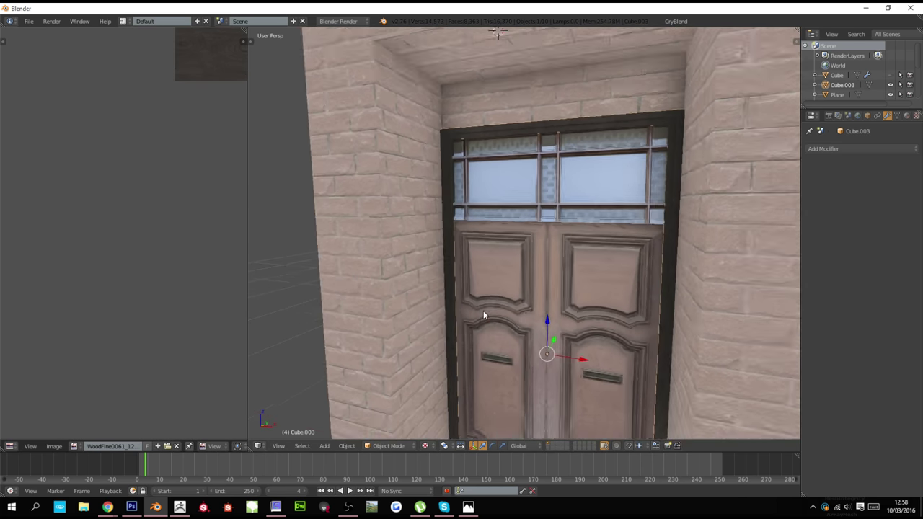
middle_drag(483, 352, 501, 249)
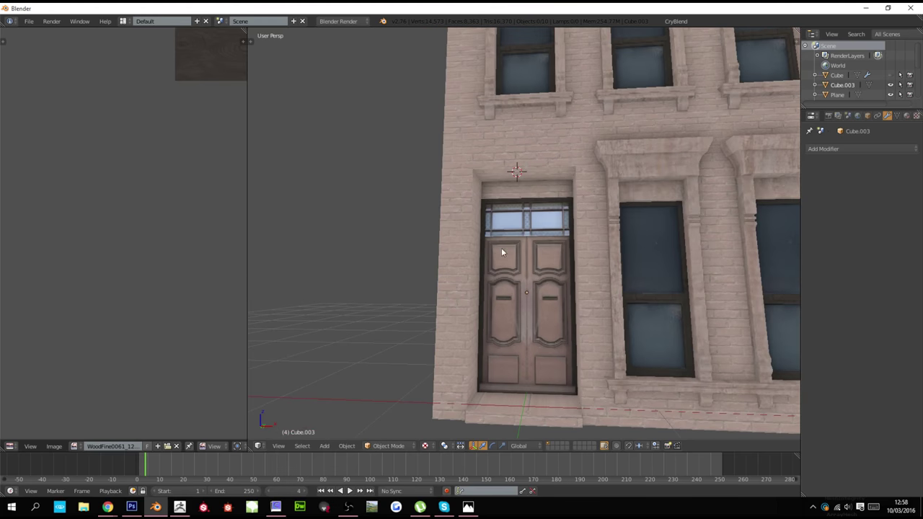
Open the transom window above the door for mesh editing and isolate it in local view
right_click(505, 231)
key(Tab)
scroll(529, 241, up, 2)
key(KP_Divide)
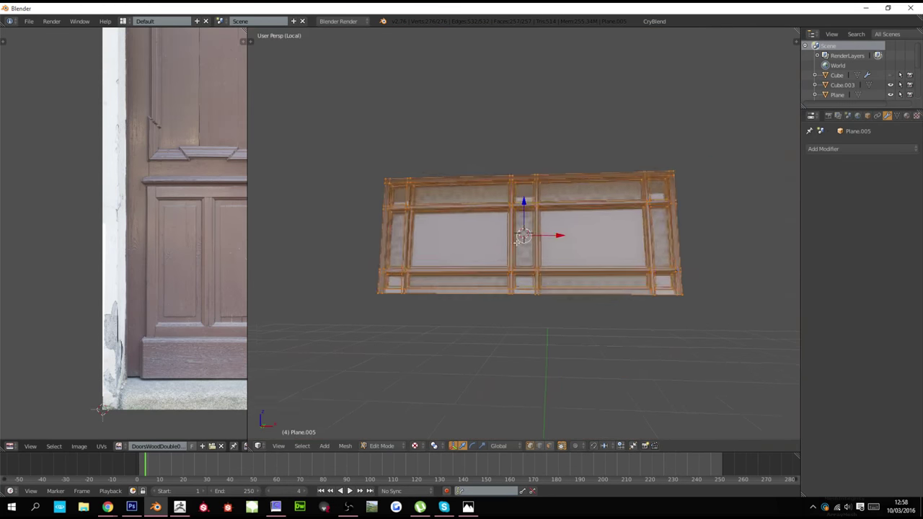
scroll(512, 247, up, 5)
scroll(484, 273, down, 1)
shift+middle_drag(453, 297, 474, 298)
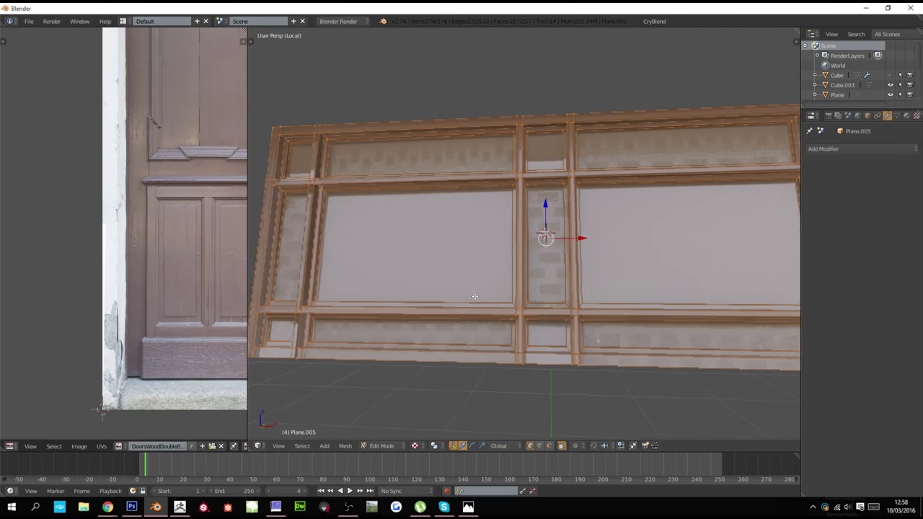
scroll(460, 317, down, 2)
Select all fifteen glass pane faces of the transom, mark their borders as seams and hide the panes
click(548, 446)
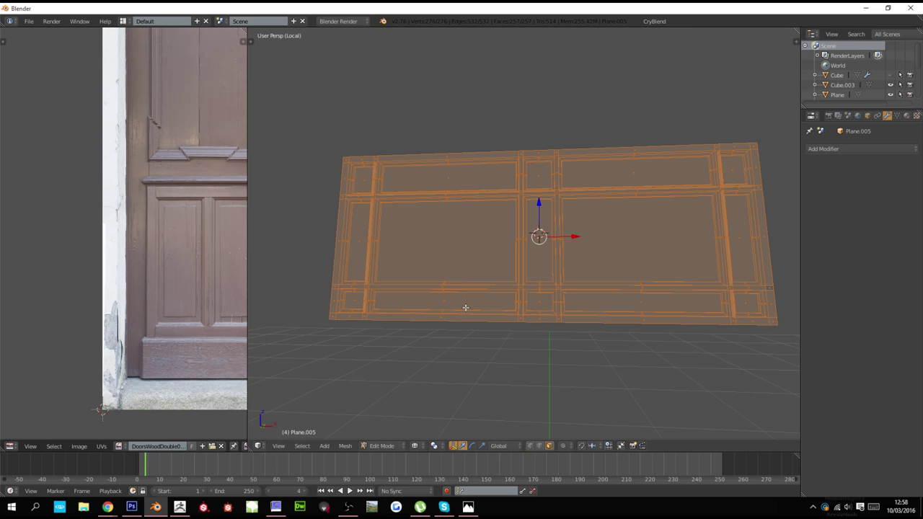
right_click(464, 306)
shift+right_click(447, 258)
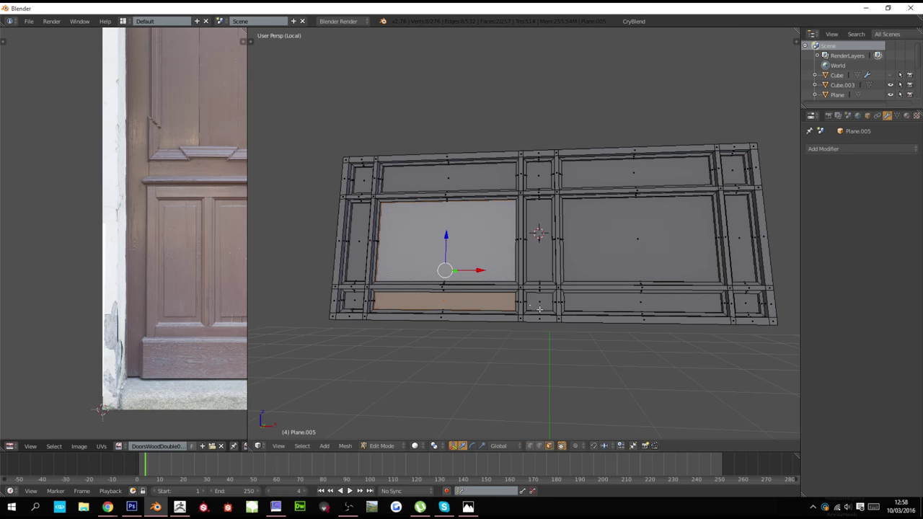
shift+right_click(540, 301)
shift+right_click(540, 269)
shift+right_click(637, 238)
shift+right_click(642, 302)
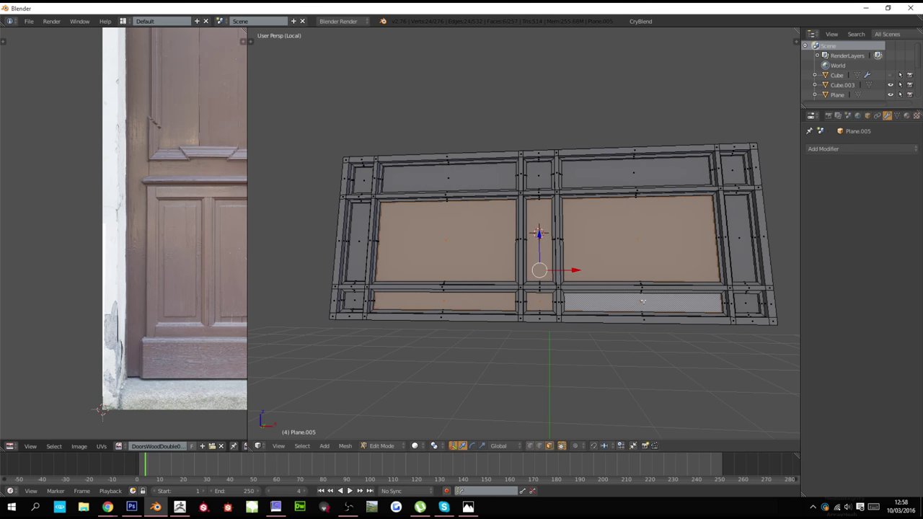
shift+right_click(738, 302)
shift+right_click(742, 237)
shift+right_click(734, 169)
shift+right_click(635, 171)
shift+right_click(494, 177)
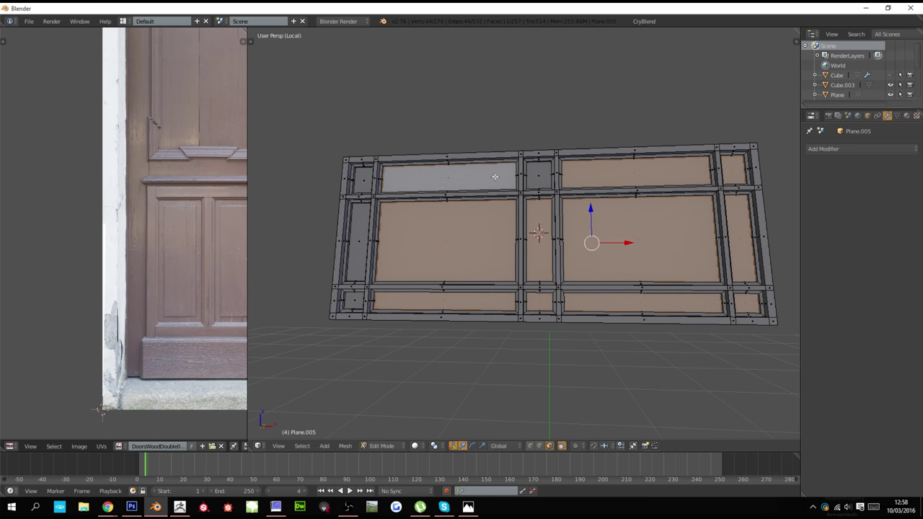
shift+right_click(528, 175)
shift+right_click(364, 179)
shift+right_click(358, 231)
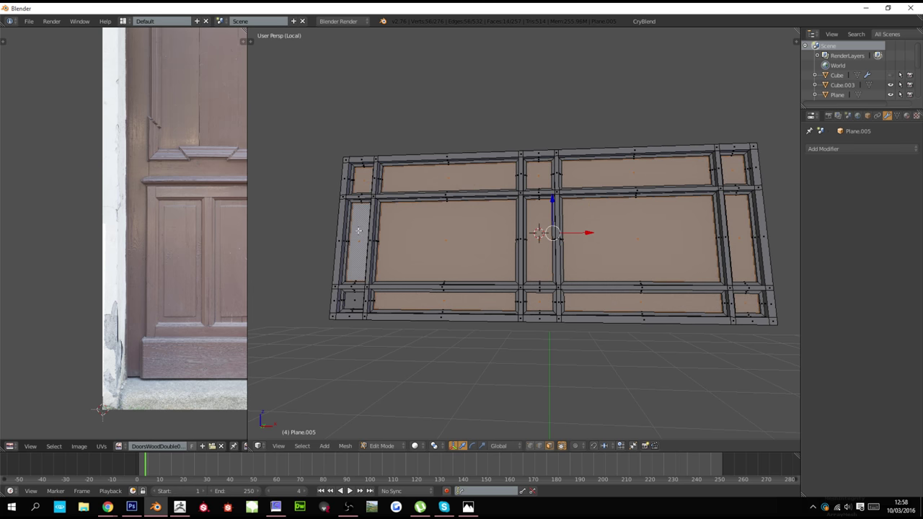
shift+right_click(352, 303)
click(477, 199)
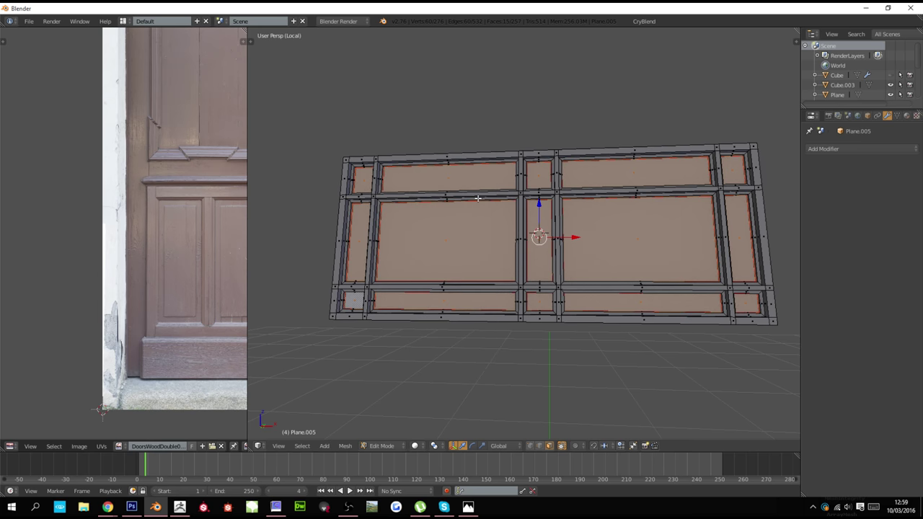
key(a)
Select the outer border edges around the transom frame and mark them as seams
scroll(453, 208, up, 6)
ctrl+scroll(423, 257, down, 4)
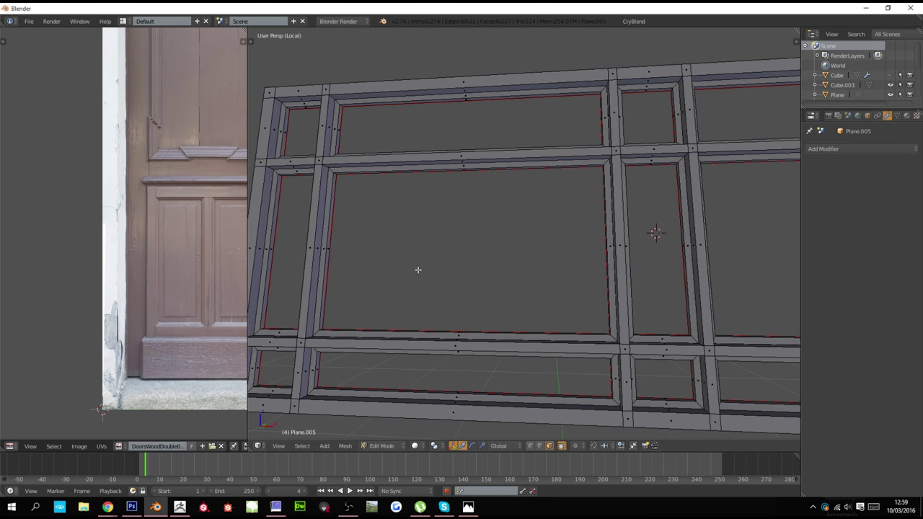
click(542, 452)
scroll(370, 375, down, 2)
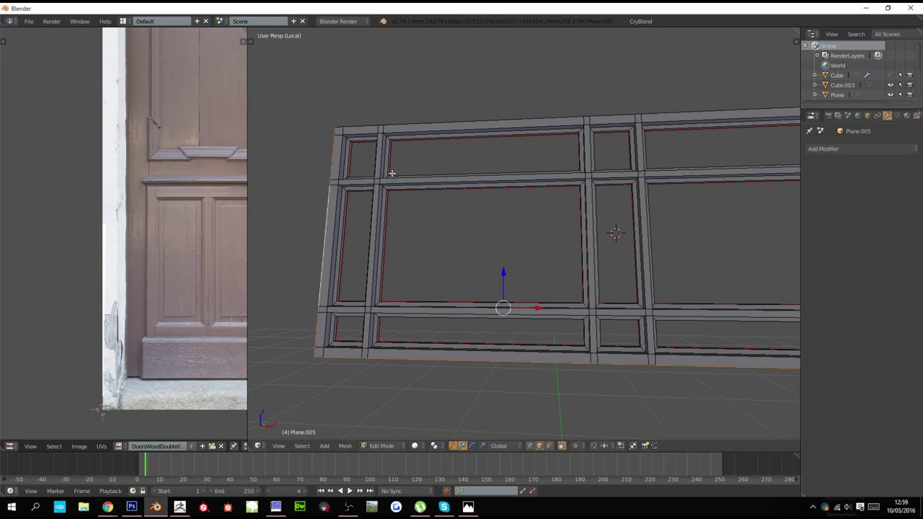
scroll(440, 108, down, 1)
right_click(478, 141)
scroll(478, 141, down, 2)
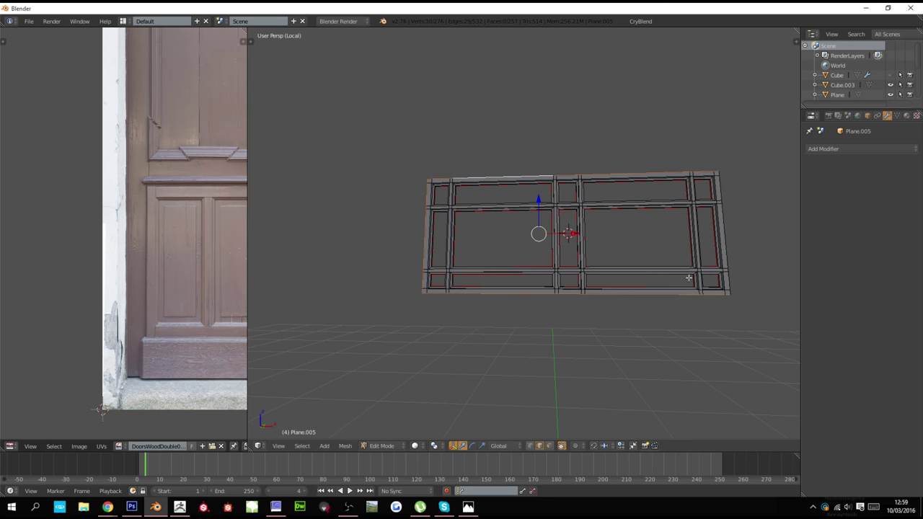
key(ctrl+e)
click(618, 169)
scroll(606, 212, up, 4)
key(a)
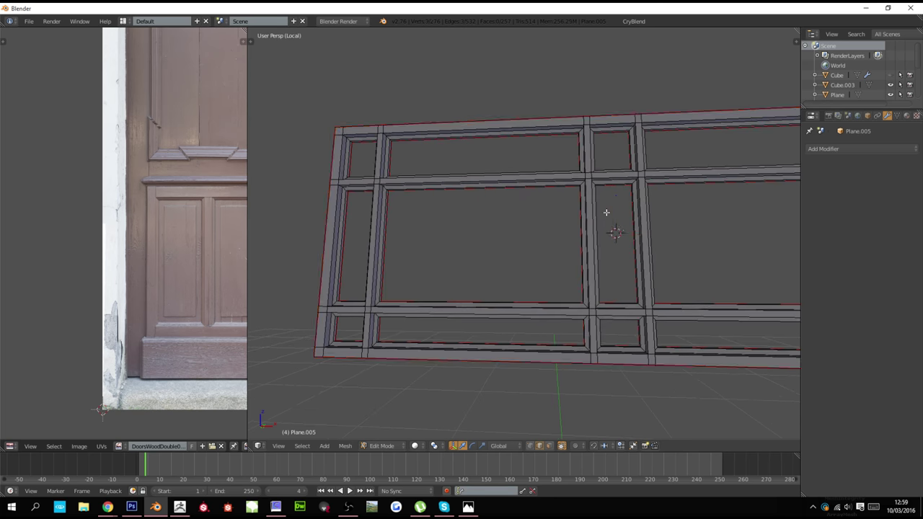
Unwrap all visible transom frame faces and select their complete UV layout
key(a)
key(u)
click(606, 213)
scroll(100, 325, down, 2)
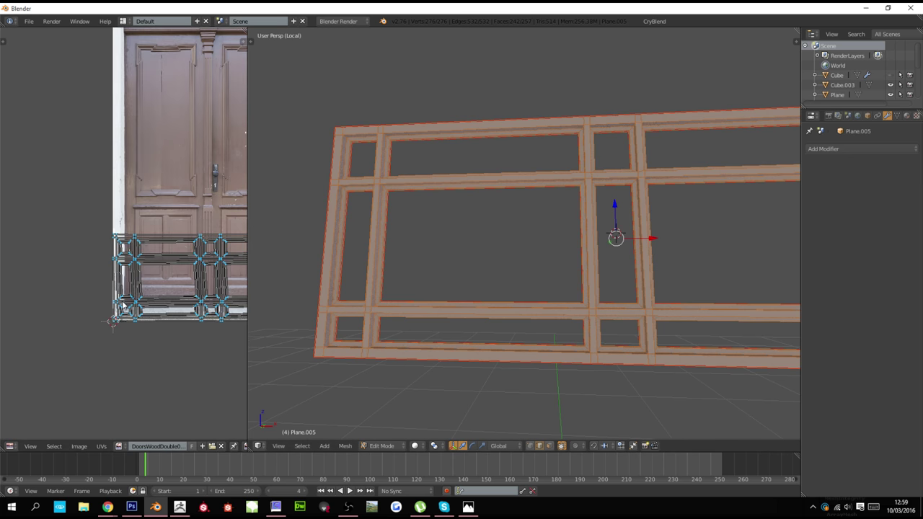
key(a)
Assign the WoodFine0061_12_M.jpg image to the transom bars and show the textured result in Object Mode
click(119, 446)
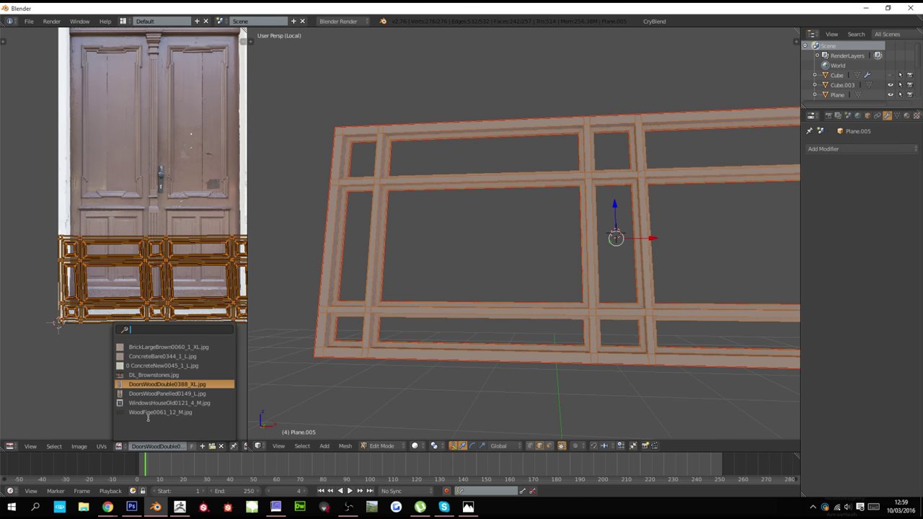
click(149, 412)
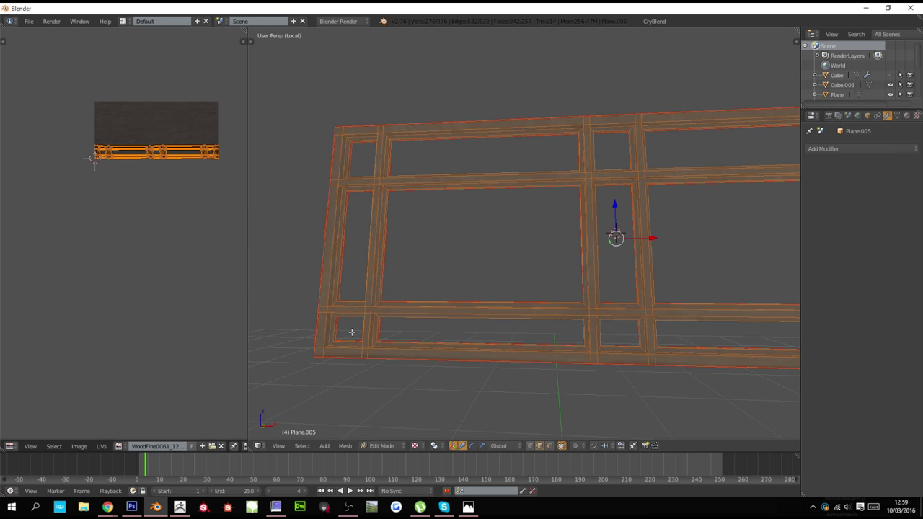
key(Tab)
key(alt+z)
scroll(352, 335, up, 4)
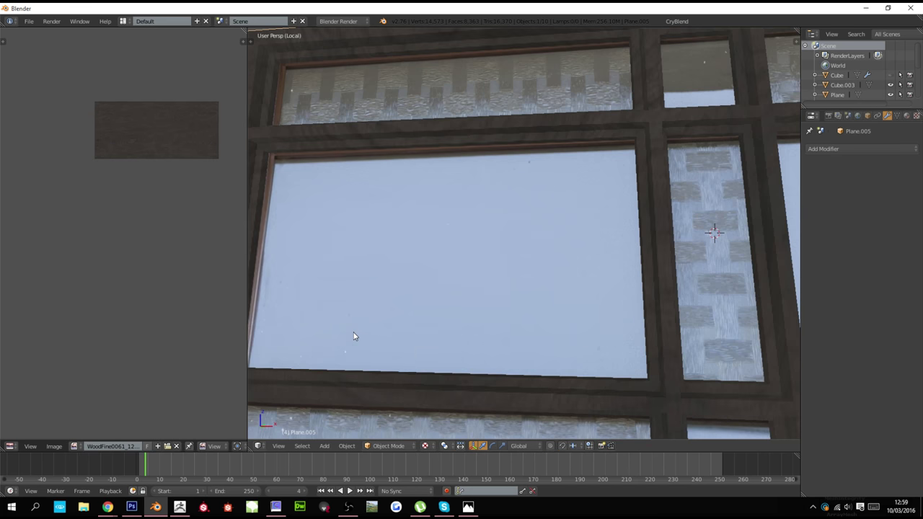
Reveal the transom's hidden glass panes and bring the whole facade back into view in Object Mode
scroll(354, 336, down, 4)
middle_drag(346, 344, 372, 351)
key(Tab)
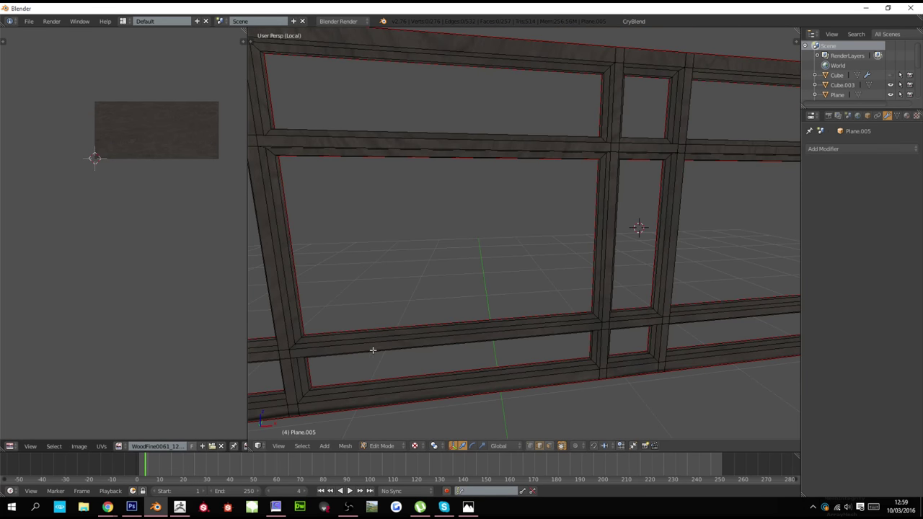
key(alt+h)
key(a)
key(a)
scroll(451, 336, down, 3)
scroll(452, 336, up, 3)
key(Tab)
scroll(458, 343, down, 3)
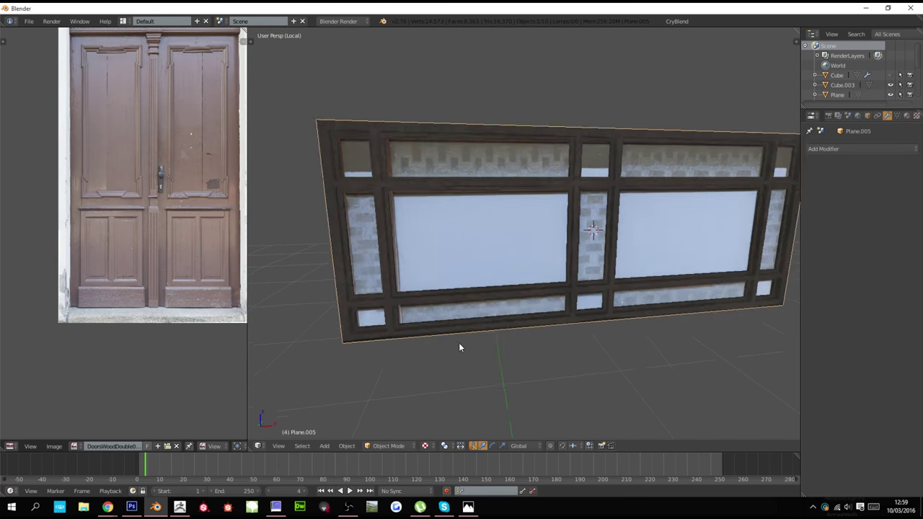
middle_drag(458, 342, 447, 327)
key(KP_Divide)
Examine the textured transom and door in the context of the whole facade
scroll(445, 329, down, 3)
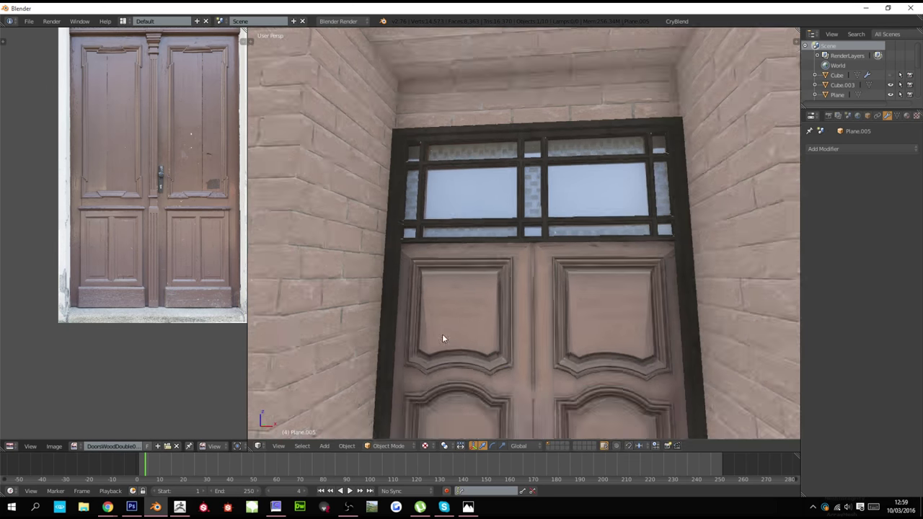
scroll(440, 338, down, 4)
scroll(439, 357, up, 6)
key(Tab)
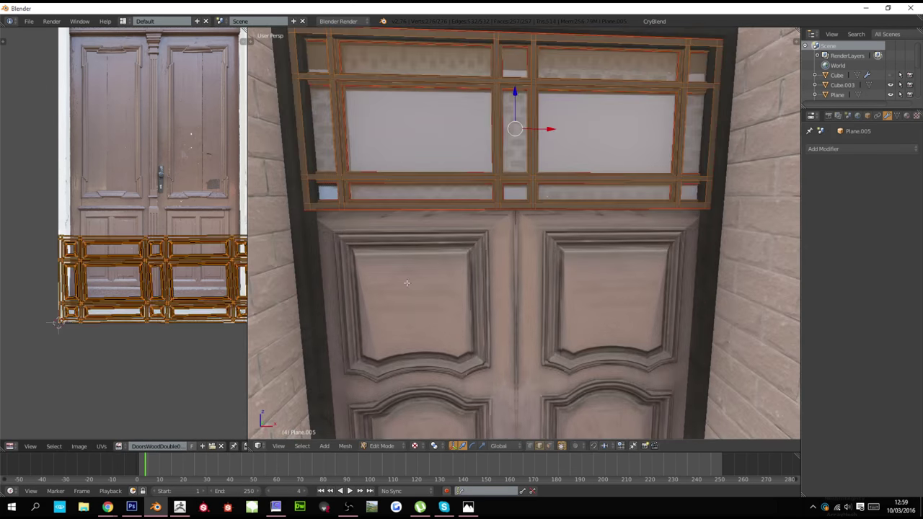
scroll(407, 283, down, 5)
key(Tab)
scroll(528, 264, down, 2)
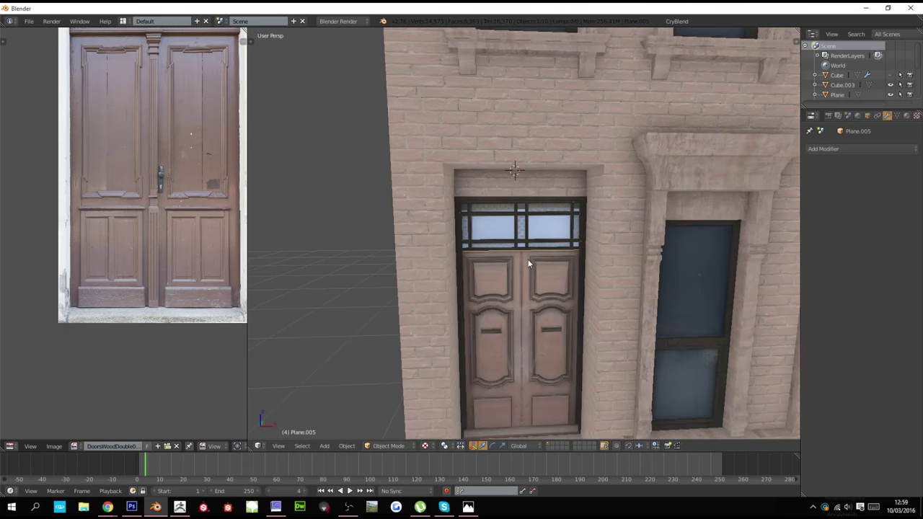
scroll(525, 268, down, 3)
middle_drag(522, 269, 527, 260)
scroll(481, 265, up, 3)
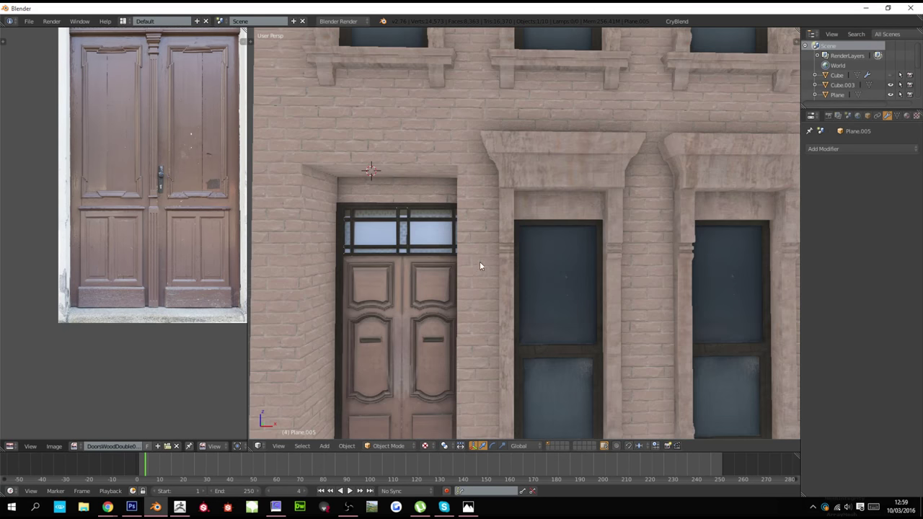
scroll(428, 249, up, 1)
key(Tab)
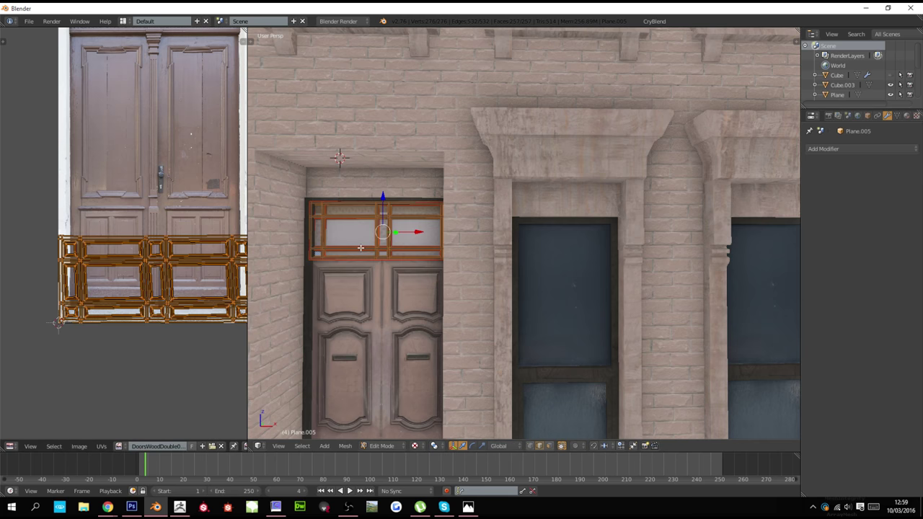
key(Tab)
scroll(357, 256, down, 1)
shift+scroll(359, 263, down, 5)
ctrl+scroll(359, 272, down, 10)
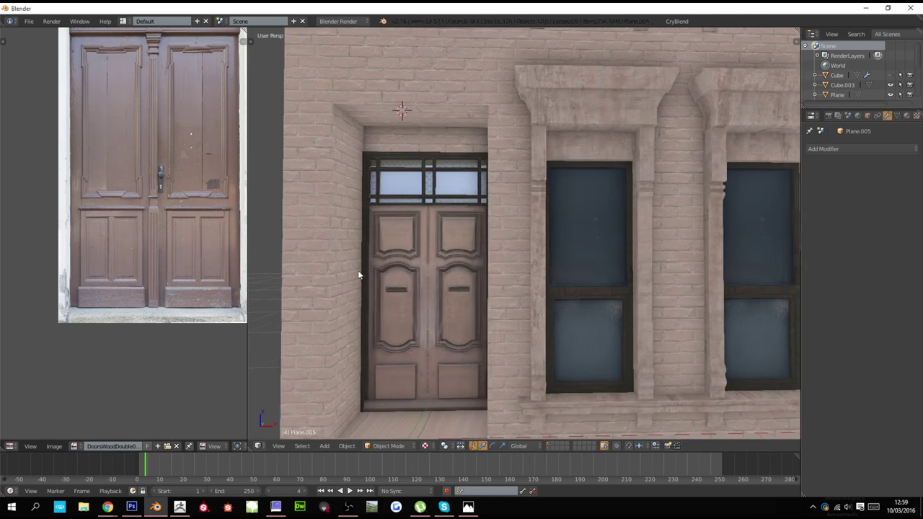
Select the door leaf in solid shading and nudge it slightly along the global X axis
scroll(447, 270, up, 8)
key(z)
key(z)
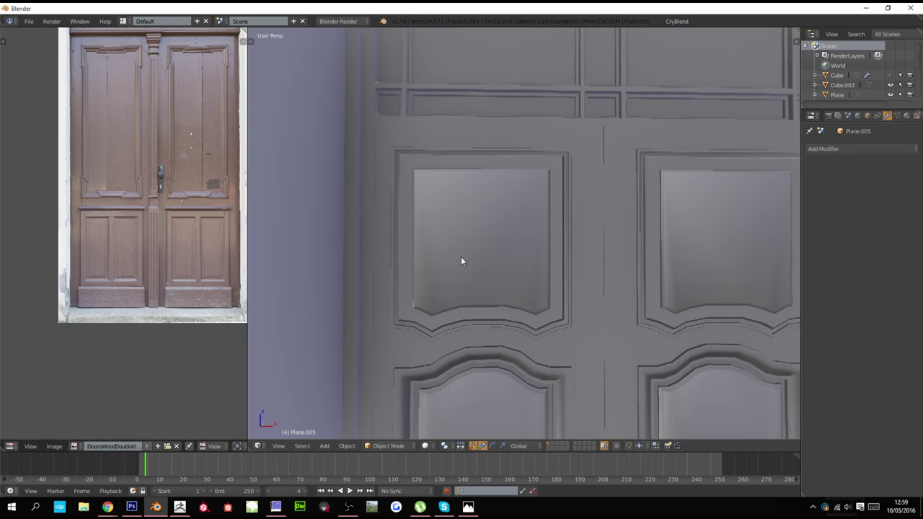
middle_drag(460, 255, 413, 278)
right_click(548, 208)
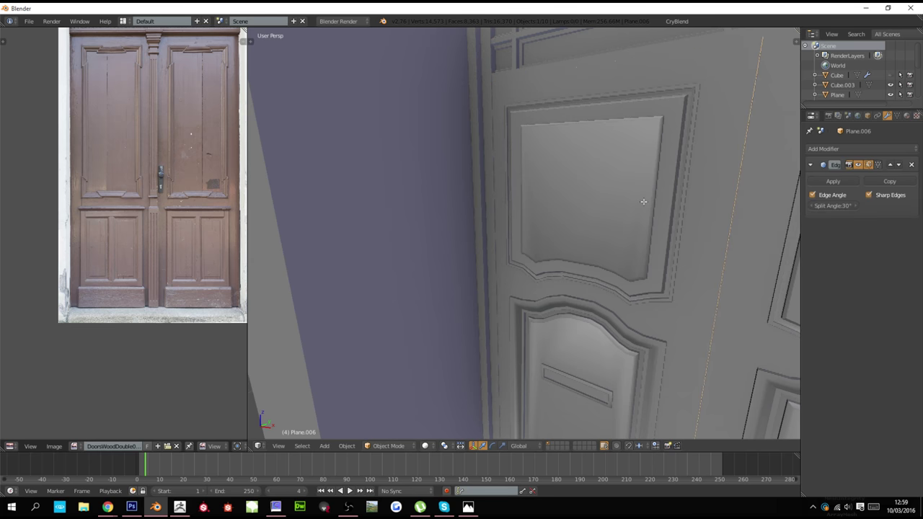
key(Tab)
key(Tab)
key(g)
key(x)
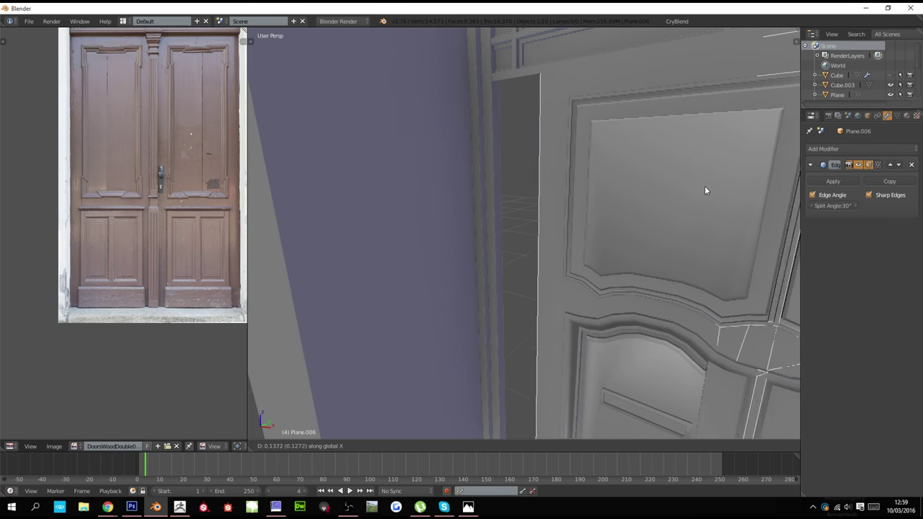
click(634, 212)
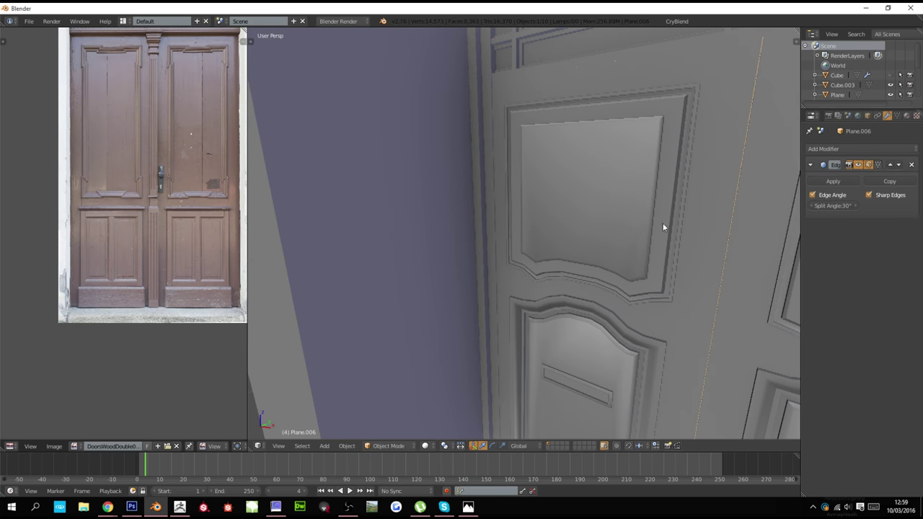
key(g)
key(x)
click(694, 282)
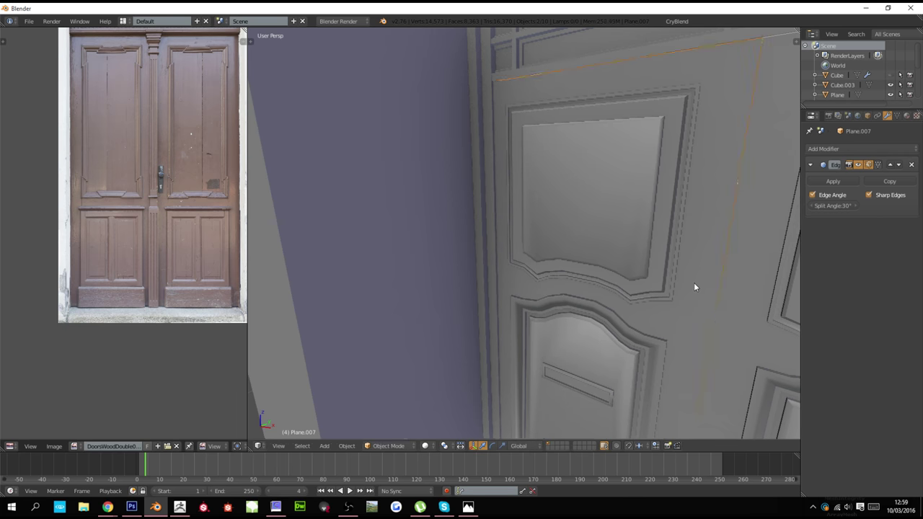
Restore textured shading and bring back the hidden stone surround and columns around the door, with nothing selected
key(a)
scroll(630, 287, down, 2)
scroll(607, 305, down, 3)
mouse_move(632, 305)
middle_down()
mouse_move(635, 252)
mouse_move(599, 252)
mouse_move(584, 259)
mouse_move(587, 323)
middle_up()
key(alt+z)
scroll(583, 263, down, 5)
scroll(585, 325, up, 3)
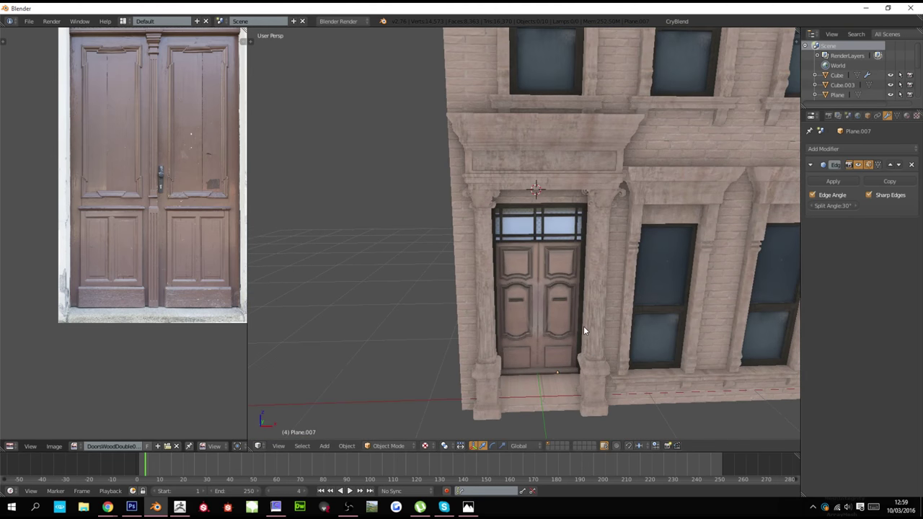
Select the two doorstep faces of the ground-floor wall and unwrap them
scroll(577, 331, up, 2)
scroll(571, 333, up, 2)
right_click(575, 322)
key(Tab)
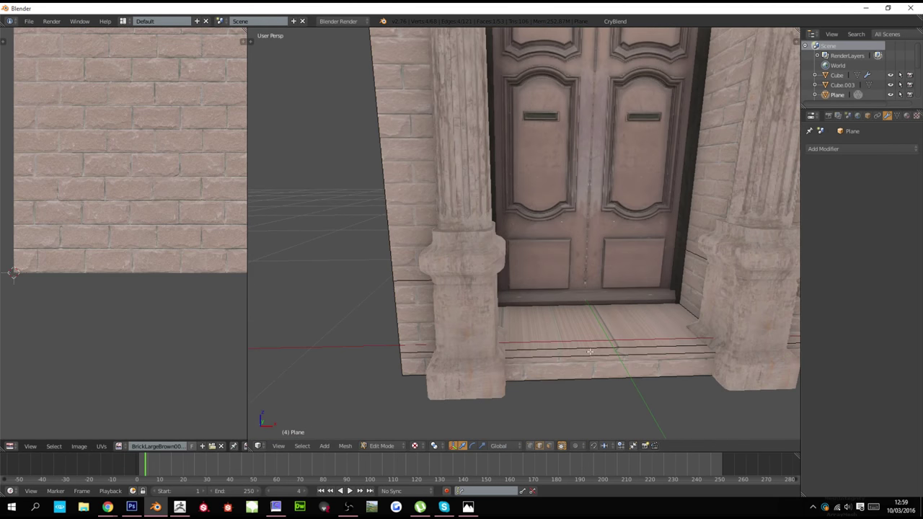
right_click(592, 354)
right_click(583, 341)
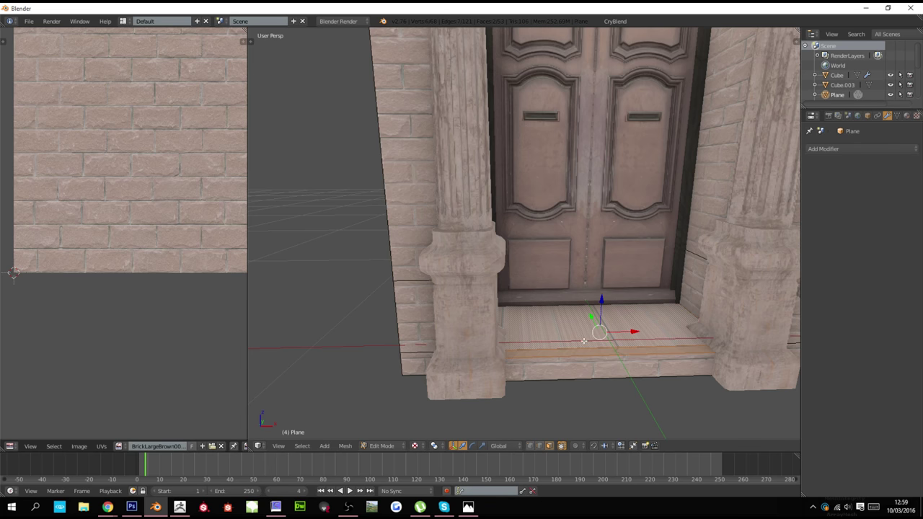
key(u)
click(592, 323)
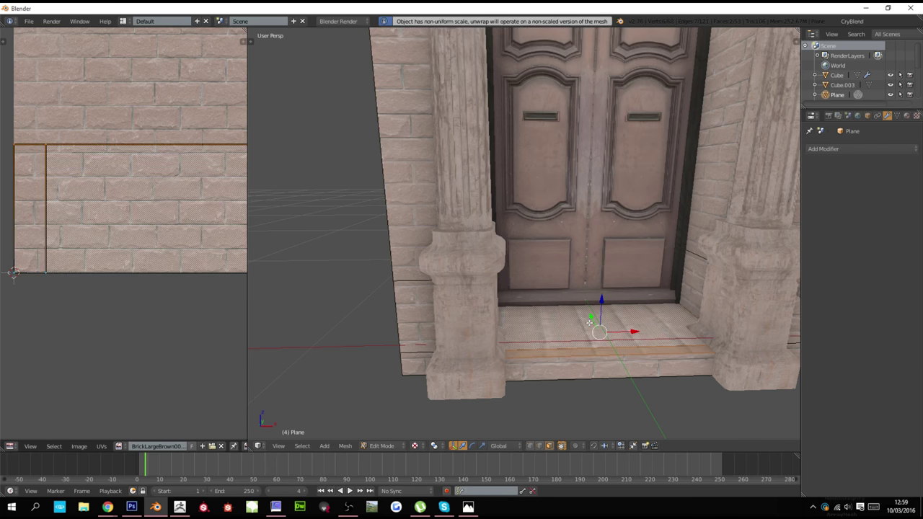
Assign the ConcreteBare0344_1_L.jpg image to the doorstep faces and return to Object Mode with nothing selected
click(128, 448)
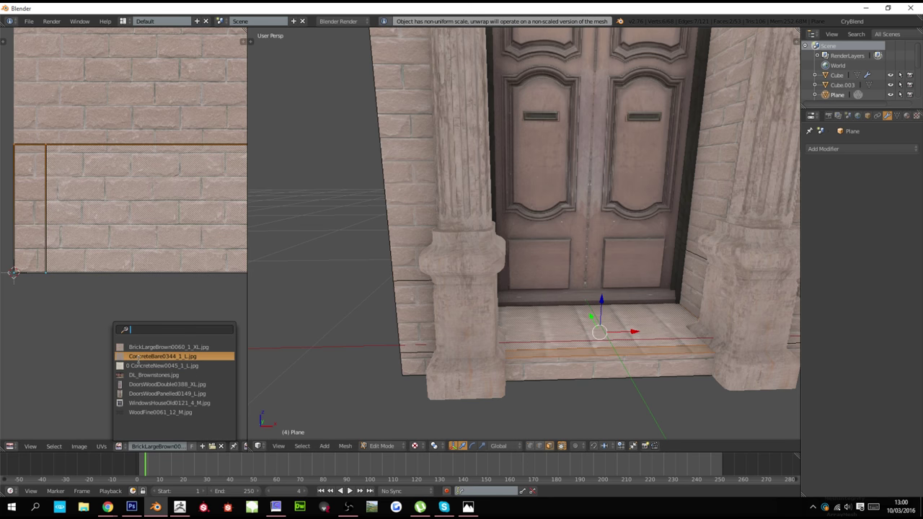
click(173, 354)
key(Tab)
middle_drag(546, 351, 524, 308)
scroll(503, 361, down, 8)
key(a)
scroll(553, 316, down, 4)
scroll(512, 289, up, 4)
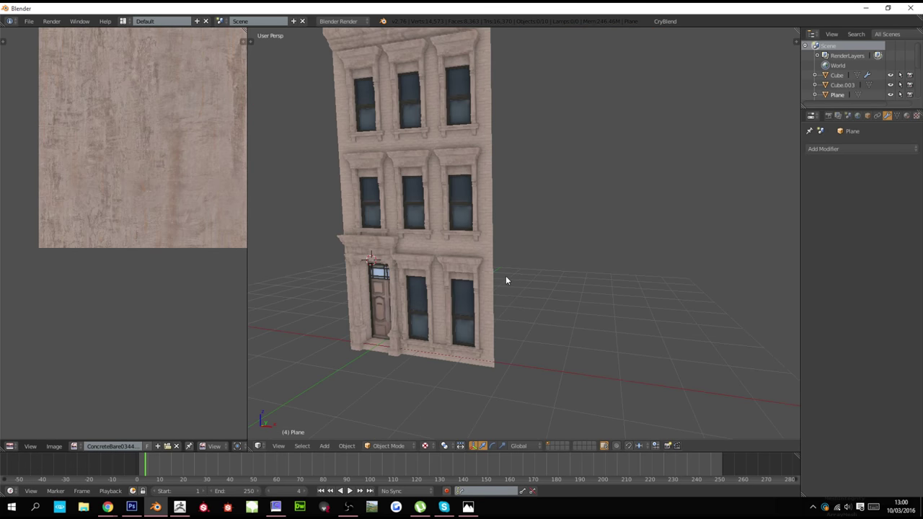
Select the facade section directly above the ground floor and set its origin to its geometry
key(Tab)
key(Tab)
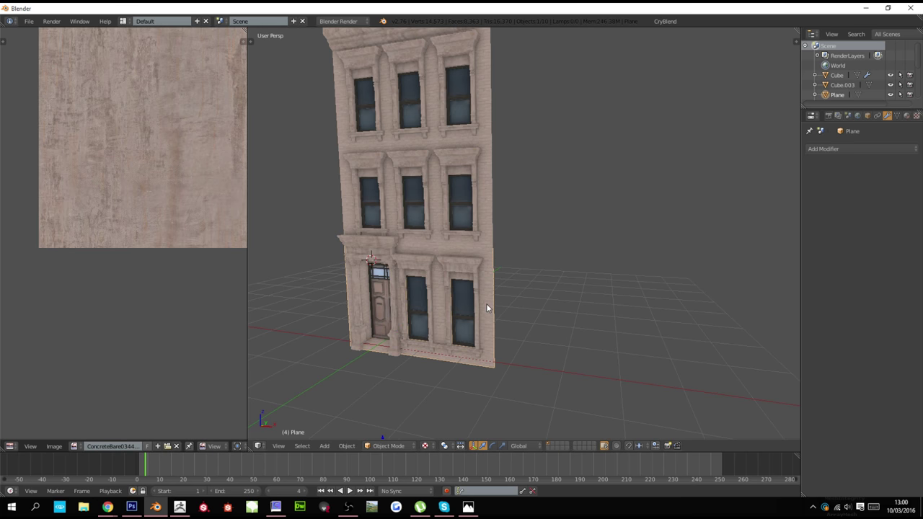
scroll(451, 232, down, 2)
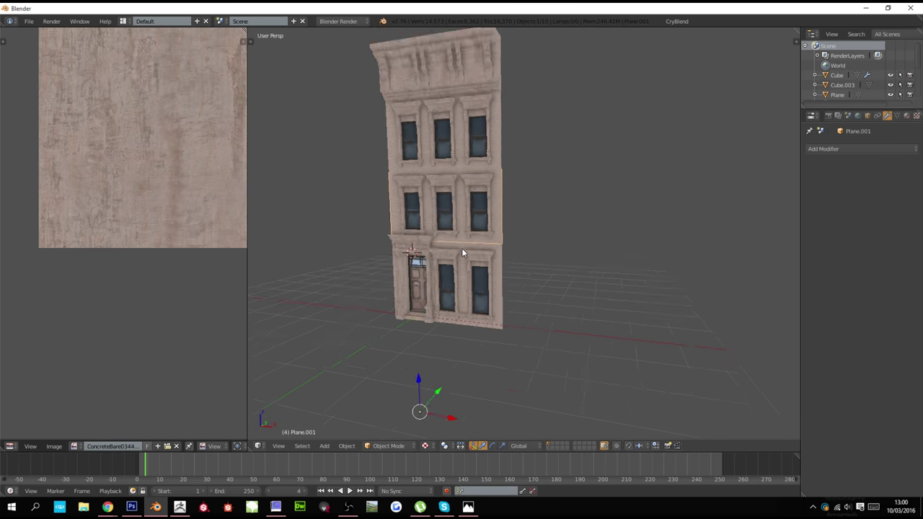
middle_drag(462, 250, 460, 288)
key(shift+s)
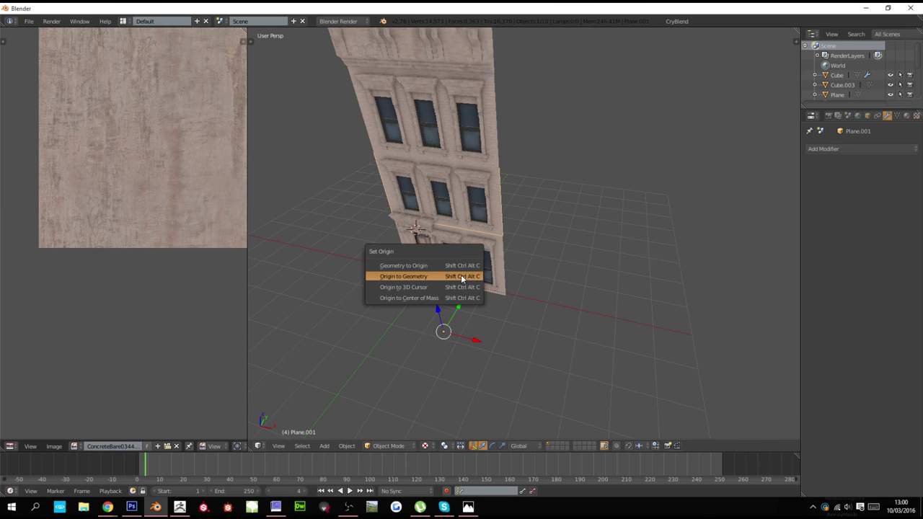
click(460, 275)
Duplicate the facade section, rotate the copy 90° about Z and move it along X towards the building's side
text(rz90)
key(Return)
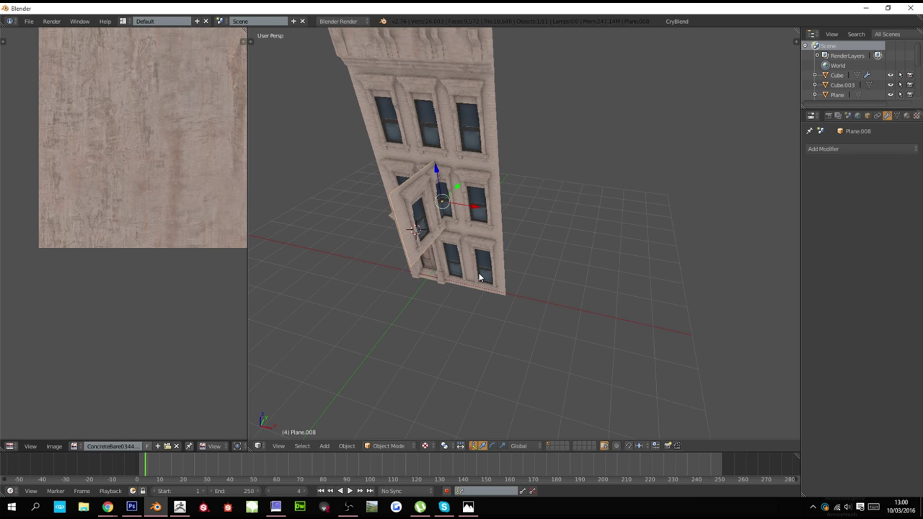
key(g)
key(y)
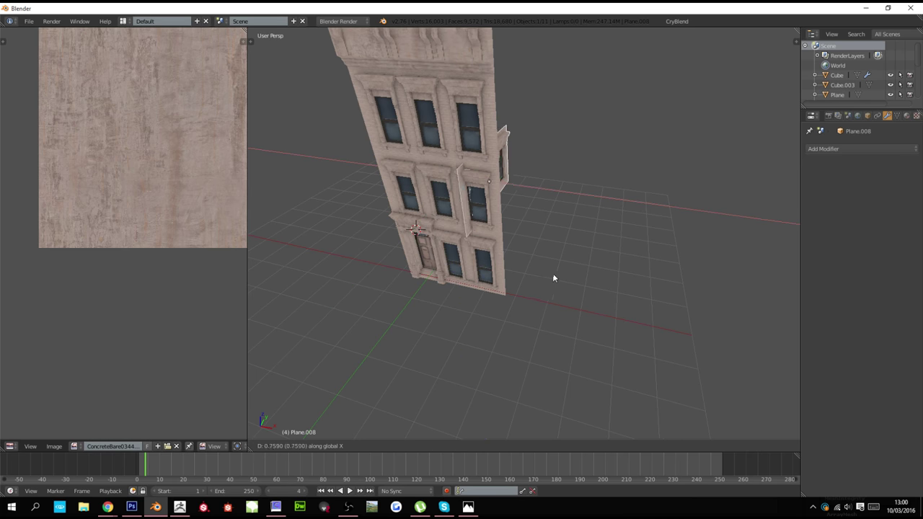
click(570, 273)
Move the rotated copy along X and Y until its edge meets the corner of the front facade
middle_drag(570, 273, 559, 317)
scroll(604, 253, up, 2)
middle_drag(604, 253, 554, 265)
scroll(554, 265, up, 2)
key(g)
key(x)
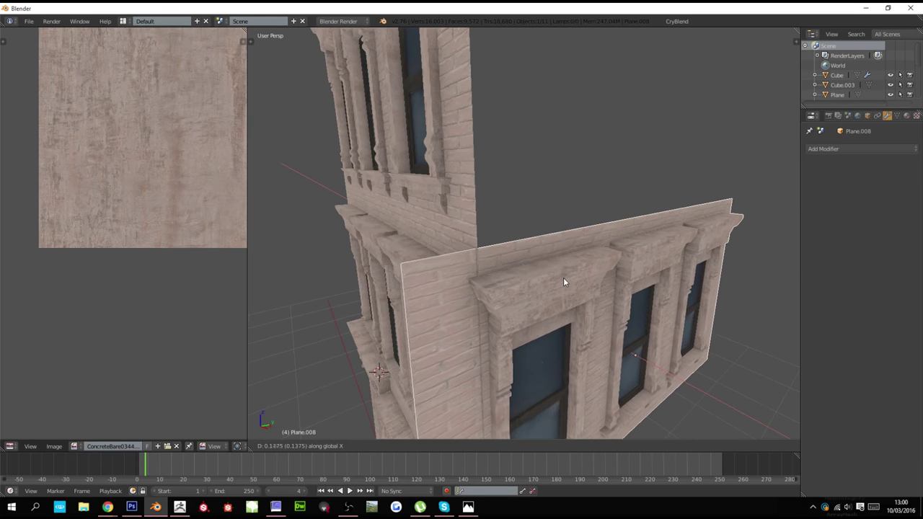
click(568, 282)
key(g)
key(y)
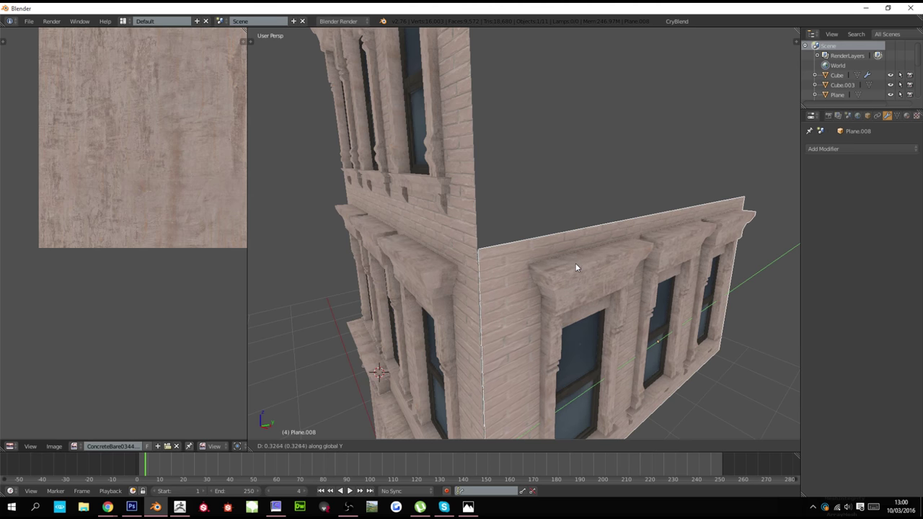
click(573, 269)
scroll(569, 265, down, 8)
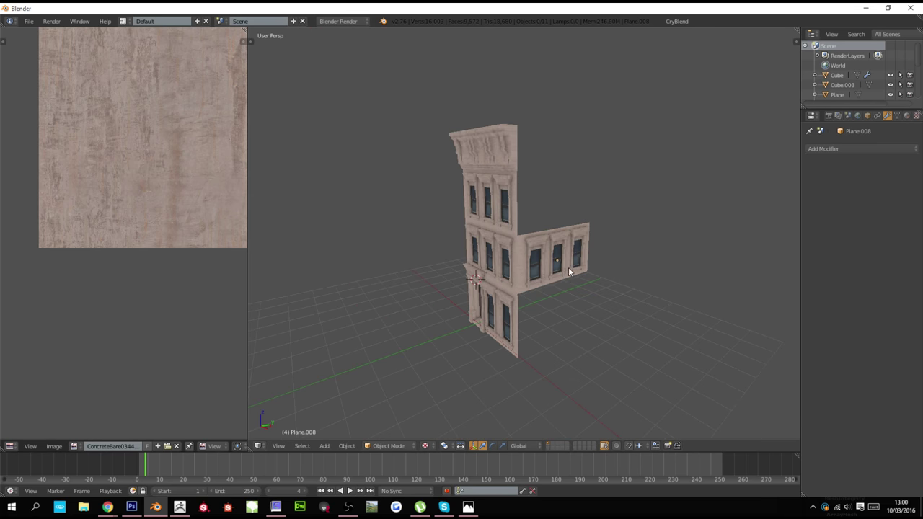
Delete the rotated side section and undo the deletion
mouse_move(568, 265)
middle_down()
mouse_move(609, 259)
mouse_move(568, 260)
middle_up()
scroll(560, 260, up, 5)
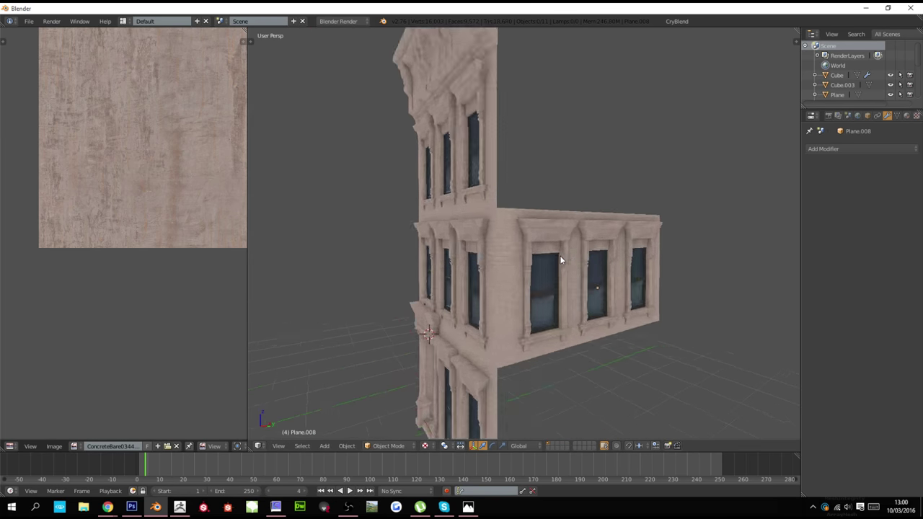
right_click(560, 259)
key(x)
click(552, 263)
right_click(484, 256)
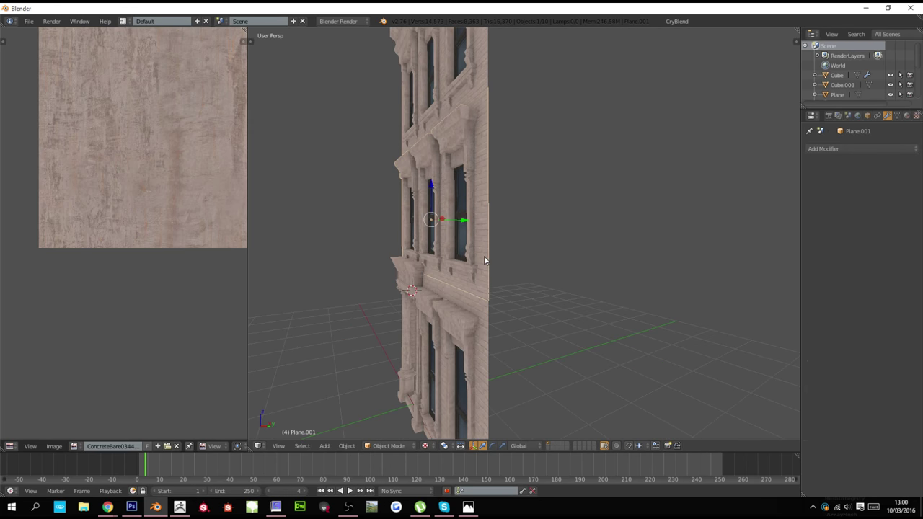
middle_drag(483, 256, 493, 284)
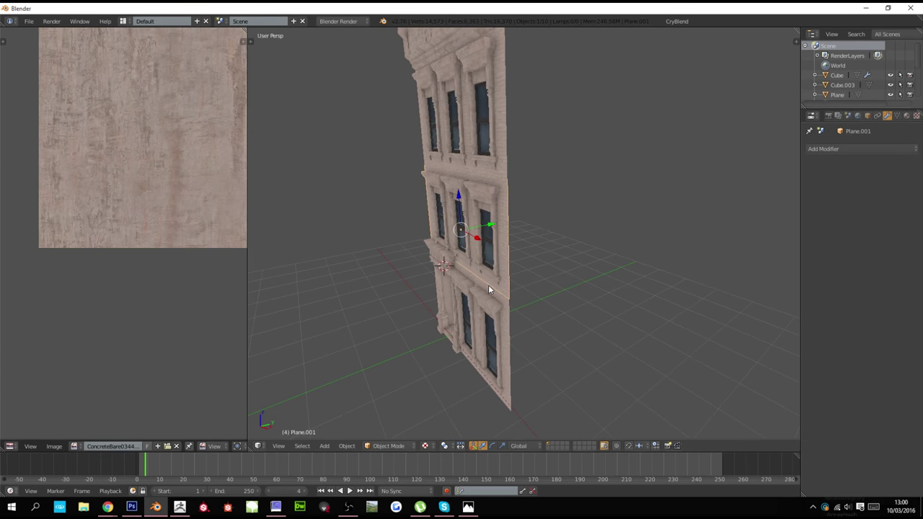
key(ctrl+z)
Open the side section's mesh for face editing in solid shading with nothing selected
scroll(526, 275, up, 3)
right_click(531, 268)
key(Tab)
scroll(548, 270, up, 3)
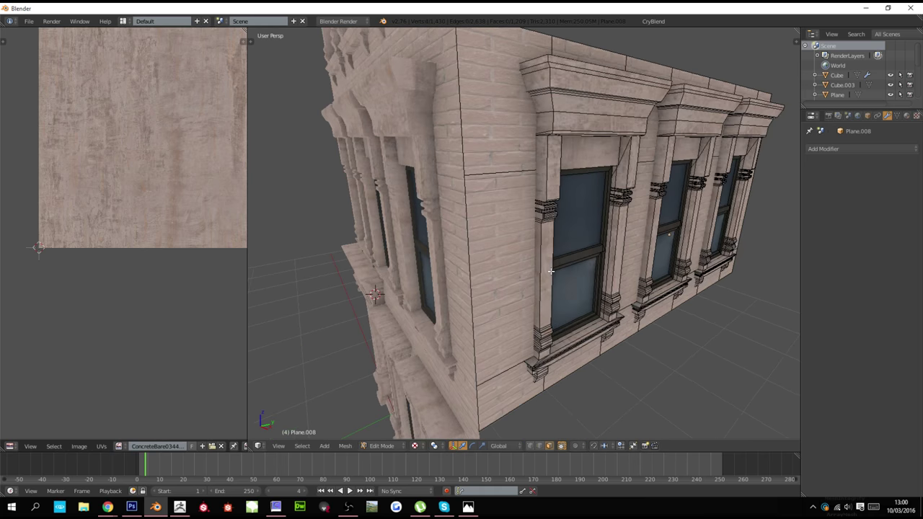
right_click(552, 268)
key(z)
key(a)
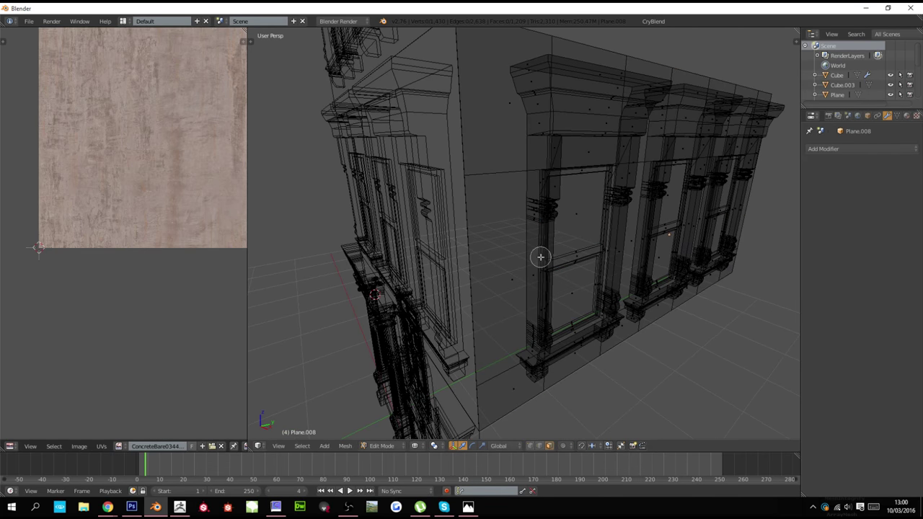
key(z)
middle_drag(540, 257, 515, 199)
Delete the vertices of all windows and their trim from the side section, keeping only the brick wall faces
right_click(515, 198)
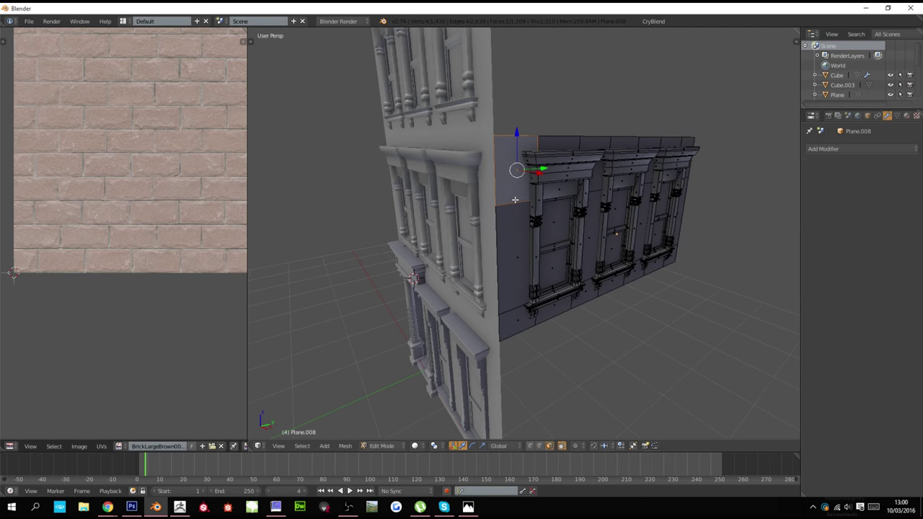
key(ctrl+i)
key(ctrl+i)
key(x)
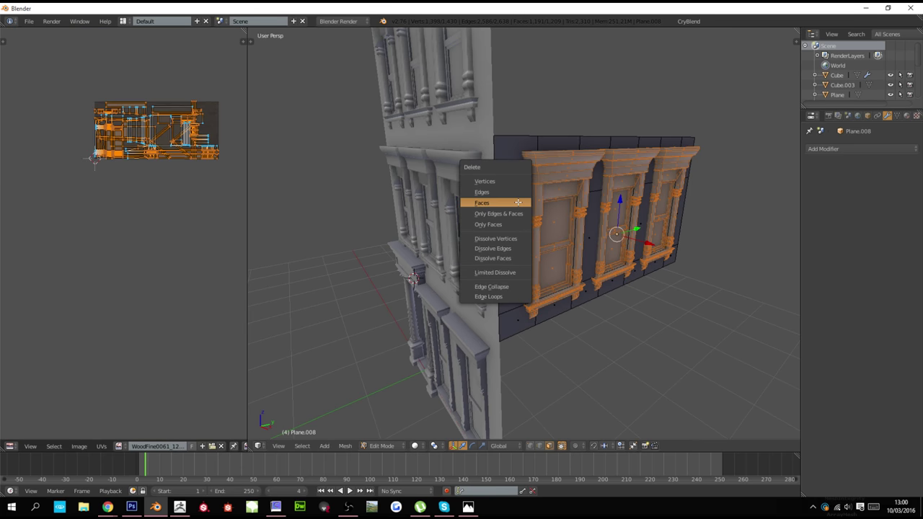
click(516, 187)
right_click(524, 195)
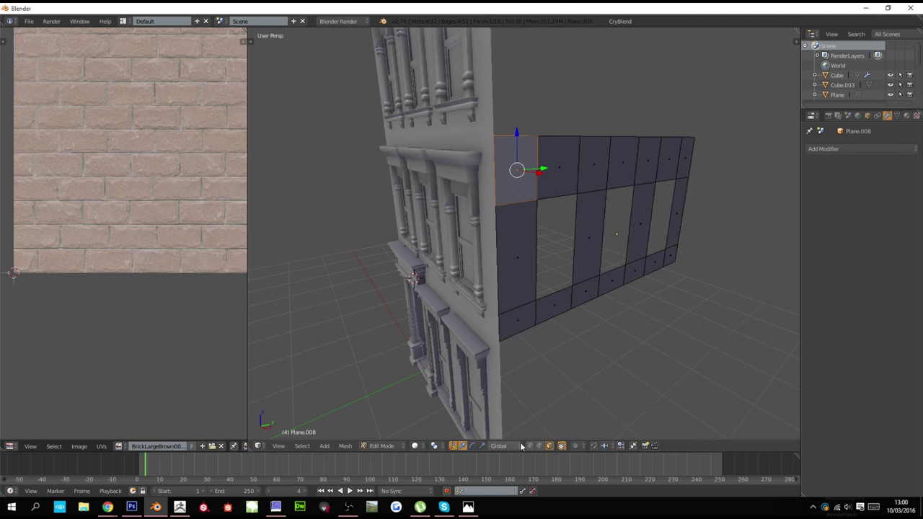
Fill the three window openings in the side wall mesh with faces
right_click(555, 241)
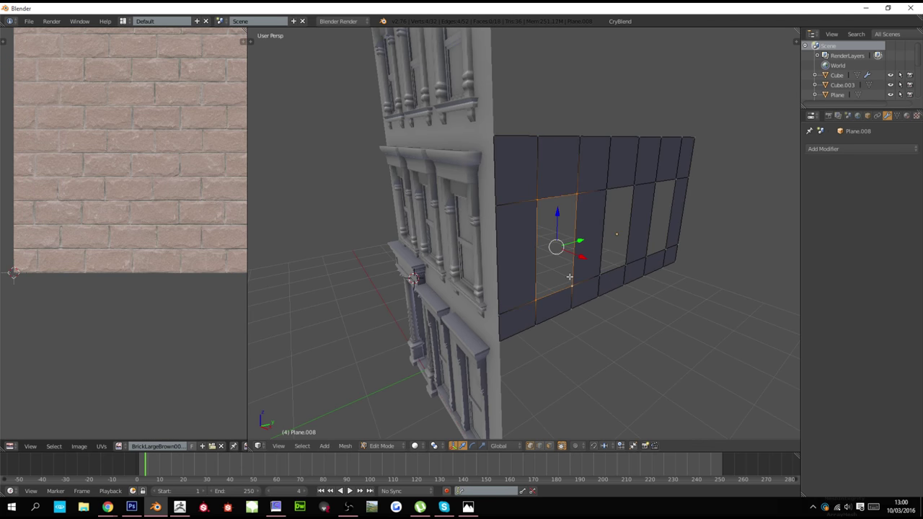
right_click(618, 238)
right_click(648, 257)
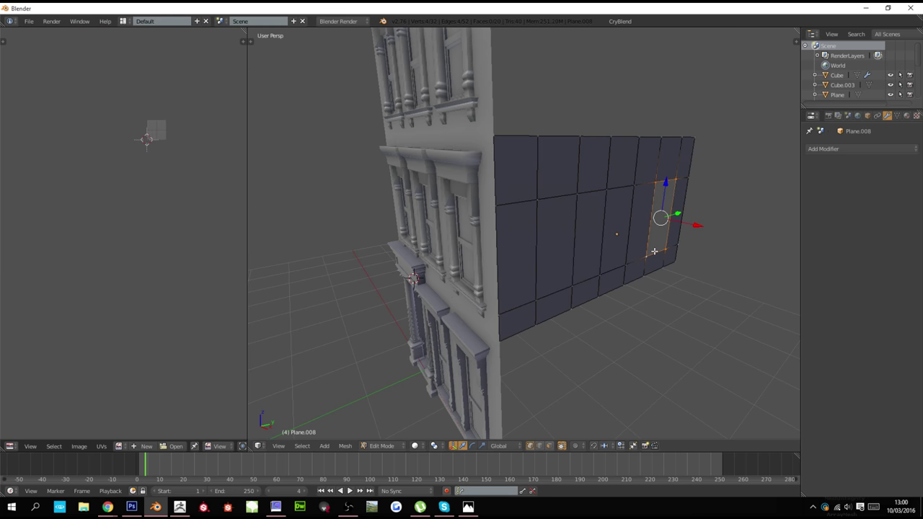
Dissolve the two horizontal edge loops that run across the side wall
middle_drag(603, 248, 579, 191)
alt+right_click(601, 184)
alt+shift+right_click(559, 286)
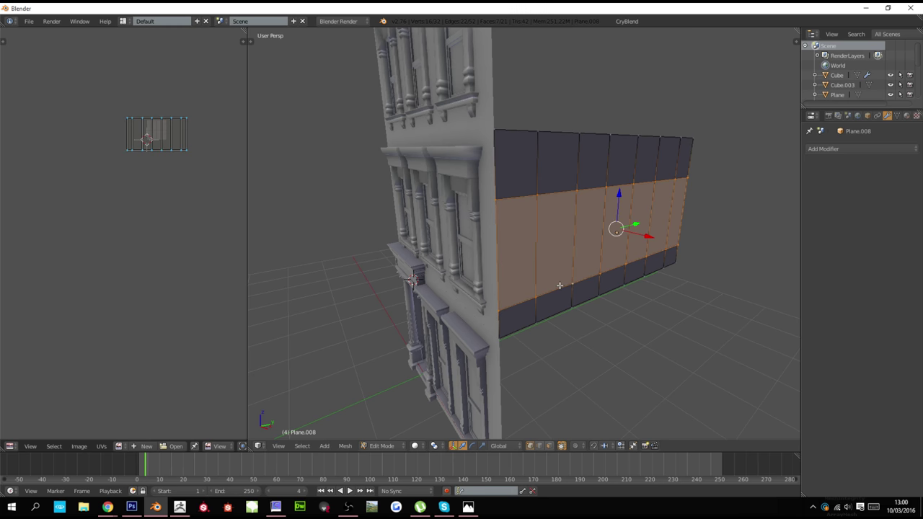
alt+right_click(563, 286)
key(x)
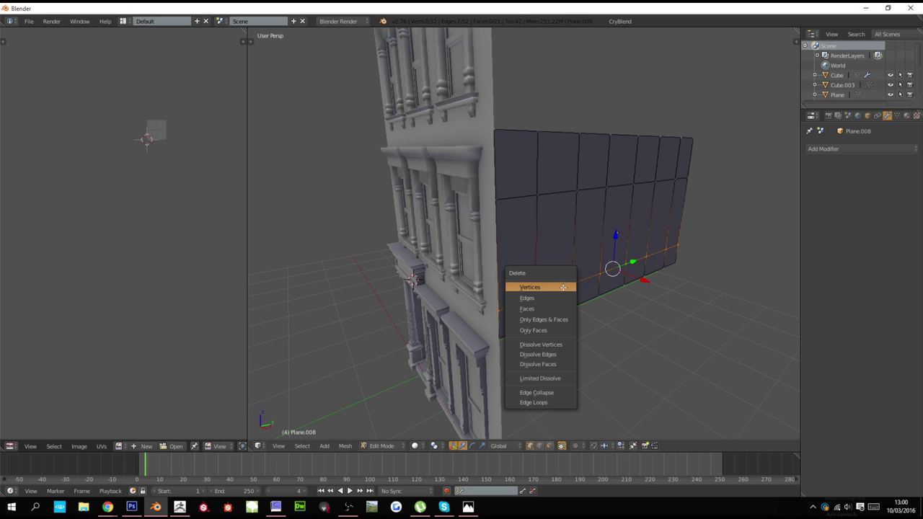
click(553, 364)
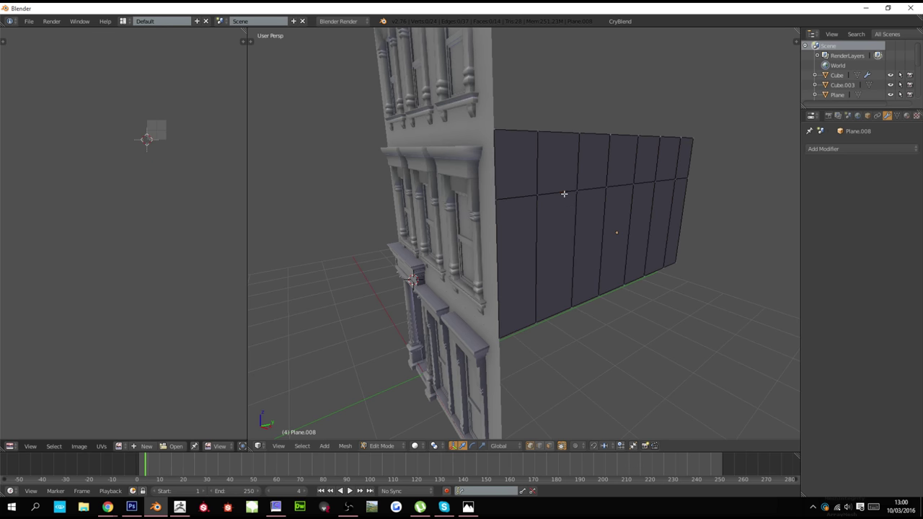
alt+right_click(564, 193)
key(x)
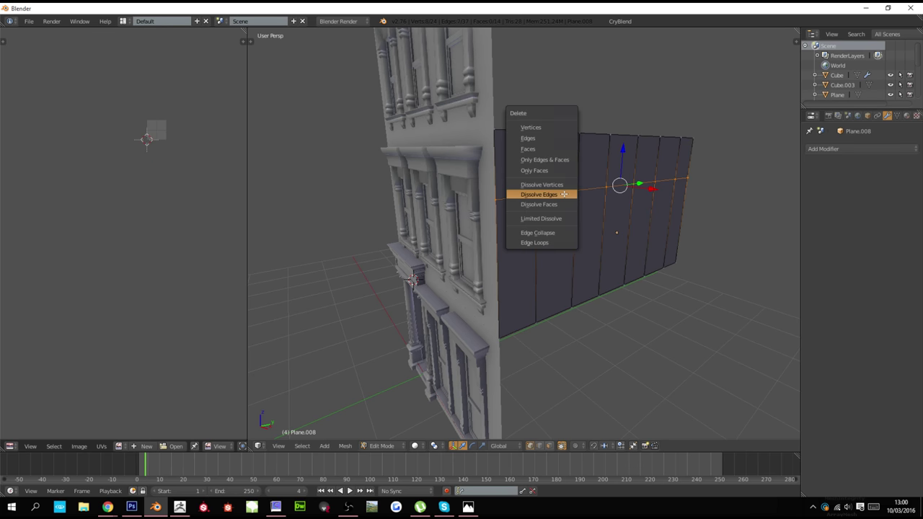
click(564, 193)
Dissolve all inner vertical edges of the side wall so that it becomes one single face
alt+right_click(536, 204)
key(x)
click(555, 205)
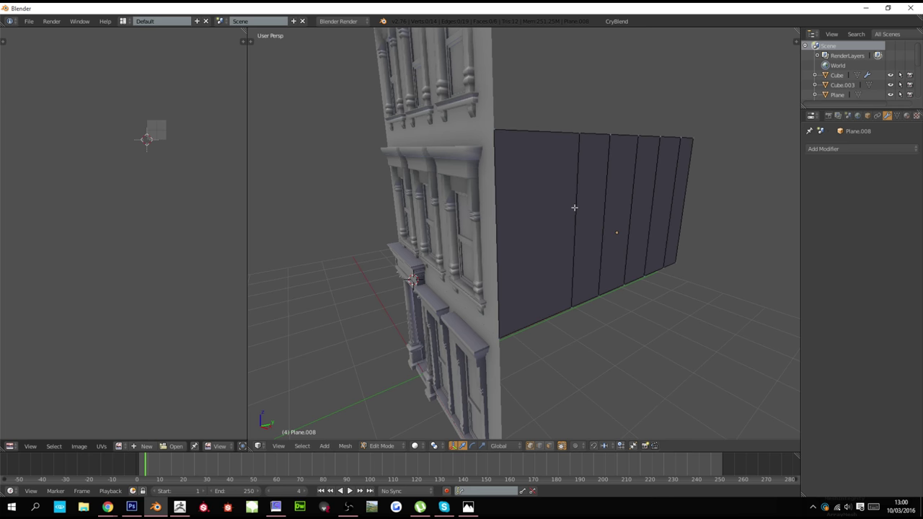
alt+right_click(574, 207)
key(x)
click(570, 208)
alt+right_click(599, 207)
key(x)
click(598, 209)
alt+right_click(632, 214)
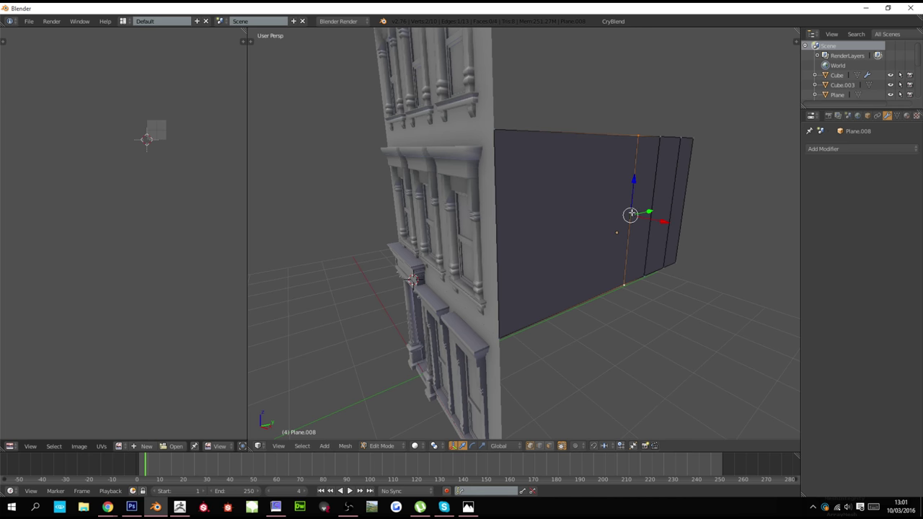
key(x)
click(634, 213)
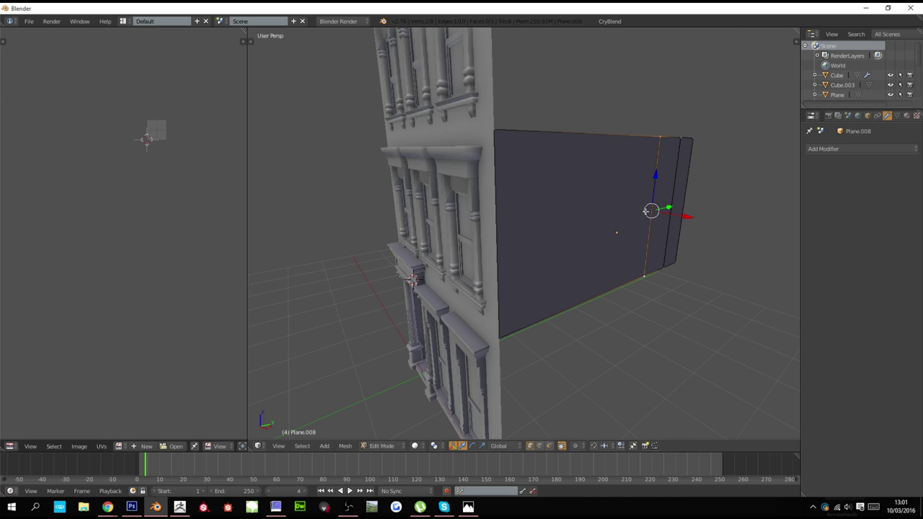
key(x)
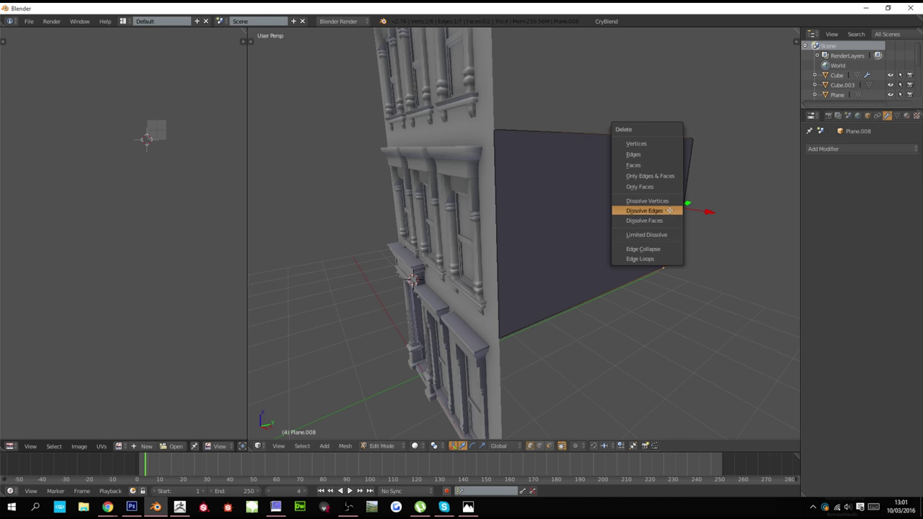
click(642, 210)
Apply rotation and scale to the side wall and unwrap its face
key(a)
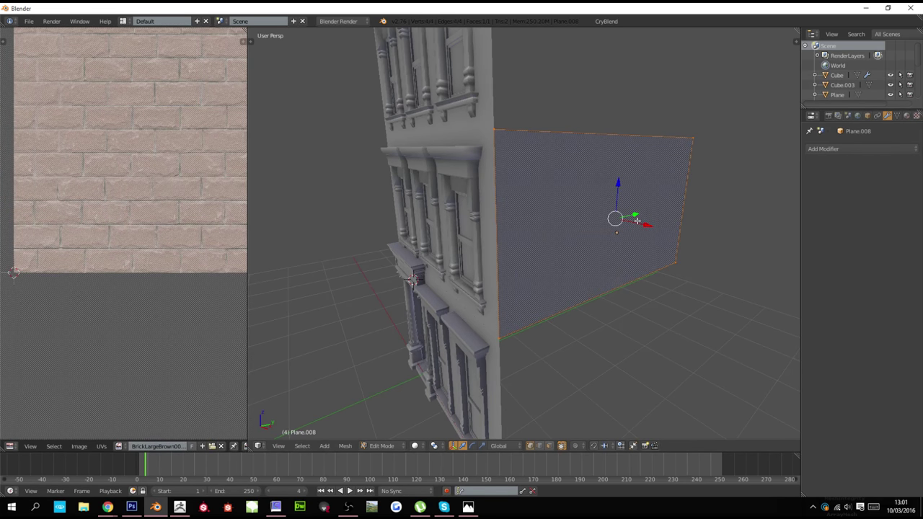
key(u)
click(637, 221)
key(Tab)
key(ctrl+a)
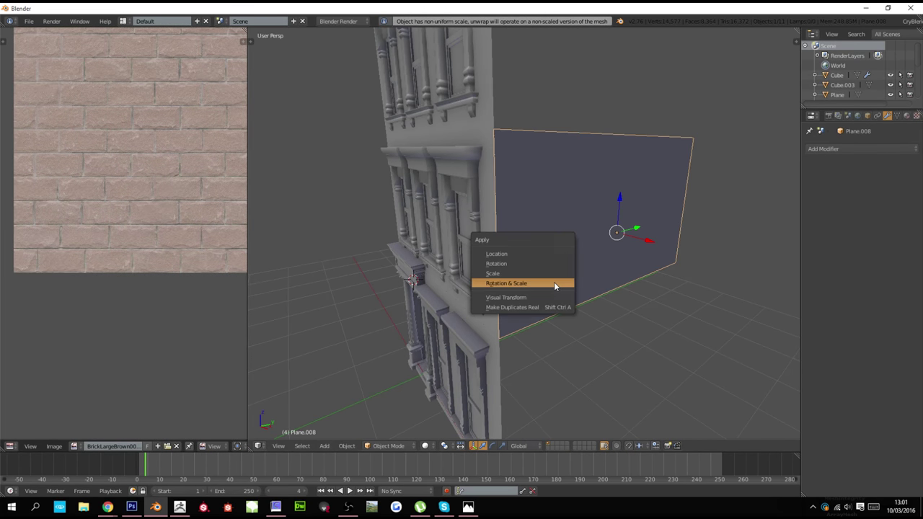
click(554, 282)
key(Tab)
key(u)
click(515, 280)
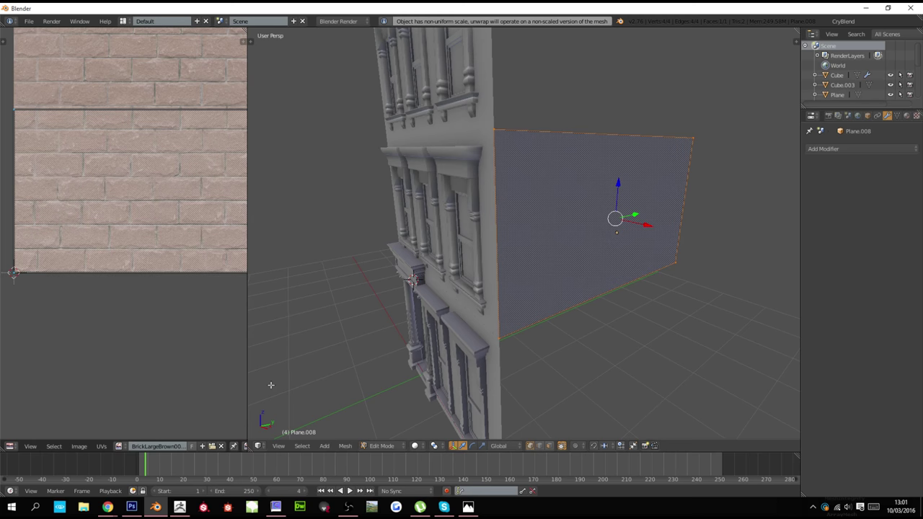
Assign the ConcreteBare0344 image to the side wall face and return to Object Mode in textured shading
click(119, 446)
click(173, 350)
key(alt+z)
key(Tab)
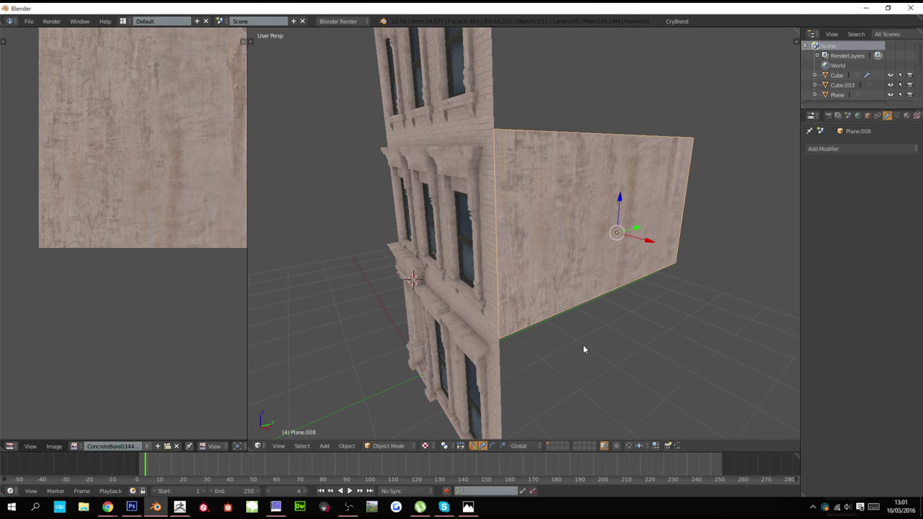
Duplicate the concrete side wall panel straight up along Z so it sits directly on the original
scroll(573, 330, down, 1)
scroll(573, 329, up, 5)
scroll(573, 330, down, 7)
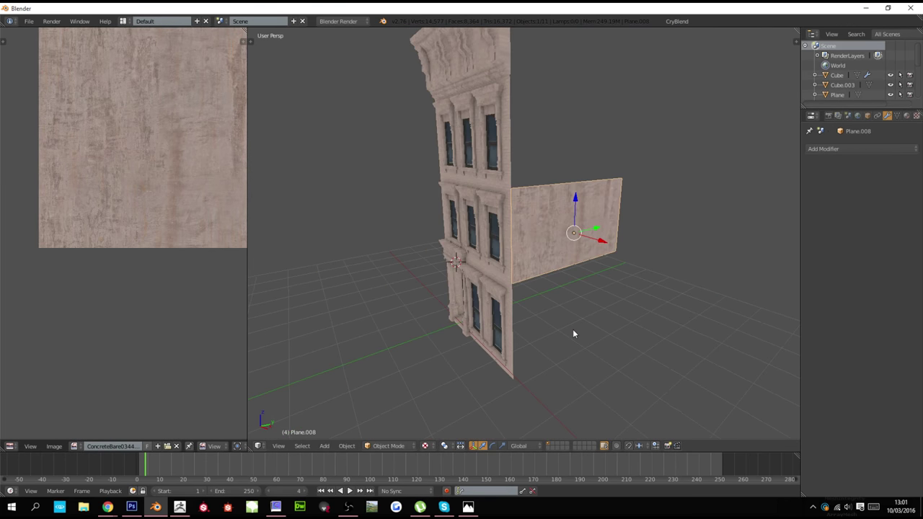
key(shift+d)
key(z)
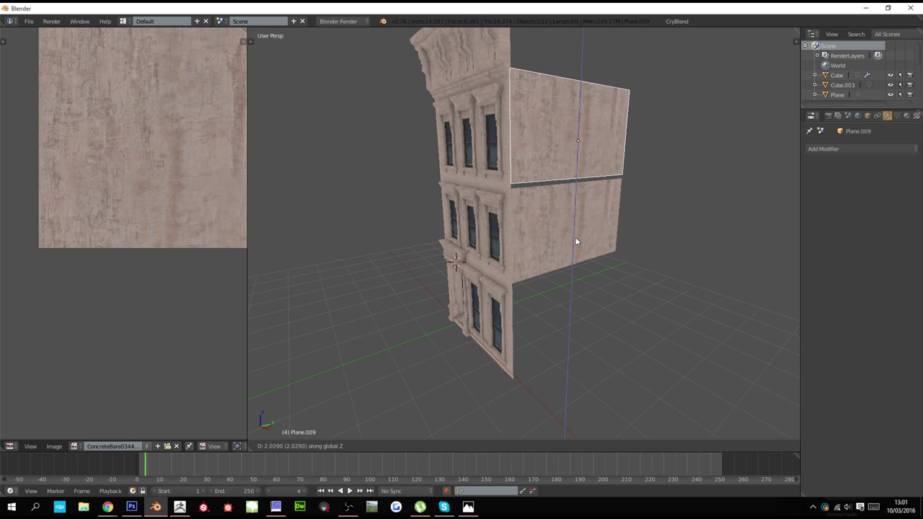
click(576, 246)
middle_drag(576, 246, 578, 270)
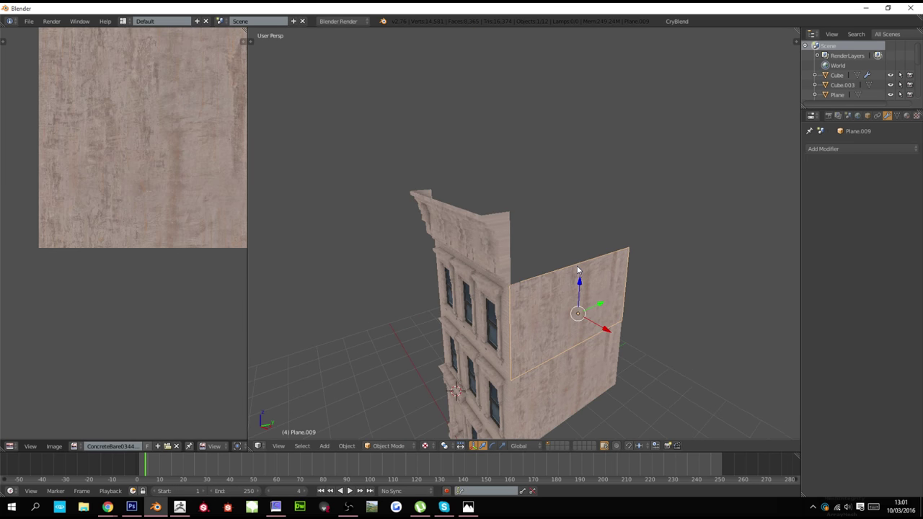
Duplicate the upper side panel about 1.94 units up along Z to cover the cornice level
scroll(575, 277, up, 4)
scroll(577, 289, down, 4)
scroll(498, 248, up, 3)
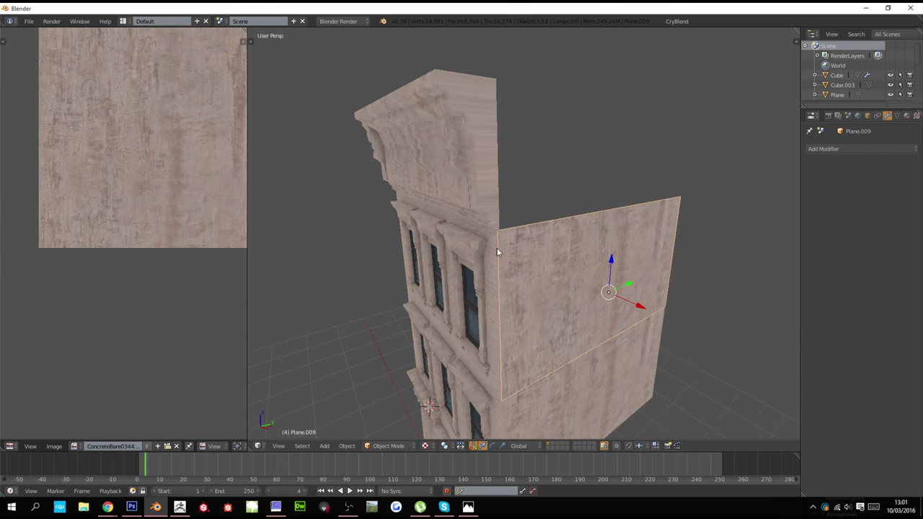
key(shift+d)
key(z)
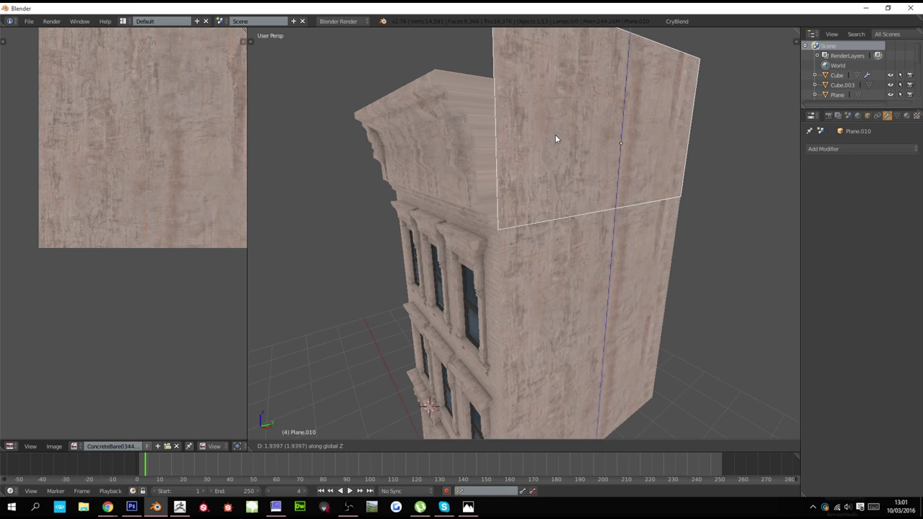
click(555, 139)
scroll(592, 253, down, 2)
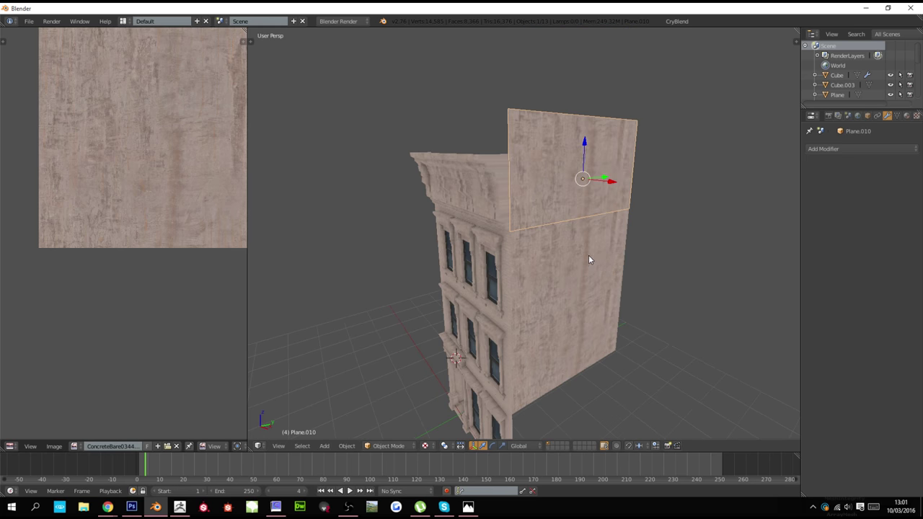
Lower the top edge of the uppermost side panel along Z to the height of the cornice roof
middle_drag(588, 255, 583, 274)
scroll(582, 274, up, 1)
key(Tab)
alt+right_click(563, 112)
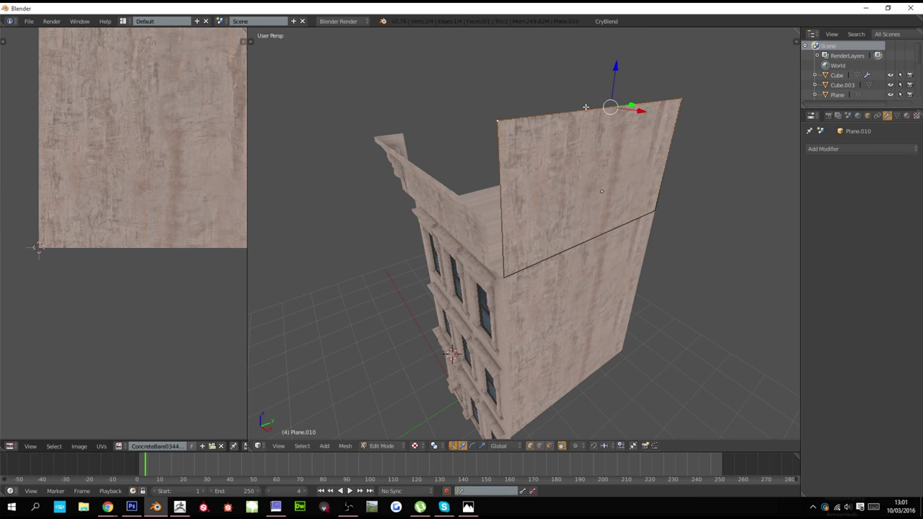
key(g)
key(z)
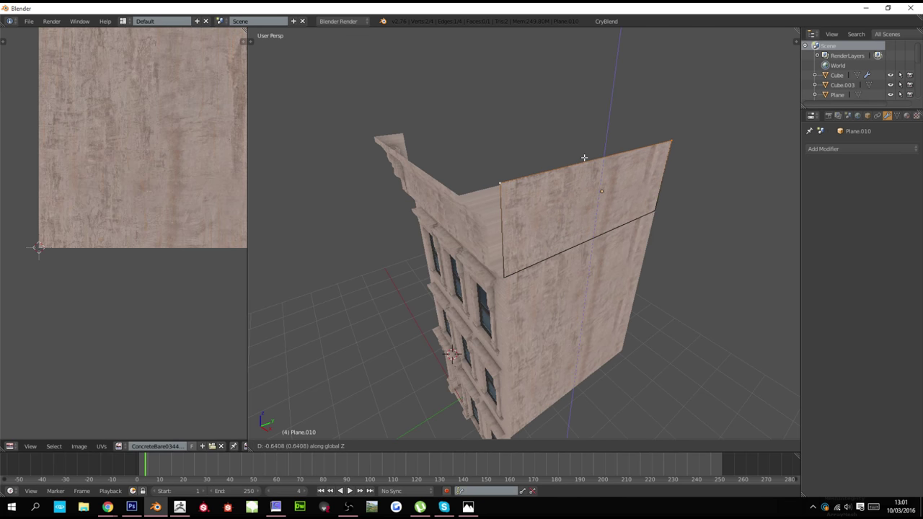
click(584, 158)
key(g)
key(z)
click(581, 179)
key(Tab)
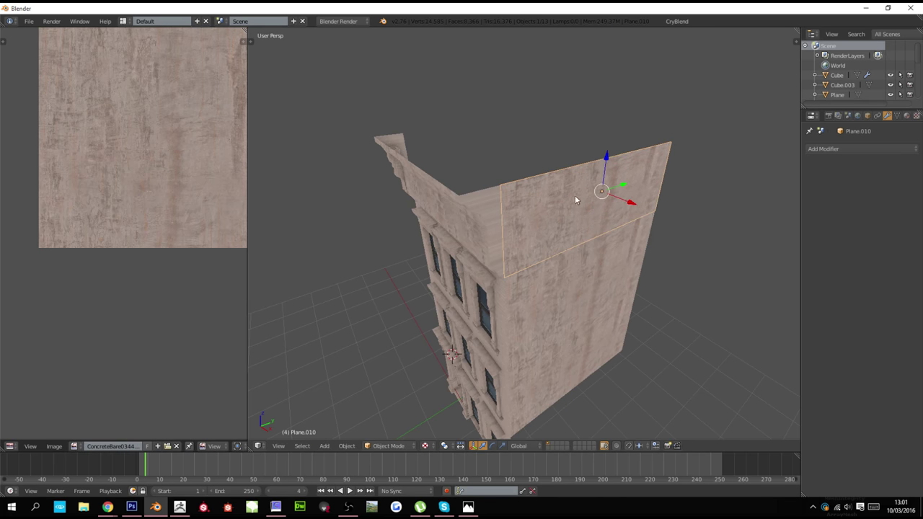
Move the bottom edge of the uppermost side panel slightly down along Z to close the seam with the panel below
middle_drag(577, 199, 598, 201)
scroll(515, 199, up, 3)
right_click(525, 173)
right_click(599, 202)
right_click(611, 142)
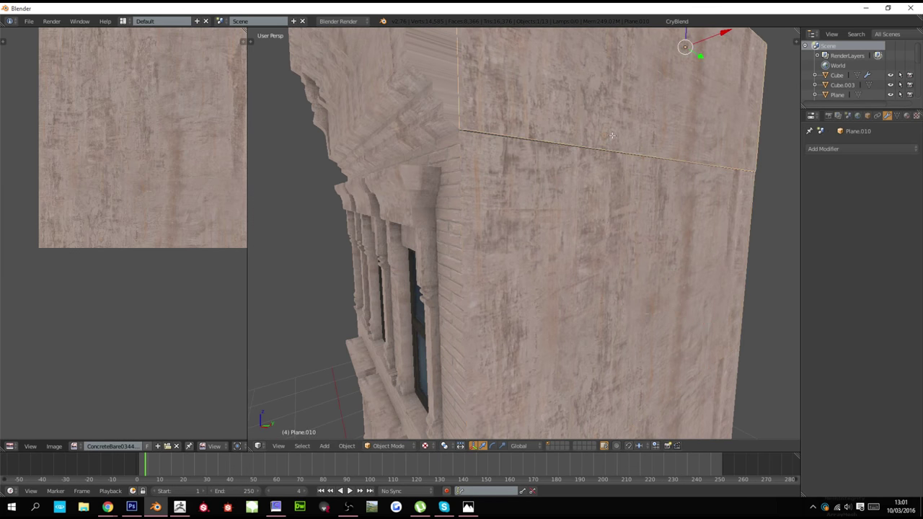
key(Tab)
key(g)
key(z)
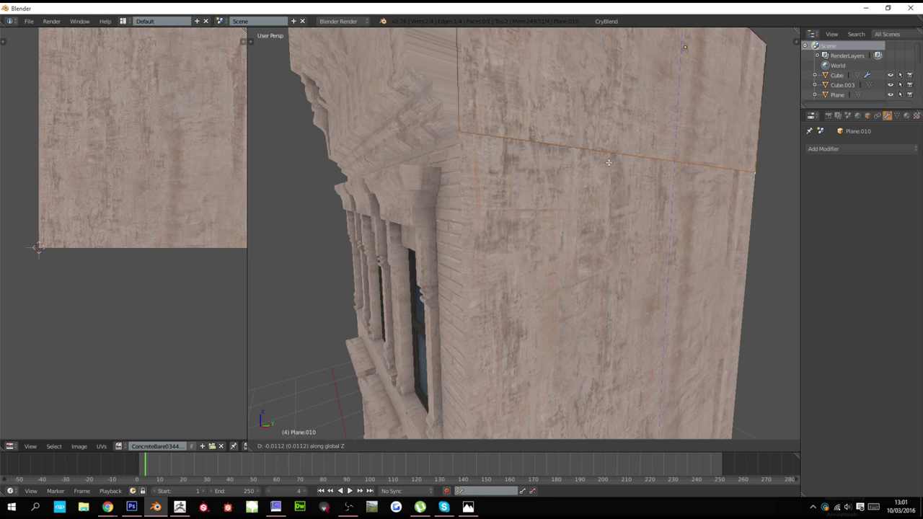
click(614, 199)
key(Tab)
scroll(612, 203, down, 10)
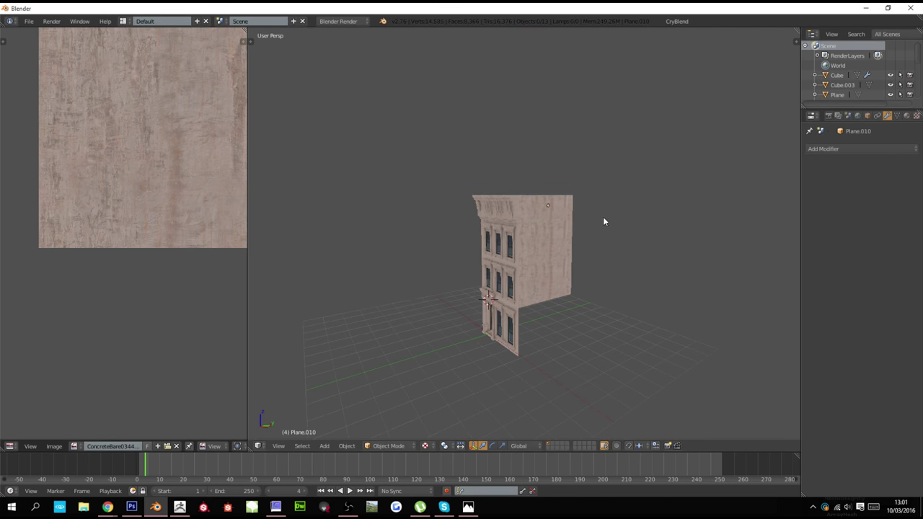
Duplicate the lowest side panel about 2.36 units down along Z so its bottom edge meets the facade's base
scroll(582, 232, up, 8)
key(shift+d)
key(z)
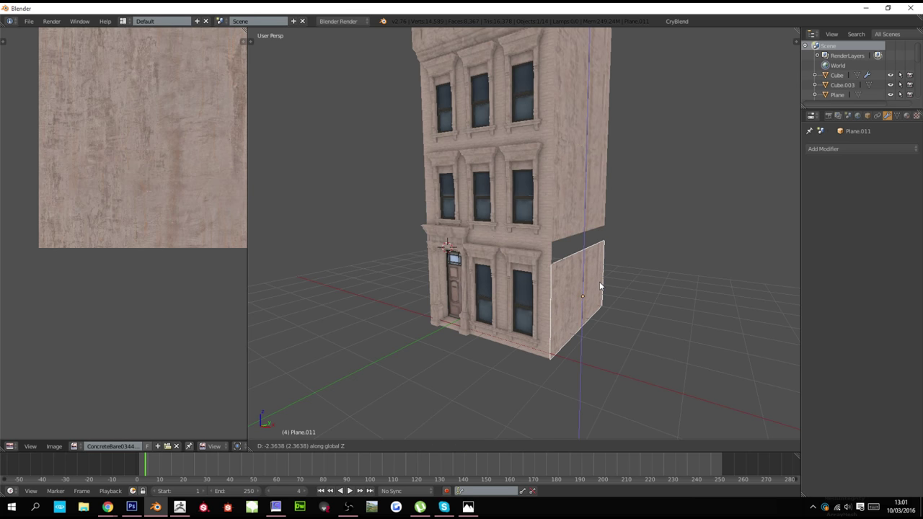
click(600, 287)
shift+scroll(593, 294, down, 4)
Snap the 3D cursor to the ground-floor panel's bottom edge and set the panel's origin to the cursor
key(Tab)
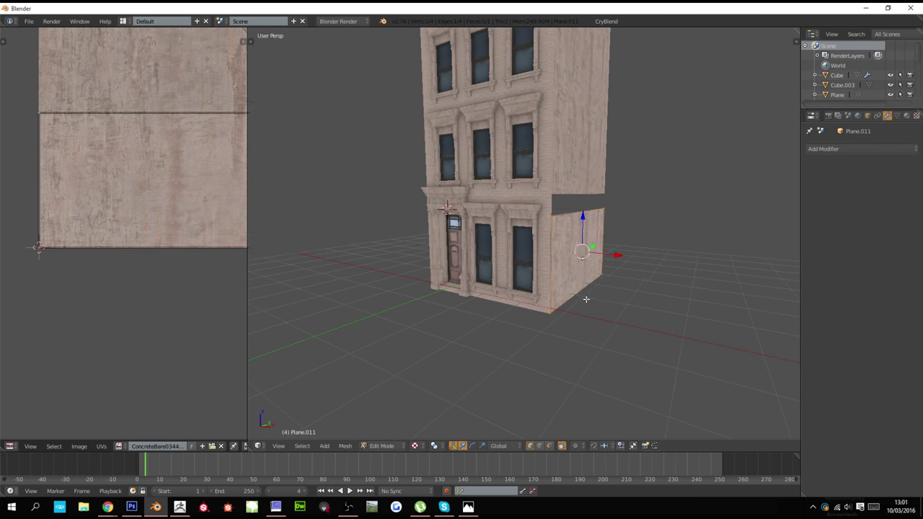
right_click(585, 298)
key(shift+s)
click(608, 268)
key(Tab)
key(ctrl+shift+alt+c)
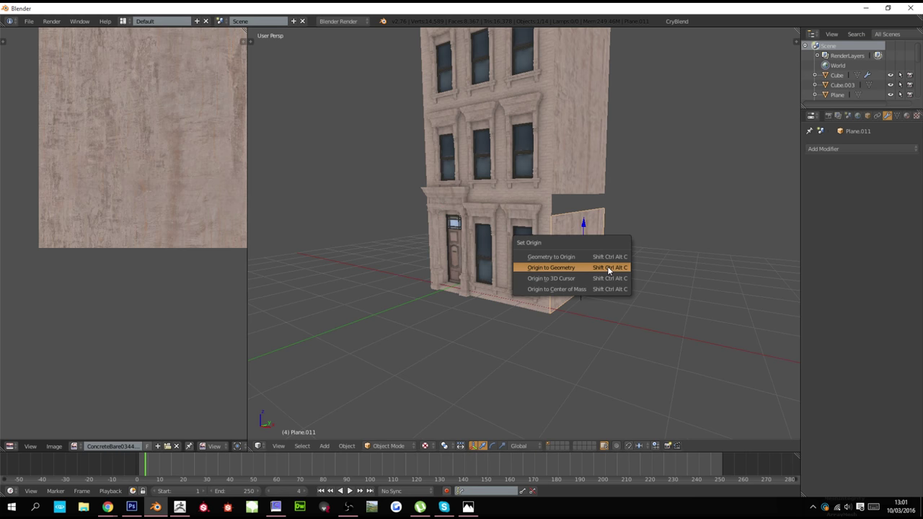
click(611, 274)
Scale the ground-floor side panel along Z until its top edge meets the panel above
key(s)
key(z)
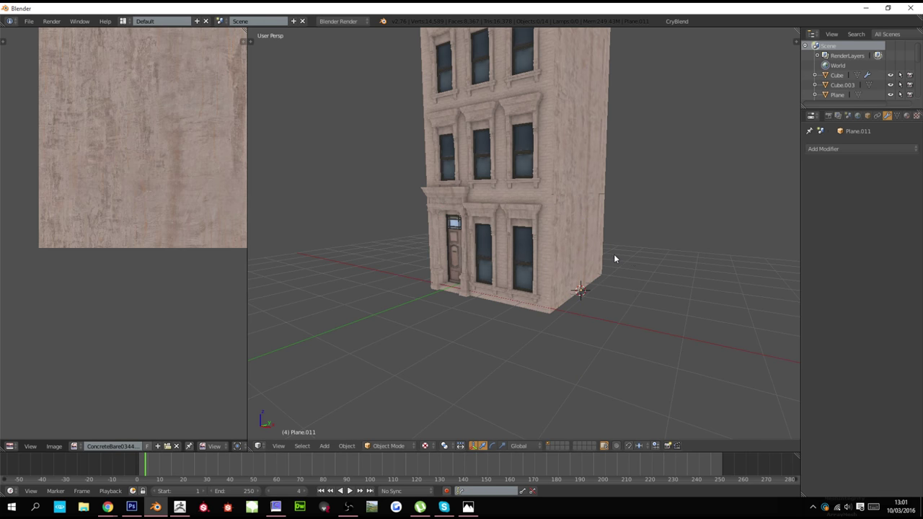
click(599, 255)
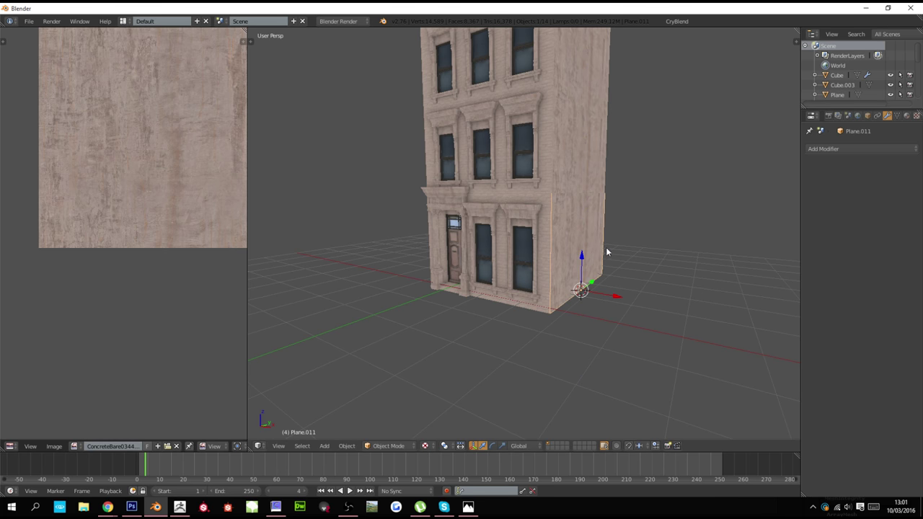
scroll(626, 231, up, 10)
key(s)
key(z)
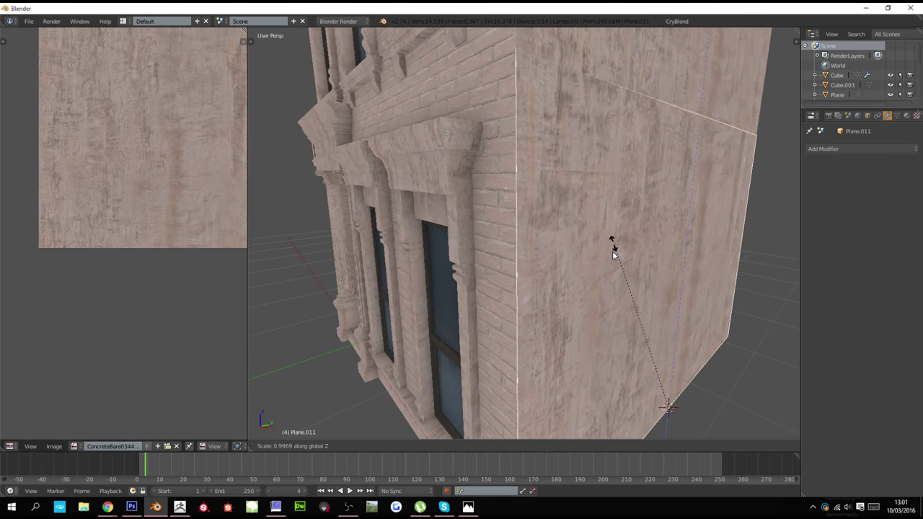
click(613, 251)
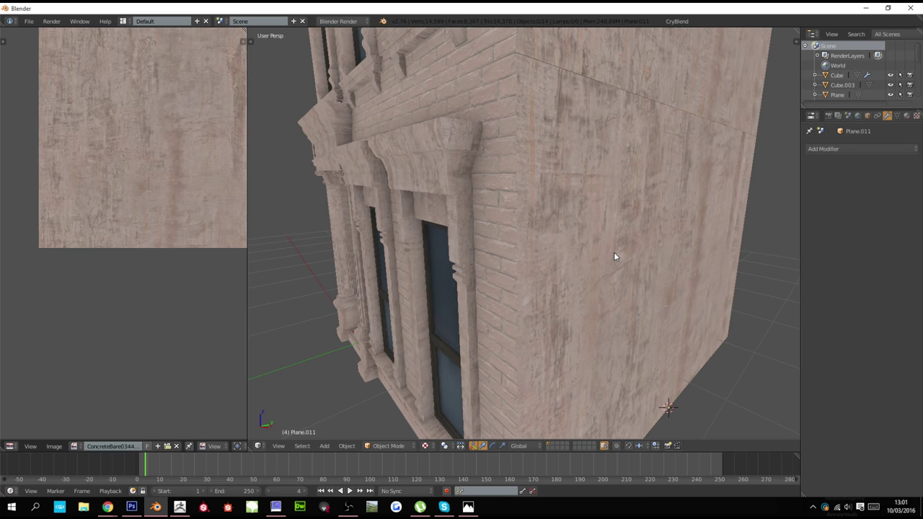
Duplicate the four stacked side panels and place the copies beside the original column, extending the side wall backward
right_click(613, 255)
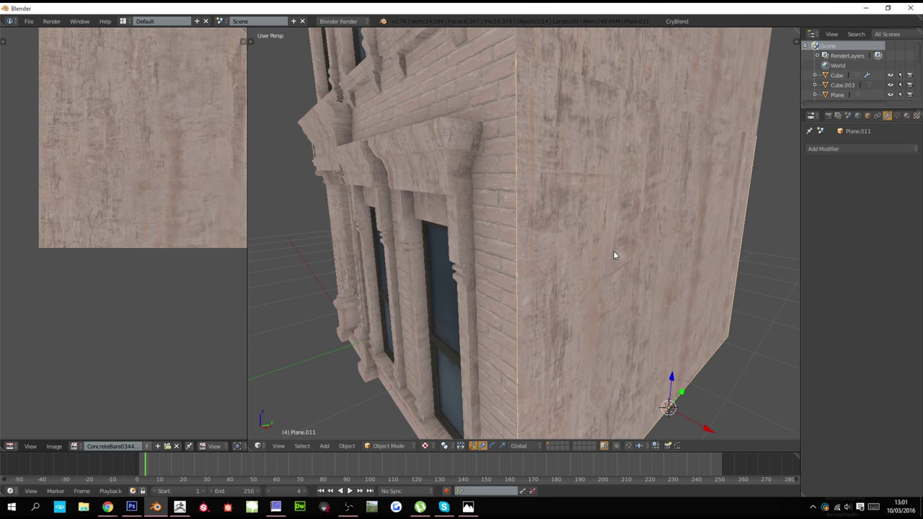
scroll(613, 255, down, 10)
shift+right_click(584, 190)
shift+scroll(584, 187, up, 7)
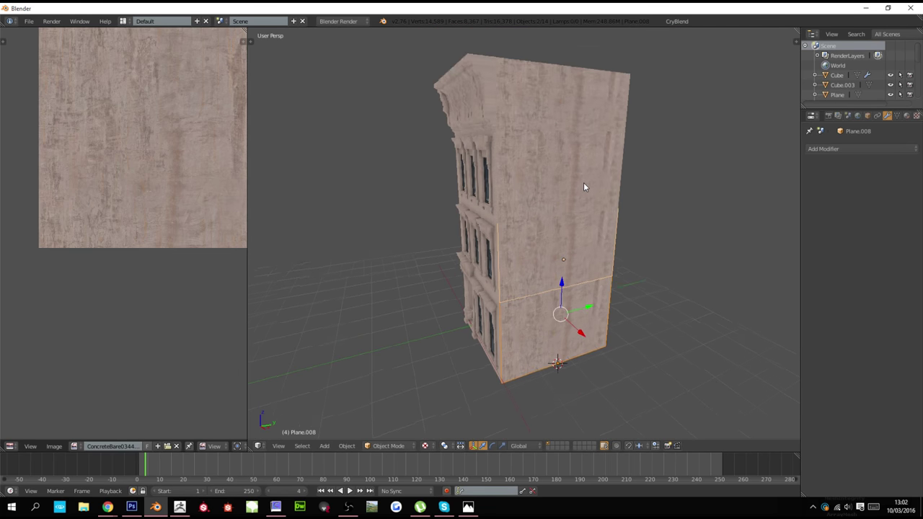
shift+right_click(585, 183)
shift+right_click(572, 173)
key(shift+d)
key(x)
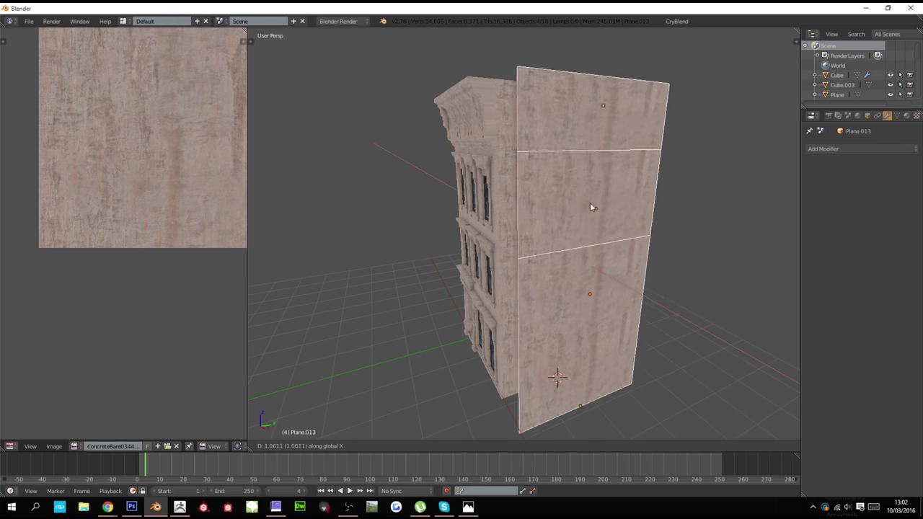
click(667, 206)
Move the duplicated panel column along Y until its front edge meets the back edge of the original column
middle_drag(667, 212, 609, 237)
scroll(608, 235, up, 6)
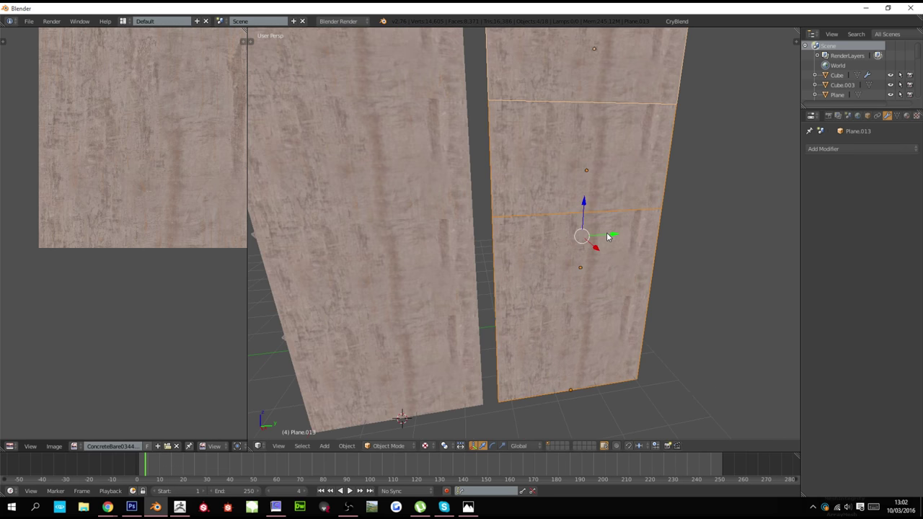
key(a)
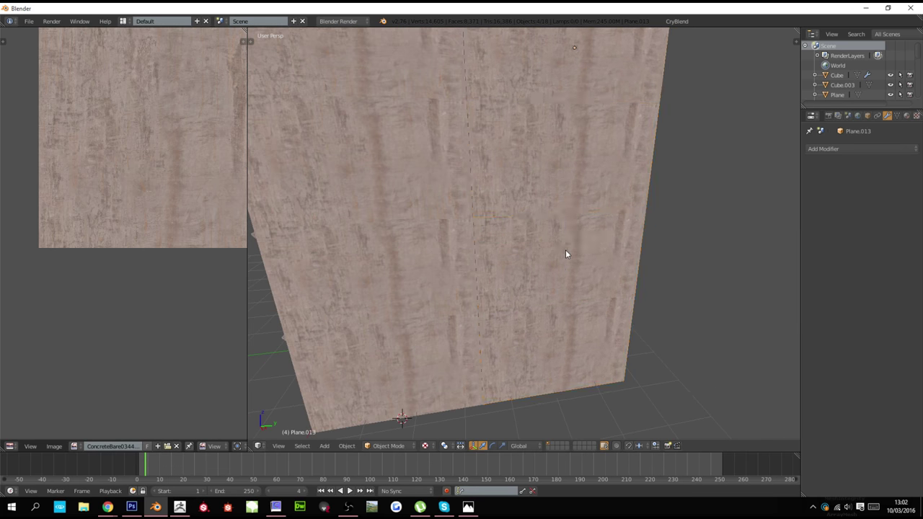
right_click(566, 251)
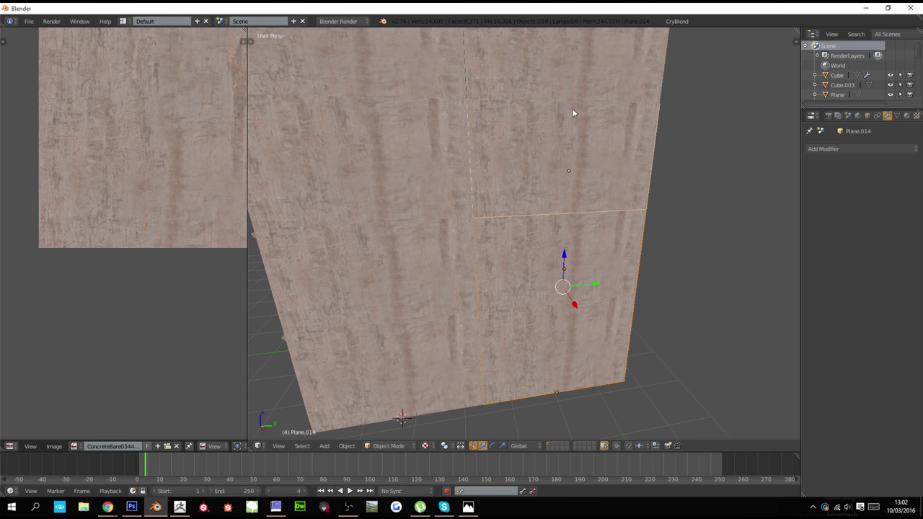
key(g)
key(y)
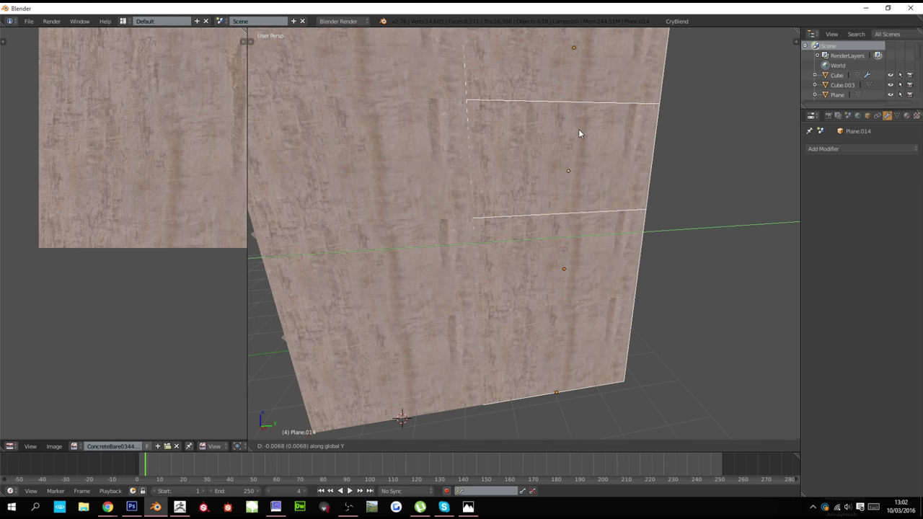
click(576, 134)
Select all eight panels of the side wall and join them into a single object
key(a)
scroll(574, 144, down, 7)
middle_drag(541, 194, 493, 285)
scroll(565, 225, up, 3)
scroll(544, 245, down, 4)
scroll(535, 257, up, 4)
right_click(494, 284)
right_click(487, 276)
right_click(533, 260)
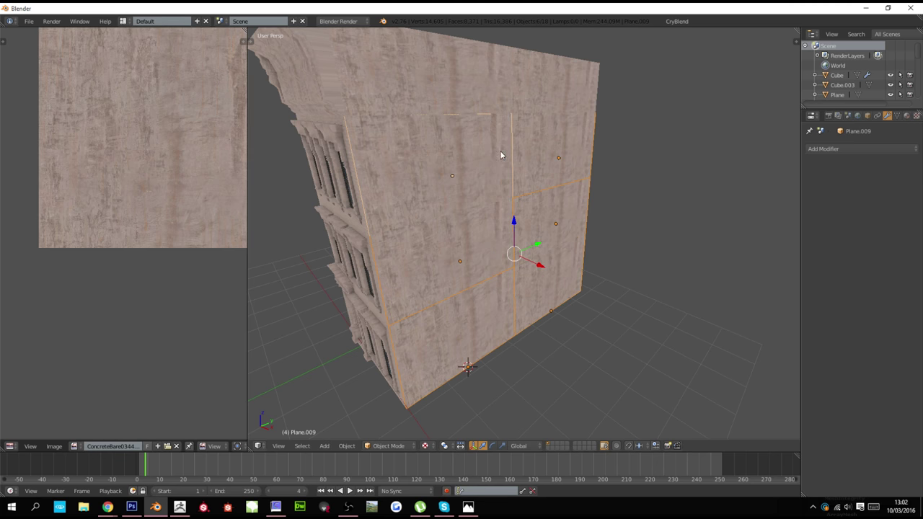
Select all the geometry of the joined side wall in Edit Mode, viewed in right orthographic view
key(Tab)
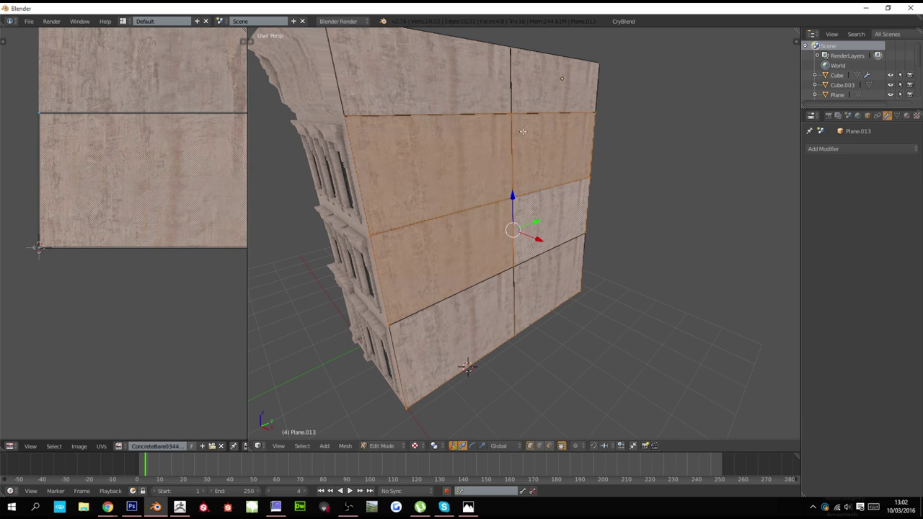
key(KP_1)
key(KP_3)
key(a)
key(a)
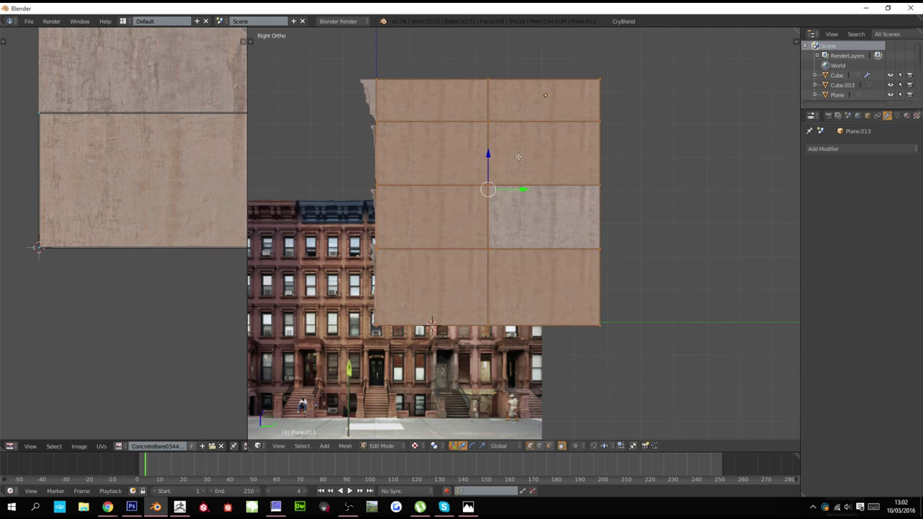
Redo the UV mapping of the selected side wall plane so the concrete texture covers it
key(u)
click(462, 242)
key(Tab)
middle_drag(456, 227, 508, 311)
scroll(506, 251, down, 4)
scroll(534, 251, up, 3)
key(a)
scroll(519, 255, down, 4)
scroll(519, 253, up, 2)
scroll(508, 271, up, 1)
key(Tab)
key(Tab)
middle_drag(309, 130, 328, 128)
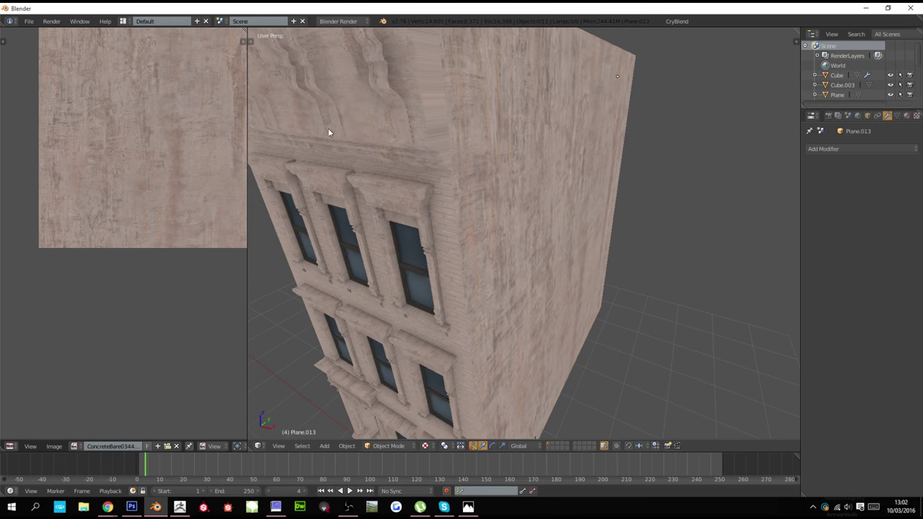
Select the linked end piece of the roof cornice beside the side wall and unwrap it
right_click(359, 121)
key(Tab)
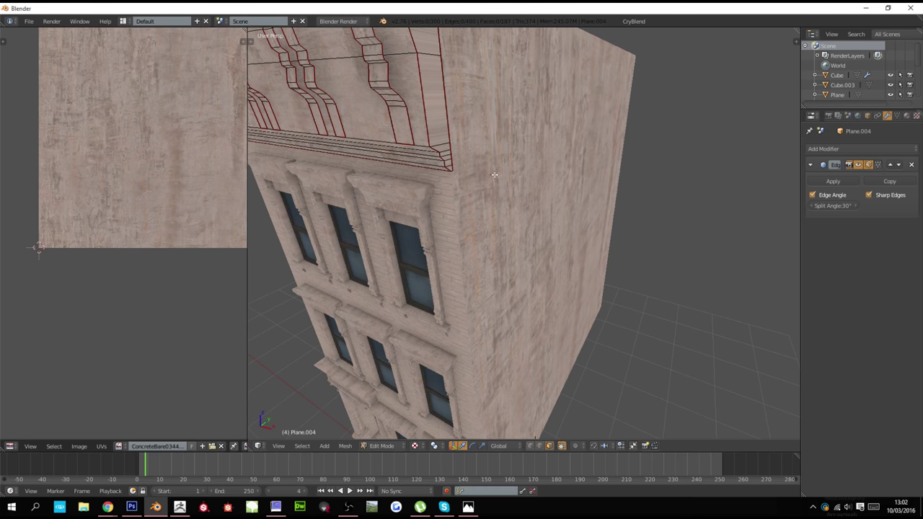
key(l)
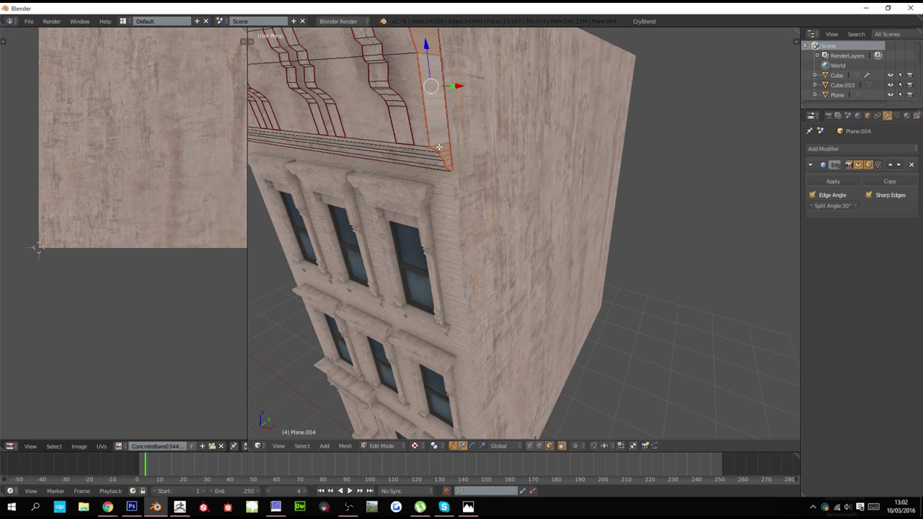
key(u)
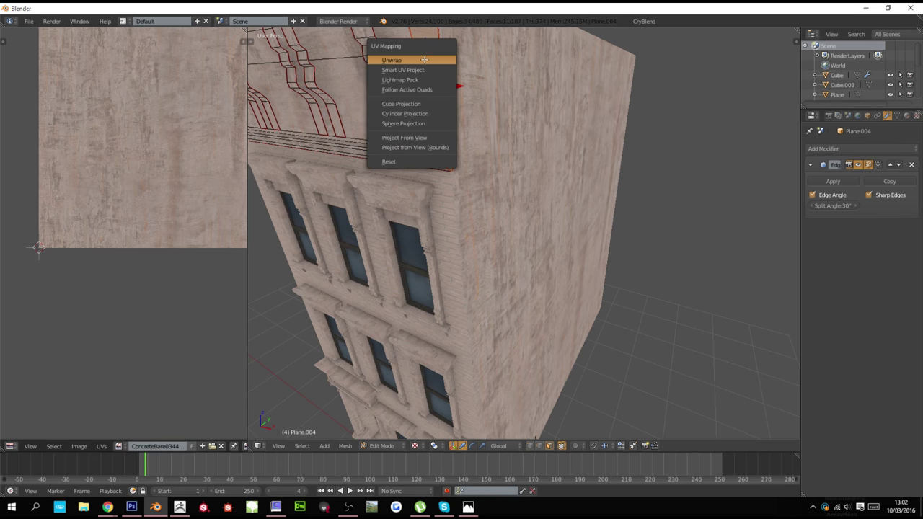
click(424, 60)
key(Tab)
Select the linked end piece on the opposite side of the roof cornice and unwrap it
scroll(399, 163, down, 3)
middle_drag(399, 163, 520, 176)
key(Tab)
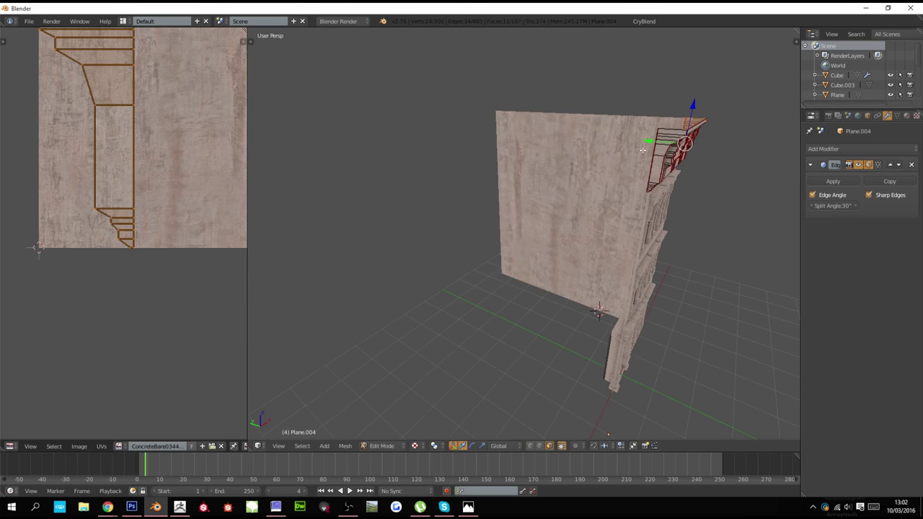
right_click(662, 144)
key(l)
key(u)
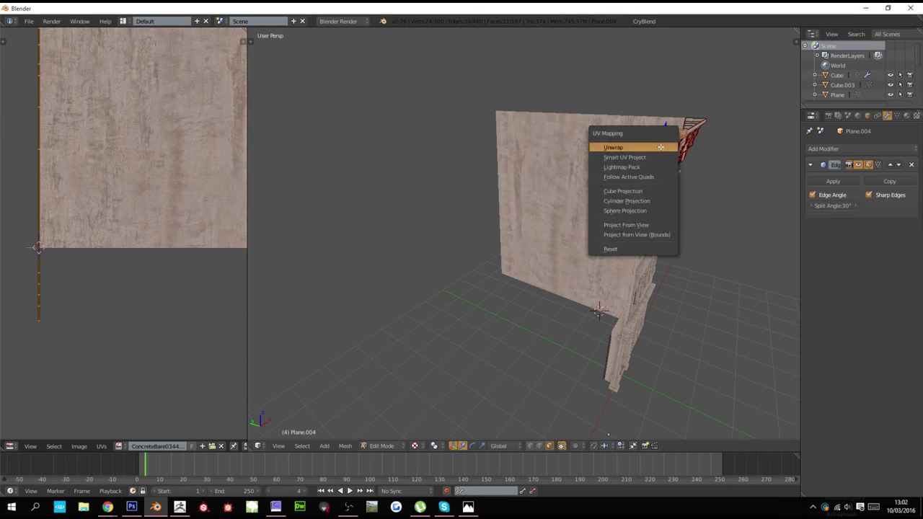
click(659, 147)
key(Tab)
Examine the textured facade, cornice and side wall of the building
scroll(526, 166, up, 6)
middle_drag(645, 180, 515, 165)
scroll(489, 173, down, 3)
scroll(504, 185, down, 2)
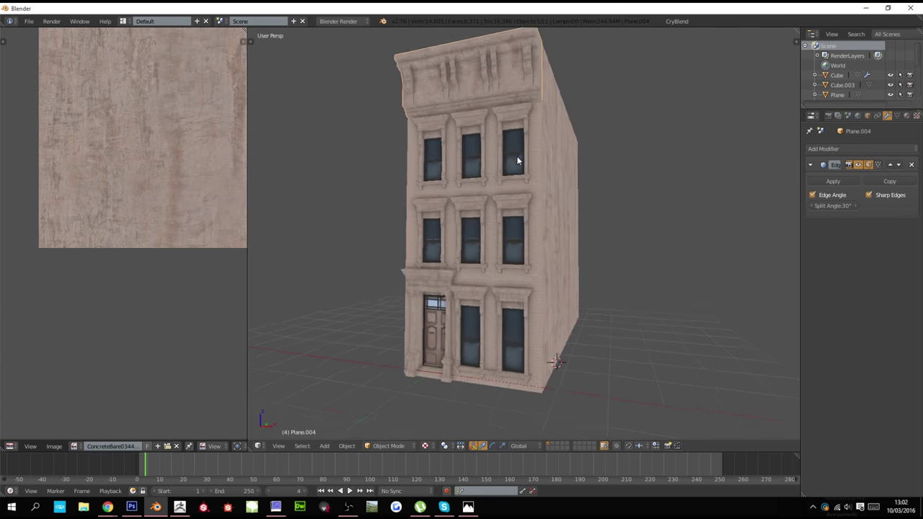
scroll(515, 164, up, 3)
right_click(516, 188)
right_click(508, 160)
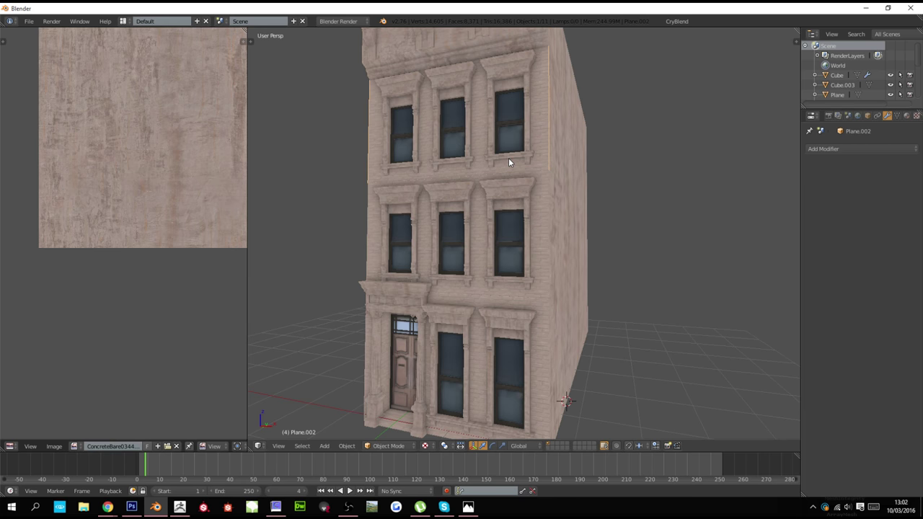
scroll(505, 162, down, 4)
middle_drag(499, 168, 494, 203)
scroll(523, 187, up, 2)
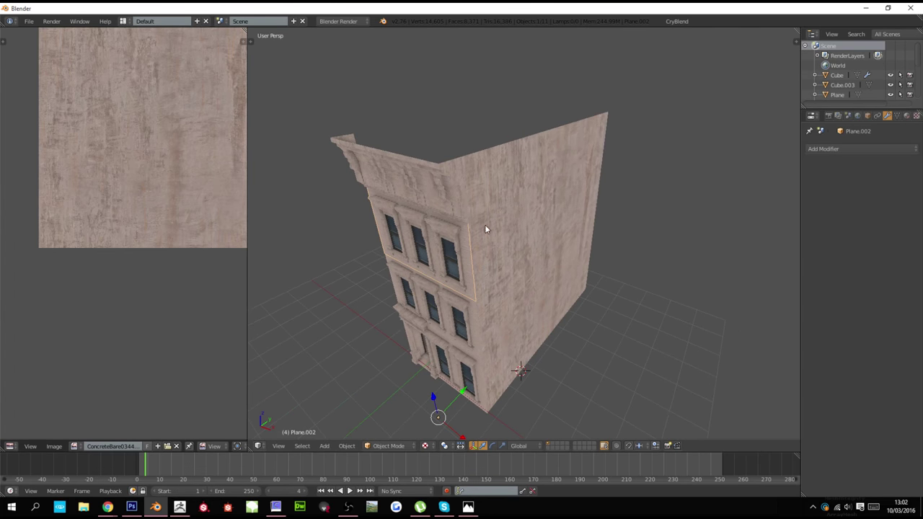
Duplicate the whole building along the X axis and move the copy beside the original
scroll(480, 266, down, 3)
key(a)
middle_drag(498, 263, 542, 238)
scroll(540, 234, up, 3)
key(shift+d)
key(x)
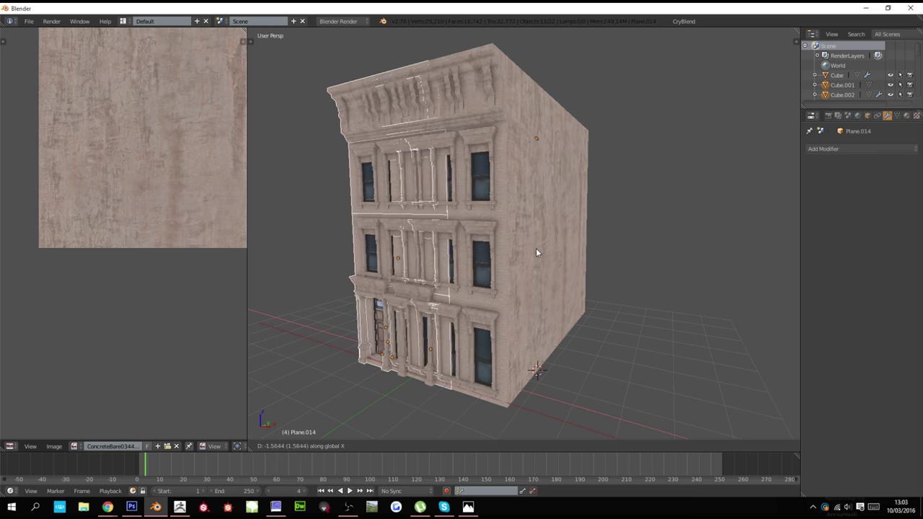
click(509, 247)
key(g)
key(x)
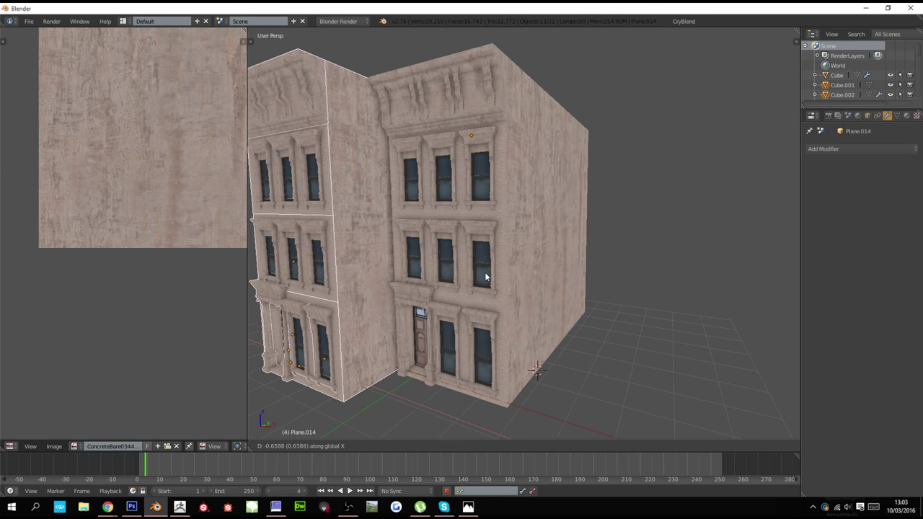
click(486, 277)
Duplicate the copied building along the X axis to add a third building to the row
key(a)
scroll(486, 276, down, 4)
middle_drag(485, 277, 598, 296)
scroll(475, 284, up, 2)
key(ctrl+z)
scroll(522, 290, down, 2)
scroll(598, 297, up, 3)
key(shift+d)
key(x)
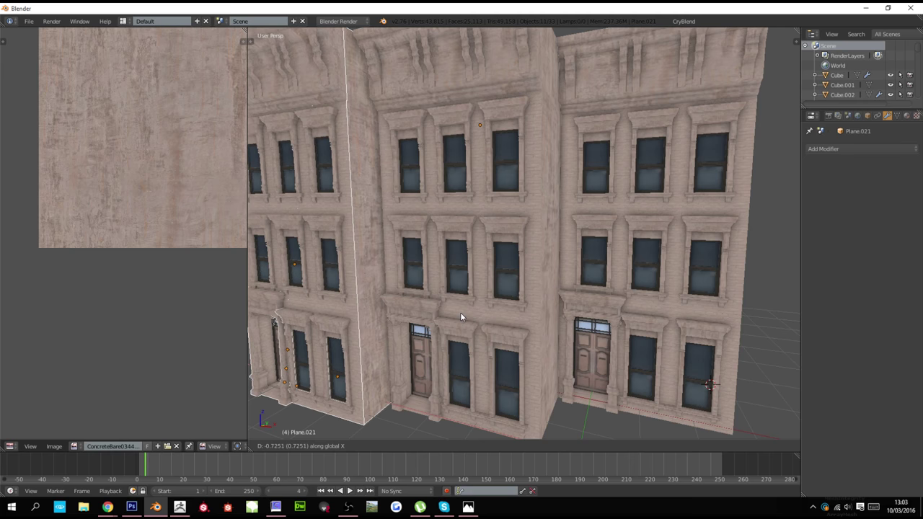
click(460, 313)
Examine the row of three buildings from the front and from an angle
scroll(475, 310, down, 5)
mouse_move(475, 310)
middle_down()
mouse_move(500, 306)
mouse_move(488, 311)
middle_up()
scroll(512, 305, up, 3)
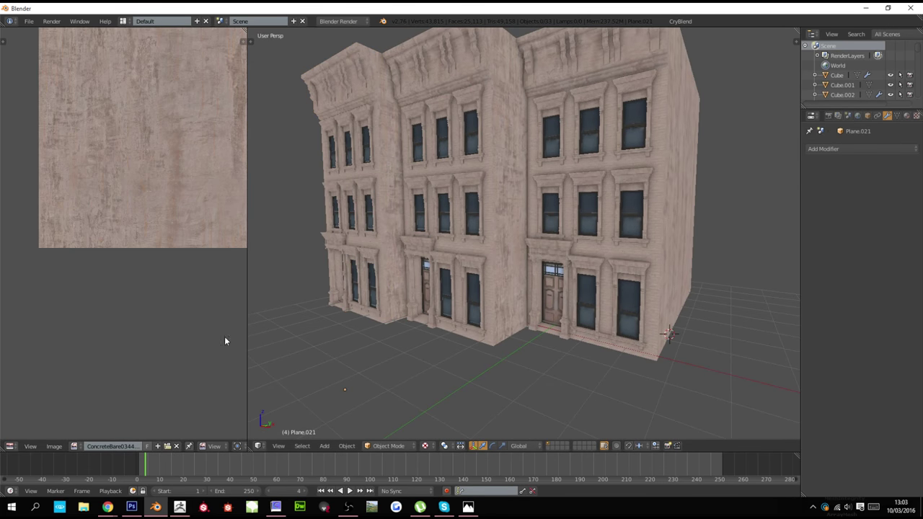
scroll(537, 344, down, 3)
middle_drag(537, 344, 564, 342)
scroll(512, 347, up, 4)
scroll(562, 344, down, 2)
scroll(563, 348, down, 2)
scroll(564, 339, up, 2)
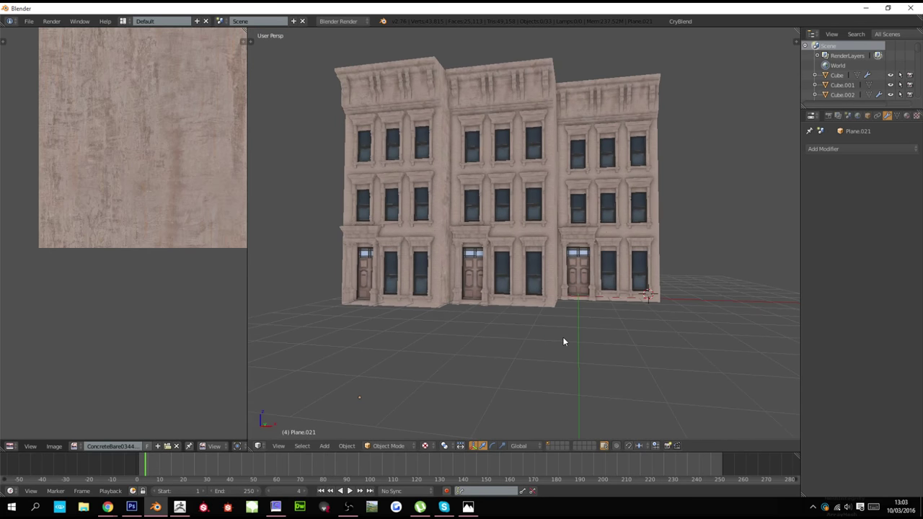
Undo the building duplications and moves
key(ctrl+z)
key(ctrl+z)
key(ctrl+z)
key(ctrl+z)
key(ctrl+z)
key(ctrl+z)
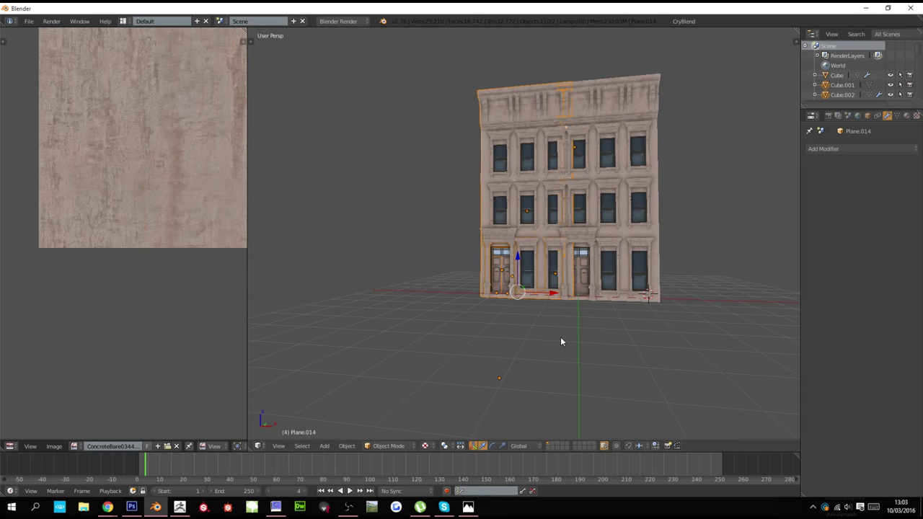
Duplicate the side wall along the X axis to the door side of the building and align it with the facade edge
middle_drag(579, 312, 672, 302)
key(shift+d)
key(x)
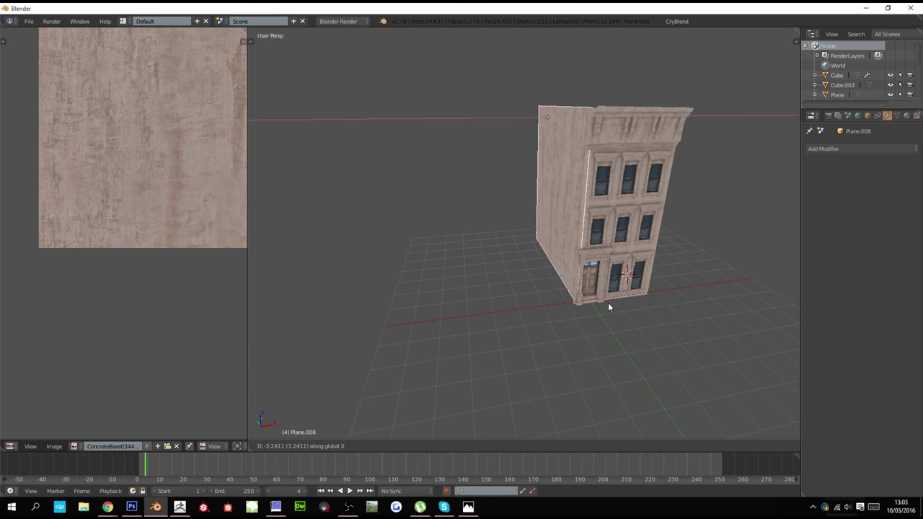
click(606, 306)
middle_drag(605, 304, 537, 297)
scroll(536, 294, up, 4)
key(g)
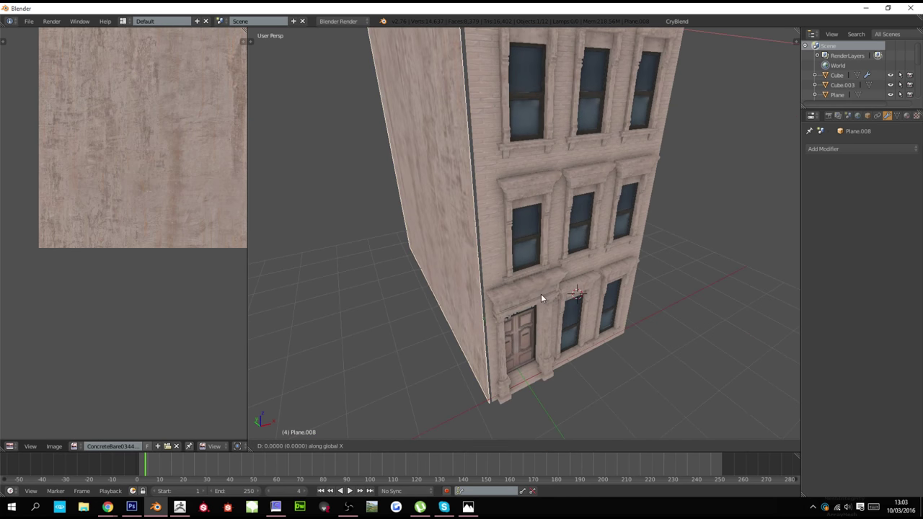
key(x)
click(557, 292)
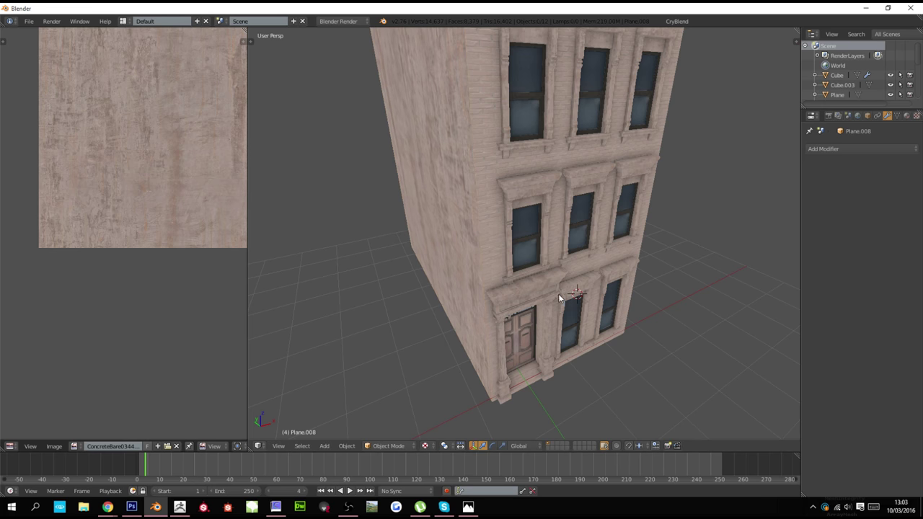
Select the ground-floor facade object through wireframe display and show the model in solid shading
scroll(558, 293, down, 4)
middle_drag(584, 317, 506, 295)
scroll(506, 296, up, 3)
shift+scroll(506, 295, up, 5)
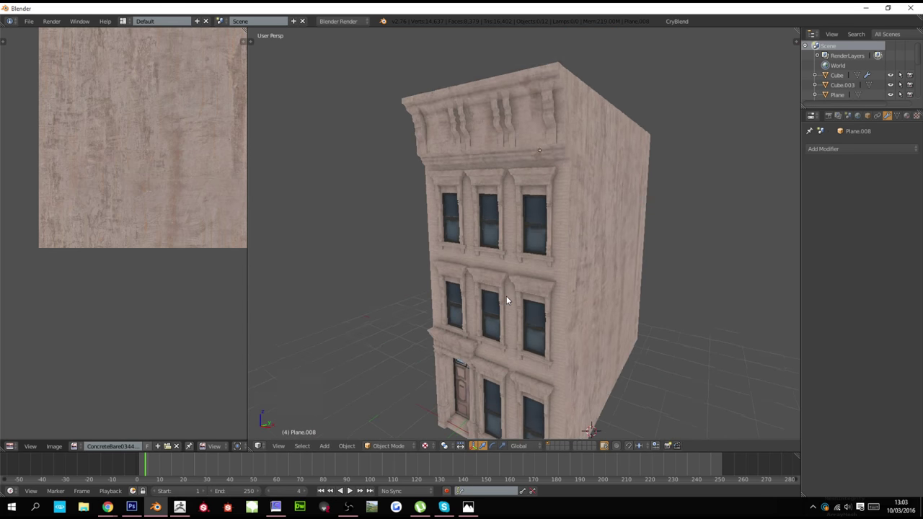
scroll(507, 295, down, 4)
mouse_move(573, 304)
middle_down()
mouse_move(567, 288)
mouse_move(461, 291)
mouse_move(575, 294)
middle_up()
right_click(507, 307)
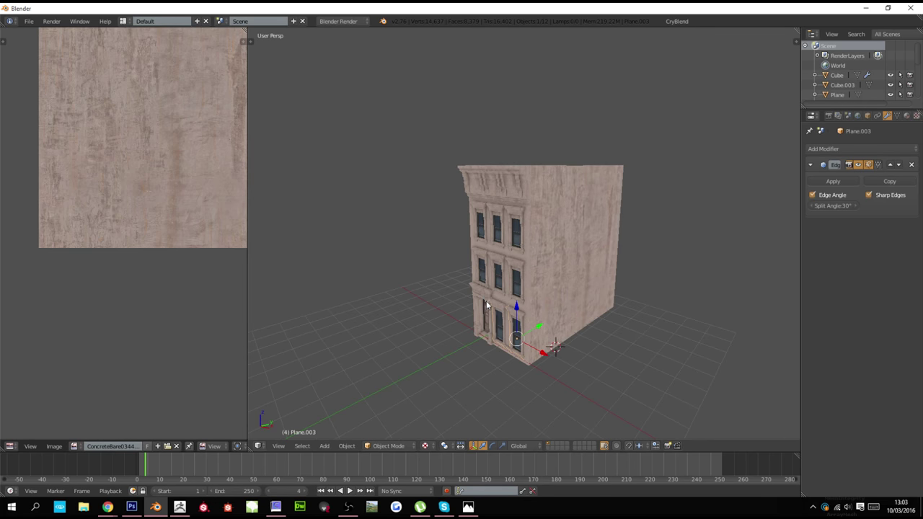
scroll(490, 307, up, 3)
key(z)
right_click(508, 317)
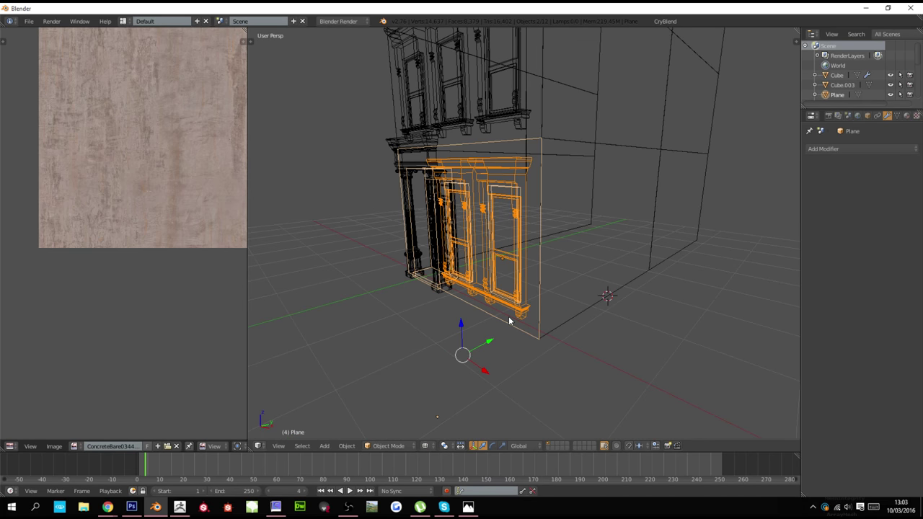
key(z)
In the ground-floor facade mesh, select the linked wall faces and hide all unselected geometry
key(Tab)
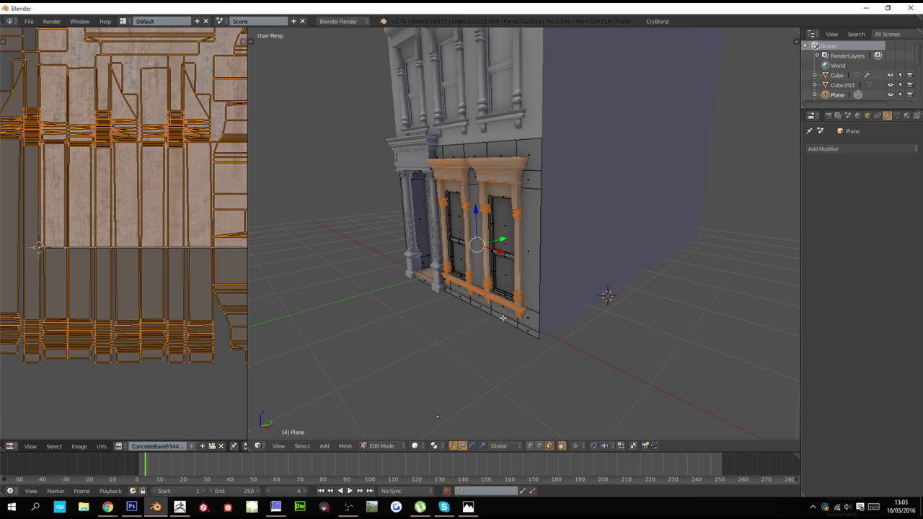
key(Tab)
key(Tab)
right_click(505, 311)
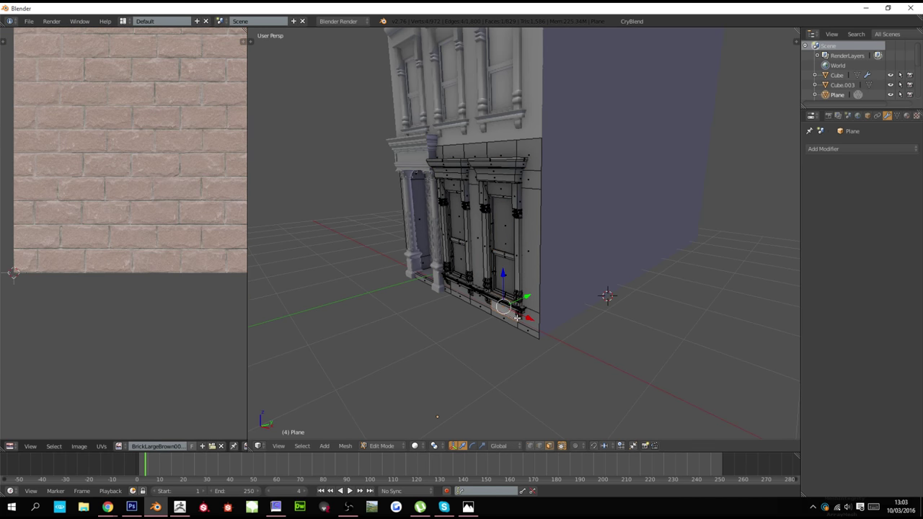
right_click(528, 319)
key(ctrl+l)
key(shift+h)
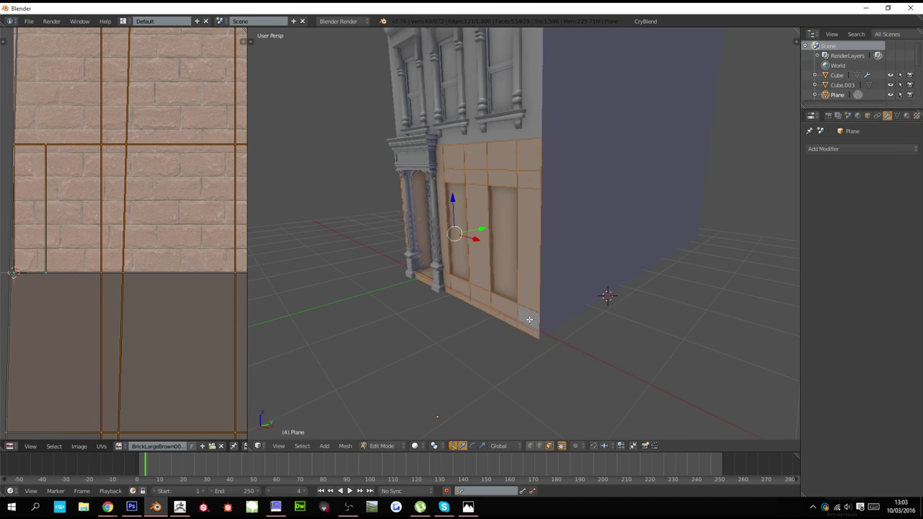
key(a)
Delete the two recessed faces inside the ground-floor window openings
middle_drag(530, 319, 557, 265)
scroll(557, 265, up, 4)
right_click(556, 265)
shift+right_click(463, 258)
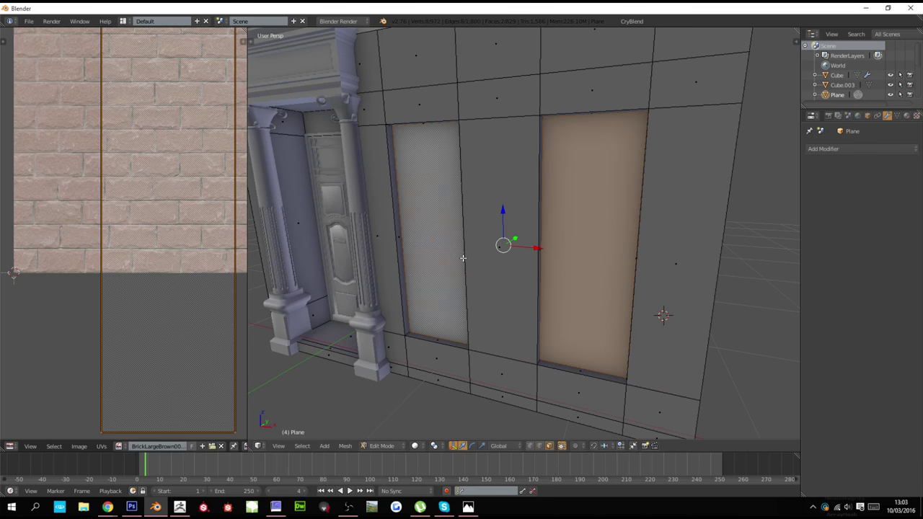
key(x)
click(451, 213)
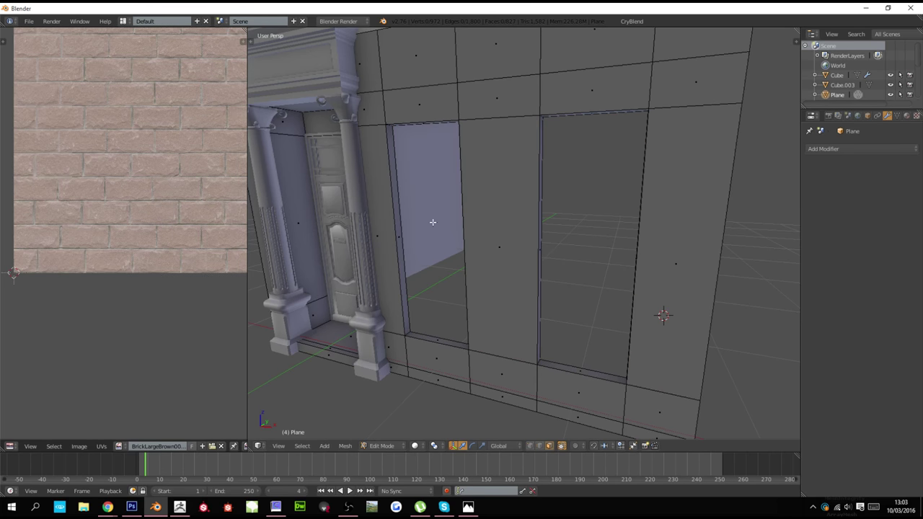
Delete the loops of reveal faces around both ground-floor window openings
alt+right_click(426, 334)
alt+shift+right_click(534, 360)
key(ctrl+f)
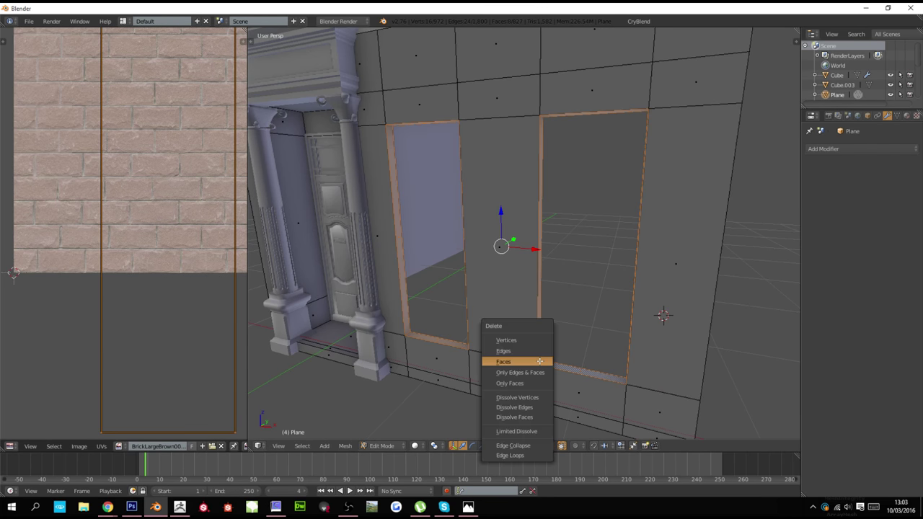
click(539, 360)
scroll(524, 343, down, 4)
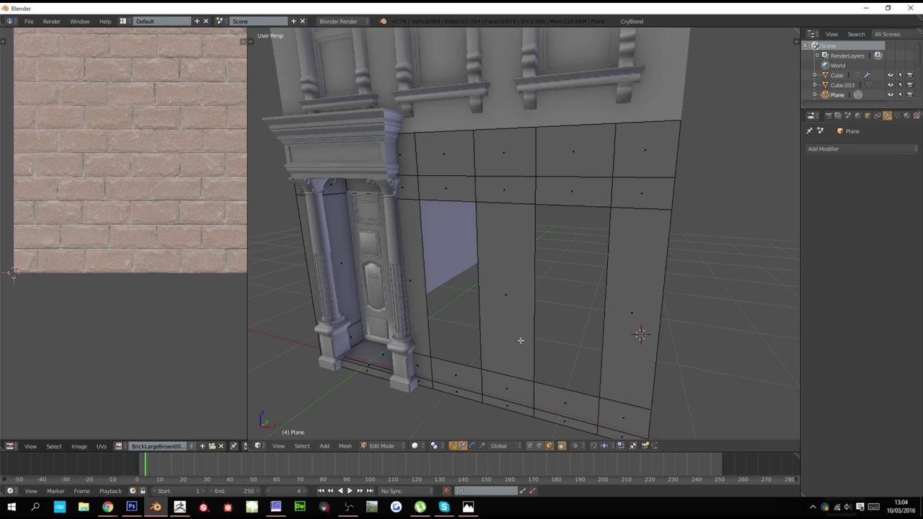
Isolate the facade in local view and slide the neighboring border vertices onto the wall's upper corner beyond the windows
key(KP_Divide)
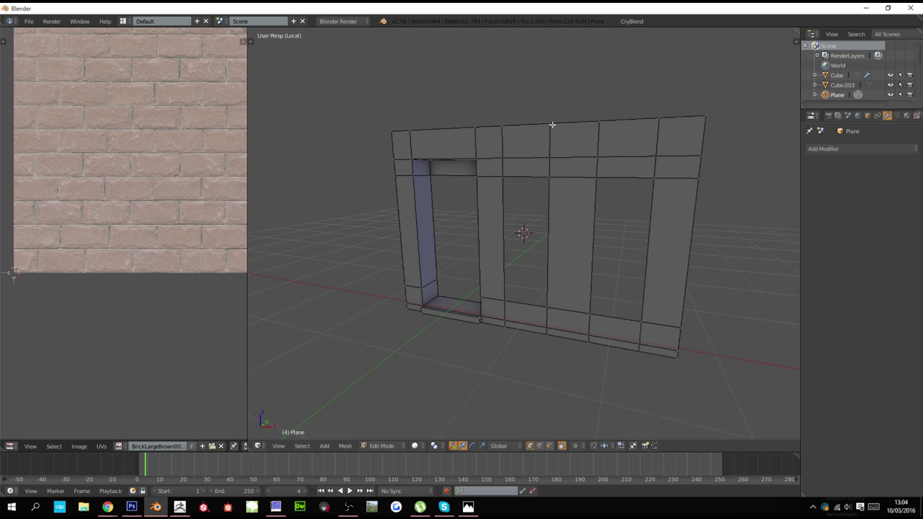
right_click(649, 123)
key(g)
key(g)
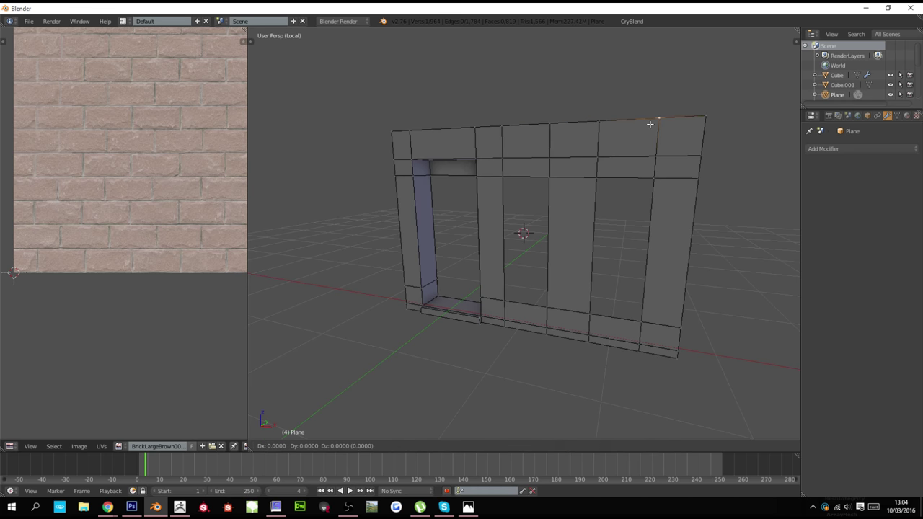
click(740, 128)
key(g)
click(710, 63)
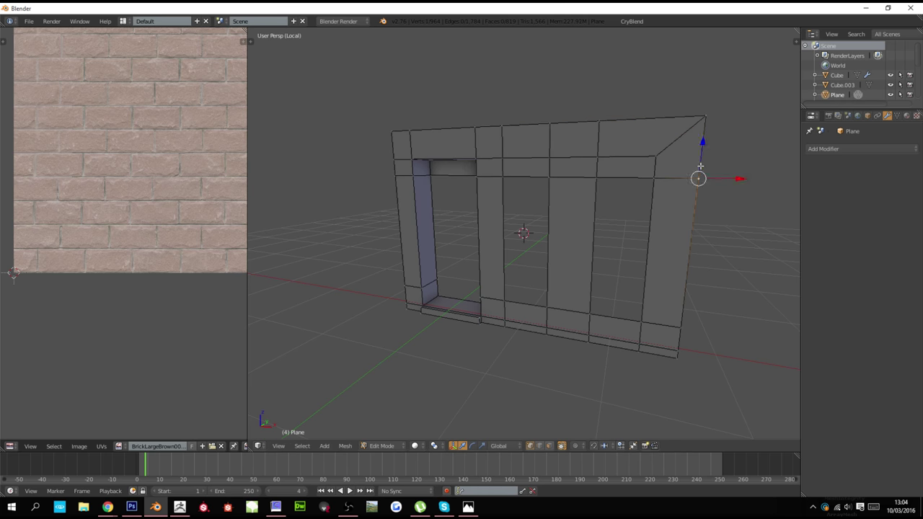
key(g)
key(g)
click(712, 62)
Slide the horizontal edge row above the windows down onto the tops of the window openings
middle_drag(630, 163, 624, 148)
right_click(650, 143)
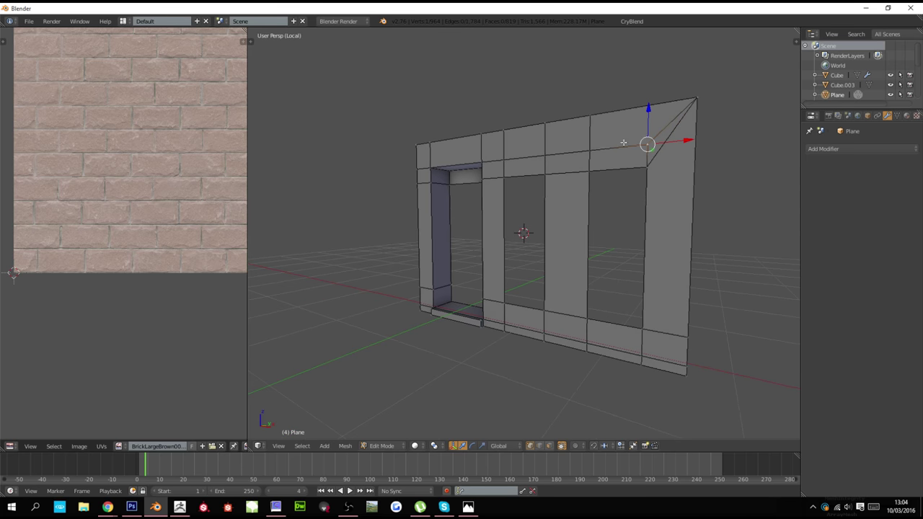
key(a)
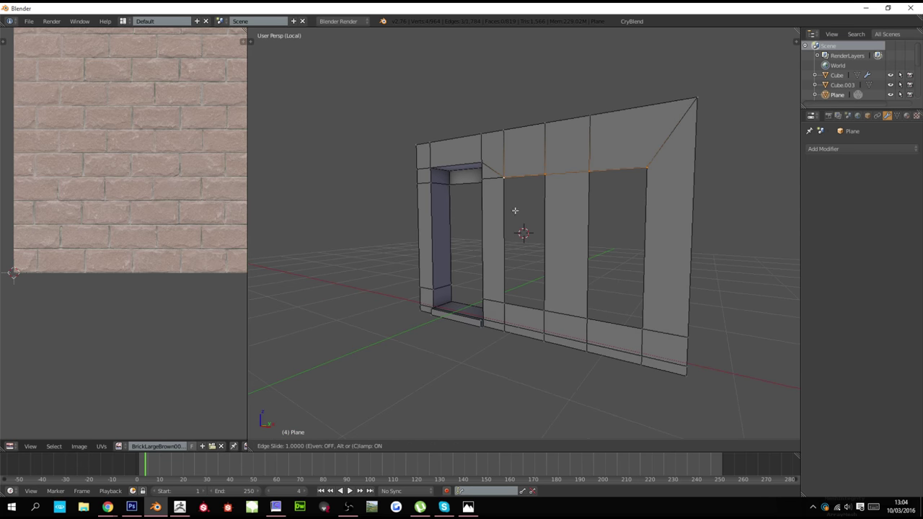
key(KP_1)
Remove the doubled vertices across the whole visible wall mesh
key(a)
key(w)
click(566, 162)
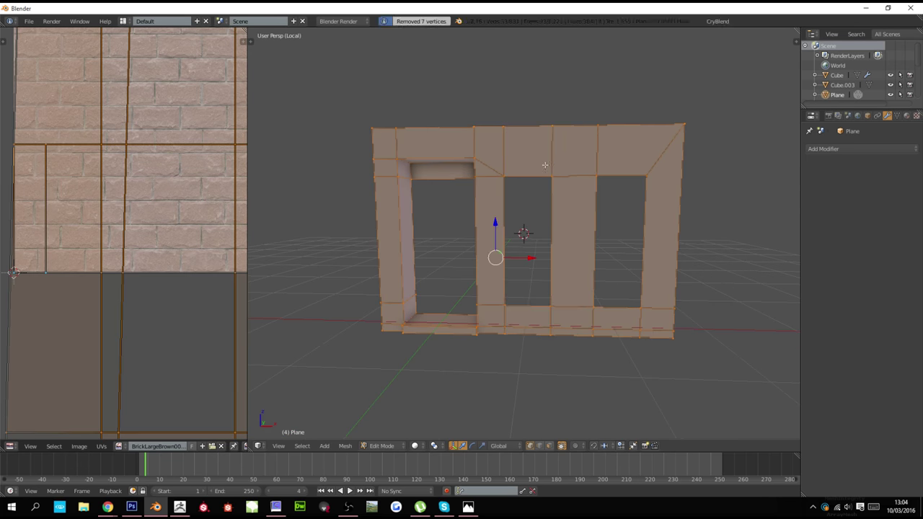
key(a)
Slide the pier's extra vertex beside the doorway up onto the opening's upper corner and remove the doubled vertices
middle_drag(566, 162, 512, 172)
key(g)
key(g)
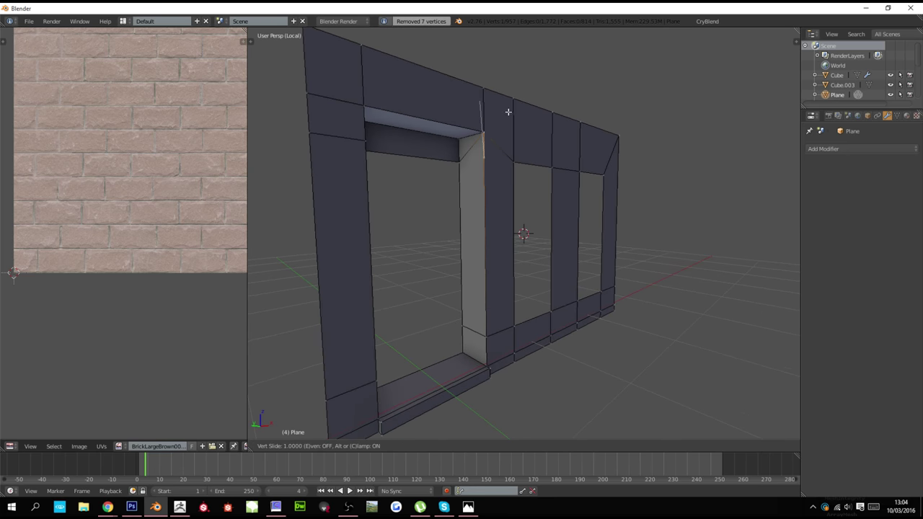
click(512, 111)
key(a)
key(a)
key(w)
click(516, 114)
key(a)
Slide the extra vertices on the doorway's other jamb and the adjoining outer wall edge up to the height of the door head
middle_drag(503, 134, 416, 163)
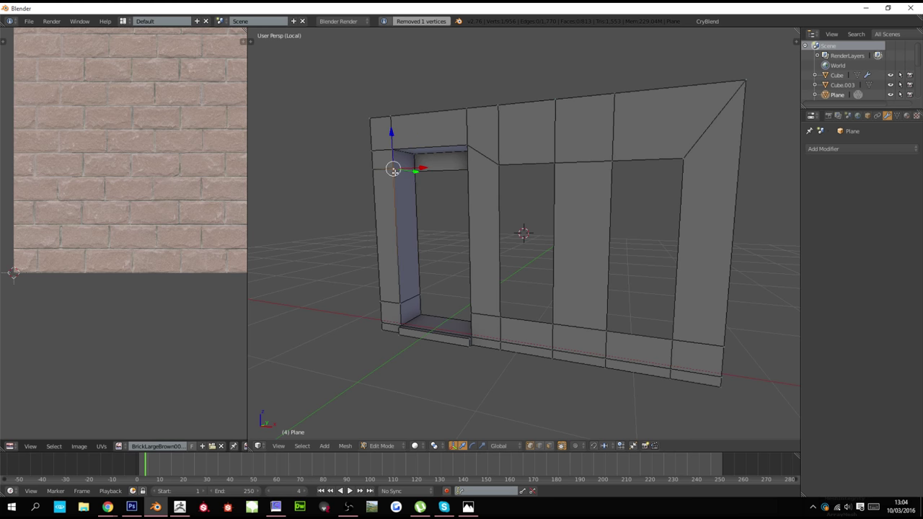
key(g)
key(g)
click(390, 121)
right_click(375, 168)
key(g)
key(g)
click(373, 144)
key(z)
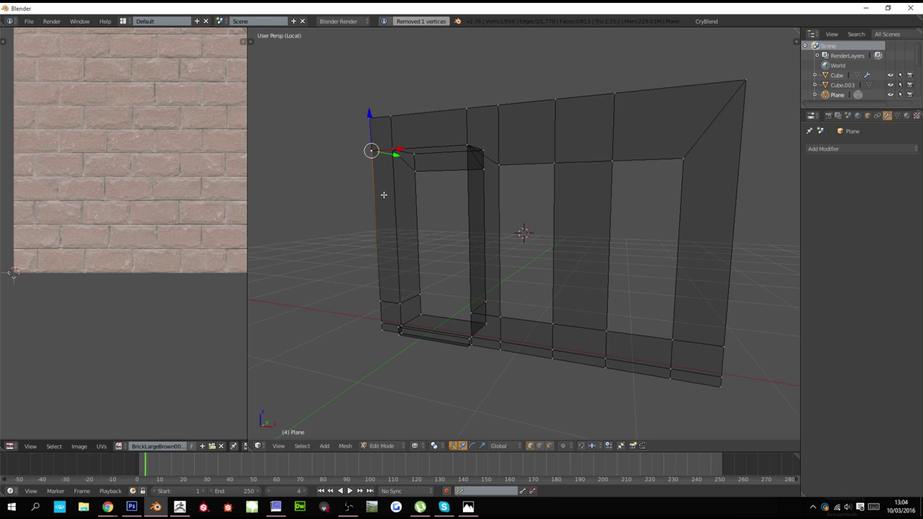
key(z)
Lower the edge row crossing the outer door jamb to the threshold and remove the doubled vertices across the mesh
alt+right_click(407, 301)
key(g)
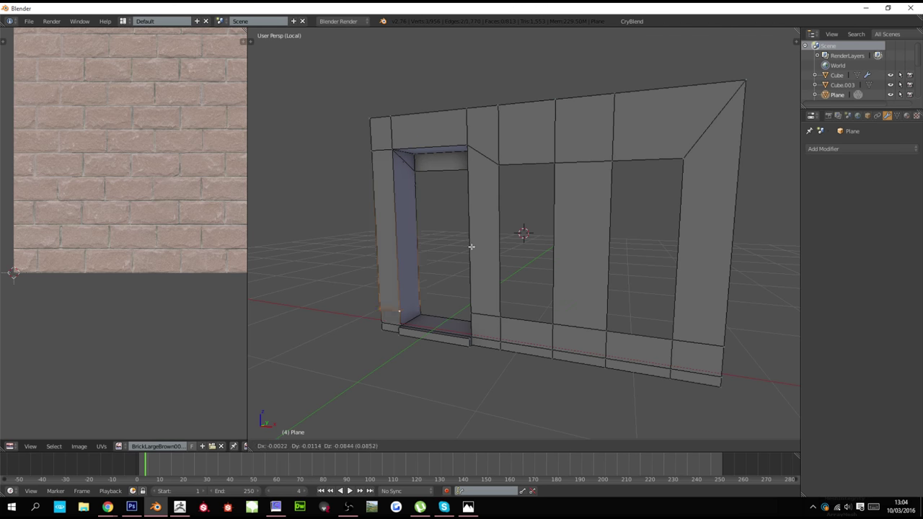
click(472, 256)
key(a)
key(w)
click(411, 183)
key(a)
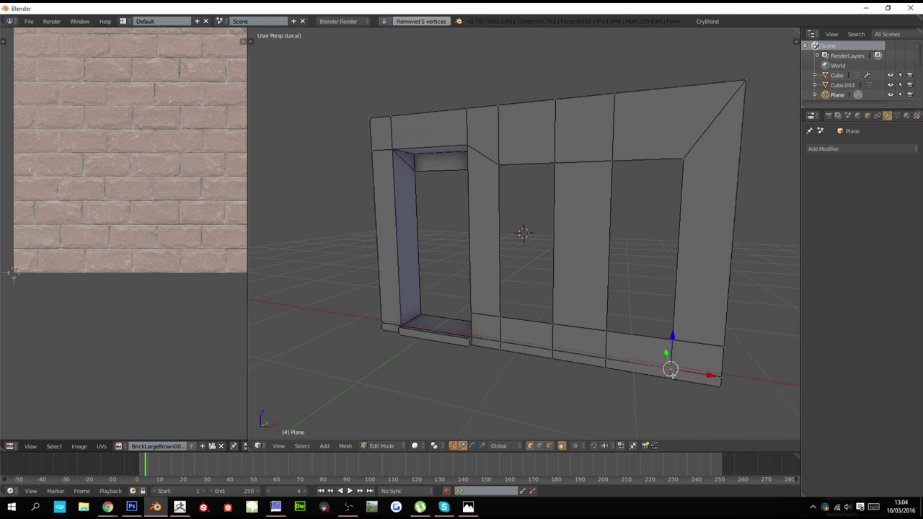
Slide the lower vertices beneath the farther window's outer edge onto the wall's bottom corner and remove the doubled vertices
key(g)
key(g)
click(342, 386)
key(z)
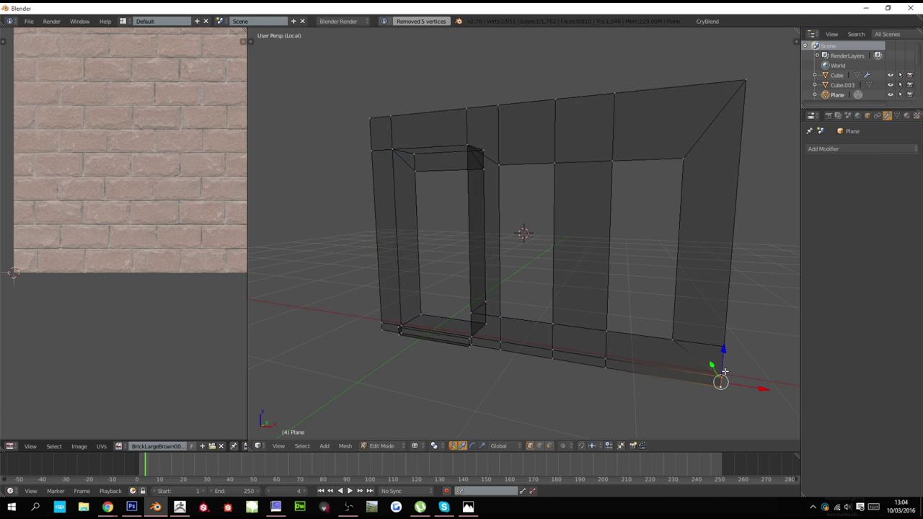
key(a)
right_click(721, 378)
key(a)
key(w)
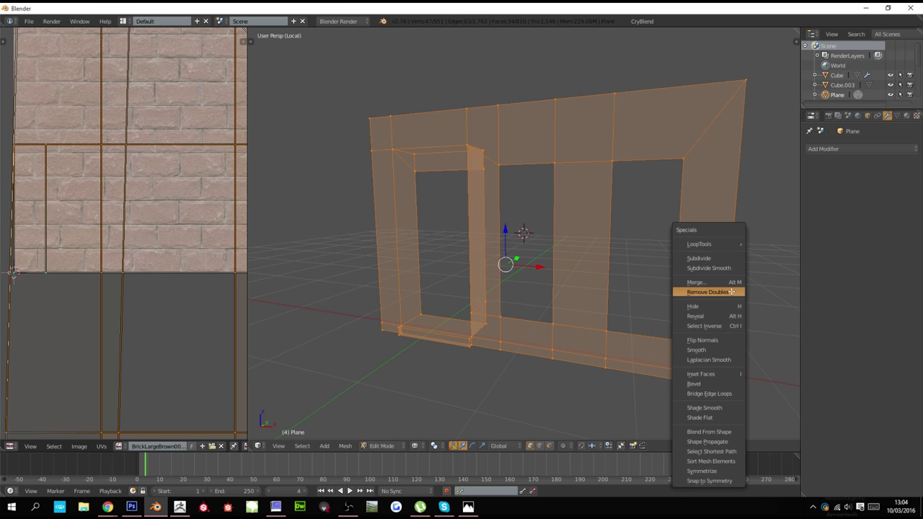
click(710, 293)
key(a)
Slide the lower edge row beneath the windows down onto the wall's bottom edge and remove the doubled vertices
right_click(724, 371)
key(g)
key(g)
click(712, 417)
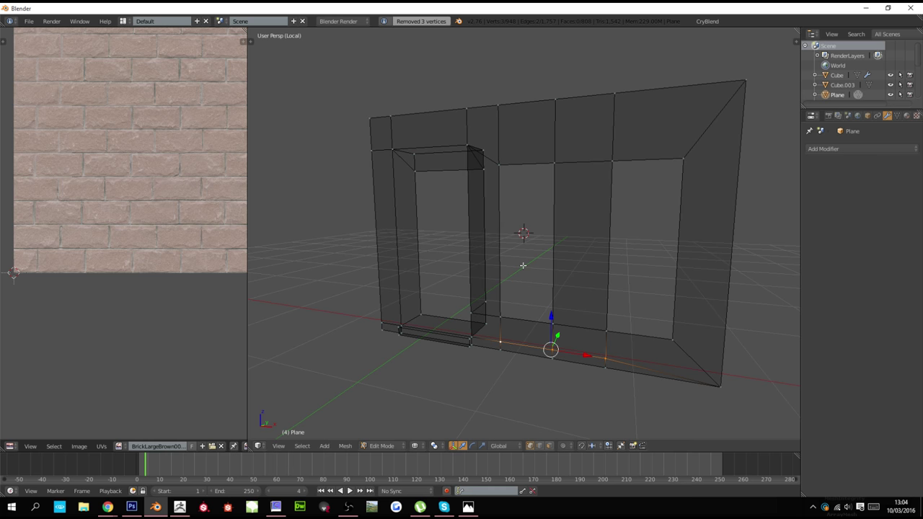
key(a)
key(w)
click(533, 293)
key(alt+z)
Move the lower vertices of the window-side door jamb down onto the threshold corners and remove the doubled vertices
middle_drag(546, 303, 597, 298)
middle_drag(477, 320, 496, 324)
right_click(461, 351)
shift+right_click(442, 342)
key(g)
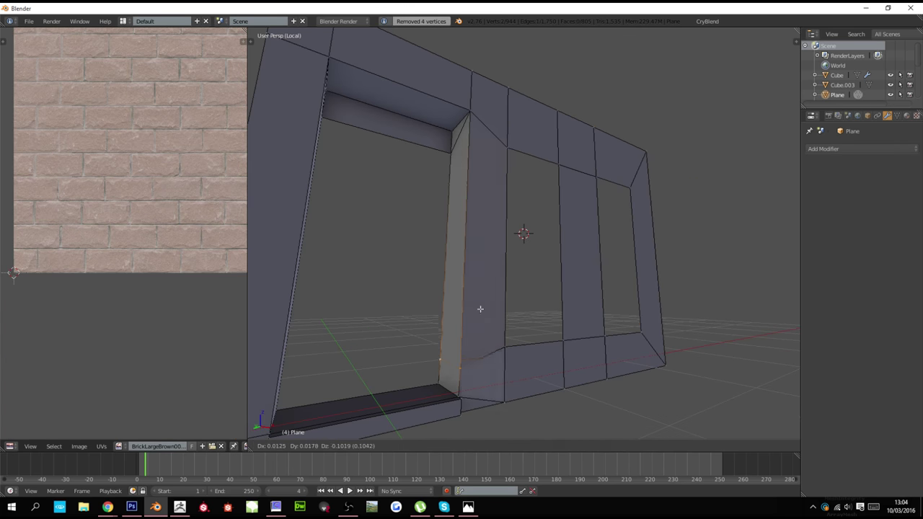
click(480, 330)
key(g)
click(494, 385)
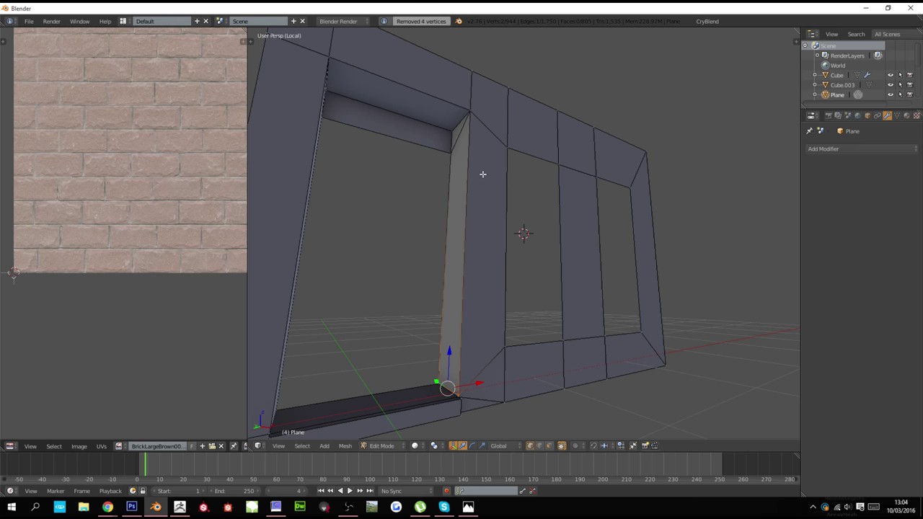
key(g)
key(g)
click(492, 288)
key(a)
key(a)
key(w)
click(497, 279)
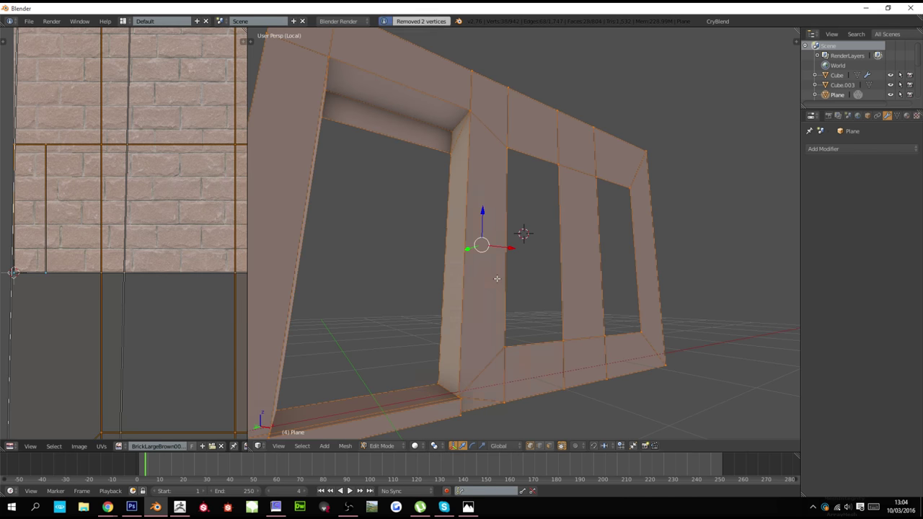
key(a)
Merge the extra vertex at the wall's lower outer corner beside the doorway by removing doubled vertices
middle_drag(500, 278, 458, 327)
scroll(447, 340, up, 4)
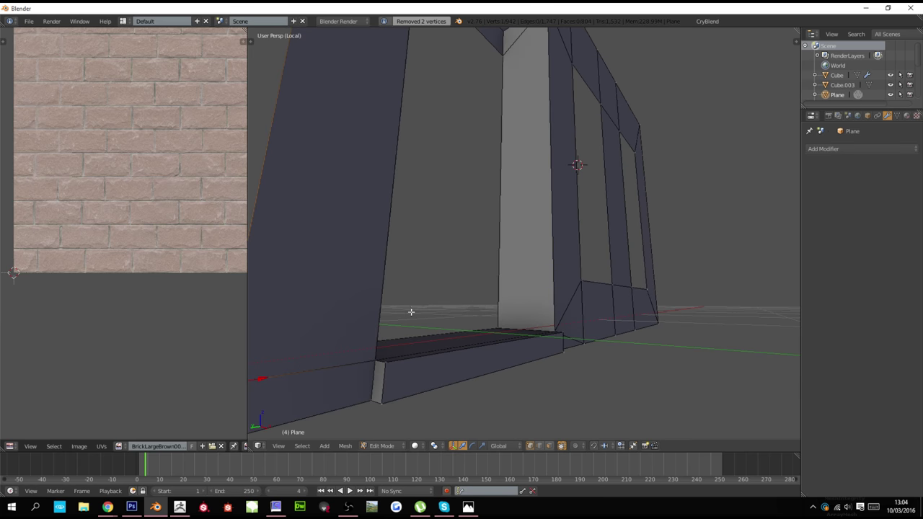
key(a)
key(w)
click(499, 270)
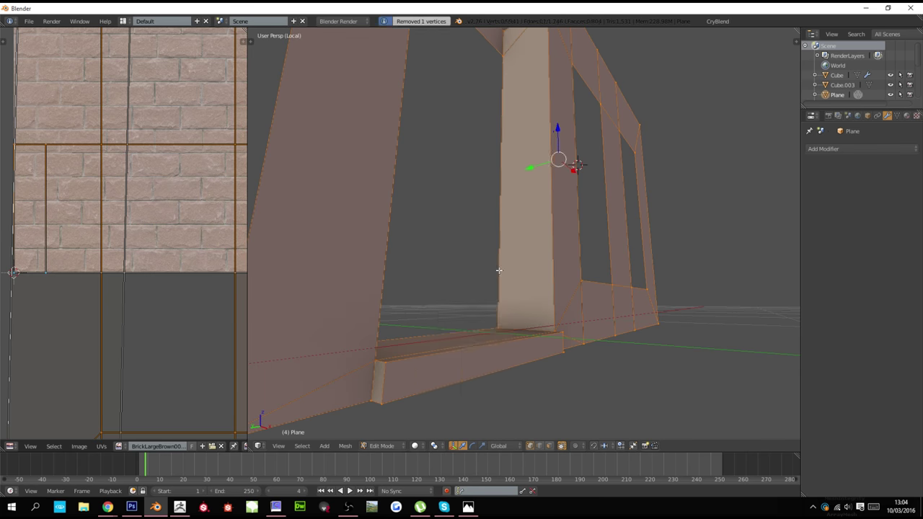
key(a)
Slide the top-edge vertex above the farther window onto the wall's upper corner, and merge the two vertices above the nearer window at their center
scroll(499, 270, down, 5)
mouse_move(499, 271)
middle_down()
mouse_move(531, 264)
mouse_move(478, 291)
mouse_move(537, 288)
mouse_move(442, 291)
mouse_move(533, 278)
mouse_move(489, 283)
middle_up()
key(a)
scroll(461, 289, up, 2)
scroll(583, 292, down, 1)
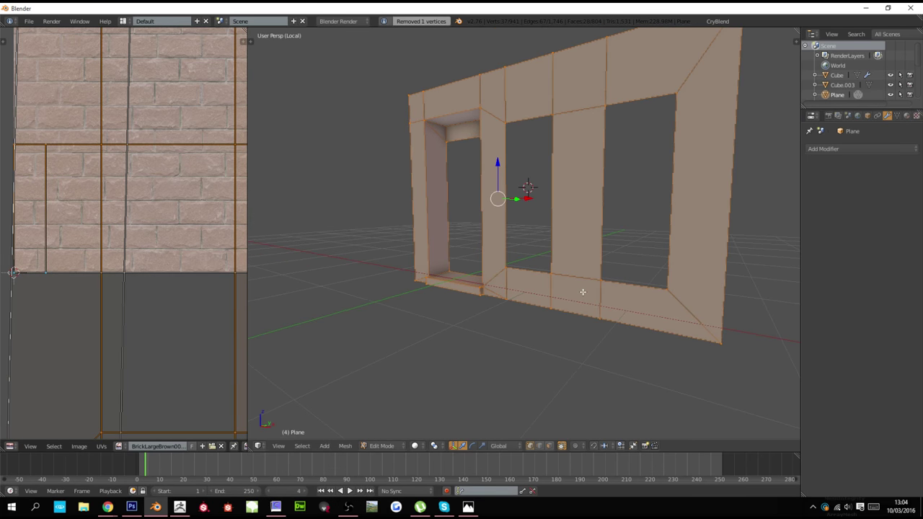
middle_drag(583, 291, 537, 152)
right_click(615, 133)
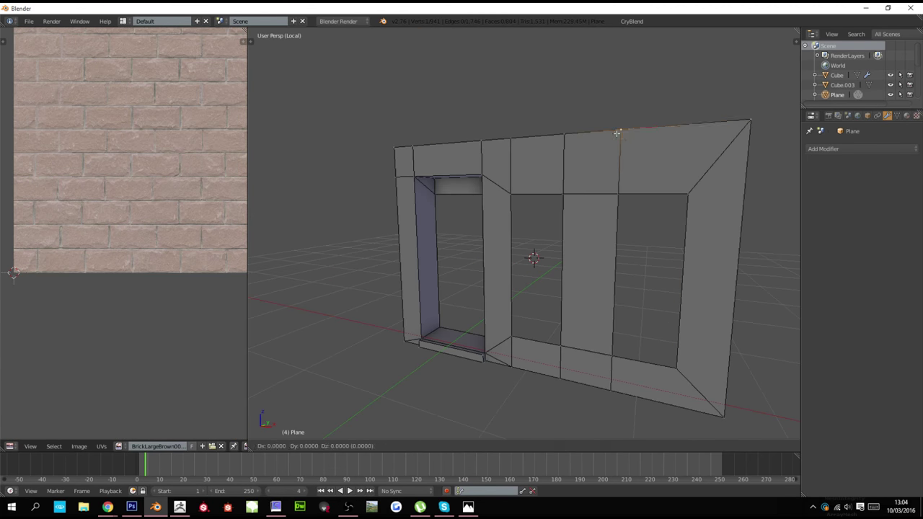
key(shift+v)
click(785, 146)
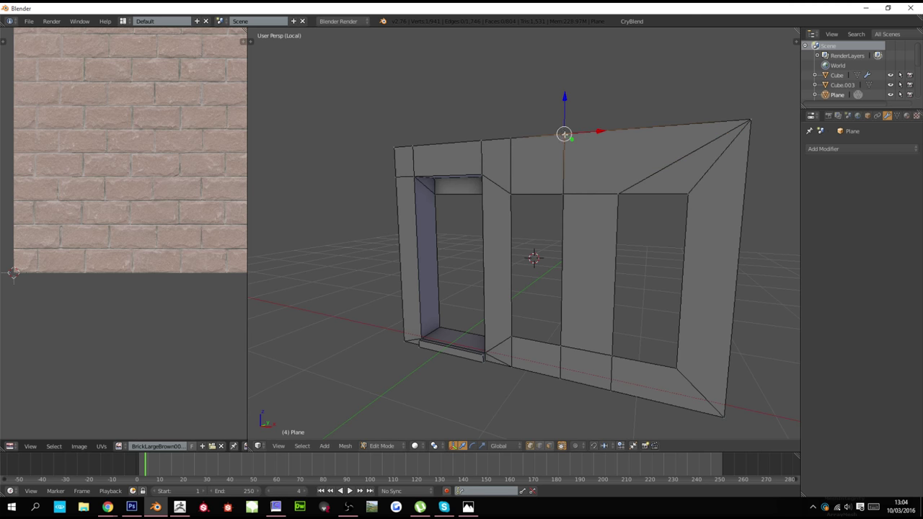
key(w)
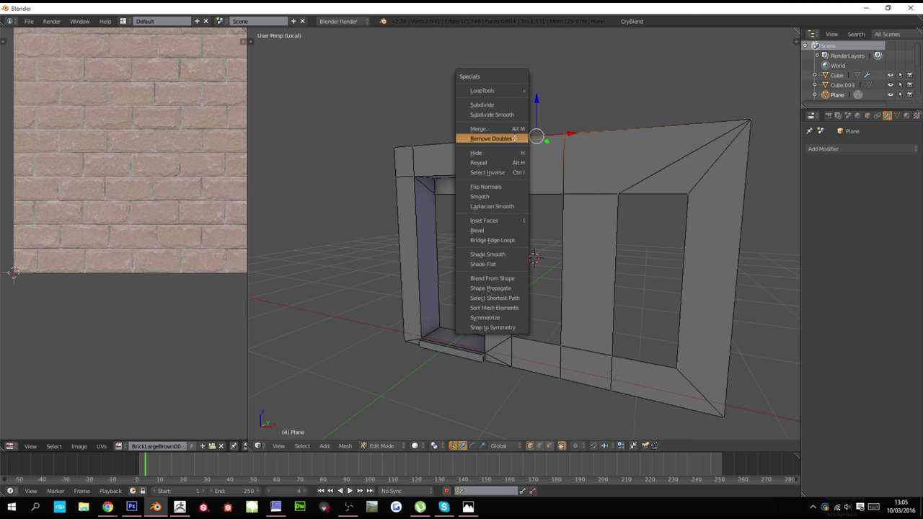
click(514, 127)
click(511, 141)
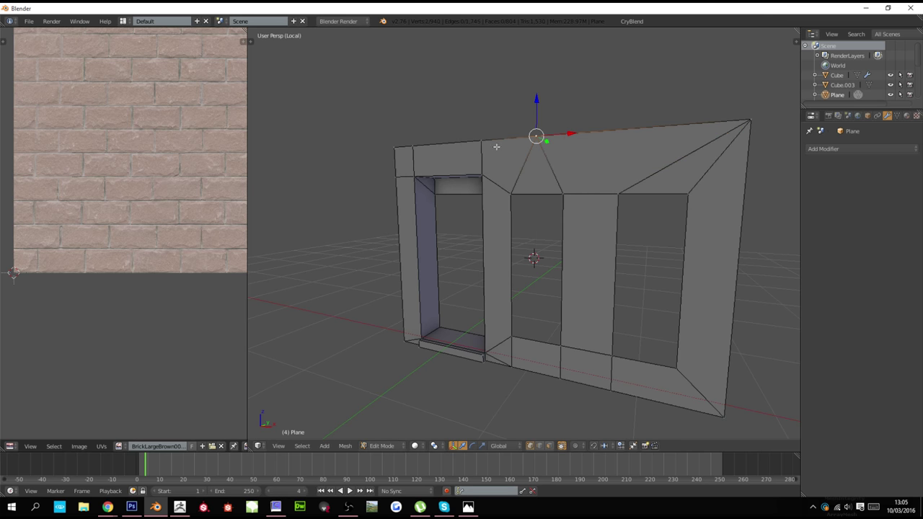
Merge the two bottom-edge vertices beneath the window nearest the doorway at their center
middle_drag(497, 147, 517, 152)
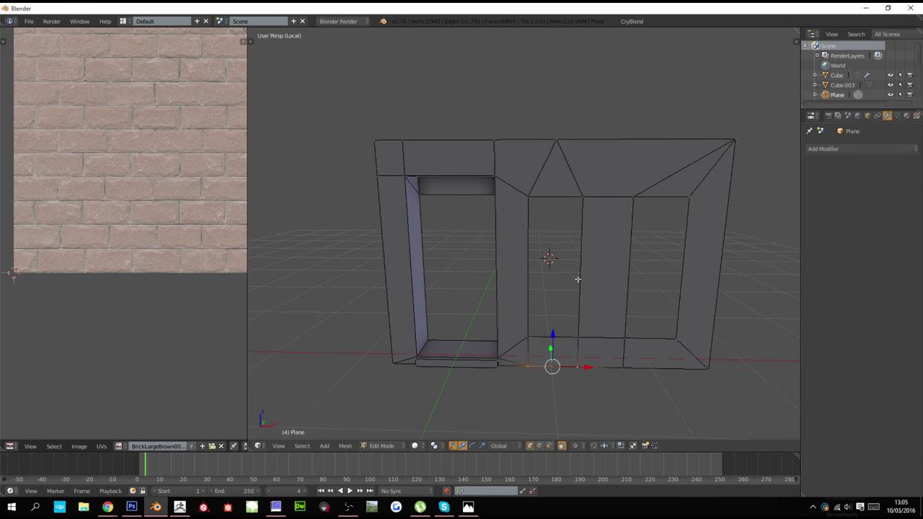
key(w)
key(Escape)
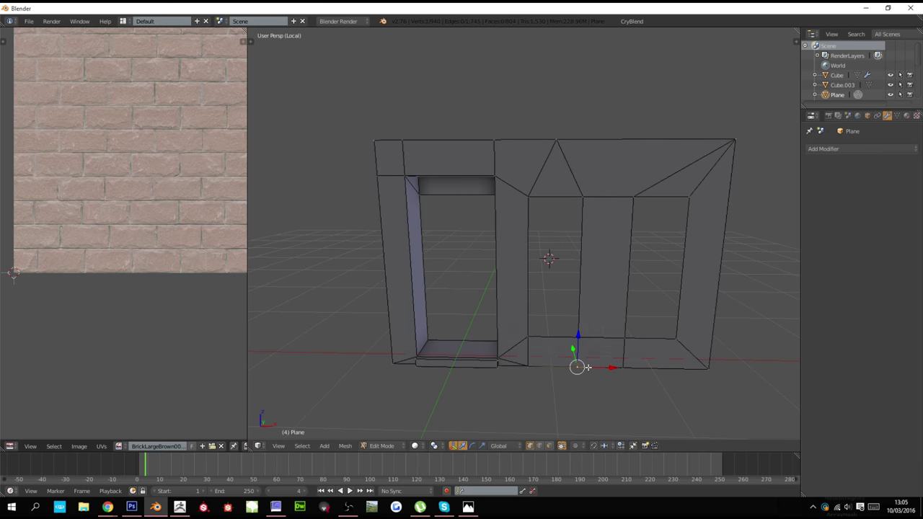
key(z)
key(w)
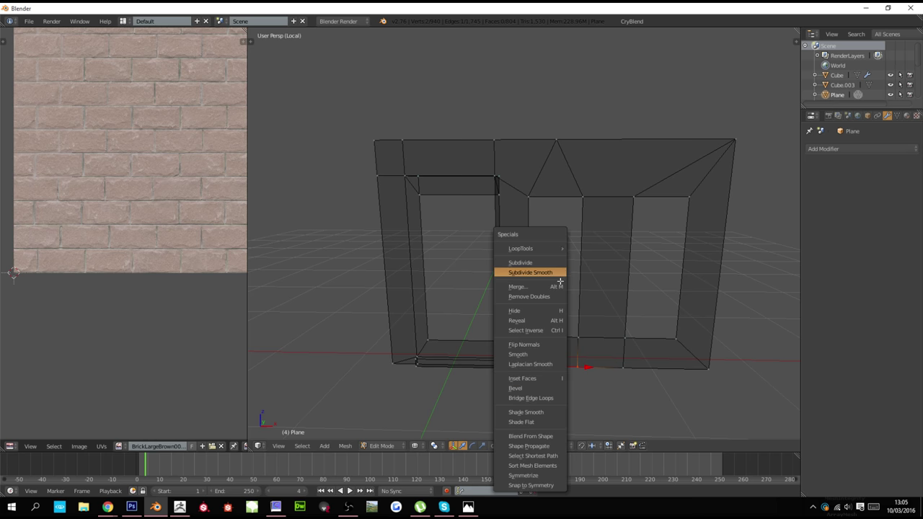
key(Escape)
key(alt+m)
click(537, 287)
key(z)
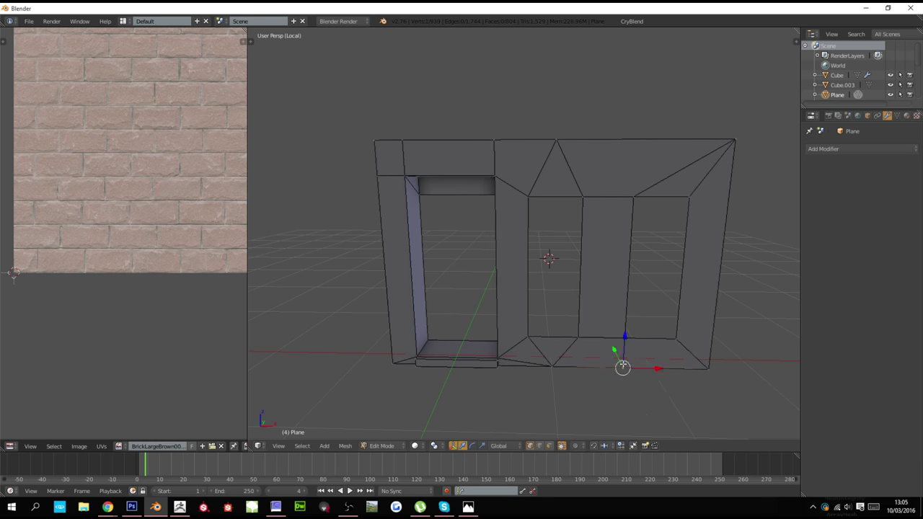
Collapse the bottom-edge vertex beneath the farther window into the wall's lower corner by removing doubled vertices
key(a)
key(a)
key(w)
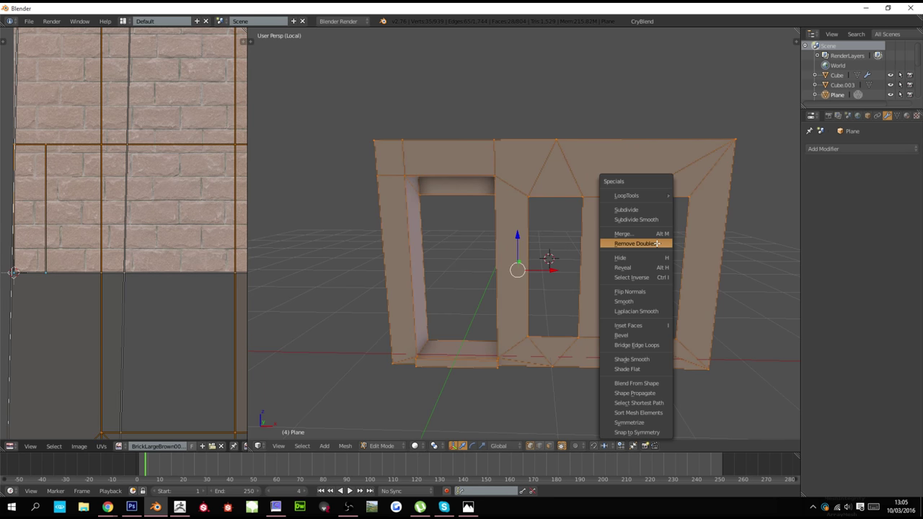
click(657, 244)
key(a)
Slide the merged bottom and top vertices at the nearer window onto the edge points beside the doorway and remove the doubled vertices
key(g)
key(g)
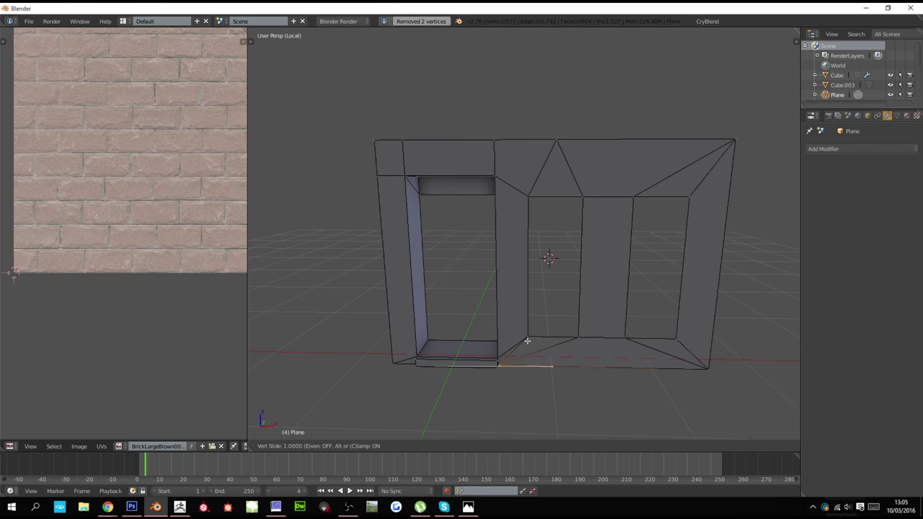
click(528, 340)
key(g)
key(g)
click(424, 138)
key(a)
key(a)
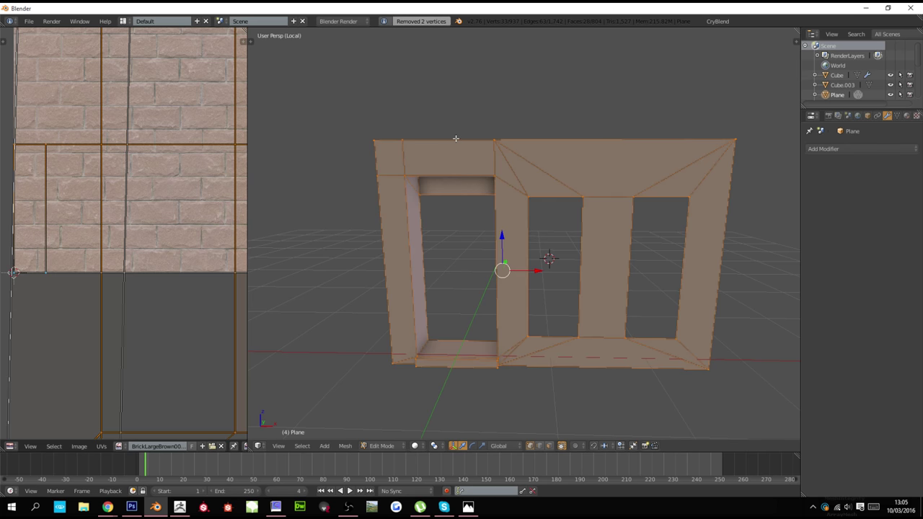
key(w)
click(429, 139)
key(a)
Slide the extra top-edge and side-edge vertices beside the doorway onto the wall's upper outer corner and remove the doubled vertices
key(g)
key(g)
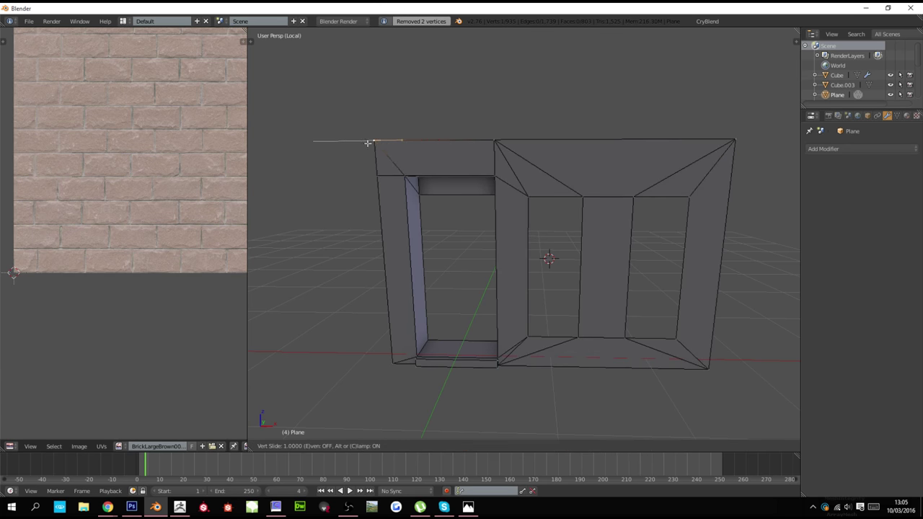
click(366, 142)
right_click(377, 175)
key(g)
key(g)
click(369, 96)
middle_drag(406, 174, 471, 154)
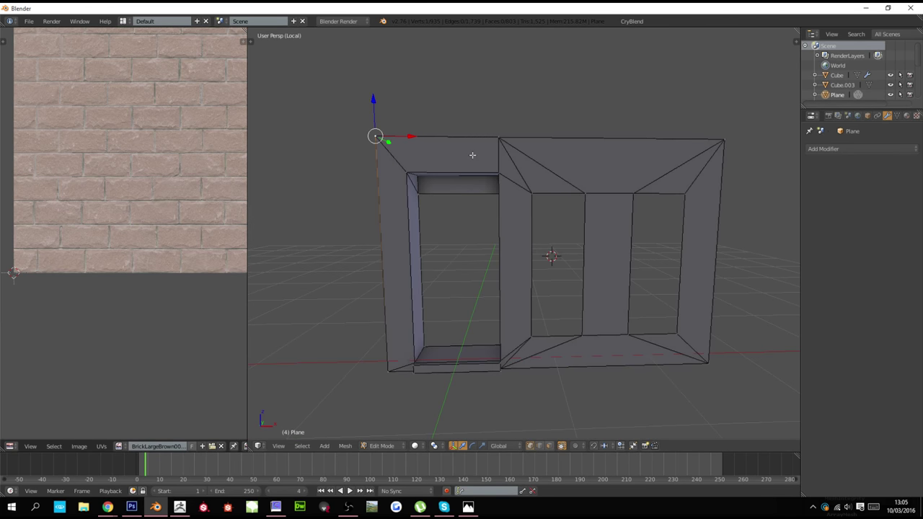
key(a)
key(w)
click(471, 157)
key(a)
right_click(504, 140)
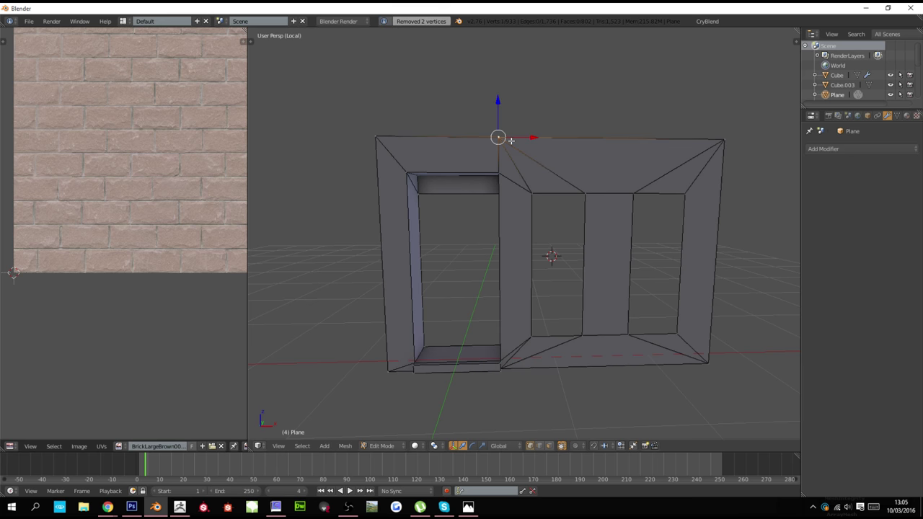
key(g)
key(Escape)
Display the brick texture on the wall and examine the simplified mesh in both object and edit modes
scroll(549, 209, down, 4)
key(Tab)
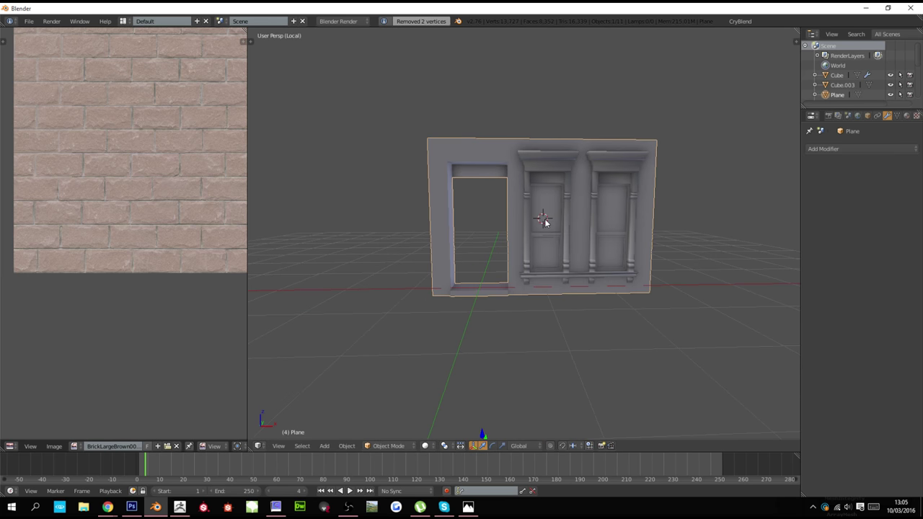
key(Tab)
scroll(545, 221, up, 5)
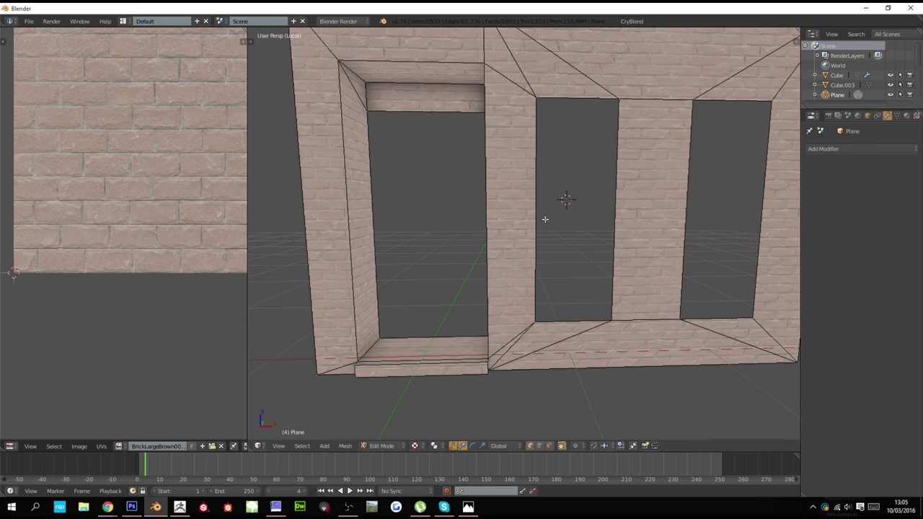
key(a)
scroll(545, 220, down, 2)
key(Tab)
middle_drag(544, 219, 529, 194)
key(Tab)
key(a)
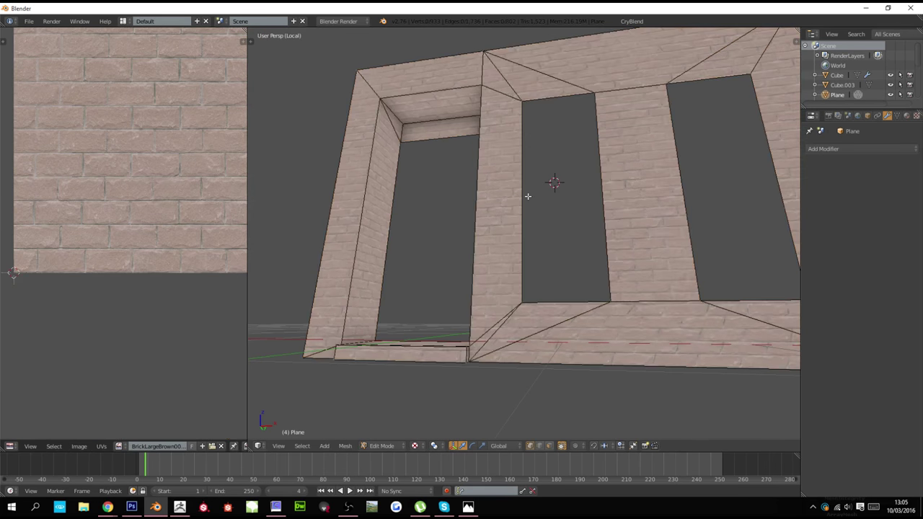
In front view, select the front-facing wall faces around both windows, the strip beside the doorway and the sill below it
key(a)
scroll(527, 198, down, 1)
key(KP_1)
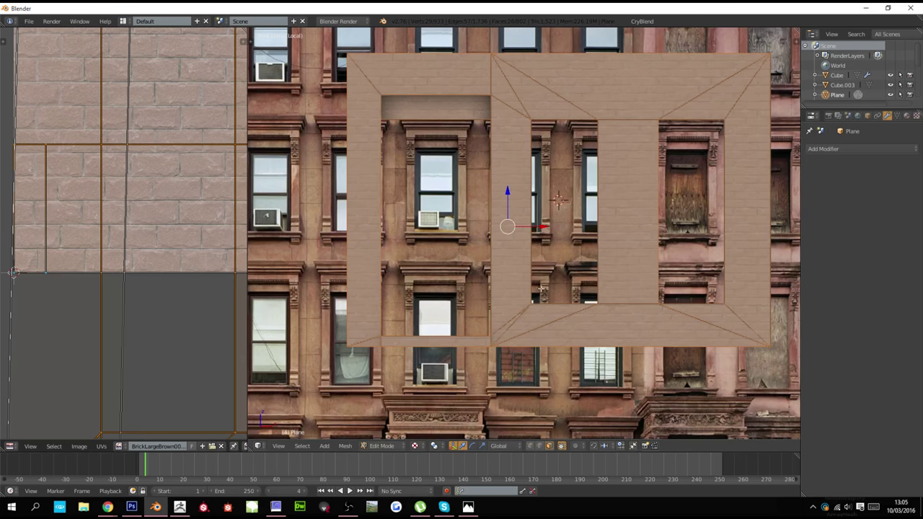
right_click(527, 335)
right_click(527, 326)
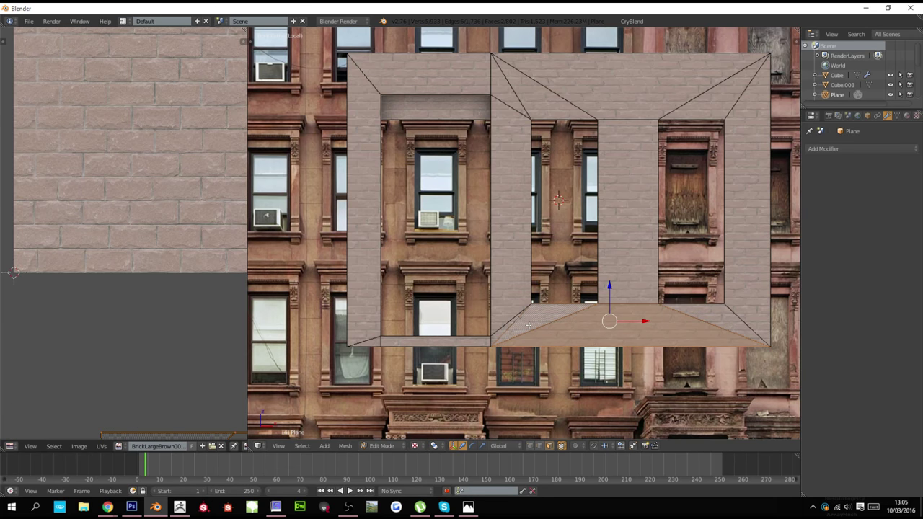
shift+right_click(510, 217)
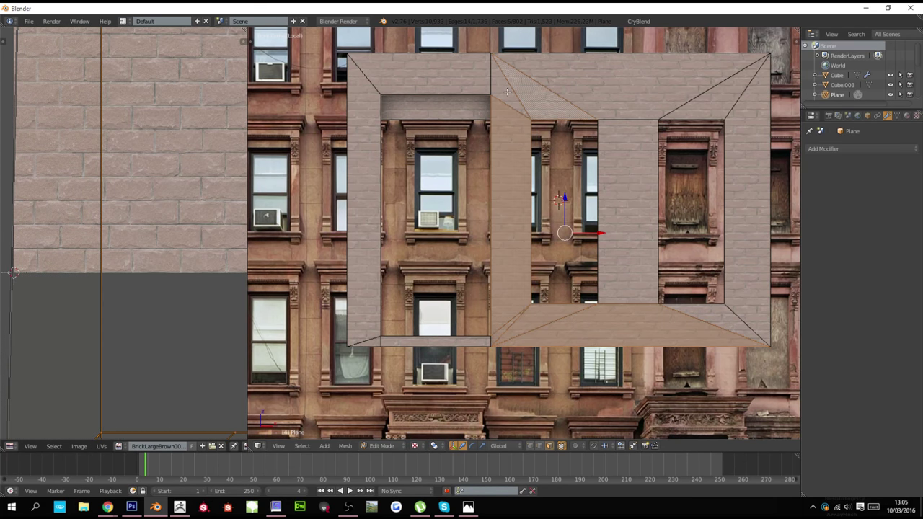
shift+right_click(595, 102)
shift+right_click(605, 133)
shift+right_click(702, 105)
shift+right_click(745, 130)
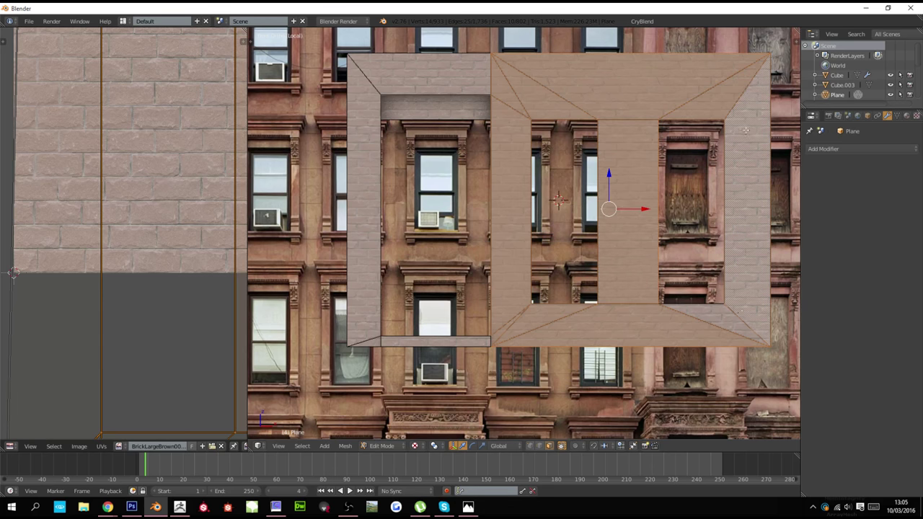
shift+right_click(732, 319)
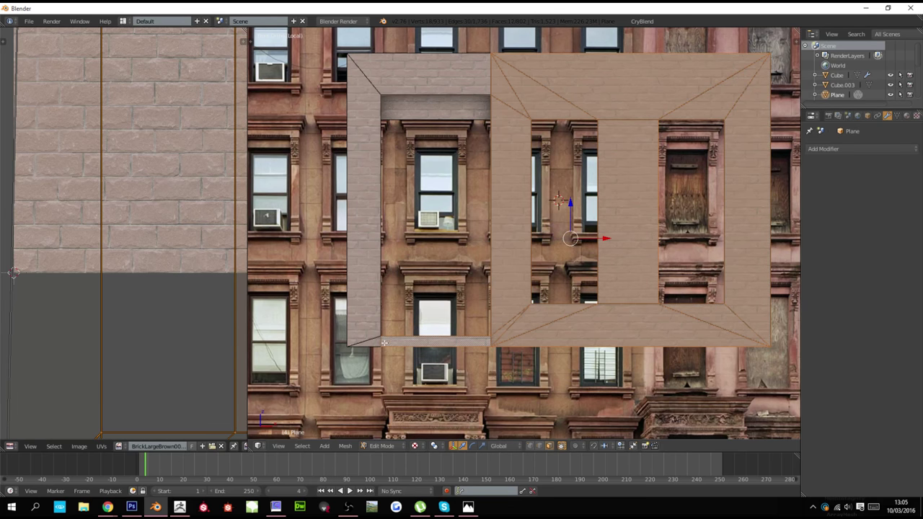
shift+right_click(447, 342)
shift+right_click(364, 95)
shift+right_click(373, 70)
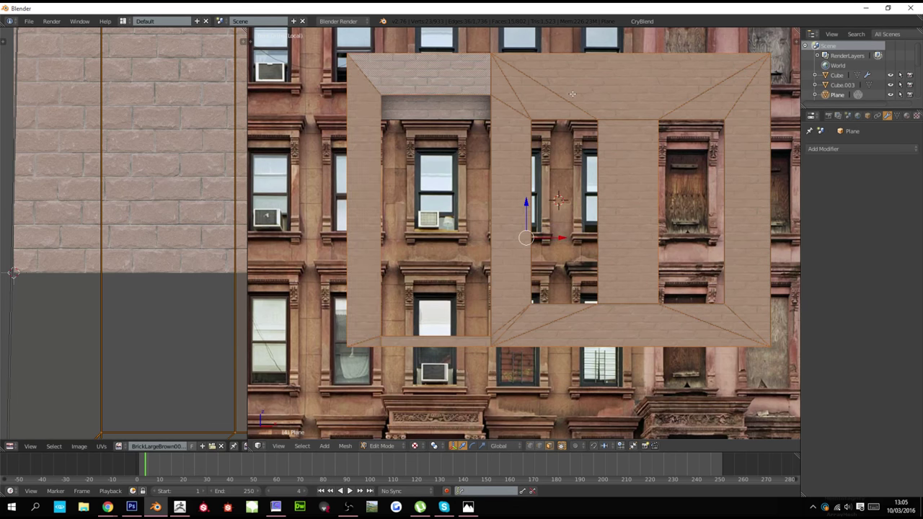
Try to reproject the selected wall faces' UVs from the front view and rescale them on the brick texture
key(u)
click(558, 180)
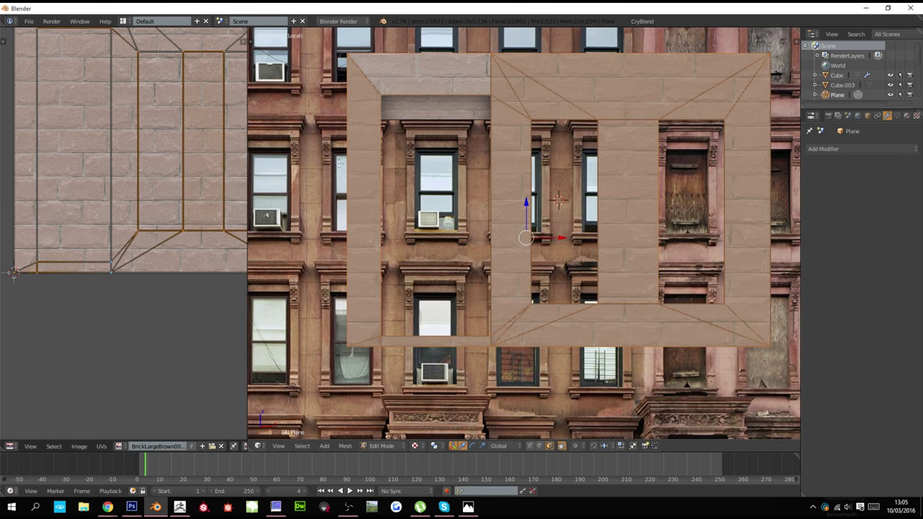
key(a)
key(s)
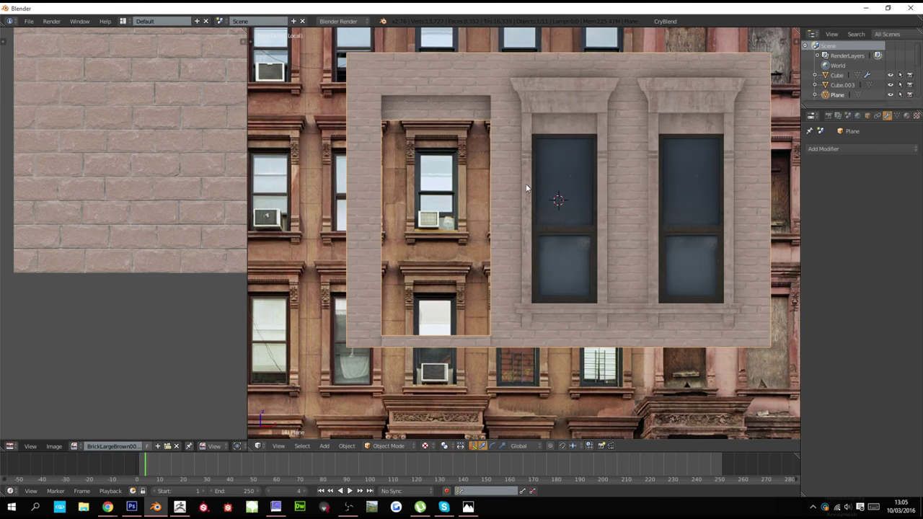
Leave local view, then duplicate the entire building and place the copy beside the original along the X axis
key(KP_Divide)
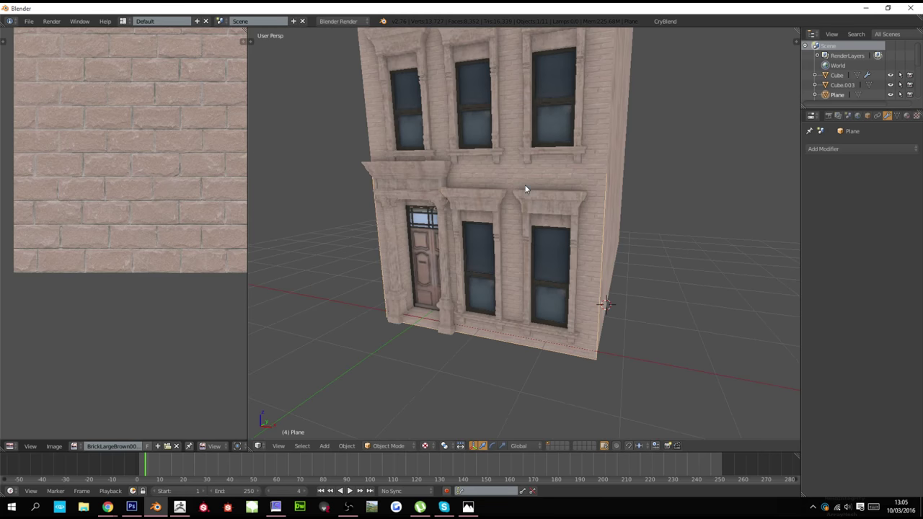
middle_drag(518, 188, 537, 195)
scroll(592, 177, up, 3)
scroll(534, 193, up, 1)
key(Tab)
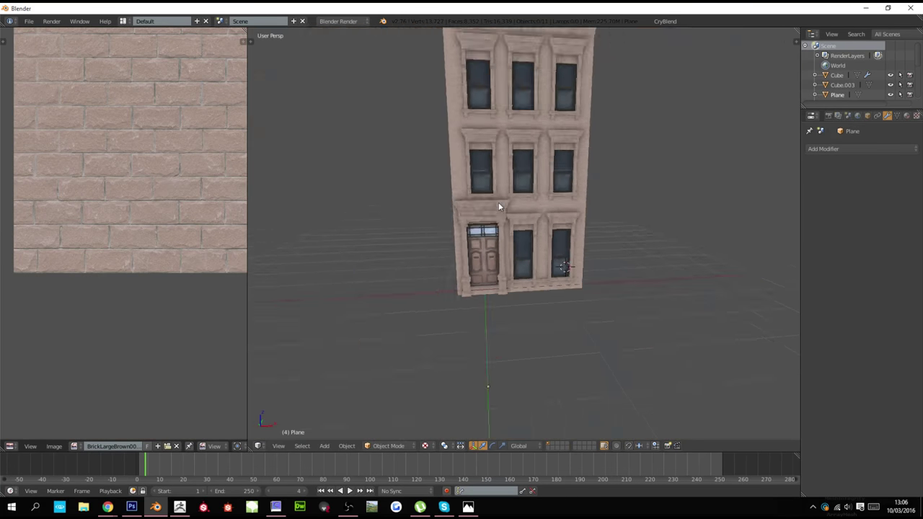
key(a)
middle_drag(517, 204, 497, 231)
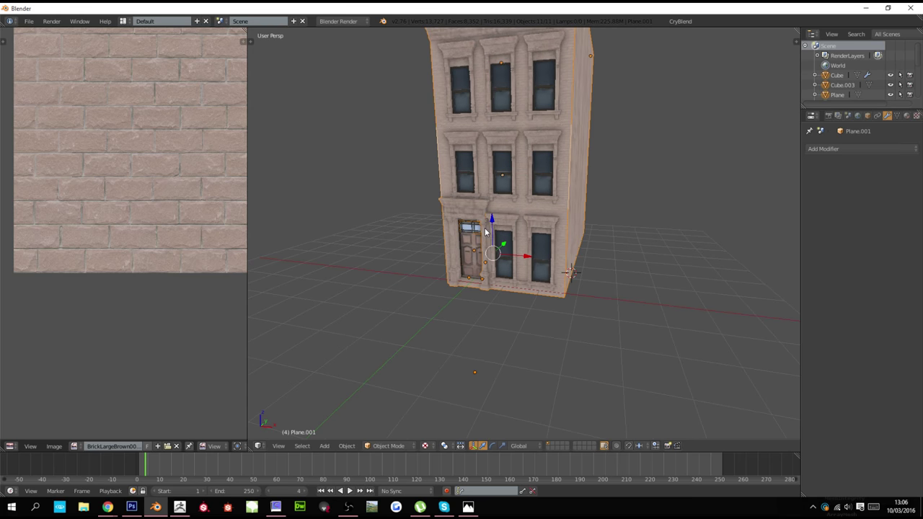
key(shift+d)
key(x)
click(397, 224)
Bring the duplicate building forward about 1 unit along Y and nudge it about -0.12 units along X
key(g)
key(y)
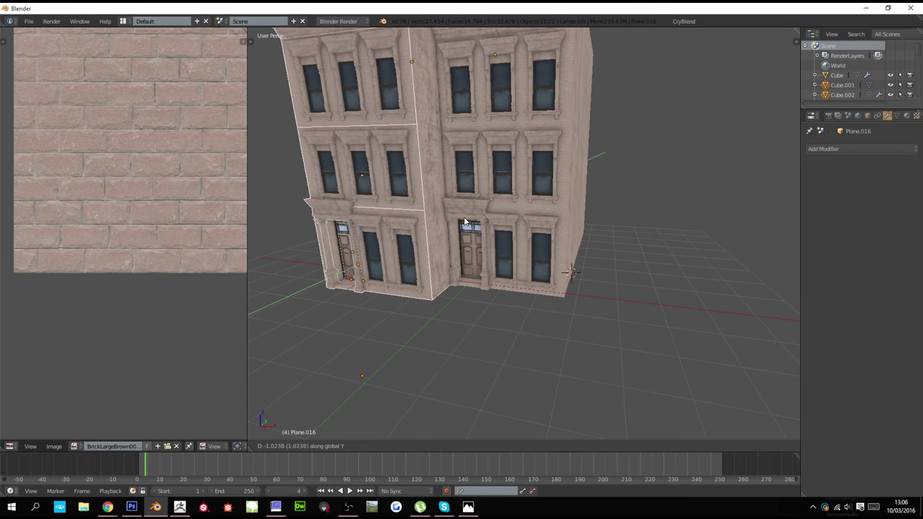
click(385, 223)
shift+middle_drag(385, 224, 471, 225)
scroll(460, 223, up, 5)
key(g)
key(x)
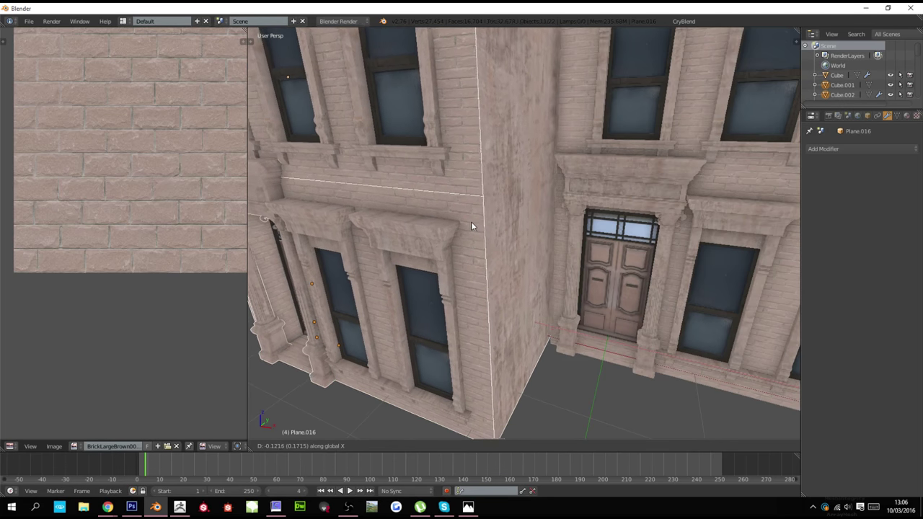
click(473, 228)
middle_drag(473, 228, 488, 214)
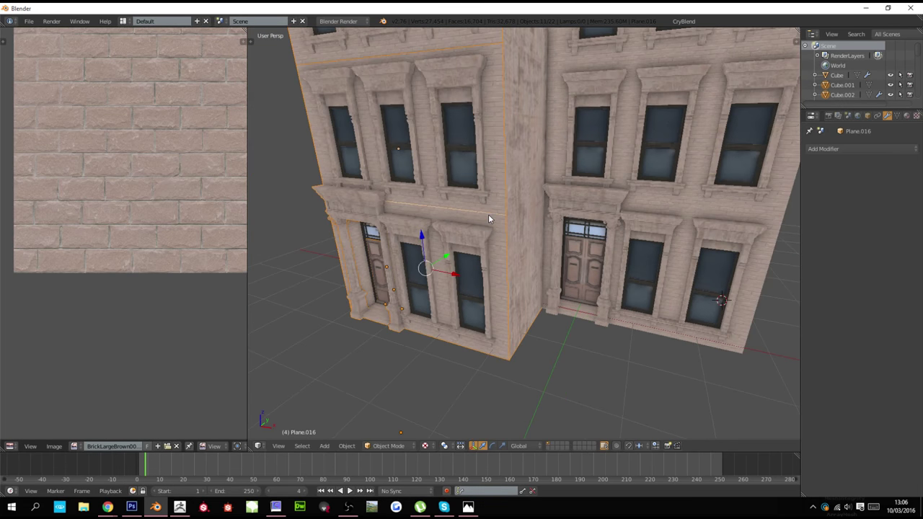
Assign MBrick2_DIFF.tif from the CRYENGINE GameSDK Textures\Brick\Modern folder to the linked wall faces of the duplicate's ground floor
right_click(488, 215)
key(Tab)
key(l)
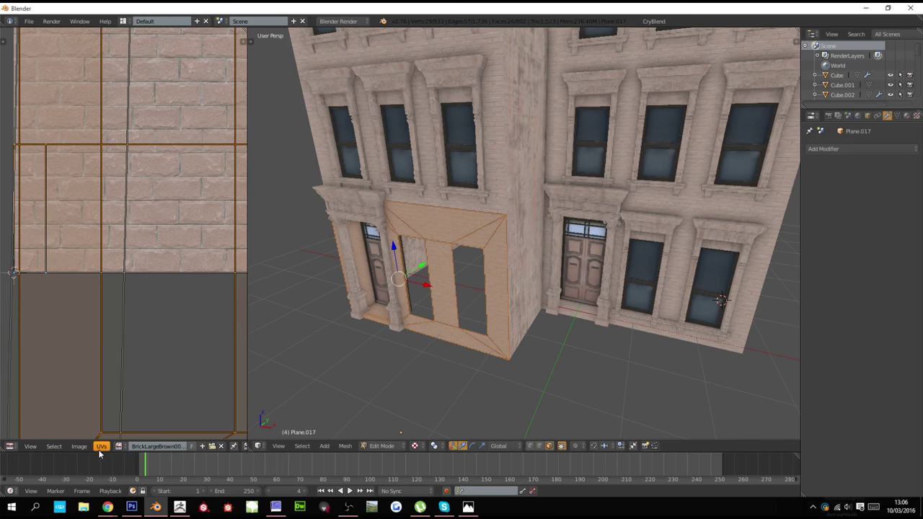
click(86, 446)
click(91, 425)
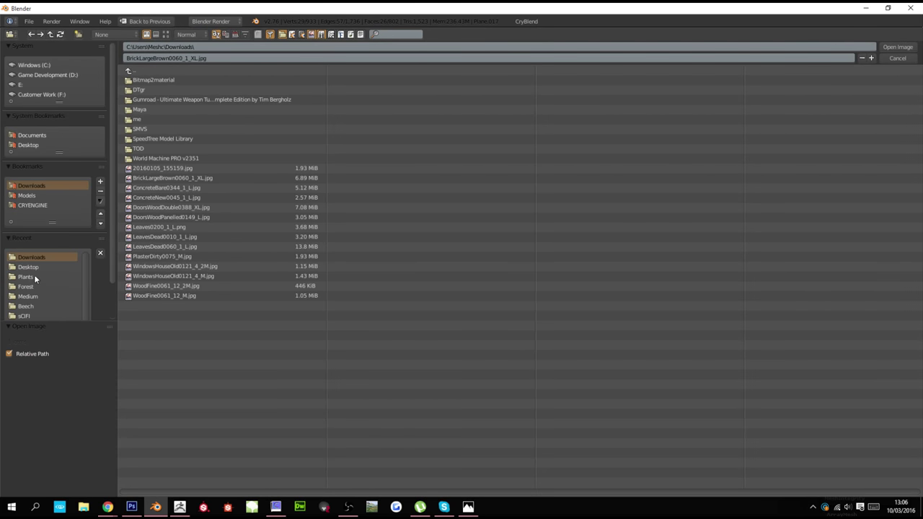
click(33, 205)
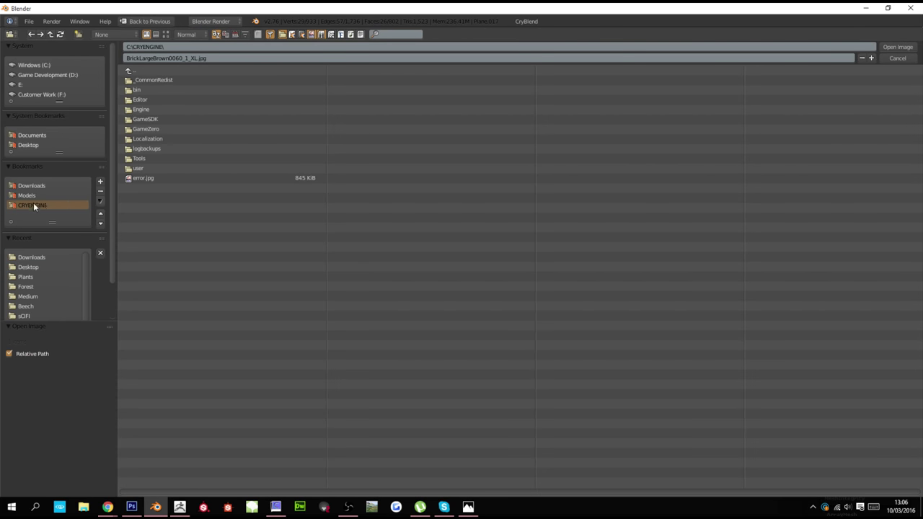
click(141, 119)
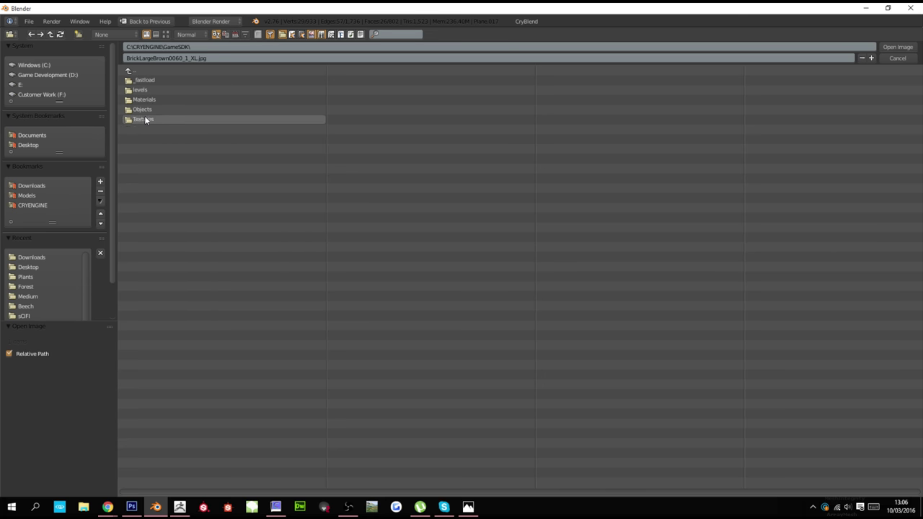
click(145, 119)
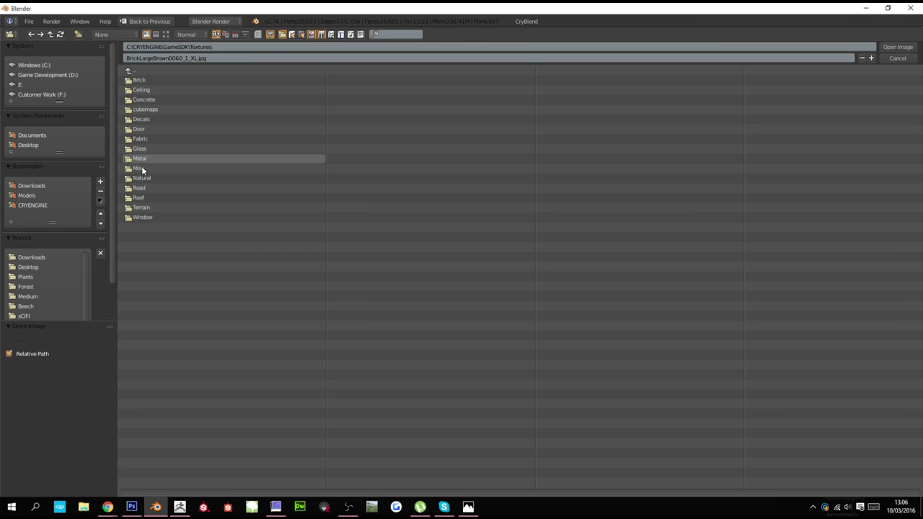
click(155, 79)
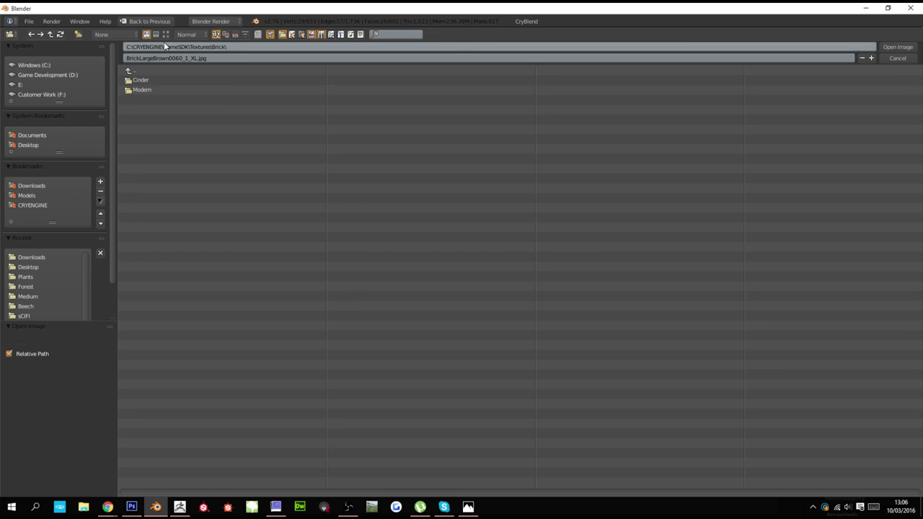
click(165, 34)
click(288, 103)
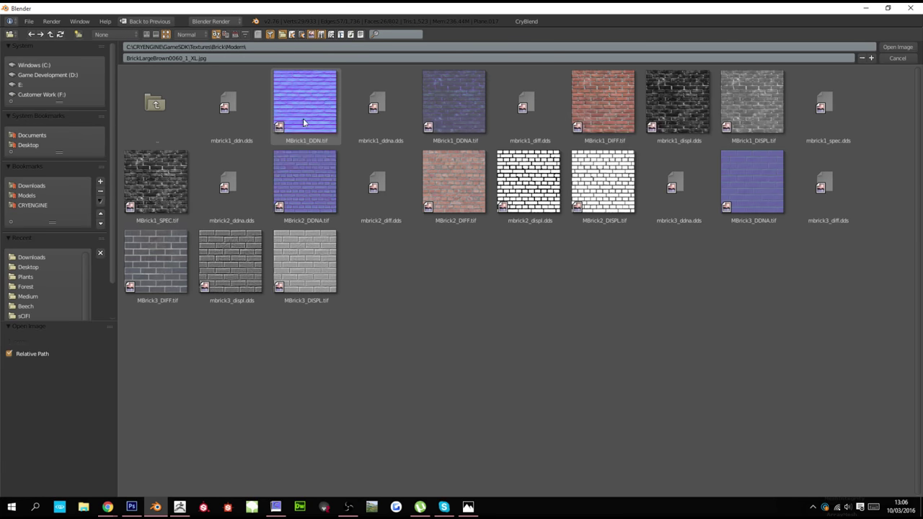
double_click(455, 175)
key(Tab)
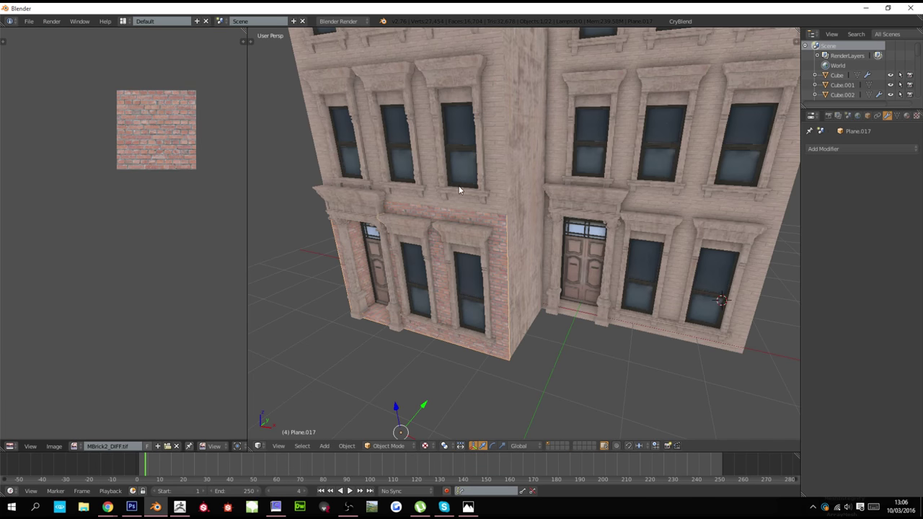
Select the linked concrete trim pieces around both ground-floor windows of the duplicate, including lintels, side pilasters and sill
scroll(491, 193, up, 5)
scroll(489, 191, down, 2)
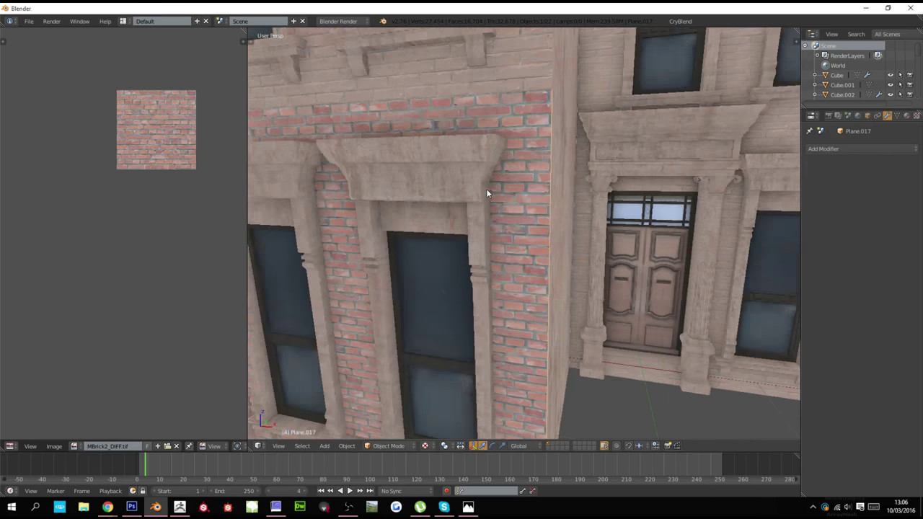
middle_drag(480, 201, 492, 204)
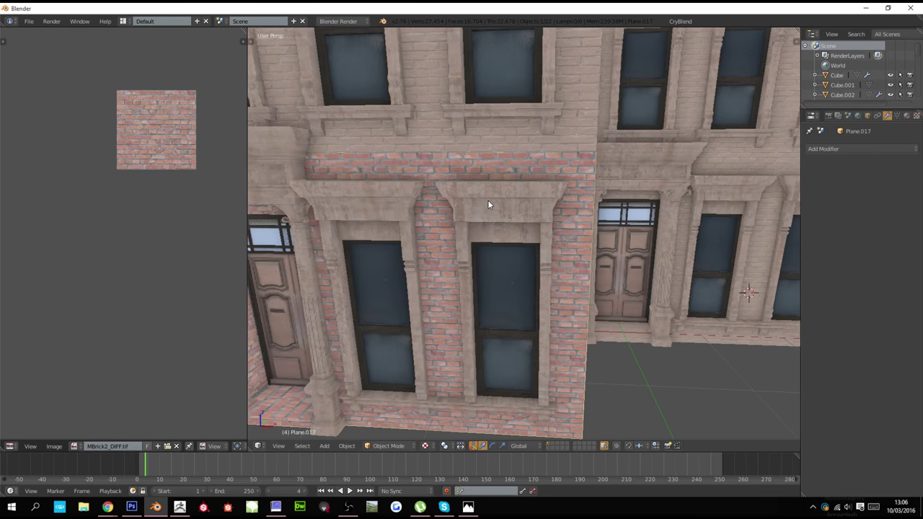
key(Tab)
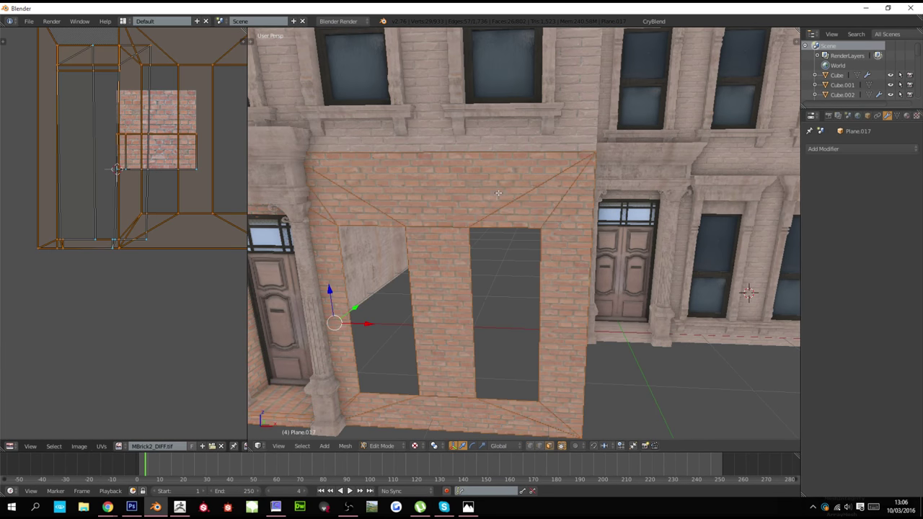
key(a)
right_click(490, 212)
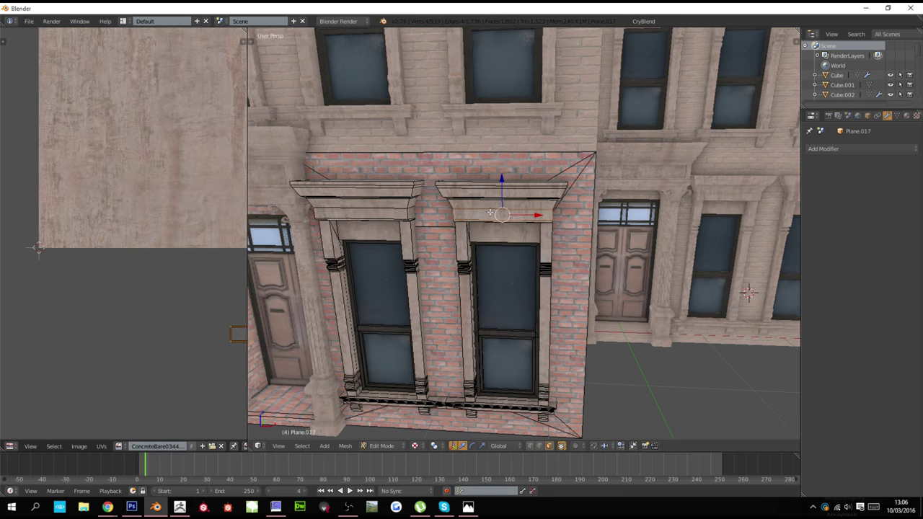
key(ctrl+l)
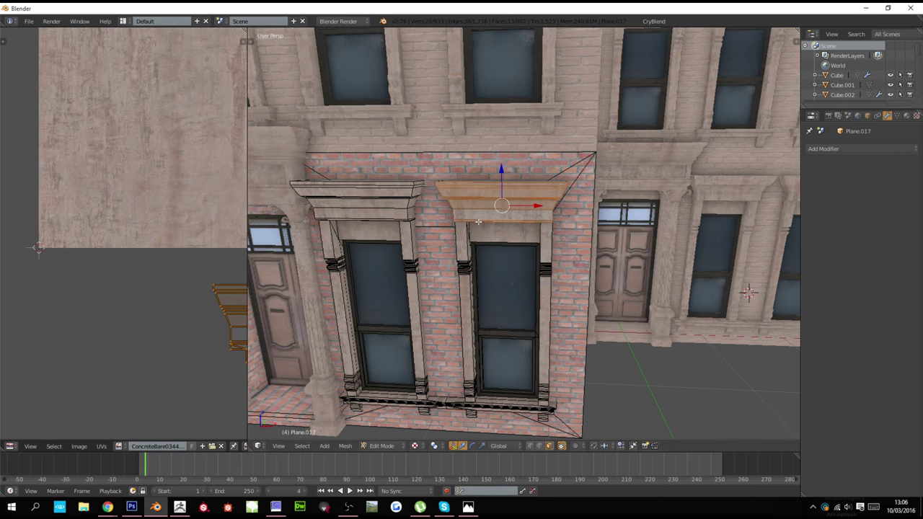
key(l)
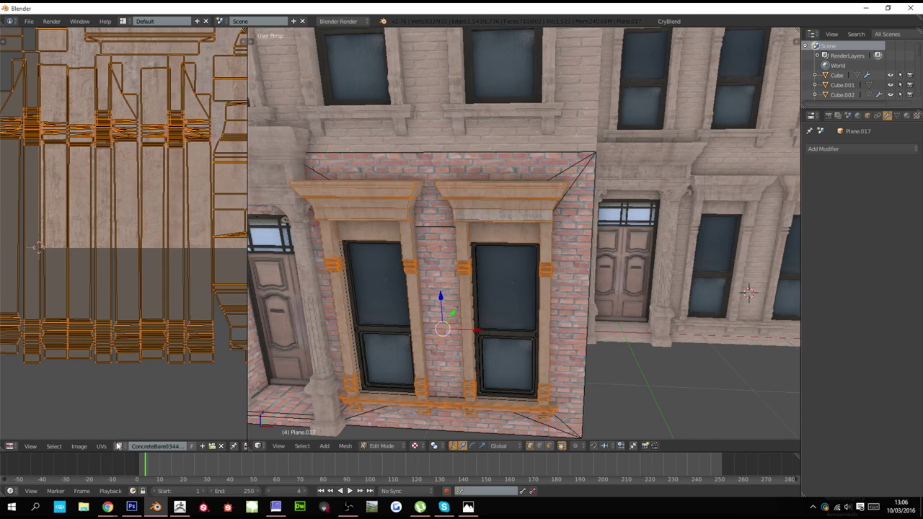
Assign CreteFloor1_DIFF.tif from the GameSDK Textures\Concrete\Floor folder to the selected window trim
click(79, 446)
click(90, 427)
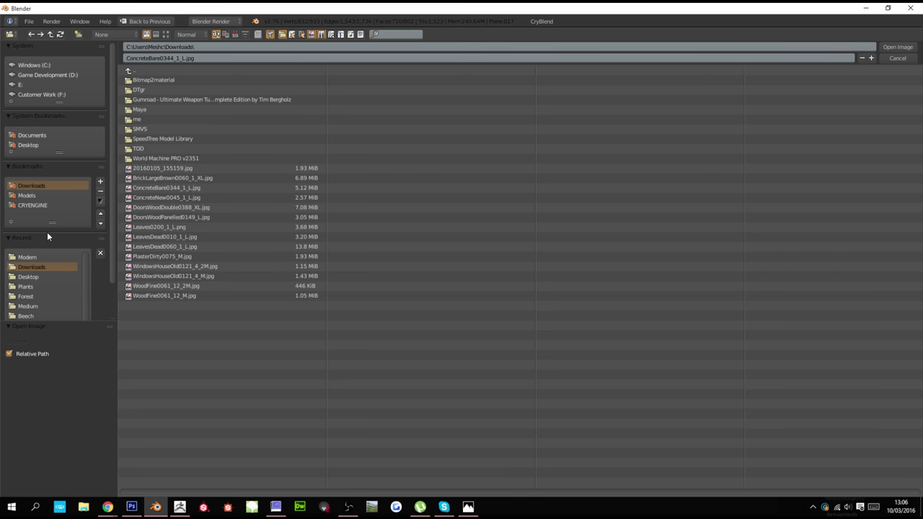
click(40, 259)
click(128, 70)
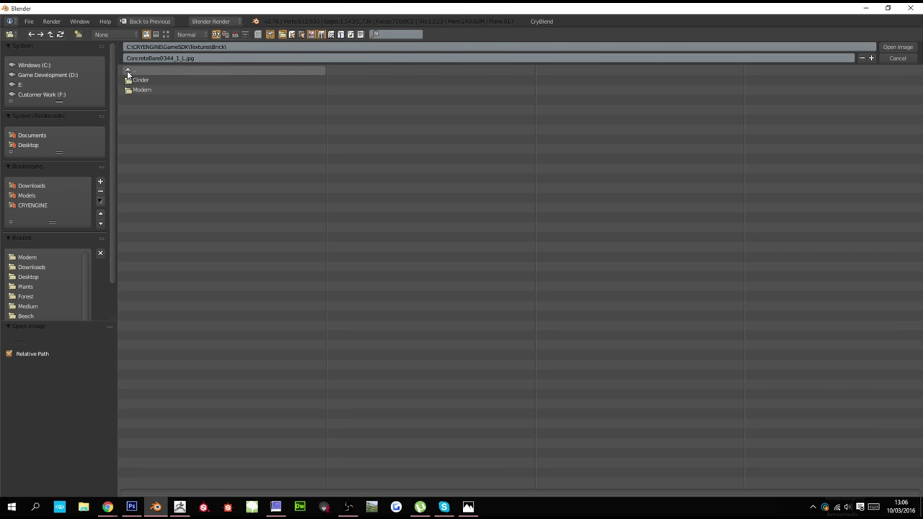
click(128, 70)
click(141, 99)
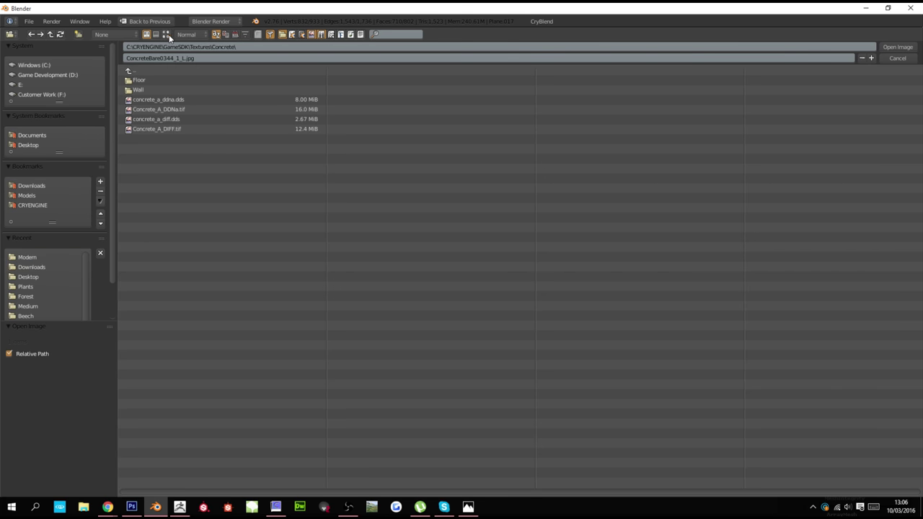
click(166, 34)
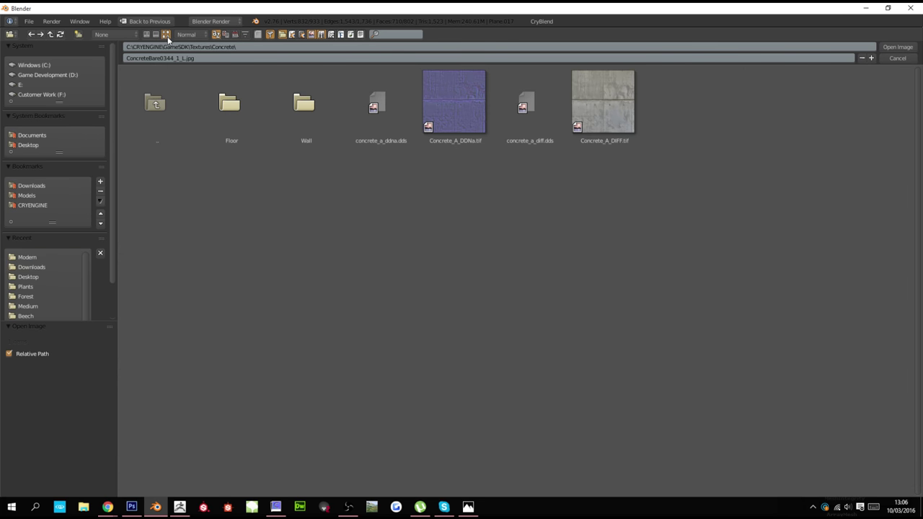
click(275, 110)
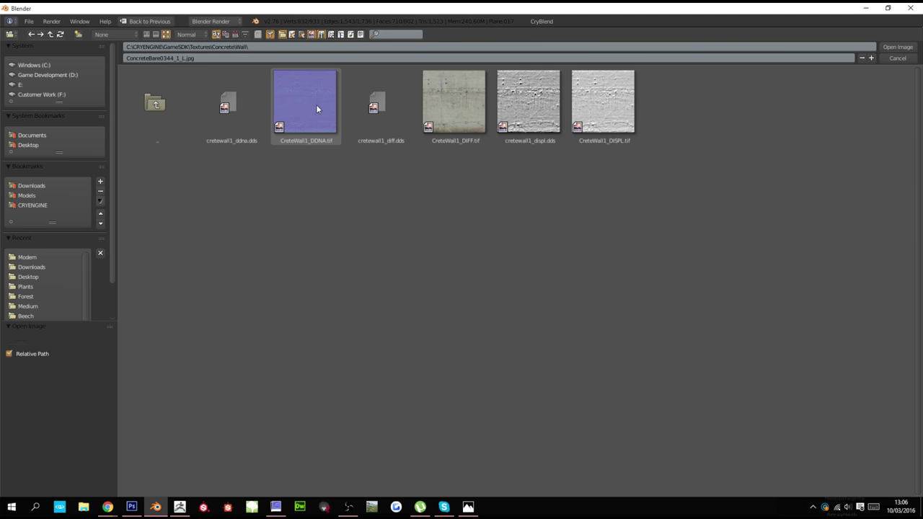
click(146, 93)
click(252, 112)
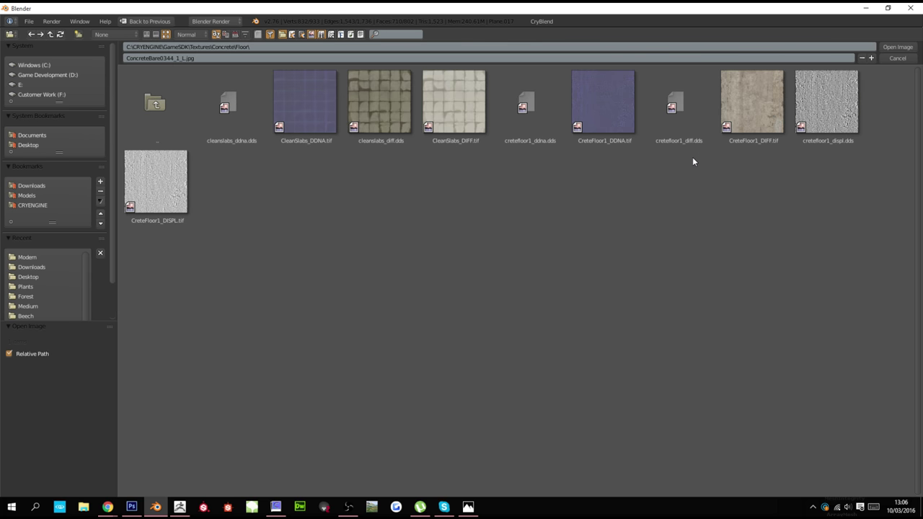
double_click(749, 109)
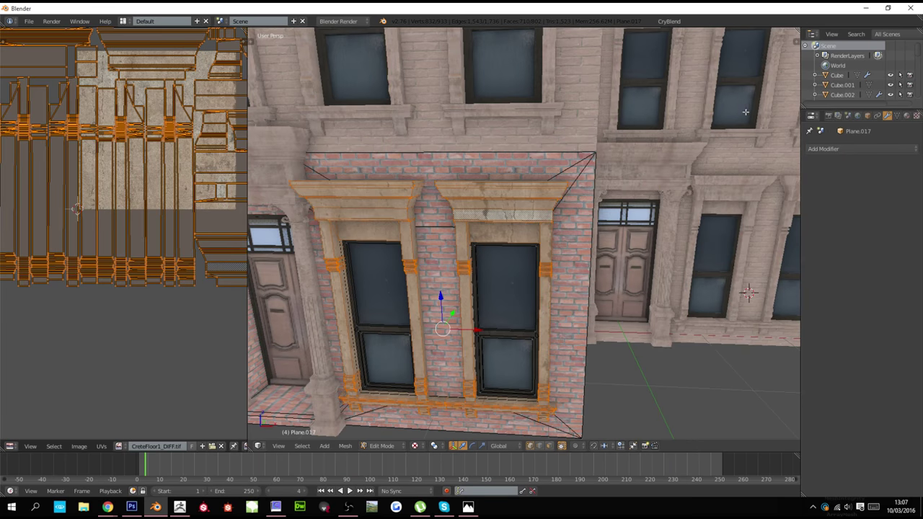
Examine the concrete trim and red brick textures around the duplicate's ground-floor windows up close and from further back
key(Tab)
scroll(584, 229, up, 5)
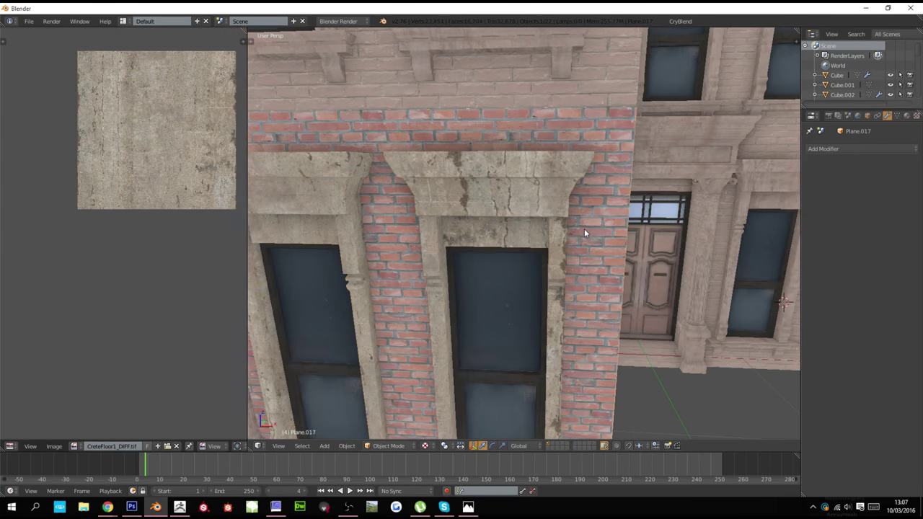
scroll(584, 229, down, 7)
middle_drag(559, 232, 539, 244)
scroll(535, 246, up, 4)
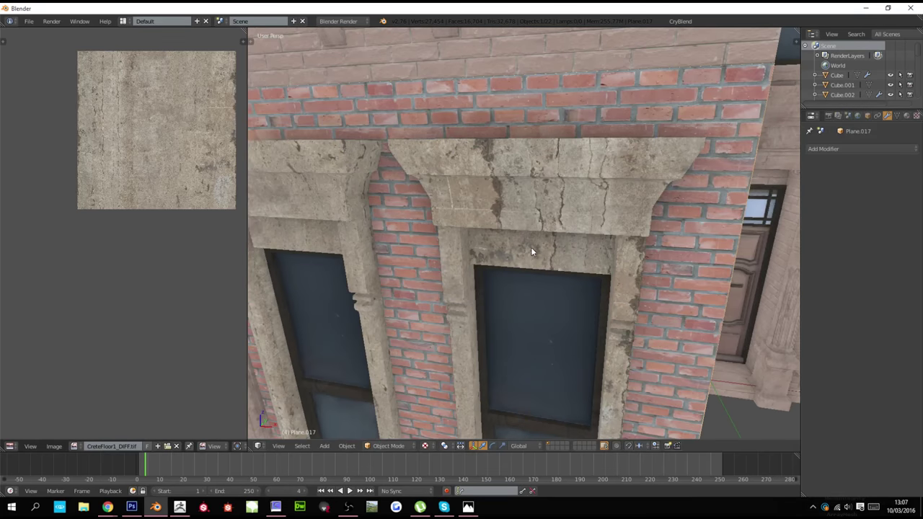
scroll(477, 218, down, 5)
middle_drag(471, 219, 478, 216)
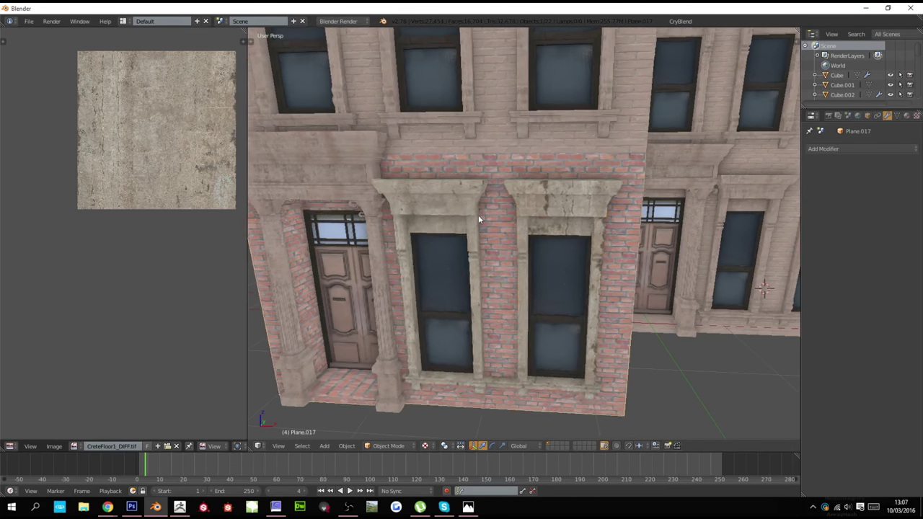
Assign CreteFloor1_DIFF.tif to all faces of the duplicate's entrance surround, including the columns, capitals, bases and overhead cornice
key(Tab)
shift+middle_drag(355, 202, 465, 201)
key(Tab)
right_click(447, 190)
key(Tab)
key(a)
key(a)
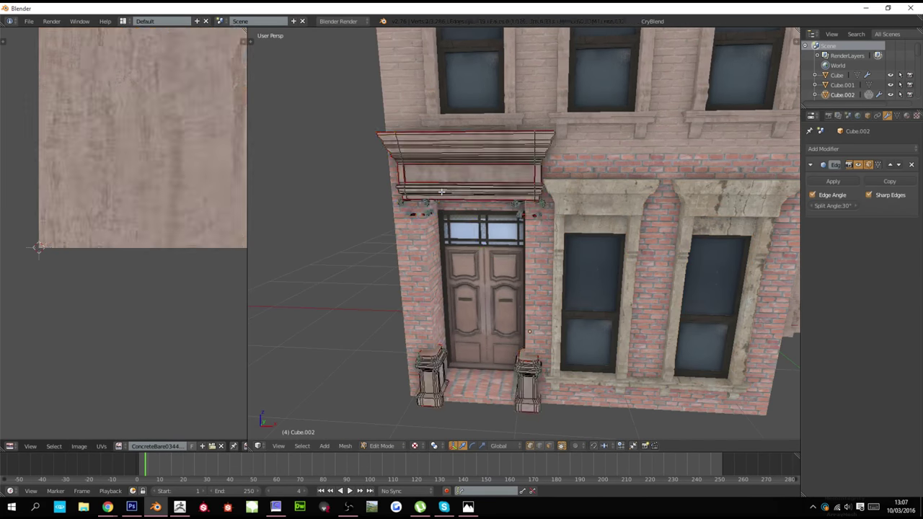
key(alt+h)
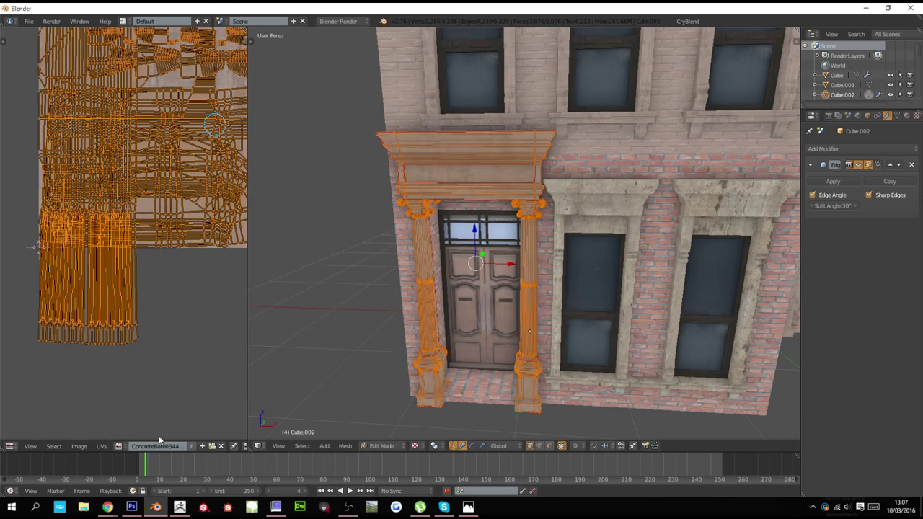
click(117, 447)
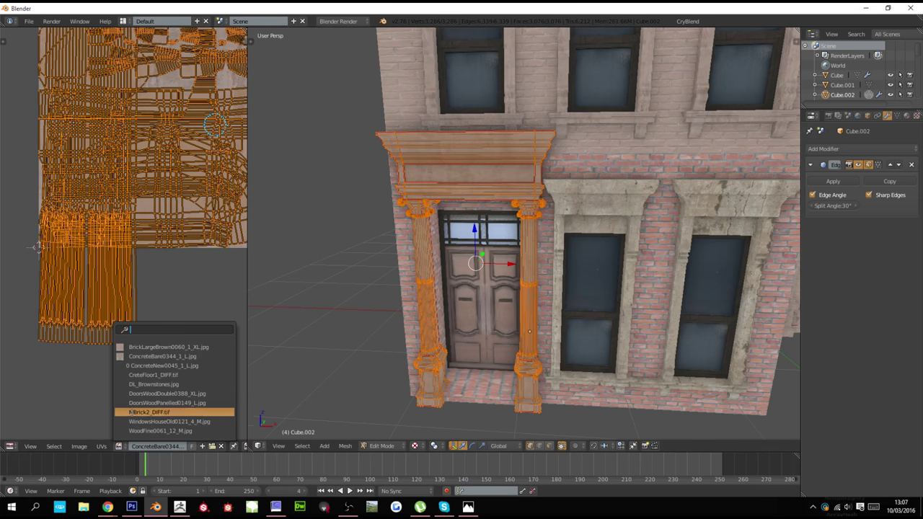
click(150, 376)
key(Tab)
middle_drag(427, 321, 458, 312)
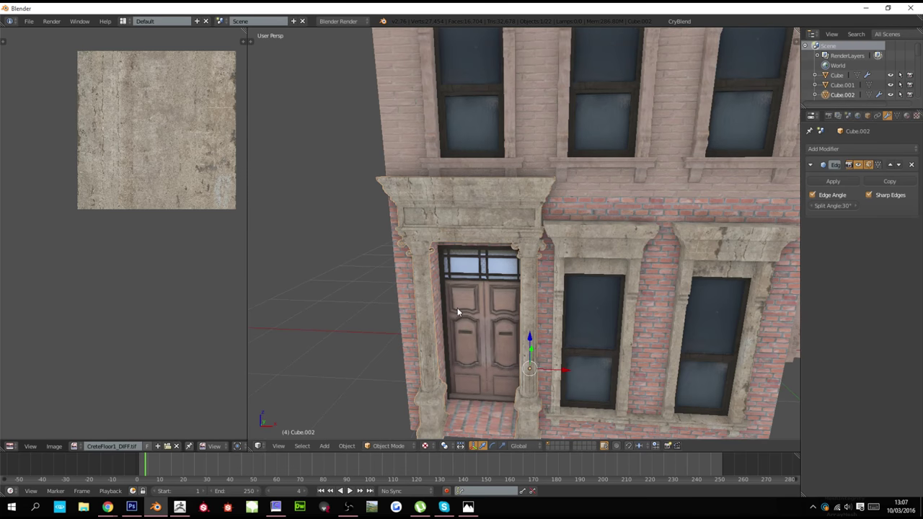
Assign CreteFloor1_DIFF.tif to the top and front faces of the doorstep between the duplicate's entrance columns
scroll(474, 386, down, 2)
shift+middle_drag(472, 433, 470, 382)
scroll(470, 382, up, 4)
right_click(461, 375)
key(Tab)
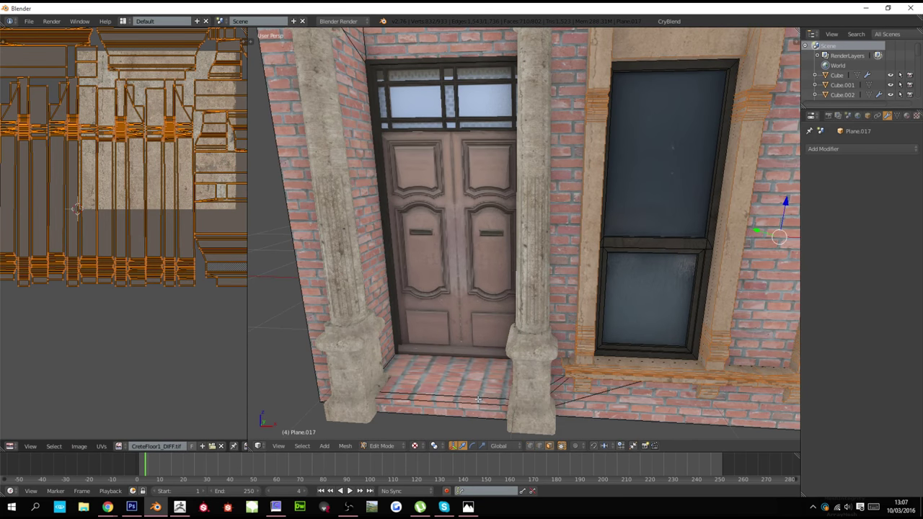
right_click(477, 398)
shift+right_click(474, 384)
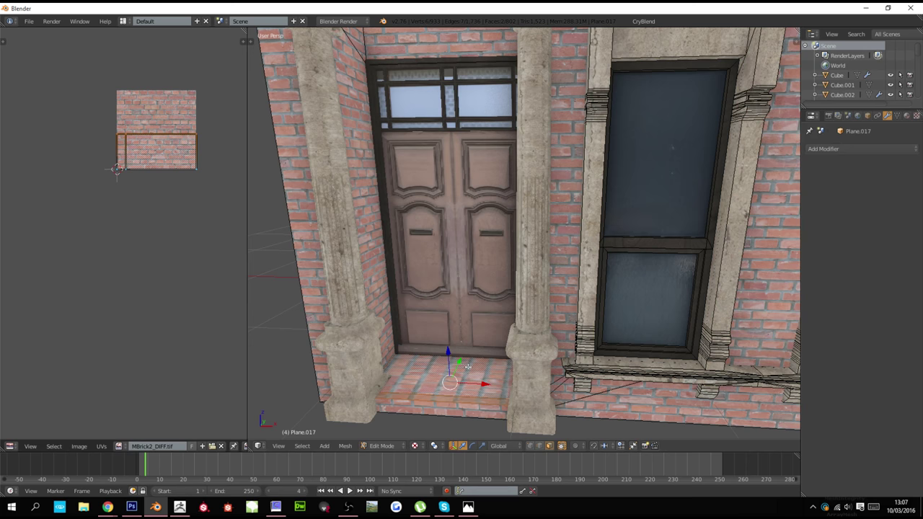
click(121, 448)
click(150, 381)
key(Tab)
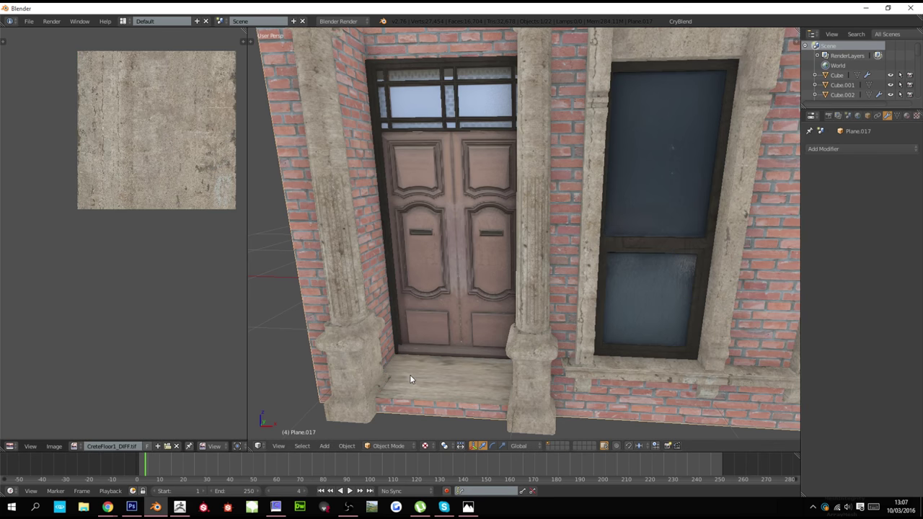
Assign CreteFloor1_DIFF.tif to the ceiling face of the recess above the duplicate's front door
scroll(411, 375, down, 6)
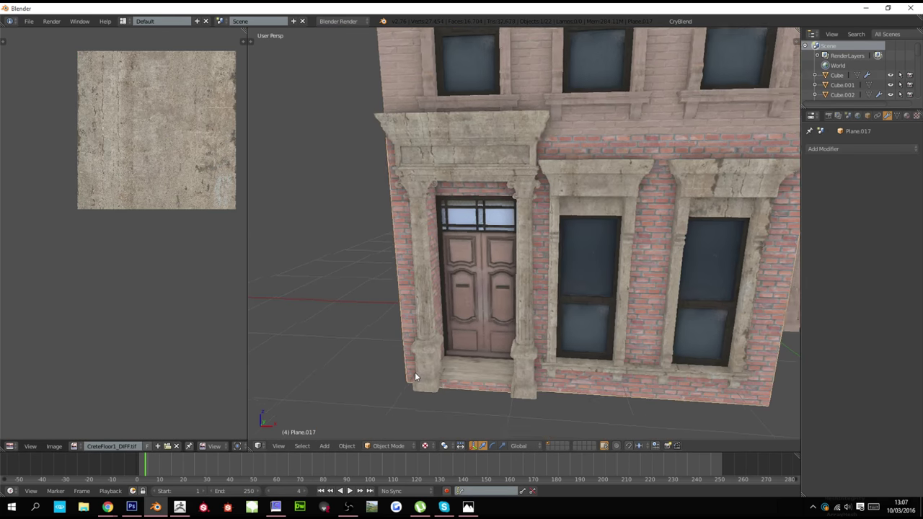
middle_drag(414, 372, 429, 247)
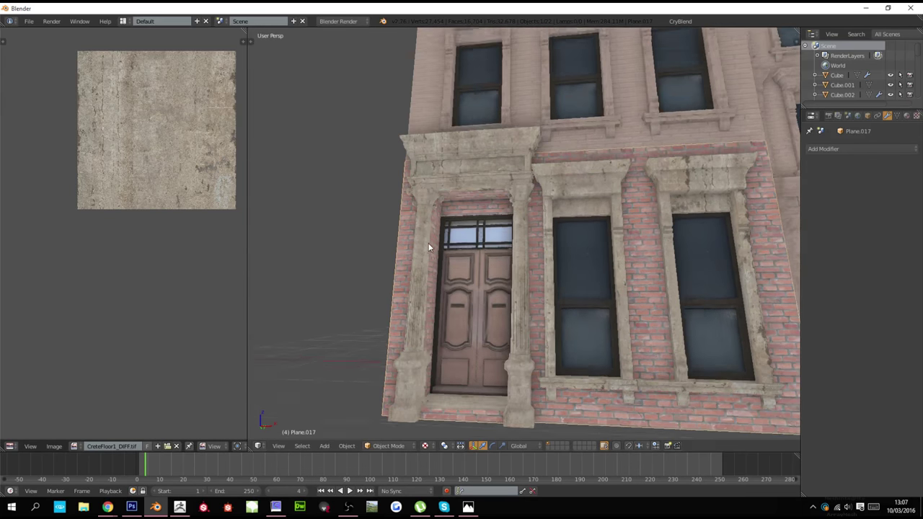
scroll(429, 247, up, 5)
key(Tab)
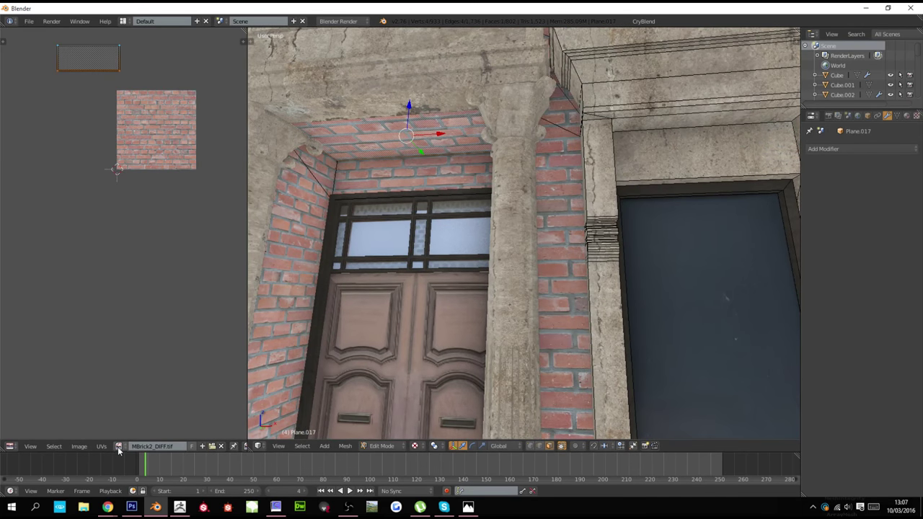
click(118, 447)
click(149, 374)
key(Tab)
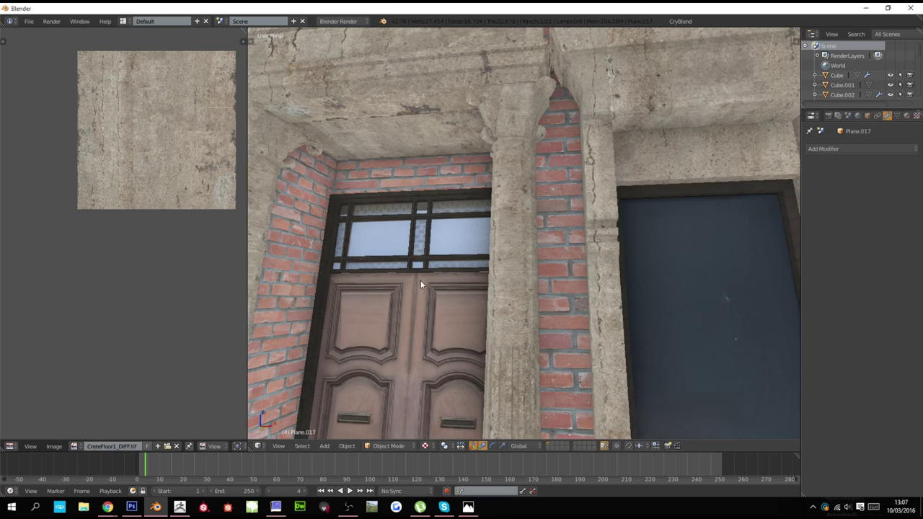
Select the linked wall faces around the windows on the duplicate's middle floor
scroll(441, 284, down, 5)
middle_drag(441, 284, 489, 273)
right_click(524, 223)
key(Tab)
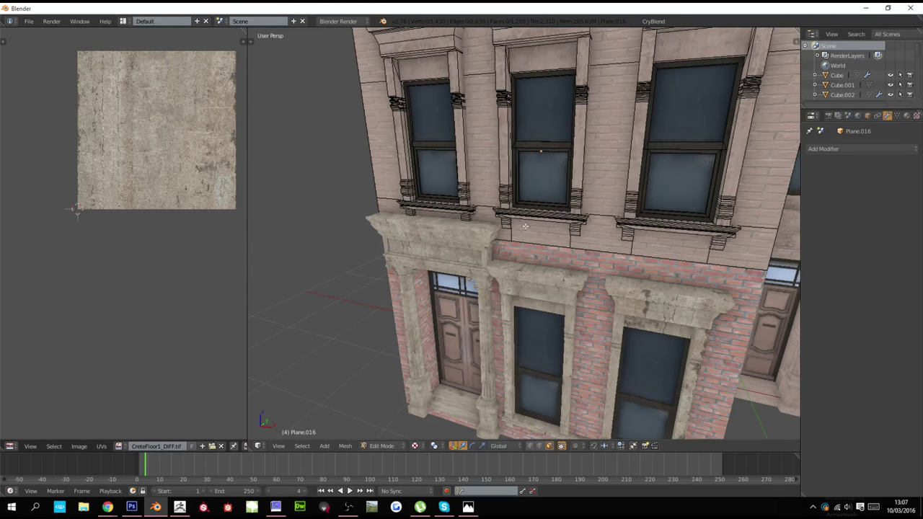
key(a)
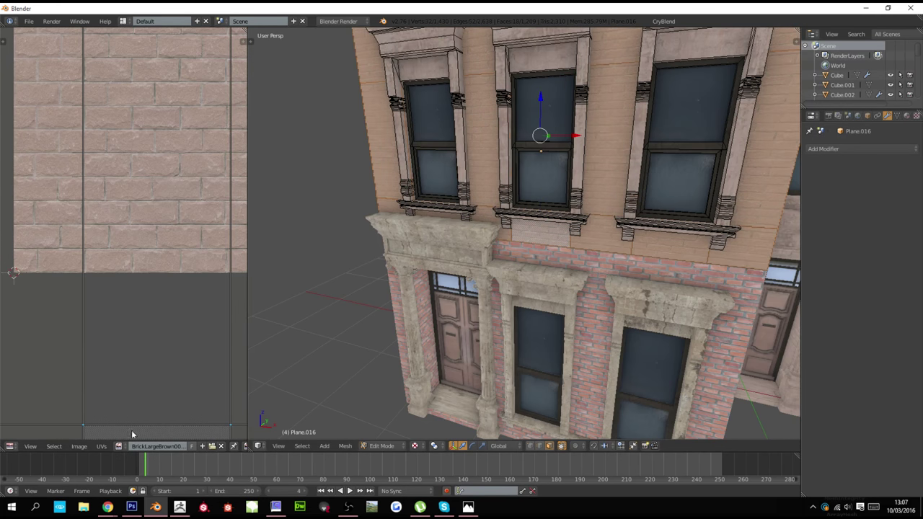
click(88, 447)
click(90, 425)
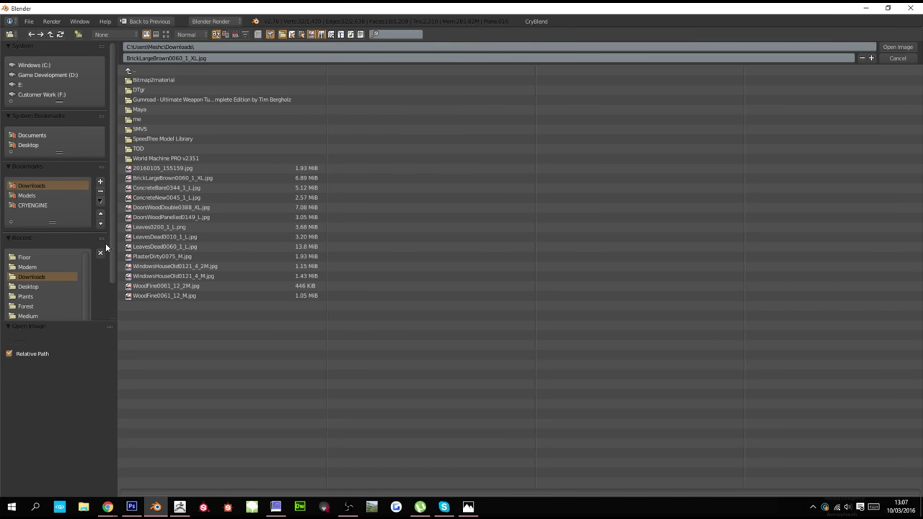
key(Escape)
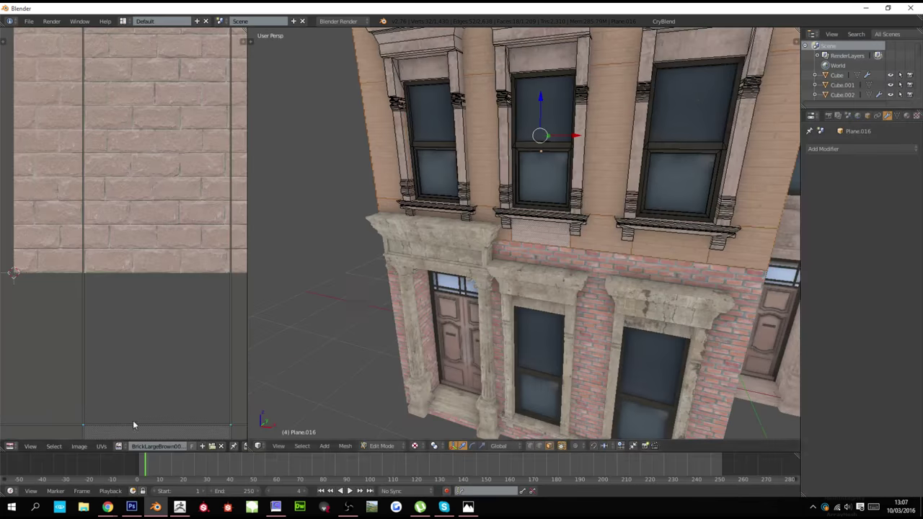
Assign the already loaded MBrick2_DIFF.tif to the selected middle-floor wall faces
click(118, 446)
text(br)
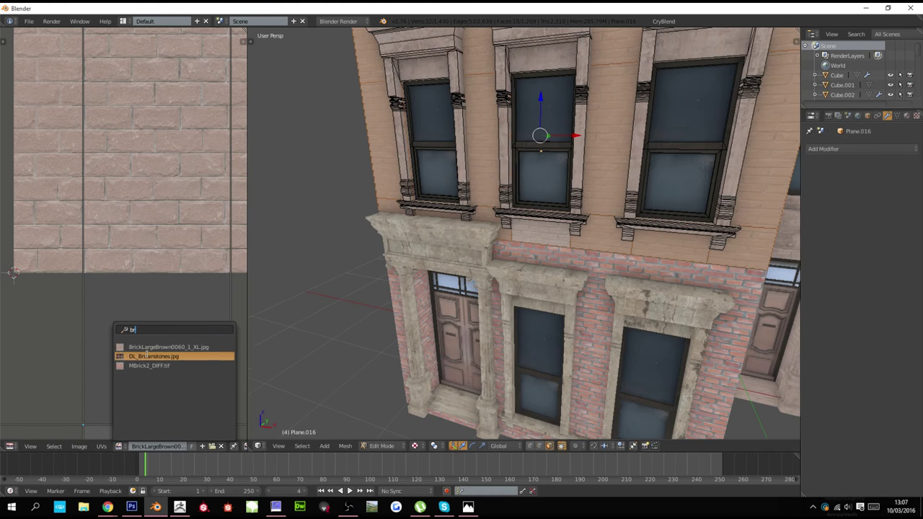
click(153, 364)
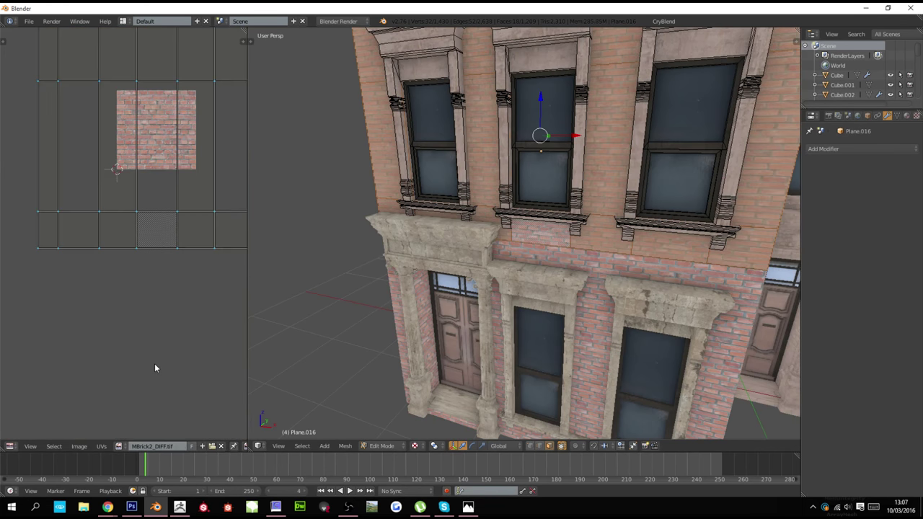
Assign CreteFloor1_DIFF.tif to the linked trim around all three middle-floor windows of the duplicate, including lintels, pilasters and sills
shift+scroll(454, 278, up, 10)
right_click(497, 178)
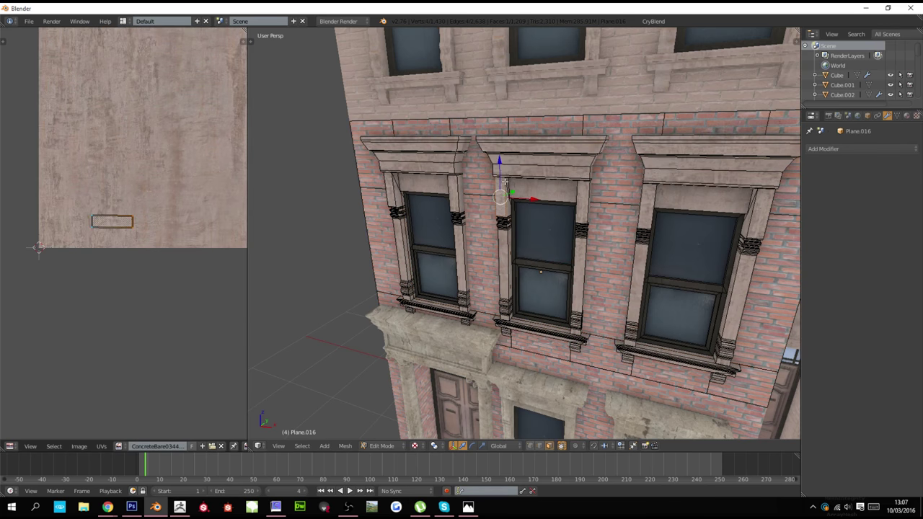
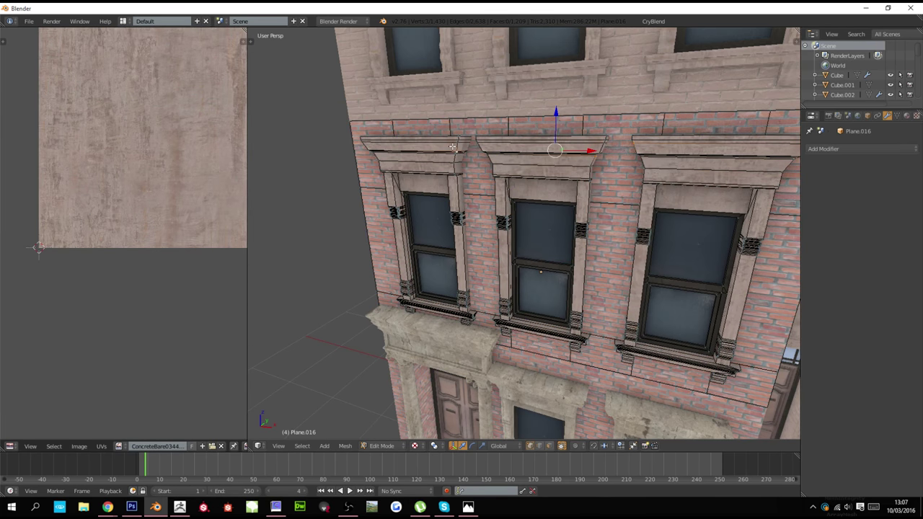
key(ctrl+KP_Add)
key(ctrl+KP_Add)
key(ctrl+KP_Add)
key(ctrl+KP_Add)
key(ctrl+KP_Add)
key(ctrl+KP_Add)
key(ctrl+KP_Add)
key(ctrl+KP_Add)
key(ctrl+KP_Add)
key(ctrl+KP_Add)
key(ctrl+KP_Add)
key(ctrl+KP_Add)
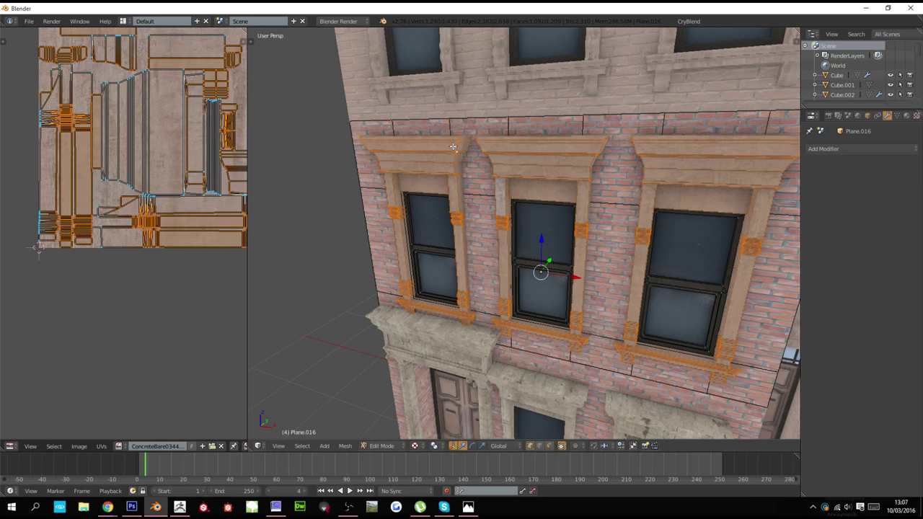
key(a)
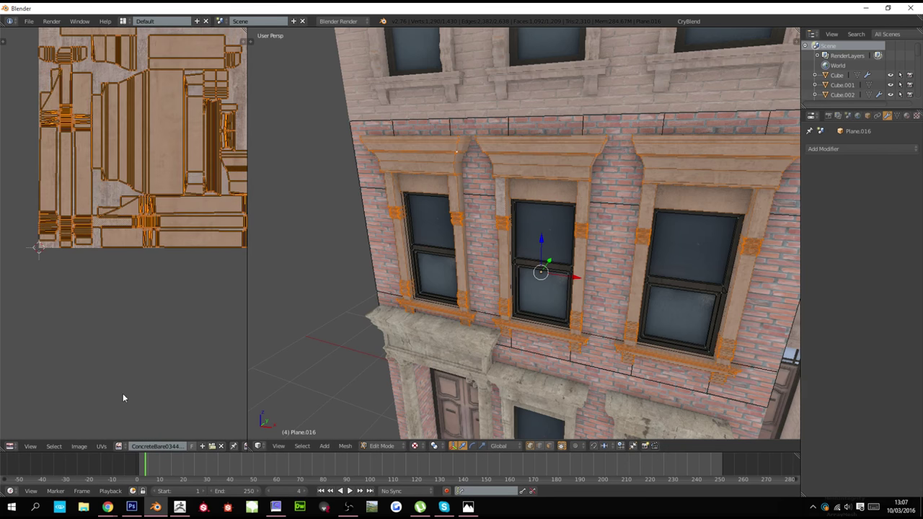
click(119, 446)
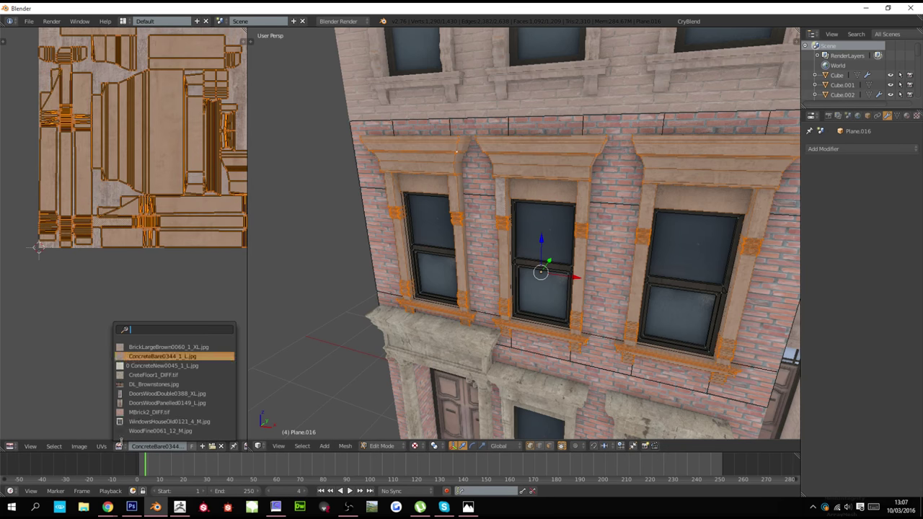
click(166, 373)
key(Tab)
Assign CreteFloor1_DIFF.tif to all faces of the duplicate's exposed side wall facing the original building
scroll(433, 291, down, 8)
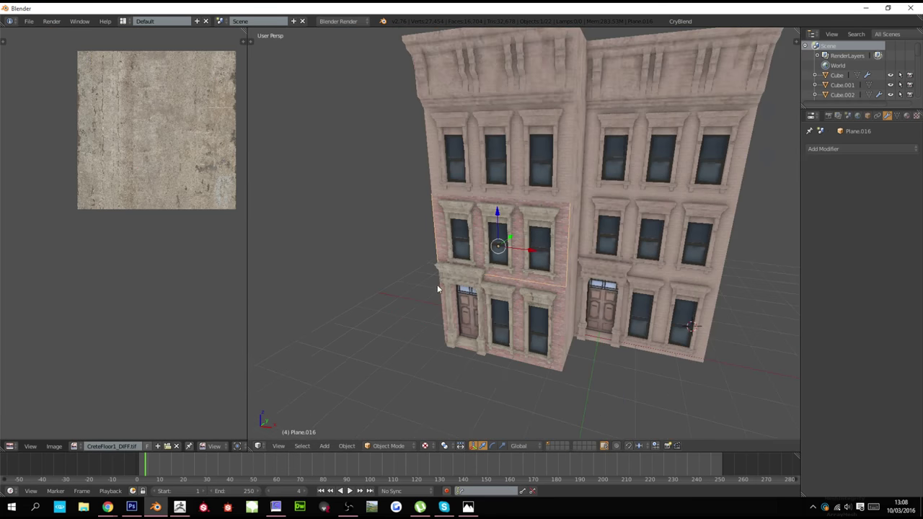
scroll(462, 255, up, 5)
right_click(568, 263)
key(Tab)
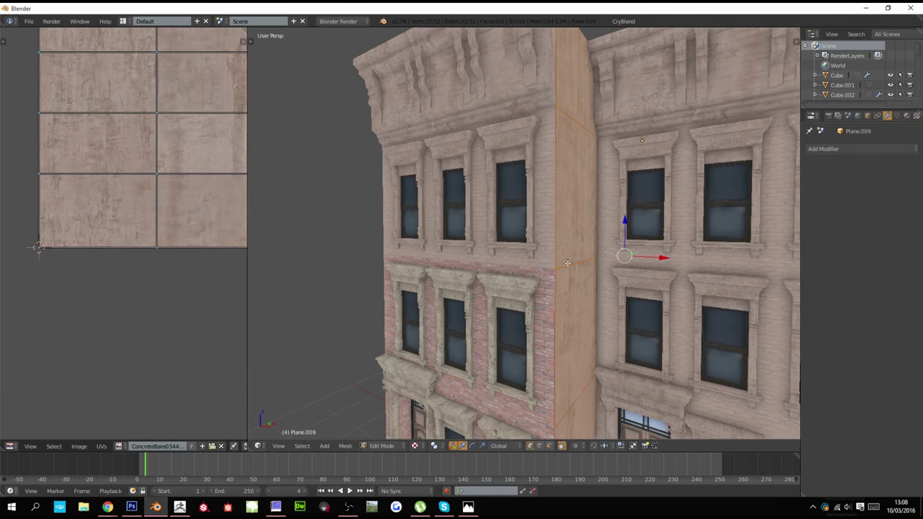
click(118, 446)
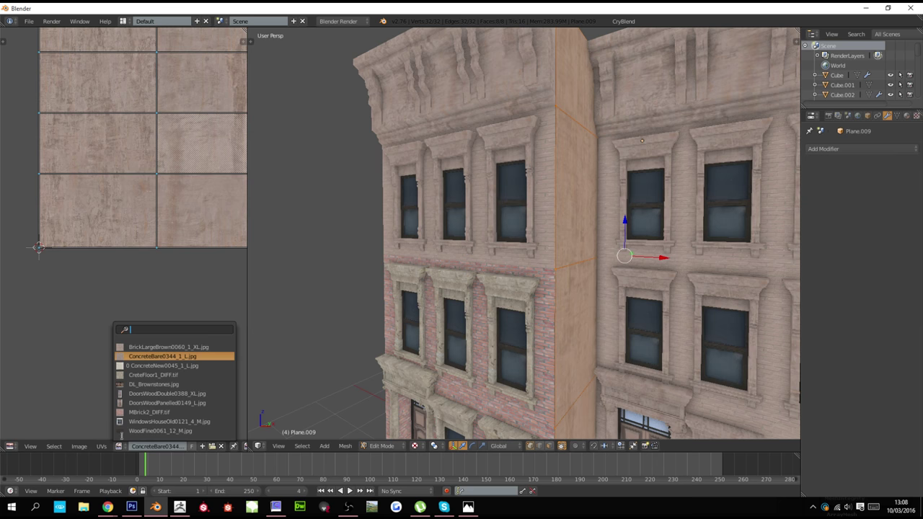
click(144, 376)
key(Tab)
Assign MBrick2_DIFF.tif to the linked wall faces around the windows on the duplicate's top floor
mouse_move(452, 367)
middle_down()
mouse_move(402, 363)
mouse_move(422, 365)
mouse_move(422, 332)
mouse_move(396, 329)
mouse_move(377, 360)
mouse_move(449, 377)
middle_up()
scroll(449, 368, up, 3)
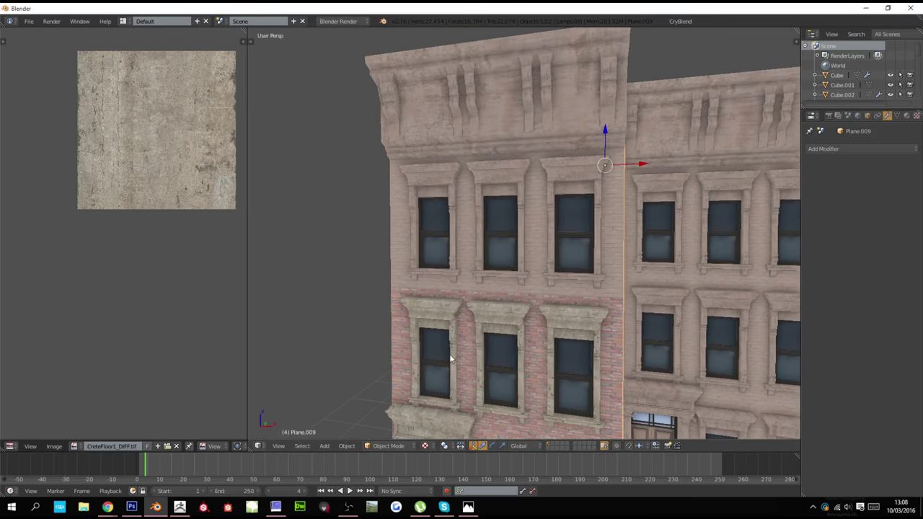
right_click(520, 284)
key(Tab)
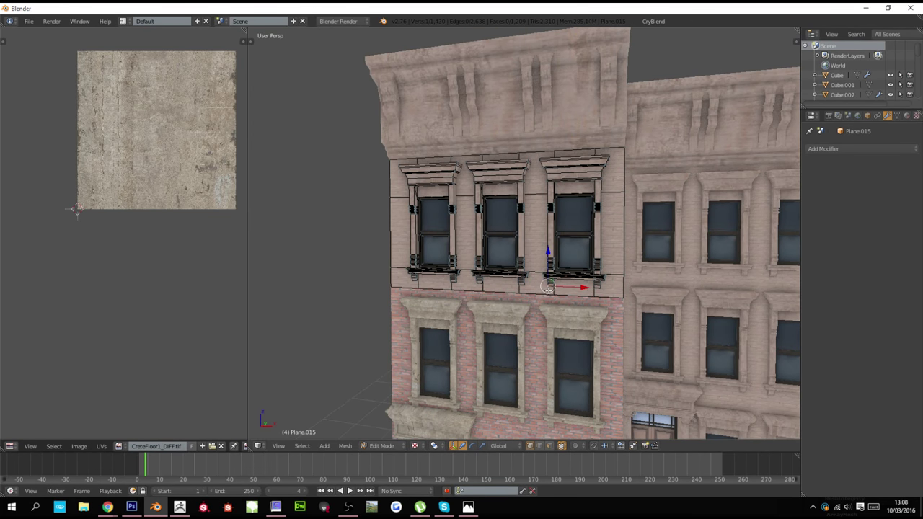
key(a)
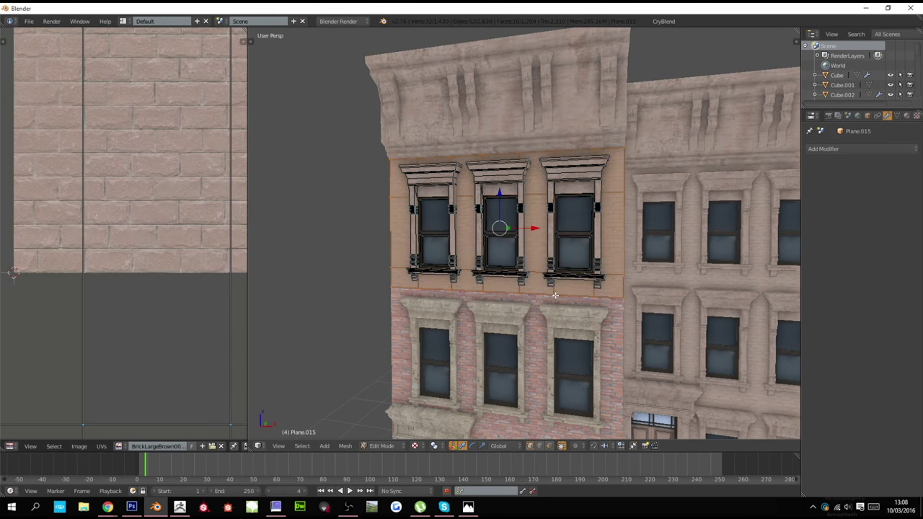
click(120, 445)
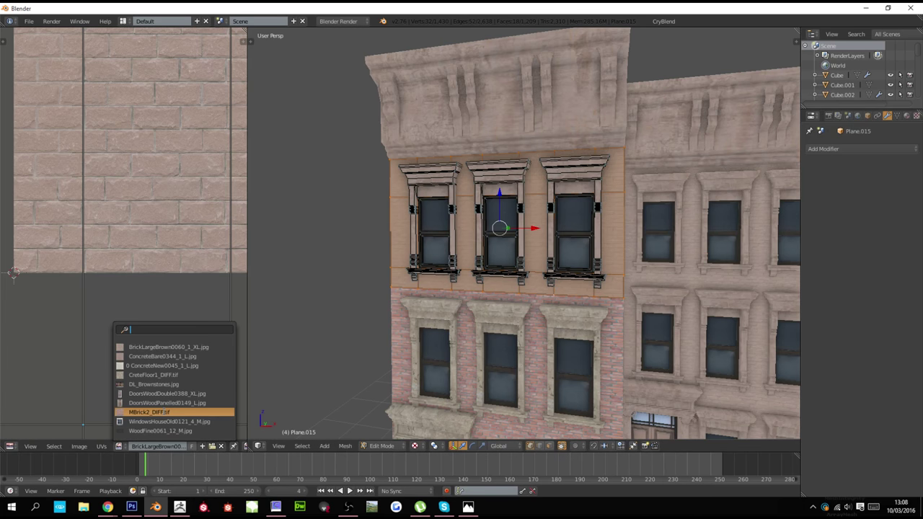
click(149, 412)
scroll(503, 129, up, 2)
key(Tab)
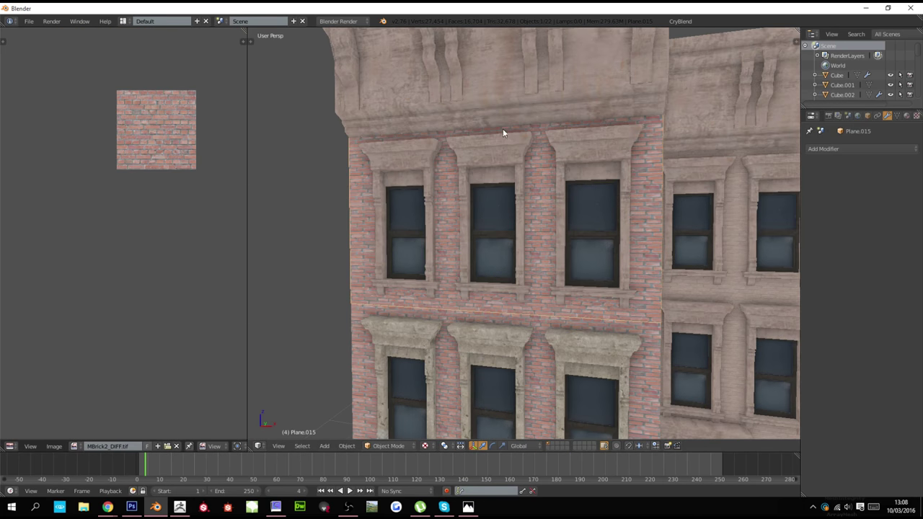
Assign CreteFloor1_DIFF.tif to the linked trim around all three top-floor windows of the duplicate, including lintels, pilasters and sills
key(Tab)
right_click(503, 142)
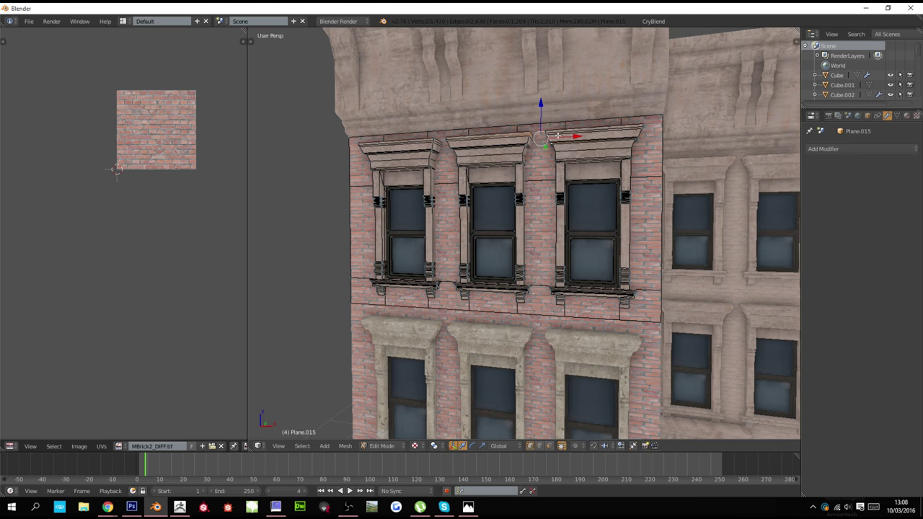
key(ctrl+l)
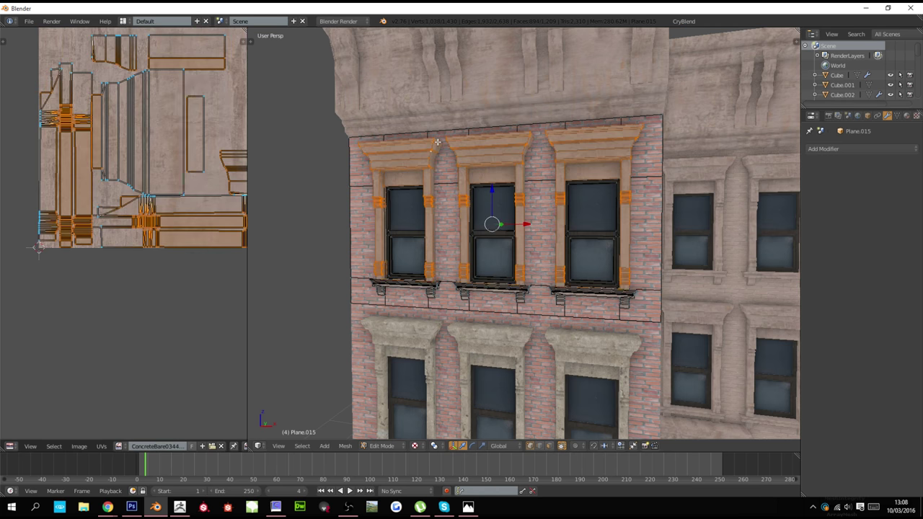
key(a)
key(a)
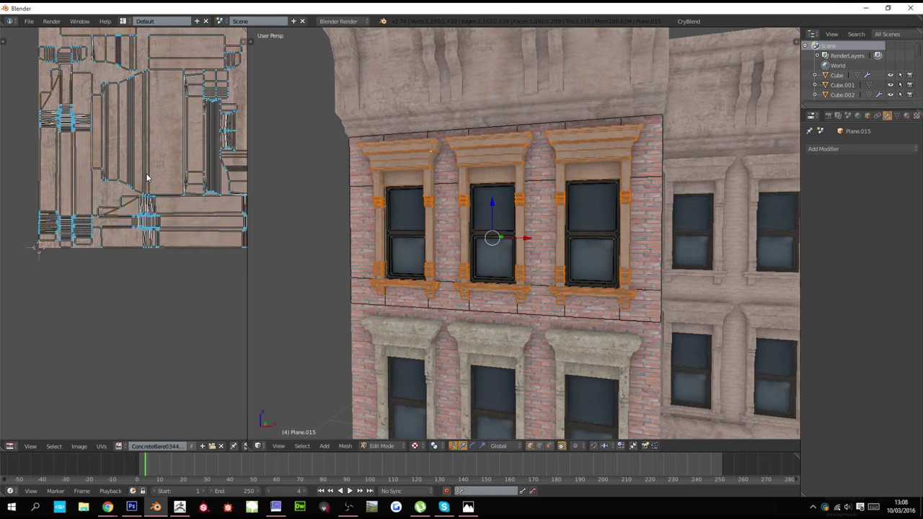
click(119, 446)
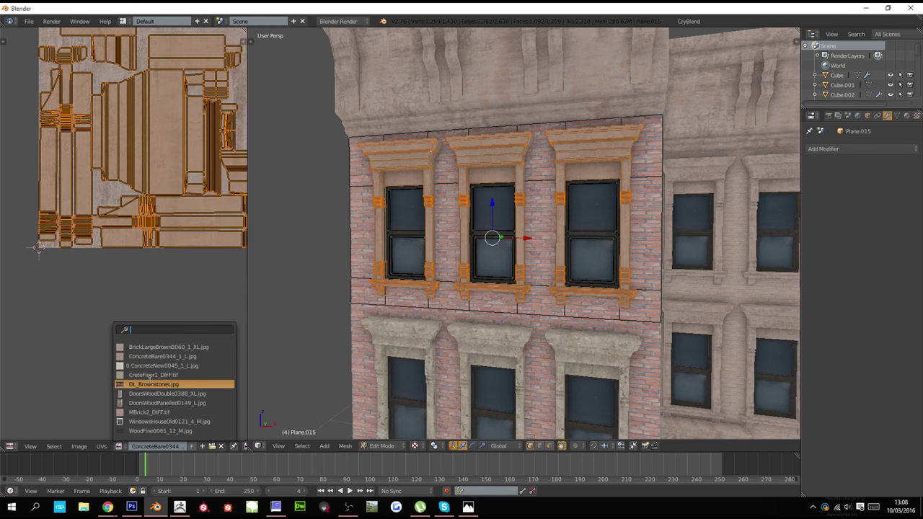
click(173, 373)
key(Tab)
Assign CreteFloor1_DIFF.tif to all faces of the duplicate's roof cornice, including its brackets
scroll(381, 305, down, 5)
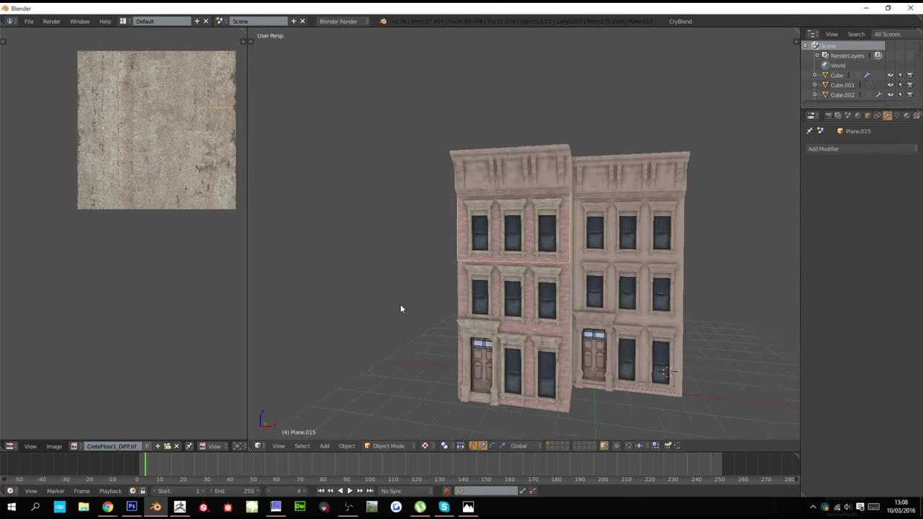
mouse_move(400, 303)
middle_down()
mouse_move(373, 311)
mouse_move(400, 306)
middle_up()
scroll(452, 276, up, 5)
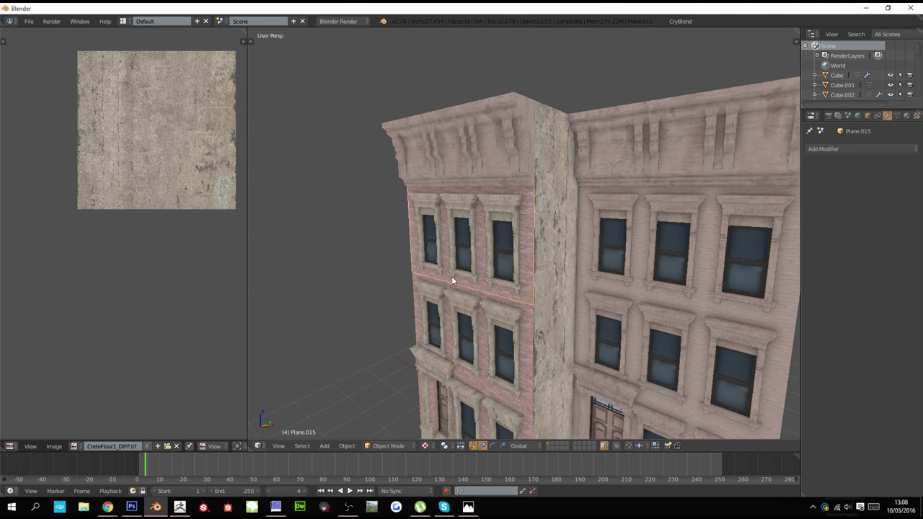
key(Tab)
key(Tab)
right_click(498, 151)
key(Tab)
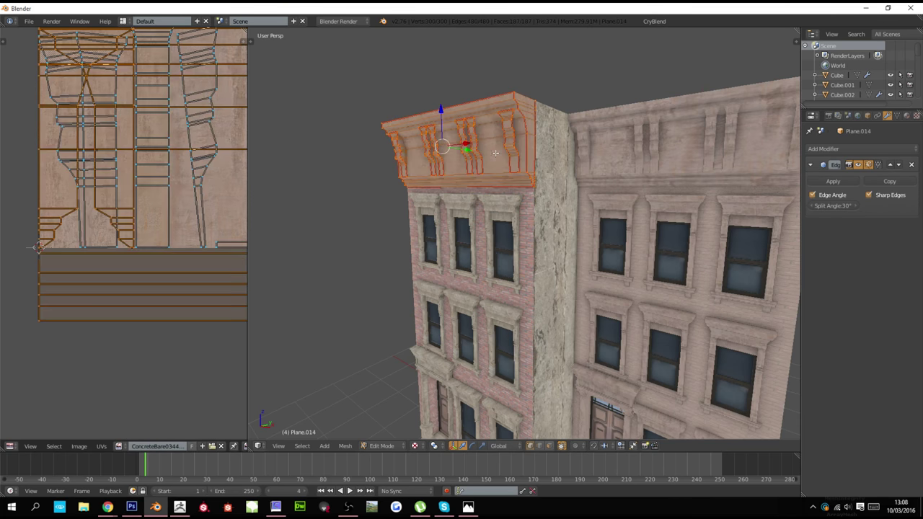
click(119, 446)
click(161, 380)
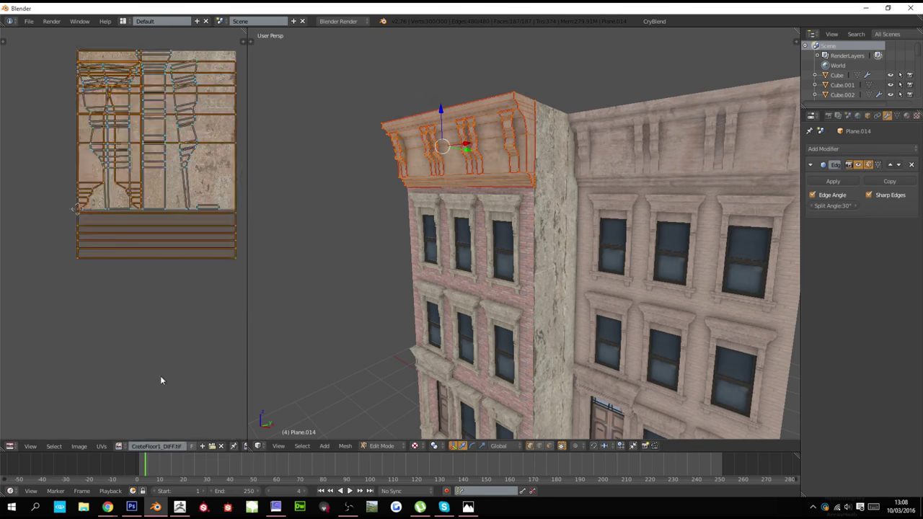
key(Tab)
Display MBrick2_DIFF.tif in the image editor and start replacing its source image
scroll(472, 330, down, 4)
mouse_move(476, 336)
middle_down()
mouse_move(560, 328)
mouse_move(488, 328)
middle_up()
scroll(556, 325, up, 3)
scroll(488, 329, up, 4)
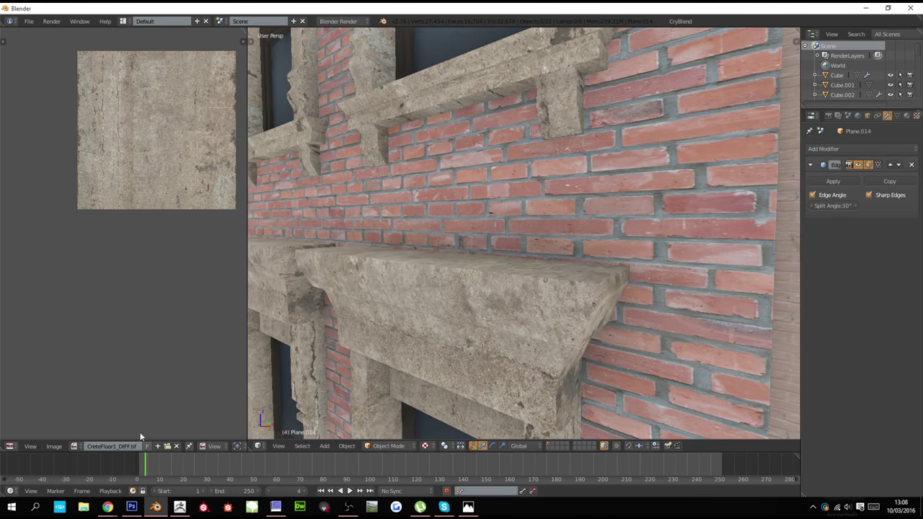
click(74, 446)
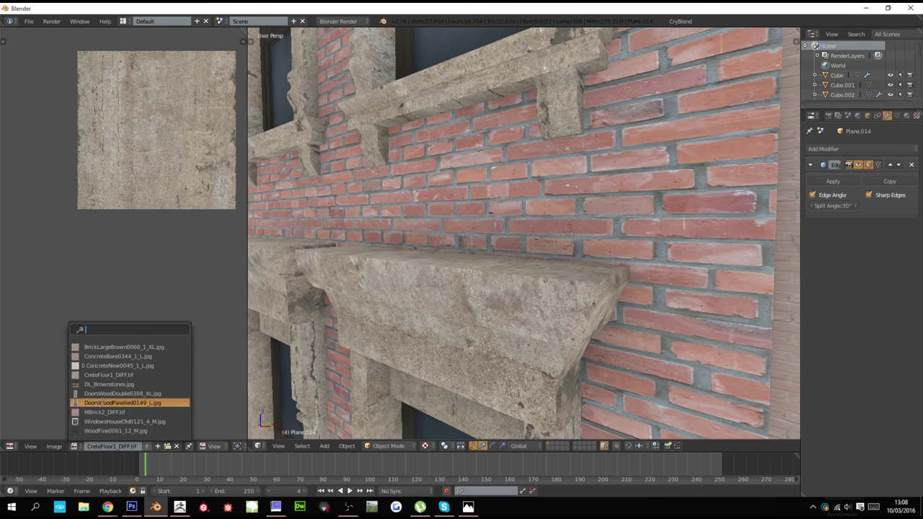
click(102, 414)
click(54, 446)
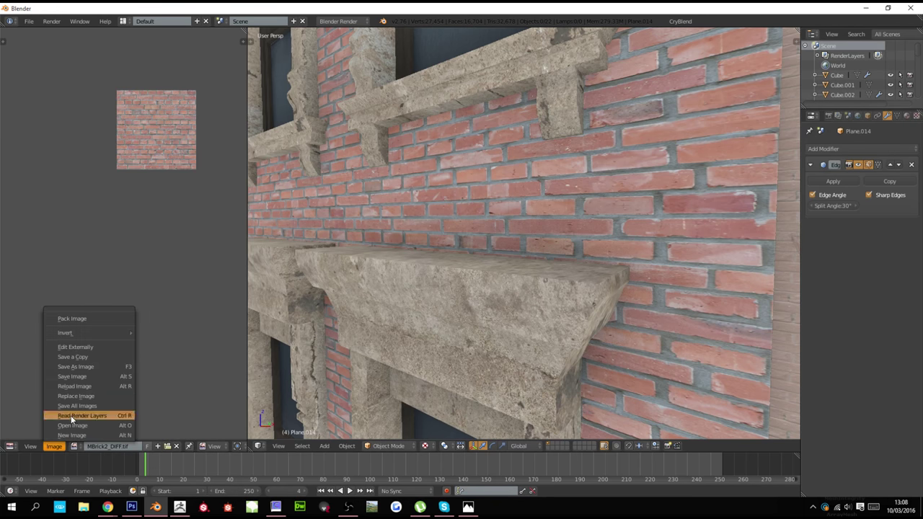
click(76, 396)
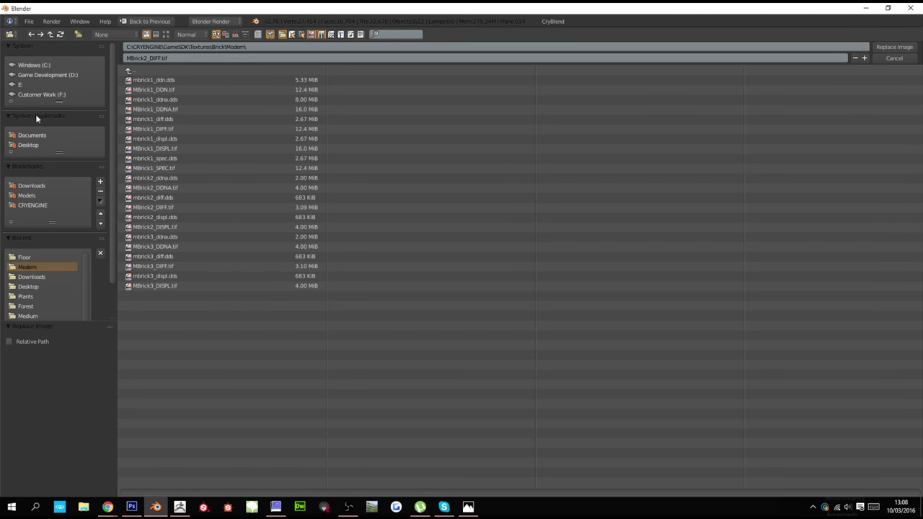
Browse D:\Textures\Brick\Wall as thumbnails and pick the BrickOldMixed0094_1 photo as the replacement for the brick image
click(50, 75)
click(144, 149)
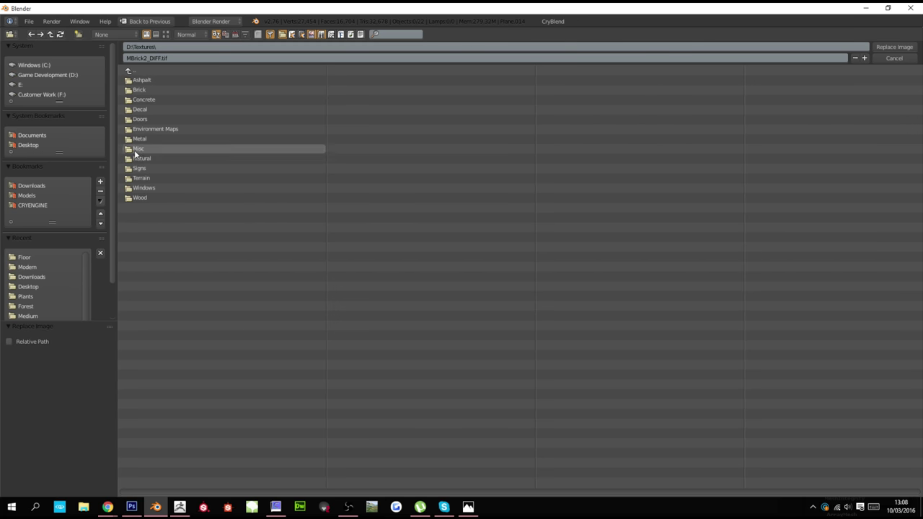
click(139, 89)
click(165, 34)
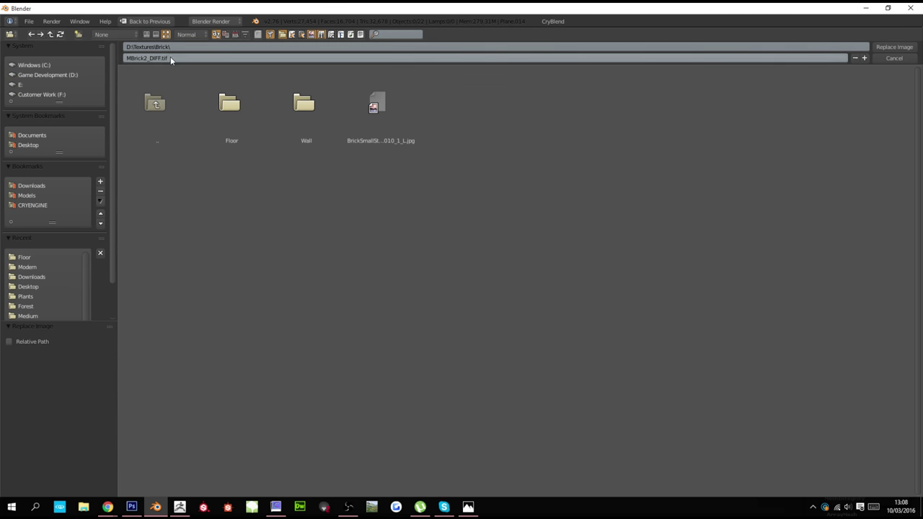
click(297, 109)
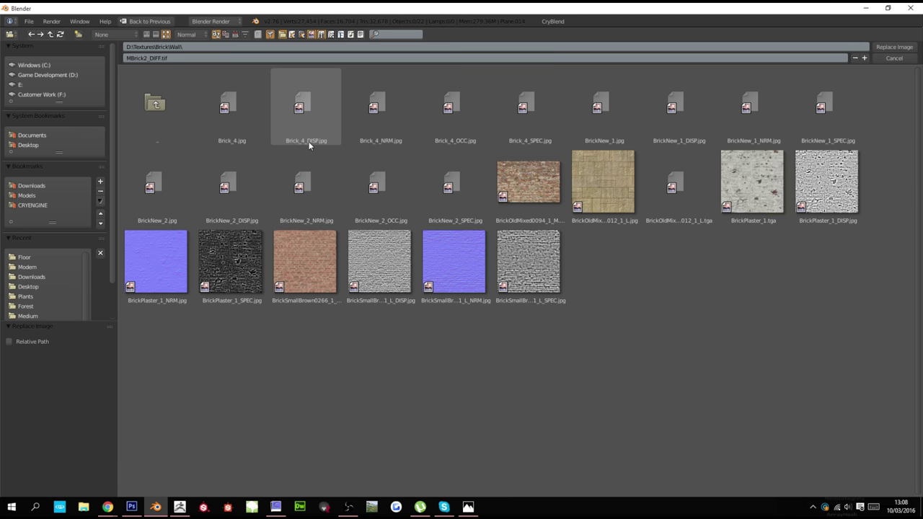
double_click(524, 179)
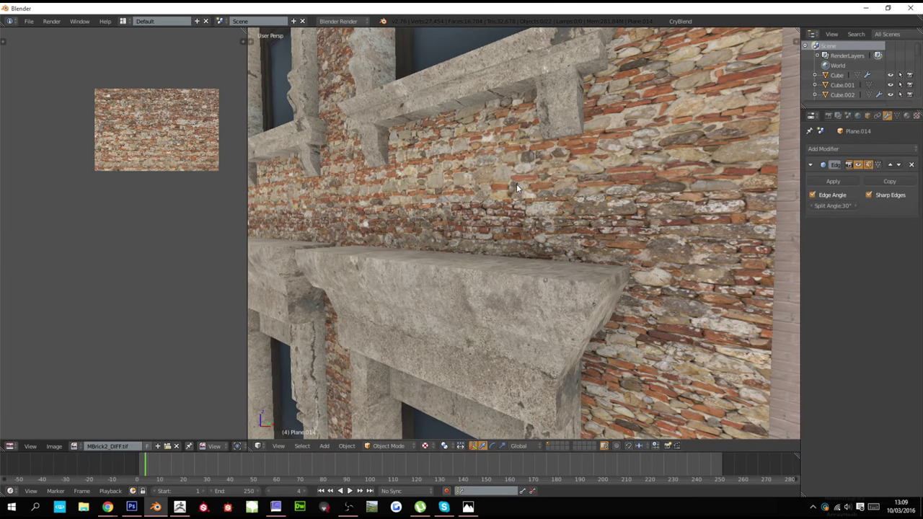
Examine the old mixed brick texture on the duplicate's facade from a distance and close up
scroll(516, 184, down, 10)
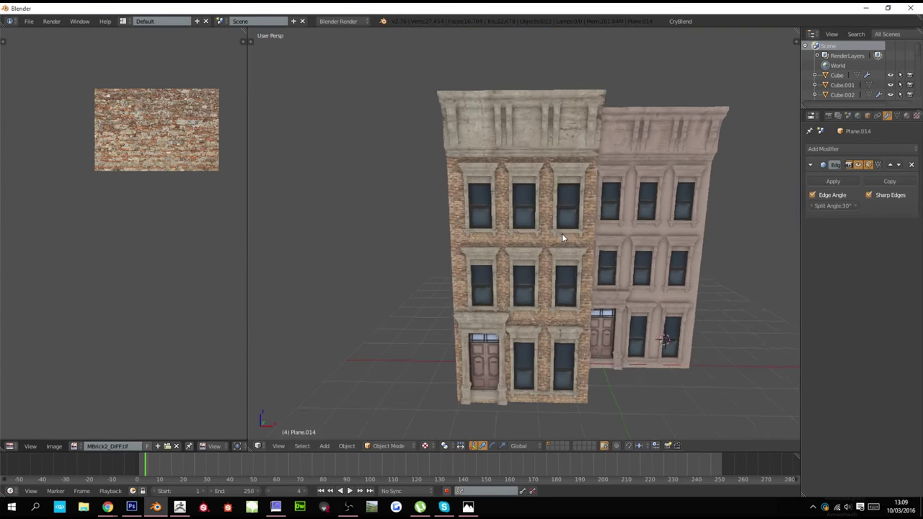
middle_drag(563, 238, 508, 247)
scroll(521, 250, up, 10)
scroll(515, 230, down, 8)
scroll(522, 227, up, 6)
scroll(522, 228, down, 5)
scroll(537, 239, down, 6)
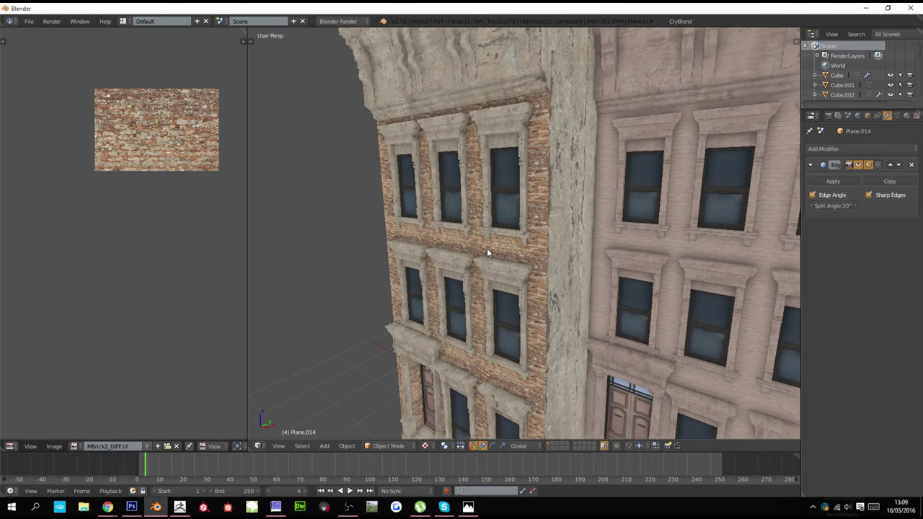
key(Tab)
key(Tab)
Select the brick building's middle-floor facade together with both of its side walls, using wireframe display
scroll(476, 255, down, 3)
middle_drag(474, 258, 476, 261)
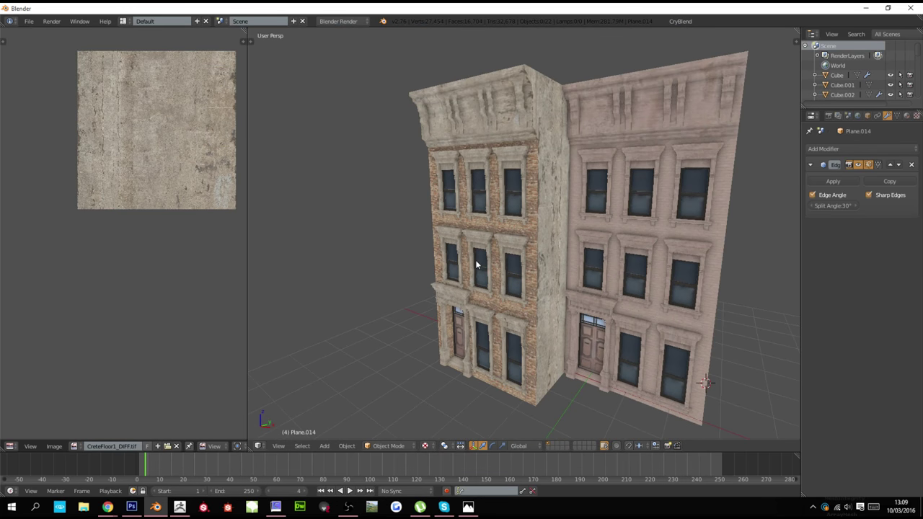
right_click(476, 266)
key(z)
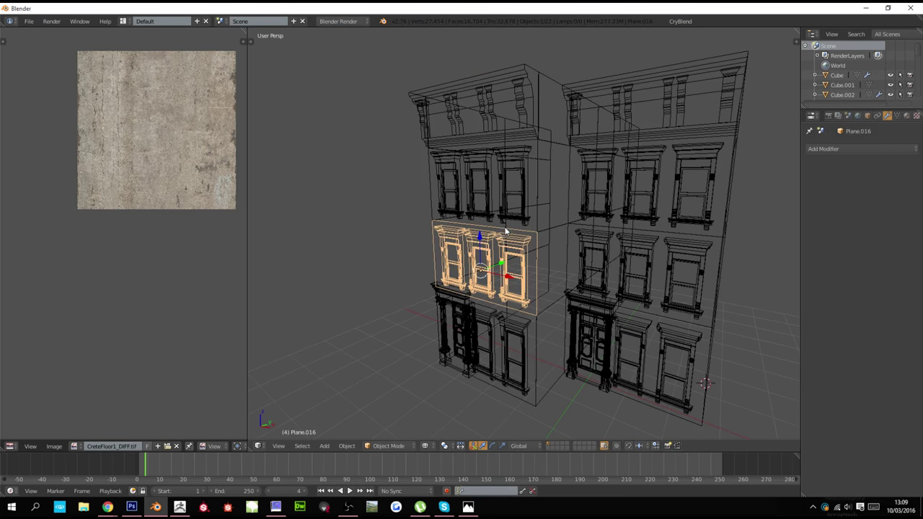
scroll(496, 238, down, 12)
click(487, 116)
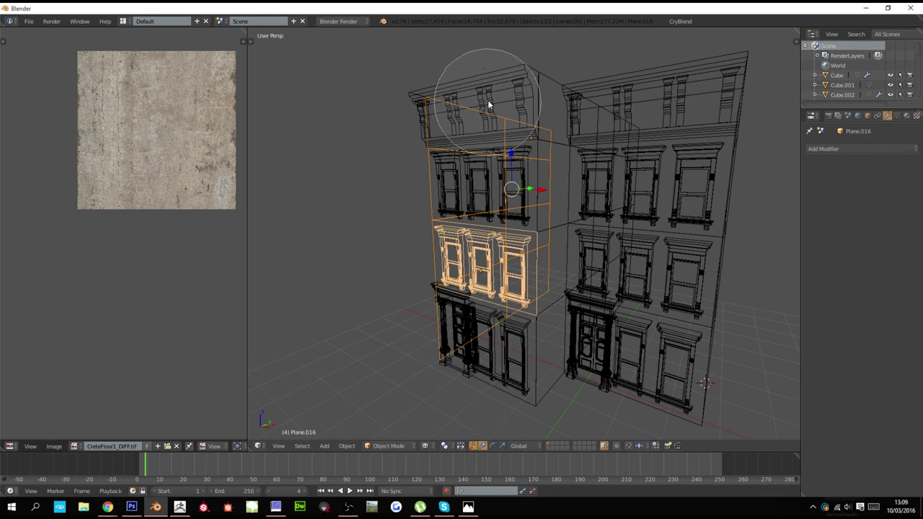
right_click(489, 98)
shift+right_click(489, 95)
shift+right_click(543, 101)
shift+right_click(543, 112)
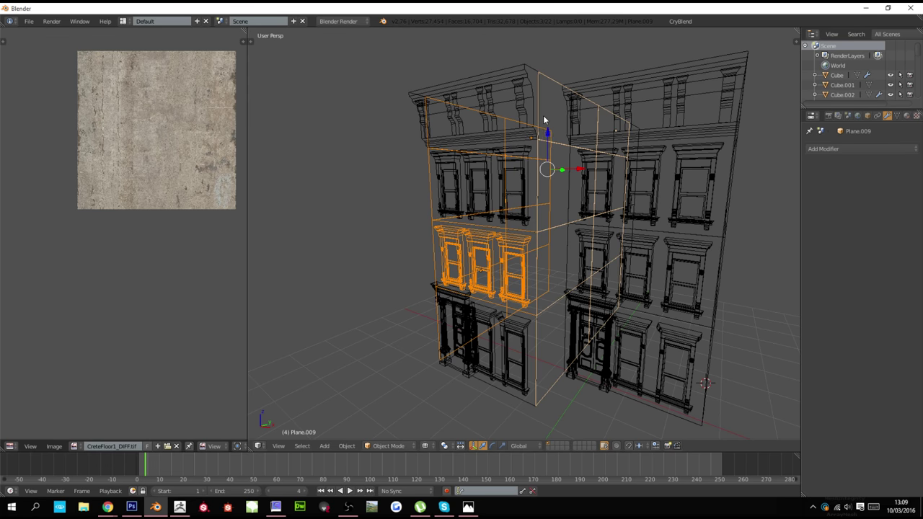
Add the brick building's cornice, top-floor facade and ground-floor window section to the selection
right_click(534, 115)
key(z)
right_click(508, 176)
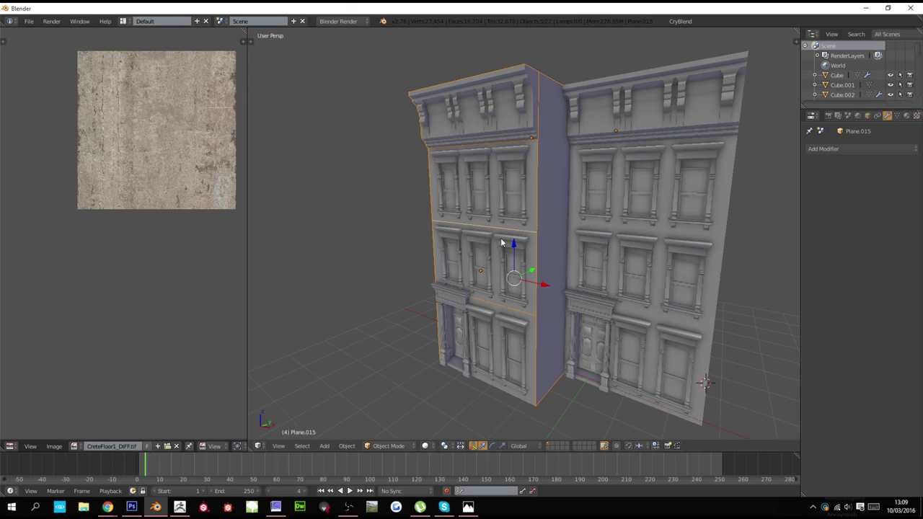
shift+right_click(496, 298)
key(z)
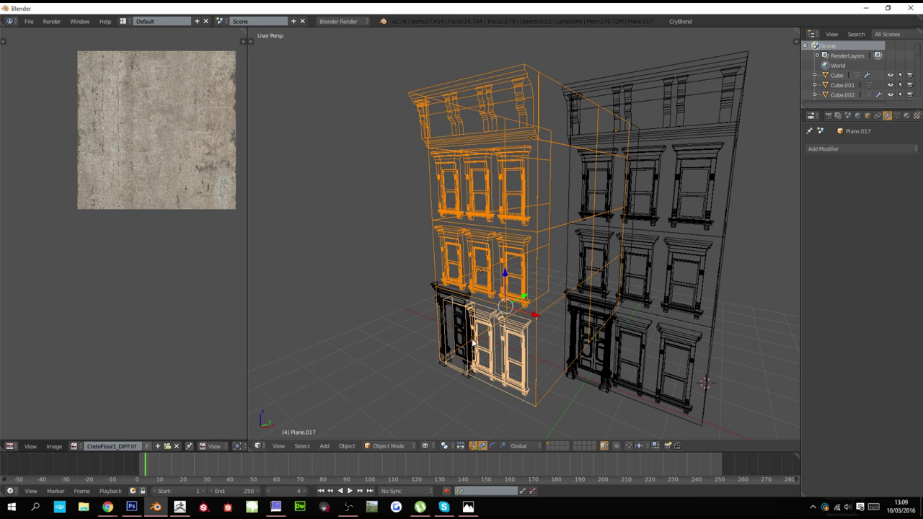
Add the brick building's entrance surround, door and transom window to the selection so the whole building is selected
shift+right_click(467, 341)
shift+right_click(463, 341)
shift+right_click(471, 339)
shift+right_click(469, 315)
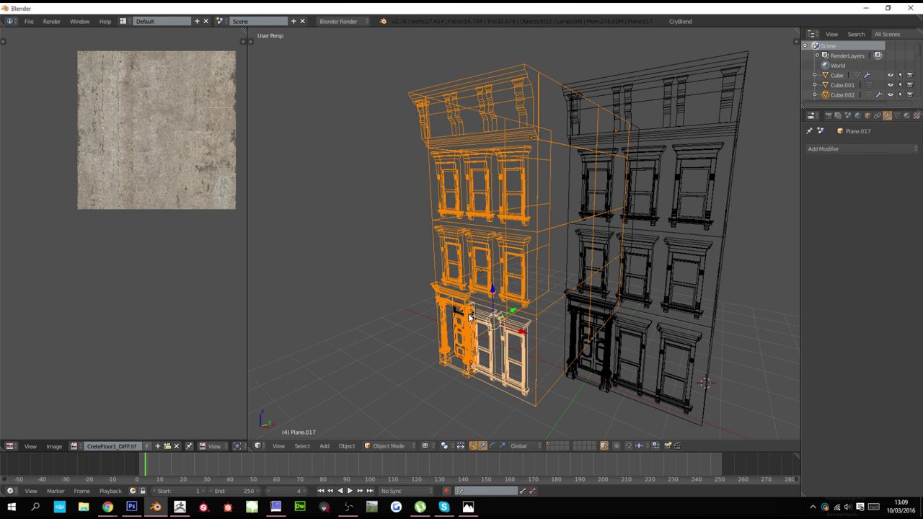
shift+right_click(456, 316)
shift+right_click(459, 312)
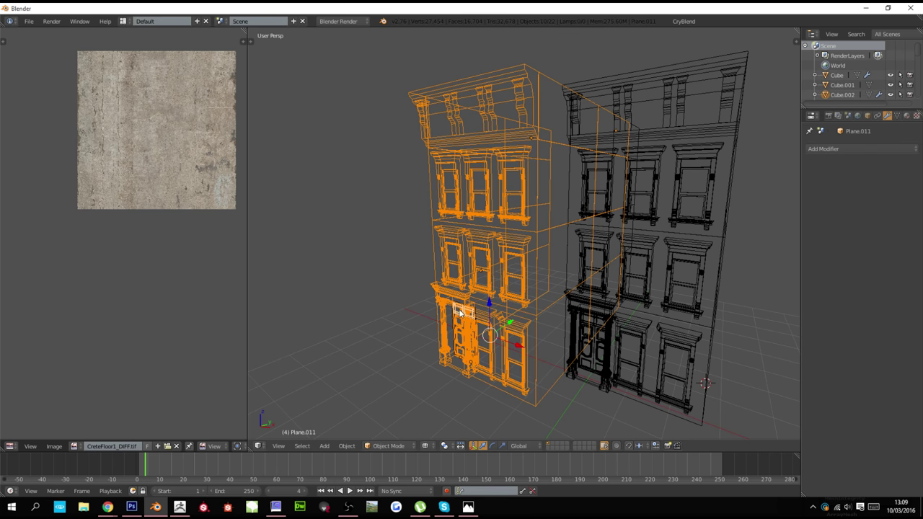
Duplicate the selected building along X to its far side, offset the copy forward along Y, and restore textured display
key(shift+d)
key(x)
click(545, 313)
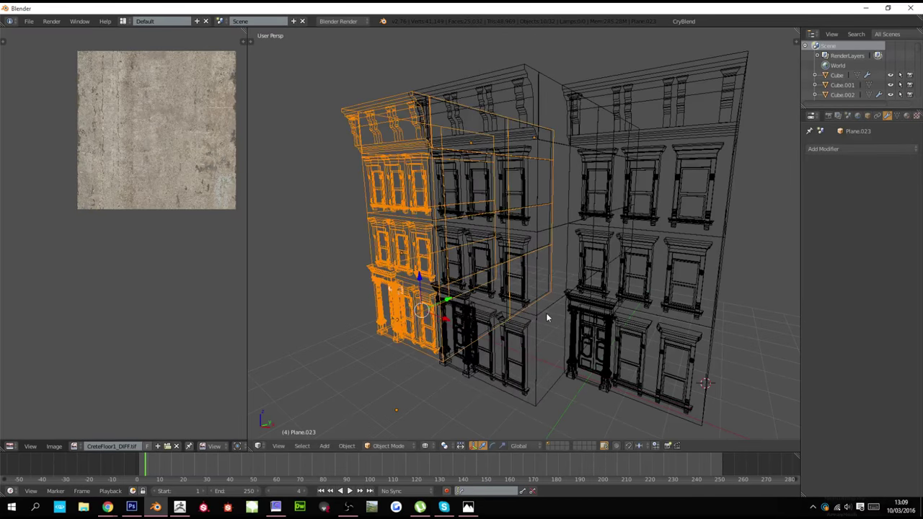
key(g)
key(y)
click(500, 328)
key(z)
key(g)
key(x)
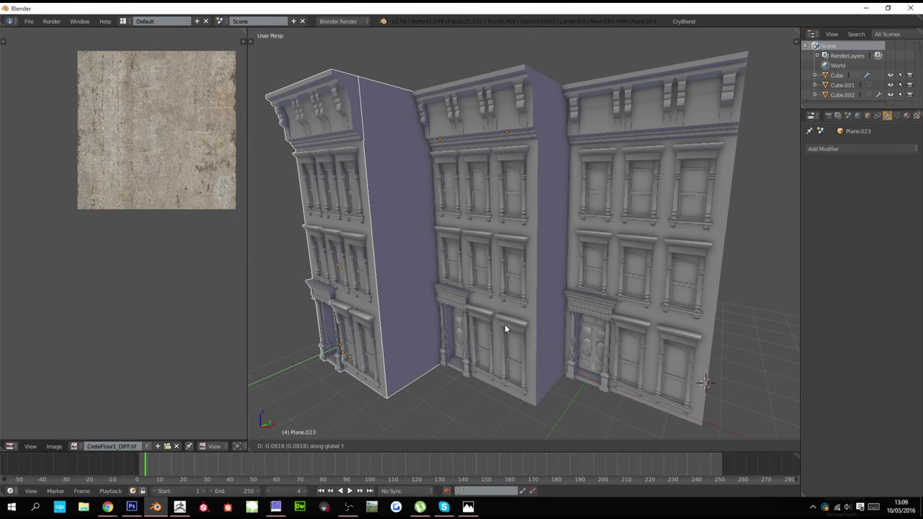
click(505, 324)
key(alt+z)
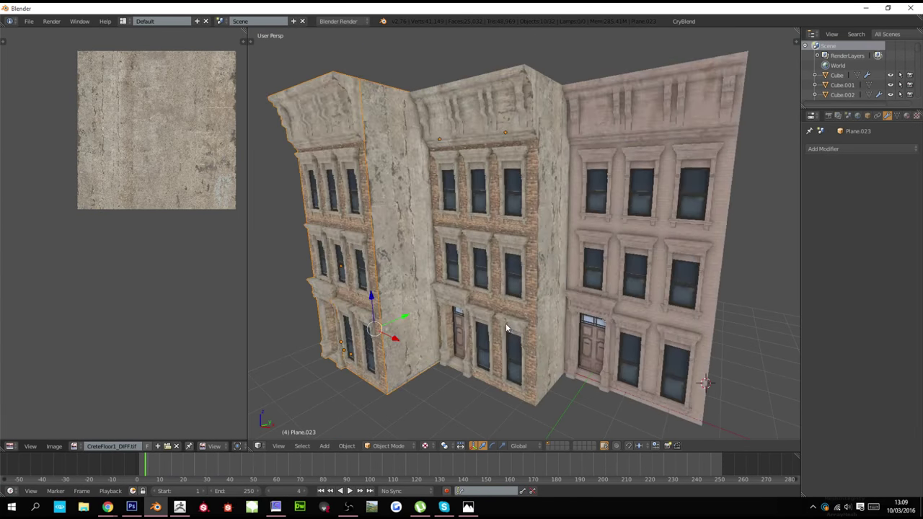
Shift the new third building along X so its side wall meets the edge of the middle building
scroll(505, 321, up, 2)
scroll(505, 314, up, 3)
key(g)
key(x)
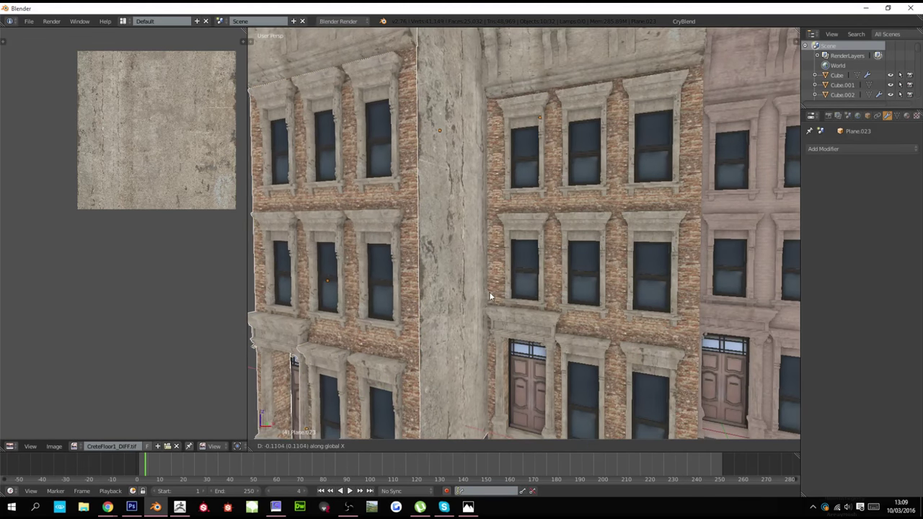
click(528, 300)
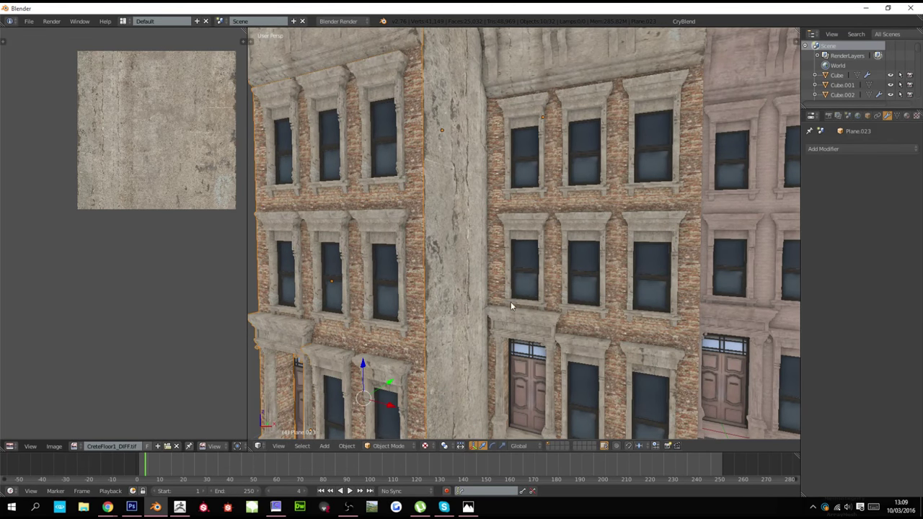
right_click(426, 307)
key(Tab)
key(a)
key(a)
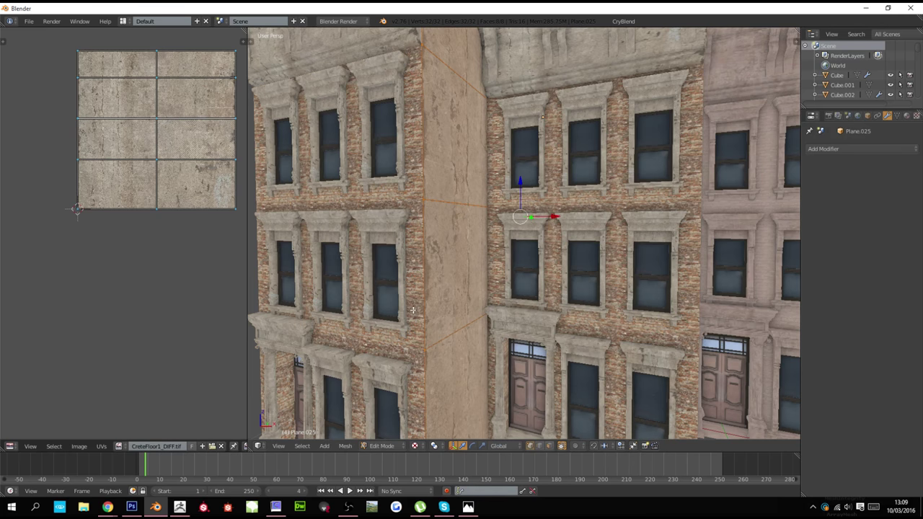
key(Tab)
Open BrickNew_2.jpg as the texture of the middle-floor brick wall faces on the third building
right_click(411, 309)
key(Tab)
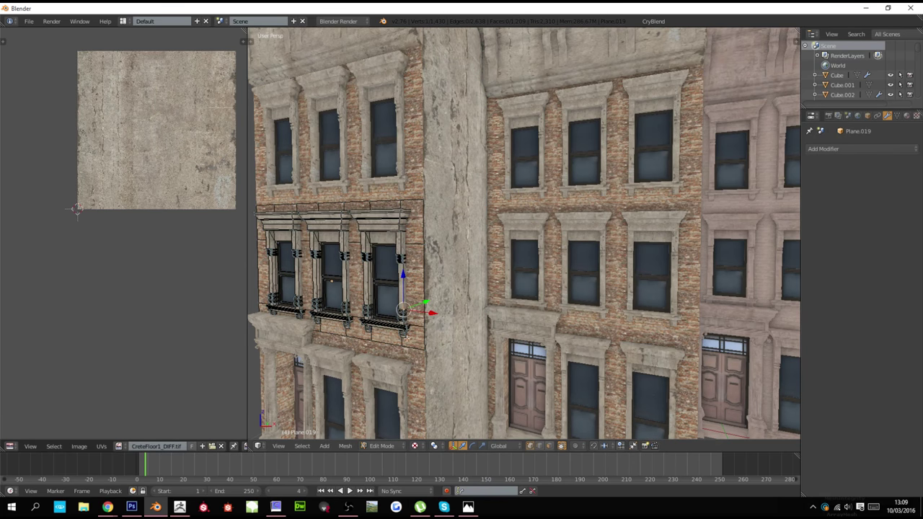
click(549, 446)
right_click(408, 300)
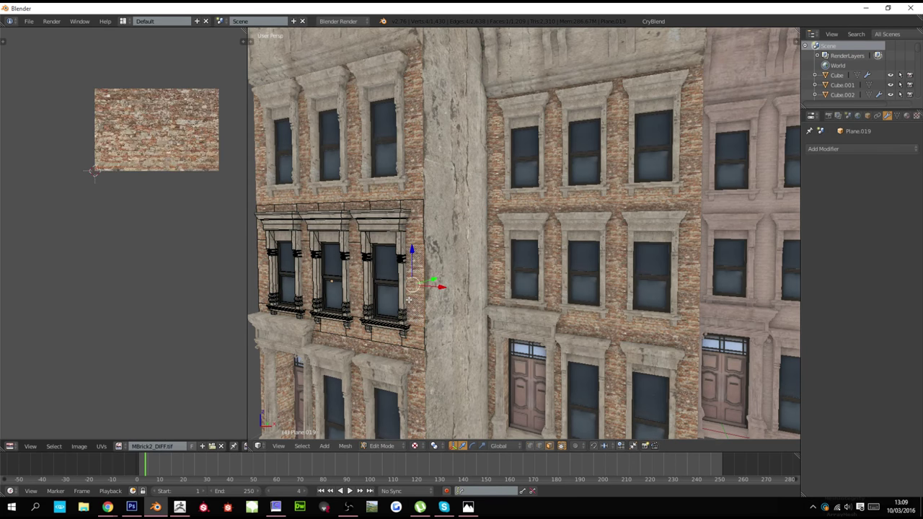
key(a)
key(a)
click(79, 446)
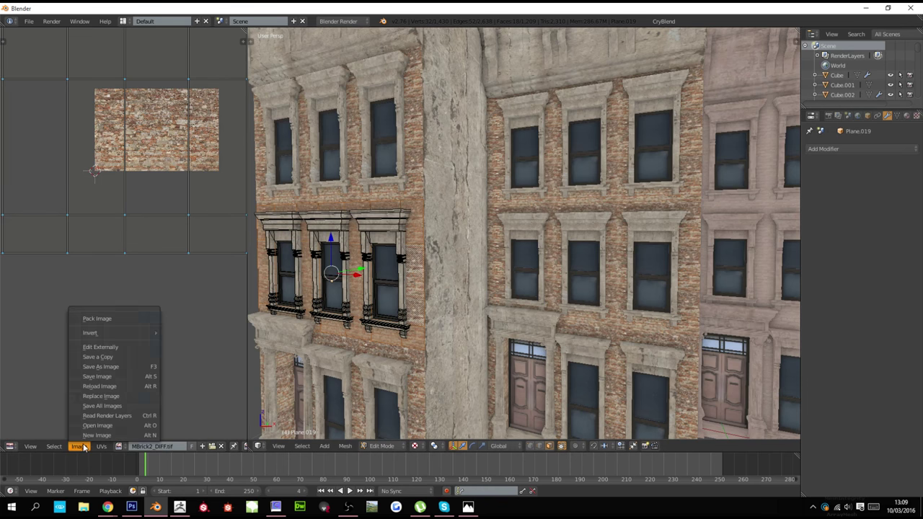
click(92, 426)
click(166, 35)
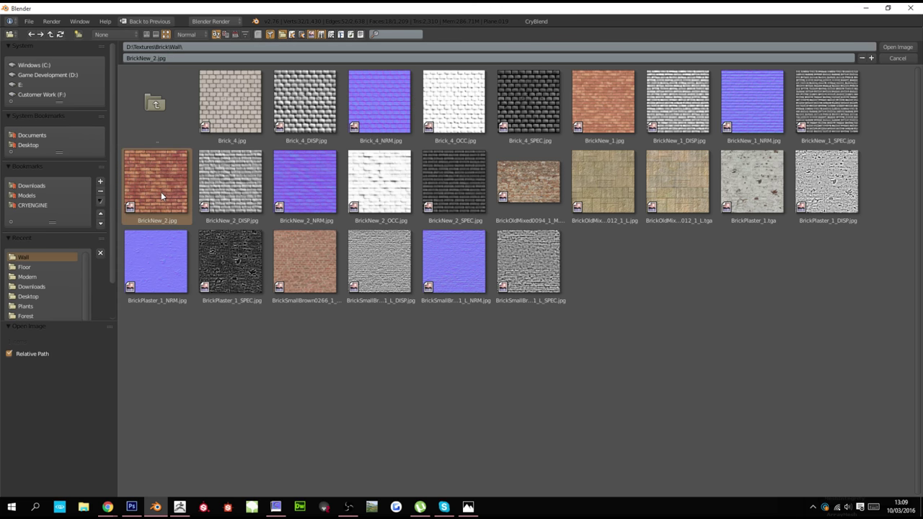
double_click(162, 196)
Assign the BrickNew_2.jpg texture to the top-floor brick wall faces of the third building
middle_drag(354, 273, 509, 217)
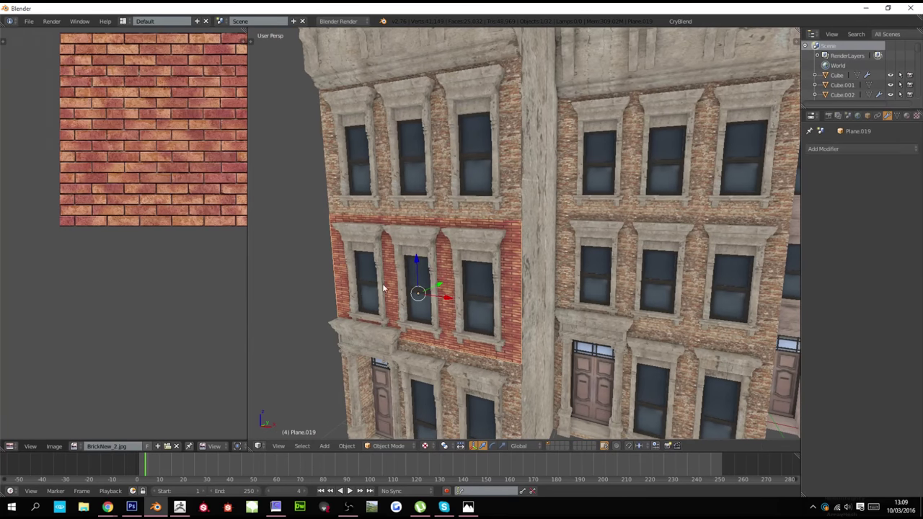
right_click(509, 216)
key(Tab)
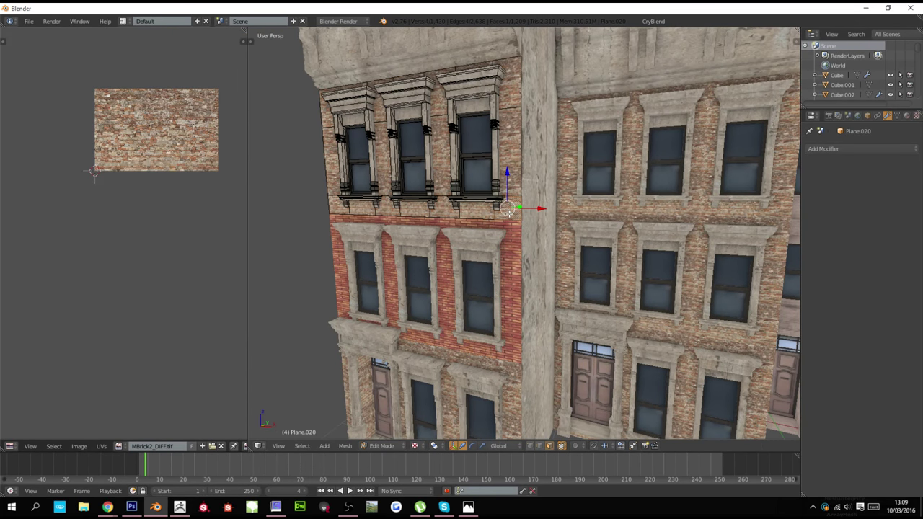
key(a)
click(120, 447)
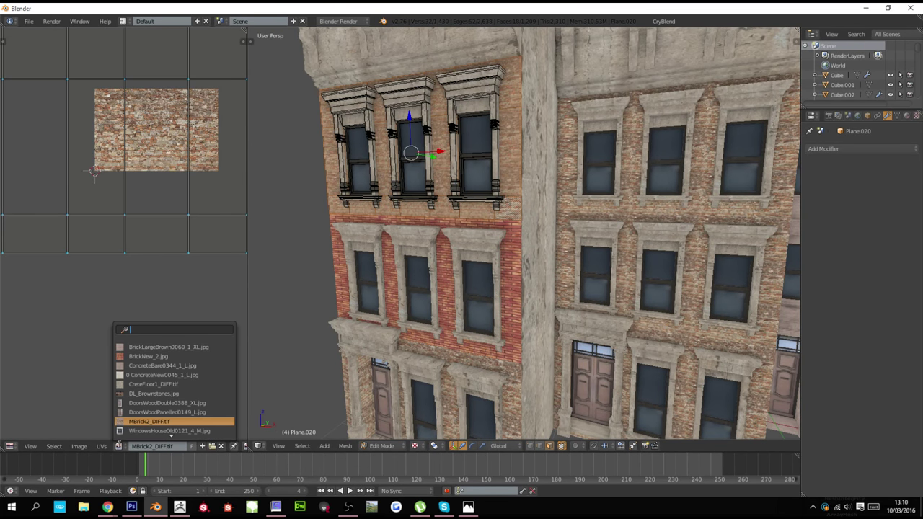
text(b)
click(137, 356)
key(Tab)
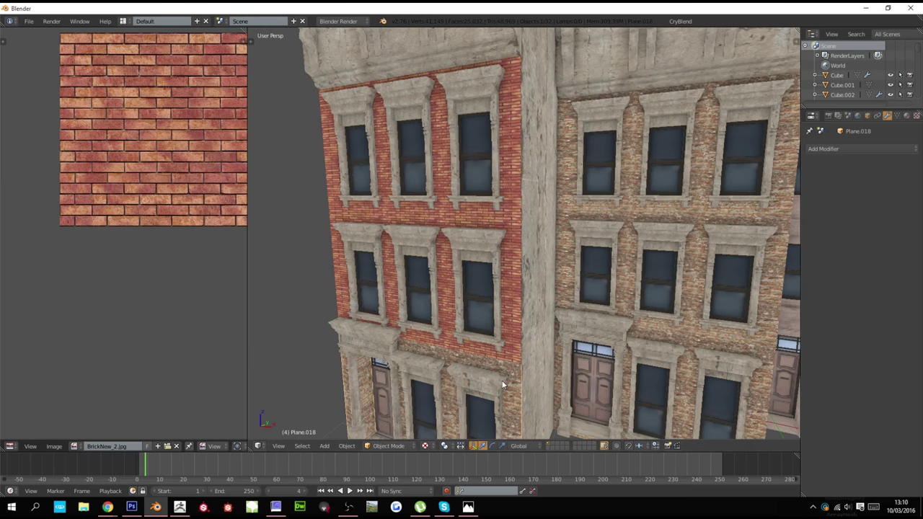
Assign the BrickNew_2.jpg texture to the third building's ground-floor brick wall faces
right_click(508, 375)
key(Tab)
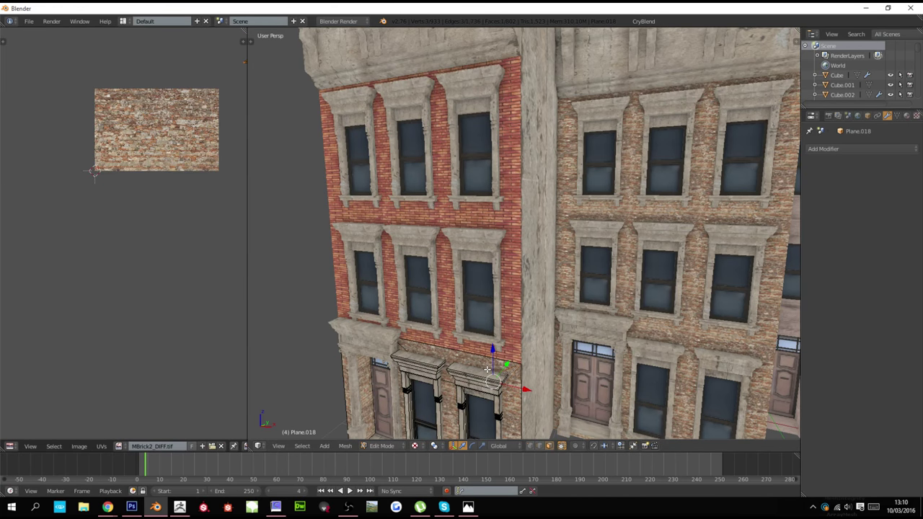
key(a)
click(120, 446)
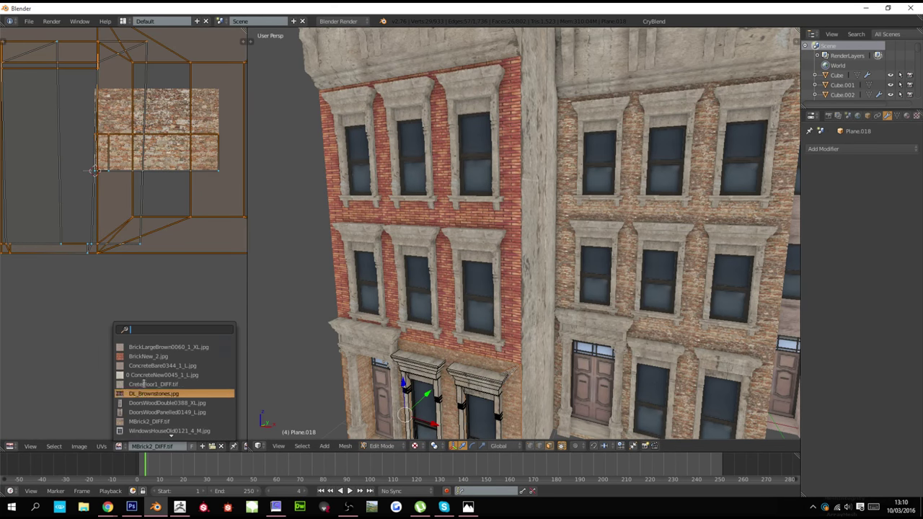
click(144, 355)
key(Tab)
Inspect the red brick facade up close and the whole building row from the front and above
scroll(510, 341, down, 5)
middle_drag(545, 359, 607, 365)
scroll(608, 365, up, 4)
scroll(564, 354, up, 6)
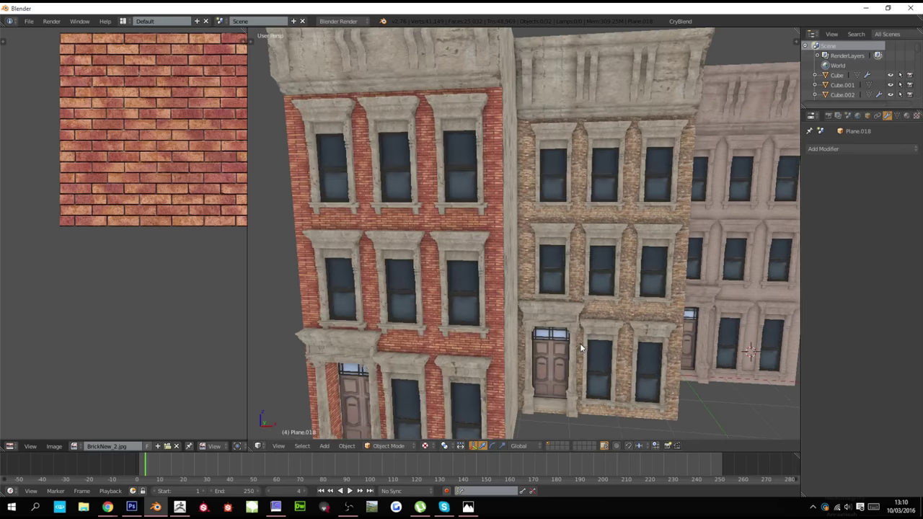
scroll(553, 365, down, 3)
scroll(548, 366, up, 5)
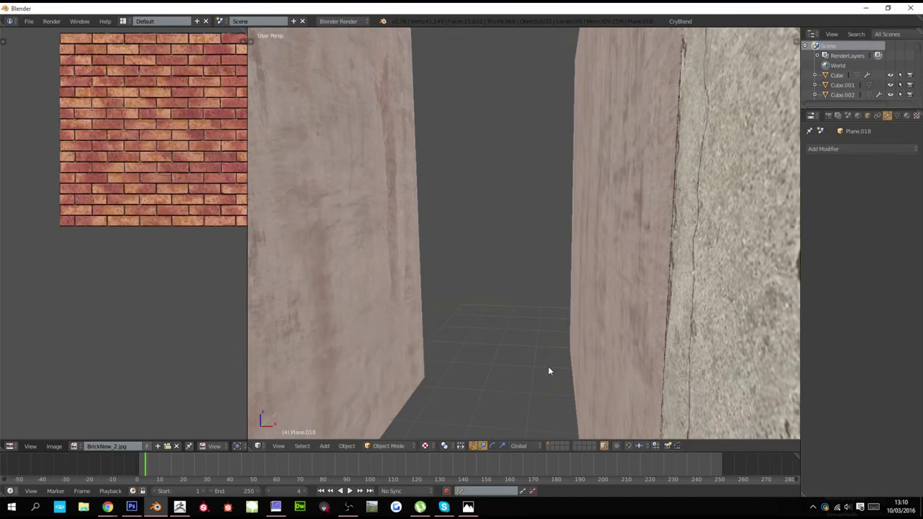
scroll(547, 367, down, 5)
scroll(545, 369, up, 1)
scroll(544, 371, up, 5)
scroll(543, 371, down, 4)
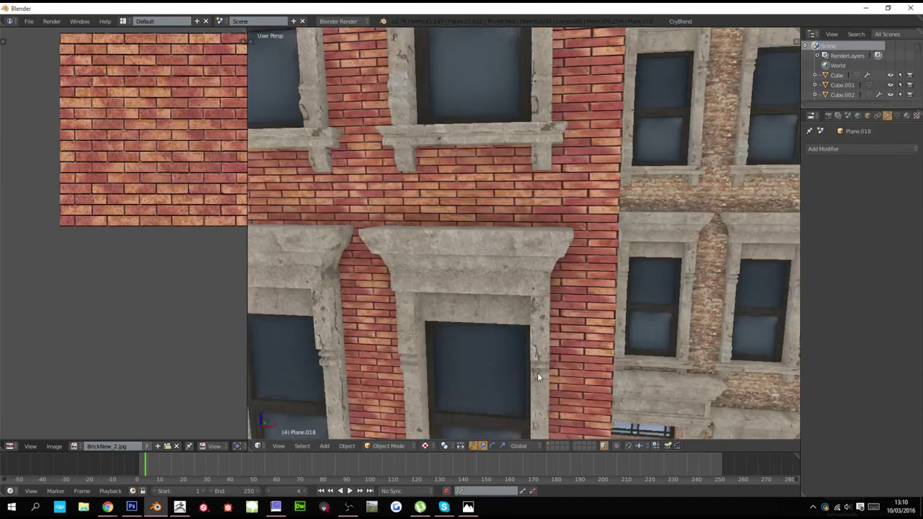
scroll(537, 372, down, 1)
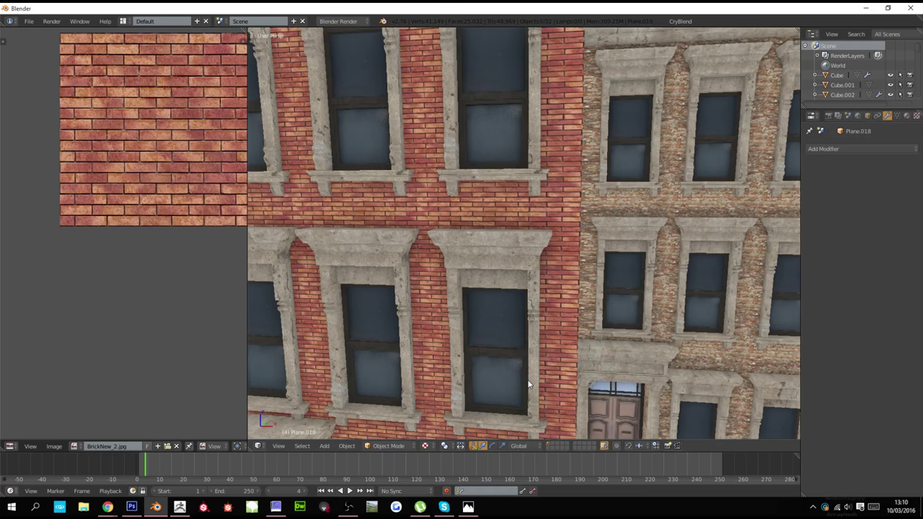
scroll(518, 394, down, 6)
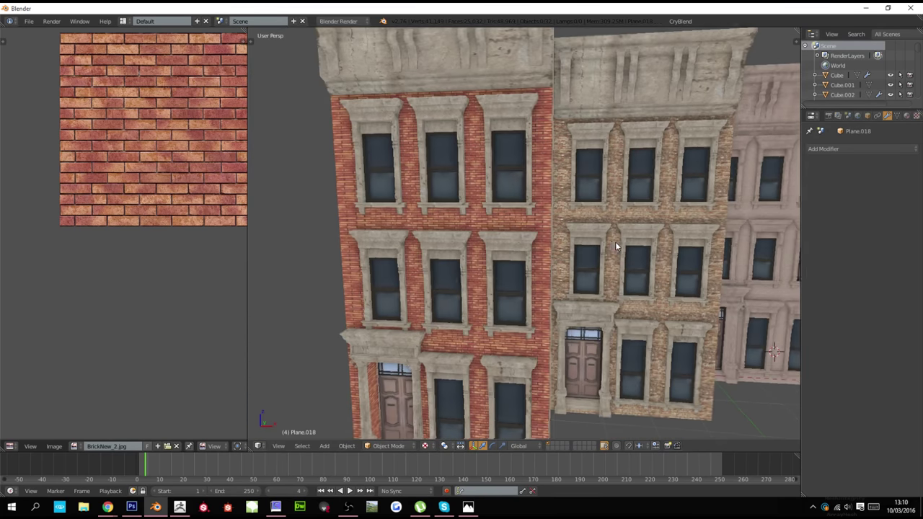
middle_drag(615, 241, 594, 282)
scroll(566, 269, down, 2)
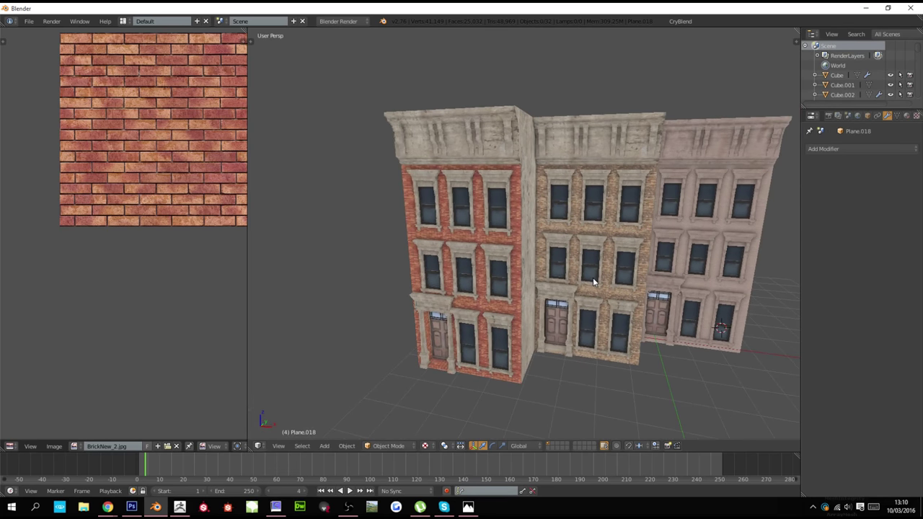
scroll(562, 286, up, 4)
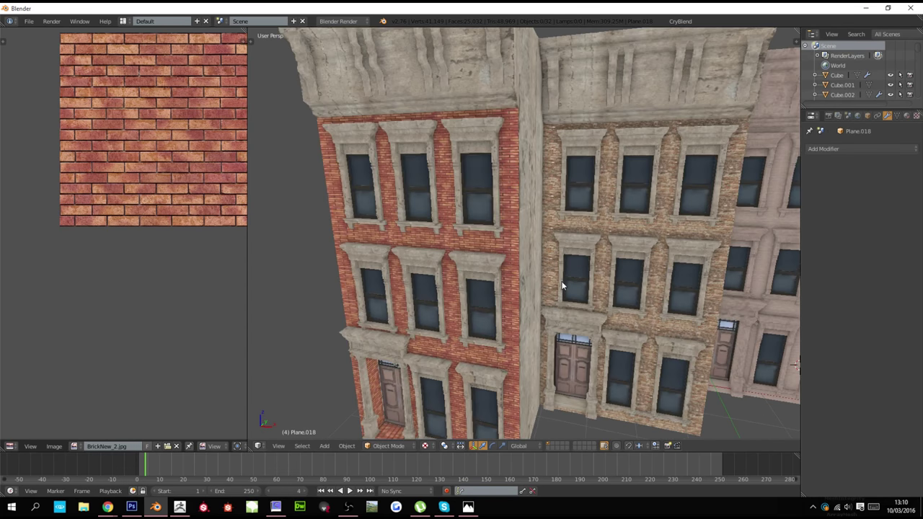
scroll(561, 286, down, 4)
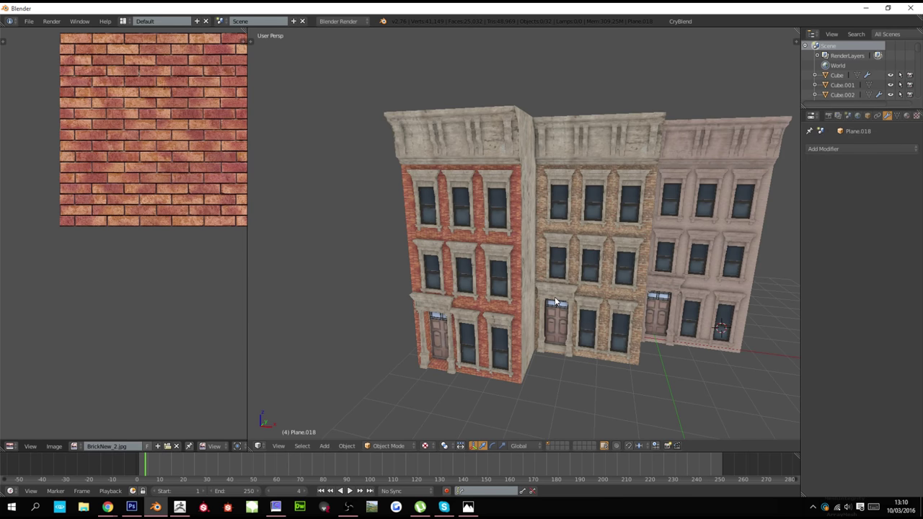
scroll(524, 301, up, 3)
scroll(504, 267, up, 4)
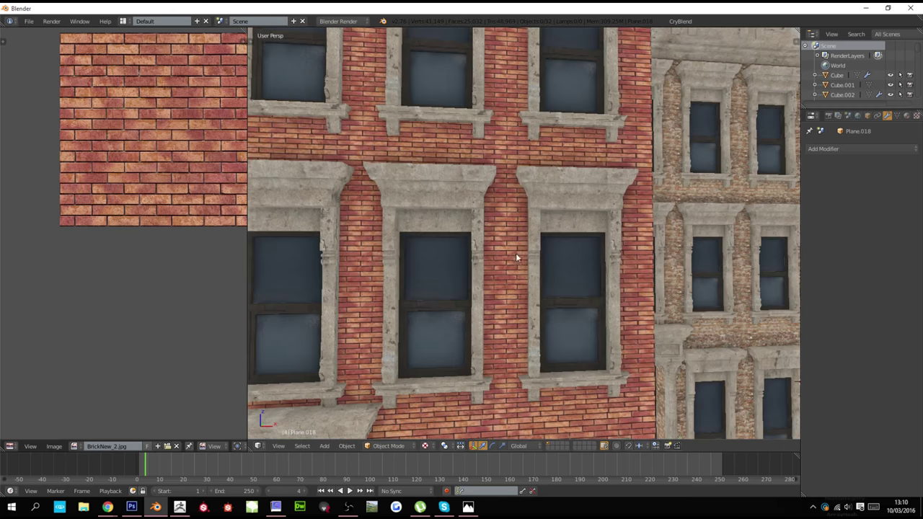
scroll(569, 277, up, 2)
scroll(569, 280, down, 7)
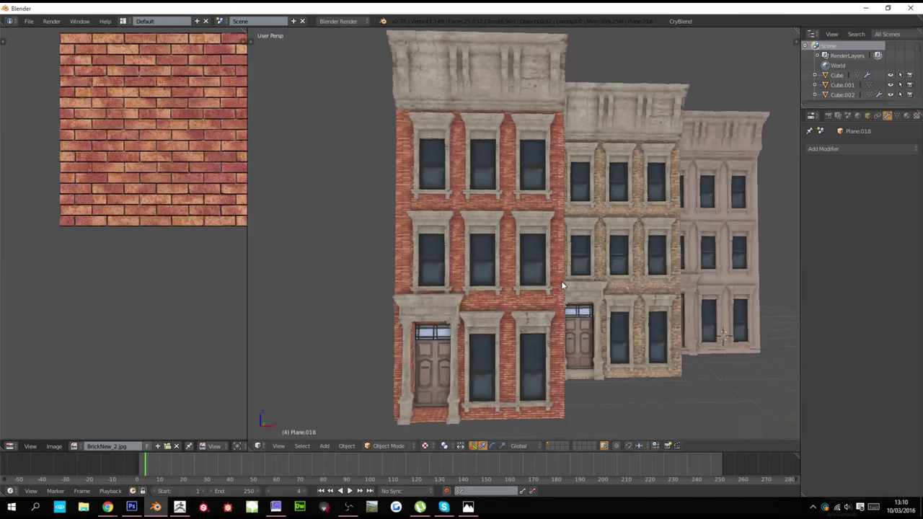
scroll(544, 282, down, 3)
middle_drag(545, 282, 531, 350)
scroll(504, 297, up, 3)
scroll(504, 297, down, 3)
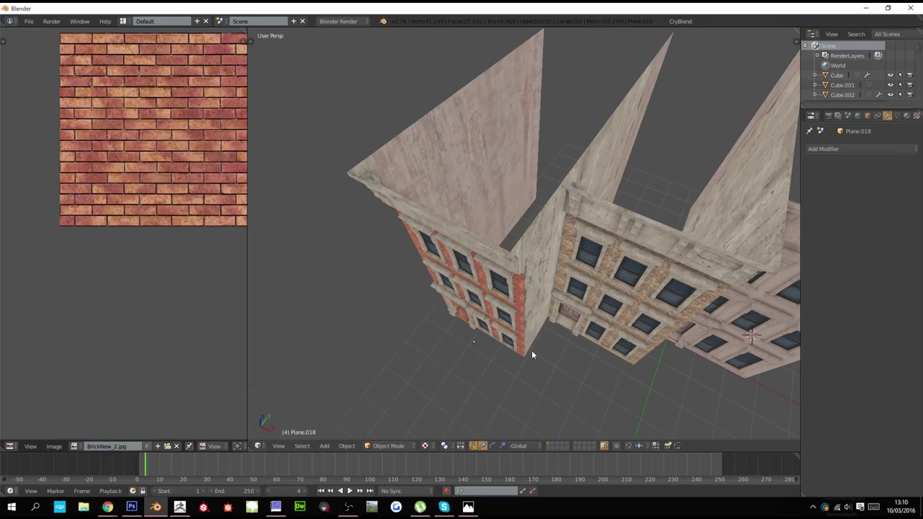
Delete the hidden side wall between the red brick building and the middle building
right_click(620, 191)
key(x)
click(619, 191)
middle_drag(593, 244, 533, 250)
Move all faces of the third building's exposed side wall slightly along the global Y axis
right_click(519, 234)
key(Tab)
key(Tab)
scroll(518, 234, down, 2)
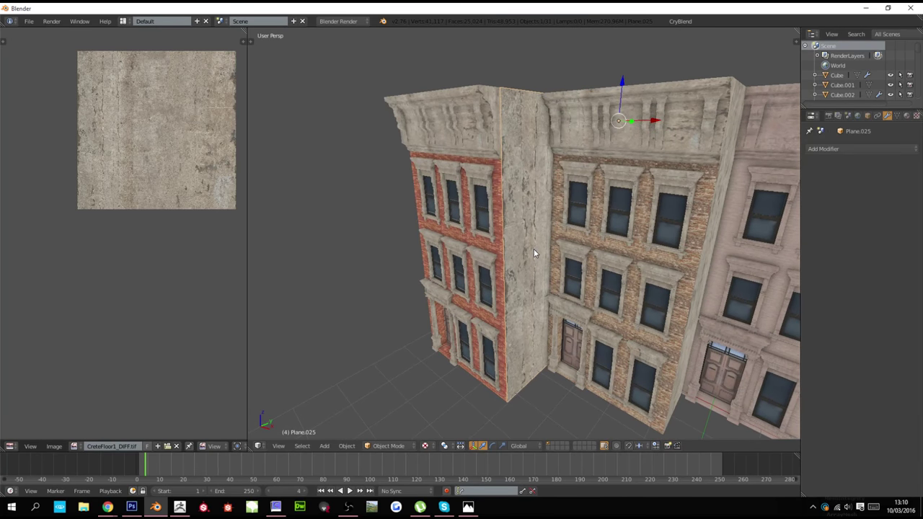
scroll(534, 252, up, 2)
key(Tab)
key(g)
key(x)
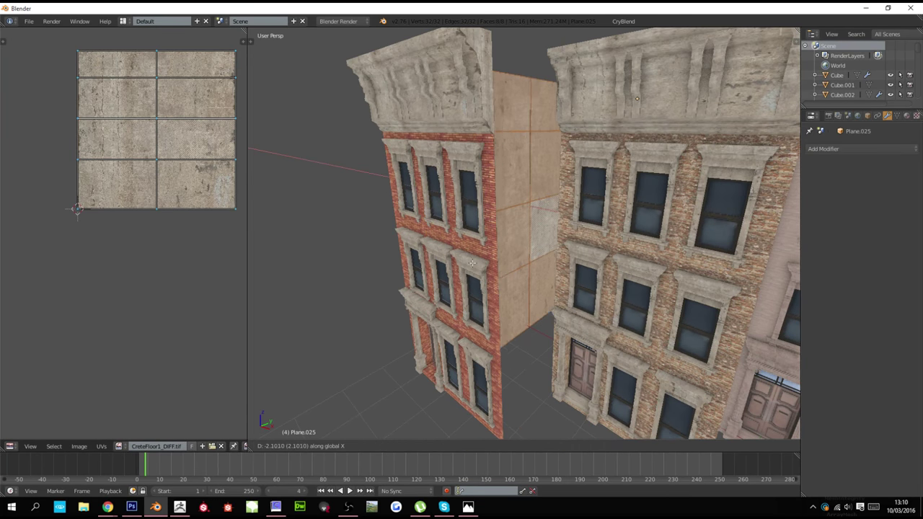
key(y)
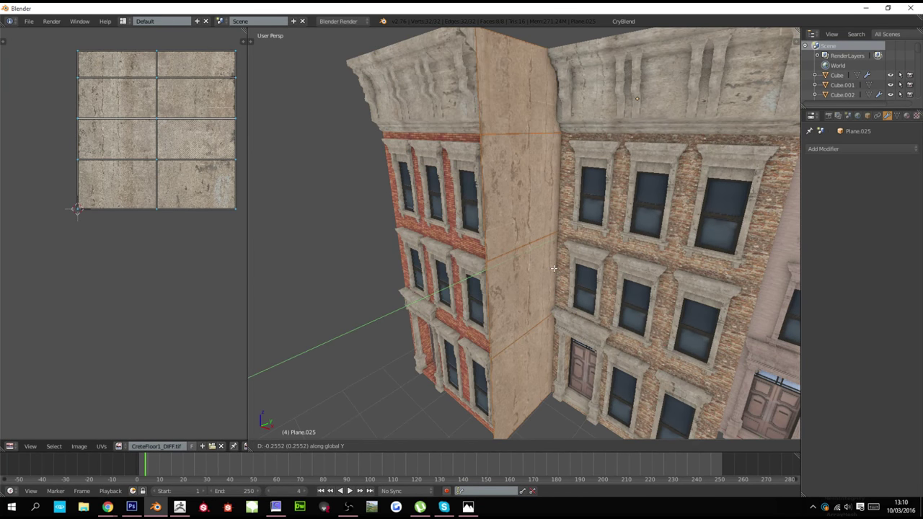
click(553, 270)
key(Tab)
scroll(556, 275, down, 4)
mouse_move(558, 278)
middle_down()
mouse_move(612, 278)
mouse_move(542, 275)
middle_up()
scroll(611, 278, up, 4)
key(Tab)
right_click(532, 220)
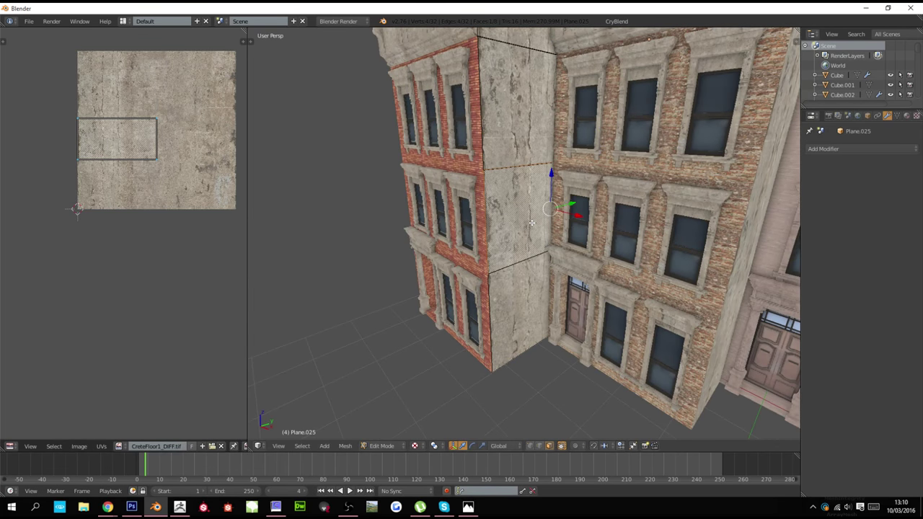
key(g)
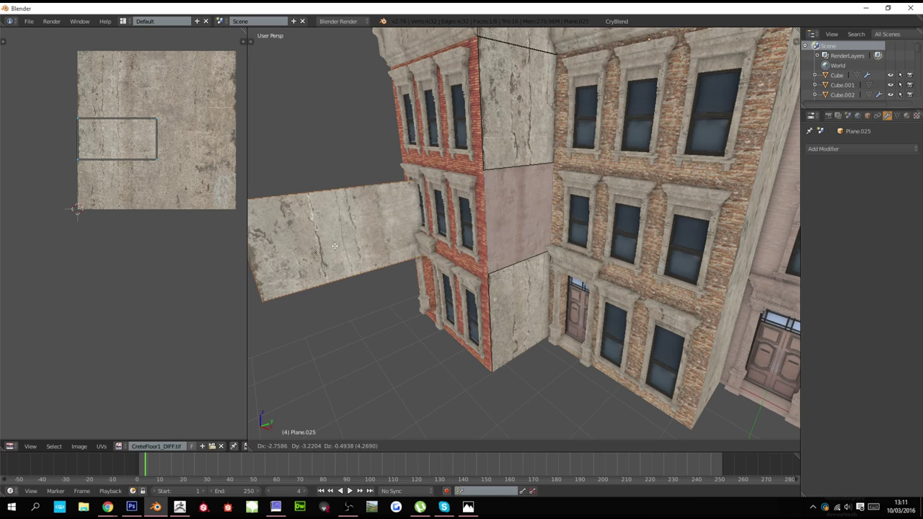
right_click(389, 257)
key(Tab)
middle_drag(389, 257, 512, 256)
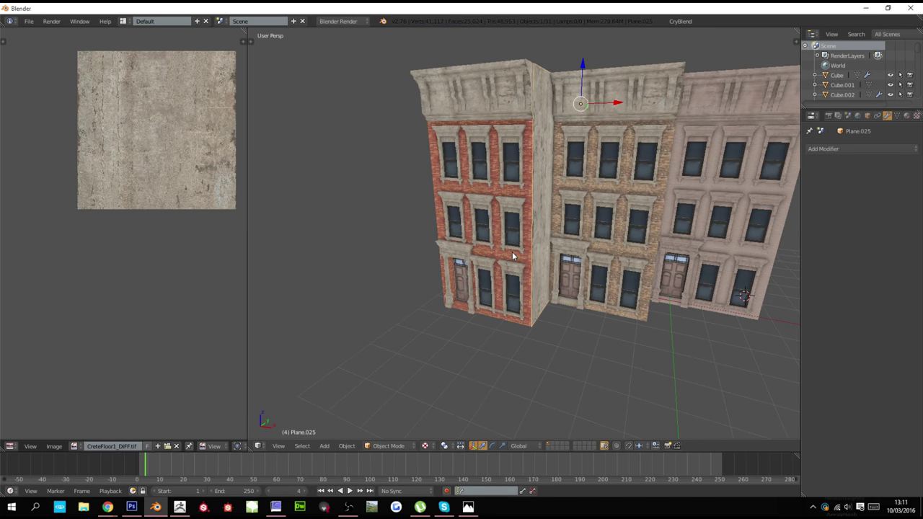
Examine the third building's windows, entrance and ground-floor brick wall at close range, then the full row
scroll(575, 269, up, 8)
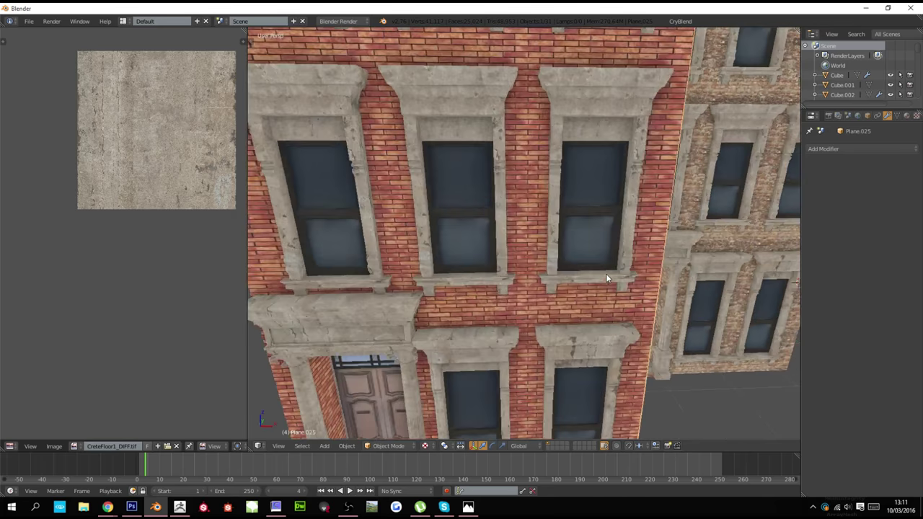
scroll(605, 273, down, 3)
middle_drag(606, 275, 577, 278)
scroll(617, 272, up, 2)
shift+scroll(614, 275, down, 6)
scroll(595, 276, up, 4)
key(Tab)
key(Tab)
right_click(660, 265)
key(Tab)
right_click(666, 257)
scroll(661, 262, down, 6)
key(Tab)
scroll(596, 274, up, 1)
scroll(595, 274, down, 5)
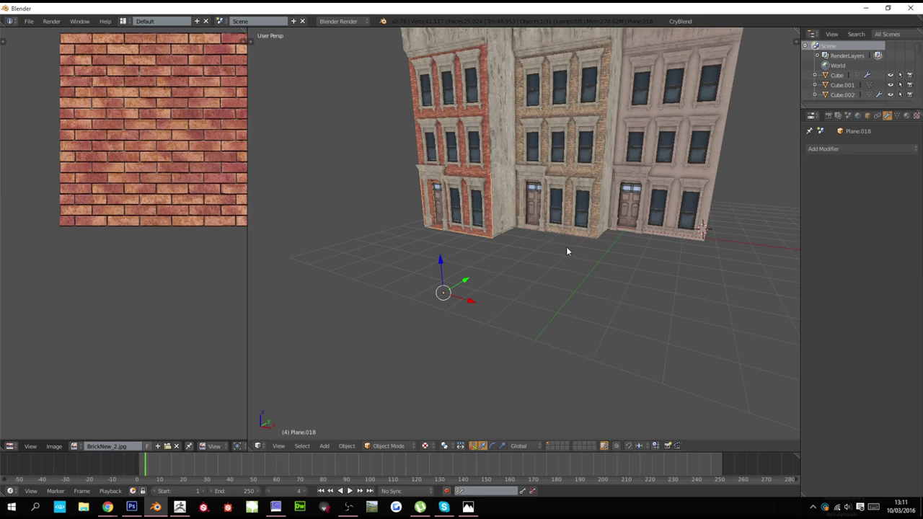
Undo the edits back through the third building and the upper floors of the brick copy, leaving its ground floor
right_click(567, 257)
key(ctrl+z)
key(ctrl+z)
key(ctrl+z)
key(ctrl+z)
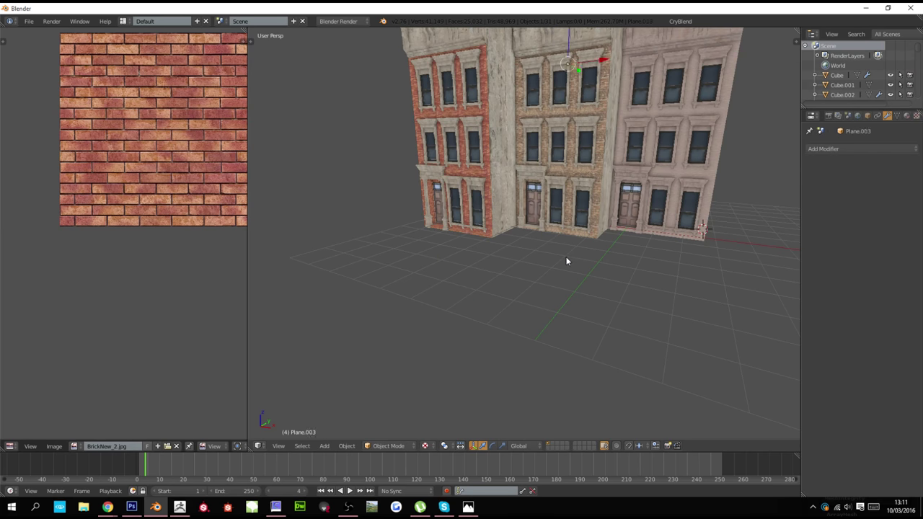
key(ctrl+z)
key(ctrl+z)
key(ctrl+z)
key(ctrl+z)
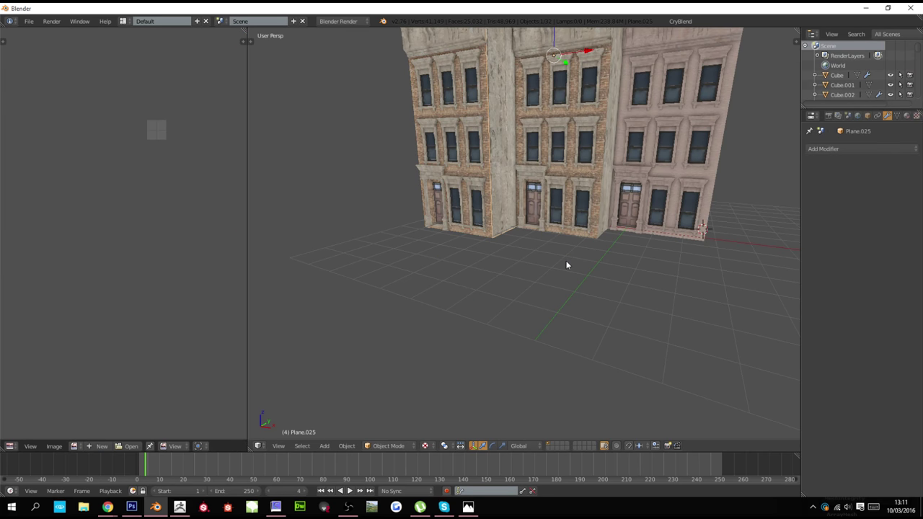
key(ctrl+z)
key(ctrl+z)
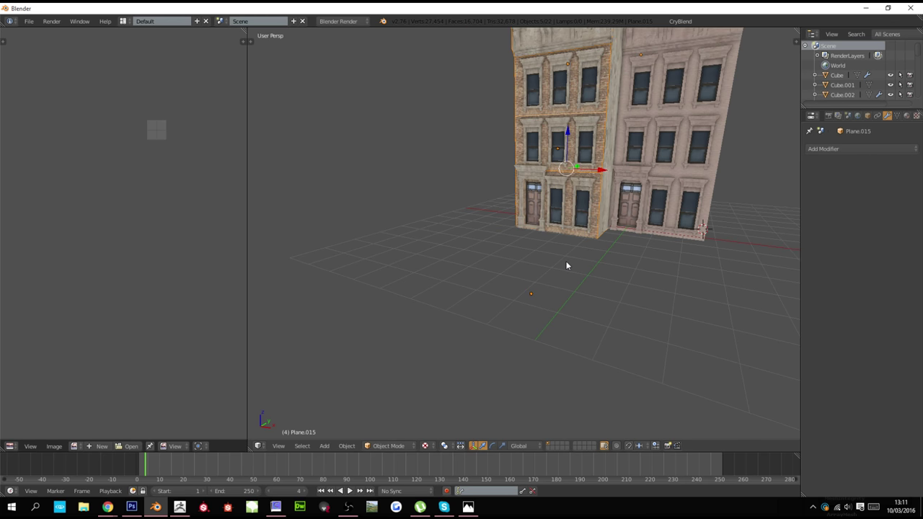
key(ctrl+z)
key(ctrl+z)
key(ctrl+z)
key(ctrl+z)
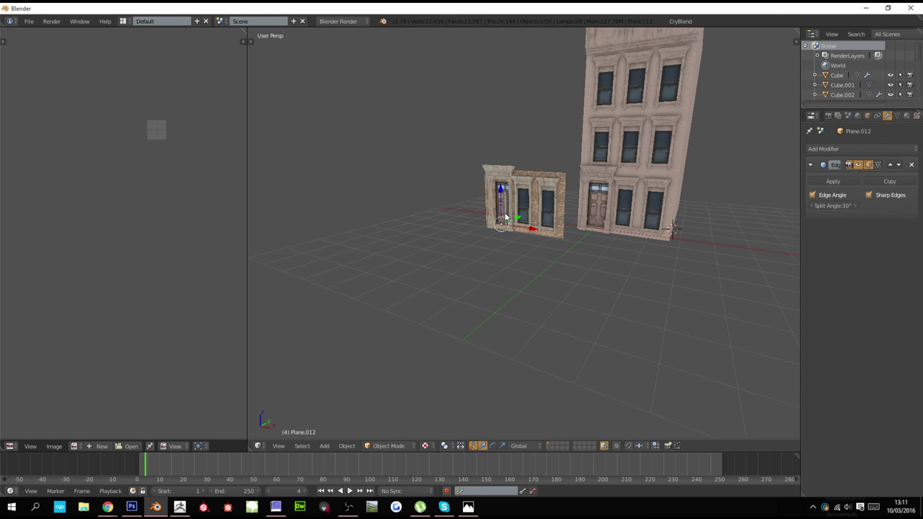
Delete the brick copy's entrance surround, ground-floor window section and door
key(x)
click(506, 216)
right_click(505, 216)
key(x)
click(506, 216)
right_click(505, 216)
key(x)
click(505, 216)
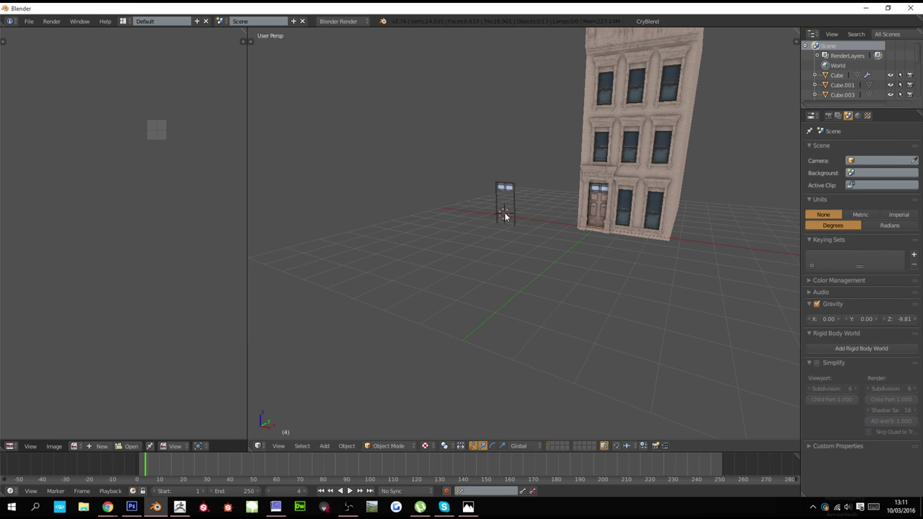
Delete the leftover door frame and transom window beside the original building
right_click(498, 214)
key(x)
click(499, 212)
right_click(505, 195)
key(x)
click(504, 191)
shift+middle_drag(566, 232, 520, 232)
scroll(519, 232, up, 1)
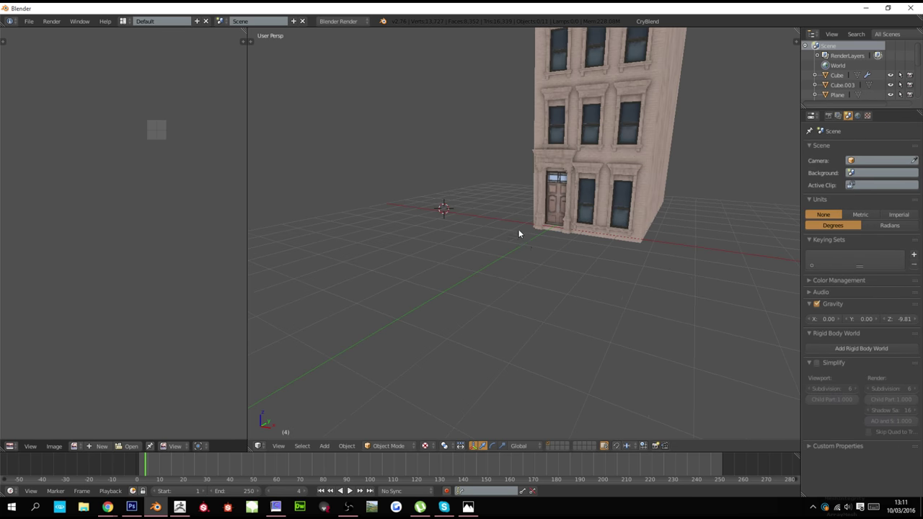
Turn off ambient occlusion in the viewport shading settings
scroll(529, 242, up, 4)
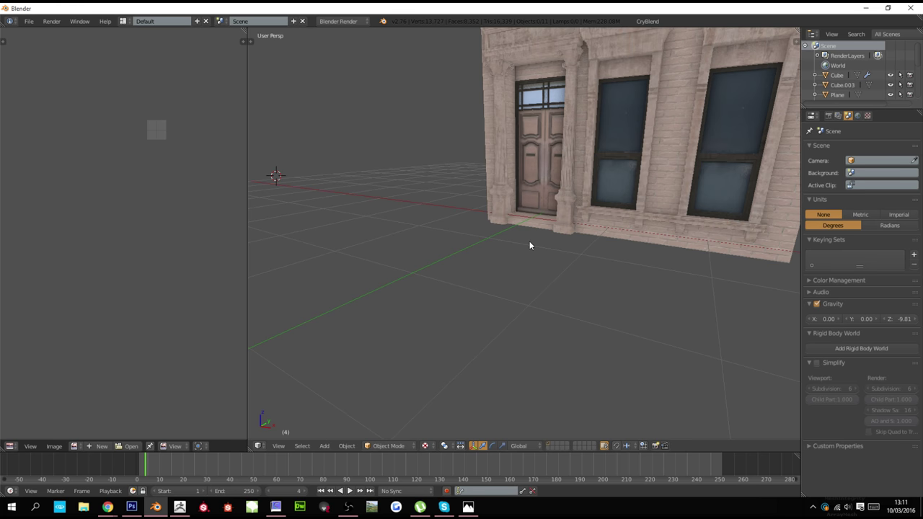
shift+middle_drag(790, 129, 685, 195)
key(n)
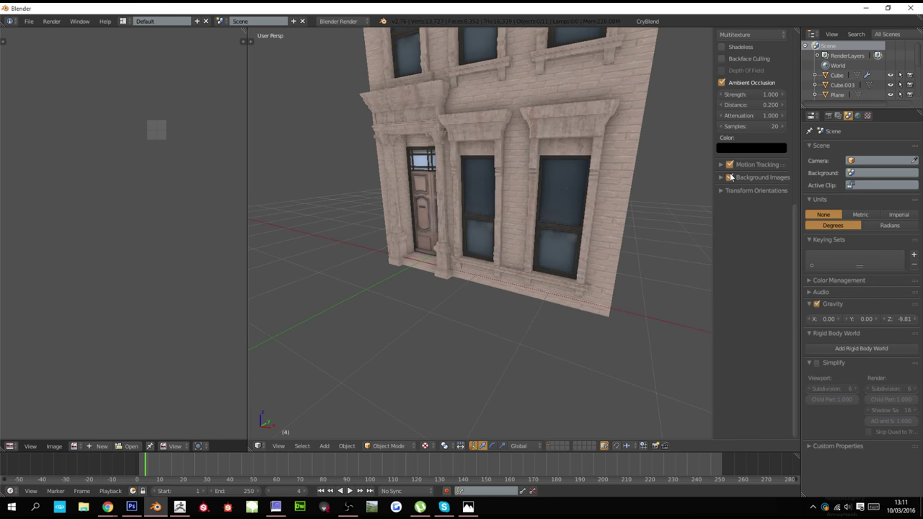
click(721, 84)
Examine the textured brownstone's windows, entrance and brickwork without ambient occlusion, from close range and farther out
scroll(627, 169, down, 5)
shift+middle_drag(638, 124, 583, 177)
scroll(583, 177, up, 3)
scroll(580, 181, up, 3)
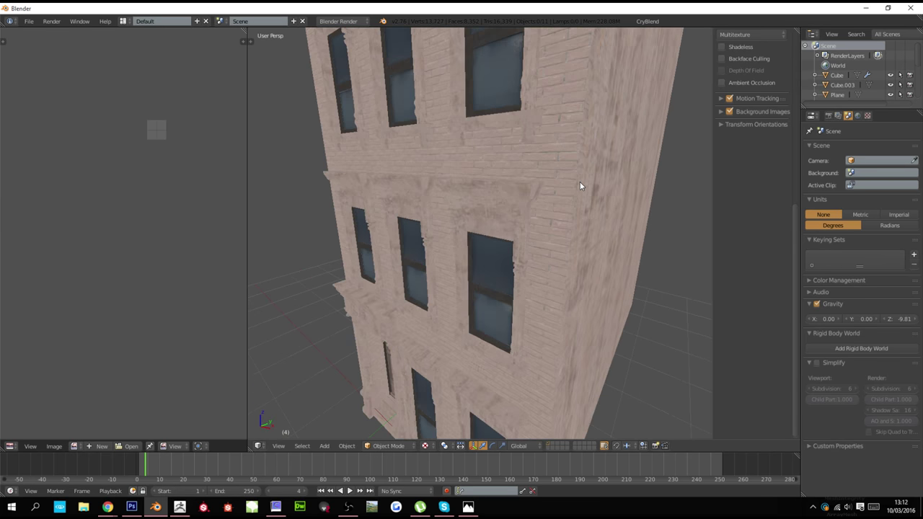
scroll(578, 188, down, 3)
scroll(578, 190, up, 3)
shift+middle_drag(579, 227, 585, 192)
scroll(605, 196, up, 2)
scroll(630, 206, up, 1)
scroll(630, 208, down, 4)
scroll(574, 221, up, 3)
scroll(574, 221, up, 2)
scroll(585, 193, down, 2)
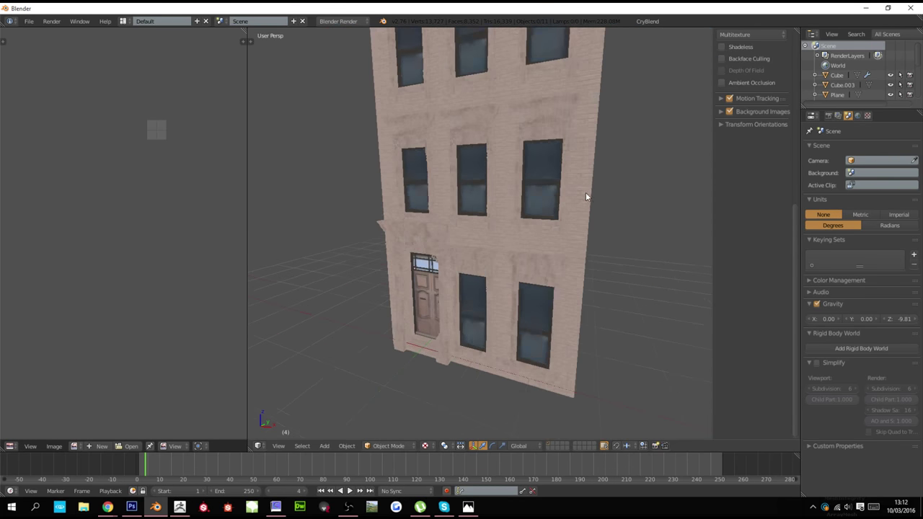
scroll(583, 193, up, 2)
Turn viewport ambient occlusion back on and review the whole facade with it
click(721, 83)
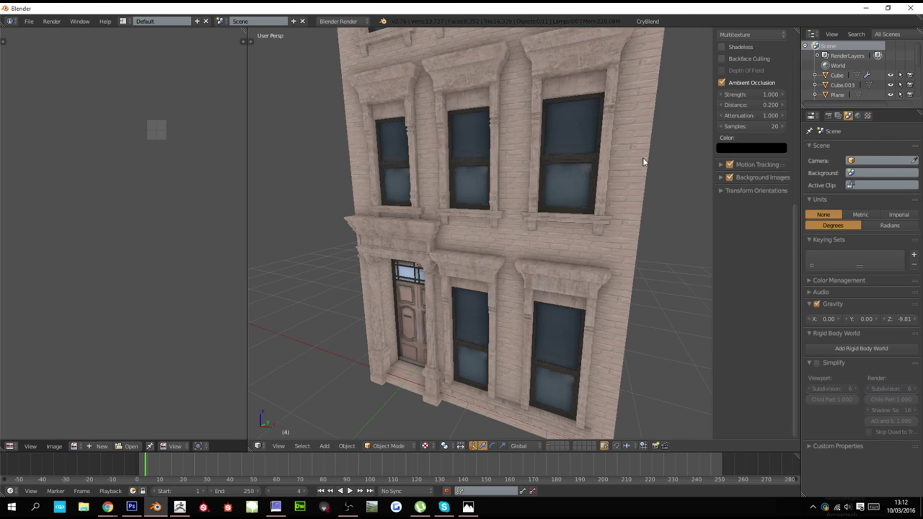
scroll(600, 195, down, 3)
scroll(602, 212, up, 5)
scroll(600, 216, down, 5)
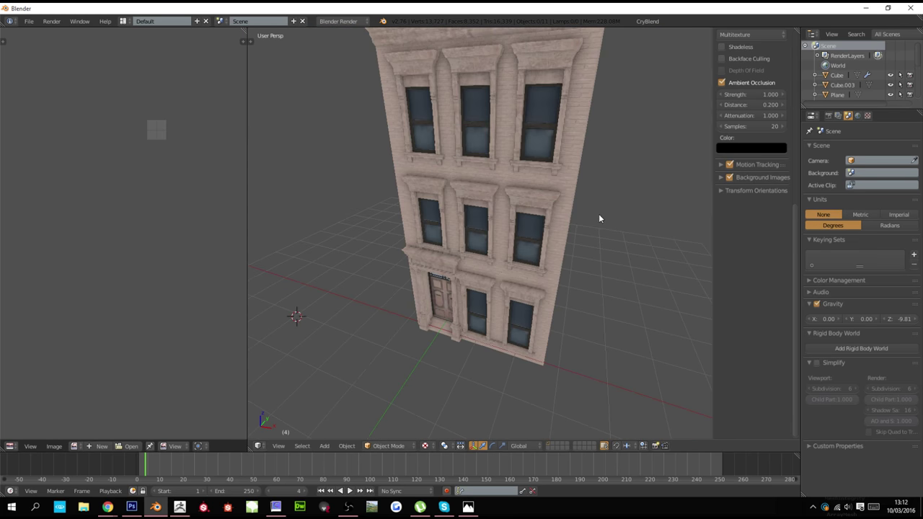
mouse_move(594, 223)
middle_down()
mouse_move(586, 228)
mouse_move(584, 214)
middle_up()
shift+scroll(584, 214, down, 4)
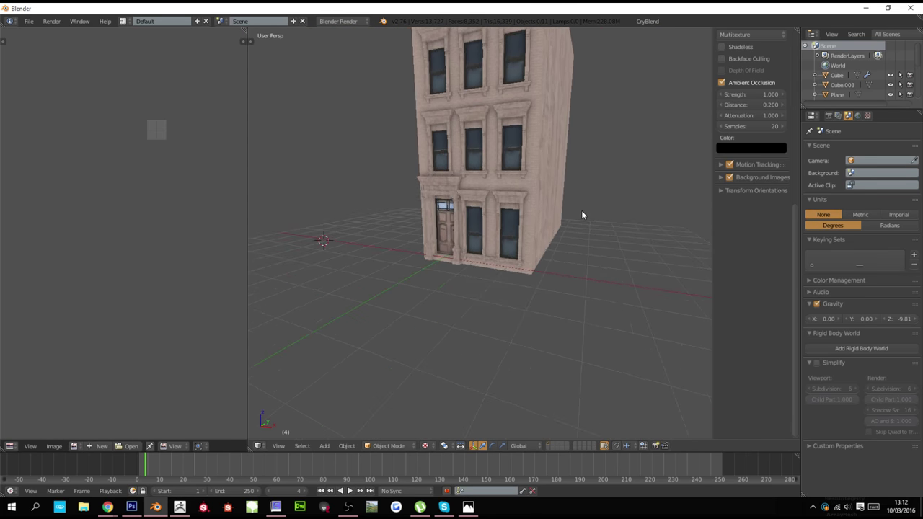
key(b)
key(Escape)
key(n)
key(t)
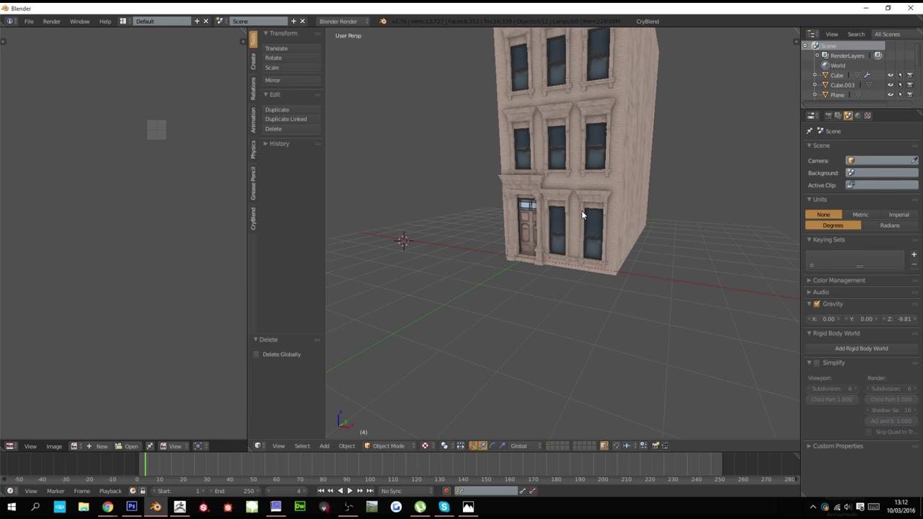
key(t)
Select the ground-floor wall section and switch the viewport to solid shading
right_click(555, 243)
key(alt+z)
shift+middle_drag(547, 253, 551, 228)
scroll(554, 189, up, 4)
key(z)
key(z)
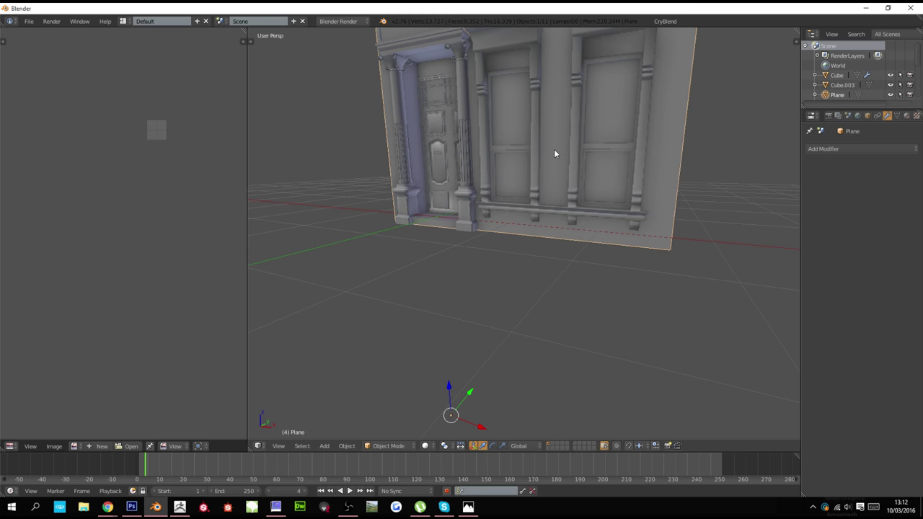
key(g)
key(z)
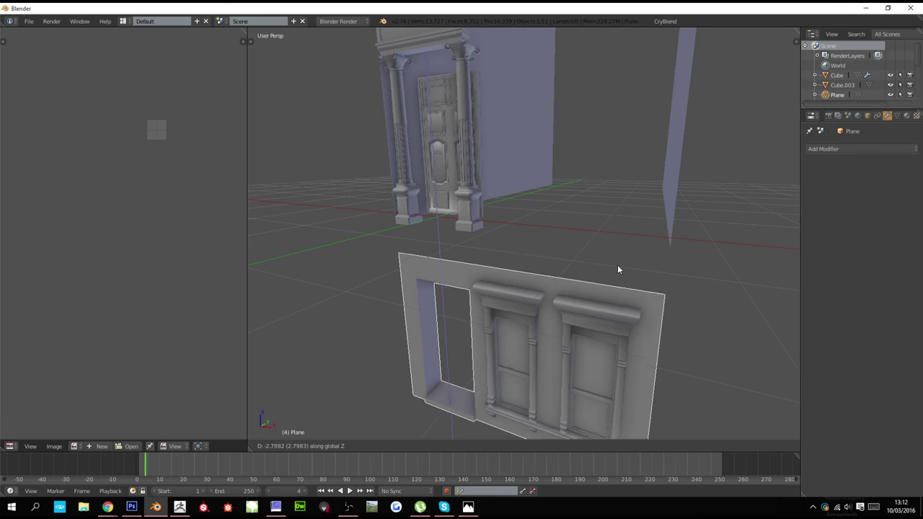
click(625, 238)
Duplicate the ground-floor wall section about 2.35 units straight down along Z as a basement level
key(shift+d)
key(z)
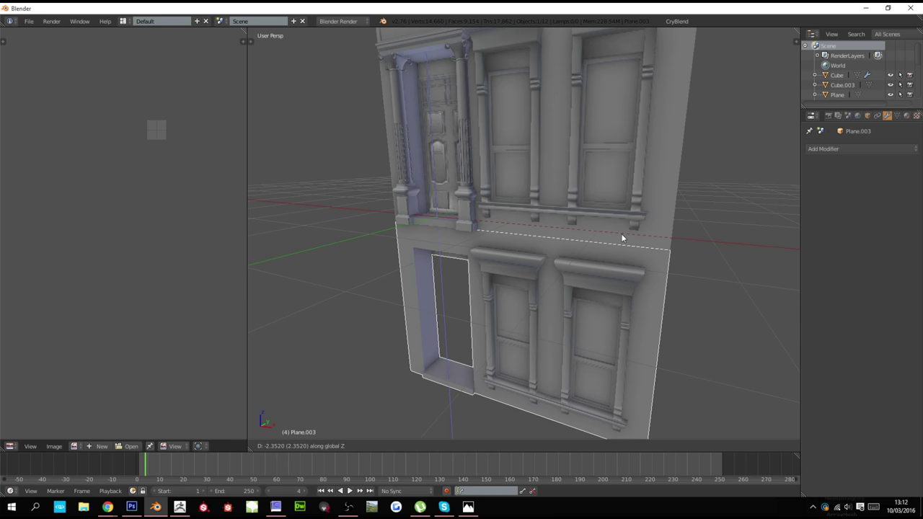
click(622, 234)
key(a)
scroll(619, 248, down, 2)
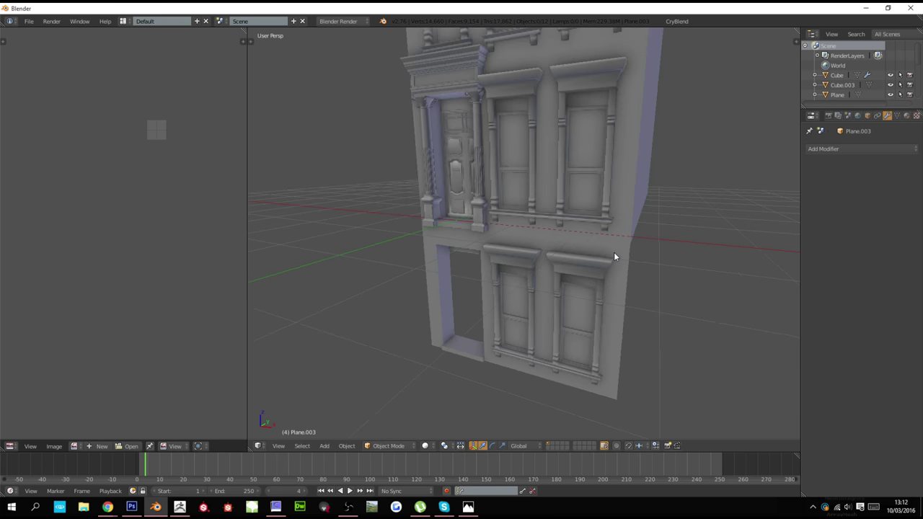
key(alt+z)
key(alt+z)
right_click(566, 249)
middle_drag(567, 248, 550, 263)
key(shift+s)
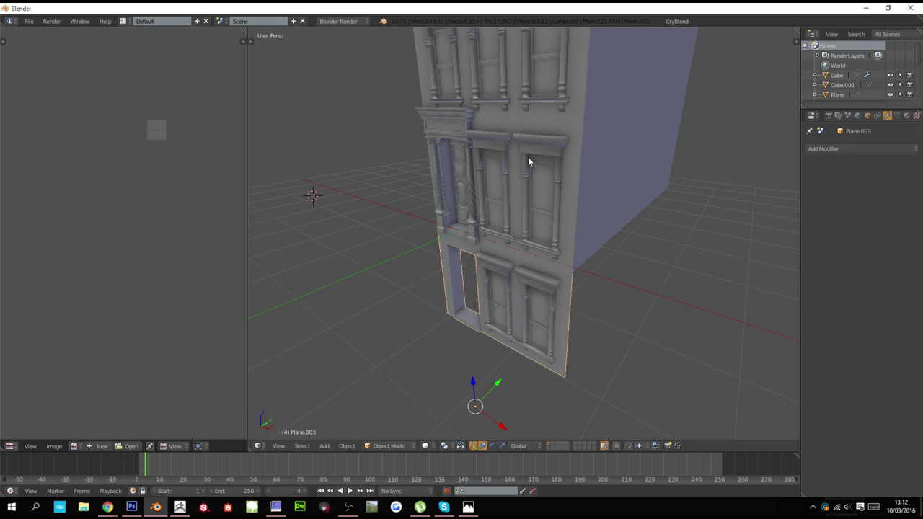
Snap the 3D cursor to the bottom vertices of the original ground-floor wall
right_click(551, 132)
middle_drag(561, 223, 582, 164)
key(Tab)
scroll(558, 221, up, 3)
key(z)
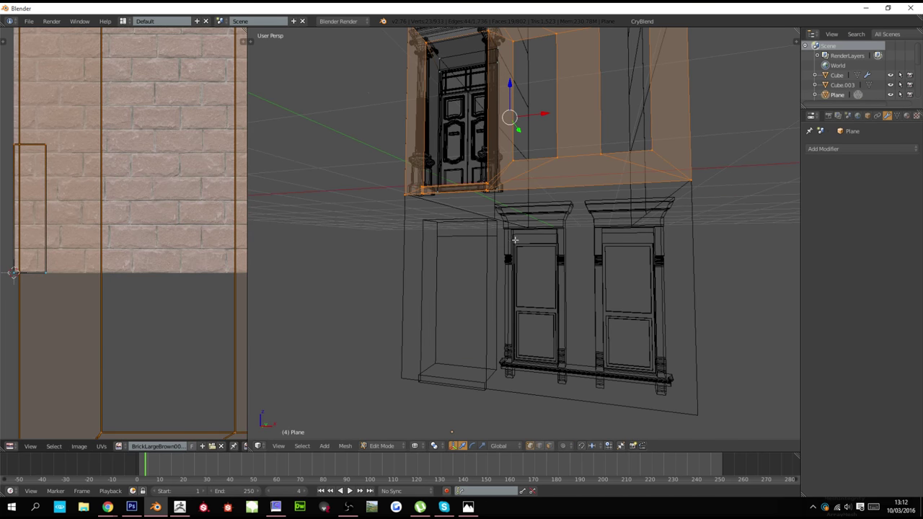
key(KP_1)
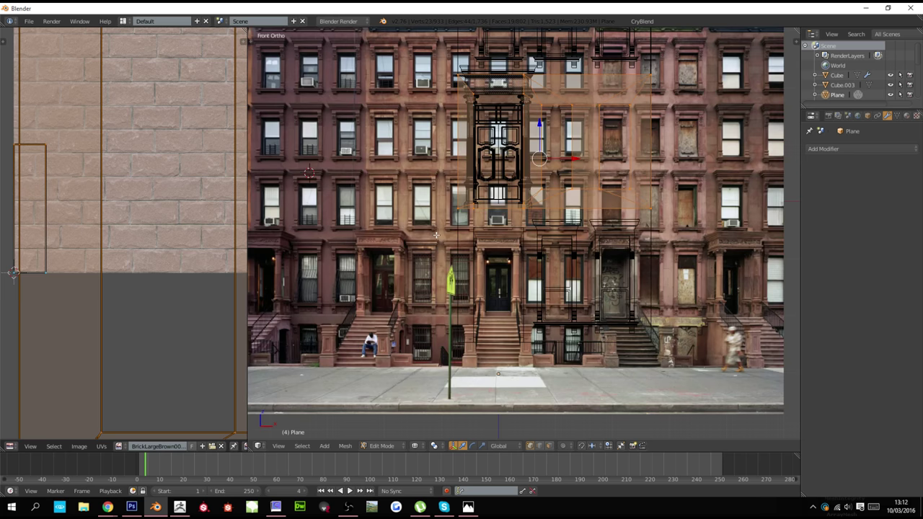
key(a)
key(b)
drag(440, 203, 688, 245)
key(shift+s)
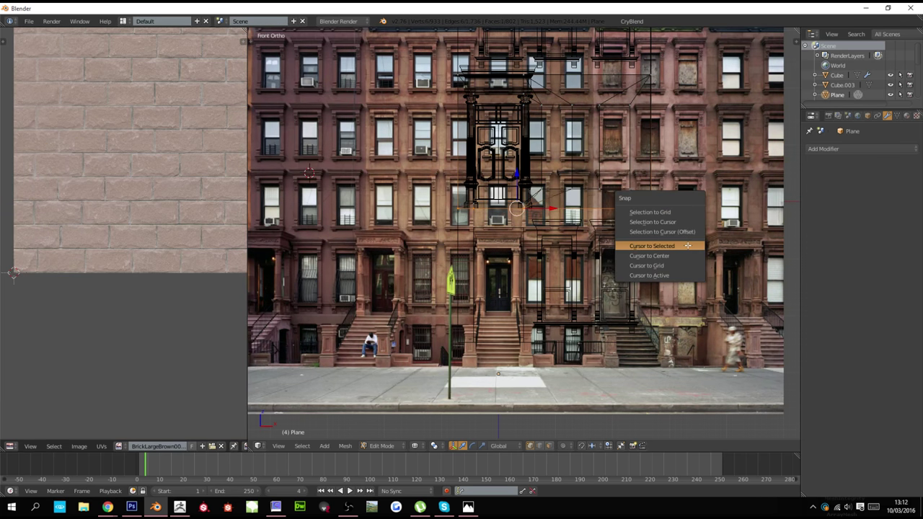
click(688, 246)
key(z)
mouse_move(688, 246)
middle_down()
mouse_move(608, 266)
mouse_move(573, 303)
middle_up()
key(Tab)
Add a plane at the 3D cursor and move it along Y so it lies in front of the facade
key(shift+a)
mouse_move(573, 303)
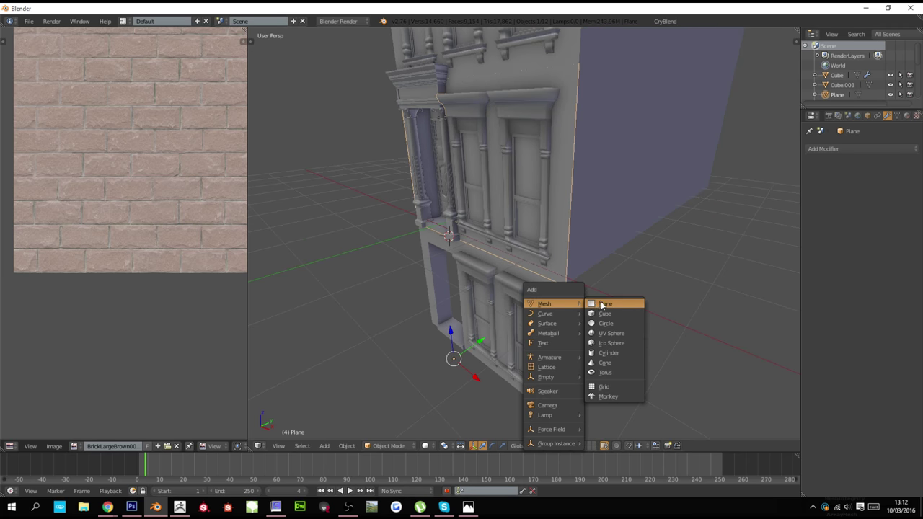
click(613, 304)
middle_drag(515, 281, 604, 298)
key(g)
key(x)
key(y)
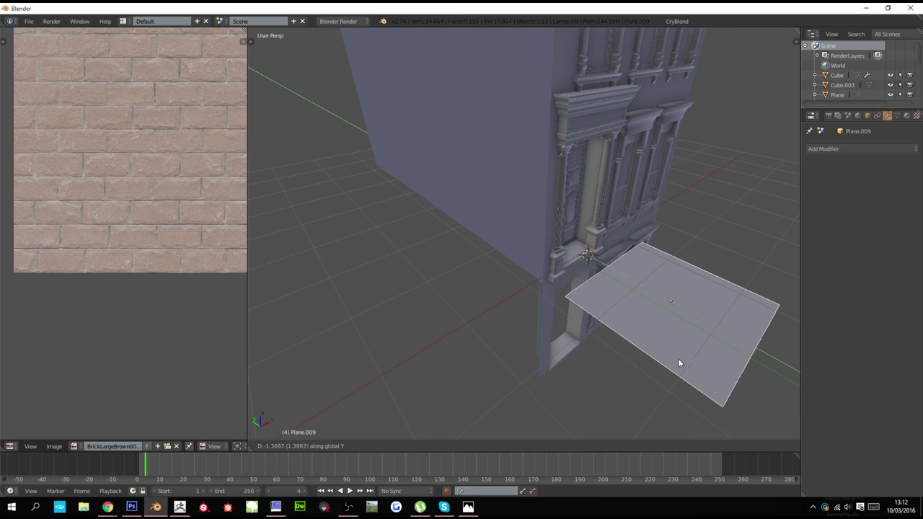
click(653, 337)
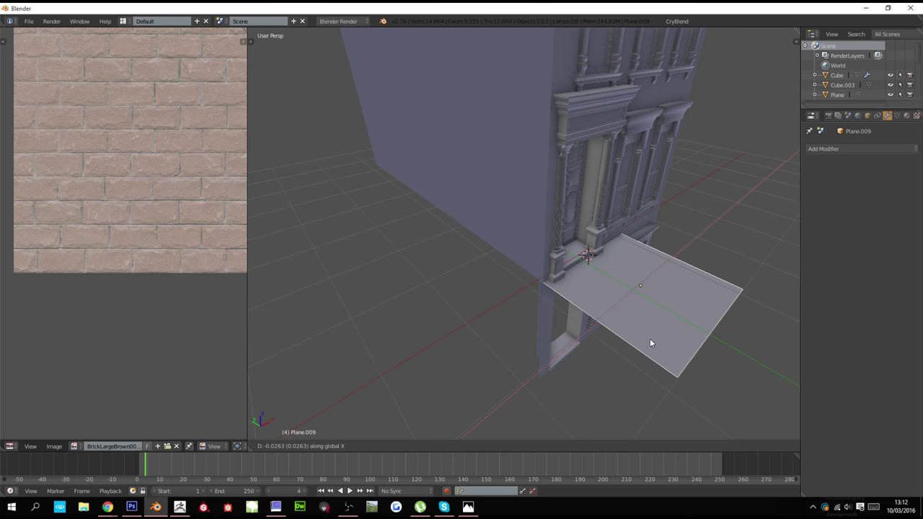
Move the plane's side edge about 1.34 units along X so the plane spans the building's width
key(Tab)
middle_drag(650, 338, 559, 305)
right_click(564, 300)
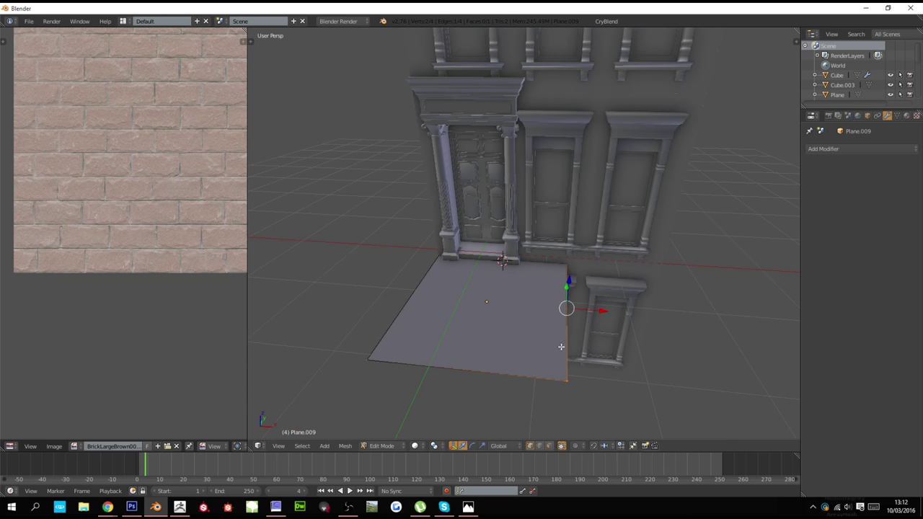
key(g)
key(x)
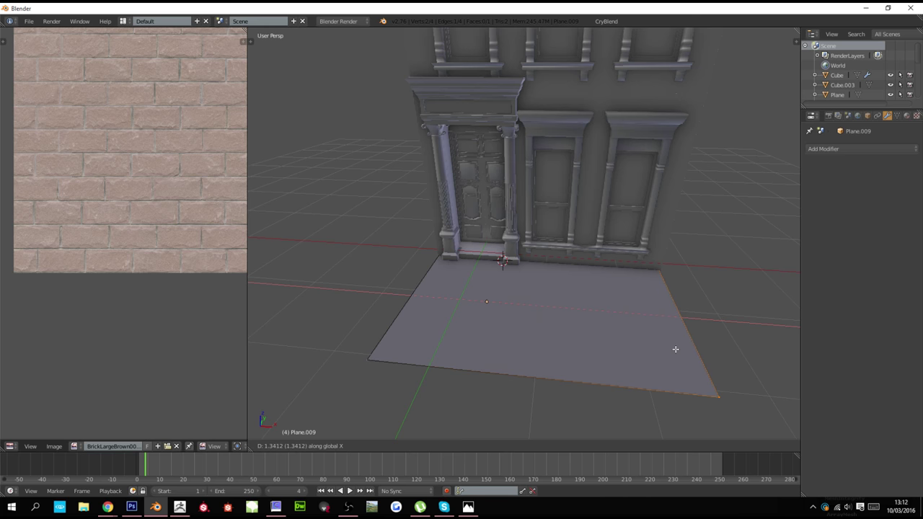
click(674, 350)
Extend the plane's front edge along Y, farther away from the facade
key(g)
key(y)
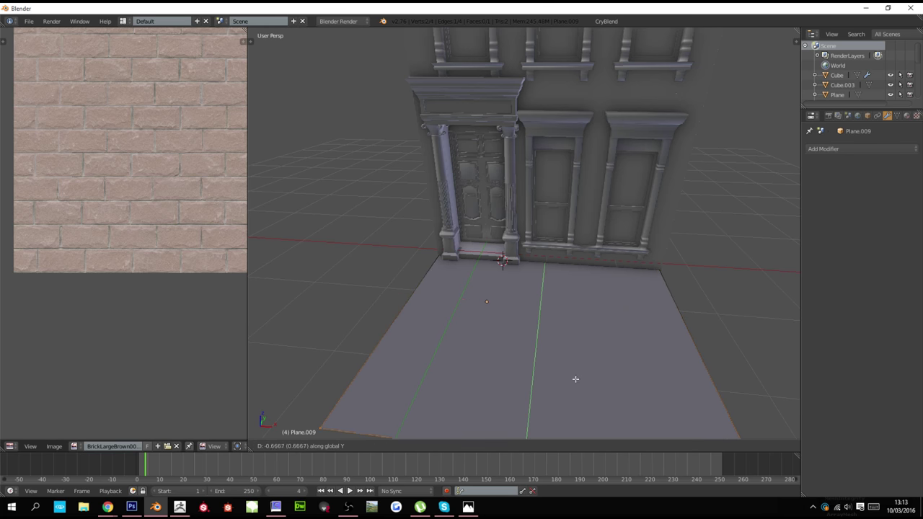
click(575, 389)
key(Tab)
scroll(575, 389, down, 3)
middle_drag(574, 389, 517, 317)
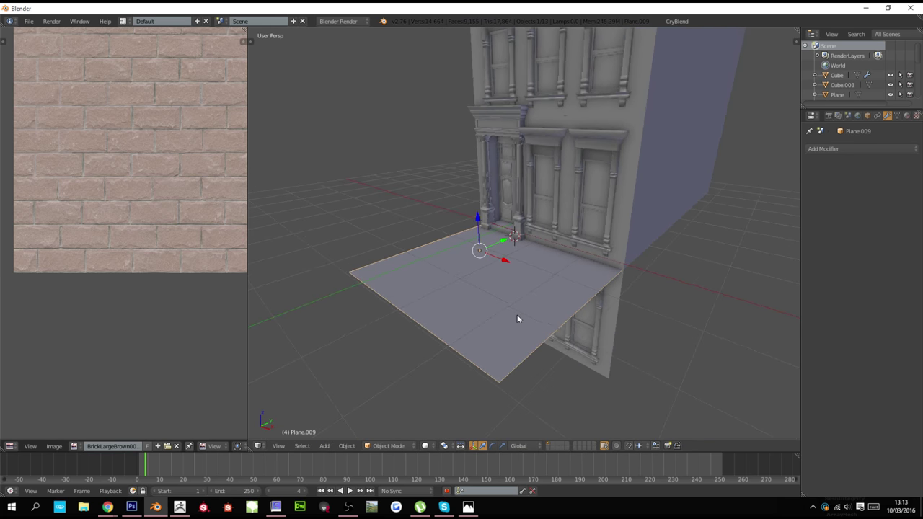
Add a loop cut near the plane's middle, running from the facade to the front edge
key(Tab)
key(ctrl+r)
click(434, 327)
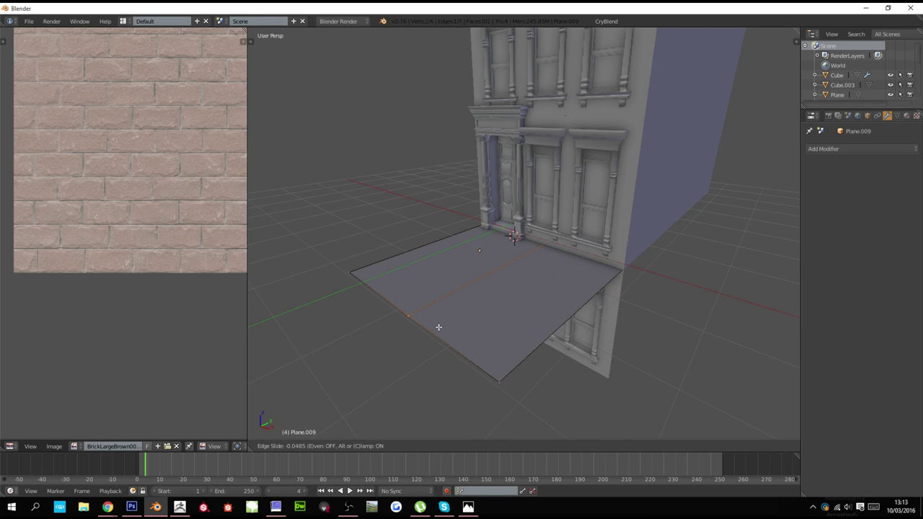
click(438, 327)
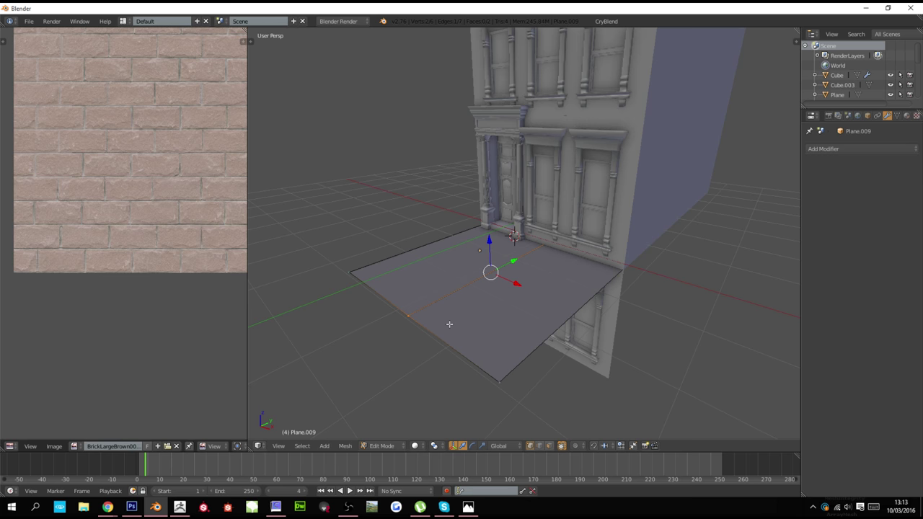
Lower the plane about 1.25 units along Z, partway down the basement level
key(Tab)
key(g)
key(z)
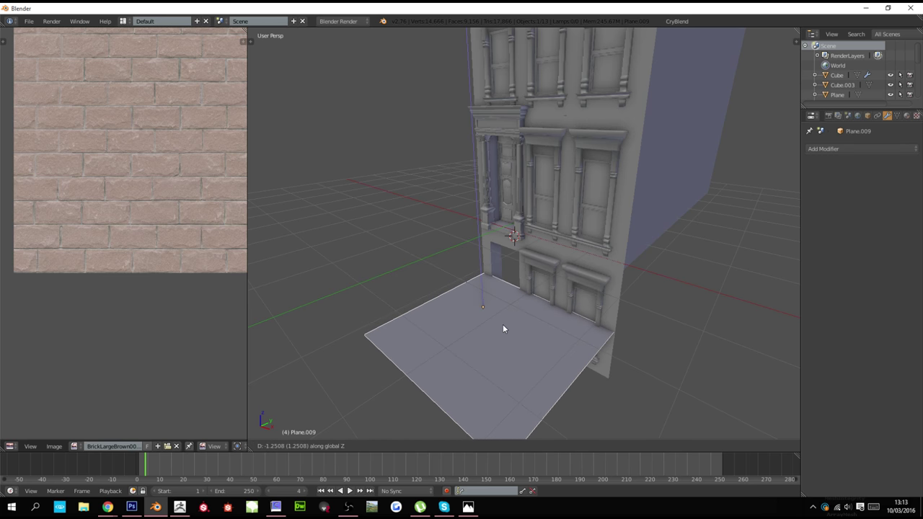
click(504, 328)
Add a second loop cut across the plane, parallel to the facade
key(Tab)
shift+middle_drag(501, 351, 501, 323)
scroll(500, 325, up, 1)
key(ctrl+r)
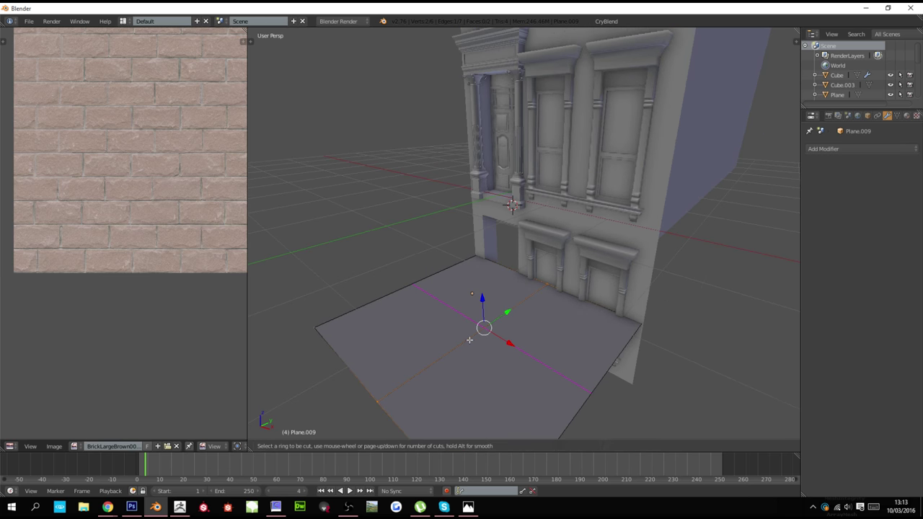
click(469, 339)
click(466, 339)
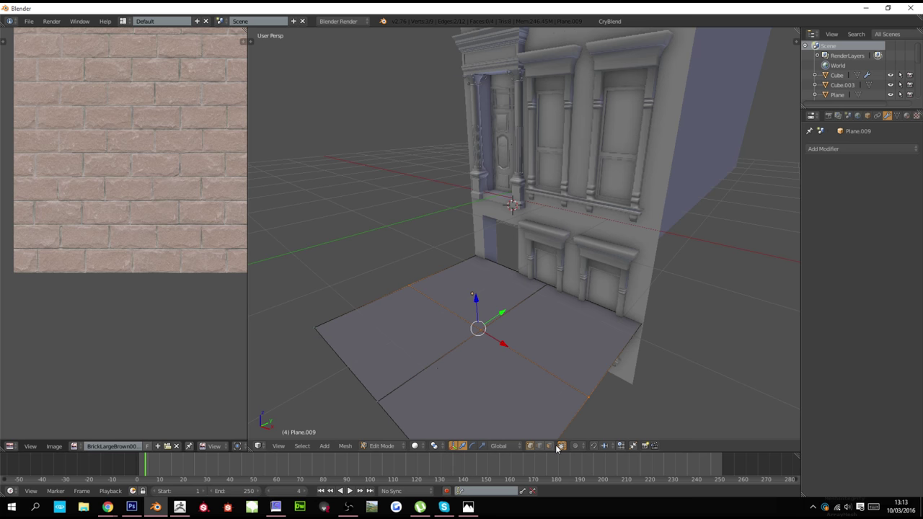
Extrude the plane's quadrant in front of the basement doorway downward into a sunken area
right_click(483, 304)
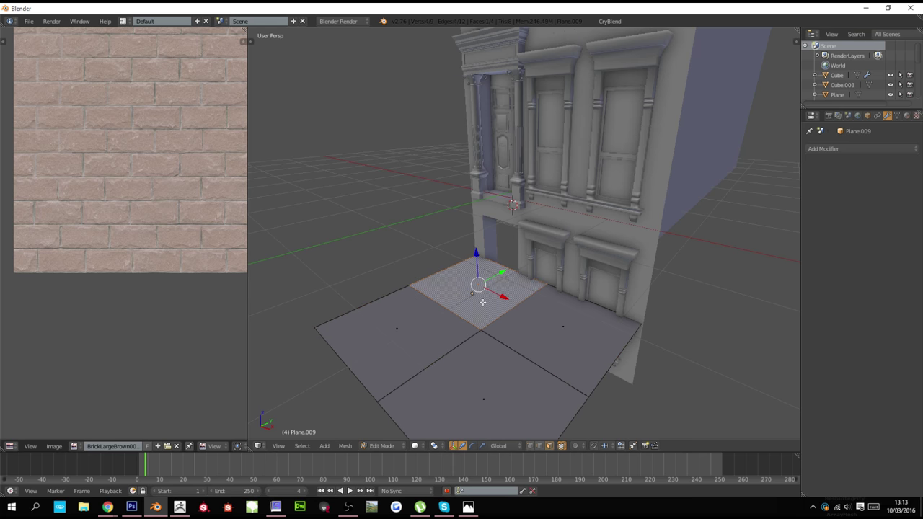
key(g)
right_click(484, 318)
key(e)
click(490, 319)
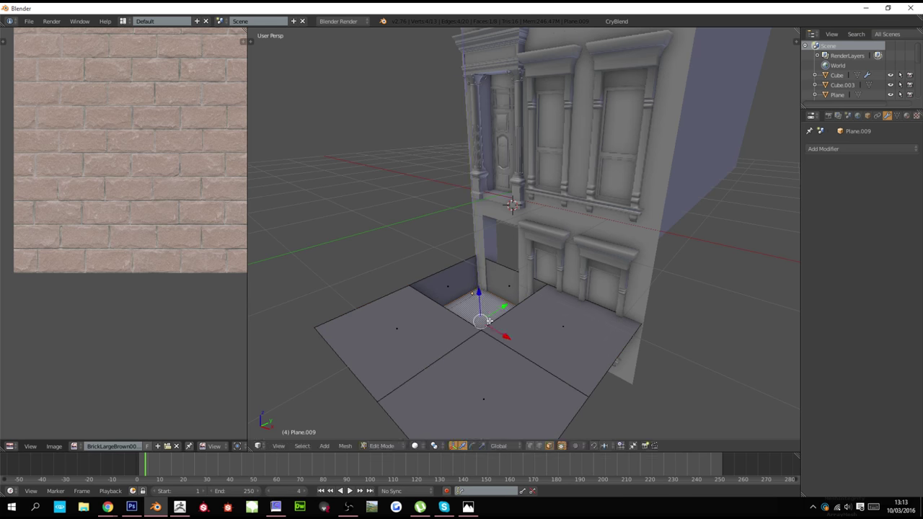
Delete the sunken area's outer side wall and the wall face against the facade
key(x)
click(455, 277)
middle_drag(461, 285, 562, 308)
right_click(564, 310)
drag(581, 300, 582, 315)
click(582, 315)
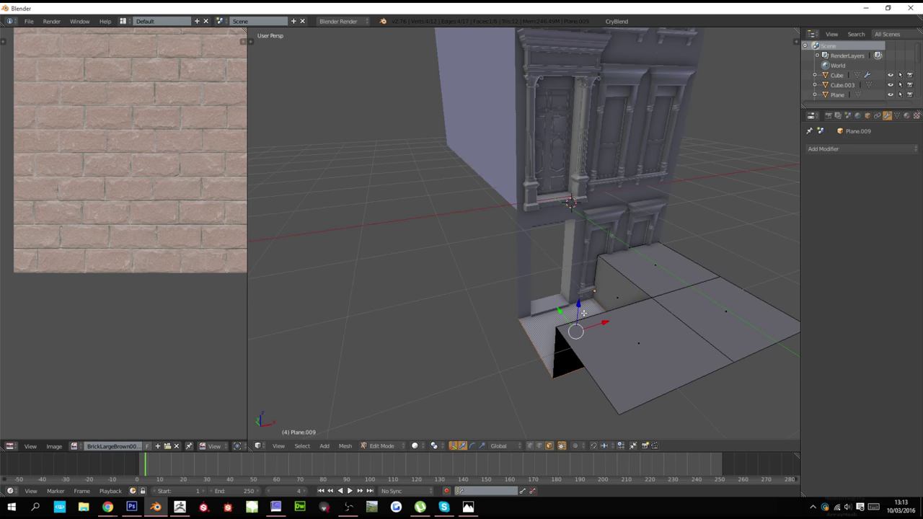
Adjust the sunken floor's height along Z to line up with the base of the basement wall
scroll(582, 311, up, 5)
key(g)
key(z)
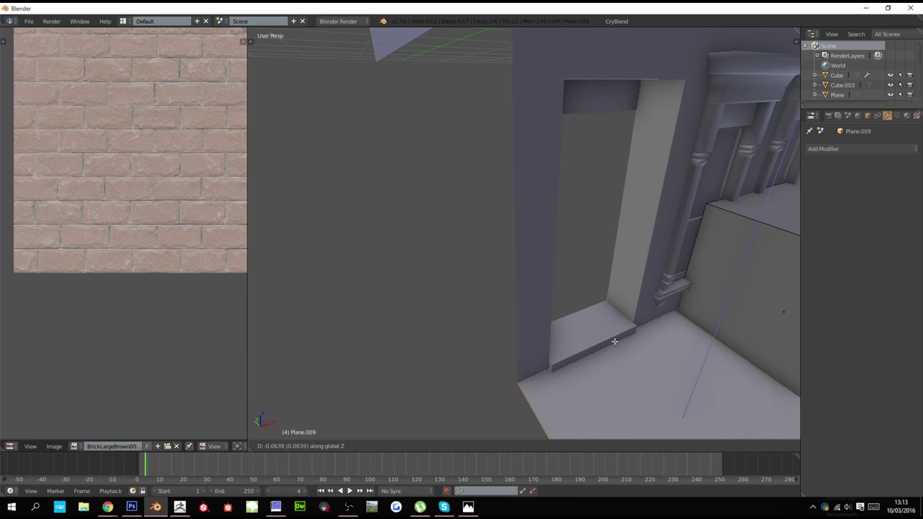
click(615, 341)
key(alt+z)
middle_drag(620, 331, 618, 329)
scroll(618, 329, down, 4)
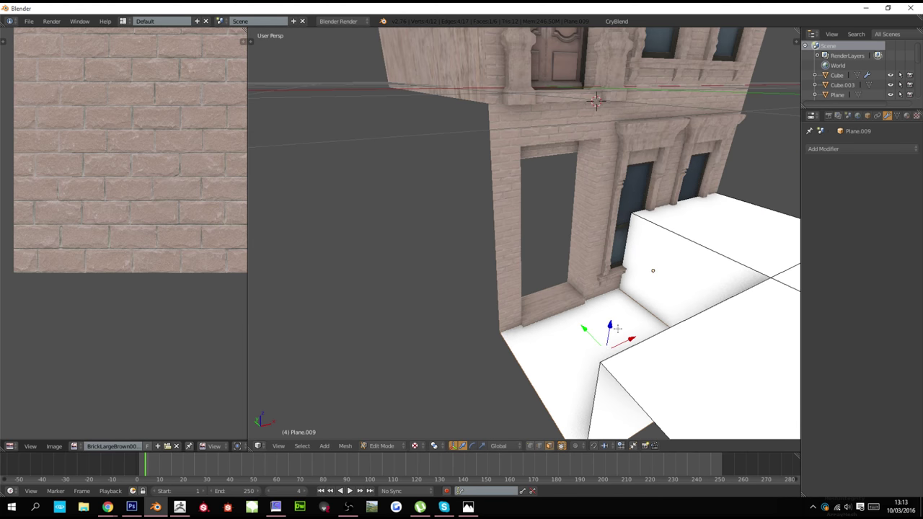
key(g)
key(z)
click(618, 326)
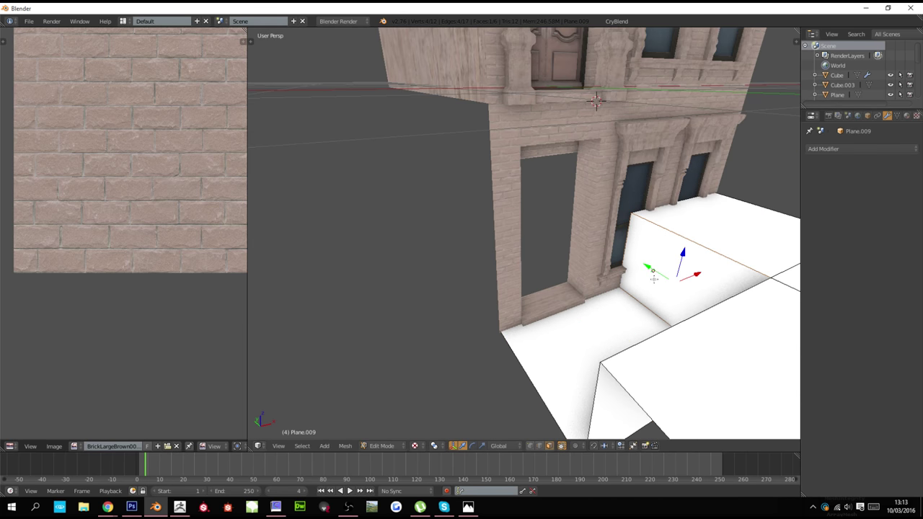
scroll(654, 279, down, 3)
key(z)
middle_drag(654, 279, 599, 286)
key(z)
scroll(599, 286, up, 2)
key(g)
key(x)
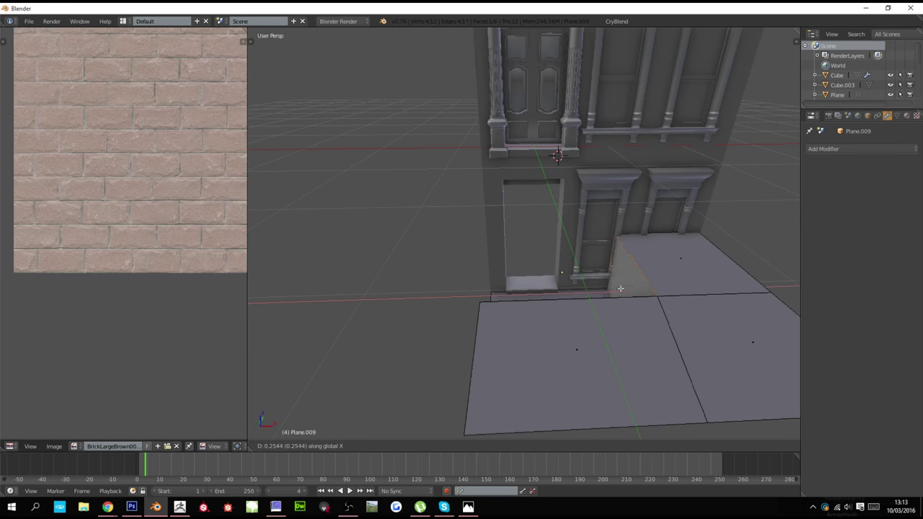
click(620, 288)
Widen the sunken area by moving its side wall together with the adjoining front pavement vertex about 0.45 along X
key(z)
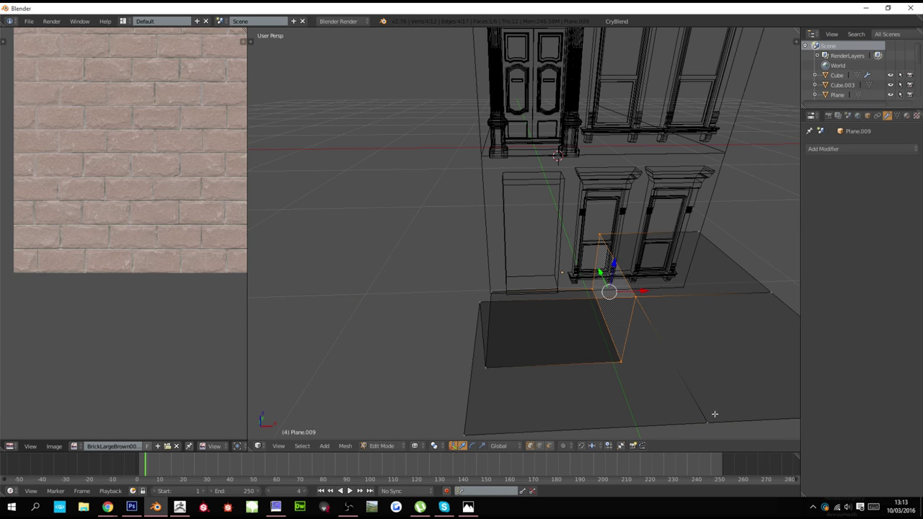
right_click(714, 414)
key(z)
key(g)
key(x)
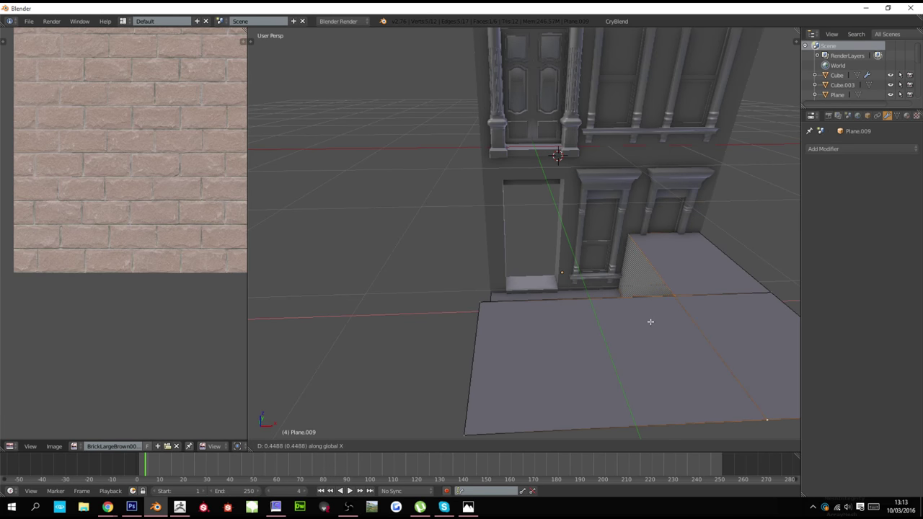
click(650, 322)
mouse_move(650, 321)
middle_down()
mouse_move(597, 318)
mouse_move(637, 318)
middle_up()
scroll(613, 315, up, 3)
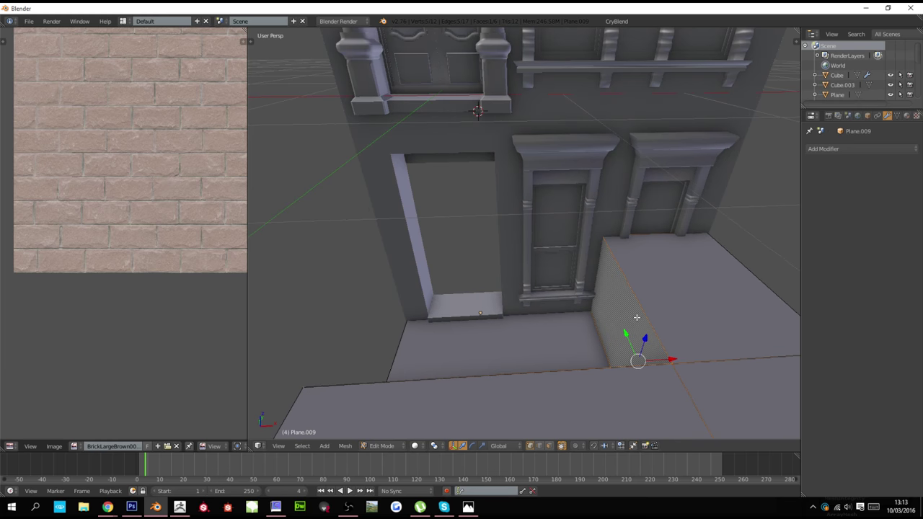
scroll(636, 317, down, 2)
scroll(637, 317, up, 2)
scroll(671, 337, down, 5)
middle_drag(644, 331, 552, 319)
key(Tab)
Add a cube to the scene and scale it down as the base for the entrance steps
scroll(552, 320, up, 3)
key(shift+a)
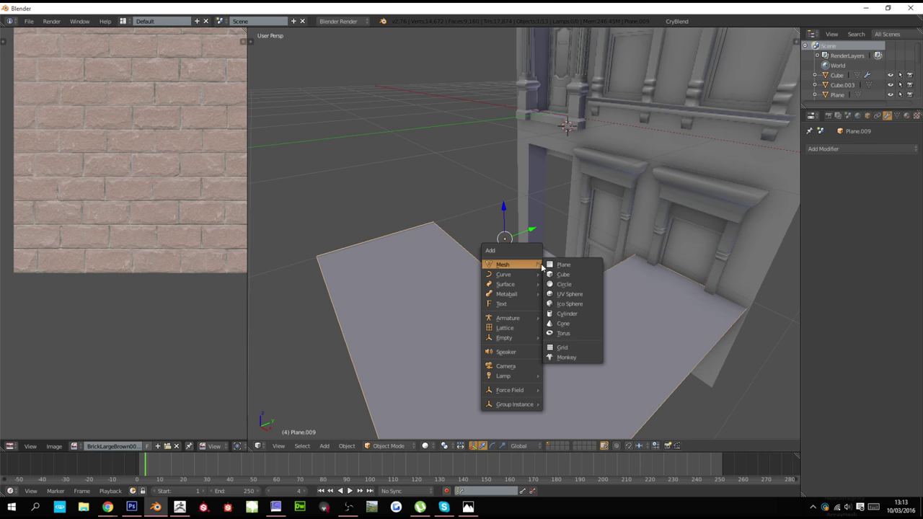
click(562, 277)
key(s)
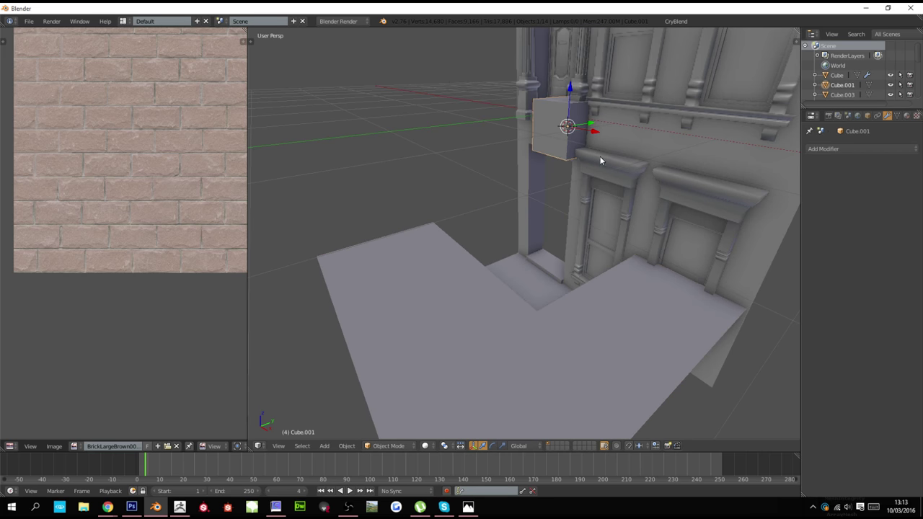
click(591, 145)
Add an Array modifier to the cube with relative offsets of 0 in X and 1 in Y
click(868, 149)
click(741, 172)
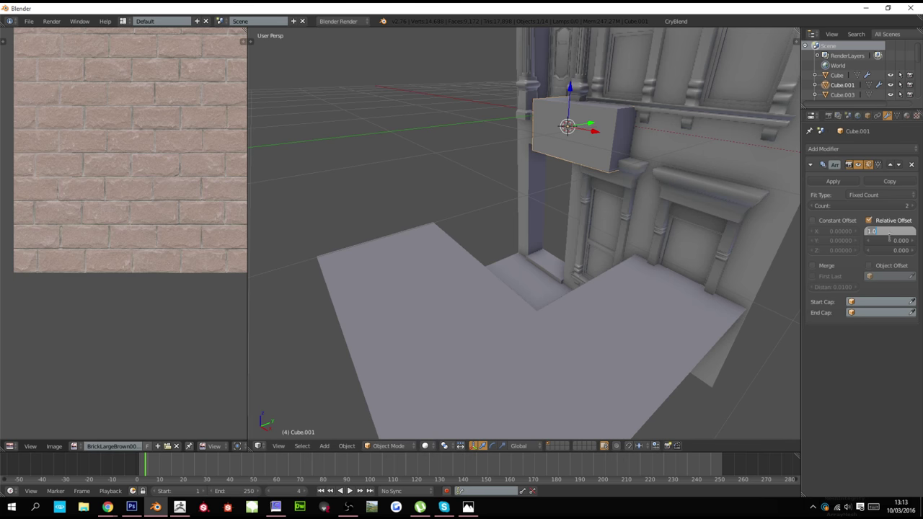
text(0)
key(Return)
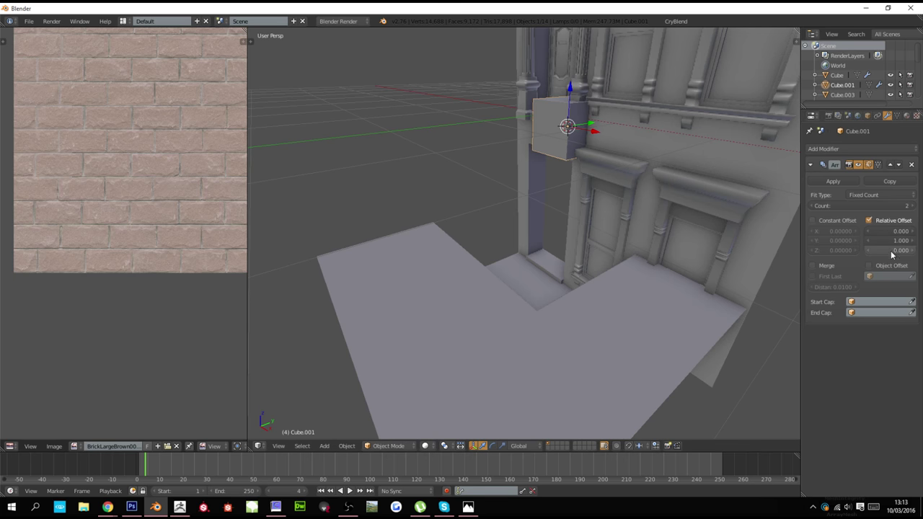
key(Return)
Move the arrayed cube out in front of the facade and lower it along Z onto the pavement
key(g)
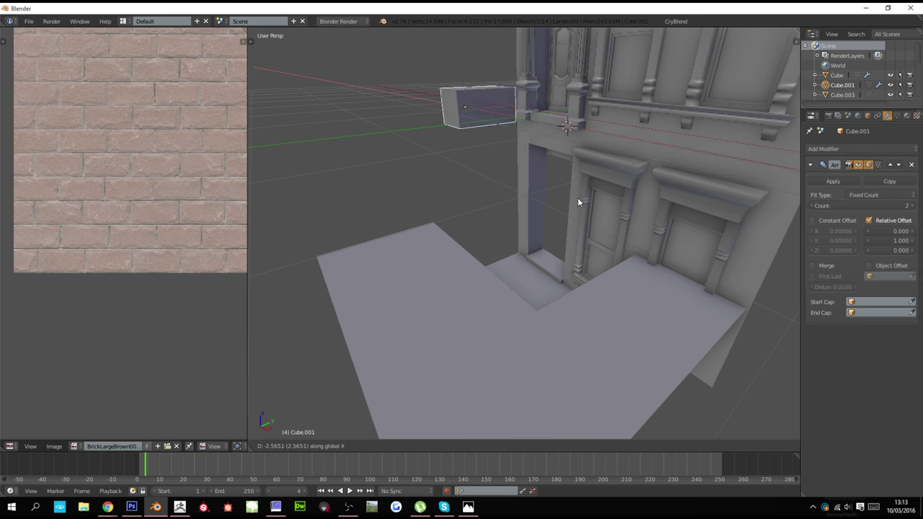
click(490, 233)
key(g)
key(z)
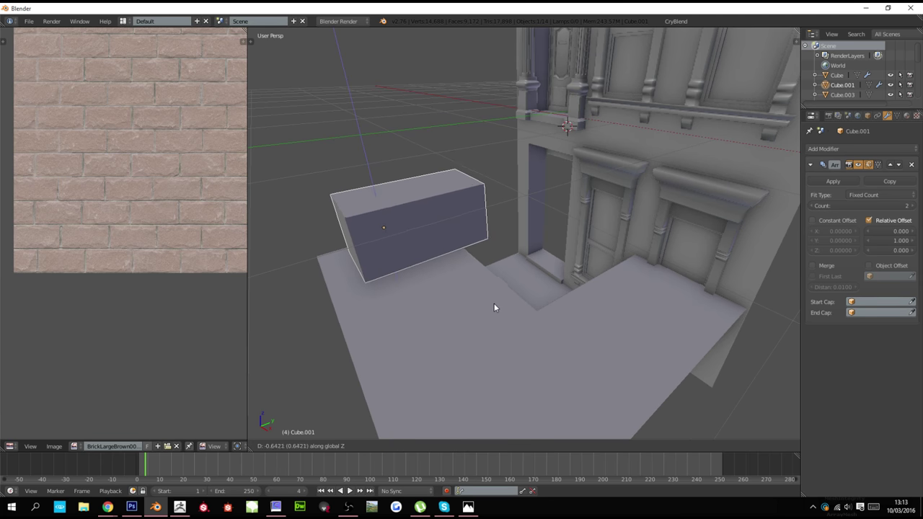
click(498, 341)
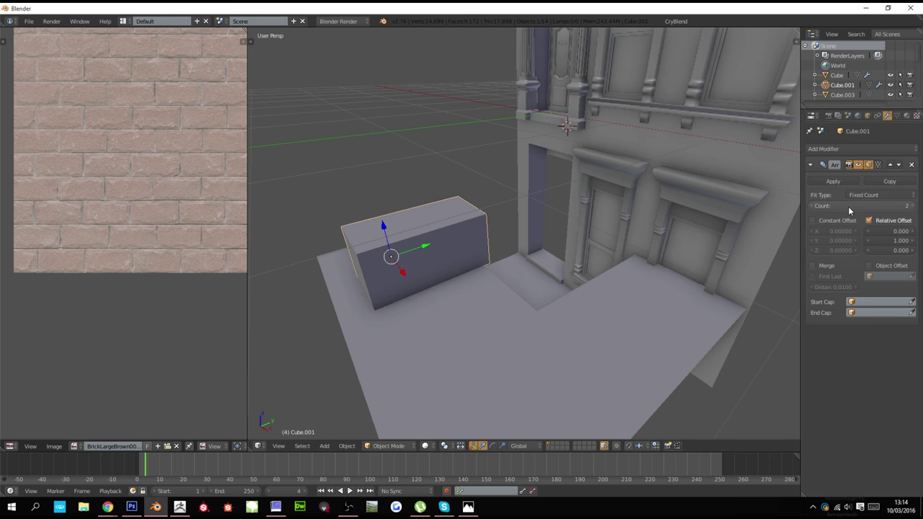
Set the array count to 12 and shrink the cube to a low step resting on the pavement
text(12)
key(Return)
shift+middle_drag(597, 237, 658, 238)
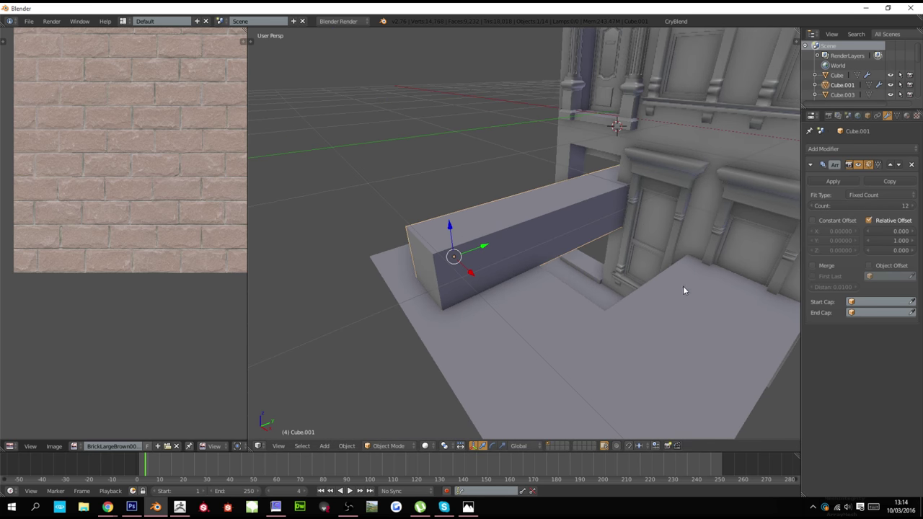
key(s)
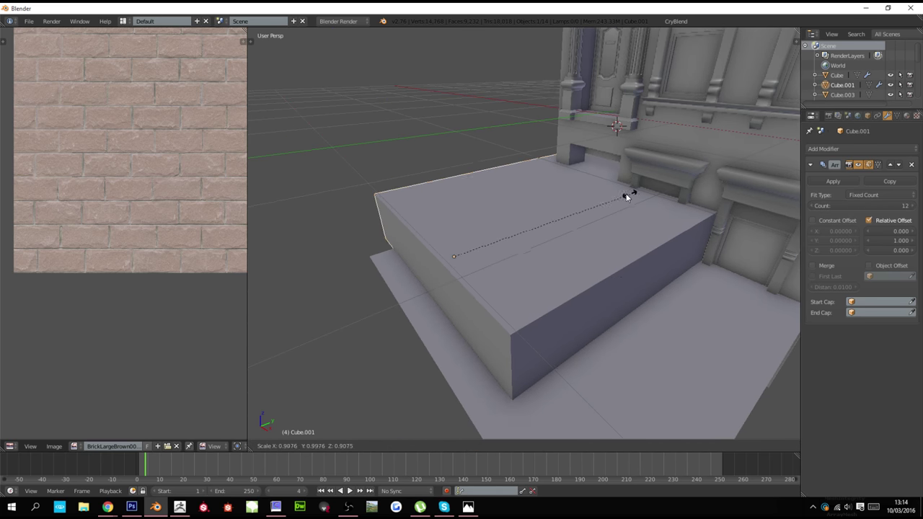
click(497, 232)
key(g)
key(z)
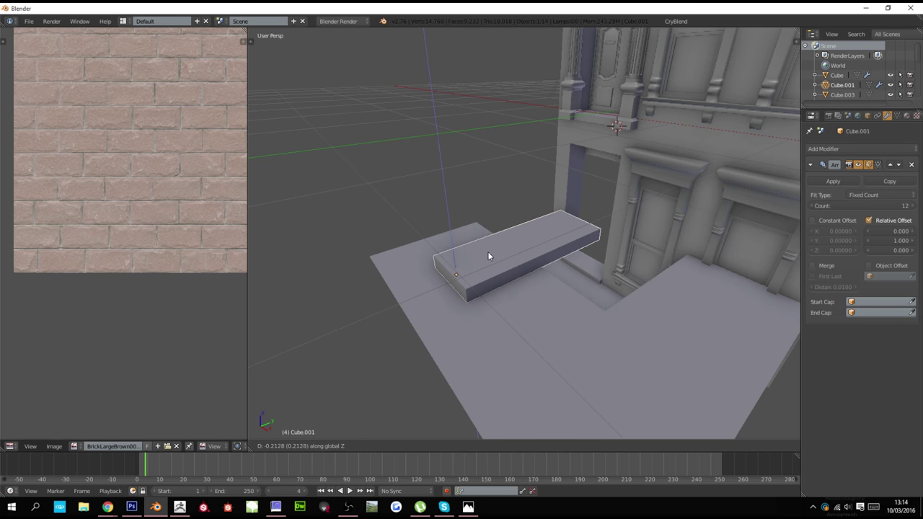
click(488, 256)
Set the array's relative Z offset to 1 and flatten the steps along Z to suit the front door's height
text(1)
key(Return)
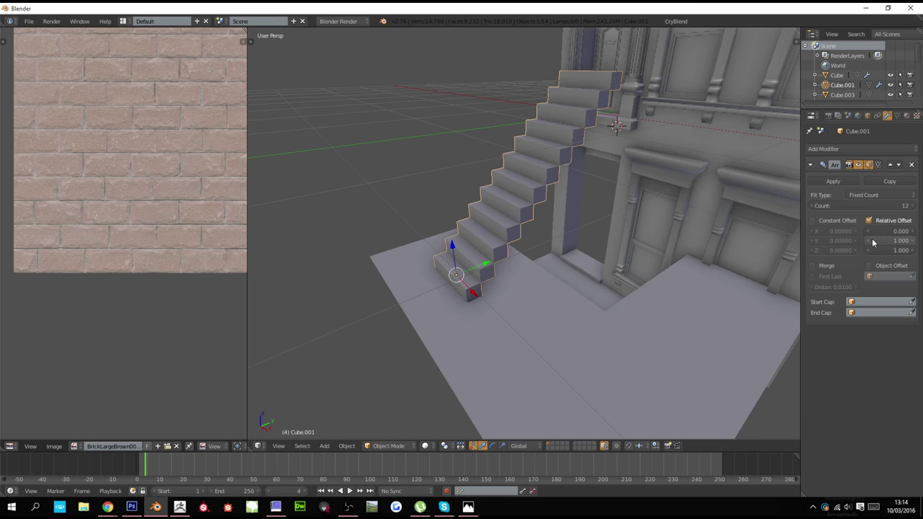
key(s)
key(z)
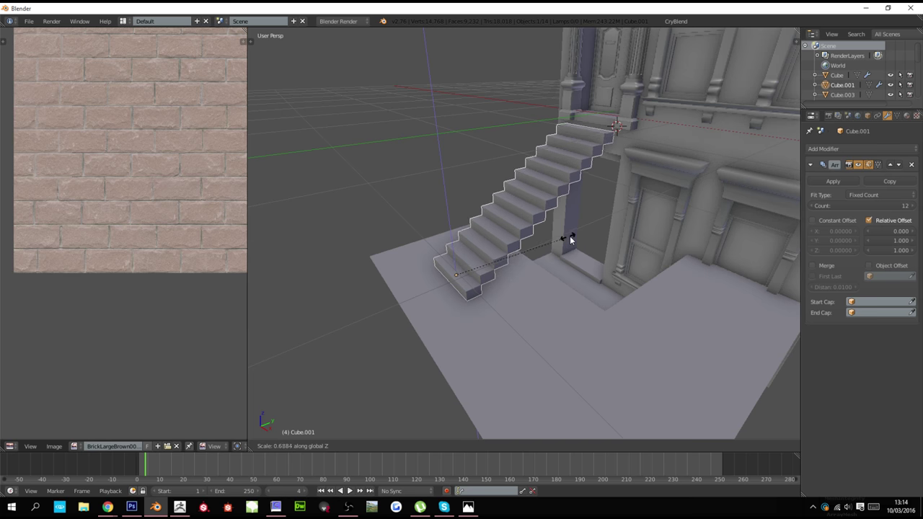
click(575, 235)
Move the staircase along Y up to the front door and along X to line up with the doorway
middle_drag(575, 235, 544, 224)
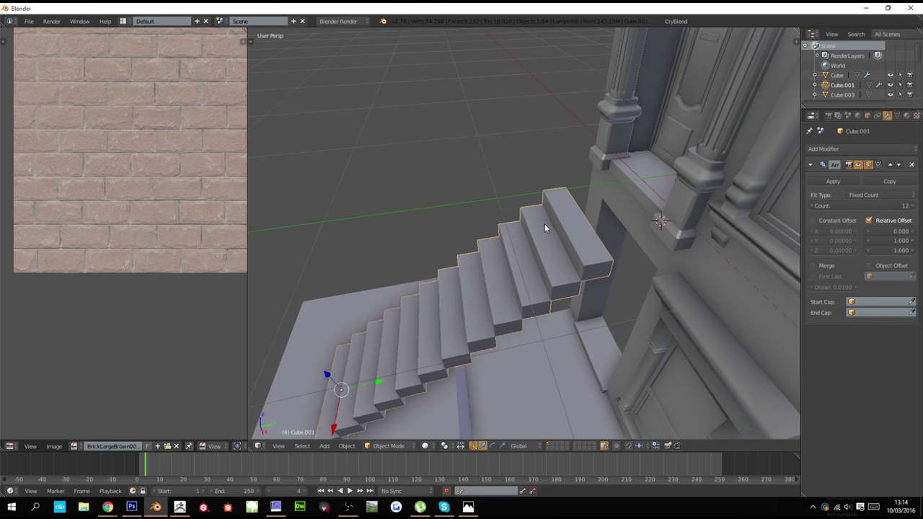
key(g)
key(y)
click(621, 229)
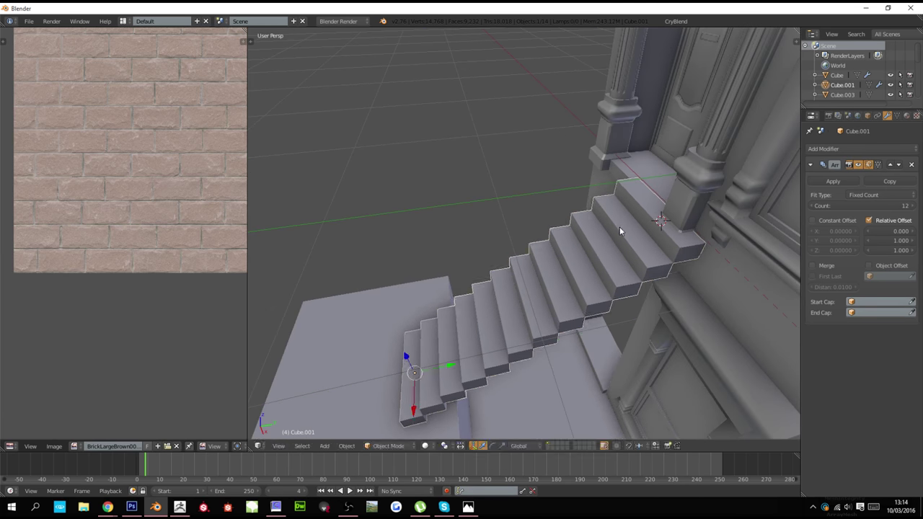
key(g)
key(x)
click(595, 199)
middle_drag(593, 202, 663, 212)
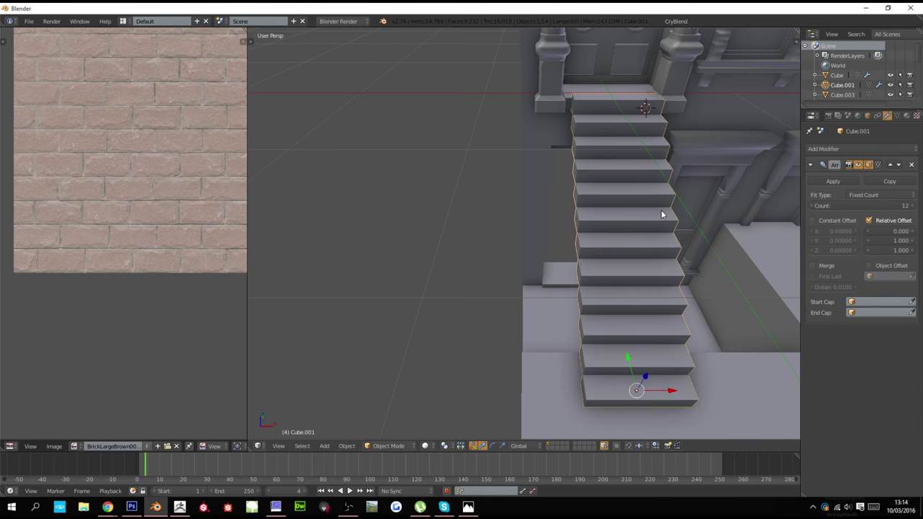
Widen the staircase along X to span the door columns and shift it along X to align with them
key(s)
key(x)
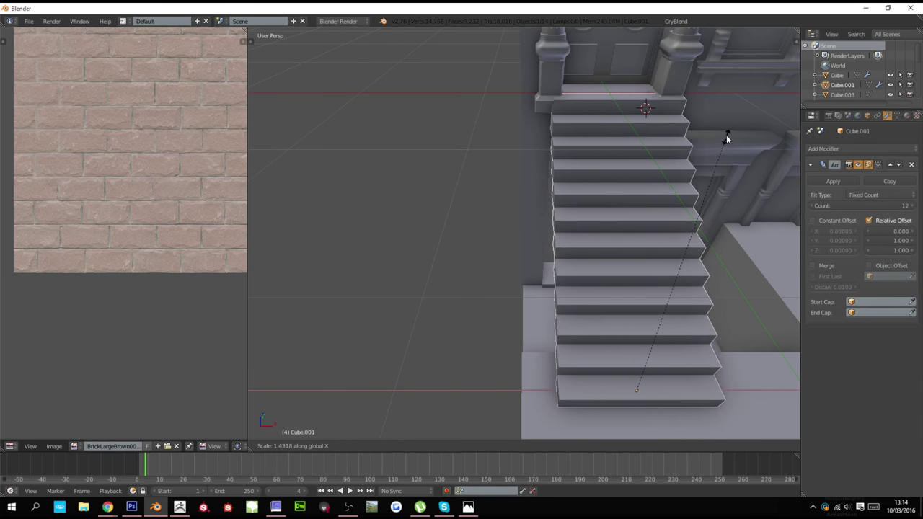
click(736, 99)
key(g)
key(x)
click(728, 99)
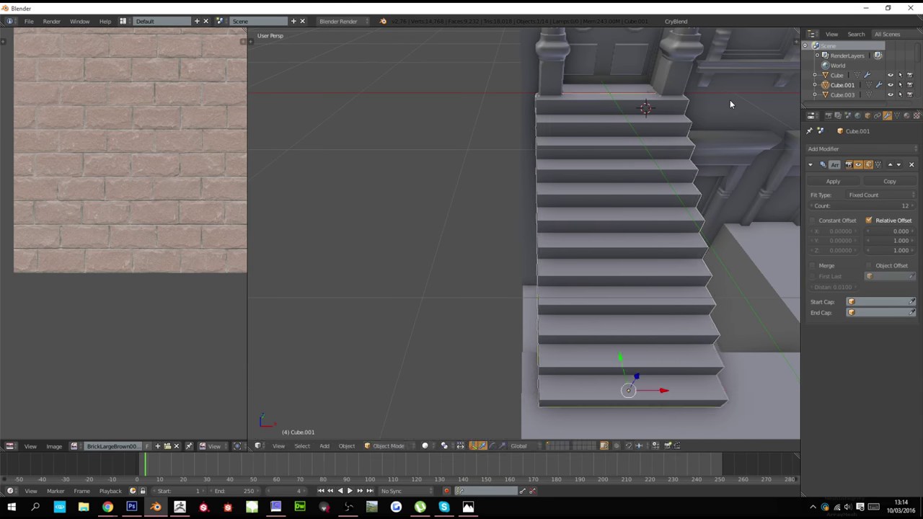
Enlarge the staircase slightly, then adjust its Y and Z position so the top step meets the door threshold
key(s)
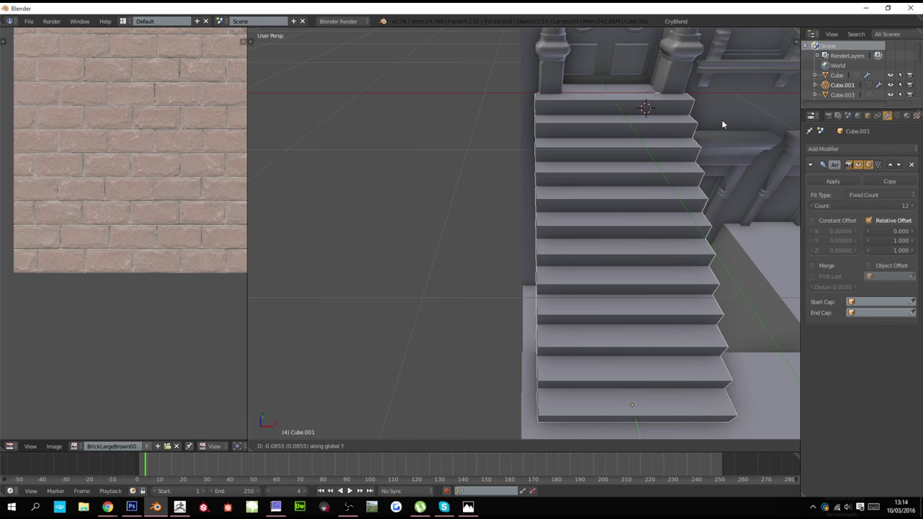
click(721, 119)
middle_drag(722, 114, 536, 195)
key(g)
key(z)
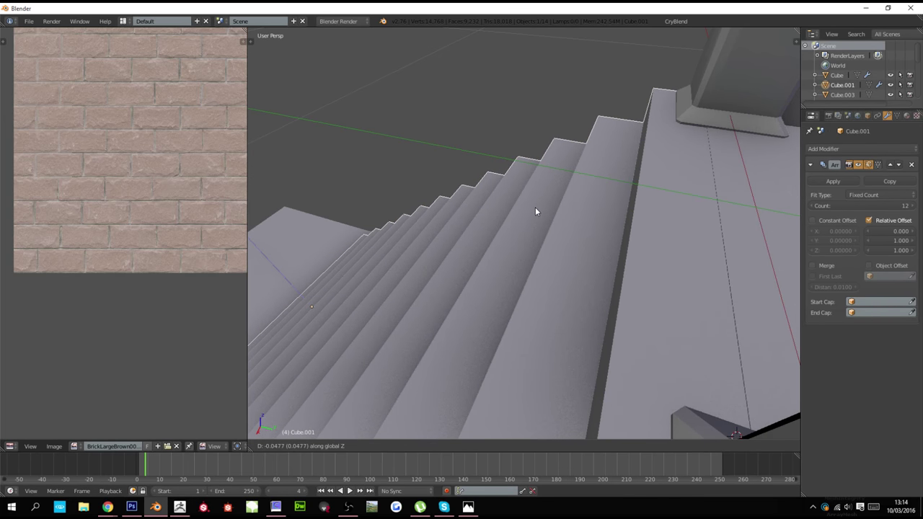
click(535, 207)
key(g)
key(z)
click(535, 208)
Examine how the staircase sits against the front door, the pavement and the sunken area
key(a)
scroll(528, 207, down, 5)
middle_drag(529, 207, 617, 201)
scroll(615, 203, down, 2)
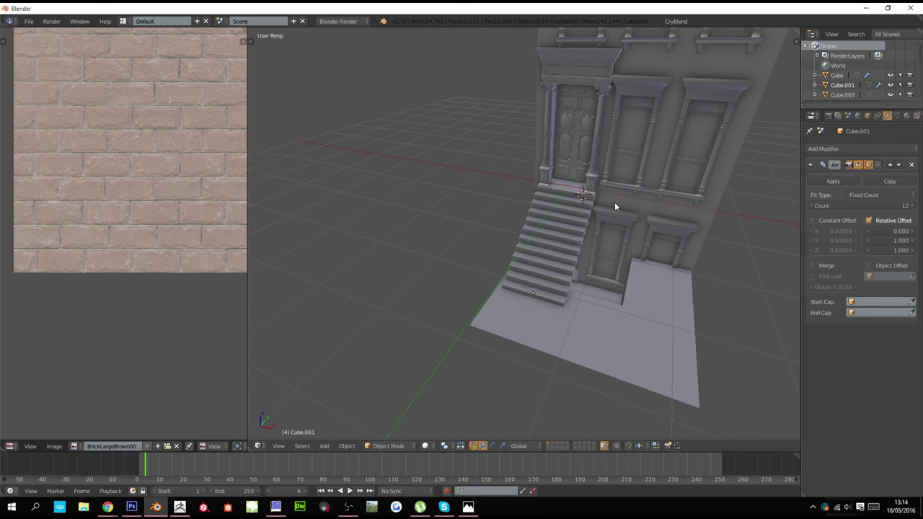
ctrl+scroll(614, 202, up, 3)
scroll(609, 205, down, 1)
shift+scroll(606, 207, down, 3)
scroll(595, 205, up, 3)
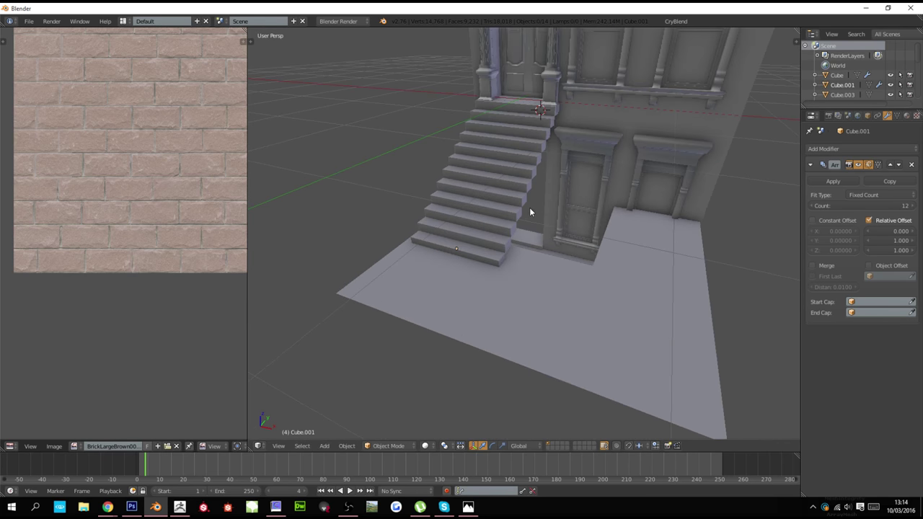
Apply the Array modifier on the staircase
right_click(523, 208)
ctrl+scroll(523, 207, down, 3)
scroll(523, 207, up, 3)
key(Tab)
key(Tab)
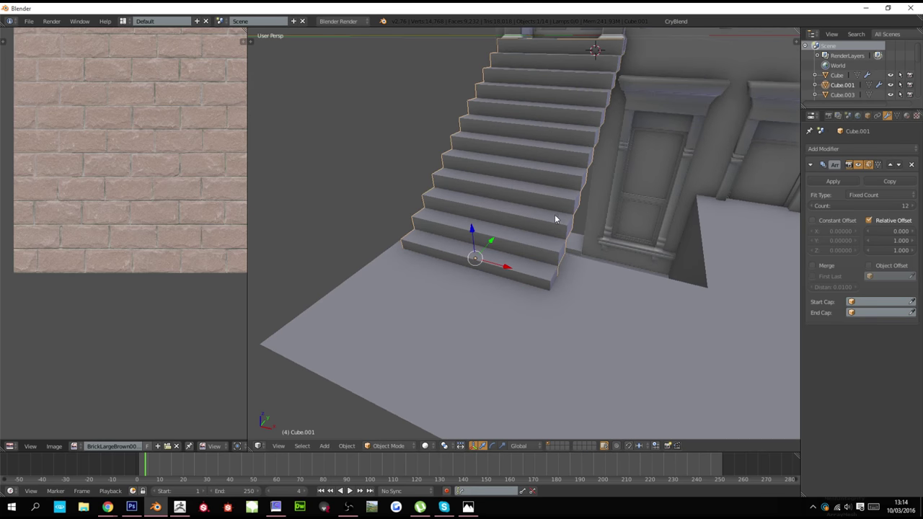
click(833, 181)
Move the staircase outward from the facade to make room for a landing at the door
middle_drag(630, 187, 577, 198)
key(g)
key(x)
click(530, 221)
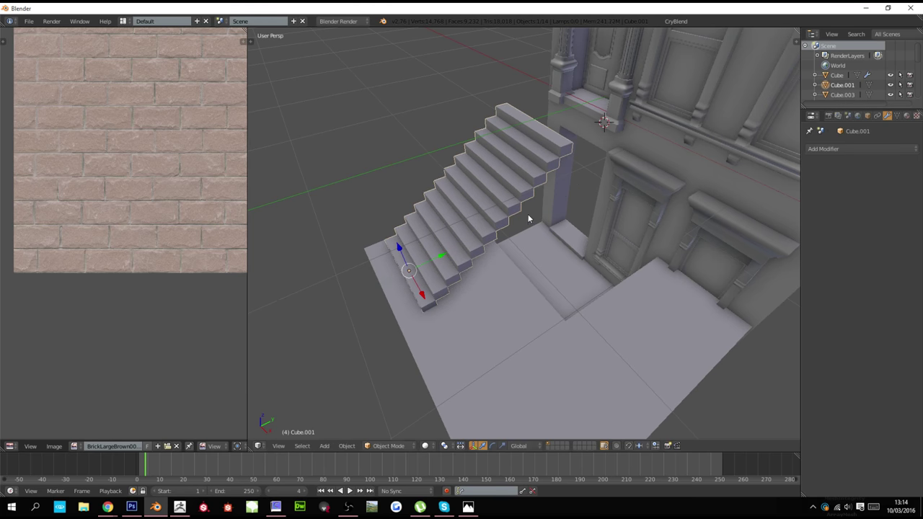
Extend the top step's rear edges along Y toward the facade to form a landing
key(Tab)
key(z)
alt+right_click(578, 144)
middle_drag(578, 144, 555, 122)
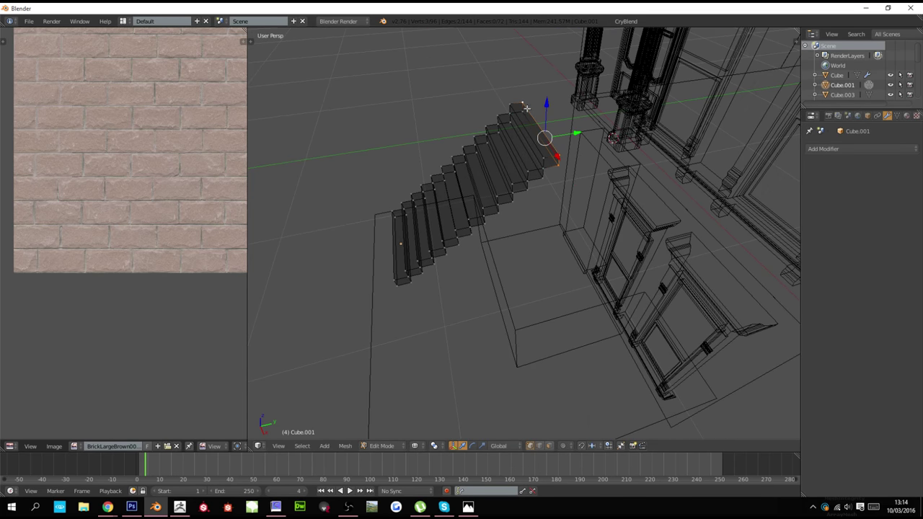
key(z)
shift+right_click(526, 108)
key(z)
key(z)
key(g)
key(y)
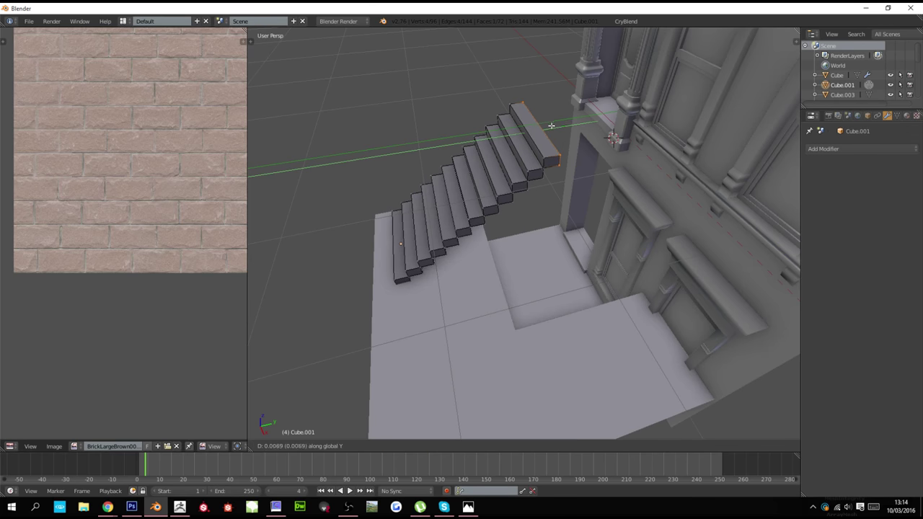
click(576, 129)
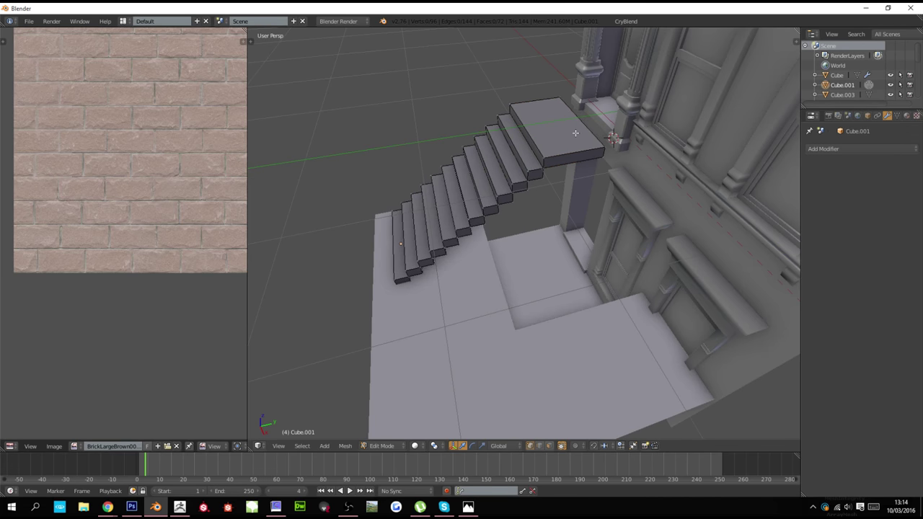
key(Tab)
Move the whole staircase along Y until its landing meets the facade below the front door
key(g)
key(y)
click(598, 136)
key(a)
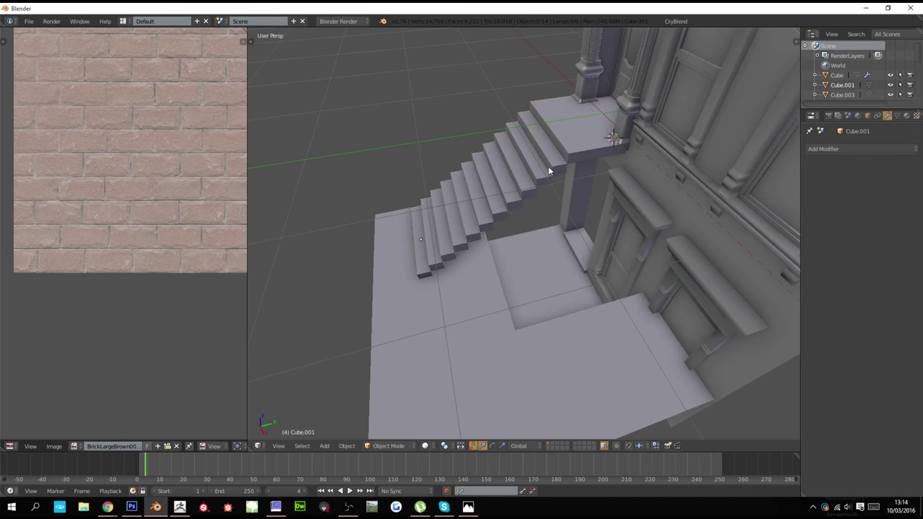
Duplicate the staircase and lower the copy along Z toward the sunken area's level
scroll(548, 171, down, 5)
middle_drag(548, 171, 530, 209)
scroll(594, 166, up, 4)
key(shift+d)
key(z)
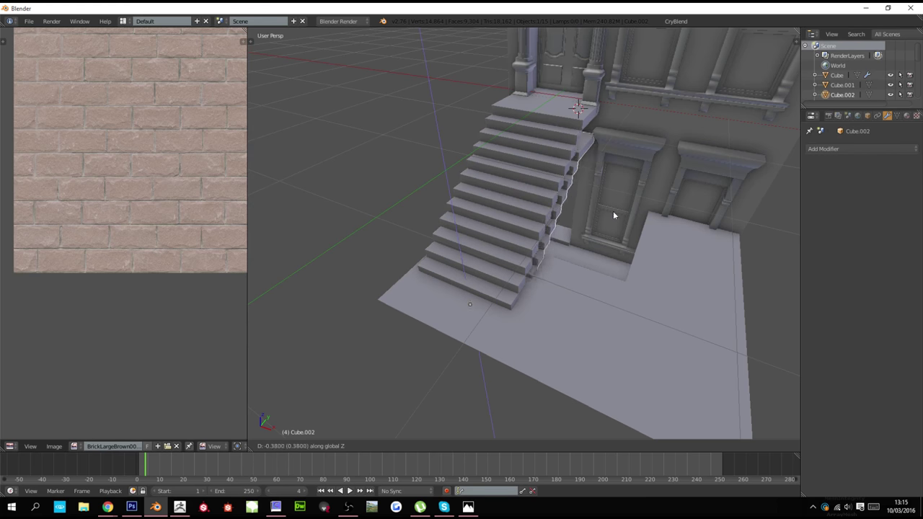
click(615, 240)
Rotate the duplicated staircase 90° about Z
text(rz)
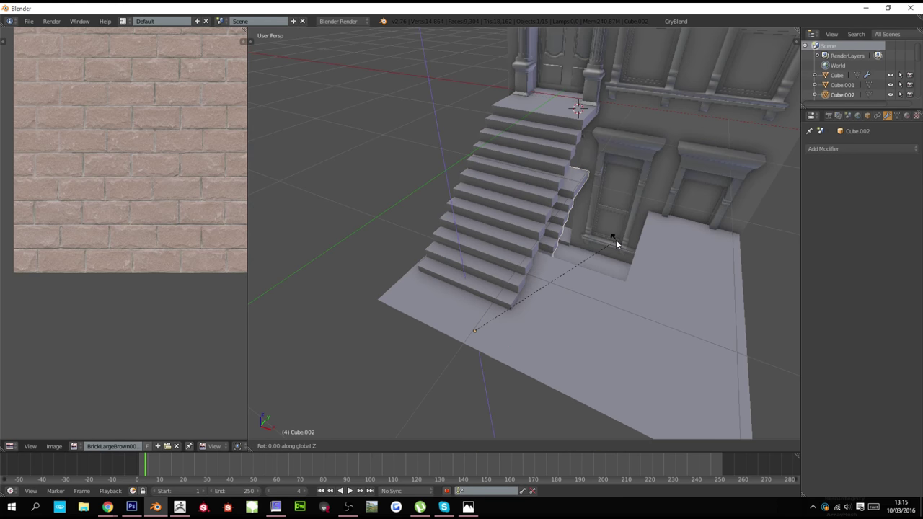
text(90)
key(Return)
text(rz1)
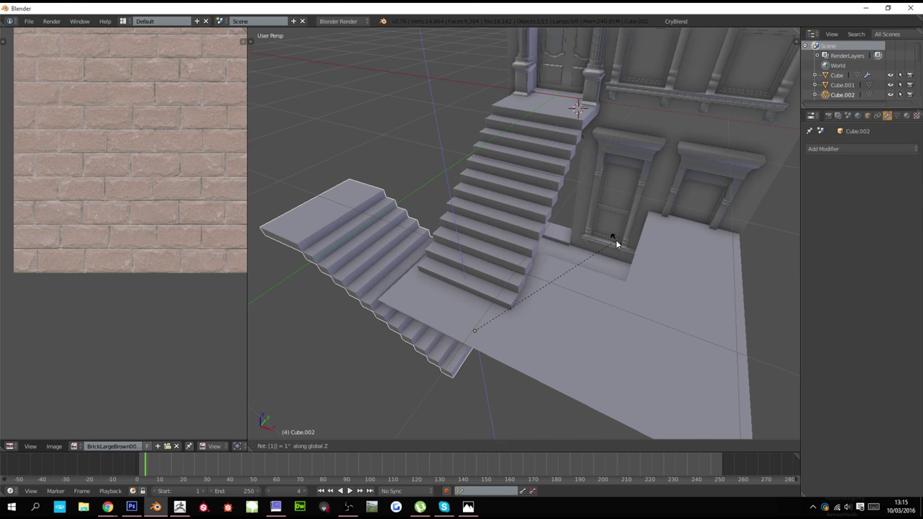
text(00)
key(Escape)
text(rz80)
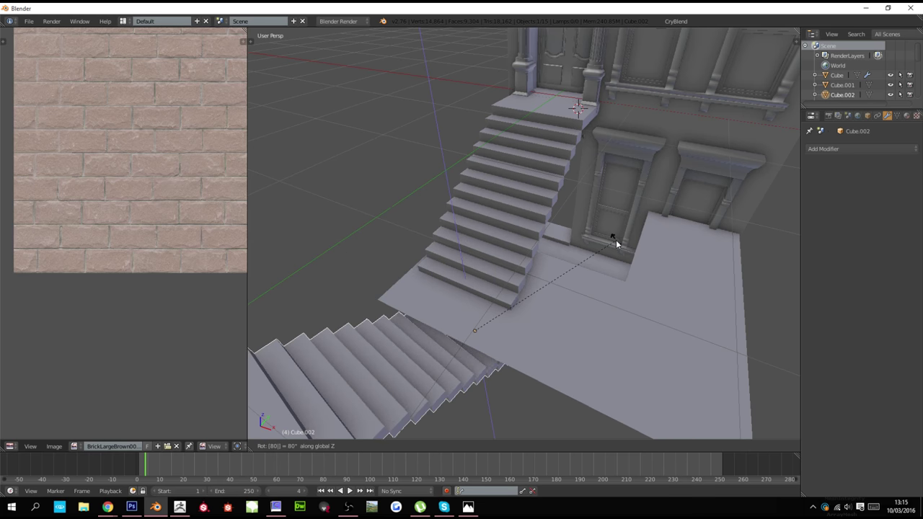
key(Escape)
Rotate the duplicated staircase 180° about Z and move it into the sunken area, aligning it along Y with the outer wall
text(rz180)
key(Return)
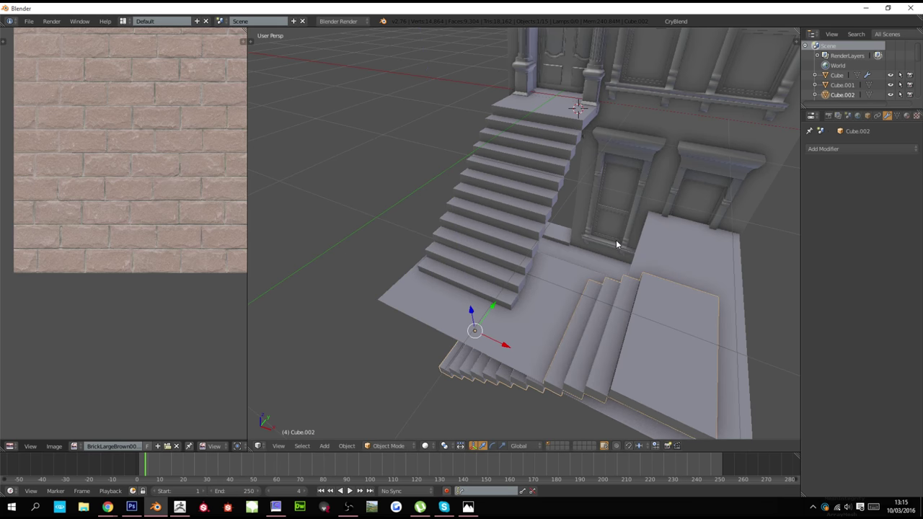
key(g)
click(662, 189)
middle_drag(662, 189, 694, 176)
key(g)
key(z)
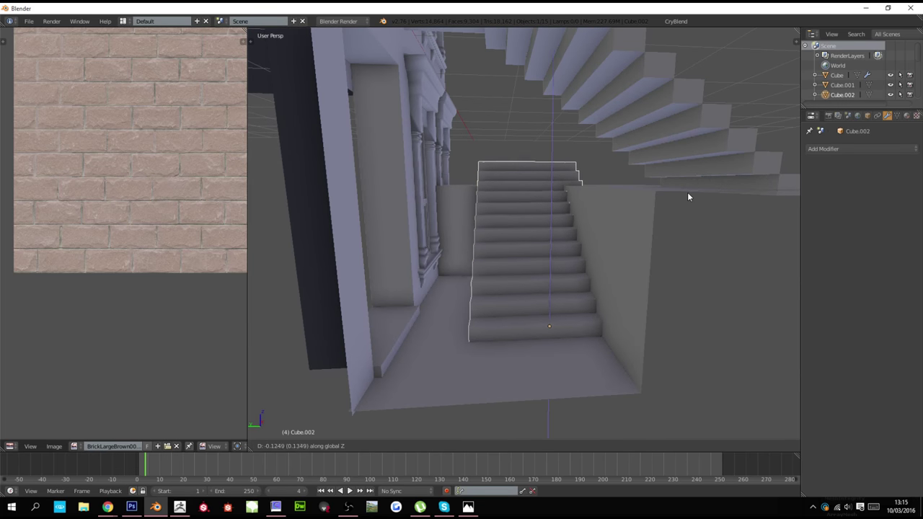
key(y)
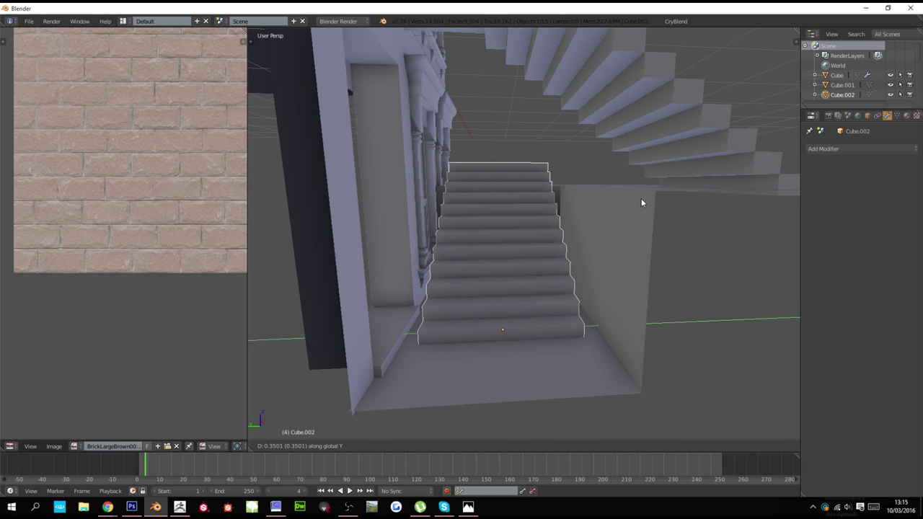
click(647, 210)
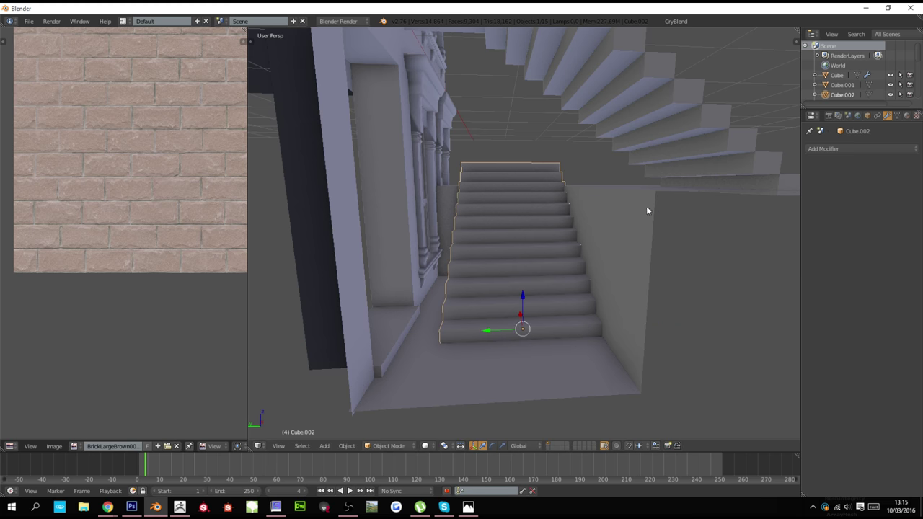
key(Tab)
key(z)
key(a)
key(c)
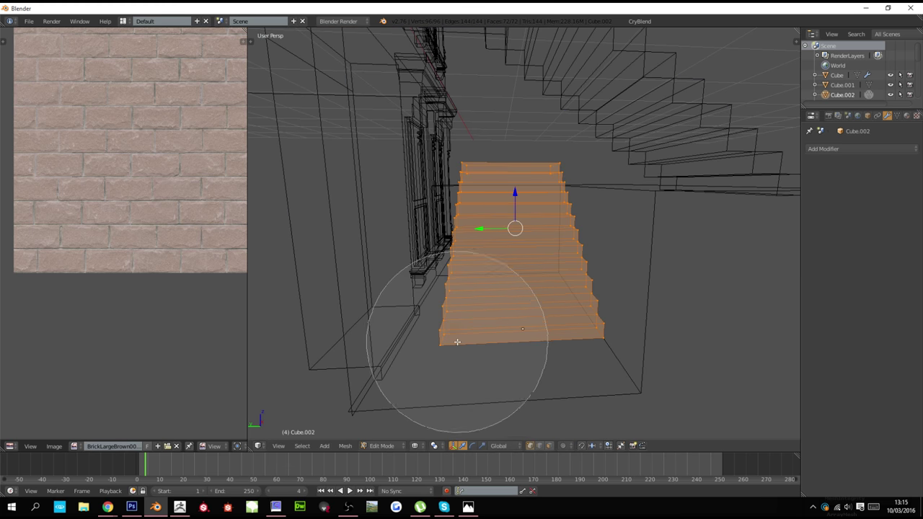
key(a)
key(c)
drag(457, 342, 456, 221)
right_click(456, 221)
key(z)
scroll(589, 231, down, 2)
middle_drag(589, 231, 581, 249)
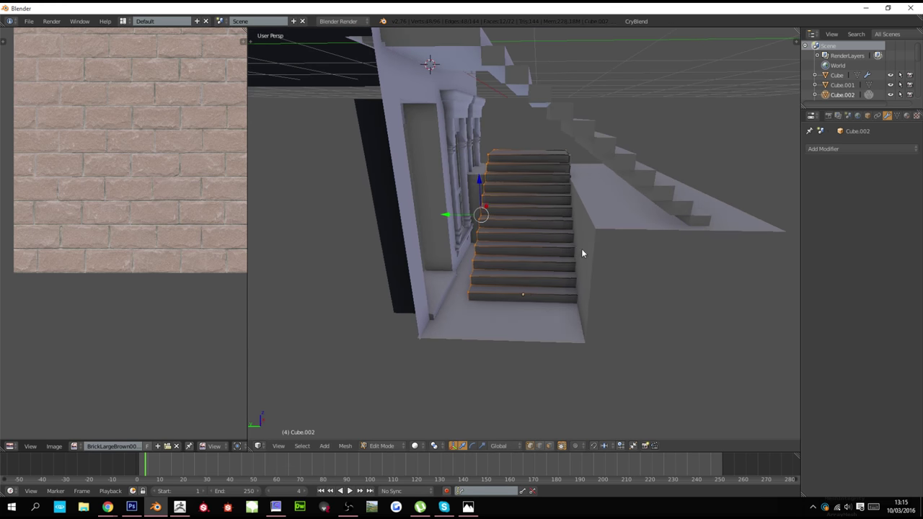
key(Tab)
Widen the pavement's sunken area by moving its outer wall about 0.5 units along Y away from the facade
right_click(593, 242)
key(Tab)
key(z)
key(a)
key(c)
drag(602, 230, 569, 185)
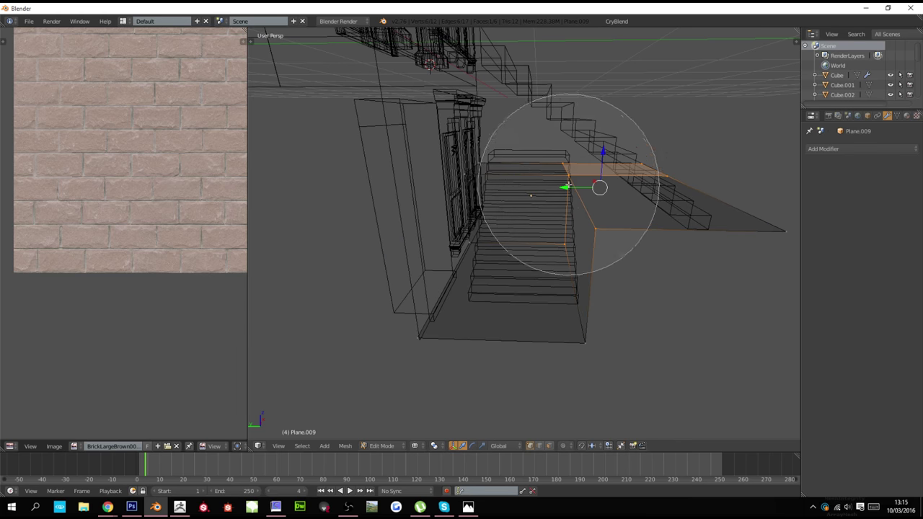
right_click(568, 185)
key(c)
middle_click(692, 149)
right_click(694, 149)
key(z)
key(g)
right_click(518, 239)
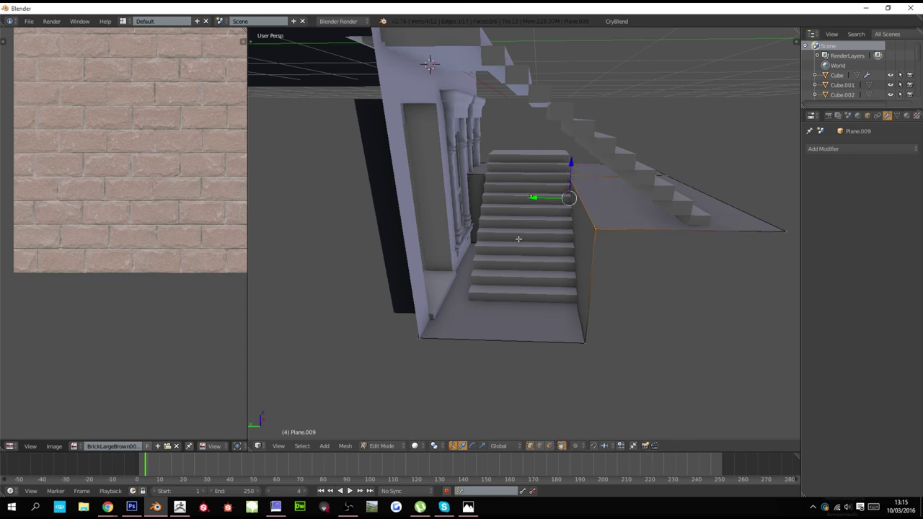
key(z)
key(c)
click(564, 364)
key(Escape)
key(z)
key(g)
key(y)
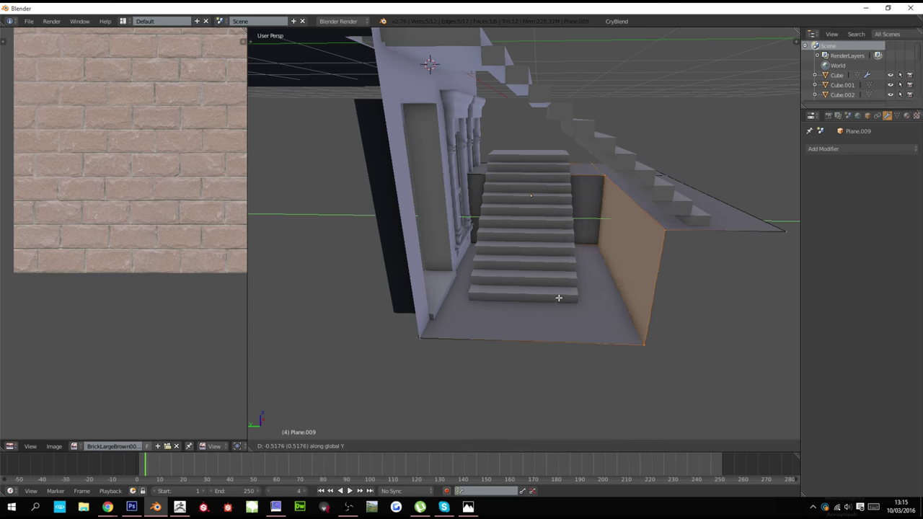
click(562, 295)
Move the basement staircase about 0.55 units along Y, away from the facade, against the sunken area's outer wall
middle_drag(562, 295, 491, 308)
key(Tab)
right_click(548, 270)
key(g)
key(y)
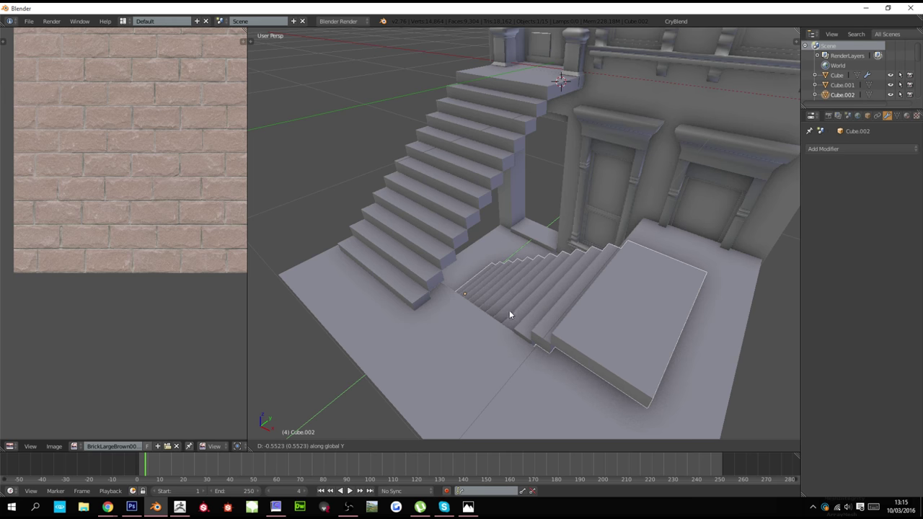
click(510, 313)
Scale the basement staircase along Z to about 0.96 of its height
middle_drag(511, 315, 679, 256)
key(s)
key(z)
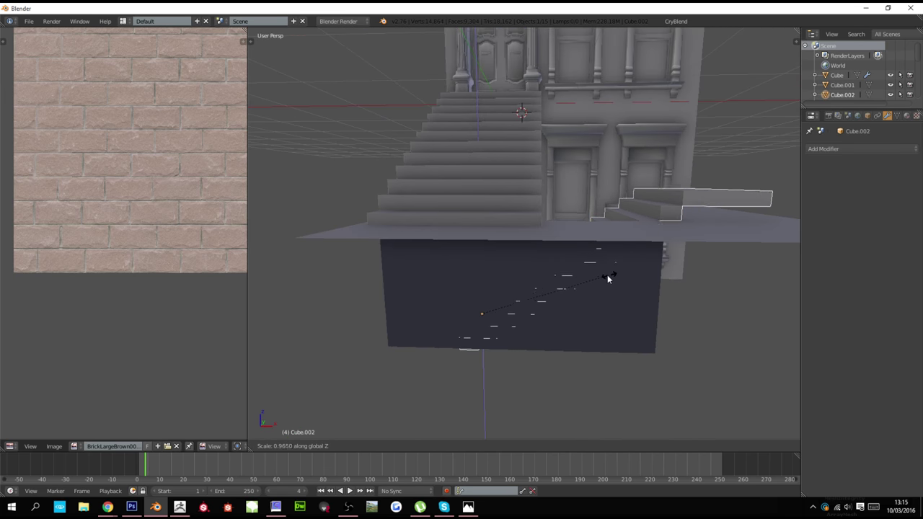
click(603, 276)
Delete the vertices of the basement staircase's top two steps, including the wide landing, that rise above the pavement
key(Tab)
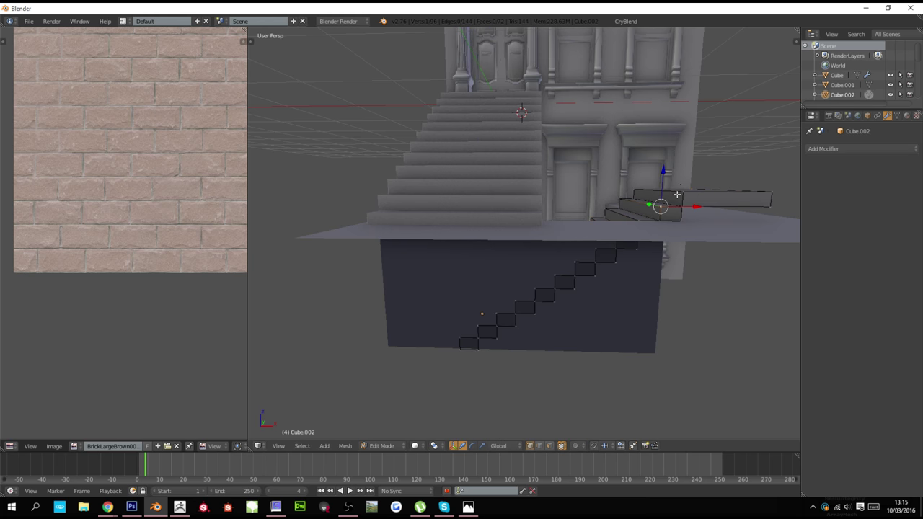
key(x)
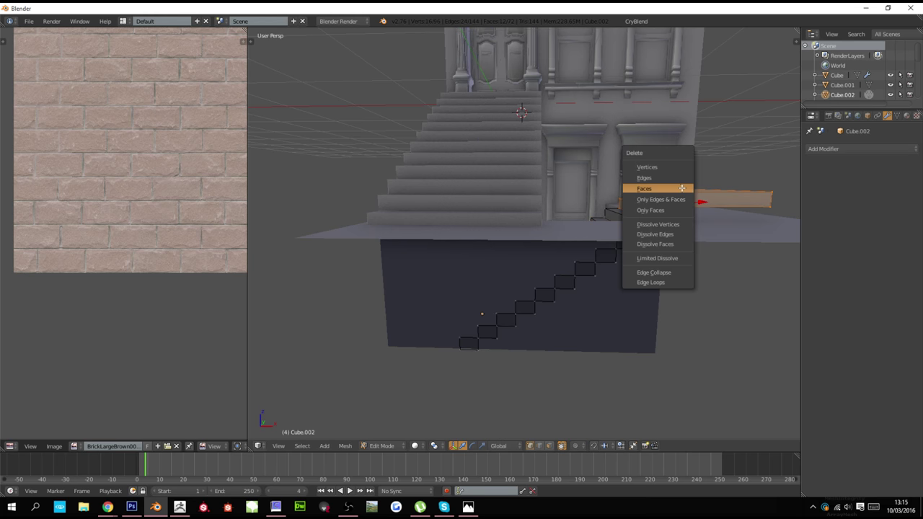
click(685, 169)
key(Tab)
Move the shortened basement staircase along X until its top step tucks into the pavement at the sunken area's end
middle_drag(652, 215, 602, 267)
right_click(587, 285)
key(g)
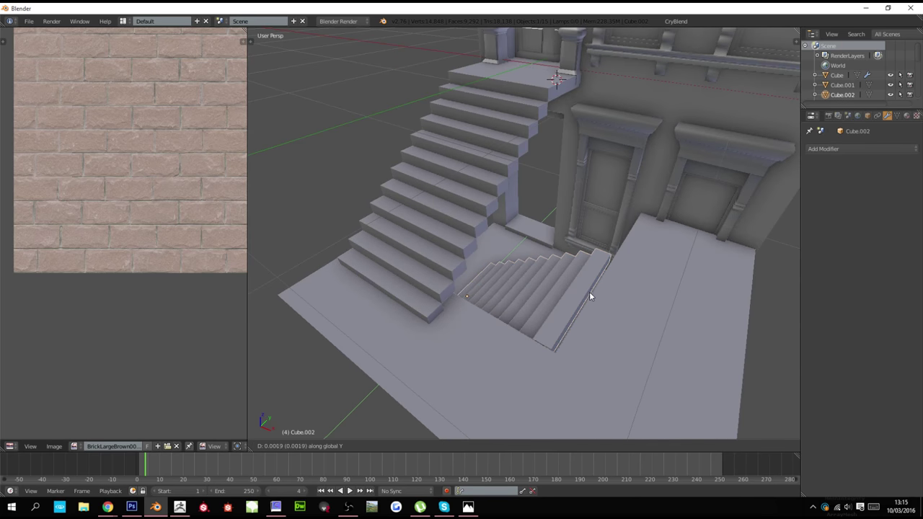
key(x)
click(618, 304)
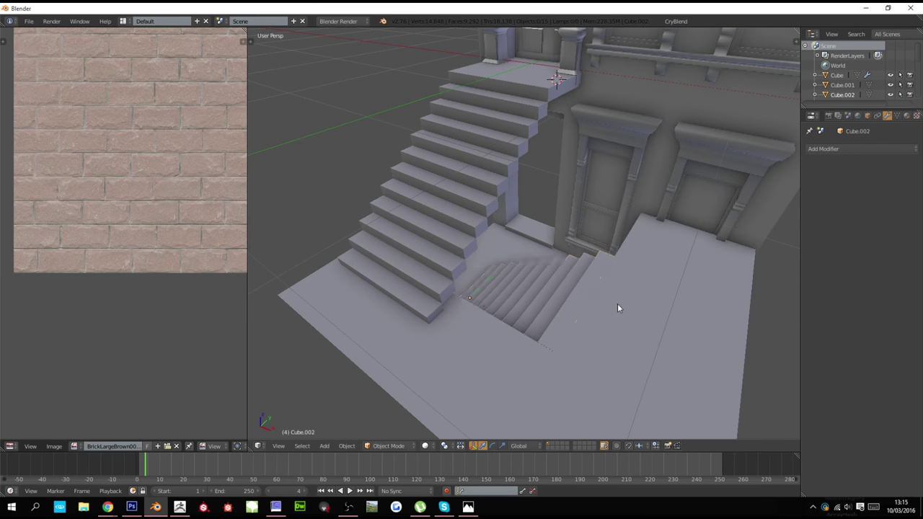
Duplicate the objects that make up the front door, without the facade, and place the copy in the basement doorway
middle_drag(618, 304, 559, 261)
scroll(558, 257, down, 5)
right_click(513, 145)
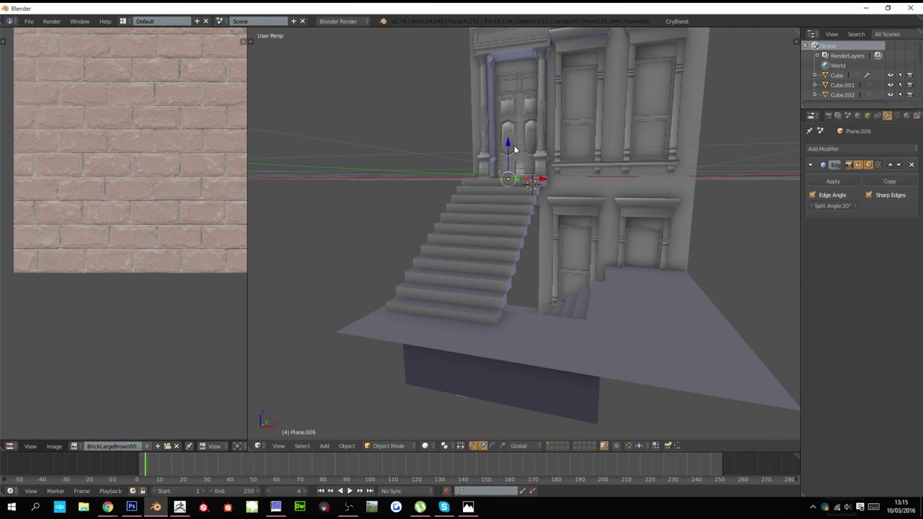
key(z)
scroll(536, 203, up, 3)
key(z)
scroll(536, 204, up, 2)
right_click(523, 103)
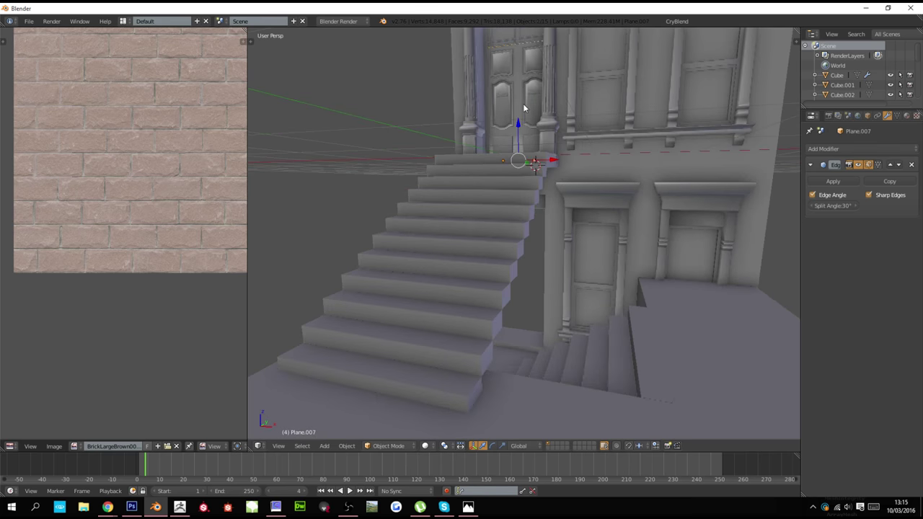
right_click(516, 39)
key(z)
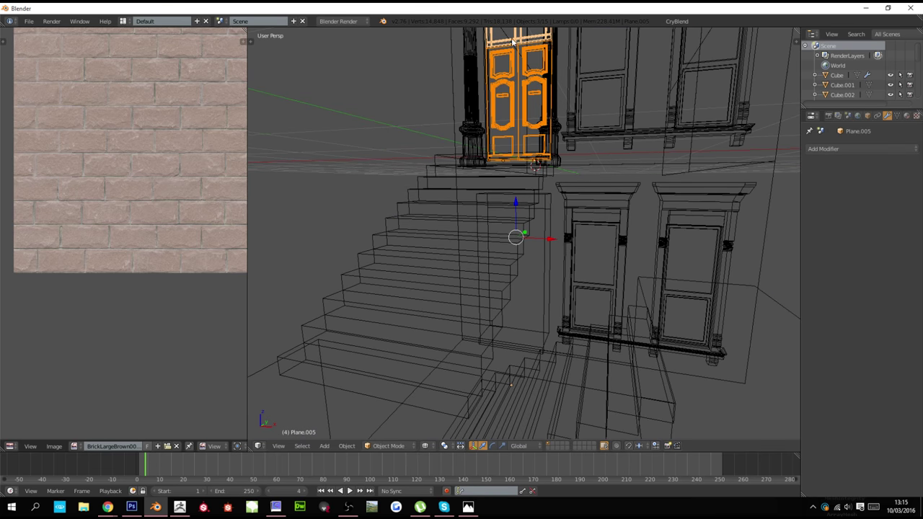
shift+right_click(487, 63)
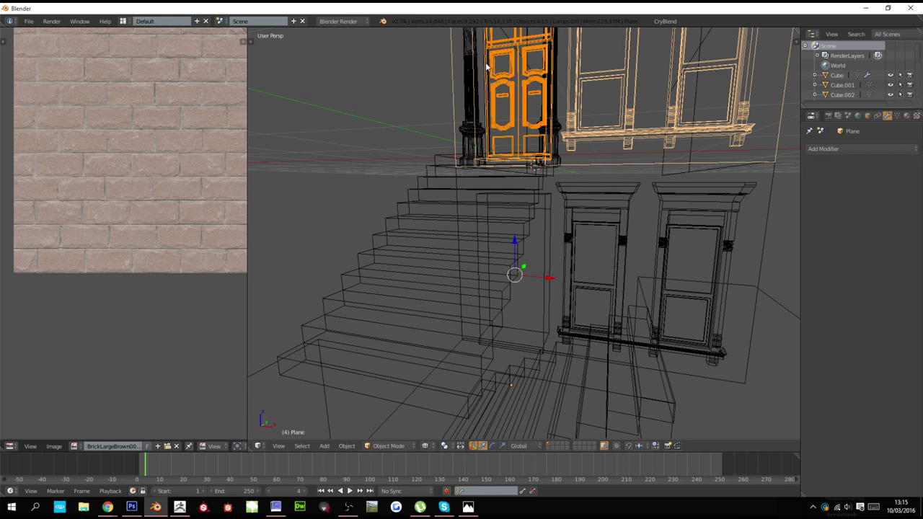
shift+right_click(487, 65)
shift+right_click(444, 71)
shift+right_click(448, 72)
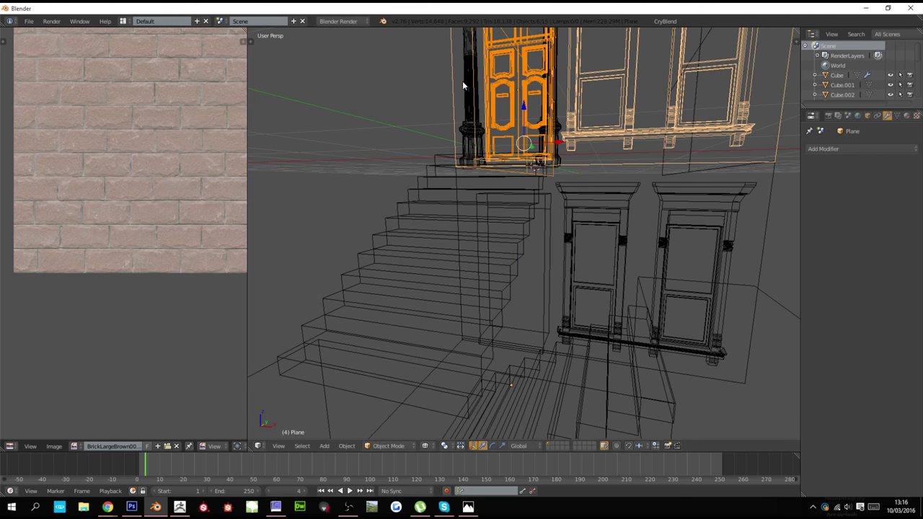
shift+right_click(452, 83)
shift+right_click(452, 83)
shift+right_click(452, 83)
shift+right_click(452, 83)
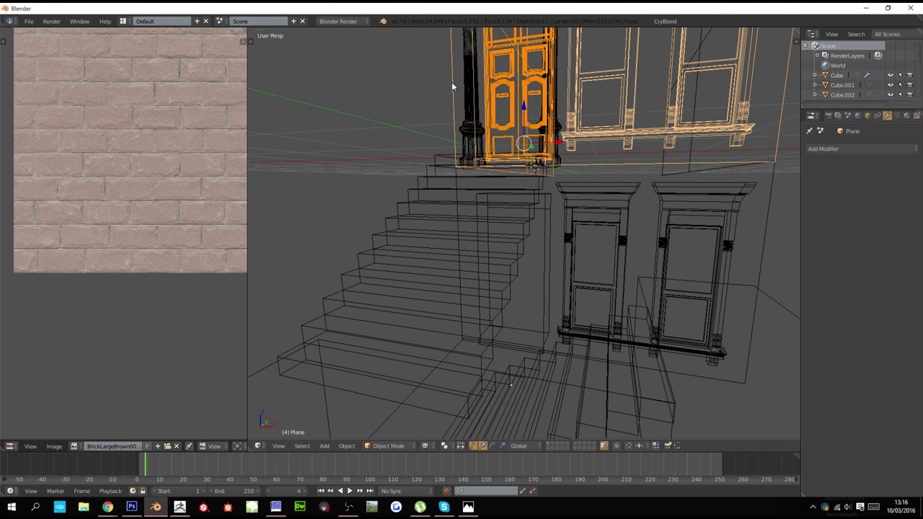
shift+right_click(604, 130)
shift+right_click(604, 130)
shift+right_click(604, 129)
key(z)
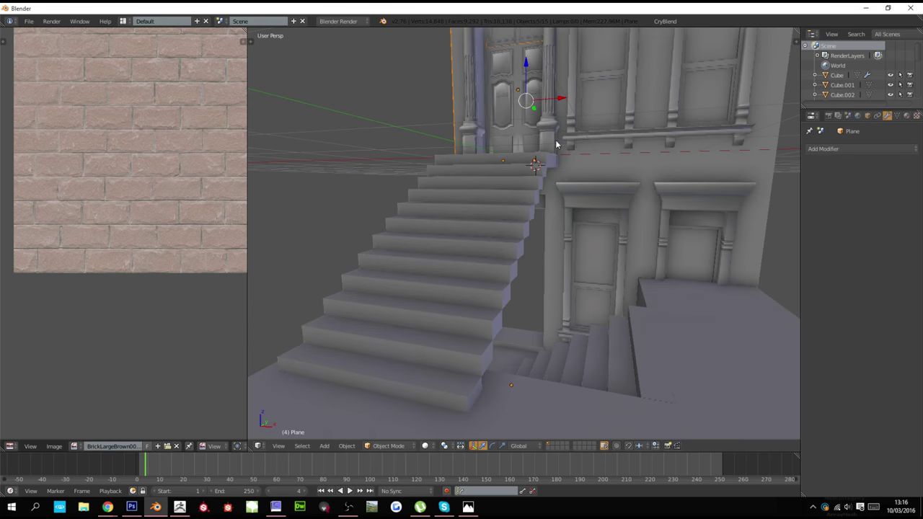
scroll(535, 145, down, 3)
middle_drag(514, 148, 629, 175)
key(z)
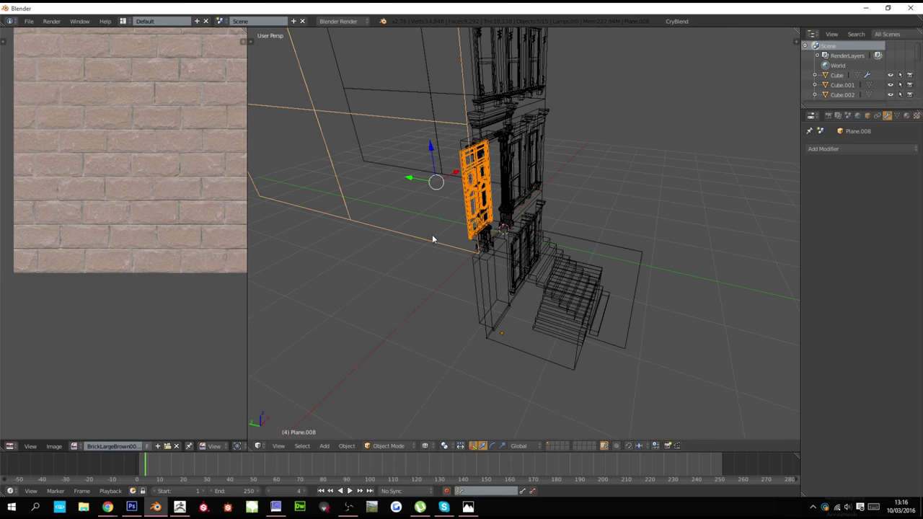
shift+right_click(433, 240)
key(z)
scroll(624, 241, up, 4)
middle_drag(624, 242, 586, 182)
key(shift+d)
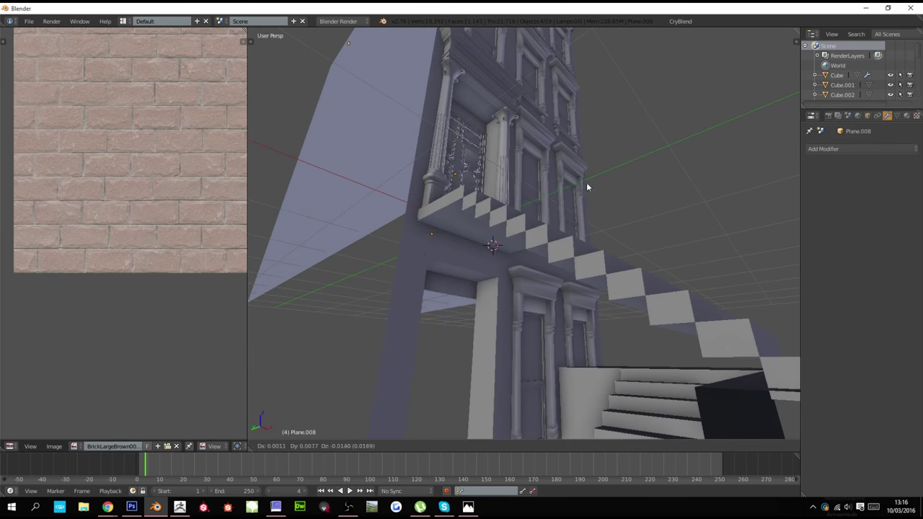
click(559, 386)
Lower the duplicated door along Z to fit the basement doorway
scroll(546, 285, up, 5)
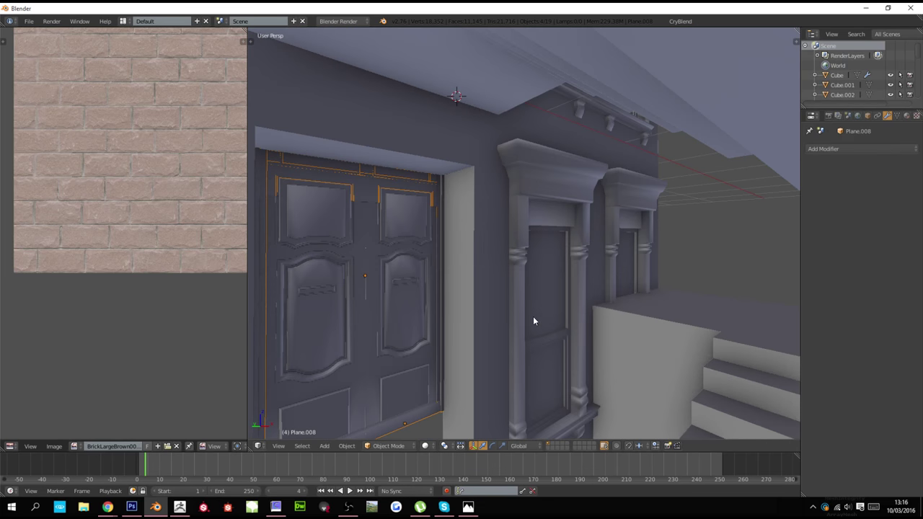
middle_drag(533, 315, 524, 289)
key(g)
key(z)
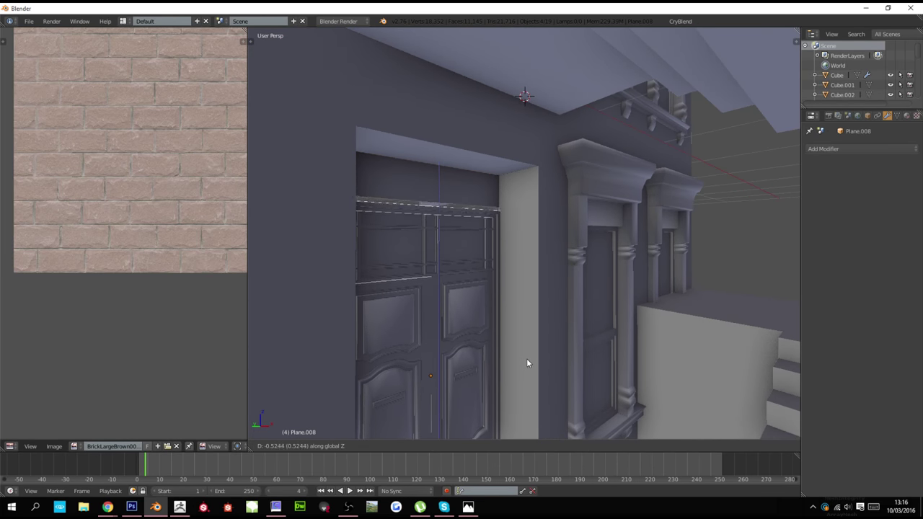
click(570, 324)
Duplicate the whole building with its stairs and pavement along X and place the copy beside the original
middle_drag(589, 323, 641, 346)
scroll(492, 325, down, 5)
key(a)
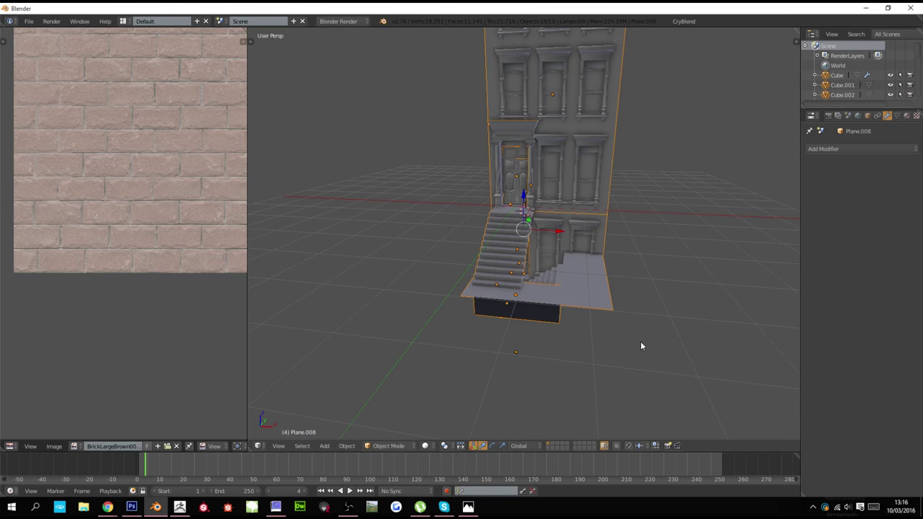
key(shift+d)
key(x)
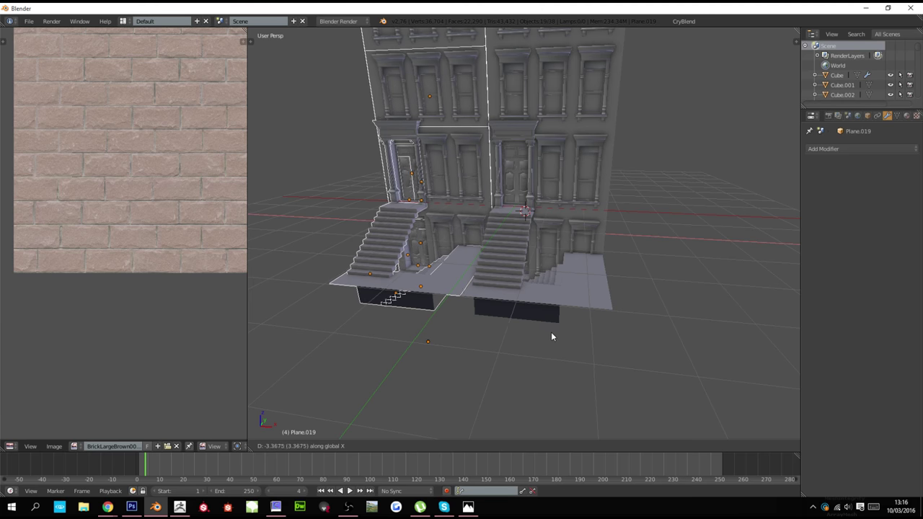
click(558, 332)
Move the duplicated building forward along Y so its facade stands in front of the neighbouring one
shift+middle_drag(520, 326, 554, 324)
scroll(561, 322, up, 5)
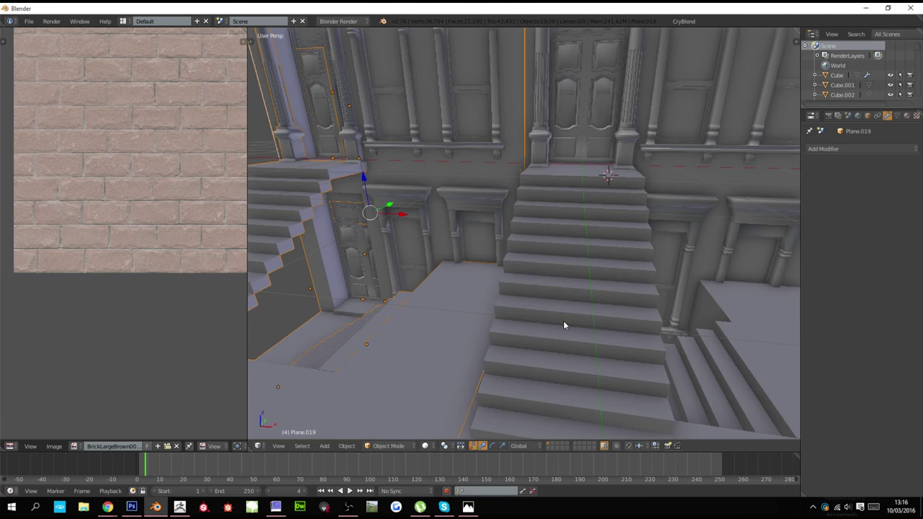
key(g)
key(x)
click(526, 365)
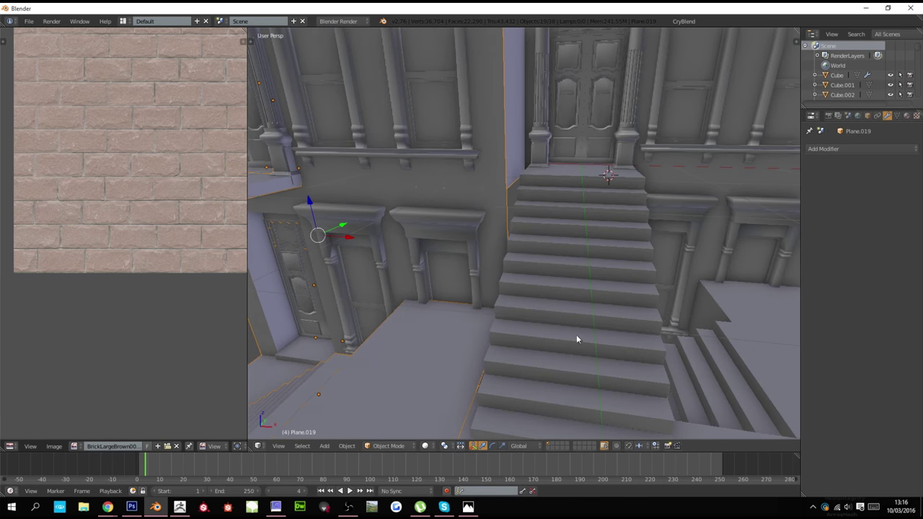
Add a plane and scale it up into a large ground surface extending well beyond both buildings
middle_drag(577, 339, 577, 317)
key(shift+a)
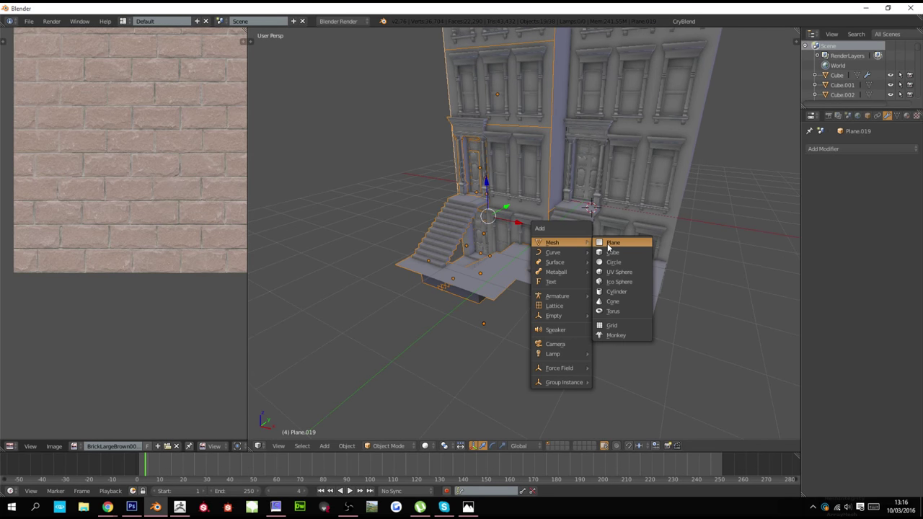
click(611, 241)
key(s)
click(742, 436)
scroll(660, 295, down, 3)
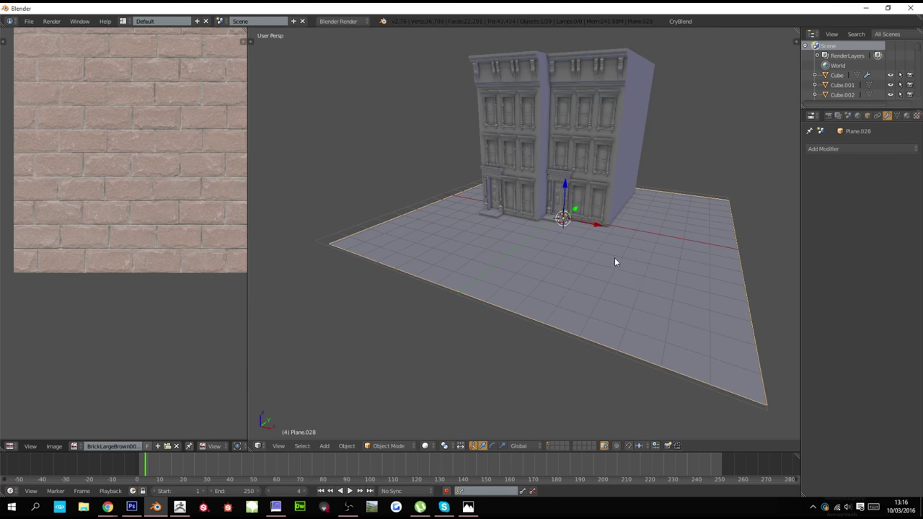
key(s)
click(644, 302)
Lower the ground plane along Z to the foot of the entrance stairs and move it forward along Y in front of the pavements
key(g)
key(z)
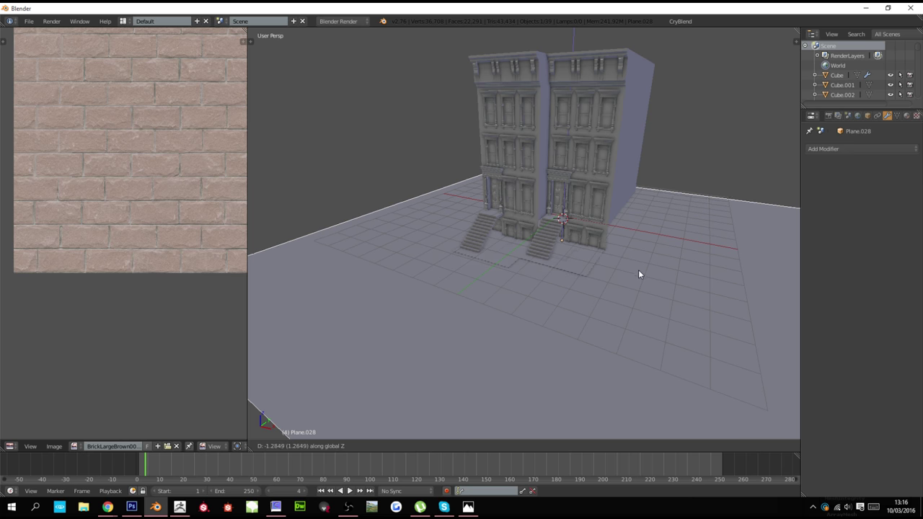
click(638, 269)
scroll(638, 268, up, 3)
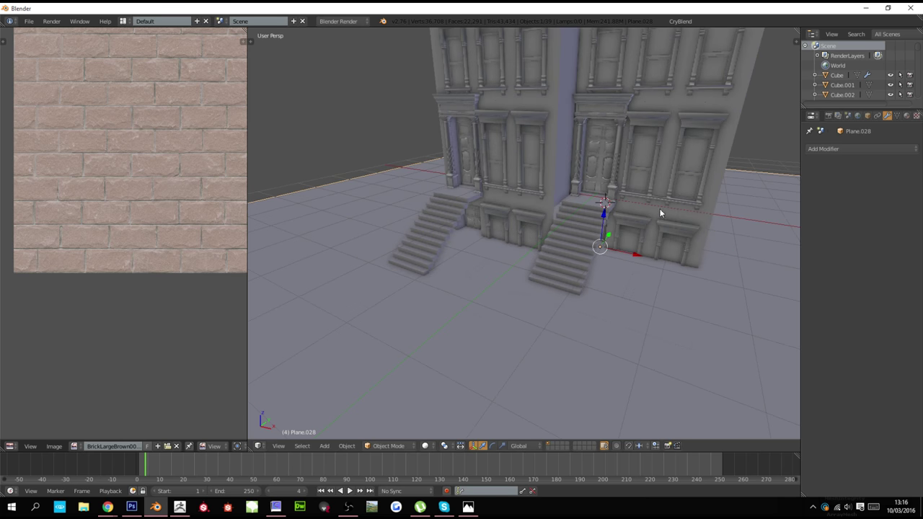
key(g)
key(y)
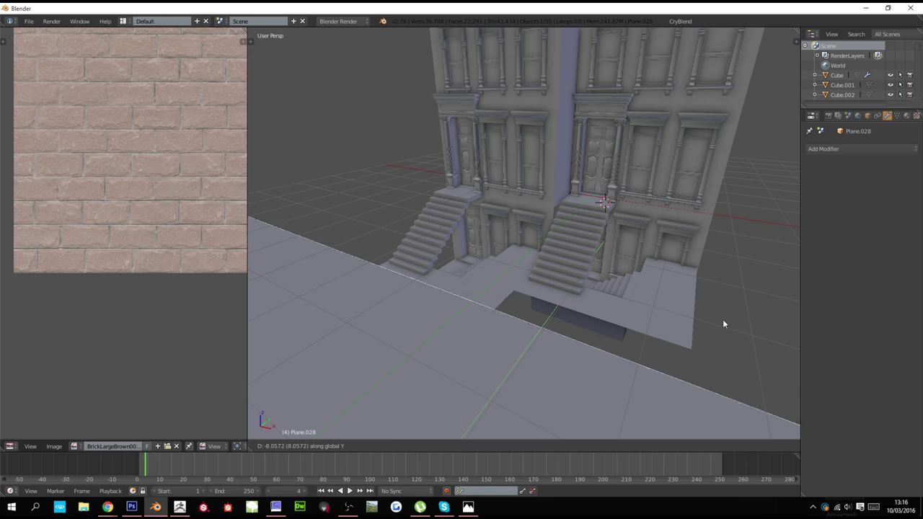
click(669, 349)
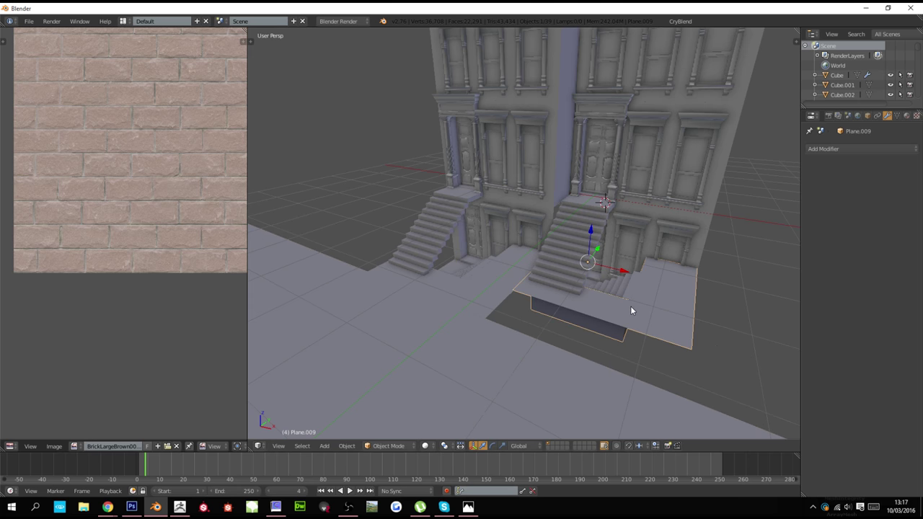
Extend the front edge of the right-hand house's pavement about 0.9 units along Y to meet the ground plane
key(Tab)
key(Tab)
middle_drag(608, 314, 498, 299)
key(Tab)
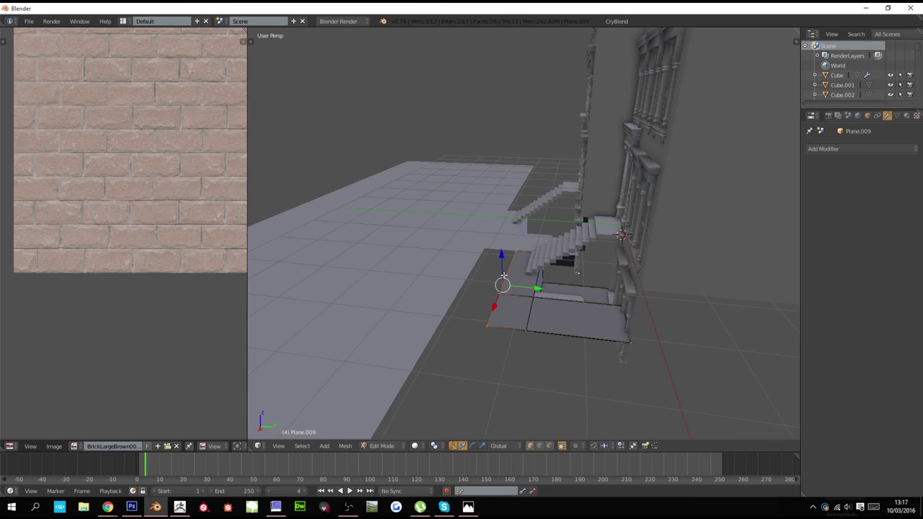
key(g)
key(y)
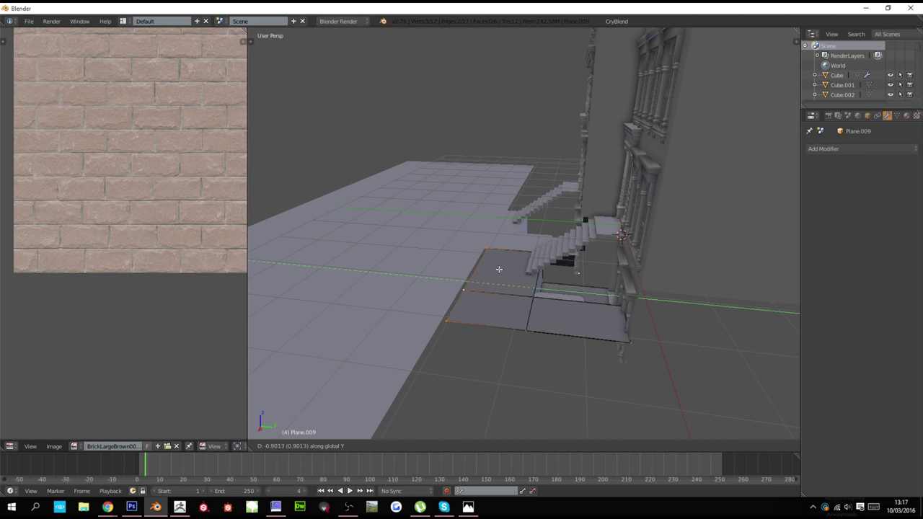
click(495, 271)
key(Tab)
scroll(524, 289, down, 3)
key(a)
Cut a lengthwise loop through the ground plane, bevel it into a wide central strip and extrude that strip downward as a sunken road
middle_drag(524, 289, 505, 270)
scroll(593, 300, down, 2)
right_click(462, 270)
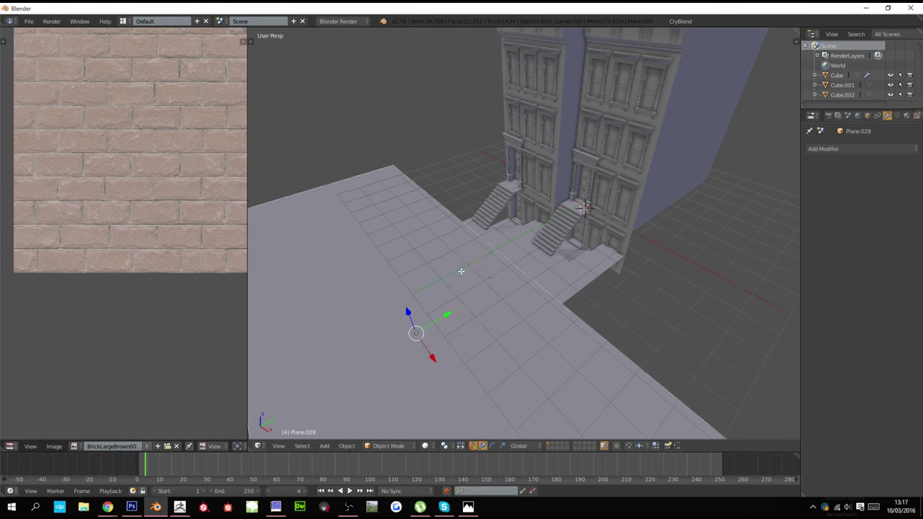
key(Tab)
key(ctrl+r)
click(394, 206)
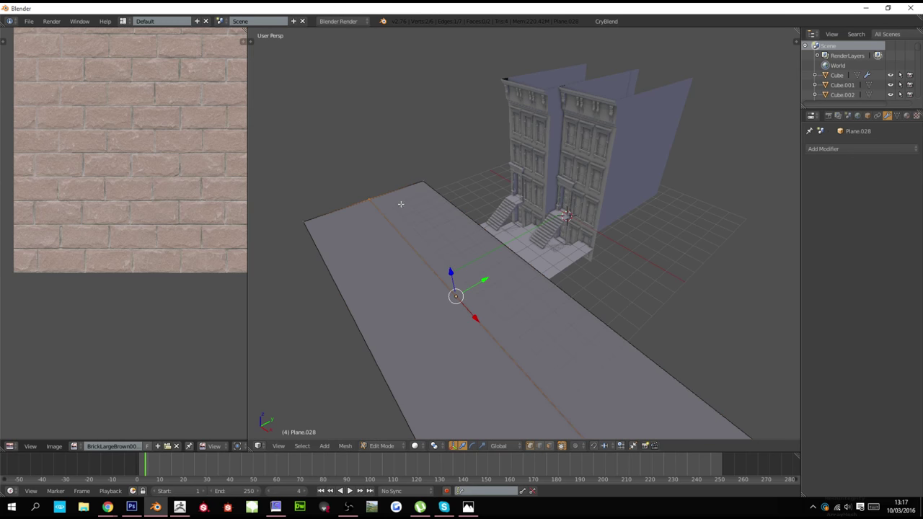
key(ctrl+b)
click(421, 181)
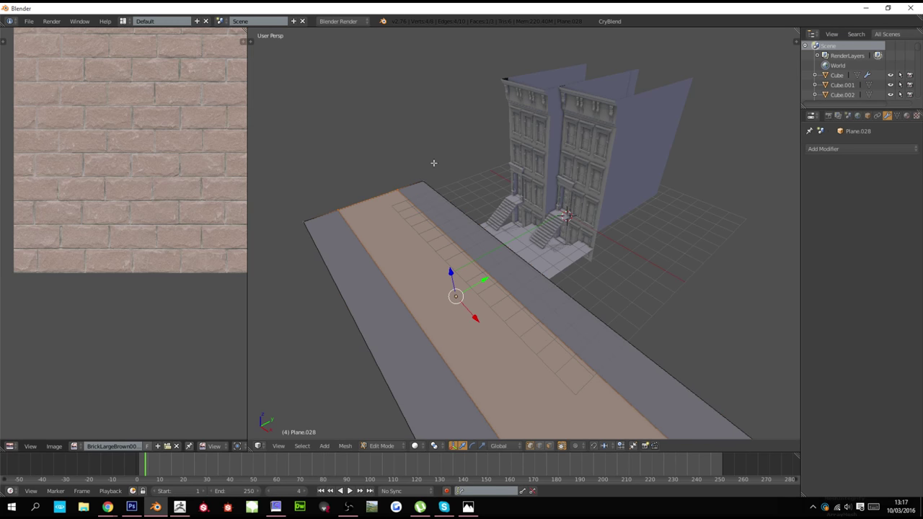
key(e)
click(431, 193)
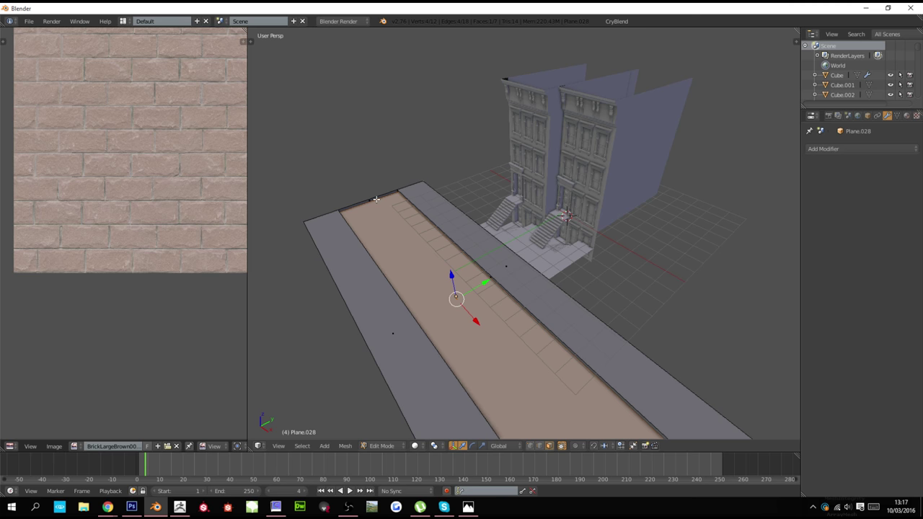
Delete the small faces closing both ends of the sunken road and return to Object Mode with nothing selected
key(a)
middle_drag(376, 199, 612, 231)
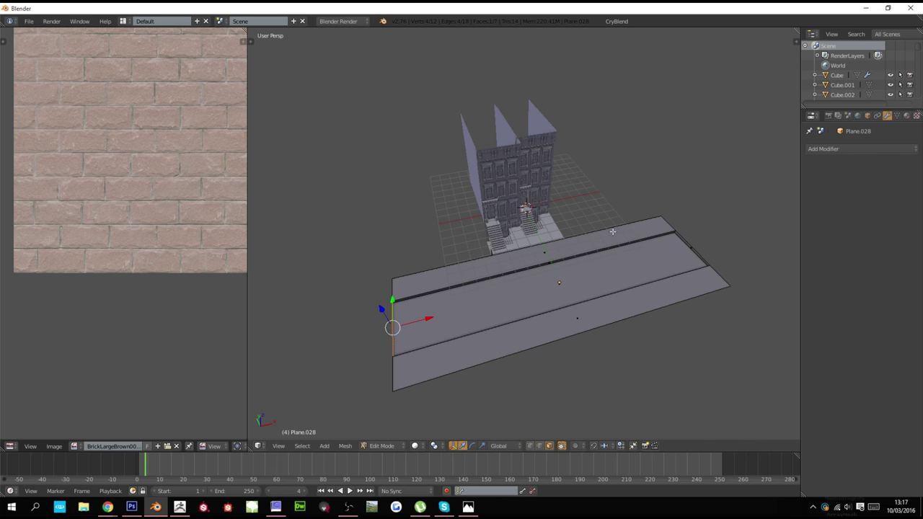
shift+right_click(689, 247)
shift+right_click(675, 249)
key(x)
click(682, 270)
key(a)
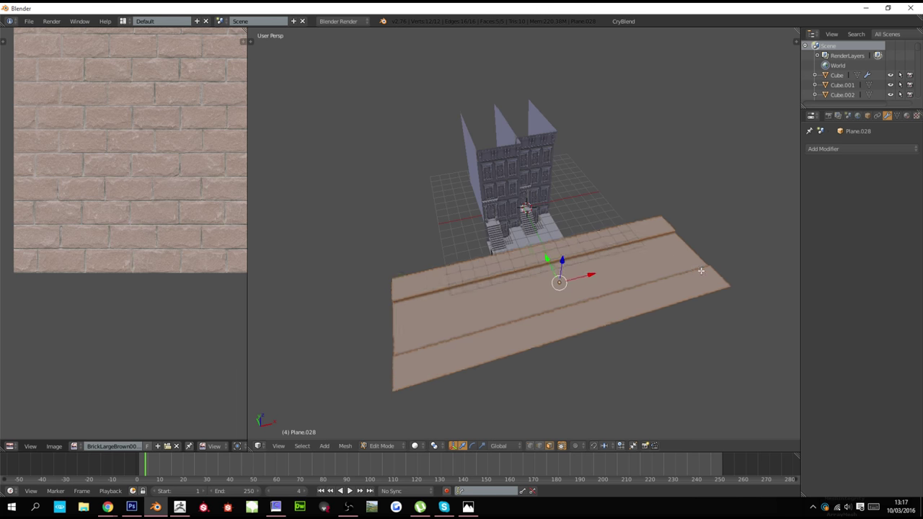
key(Tab)
middle_drag(700, 269, 634, 276)
scroll(635, 251, up, 4)
key(a)
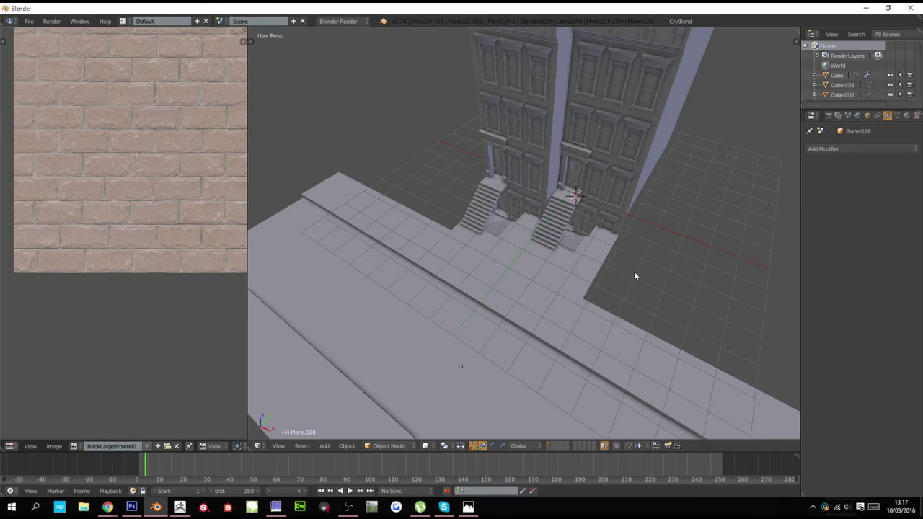
Duplicate the left-hand house with its stairs and pavement and place the copy about 3.4 units along negative X as a third house
key(z)
key(a)
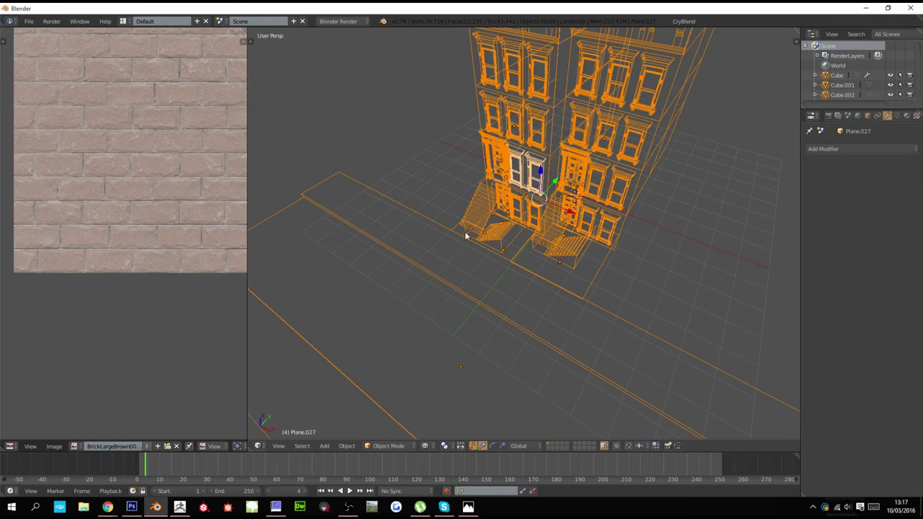
shift+right_click(404, 250)
shift+right_click(403, 250)
scroll(554, 253, down, 2)
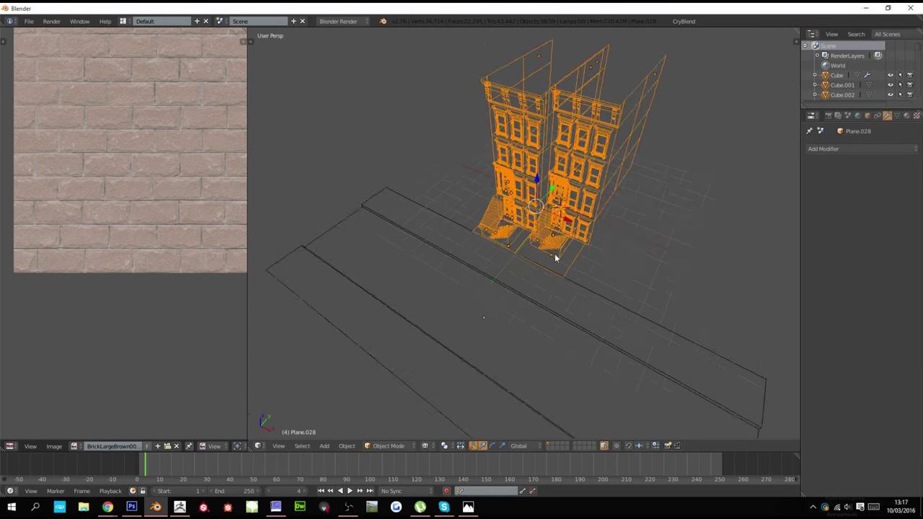
middle_drag(554, 253, 594, 273)
key(b)
drag(597, 274, 557, 48)
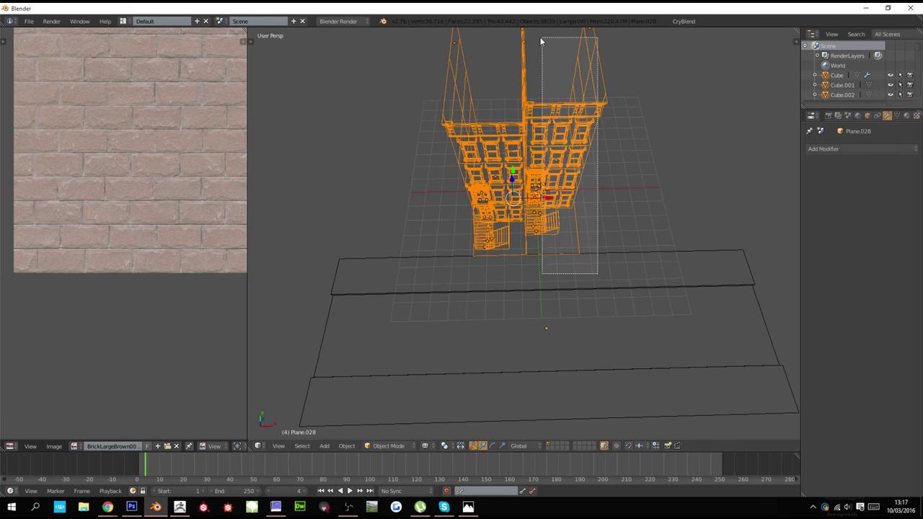
middle_drag(533, 37, 535, 39)
mouse_move(627, 149)
middle_down()
mouse_move(589, 141)
mouse_move(625, 134)
middle_up()
key(z)
scroll(589, 141, up, 3)
key(shift+d)
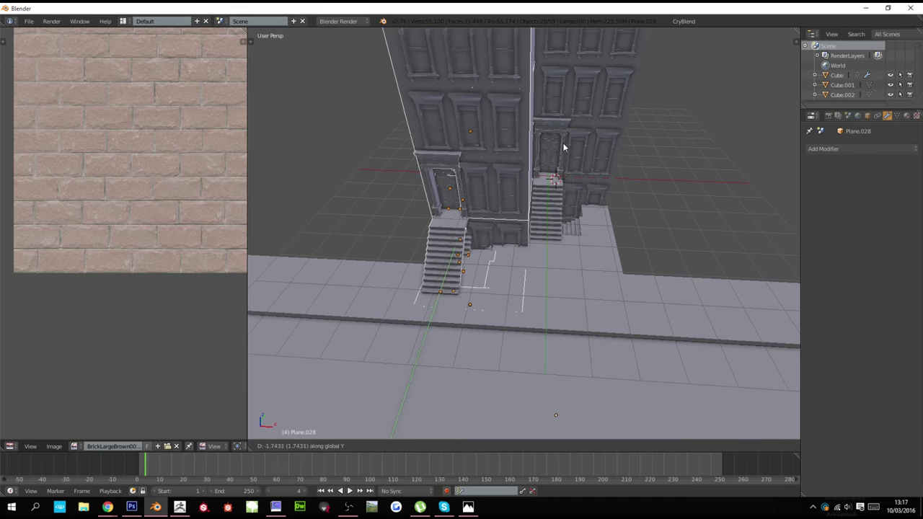
key(x)
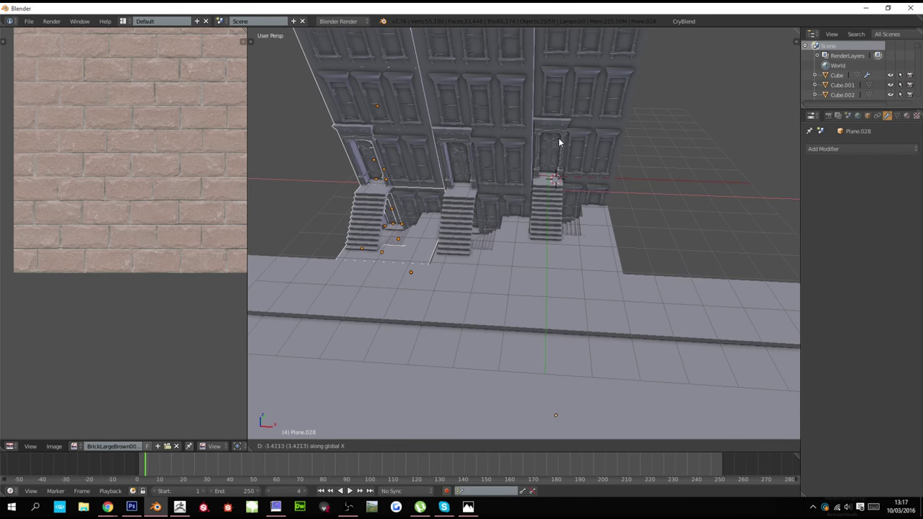
click(574, 142)
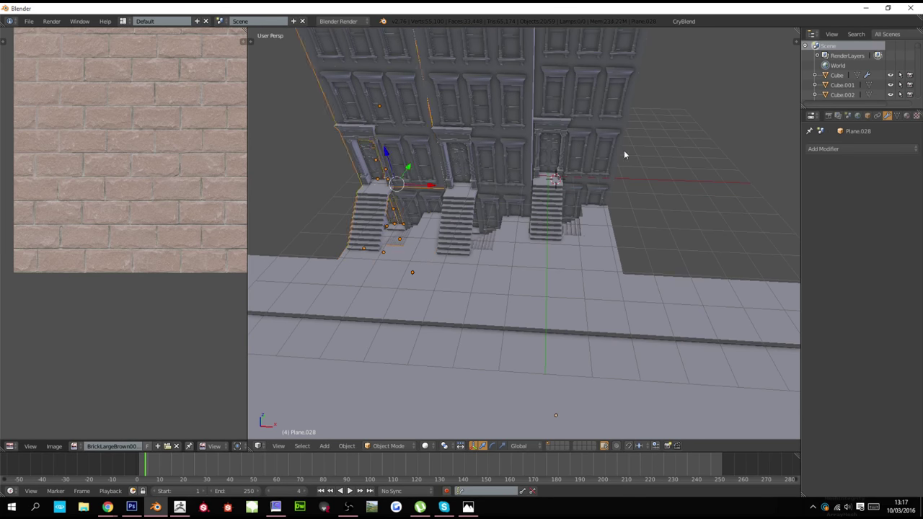
Maximize the 3D view and examine the row of three houses, their stairs and the street from several angles
middle_drag(623, 150, 656, 147)
scroll(635, 155, up, 2)
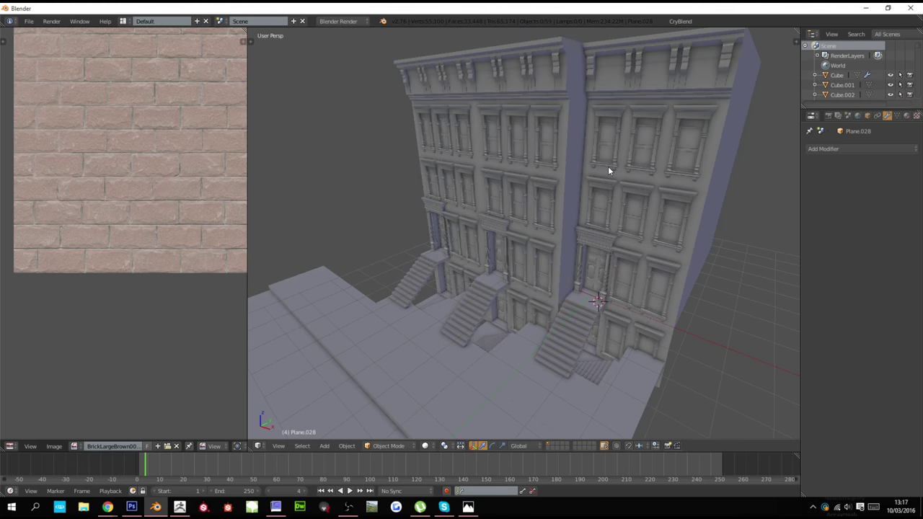
key(ctrl+Up)
scroll(601, 175, down, 3)
middle_drag(601, 176, 405, 330)
scroll(619, 195, up, 1)
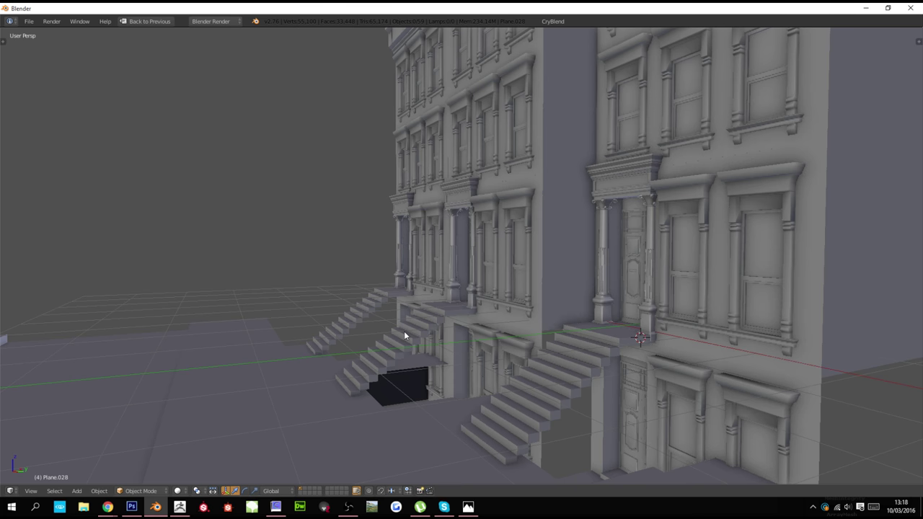
scroll(412, 328, down, 4)
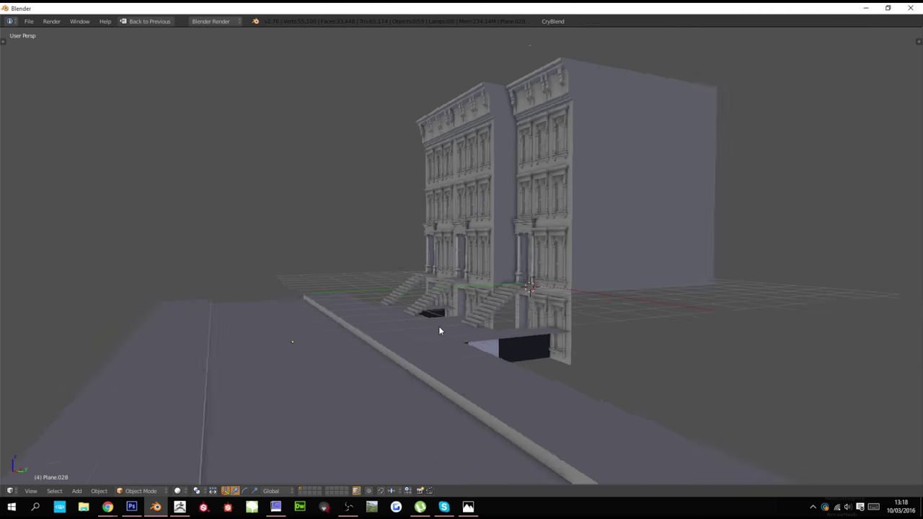
middle_drag(439, 326, 476, 368)
scroll(502, 348, up, 3)
scroll(466, 362, down, 3)
scroll(476, 369, up, 3)
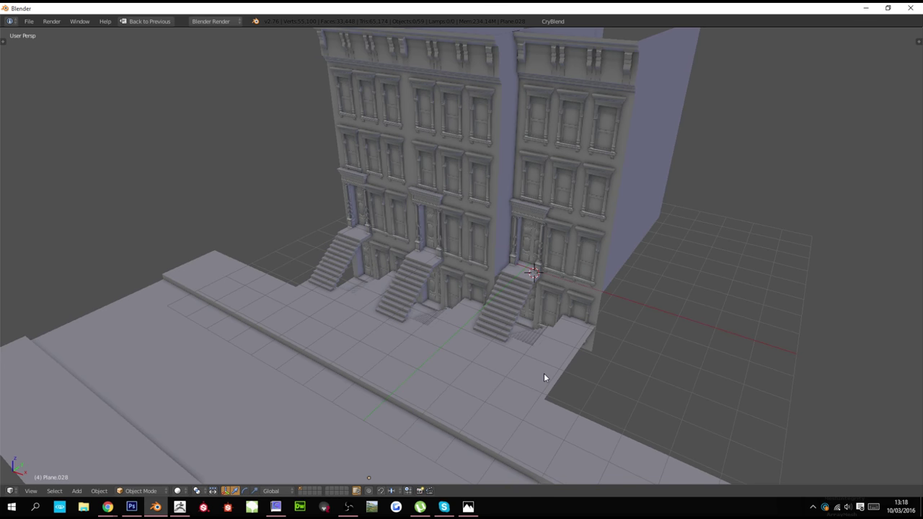
middle_drag(558, 395, 607, 357)
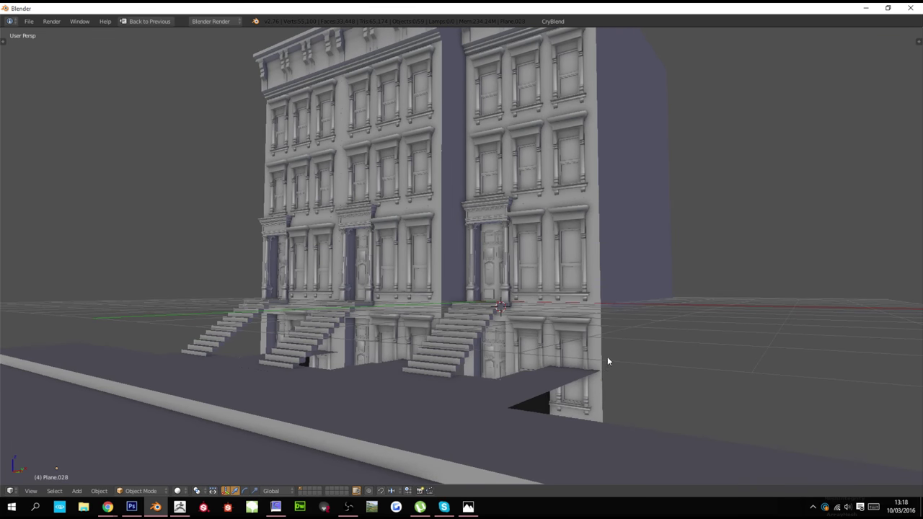
Open the right-hand house's basement facade for mesh editing, reveal its hidden geometry and switch to vertex selection with nothing selected
right_click(602, 356)
key(Tab)
key(z)
key(alt+h)
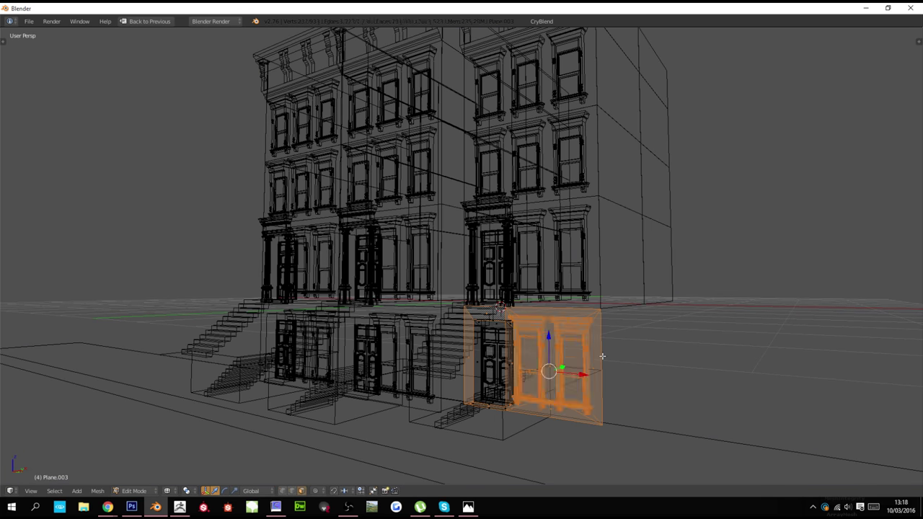
shift+middle_drag(601, 357, 520, 332)
scroll(591, 362, up, 5)
key(z)
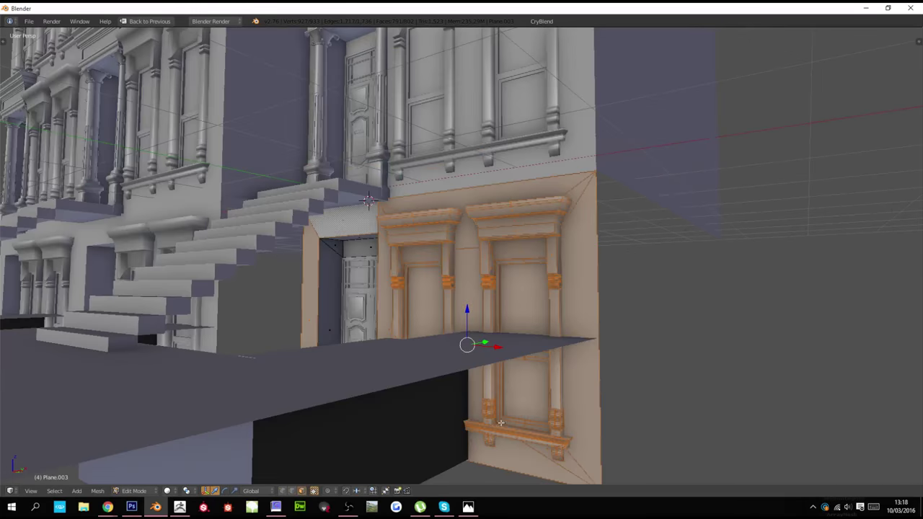
key(z)
click(282, 493)
key(a)
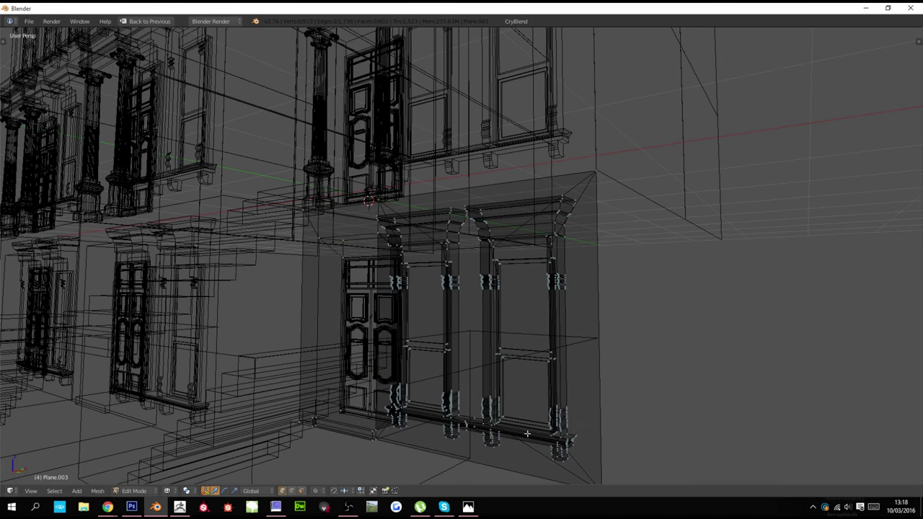
Circle-select the basement window farthest from the door, including its part of the sill, and split it from the facade mesh
key(c)
mouse_move(546, 437)
mouse_down()
mouse_move(529, 422)
mouse_move(532, 229)
mouse_up()
right_click(532, 229)
middle_drag(516, 238, 556, 251)
key(c)
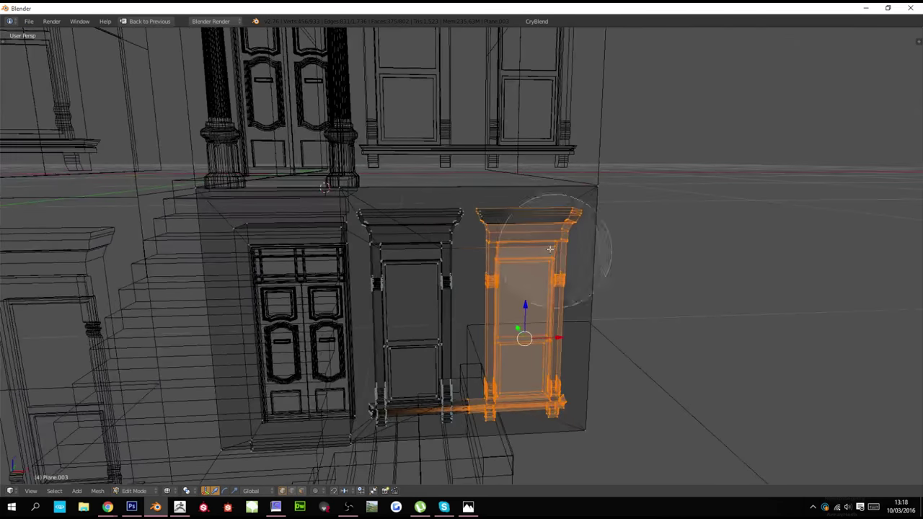
click(526, 229)
right_click(526, 228)
key(y)
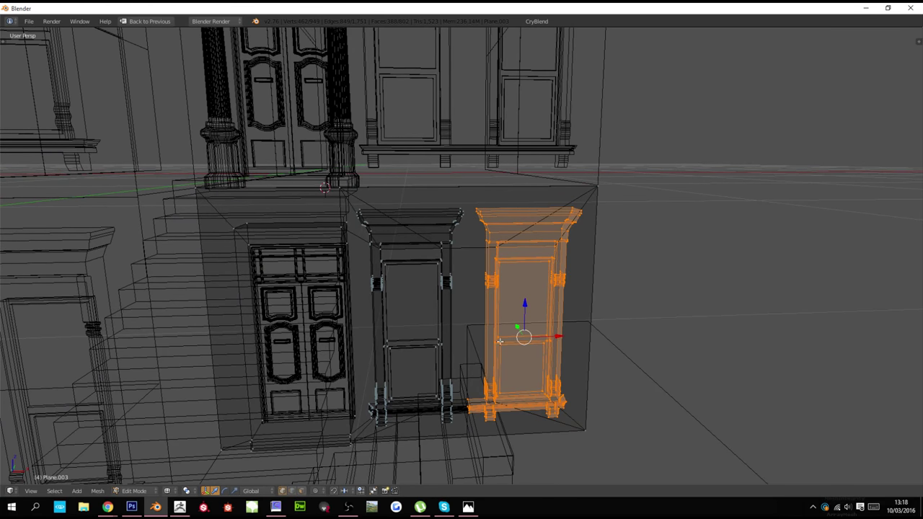
Delete the split-off basement window geometry and leave Edit Mode
key(x)
click(554, 346)
key(z)
middle_drag(553, 346, 551, 398)
scroll(550, 400, up, 4)
key(Tab)
scroll(512, 373, down, 4)
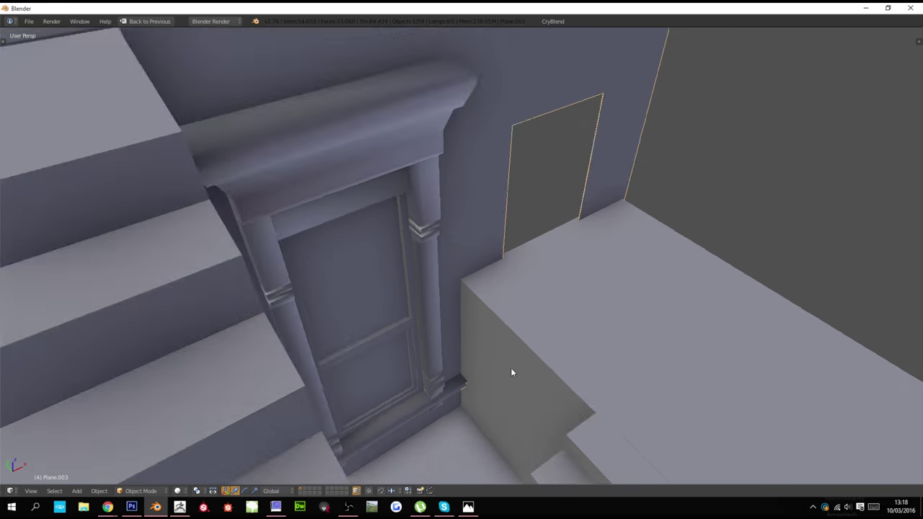
Open the facade section above the right-hand house's entrance floor for mesh editing and select its outermost window with all linked geometry
middle_drag(512, 373, 467, 329)
right_click(493, 83)
scroll(487, 97, down, 6)
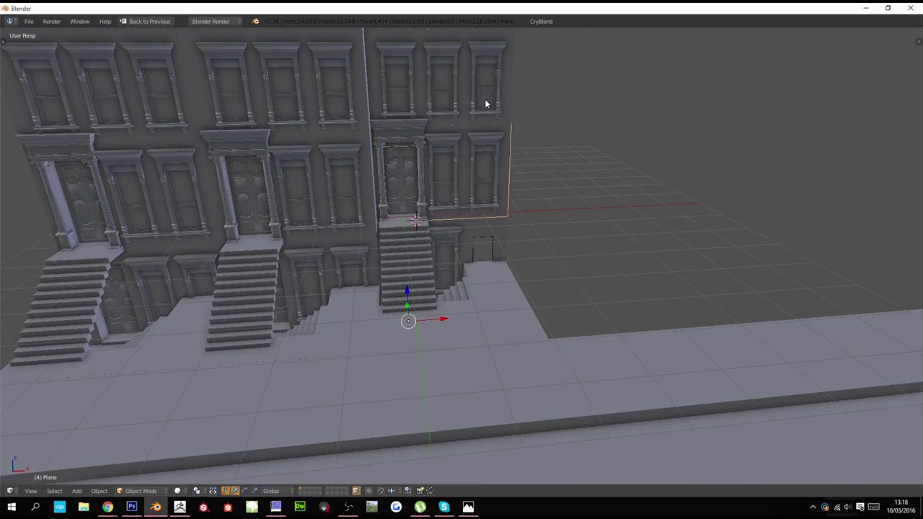
right_click(476, 103)
key(z)
key(Tab)
key(c)
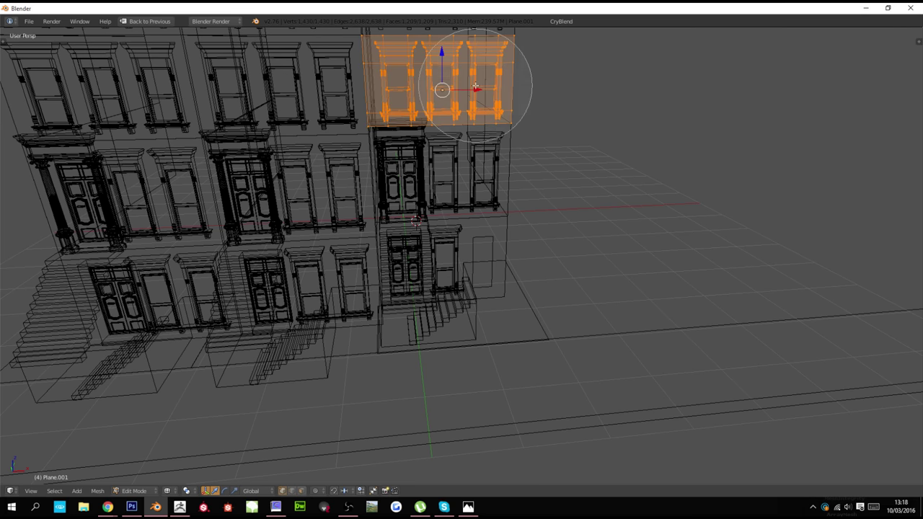
key(a)
key(c)
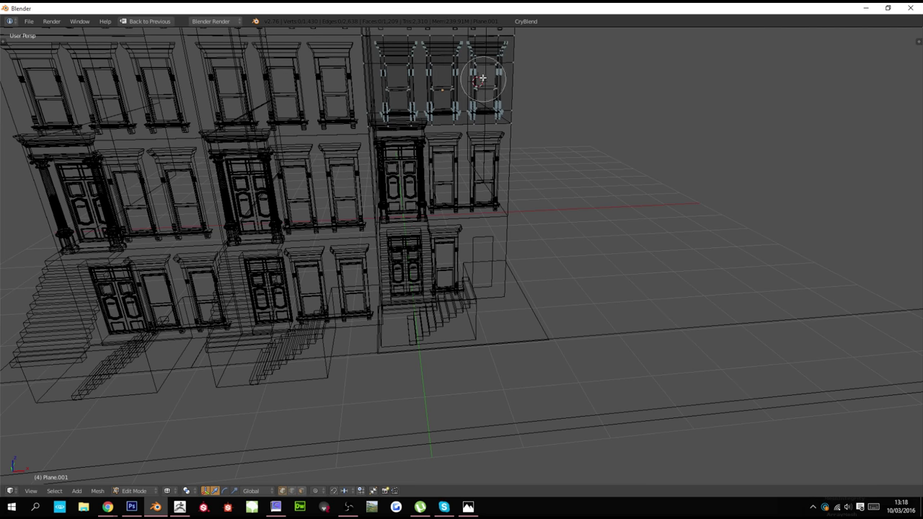
key(ctrl+l)
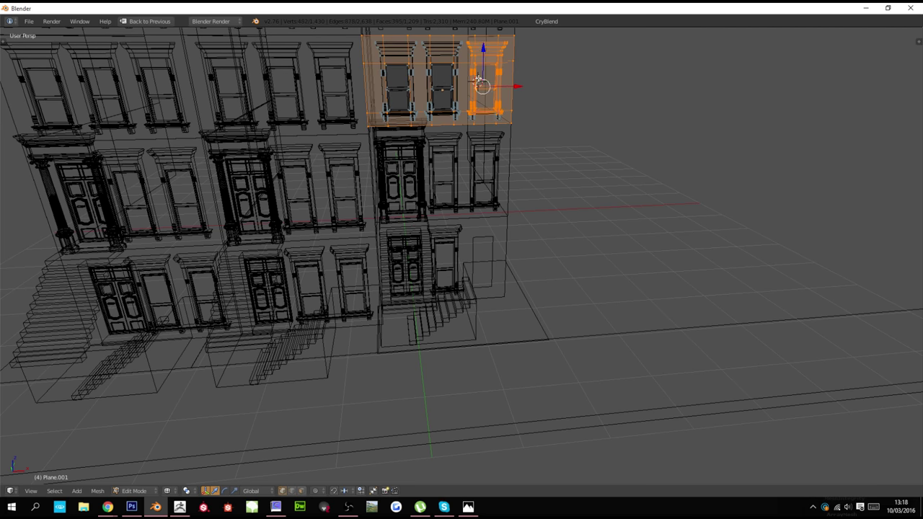
Select only the outermost window's linked geometry, leaving the surrounding facade wall out of the selection
right_click(513, 62)
key(ctrl+l)
key(g)
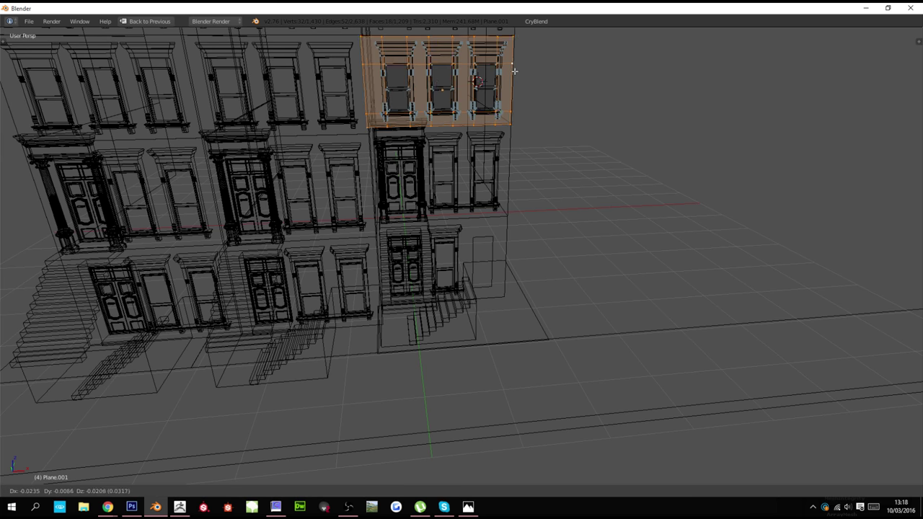
right_click(506, 78)
key(a)
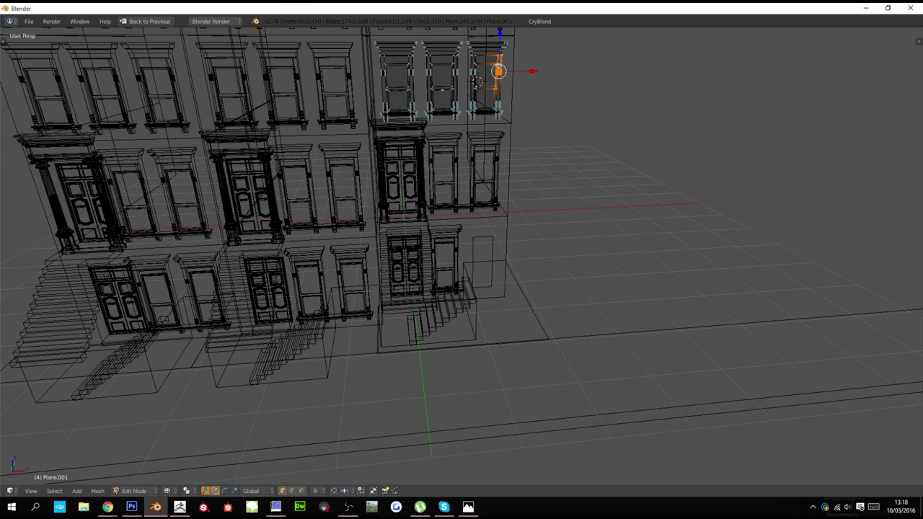
key(l)
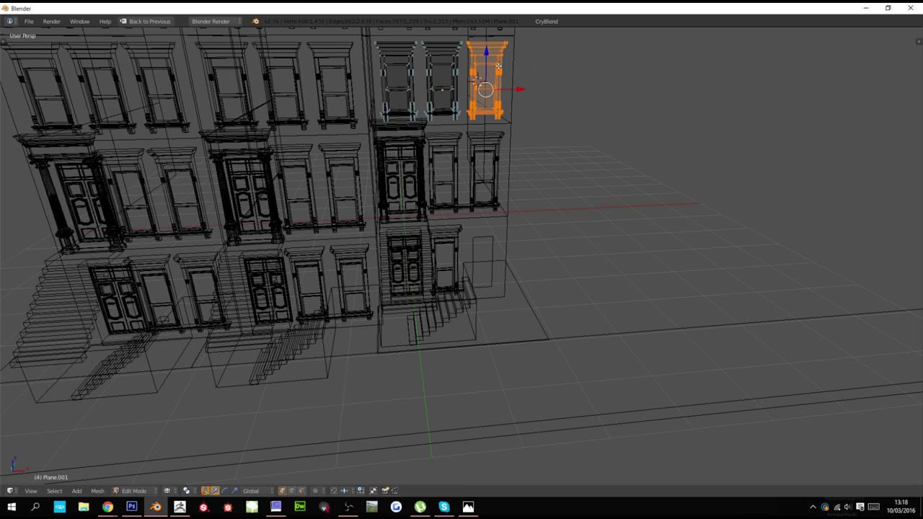
Duplicate the selected window straight down along Z onto the basement wall where the old window was removed
key(shift+d)
key(z)
click(506, 210)
key(z)
mouse_move(576, 239)
shift+middle_down()
mouse_move(579, 192)
mouse_move(600, 150)
shift+middle_up()
scroll(600, 150, up, 8)
scroll(600, 149, down, 4)
key(g)
key(z)
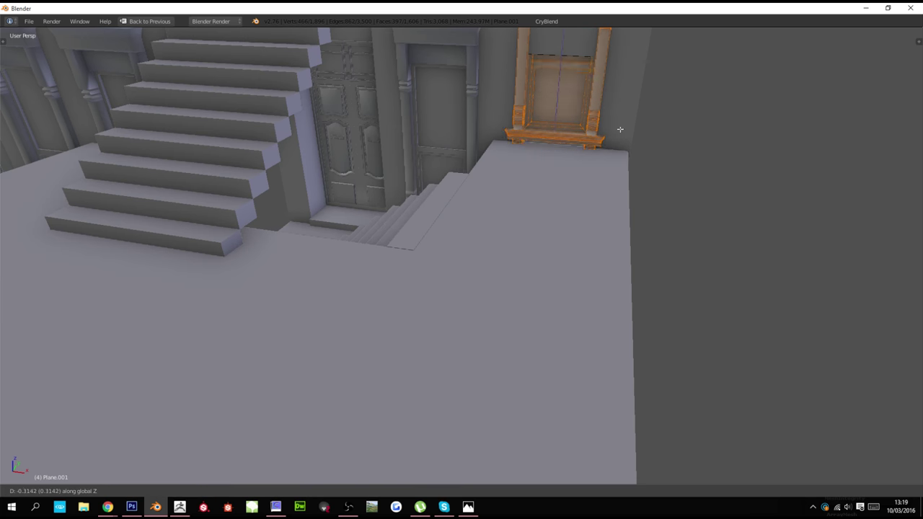
click(608, 185)
Raise the copied window along Z until its cornice lines up with the neighbouring basement window's cornice
shift+scroll(607, 180, up, 7)
ctrl+scroll(606, 172, up, 3)
middle_drag(605, 172, 558, 148)
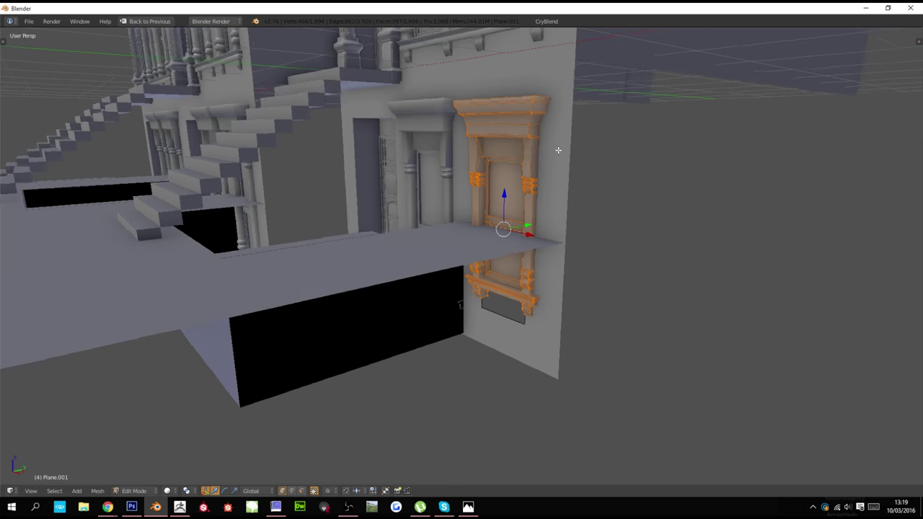
key(g)
key(z)
click(565, 127)
Switch to a wireframe front orthographic view and turn off the background images
key(z)
key(KP_1)
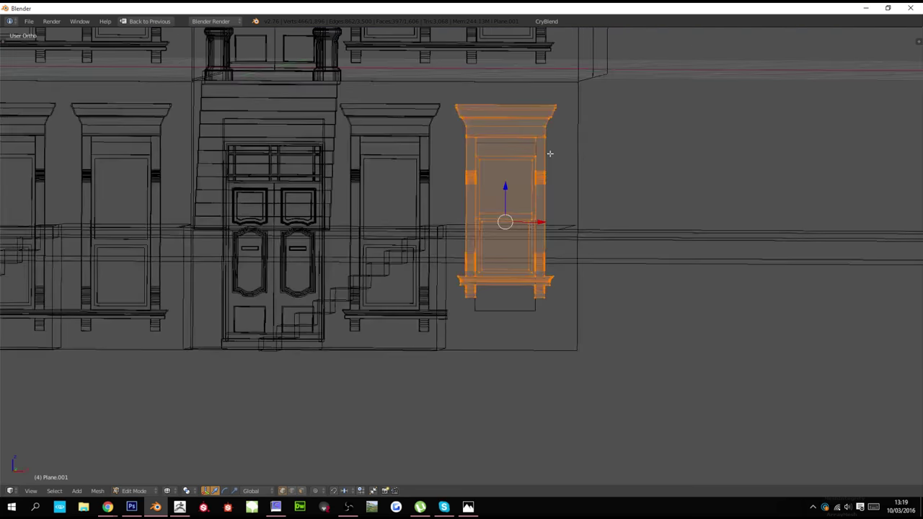
key(KP_5)
scroll(561, 174, up, 3)
key(n)
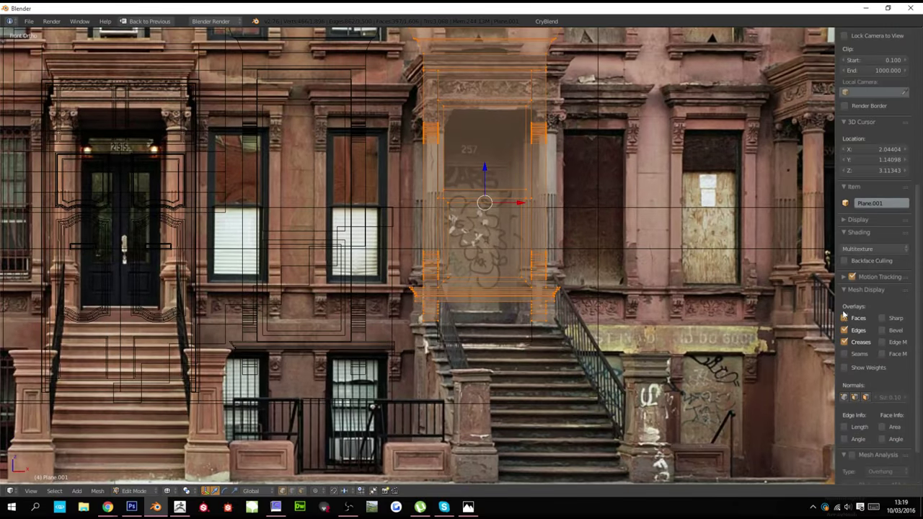
scroll(848, 332, down, 3)
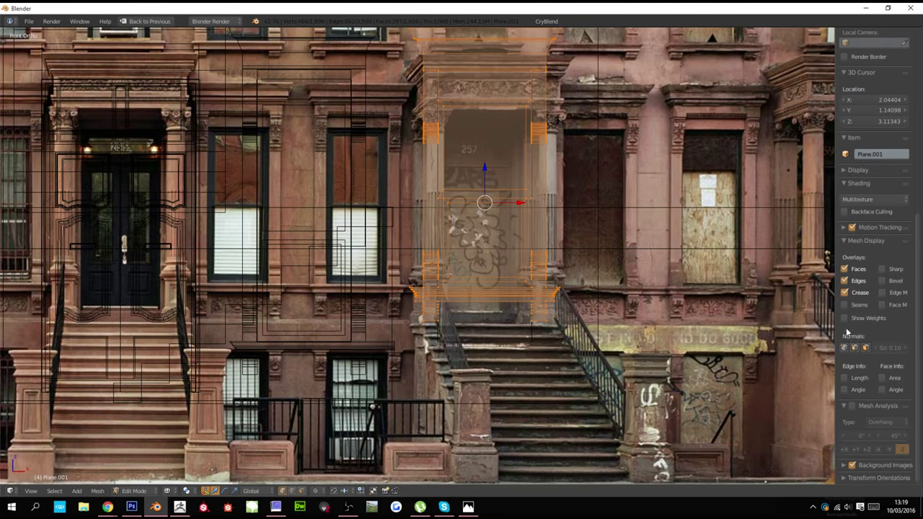
click(853, 466)
key(n)
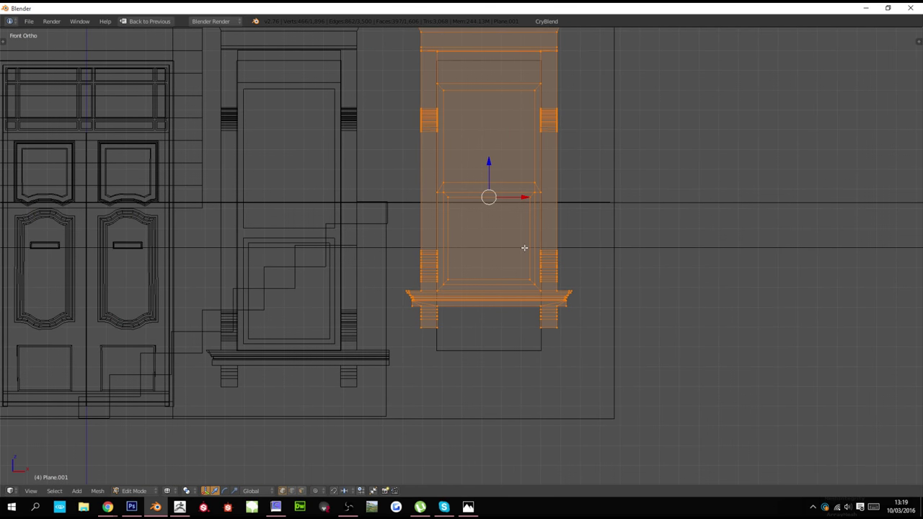
Box-select the copied window's lower half, including sill and brackets, and raise it along Z by about 0.2 units
shift+scroll(524, 248, up, 4)
key(a)
key(b)
drag(412, 214, 597, 422)
key(g)
key(z)
right_click(598, 380)
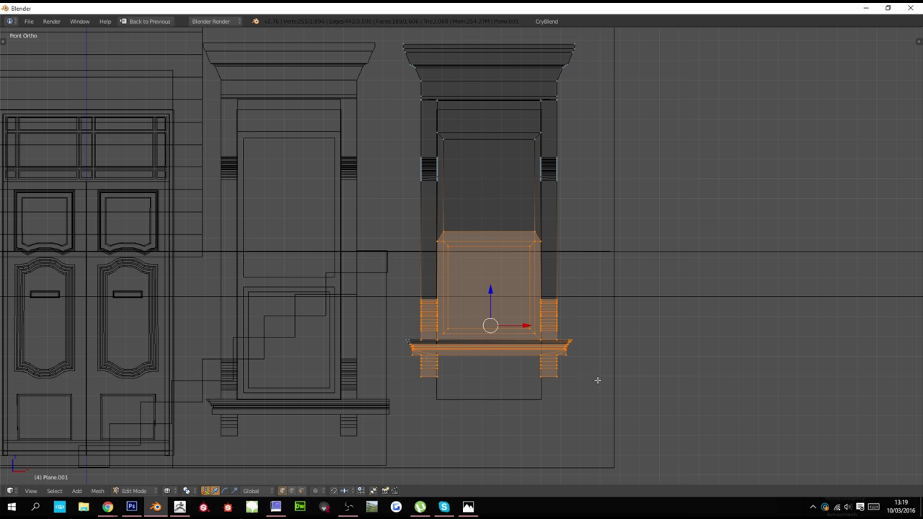
key(g)
key(z)
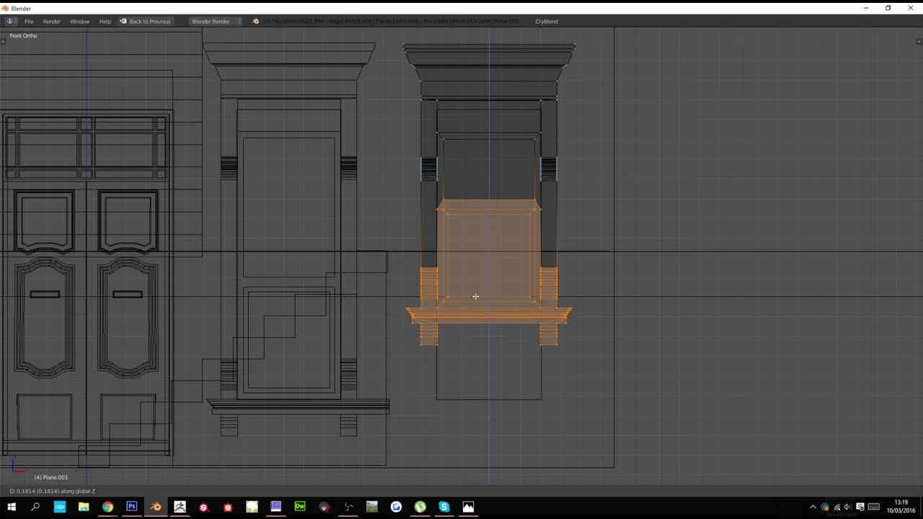
click(476, 294)
Add the window's upper pane and upper pilaster mouldings to the selection and raise everything slightly along Z
key(b)
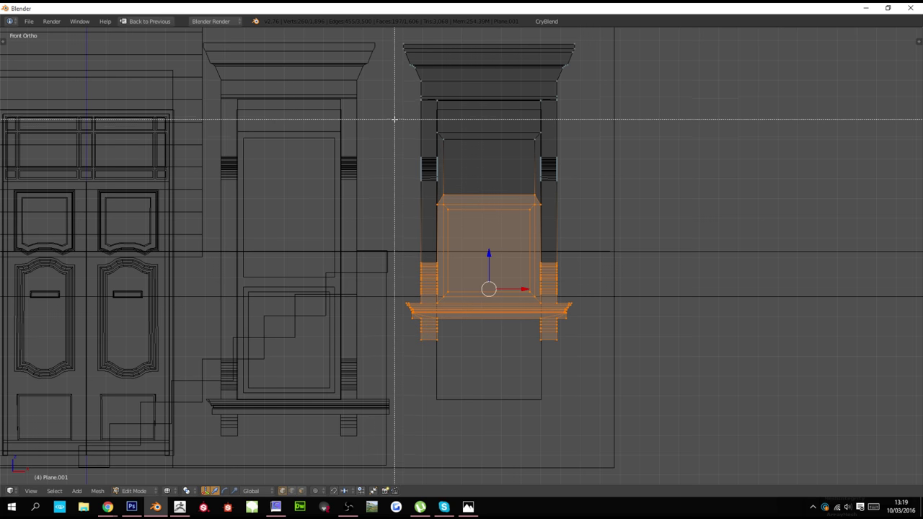
drag(393, 120, 594, 259)
key(g)
key(z)
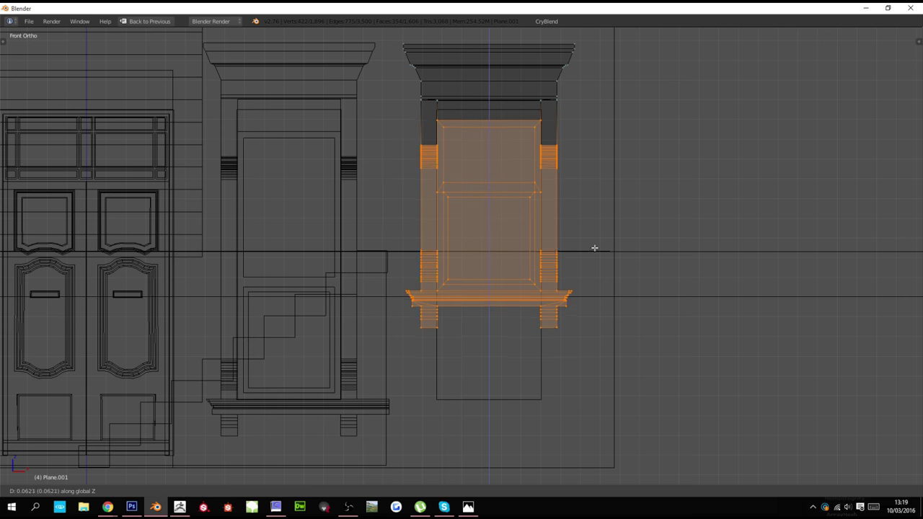
click(593, 246)
Box-select only the window's sill, brackets and lower pilaster mouldings, raise them along Z, and return to solid shading
key(a)
key(b)
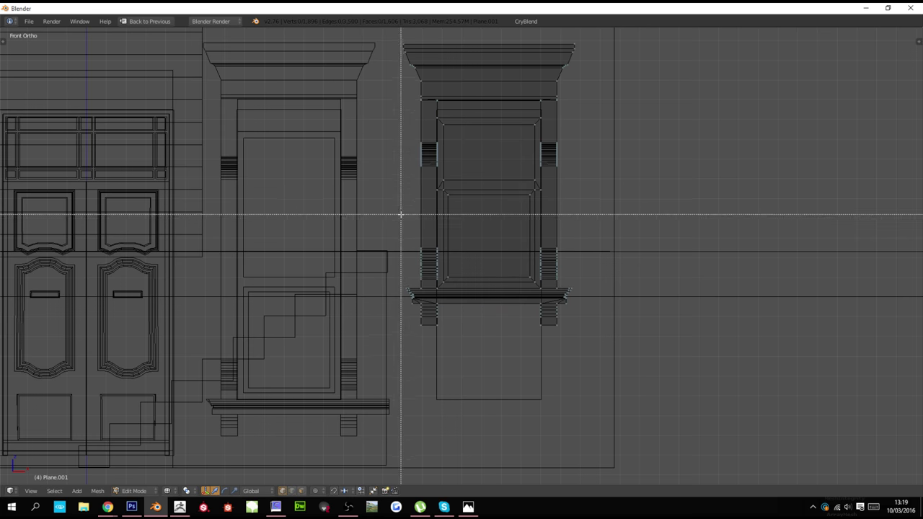
drag(402, 214, 563, 368)
key(g)
key(z)
click(583, 346)
key(z)
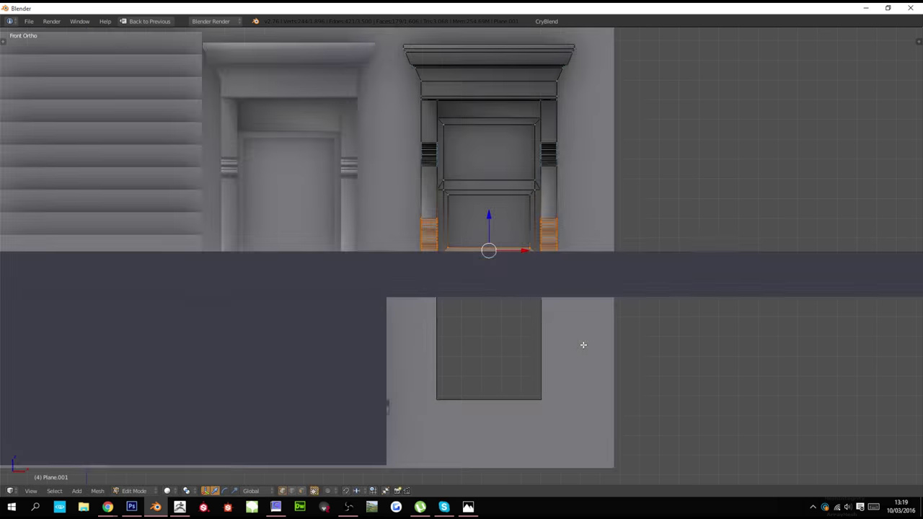
Adjust the sill section's height along Z so the sill rests just above the pavement, and leave Edit Mode
mouse_move(583, 344)
middle_down()
mouse_move(581, 321)
mouse_move(557, 336)
middle_up()
key(g)
key(z)
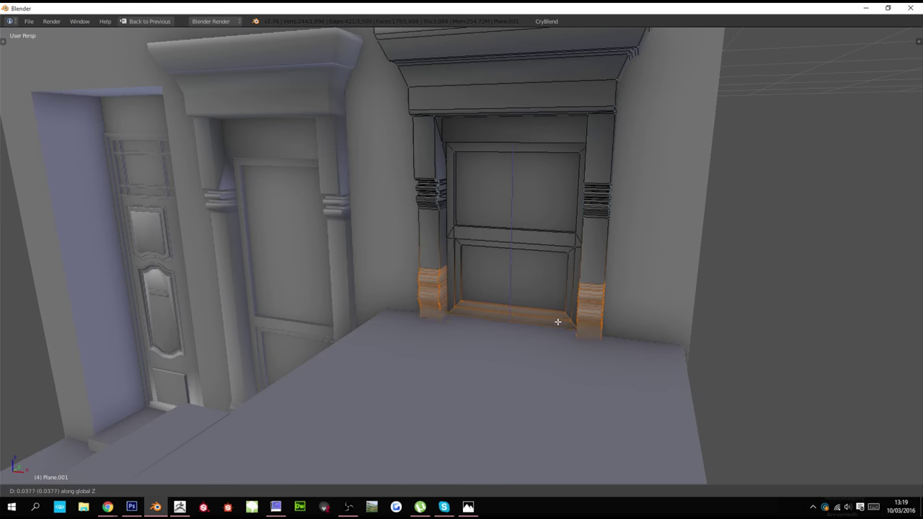
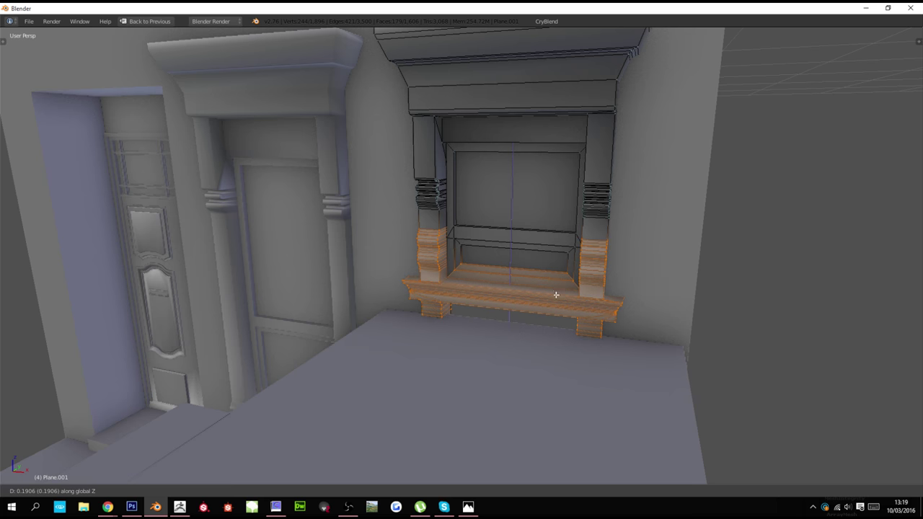
click(554, 308)
key(Tab)
Open the basement facade for mesh editing, cut the old opening's door-side edge, and isolate the facade in wireframe local view
scroll(552, 326, down, 6)
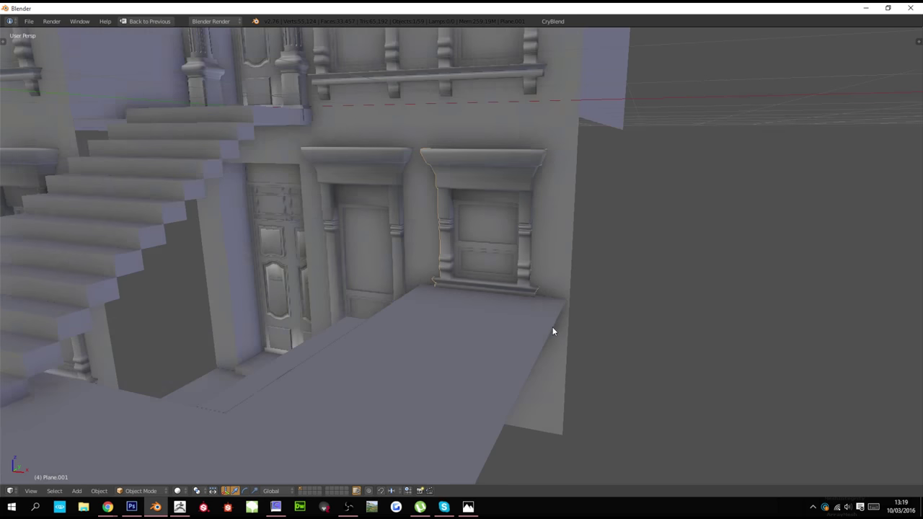
middle_drag(552, 327, 530, 321)
scroll(530, 321, up, 5)
right_click(605, 367)
key(Tab)
key(ctrl+r)
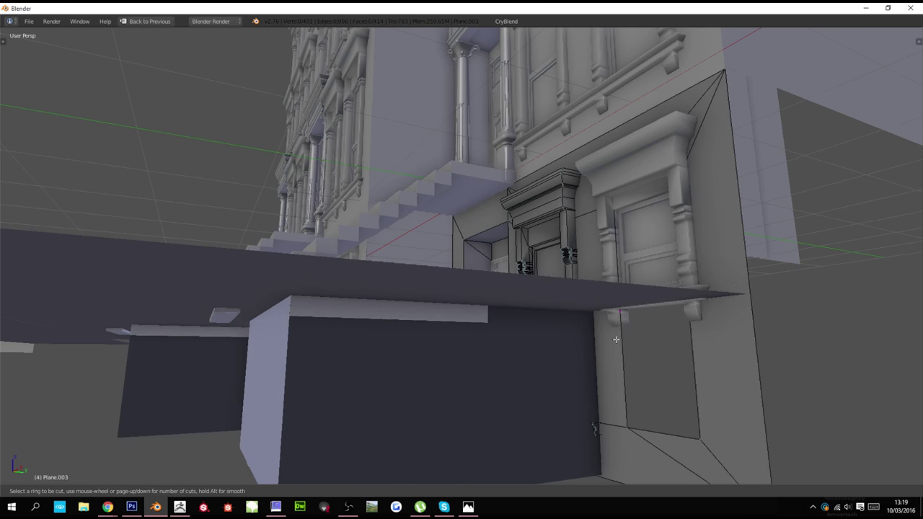
click(617, 339)
key(z)
key(KP_Divide)
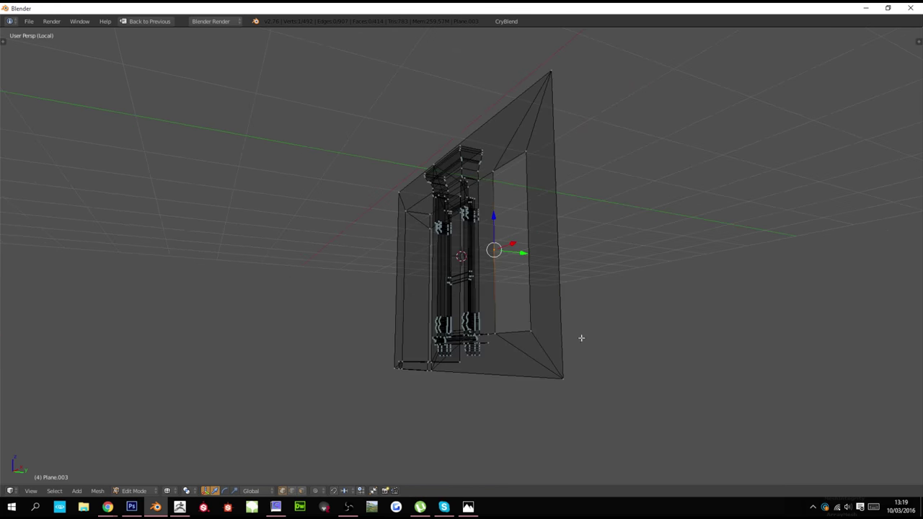
Loop-cut the wall strip between the old window opening and the facade's outer edge at mid height
scroll(586, 300, up, 5)
middle_drag(586, 301, 713, 290)
key(ctrl+r)
click(753, 301)
click(753, 301)
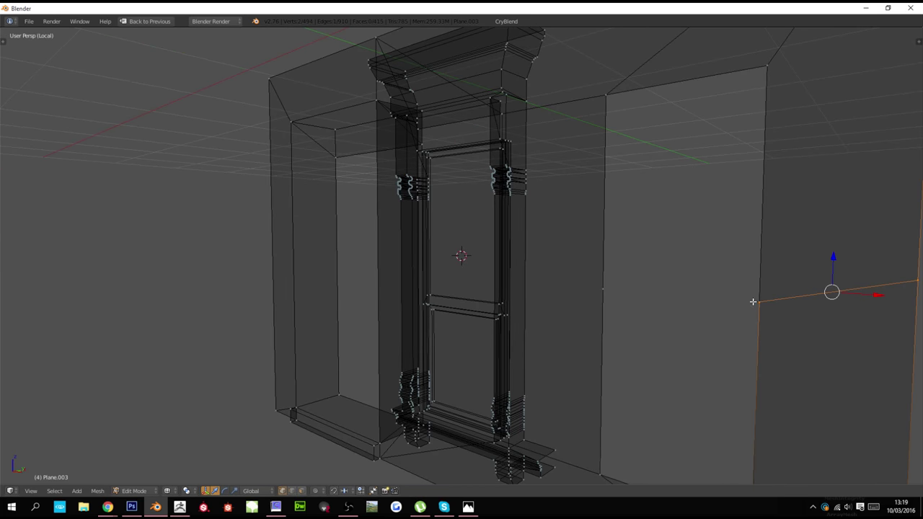
Fill the lower half of the old window opening with a face between the new cut vertices and the lower corners
right_click(606, 289)
scroll(662, 383, down, 3)
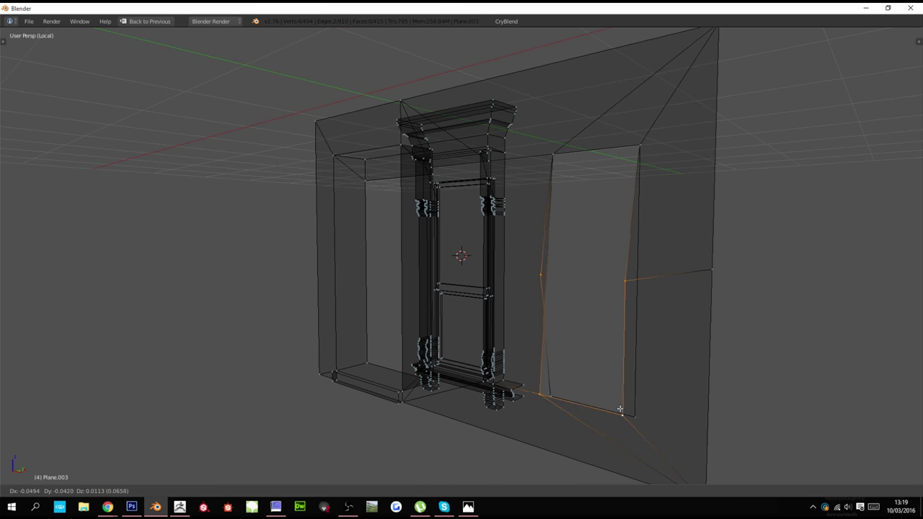
key(f)
key(z)
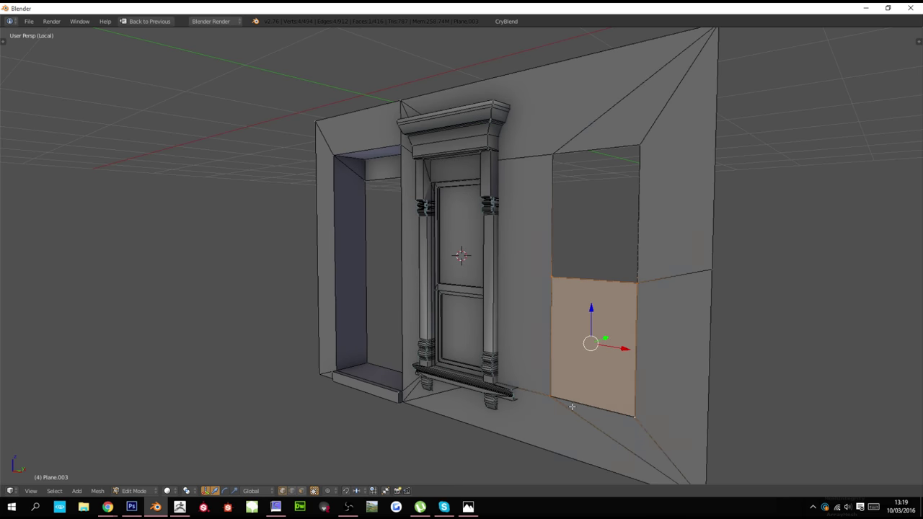
Merge the facade's duplicate vertices with Remove Doubles and clear the selection
key(a)
key(a)
key(w)
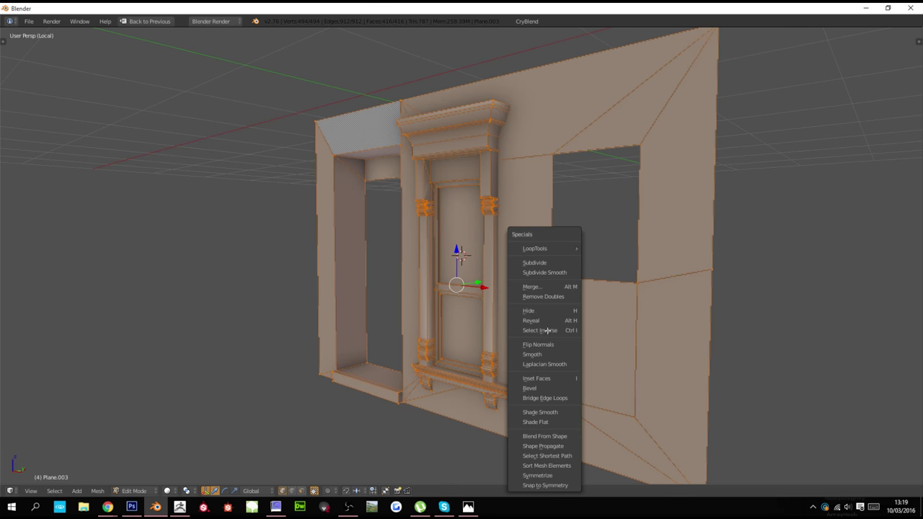
click(554, 298)
key(z)
key(a)
key(c)
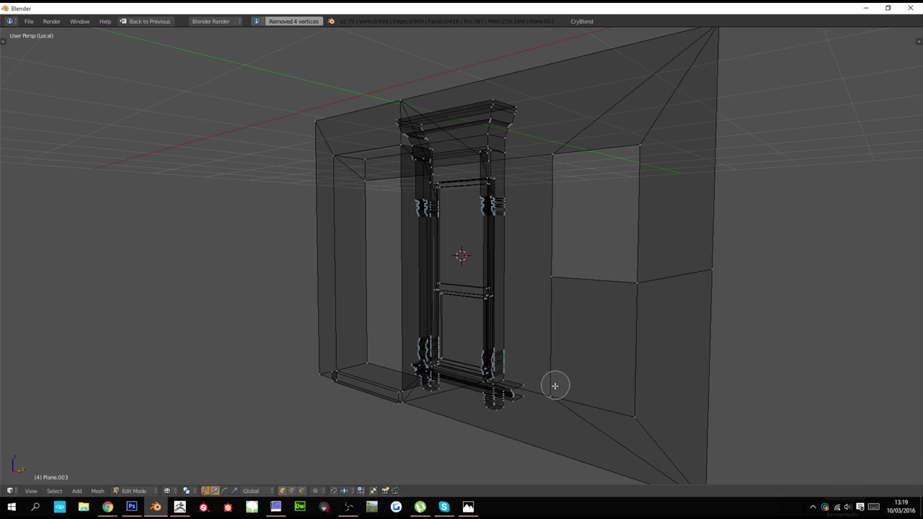
key(z)
scroll(564, 388, down, 1)
key(g)
key(g)
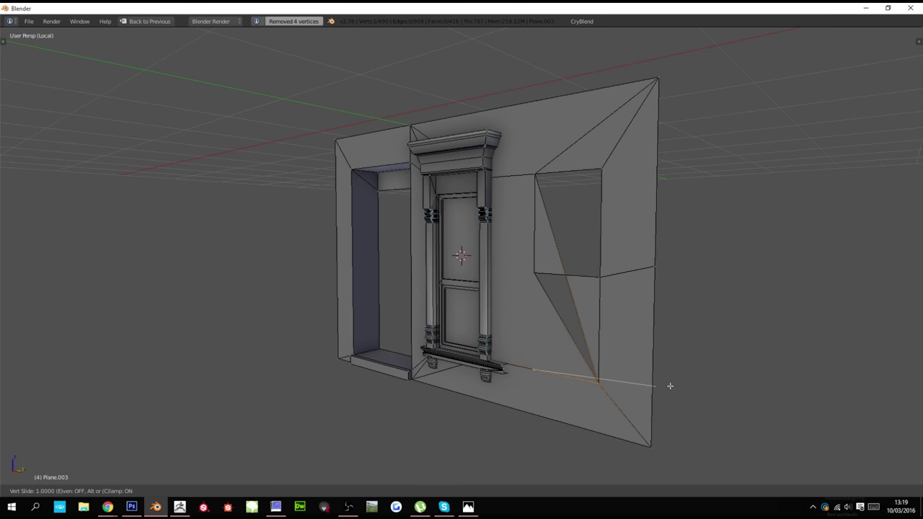
right_click(670, 385)
scroll(566, 320, up, 2)
key(g)
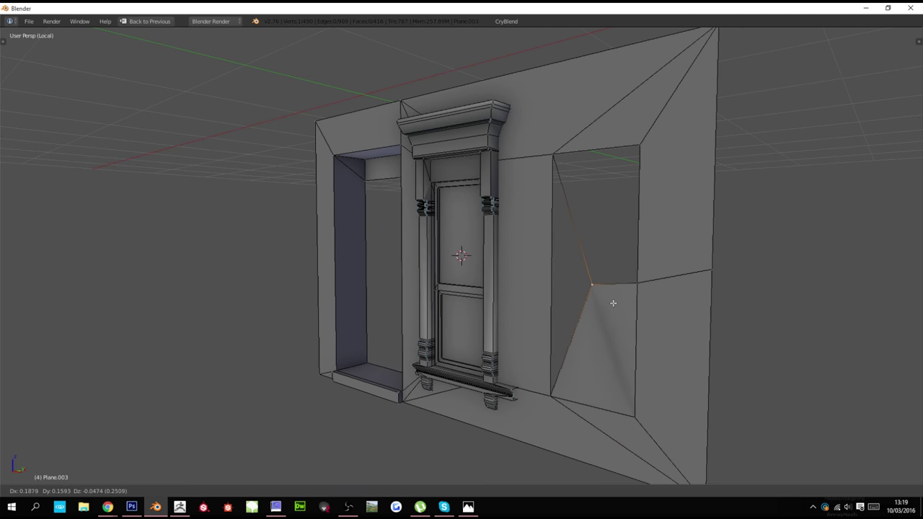
key(Escape)
scroll(546, 286, up, 2)
key(z)
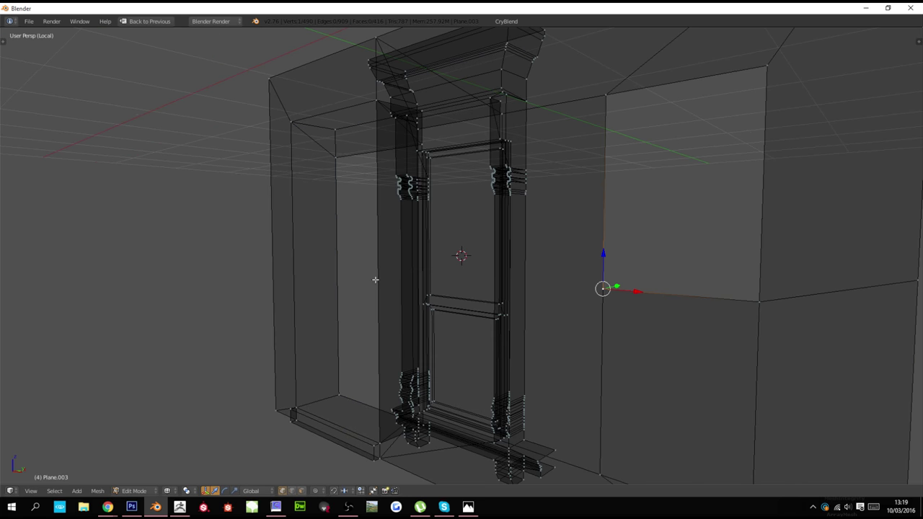
Hide the remaining basement window's geometry and loop-cut the wall strips on both sides of its opening
right_click(375, 280)
mouse_move(375, 280)
middle_down()
mouse_move(480, 301)
mouse_move(562, 301)
mouse_move(497, 303)
middle_up()
key(a)
key(z)
key(ctrl+r)
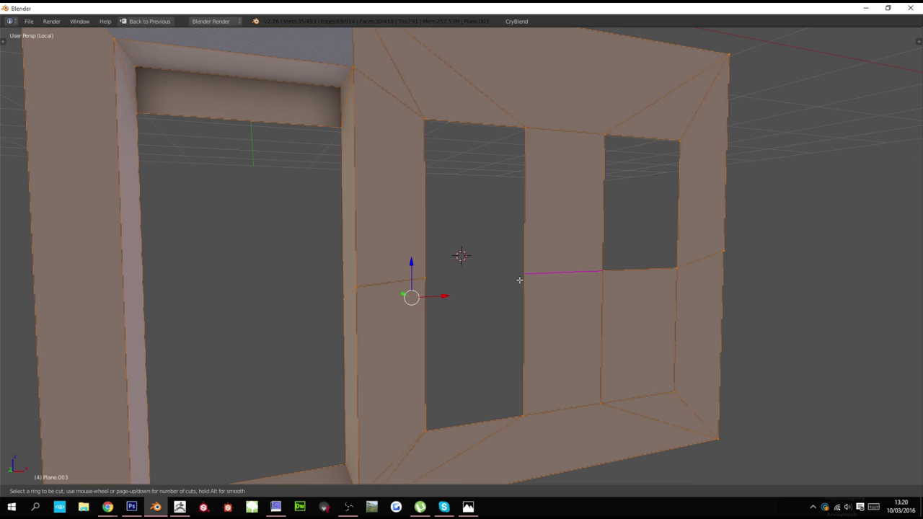
click(519, 279)
right_click(520, 280)
Remove duplicate vertices, then slide the cut's vertex between the two window openings down to the middle opening's lower corner
key(a)
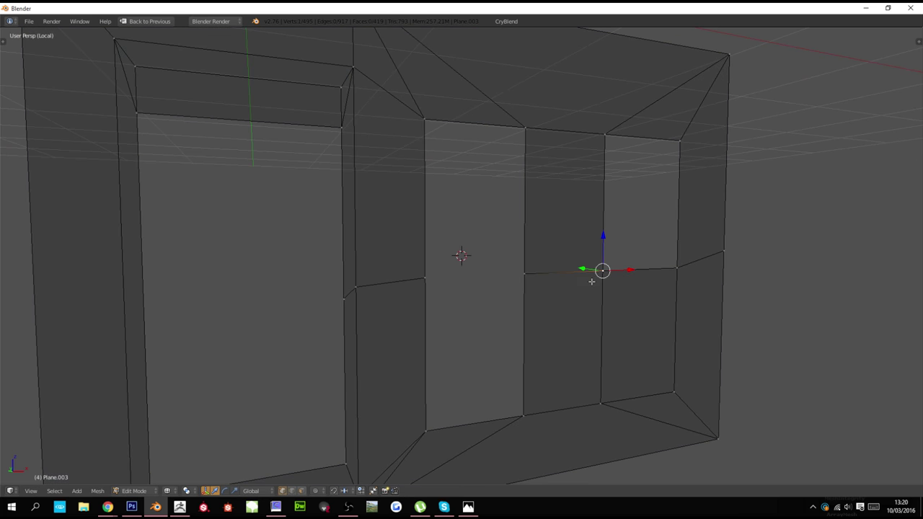
key(a)
key(w)
click(571, 281)
key(a)
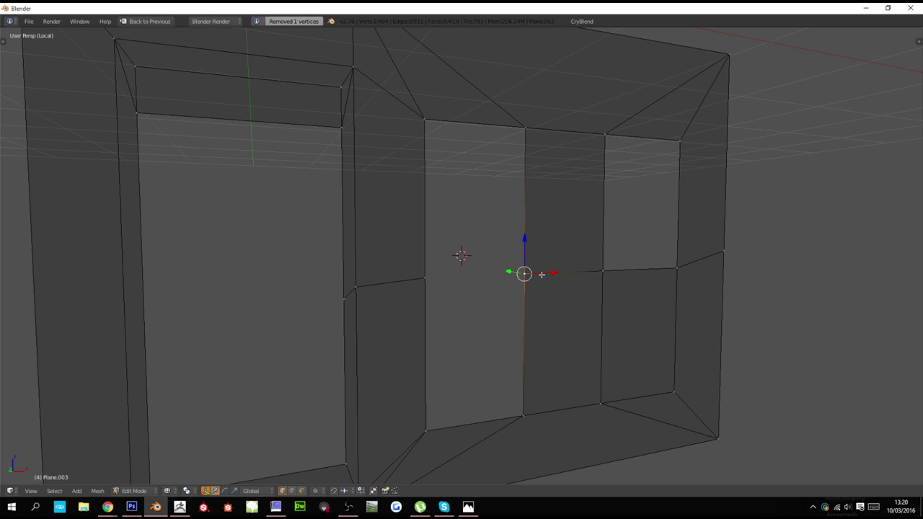
key(shift+v)
click(560, 453)
Slide the cut beside the door down to the wall strip's lower end and merge the overlapping vertices with Remove Doubles
alt+right_click(412, 279)
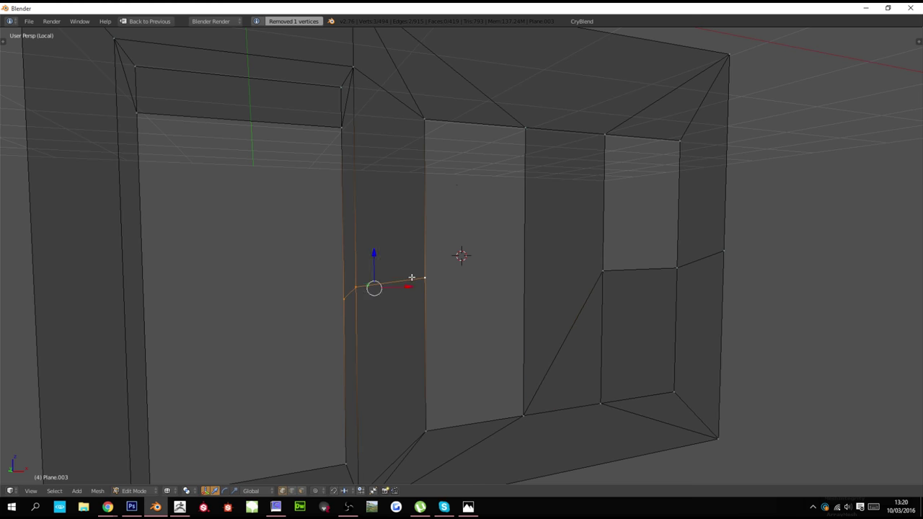
key(g)
key(g)
click(461, 466)
key(a)
key(a)
key(w)
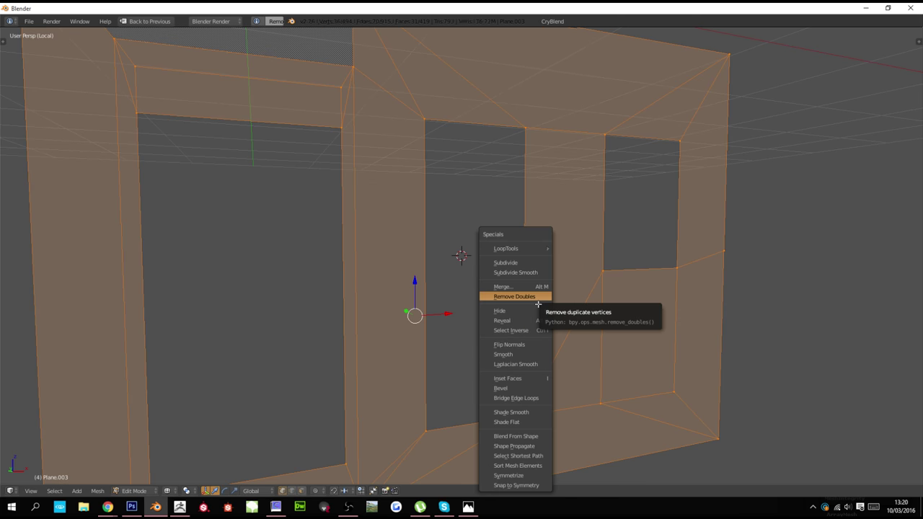
click(538, 297)
Try to slide the two lower vertices beneath the short window opening to the wall's outer lower corner
right_click(604, 406)
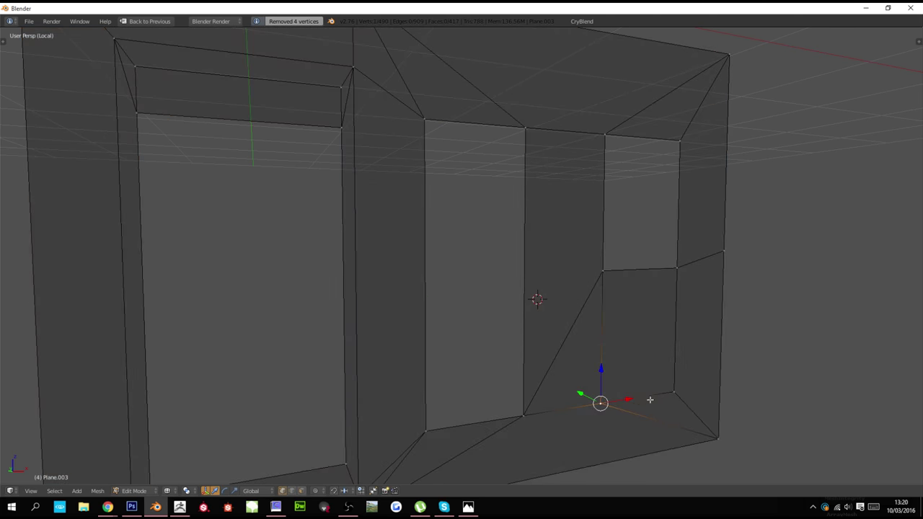
key(shift+v)
click(637, 400)
right_click(674, 392)
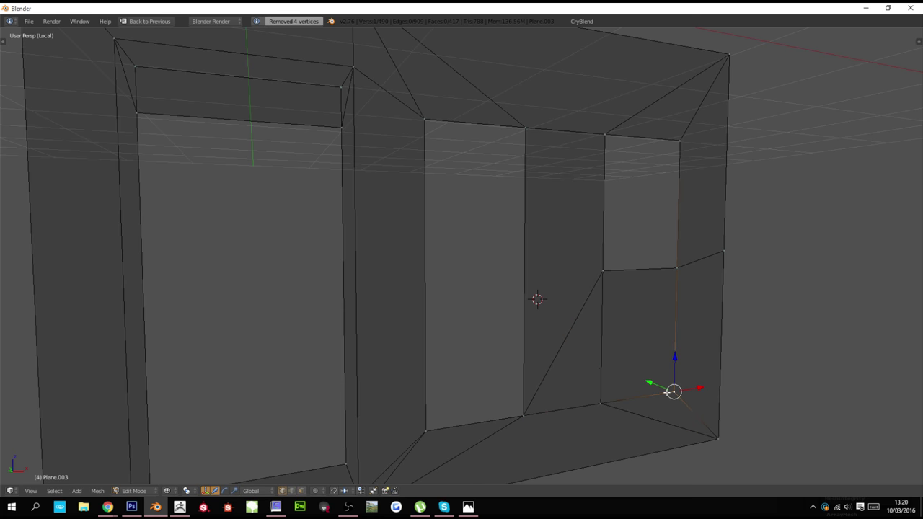
key(shift+v)
click(731, 469)
right_click(601, 393)
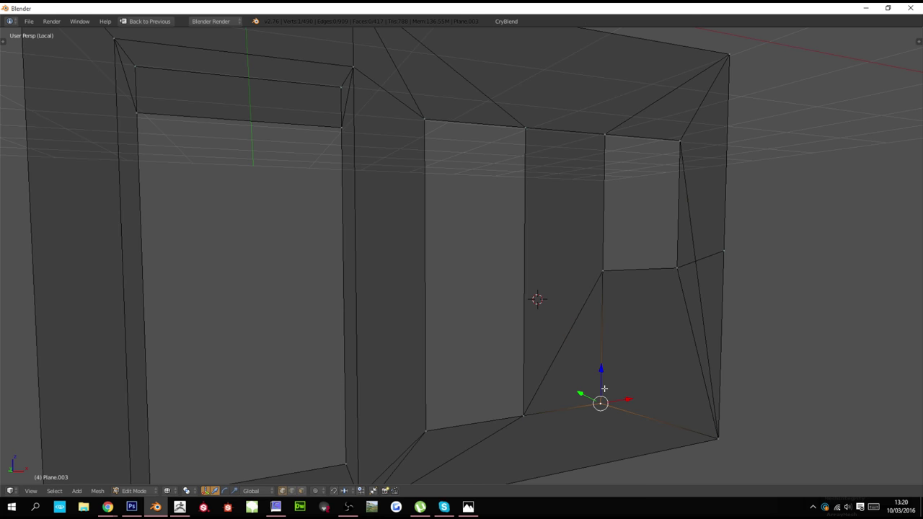
key(shift+v)
click(767, 456)
key(z)
middle_drag(720, 358, 690, 325)
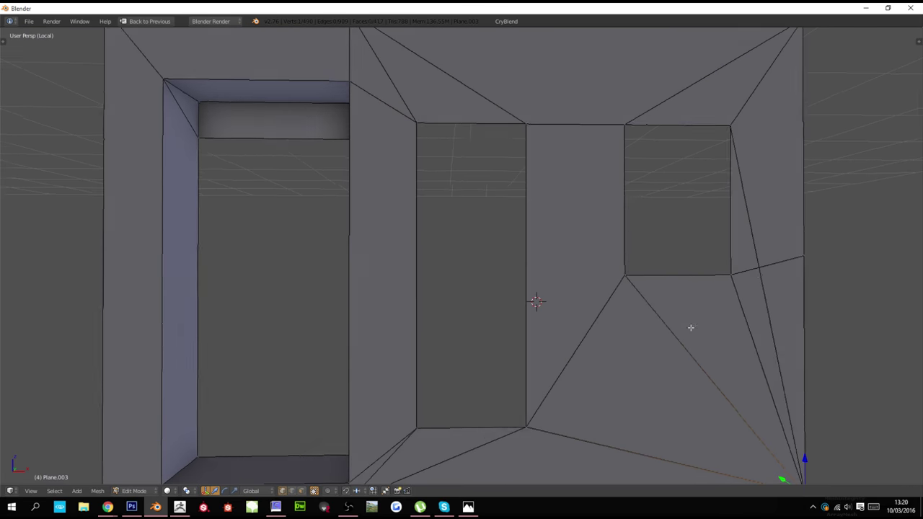
key(alt+z)
Try Dissolve Vertices on the diagonal edge from the short opening's upper outer corner to the wall's lower corner, and undo it
right_click(738, 274)
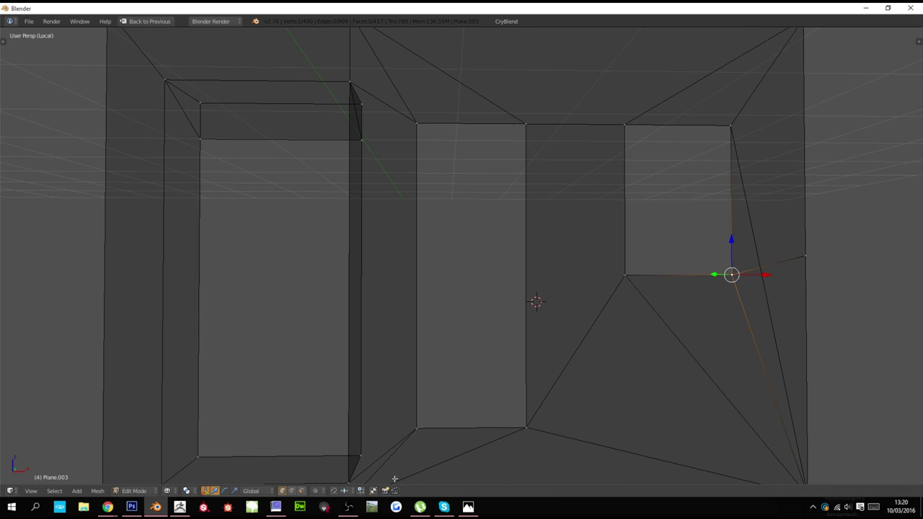
key(x)
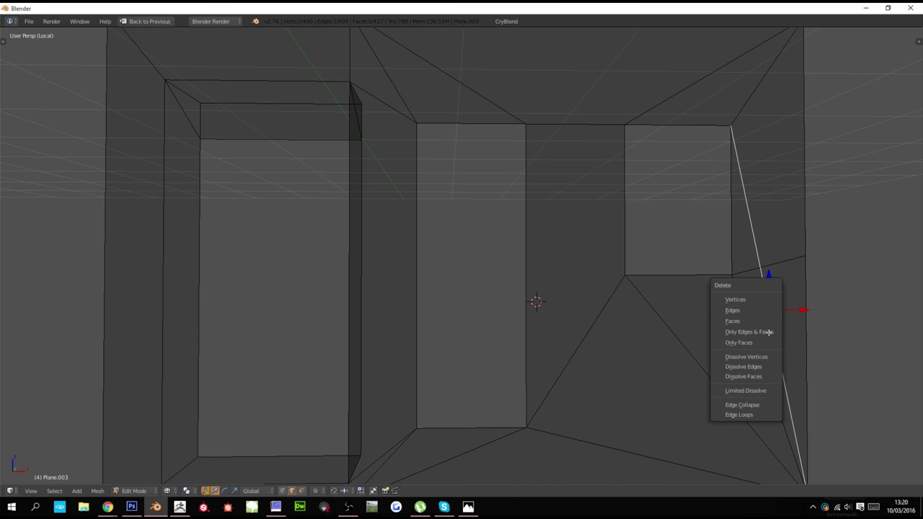
click(759, 366)
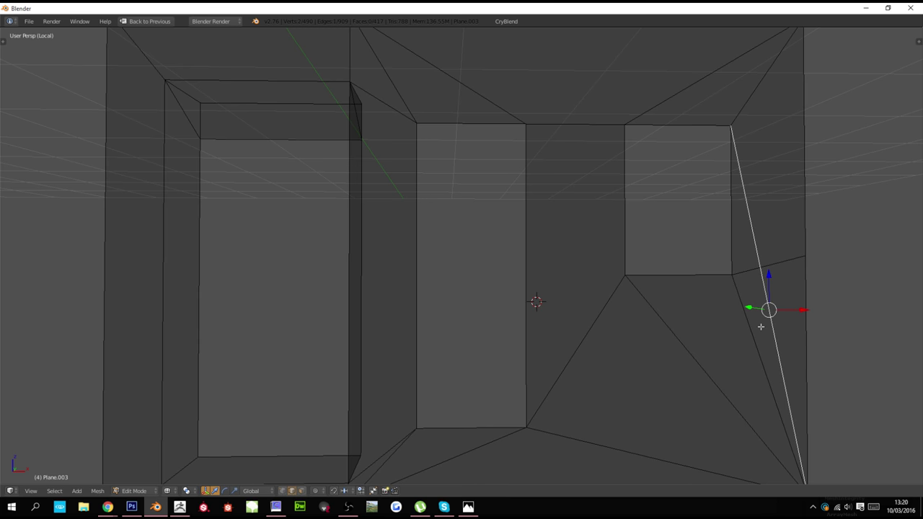
key(x)
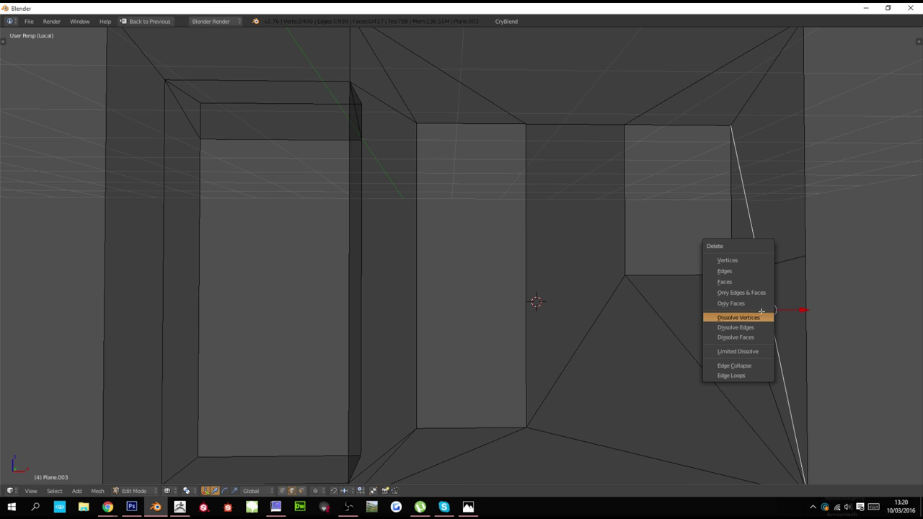
click(761, 316)
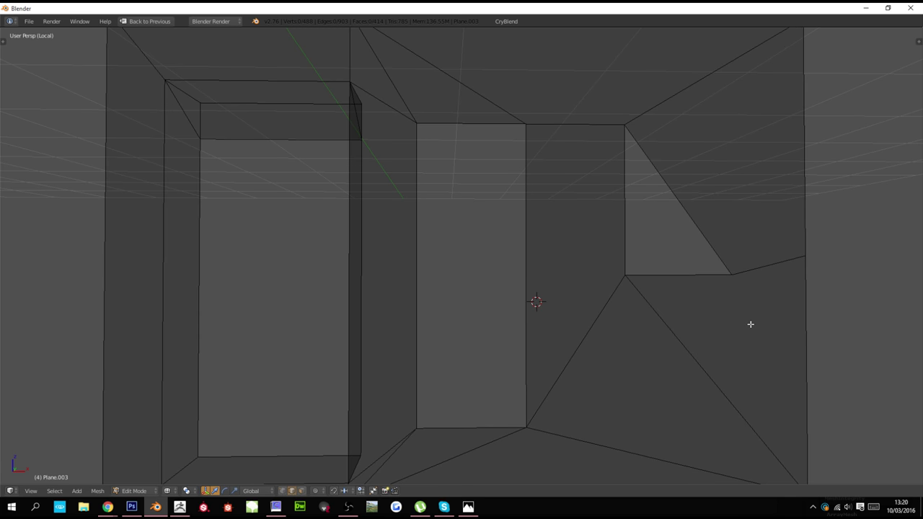
key(ctrl+z)
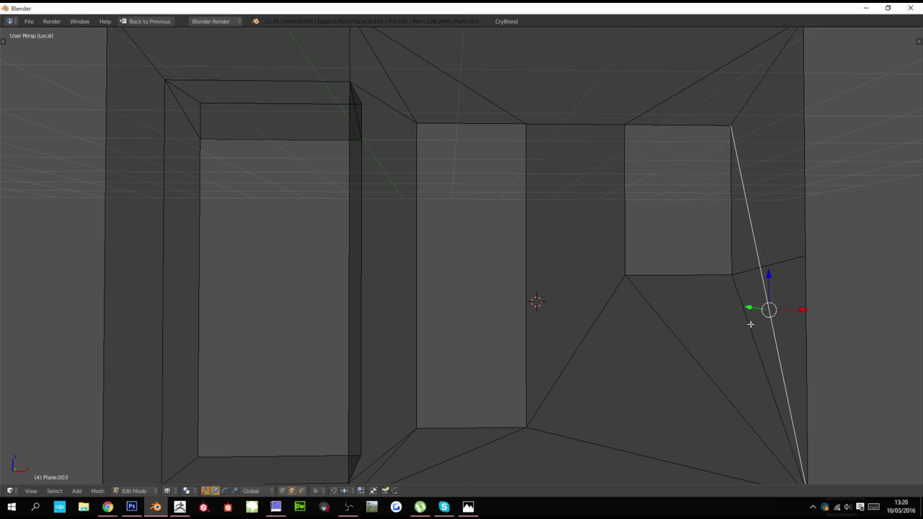
Undo the slides of the two vertices beneath the short window opening
key(z)
scroll(723, 332, down, 1)
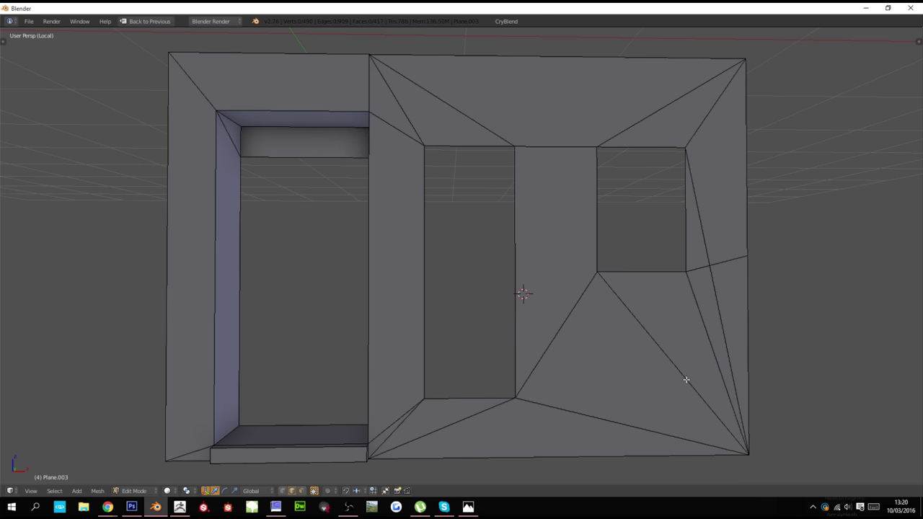
key(ctrl+z)
key(ctrl+z)
key(alt+z)
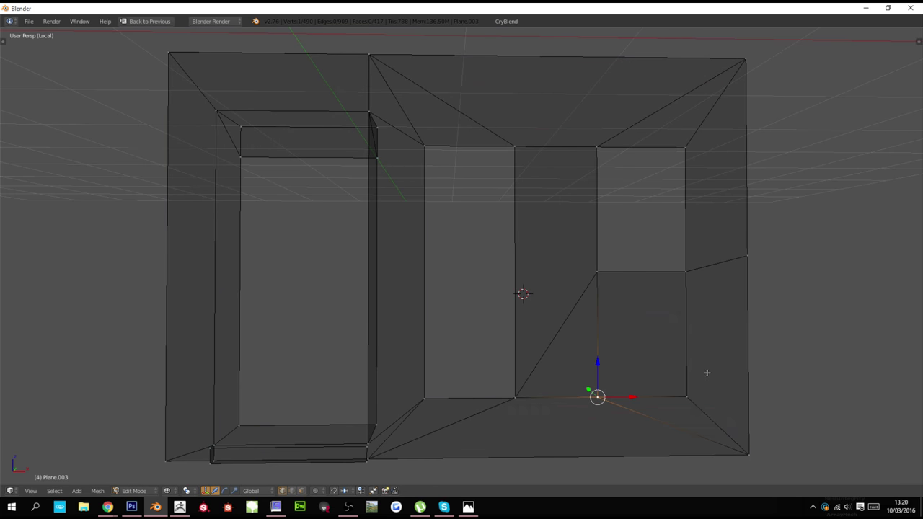
Slide the outer lower vertex beneath the short window opening up to the opening's lower outer corner
key(shift+v)
click(714, 262)
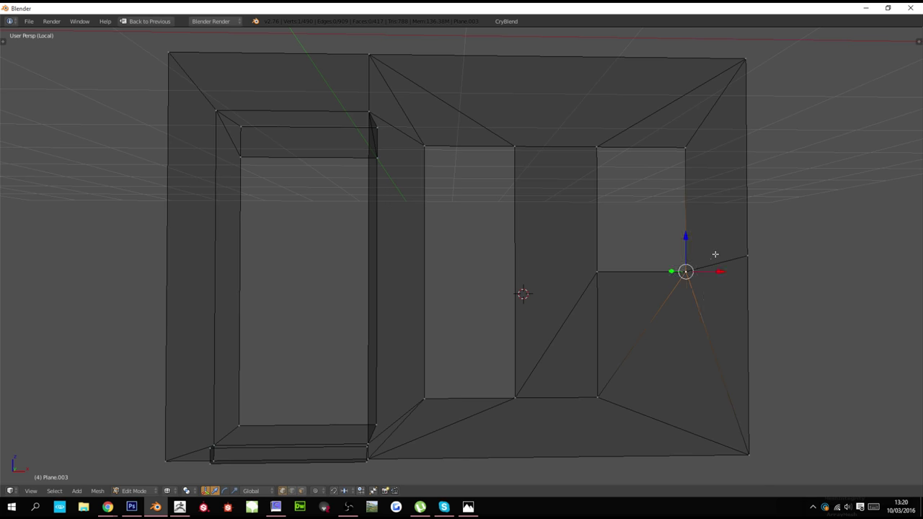
Merge the overlapping vertices of the whole ground-floor wall mesh with Remove Doubles
key(a)
key(w)
click(702, 253)
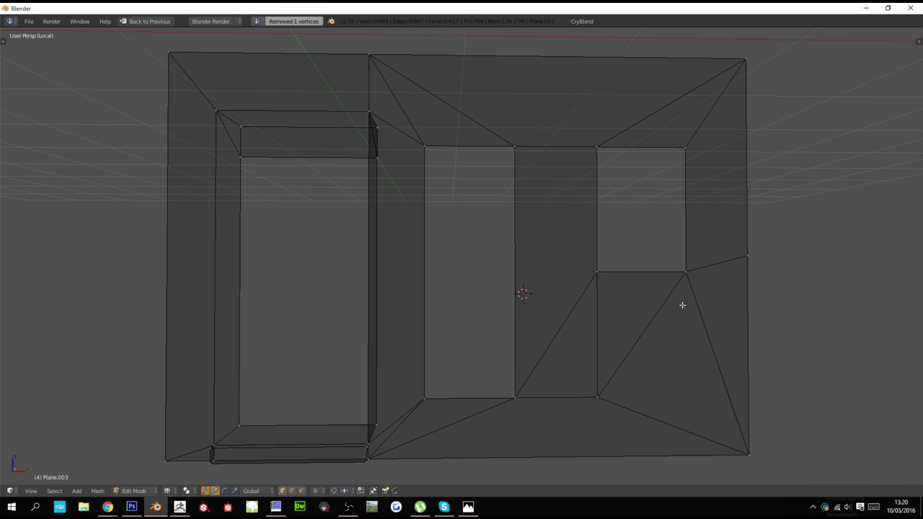
Snap the vertex below the small window opening onto the wall's outer bottom corner and remove doubles across the mesh
right_click(598, 396)
key(g)
click(797, 460)
key(a)
key(w)
click(749, 265)
key(a)
key(z)
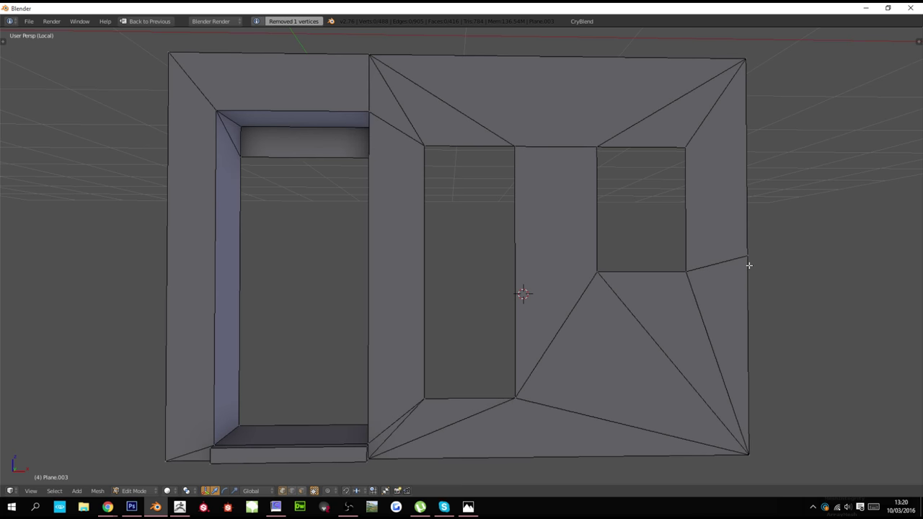
Leave local view, move the bottom edge of the small window opening along Z to fit the sill, and return to Object Mode
key(z)
key(KP_Divide)
key(z)
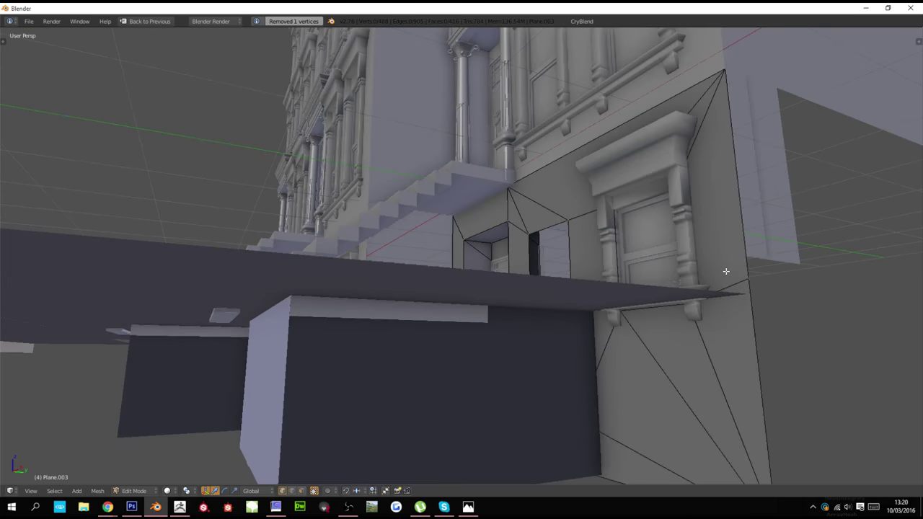
key(z)
key(g)
key(z)
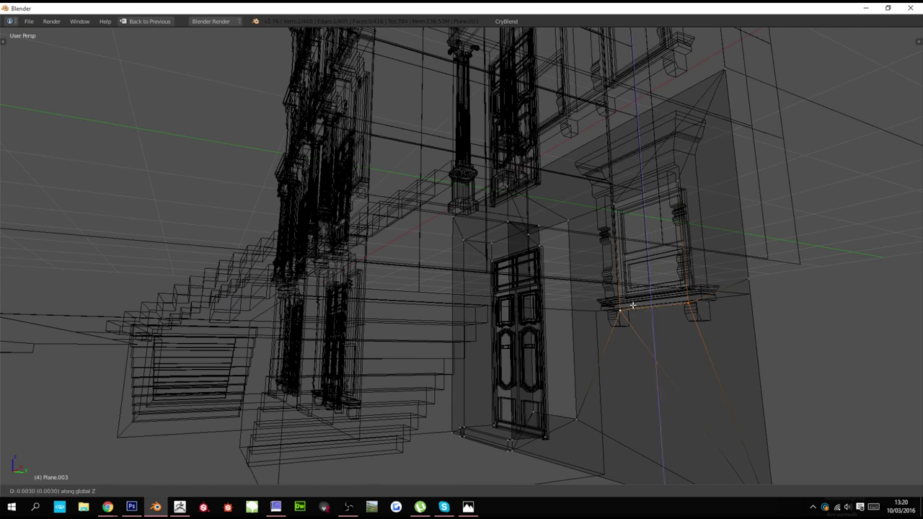
click(633, 293)
key(z)
scroll(632, 293, down, 3)
key(Tab)
Examine the facade, front staircases and basement steps from several angles in textured and solid shading
middle_drag(626, 291, 581, 304)
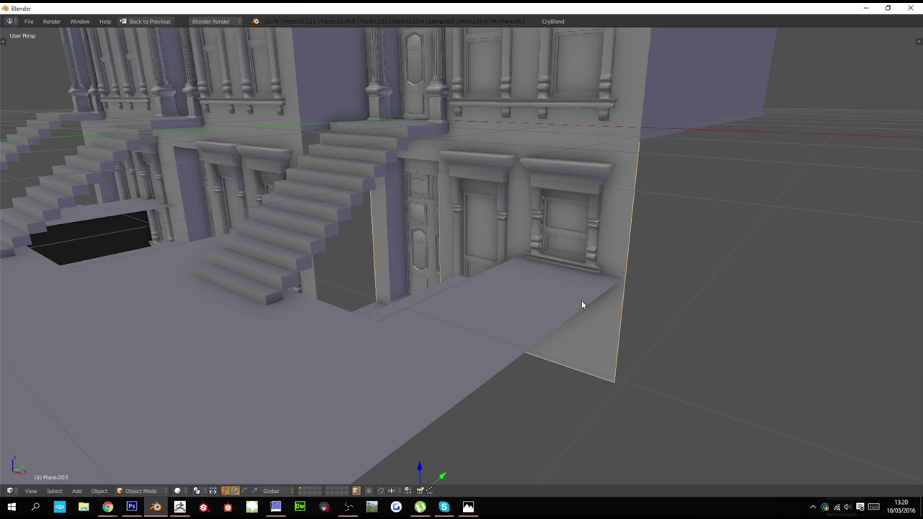
key(alt+z)
scroll(577, 298, down, 10)
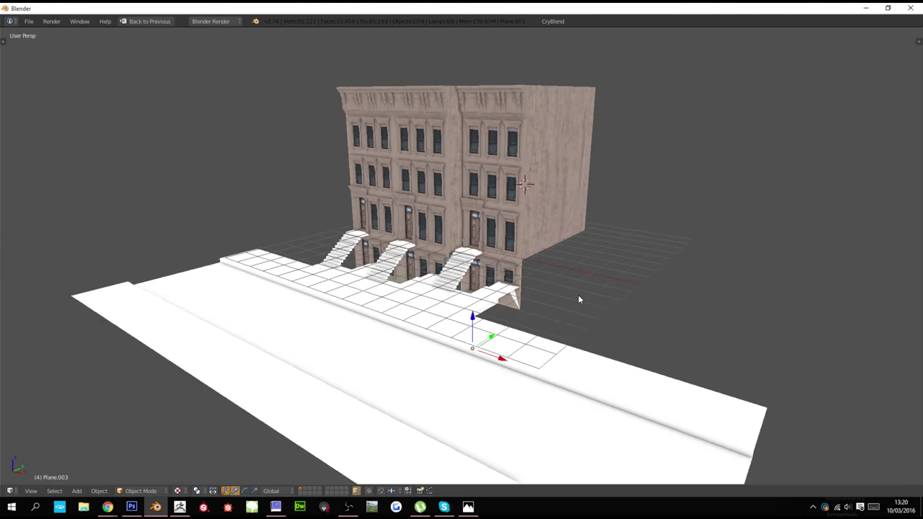
middle_drag(579, 299, 604, 301)
scroll(562, 322, up, 8)
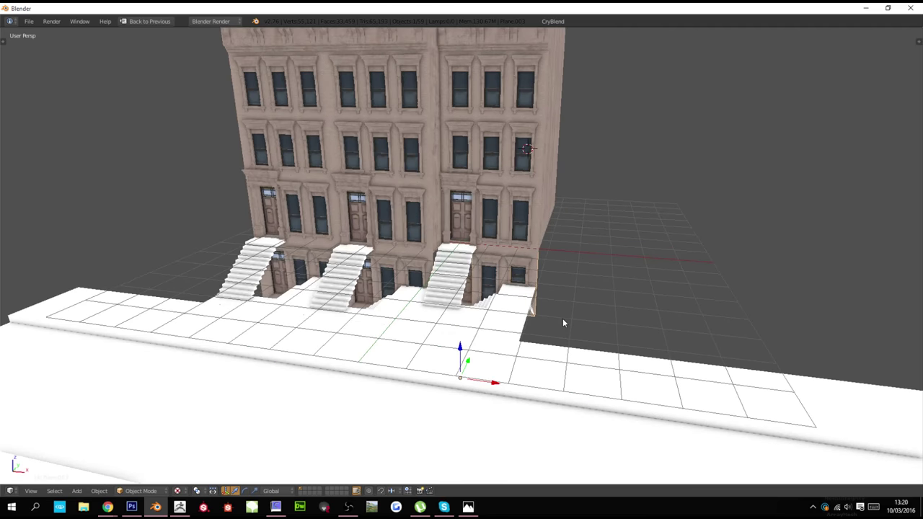
key(alt+z)
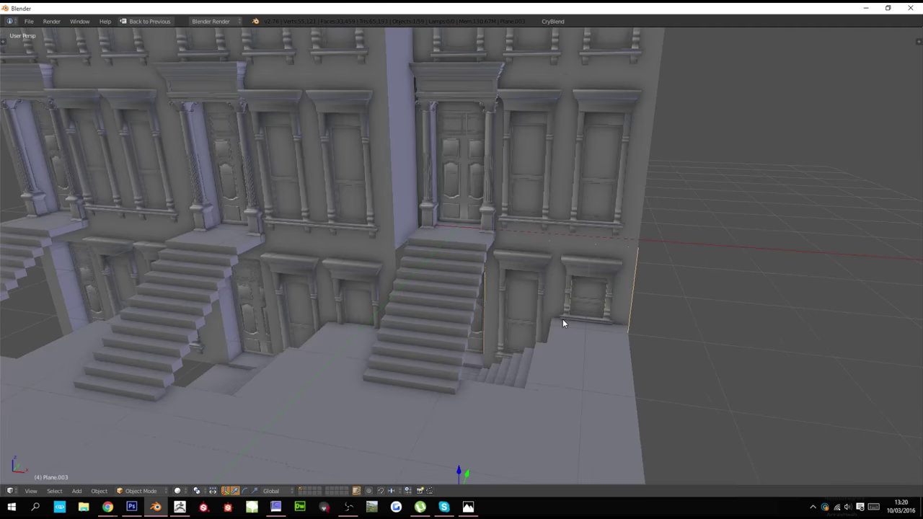
mouse_move(563, 320)
shift+middle_down()
mouse_move(620, 323)
mouse_move(569, 323)
mouse_move(461, 301)
mouse_move(535, 312)
shift+middle_up()
scroll(594, 322, up, 3)
scroll(570, 323, down, 2)
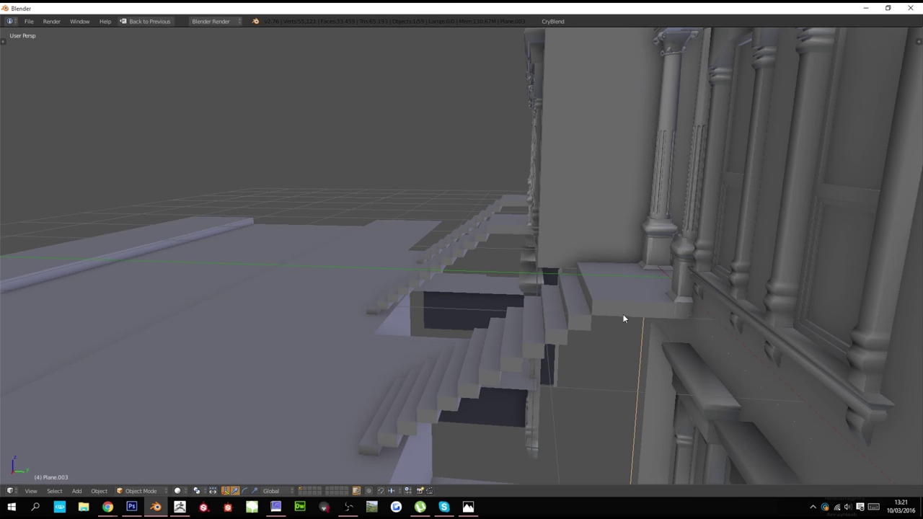
scroll(625, 319, down, 3)
middle_drag(624, 319, 668, 330)
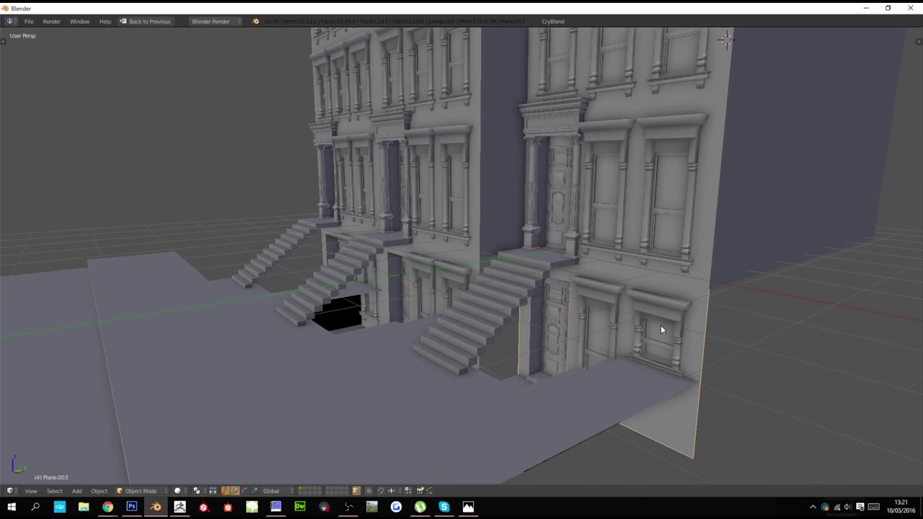
middle_drag(536, 308, 450, 439)
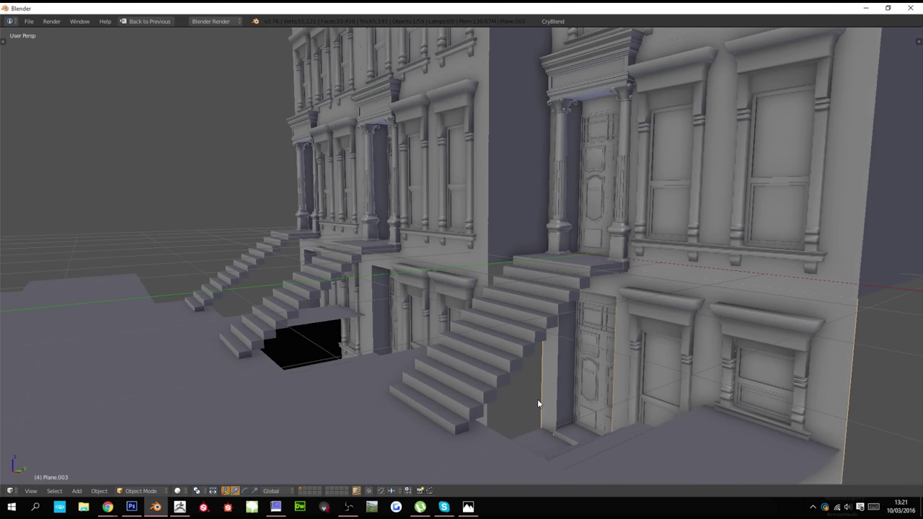
middle_drag(537, 399, 571, 440)
right_click(551, 447)
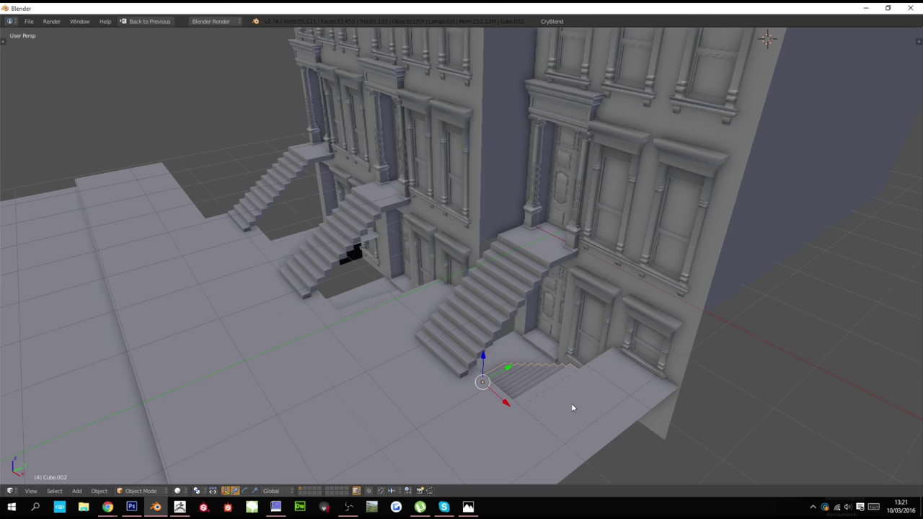
middle_drag(572, 405, 622, 368)
scroll(522, 387, up, 4)
key(a)
middle_drag(687, 389, 671, 410)
scroll(629, 408, down, 3)
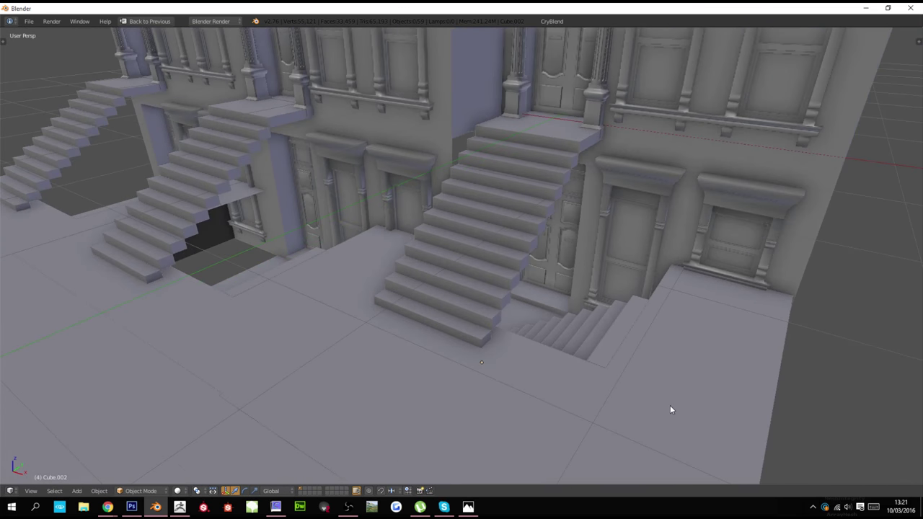
Move the basement staircase beside the end building's front steps about 0.26 along X
right_click(636, 339)
scroll(635, 340, down, 3)
middle_drag(633, 343, 676, 380)
right_click(604, 384)
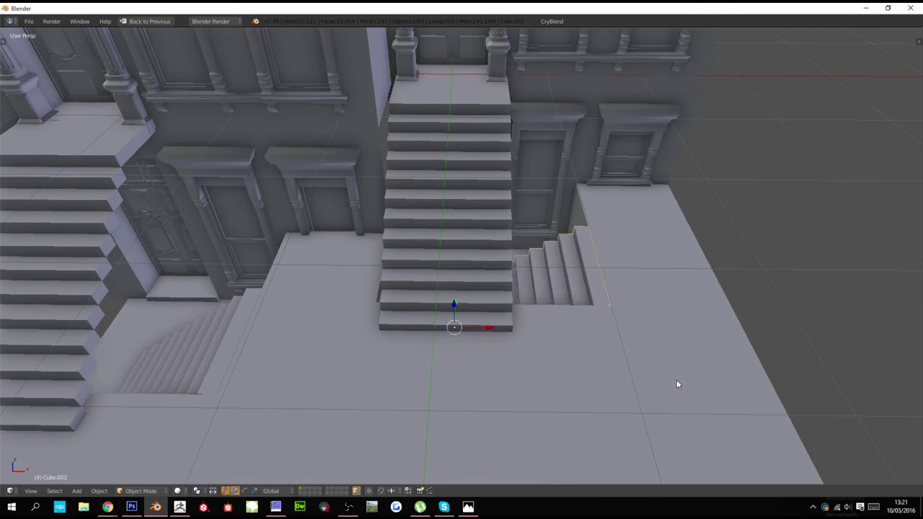
key(g)
key(x)
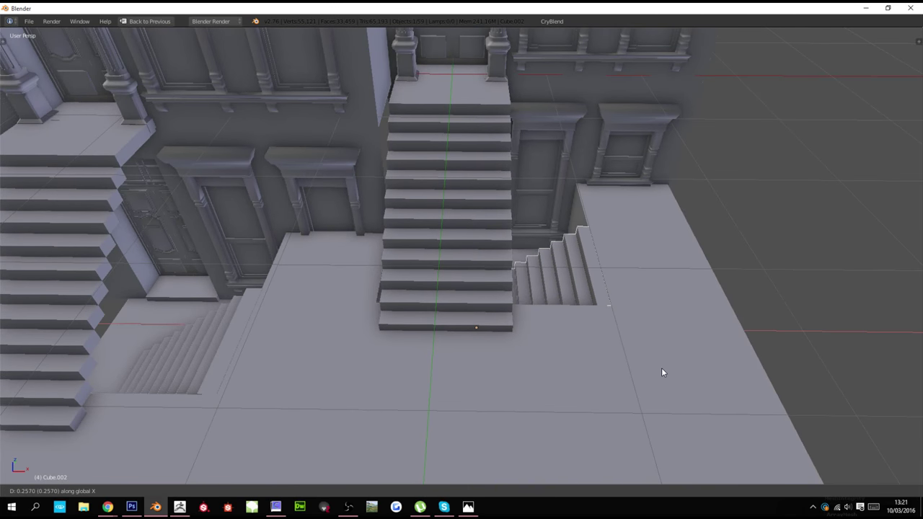
click(664, 373)
Nudge the basement staircase's height along Z to fit the pavement edge, and deselect it
middle_drag(664, 373, 451, 354)
right_click(413, 431)
key(g)
key(z)
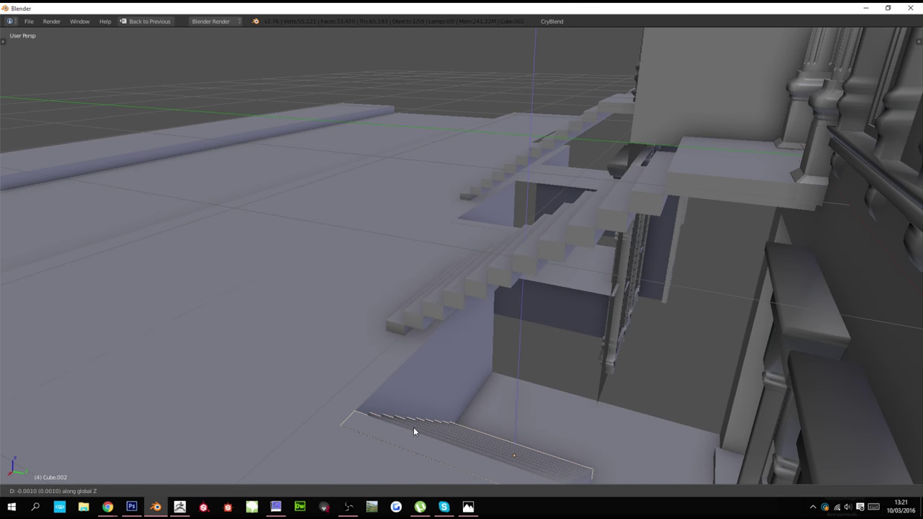
click(415, 427)
key(a)
Shift the basement staircase about another 0.06 along X and deselect it
scroll(425, 412, down, 3)
middle_drag(436, 406, 593, 385)
scroll(555, 407, up, 1)
right_click(568, 374)
scroll(561, 374, up, 2)
key(g)
key(x)
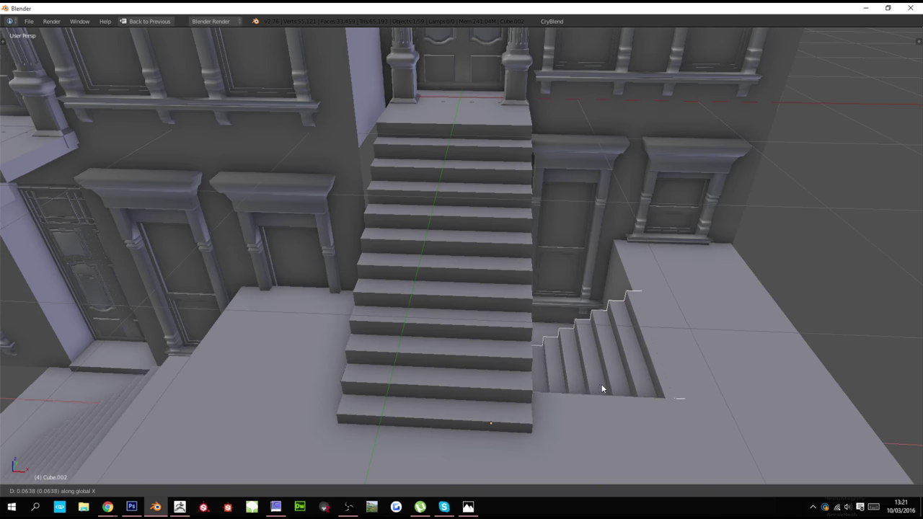
click(600, 387)
scroll(601, 387, down, 4)
key(a)
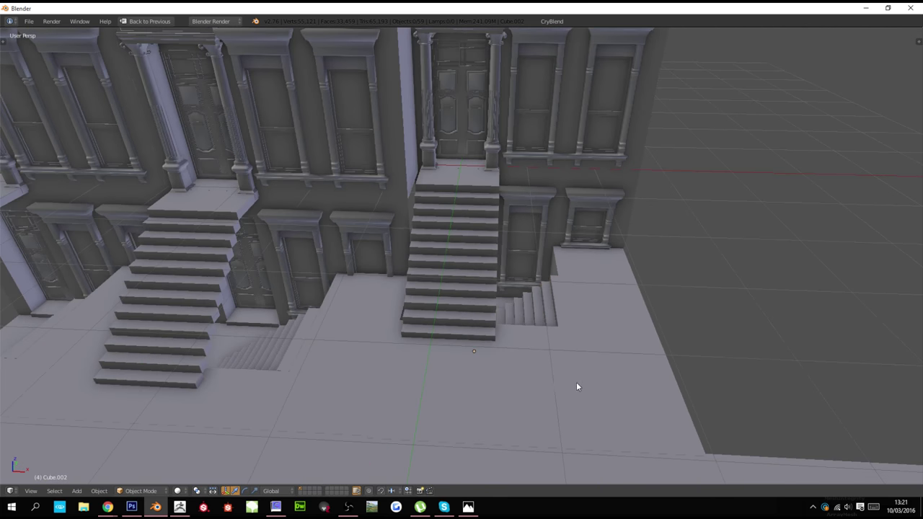
Unwrap the pavement section in front of the end building from top view using Project from View (Bounds) in textured shading
middle_drag(576, 386, 544, 374)
right_click(543, 374)
key(alt+z)
right_click(544, 374)
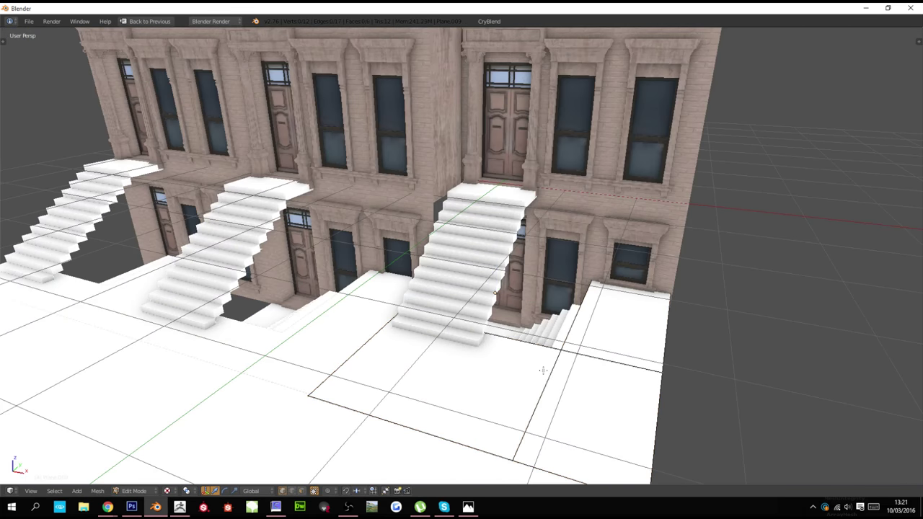
key(Tab)
middle_drag(543, 371, 555, 405)
key(KP_7)
key(u)
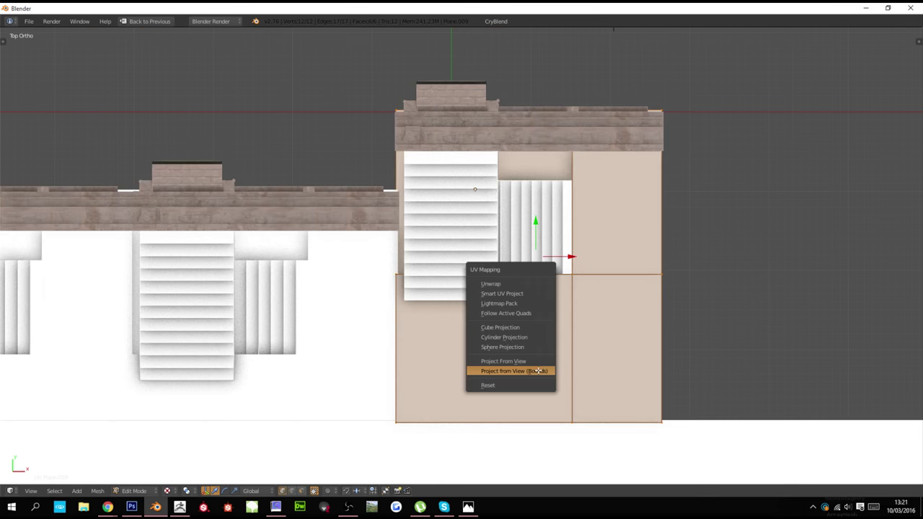
click(546, 371)
Return from the maximized 3D view to the layout with the image editor
middle_drag(569, 361, 542, 275)
middle_drag(483, 224, 536, 287)
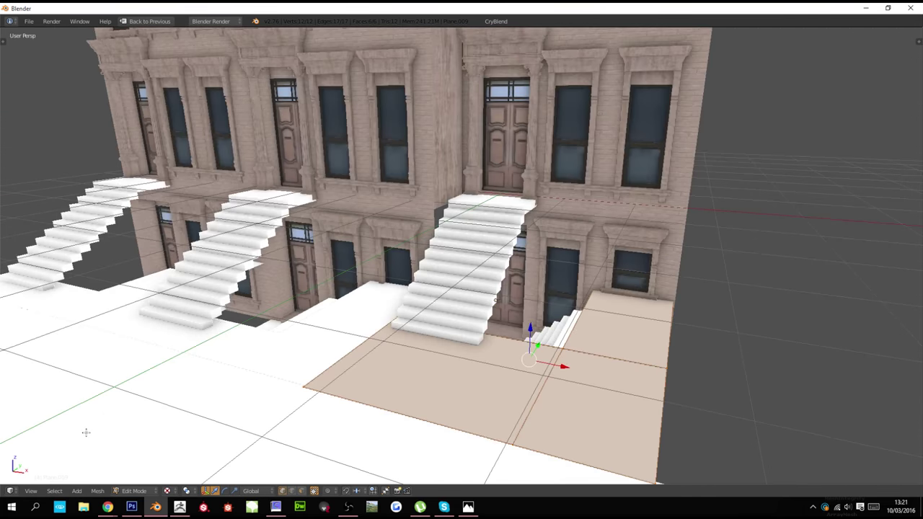
key(ctrl+Up)
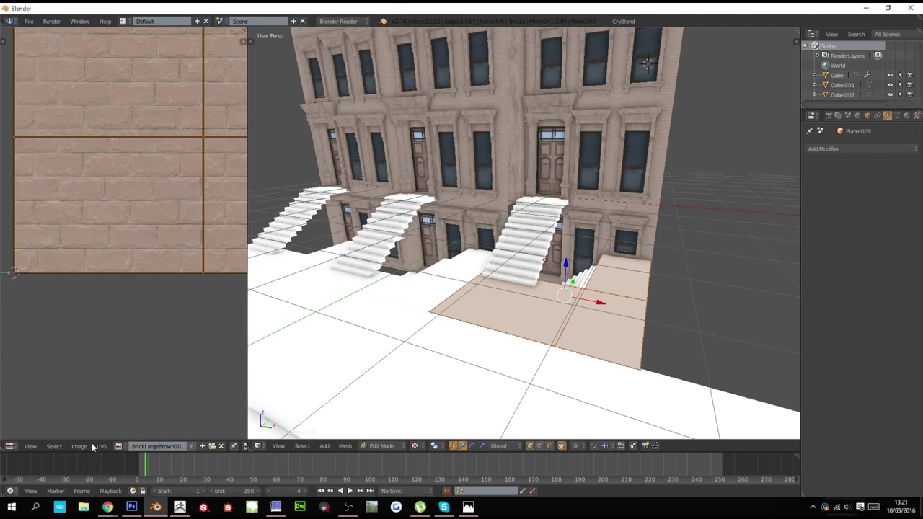
click(91, 447)
click(101, 431)
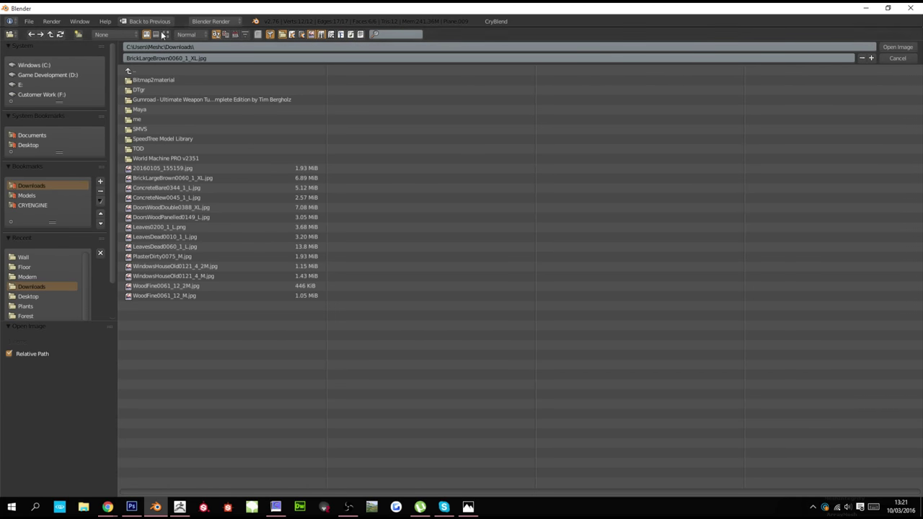
key(Return)
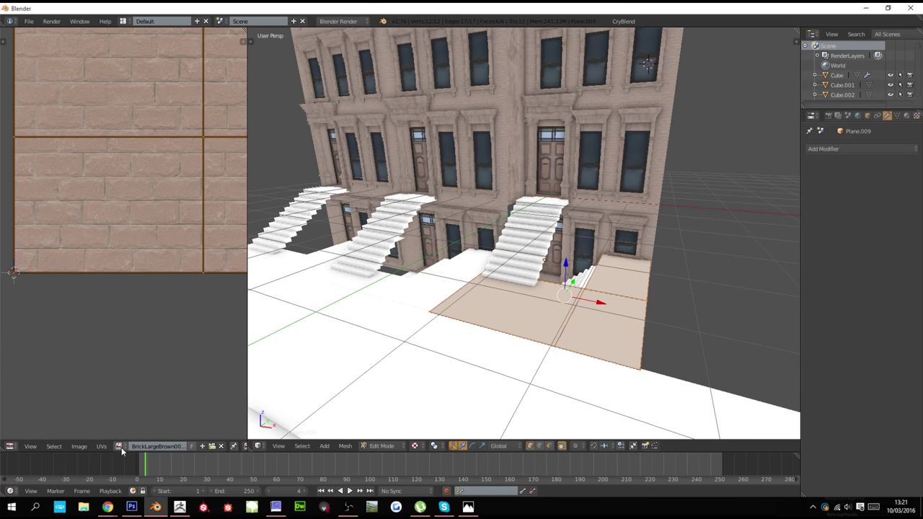
Assign the already loaded CreteFloor1_DIFF.tif concrete texture to the pavement section and check it on the model
click(120, 446)
click(139, 372)
key(Tab)
scroll(550, 359, up, 5)
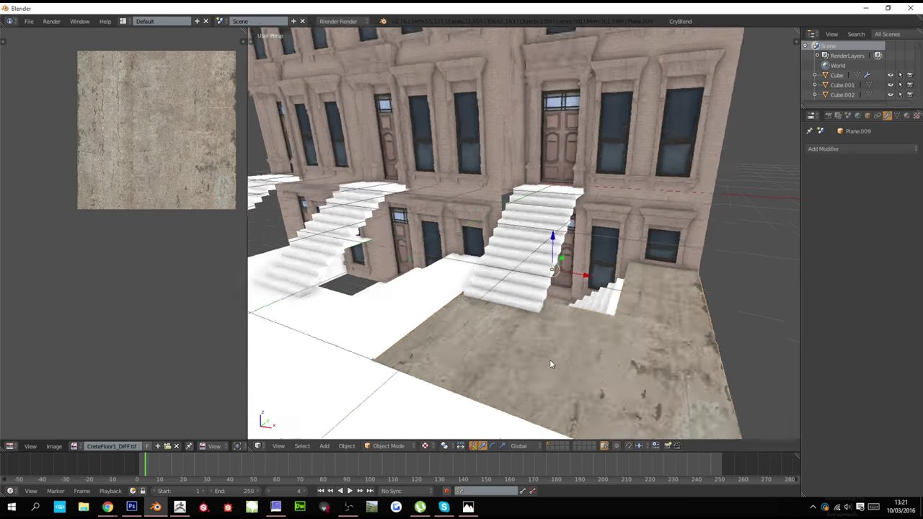
middle_drag(549, 359, 550, 352)
key(Tab)
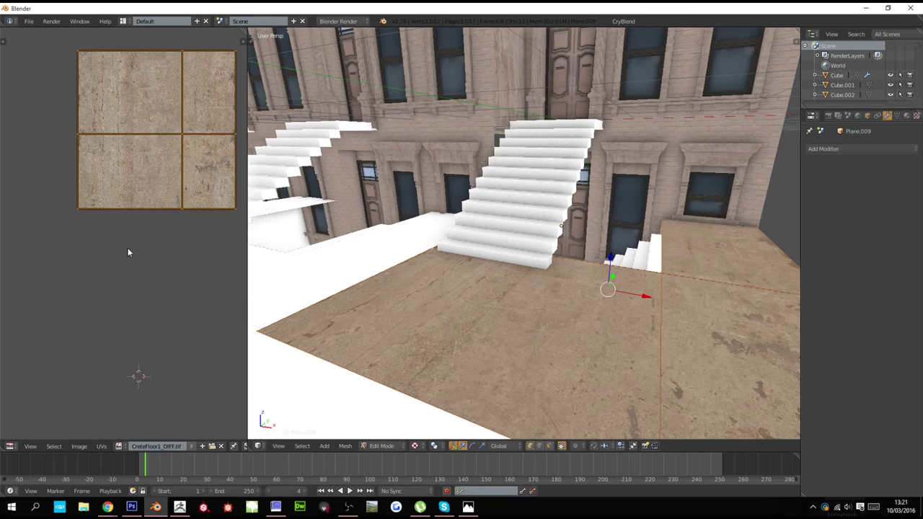
Remap the stretched street-side wall face of the basement stairwell from front view with Project from View (Bounds)
key(Tab)
scroll(539, 278, down, 2)
middle_drag(524, 198, 396, 287)
scroll(539, 279, up, 3)
key(Tab)
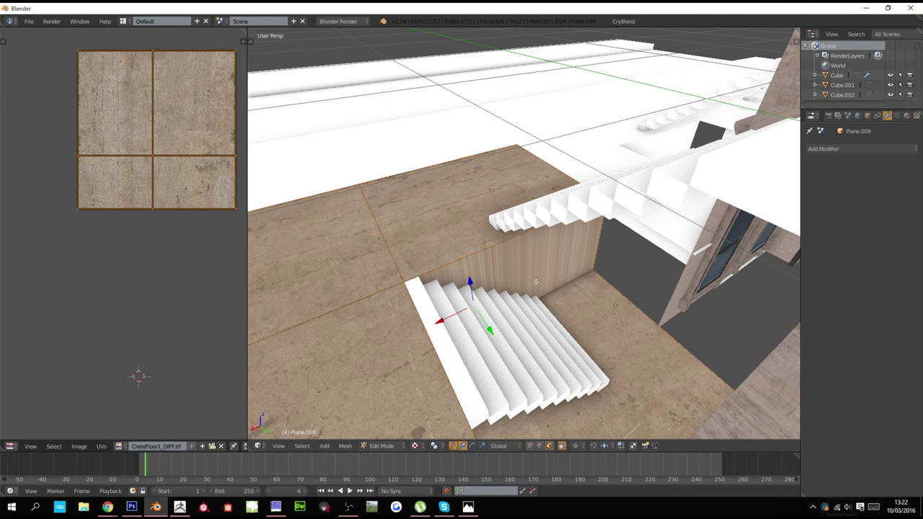
right_click(535, 281)
key(KP_1)
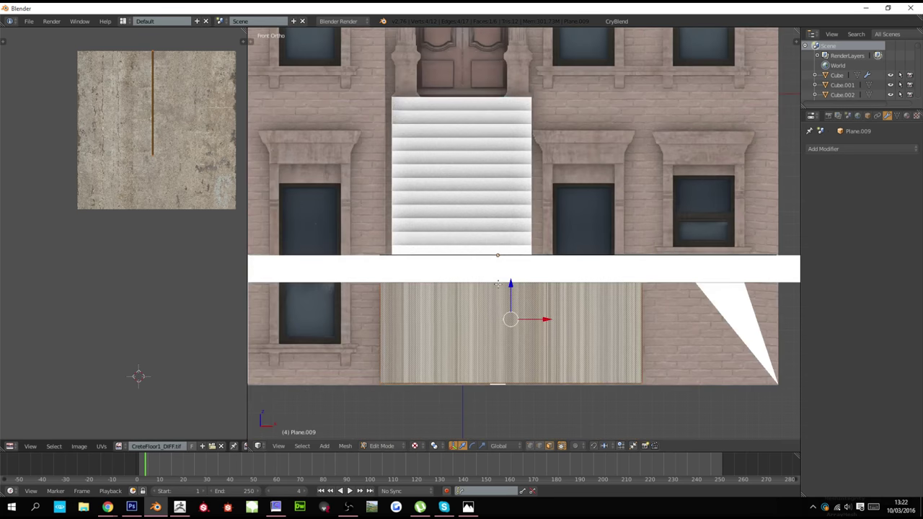
key(u)
click(497, 284)
Remap the basement stairwell's side wall face from left view with Project from View (Bounds) and return to Object Mode
key(ctrl+KP_3)
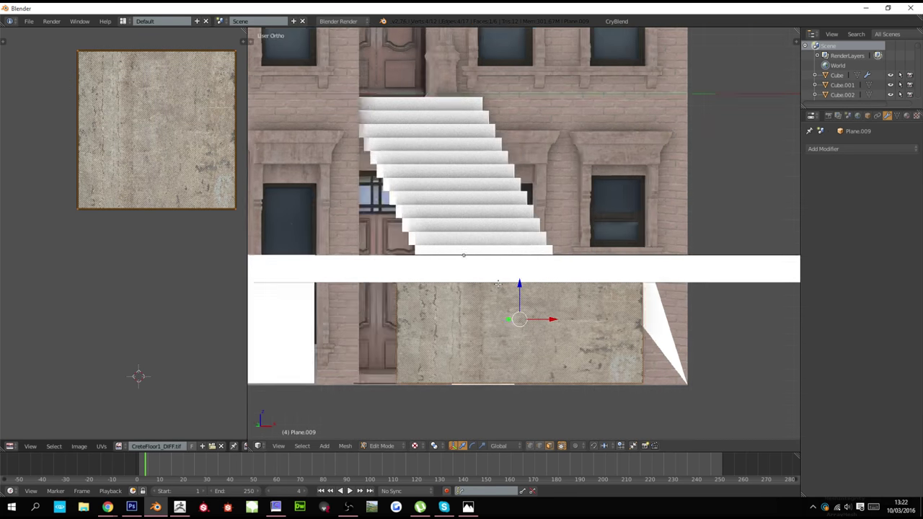
right_click(490, 304)
key(u)
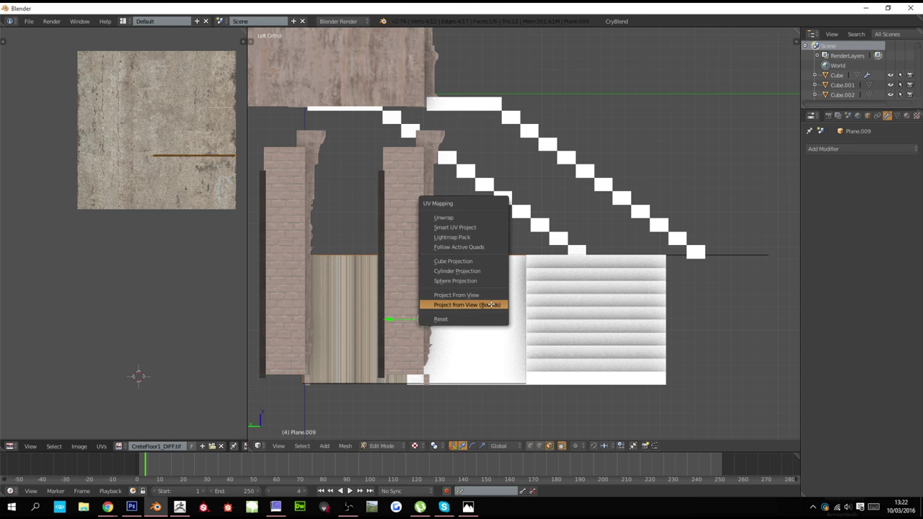
click(491, 304)
key(Tab)
Inspect the concrete texture on the pavement and stairwell from close up and from a distance
middle_drag(539, 301, 478, 331)
middle_drag(517, 336, 624, 346)
scroll(625, 346, up, 3)
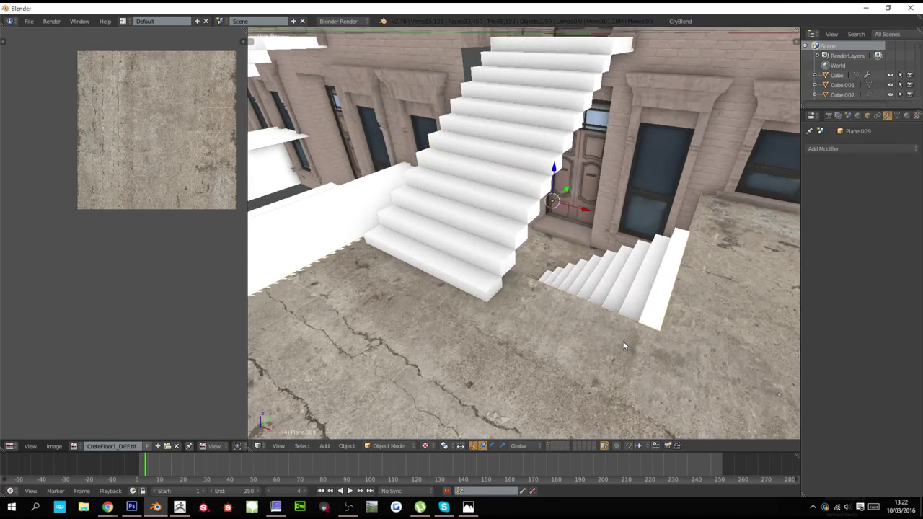
scroll(620, 341, down, 8)
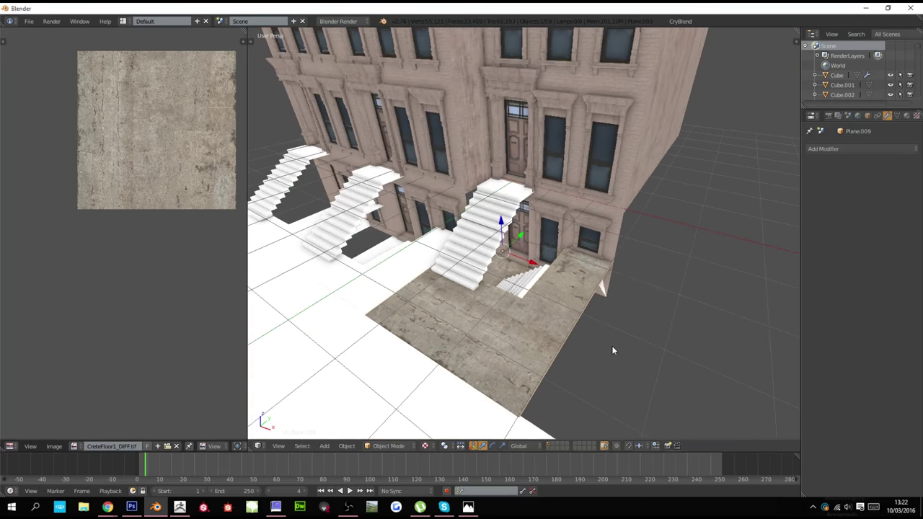
middle_drag(612, 350, 582, 330)
scroll(620, 319, up, 8)
scroll(581, 330, down, 5)
right_click(577, 332)
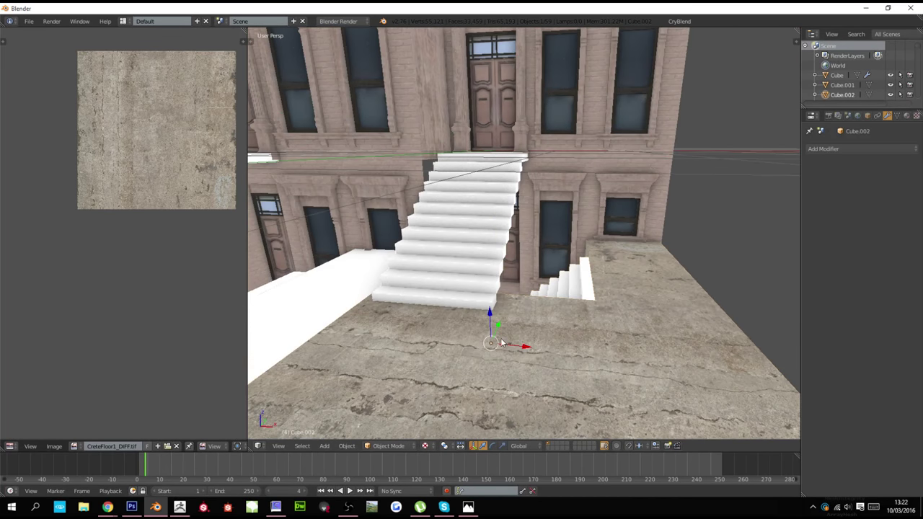
scroll(491, 309, up, 1)
Snap the 3D cursor to the end building's front staircase and add a cube there
right_click(453, 325)
right_click(453, 324)
right_click(453, 325)
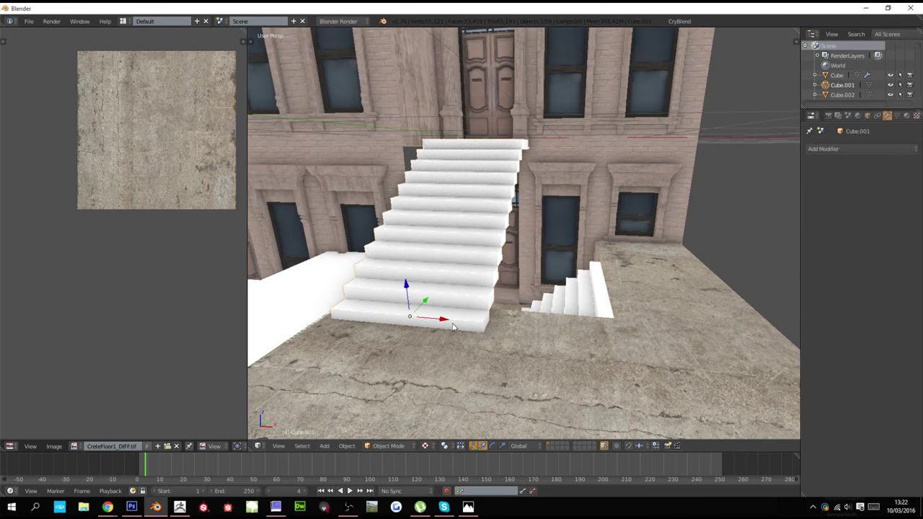
key(shift+s)
click(452, 322)
key(shift+a)
mouse_move(452, 322)
click(490, 337)
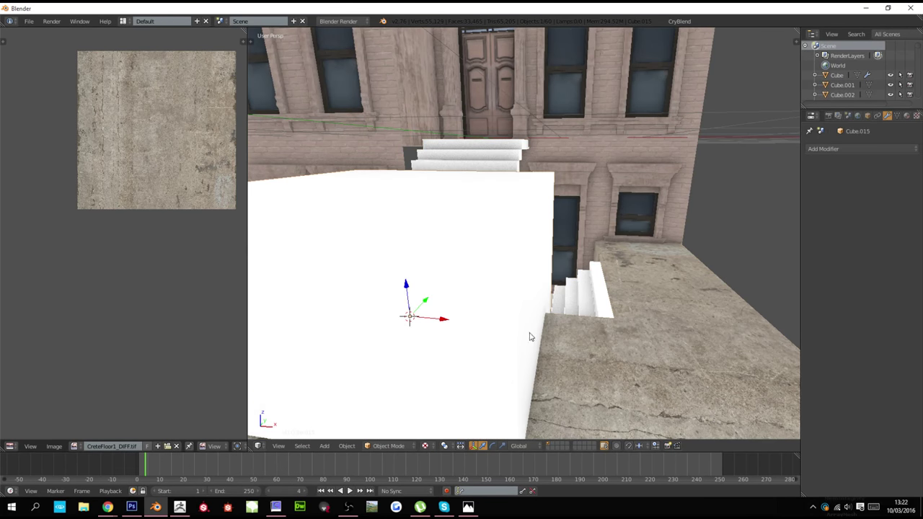
Scale the new cube down to a small block at the foot of the front staircase
key(s)
click(468, 331)
key(z)
key(s)
click(476, 323)
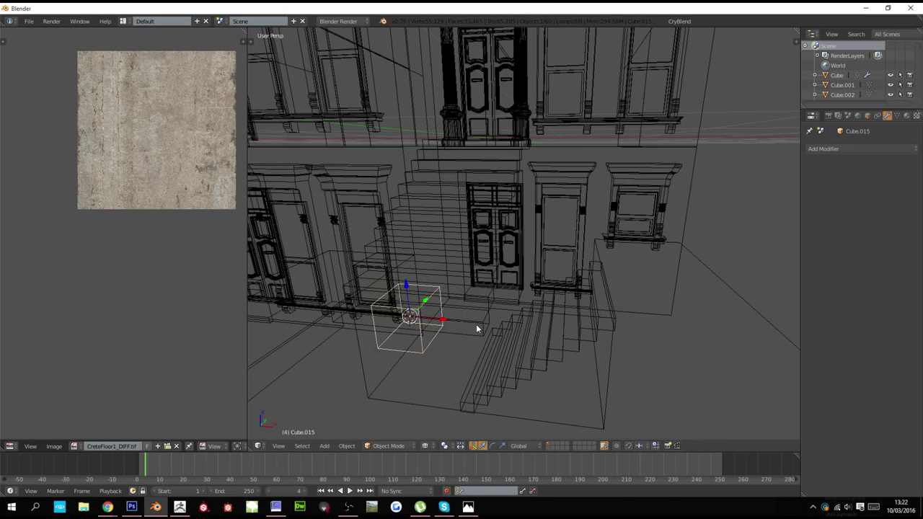
Delete the block's bottom face and set the block's origin to the 3D cursor at its base
key(z)
key(Tab)
key(z)
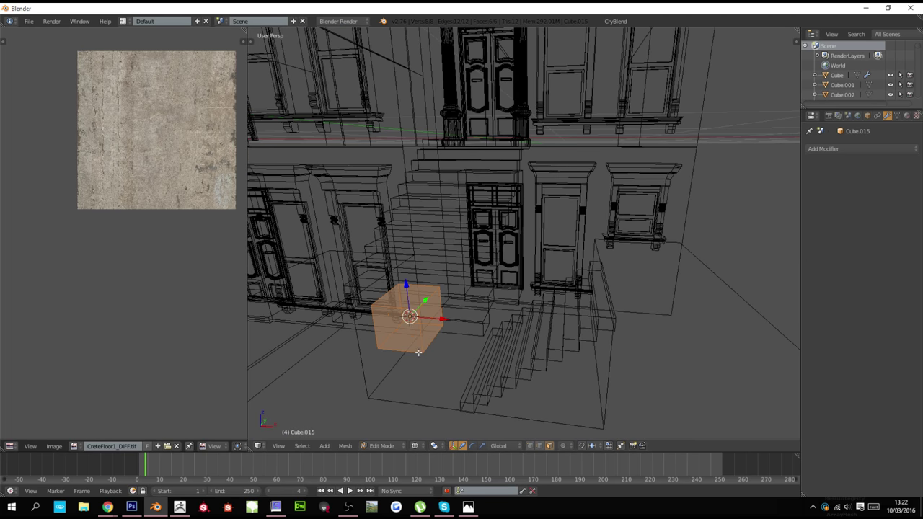
right_click(412, 337)
key(x)
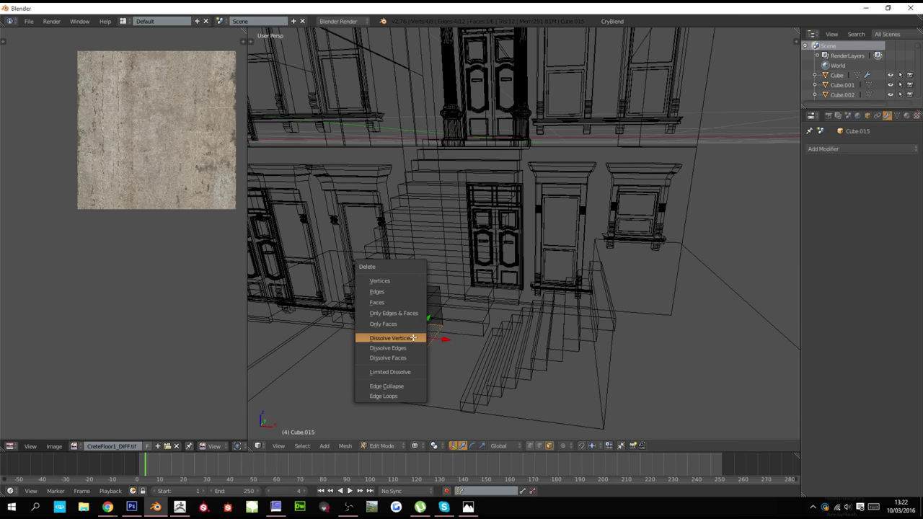
click(408, 302)
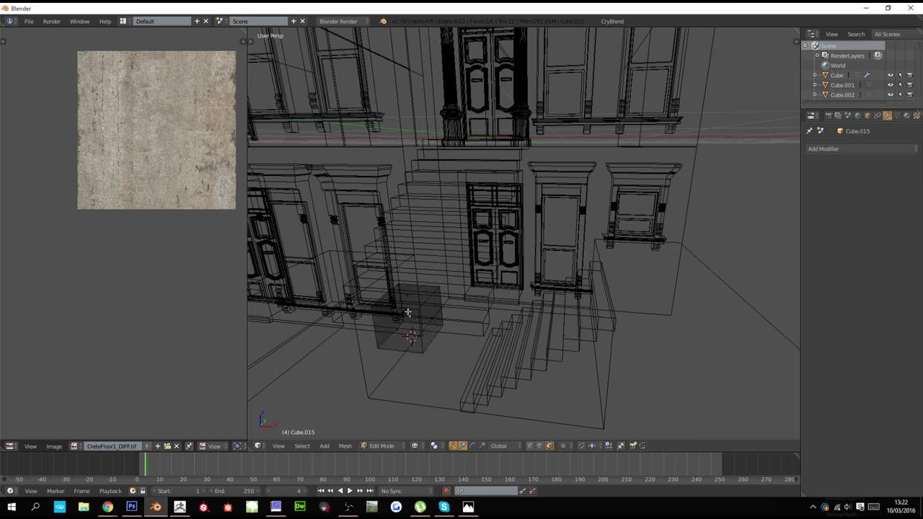
key(Tab)
key(shift+ctrl+alt+c)
click(419, 325)
Shrink the block slightly and move it along Z and X to the open end of the bottom step
key(z)
key(g)
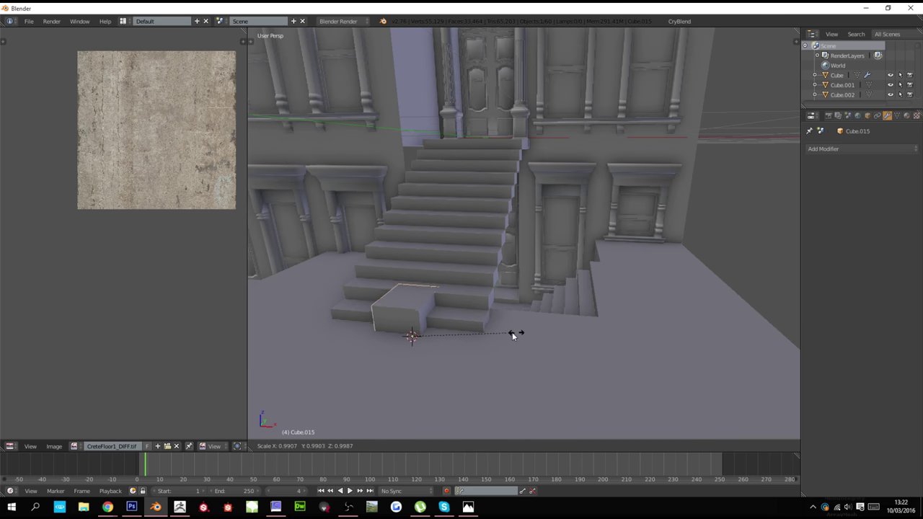
key(z)
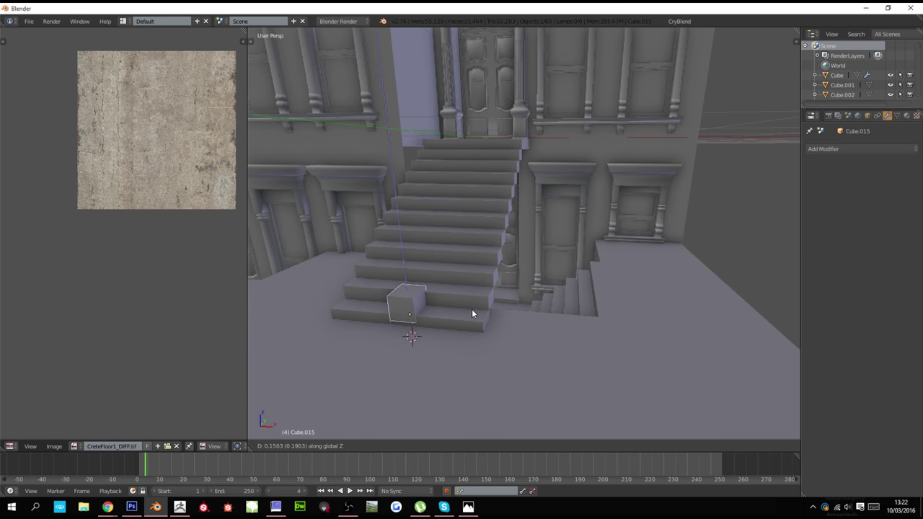
click(472, 318)
key(g)
key(x)
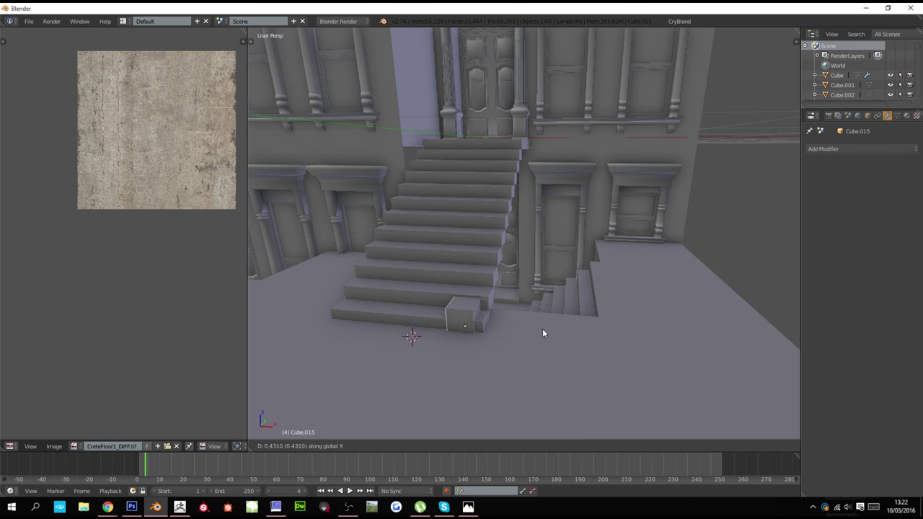
click(553, 331)
Stretch the block along Z into a tall post, then reduce its height by a factor of about 0.745 in front view
key(s)
key(z)
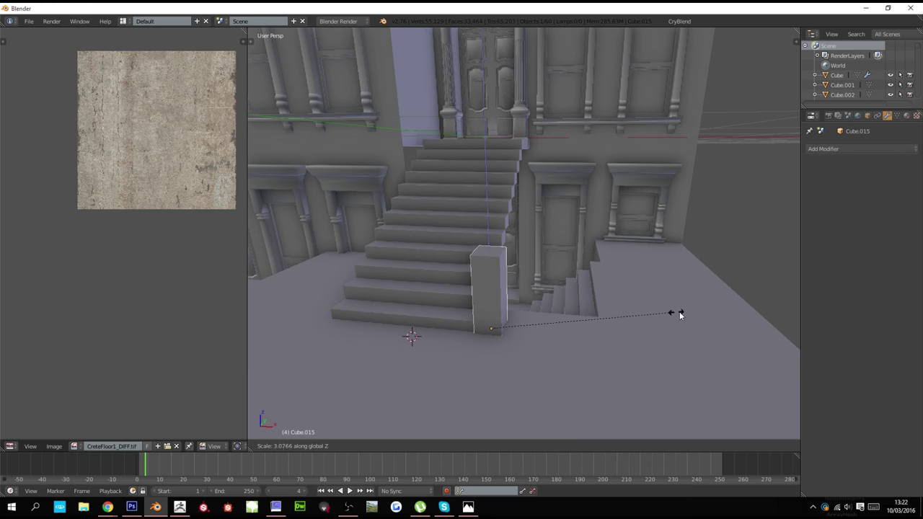
click(773, 314)
middle_drag(582, 311, 519, 324)
key(KP_1)
scroll(445, 231, up, 4)
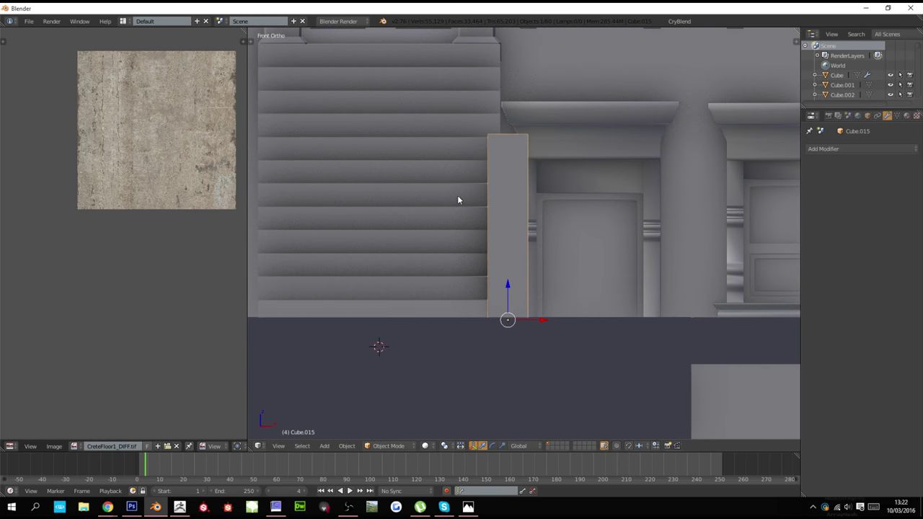
key(s)
key(z)
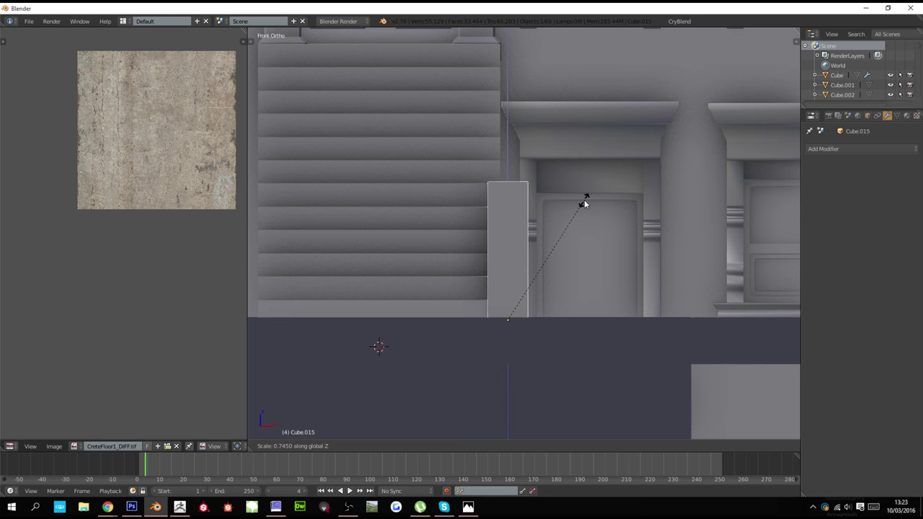
click(584, 204)
scroll(575, 223, down, 3)
middle_drag(574, 222, 589, 274)
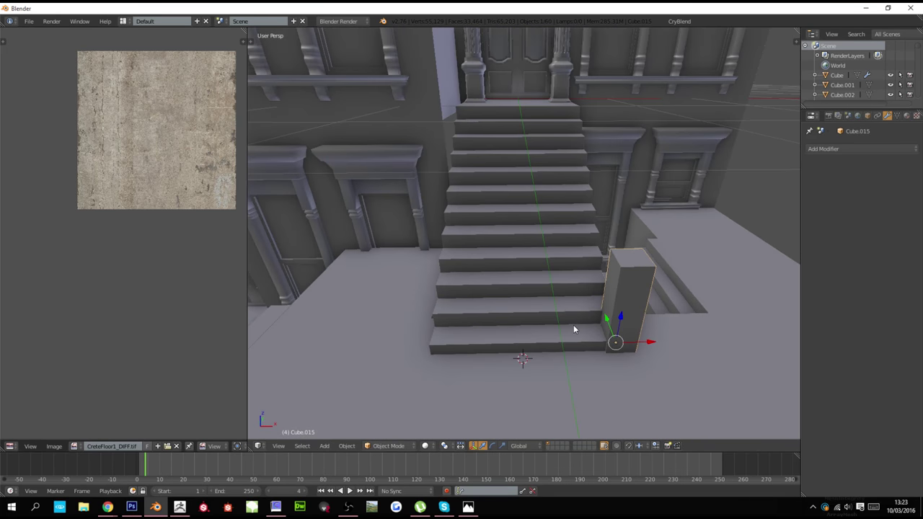
Set the post's origin to the 3D cursor at the staircase centre and add an X-axis Mirror modifier
key(shift+s)
click(575, 329)
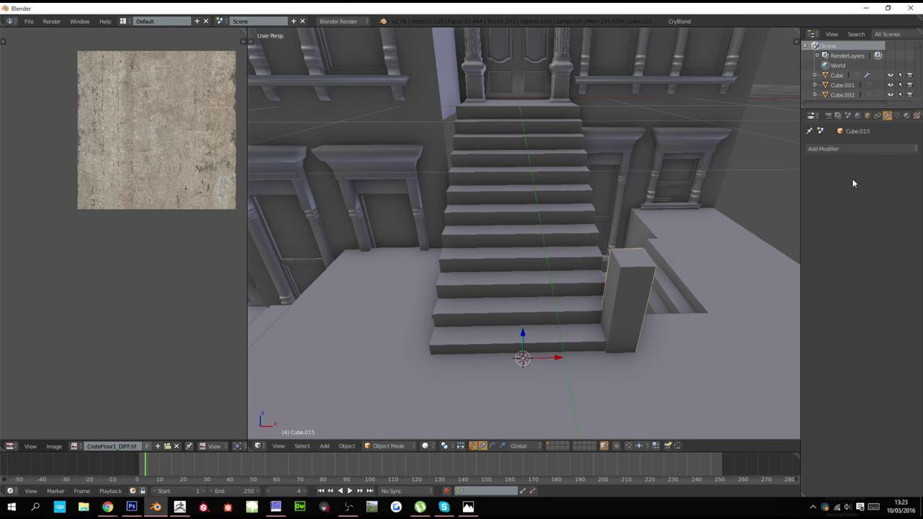
click(850, 148)
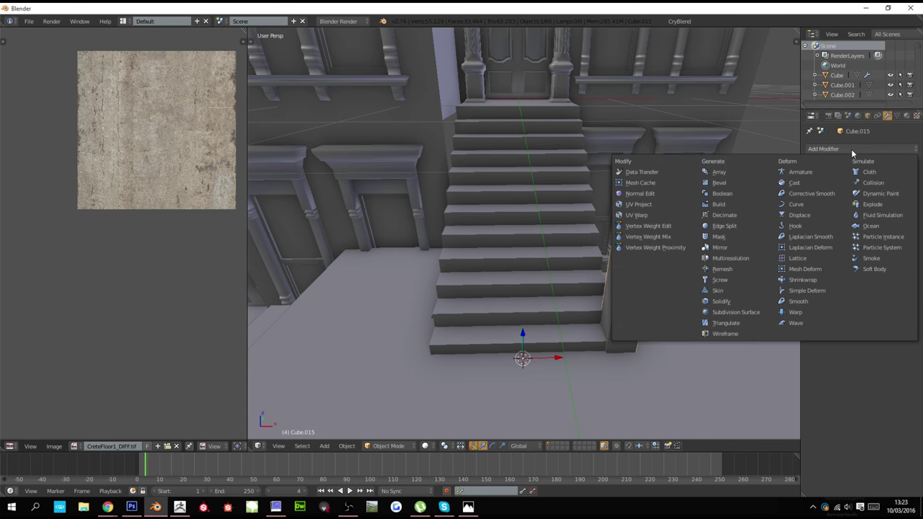
click(720, 249)
Extrude the post's rear face up along the staircase to form a sloping side wall
middle_drag(626, 271, 462, 258)
key(Tab)
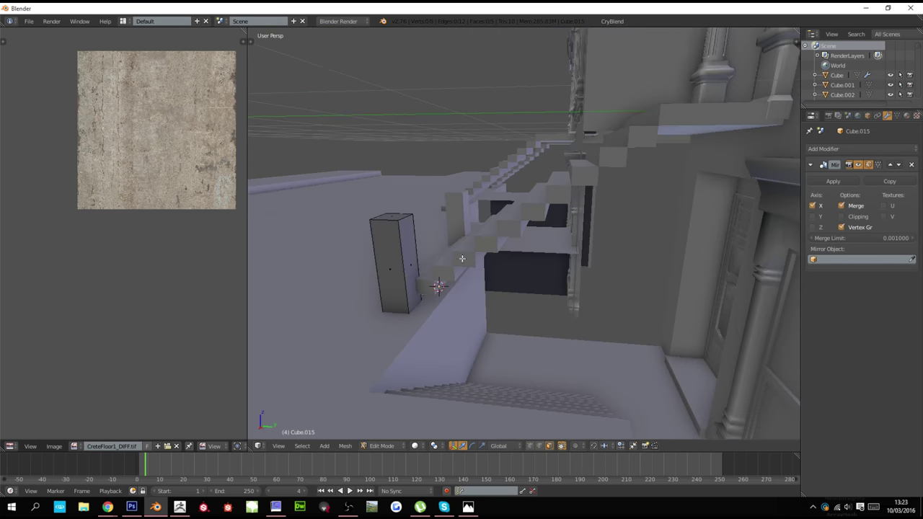
right_click(411, 259)
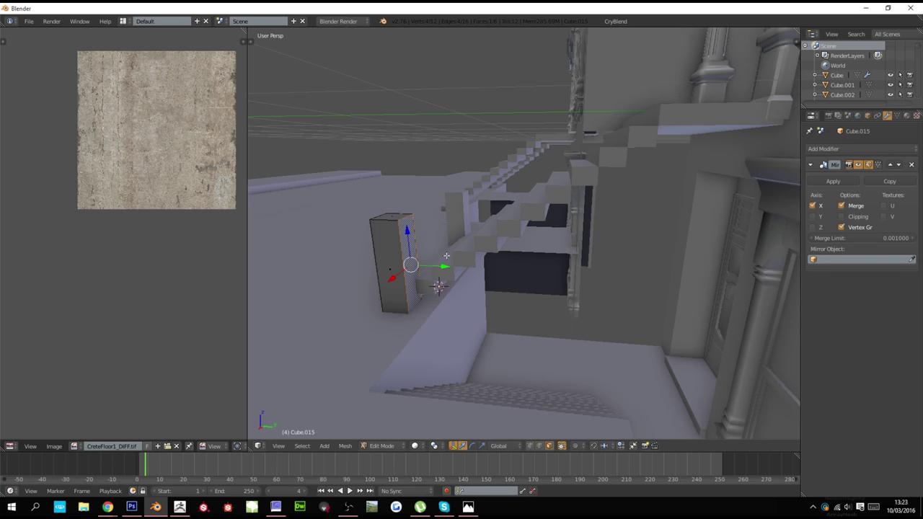
key(e)
click(723, 87)
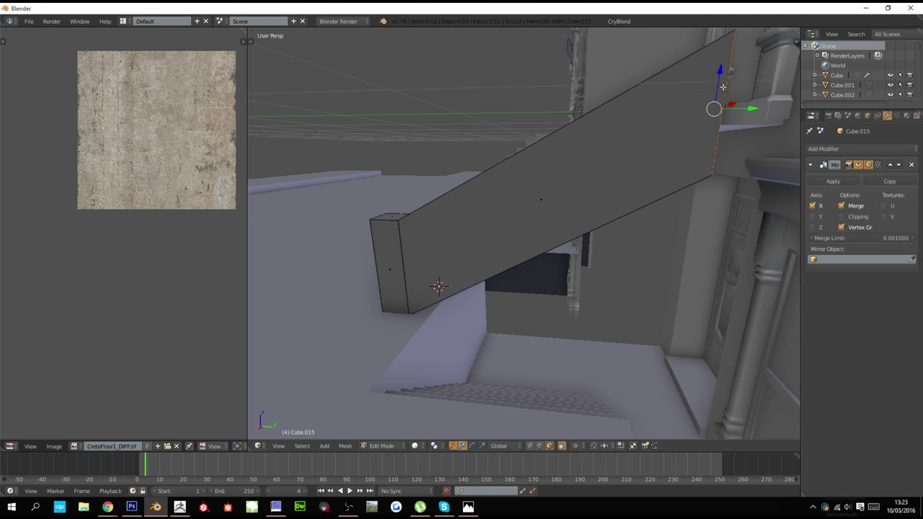
Move the side wall's upper end face along Y and Z to line up with the top of the staircase
key(g)
key(y)
click(665, 87)
shift+middle_drag(666, 88, 647, 233)
scroll(659, 205, down, 3)
key(g)
key(z)
click(655, 219)
key(g)
key(y)
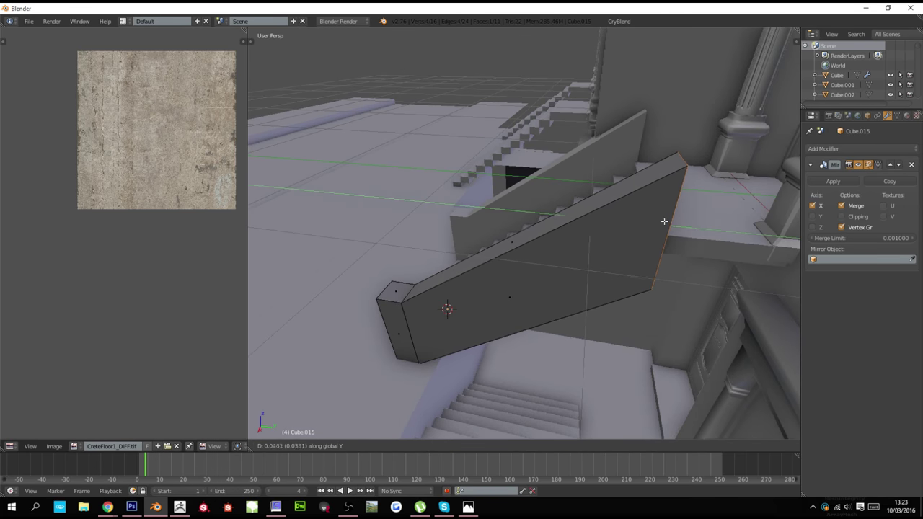
click(667, 222)
Extrude the upper end face across the landing into the building wall and delete the hidden end face
key(e)
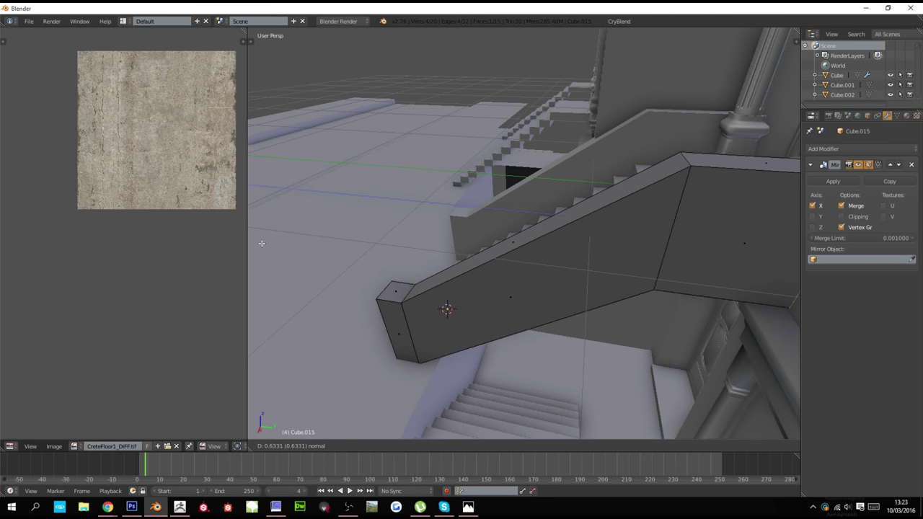
click(265, 245)
scroll(435, 249, down, 4)
middle_drag(434, 249, 545, 263)
key(x)
click(456, 256)
Thin the entire side wall along X, scaling it by about 0.54 and again by about 0.82
key(a)
scroll(546, 262, up, 2)
key(Tab)
key(Tab)
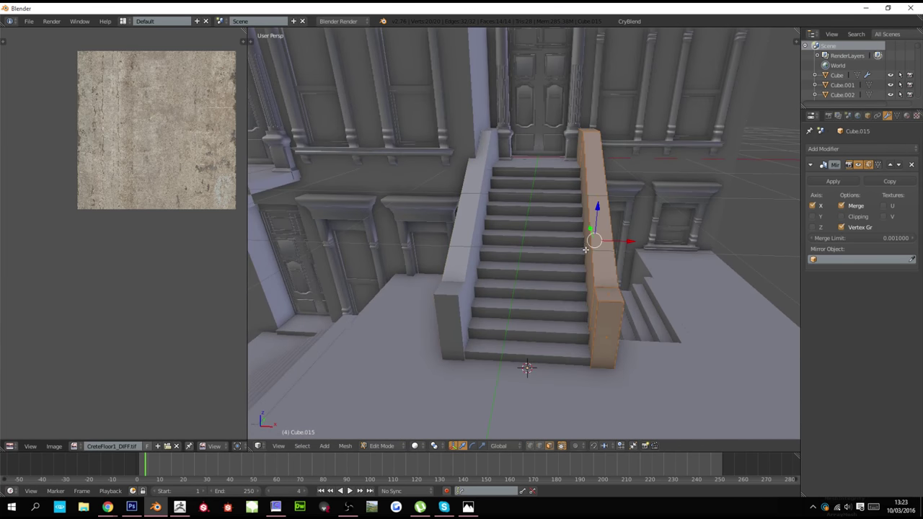
middle_drag(599, 247, 586, 250)
key(s)
key(x)
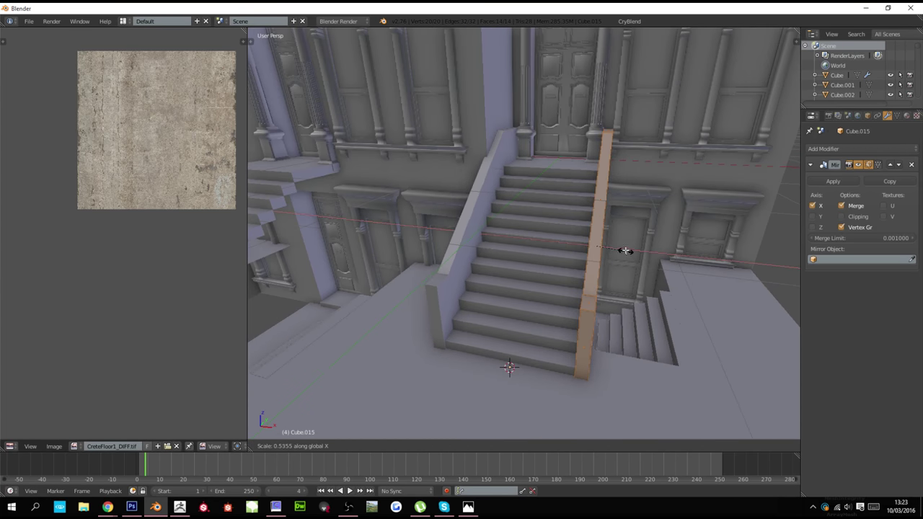
click(629, 253)
middle_drag(629, 254, 586, 268)
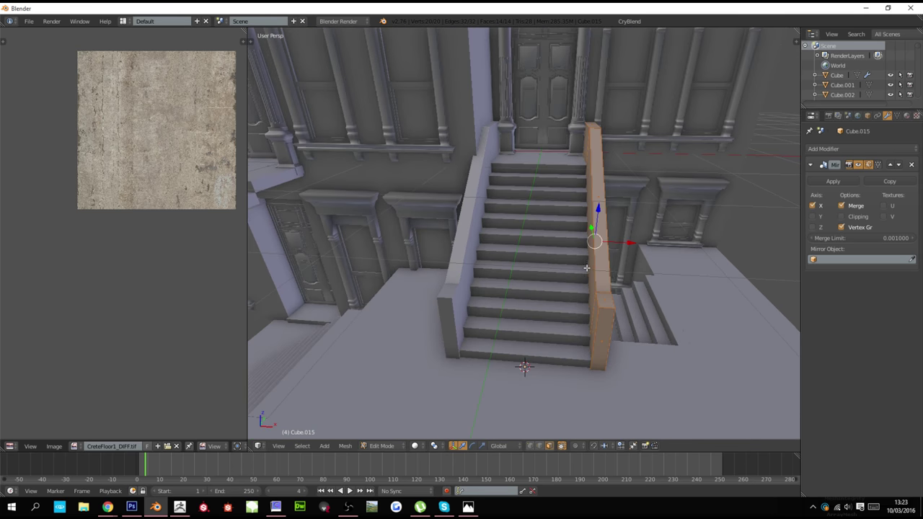
key(s)
key(x)
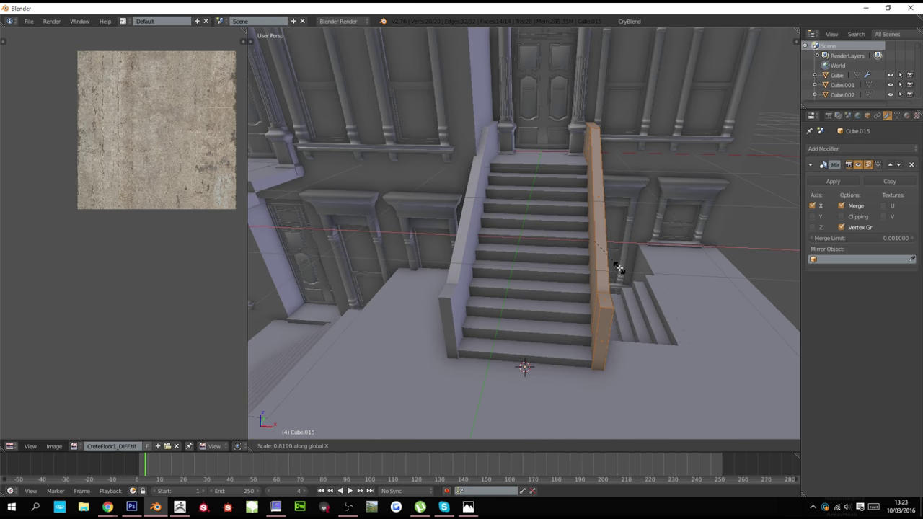
click(618, 268)
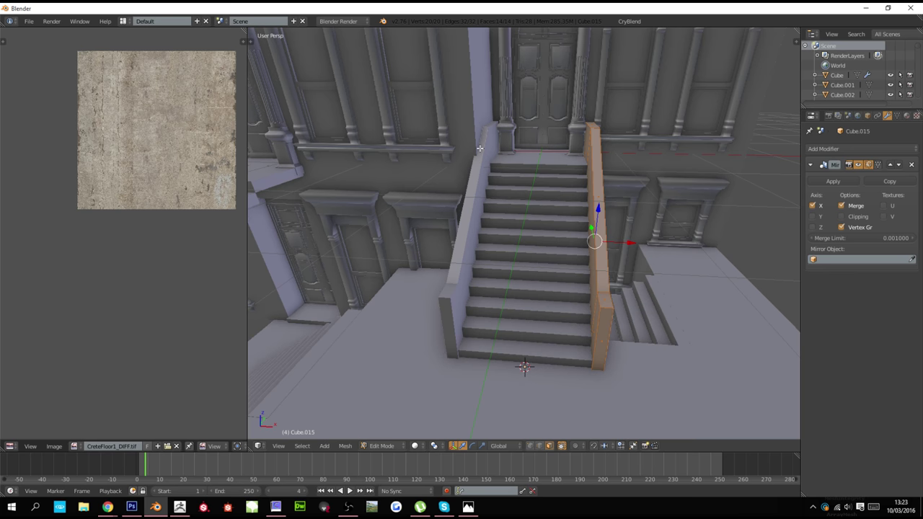
Widen only the front post of the side wall along X by a factor of about 1.18
right_click(604, 326)
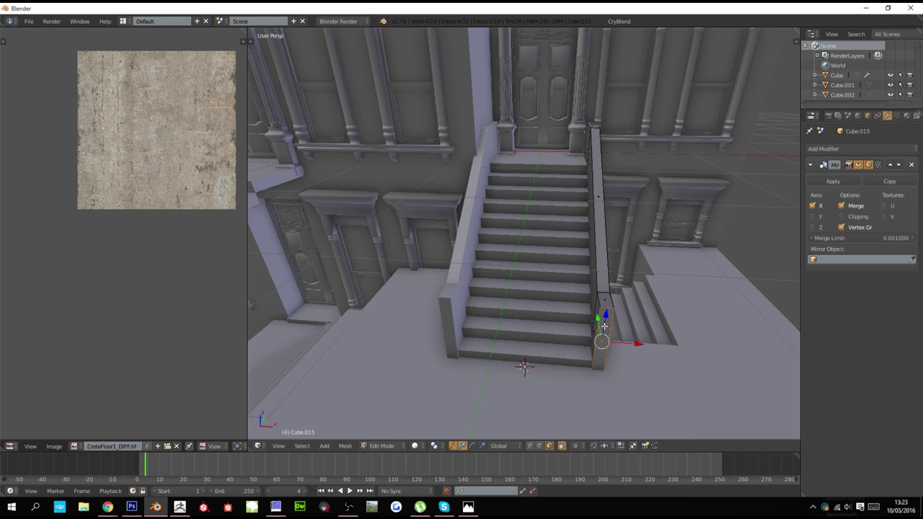
key(l)
key(s)
key(x)
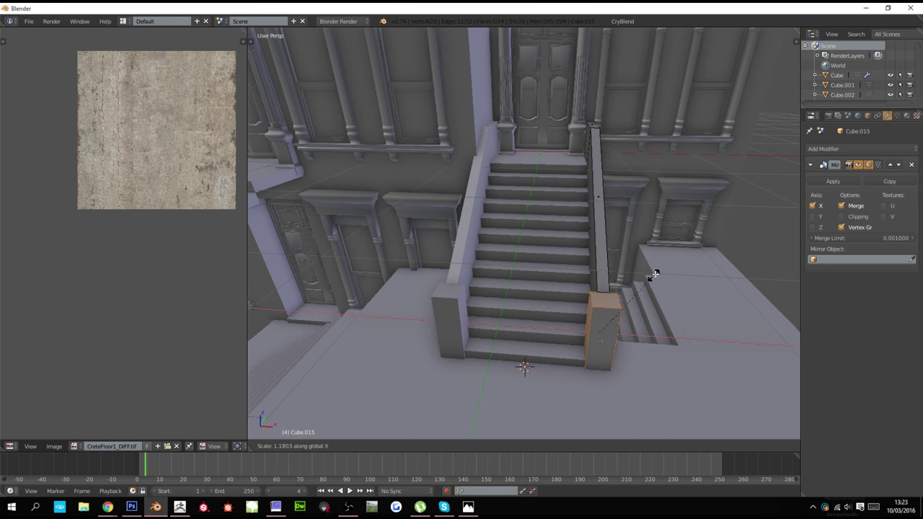
click(654, 274)
scroll(519, 299, down, 1)
Inspect the mirrored stair side walls and their front posts from a distance and from the side
key(Tab)
scroll(431, 305, down, 3)
mouse_move(472, 305)
middle_down()
mouse_move(558, 293)
mouse_move(584, 322)
mouse_move(606, 322)
mouse_move(466, 294)
middle_up()
scroll(606, 321, up, 4)
key(Tab)
key(Tab)
scroll(551, 320, down, 3)
mouse_move(551, 321)
middle_down()
mouse_move(501, 313)
mouse_move(542, 312)
middle_up()
key(Tab)
key(Tab)
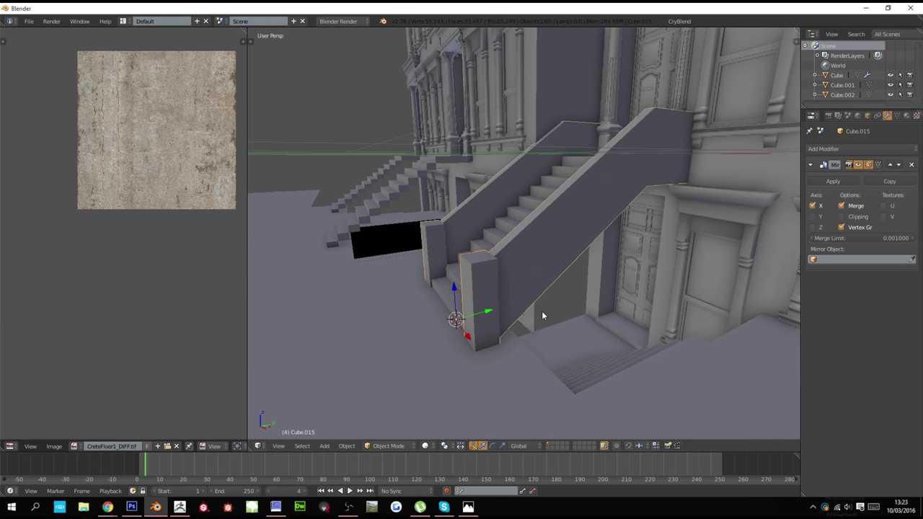
Duplicate the complete side wall and post as a separate object and remove the Mirror modifier from the copy
key(Tab)
shift+right_click(526, 288)
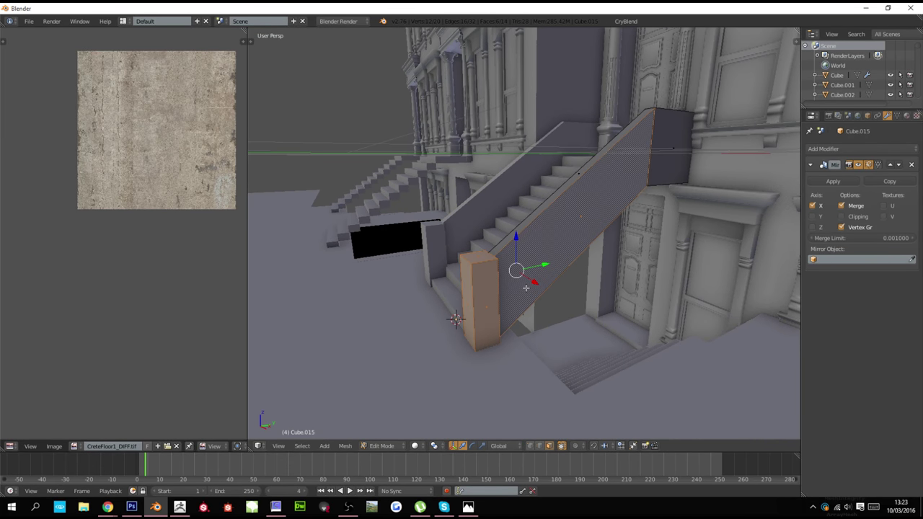
key(ctrl+l)
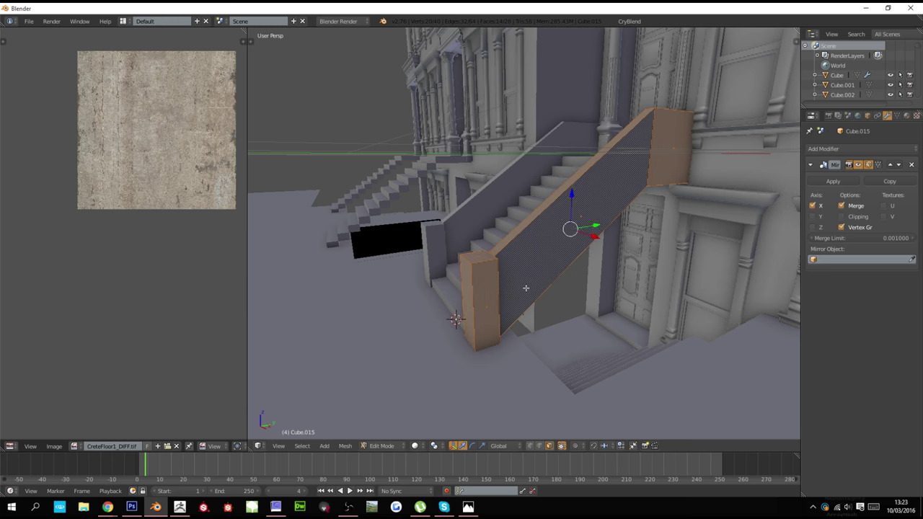
key(a)
key(Tab)
key(Tab)
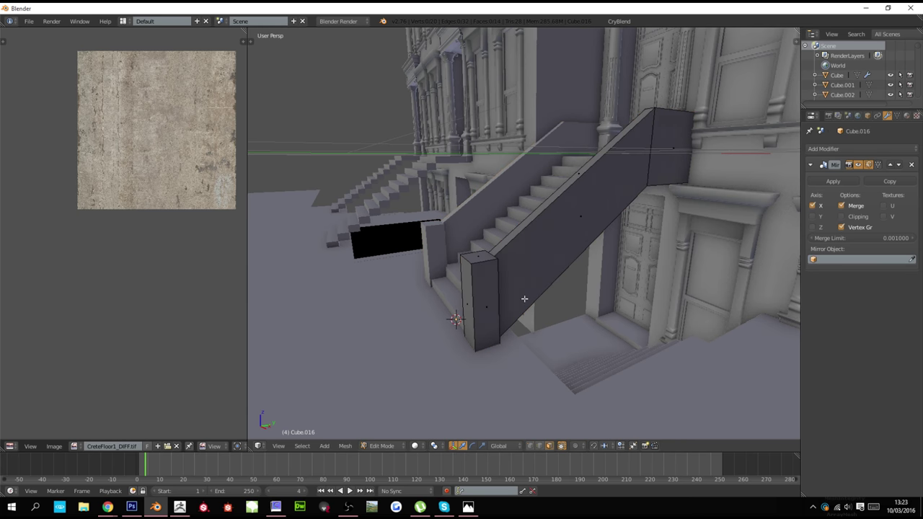
key(a)
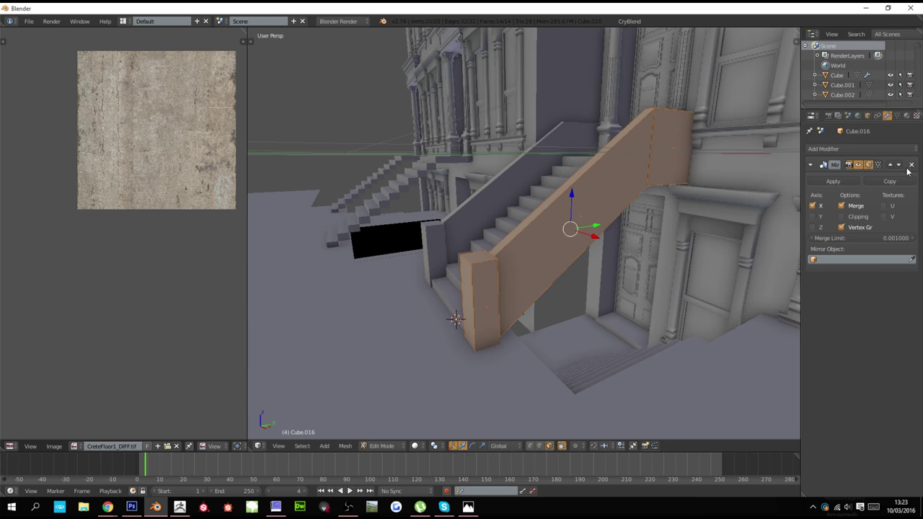
click(911, 164)
Lower the copied side wall along Z toward the basement stairwell and rotate it -90 degrees about Z
key(g)
key(z)
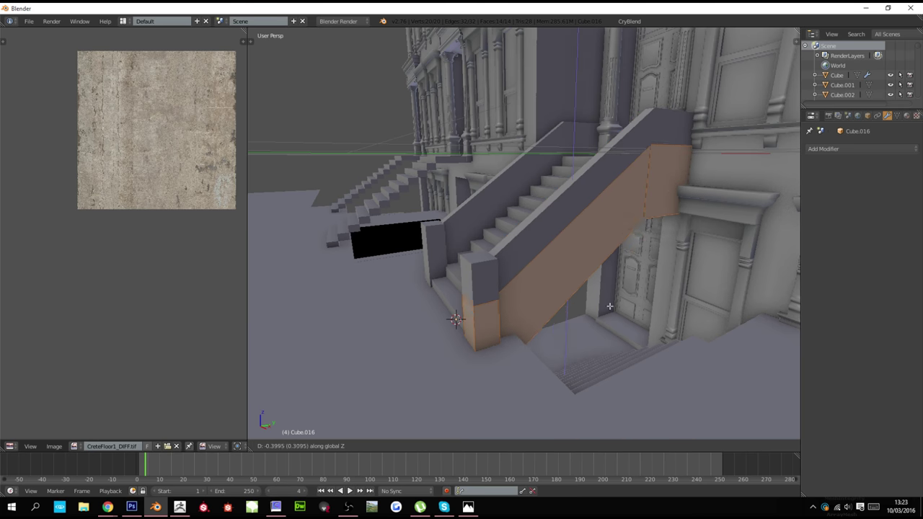
click(603, 347)
text(rz90-)
key(Return)
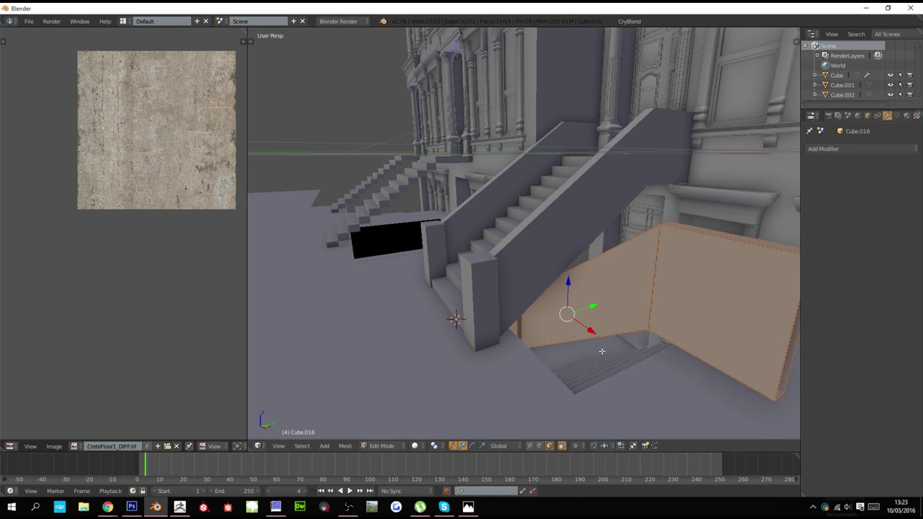
Move the rotated side wall along Z and Y to sit along the building-side edge of the basement stairs
middle_drag(603, 346, 542, 356)
scroll(547, 342, up, 2)
key(g)
key(z)
click(546, 369)
key(g)
key(y)
click(591, 371)
scroll(541, 355, down, 2)
scroll(541, 354, up, 6)
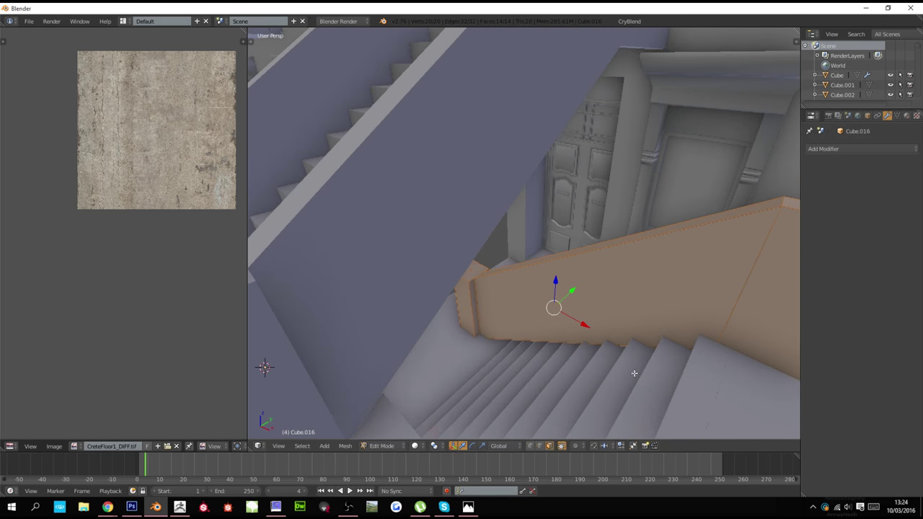
Shorten the copied side wall slightly along X and shift it along X to follow the basement stairs
key(s)
key(x)
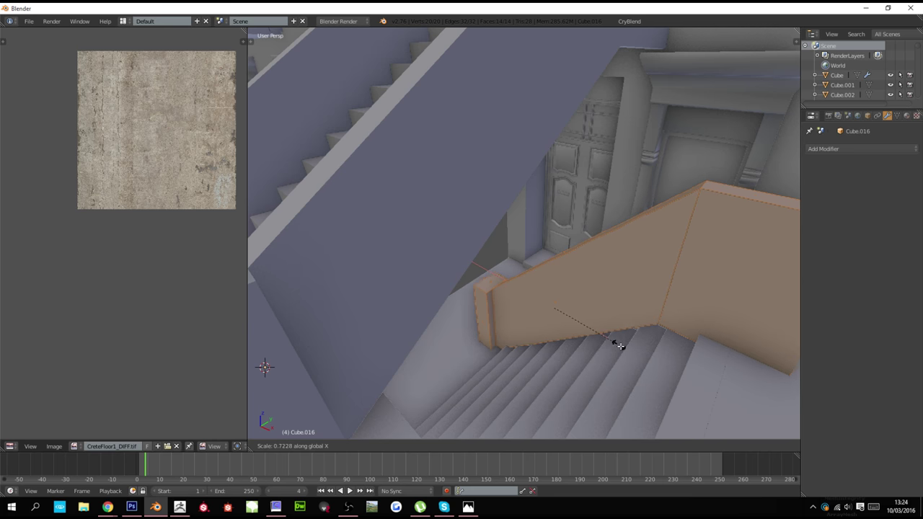
click(629, 350)
key(g)
key(x)
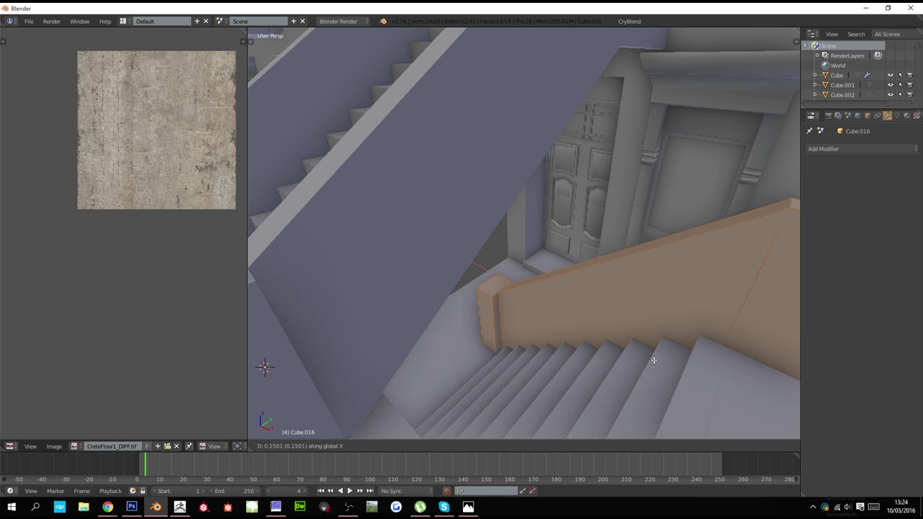
click(671, 351)
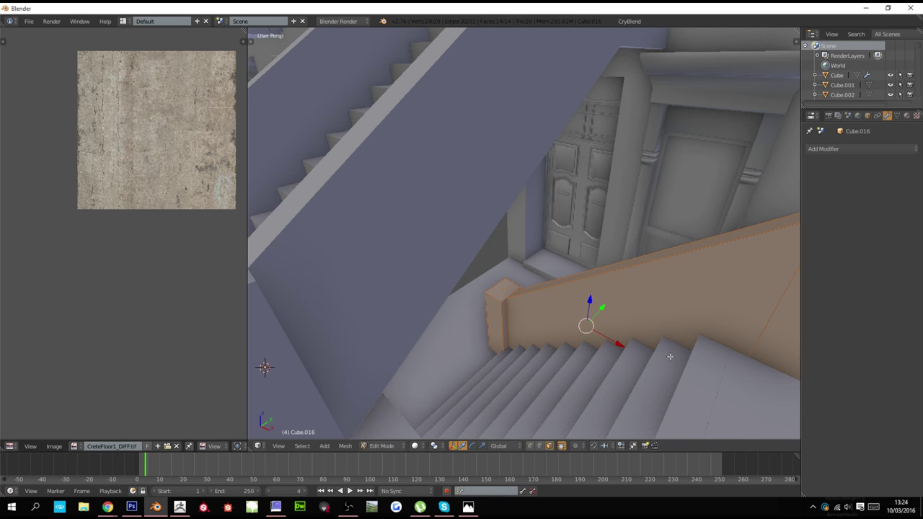
Move the side wall along Y against the stair edge and shorten it further along X to match the stair run
key(g)
key(y)
click(677, 344)
key(s)
key(x)
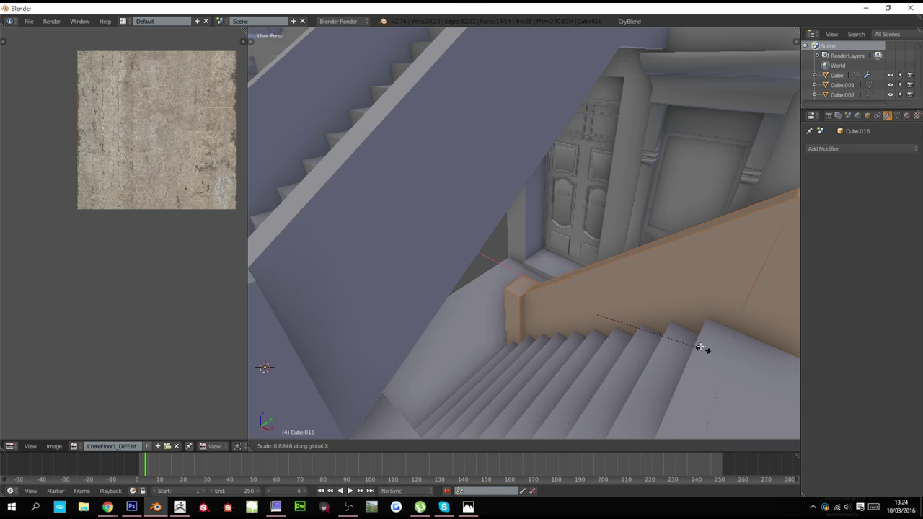
click(688, 334)
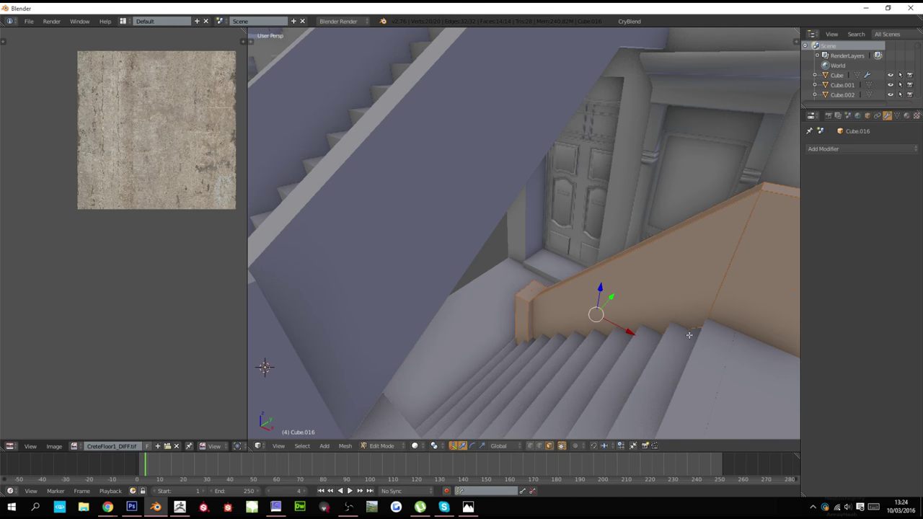
key(Tab)
Examine the DL_Brownstones.jpg reference enlarged, comparing its stair posts and low front walls with the new basement side wall
scroll(628, 341, down, 6)
middle_drag(579, 322, 540, 318)
scroll(520, 309, up, 3)
key(alt+Tab)
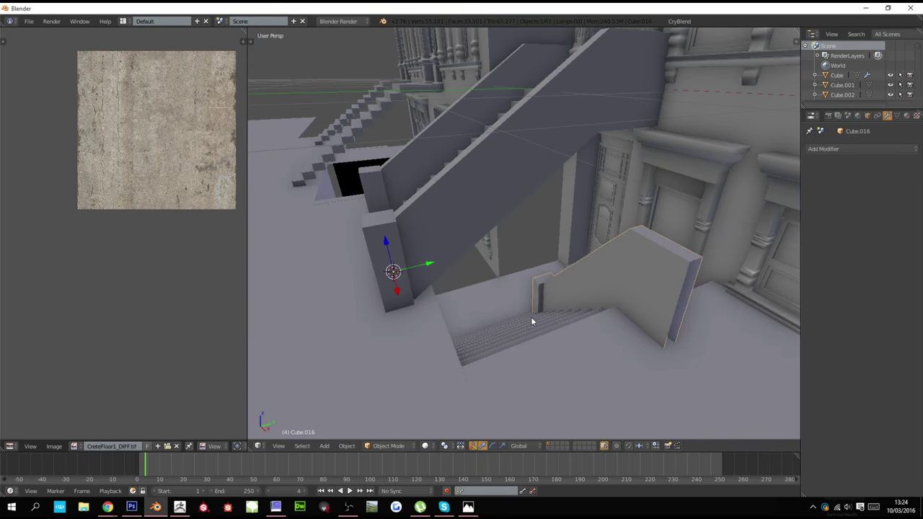
click(73, 446)
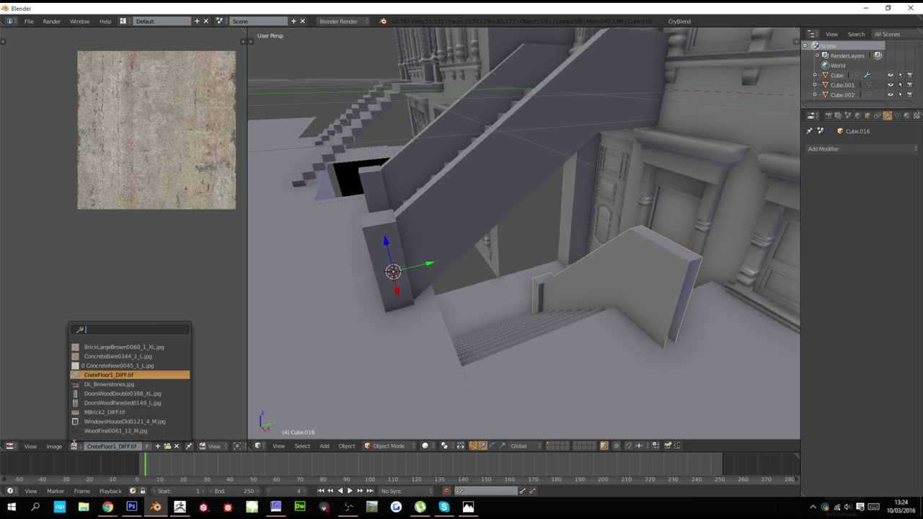
click(116, 384)
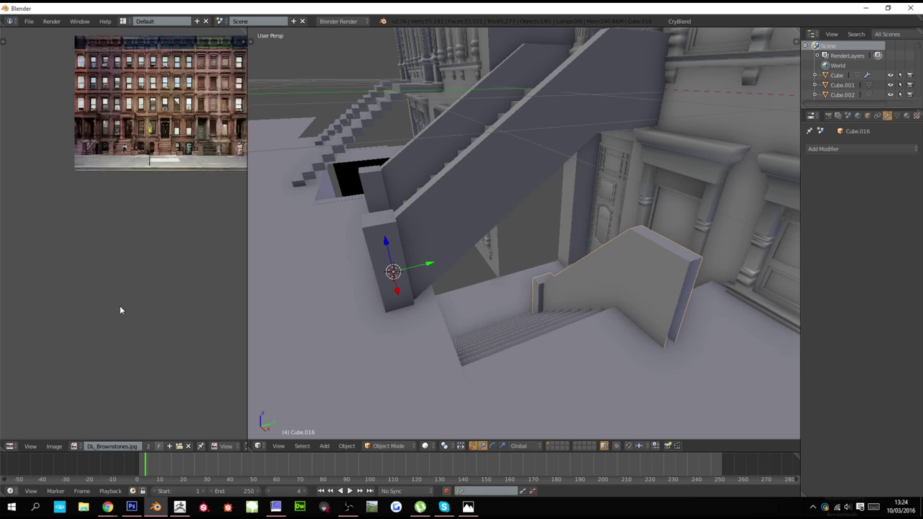
key(ctrl+Up)
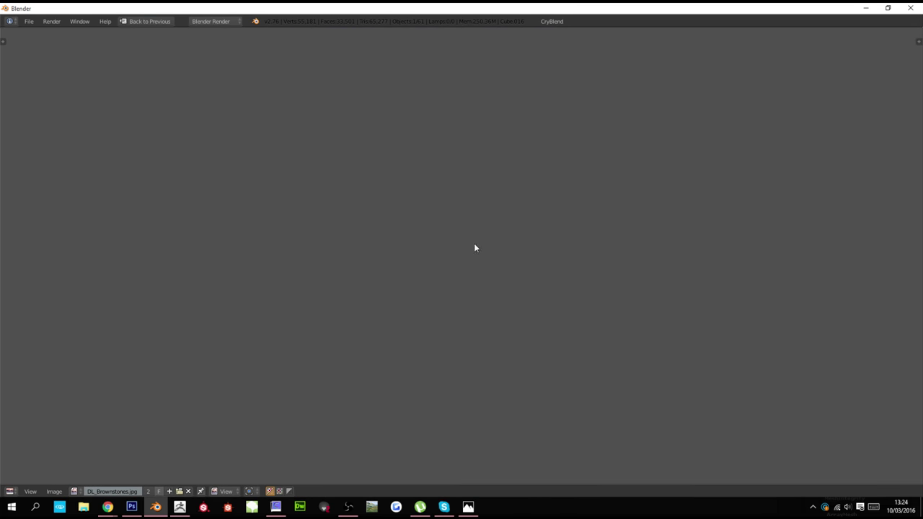
middle_drag(425, 82, 396, 354)
middle_drag(545, 240, 524, 378)
scroll(524, 378, up, 2)
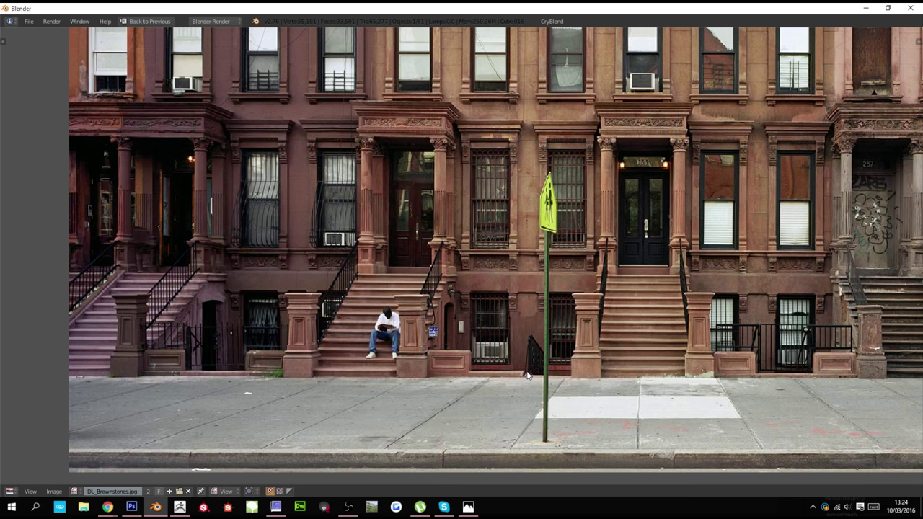
key(shift+space)
Delete the ground plane's pavement face beside the basement stairwell and the stairwell's outer side face
scroll(372, 352, down, 3)
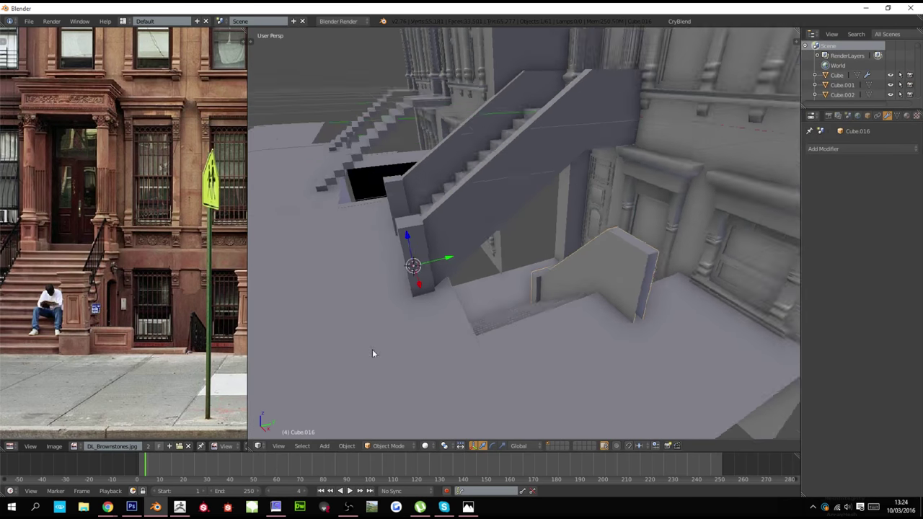
right_click(456, 318)
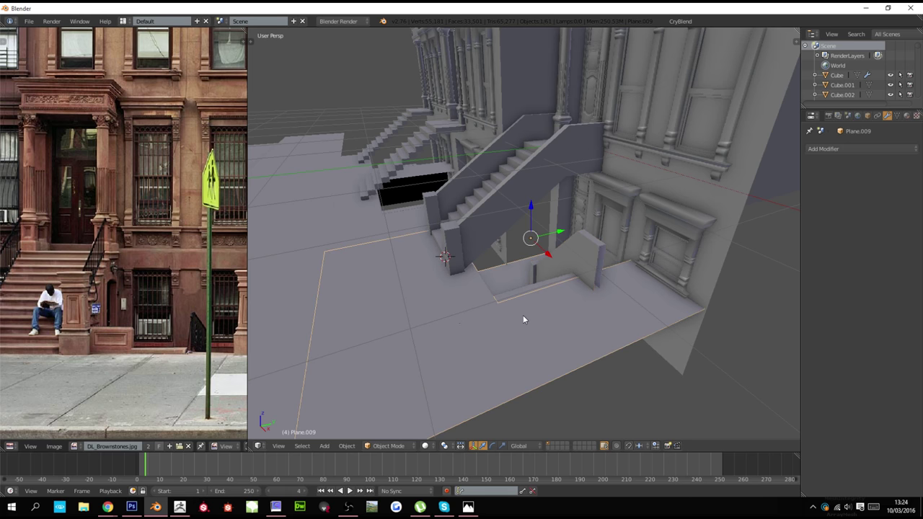
key(Tab)
key(z)
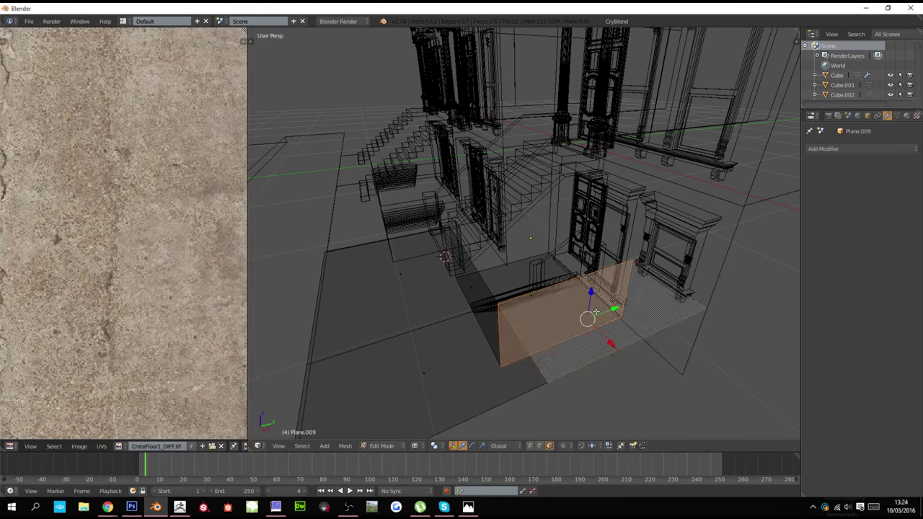
key(x)
click(595, 313)
key(z)
Delete the front corner pavement face beyond the basement stairwell
right_click(595, 320)
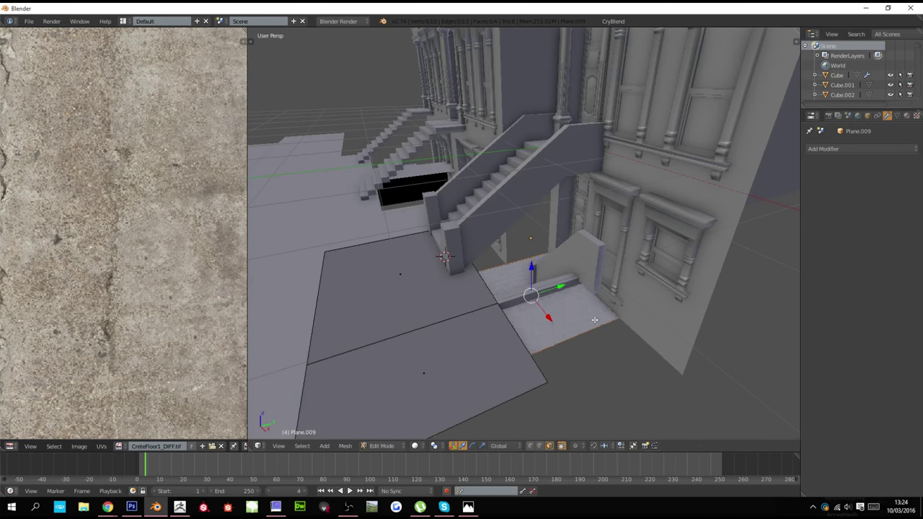
scroll(592, 343, down, 2)
middle_drag(592, 344, 503, 318)
key(x)
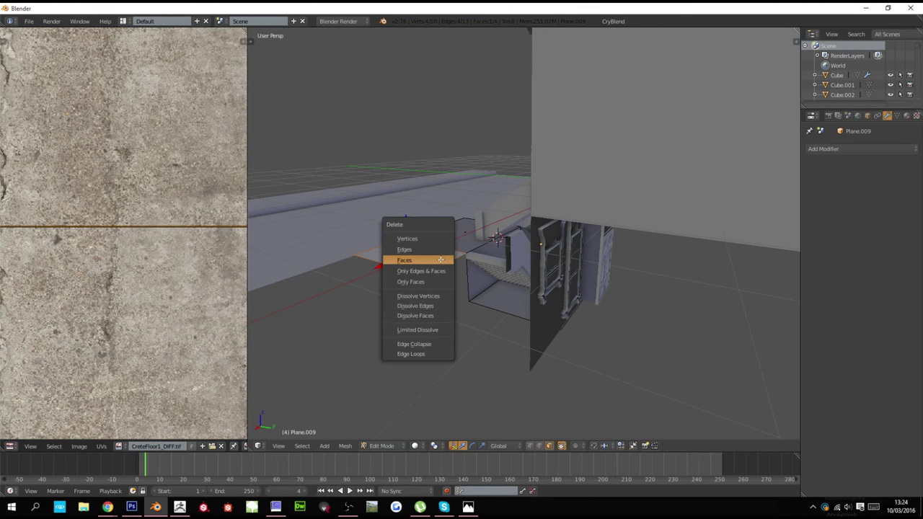
click(444, 261)
middle_drag(445, 303, 546, 349)
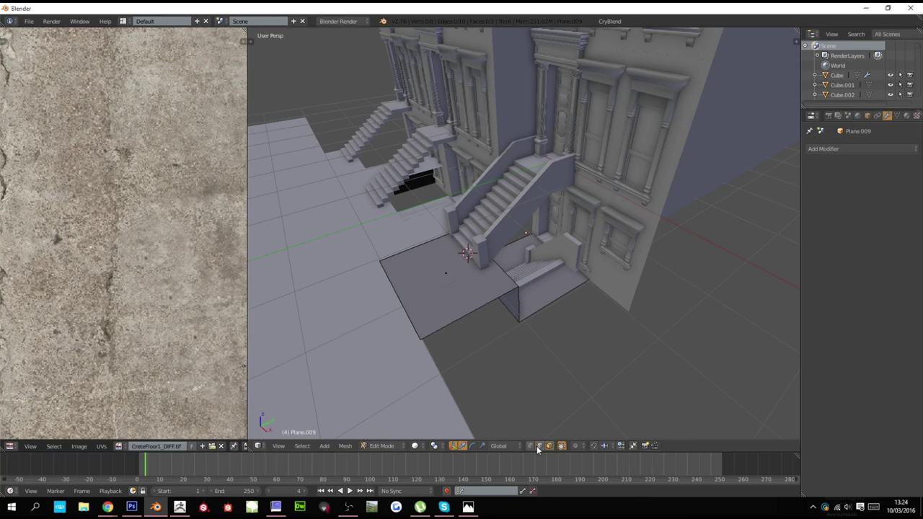
right_click(499, 300)
key(alt+Tab)
key(alt+Tab)
key(Tab)
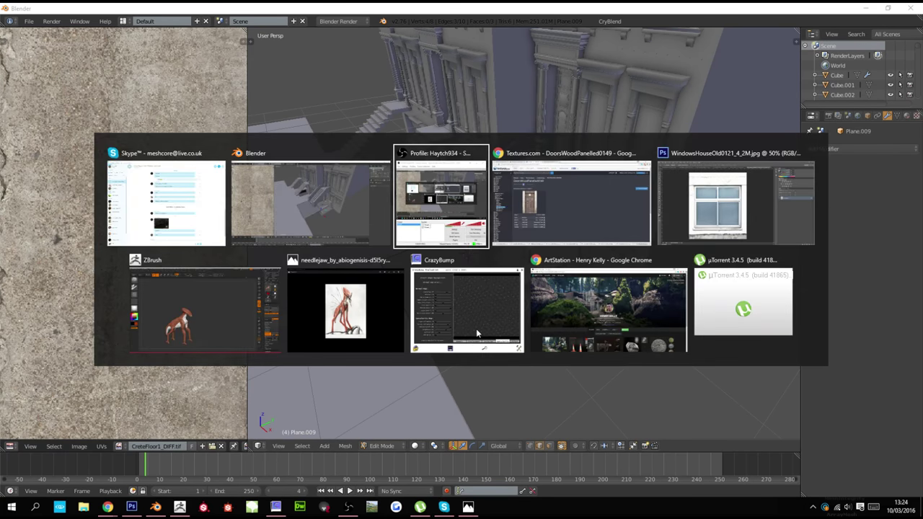
key(alt+shift+Tab)
key(alt+shift+Tab)
key(alt+Tab)
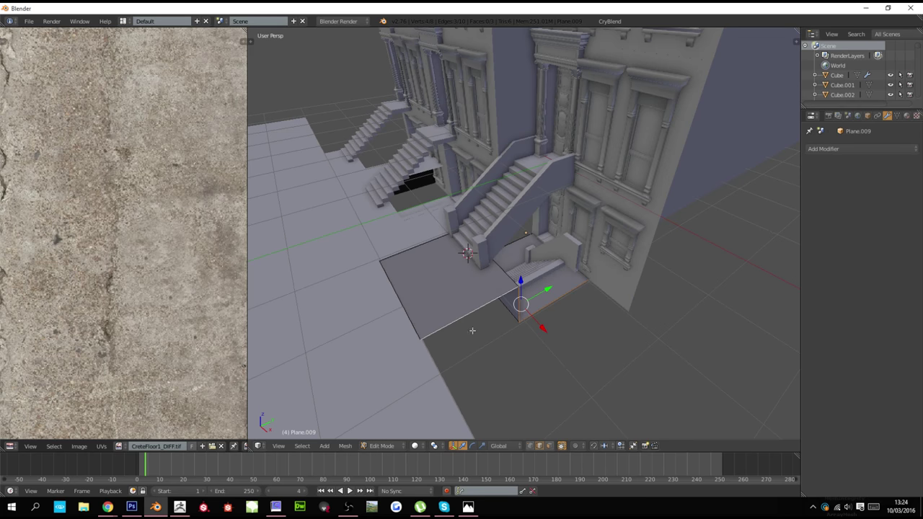
key(alt+r)
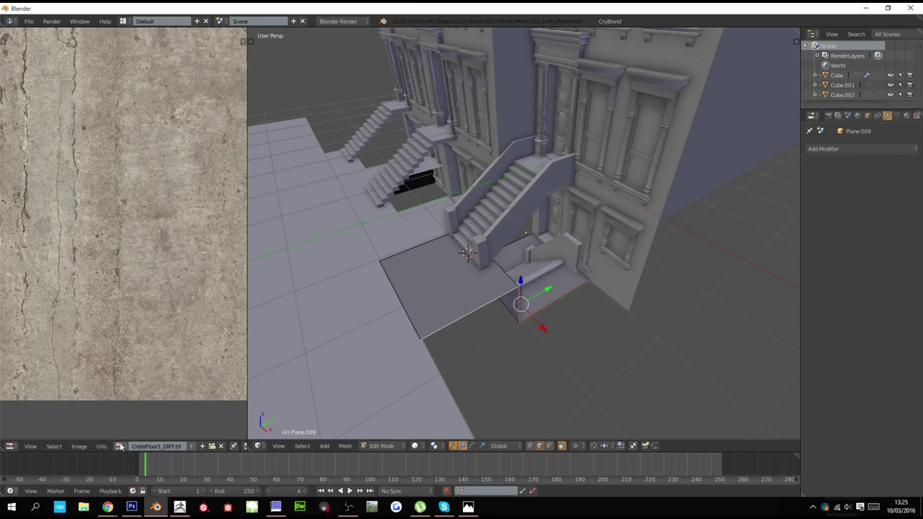
key(a)
Bring back the DL_Brownstones.jpg reference and examine how the stoops, low walls and basement areas meet the sidewalk
click(120, 446)
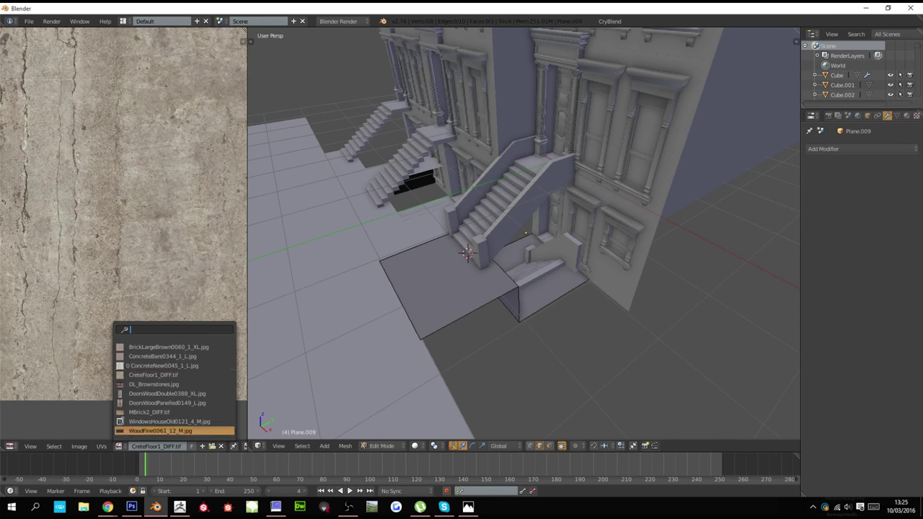
click(143, 385)
scroll(152, 335, up, 4)
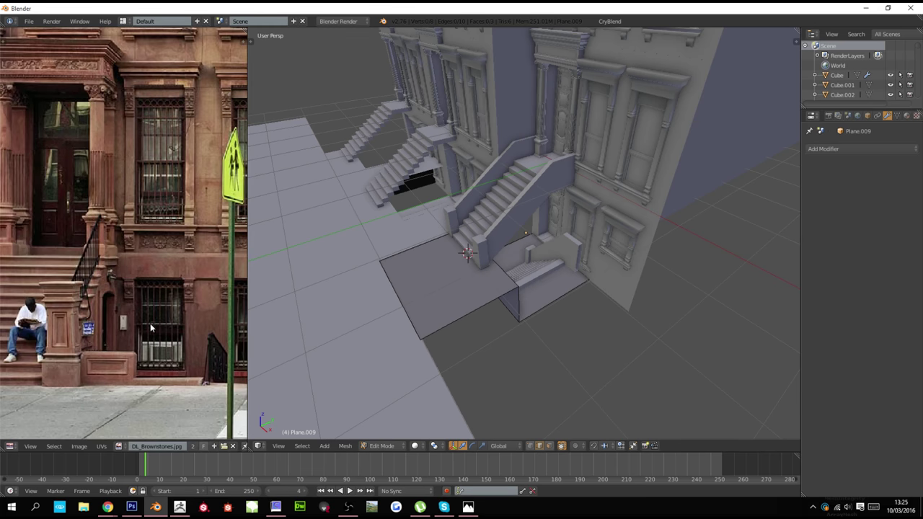
scroll(385, 334, down, 2)
scroll(98, 333, down, 4)
middle_drag(98, 332, 153, 334)
scroll(152, 335, up, 2)
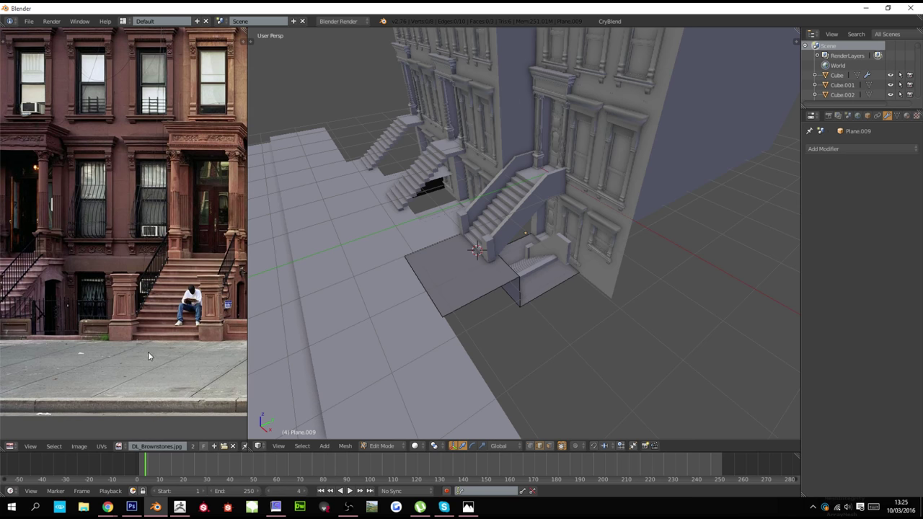
scroll(139, 371, down, 3)
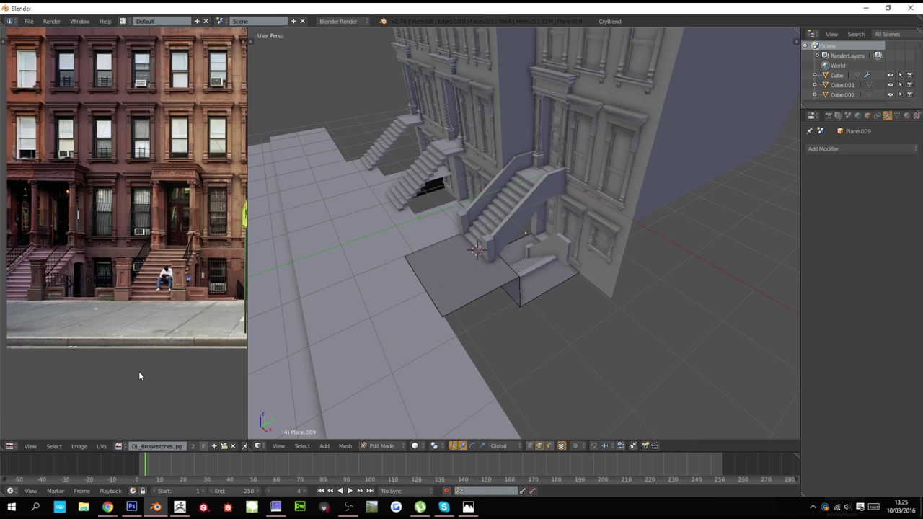
scroll(138, 372, up, 1)
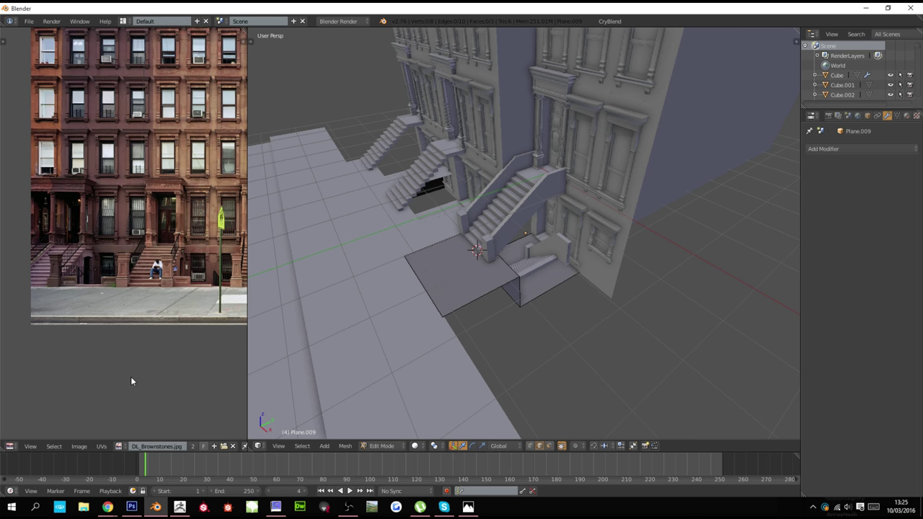
Try to duplicate the sidewalk face of the street mesh and move the copy along Y toward the building fronts
scroll(404, 302, down, 2)
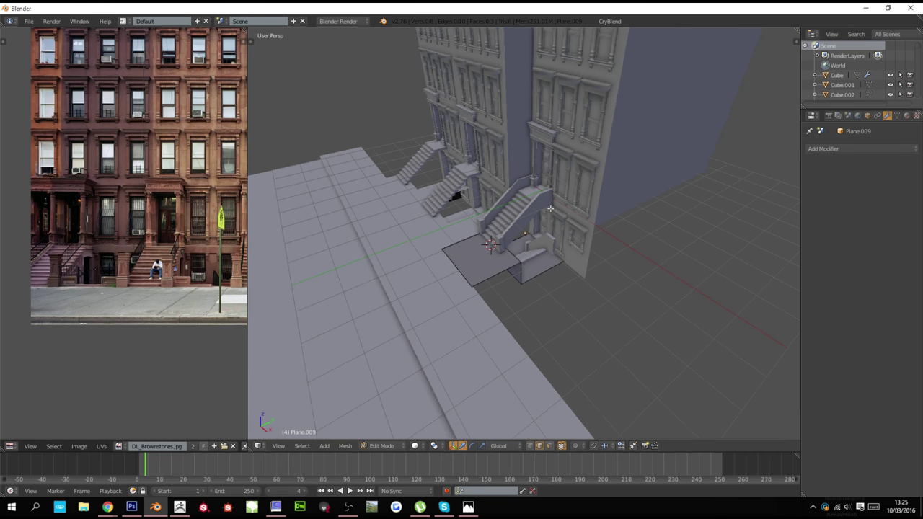
key(Tab)
key(Tab)
key(Tab)
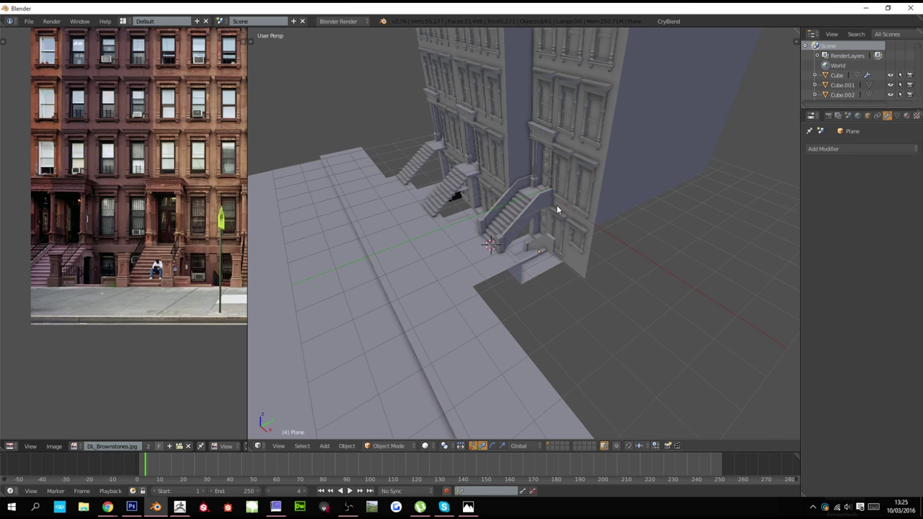
right_click(556, 204)
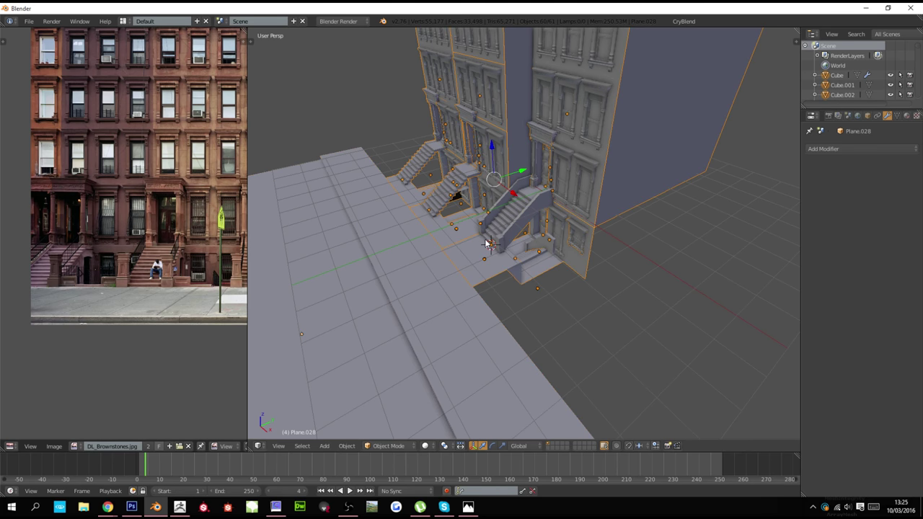
key(a)
middle_drag(447, 187, 577, 243)
key(Tab)
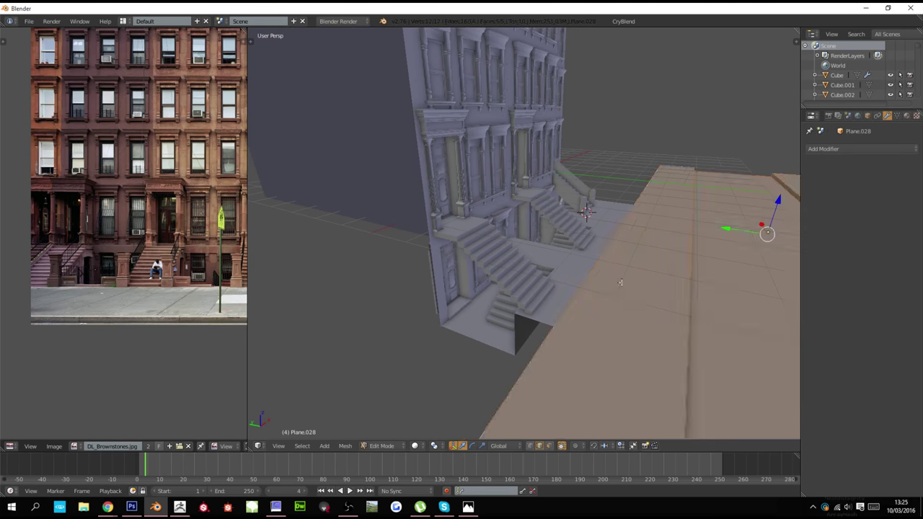
middle_drag(620, 282, 590, 314)
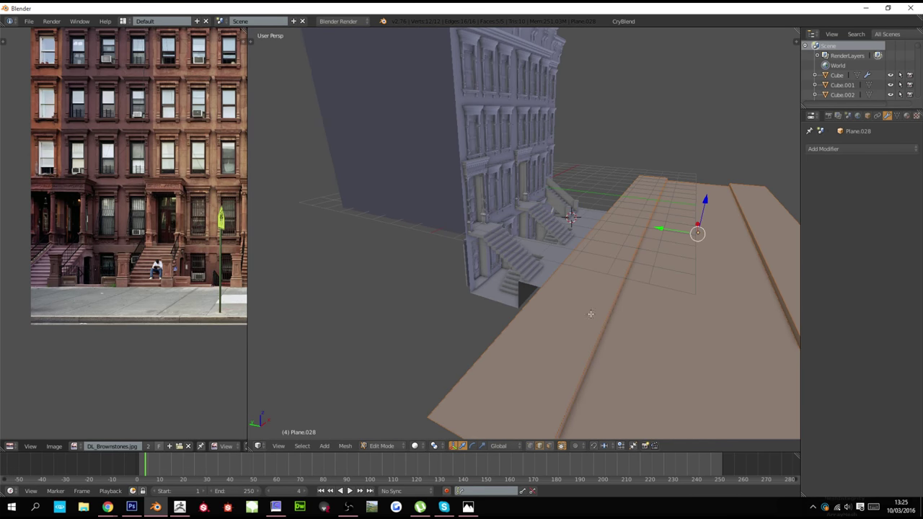
click(549, 445)
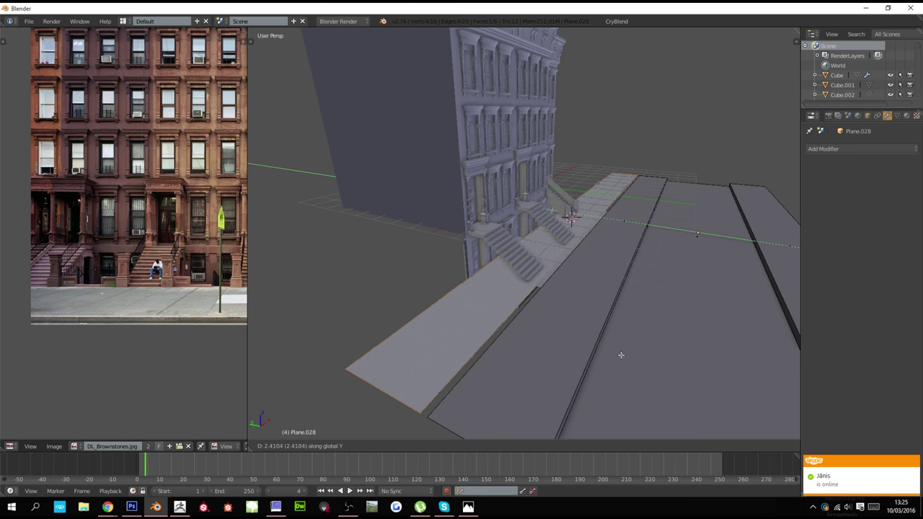
click(648, 364)
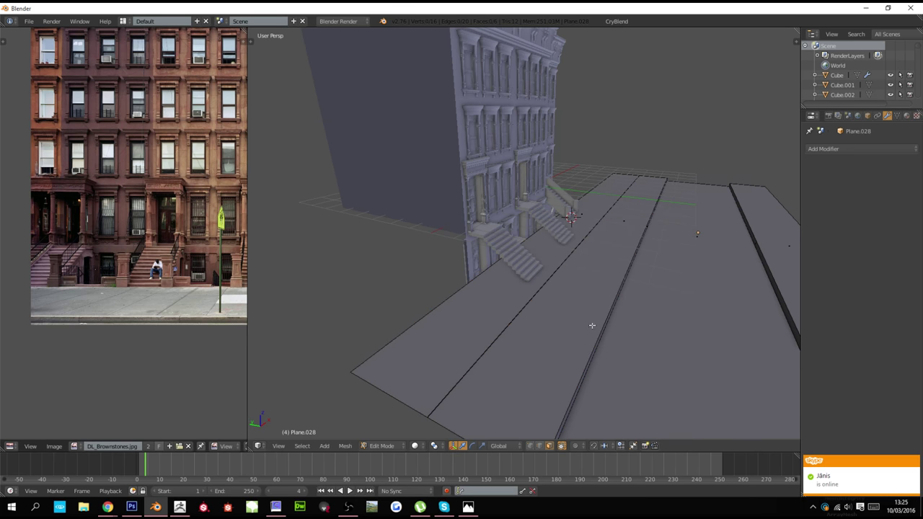
Check the duplicated sidewalk strip against the stairs and undo the duplication
middle_drag(591, 324, 513, 327)
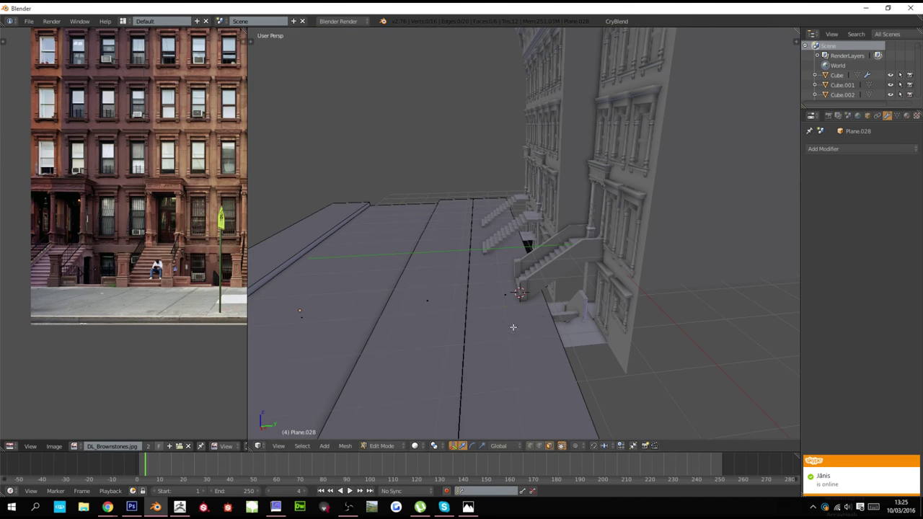
key(Tab)
middle_drag(598, 289, 548, 239)
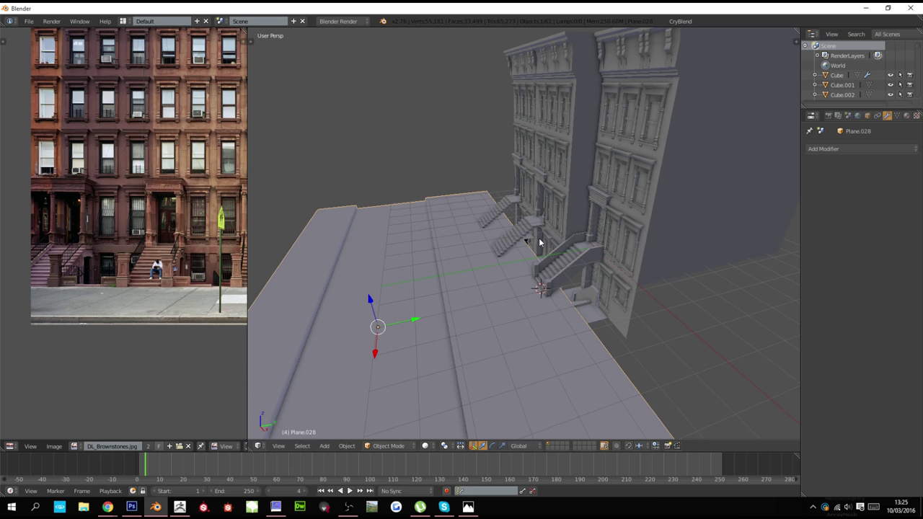
key(ctrl+z)
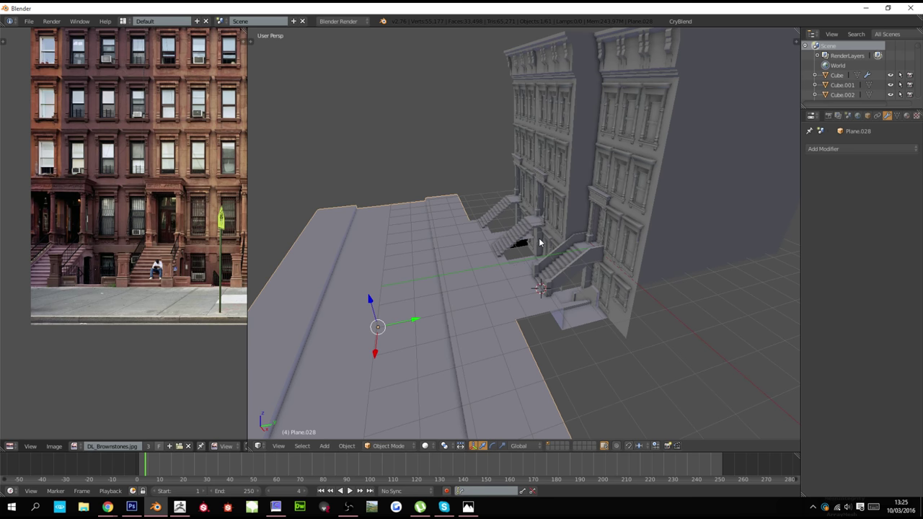
scroll(578, 255, up, 5)
middle_drag(578, 255, 663, 267)
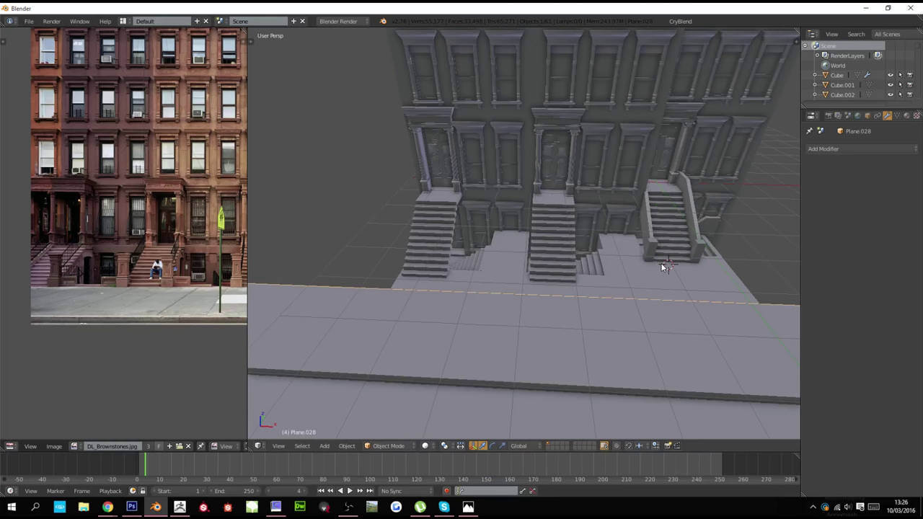
Delete the street and sidewalk mesh, along with the middle house's basement stairs
scroll(664, 267, up, 3)
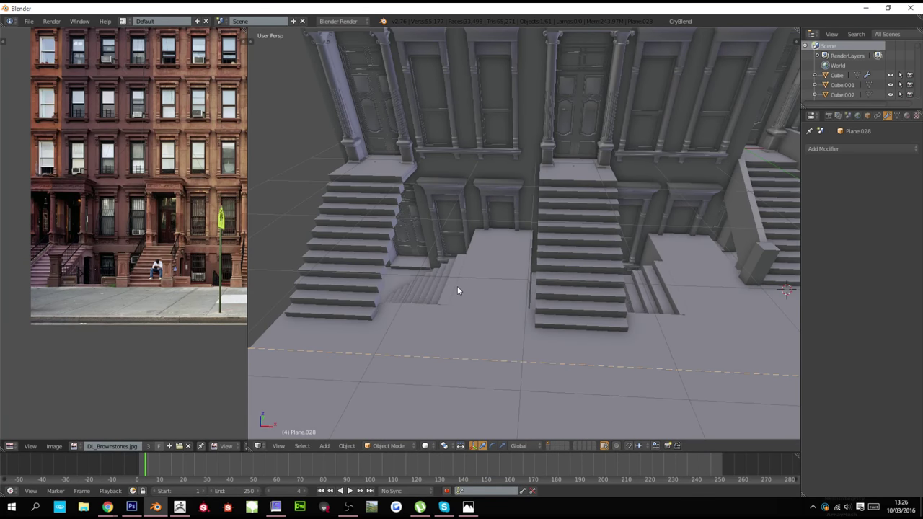
scroll(563, 279, down, 4)
ctrl+scroll(600, 281, up, 10)
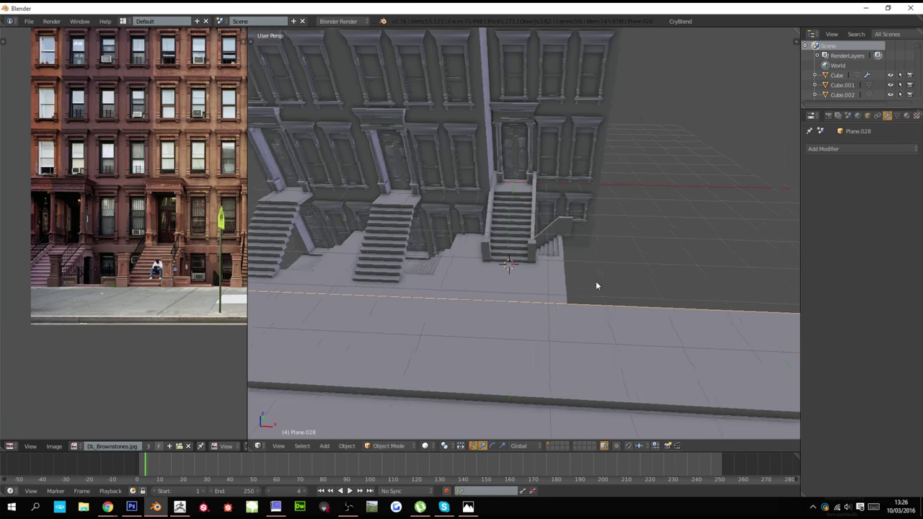
key(x)
click(592, 286)
right_click(421, 273)
key(x)
click(421, 274)
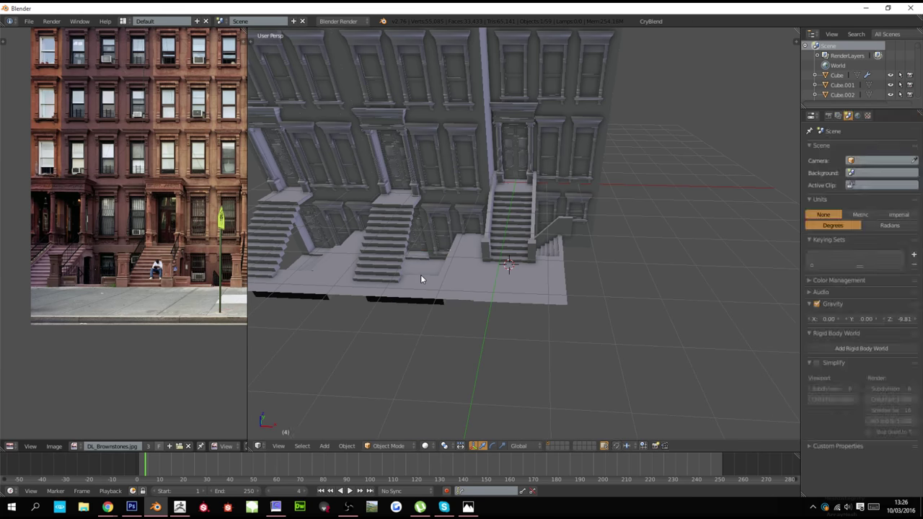
Delete the middle house's pavement and stoop, plus the pavement in front of the neighbouring duplicate house
right_click(421, 275)
key(x)
click(421, 276)
right_click(375, 253)
key(x)
click(376, 254)
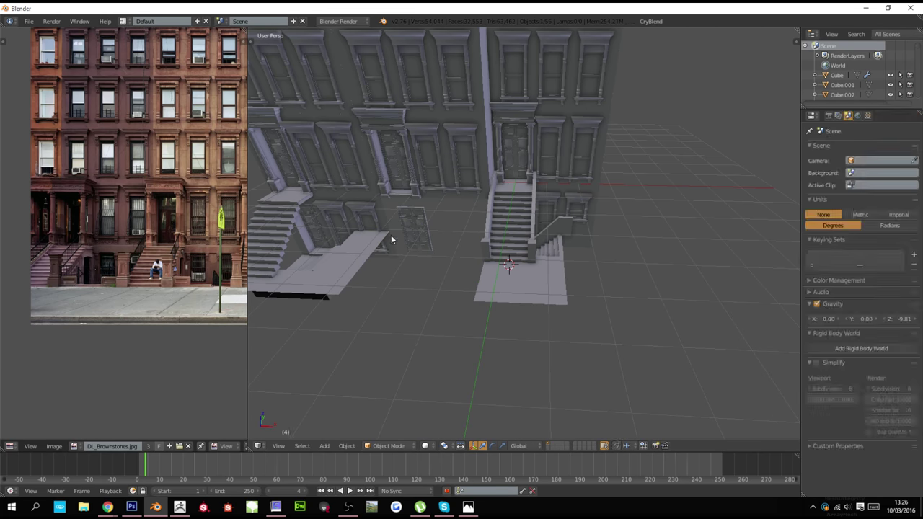
right_click(351, 249)
key(x)
click(350, 248)
Select all remaining parts of the two duplicate houses and delete them, keeping only the original house
key(c)
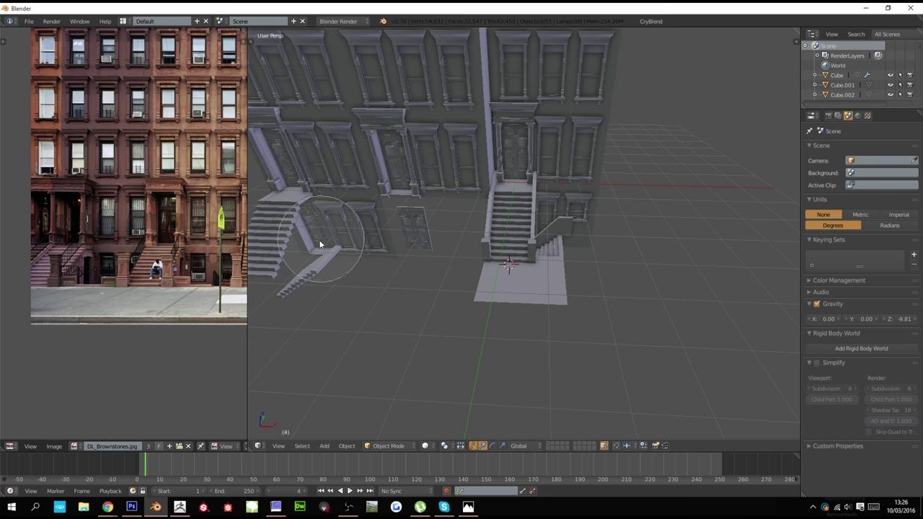
scroll(312, 239, down, 8)
click(308, 237)
drag(308, 235, 290, 125)
right_click(291, 97)
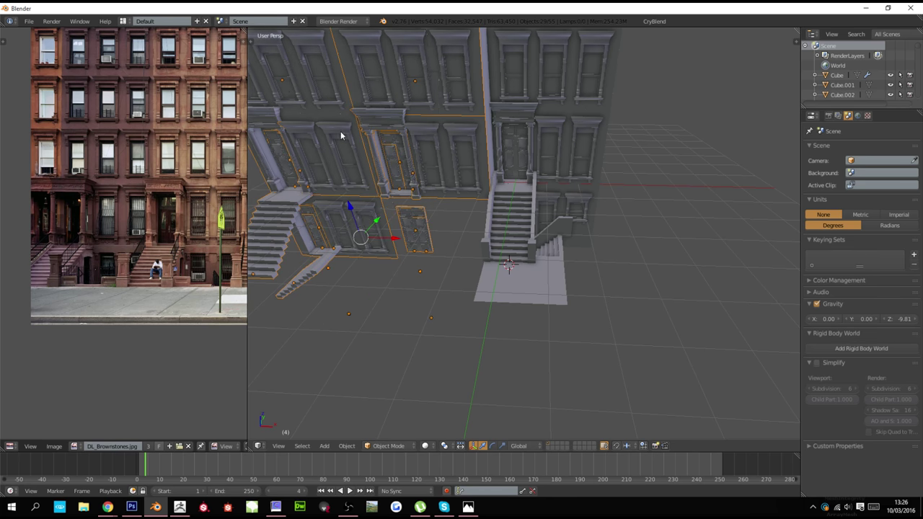
scroll(390, 173, down, 2)
key(x)
click(433, 204)
Delete the tall side wall planes left standing where the duplicate houses were
shift+middle_drag(409, 142, 410, 222)
right_click(403, 203)
shift+right_click(366, 201)
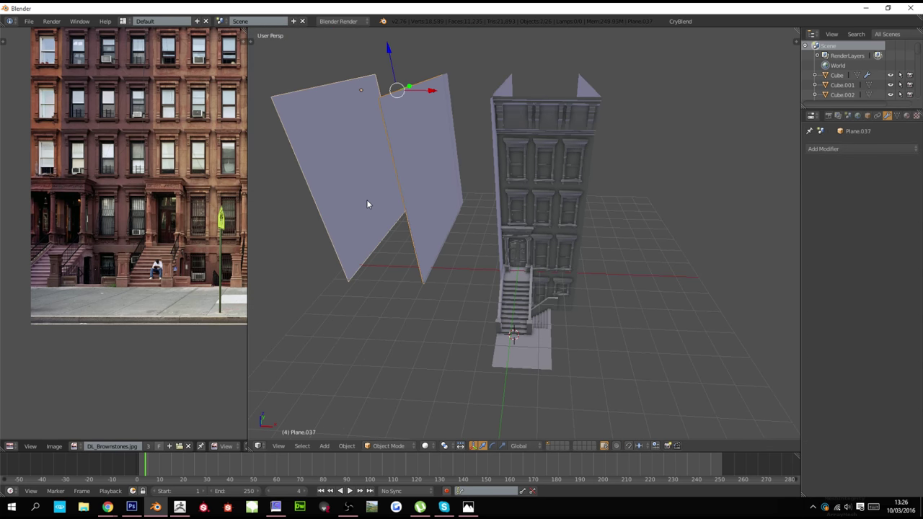
key(x)
click(366, 201)
middle_drag(496, 269, 547, 261)
right_click(437, 228)
key(x)
click(440, 229)
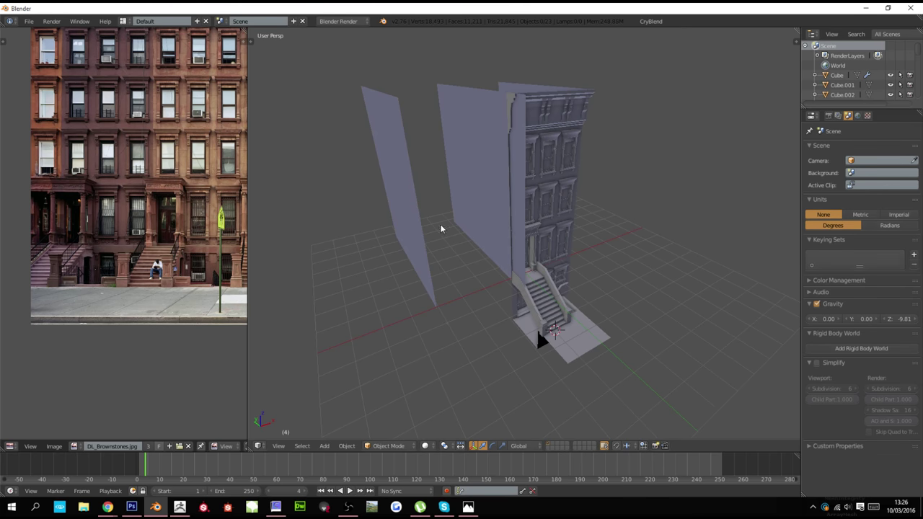
Delete the last loose wall planes, including the large one against the kept house's side
right_click(465, 201)
key(x)
click(465, 201)
right_click(400, 209)
key(x)
click(434, 209)
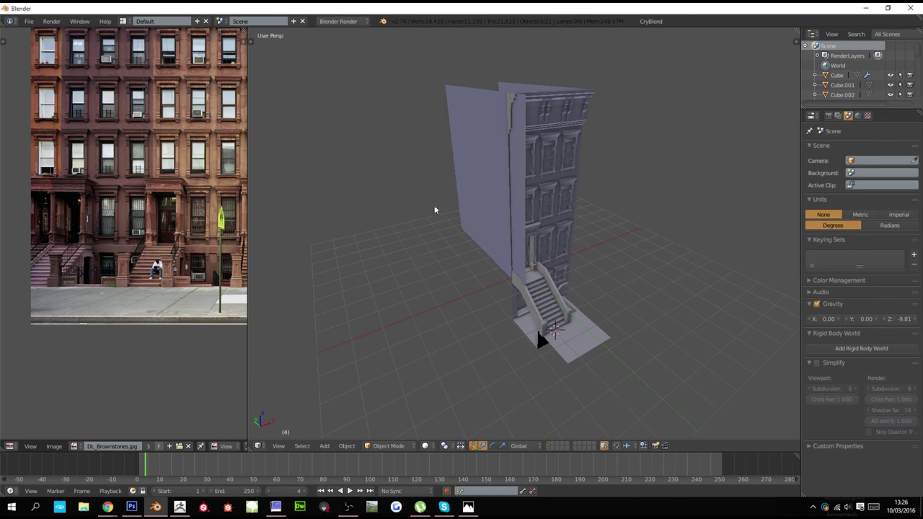
right_click(516, 204)
key(x)
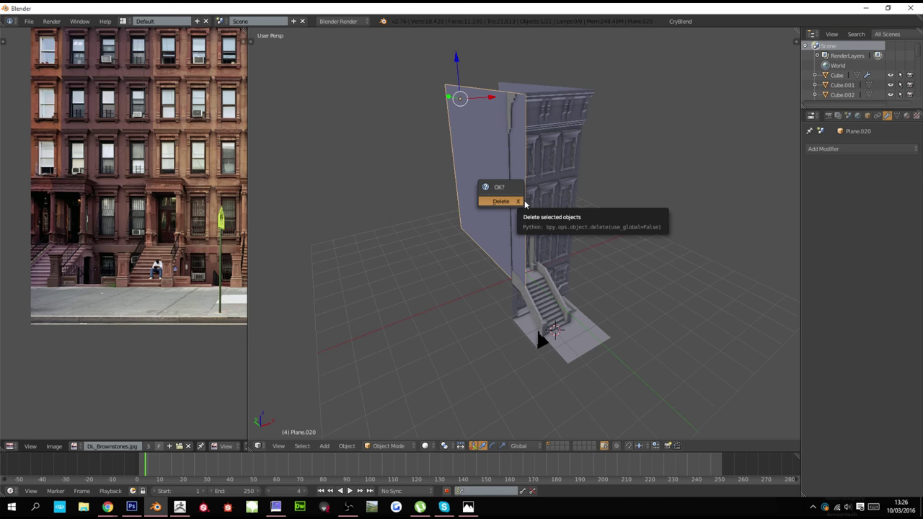
click(521, 202)
Examine the stoop's side walls and end posts up close against the DL_Brownstones.jpg reference
middle_drag(521, 202, 544, 287)
scroll(514, 245, up, 2)
scroll(515, 244, up, 3)
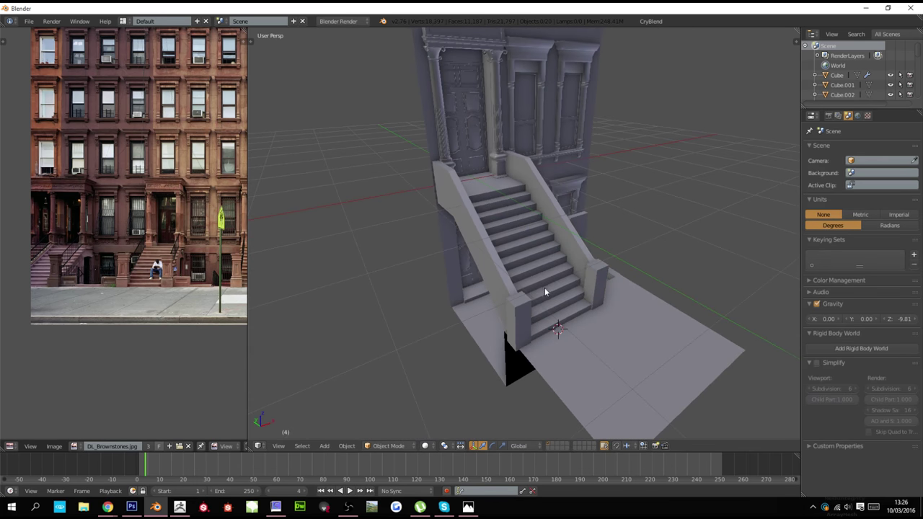
right_click(597, 285)
key(Tab)
middle_drag(620, 316, 554, 311)
scroll(565, 307, up, 8)
key(Tab)
scroll(585, 310, down, 4)
scroll(167, 294, up, 5)
middle_drag(167, 294, 132, 214)
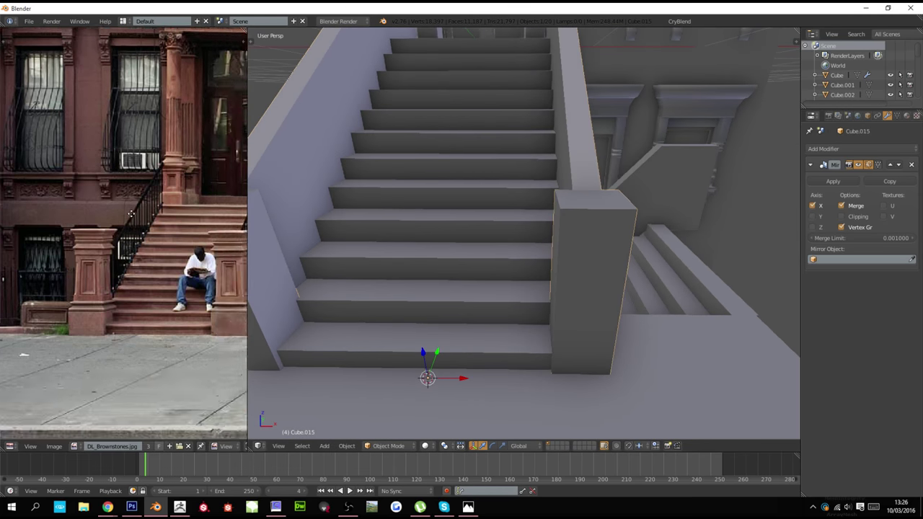
Inspect the stoop's step mesh in isolation and compare it with the steps in the reference photo
scroll(131, 214, up, 3)
right_click(442, 339)
key(Tab)
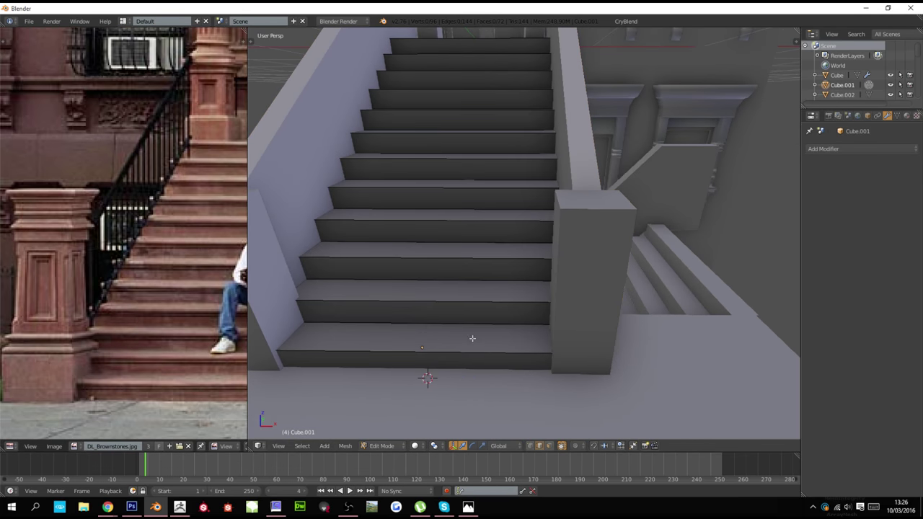
middle_drag(472, 338, 444, 305)
key(KP_Divide)
scroll(500, 347, down, 1)
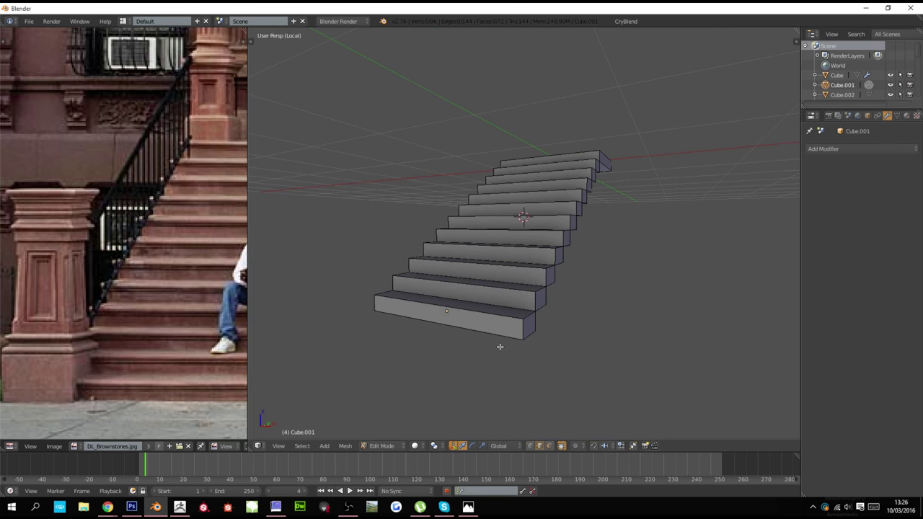
key(KP_Divide)
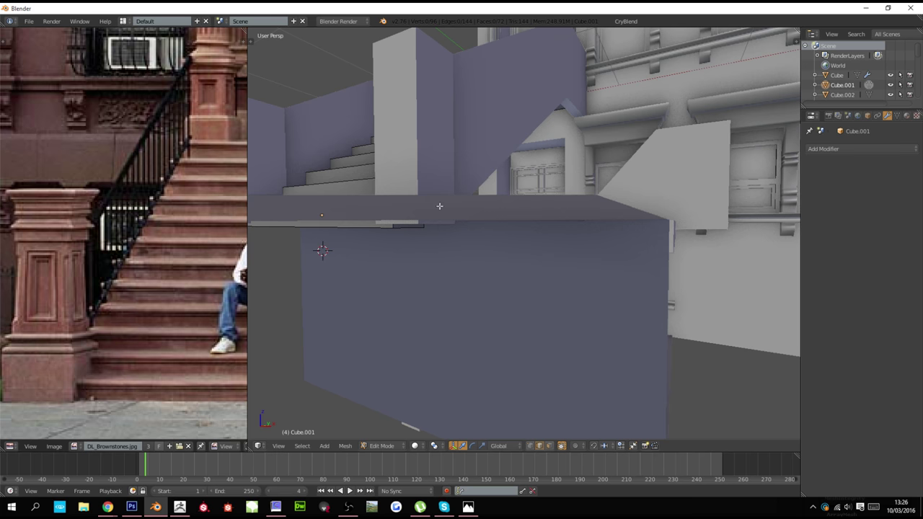
Delete the basement stairs and their sloped side wall
key(Tab)
middle_drag(412, 197, 422, 225)
scroll(589, 261, down, 5)
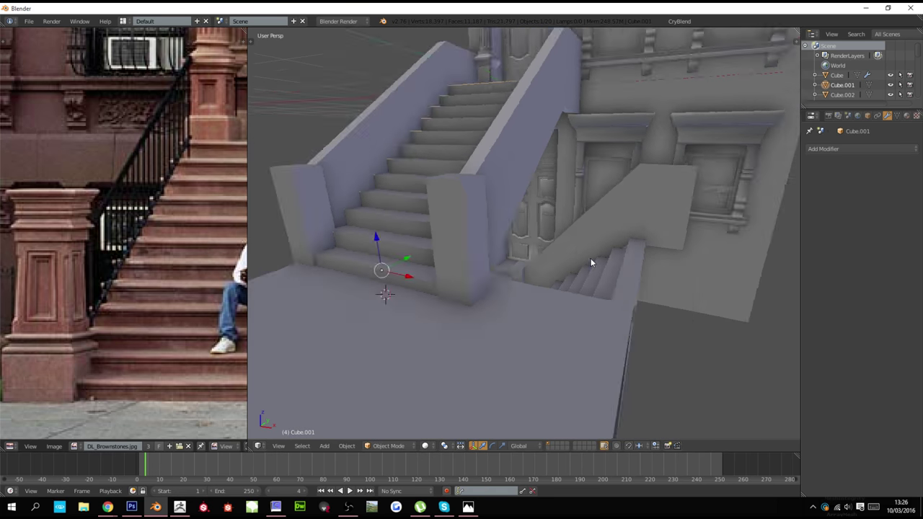
click(589, 259)
Extend the outer end of the pavement and basement-area mesh along X to line up with the facade's edge
right_click(583, 274)
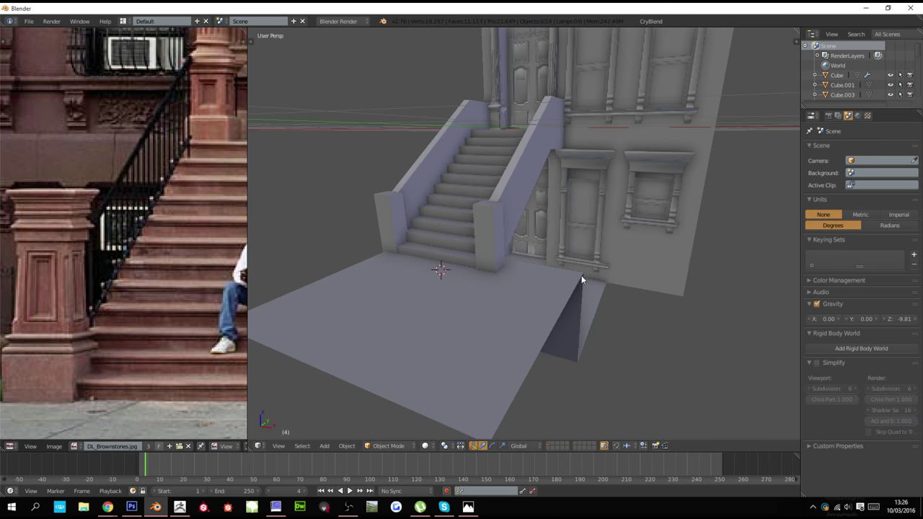
key(Tab)
key(g)
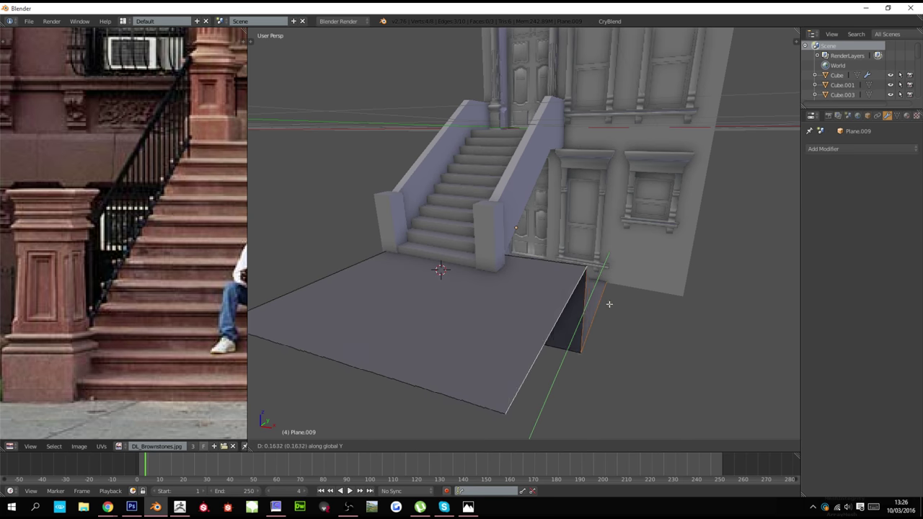
click(641, 328)
middle_drag(641, 328, 635, 351)
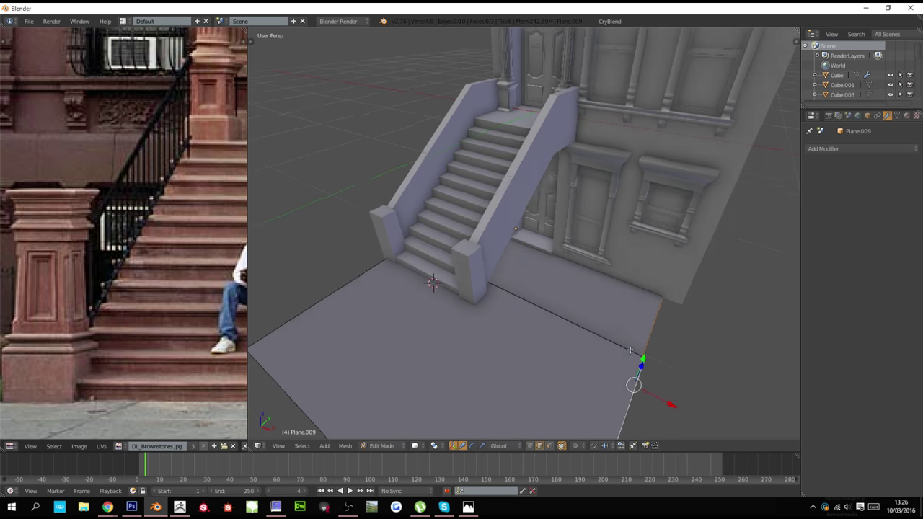
key(g)
key(x)
click(656, 364)
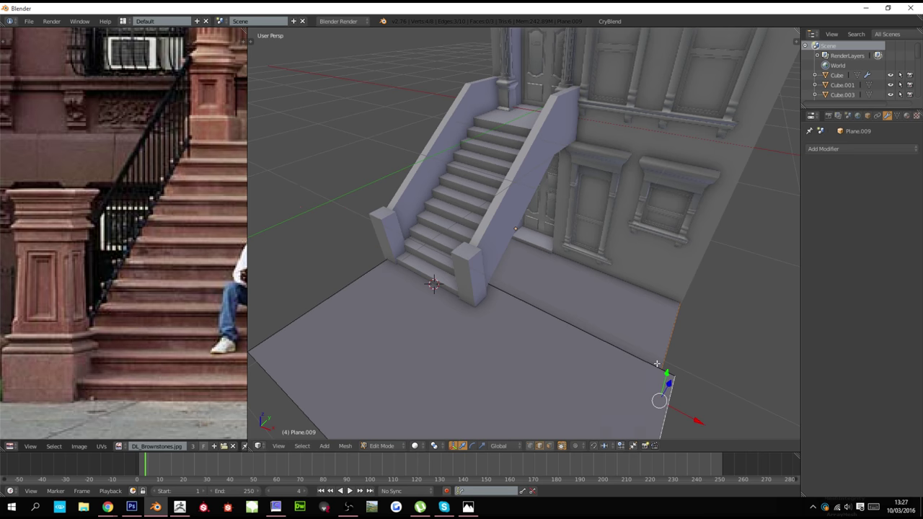
key(Tab)
scroll(650, 356, down, 3)
middle_drag(650, 356, 600, 333)
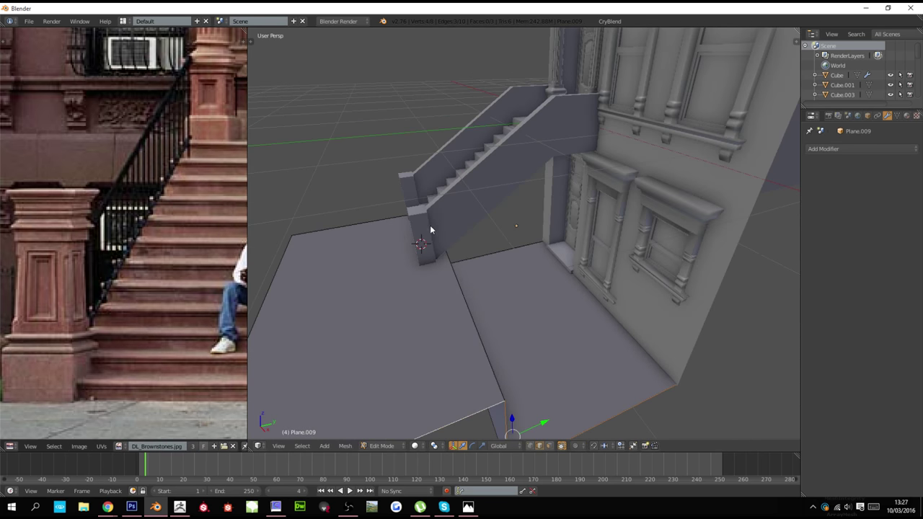
key(Tab)
Try to duplicate the stoop's steps and side walls along X and turn the copy about Z toward the facade
right_click(443, 212)
middle_drag(455, 195, 467, 189)
shift+right_click(465, 192)
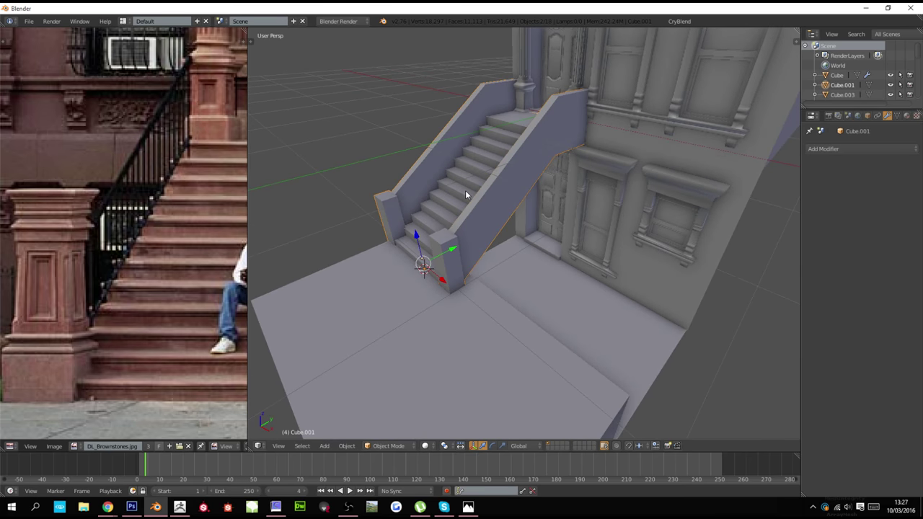
key(shift+d)
key(x)
click(561, 267)
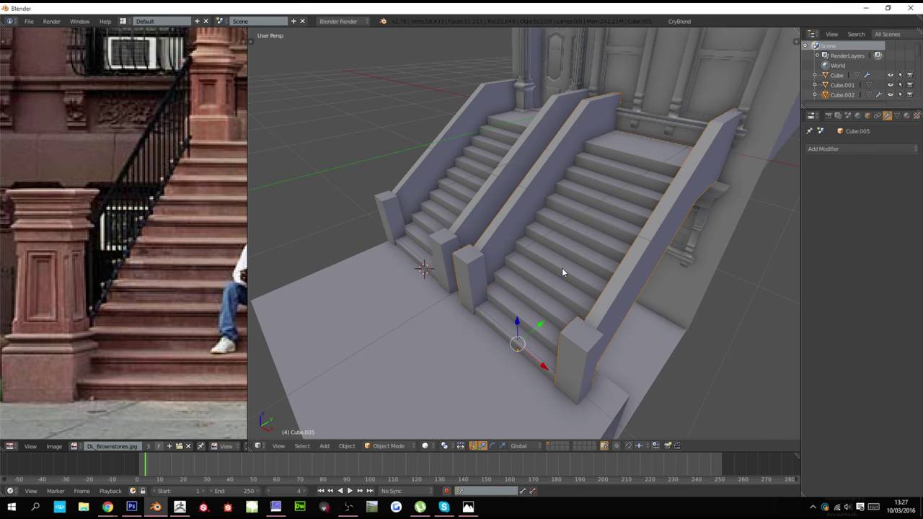
key(r)
key(z)
key(9)
key(0)
key(Return)
Try lowering the turned stoop copy into the basement area along Y and Z, and delete it
key(g)
key(y)
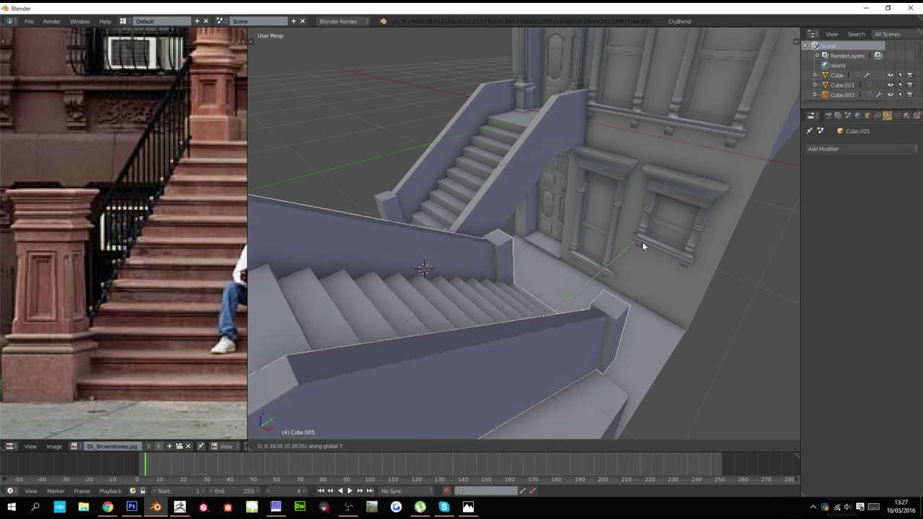
click(672, 222)
key(g)
key(z)
click(654, 286)
key(g)
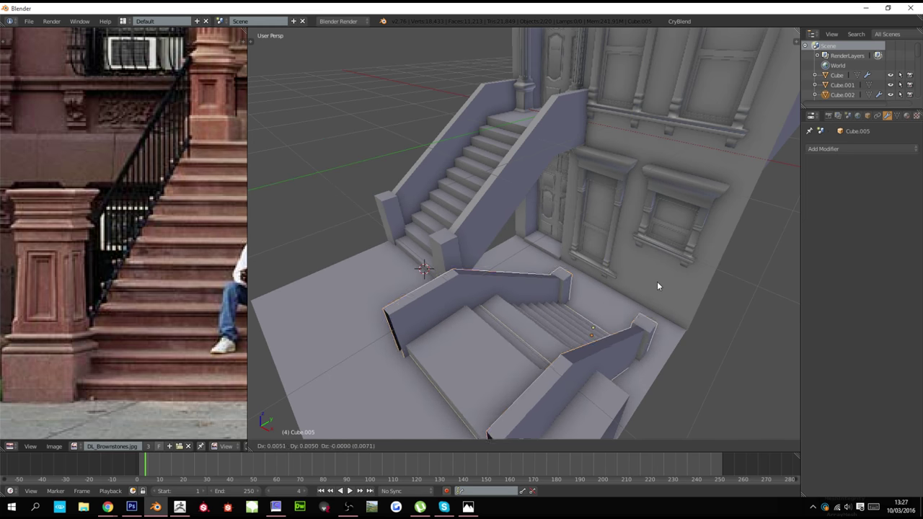
key(y)
click(672, 279)
scroll(671, 279, down, 1)
middle_drag(671, 280, 630, 276)
scroll(599, 278, down, 2)
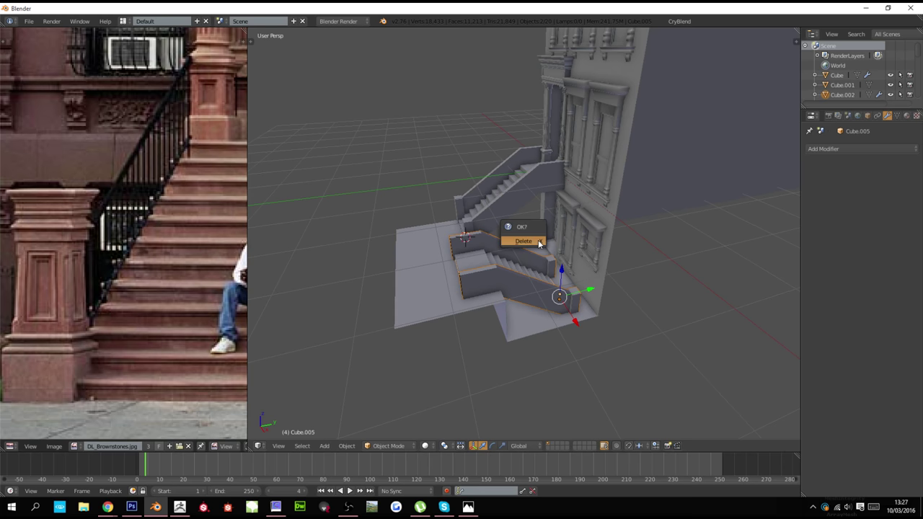
click(538, 242)
Select the stoop's steps and side walls together and try to resize them
right_click(487, 201)
middle_drag(487, 202, 544, 238)
shift+right_click(519, 220)
scroll(521, 222, up, 4)
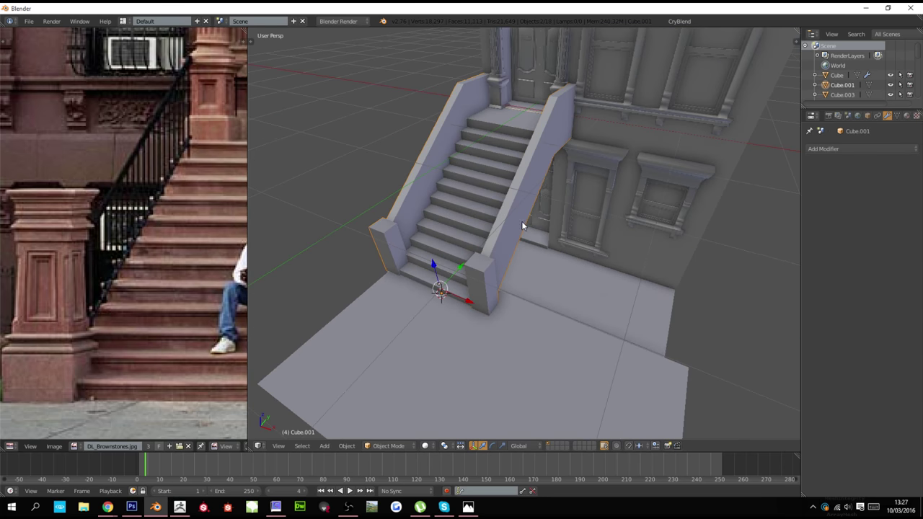
key(s)
key(x)
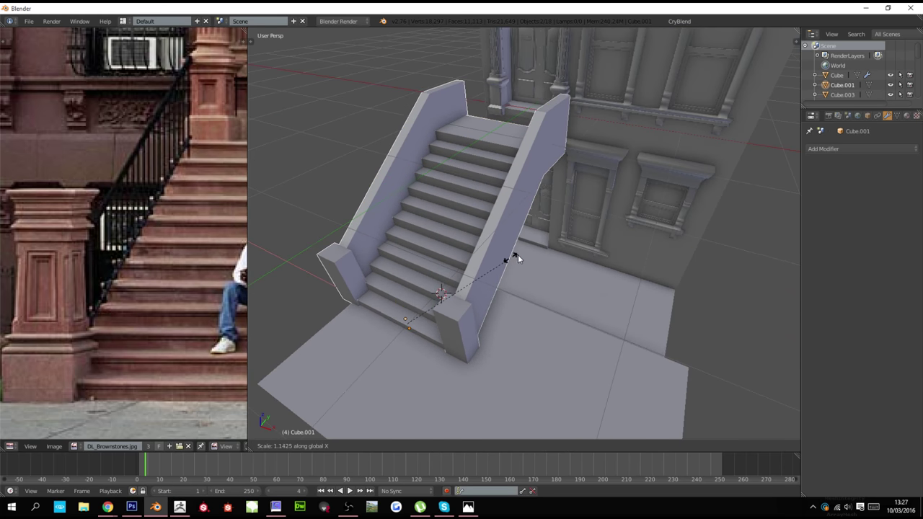
click(535, 241)
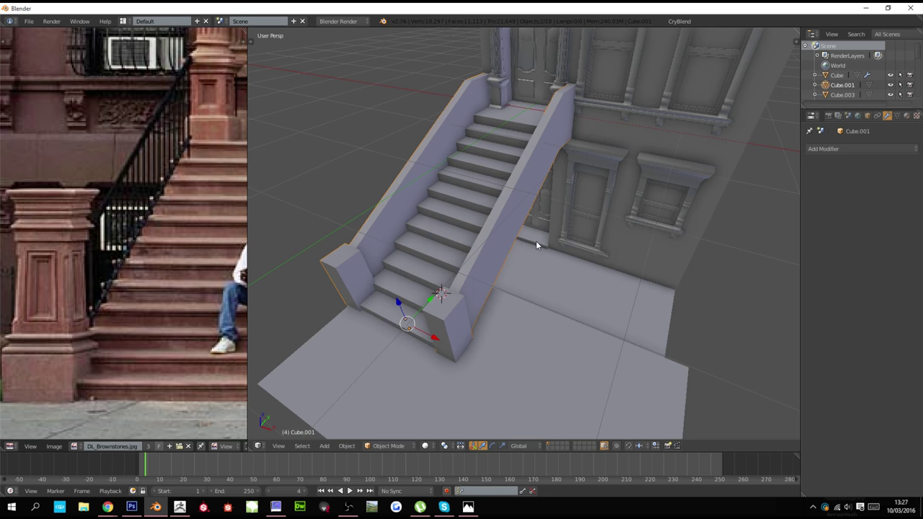
Try moving the stoop about 0.42 along Y away from the facade and scaling it along Y to about 0.82
key(g)
key(y)
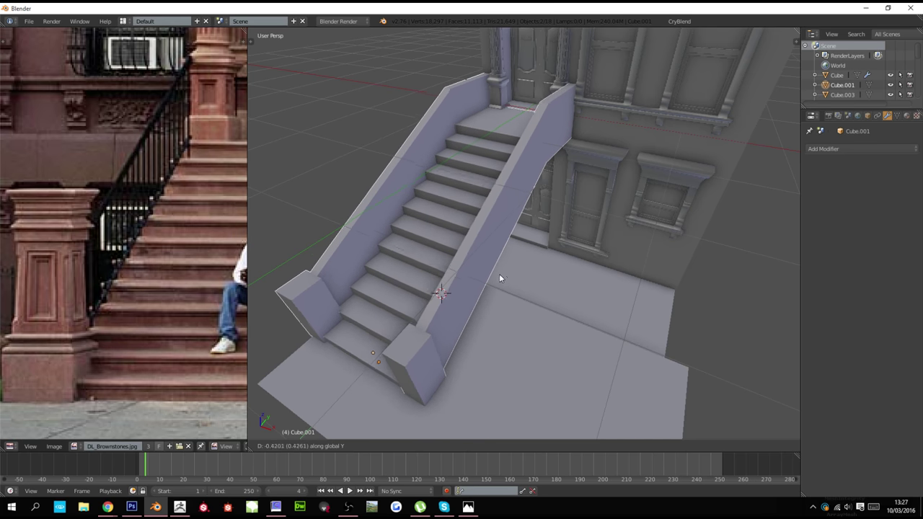
click(496, 274)
middle_drag(538, 270, 694, 257)
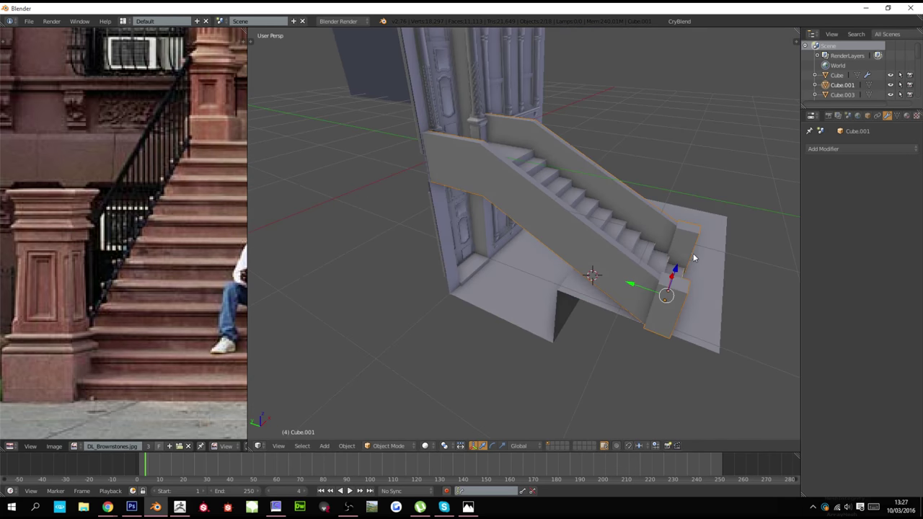
key(s)
key(y)
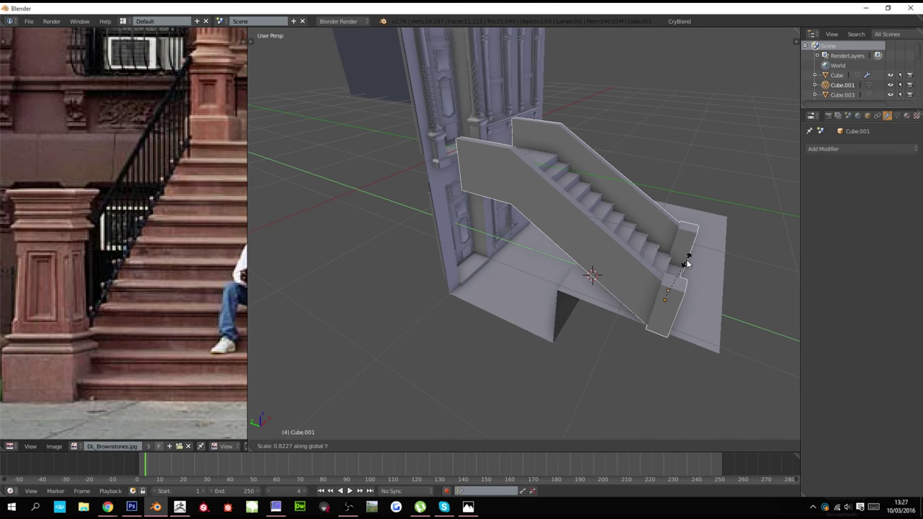
click(683, 260)
Duplicate the stoop's steps and side walls downward along Z and rotate the copy 180° about Z
middle_drag(684, 259, 527, 260)
key(shift+d)
key(z)
click(521, 295)
text(rz1)
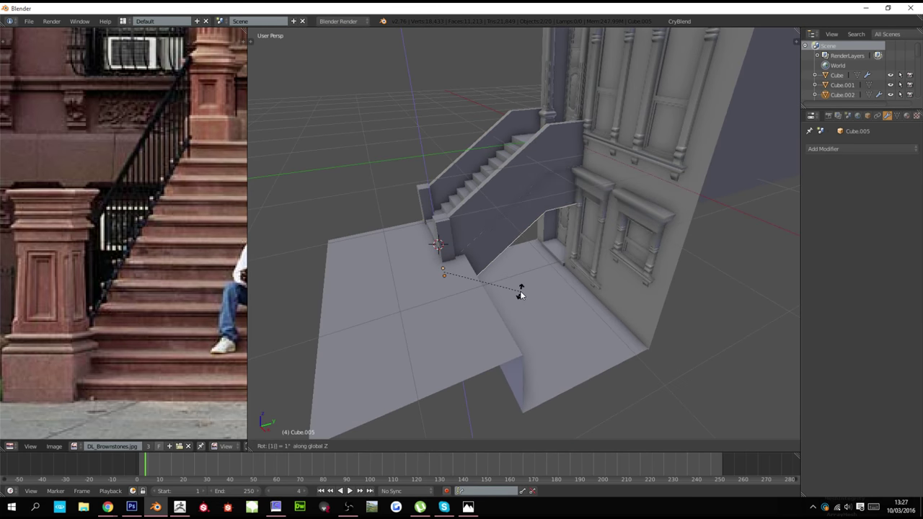
text(80)
key(Return)
Move the turned stoop copy horizontally over the basement area, then adjust its position along Z and Y
key(g)
key(shift+z)
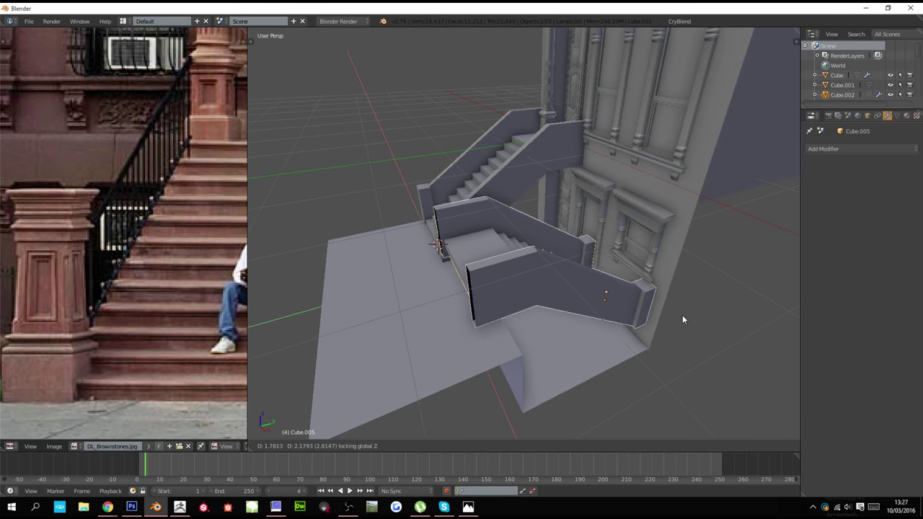
click(682, 317)
key(g)
key(z)
click(679, 341)
middle_drag(679, 341, 633, 346)
key(g)
key(y)
click(637, 329)
Shift the turned stoop copy further down into the basement area and shrink it along Y
scroll(634, 346, up, 2)
key(g)
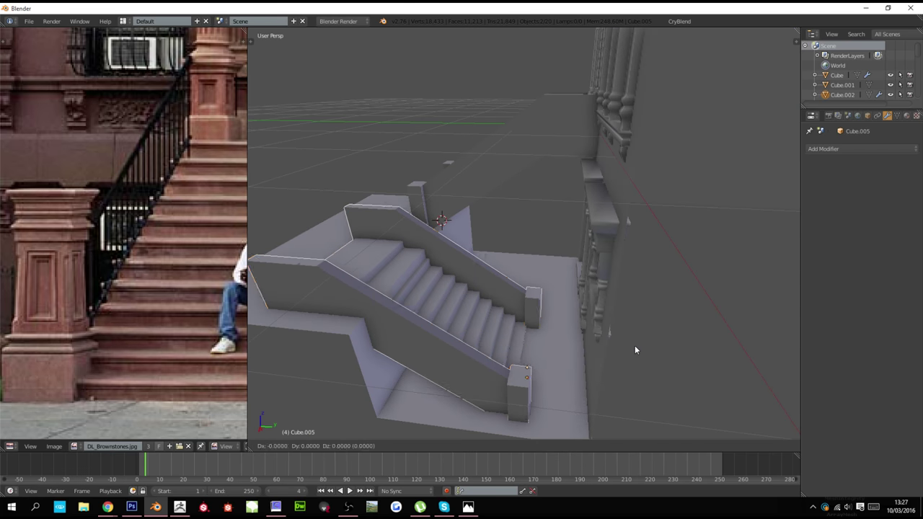
click(605, 341)
key(g)
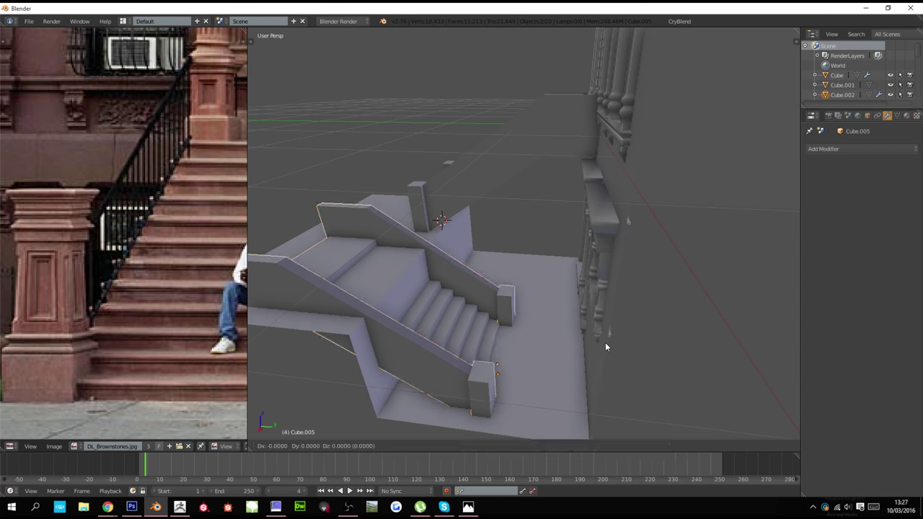
click(601, 355)
key(s)
key(y)
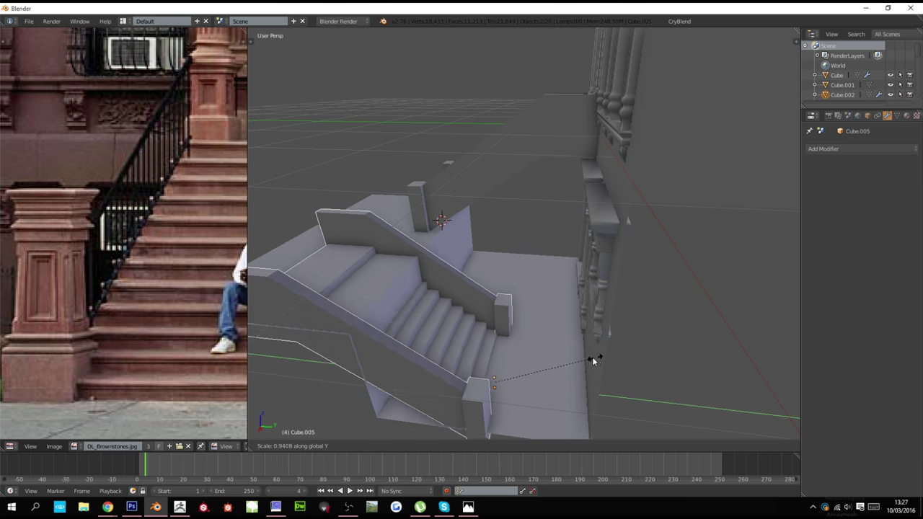
click(552, 361)
Compare the turned stoop copy with the stairs in the reference photo and delete the copy
middle_drag(555, 361, 543, 337)
scroll(544, 339, up, 4)
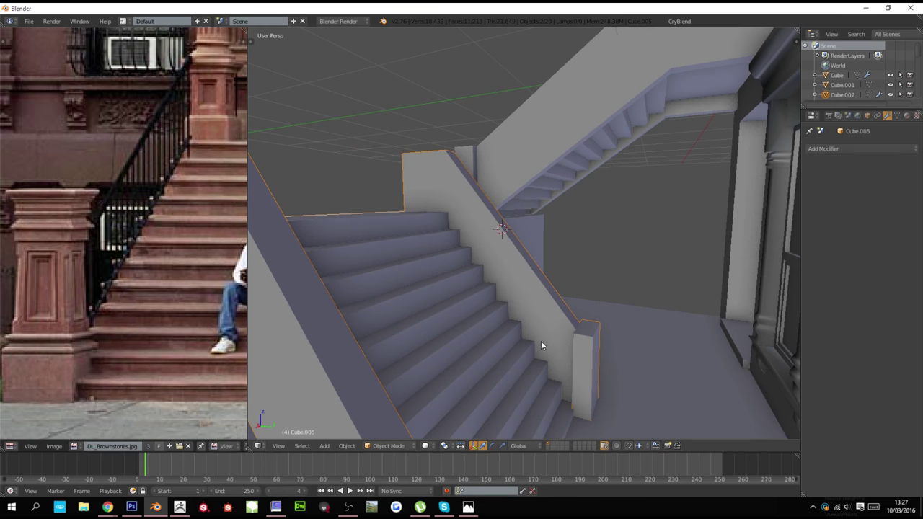
scroll(168, 220, down, 3)
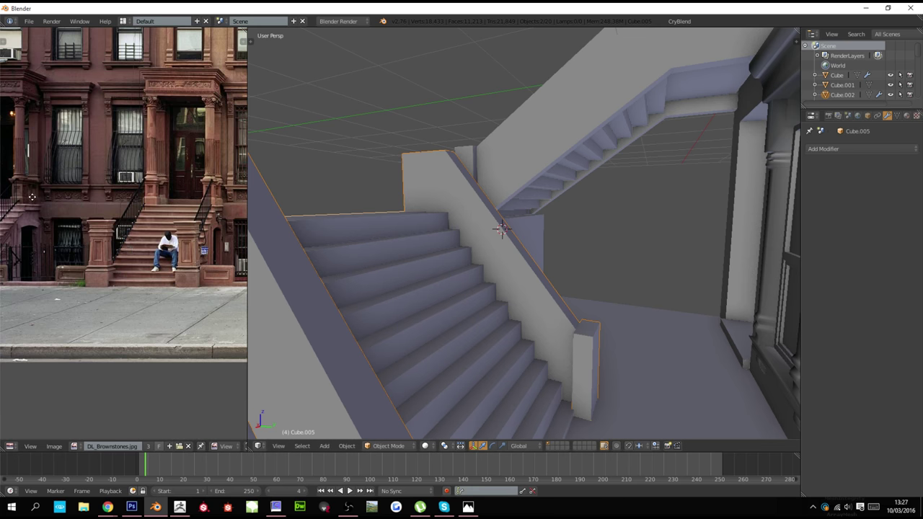
scroll(168, 219, up, 4)
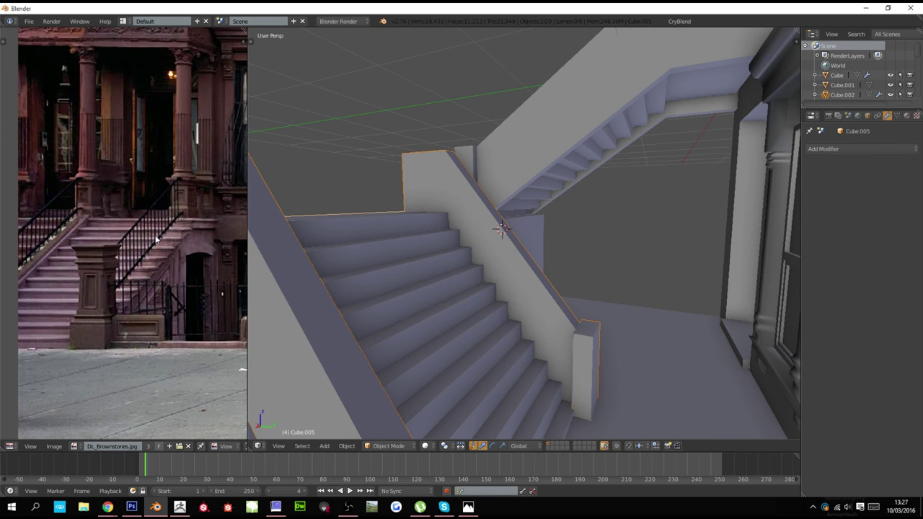
scroll(169, 184, down, 1)
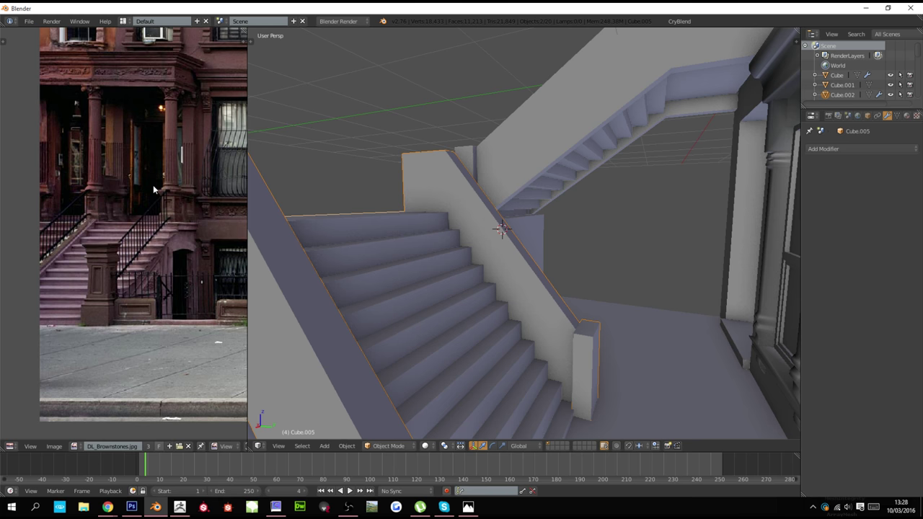
scroll(427, 240, down, 4)
middle_drag(427, 239, 504, 279)
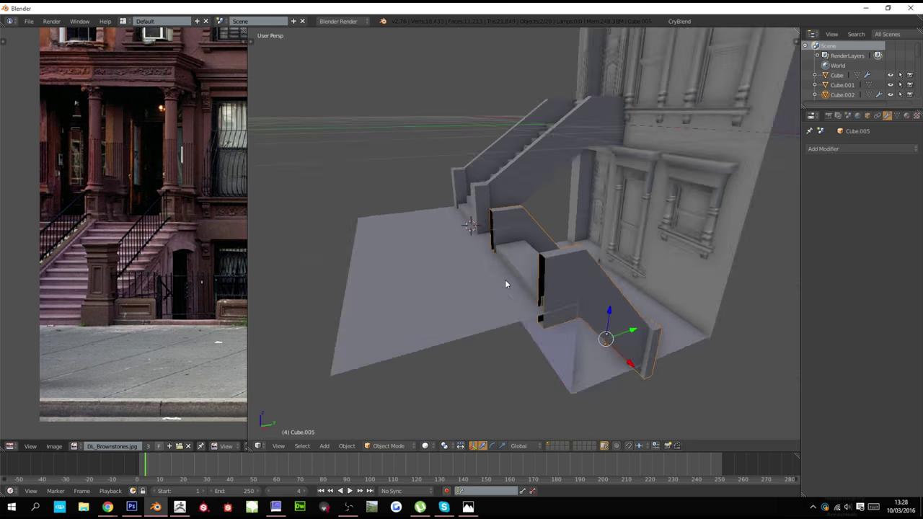
scroll(504, 279, up, 2)
key(z)
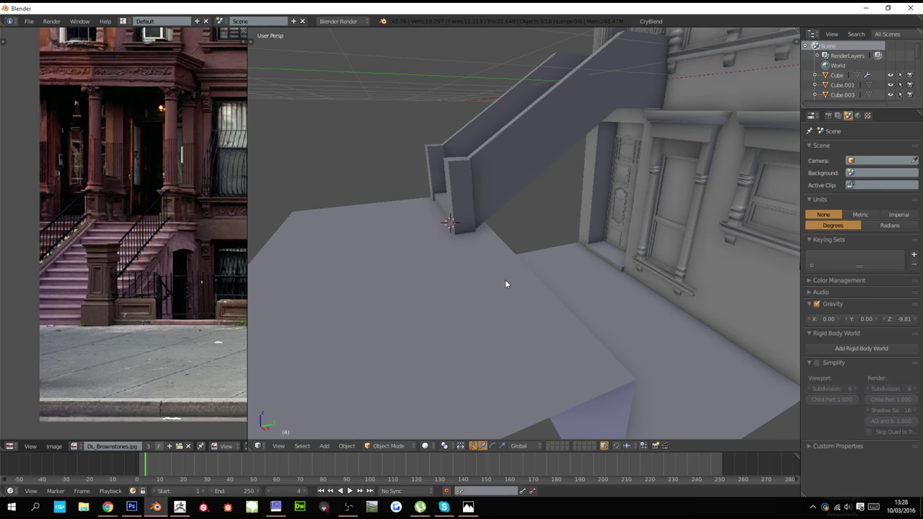
Select the original stoop's steps and side walls together and move them about 0.83 along Y away from the facade
mouse_move(505, 279)
middle_down()
mouse_move(529, 229)
mouse_move(561, 270)
middle_up()
right_click(541, 241)
key(g)
key(y)
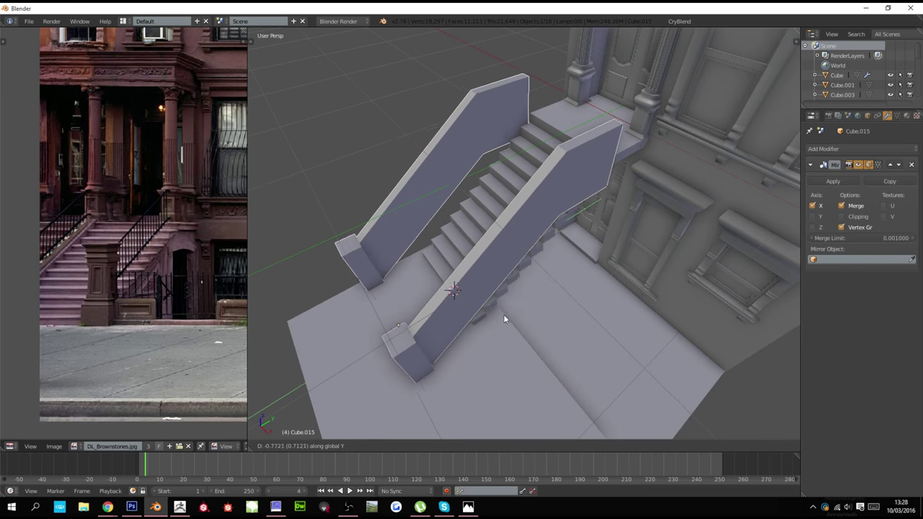
right_click(514, 314)
shift+right_click(515, 211)
key(g)
key(y)
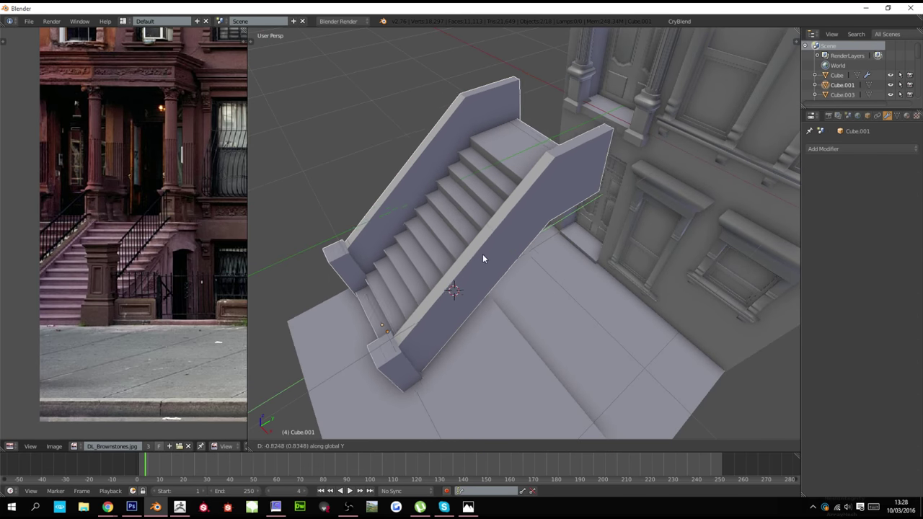
click(480, 261)
Select the rear edge of the steps' top landing and move it along Y to reach the front door
key(Tab)
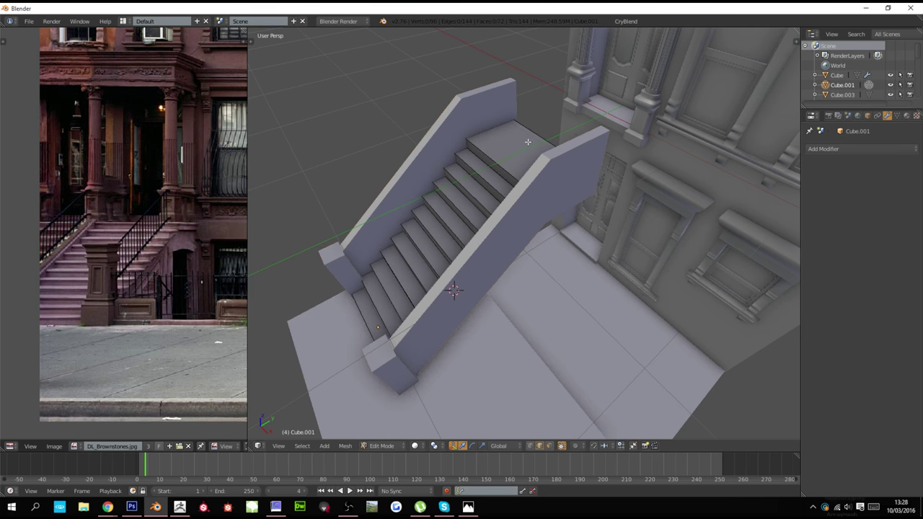
key(z)
key(l)
key(c)
scroll(550, 135, up, 6)
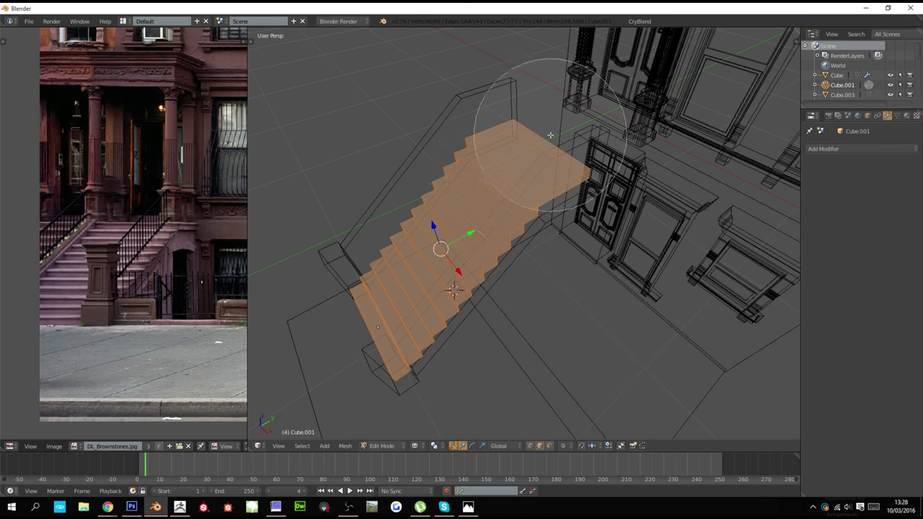
right_click(550, 135)
key(a)
key(c)
scroll(552, 138, up, 13)
click(552, 138)
right_click(552, 138)
key(z)
key(g)
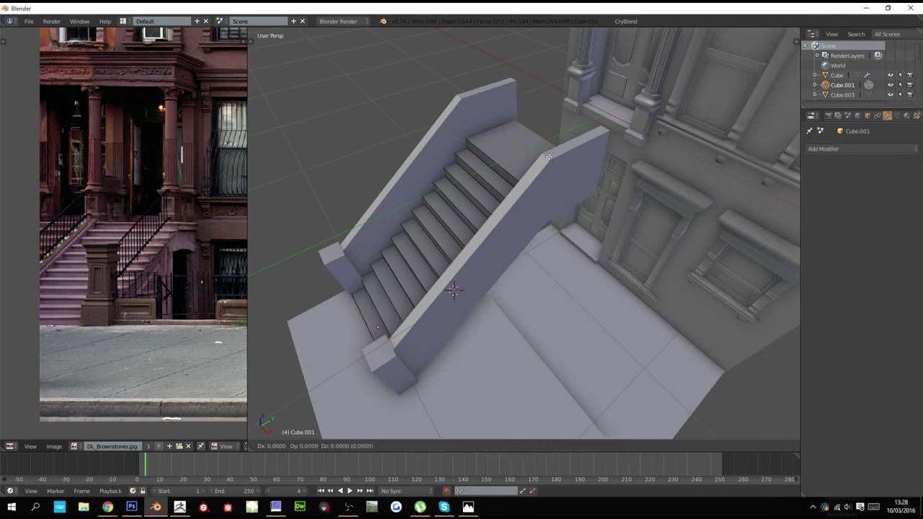
key(y)
drag(605, 130, 604, 128)
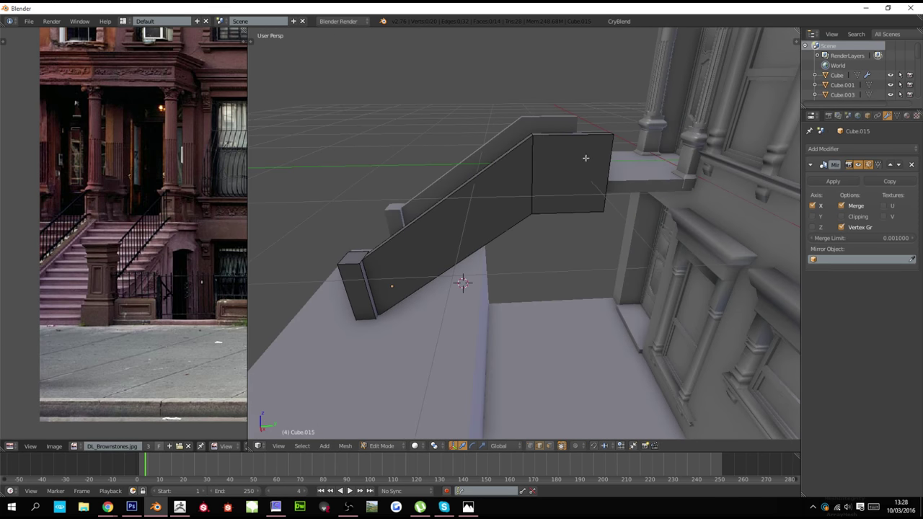
Select the upper end vertices of the stoop's side wall and extend them about 0.6 along Y towards the facade
key(z)
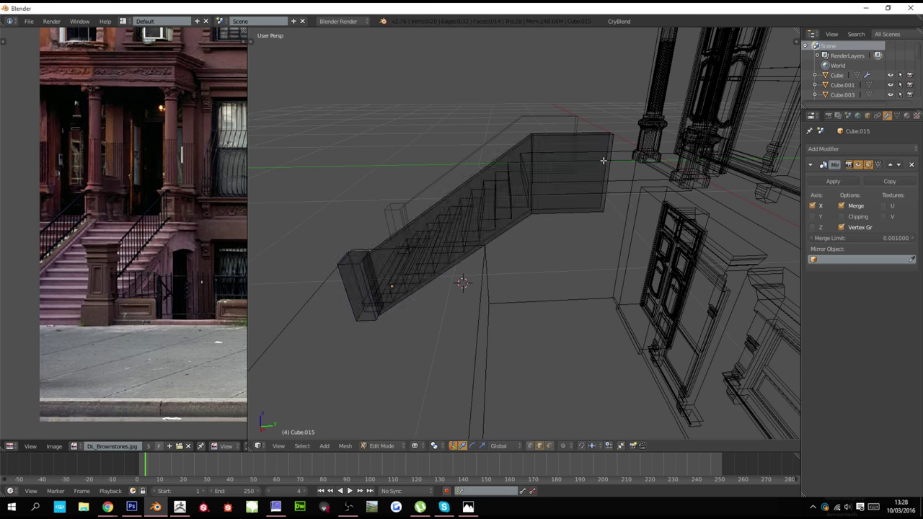
key(a)
key(c)
right_click(610, 171)
key(a)
key(c)
click(609, 171)
right_click(610, 171)
key(g)
key(y)
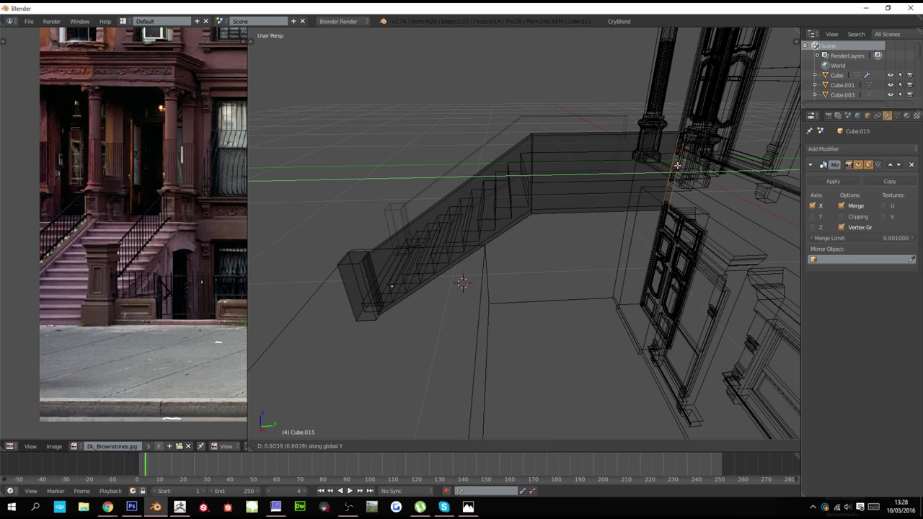
click(678, 165)
Extend the side walls' upper ends about 0.26 further along Y to meet the facade
key(z)
key(g)
key(y)
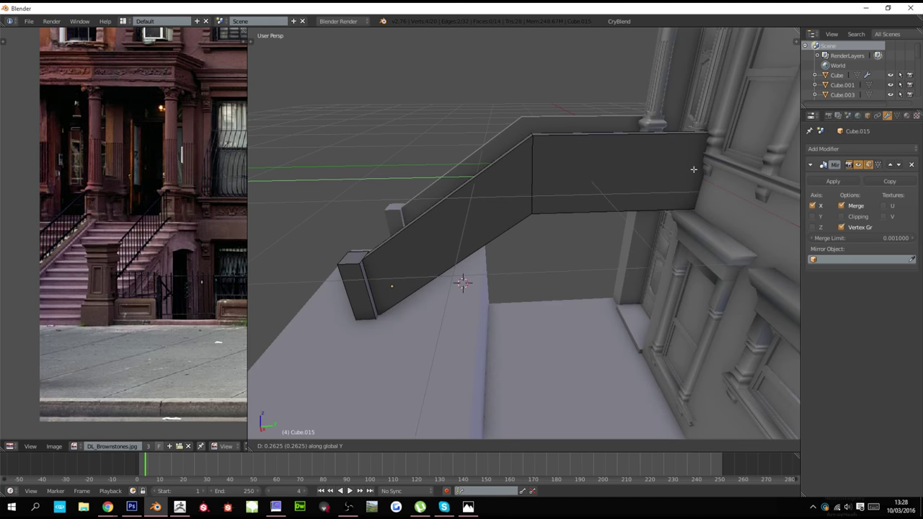
click(694, 170)
key(Tab)
Try beveling the edges at the side wall's bend with two segments
scroll(674, 185, down, 3)
middle_drag(675, 187, 731, 205)
scroll(731, 205, up, 2)
scroll(692, 220, up, 4)
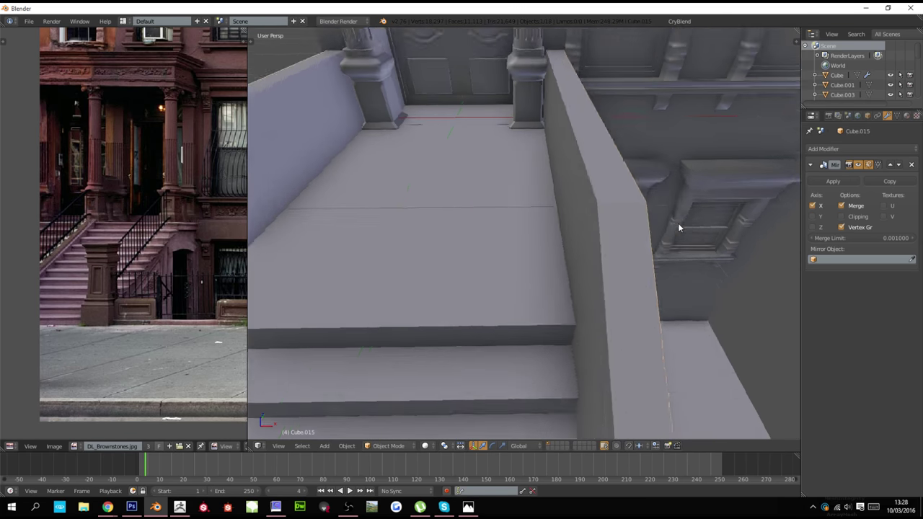
scroll(678, 223, down, 6)
middle_drag(676, 224, 577, 238)
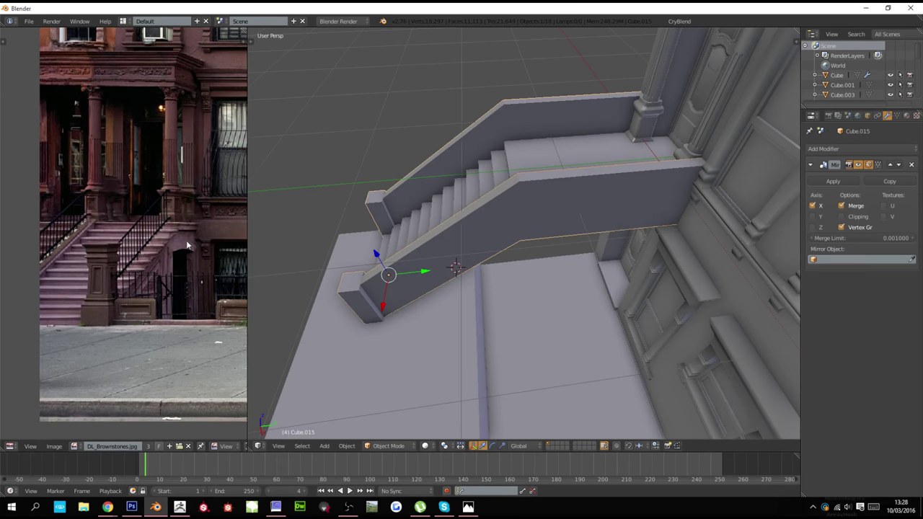
middle_drag(496, 226, 549, 175)
key(Tab)
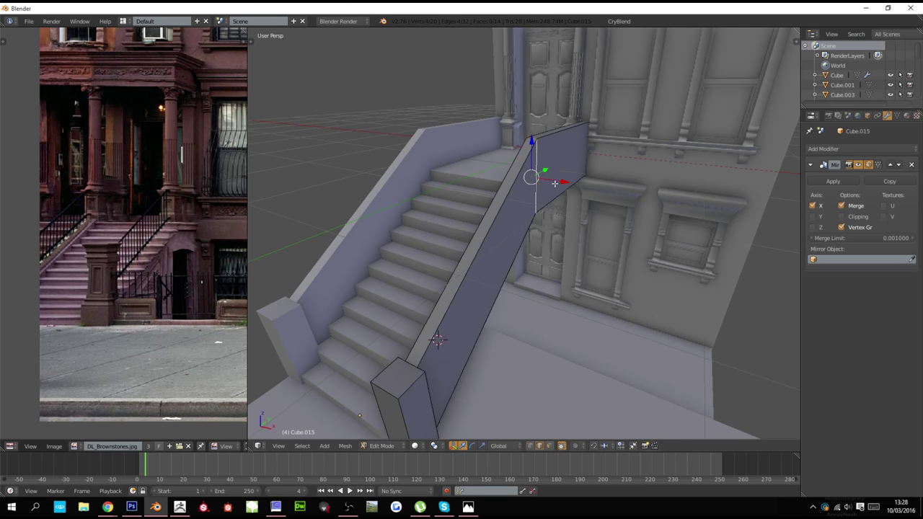
key(ctrl+b)
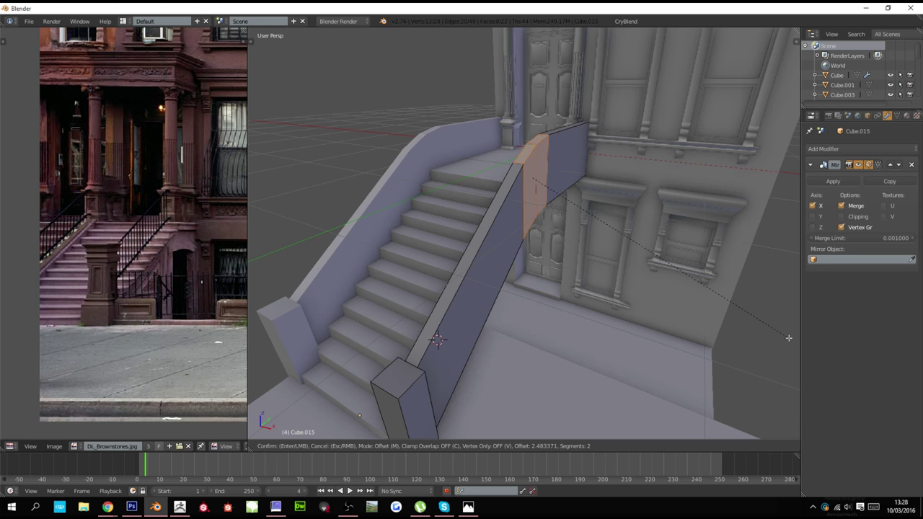
right_click(276, 356)
key(Tab)
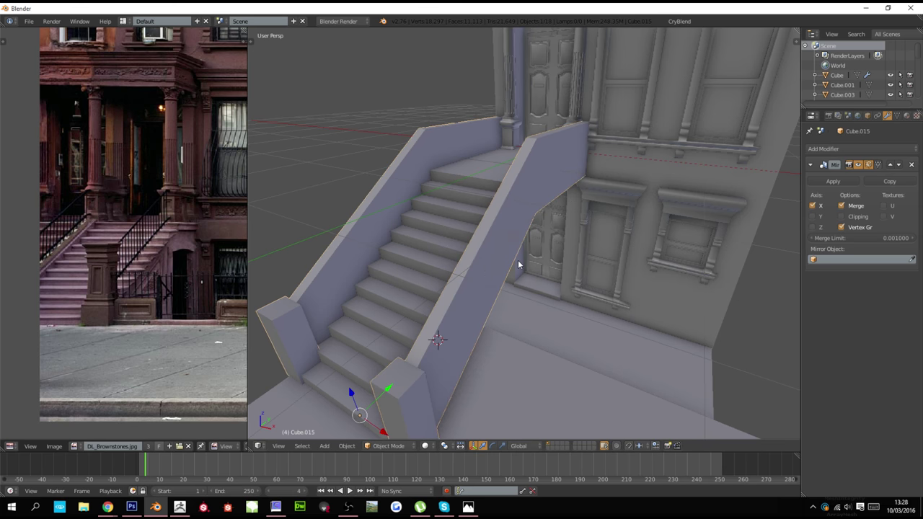
Apply the side walls' object transform and bevel the bend edges with three segments and an offset of about 0.32
key(ctrl+a)
click(519, 264)
key(Tab)
key(ctrl+b)
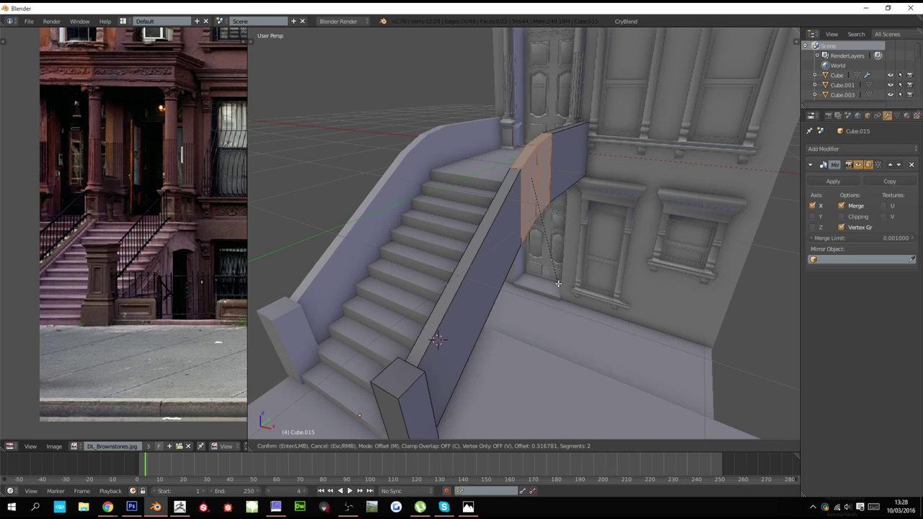
click(556, 281)
Scale the beveled bend to about 0.80 along X and move it about 0.09 along Y away from the facade
key(s)
key(x)
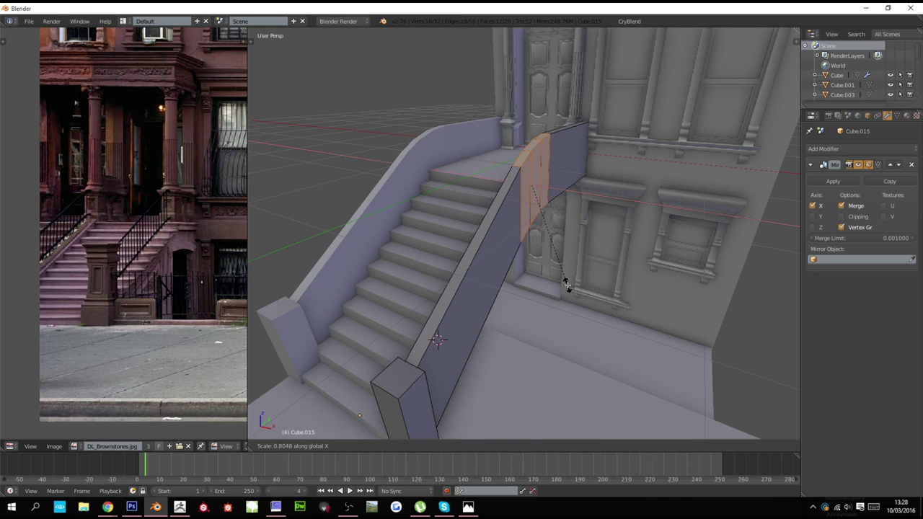
click(563, 284)
key(g)
key(y)
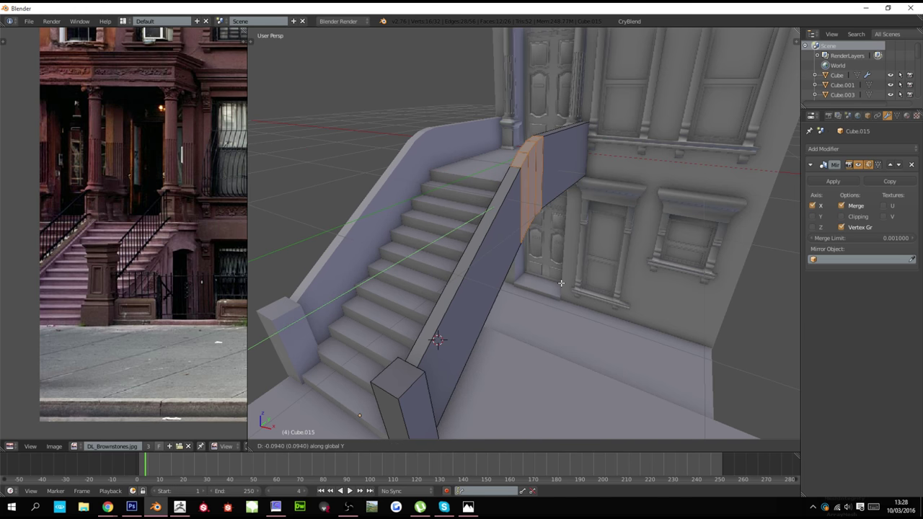
click(561, 283)
Fine-tune the beveled bend's position along Y relative to the top of the steps
middle_drag(592, 284, 501, 307)
key(g)
key(y)
click(548, 284)
key(Tab)
scroll(549, 292, down, 2)
key(Tab)
key(g)
key(y)
click(511, 265)
key(Tab)
Add the side wall's underside vertices to the bend selection in a right orthographic wireframe view and try lowering them along Z
scroll(506, 304, up, 2)
key(Tab)
key(z)
key(KP_5)
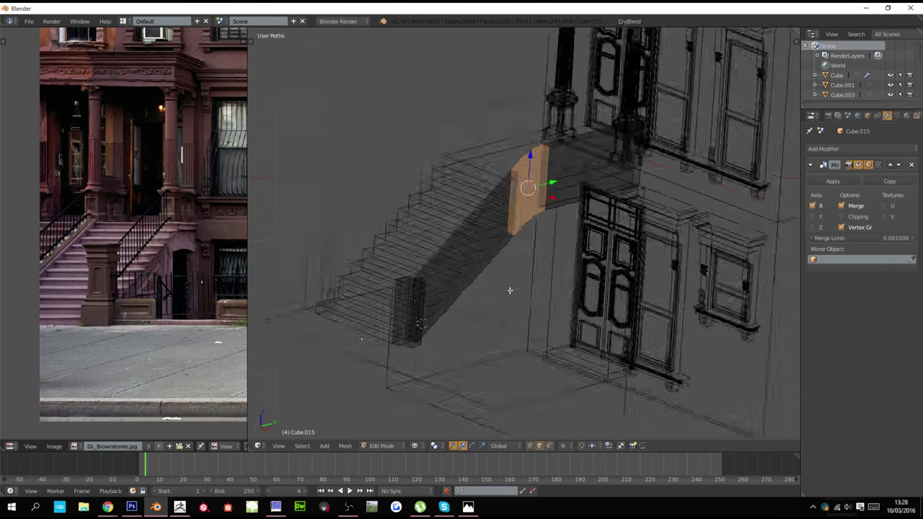
key(KP_1)
key(KP_3)
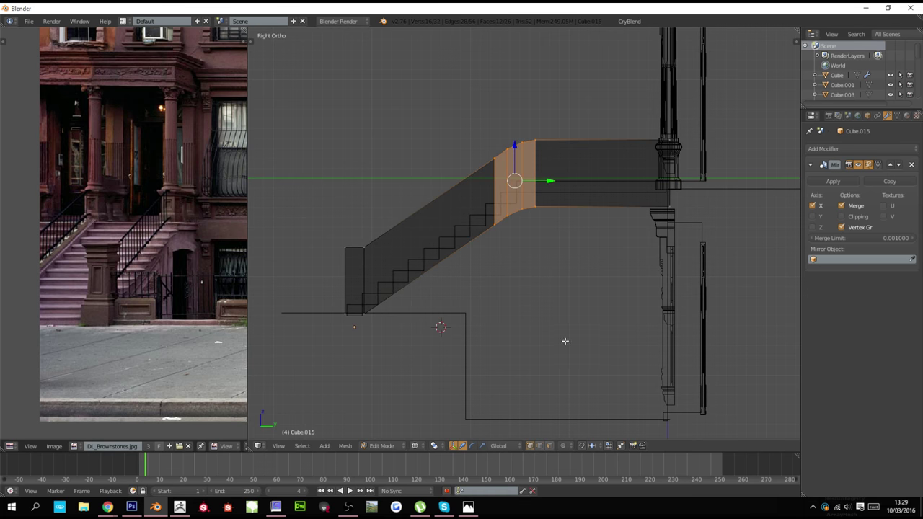
key(c)
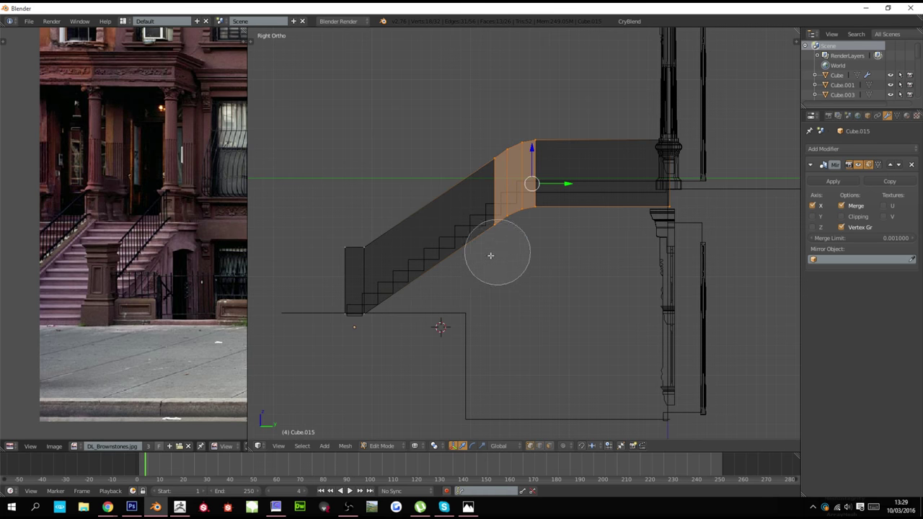
key(Escape)
mouse_move(426, 315)
middle_down()
mouse_move(556, 284)
mouse_move(567, 249)
middle_up()
key(g)
key(z)
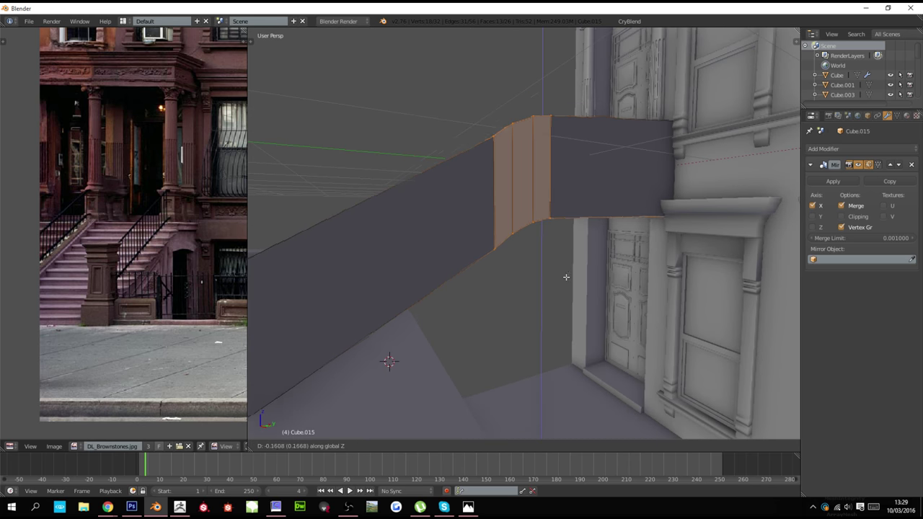
right_click(564, 300)
Deselect the bend's upper vertices and lower the side wall's underside along Z
key(z)
key(c)
middle_drag(557, 94, 460, 93)
key(Escape)
key(z)
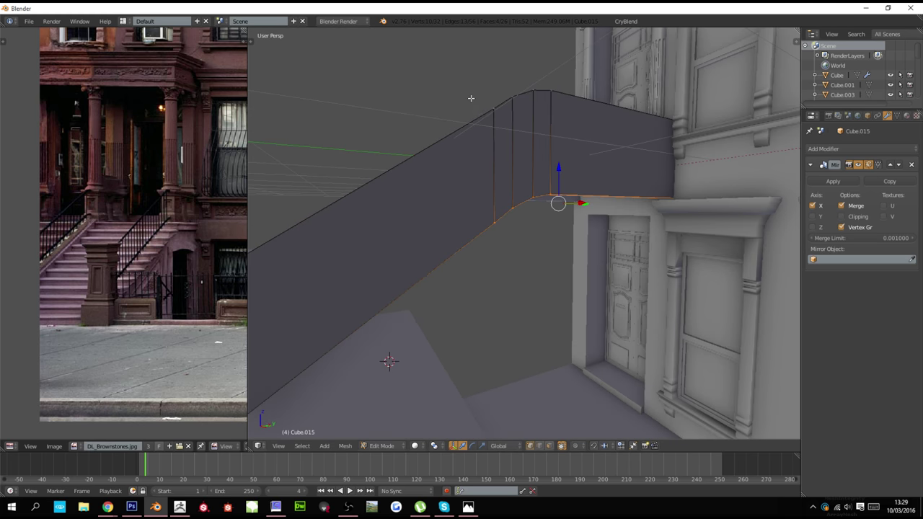
key(g)
key(z)
click(543, 115)
Try extruding the underside of the side wall's bend and undo it
mouse_move(543, 118)
middle_down()
mouse_move(565, 186)
mouse_move(526, 204)
middle_up()
scroll(561, 188, down, 1)
key(z)
key(c)
middle_click(712, 163)
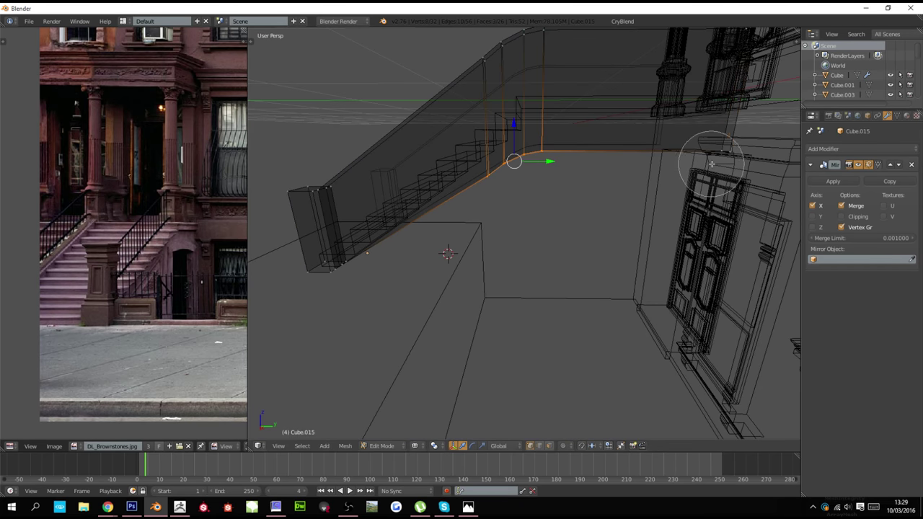
key(Escape)
key(e)
right_click(600, 207)
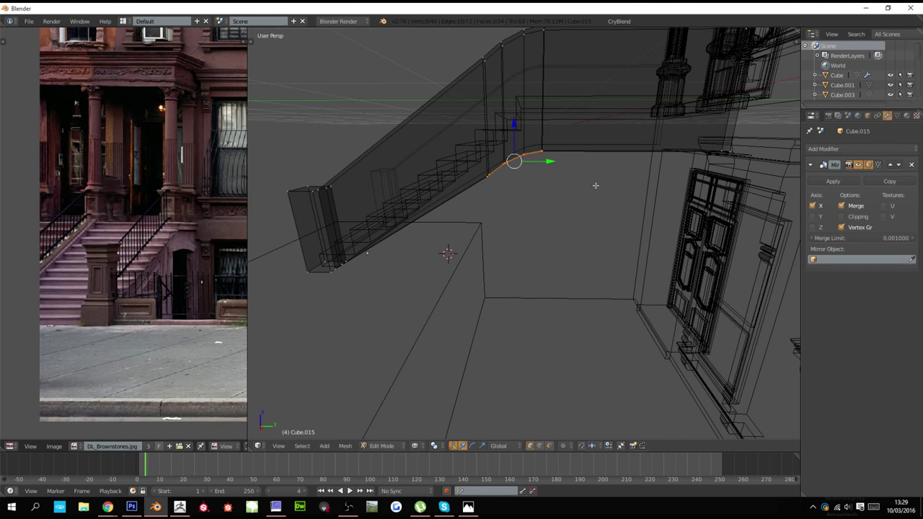
key(ctrl+z)
key(ctrl+z)
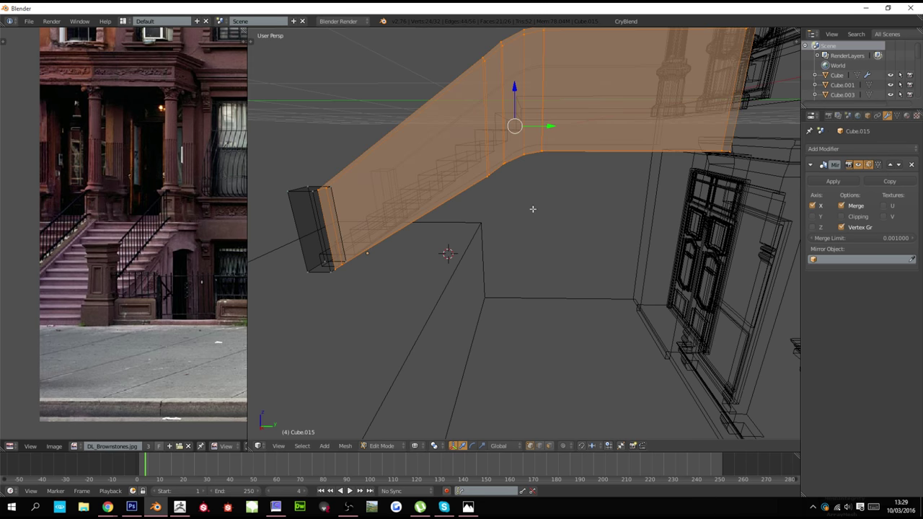
Deselect the landing portion, extrude the underside of the side wall's slope and bend downward, and flatten it with a Z scale of 0
scroll(530, 208, down, 3)
key(c)
mouse_move(396, 195)
middle_down()
mouse_move(527, 112)
mouse_move(645, 158)
middle_up()
right_click(645, 159)
scroll(619, 177, up, 2)
key(e)
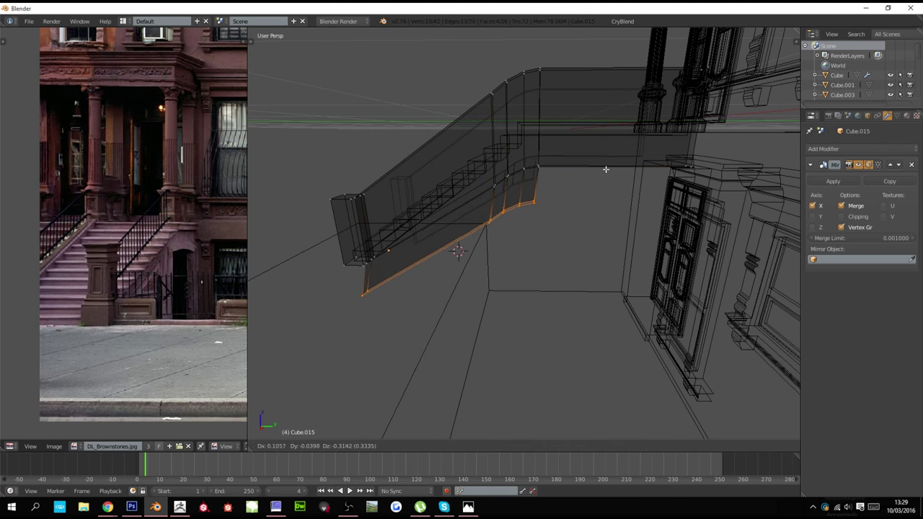
click(608, 176)
key(s)
key(z)
key(0)
key(Return)
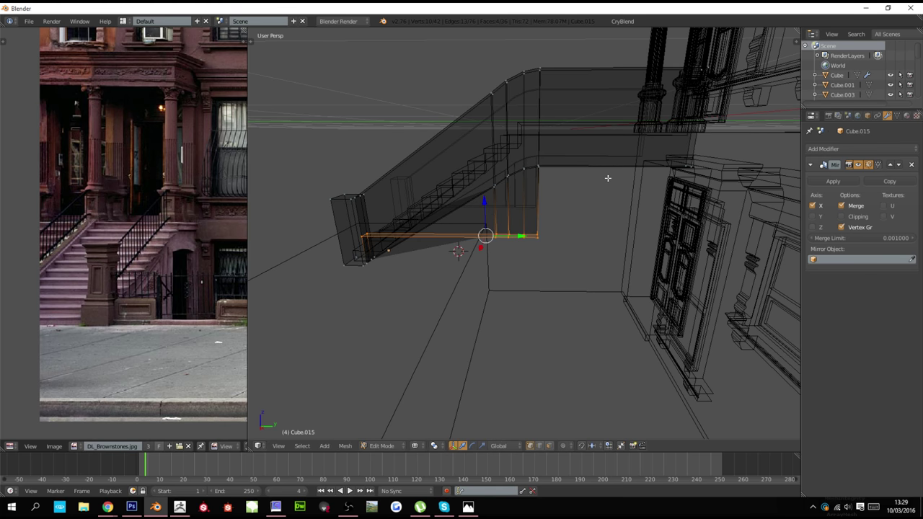
Lower the flattened underside of the side wall along Z to the sunken ground below the landing
key(g)
key(z)
click(614, 213)
key(z)
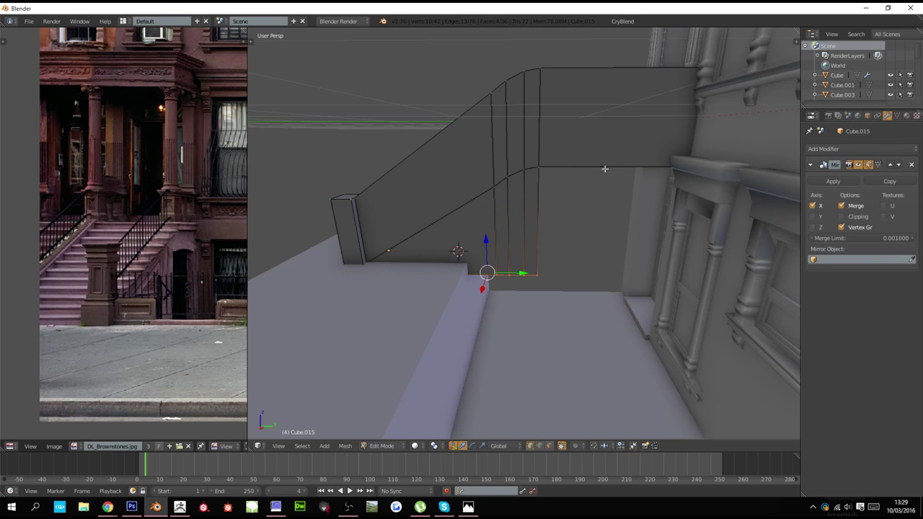
key(g)
key(z)
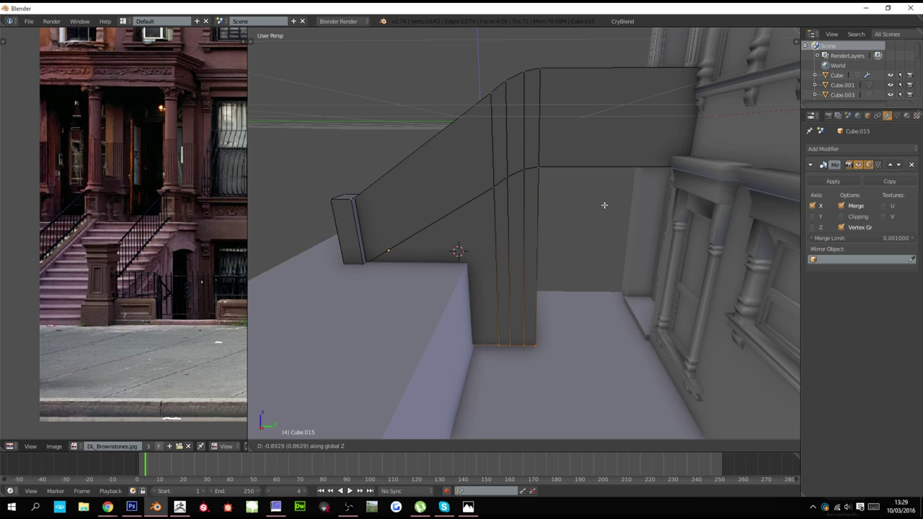
click(604, 213)
scroll(603, 216, down, 4)
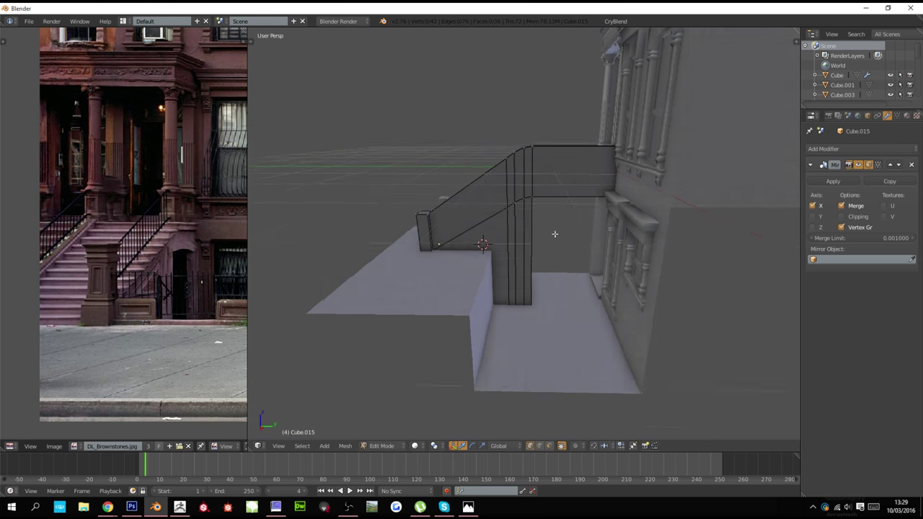
middle_drag(552, 232, 509, 240)
key(Tab)
scroll(564, 254, up, 5)
Bevel the inner corner edge between the wall's lowered support and the landing's underside with 3 segments and an offset of about 0.19
key(Tab)
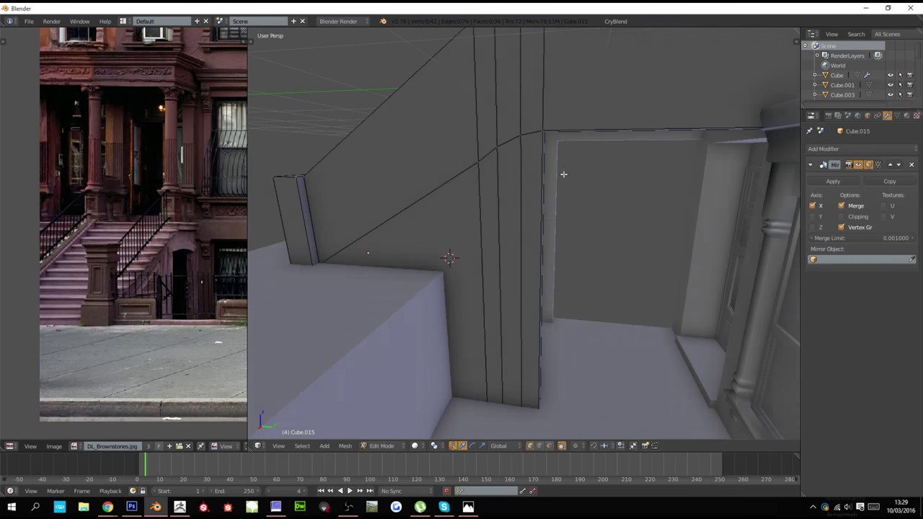
key(z)
key(a)
key(c)
right_click(558, 138)
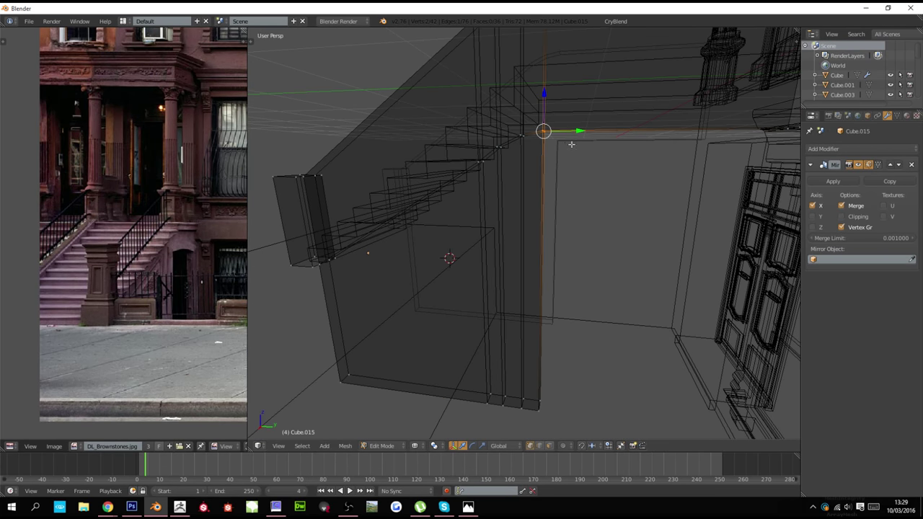
key(ctrl+b)
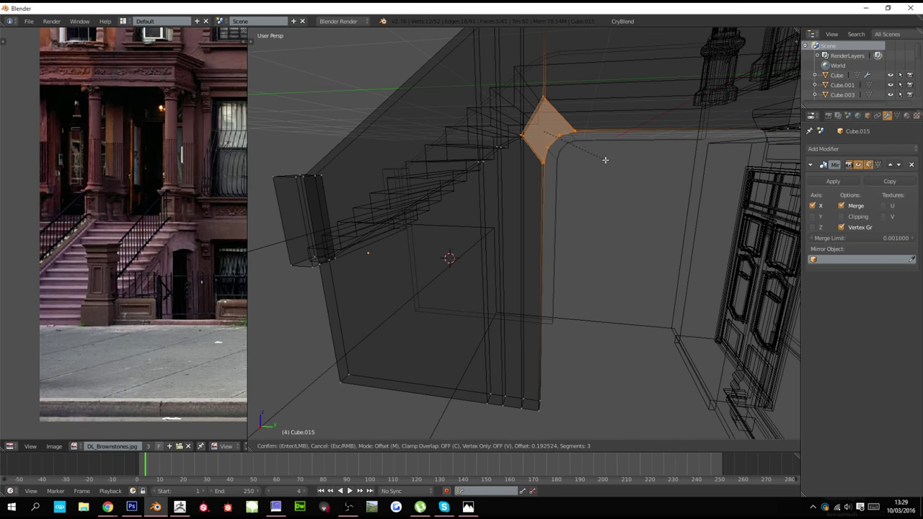
click(607, 164)
key(z)
mouse_move(607, 166)
middle_down()
mouse_move(612, 201)
mouse_move(640, 207)
mouse_move(561, 206)
mouse_move(603, 222)
mouse_move(644, 221)
mouse_move(559, 224)
middle_up()
key(a)
scroll(609, 203, down, 2)
key(Tab)
scroll(604, 222, up, 3)
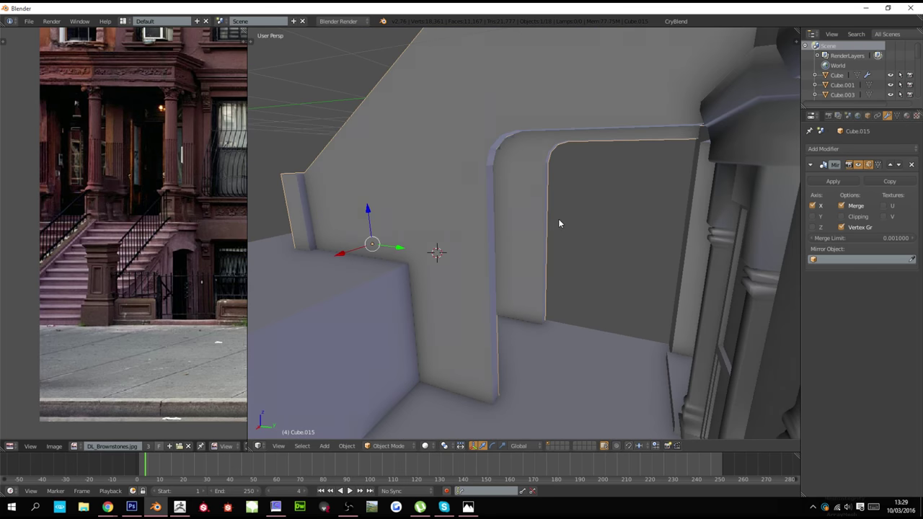
Slide the rounded corner's inner vertices along their edges and cut an edge loop through the facet above the curve
key(Tab)
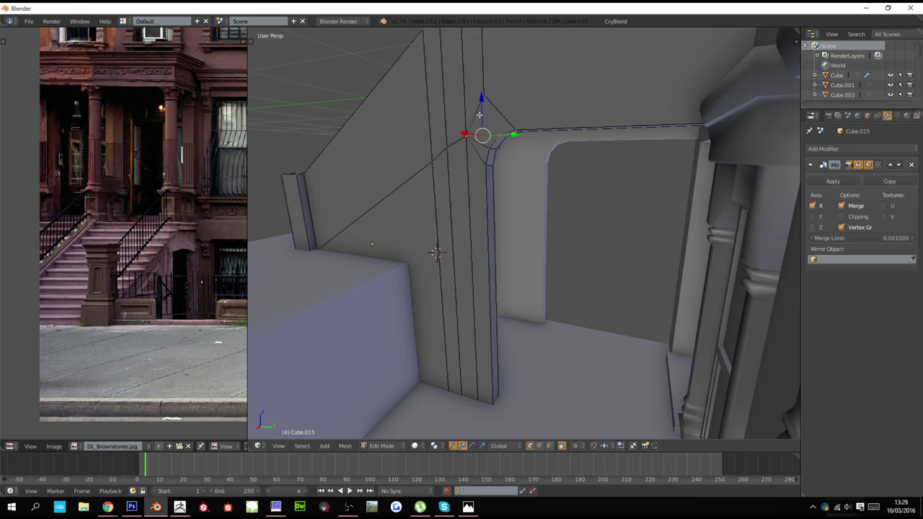
key(shift+v)
click(482, 136)
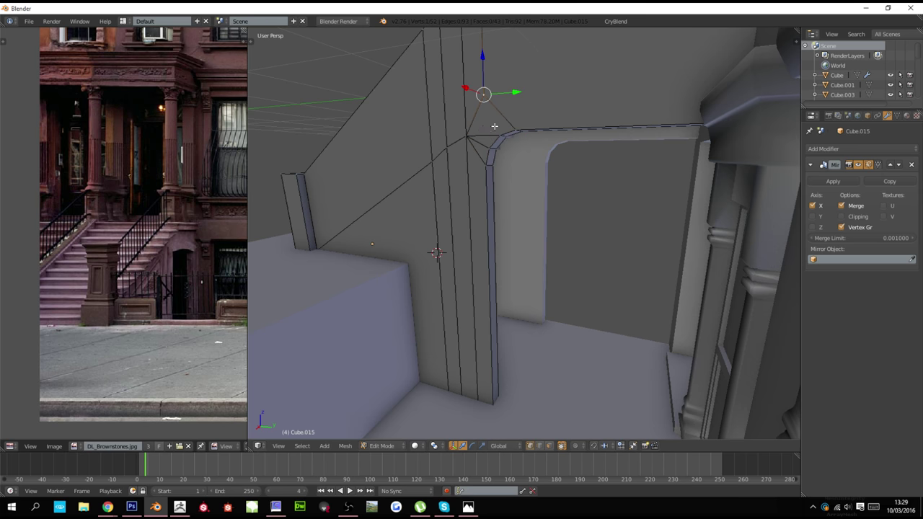
key(ctrl+r)
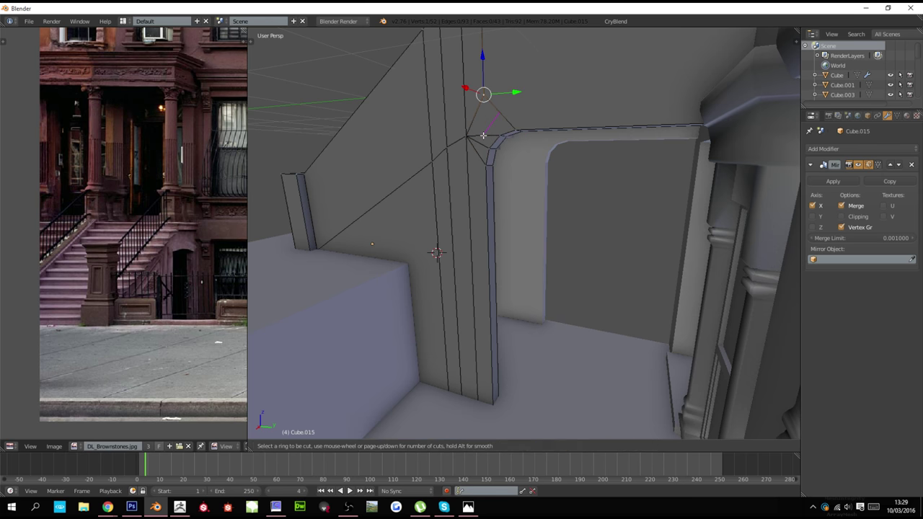
click(483, 135)
right_click(483, 136)
key(shift+v)
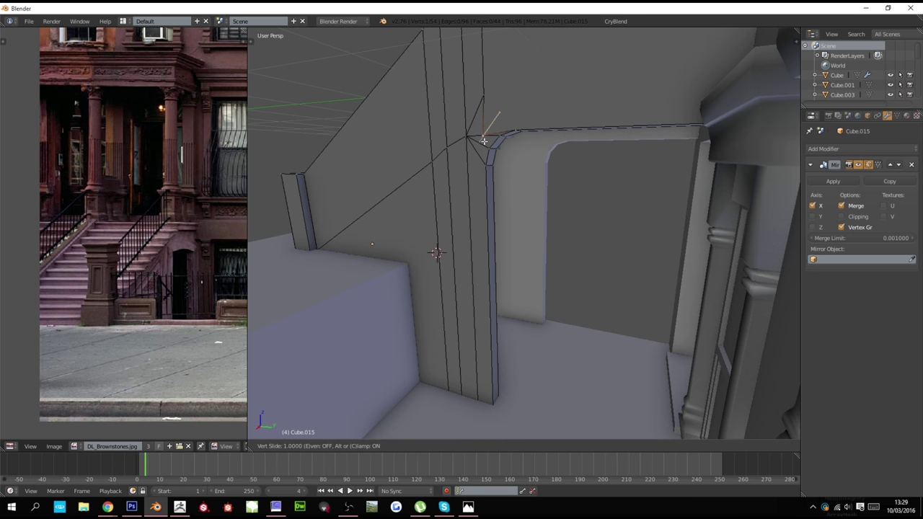
click(483, 141)
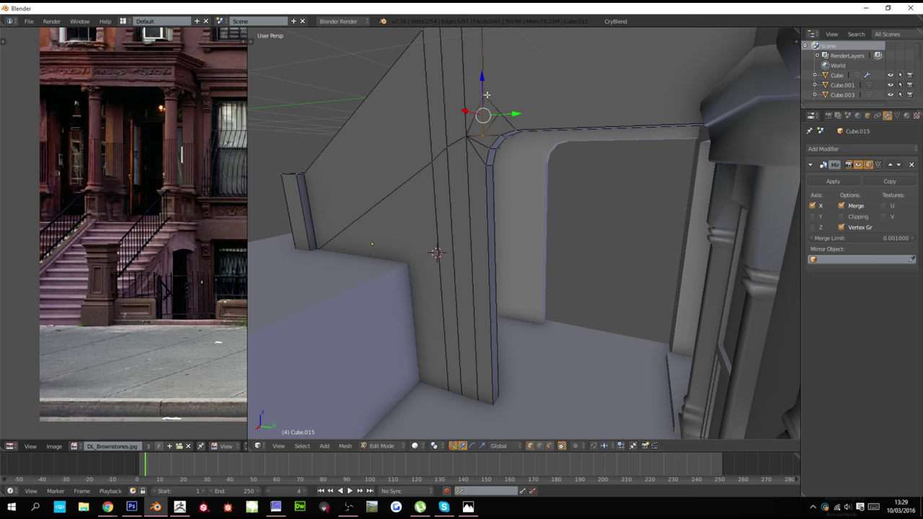
Move the stray bevel vertices onto neighbouring corner vertices and remove doubles across the whole side wall mesh
key(g)
key(g)
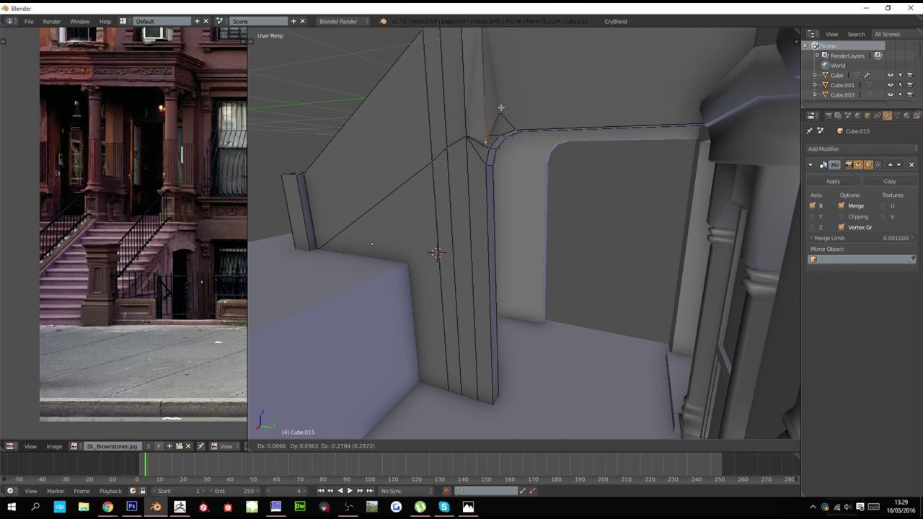
click(501, 108)
key(g)
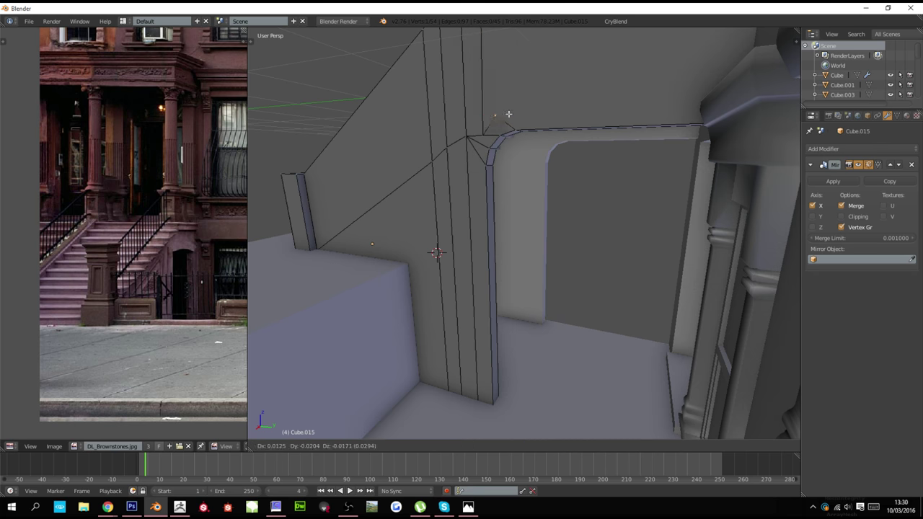
click(468, 148)
key(a)
key(w)
click(484, 144)
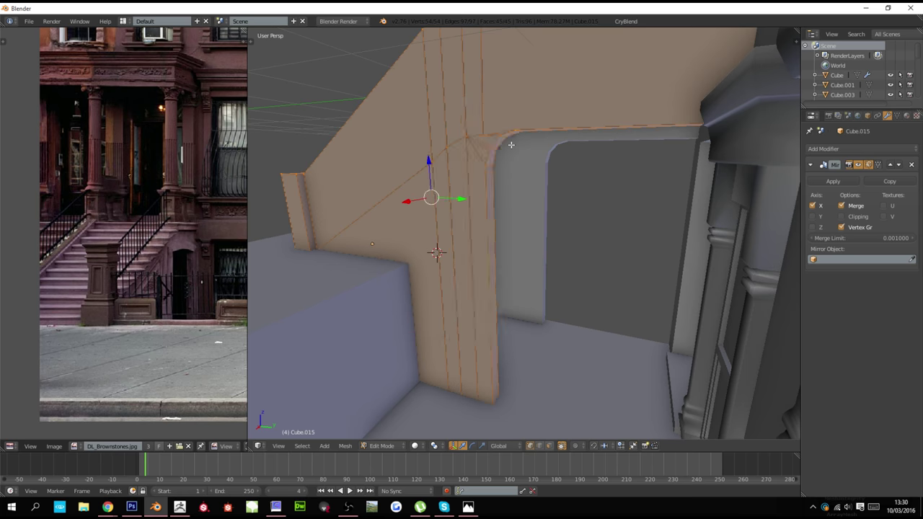
key(a)
Connect the curve's landing-side vertex to the wall's upper bend vertex with an edge, and try sliding the corner's inner vertex
middle_drag(492, 128, 500, 159)
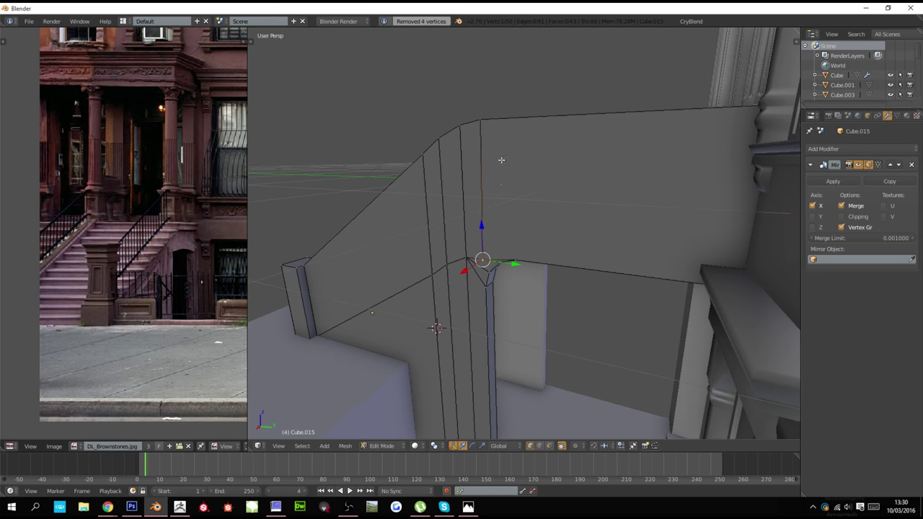
key(shift+v)
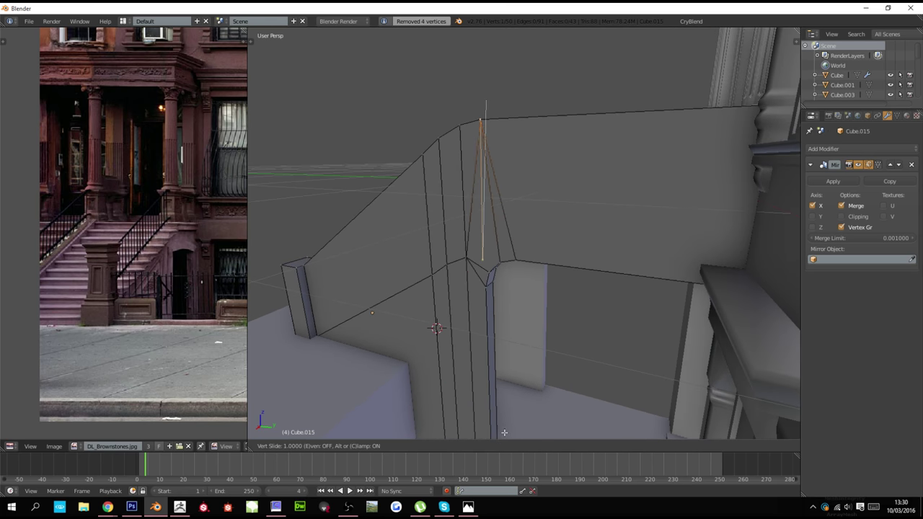
right_click(510, 426)
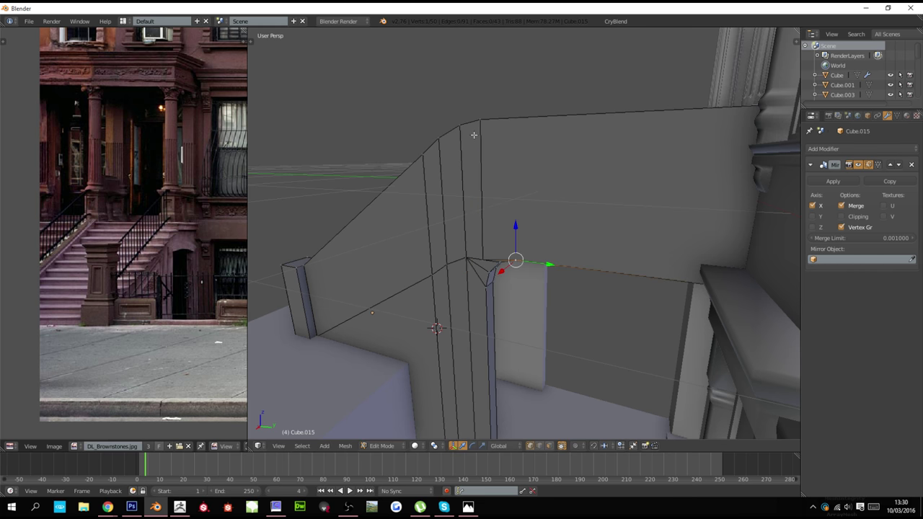
right_click(483, 257)
key(shift+v)
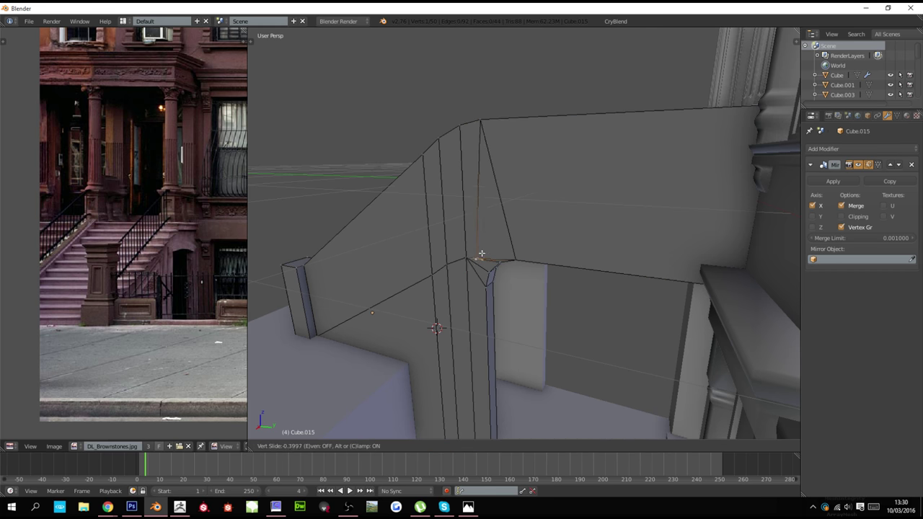
right_click(476, 253)
Move the two loose vertices above the rounded corner onto the adjacent bend vertex and remove doubles across the side wall
scroll(488, 286, up, 4)
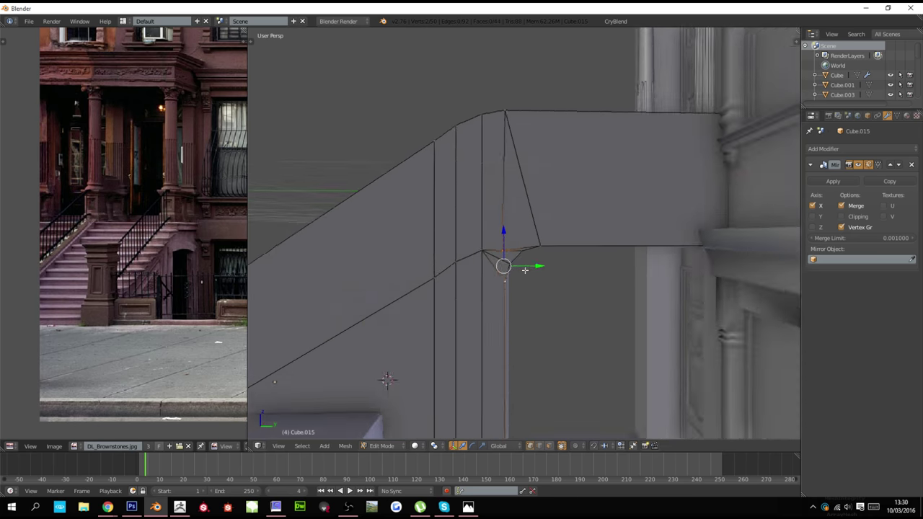
drag(492, 276, 511, 260)
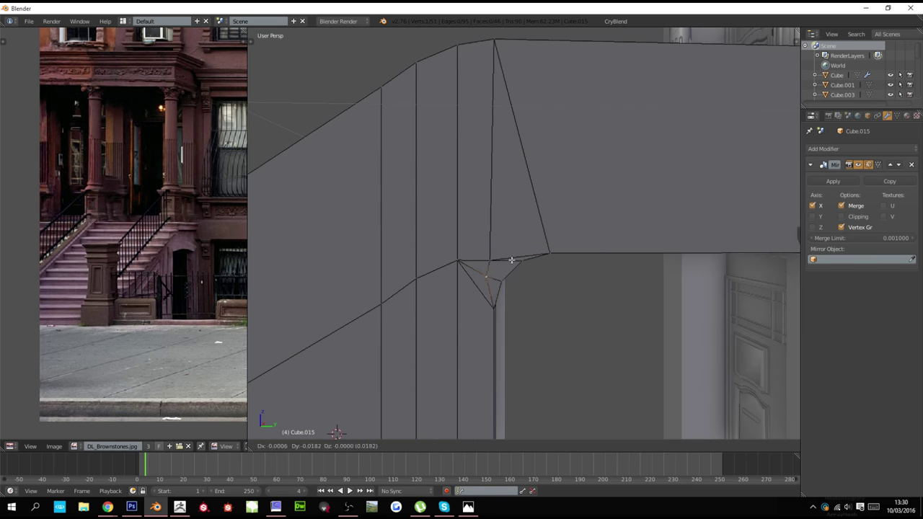
click(470, 252)
right_click(491, 259)
key(g)
click(444, 265)
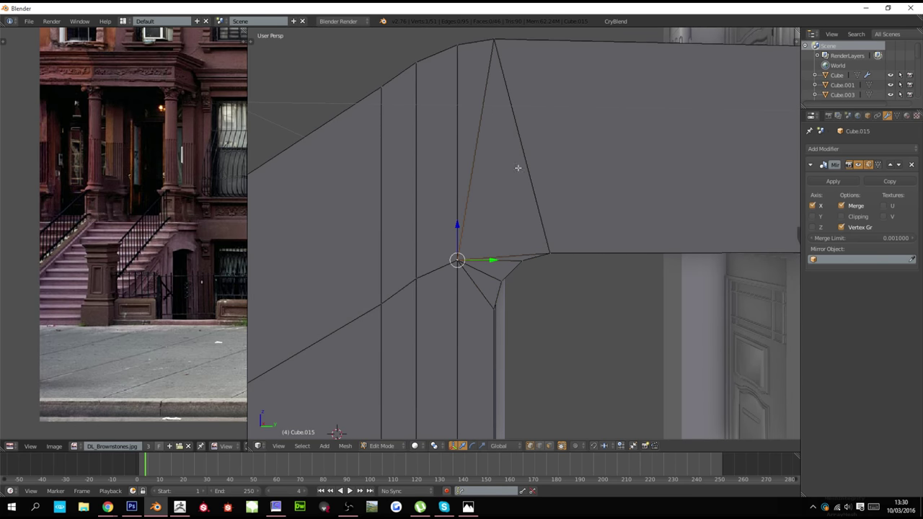
key(a)
key(a)
key(w)
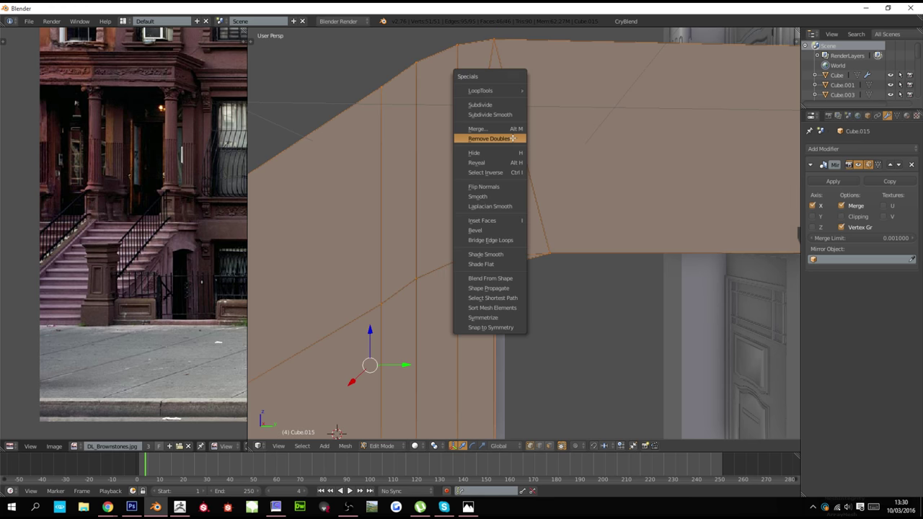
click(512, 137)
key(a)
middle_drag(513, 138, 535, 217)
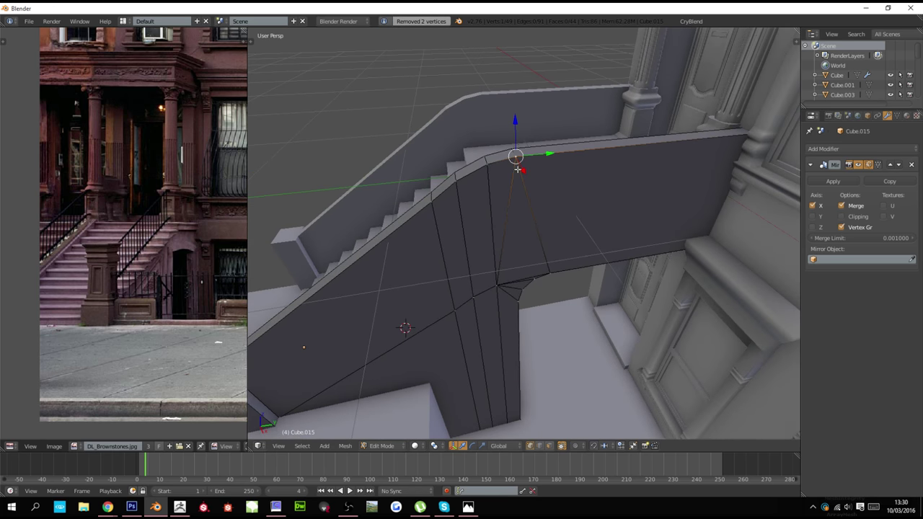
Slide the last pair of vertices on the wall's top bend onto the neighbouring pair and remove doubles
key(g)
key(g)
click(486, 174)
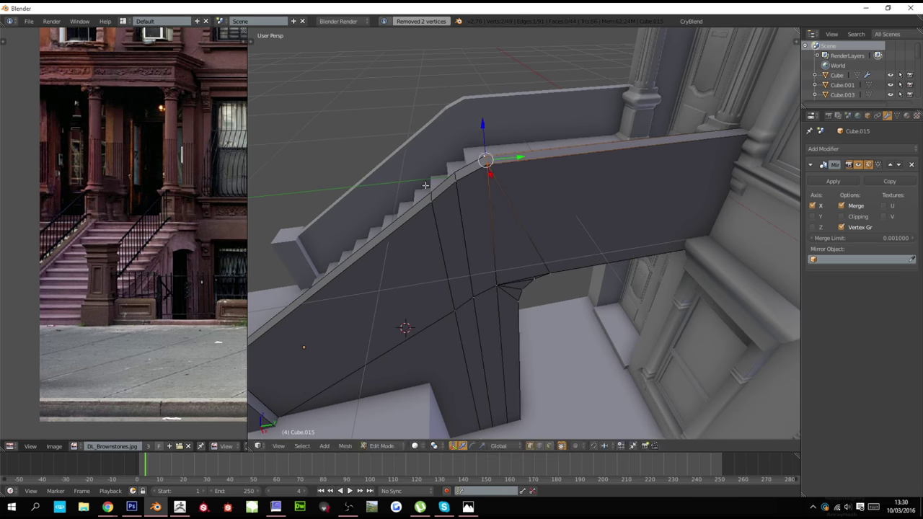
key(a)
key(w)
click(483, 181)
key(a)
middle_drag(483, 180, 547, 238)
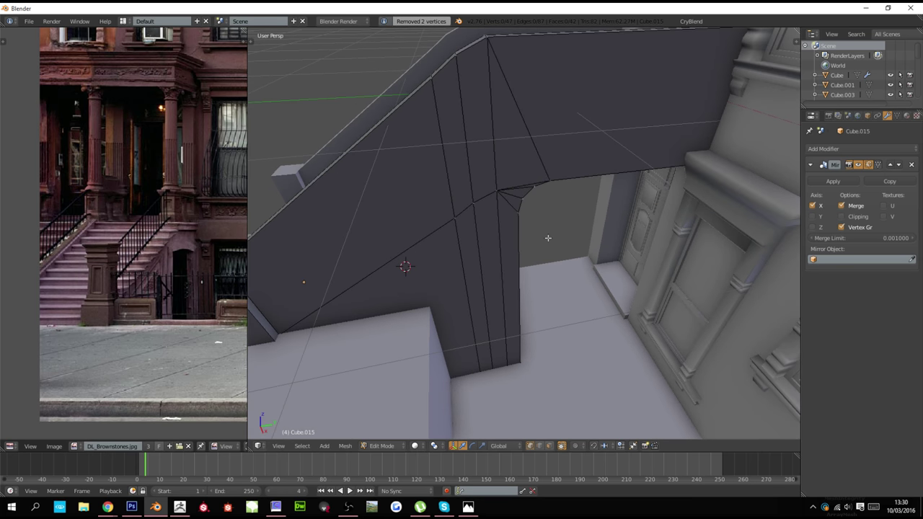
Slide the two inner bend vertices on the wall's side face upward along their vertical edges and leave mesh editing
key(g)
key(g)
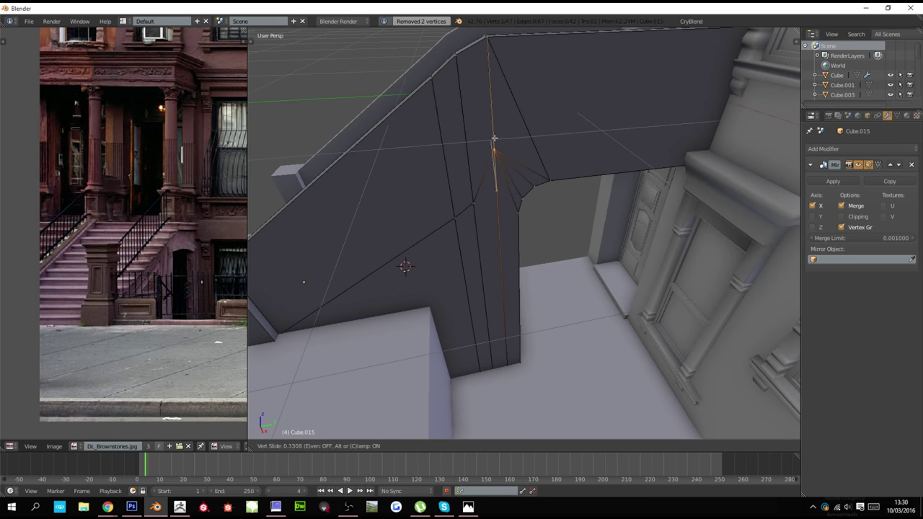
click(494, 138)
key(g)
key(g)
click(449, 211)
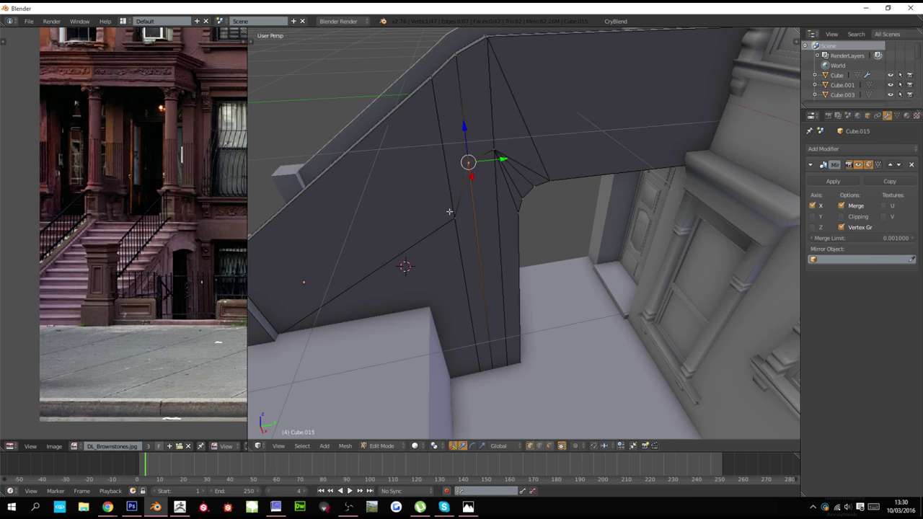
key(Tab)
middle_drag(450, 206, 561, 367)
scroll(529, 306, down, 3)
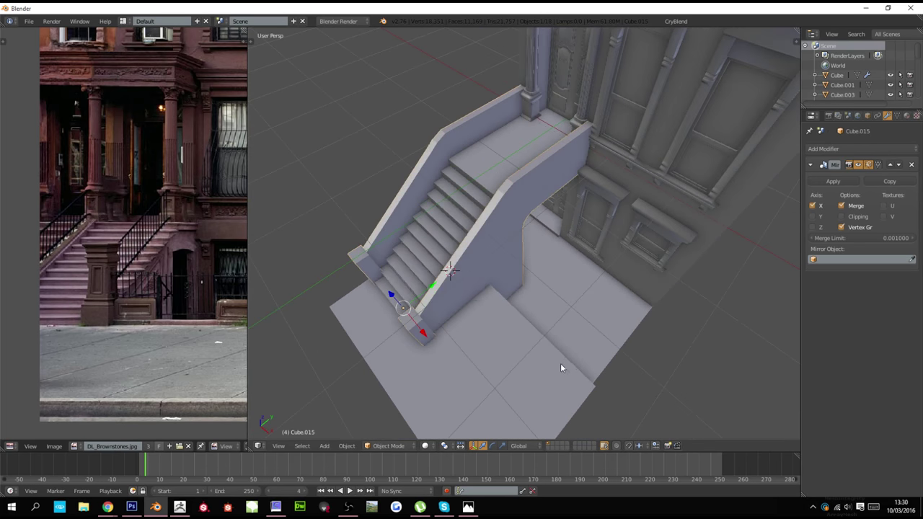
Open the ground plane for mesh editing and try moving the vertices of its front pavement and step along Y
right_click(445, 269)
scroll(447, 270, down, 2)
shift+scroll(532, 287, down, 3)
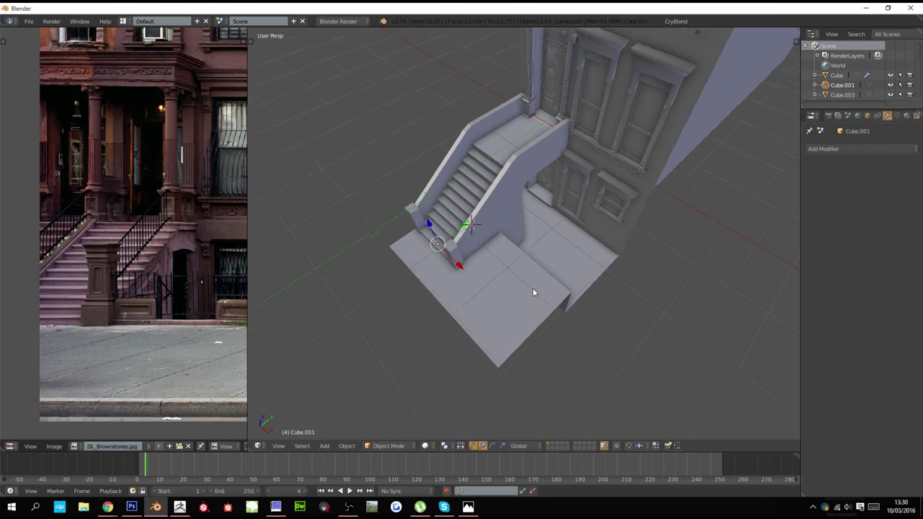
right_click(536, 270)
key(Tab)
key(z)
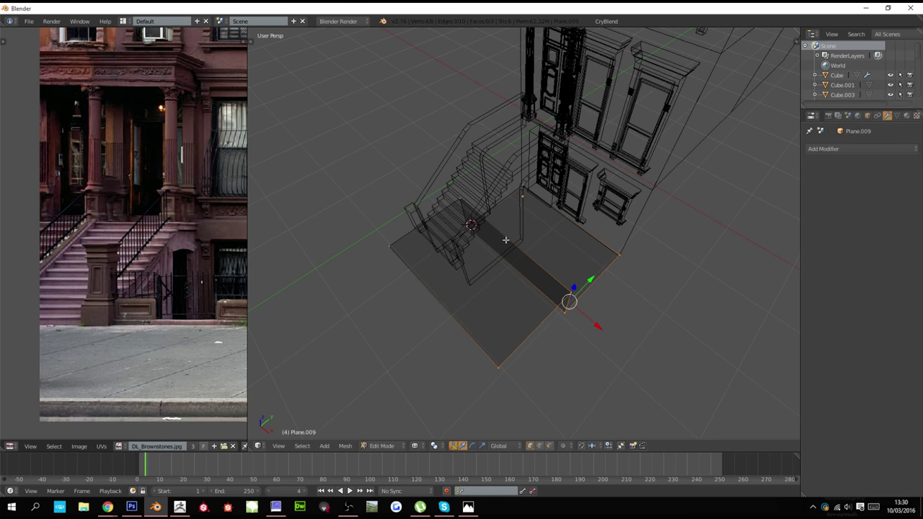
right_click(471, 225)
key(z)
key(g)
key(y)
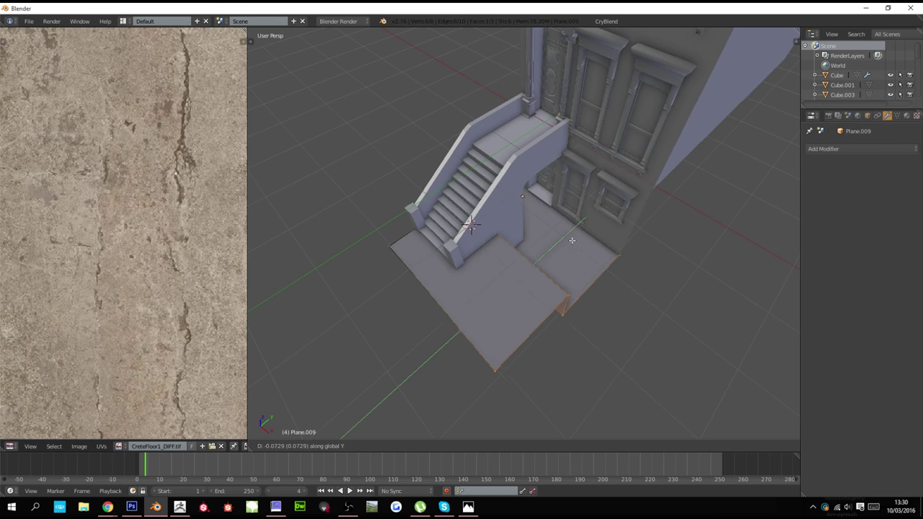
right_click(570, 253)
Deselect the pavement's outer edge, move the ground plane's step edge about 0.6 along Y toward the street, and leave mesh editing
key(z)
key(c)
middle_click(622, 253)
right_click(621, 252)
key(z)
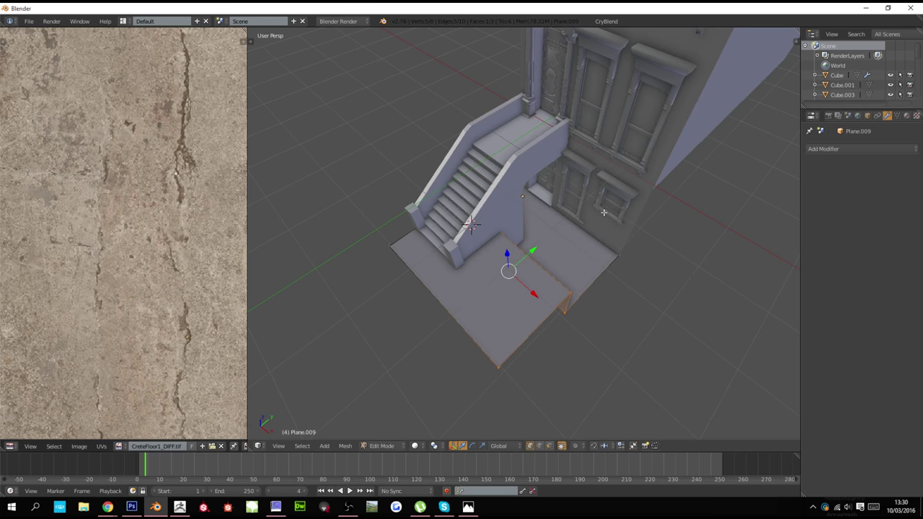
key(g)
key(x)
click(581, 240)
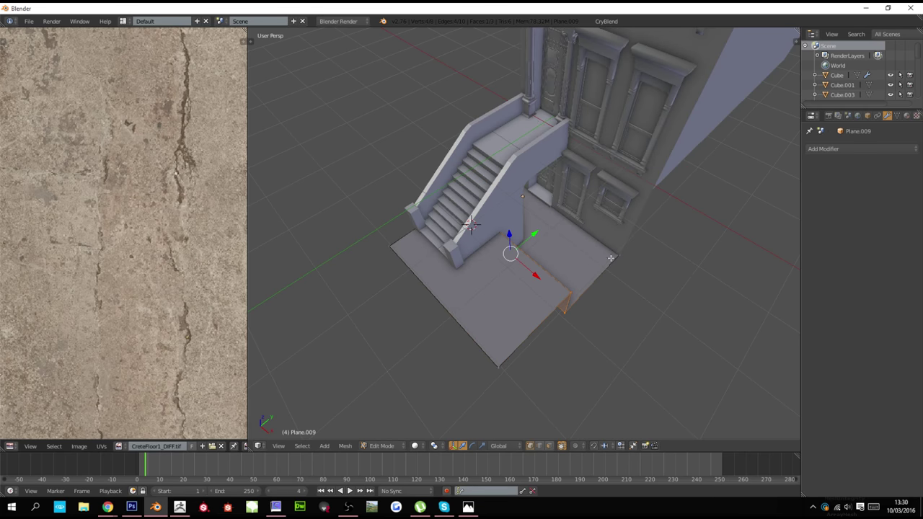
key(g)
key(y)
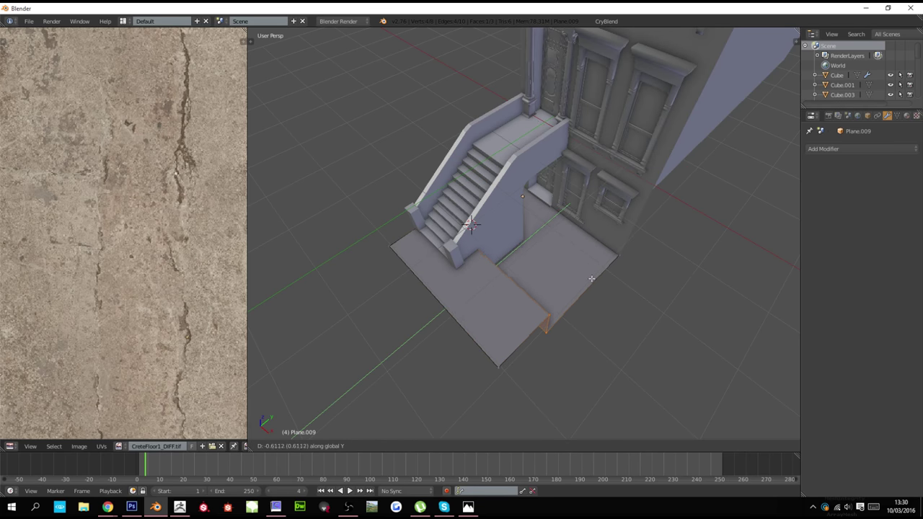
click(588, 280)
key(Tab)
Duplicate the stoop's steps and side walls, turn the copy to descend toward the house, and move it along X beside the original
right_click(478, 220)
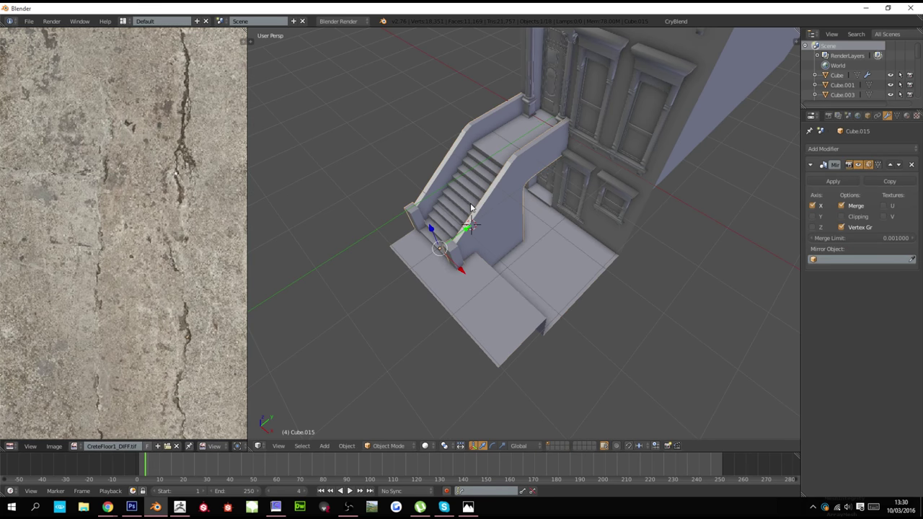
key(shift+d)
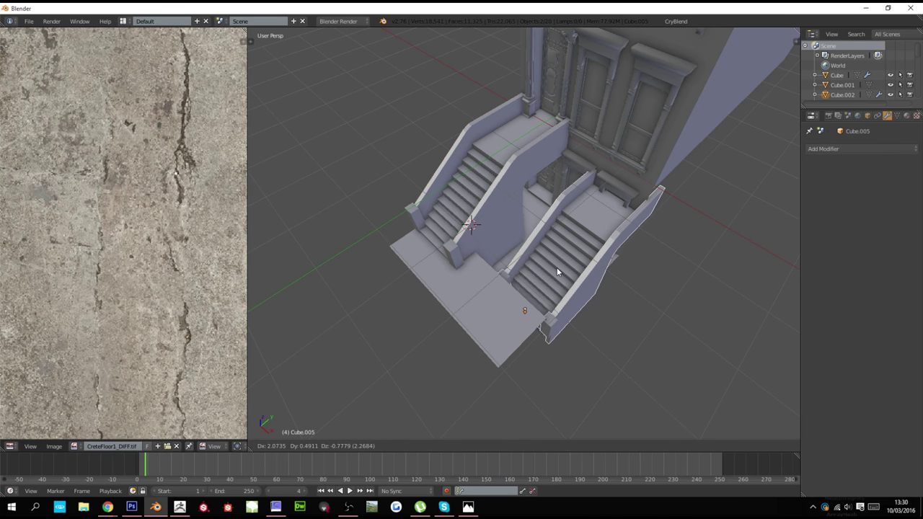
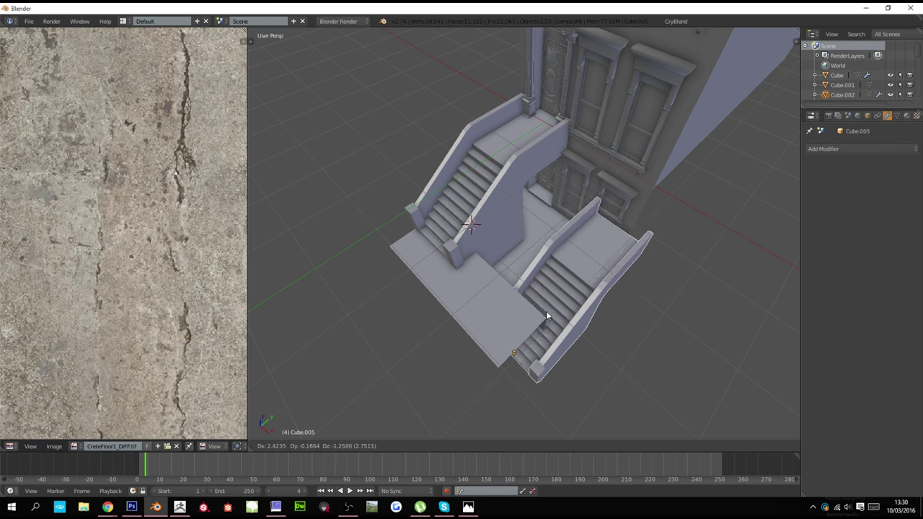
right_click(555, 262)
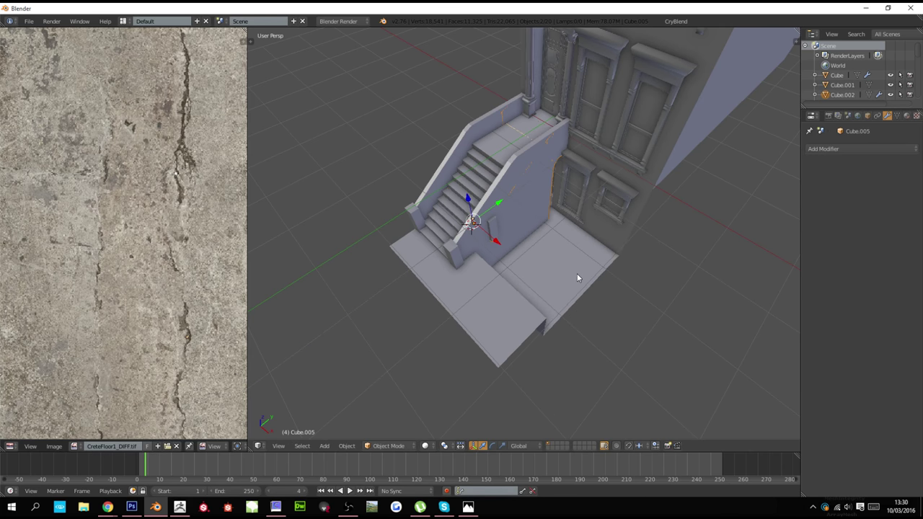
key(g)
key(x)
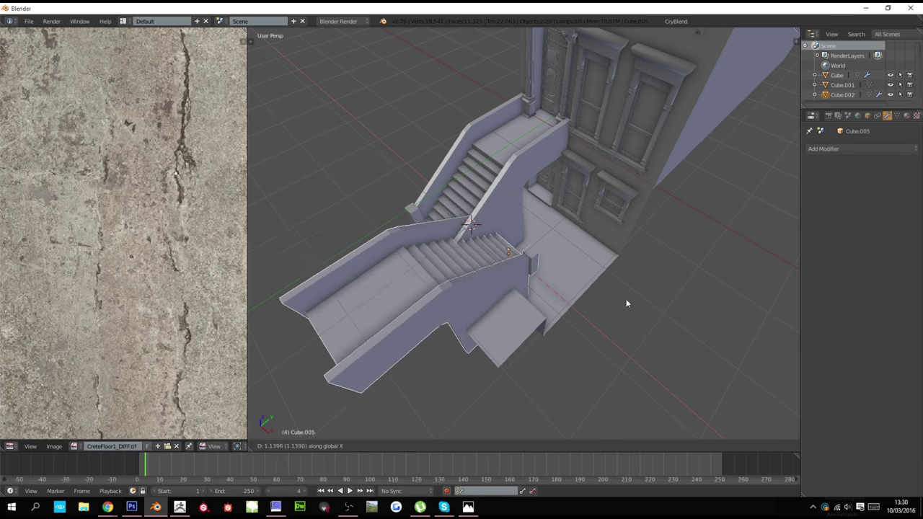
click(653, 316)
Move the copied staircase along Y toward the house and lower it along Z into the sunken area
scroll(619, 301, up, 3)
middle_drag(617, 301, 542, 245)
key(g)
key(y)
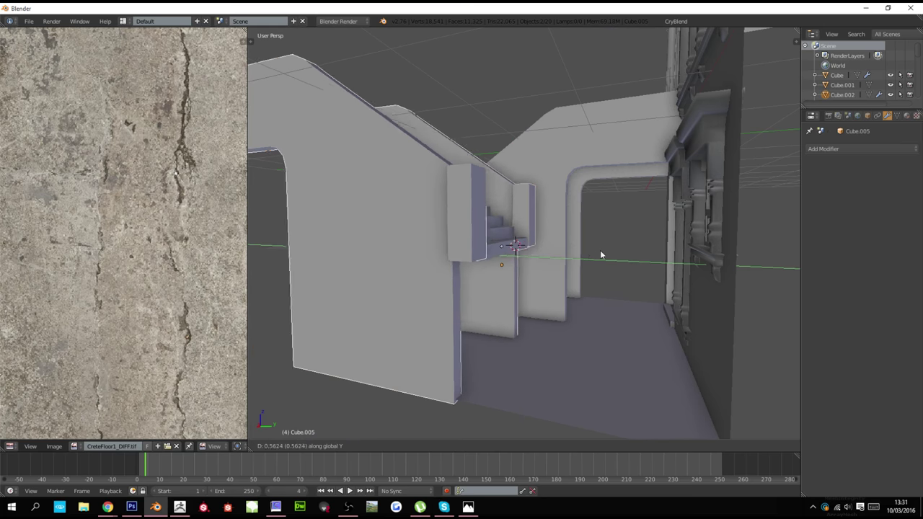
click(629, 256)
key(g)
key(z)
click(626, 385)
Fine-tune the copied staircase by lowering it slightly along Z and shifting it further toward the house along Y
middle_drag(465, 225, 451, 268)
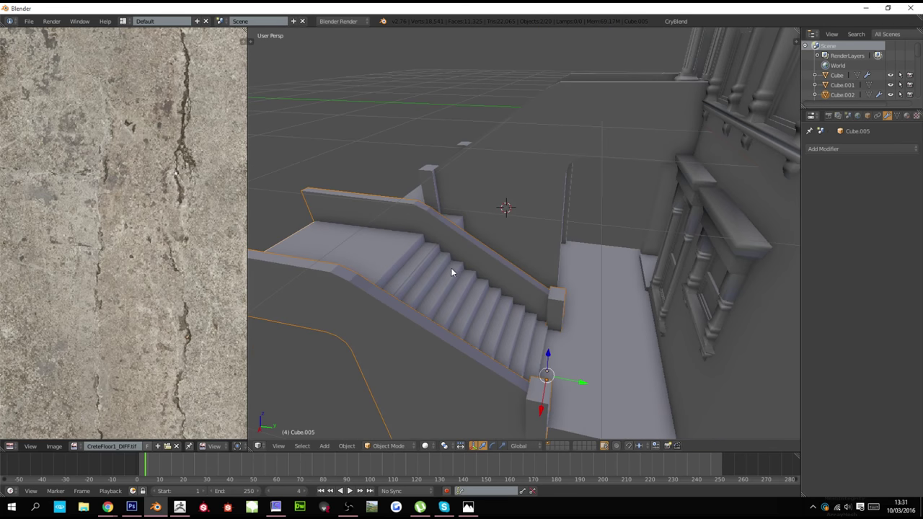
key(g)
key(x)
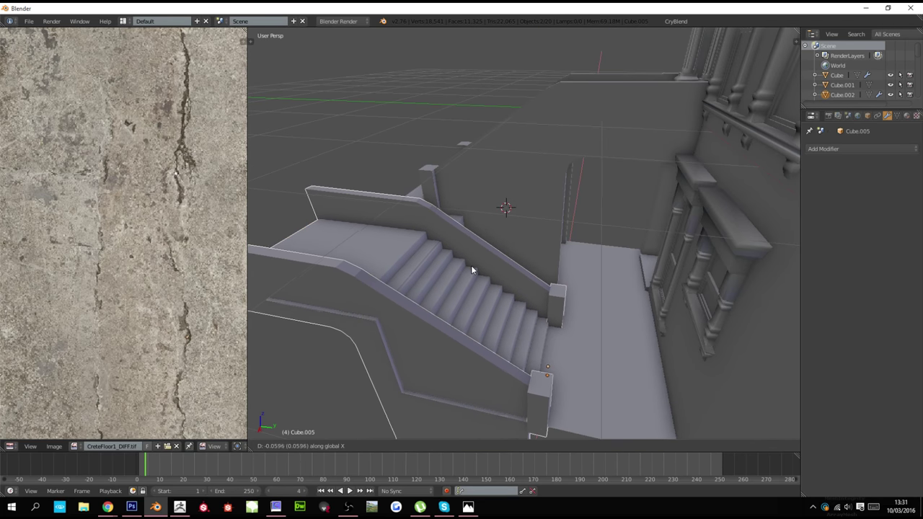
key(z)
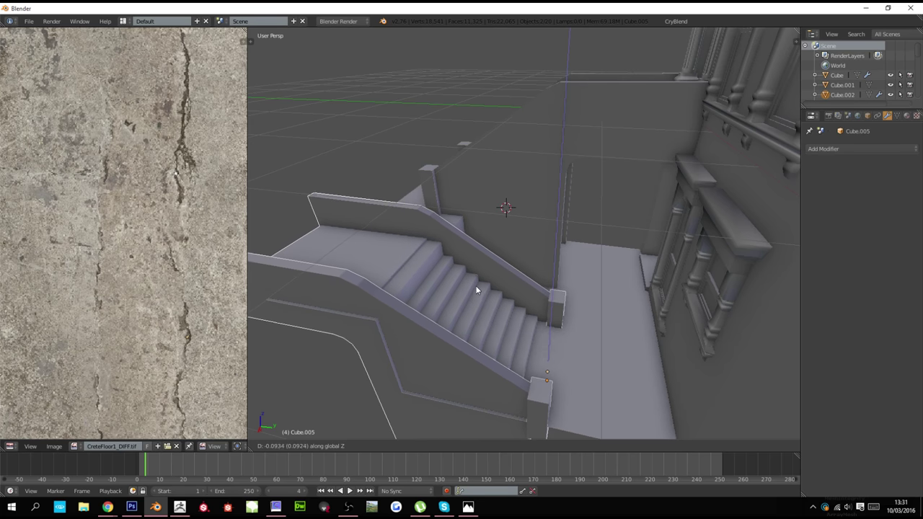
click(475, 299)
key(g)
key(y)
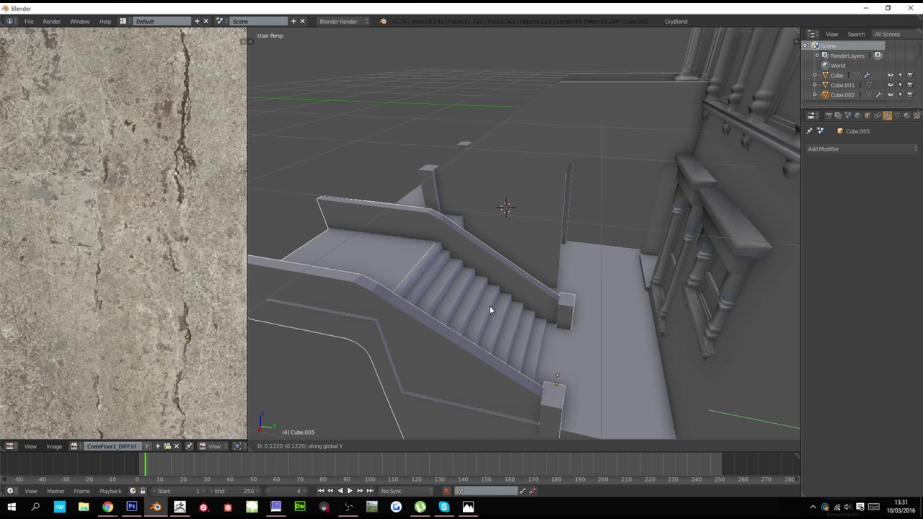
click(505, 307)
Move the copied staircase along X toward the main stoop's side wall
middle_drag(505, 307, 486, 297)
scroll(486, 297, up, 2)
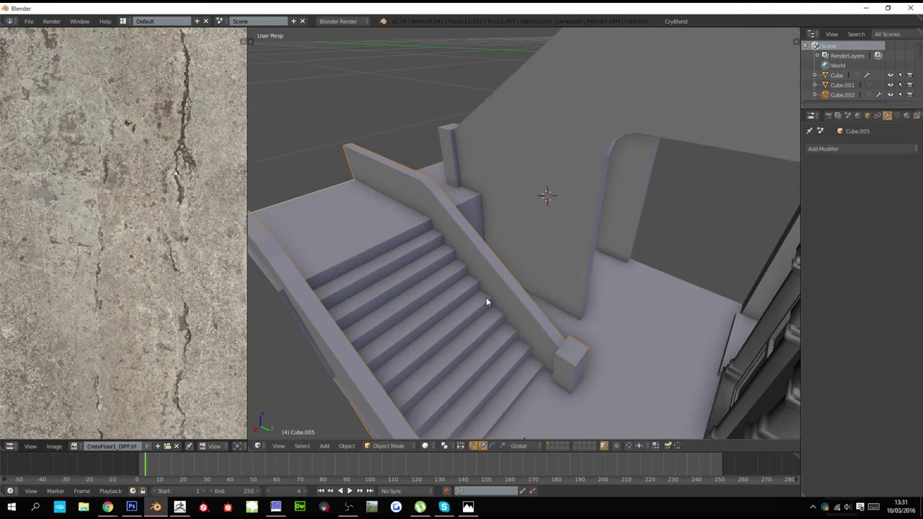
key(g)
key(x)
click(526, 275)
Apply the Mirror modifier to the copied staircase's side walls
right_click(527, 263)
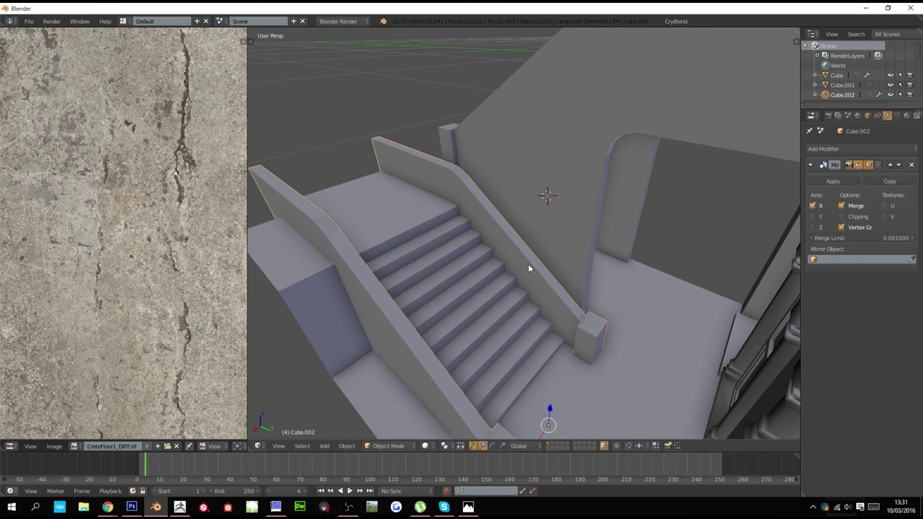
key(Tab)
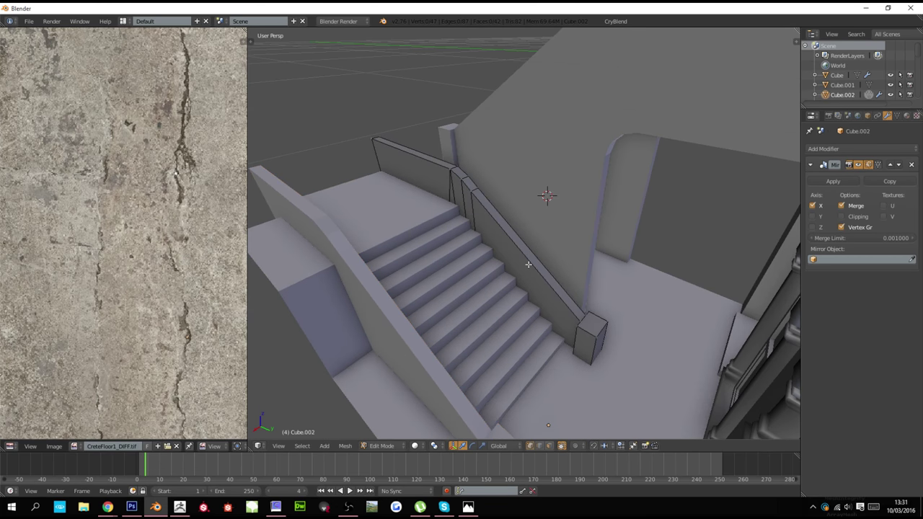
key(Tab)
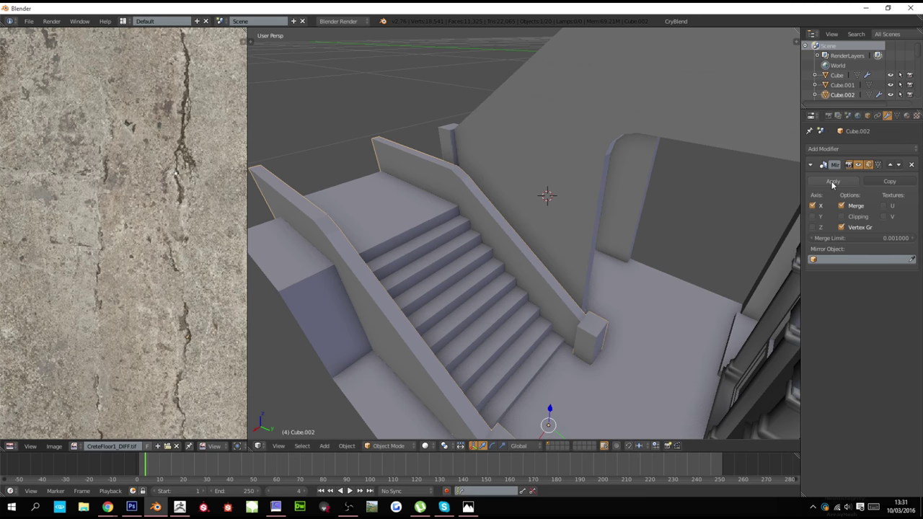
click(832, 183)
Delete the copied side wall and newel post nearest the main stoop and leave mesh editing
key(Tab)
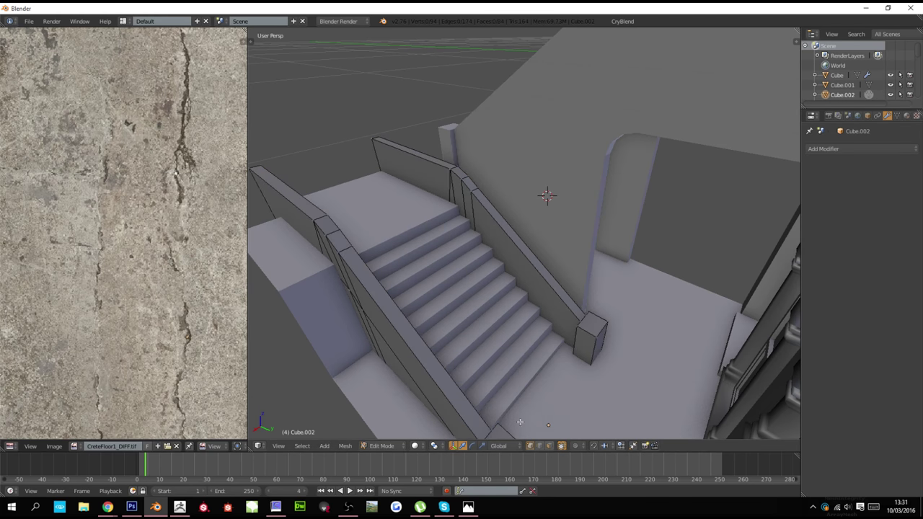
key(a)
right_click(598, 334)
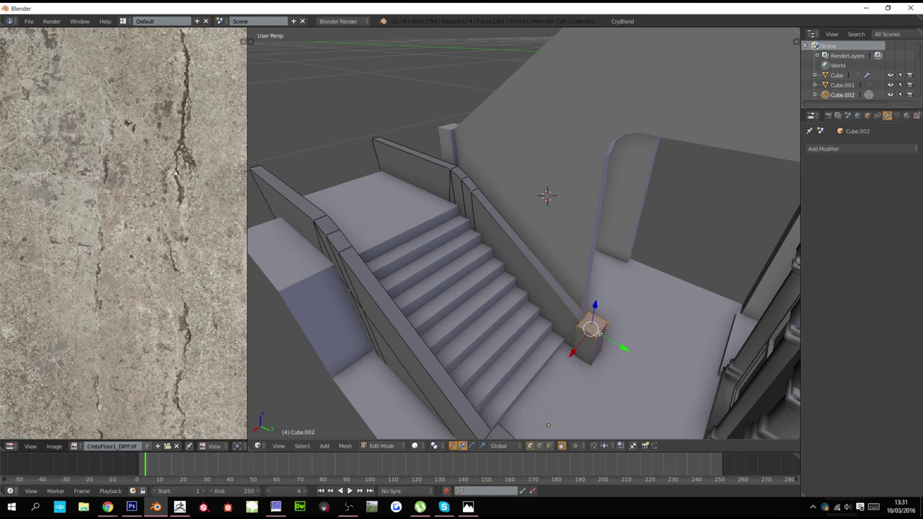
key(l)
key(x)
click(550, 308)
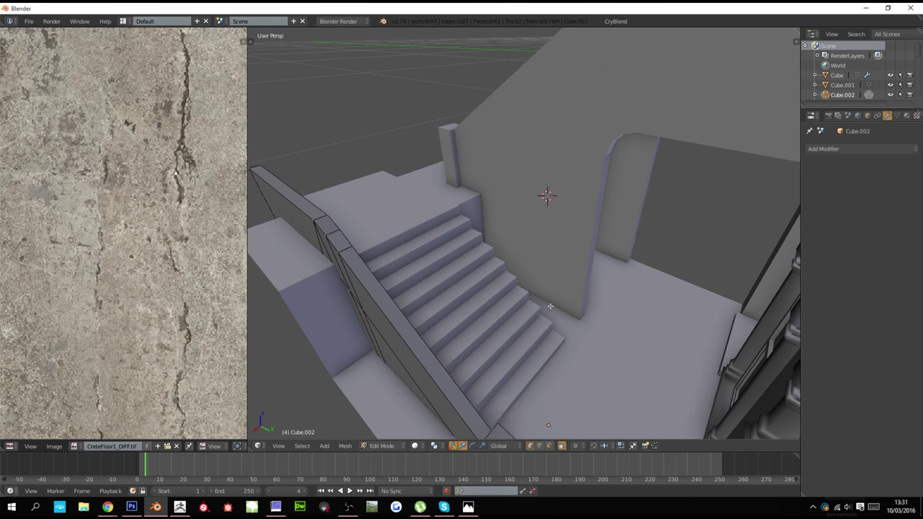
key(Tab)
Move the copied steps and remaining side wall along X until the steps meet the main stoop's wall
shift+right_click(408, 354)
key(g)
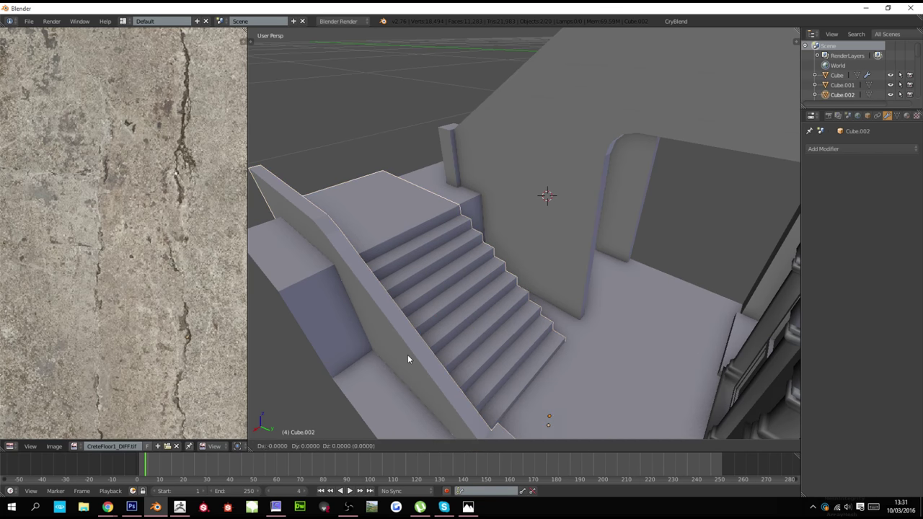
key(x)
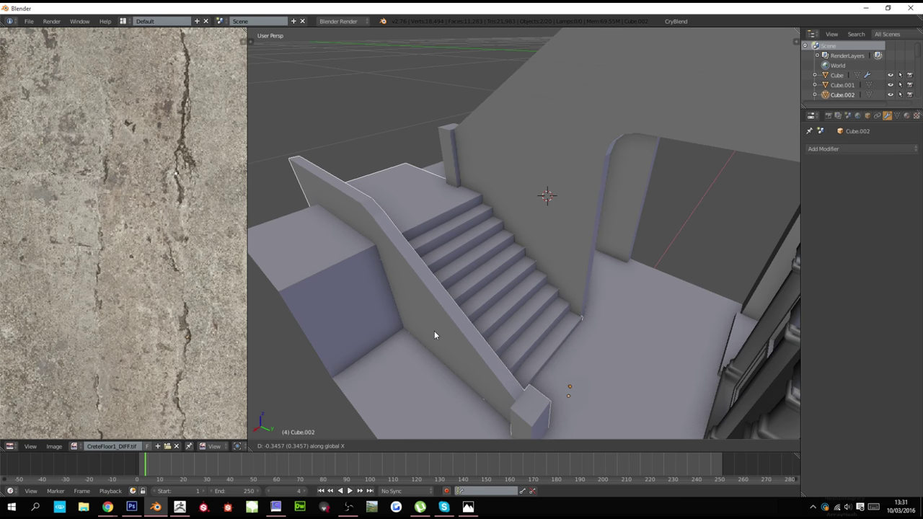
click(429, 323)
Select the end and rounded-corner vertices of the remaining side wall's level section and delete them
key(Tab)
scroll(429, 323, down, 6)
mouse_move(431, 322)
middle_down()
mouse_move(595, 320)
mouse_move(517, 324)
mouse_move(527, 317)
mouse_move(443, 307)
mouse_move(438, 322)
middle_up()
key(Tab)
scroll(596, 319, up, 3)
key(Tab)
key(z)
key(a)
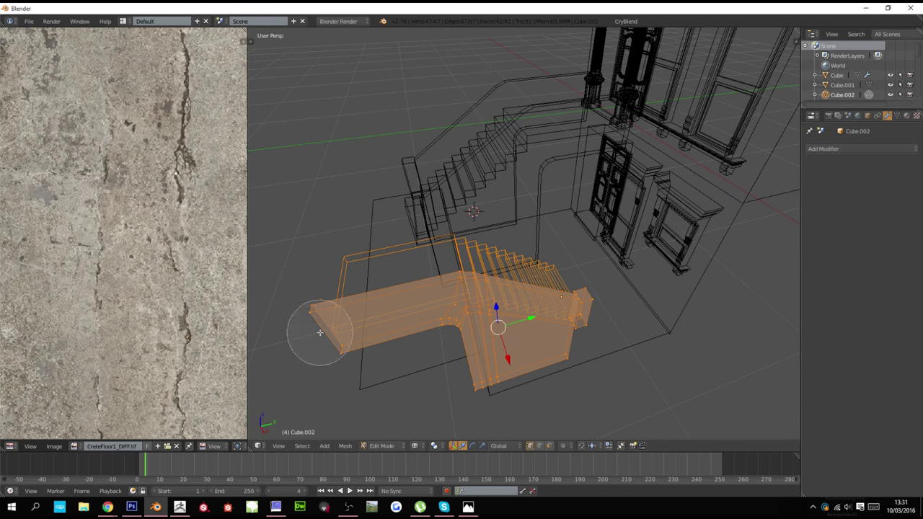
right_click(323, 331)
key(z)
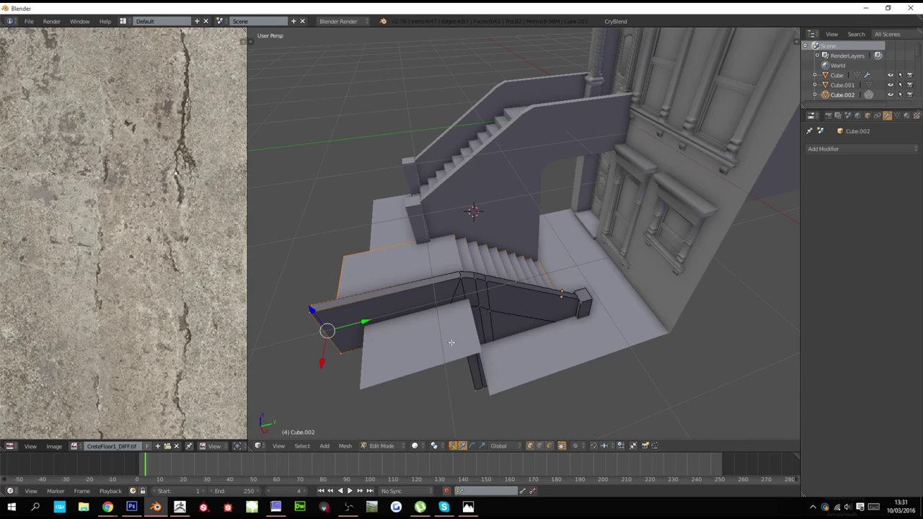
mouse_move(452, 342)
middle_down()
mouse_move(472, 346)
mouse_move(466, 309)
mouse_move(474, 299)
mouse_move(441, 301)
mouse_move(433, 292)
middle_up()
key(z)
key(c)
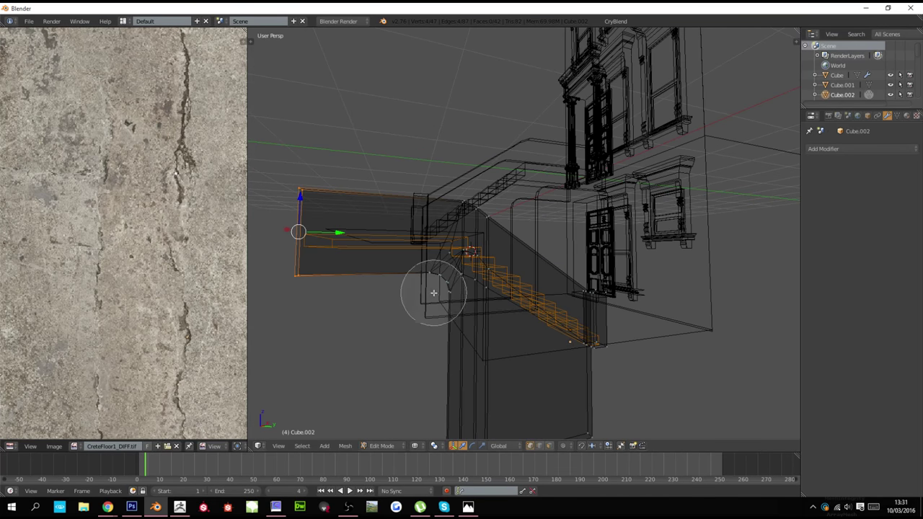
drag(433, 293, 421, 287)
right_click(421, 287)
middle_drag(428, 310, 422, 338)
key(x)
click(424, 344)
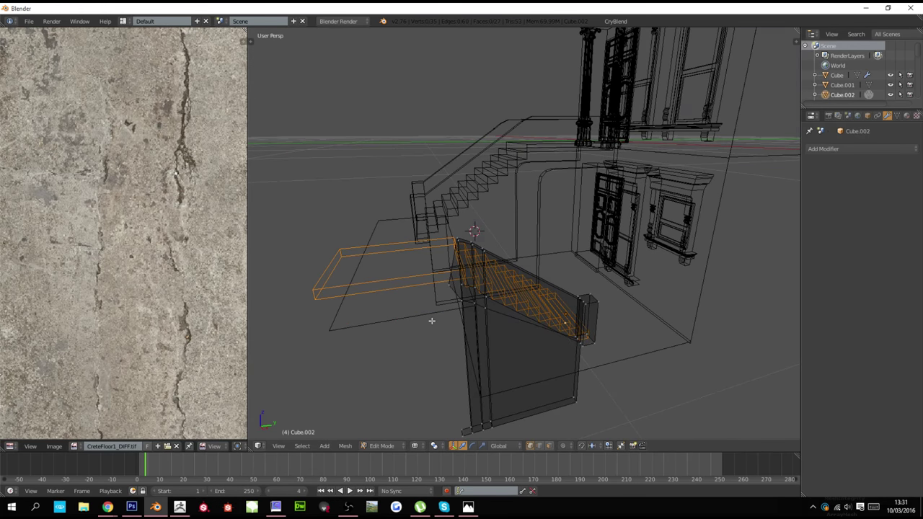
Delete the stray vertices at the side wall's cut end and base, fill the open end with a face, and leave mesh editing
right_click(449, 284)
key(x)
click(446, 287)
middle_drag(446, 287, 443, 297)
right_click(464, 364)
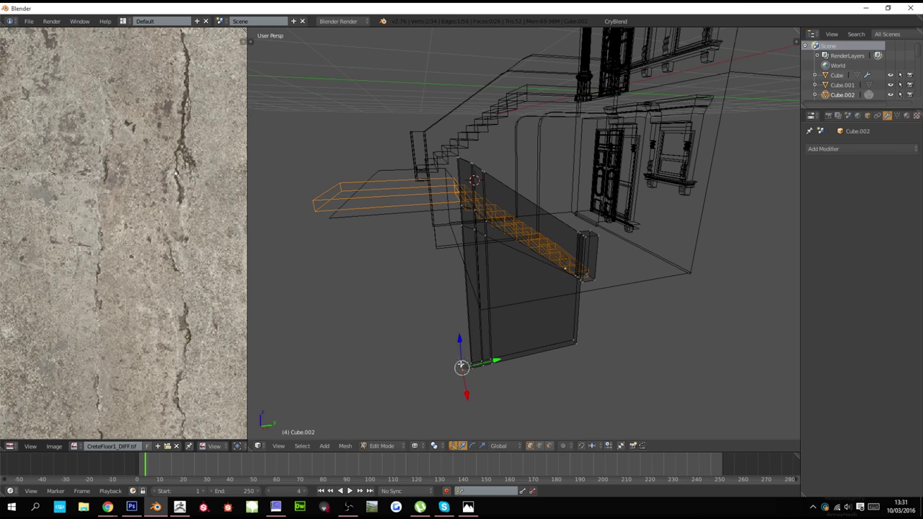
key(x)
click(461, 363)
key(z)
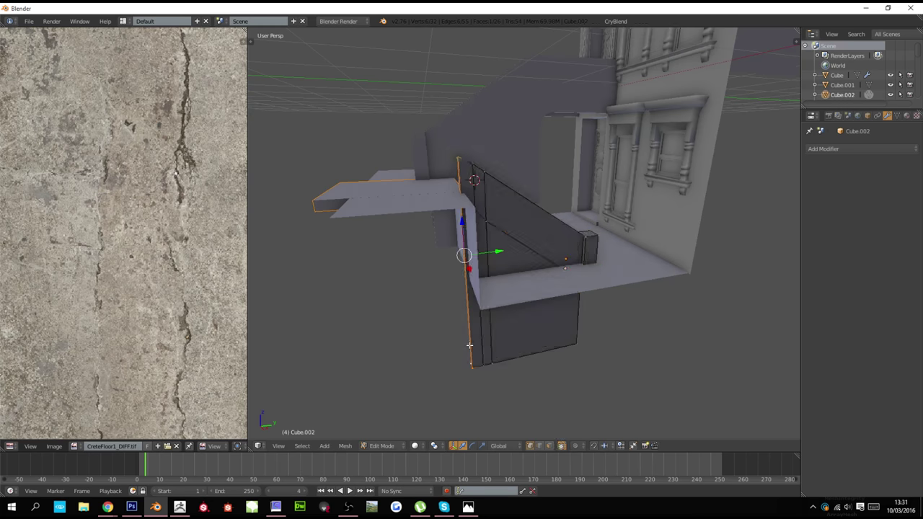
key(Tab)
Dissolve the two redundant edge loops near the upper end of the lower staircase's side wall
middle_drag(469, 347, 516, 386)
scroll(517, 386, up, 2)
middle_drag(459, 331, 458, 346)
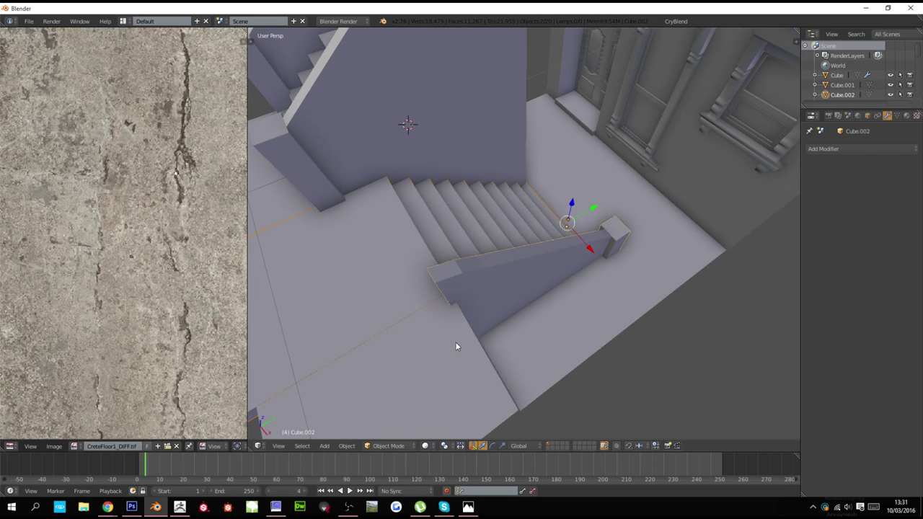
key(Tab)
key(x)
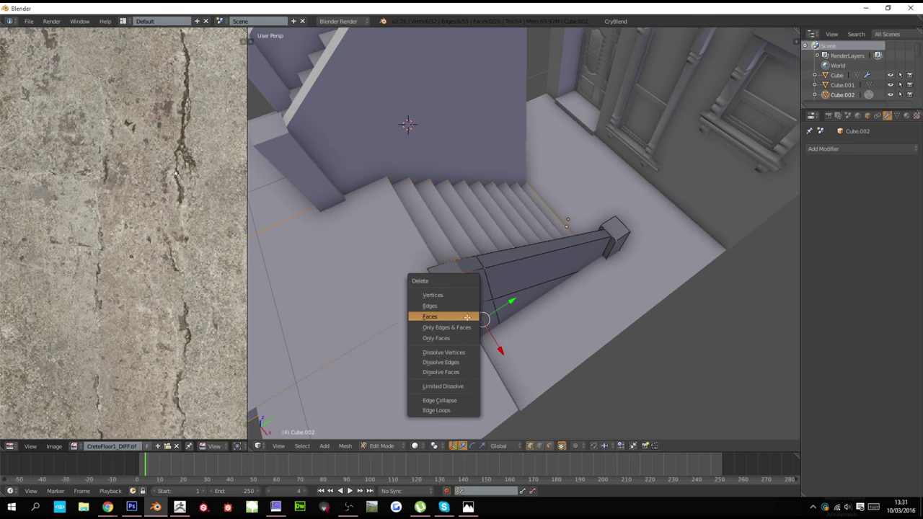
click(465, 355)
right_click(491, 286)
key(x)
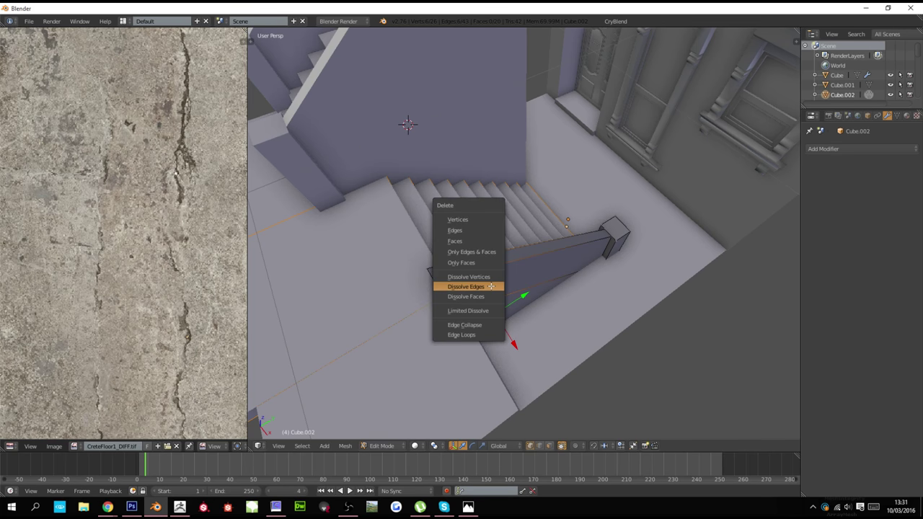
click(491, 286)
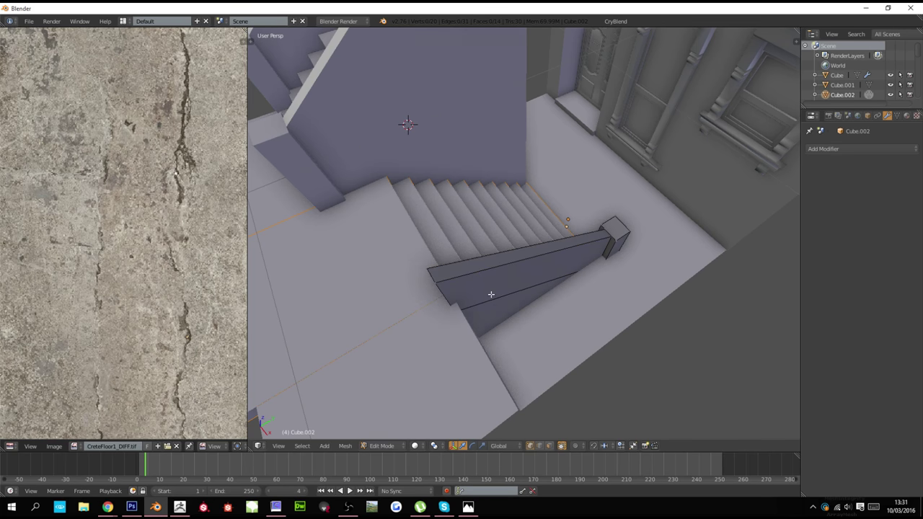
Dissolve the diagonal edges crossing the side wall's faces and select the whole wall mesh
middle_drag(490, 295, 469, 274)
key(z)
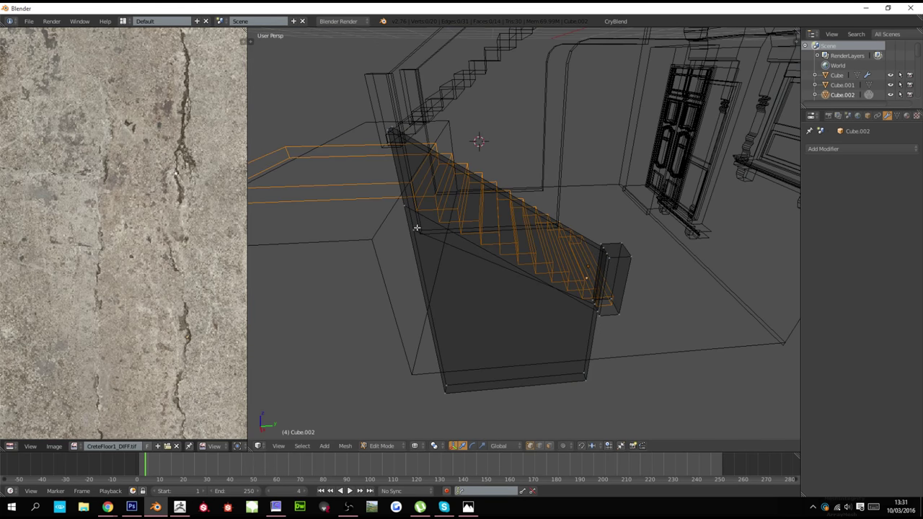
key(z)
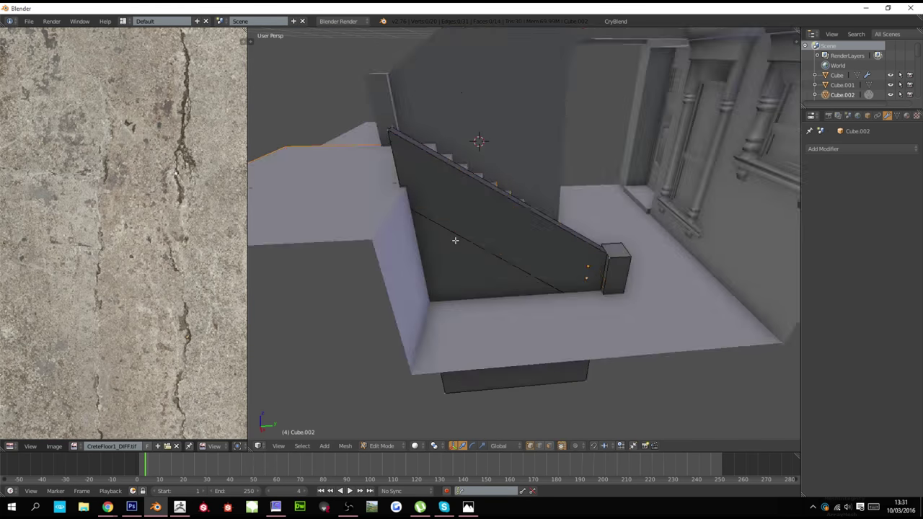
key(x)
click(458, 239)
key(z)
key(a)
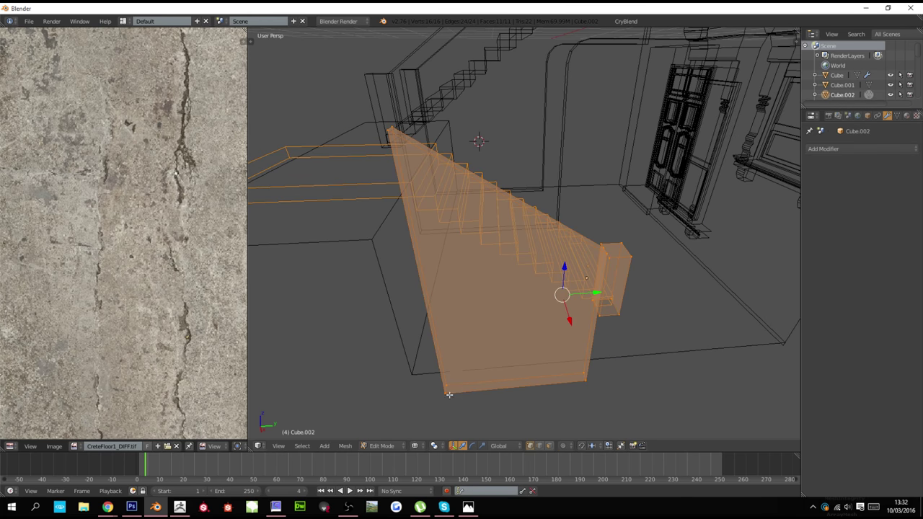
Raise the bottom edge of the lower staircase's side wall about 1.36 along Z to meet the basement floor
right_click(447, 393)
key(z)
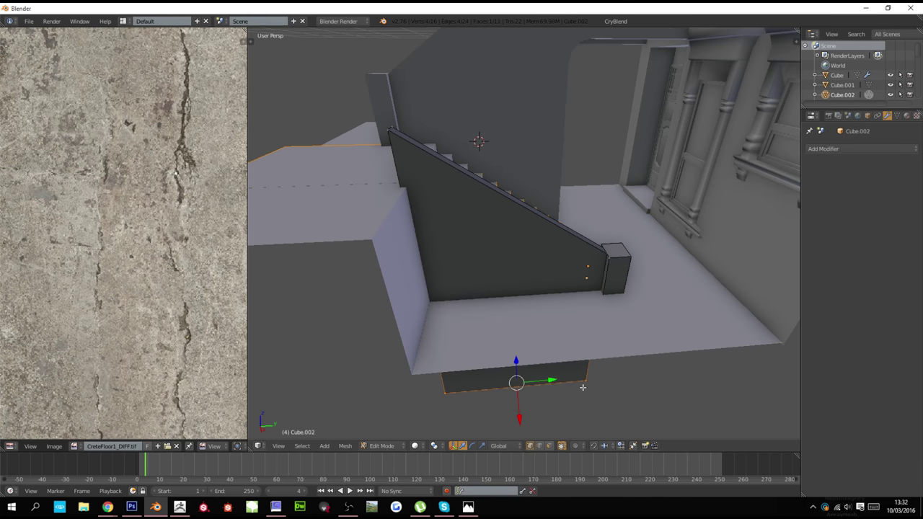
key(g)
key(z)
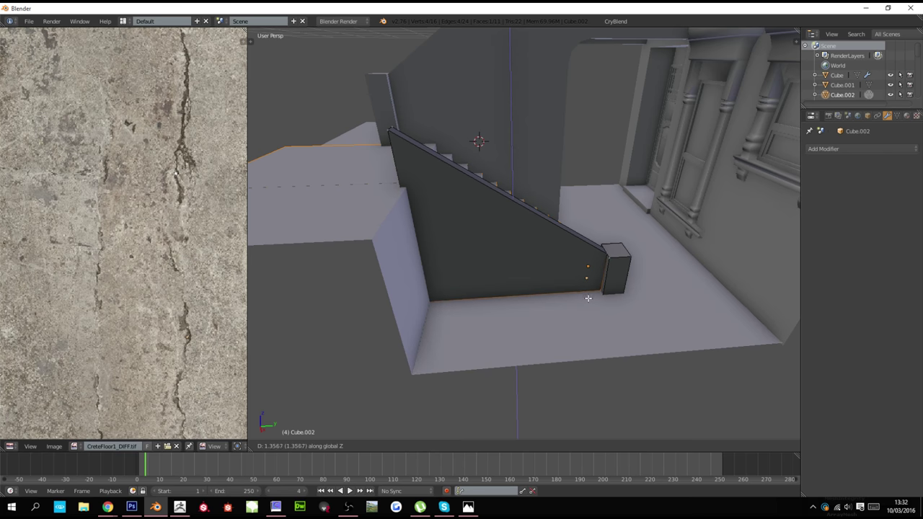
click(587, 295)
Select the base vertices of the side wall's lower end post and raise them about 0.26 along Z to floor level
key(z)
key(a)
key(c)
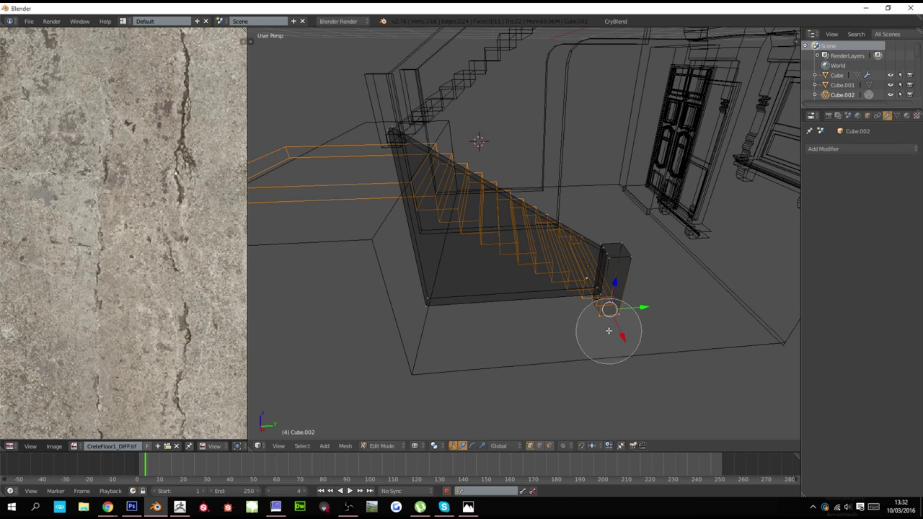
key(Escape)
key(z)
key(g)
key(z)
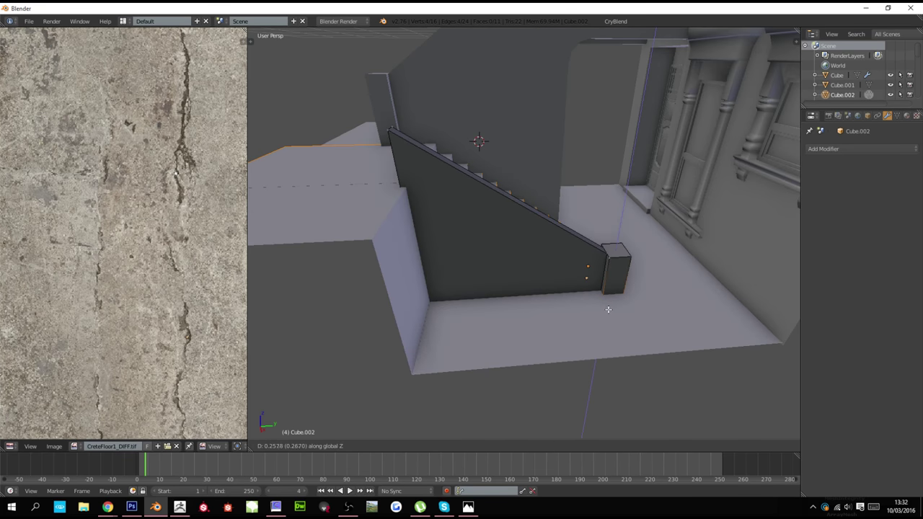
click(608, 309)
Duplicate the end post, move the copy along Y to the side wall's upper end, and raise it about 0.05
middle_drag(607, 310, 621, 318)
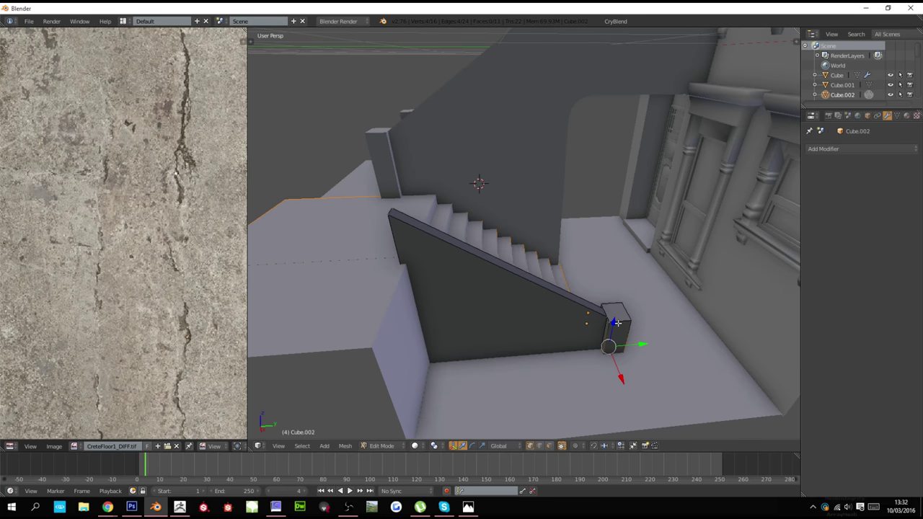
key(l)
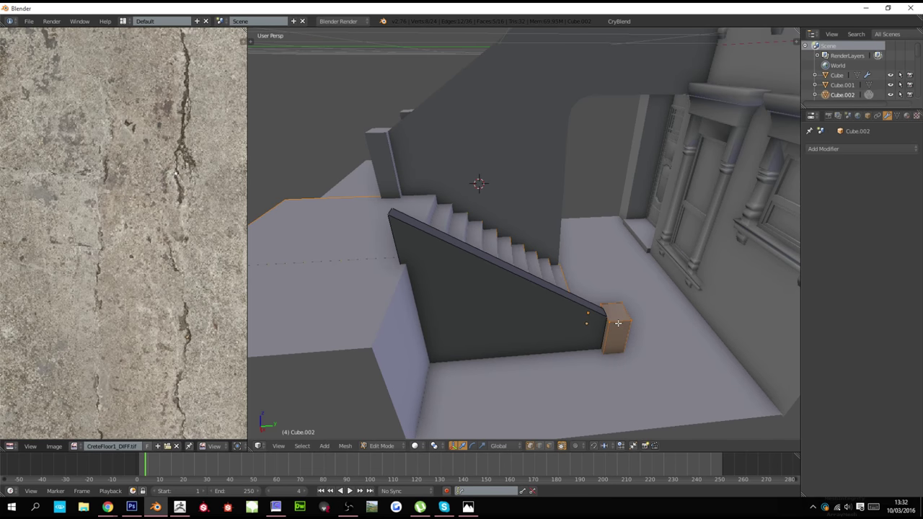
key(g)
key(x)
key(y)
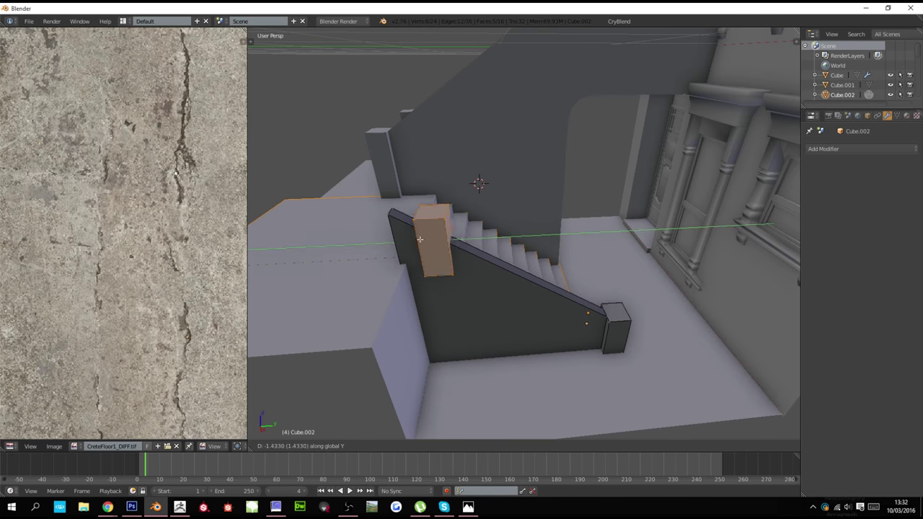
click(391, 237)
key(g)
key(z)
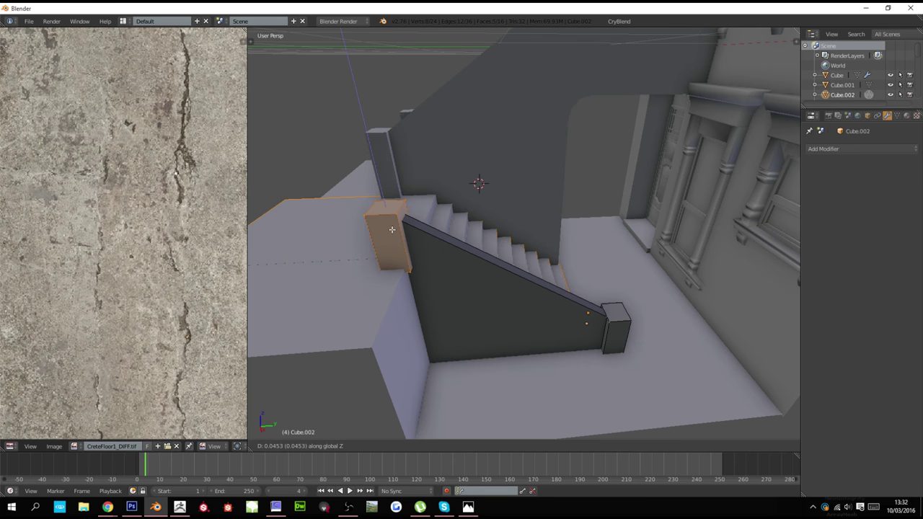
click(393, 229)
Select the upper post's base vertices and lower them along Z so the post extends down toward the basement floor
key(a)
key(z)
key(c)
click(404, 275)
right_click(405, 274)
key(g)
key(z)
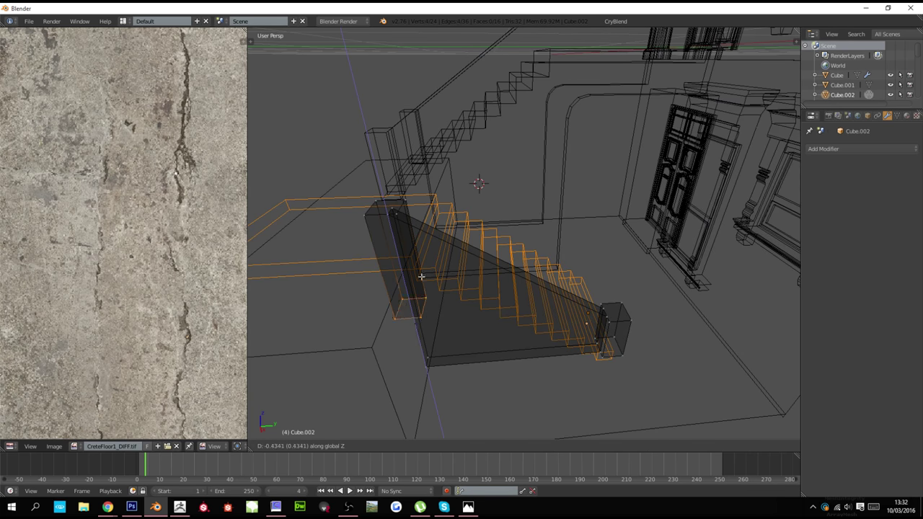
click(433, 326)
key(z)
Delete the flat slab extending from the top of the lower staircase over the pavement, and leave mesh editing
middle_drag(523, 340, 601, 356)
right_click(601, 357)
key(Tab)
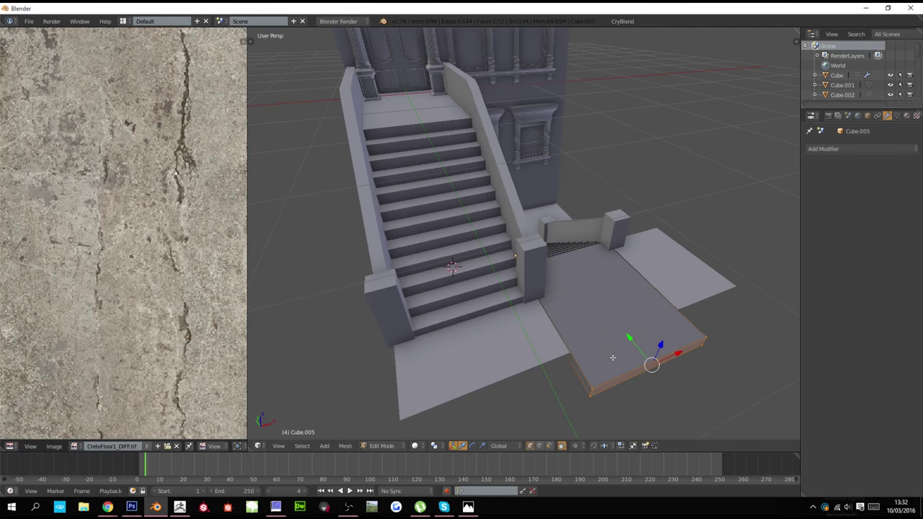
right_click(612, 358)
key(x)
click(602, 292)
key(Tab)
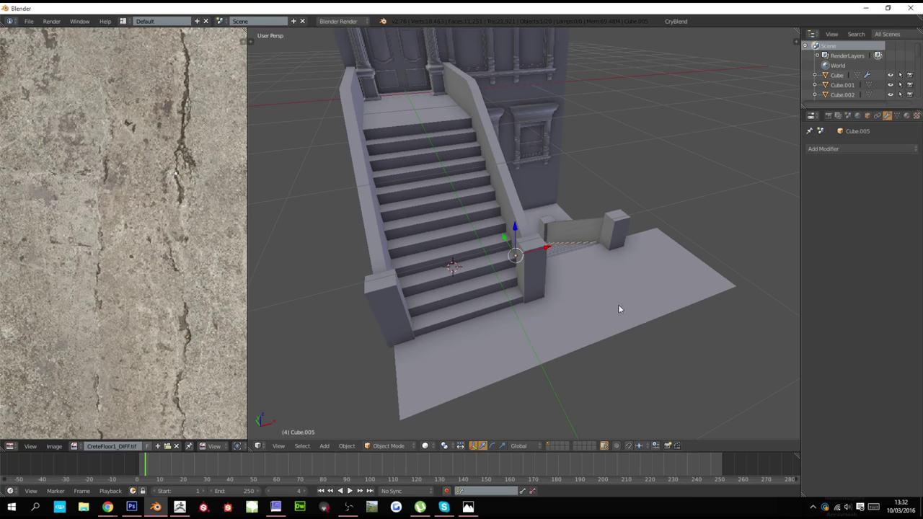
Snap the 3D cursor to the middle of the ground mesh's front edge using its two corner vertices
middle_drag(617, 308, 446, 312)
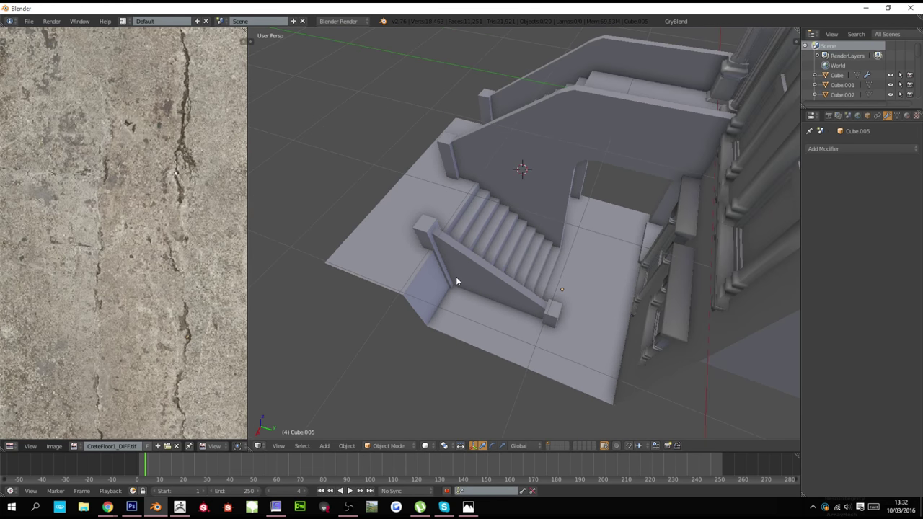
scroll(456, 281, down, 3)
middle_drag(455, 281, 528, 270)
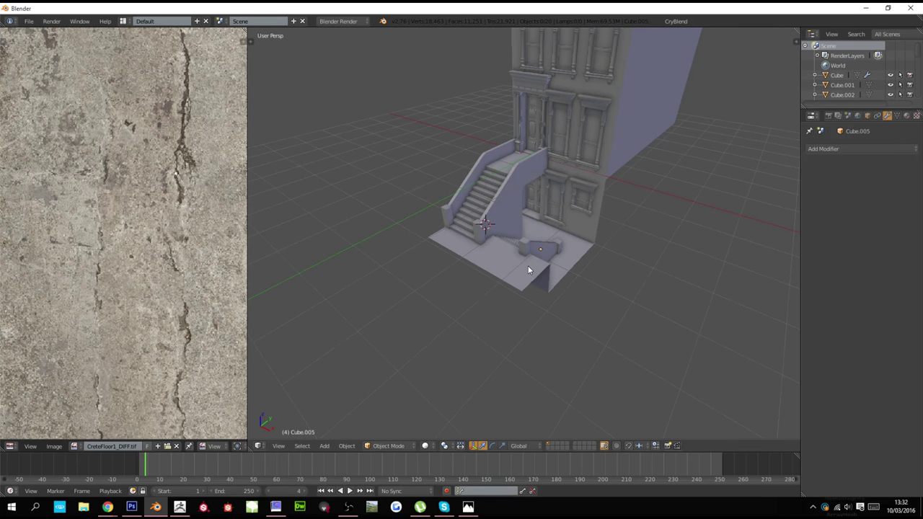
key(shift+s)
right_click(493, 249)
key(Tab)
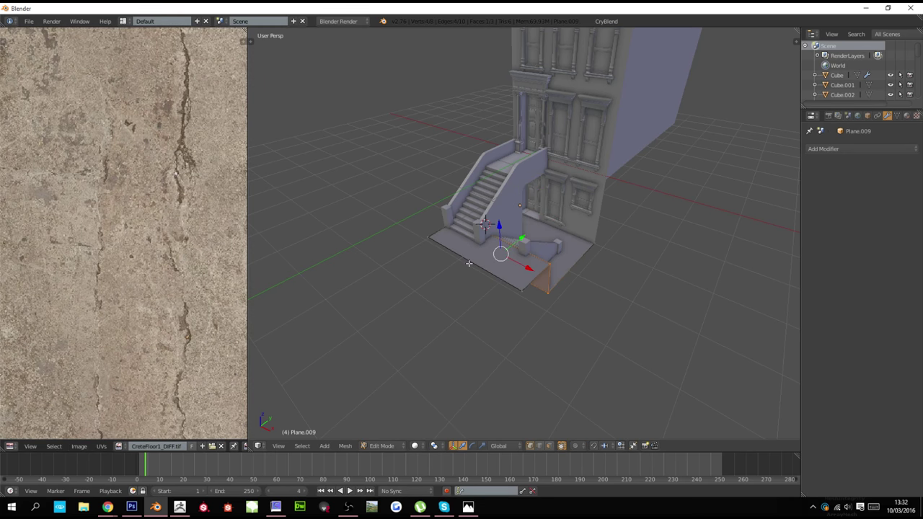
right_click(517, 288)
shift+right_click(426, 242)
key(shift+s)
click(427, 243)
key(Tab)
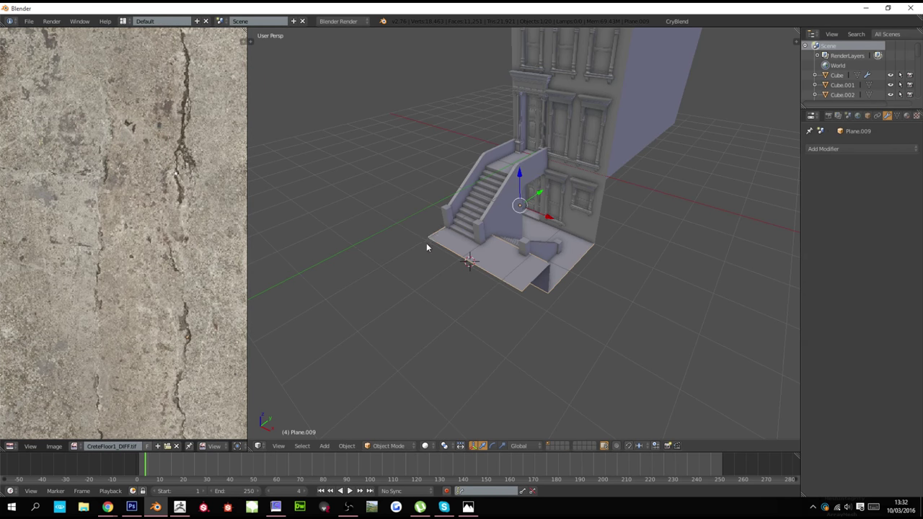
key(shift+a)
mouse_move(427, 246)
click(457, 253)
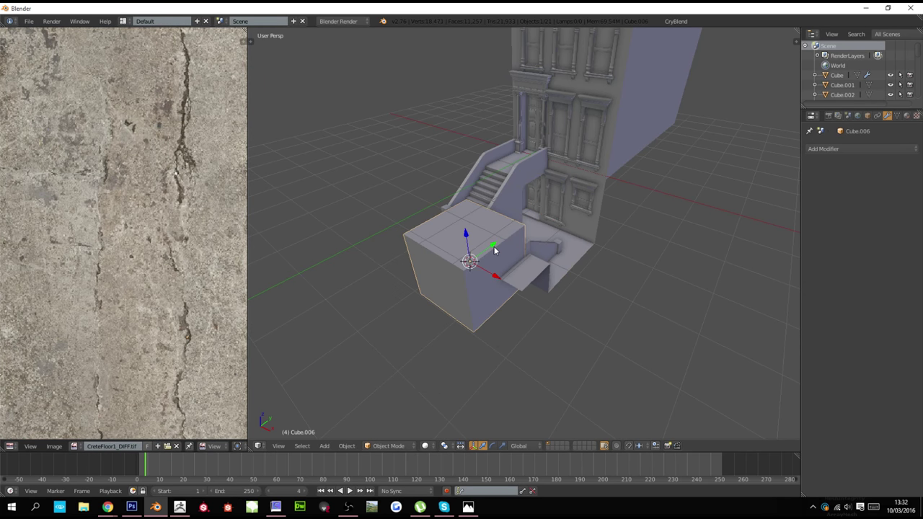
key(Delete)
Add a plane at the 3D cursor and stretch it along X into a long street strip
key(shift+a)
mouse_move(476, 246)
click(518, 246)
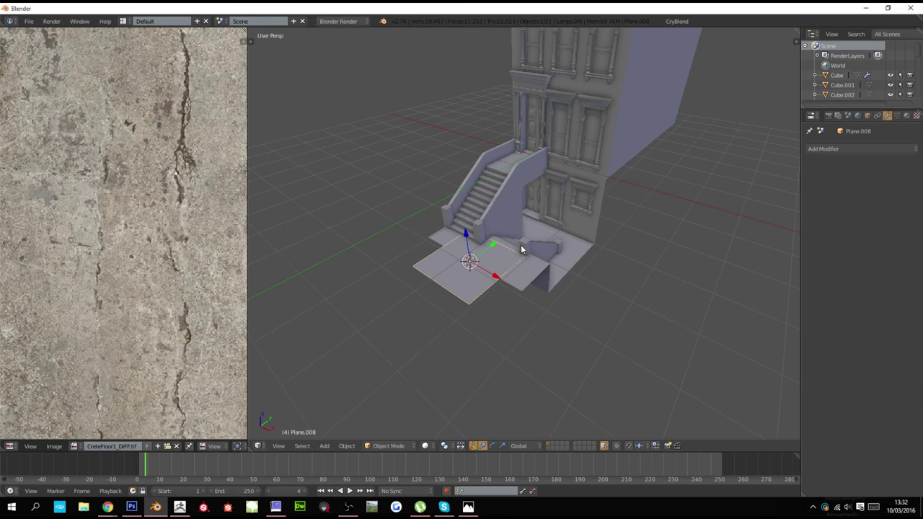
key(s)
key(x)
click(450, 344)
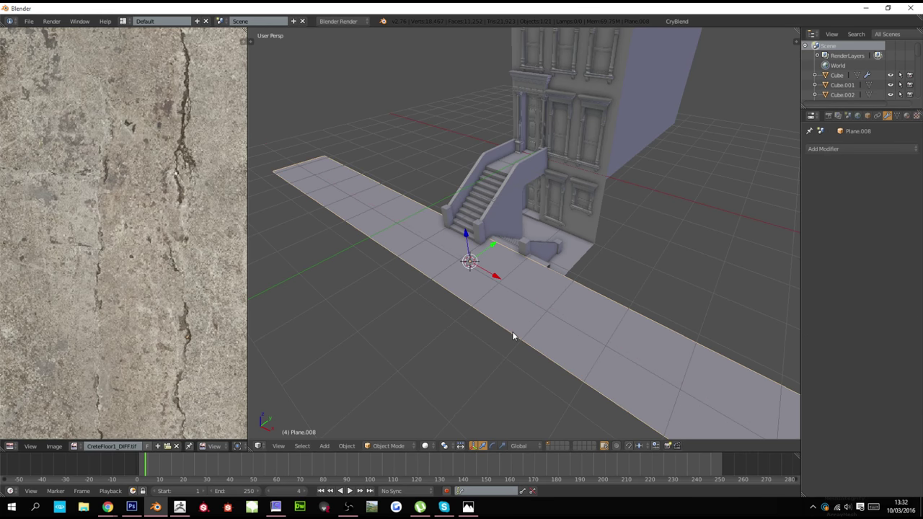
Move the widened street strip along Y until its inner edge meets the front of the ground
key(g)
key(y)
click(508, 379)
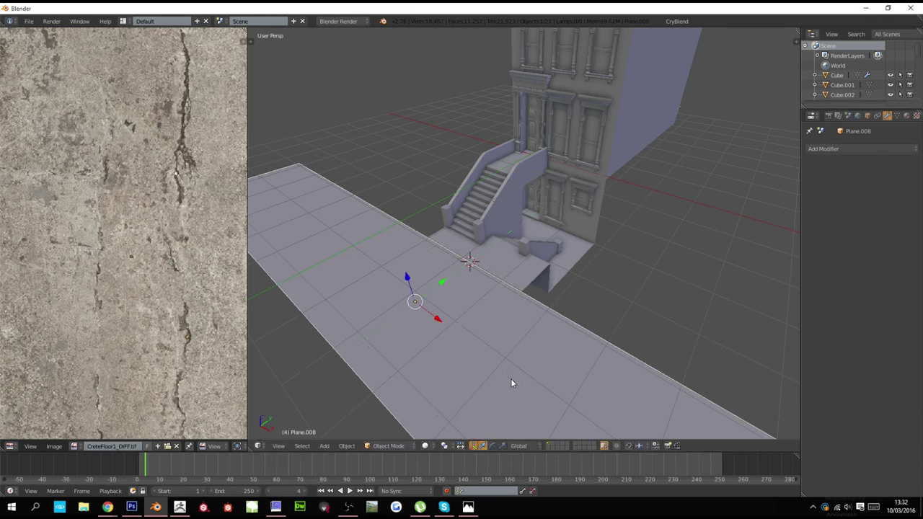
Bevel the street strip to leave pavement borders, extrude its middle face down about 0.18, and leave mesh editing
key(Tab)
key(ctrl+b)
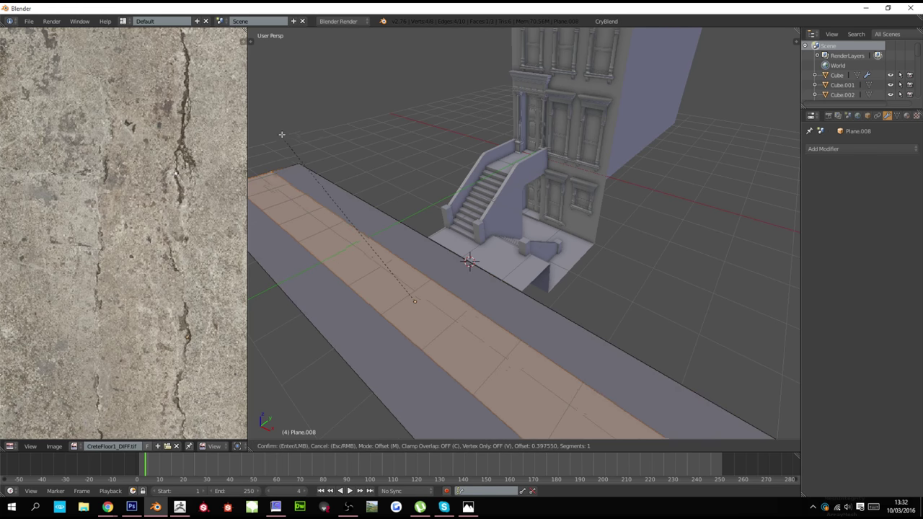
click(286, 123)
key(e)
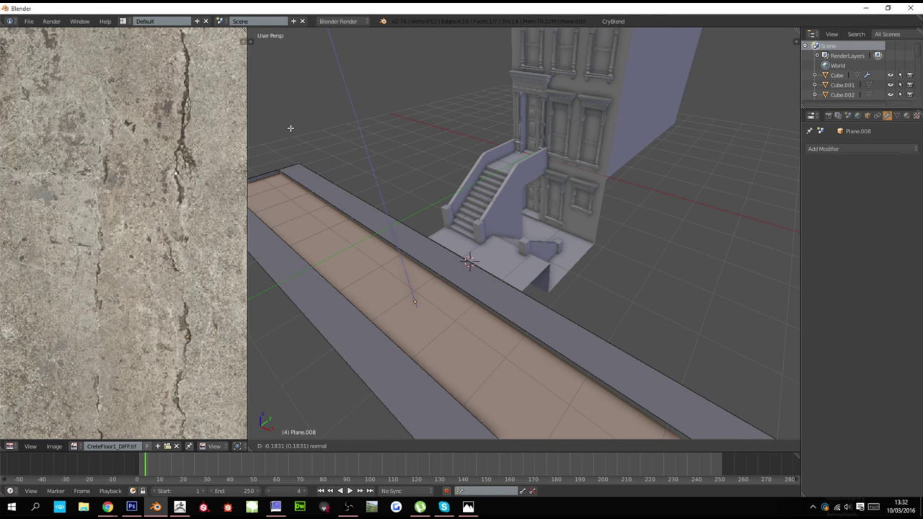
click(292, 126)
key(Tab)
Nudge the street strip along Y to align its inner edge with the front edge of the ground
middle_drag(466, 262, 438, 265)
key(g)
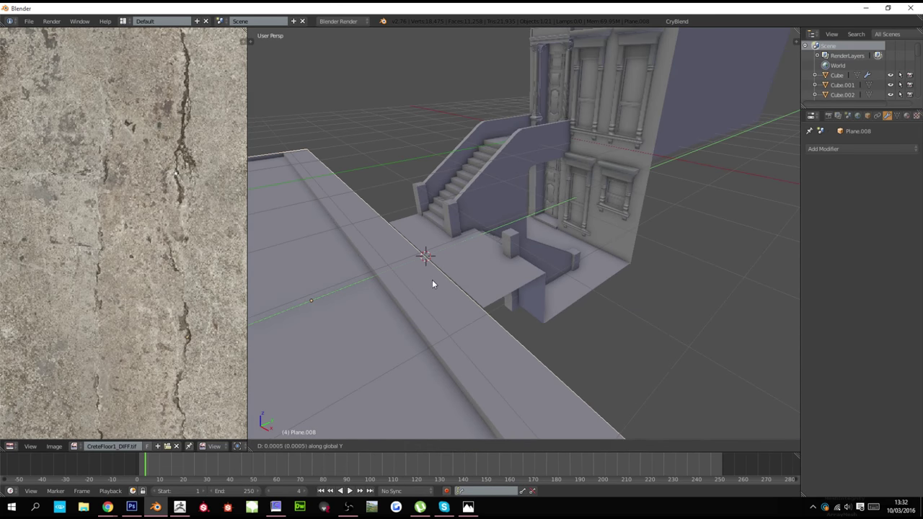
key(y)
click(443, 274)
key(a)
right_click(445, 295)
key(g)
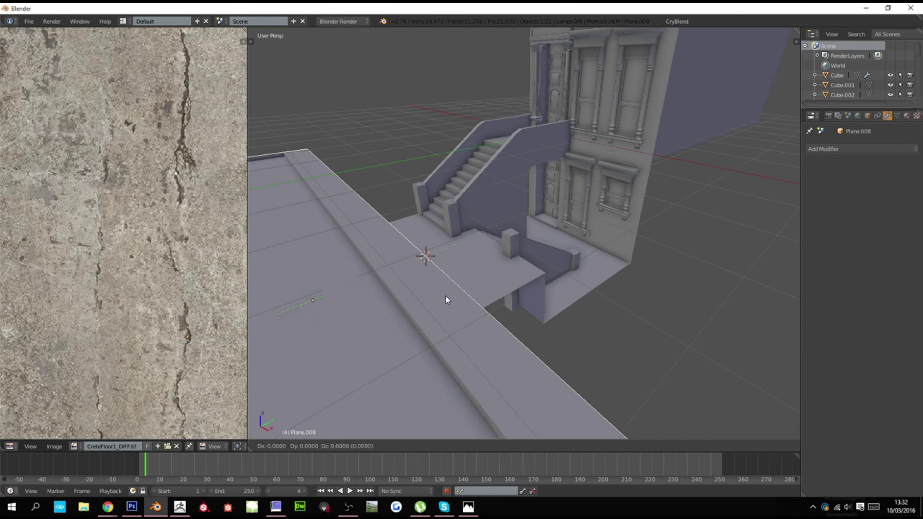
key(y)
click(453, 294)
key(a)
Delete the ground mesh between the house and the street strip
scroll(450, 306, down, 2)
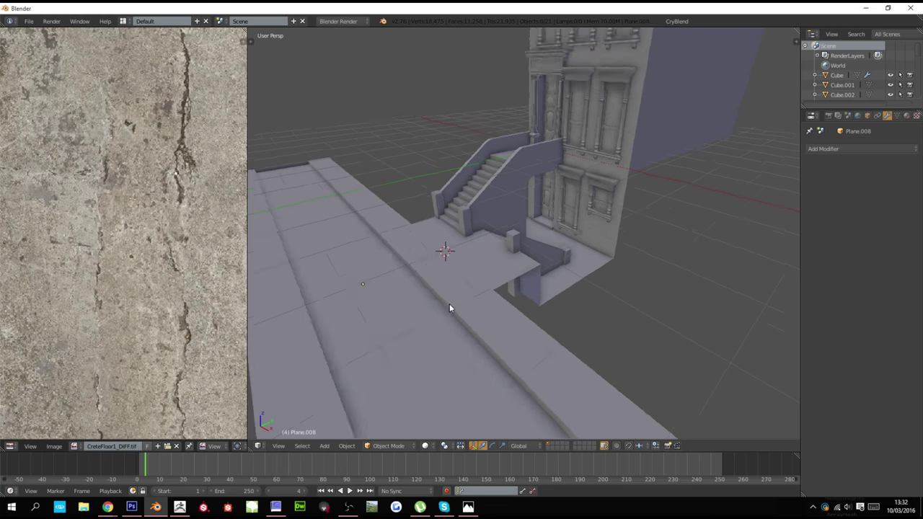
middle_drag(450, 305, 481, 295)
right_click(463, 247)
key(x)
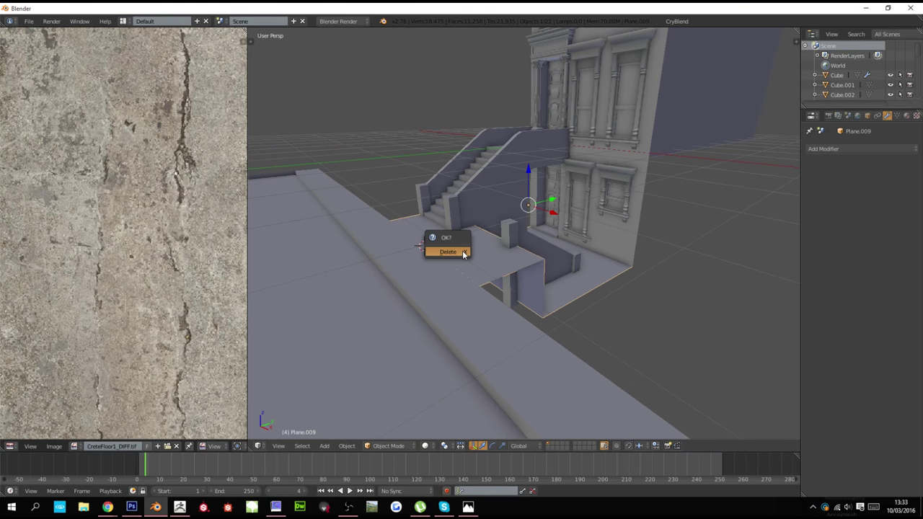
click(448, 251)
Select every object except the street strip and move them about 0.71 along Y toward the street
middle_drag(473, 277, 508, 264)
right_click(504, 263)
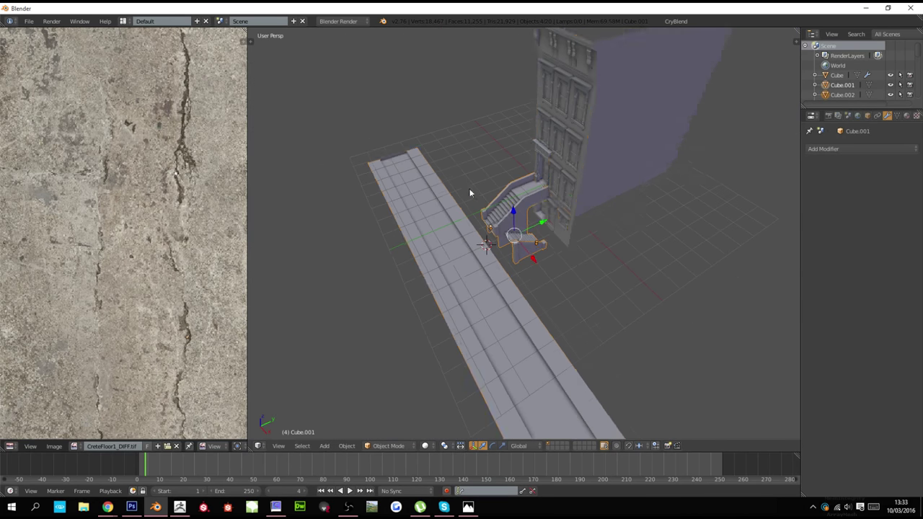
key(a)
shift+right_click(511, 287)
shift+right_click(511, 287)
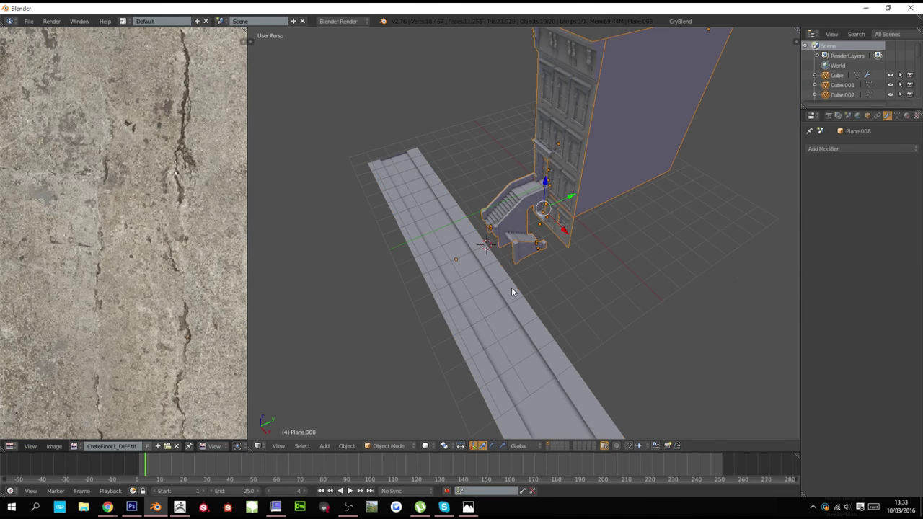
scroll(534, 267, up, 5)
key(g)
key(y)
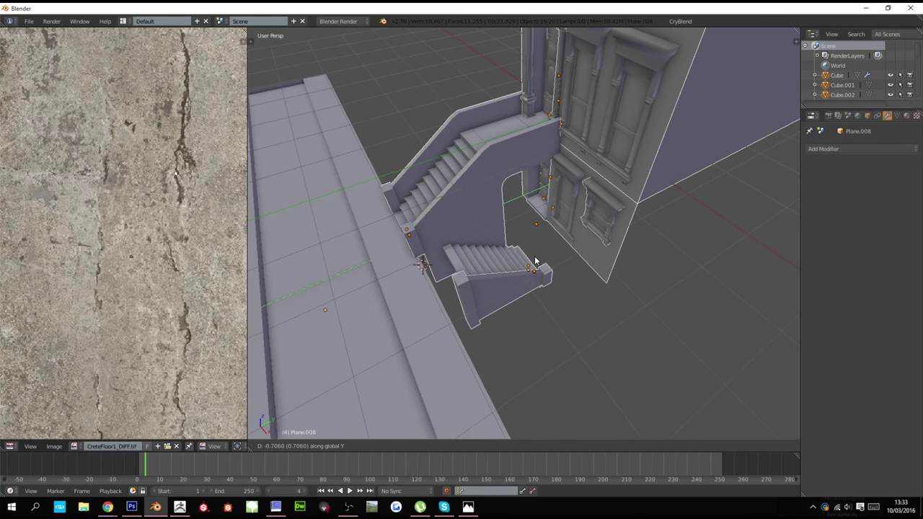
click(534, 261)
Fine-tune the Y position of the selected house and staircases against the pavement edge
middle_drag(527, 272, 559, 261)
scroll(558, 260, up, 3)
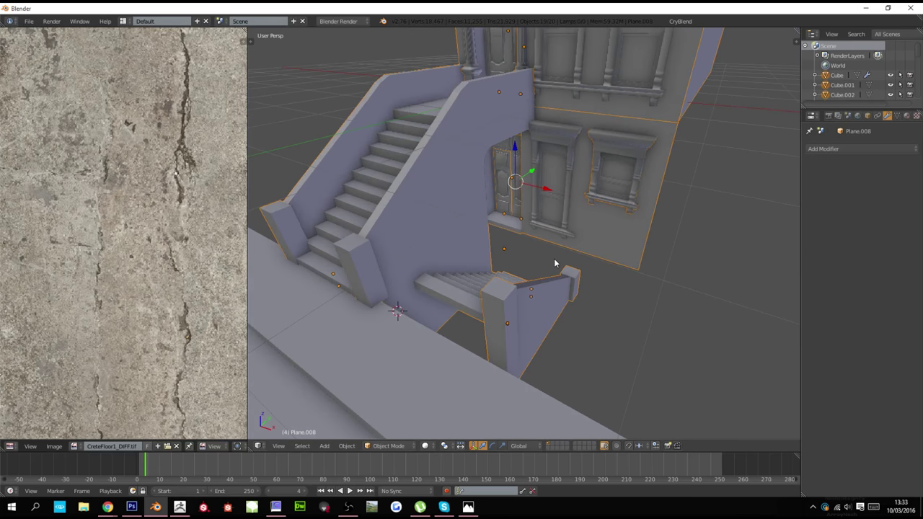
key(g)
key(y)
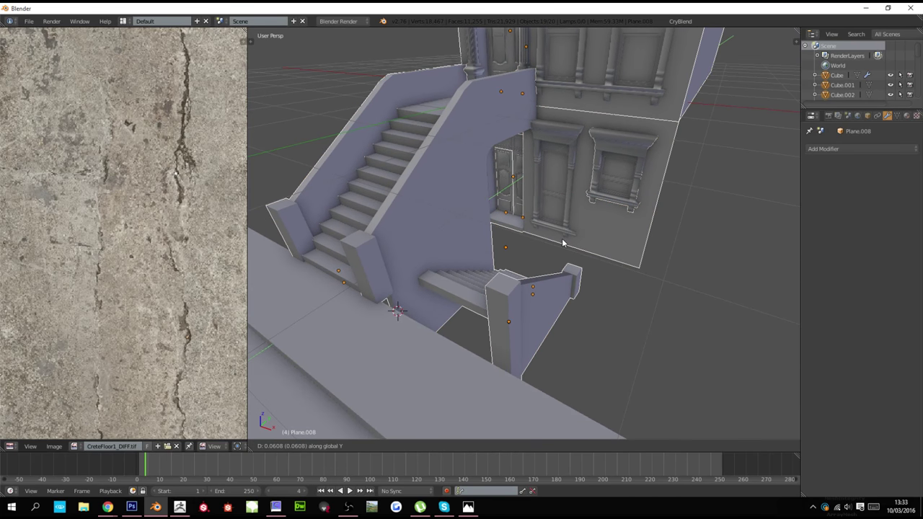
click(519, 269)
middle_drag(519, 269, 545, 282)
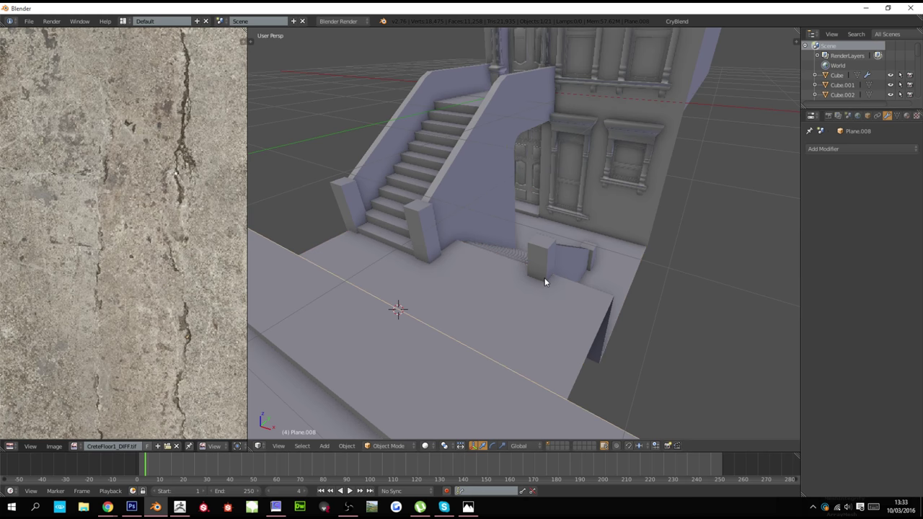
Select the vertices of the ground's drop into the basement, move them along Y toward the street, and leave mesh editing
key(shift+s)
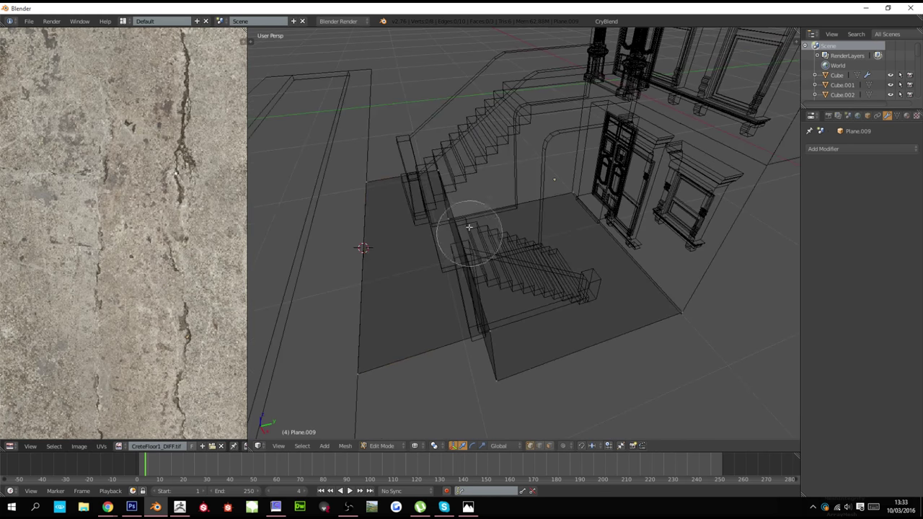
mouse_move(449, 181)
mouse_down()
mouse_move(490, 344)
mouse_move(536, 300)
mouse_up()
key(z)
key(g)
key(y)
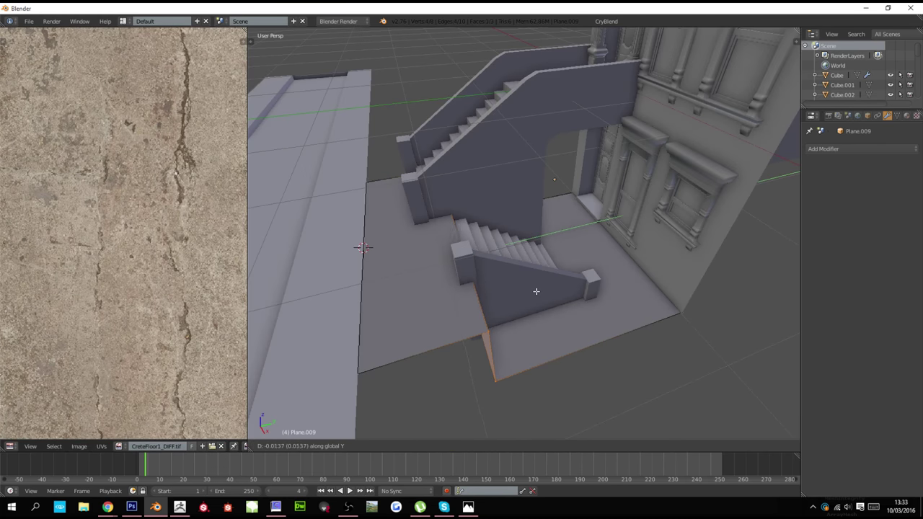
click(517, 292)
key(Tab)
Move the basement steps and their side wall about 0.38 along Y toward the street
right_click(514, 283)
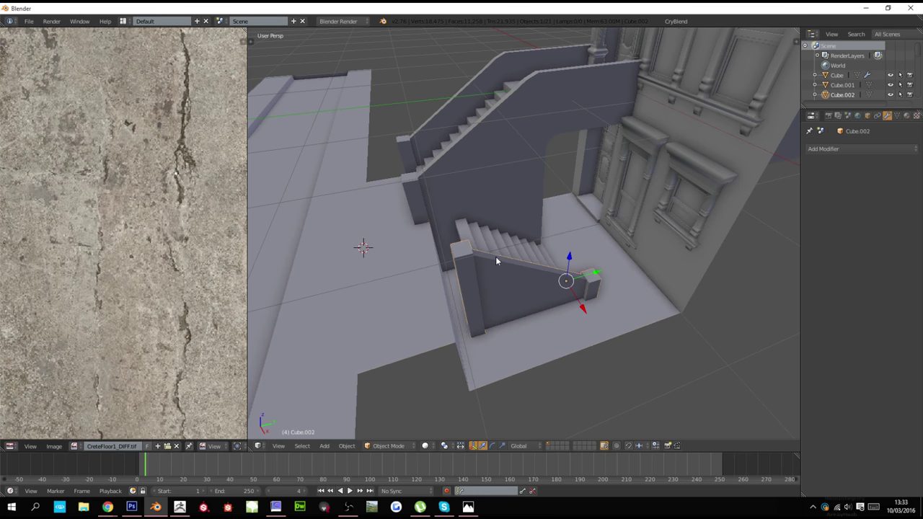
key(g)
key(y)
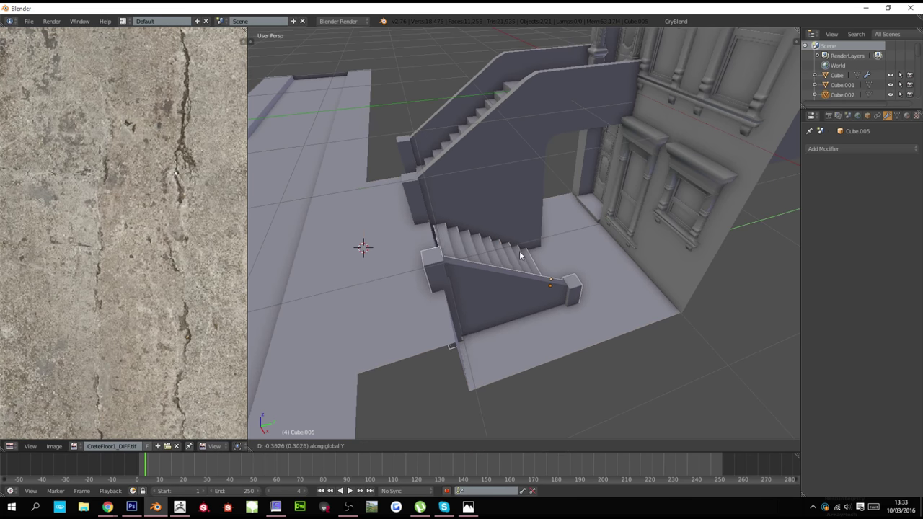
click(516, 255)
Inspect the basement steps, front staircase and pavement from the street side
key(Tab)
middle_drag(493, 267, 800, 294)
scroll(548, 266, down, 3)
key(Tab)
scroll(472, 312, up, 4)
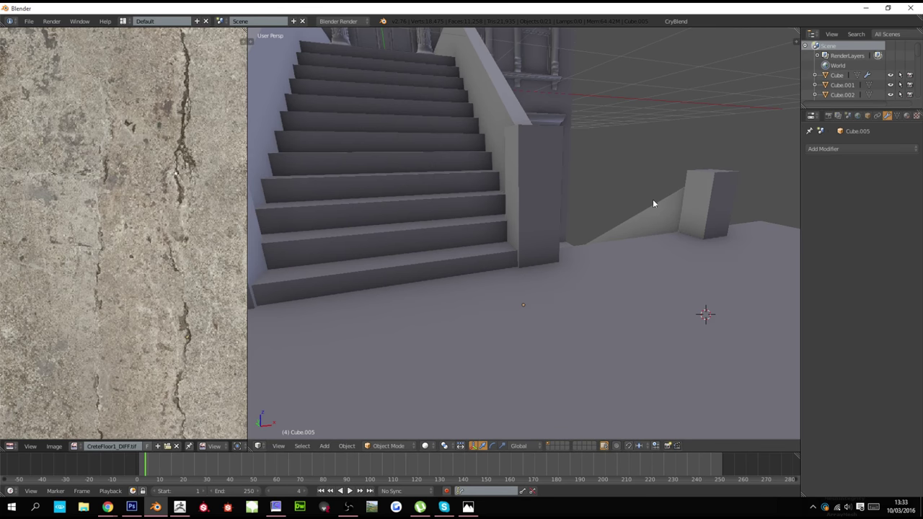
key(alt+z)
scroll(653, 195, down, 6)
mouse_move(643, 212)
middle_down()
mouse_move(589, 235)
mouse_move(532, 233)
middle_up()
key(alt+z)
scroll(514, 232, up, 2)
mouse_move(512, 317)
shift+middle_down()
mouse_move(512, 241)
mouse_move(563, 245)
shift+middle_up()
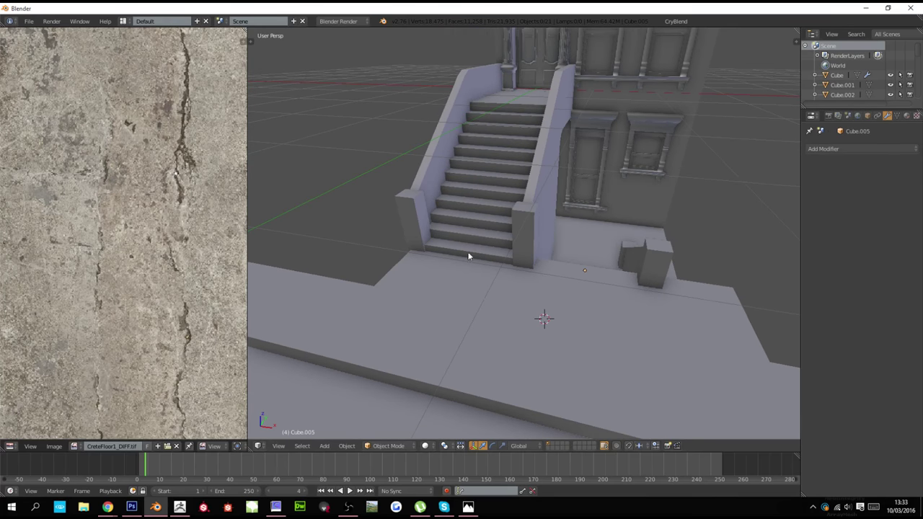
Show DL_Brownstones.jpg in the image editor and close the separate image viewer
click(73, 445)
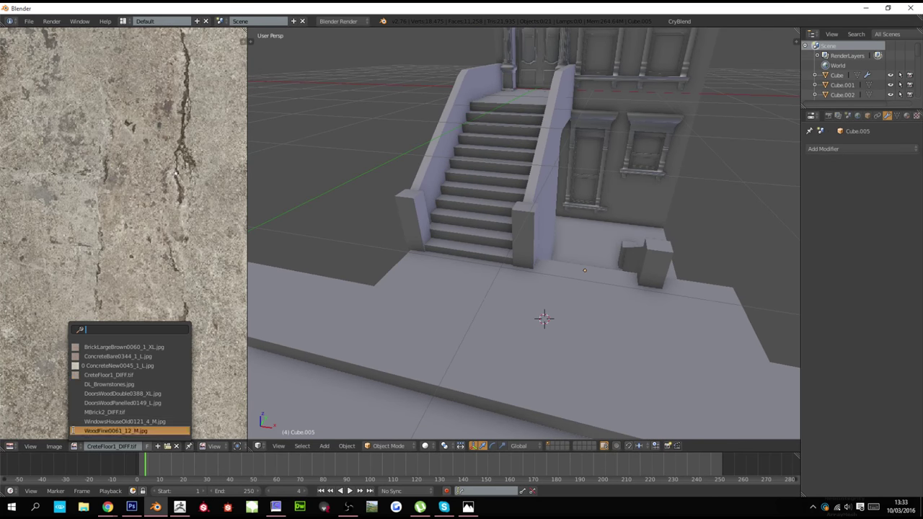
click(90, 384)
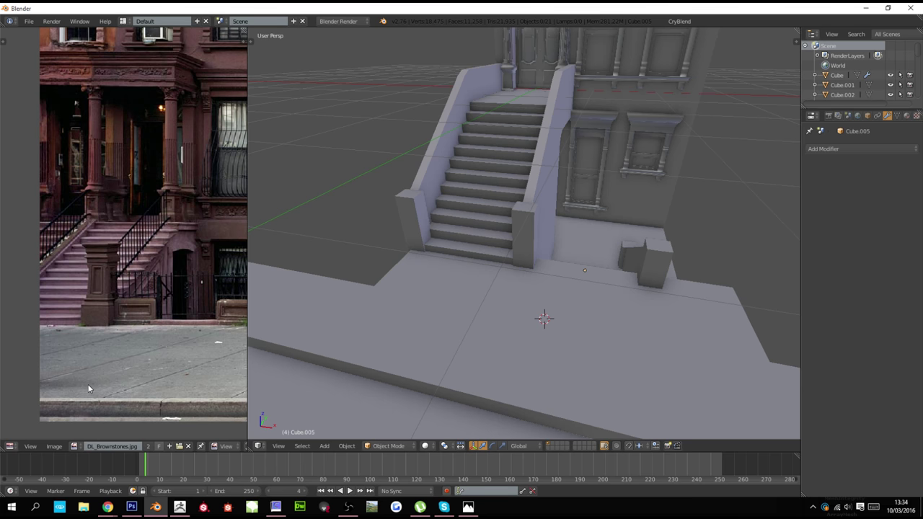
click(481, 509)
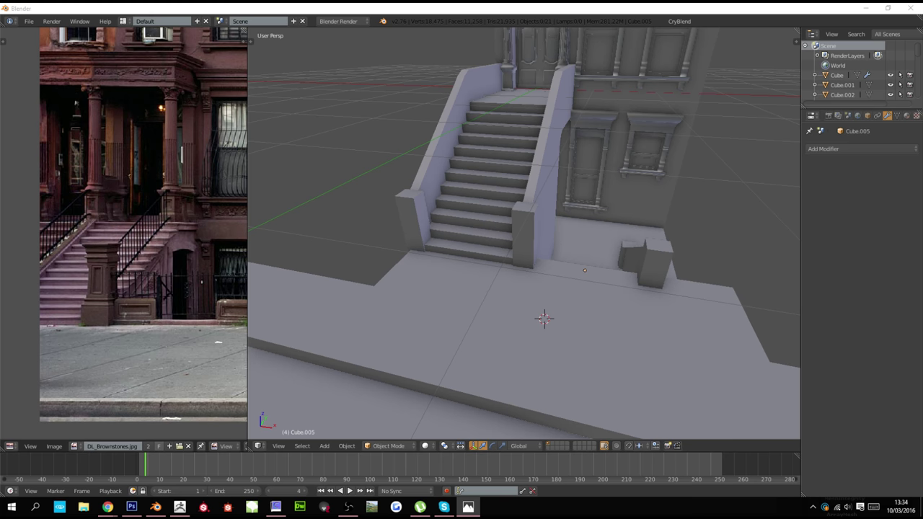
key(alt+F4)
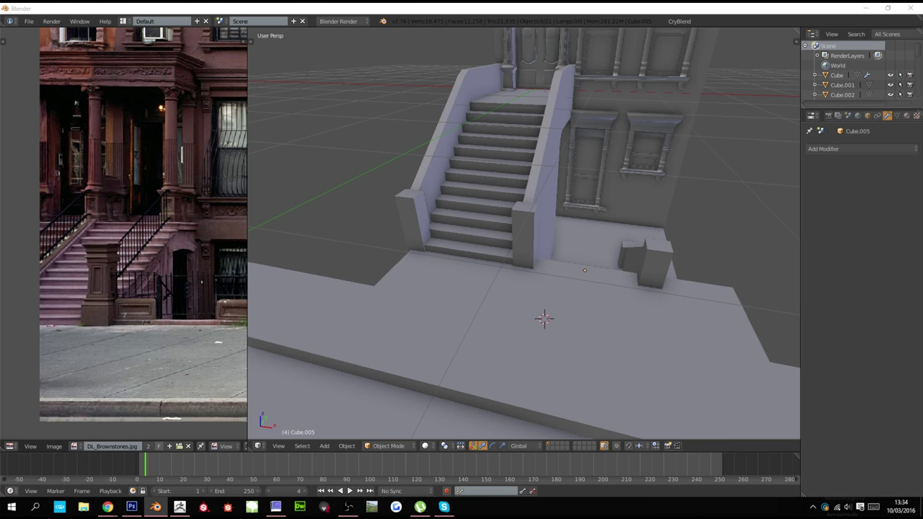
Find DL_Brownstones.jpg in the Desktop folder with File Explorer, open it in the image viewer and examine the street photo
key(super+e)
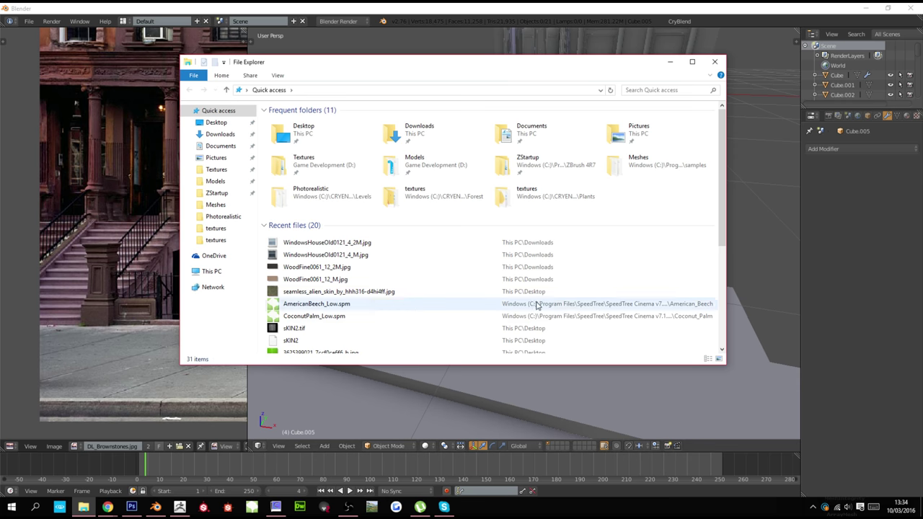
scroll(423, 297, down, 2)
scroll(421, 299, down, 1)
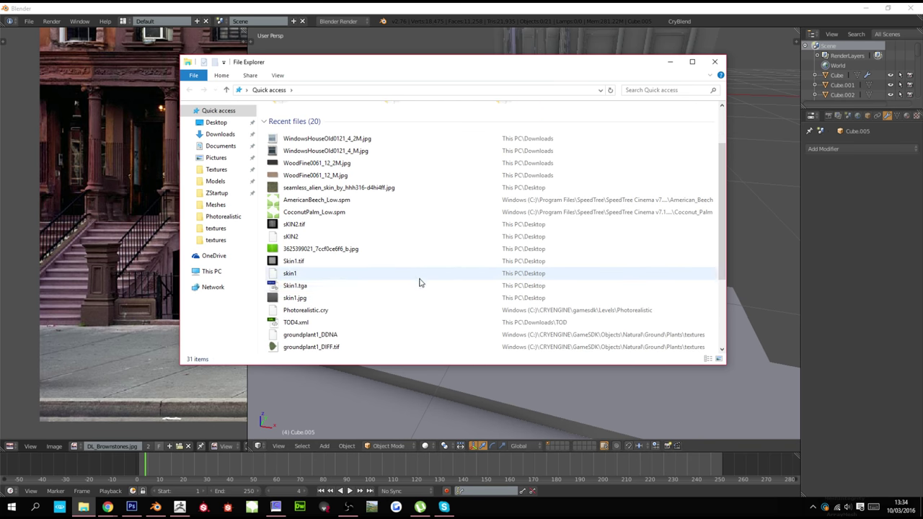
scroll(368, 207, up, 3)
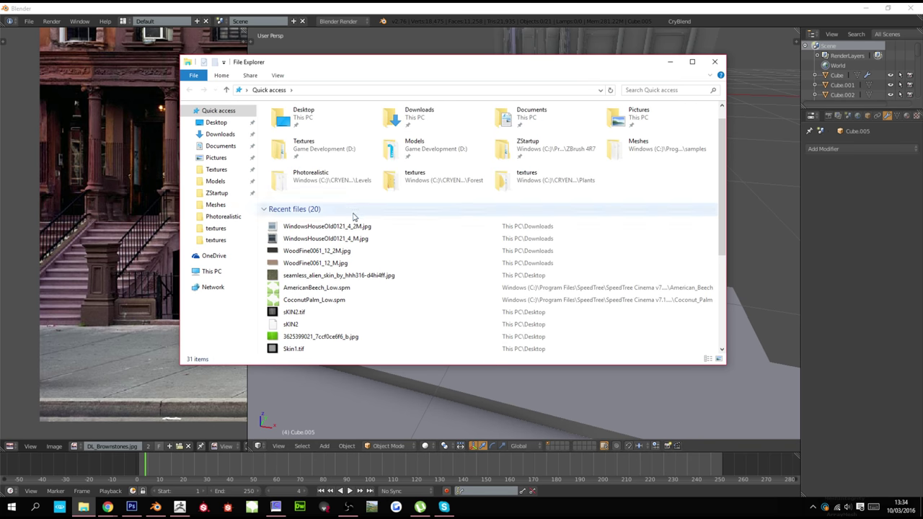
scroll(355, 231, down, 3)
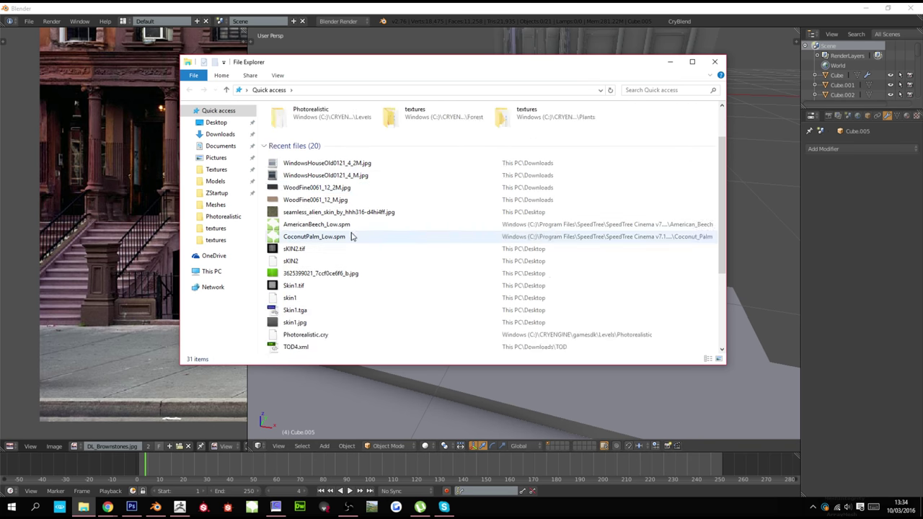
click(220, 123)
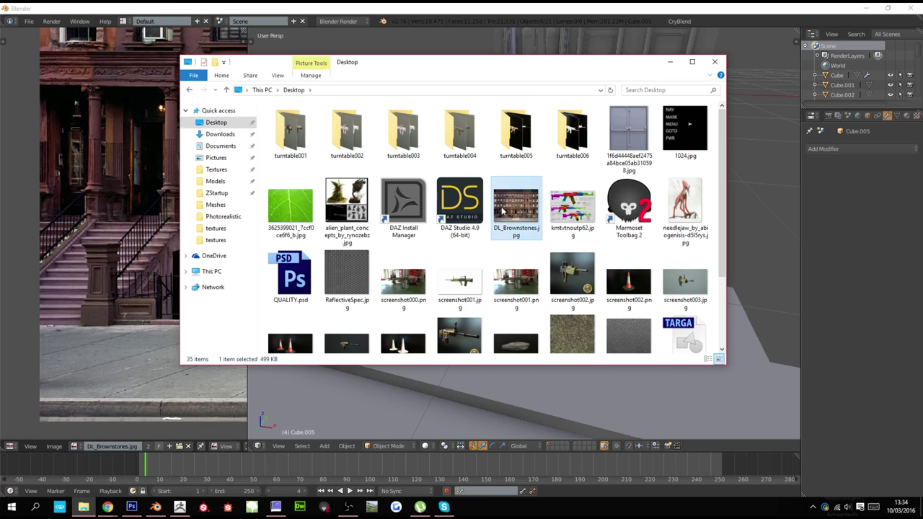
click(714, 61)
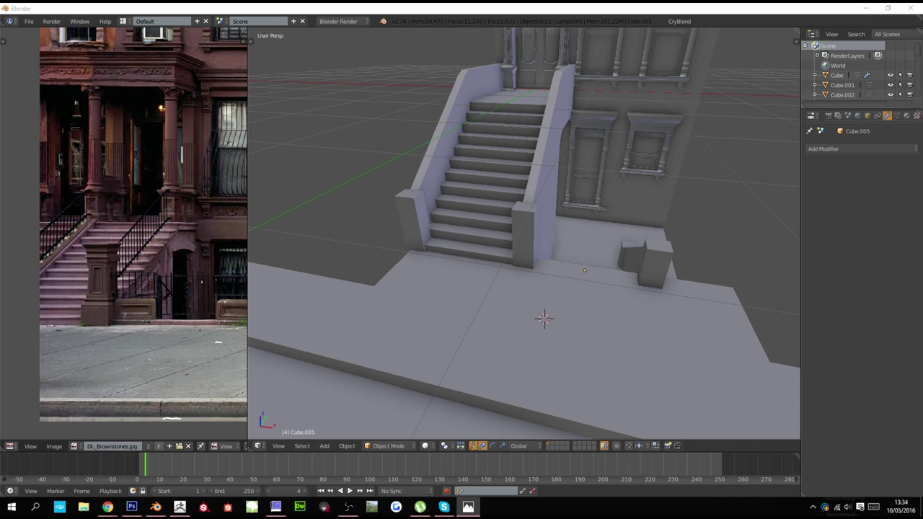
scroll(424, 182, down, 3)
scroll(534, 204, up, 5)
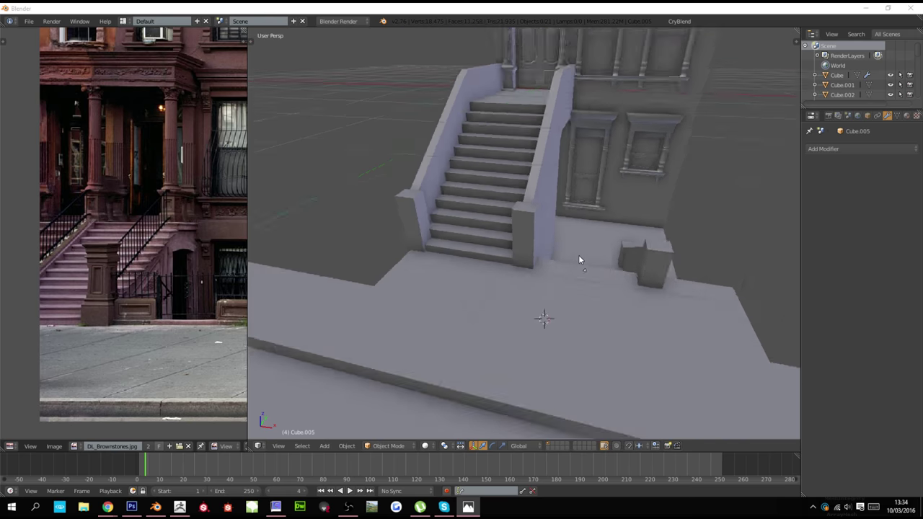
Switch to the front orthographic view and turn on the background reference images
middle_drag(578, 256, 511, 255)
scroll(572, 259, down, 5)
key(KP_1)
key(n)
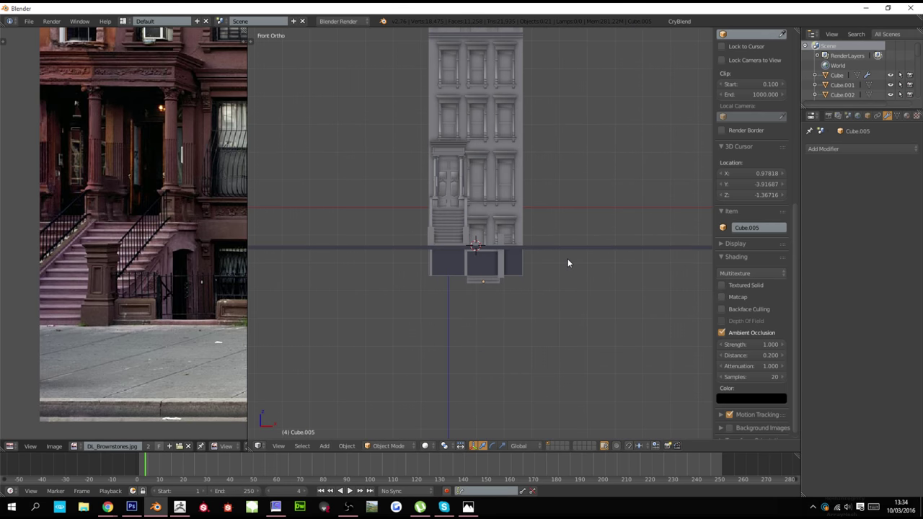
click(730, 421)
scroll(519, 277, up, 3)
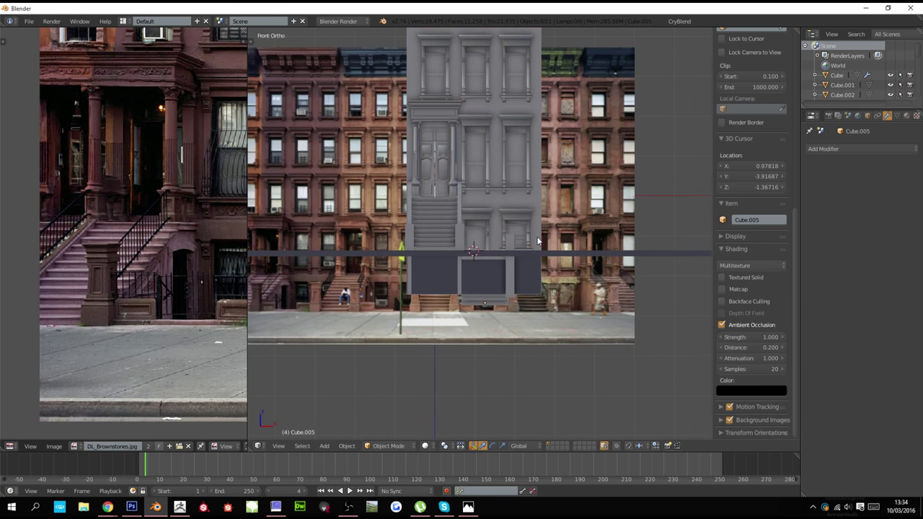
Scale all objects along X by about 1.15, plus a small extra stretch, to match the reference house width
key(a)
key(s)
key(x)
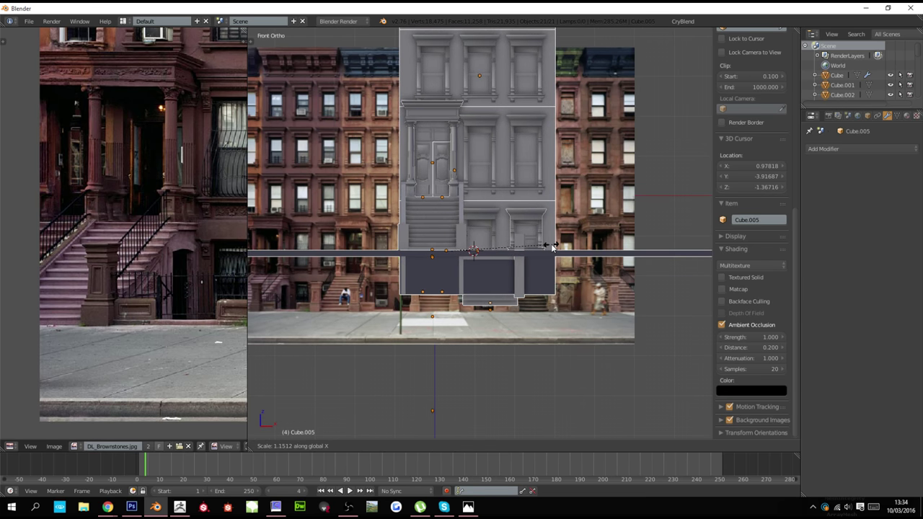
click(553, 243)
middle_drag(552, 244, 540, 290)
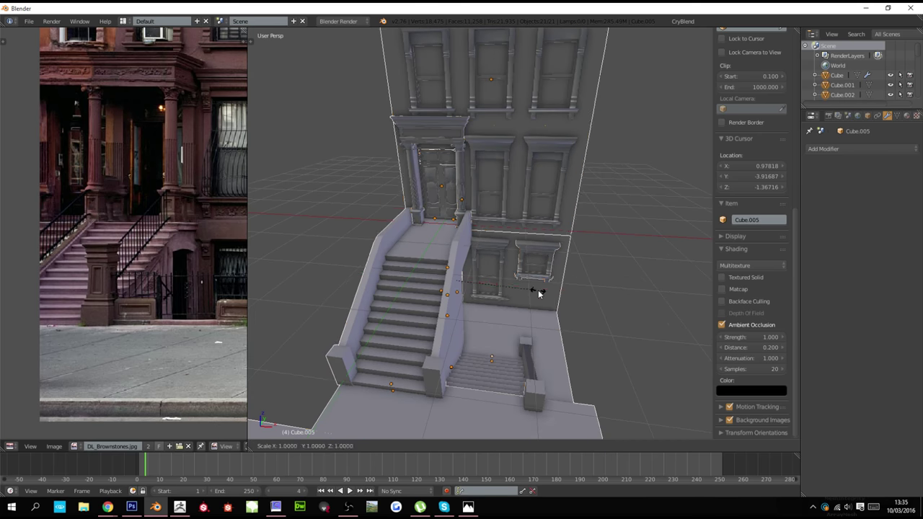
key(s)
key(x)
click(543, 290)
Try applying rotation and scale to all objects and to the entrance door alone, undoing each attempt
key(ctrl+a)
click(543, 291)
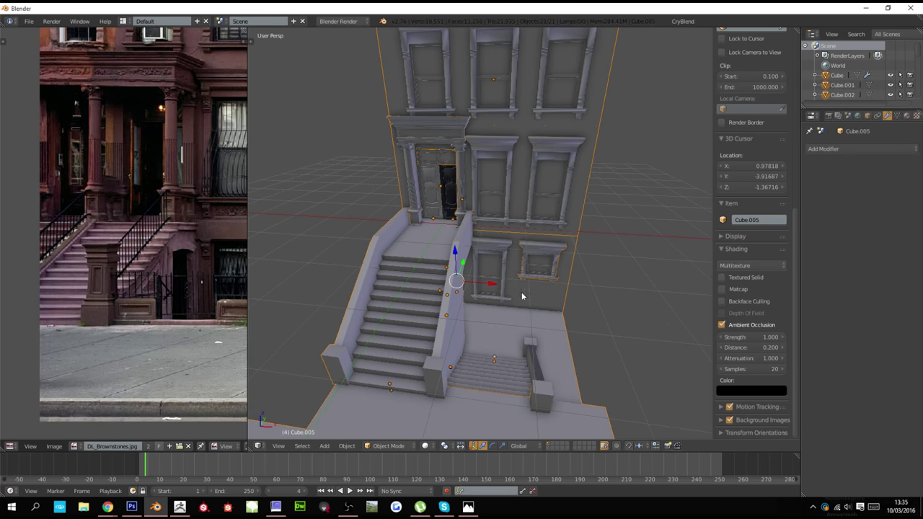
key(ctrl+z)
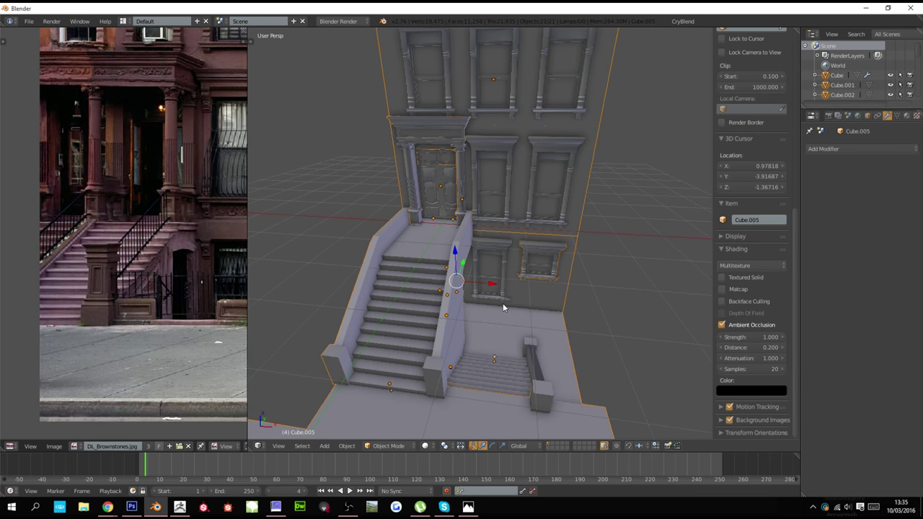
scroll(503, 303, down, 6)
scroll(462, 231, up, 2)
right_click(468, 214)
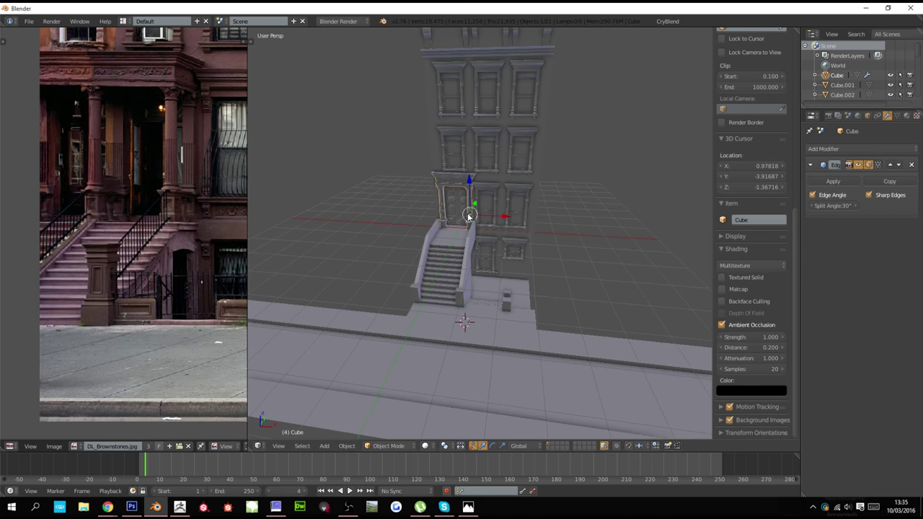
right_click(466, 213)
key(ctrl+a)
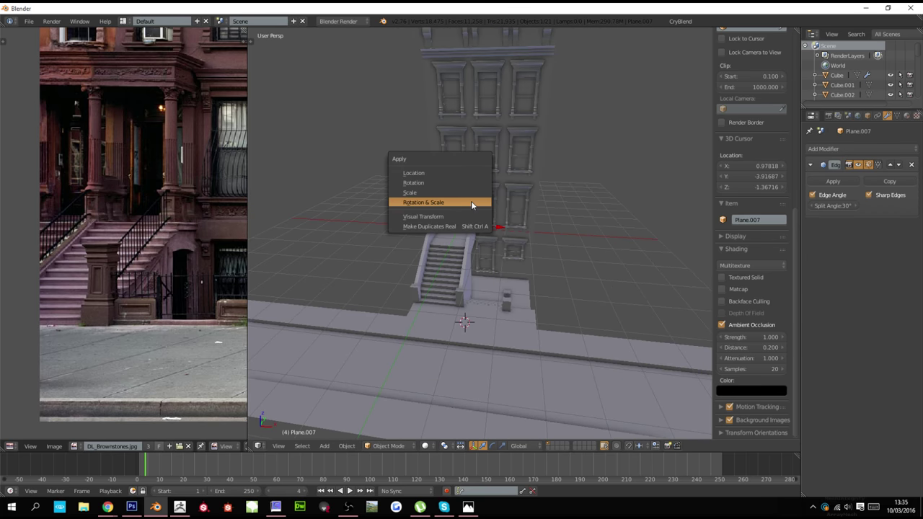
click(471, 203)
scroll(483, 225, up, 4)
middle_drag(474, 224, 482, 318)
key(ctrl+z)
Select the basement steps with their side wall and move them about 0.5 along X away from the main staircase
scroll(528, 240, down, 1)
key(a)
scroll(458, 251, down, 4)
right_click(498, 290)
scroll(497, 289, up, 4)
right_click(502, 326)
key(g)
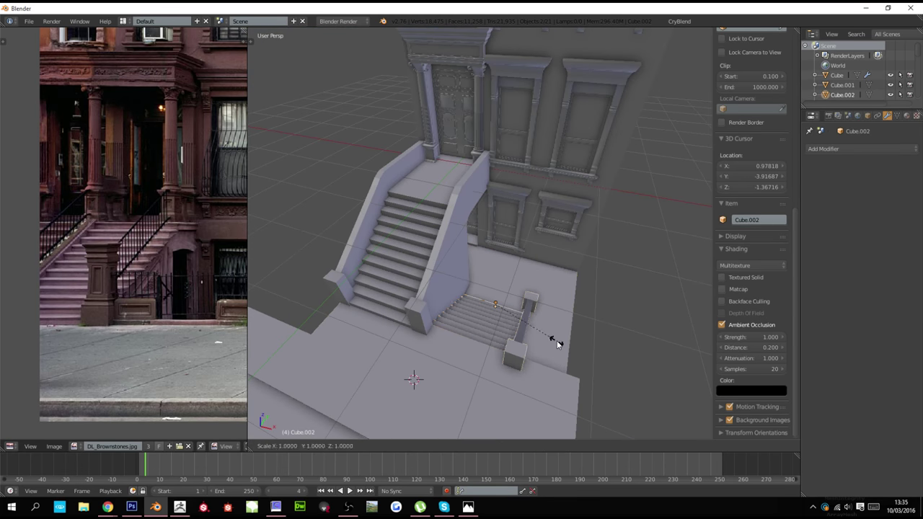
key(Escape)
key(g)
key(x)
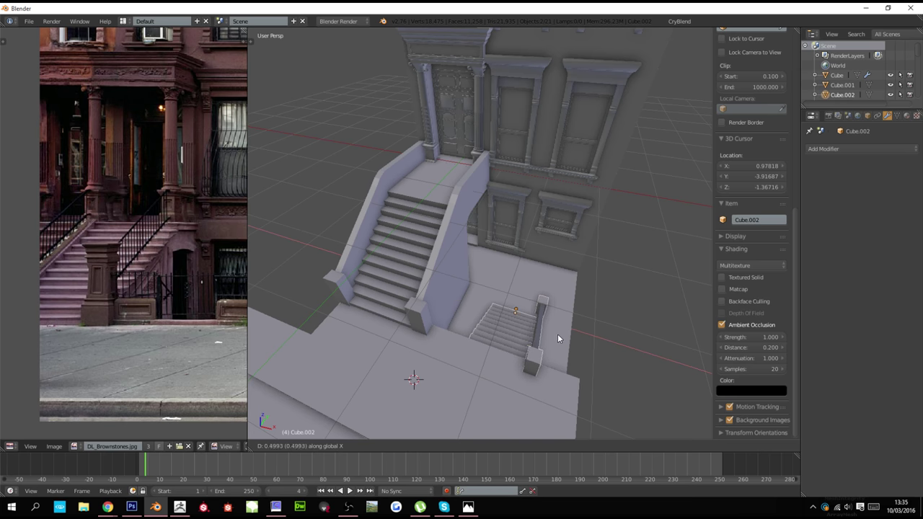
click(555, 336)
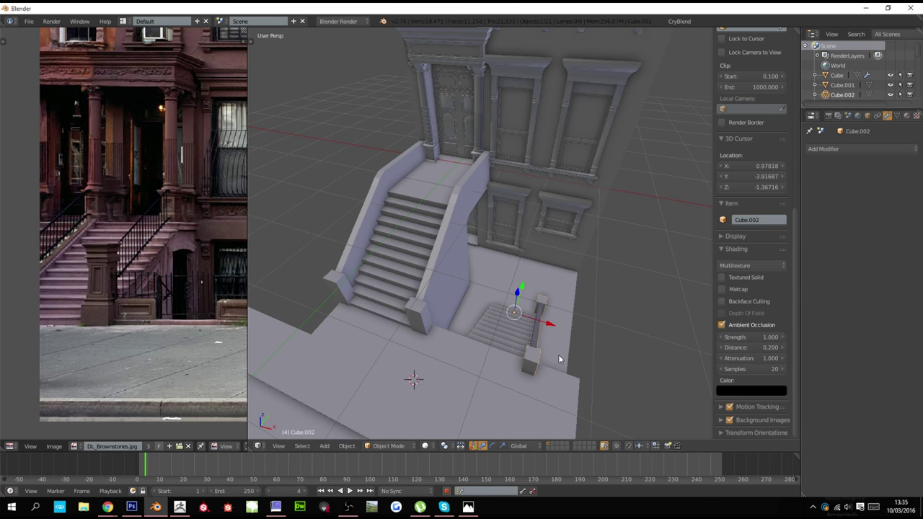
Duplicate the basement stair's side wall and place the copy on the opposite side of the steps
key(shift+d)
click(519, 336)
middle_drag(524, 345, 529, 313)
Examine the entrance door, the whole facade and the basement steps with both side walls
scroll(488, 330, down, 4)
scroll(488, 330, down, 2)
scroll(482, 290, up, 7)
shift+middle_drag(433, 230, 470, 285)
scroll(469, 279, up, 4)
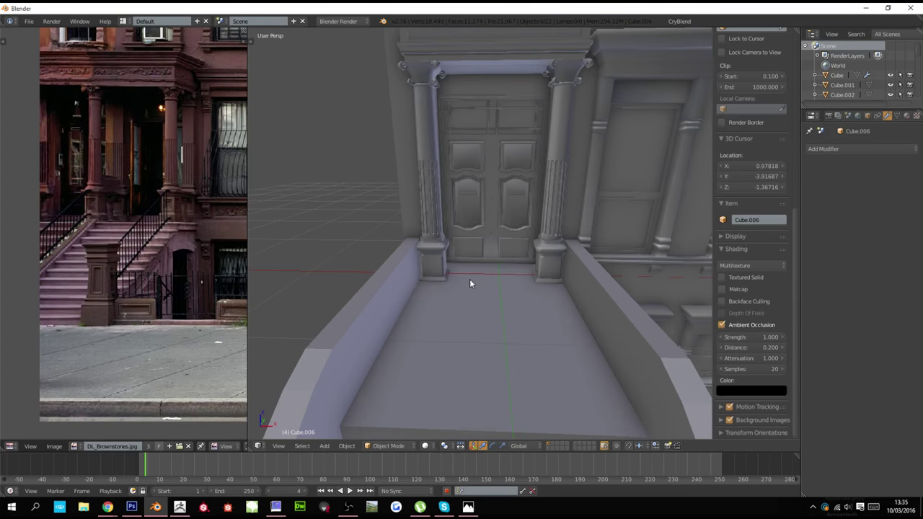
scroll(470, 283, down, 12)
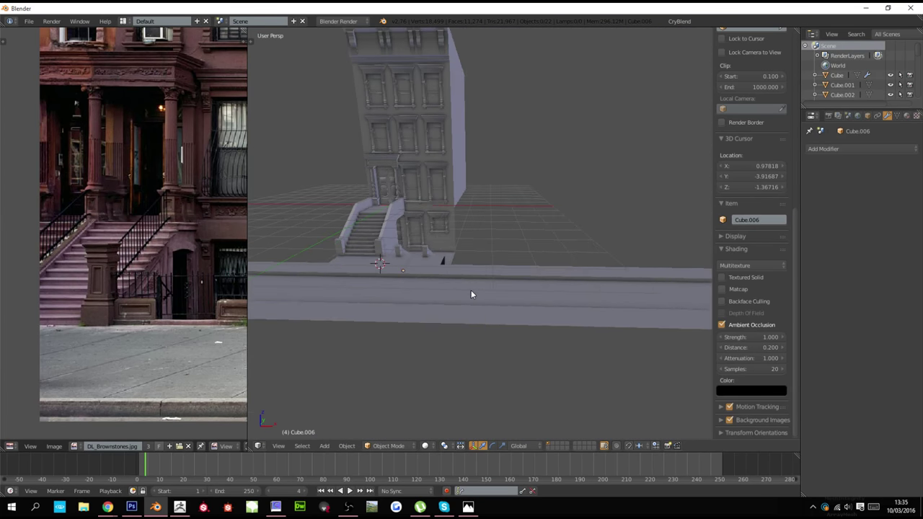
scroll(471, 292, up, 15)
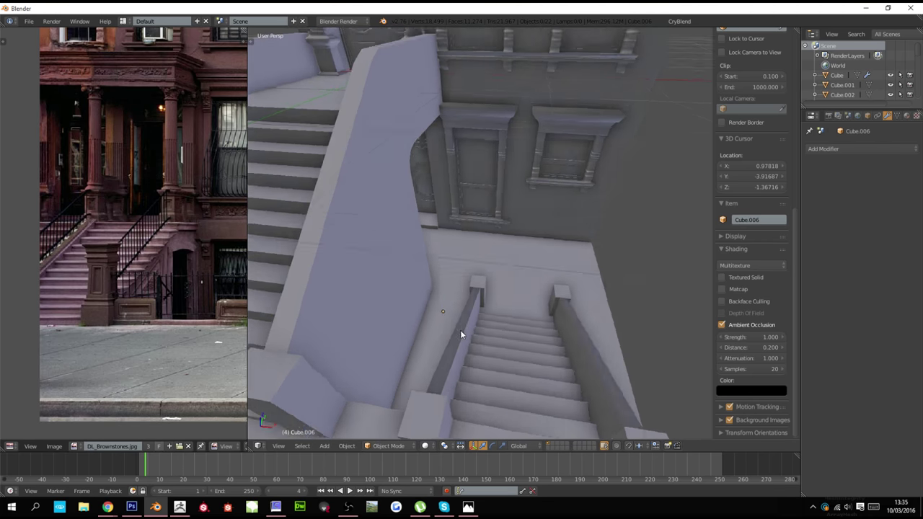
Apply rotation and scale to the copied basement stair wall and to the original wall
scroll(461, 334, down, 5)
middle_drag(457, 335, 439, 296)
key(ctrl+a)
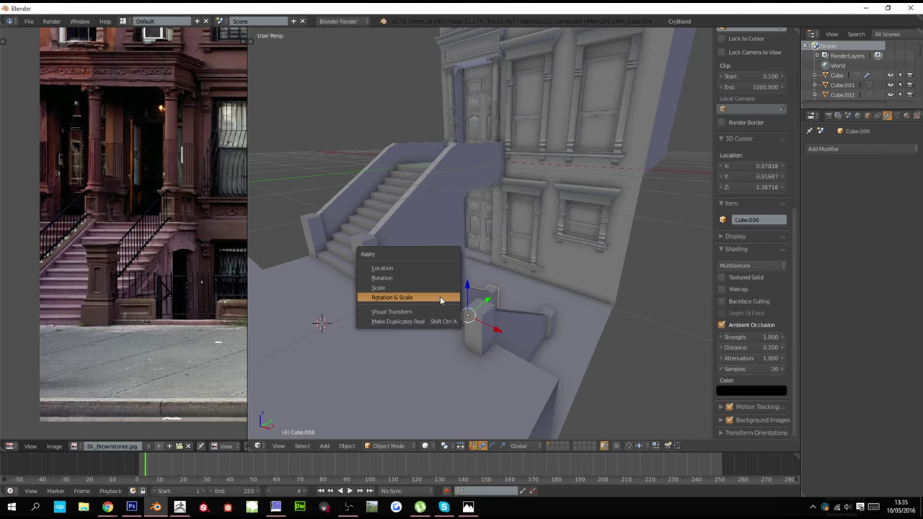
click(440, 297)
right_click(484, 322)
key(ctrl+a)
click(484, 322)
ctrl+scroll(484, 322, down, 5)
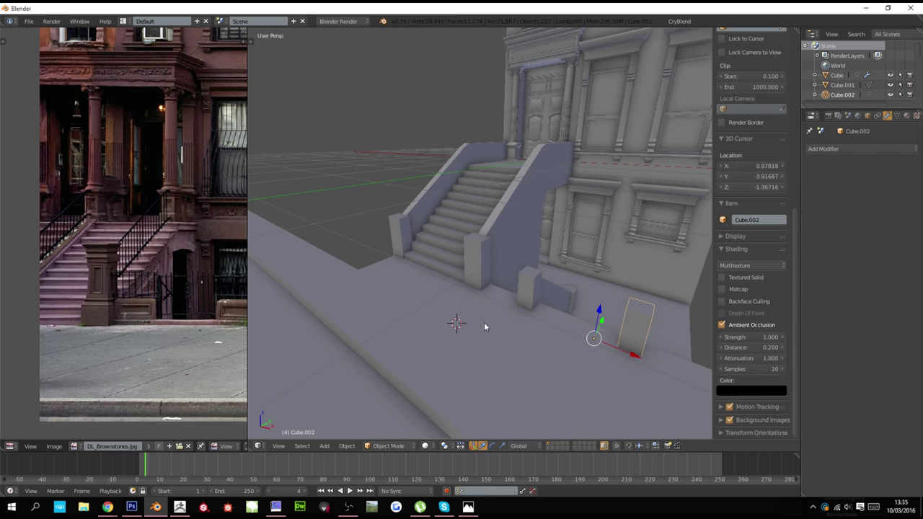
Edit the main staircase's side wall mesh and move the front face of its end pillar slightly outward
scroll(484, 323, up, 5)
right_click(474, 313)
key(Tab)
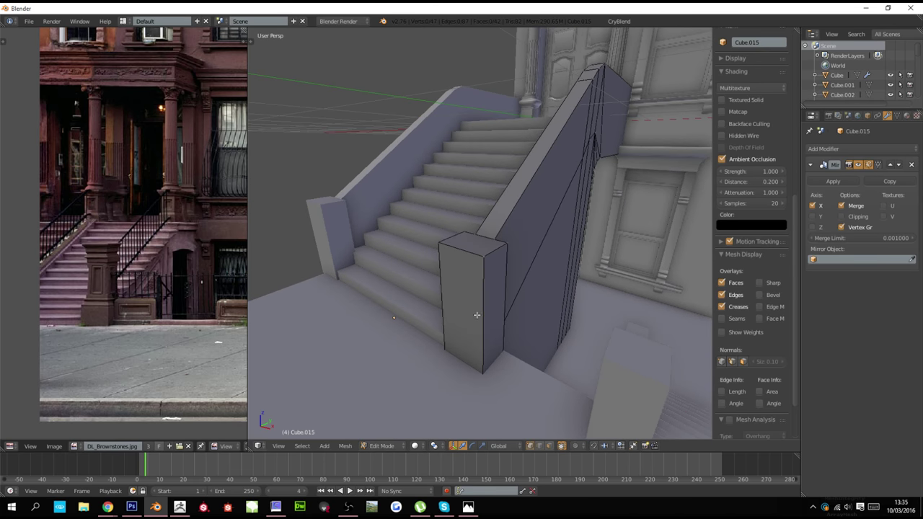
key(z)
key(z)
right_click(476, 353)
key(g)
key(y)
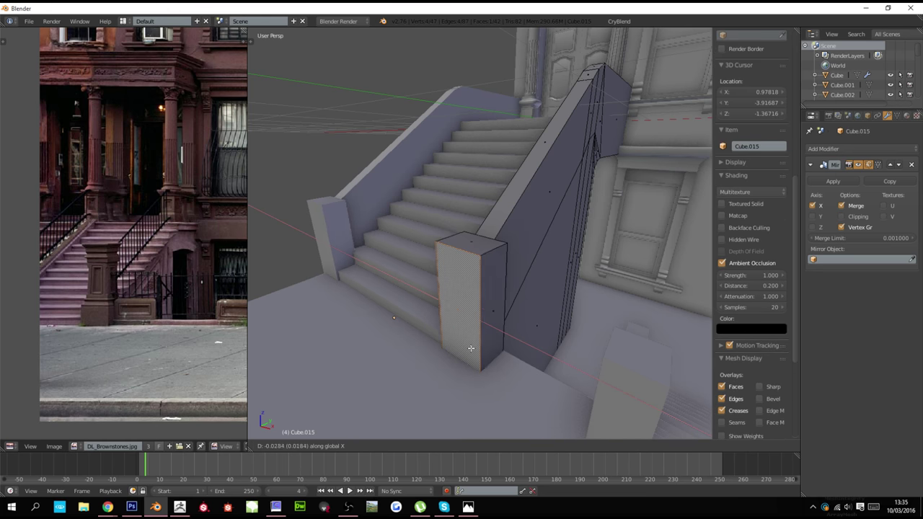
click(467, 349)
Switch from editing the side wall to editing the staircase's end pillar, with the pillar's whole mesh selected
key(Tab)
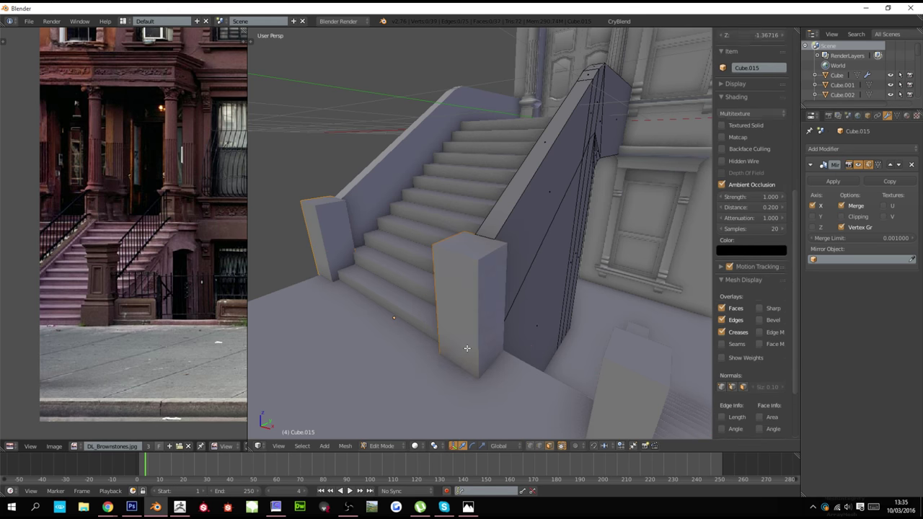
right_click(467, 348)
key(Tab)
key(a)
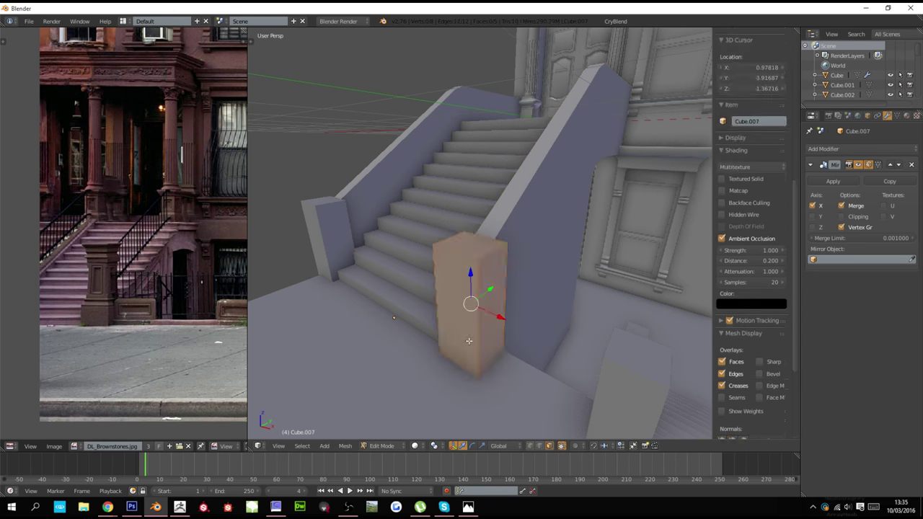
scroll(750, 288, up, 3)
Switch to Photos and examine the stair pillars in DL_Brownstones.jpg up close, then return to Blender
drag(922, 173, 408, 33)
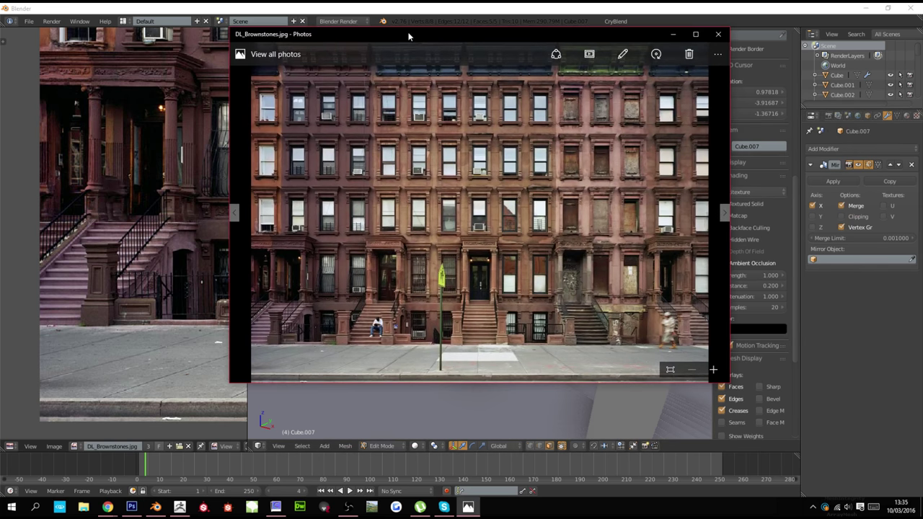
double_click(408, 33)
scroll(424, 271, up, 3)
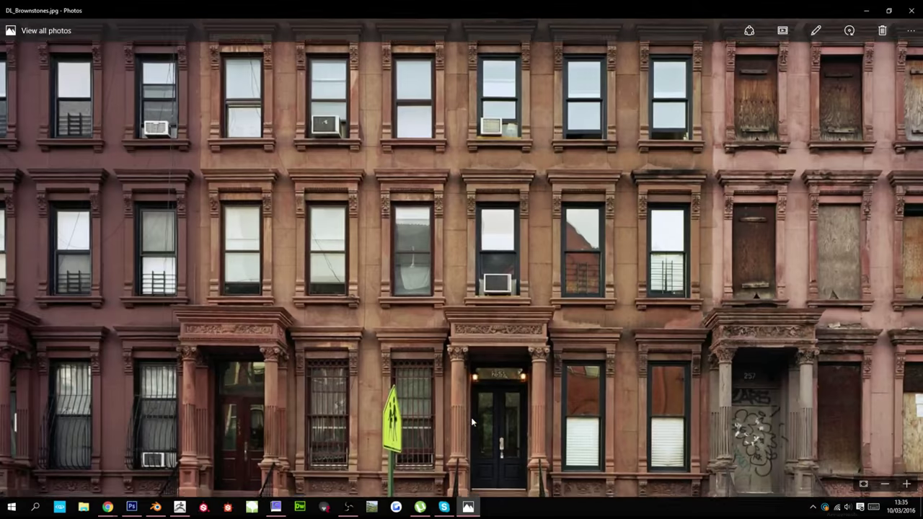
drag(471, 417, 431, 226)
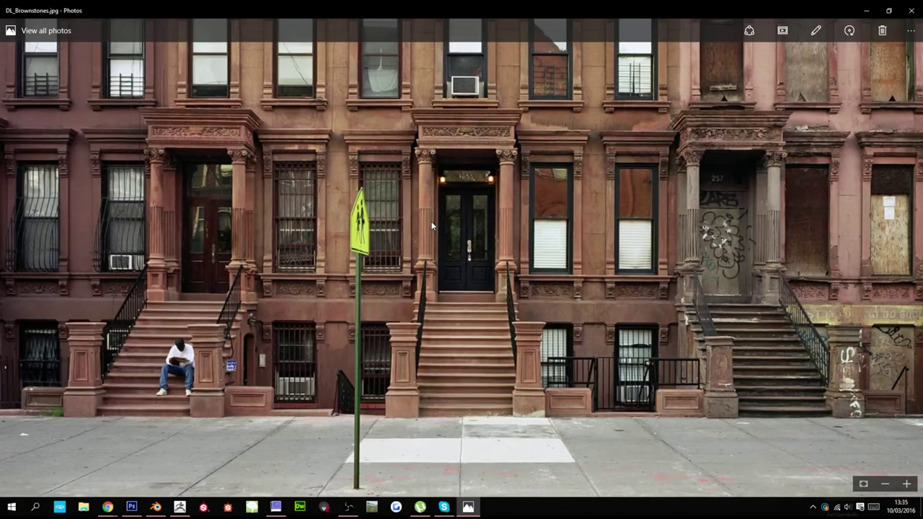
double_click(472, 14)
key(alt+Tab)
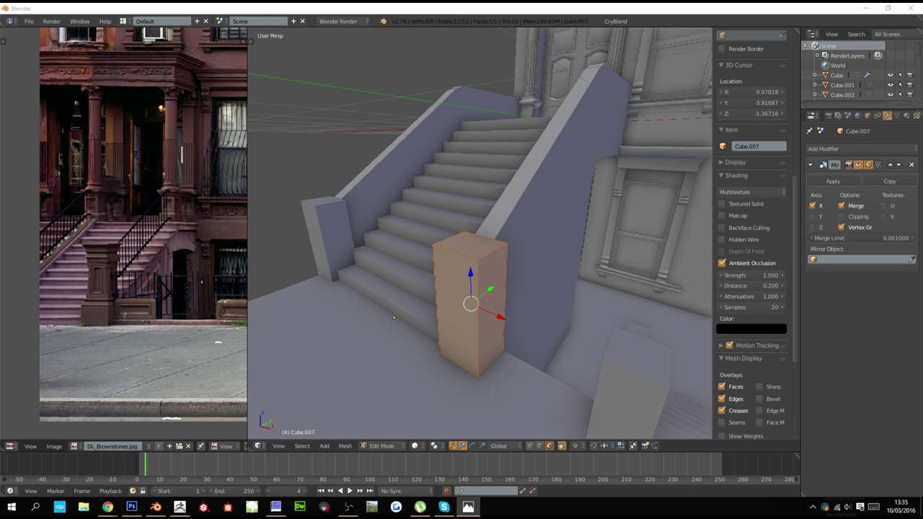
Isolate the end pillar by hiding all other objects and edit it in wireframe front view over the reference photo
scroll(528, 347, up, 2)
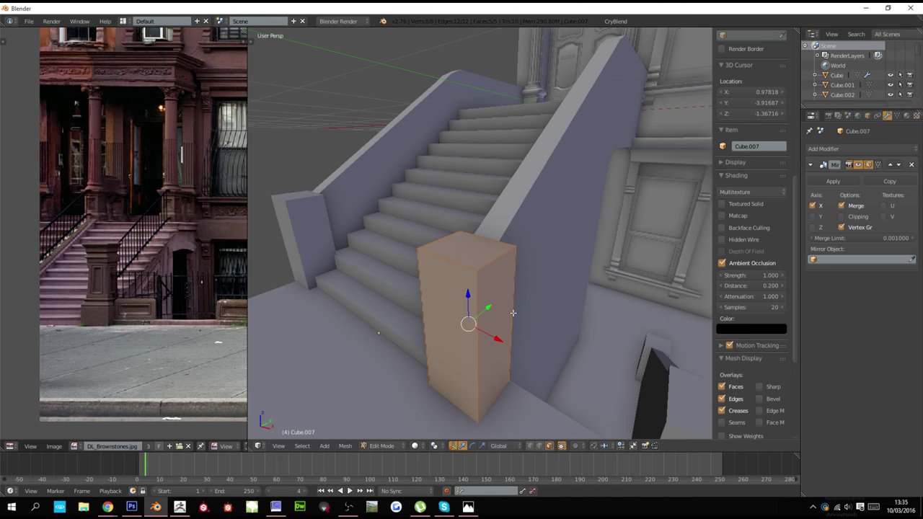
key(KP_1)
key(z)
scroll(532, 278, up, 3)
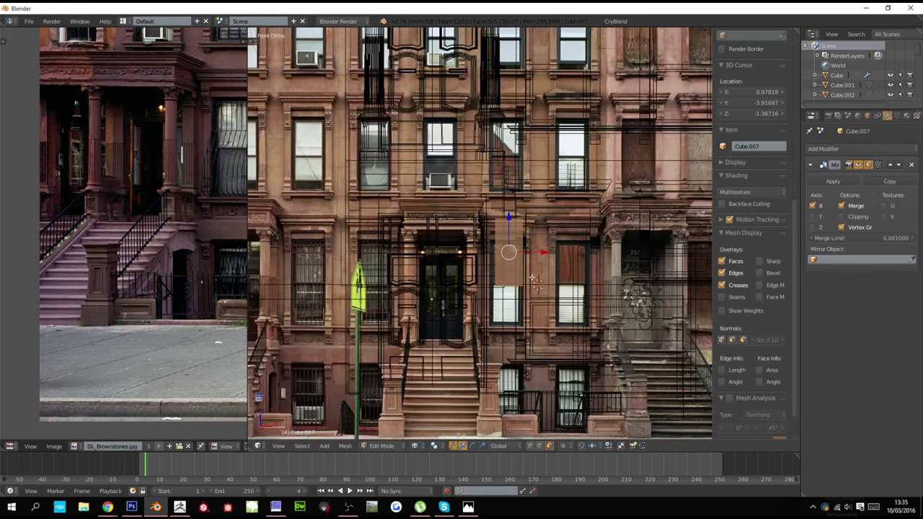
key(Tab)
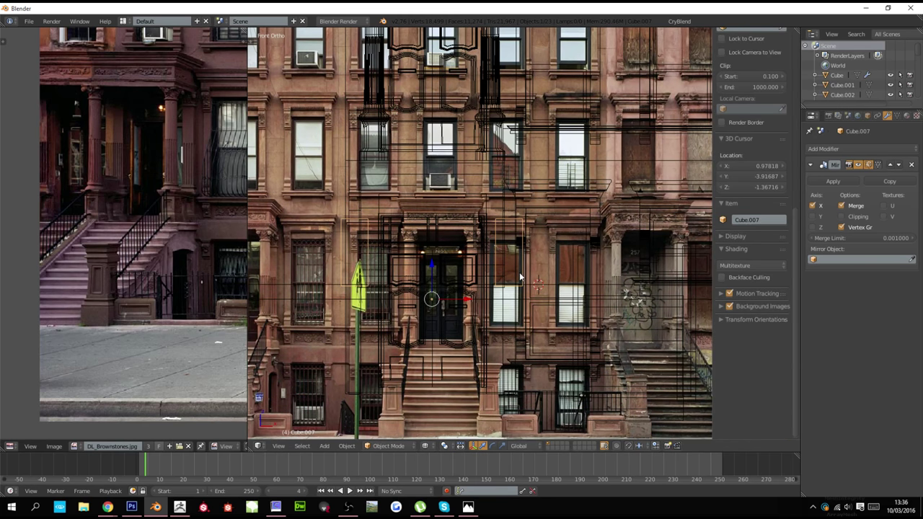
key(shift+h)
key(Tab)
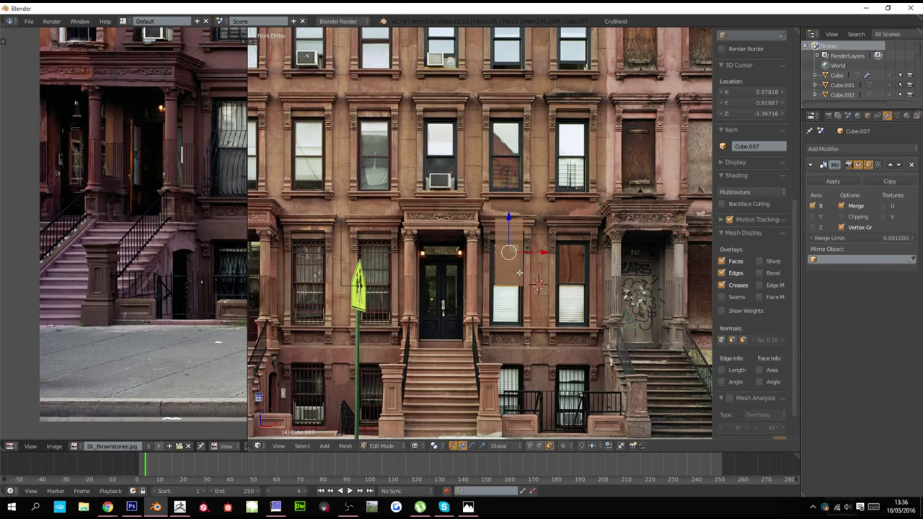
Move the pillar block onto the photo's pillar beside the entrance steps, scale it down and lower it toward the pavement
key(g)
click(503, 392)
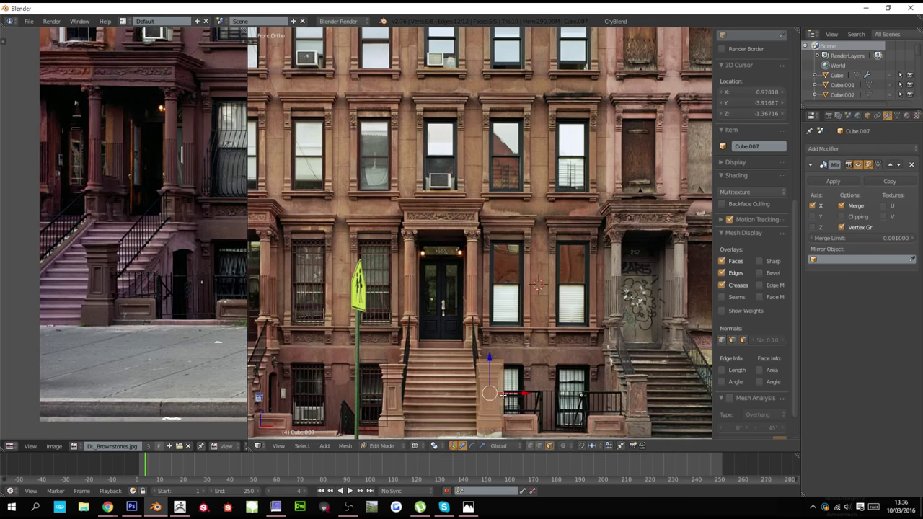
shift+scroll(511, 352, down, 6)
scroll(511, 350, up, 8)
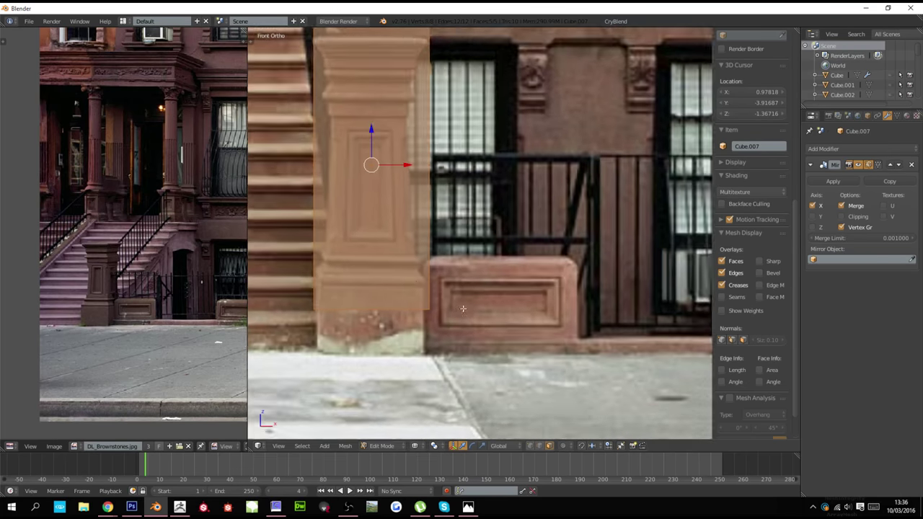
key(n)
key(s)
click(520, 253)
key(g)
key(z)
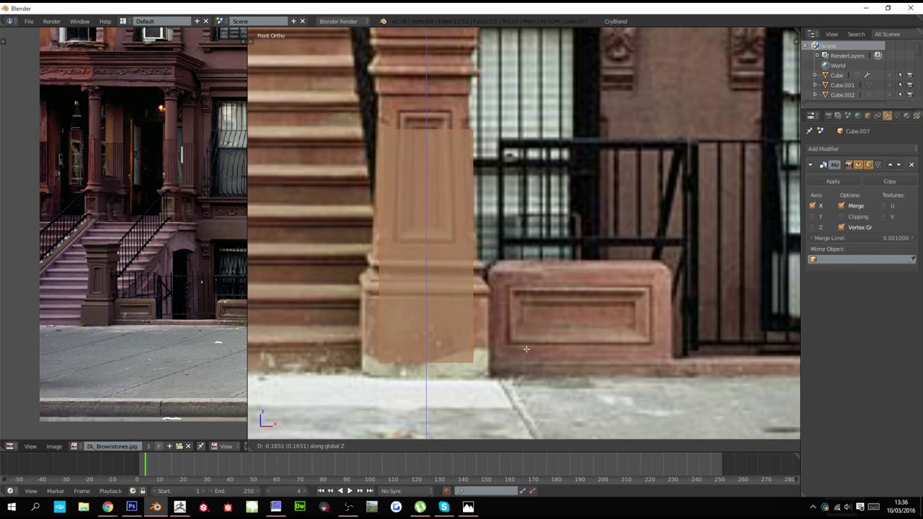
click(526, 362)
Scale up and reposition the pillar block so its width and bottom match the base of the pillar in the photo
key(s)
click(535, 380)
key(g)
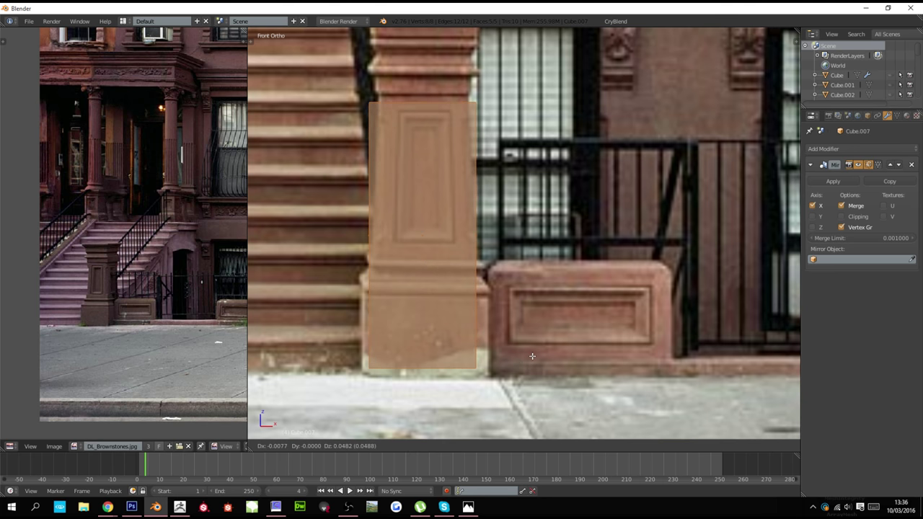
click(536, 356)
key(s)
click(550, 382)
key(g)
key(z)
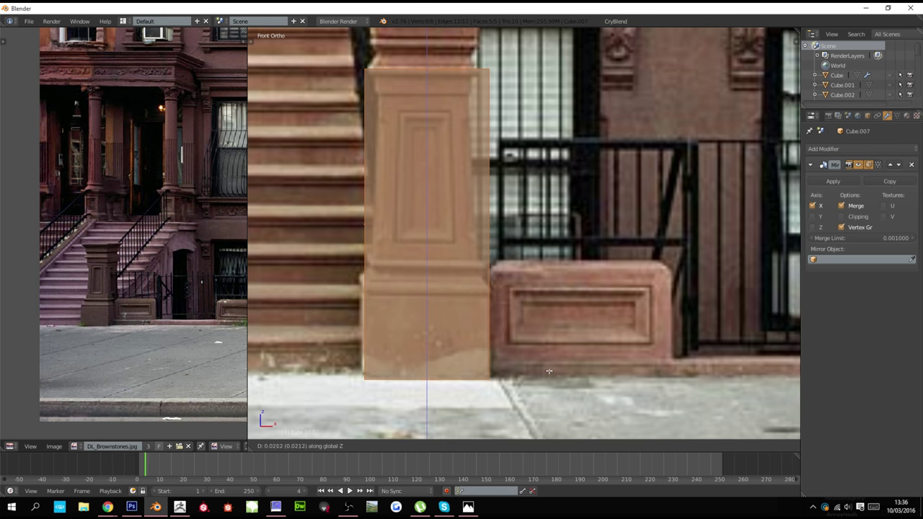
click(549, 371)
Select the pillar block's top vertices and lower them along Z to the top of the plain base in the photo
key(a)
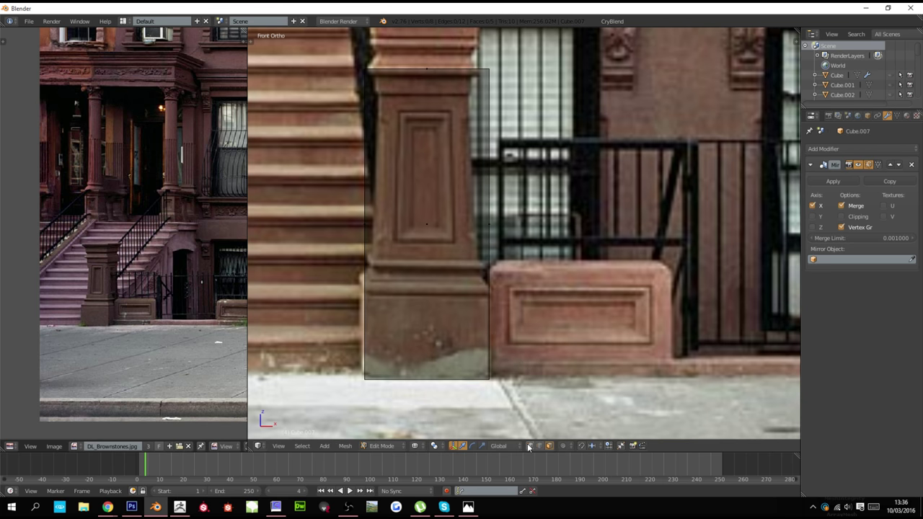
click(528, 446)
key(c)
drag(397, 73, 491, 80)
right_click(498, 81)
key(g)
key(z)
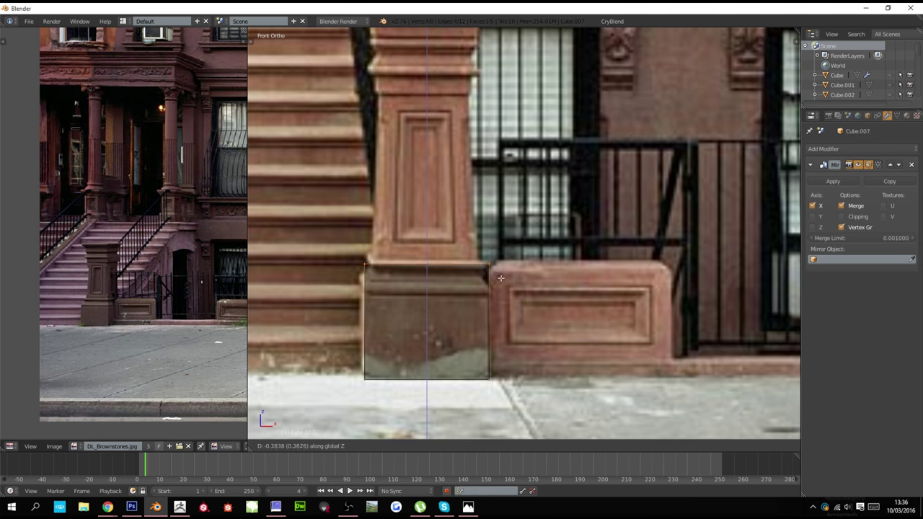
click(500, 310)
Extrude the base's top face upward in successive levels that follow the base moulding lines in the photo
scroll(519, 297, up, 3)
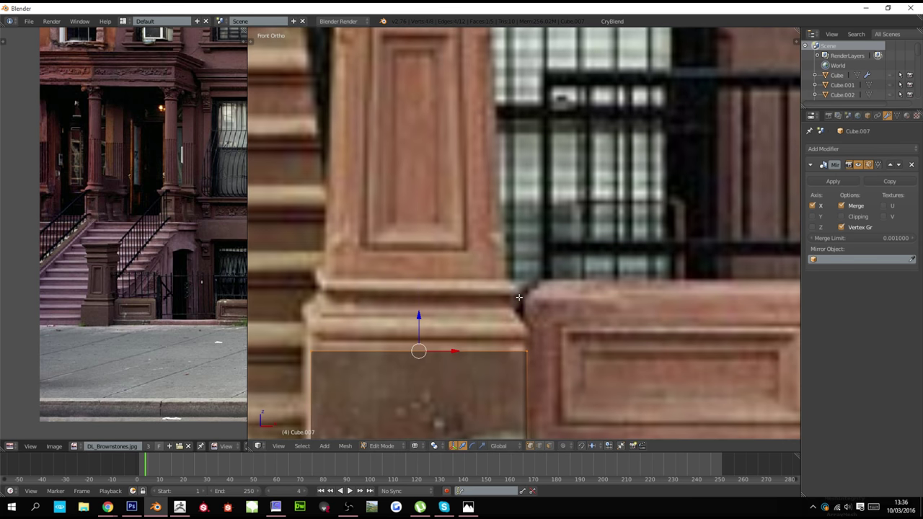
key(e)
key(z)
click(523, 284)
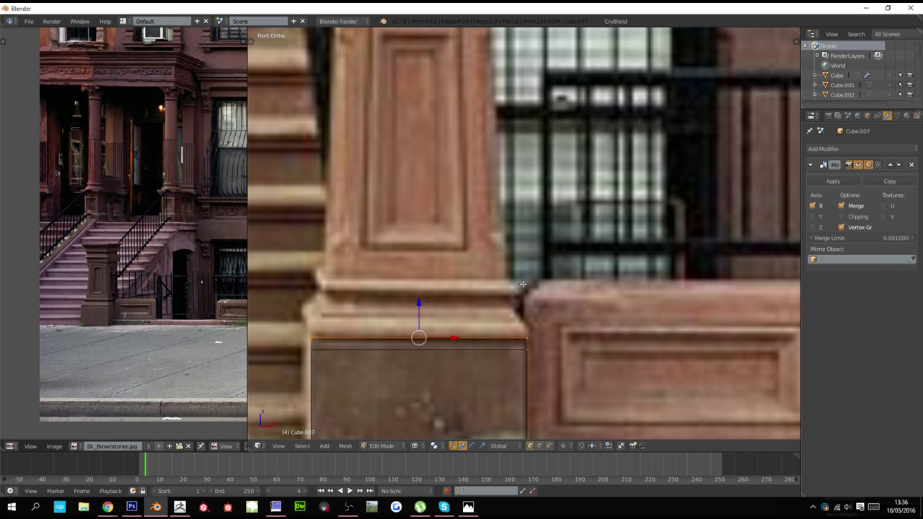
key(e)
click(524, 267)
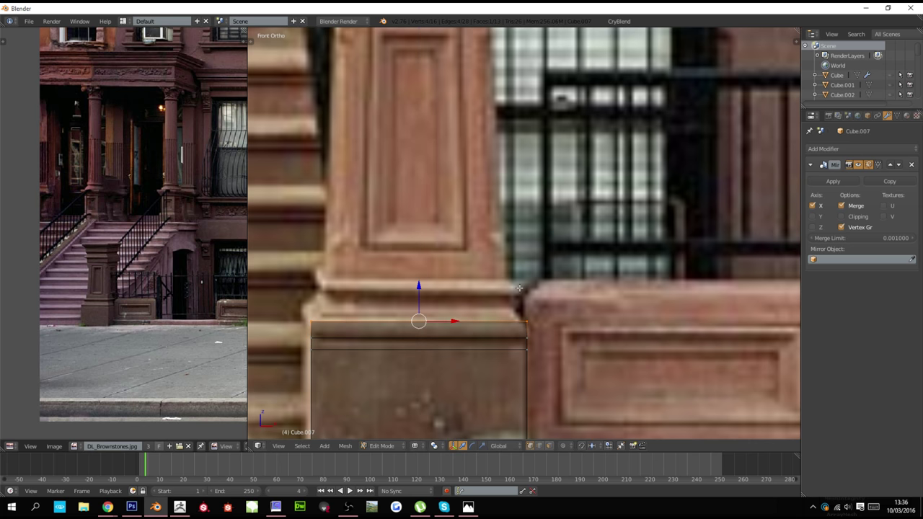
key(e)
click(519, 276)
key(e)
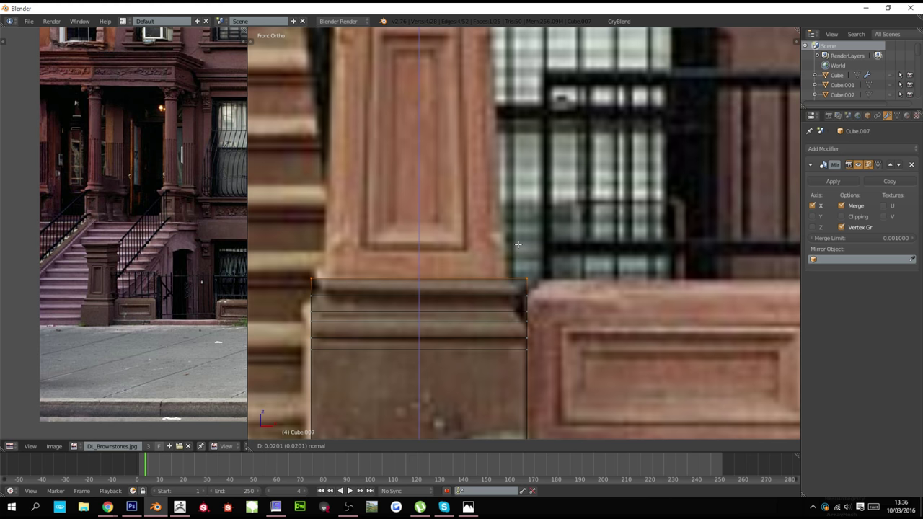
click(518, 244)
Extrude the narrower pillar shaft up to the underside of the capital and scale its top inward for a slight taper
shift+scroll(534, 247, up, 2)
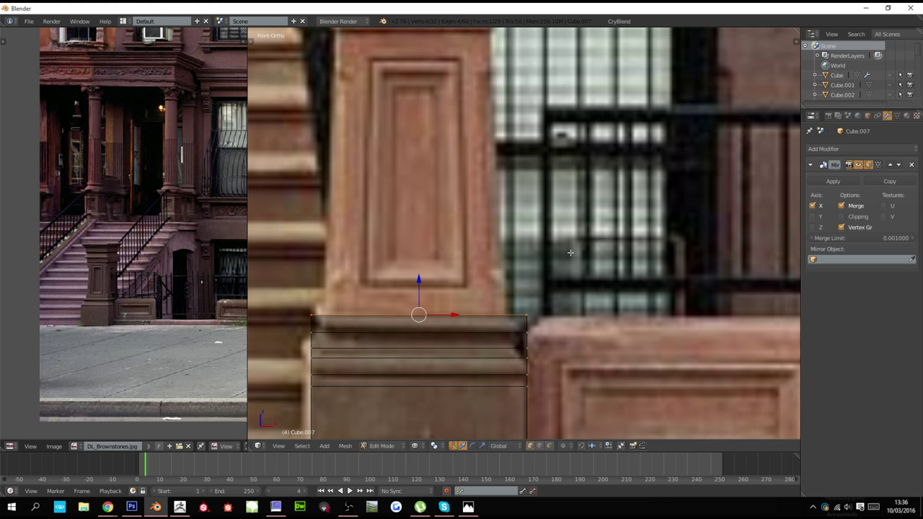
key(e)
click(516, 61)
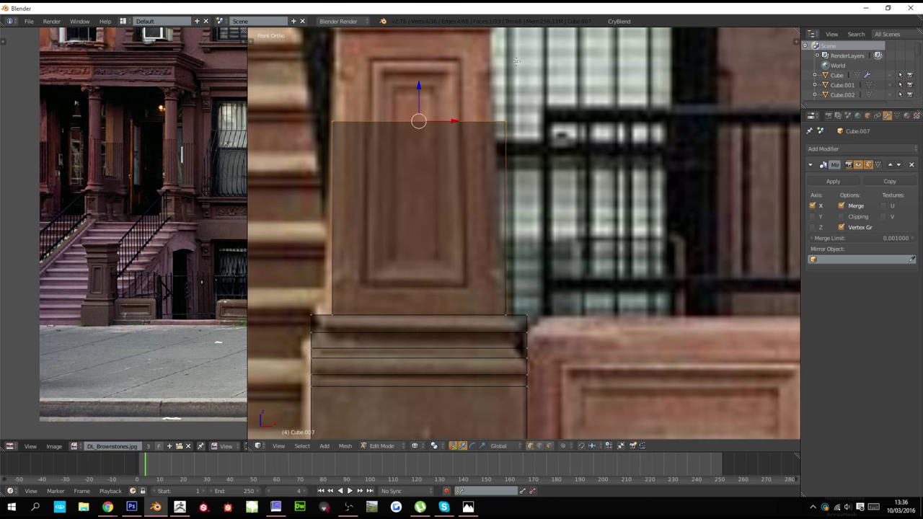
shift+scroll(516, 61, up, 5)
key(g)
key(z)
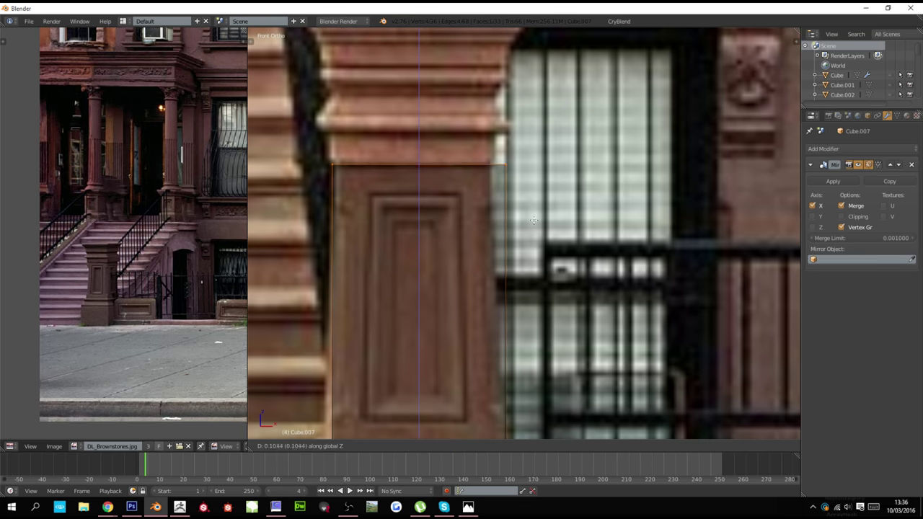
click(533, 220)
key(s)
click(525, 212)
Extrude a thin, slightly wider edge above the shaft and raise the plain neck band of the capital from it
key(e)
click(524, 206)
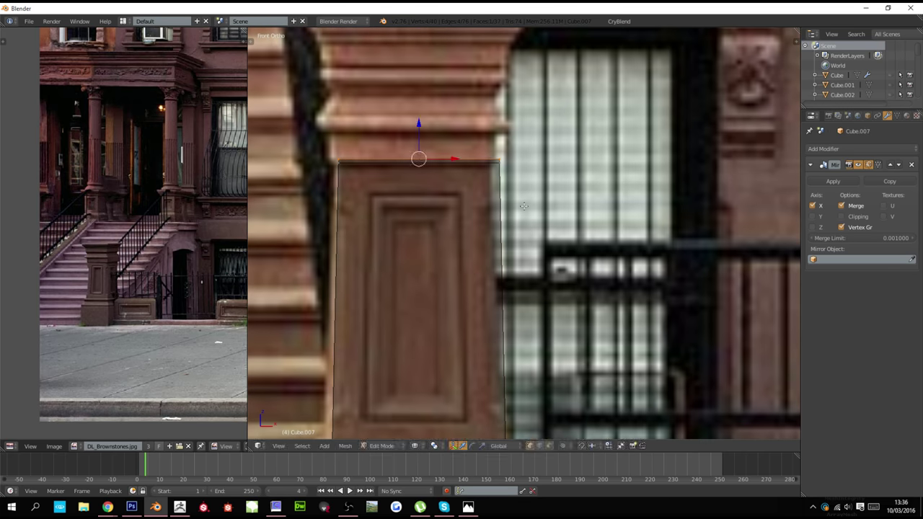
key(s)
click(525, 207)
key(e)
click(526, 184)
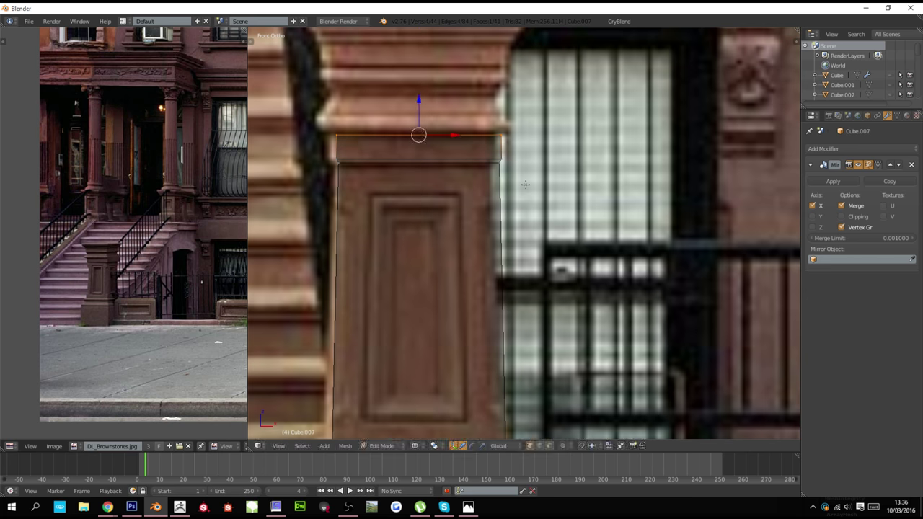
Extrude and widen the top of the neck band to form the projecting lower lip of the capital
key(e)
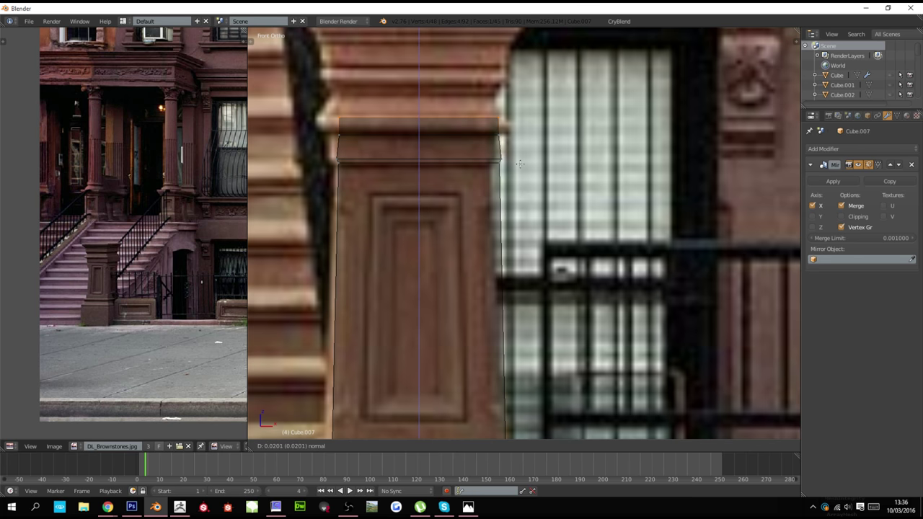
click(518, 174)
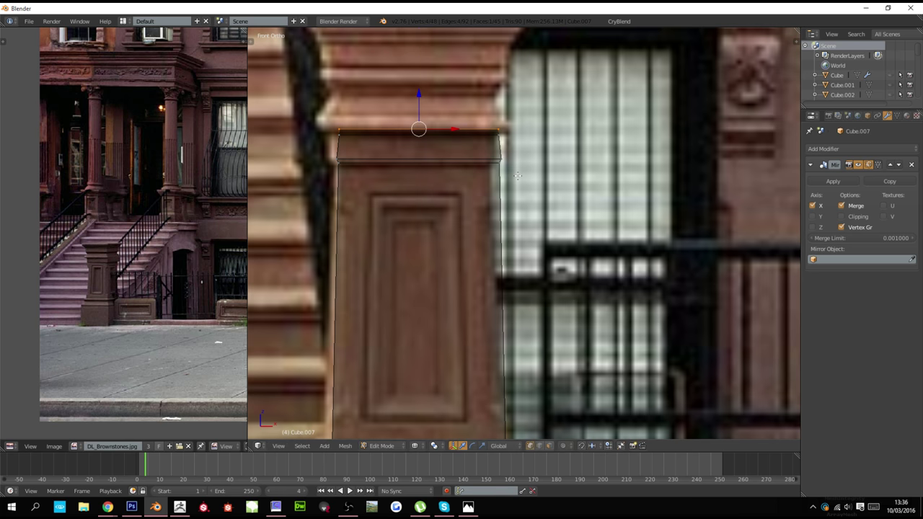
key(s)
click(526, 195)
key(e)
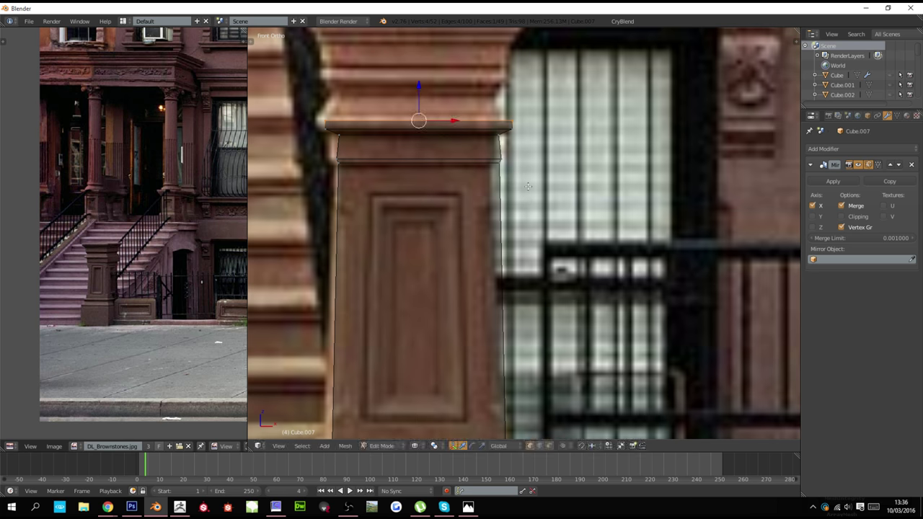
click(527, 189)
key(e)
click(532, 181)
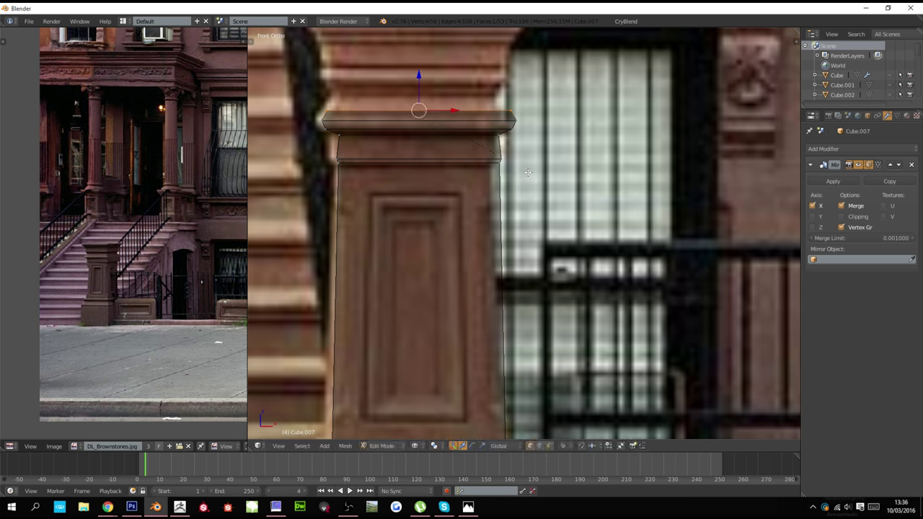
Extrude the capital upward above the lower lip, narrowing inward to follow the sloped moulding in the photo
key(e)
click(535, 160)
key(e)
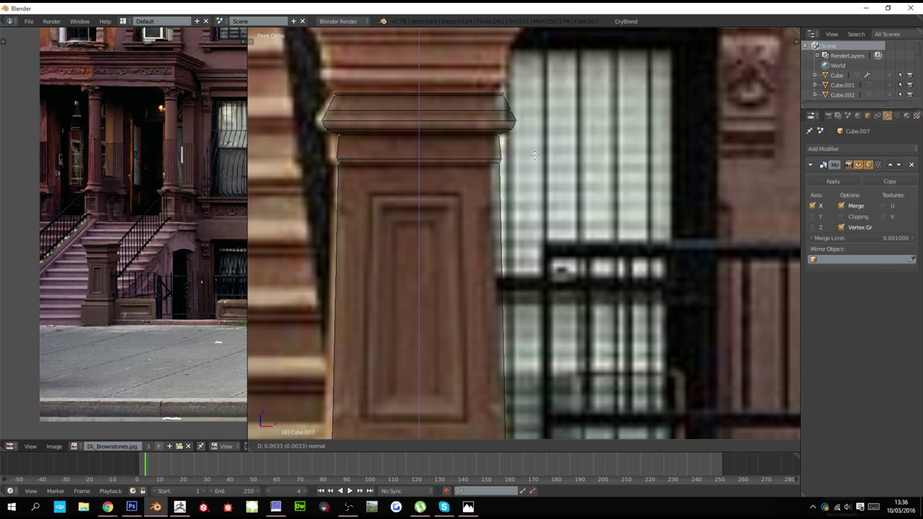
click(534, 154)
key(e)
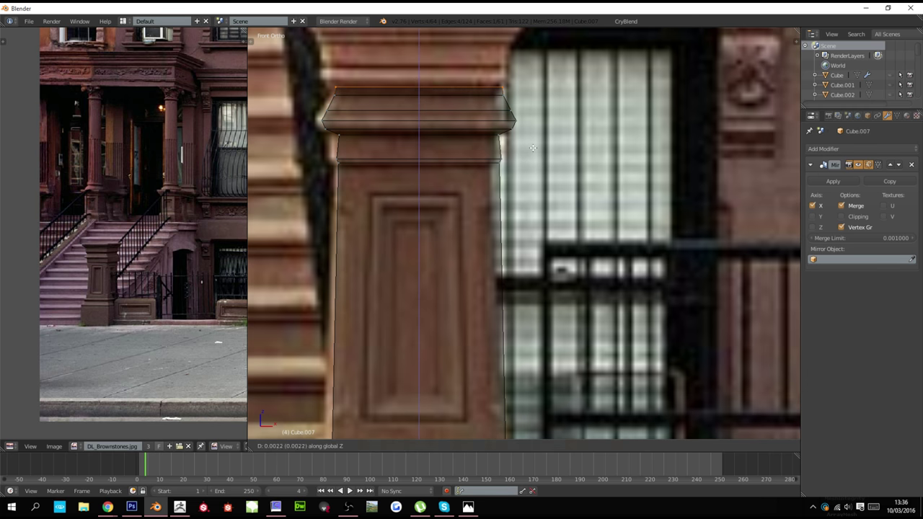
click(534, 150)
Extrude and widen the upper ledge of the capital to match the second projecting moulding in the photo
key(e)
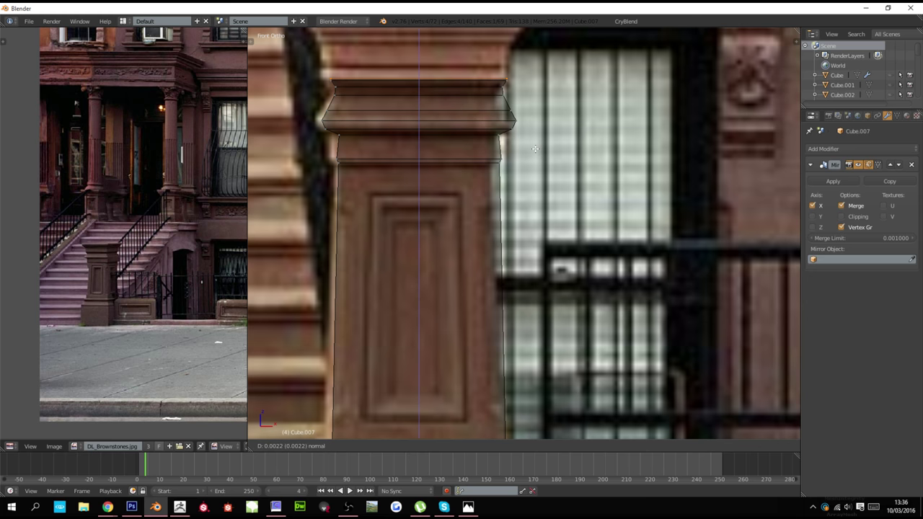
click(535, 154)
key(e)
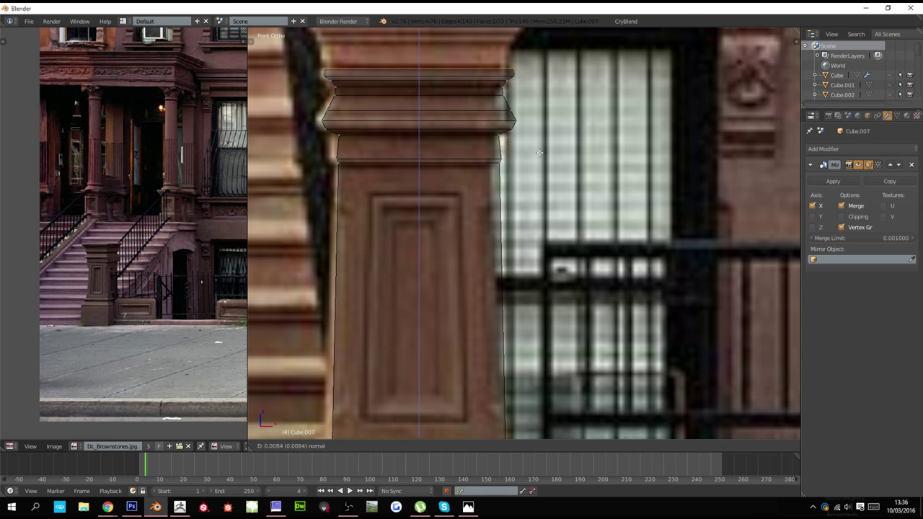
click(542, 155)
key(s)
click(543, 152)
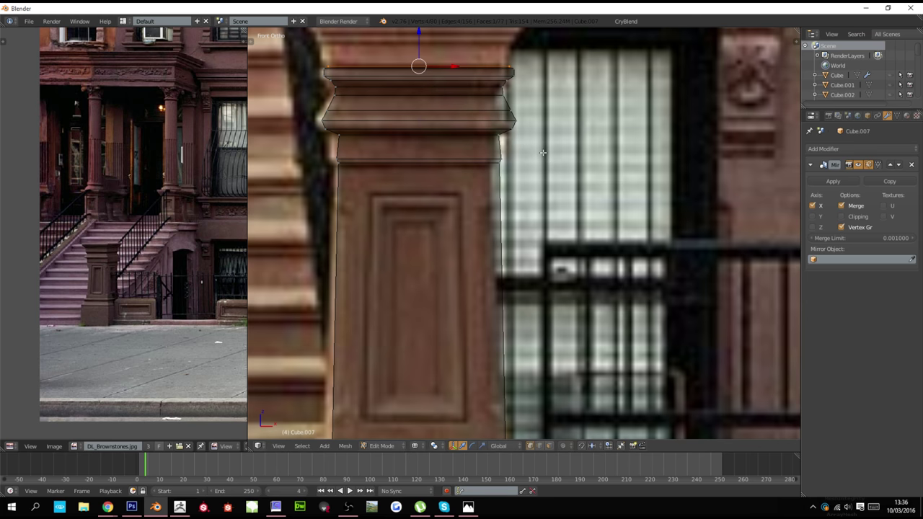
Extrude two thin bands above the capital's upper ledge, narrowing the top edge slightly and adjusting its height to the photo
key(e)
click(543, 148)
key(e)
click(543, 147)
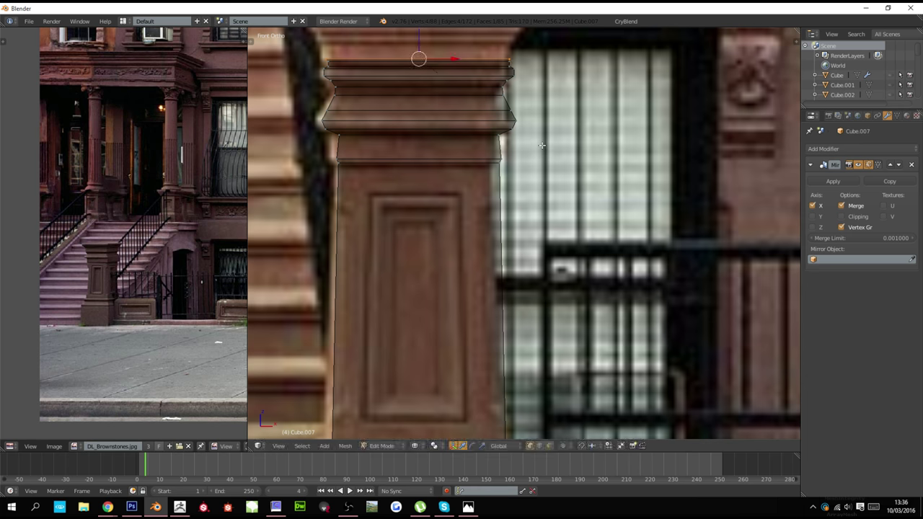
key(s)
click(542, 159)
key(g)
key(z)
click(542, 157)
shift+scroll(530, 184, up, 4)
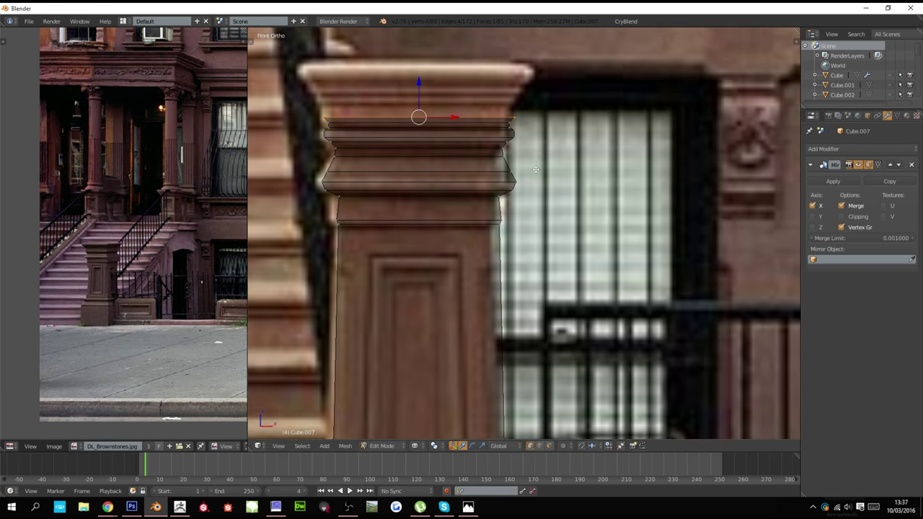
Extrude the next capital band about 0.018 high and top it with a thin edge scaled slightly wider
key(s)
click(518, 210)
key(e)
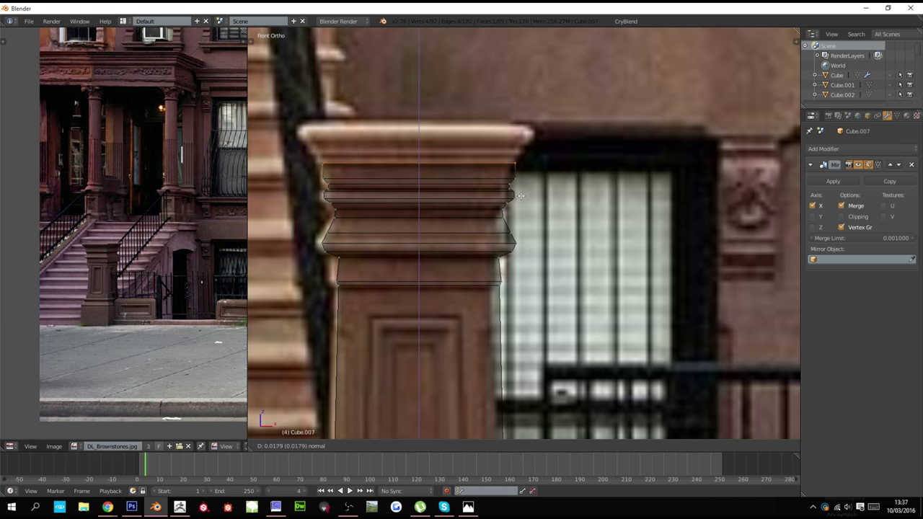
click(520, 199)
key(e)
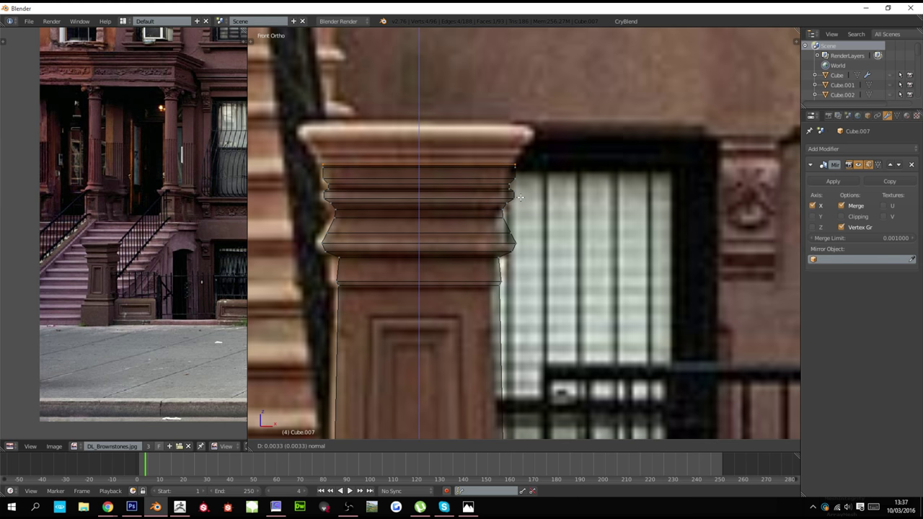
click(520, 197)
key(s)
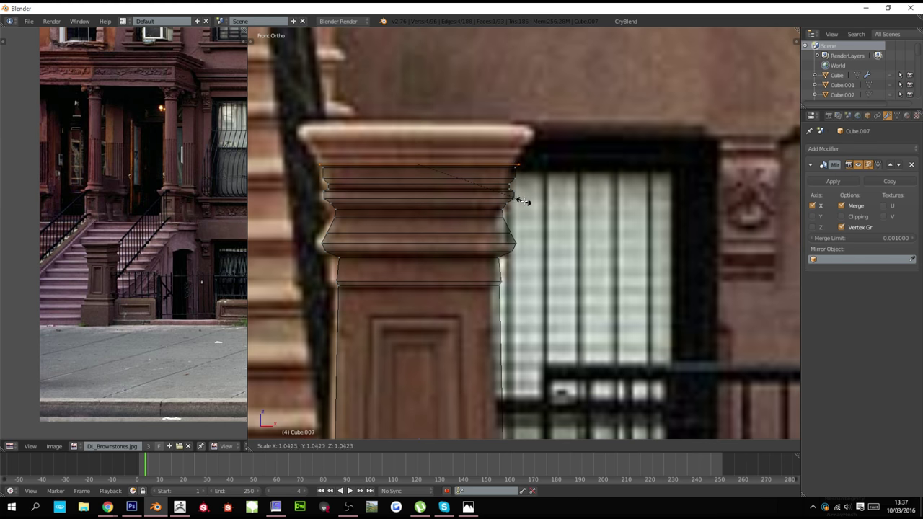
click(524, 202)
Extrude the capital upward in short steps that widen to follow the flare beneath the photo's top slab
key(e)
click(524, 191)
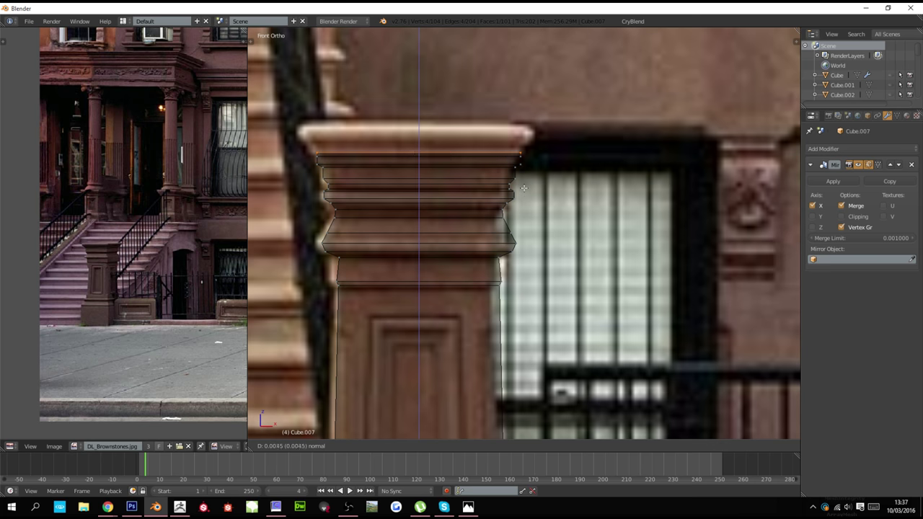
key(e)
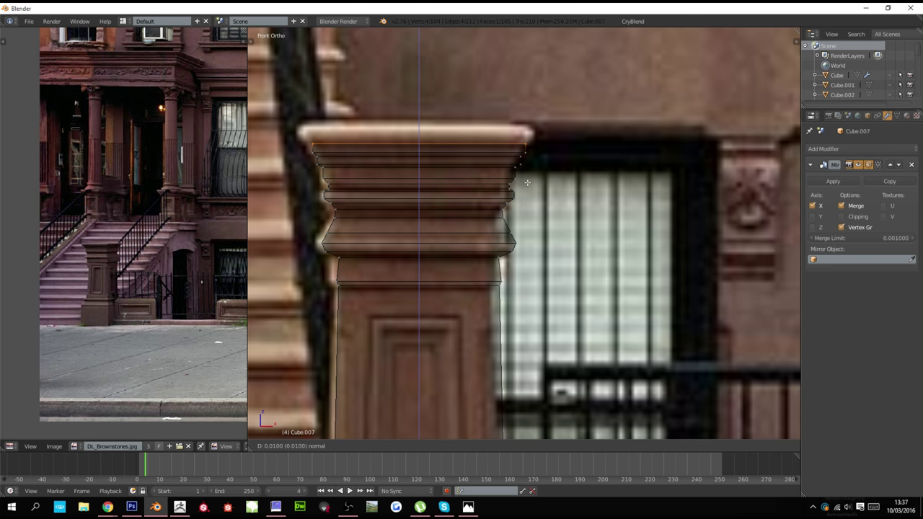
click(528, 184)
key(s)
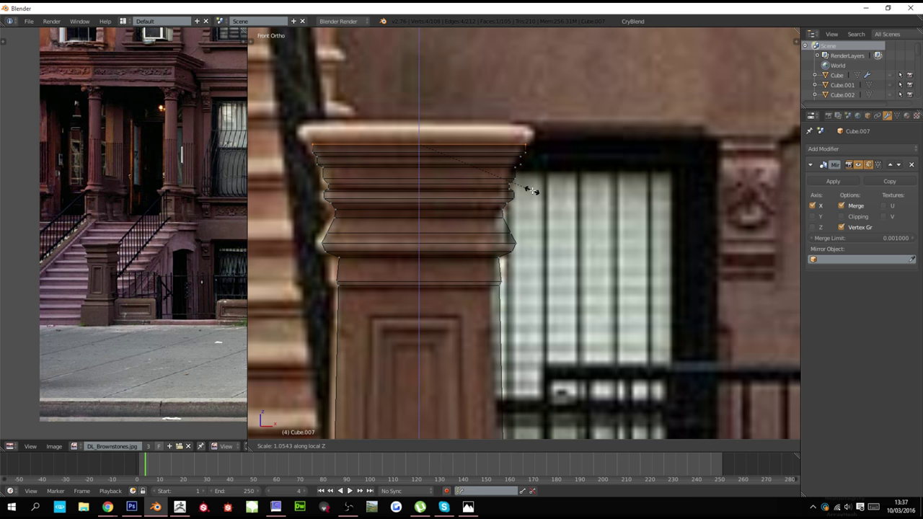
click(527, 208)
key(g)
key(z)
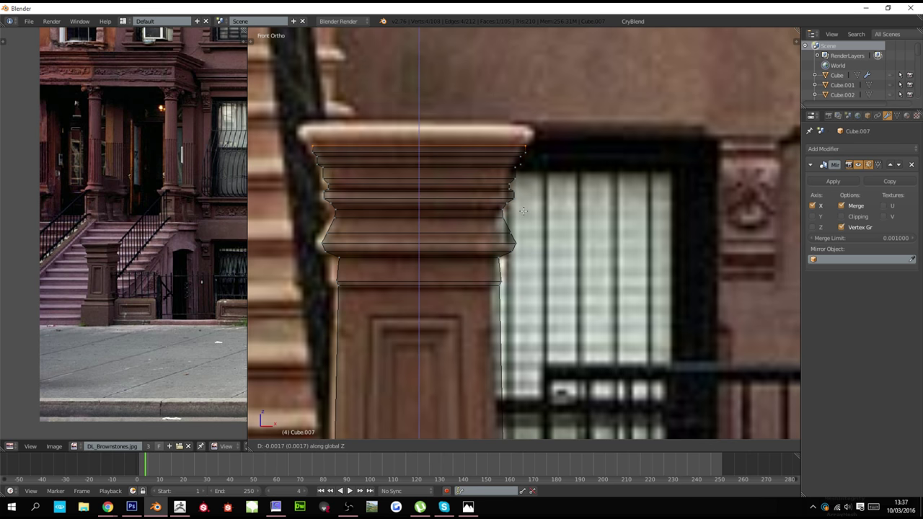
click(523, 215)
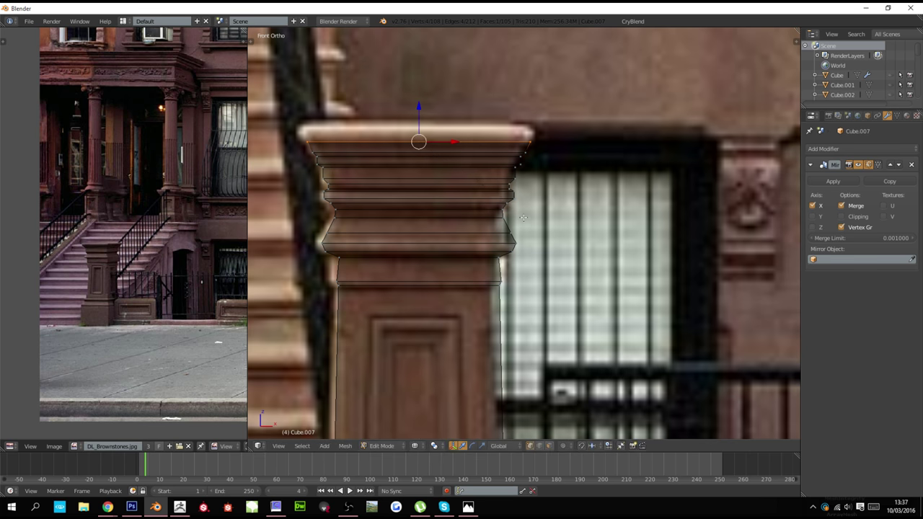
Extrude the capital's top slab up to the pillar's upper edge in the photo
key(e)
click(523, 202)
scroll(523, 209, down, 6)
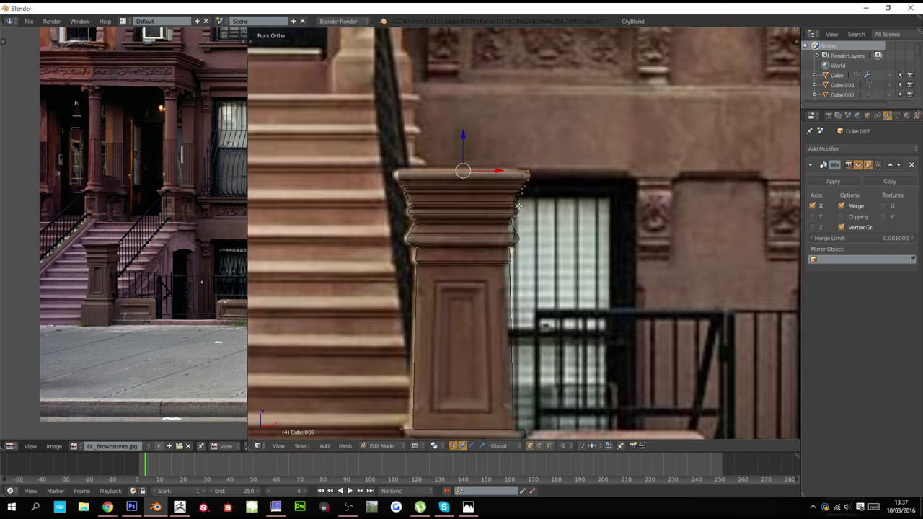
scroll(570, 235, up, 4)
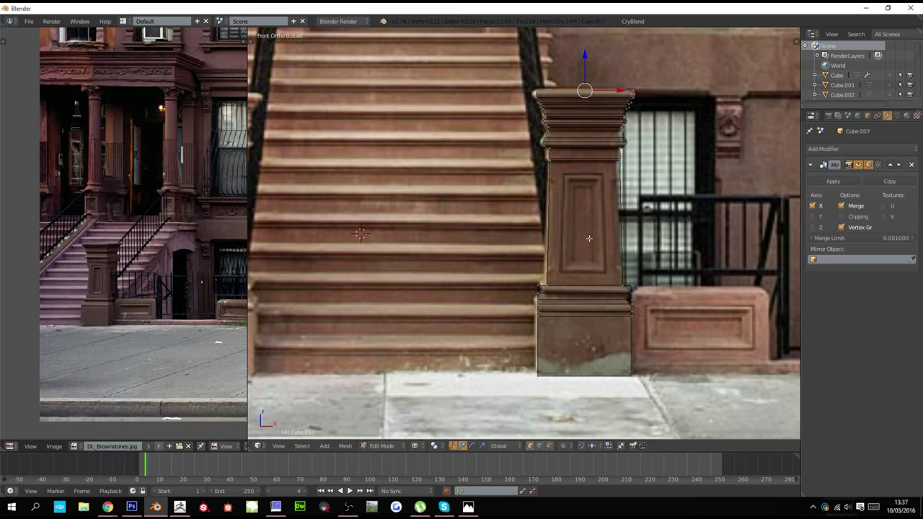
Isolate the pillar and extrude the lowest face band of the base mouldings inward about 0.009 to form a groove
middle_drag(589, 239, 562, 245)
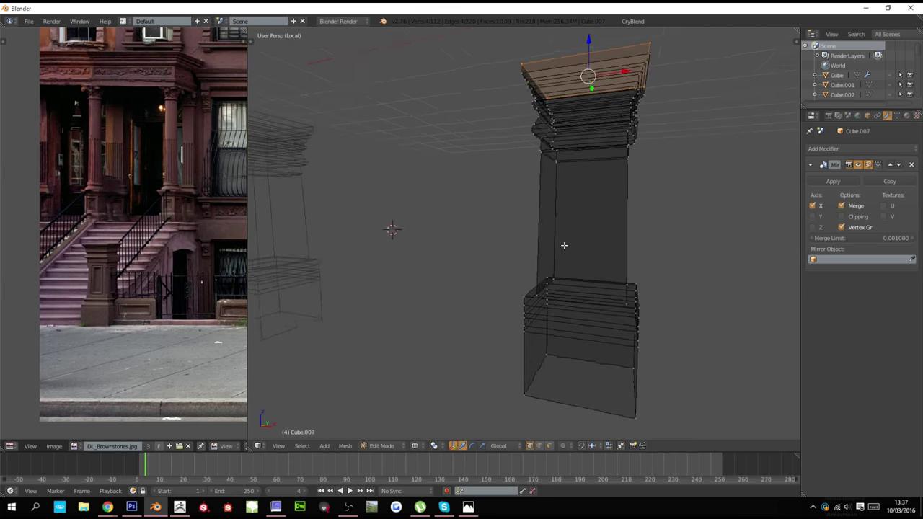
shift+middle_drag(566, 346, 560, 248)
key(KP_1)
scroll(545, 250, up, 6)
shift+middle_drag(623, 249, 545, 300)
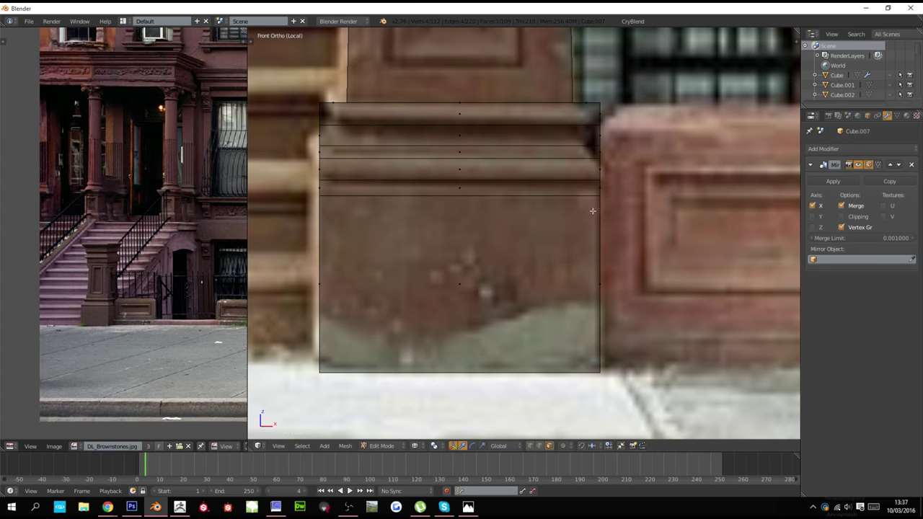
alt+right_click(598, 187)
key(KP_5)
middle_drag(597, 187, 566, 243)
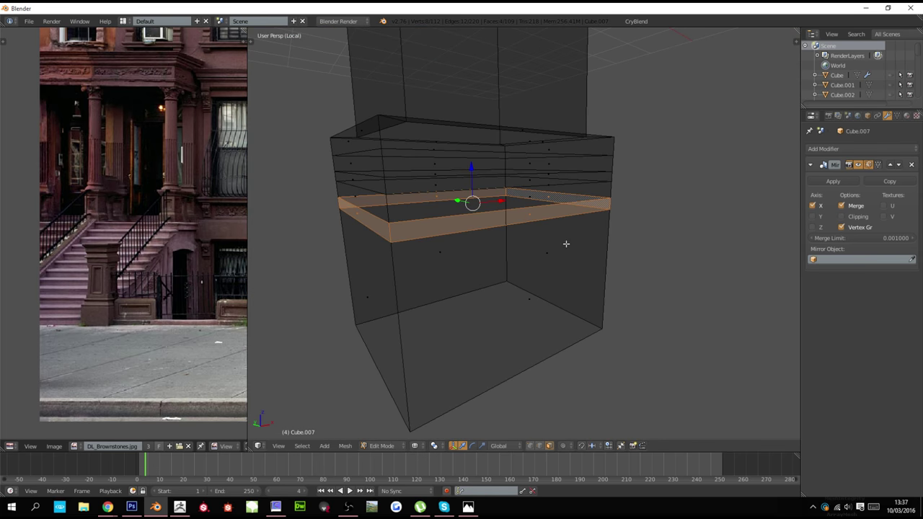
key(e)
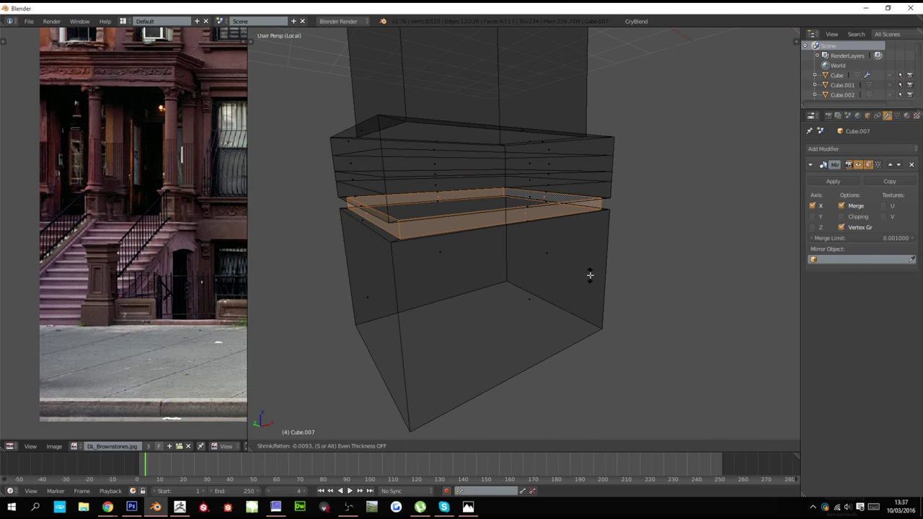
click(589, 275)
key(z)
key(Tab)
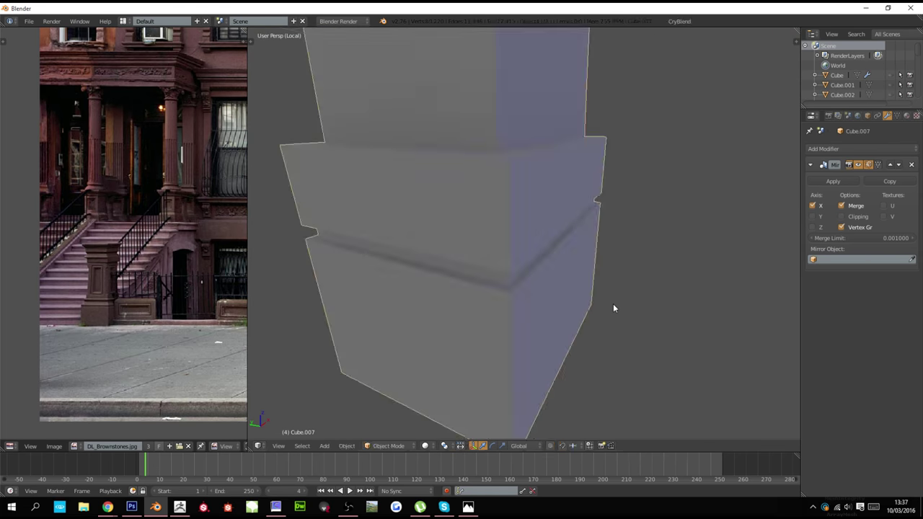
Extrude the narrow middle face band of the base mouldings outward to form a thin projecting strip
key(Tab)
key(KP_1)
key(z)
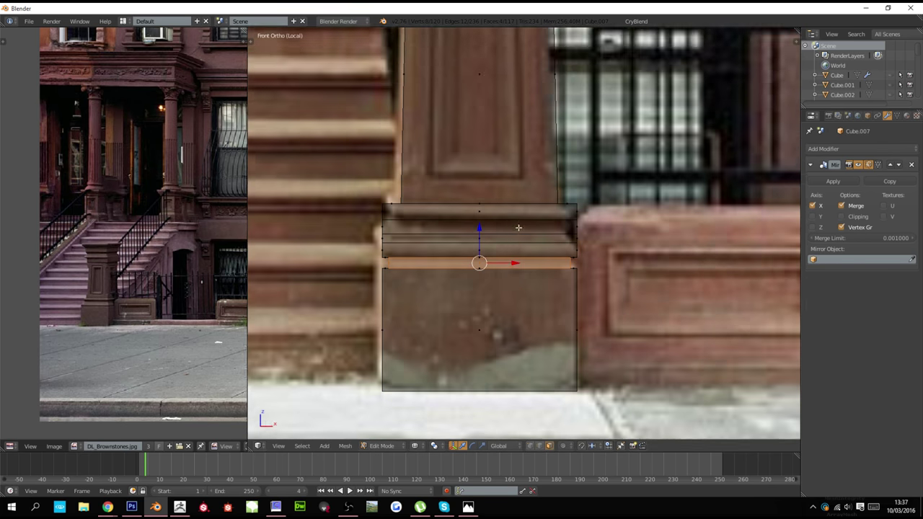
scroll(517, 227, up, 2)
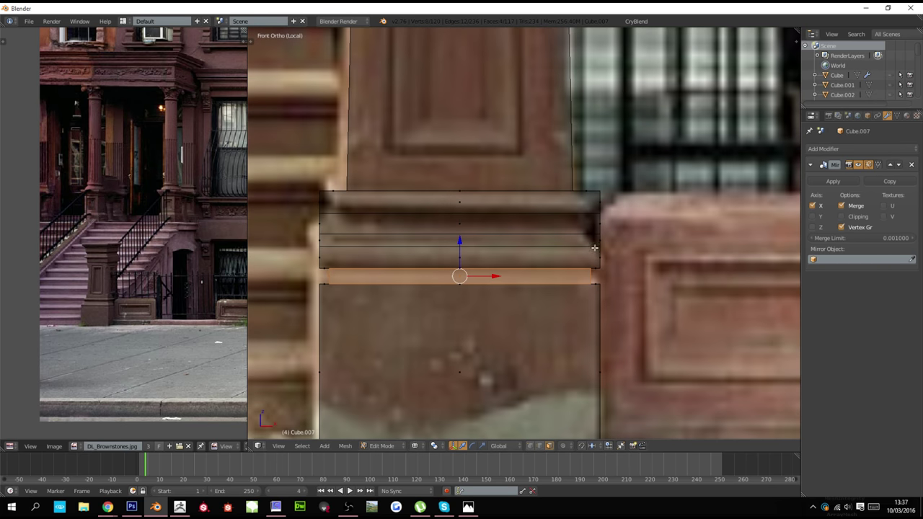
alt+right_click(599, 244)
key(z)
middle_drag(598, 243, 589, 262)
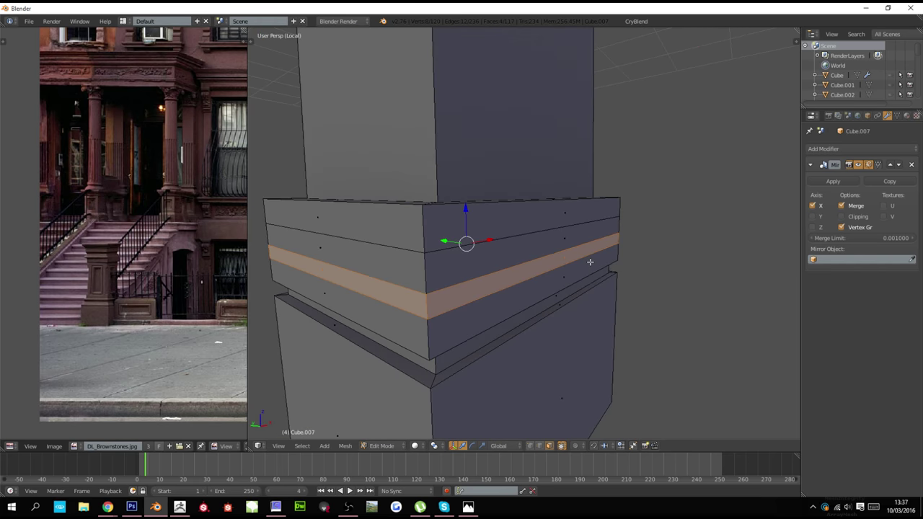
key(alt+s)
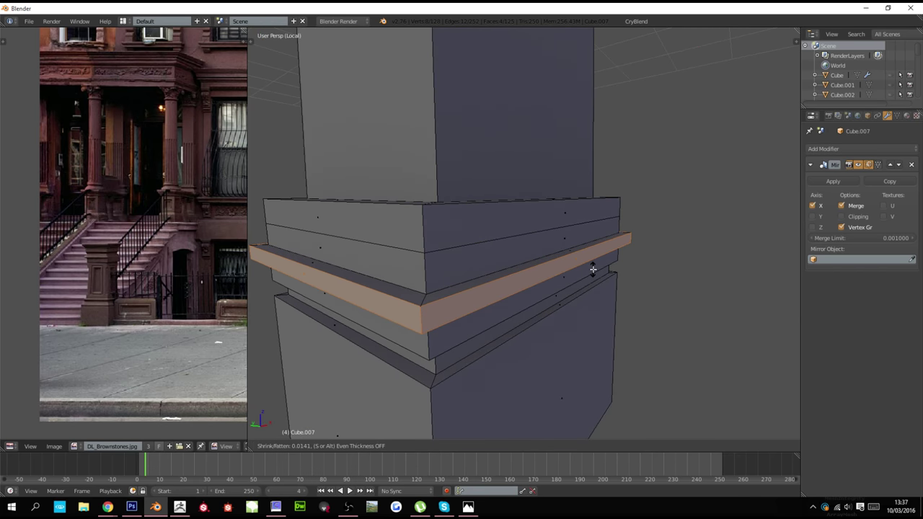
click(591, 268)
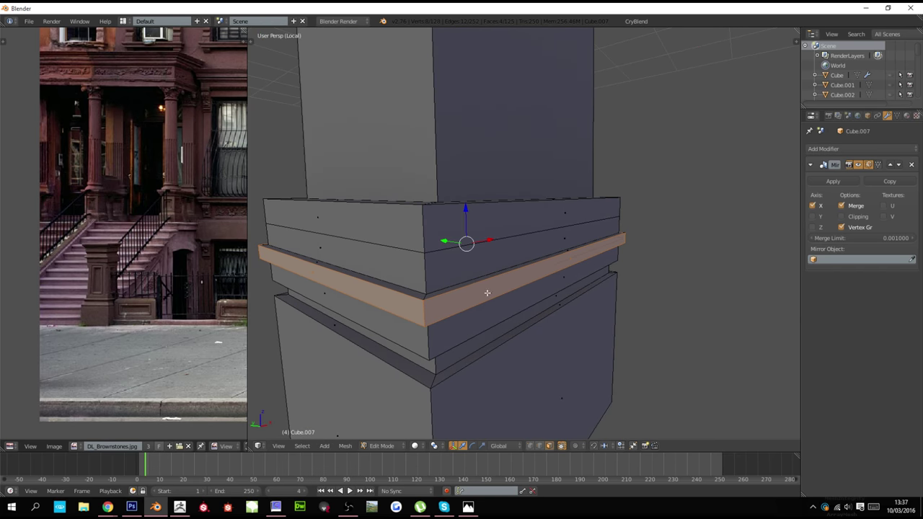
Add two loop cuts around the projecting strip and scale them outward to round its profile
key(ctrl+r)
scroll(432, 308, up, 1)
click(432, 309)
key(s)
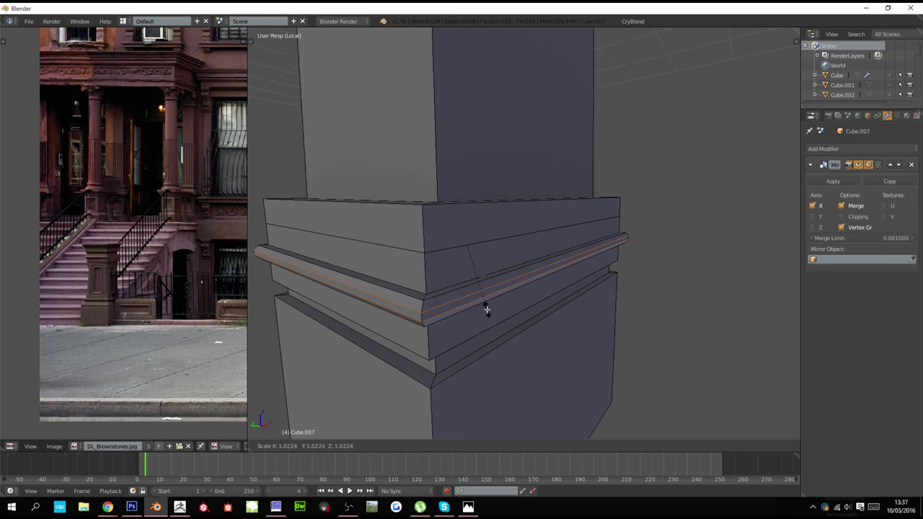
click(485, 301)
Set the pillar to smooth shading and add an Edge Split modifier
key(Tab)
key(t)
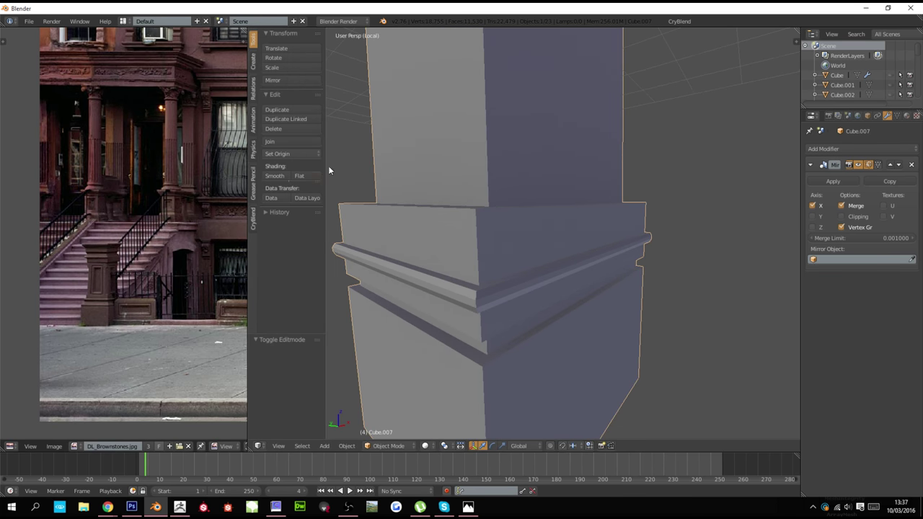
click(275, 178)
key(t)
click(830, 149)
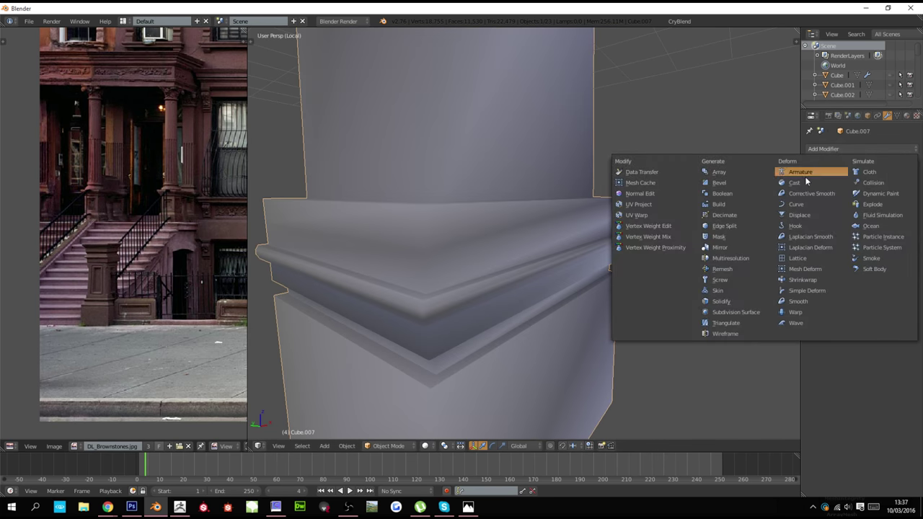
click(735, 226)
Add loop cuts around the top band of the base mouldings and scale them outward to about 1.027
scroll(677, 230, down, 4)
key(KP_1)
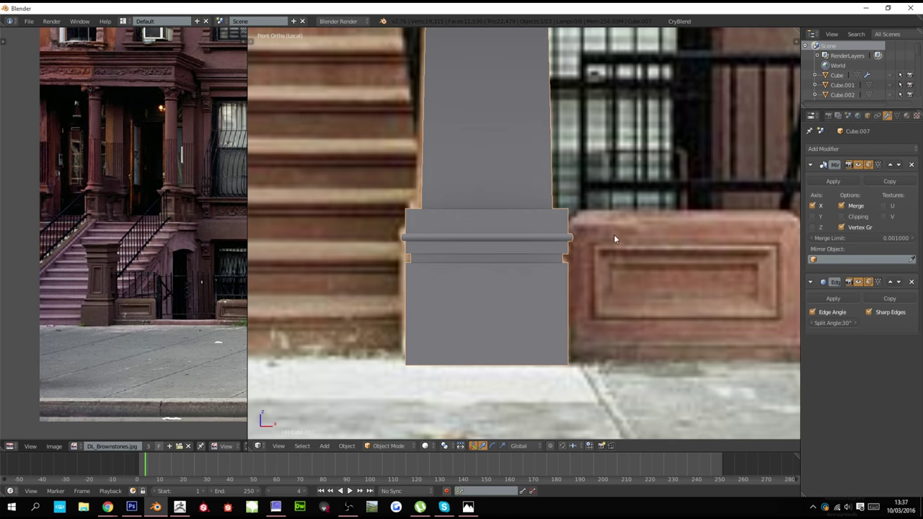
key(z)
scroll(534, 271, up, 2)
key(Tab)
shift+scroll(532, 270, up, 2)
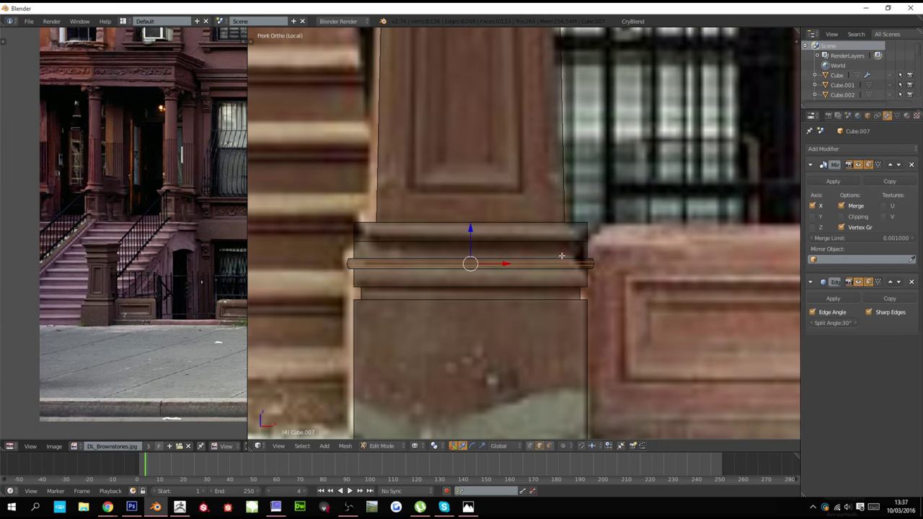
key(z)
scroll(576, 248, up, 2)
key(z)
key(z)
key(ctrl+r)
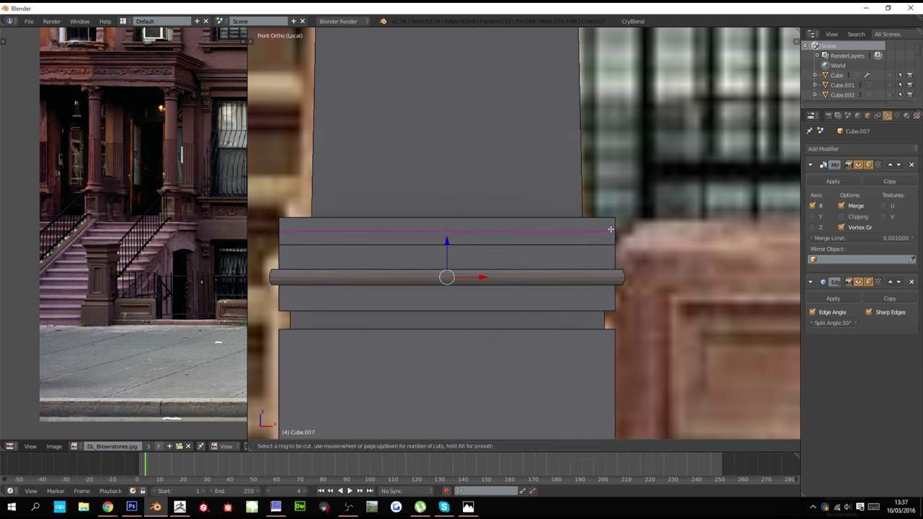
click(609, 229)
right_click(610, 229)
key(s)
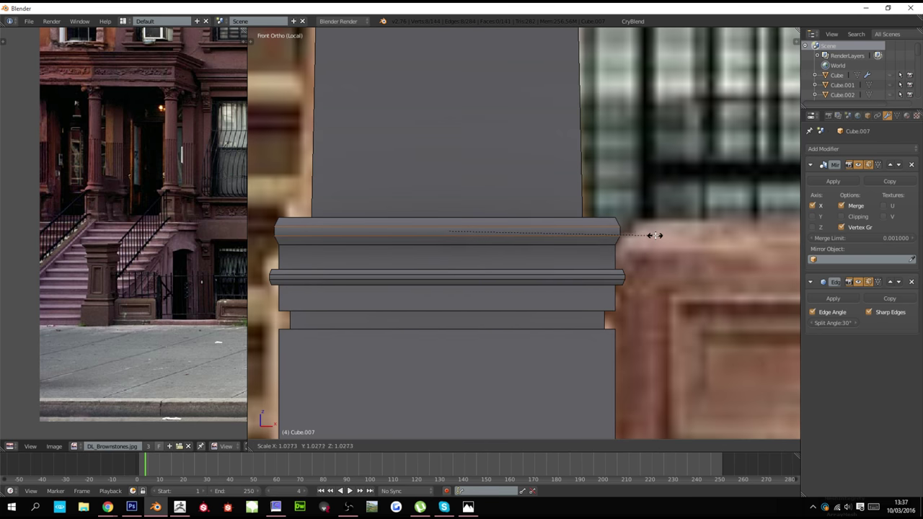
click(655, 235)
Bevel the edge loop just beneath the base's top moulding with an offset of about 0.005
key(ctrl+b)
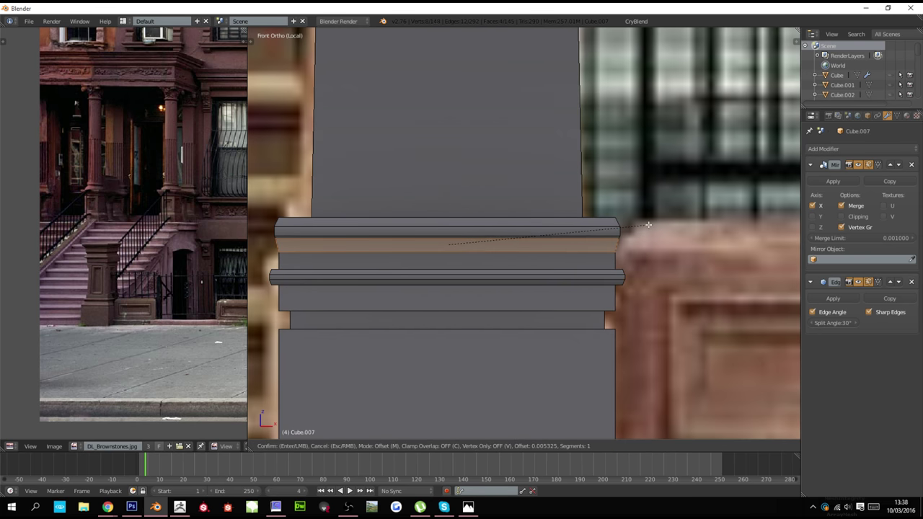
click(648, 225)
key(Tab)
Slide the outer edge loop on top of the base moulding slightly inward and bevel it to round the ledge
middle_drag(641, 230, 558, 271)
key(Tab)
alt+click(552, 265)
key(ctrl+b)
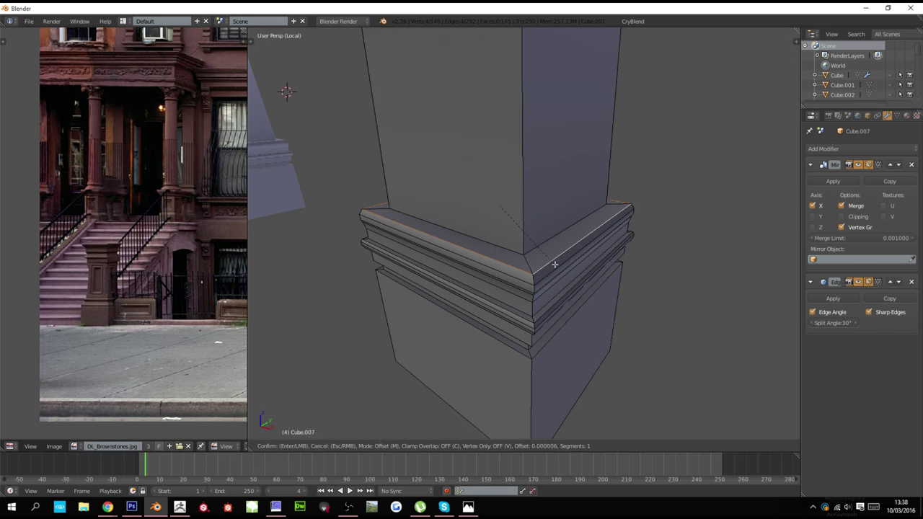
click(560, 271)
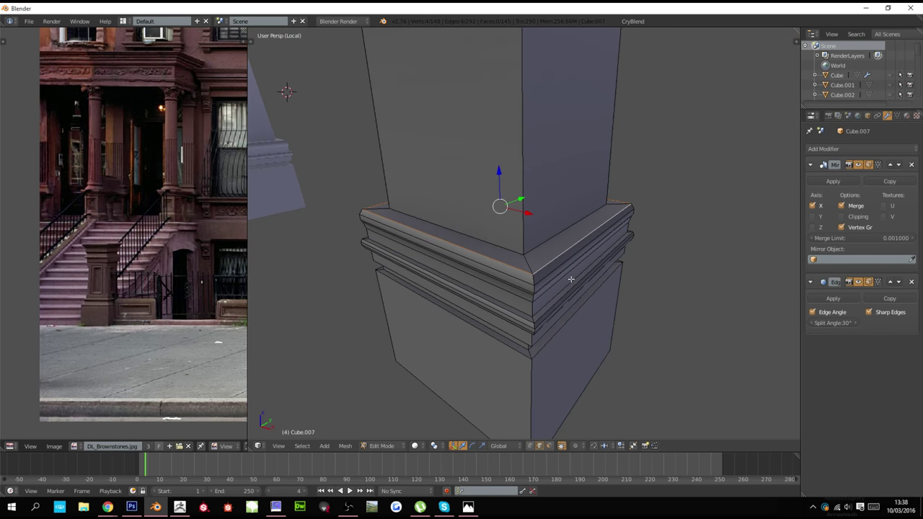
key(g)
key(g)
click(568, 275)
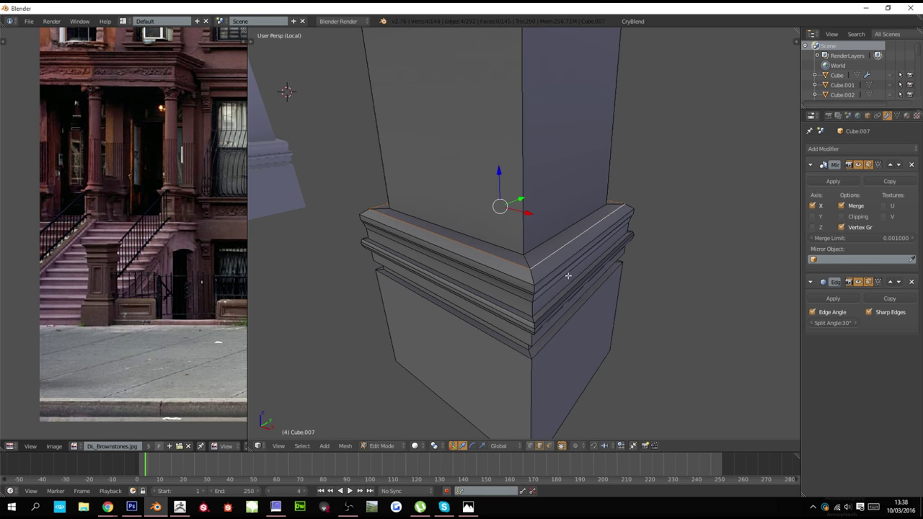
key(ctrl+b)
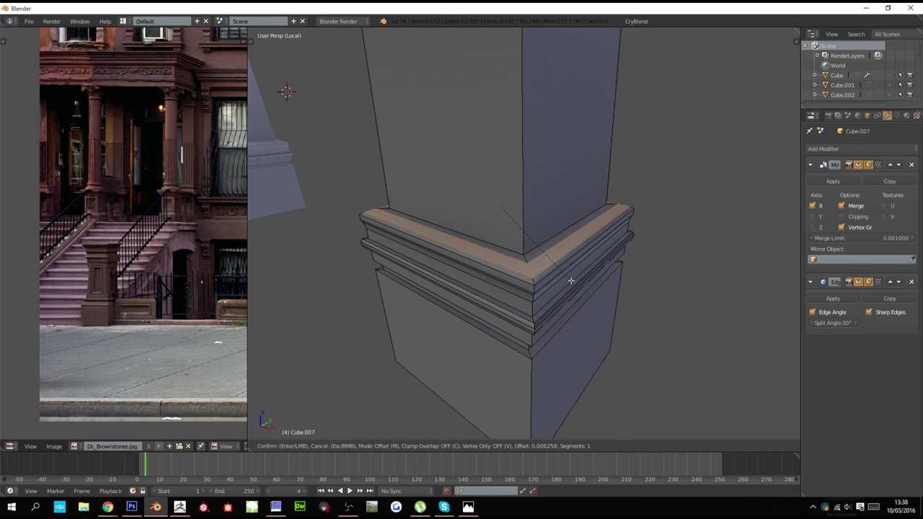
click(569, 279)
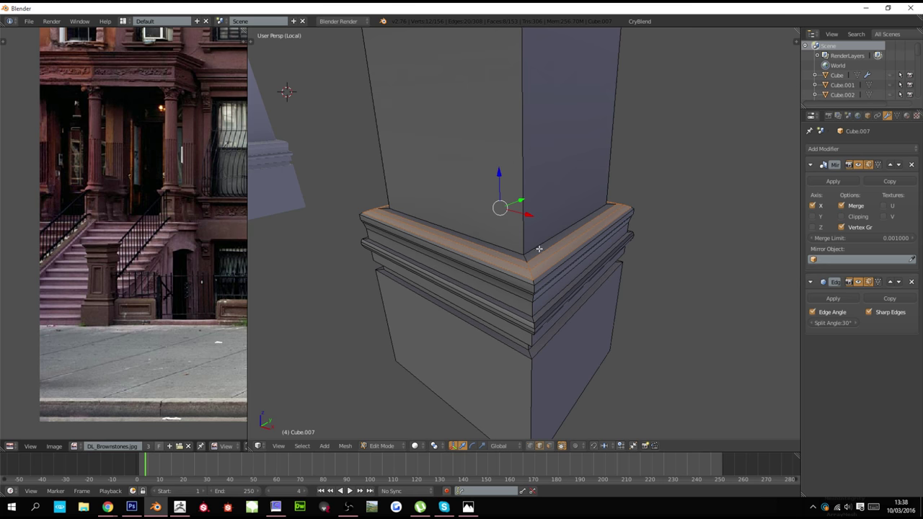
Try a narrower bevel of about 0.0026 on the edge loop where the shaft meets the base ledge and inspect the shading
key(ctrl+z)
key(ctrl+b)
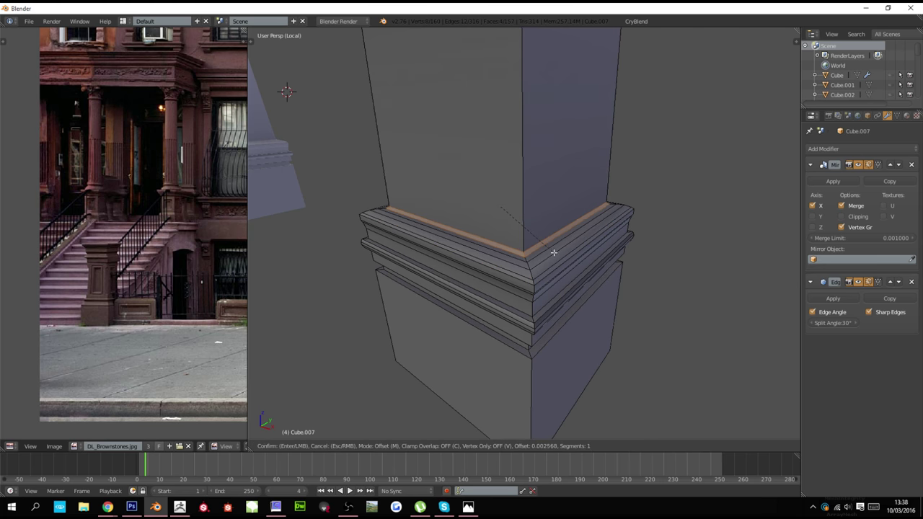
click(554, 253)
key(Tab)
scroll(550, 258, down, 4)
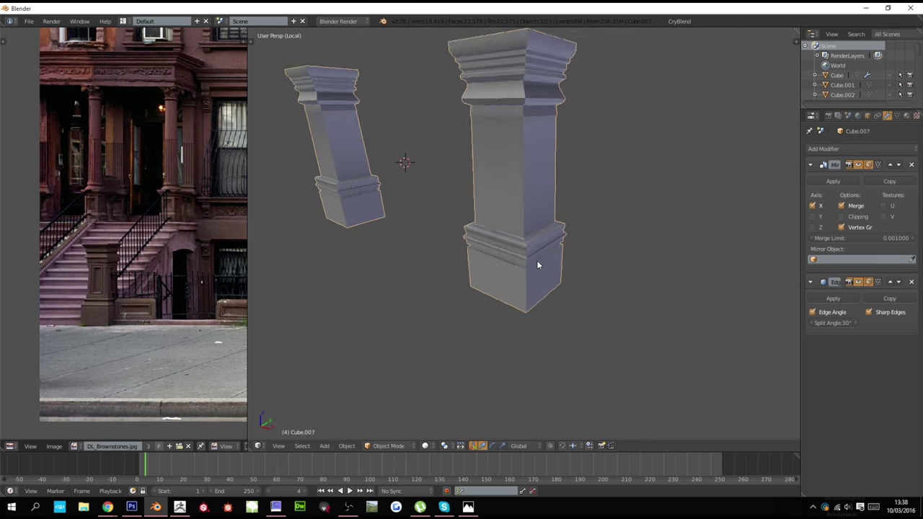
middle_drag(536, 260, 572, 246)
scroll(573, 246, up, 6)
key(Tab)
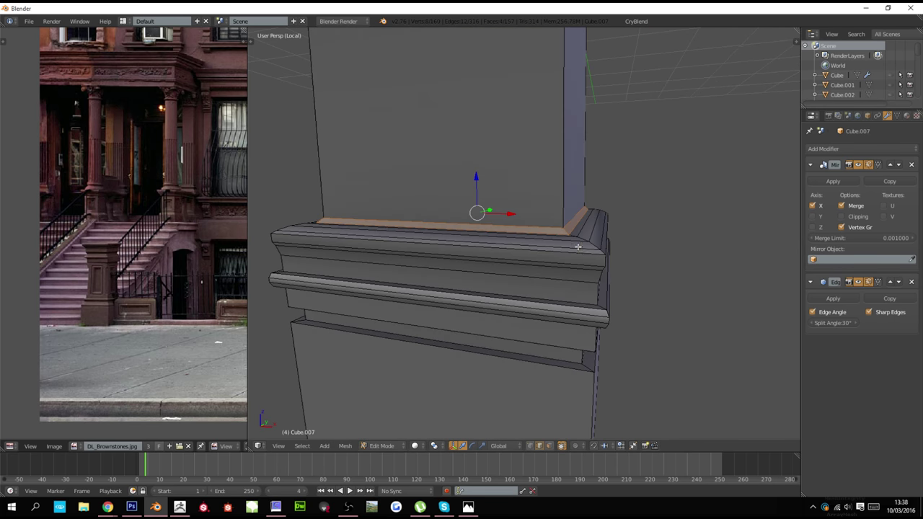
Undo the recent ledge bevels and bevel the outer edge loop on top of the base moulding again
key(ctrl+z)
key(ctrl+z)
key(ctrl+z)
key(ctrl+b)
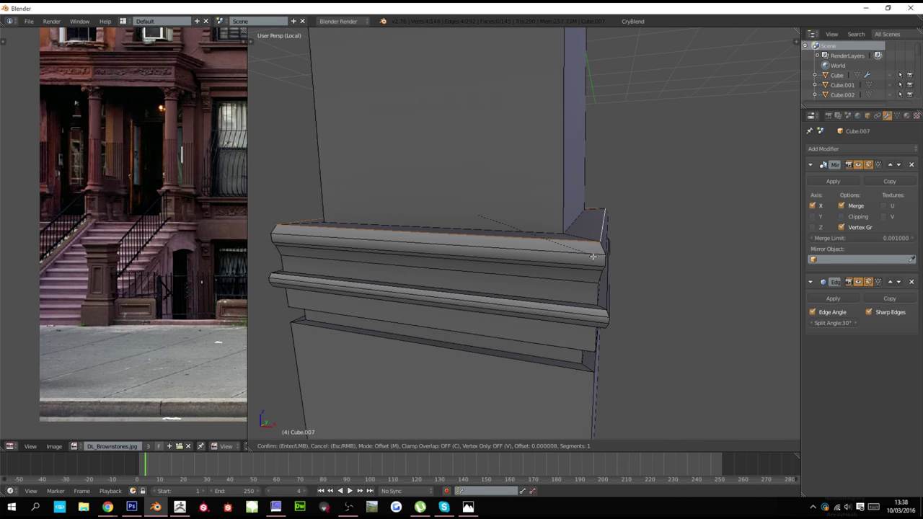
click(596, 271)
Bevel the edge loop where the pillar shaft meets the base ledge with two segments and an offset of about 0.009
alt+right_click(571, 227)
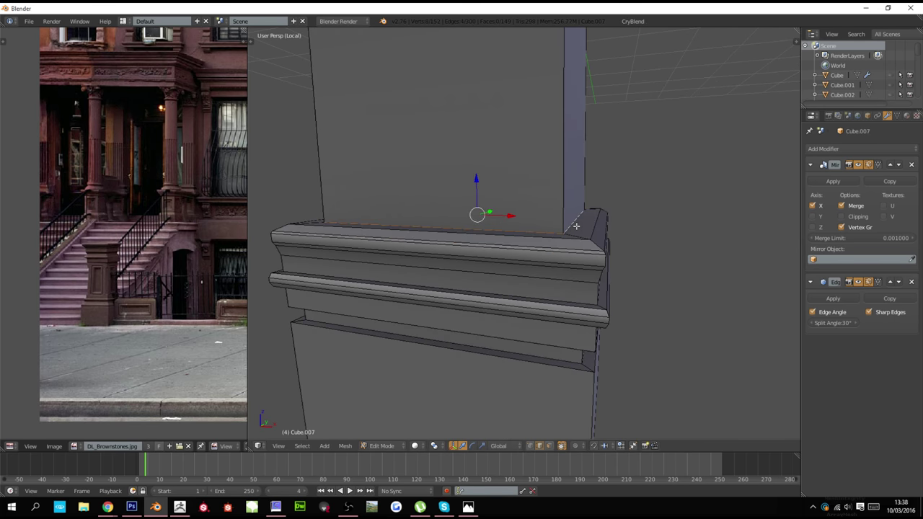
key(ctrl+b)
scroll(585, 238, up, 1)
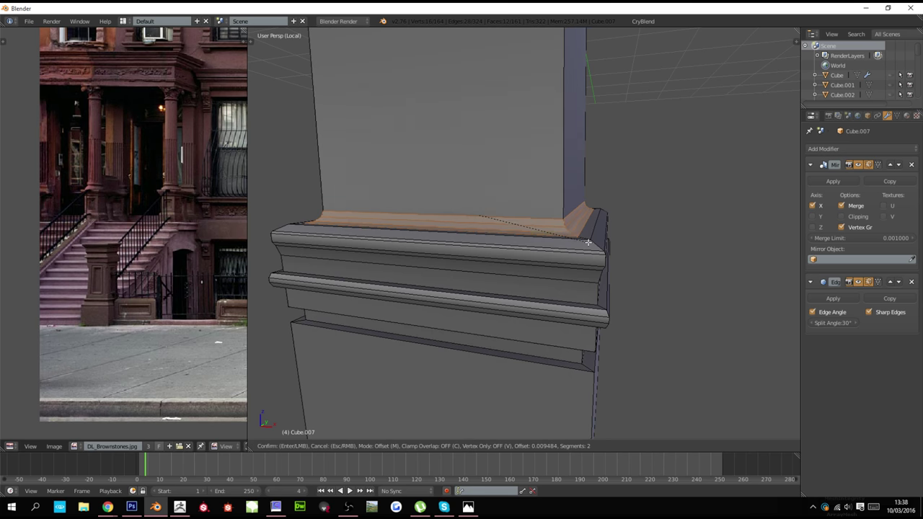
Bevel the edge loop where the pillar's shaft meets the base moulding, with 2 segments and an offset of about 0.0095
click(588, 245)
key(Tab)
scroll(583, 247, down, 4)
middle_drag(575, 254, 524, 228)
scroll(552, 242, up, 4)
Bevel the edge loops of the groove beneath the base moulding with 2 segments and an offset of about 0.0047
key(Tab)
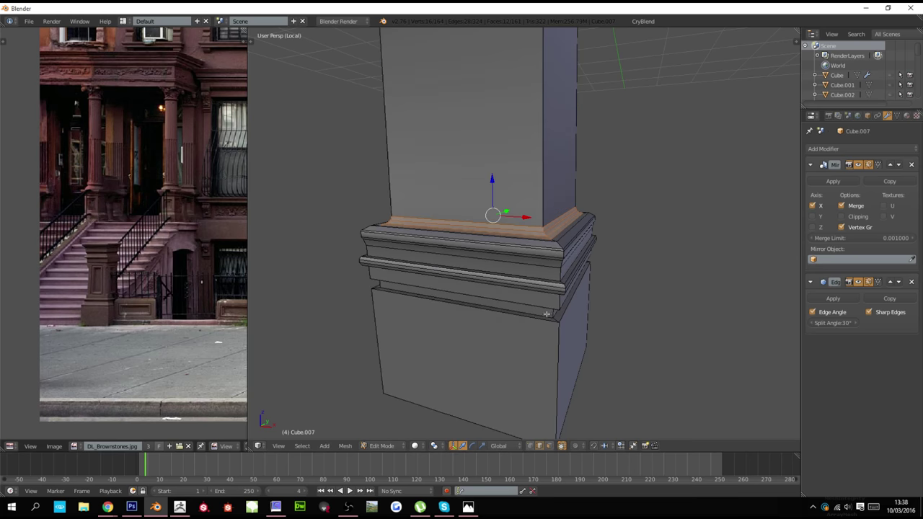
alt+click(541, 315)
middle_drag(542, 315, 531, 263)
alt+click(533, 264)
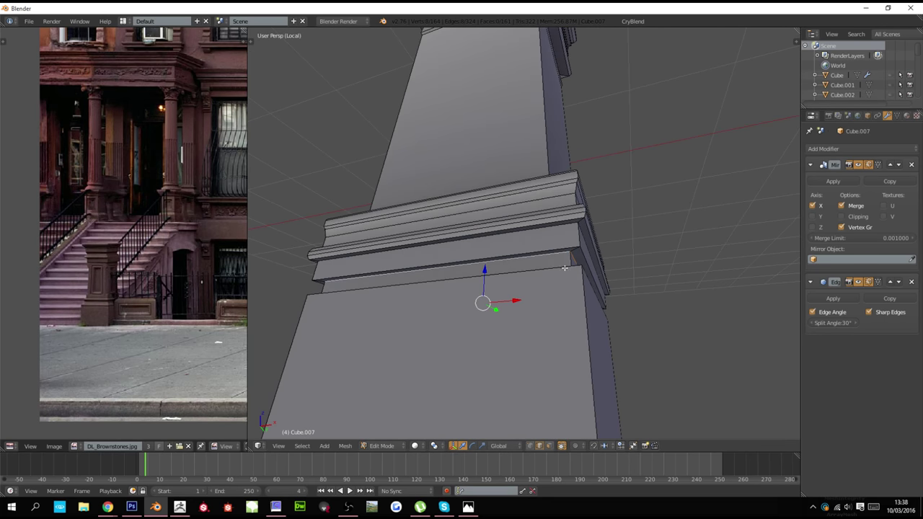
key(ctrl+b)
click(635, 279)
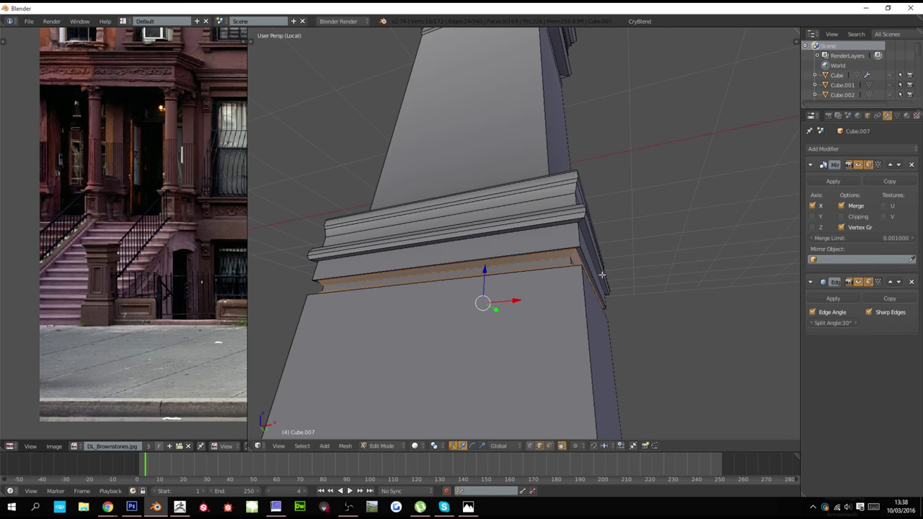
middle_drag(634, 279, 551, 338)
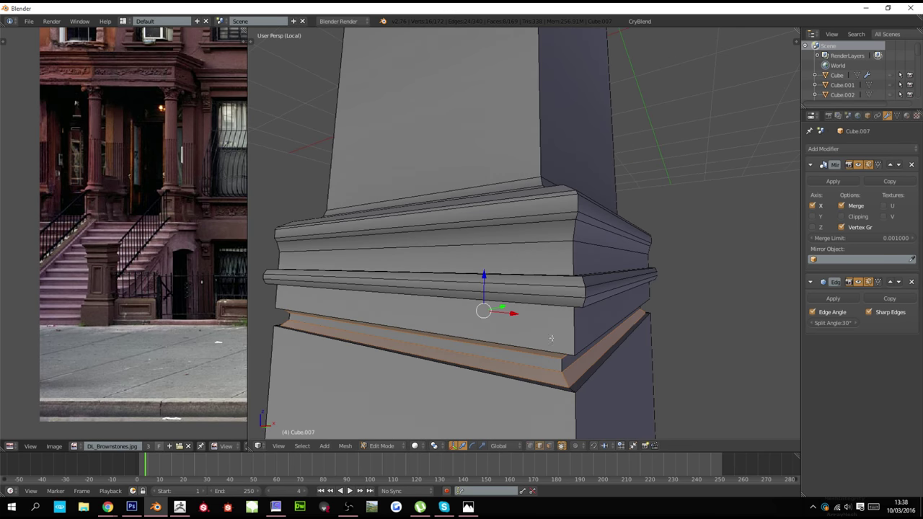
alt+click(554, 362)
key(ctrl+z)
key(ctrl+z)
key(ctrl+b)
scroll(597, 358, up, 2)
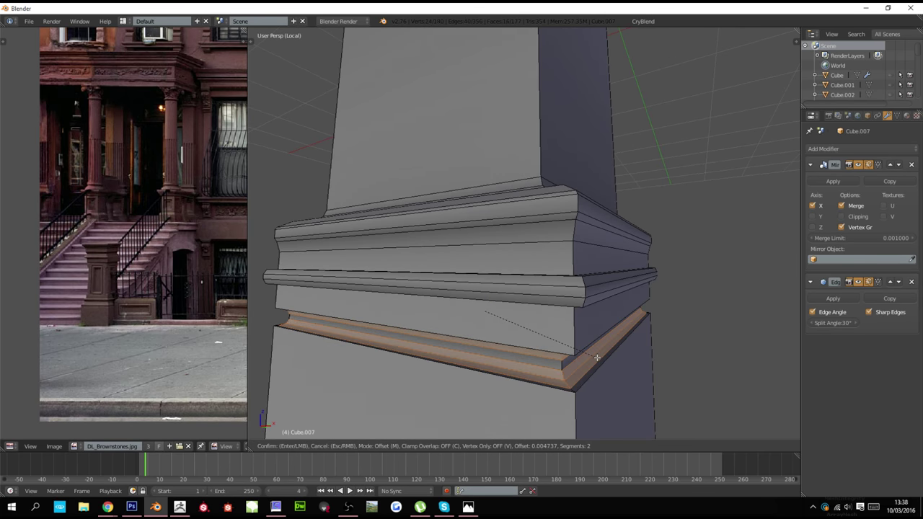
click(596, 360)
Examine the smoothed base mouldings, then compare the pillar's profile with the reference photo in front view
key(Tab)
scroll(595, 361, down, 3)
middle_drag(596, 361, 526, 360)
key(KP_1)
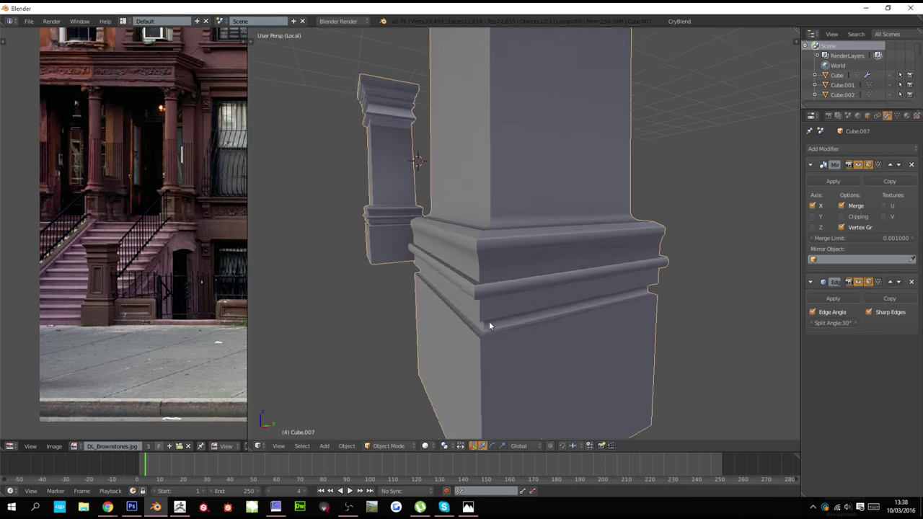
scroll(489, 321, down, 2)
key(z)
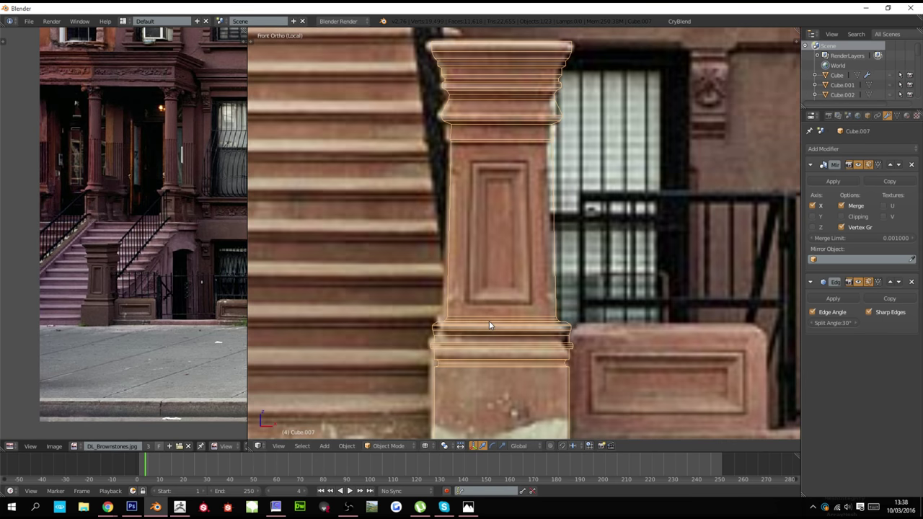
key(z)
shift+scroll(488, 306, up, 7)
scroll(465, 297, up, 2)
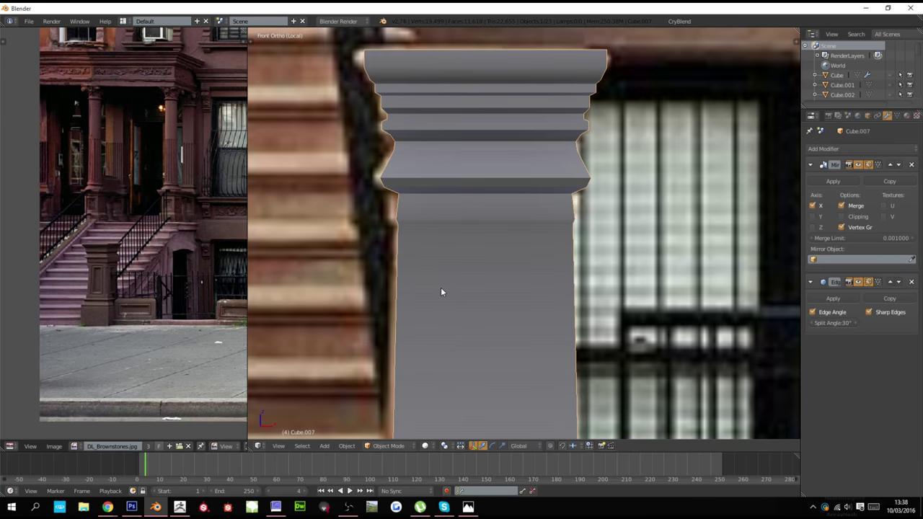
key(z)
key(z)
Bevel the widest edge loop of the flared moulding at the bottom of the capital to round it
key(Tab)
middle_drag(394, 178, 504, 223)
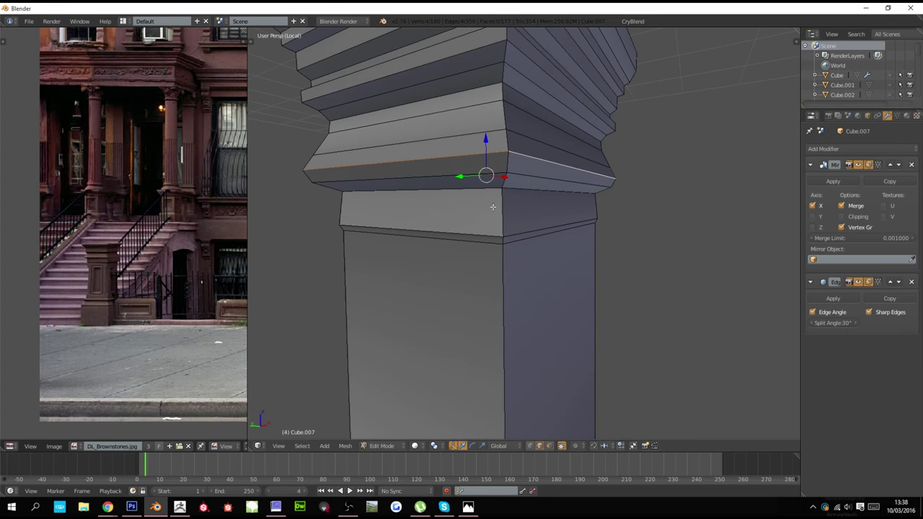
key(ctrl+b)
click(506, 231)
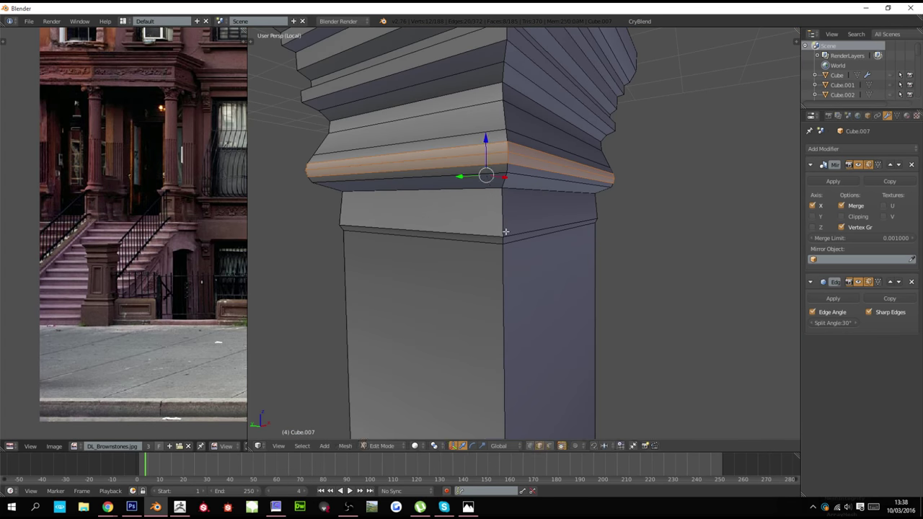
Bevel the edge loop where the flared lower capital moulding meets the neck band
key(KP_1)
key(z)
key(z)
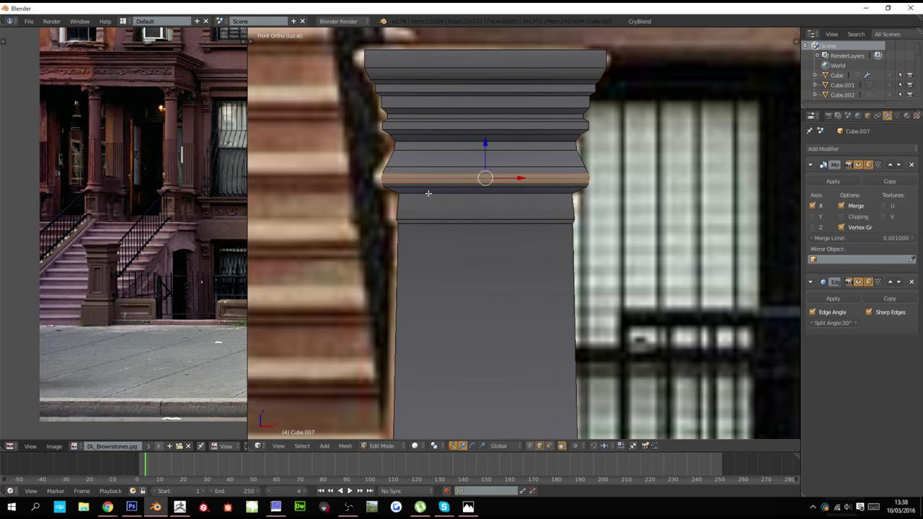
right_click(428, 191)
key(ctrl+b)
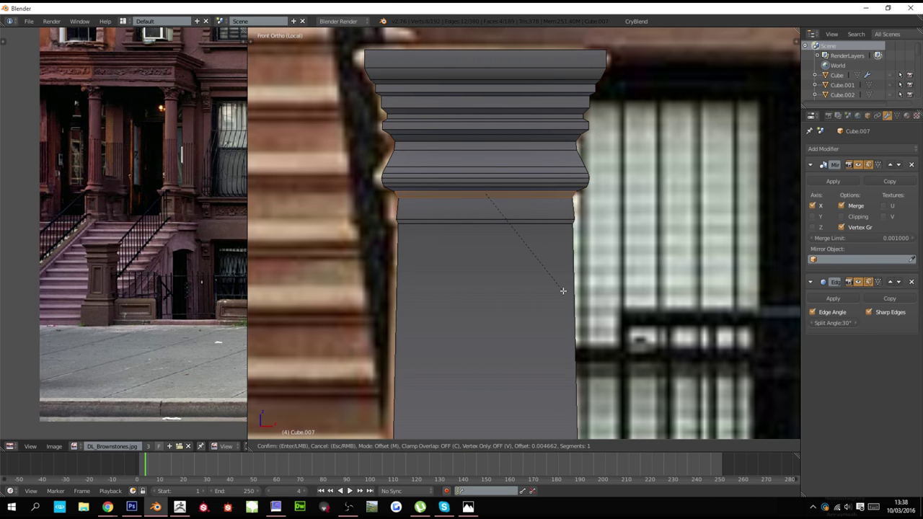
click(564, 294)
middle_drag(576, 298, 519, 267)
key(Tab)
shift+scroll(517, 284, down, 12)
shift+scroll(522, 293, up, 9)
shift+scroll(521, 294, down, 9)
Scale the edge loop at the lower end of the capital's neck band slightly outward
key(Tab)
alt+right_click(541, 336)
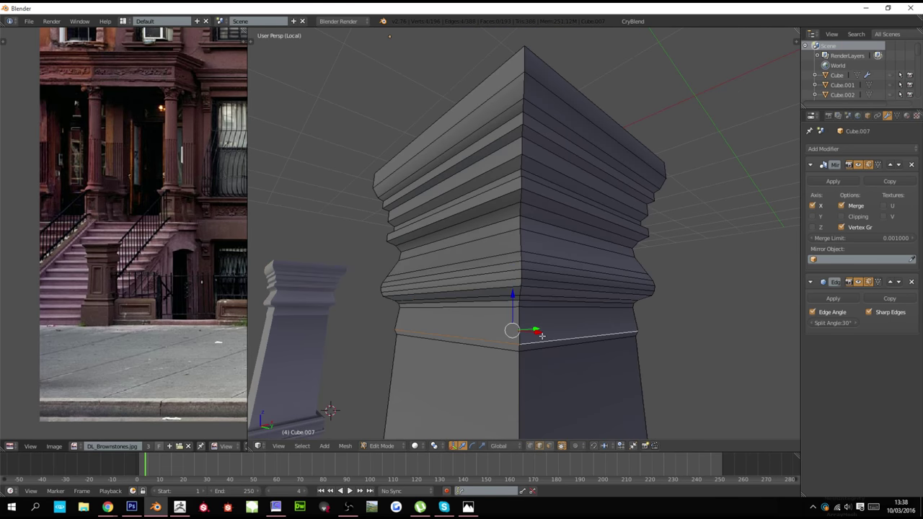
key(s)
click(661, 289)
key(Tab)
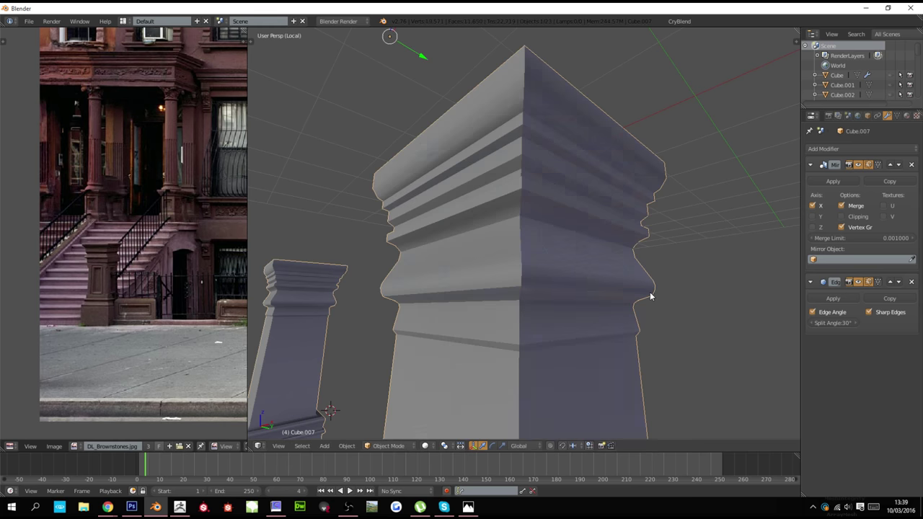
Add edge loops across the capital's narrow middle moulding and scale them outward to round its profile
scroll(634, 293, down, 3)
key(KP_5)
key(KP_1)
key(Tab)
scroll(557, 303, up, 5)
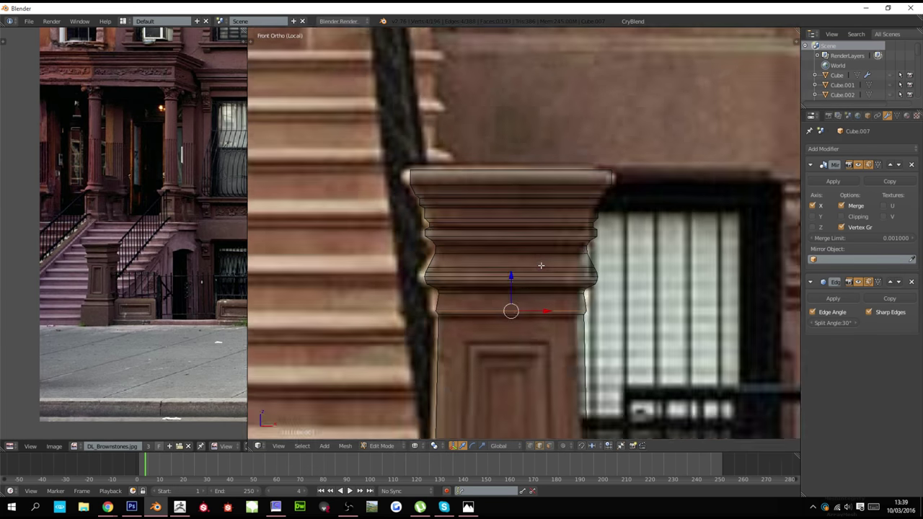
alt+right_click(352, 232)
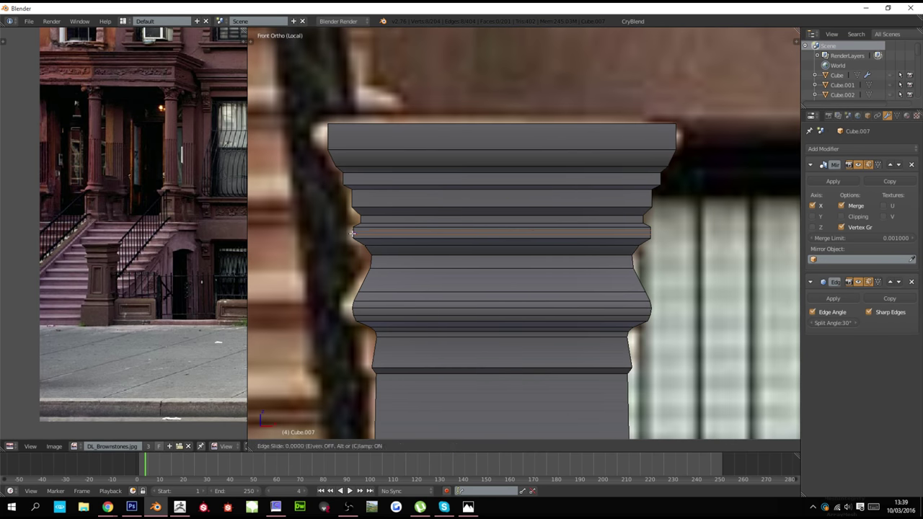
key(s)
click(421, 283)
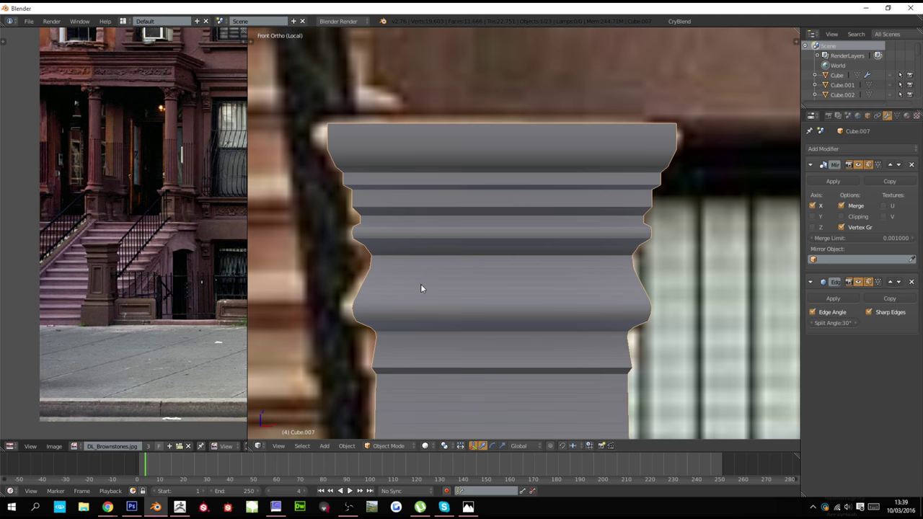
Bevel the edge loop in the recess directly above the capital's rounded middle moulding
shift+scroll(390, 252, up, 3)
alt+right_click(370, 261)
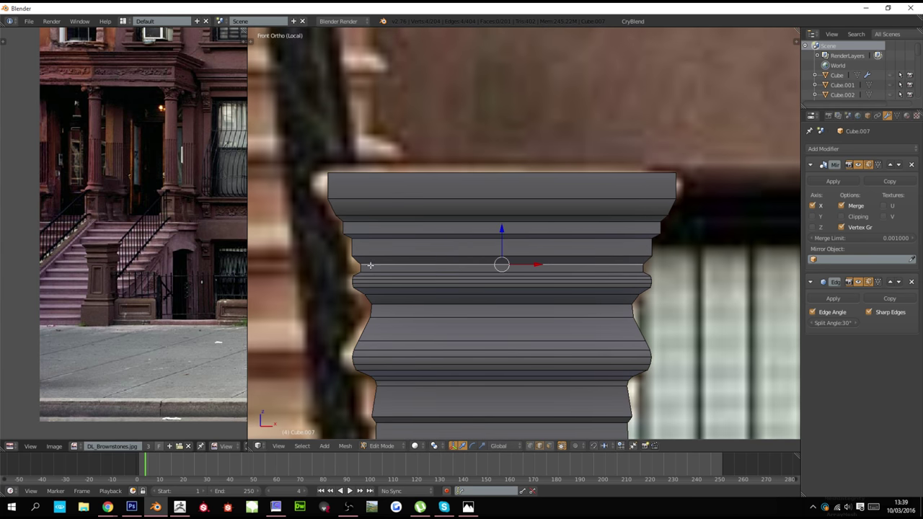
key(ctrl+b)
click(427, 308)
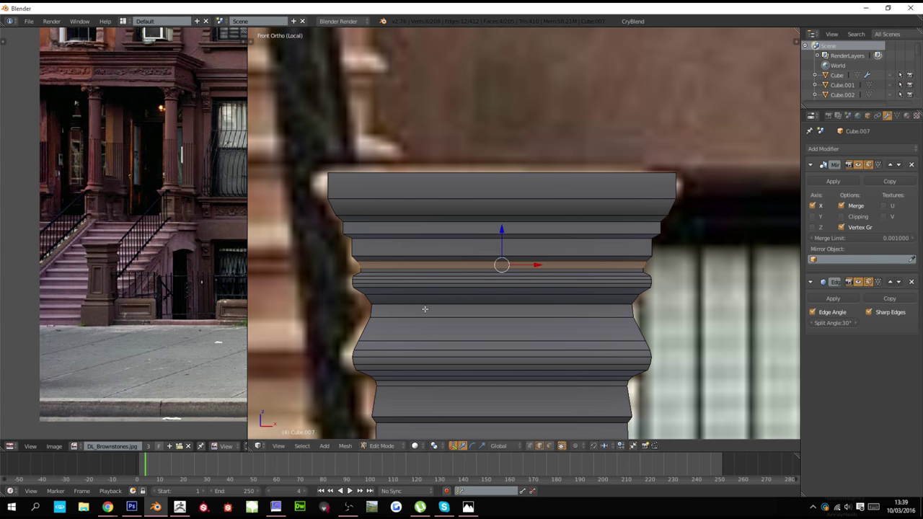
key(Tab)
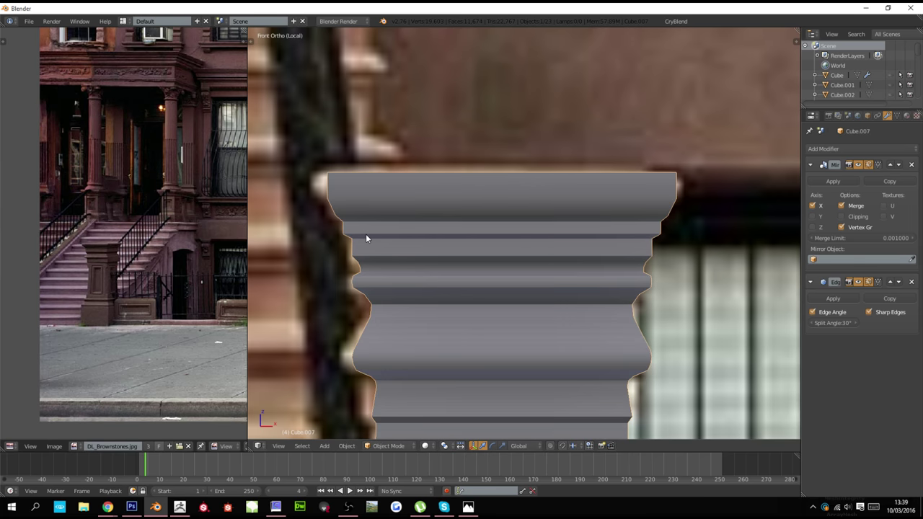
Extrude the pillar's top face slightly upward and scale it to 0.98 to chamfer the rim
key(Tab)
middle_drag(366, 237, 411, 270)
alt+right_click(396, 199)
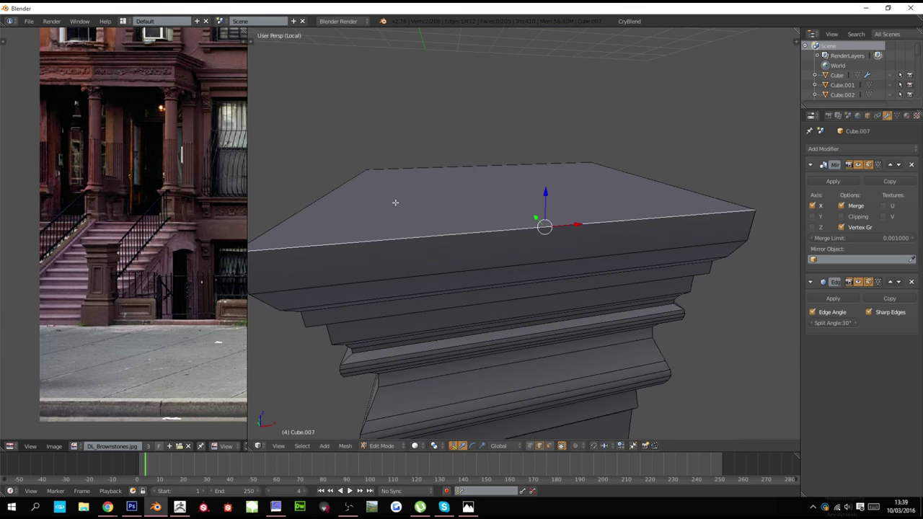
alt+right_click(386, 173)
key(f)
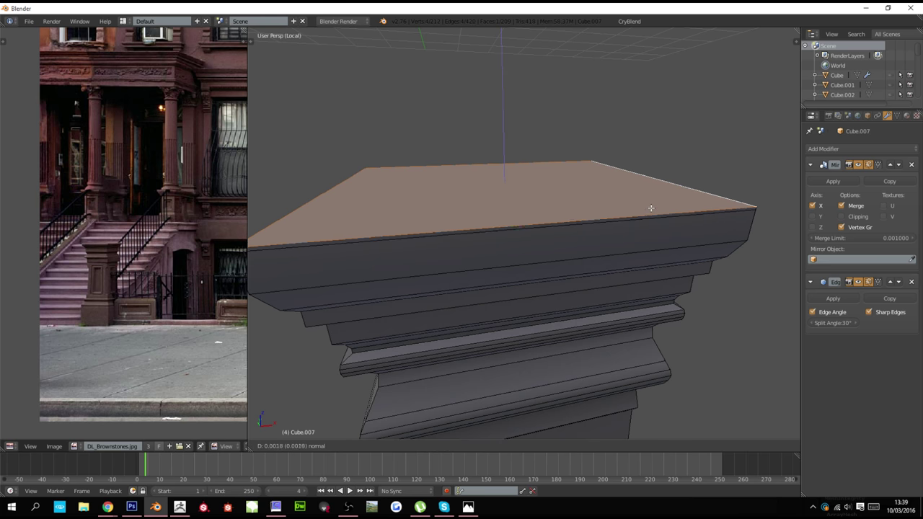
key(s)
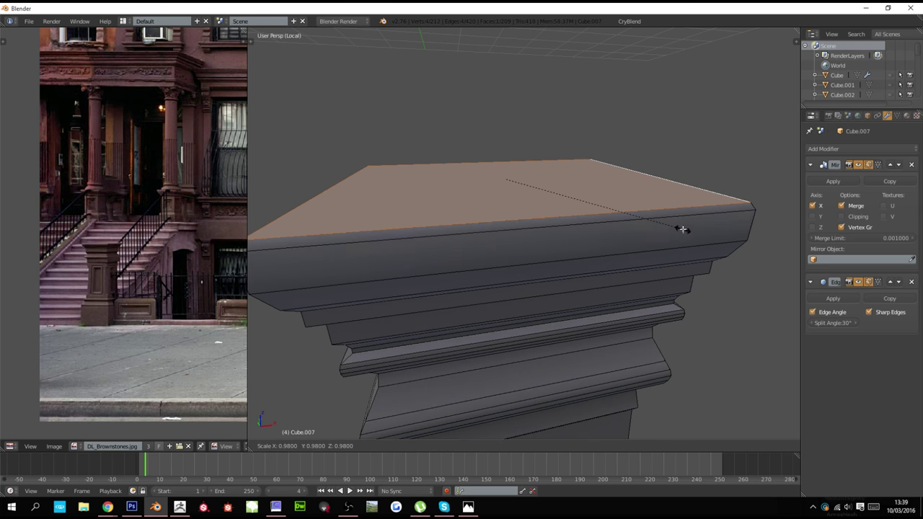
click(682, 229)
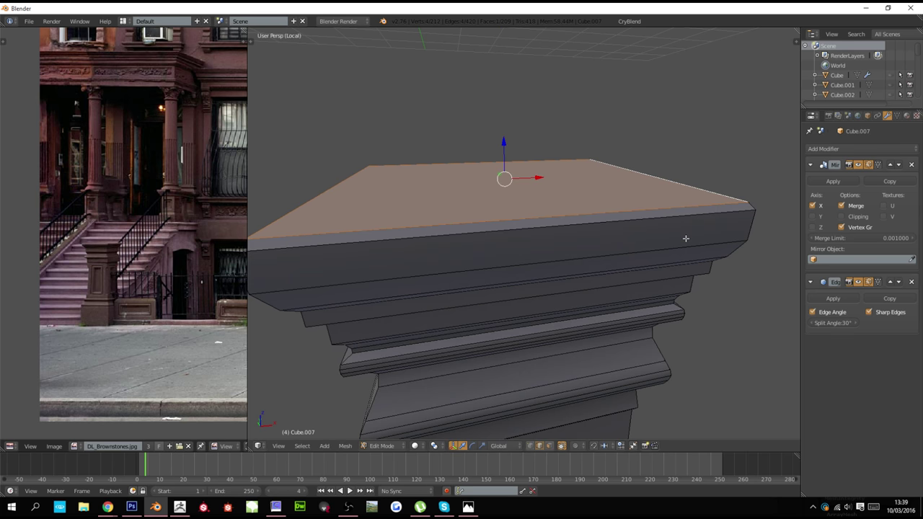
Extrude the pillar's top face again and scale it well inward to form a sloping cap
key(s)
click(692, 249)
key(e)
click(684, 240)
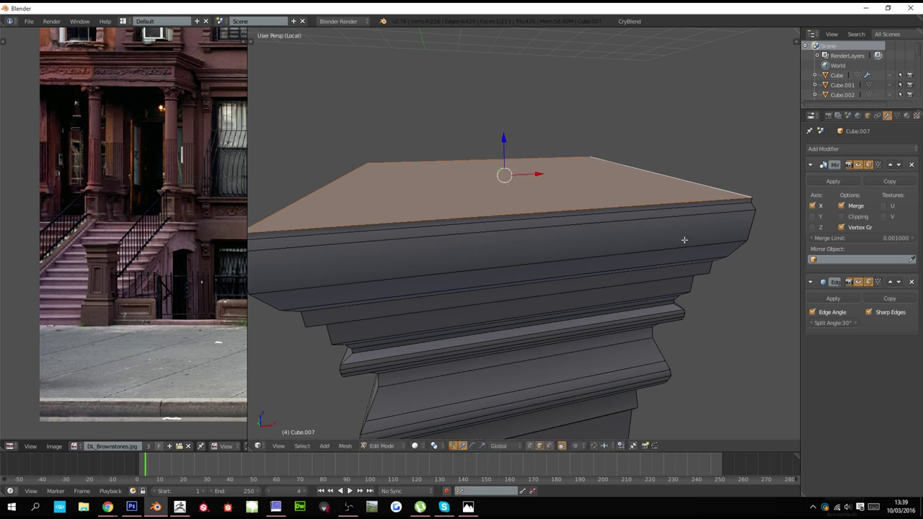
key(s)
click(667, 225)
key(s)
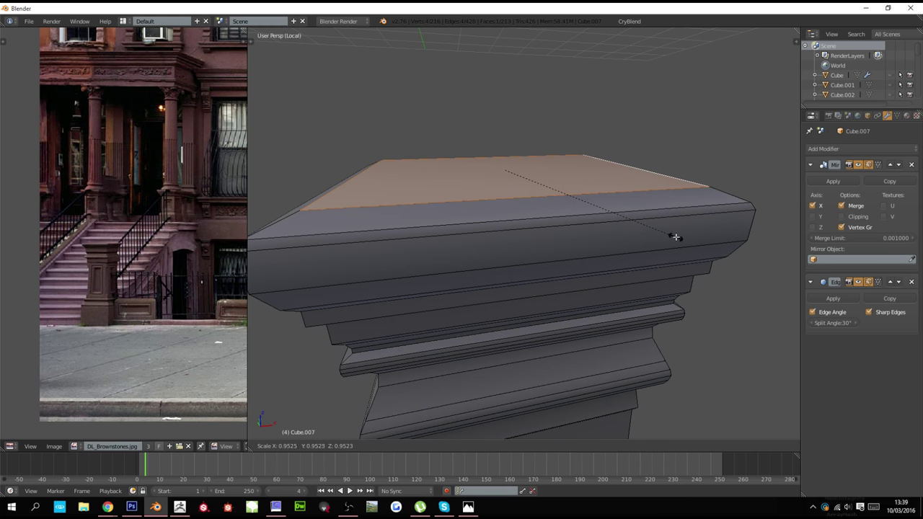
click(677, 241)
Extrude one more tier from the cap's top face and taper it inward
key(e)
click(674, 237)
key(s)
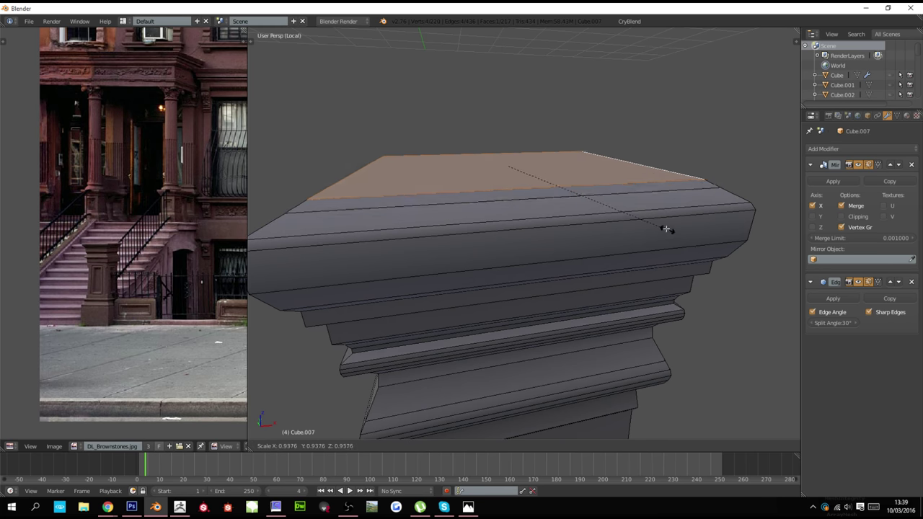
click(649, 226)
key(Tab)
Leave the isolated view and check the pillar's wireframe outline against the facade photo from the front
scroll(647, 232, down, 7)
shift+middle_drag(607, 431, 650, 313)
scroll(641, 306, down, 2)
key(KP_Divide)
key(KP_1)
key(z)
scroll(628, 294, down, 3)
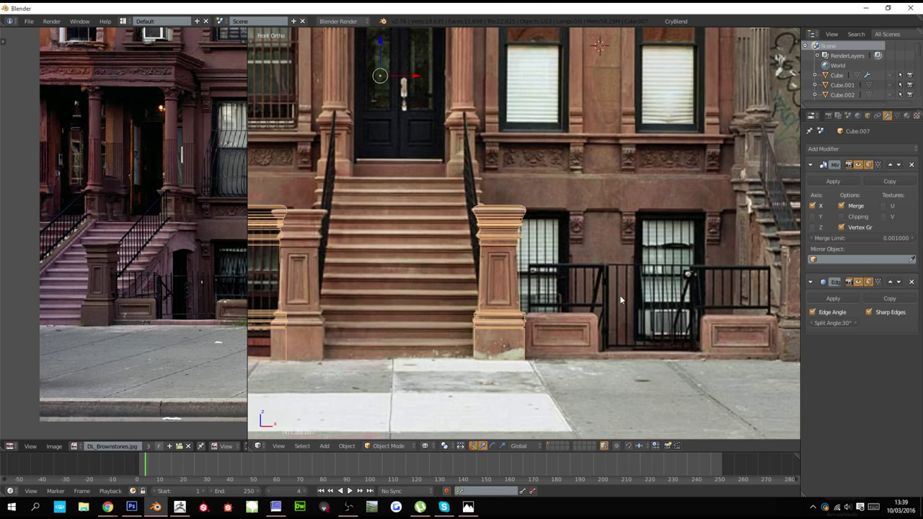
scroll(577, 297, up, 4)
key(Tab)
scroll(457, 296, up, 2)
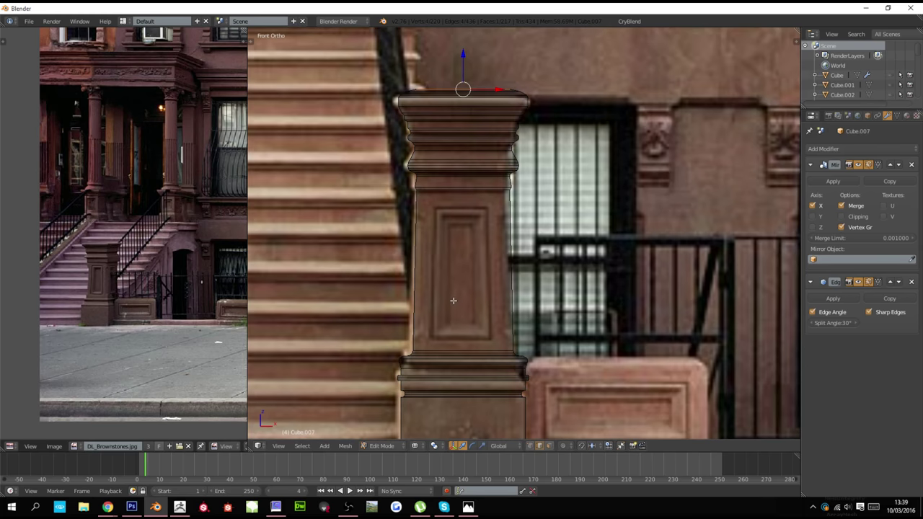
scroll(411, 302, up, 2)
Isolate the pillar and select the four side faces of its shaft in face selection mode
key(z)
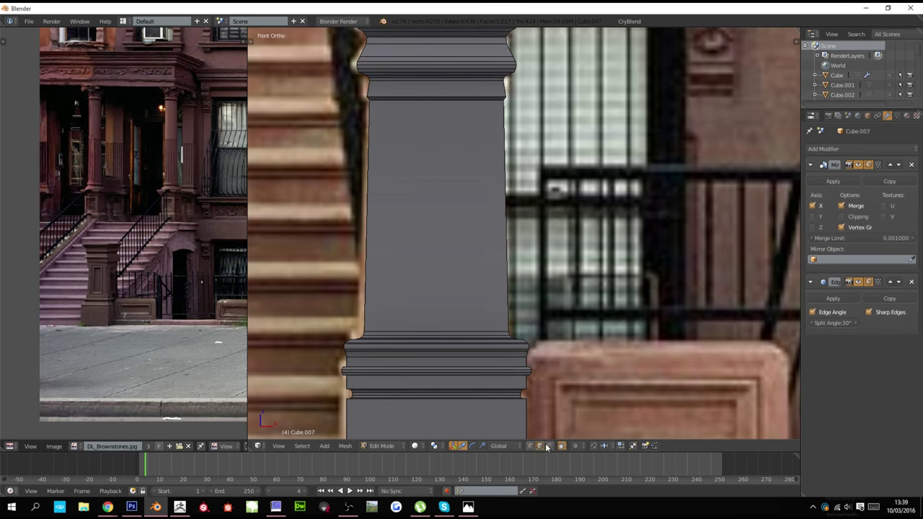
right_click(440, 268)
key(z)
mouse_move(426, 246)
middle_down()
mouse_move(420, 261)
mouse_move(473, 265)
middle_up()
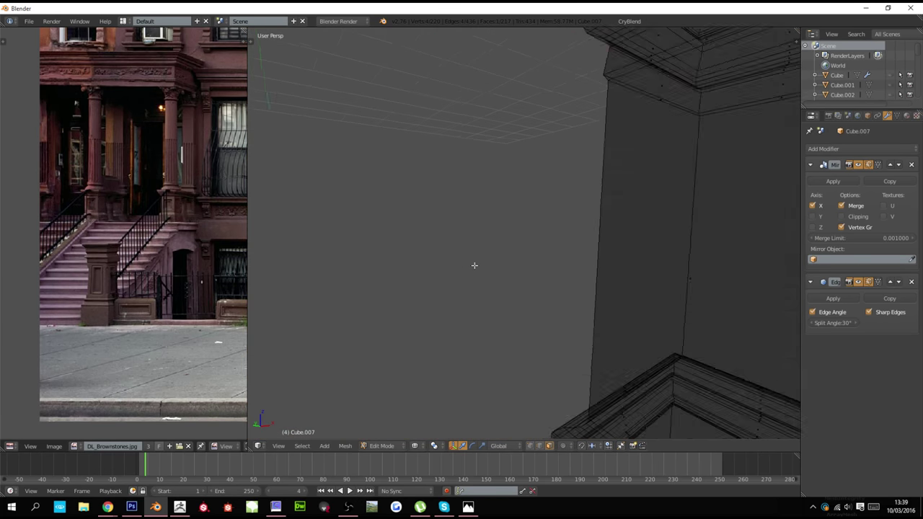
key(KP_Divide)
scroll(593, 241, up, 3)
shift+right_click(630, 217)
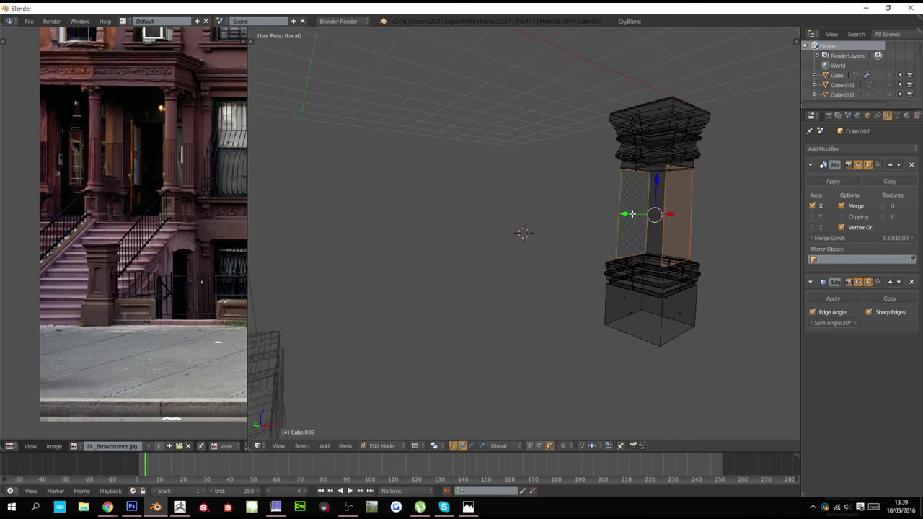
shift+right_click(633, 216)
shift+right_click(641, 220)
shift+right_click(631, 216)
shift+right_click(665, 216)
key(z)
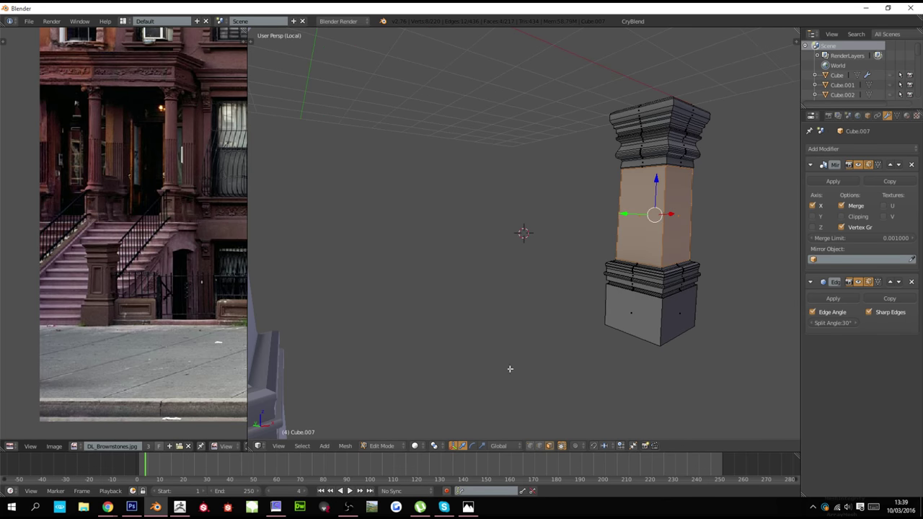
Try to inset the pillar's four selected shaft faces together as one region from the front
click(432, 446)
click(448, 414)
middle_drag(424, 282, 451, 282)
key(KP_1)
shift+middle_drag(730, 333, 635, 333)
scroll(635, 332, up, 2)
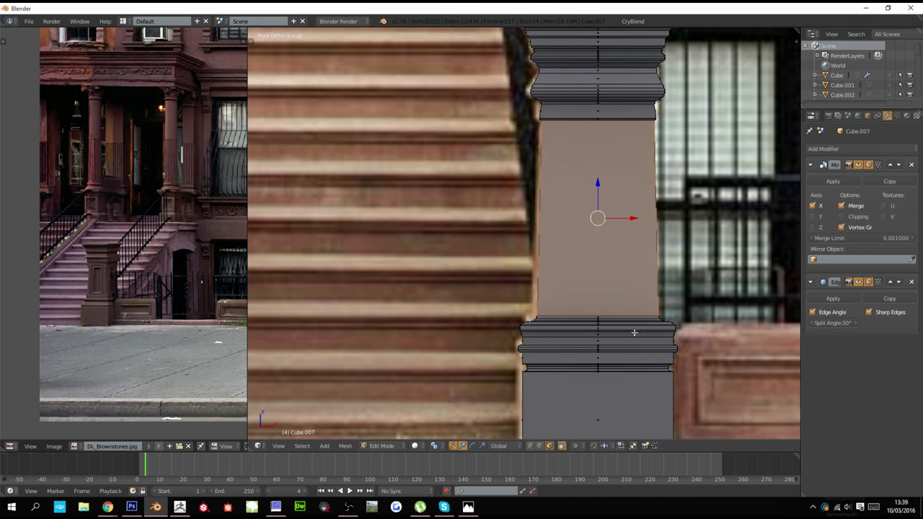
key(i)
key(b)
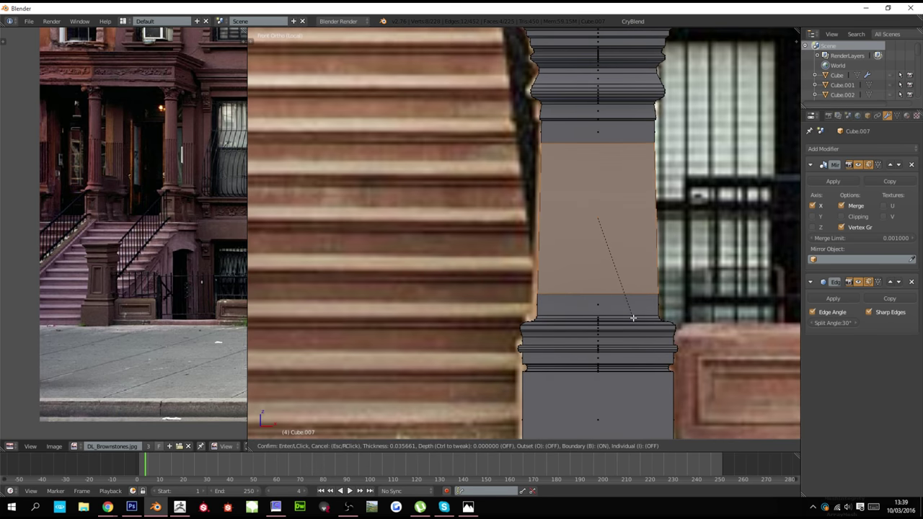
click(633, 318)
Inset the four shaft faces with a thickness of about 0.039 and the Individual option enabled
key(t)
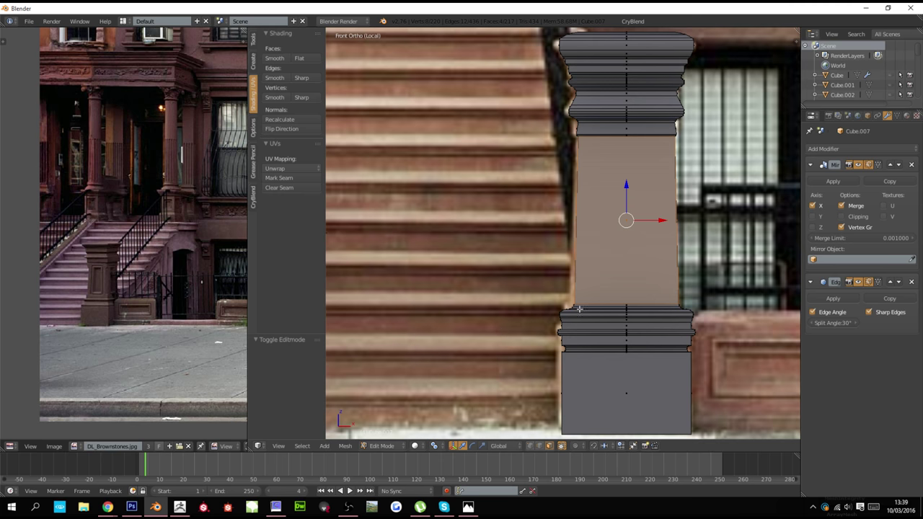
key(i)
click(647, 332)
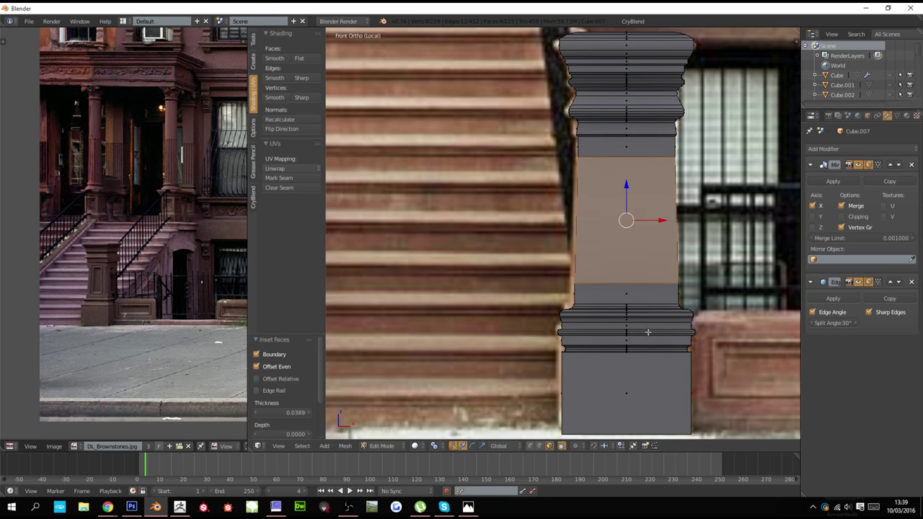
scroll(279, 389, down, 3)
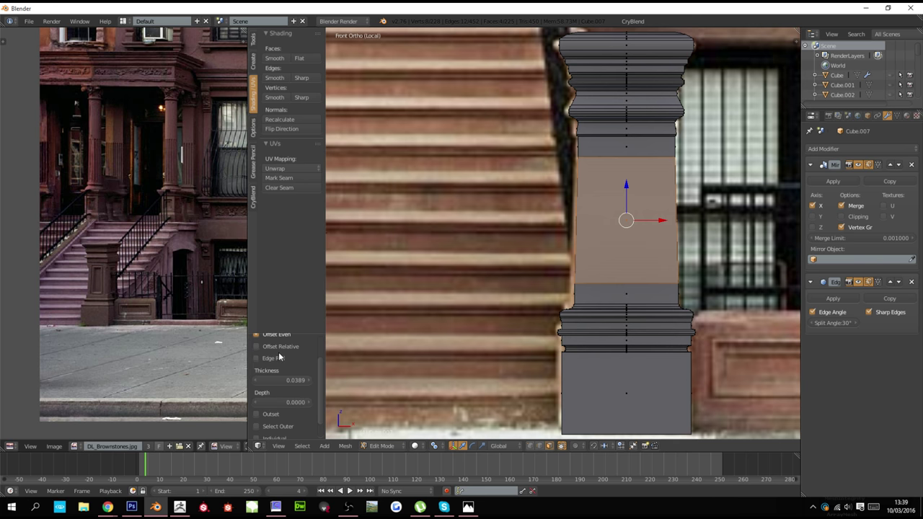
scroll(277, 350, up, 3)
scroll(285, 363, down, 2)
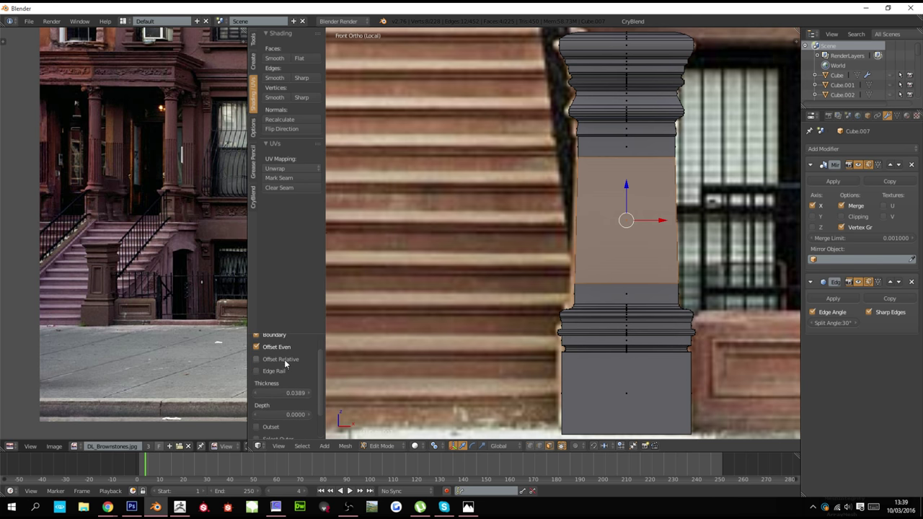
scroll(285, 369, down, 2)
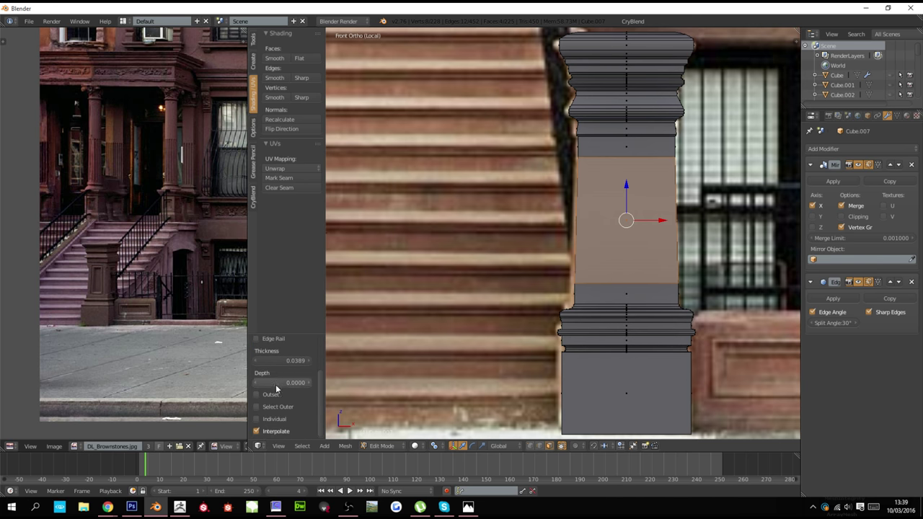
click(277, 420)
scroll(574, 291, up, 1)
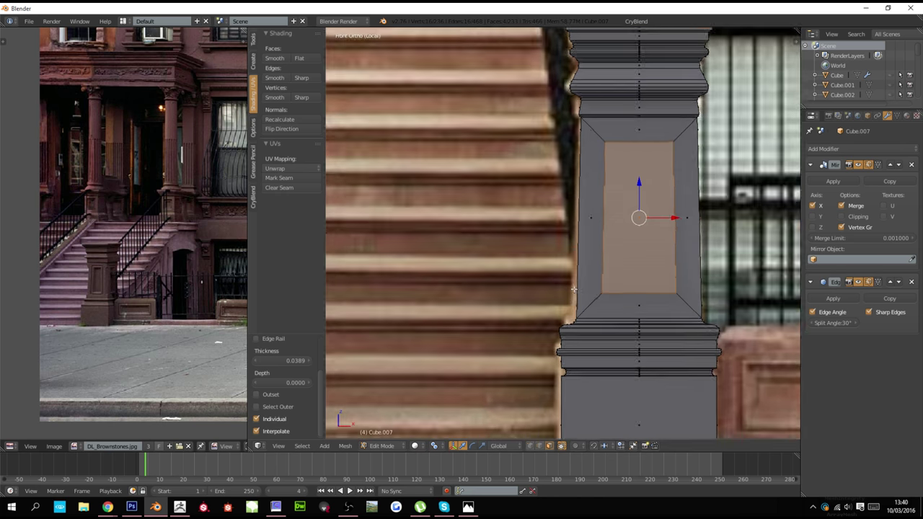
Stretch the inset shaft panels vertically by about 1.09 and shift them along Z to match the panel in the facade photo
middle_drag(575, 291, 629, 300)
key(KP_1)
scroll(601, 297, up, 2)
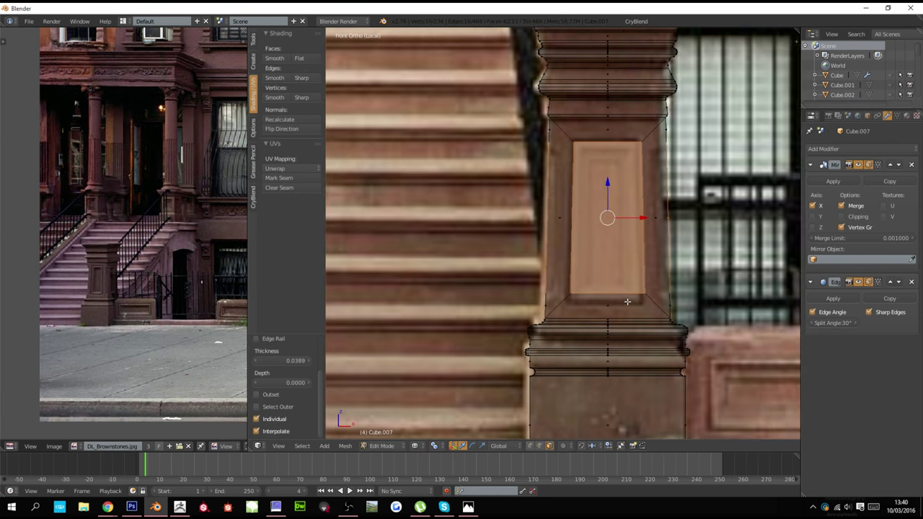
scroll(598, 296, up, 2)
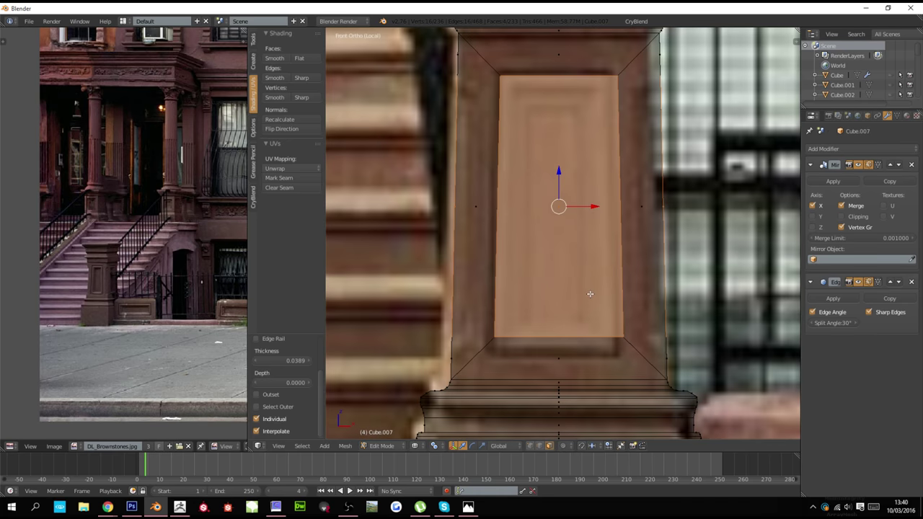
key(s)
key(z)
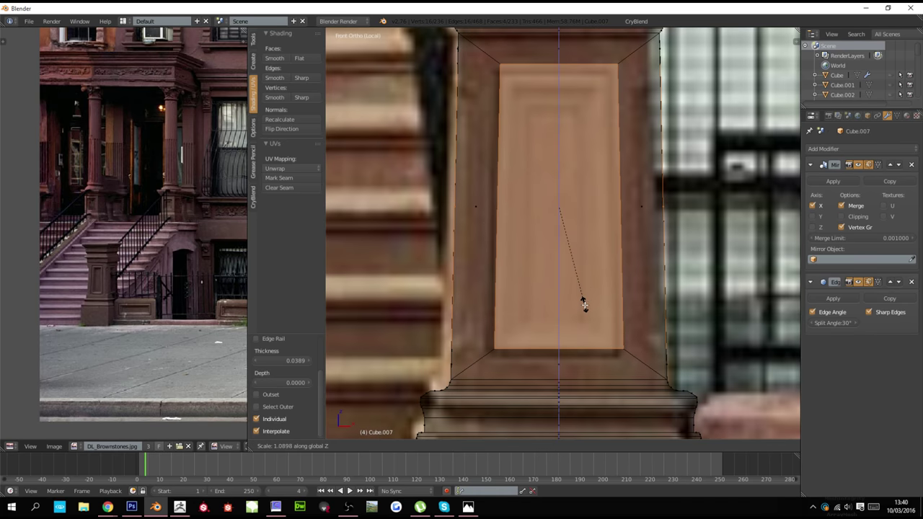
click(585, 306)
key(g)
key(z)
click(586, 309)
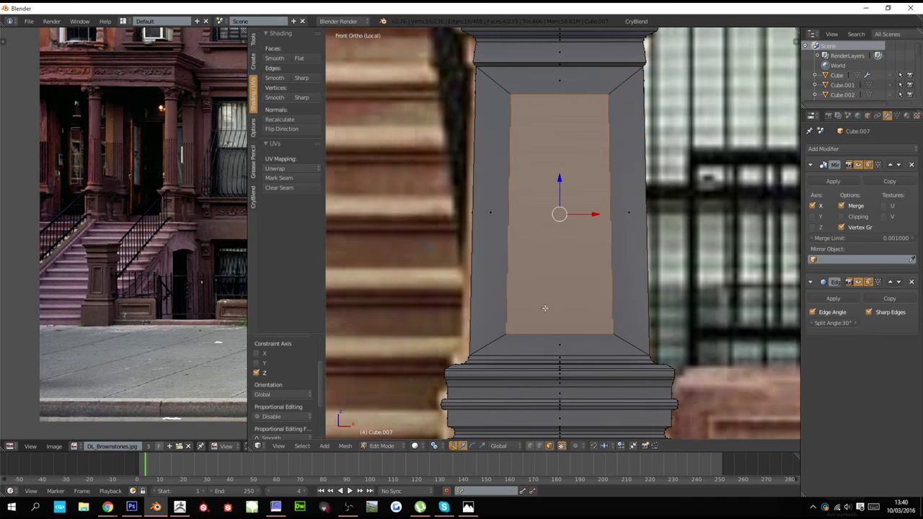
middle_drag(586, 309, 658, 311)
key(KP_1)
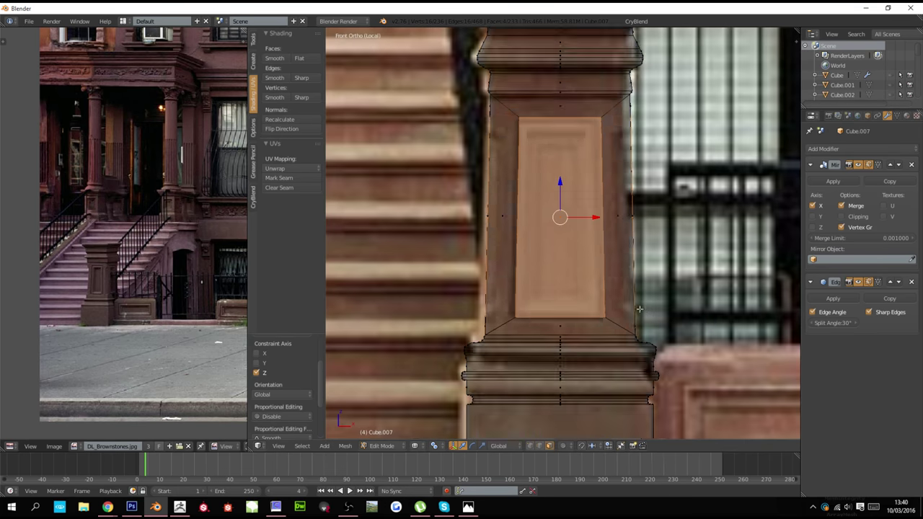
scroll(654, 320, up, 2)
scroll(572, 307, up, 1)
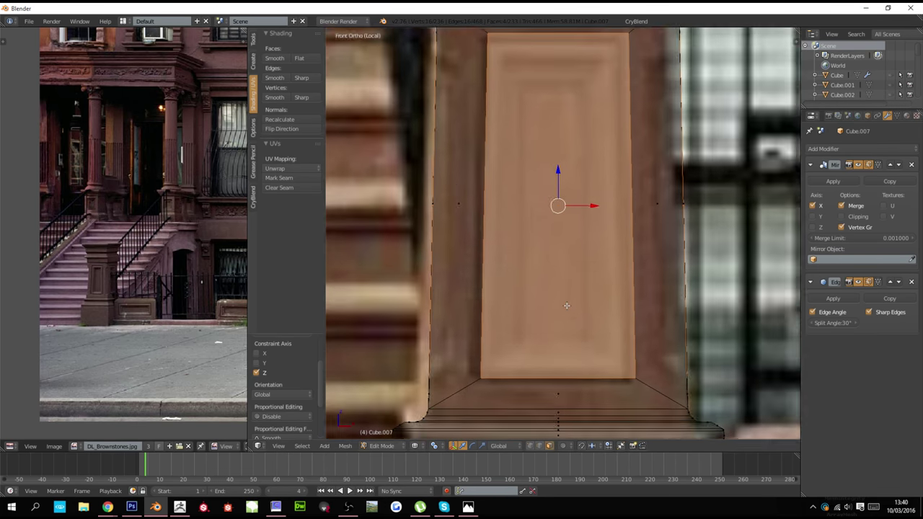
Try to extrude the shaft panels outward by 0.007, compare them with the reference pillar, and undo the extrusion
middle_drag(569, 305, 536, 310)
key(z)
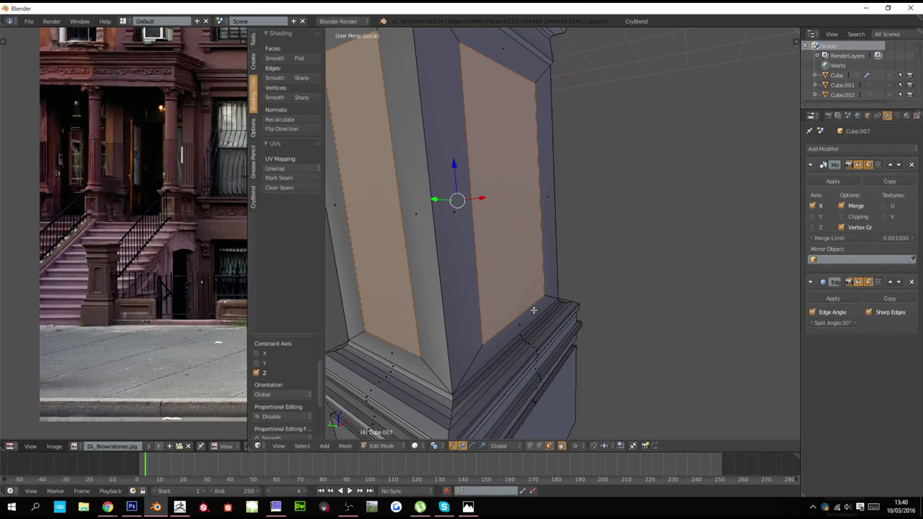
key(e)
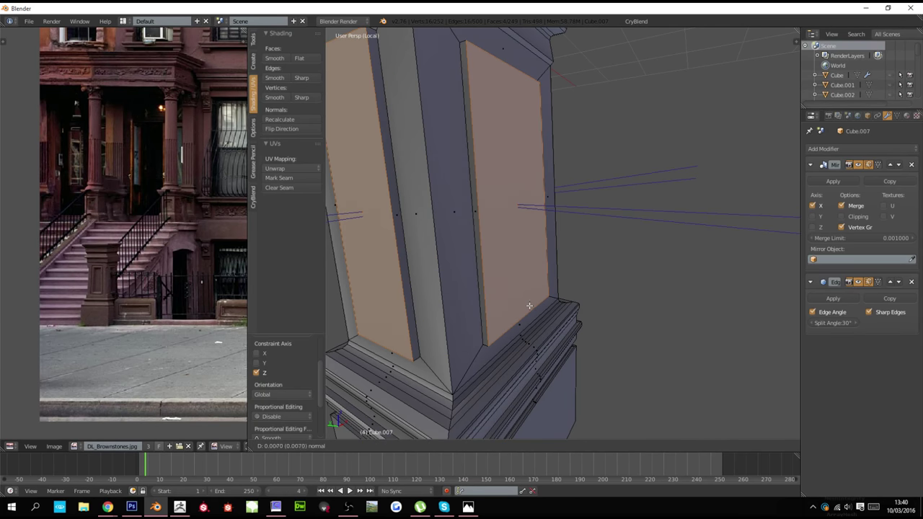
click(529, 307)
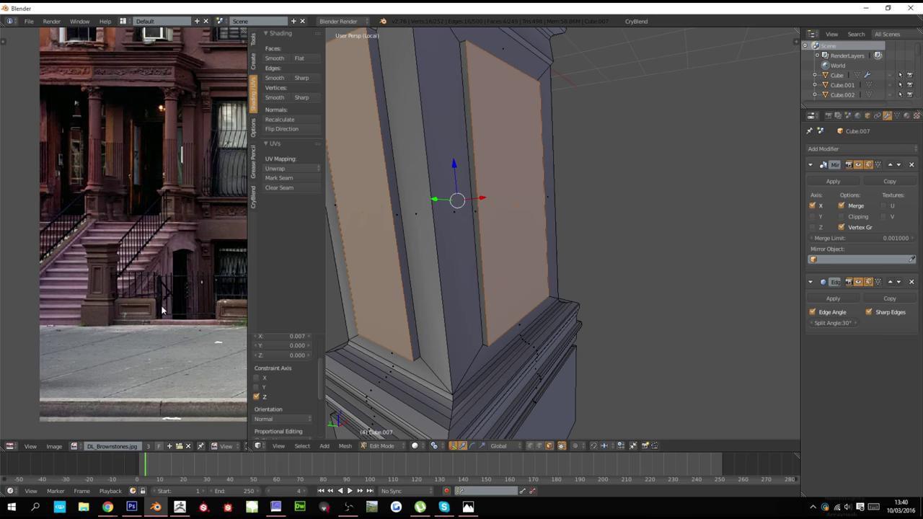
scroll(123, 301, up, 6)
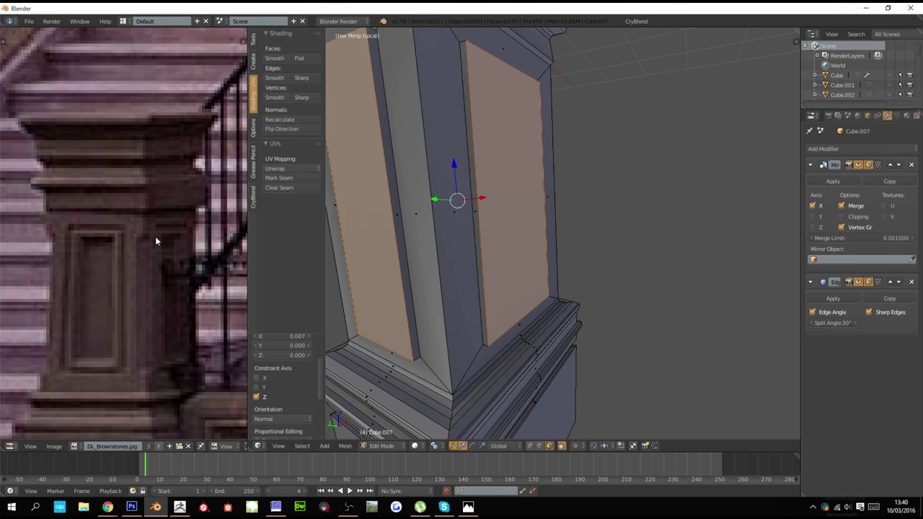
key(ctrl+z)
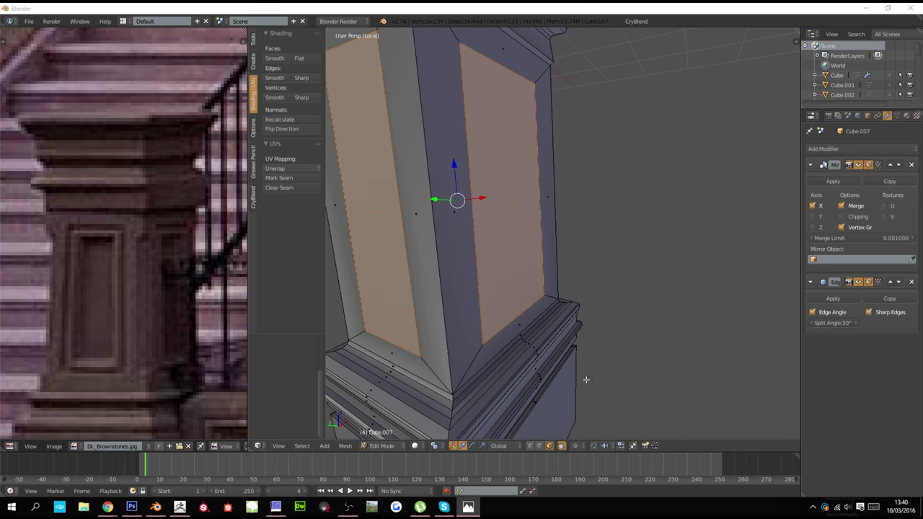
right_click(545, 307)
key(ctrl+z)
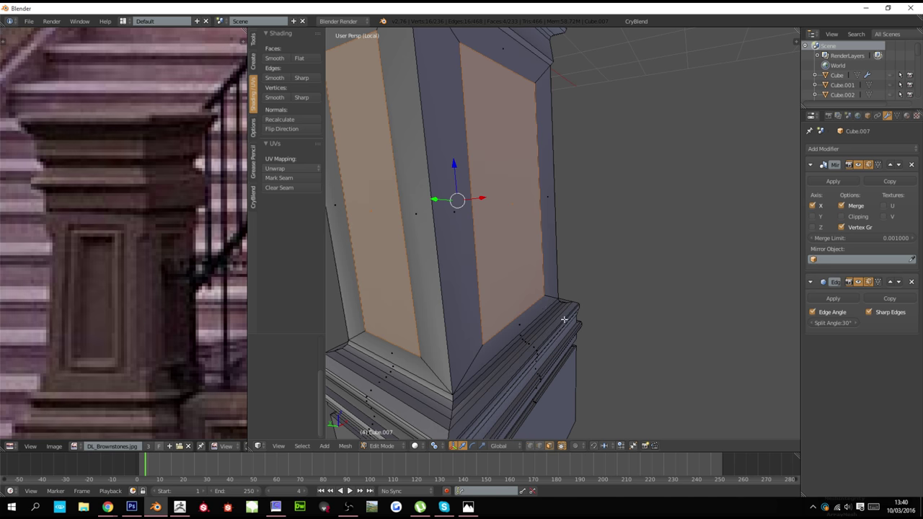
Extrude the shaft panels inward by about 0.007 and inset the recessed faces individually by about 0.006
key(g)
right_click(576, 308)
key(e)
key(e)
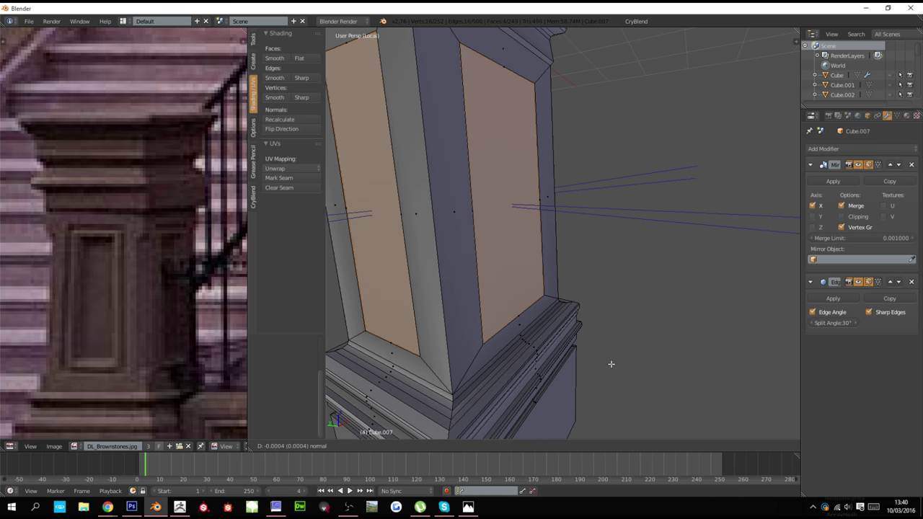
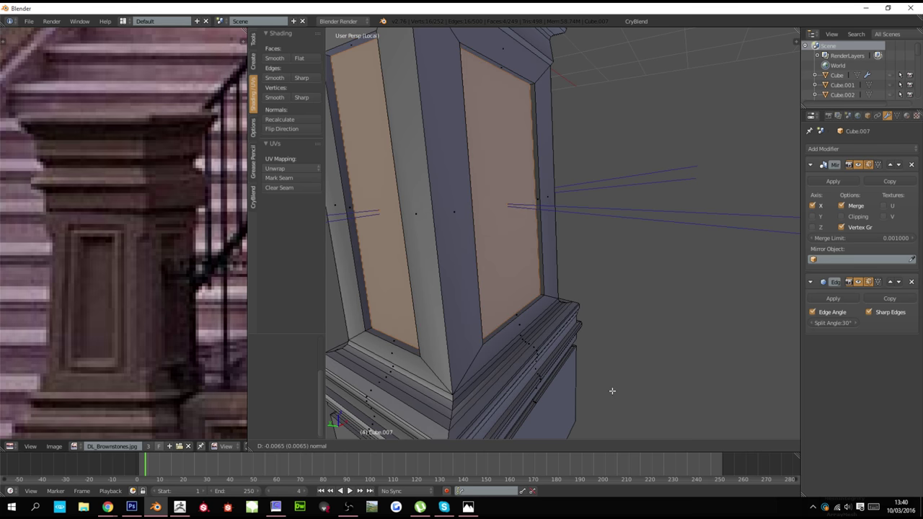
click(612, 391)
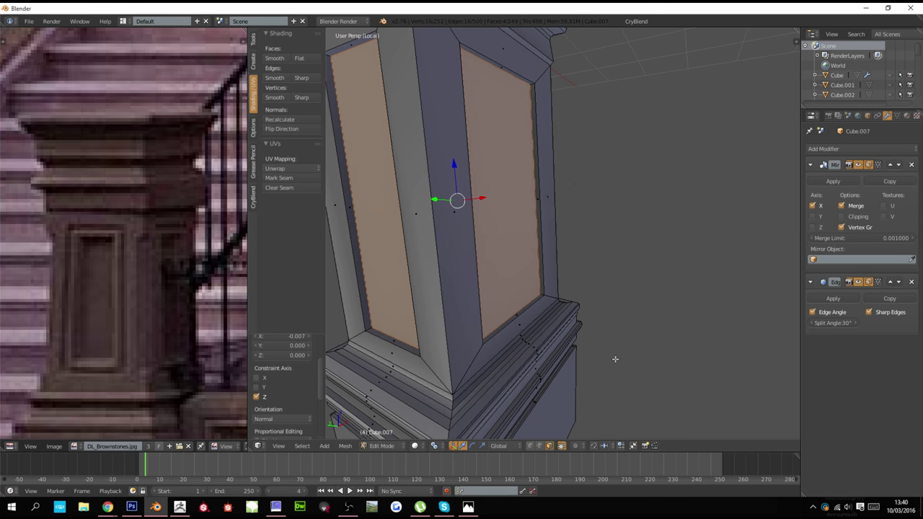
key(i)
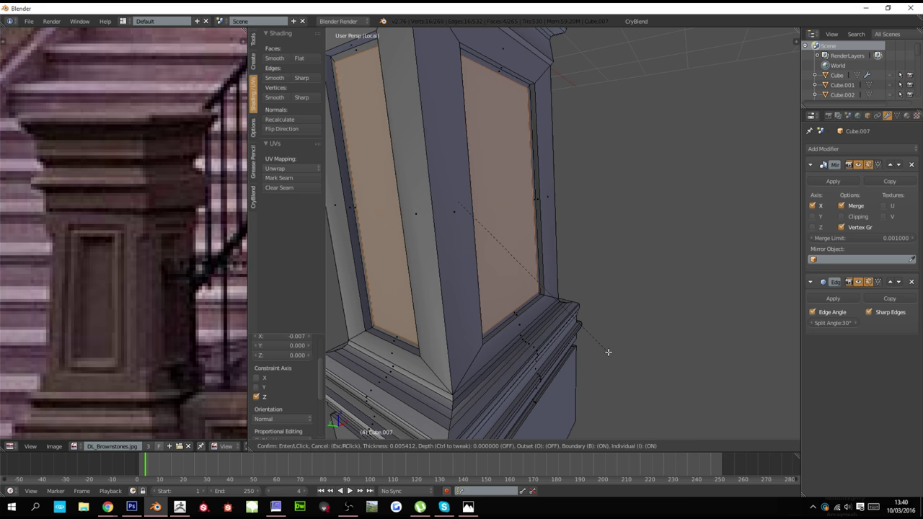
click(604, 352)
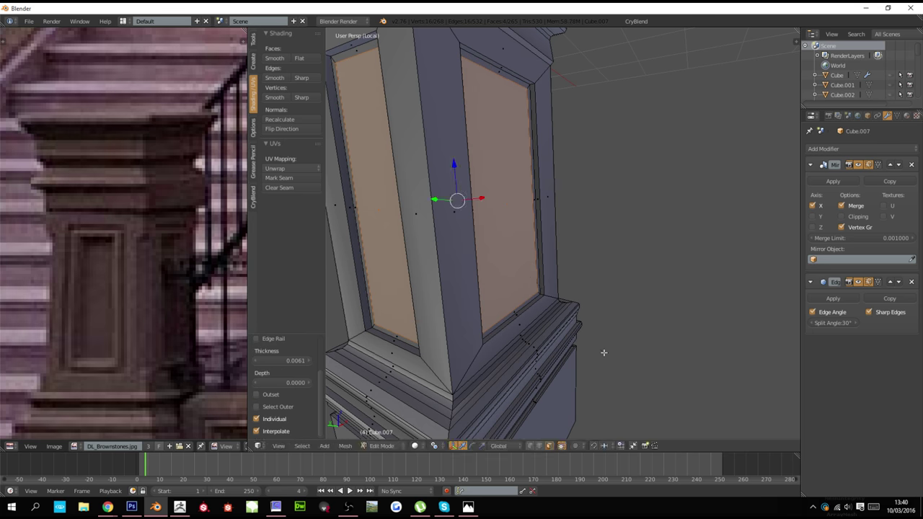
Extrude the inset panel faces outward by about 0.005 and fine-tune their scale overall and along X and Z
key(e)
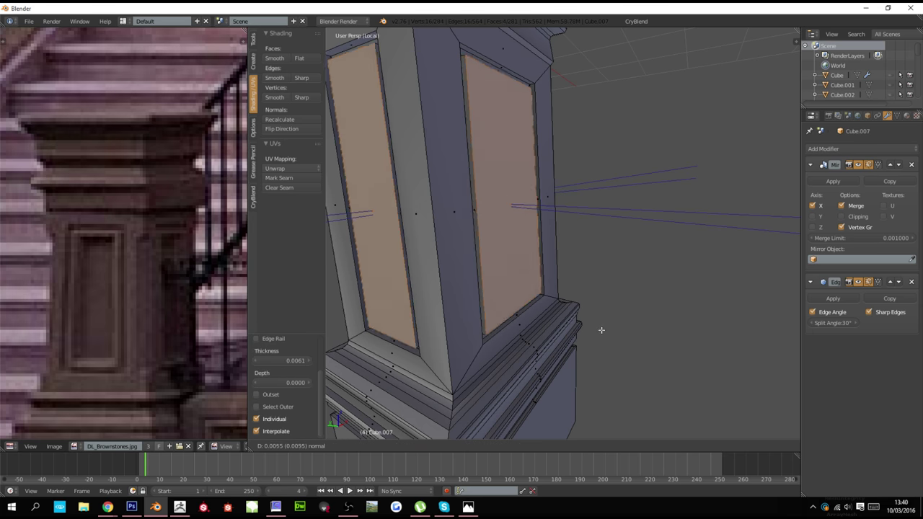
click(602, 334)
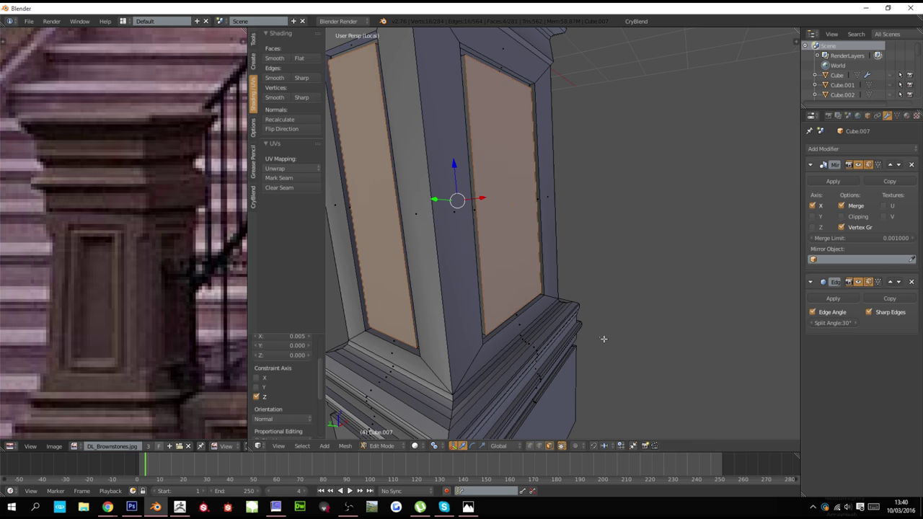
key(s)
click(602, 335)
key(s)
key(x)
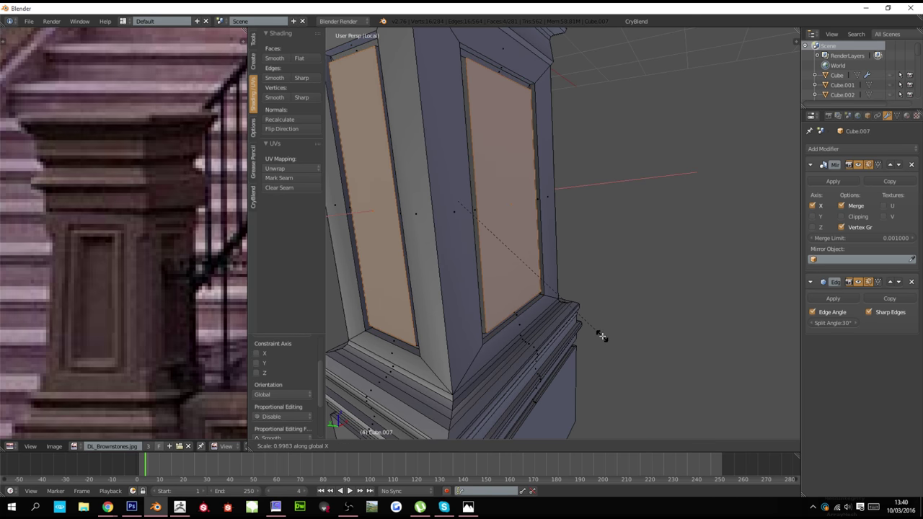
click(599, 333)
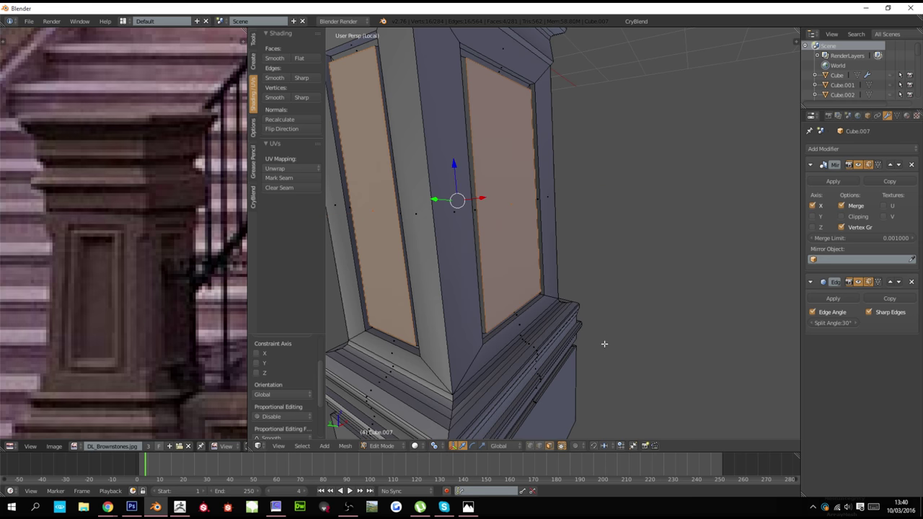
middle_drag(602, 351, 585, 372)
key(s)
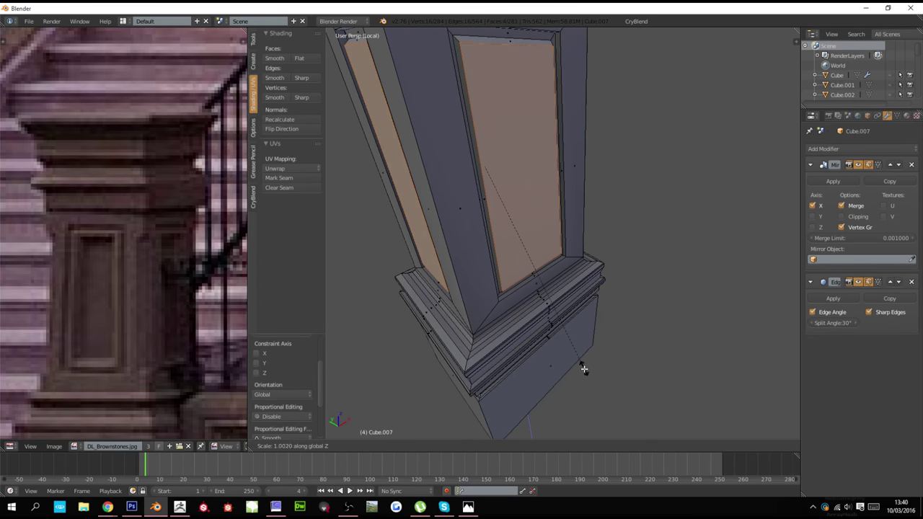
click(584, 373)
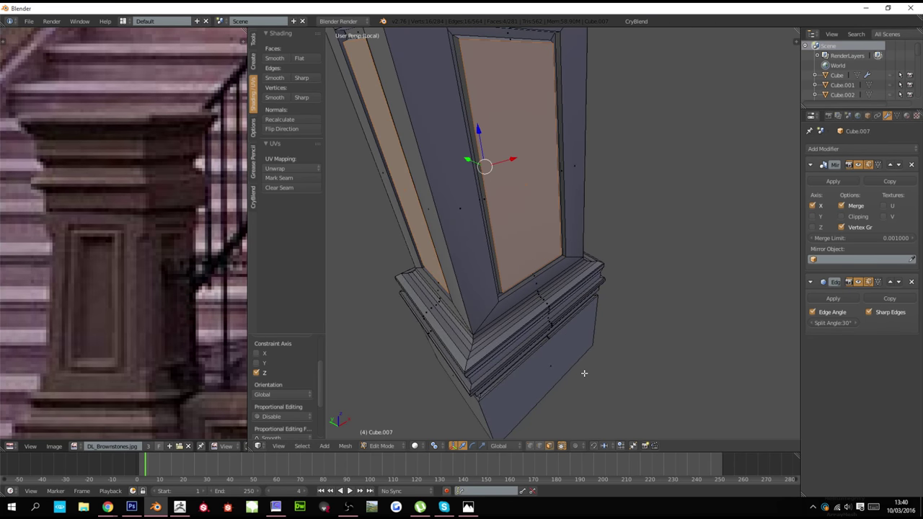
Inset the raised panel faces individually to form a thin border and adjust their height by scaling along Z
key(i)
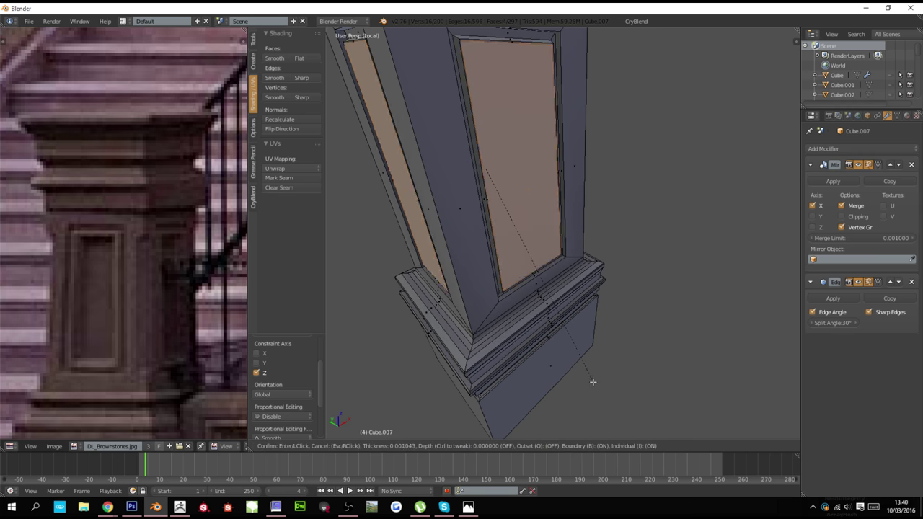
click(582, 361)
middle_drag(583, 362, 621, 365)
key(s)
key(z)
click(554, 358)
Extrude the inset panel faces inward by about 0.004 and scale them slightly overall and along Z
key(e)
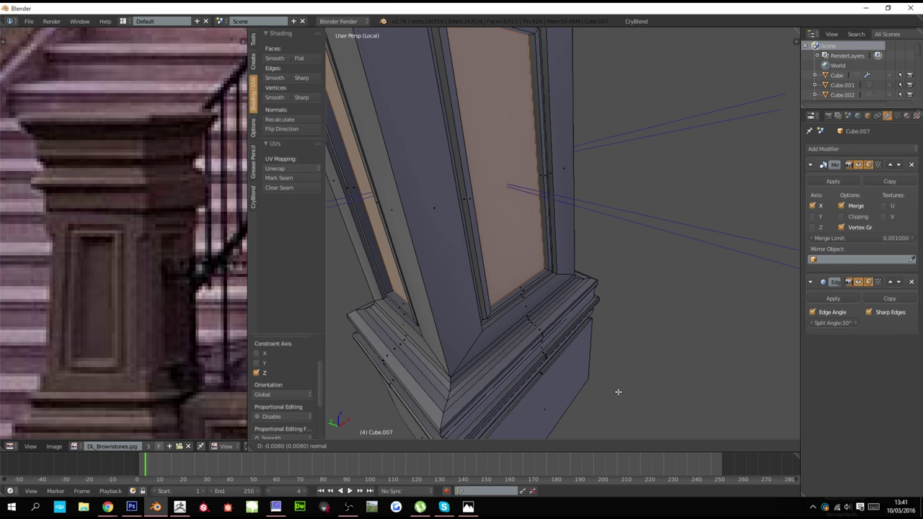
click(602, 351)
key(s)
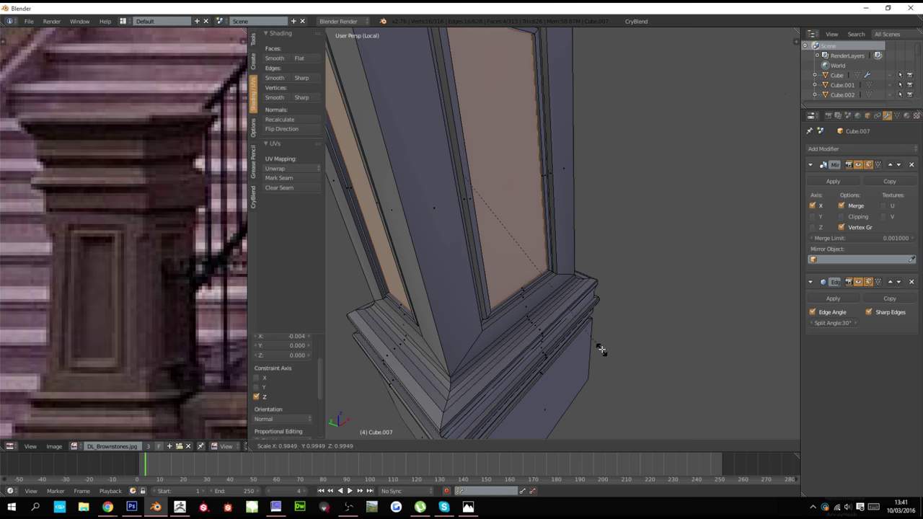
click(602, 344)
key(s)
key(z)
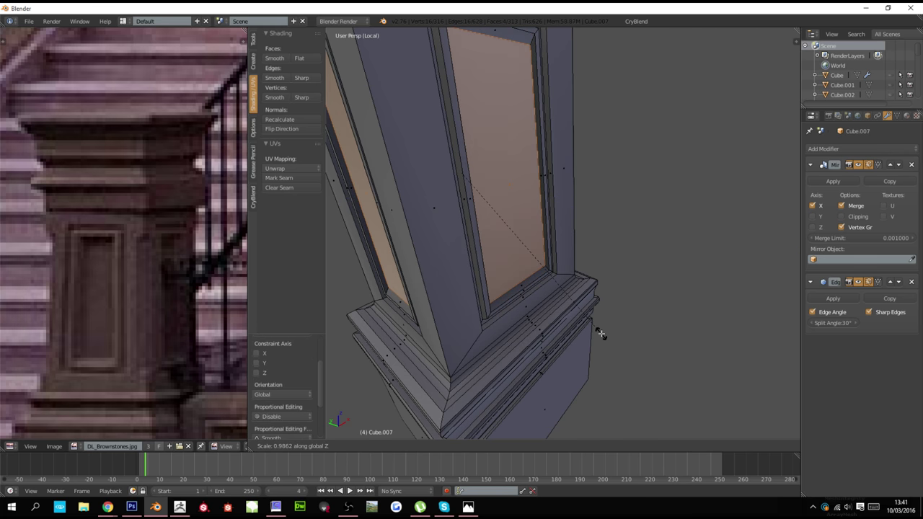
click(603, 342)
Check the recessed panels in shaded view, scale their inner faces to about 0.95 and adjust their height along Z
key(Tab)
scroll(601, 342, down, 4)
middle_drag(601, 342, 555, 307)
shift+scroll(545, 330, up, 3)
shift+scroll(547, 329, down, 10)
scroll(555, 307, up, 2)
key(Tab)
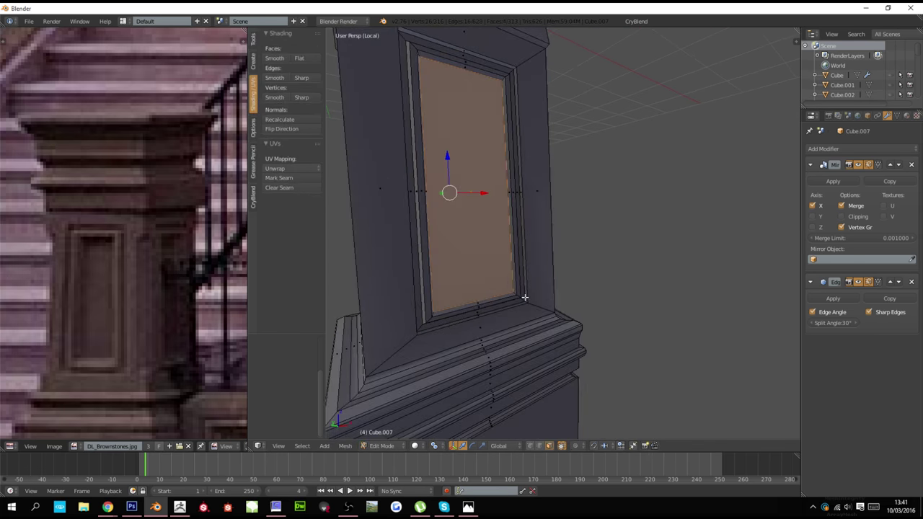
scroll(558, 335, up, 1)
scroll(557, 336, up, 2)
key(s)
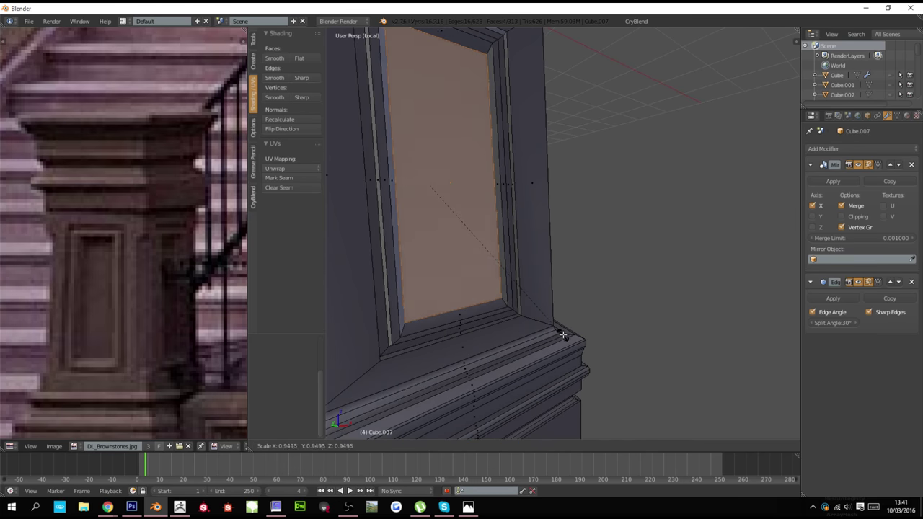
click(562, 332)
key(s)
key(z)
click(569, 339)
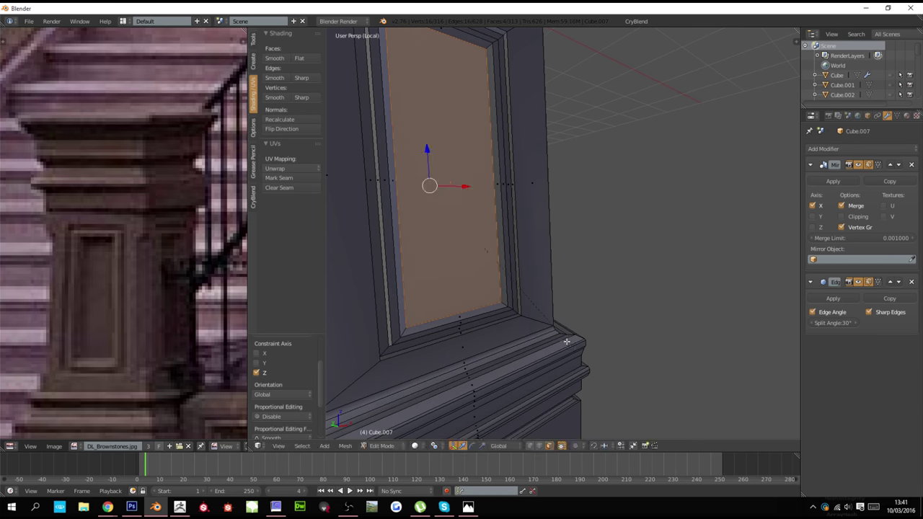
Shrink the inner panel faces once more and rescale them along Z to even out the sloped border
key(s)
click(559, 327)
key(s)
key(z)
click(562, 336)
key(Tab)
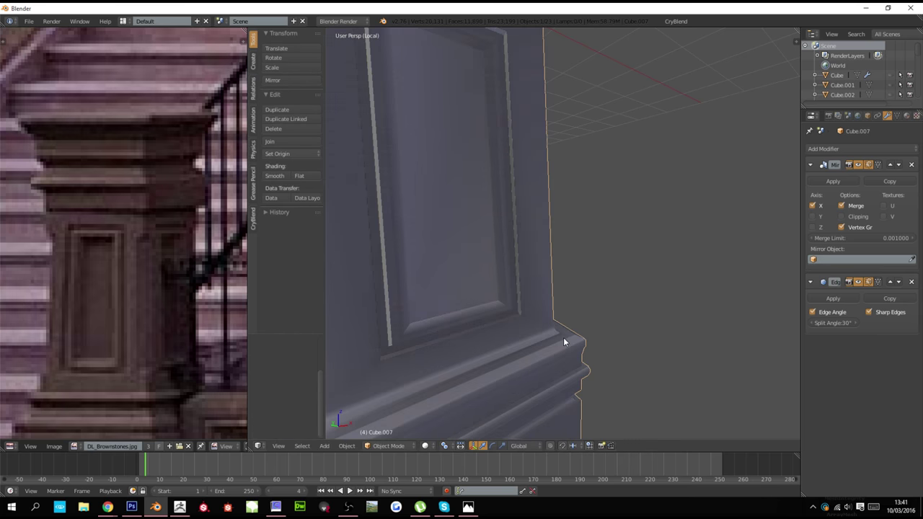
key(Tab)
middle_drag(564, 337, 604, 386)
key(s)
key(z)
click(564, 336)
key(Tab)
scroll(562, 336, down, 3)
scroll(519, 336, up, 2)
key(Tab)
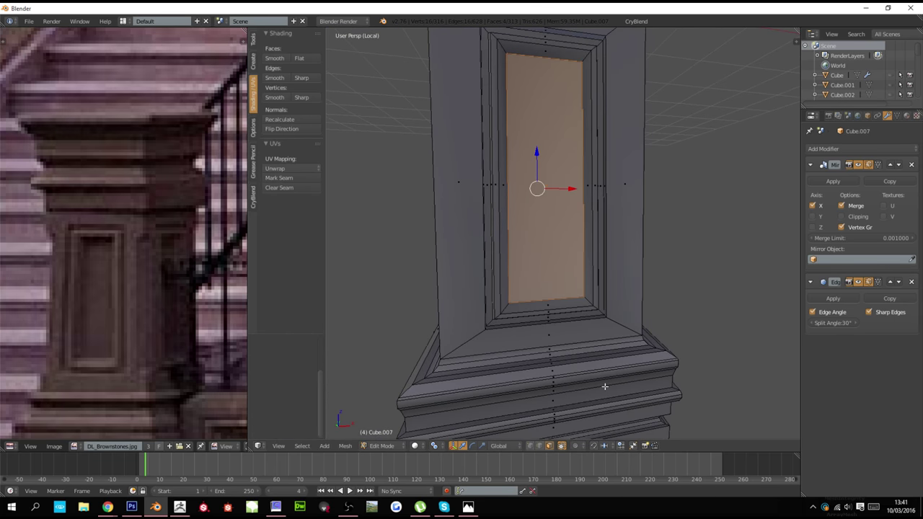
Inset the inner panel faces individually by about 0.012 and inspect the shaded result
key(i)
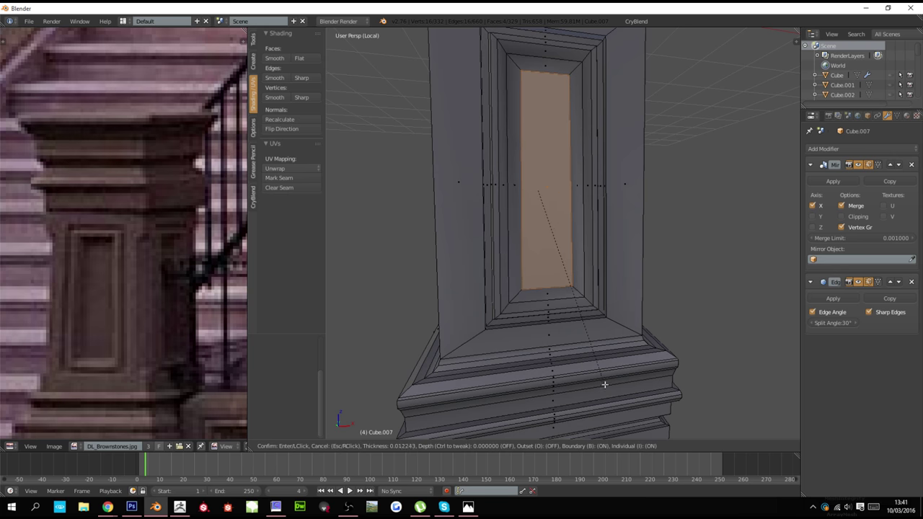
click(604, 384)
key(Tab)
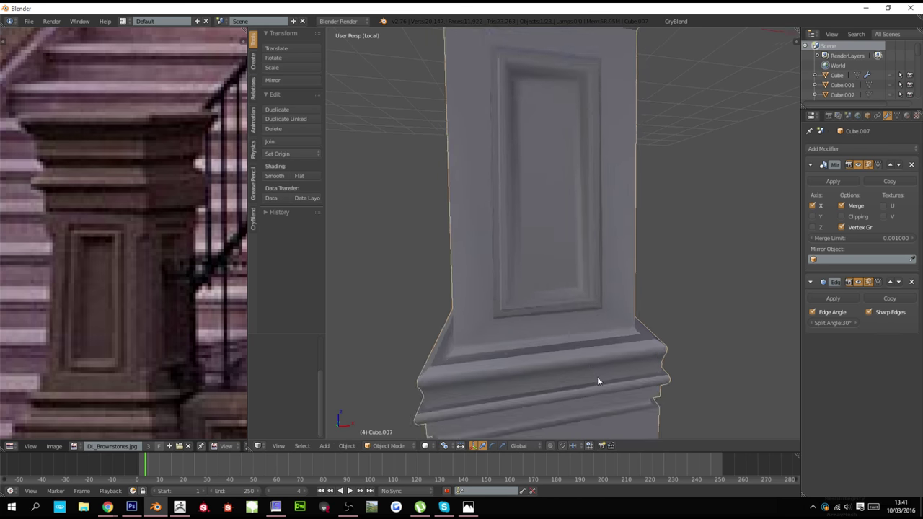
mouse_move(597, 377)
middle_down()
mouse_move(484, 368)
mouse_move(615, 376)
middle_up()
Extrude the centre panel faces outward by about 0.004, then scale them to about 0.91 and adjust them along Z
key(Tab)
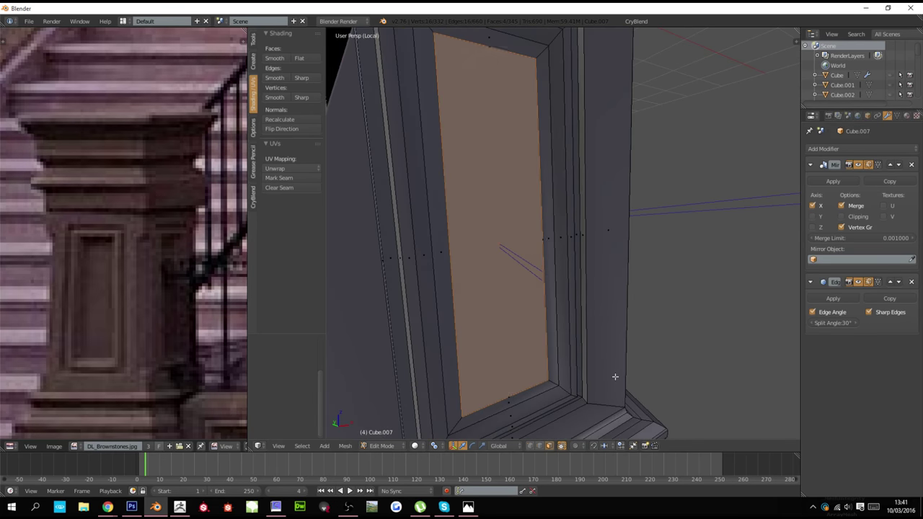
key(e)
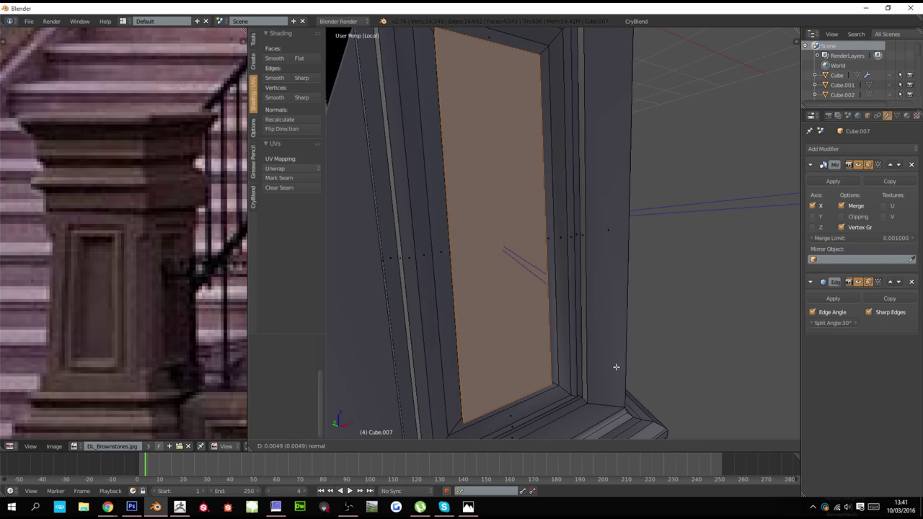
click(615, 370)
scroll(606, 380, down, 4)
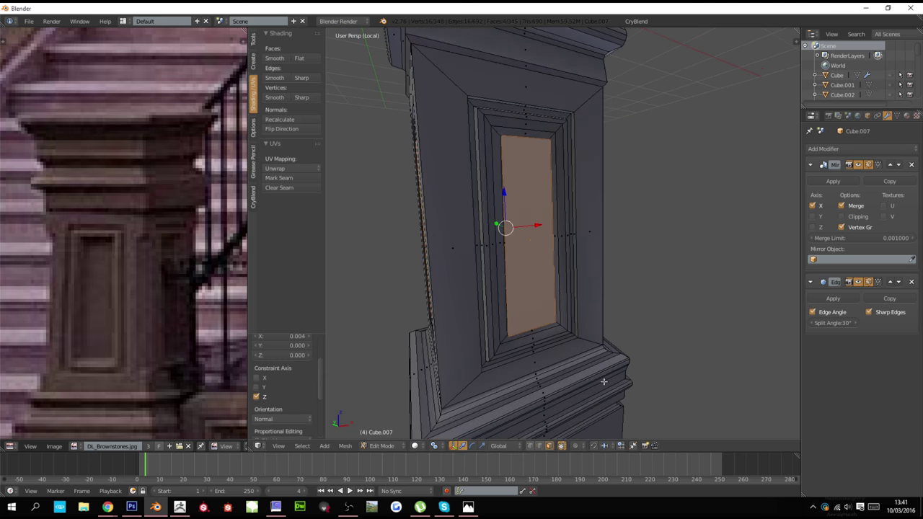
middle_drag(604, 382, 644, 396)
key(s)
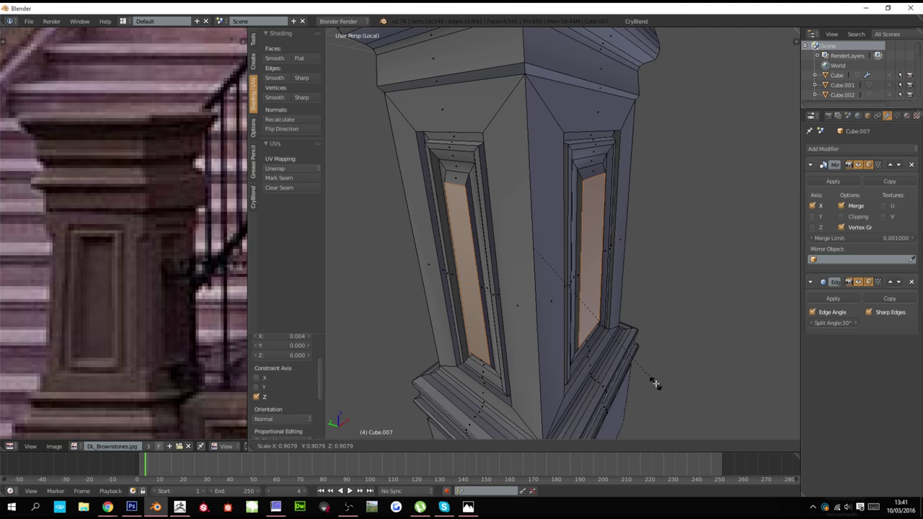
click(656, 384)
key(s)
key(z)
click(659, 388)
key(Tab)
scroll(655, 389, down, 4)
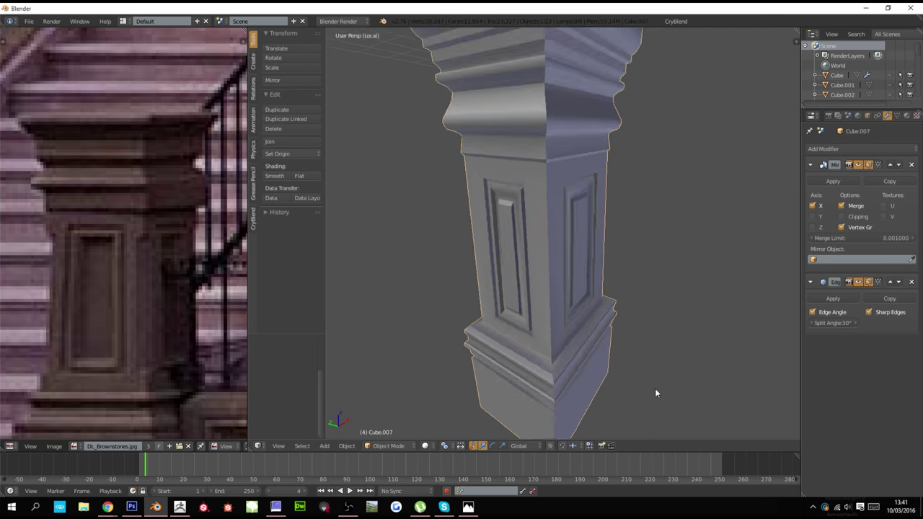
Leave the isolated view, reselect the stoop pillars and show the full building scene in solid shading
middle_drag(652, 390, 566, 379)
key(KP_Divide)
key(KP_Divide)
key(KP_Divide)
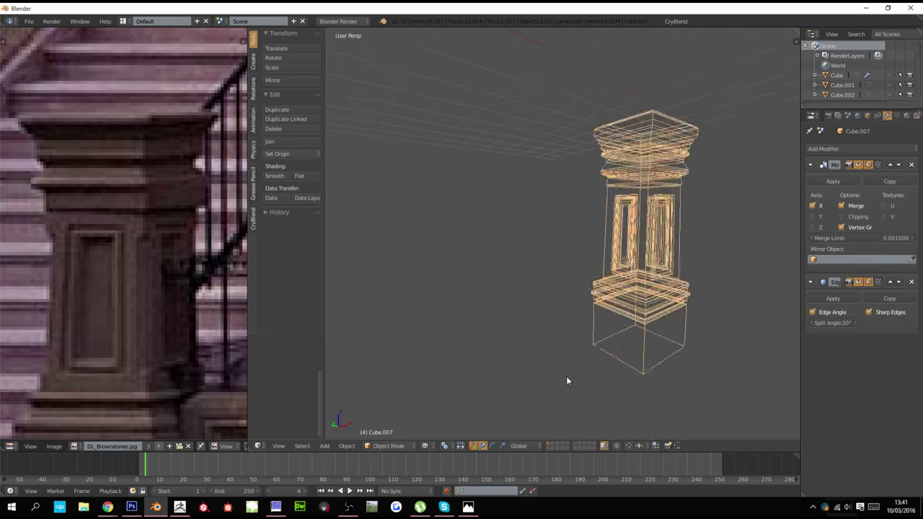
key(KP_Divide)
key(KP_1)
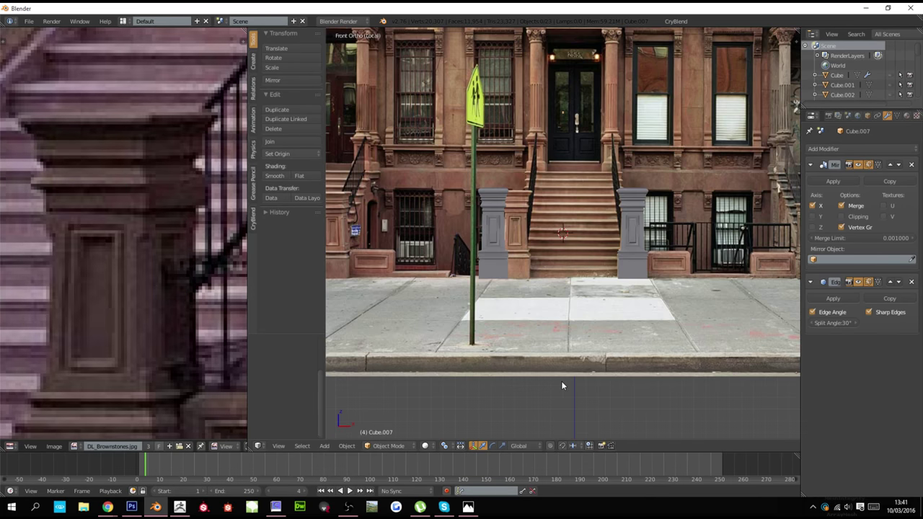
key(a)
key(KP_Divide)
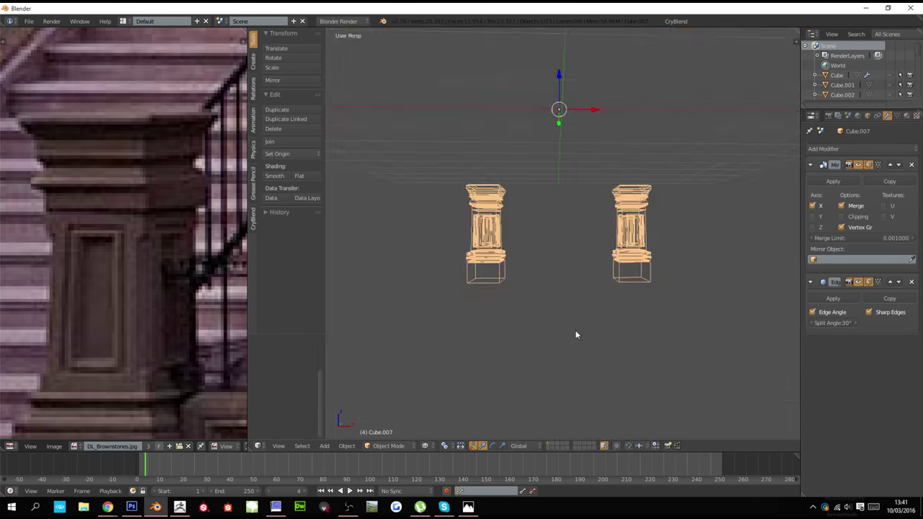
key(a)
key(a)
scroll(581, 337, down, 5)
key(a)
right_click(594, 283)
key(z)
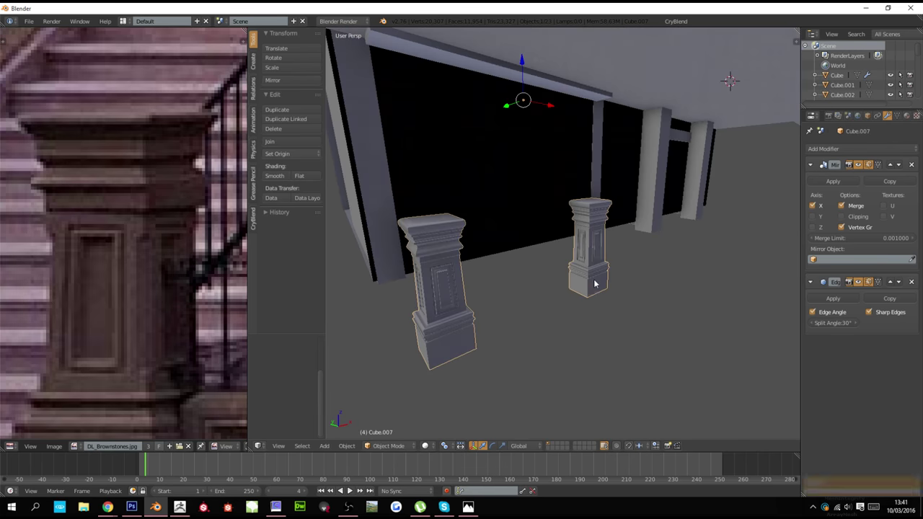
Raise the pillars along Z to the foot of the modelled stairs in front view
key(KP_1)
scroll(590, 292, down, 2)
key(g)
key(z)
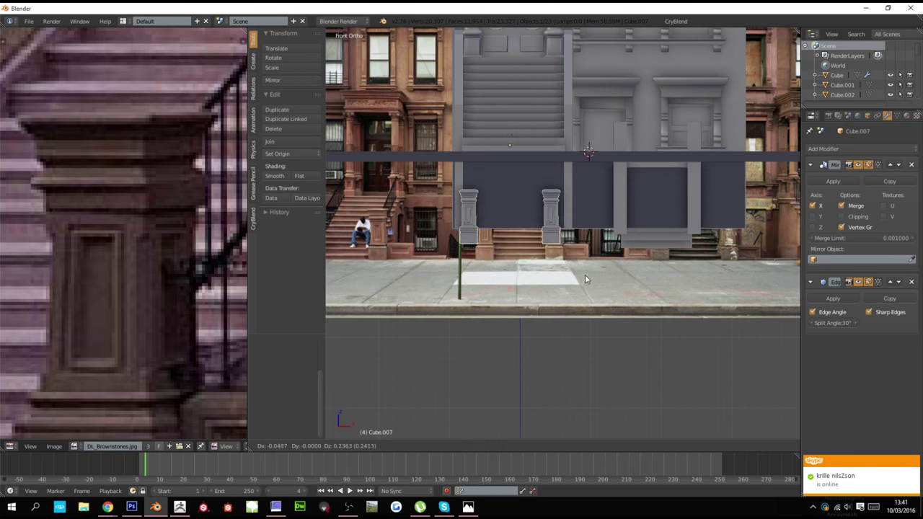
click(583, 189)
Select the whole pillar mesh and enlarge it uniformly to suit the stairs
key(Tab)
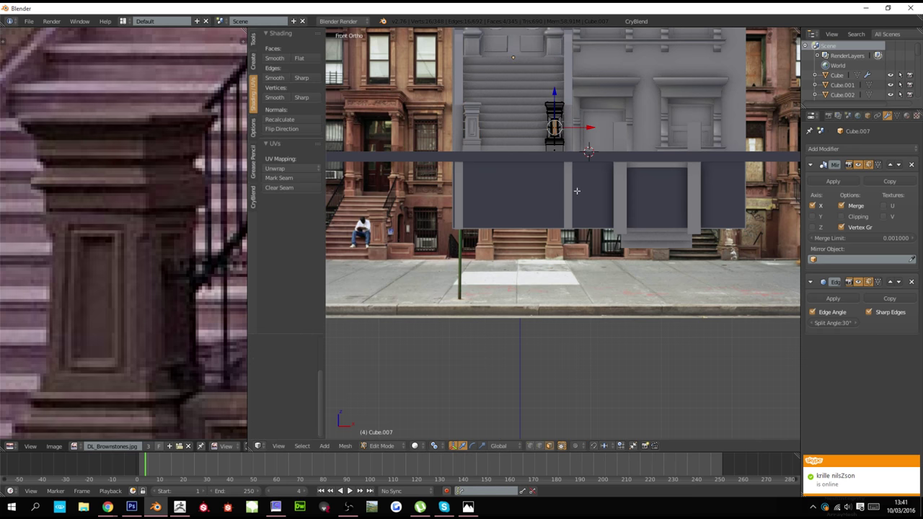
key(z)
key(a)
key(a)
key(z)
shift+scroll(576, 195, up, 1)
shift+middle_drag(576, 195, 576, 266)
scroll(576, 263, up, 5)
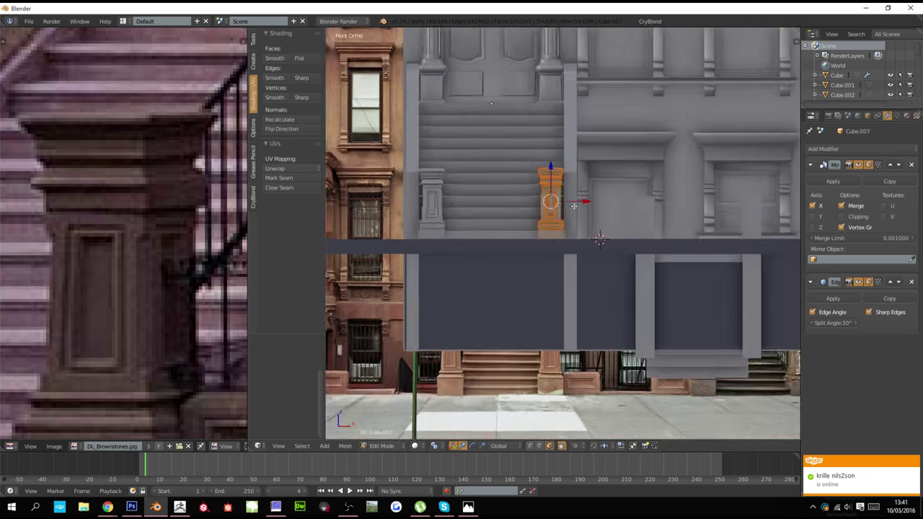
key(s)
click(585, 232)
Move the pillar mesh up about 0.15 along Z and outward along X to line up with the stair side wall
key(g)
key(z)
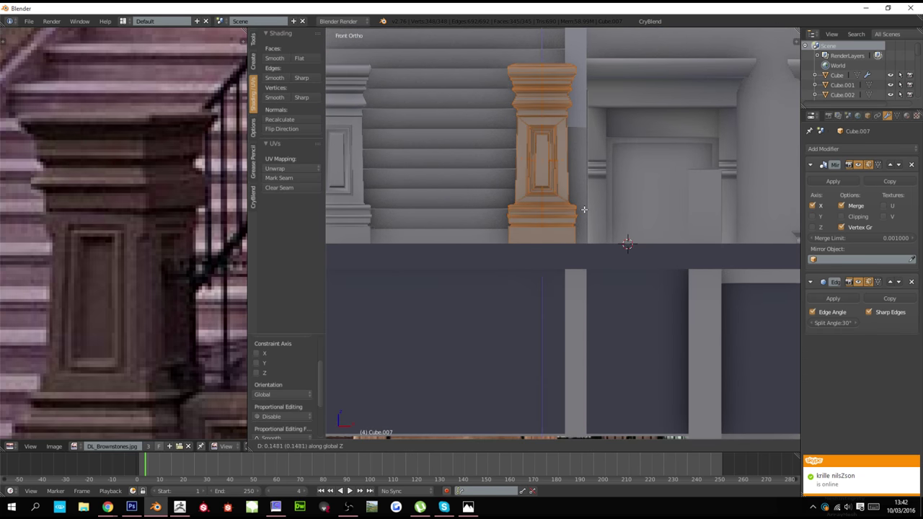
click(588, 210)
key(g)
key(x)
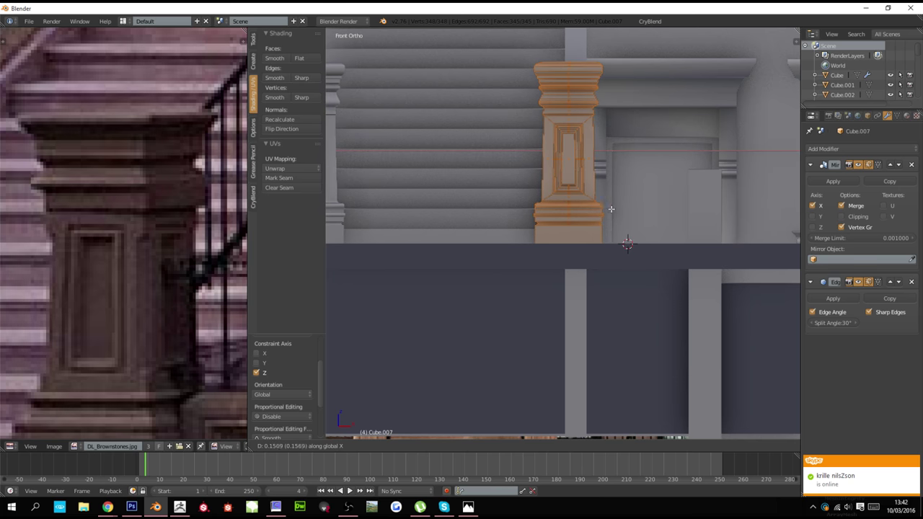
click(621, 216)
middle_drag(622, 216, 578, 281)
key(Tab)
scroll(578, 281, down, 3)
scroll(578, 280, down, 4)
shift+middle_drag(576, 227, 514, 289)
scroll(529, 273, up, 3)
scroll(515, 290, down, 1)
Edit the pillar mesh in edge selection mode and select the vertical edges along its corners
key(Tab)
right_click(602, 326)
key(ctrl+l)
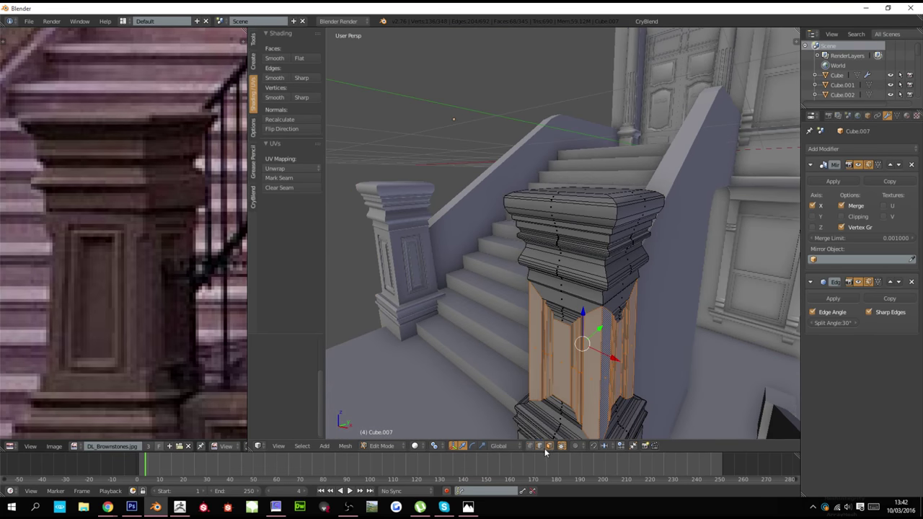
right_click(601, 371)
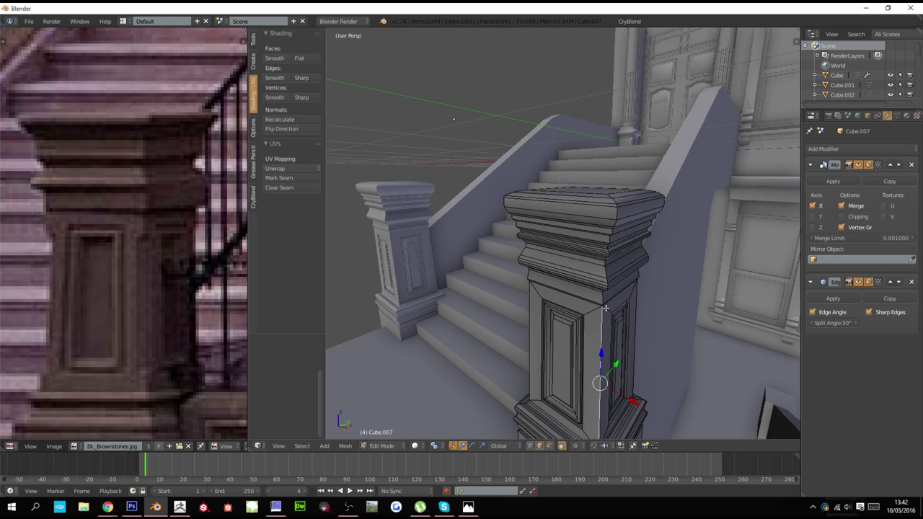
middle_drag(604, 270, 664, 259)
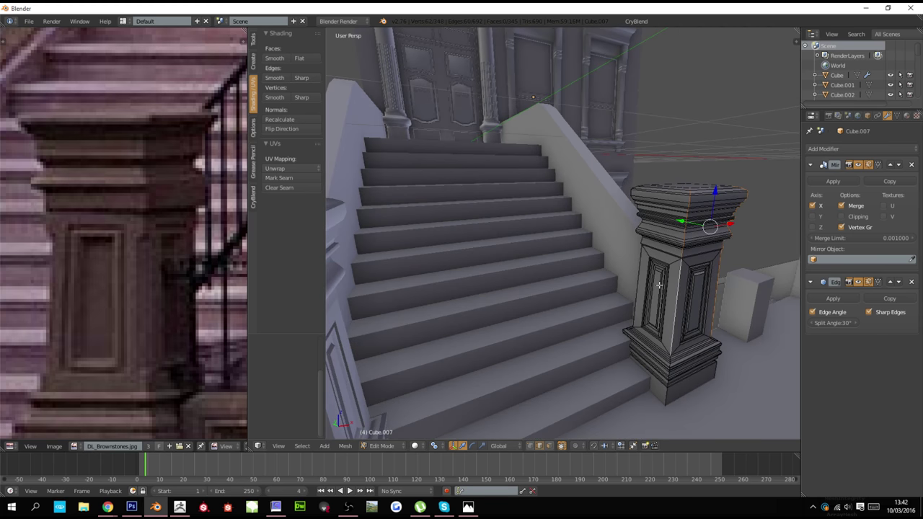
Isolate the pillars and extend the edge selection along the remaining corners from the base to the cap
key(KP_Divide)
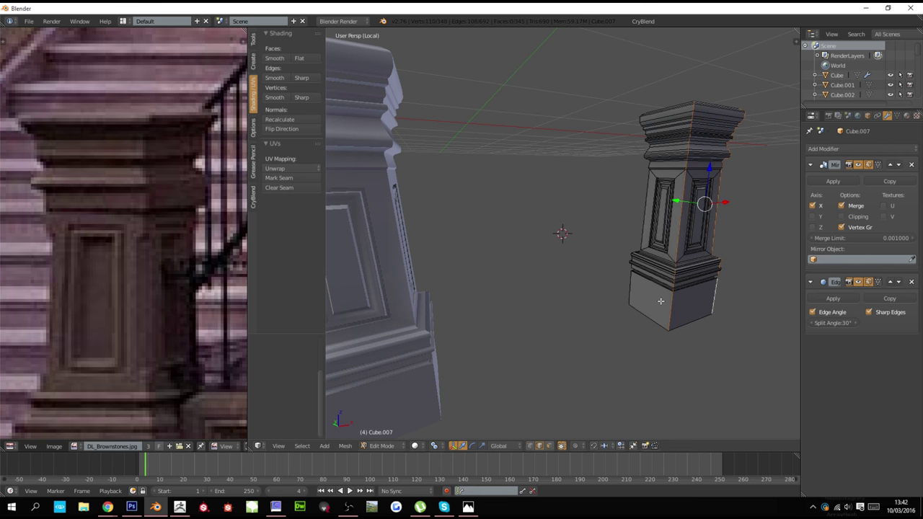
middle_drag(628, 290, 728, 279)
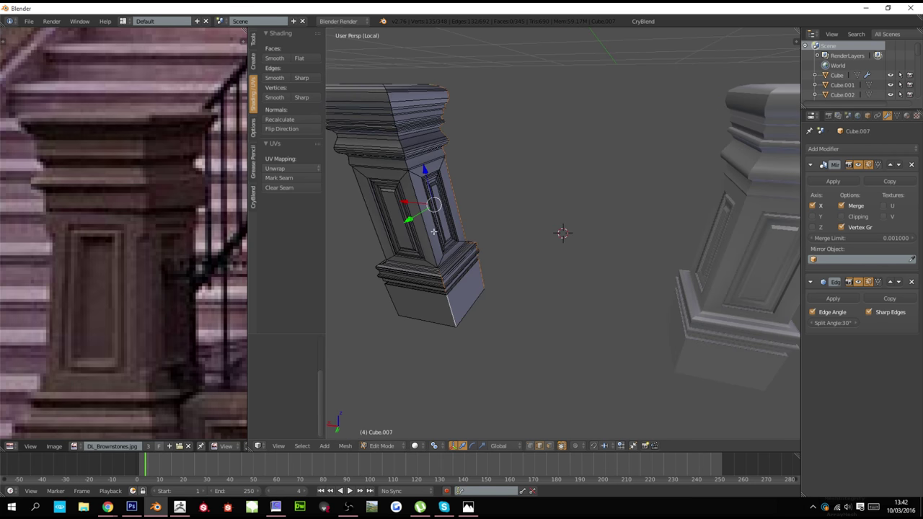
middle_drag(401, 141, 508, 336)
shift+right_click(501, 353)
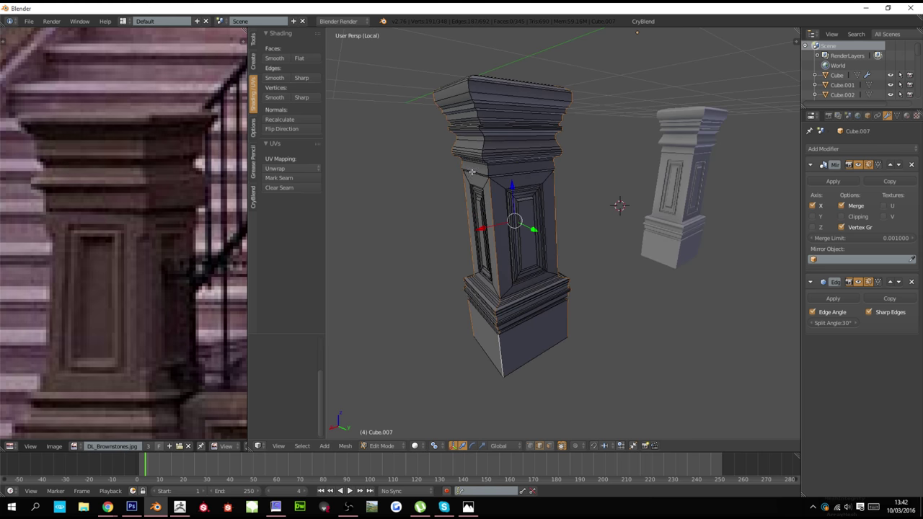
shift+right_click(479, 148)
middle_drag(479, 148, 534, 210)
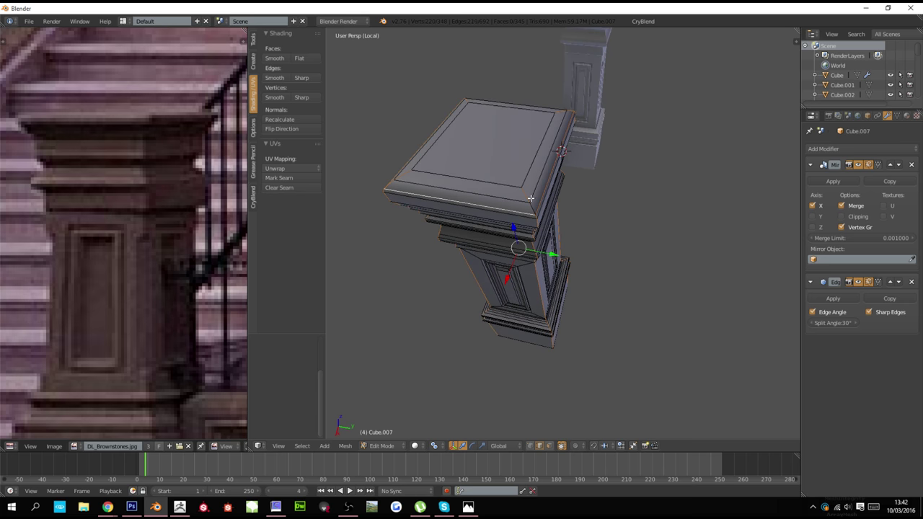
Deselect the stray edges on the pillar cap's sloped top and mark the remaining corner and cap outline edges as seams
key(c)
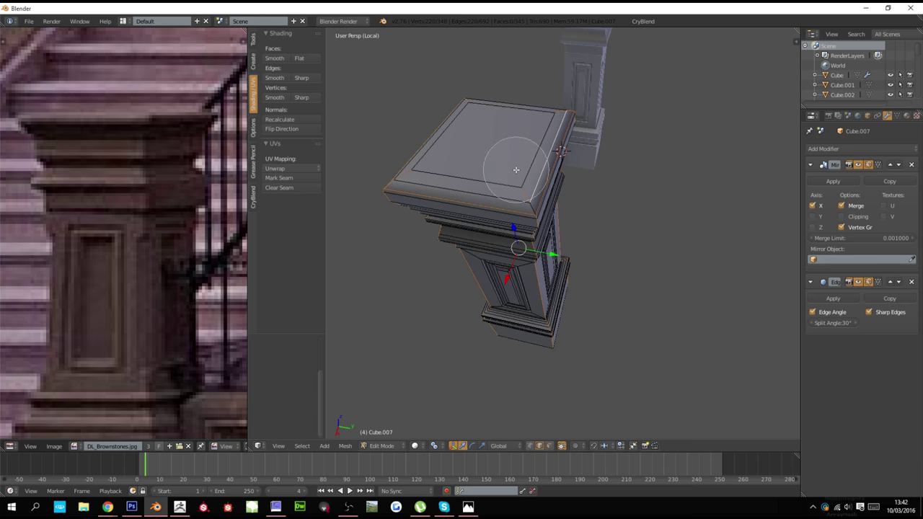
middle_click(514, 169)
right_click(511, 170)
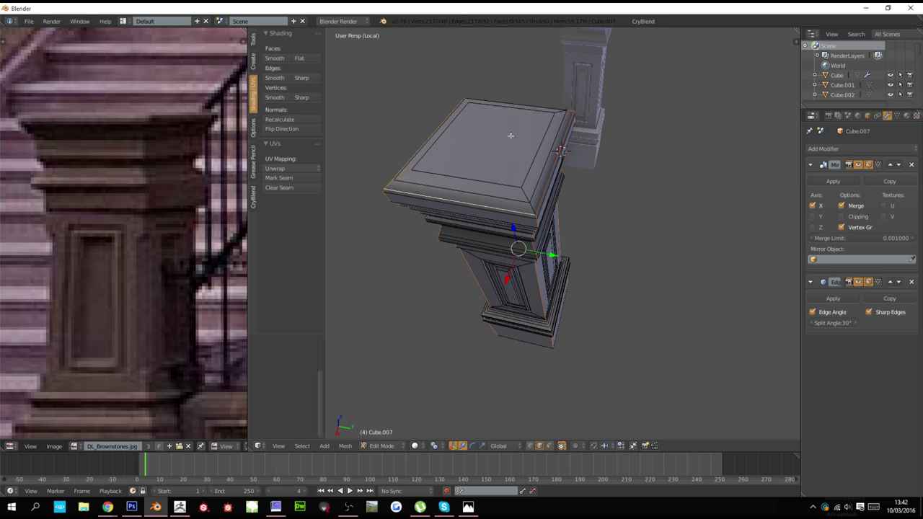
middle_drag(510, 136, 706, 207)
shift+right_click(563, 189)
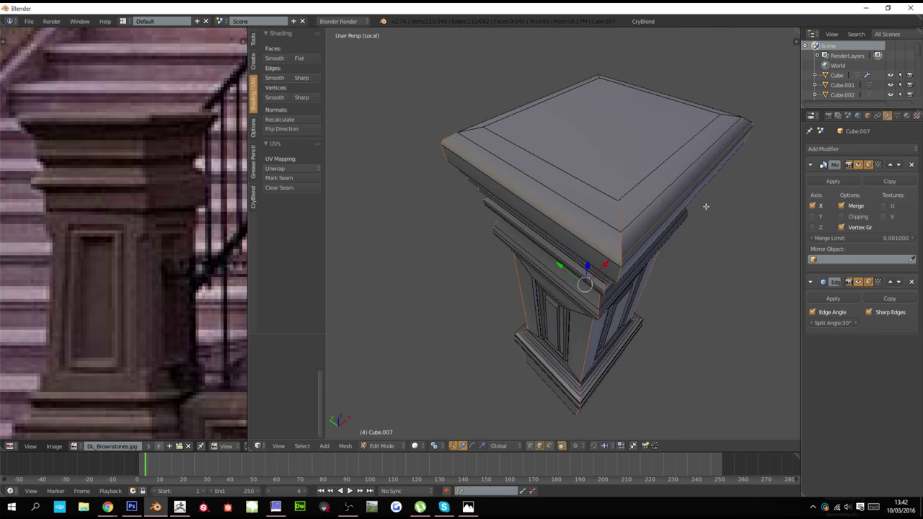
middle_drag(622, 221, 599, 153)
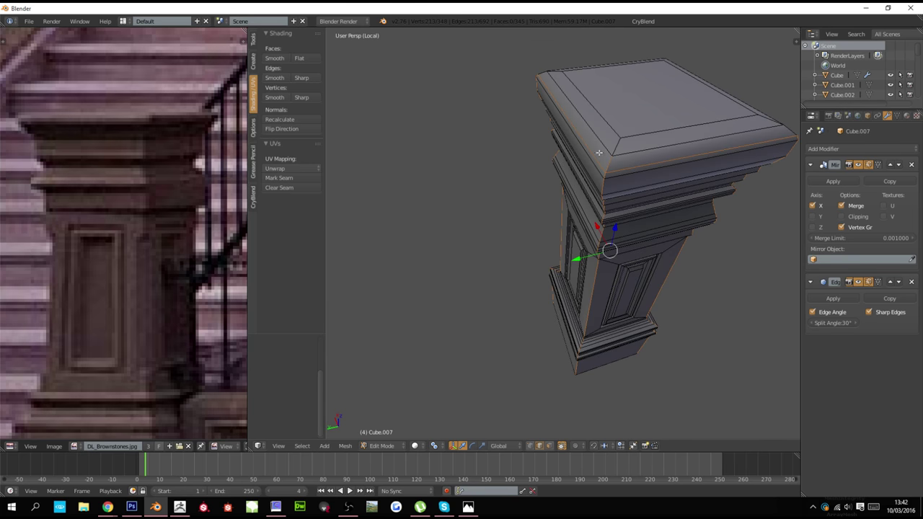
key(ctrl+e)
click(598, 152)
scroll(598, 152, down, 4)
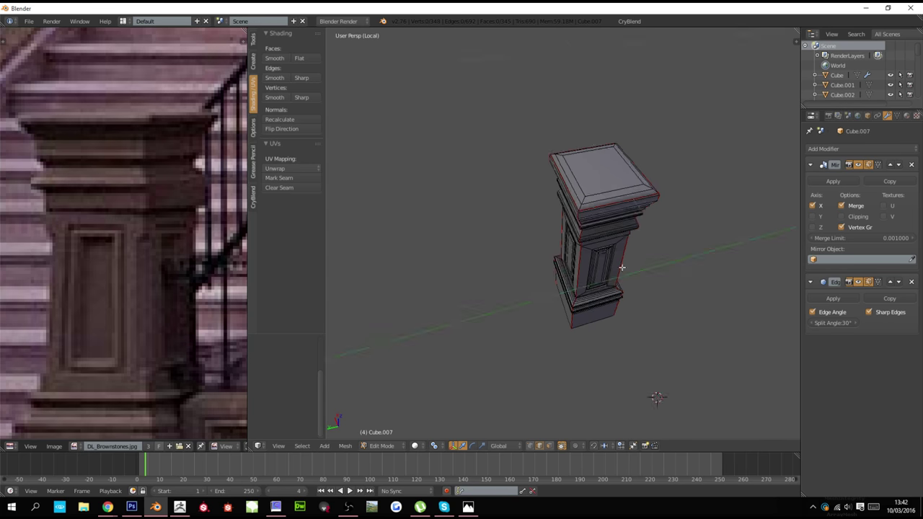
Select the edge loop around the bottom of the pillar base and mark it as a seam
middle_drag(598, 187, 549, 230)
key(a)
alt+right_click(556, 335)
key(z)
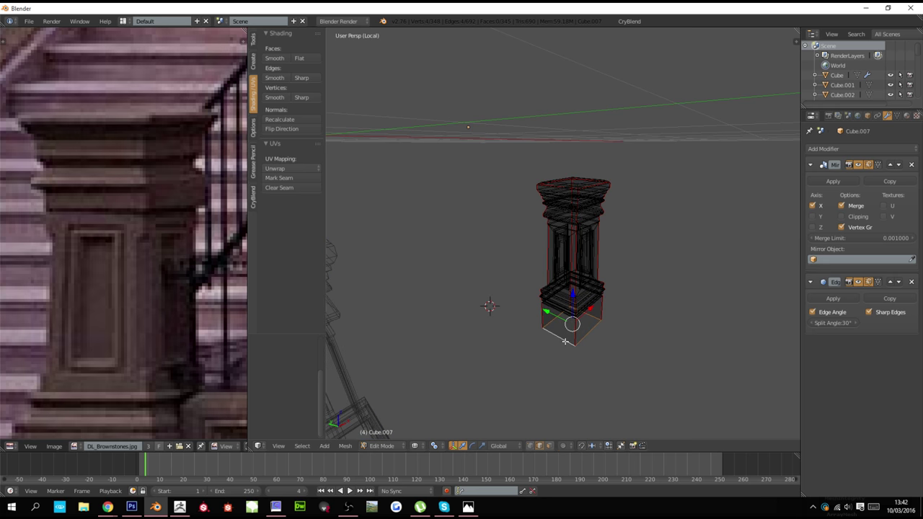
key(ctrl+e)
click(561, 317)
Select the whole pillar mesh and unwrap it along the marked seams
key(a)
key(a)
key(u)
click(553, 196)
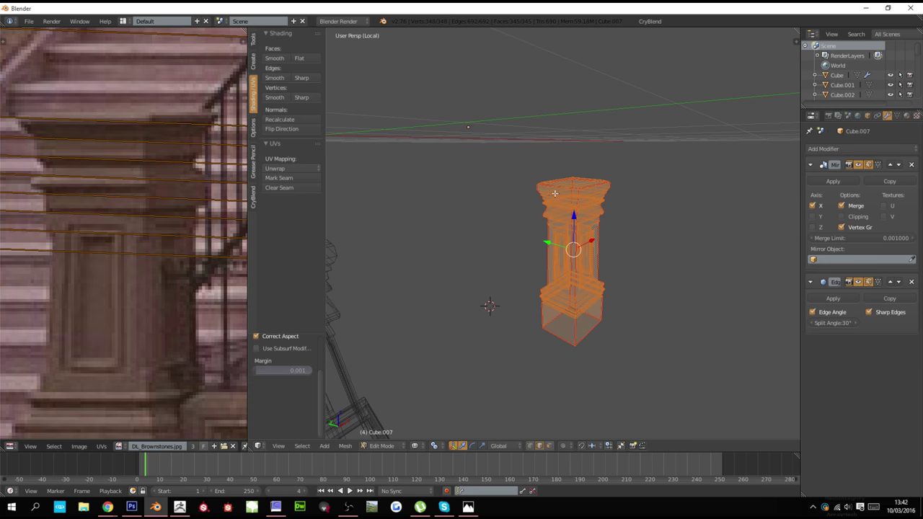
Assign the CreteFloor1_DIFF.tif image to the pillars and view them textured in the full scene
click(117, 445)
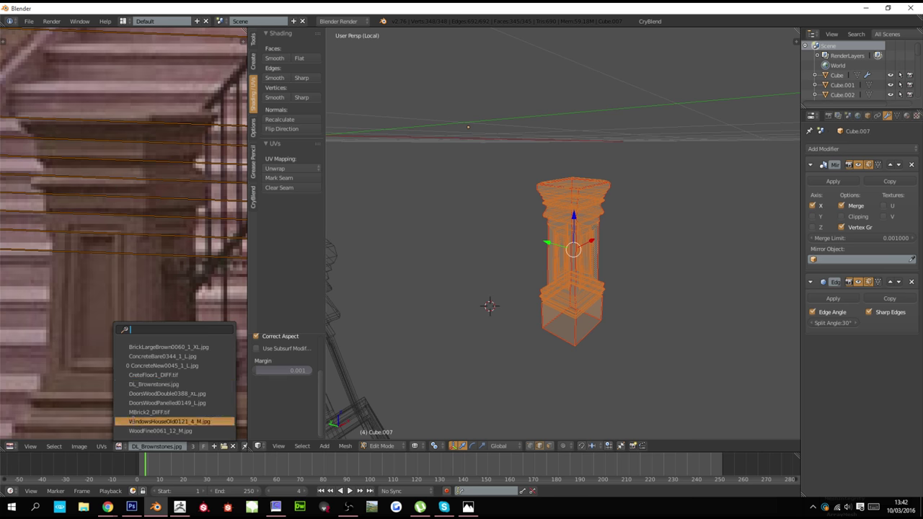
click(153, 381)
key(alt+z)
key(Tab)
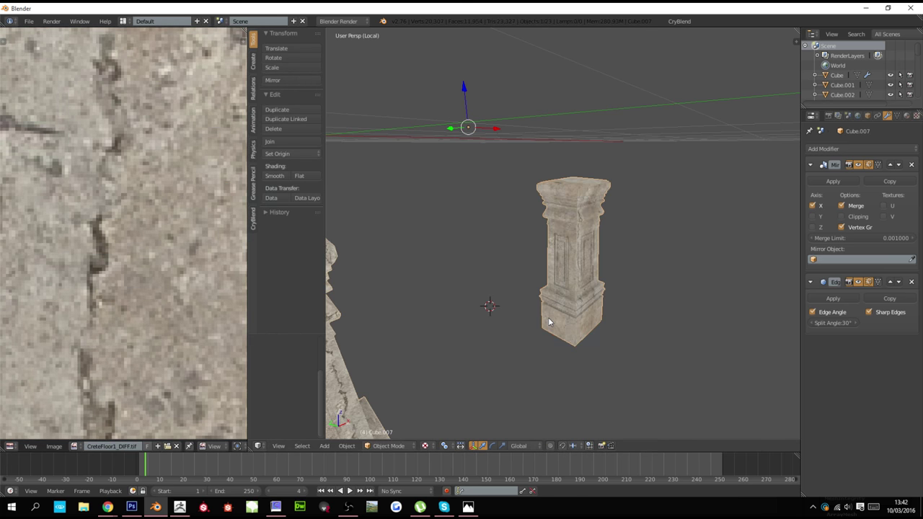
key(KP_Divide)
key(alt+z)
key(a)
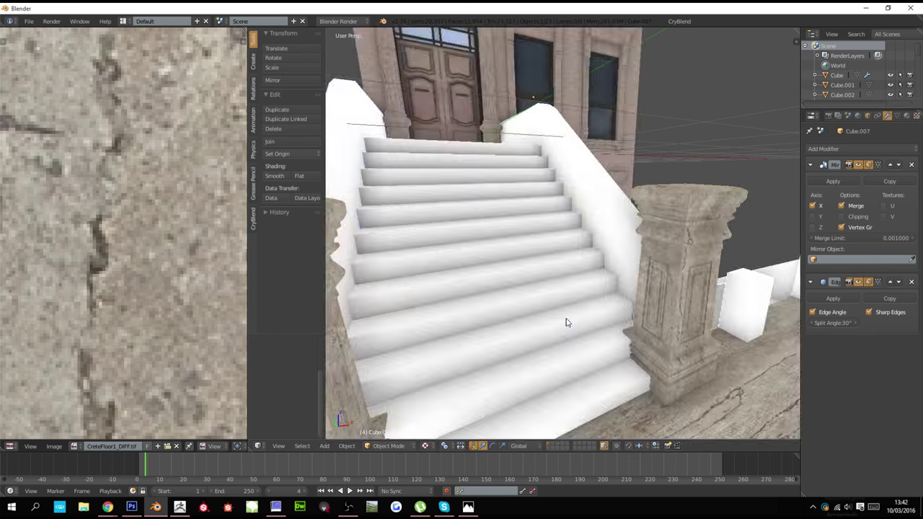
key(a)
scroll(566, 322, down, 5)
key(a)
middle_drag(567, 323, 497, 316)
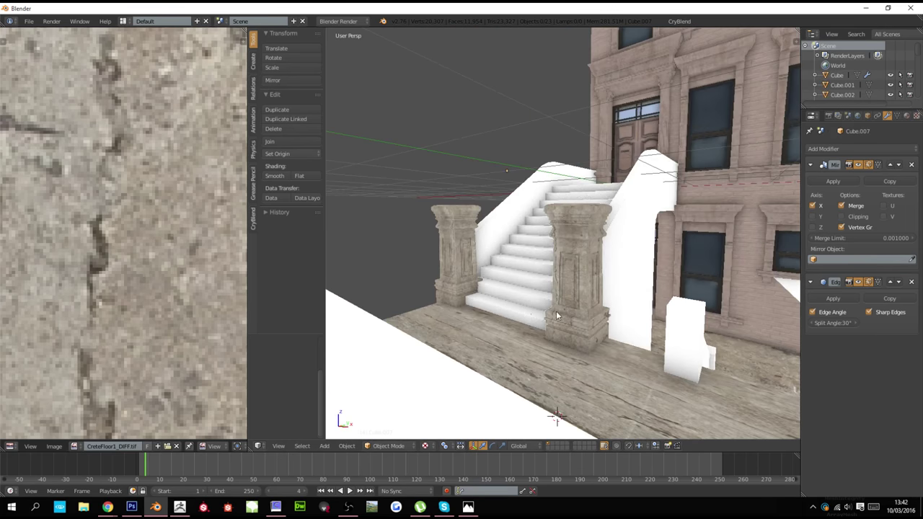
Select all pillar faces and replace their texture image with ConcreteBare0344_1_L.jpg
scroll(587, 308, up, 3)
key(Tab)
key(a)
key(a)
scroll(173, 330, down, 5)
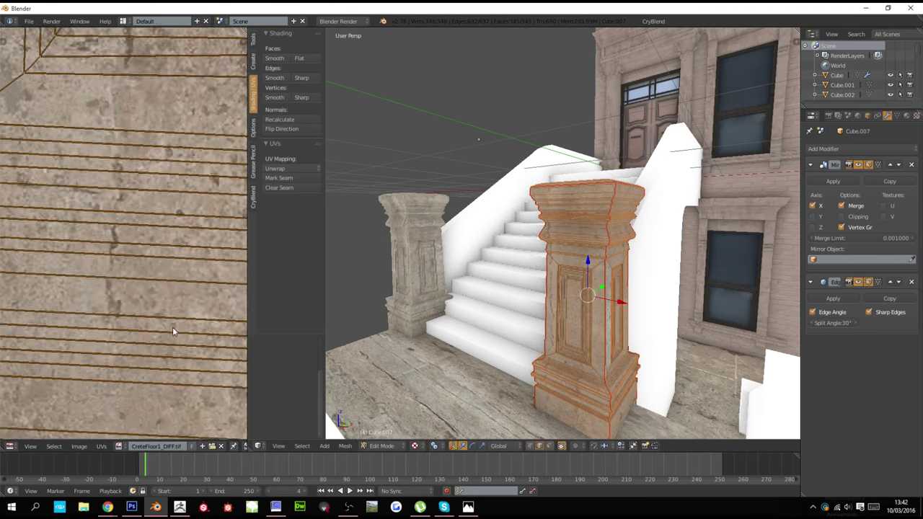
click(120, 446)
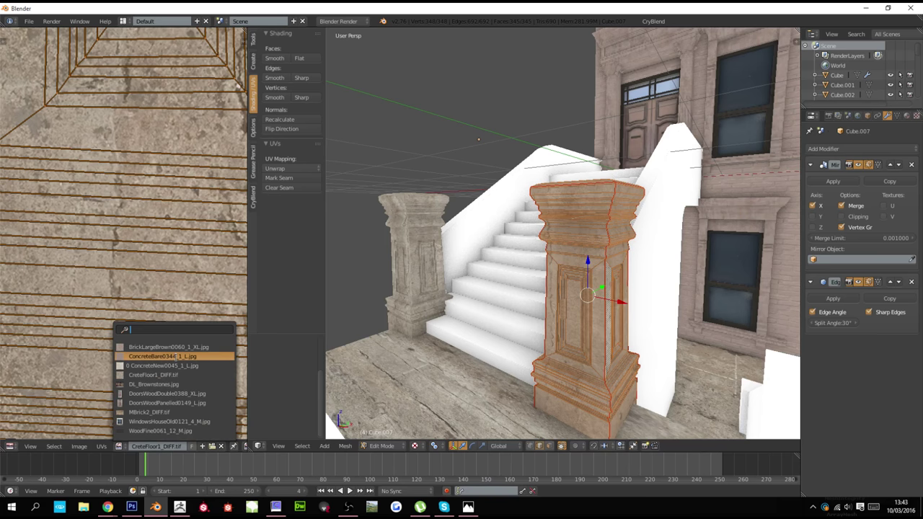
click(166, 353)
key(Tab)
Put the stair side wall in mesh editing with all its geometry selected and isolate it
middle_drag(556, 346, 596, 302)
right_click(595, 301)
key(Tab)
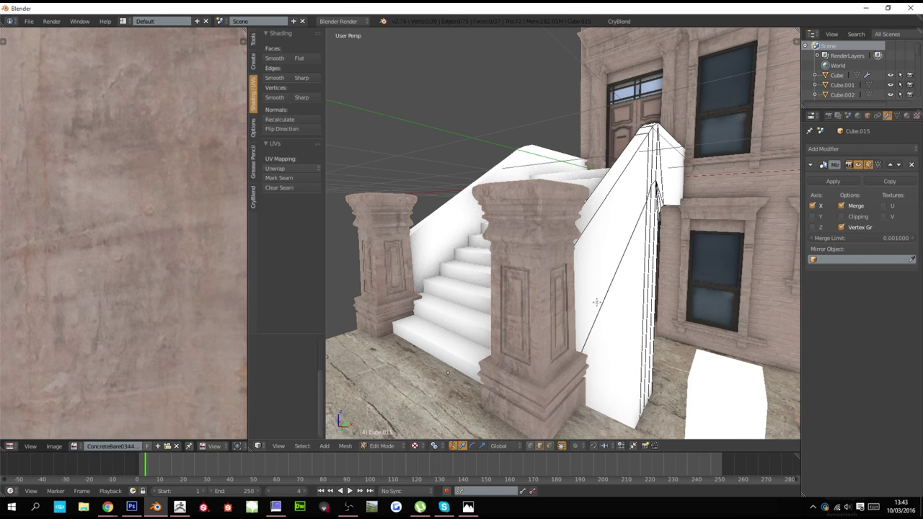
key(a)
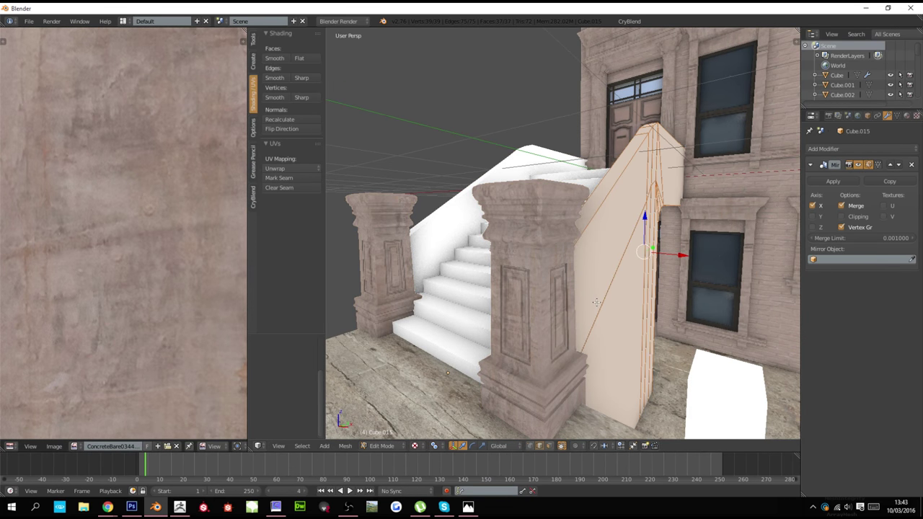
key(Tab)
middle_drag(558, 287, 559, 318)
scroll(583, 319, up, 2)
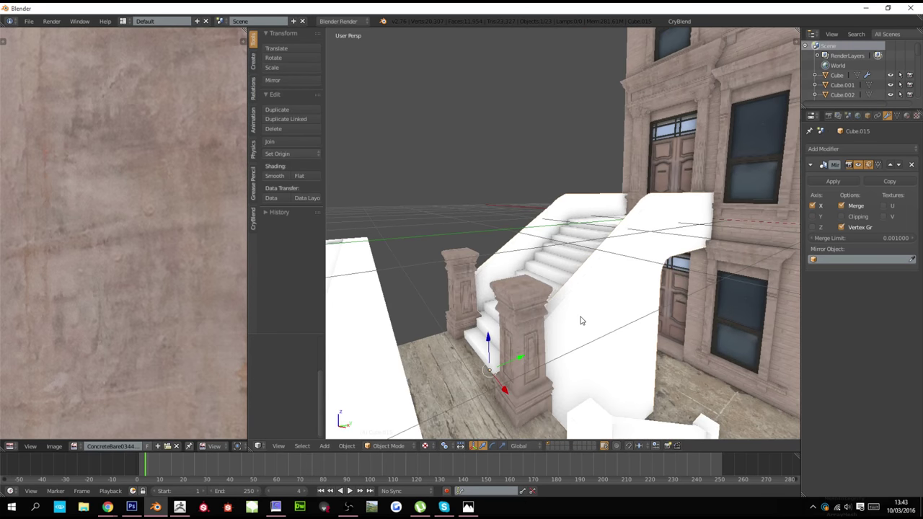
key(Tab)
scroll(581, 309, up, 1)
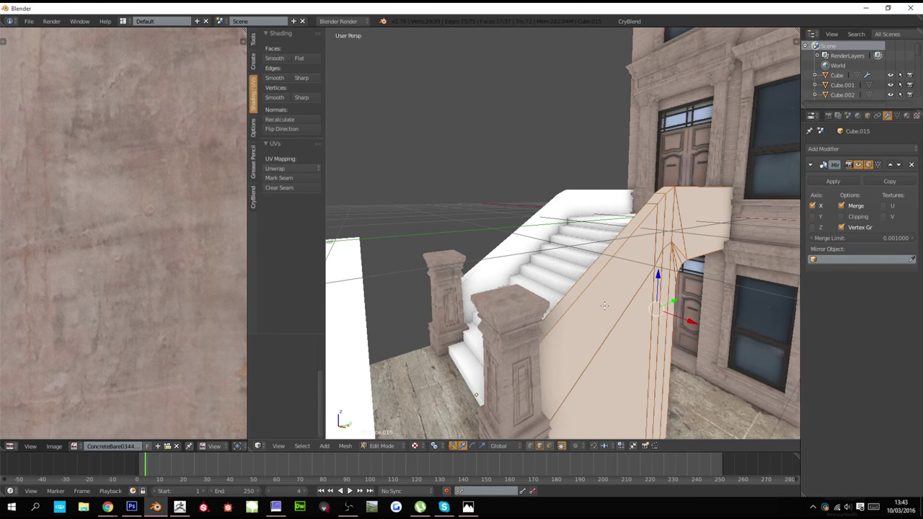
middle_drag(604, 305, 604, 306)
key(KP_Divide)
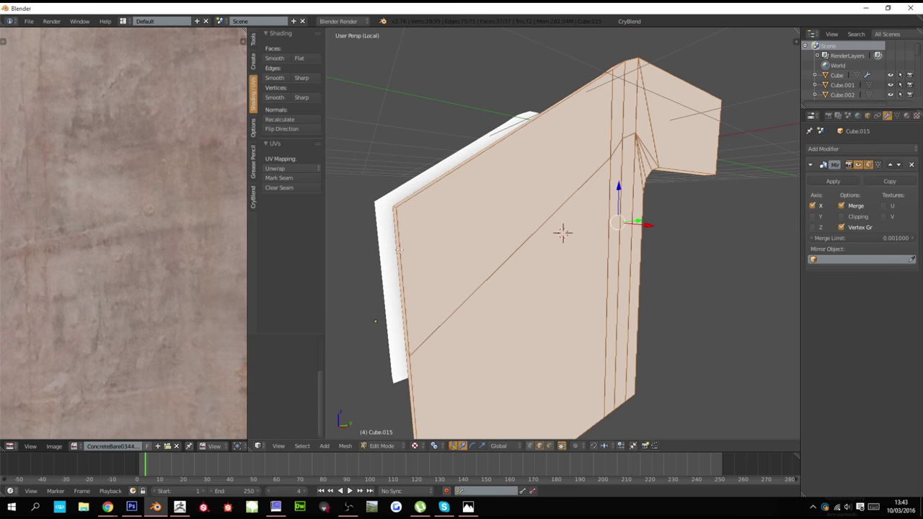
Select the vertical edges at the side wall's front end and extend the selection along its outline
alt+right_click(399, 249)
middle_drag(399, 250, 575, 291)
key(z)
key(z)
alt+shift+right_click(655, 280)
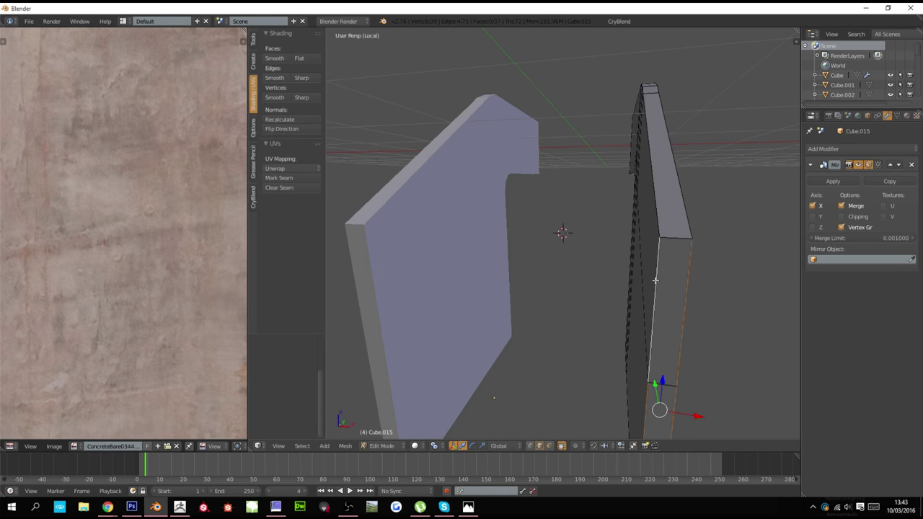
scroll(670, 231, down, 3)
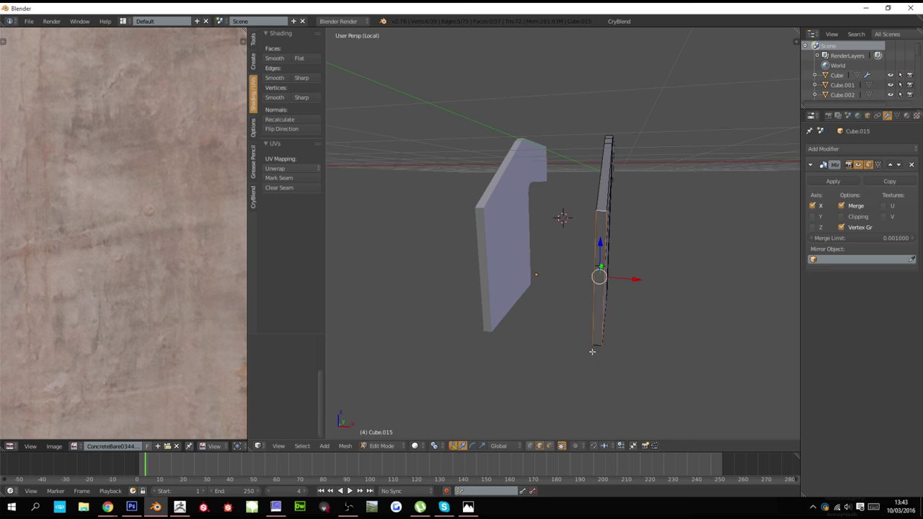
middle_drag(597, 351, 579, 262)
alt+shift+right_click(579, 254)
shift+right_click(632, 172)
Add the edges along the side wall's curved underside, rear vertical face and upper back end to the selection
middle_drag(632, 173, 530, 139)
shift+right_click(537, 137)
ctrl+right_click(529, 161)
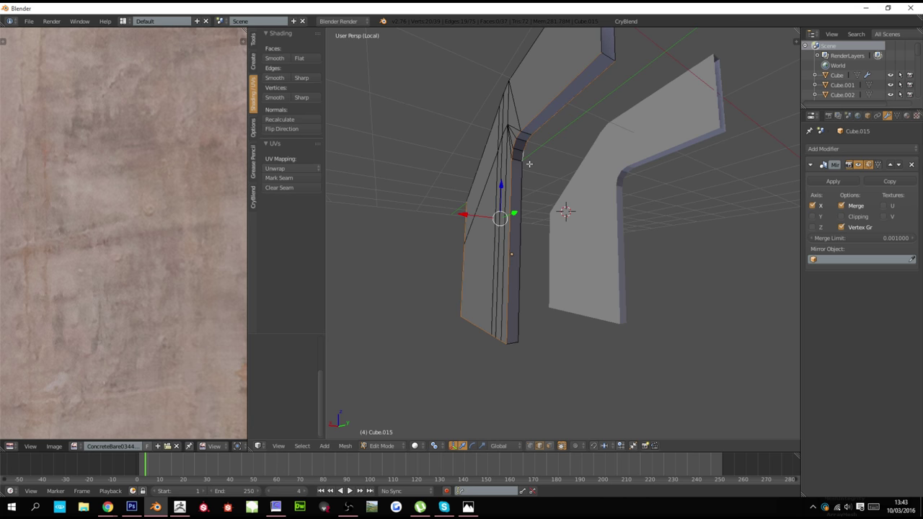
shift+right_click(534, 170)
alt+shift+right_click(614, 50)
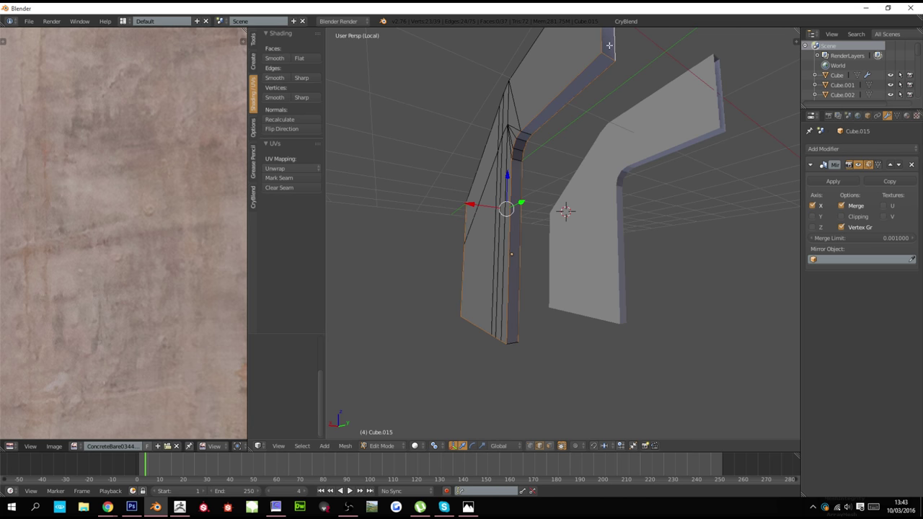
alt+shift+right_click(597, 45)
alt+shift+right_click(604, 46)
Complete the outline selection along the side wall's top edges and mark all selected edges as seams
shift+scroll(565, 135, up, 5)
middle_drag(566, 136, 594, 199)
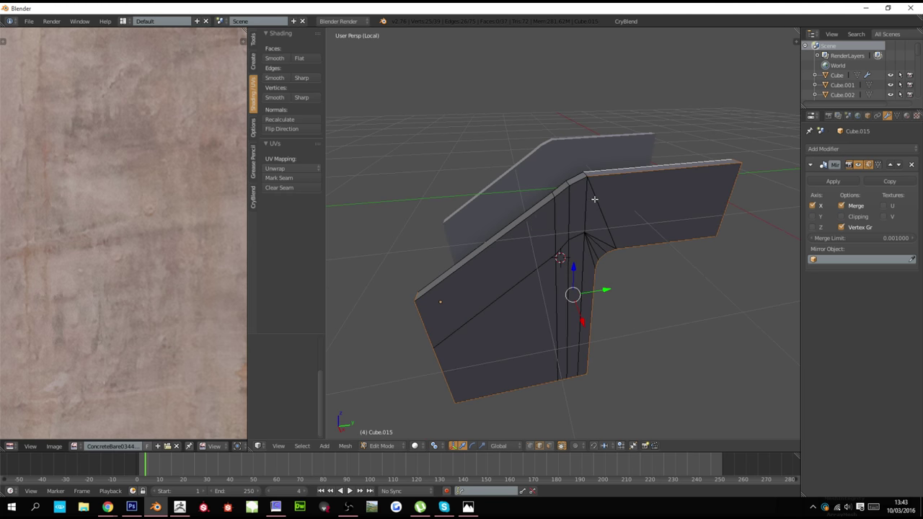
key(ctrl+e)
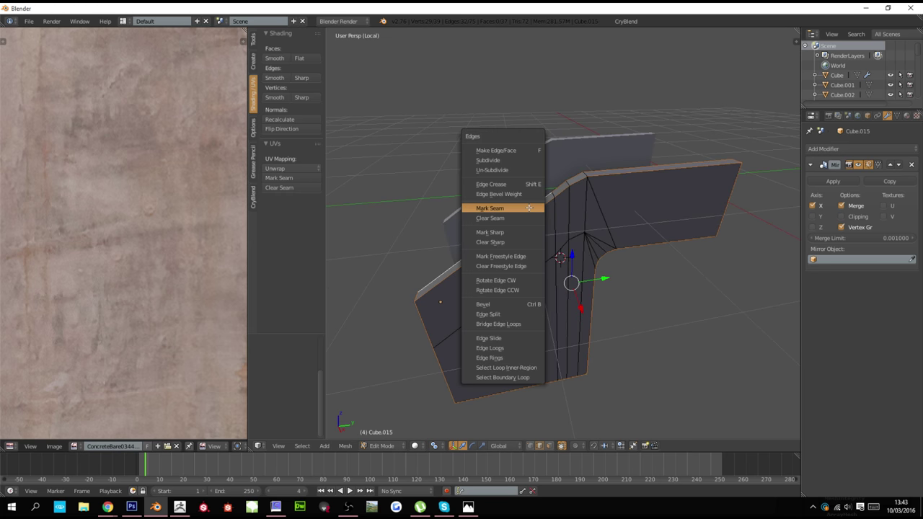
click(532, 208)
key(a)
Return to the full scene and unwrap the entire side wall mesh with the ConcreteBare0344 image
middle_drag(510, 268, 746, 237)
key(KP_Divide)
scroll(687, 253, up, 3)
key(a)
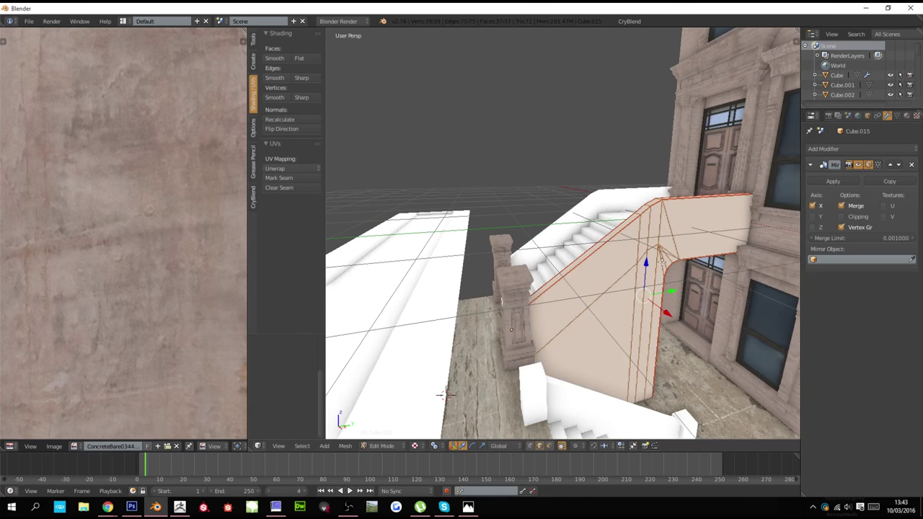
key(u)
click(662, 262)
key(Tab)
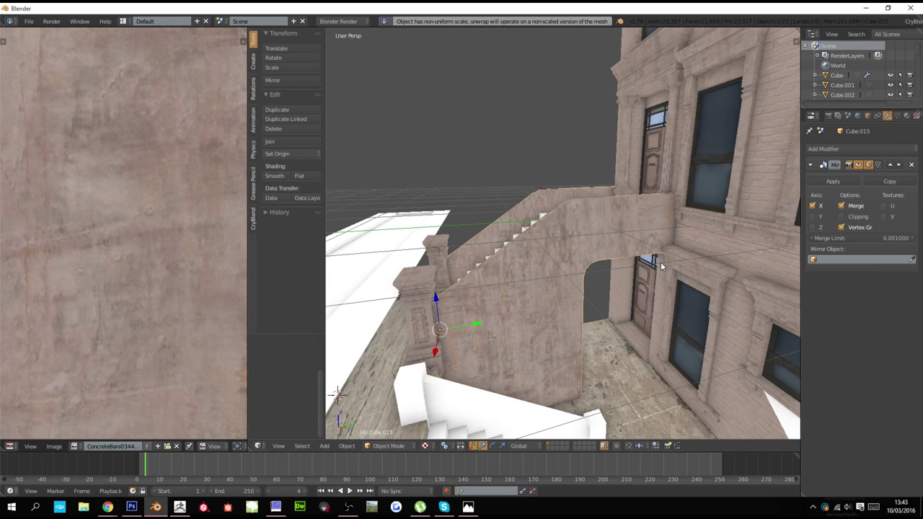
Apply the side wall's scale and unwrap its mesh again
key(ctrl+a)
click(660, 264)
key(Tab)
key(u)
click(658, 263)
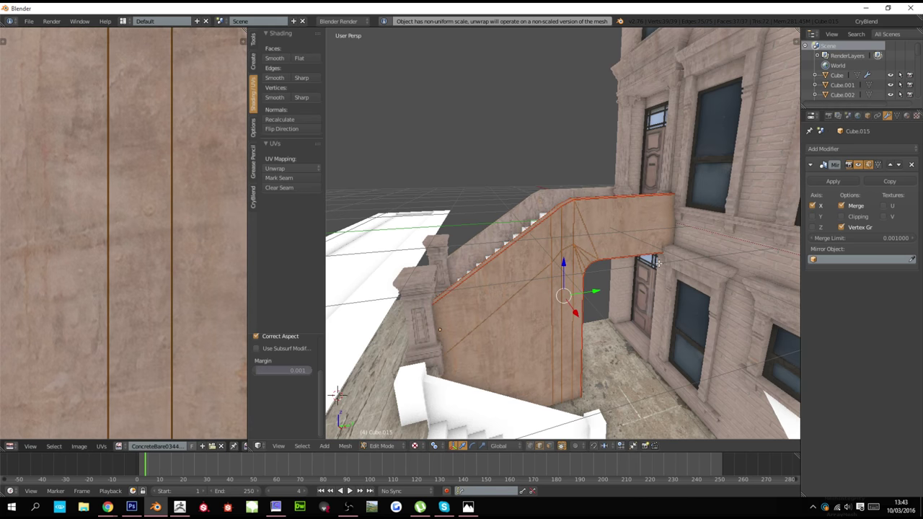
Isolate the side wall in solid shading and select the long edges on both sides of its top
key(Tab)
scroll(657, 269, up, 5)
scroll(656, 269, down, 6)
middle_drag(644, 273, 586, 274)
scroll(552, 283, up, 3)
key(Tab)
key(alt+z)
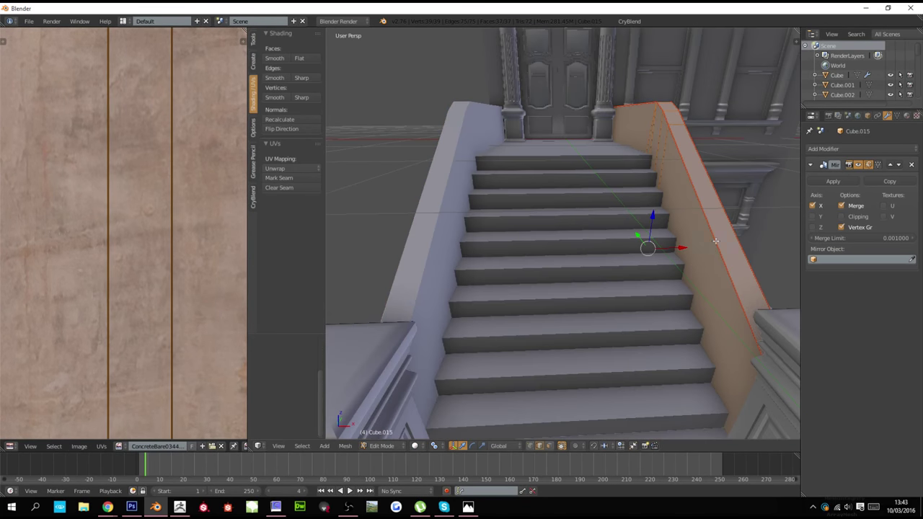
alt+right_click(716, 241)
key(KP_Divide)
alt+shift+right_click(730, 227)
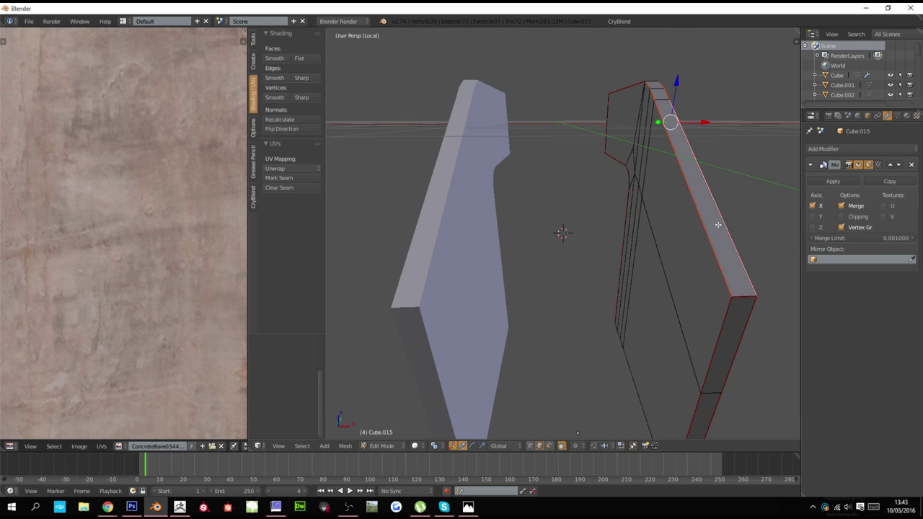
middle_drag(718, 225, 679, 261)
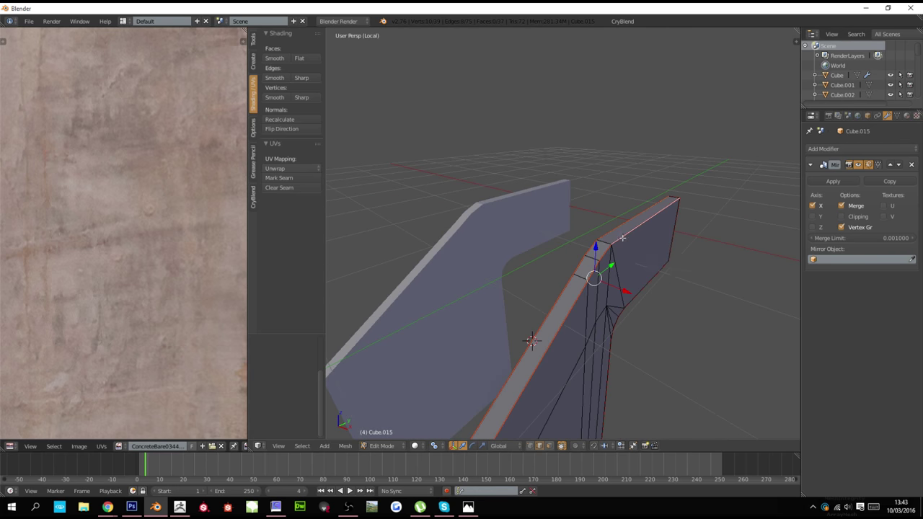
Bevel the side wall's top edges with 2 segments and an offset of about 0.041, and return to the full scene
key(ctrl+b)
scroll(683, 265, up, 1)
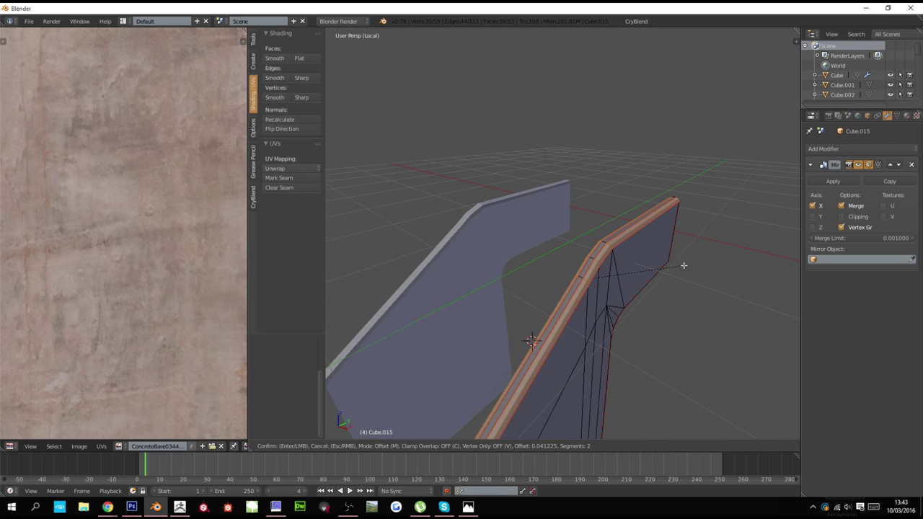
click(683, 266)
key(Tab)
key(KP_Divide)
scroll(671, 269, down, 3)
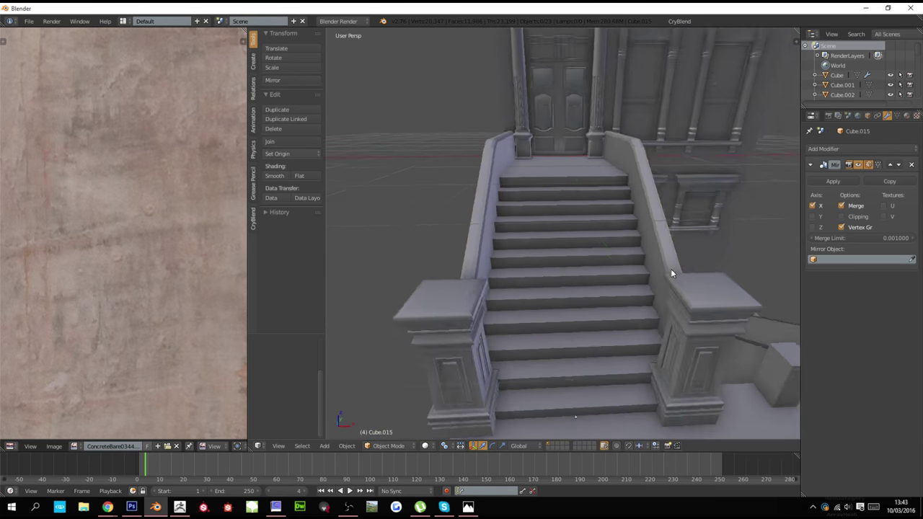
Isolate the side wall and clear the seams along the long inner edges of its bevelled top
key(z)
mouse_move(671, 268)
middle_down()
mouse_move(611, 265)
mouse_move(558, 281)
mouse_move(652, 294)
middle_up()
key(z)
key(alt+z)
scroll(557, 282, up, 2)
key(Tab)
key(KP_Divide)
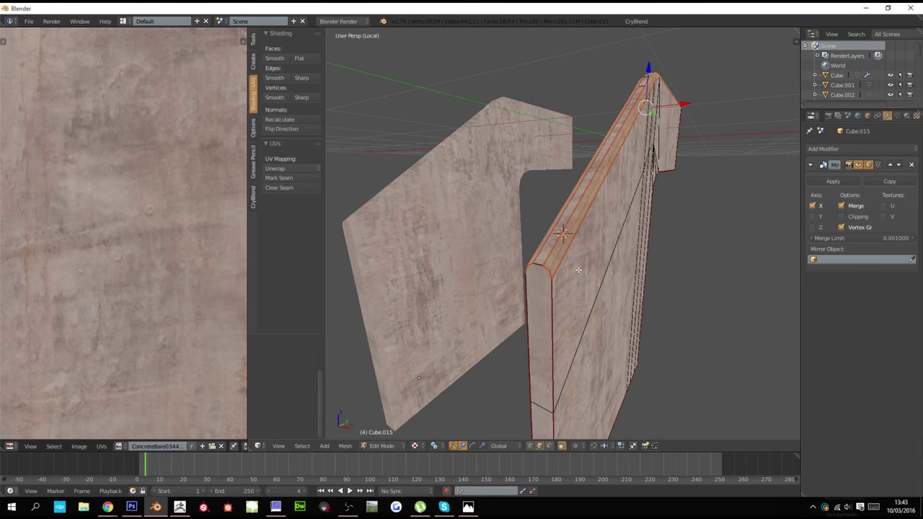
scroll(579, 269, up, 2)
alt+right_click(546, 256)
alt+shift+right_click(536, 253)
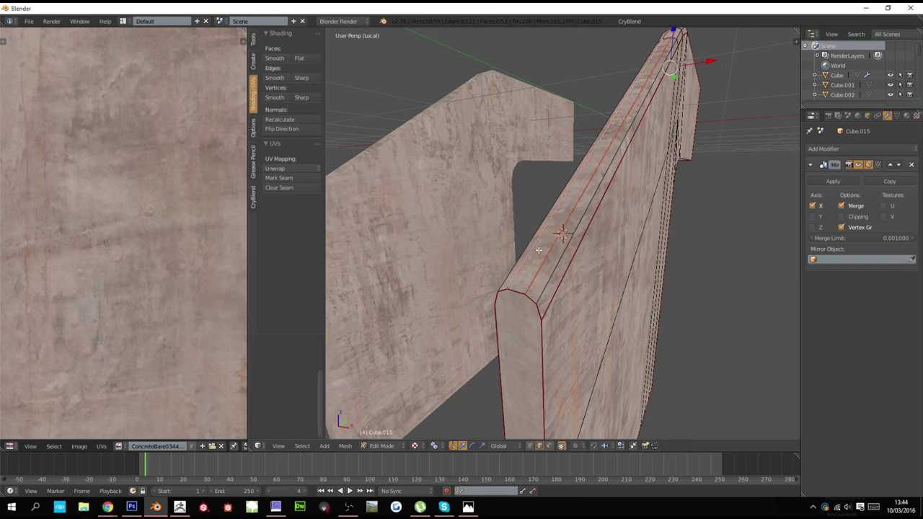
middle_drag(536, 253, 640, 215)
key(z)
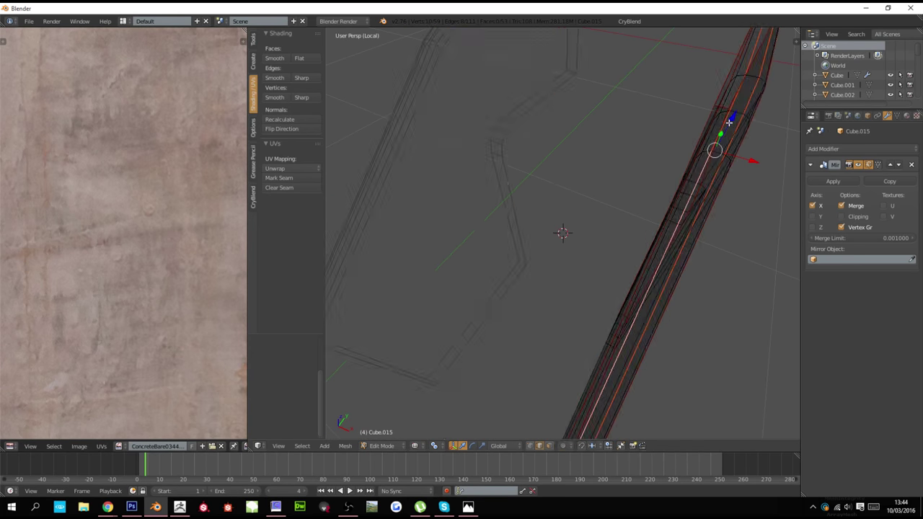
key(z)
middle_drag(750, 97, 706, 156)
key(ctrl+e)
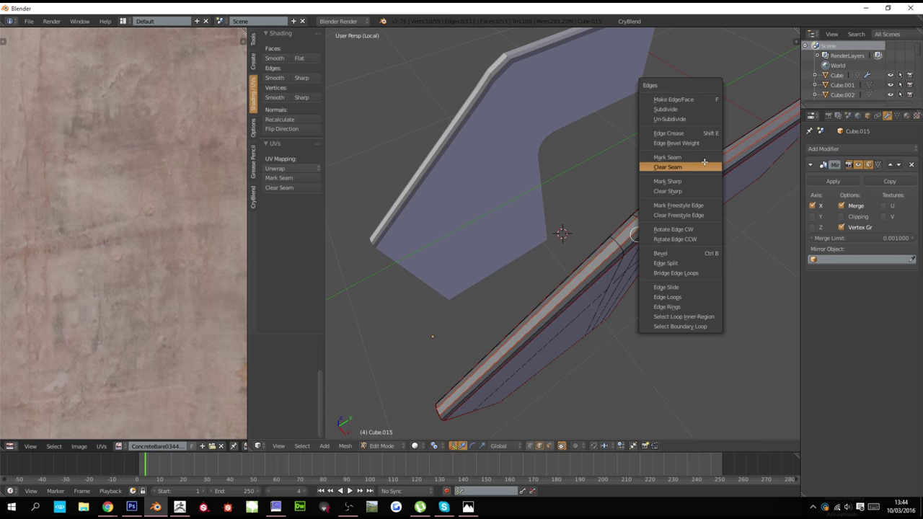
click(704, 166)
Unwrap the entire side wall mesh again and return to the full scene
key(a)
scroll(661, 204, down, 1)
key(a)
middle_drag(661, 205, 599, 274)
key(u)
click(635, 164)
key(Tab)
key(KP_Divide)
scroll(640, 238, down, 4)
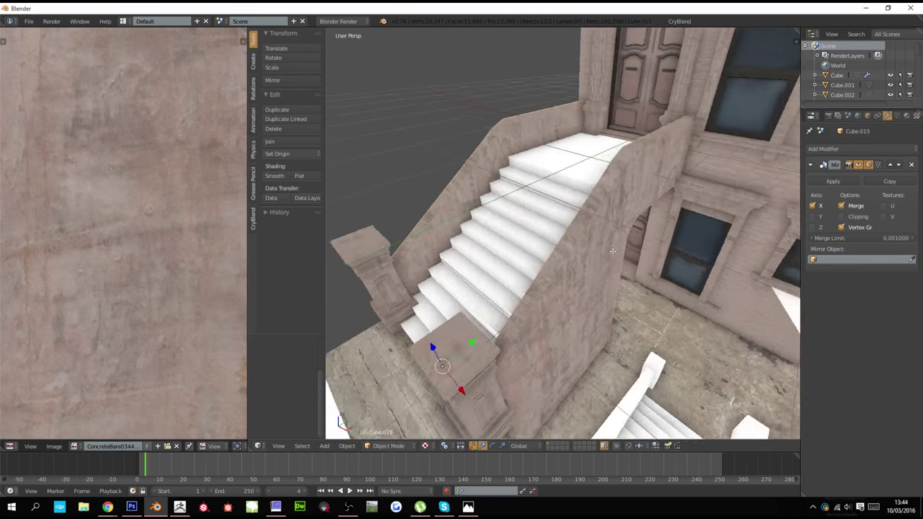
Clear the seam along the outer long edge of the side wall's top and unwrap the whole wall
scroll(576, 241, up, 1)
key(Tab)
alt+right_click(585, 244)
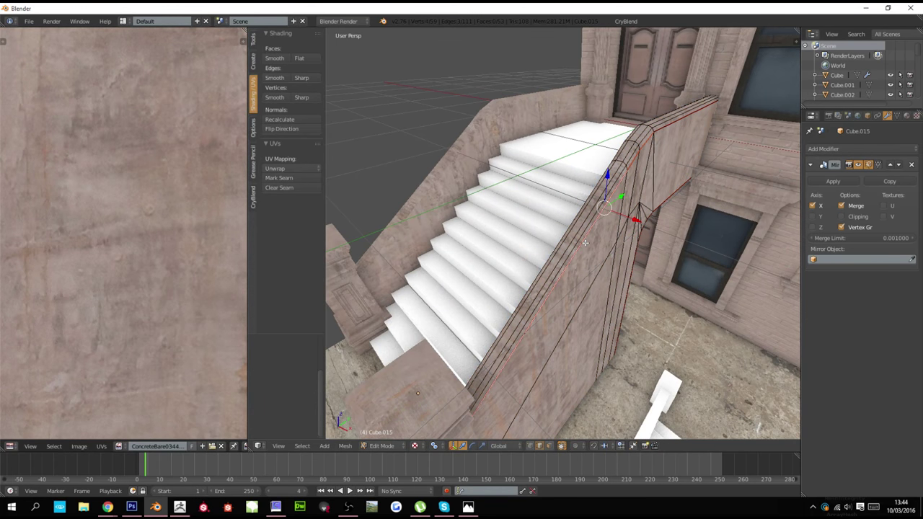
alt+right_click(670, 121)
key(ctrl+e)
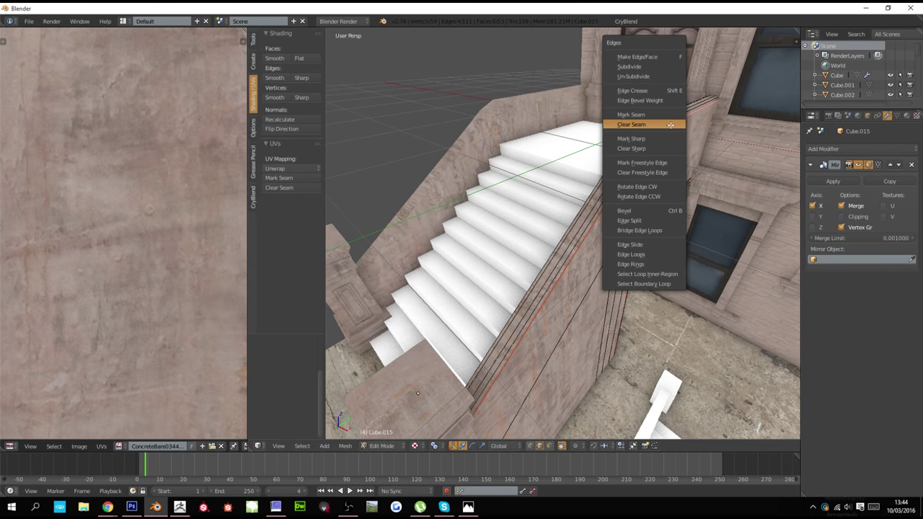
click(670, 125)
key(l)
key(u)
click(653, 157)
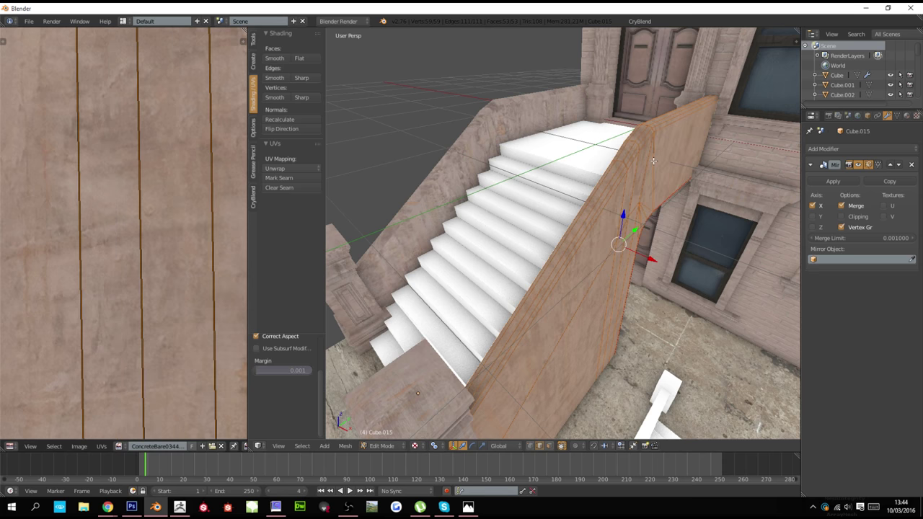
Examine the concrete texture on the side wall's outer face and compare it with the wall's UV layout
key(Tab)
scroll(648, 189, up, 3)
middle_drag(648, 192, 497, 216)
scroll(730, 187, down, 3)
key(Tab)
scroll(154, 196, up, 3)
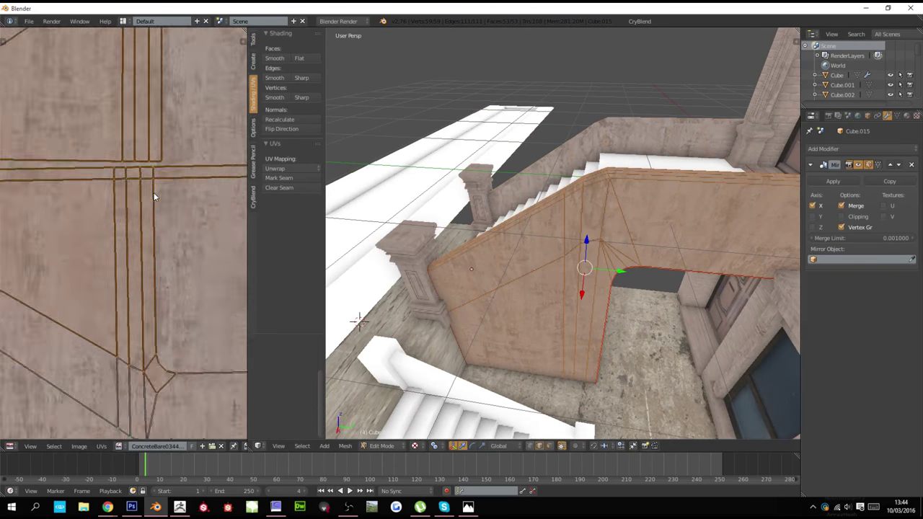
scroll(153, 196, down, 4)
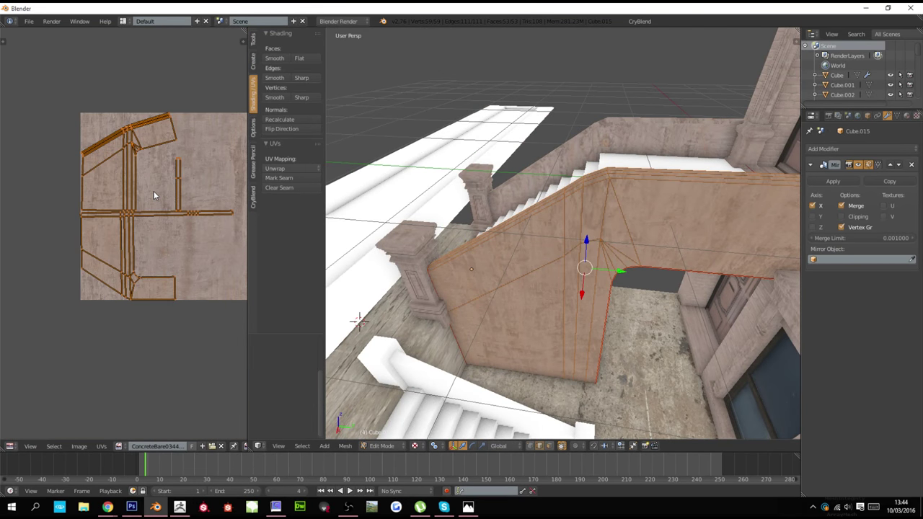
scroll(154, 194, up, 6)
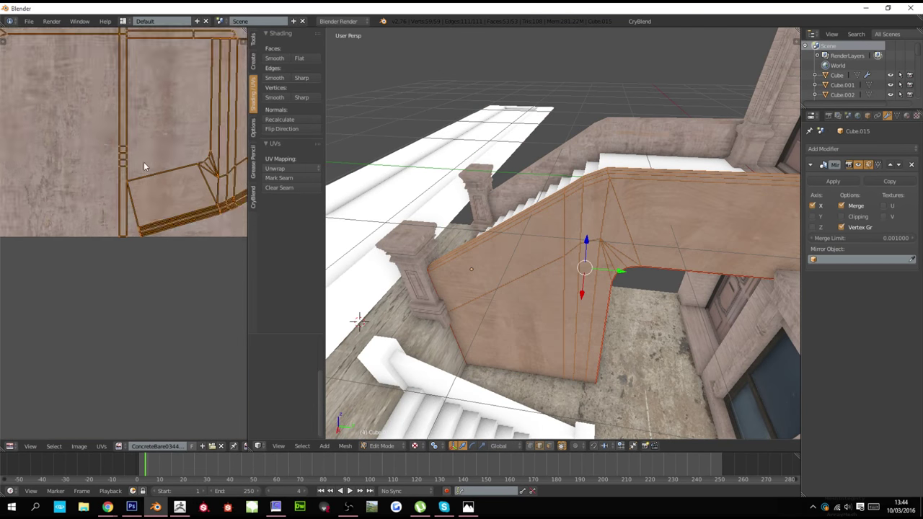
scroll(144, 203, up, 2)
key(Tab)
scroll(489, 246, up, 6)
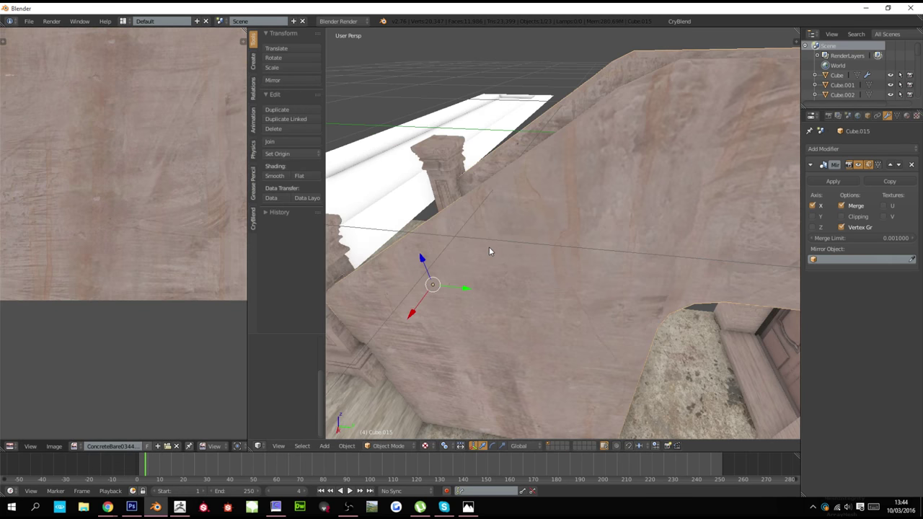
scroll(498, 225, down, 4)
middle_drag(503, 231, 548, 225)
key(Tab)
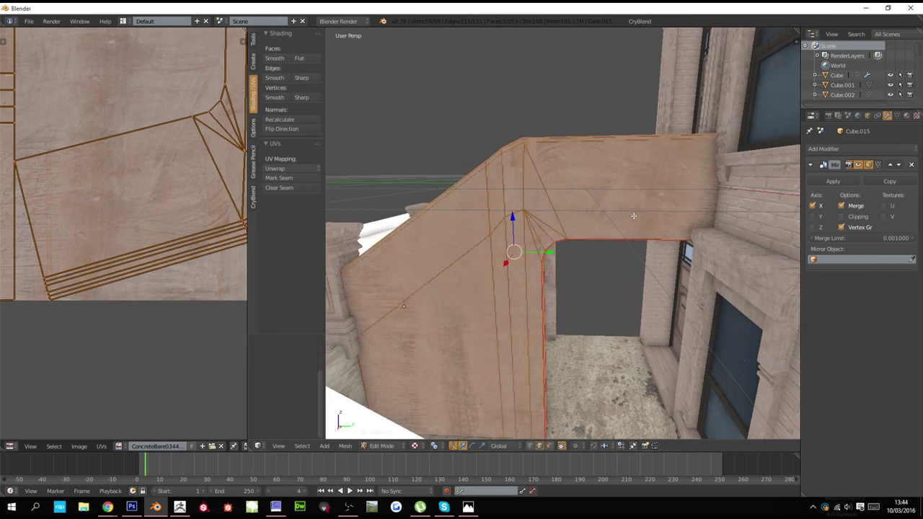
scroll(635, 217, up, 1)
scroll(208, 182, down, 2)
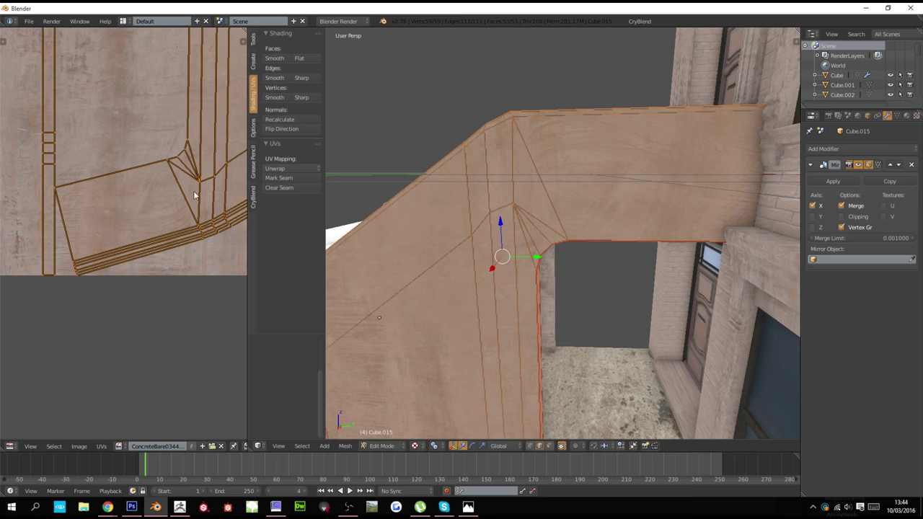
scroll(472, 226, down, 1)
Mark a seam along the outer long edge of the side wall's top, including the landing section, and unwrap again
middle_drag(472, 226, 491, 213)
alt+right_click(527, 188)
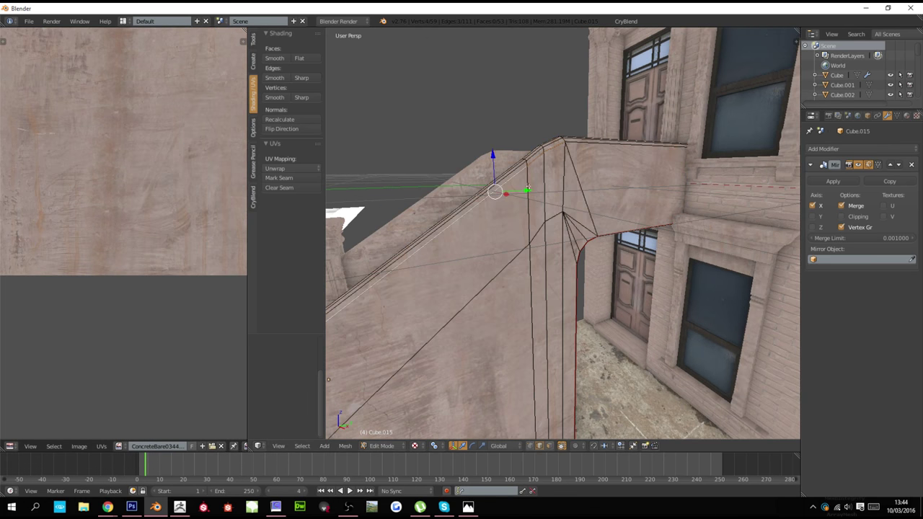
shift+right_click(584, 150)
key(ctrl+e)
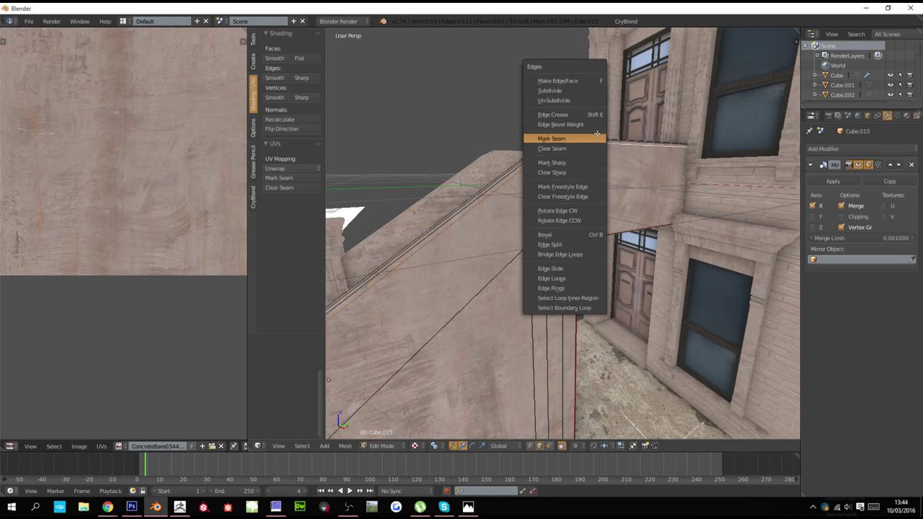
click(597, 136)
key(u)
click(597, 135)
key(Tab)
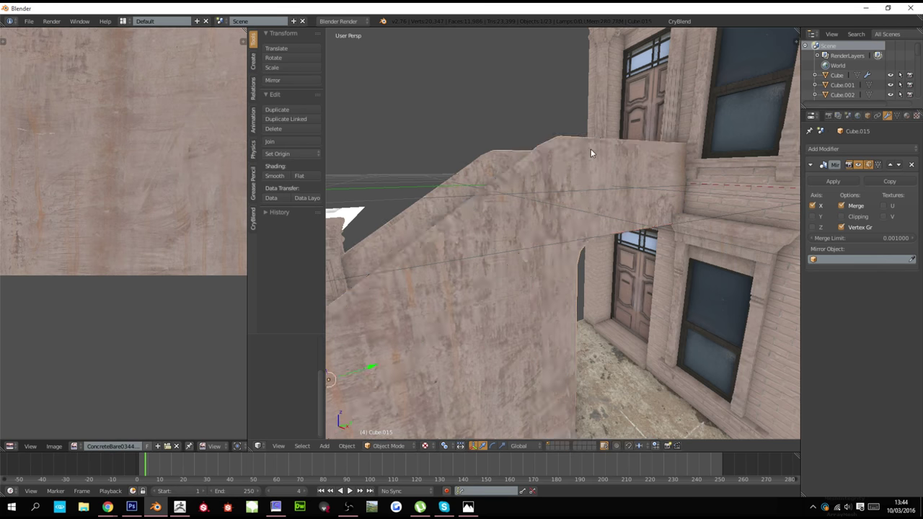
Select the stair steps object and isolate its mesh for editing
middle_drag(590, 149, 579, 256)
right_click(579, 255)
key(Tab)
shift+middle_drag(576, 323, 575, 246)
key(a)
key(a)
key(KP_Divide)
Try loop cuts around the landing and the two steps below it, sliding the first two off centre, and undo them
key(ctrl+r)
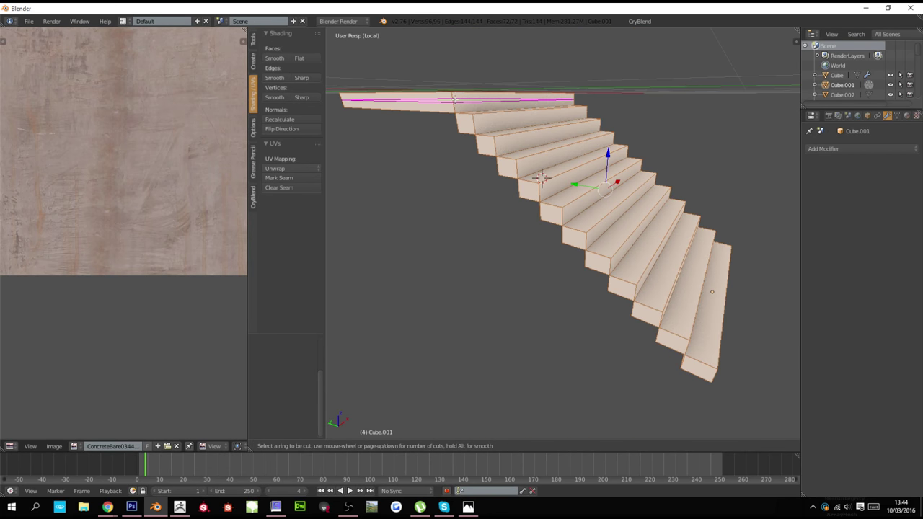
click(453, 98)
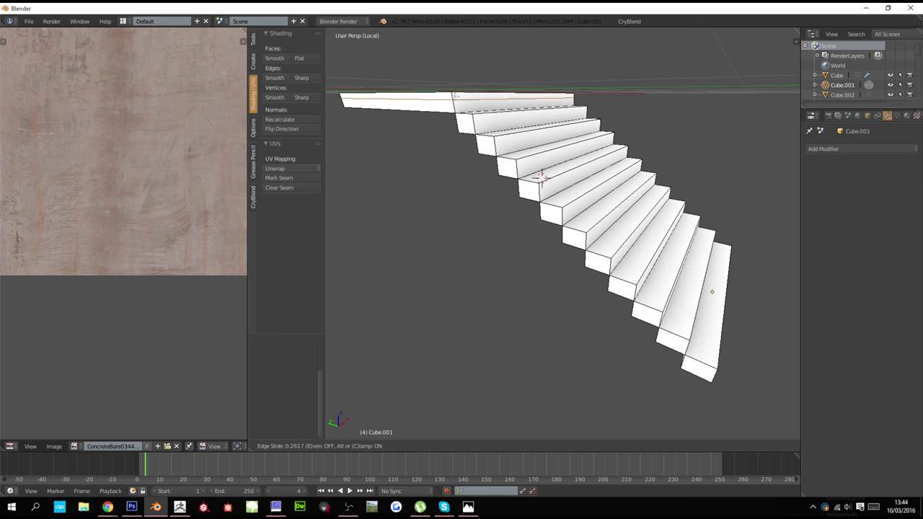
click(455, 96)
key(ctrl+r)
click(473, 119)
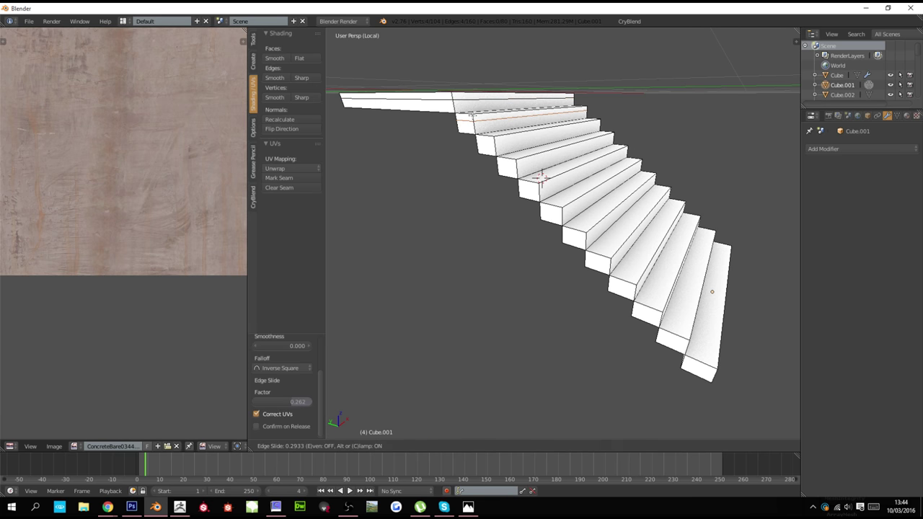
click(473, 118)
key(ctrl+r)
click(496, 145)
right_click(497, 147)
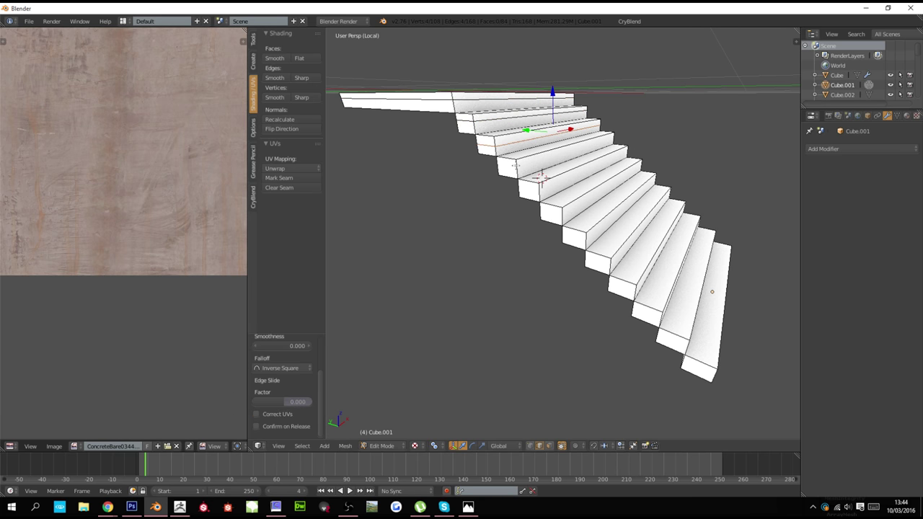
key(ctrl+z)
key(ctrl+z)
key(ctrl+z)
Add a centred horizontal loop cut around the landing and every step of the stair
key(ctrl+r)
click(455, 101)
right_click(456, 101)
key(ctrl+r)
click(473, 119)
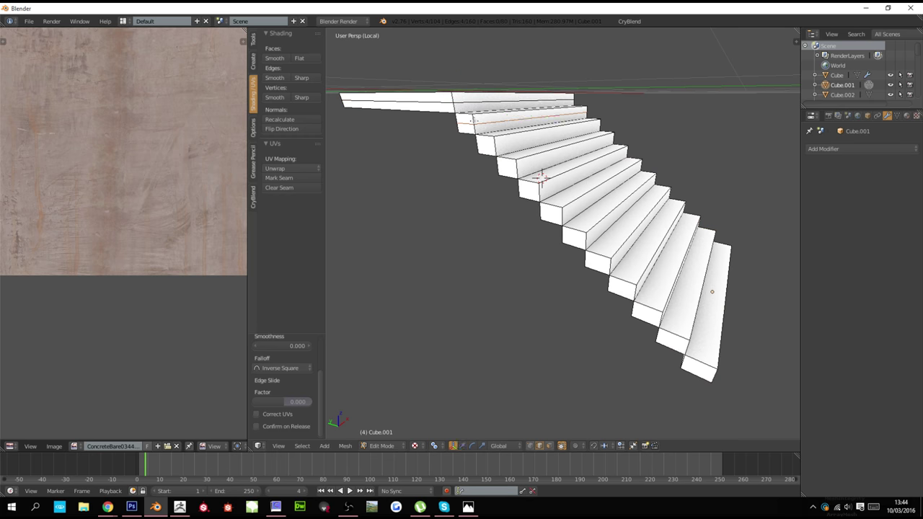
key(ctrl+r)
click(502, 148)
right_click(504, 150)
key(ctrl+r)
click(514, 167)
right_click(517, 172)
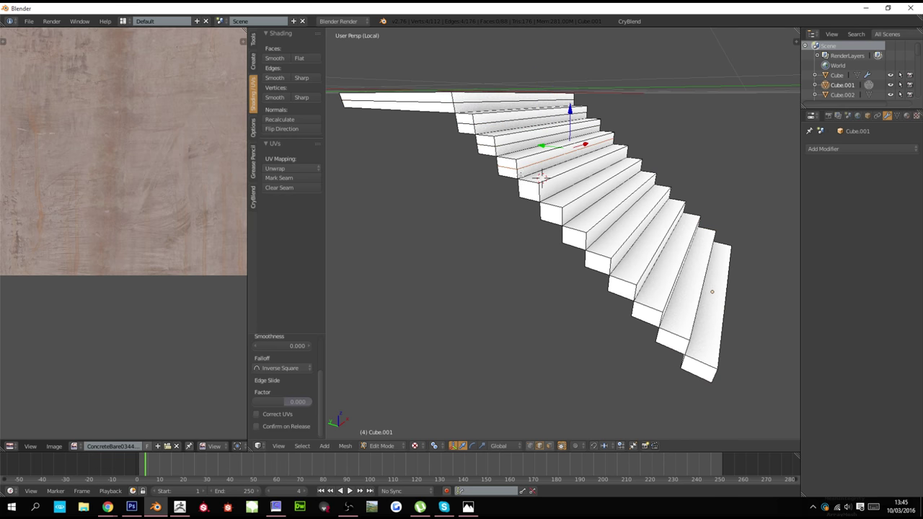
key(ctrl+r)
click(544, 192)
right_click(544, 192)
key(ctrl+r)
click(565, 214)
right_click(569, 219)
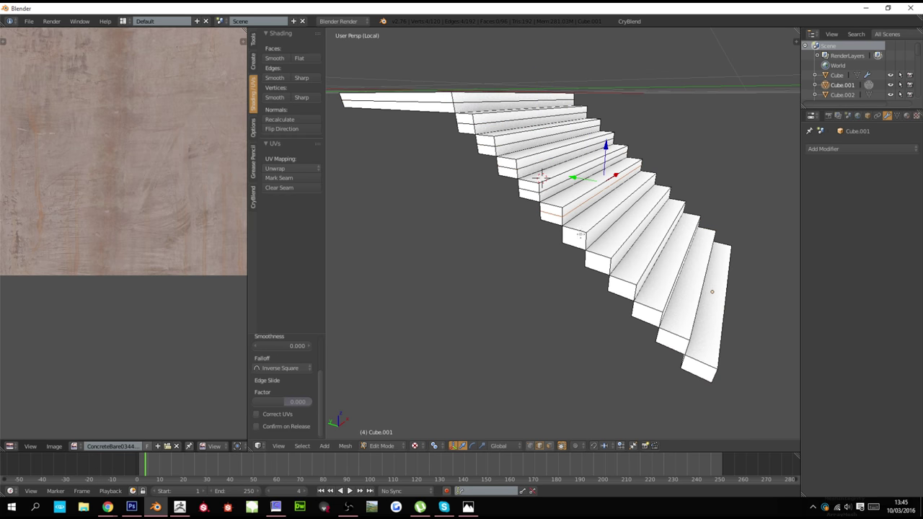
key(ctrl+r)
click(590, 238)
right_click(590, 238)
key(ctrl+r)
click(617, 270)
right_click(617, 271)
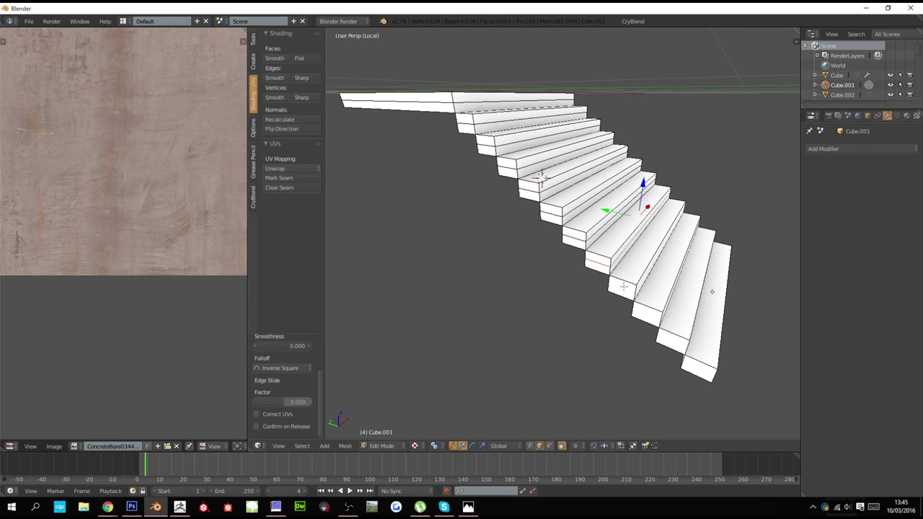
key(ctrl+r)
click(633, 297)
right_click(633, 297)
key(ctrl+r)
click(658, 317)
right_click(658, 317)
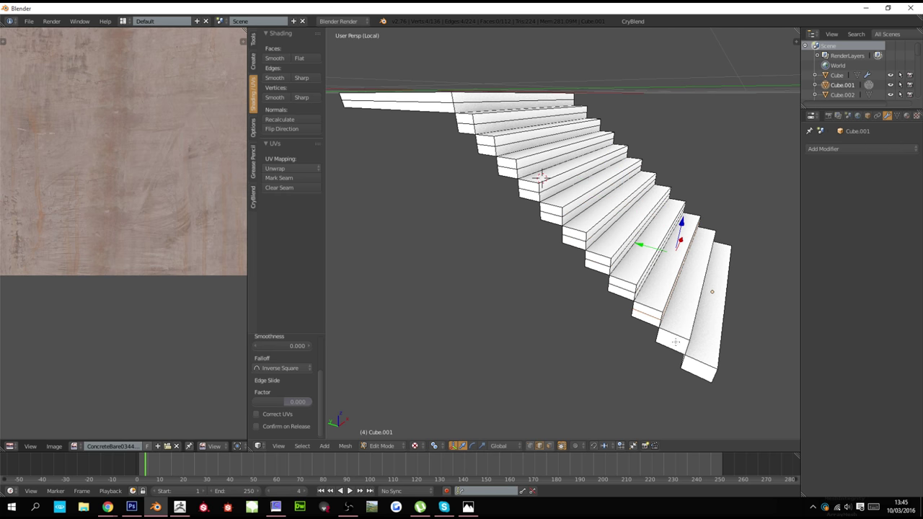
key(ctrl+r)
click(703, 369)
right_click(702, 369)
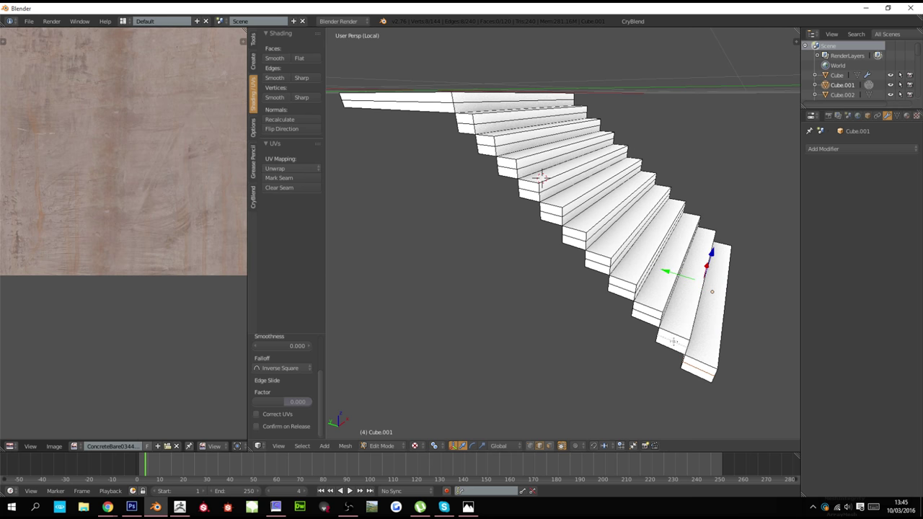
Select the new edge loops on all the steps and raise them along Z to just below the step tops
alt+shift+right_click(652, 317)
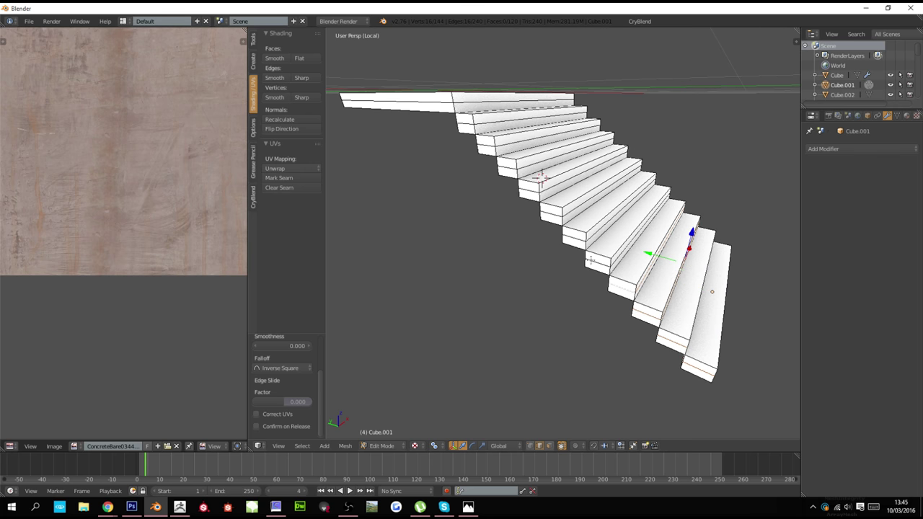
alt+shift+right_click(553, 215)
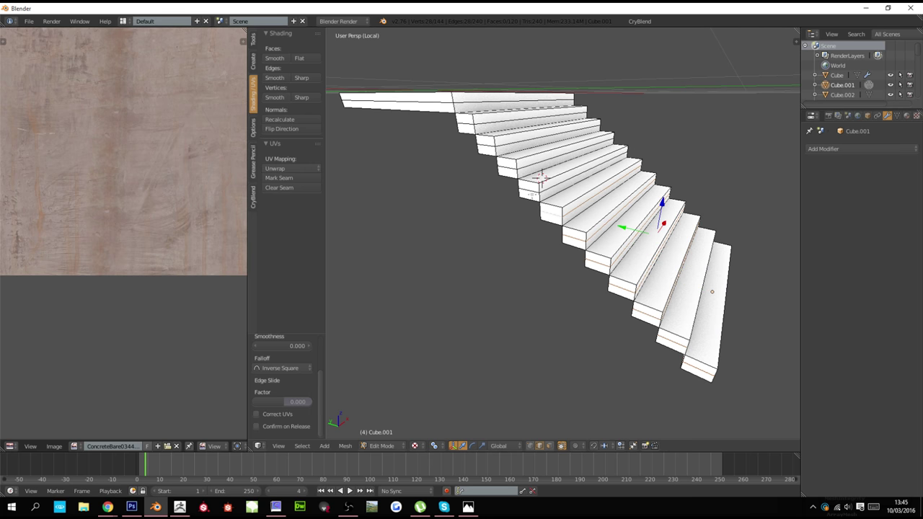
alt+shift+right_click(524, 186)
alt+shift+right_click(480, 142)
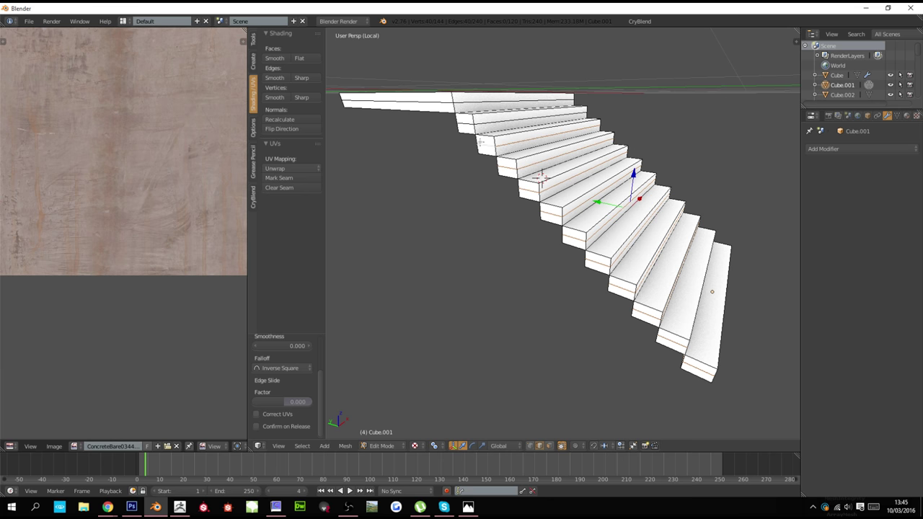
alt+shift+right_click(444, 106)
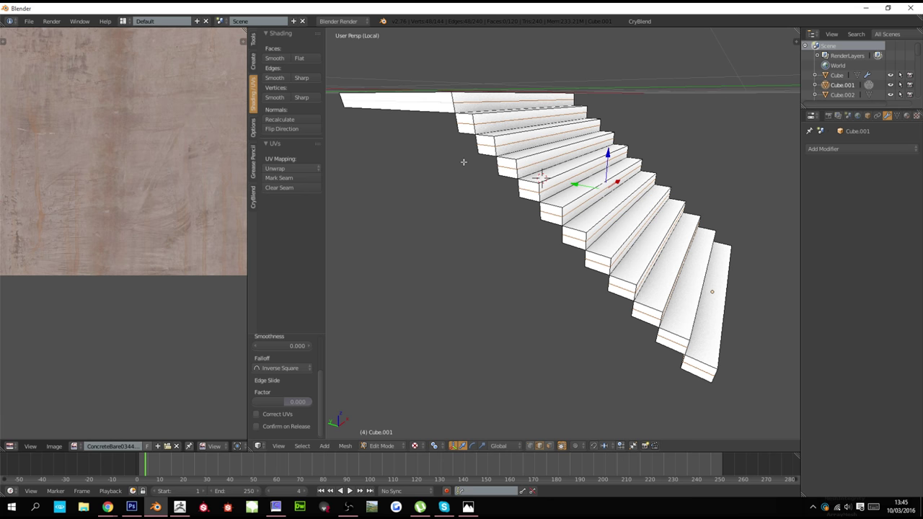
key(g)
key(z)
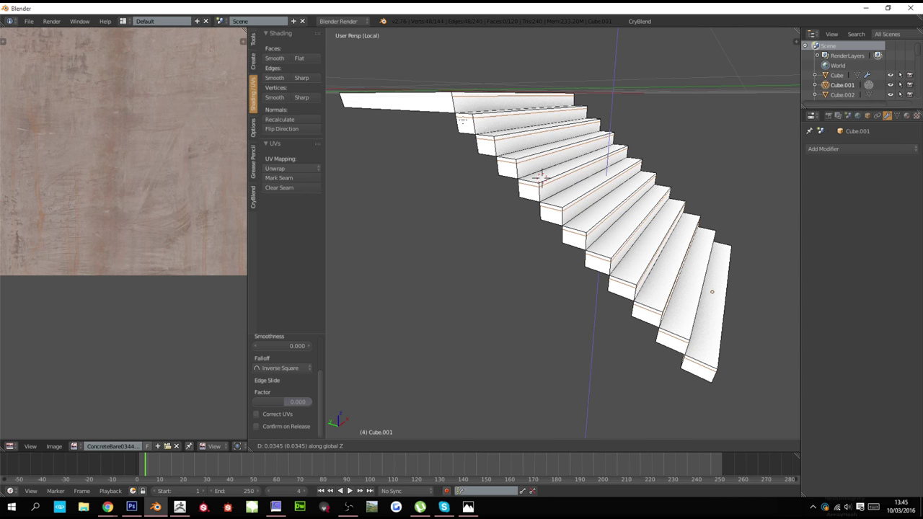
click(463, 131)
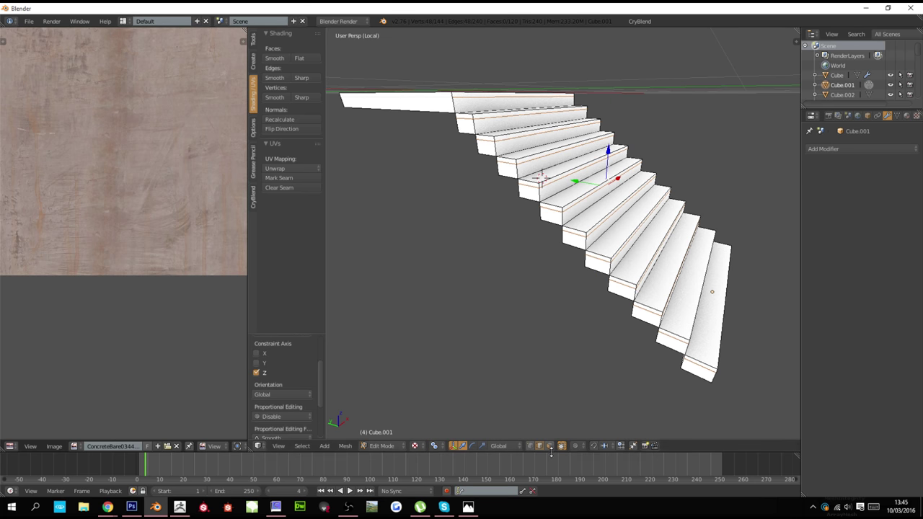
Select the narrow front strip faces below the top edge of the landing and of every step
key(a)
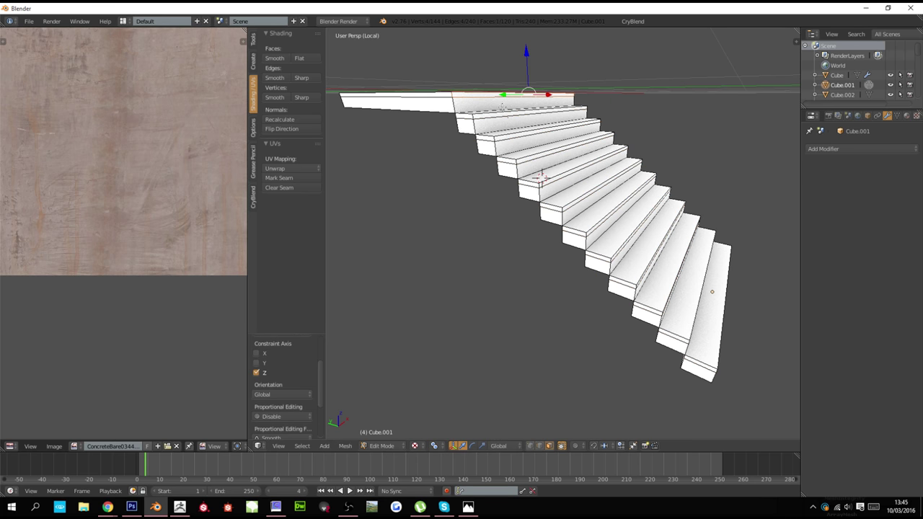
shift+right_click(503, 114)
shift+right_click(513, 140)
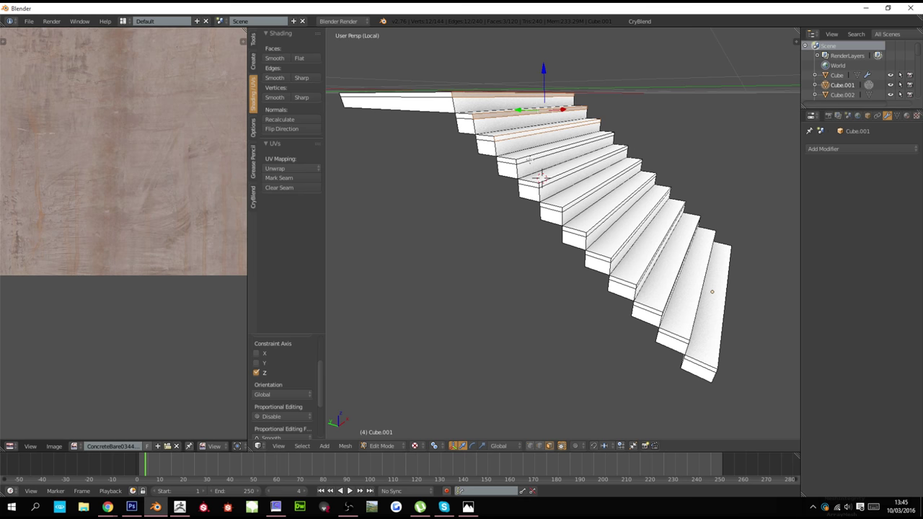
shift+right_click(530, 159)
shift+right_click(549, 173)
scroll(585, 206, up, 2)
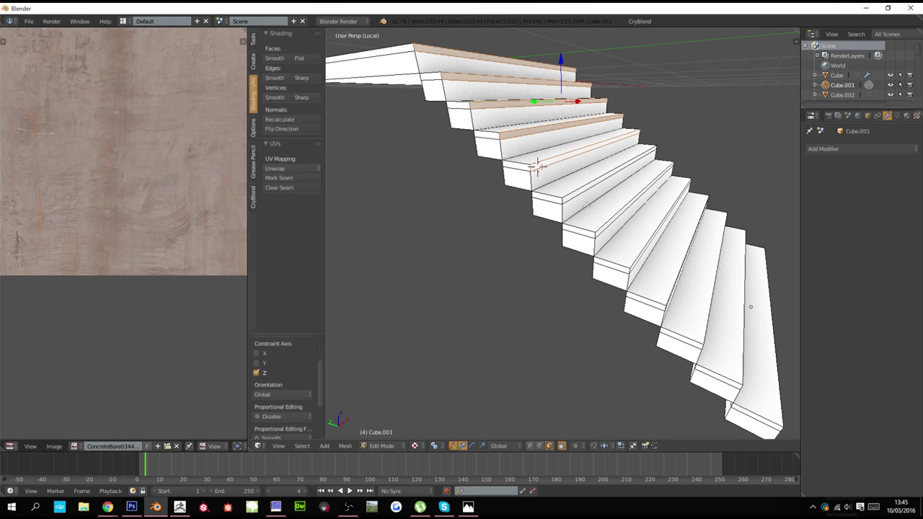
shift+right_click(581, 192)
ctrl+scroll(581, 186, up, 3)
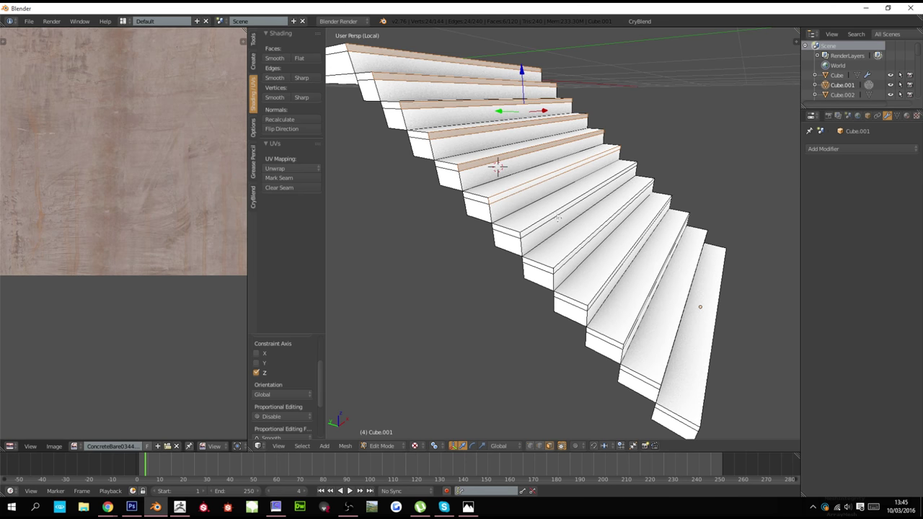
shift+right_click(555, 216)
shift+right_click(576, 251)
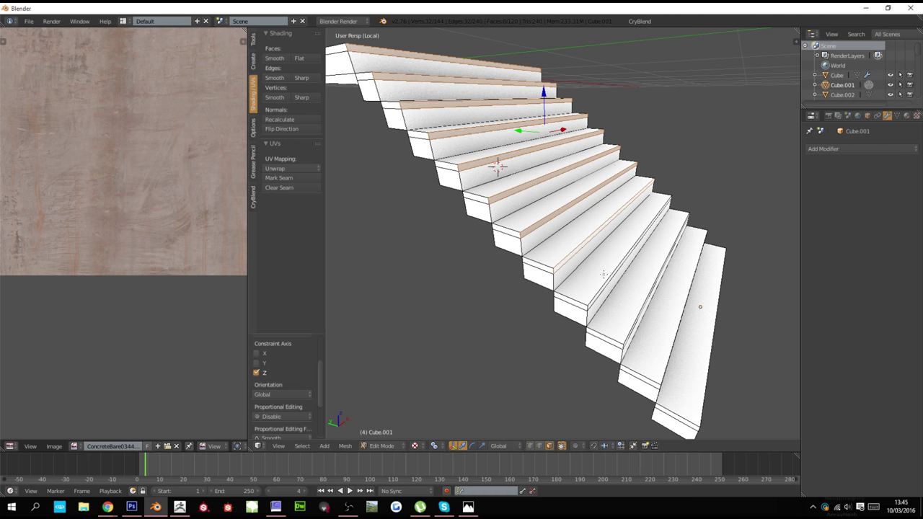
scroll(611, 284, up, 3)
shift+right_click(595, 246)
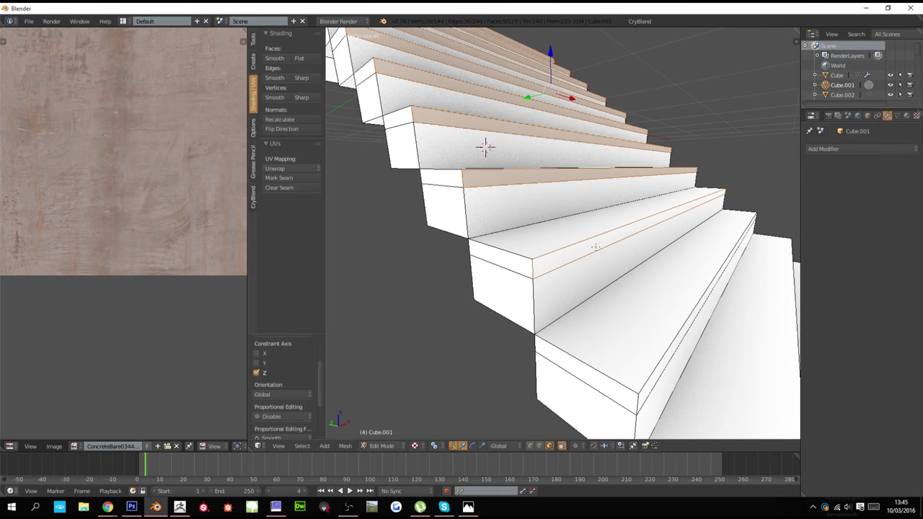
shift+right_click(659, 344)
scroll(519, 312, down, 3)
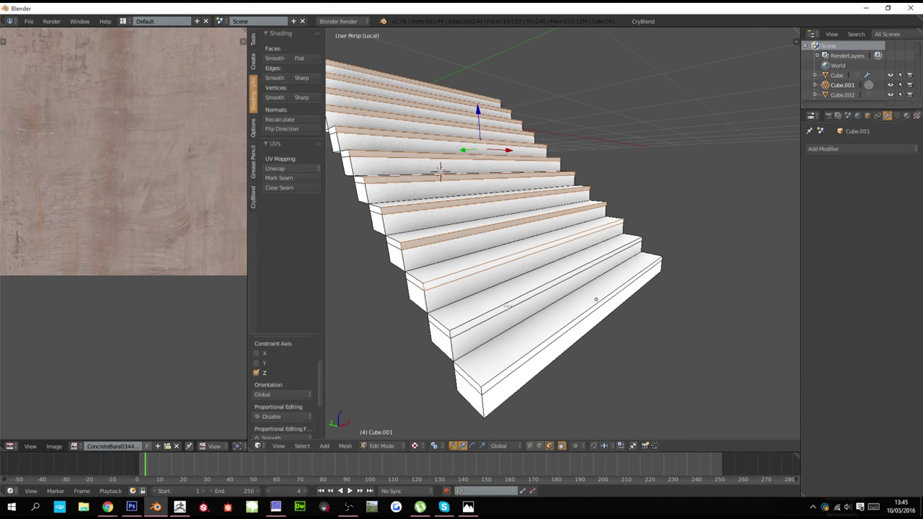
shift+right_click(507, 306)
shift+right_click(524, 358)
scroll(545, 322, up, 3)
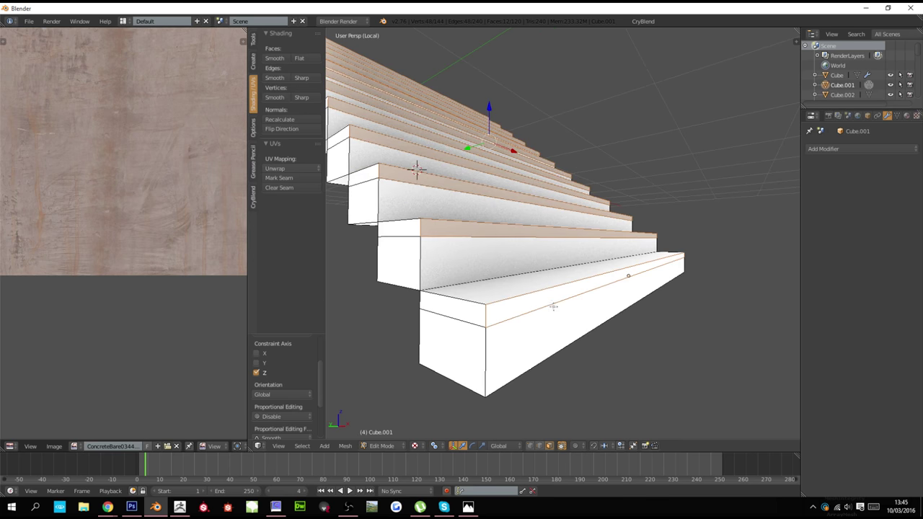
Extrude the selected front strips outward by 0.017 and again by 0.010, and scale the outer faces along Z
key(e)
click(533, 298)
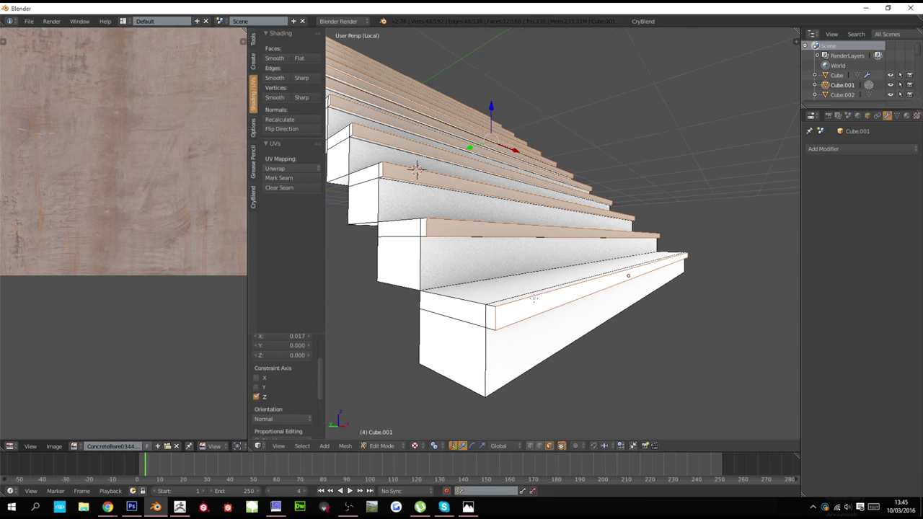
key(e)
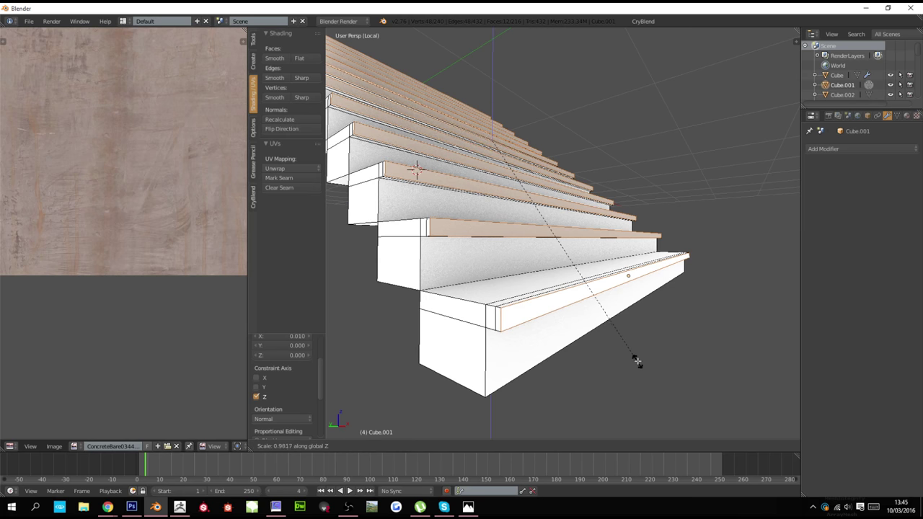
click(581, 274)
key(Tab)
Examine the extruded step nosings within the whole stoop and from close up
scroll(584, 280, down, 6)
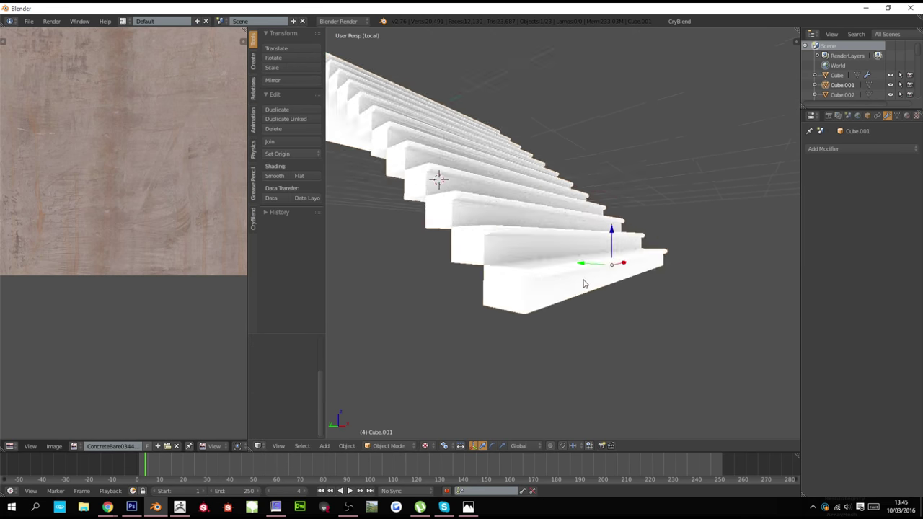
key(z)
middle_drag(597, 286, 539, 311)
key(KP_Divide)
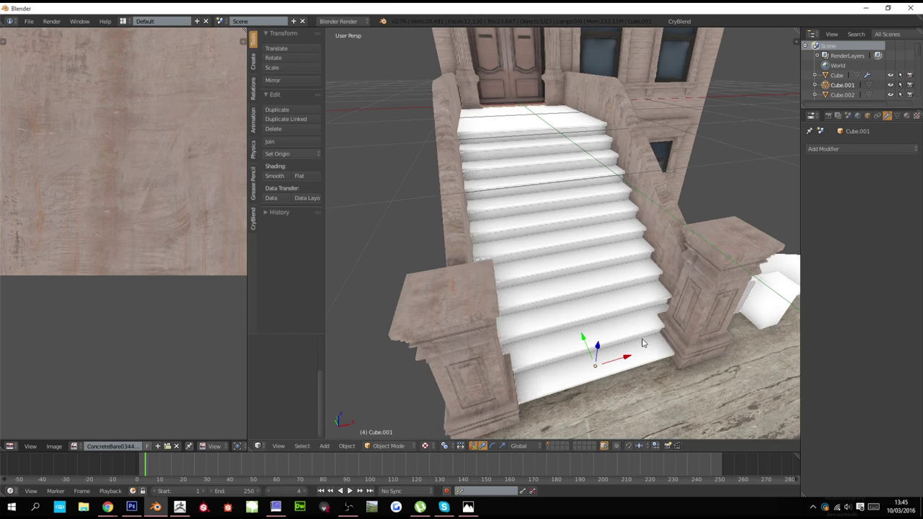
middle_drag(642, 340, 550, 293)
scroll(585, 303, up, 5)
scroll(562, 303, up, 3)
scroll(545, 291, up, 3)
key(Tab)
key(z)
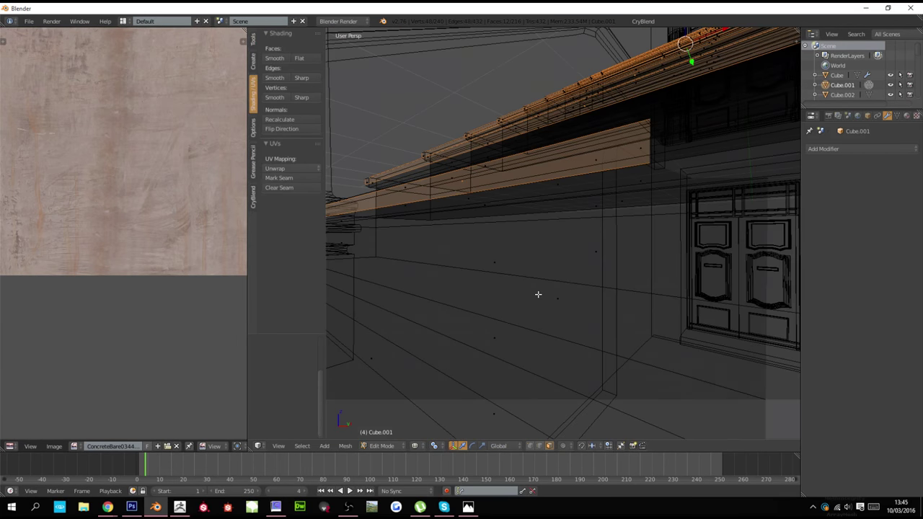
Isolate the staircase and undo the nosing scaling and extrusions
key(z)
key(KP_Divide)
scroll(686, 326, up, 4)
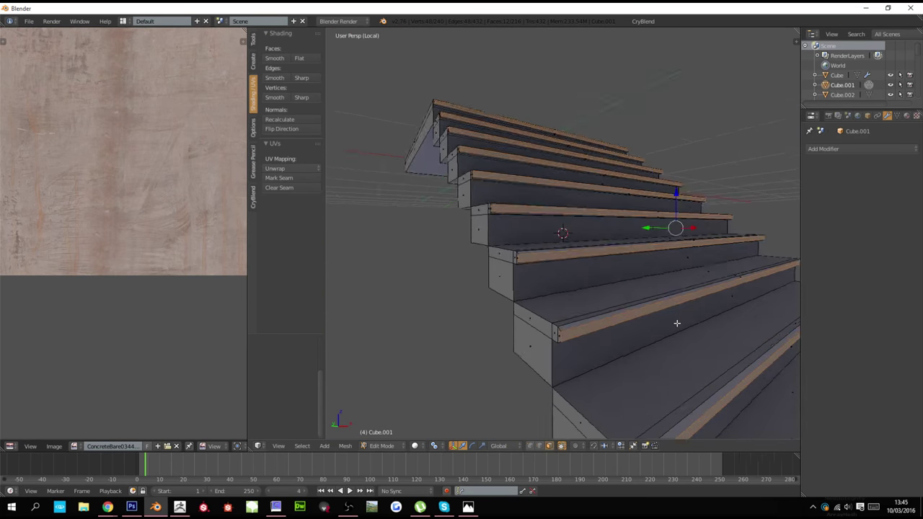
key(ctrl+z)
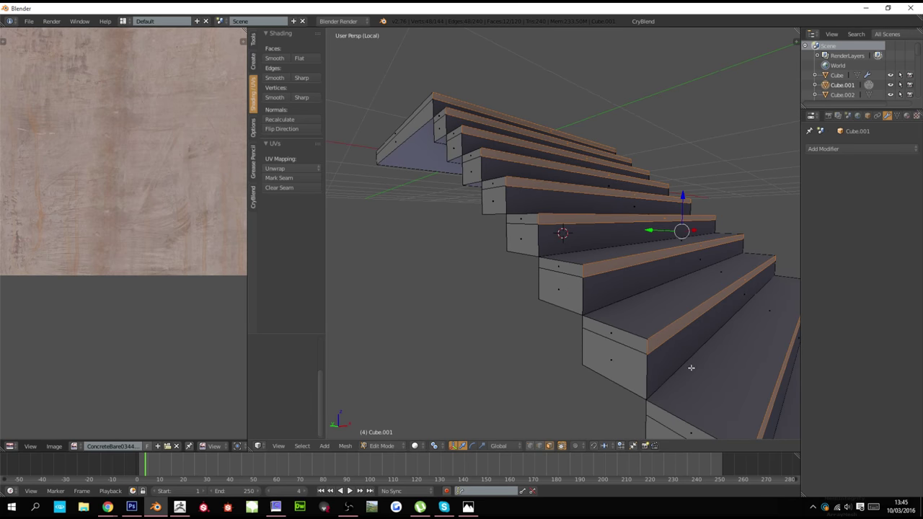
Extrude the selected front strips outward in two thin layers, the second by 0.007, and scale the outer faces along Z
key(e)
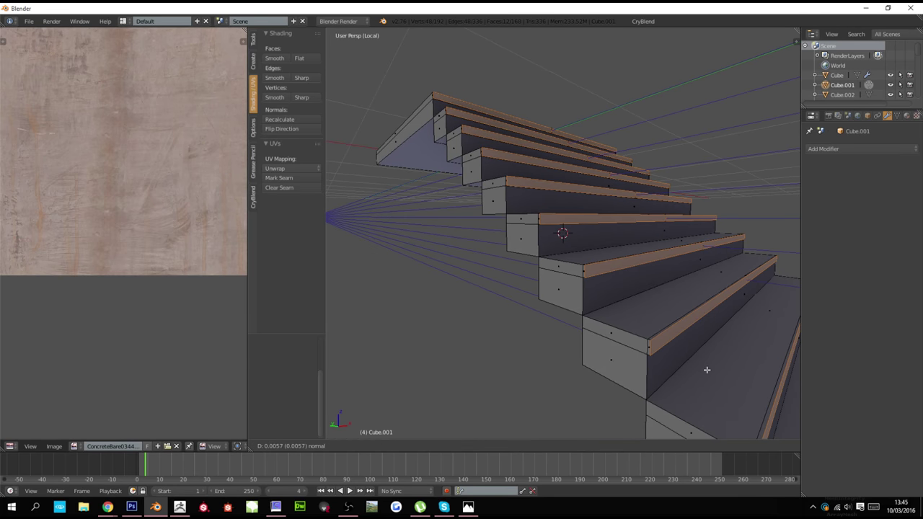
click(707, 369)
key(e)
click(700, 385)
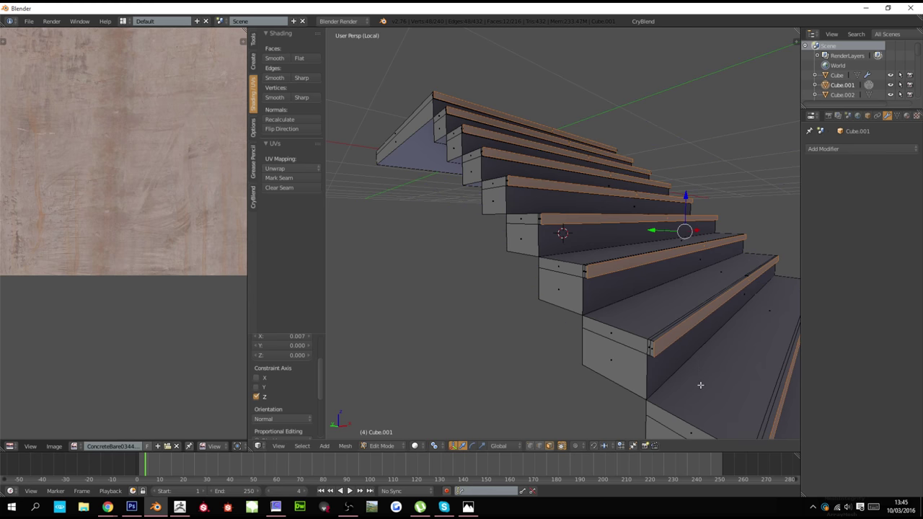
key(s)
key(z)
click(692, 310)
Apply smooth shading to the staircase and add an Edge Split modifier
key(Tab)
key(KP_Divide)
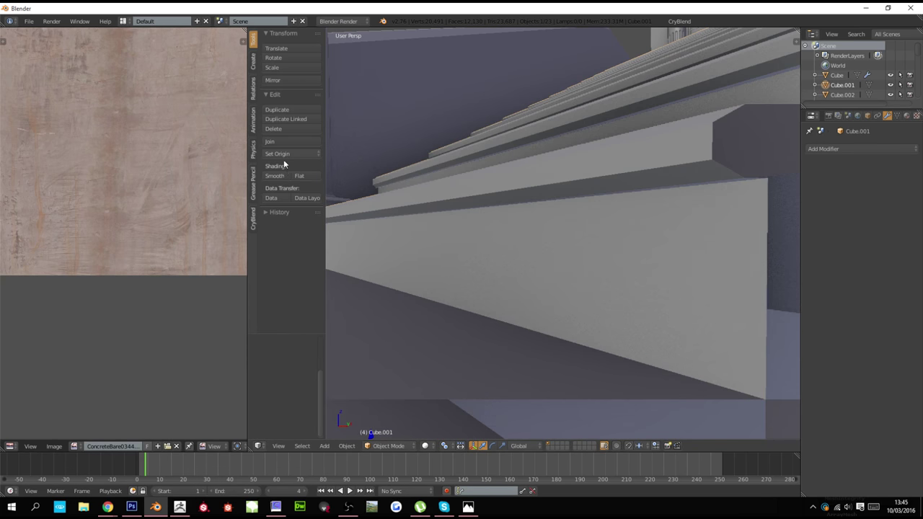
click(274, 176)
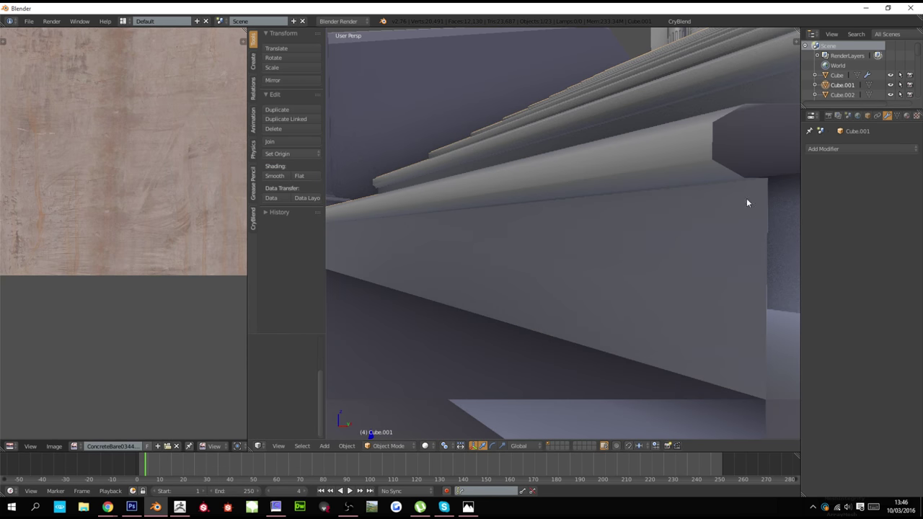
click(829, 148)
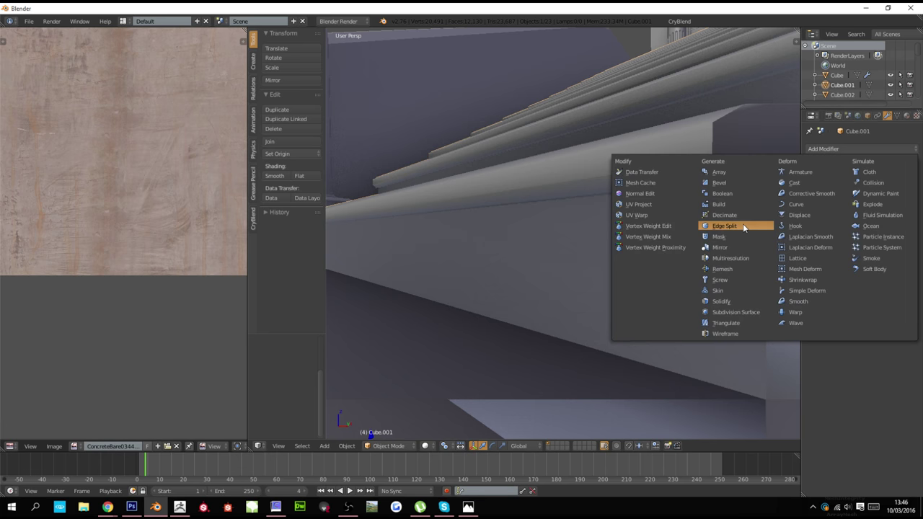
click(730, 220)
Scale the nosings' front faces down along Z to round their profile, and check the steps within the stoop
key(Tab)
key(s)
key(z)
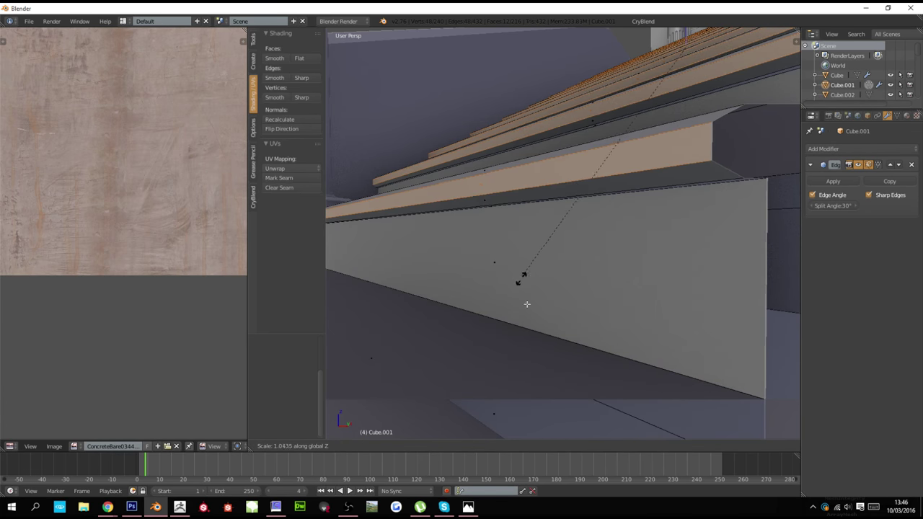
click(588, 163)
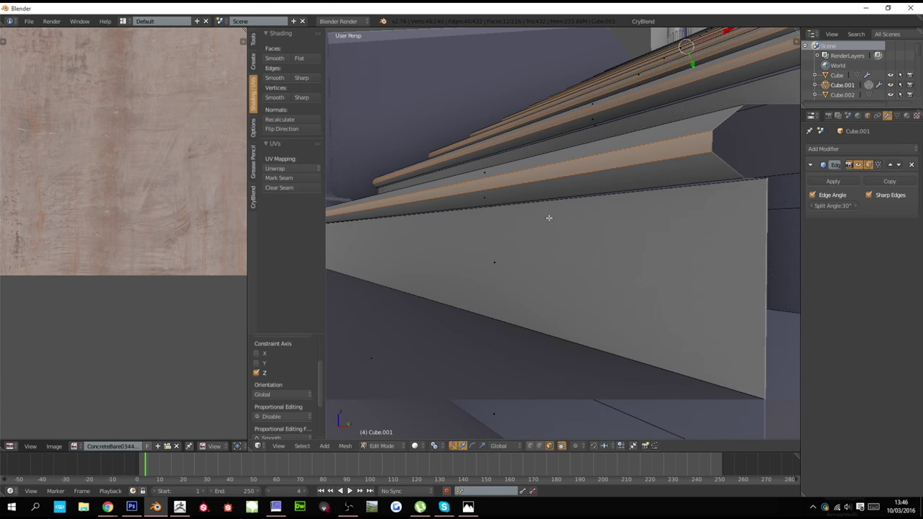
key(g)
key(x)
key(Tab)
scroll(562, 240, down, 3)
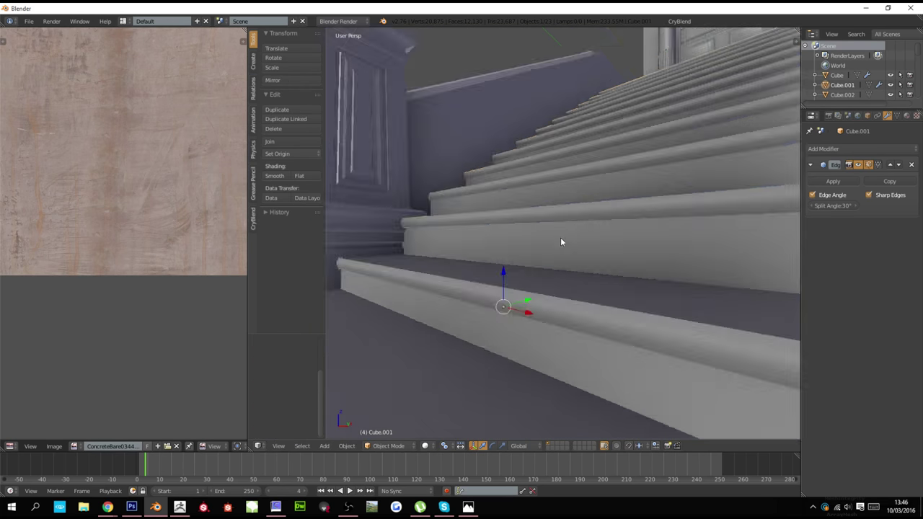
scroll(561, 242, down, 7)
scroll(574, 272, up, 5)
middle_drag(561, 242, 604, 313)
scroll(575, 273, down, 4)
Isolate the staircase and delete the left end faces of the landing and all steps, seen from the front
key(KP_Divide)
key(Tab)
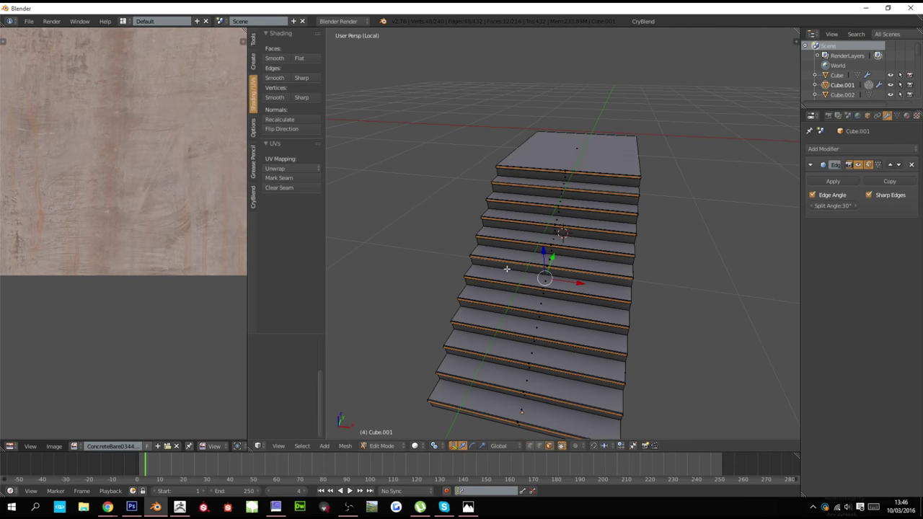
key(KP_1)
key(z)
key(a)
key(b)
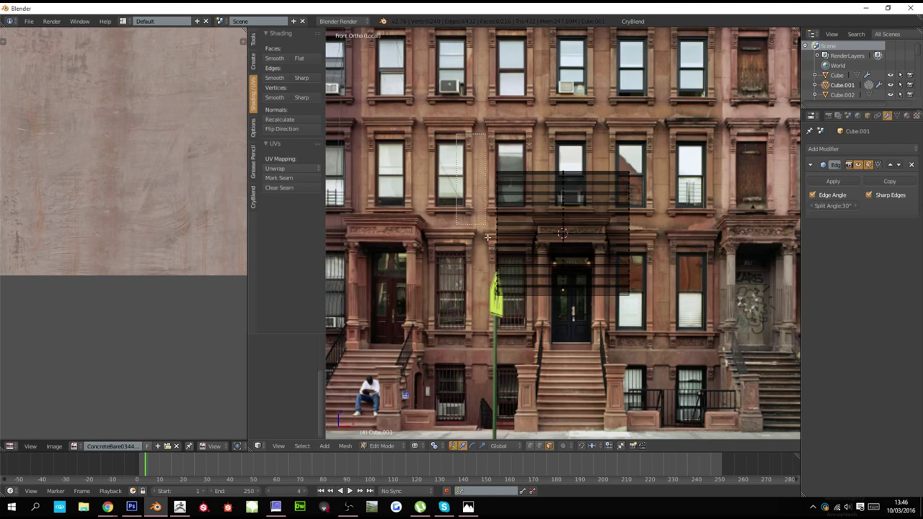
drag(456, 157, 514, 350)
key(x)
click(531, 298)
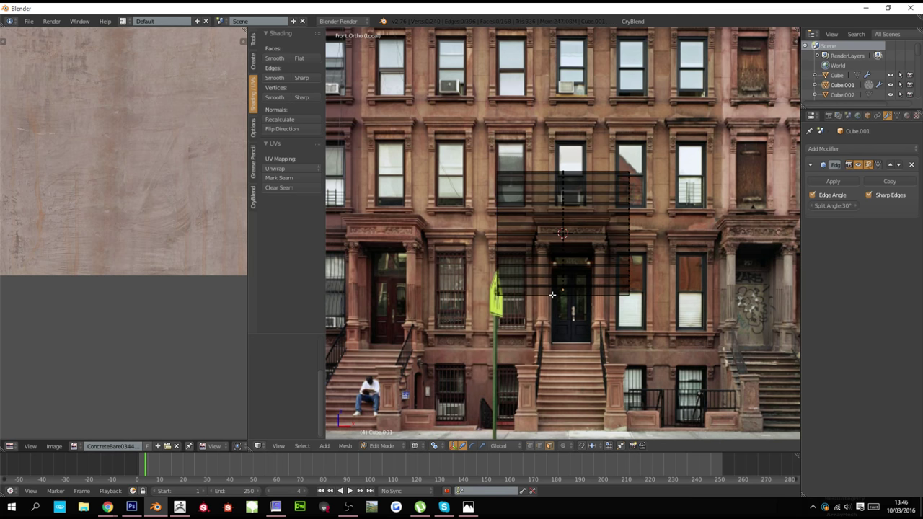
Delete the right end faces of the landing and all steps, seen from the front
key(a)
key(a)
key(n)
key(n)
key(b)
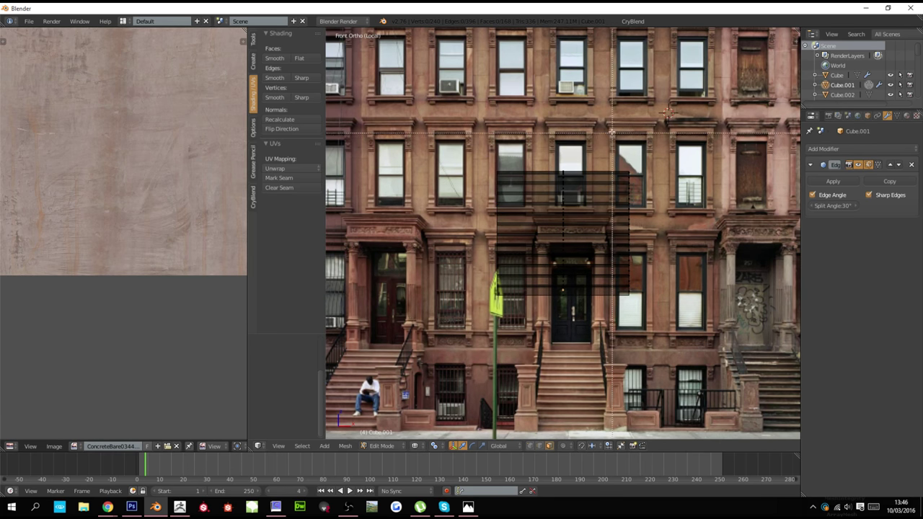
drag(610, 125, 670, 304)
key(x)
click(663, 303)
middle_drag(648, 294, 602, 283)
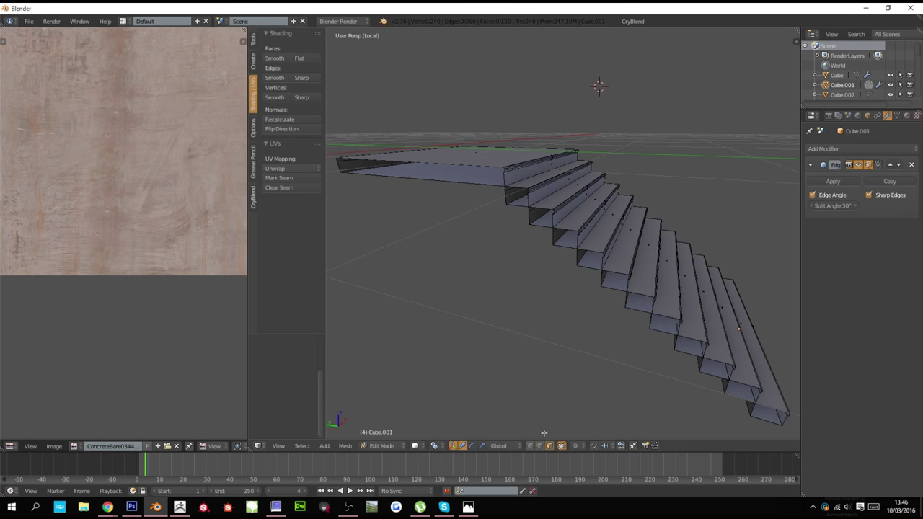
Mark the edges along both open ends of the staircase as seams
key(KP_1)
key(z)
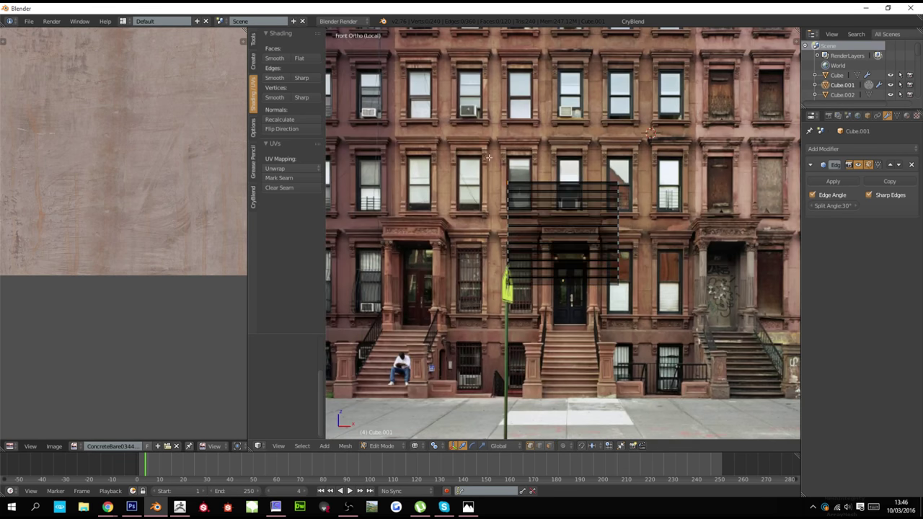
key(a)
key(a)
key(b)
drag(463, 140, 574, 346)
click(573, 349)
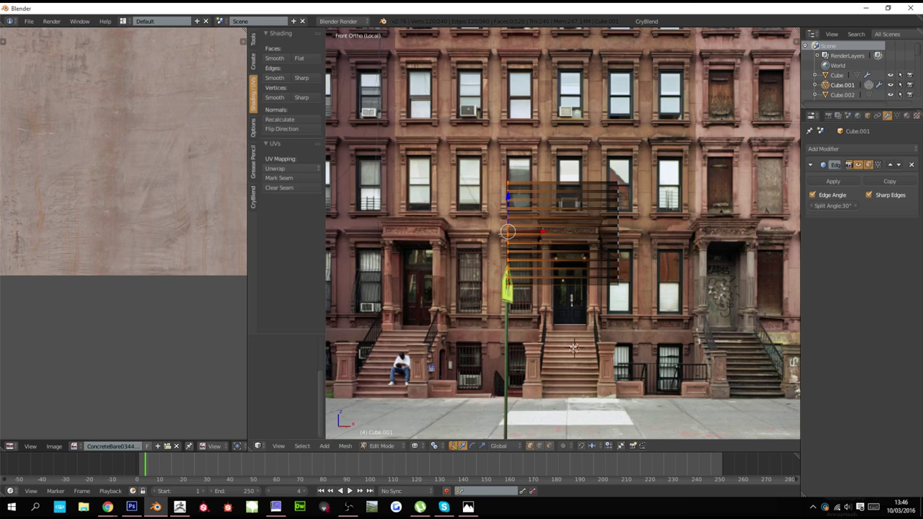
key(w)
click(581, 294)
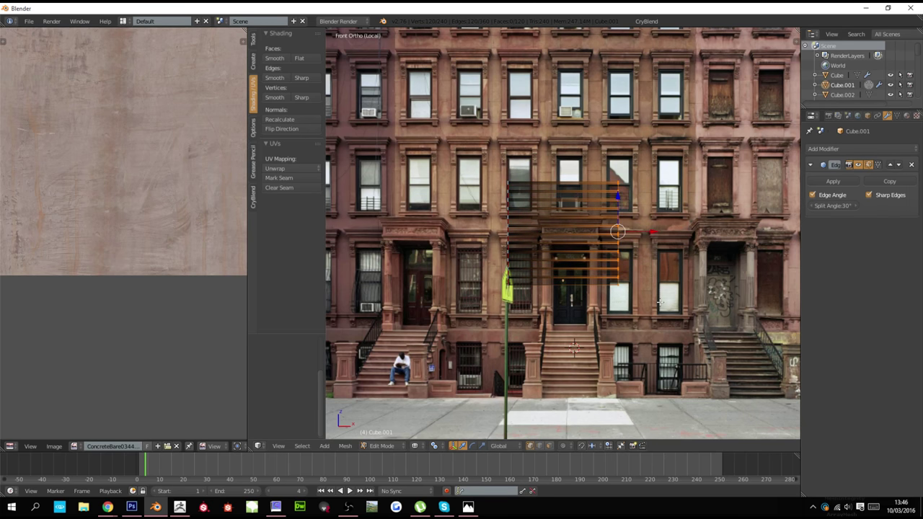
key(ctrl+e)
click(659, 302)
key(z)
Mark the lengthwise edges beneath the nosings of all steps as seams
mouse_move(542, 257)
middle_down()
mouse_move(596, 287)
mouse_move(572, 266)
mouse_move(593, 198)
mouse_move(644, 257)
middle_up()
alt+right_click(566, 247)
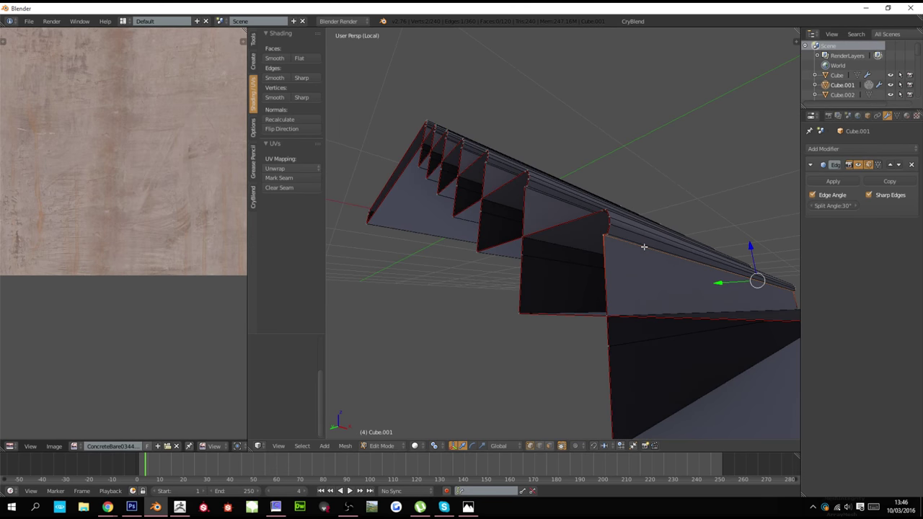
alt+shift+right_click(467, 155)
middle_drag(467, 155, 475, 173)
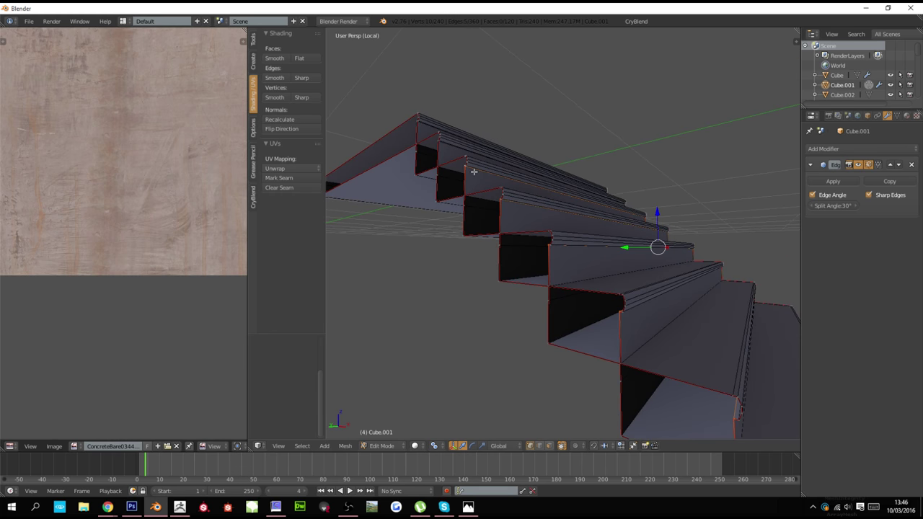
middle_drag(446, 146, 435, 137)
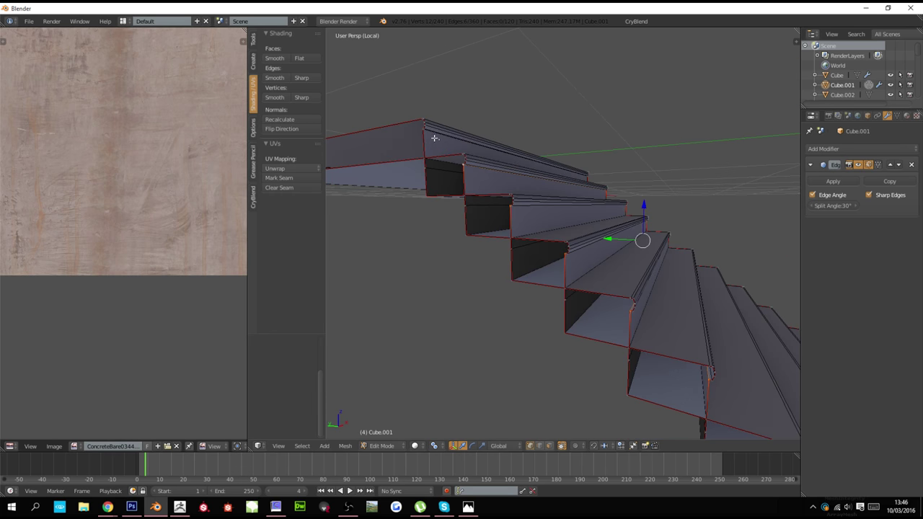
mouse_move(596, 296)
middle_down()
mouse_move(569, 396)
mouse_move(613, 283)
mouse_move(594, 252)
mouse_move(609, 305)
mouse_move(624, 314)
mouse_move(610, 289)
mouse_move(617, 297)
middle_up()
key(z)
key(z)
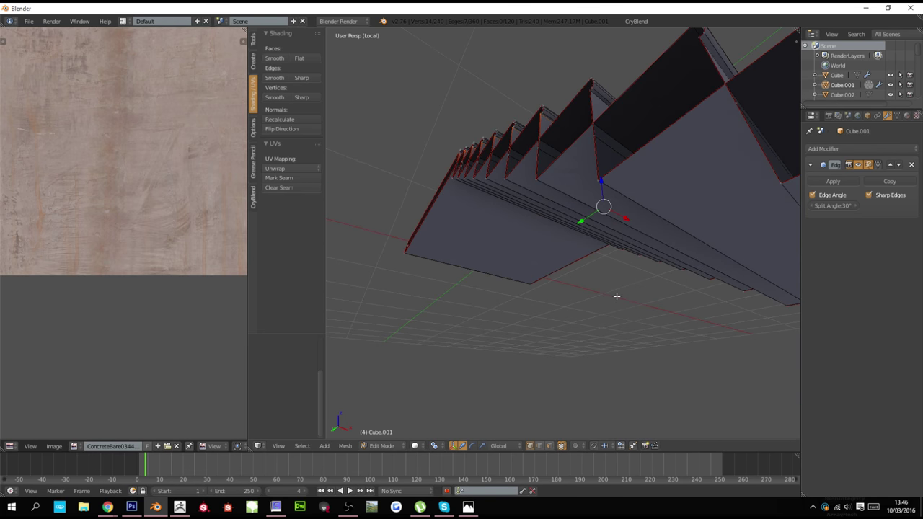
middle_drag(566, 181, 573, 261)
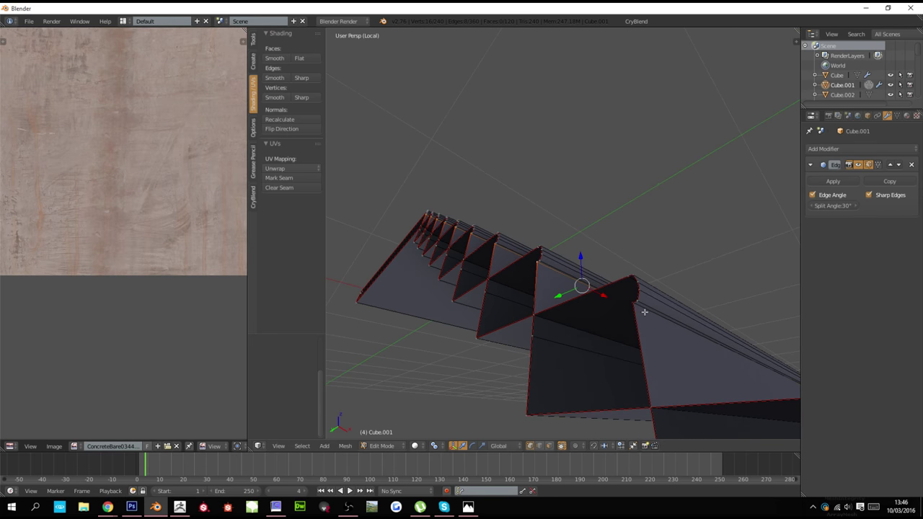
middle_drag(643, 312, 623, 313)
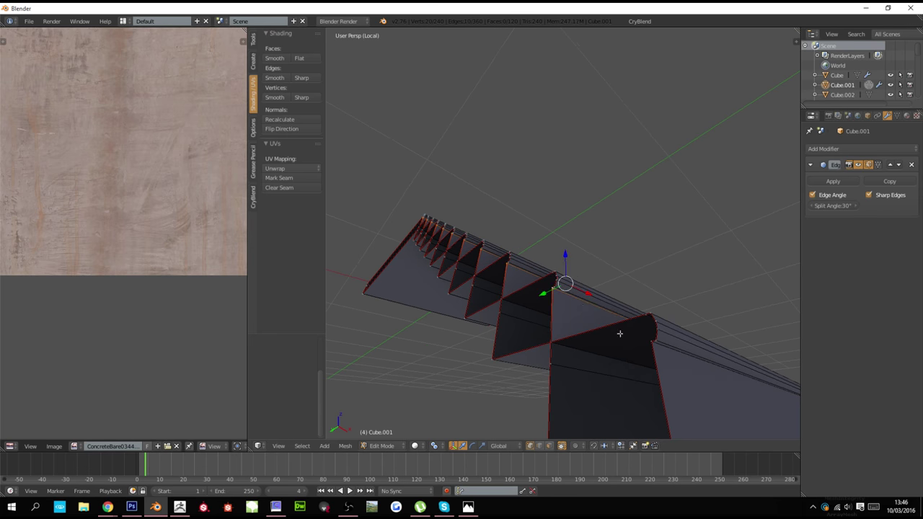
middle_drag(664, 346, 663, 328)
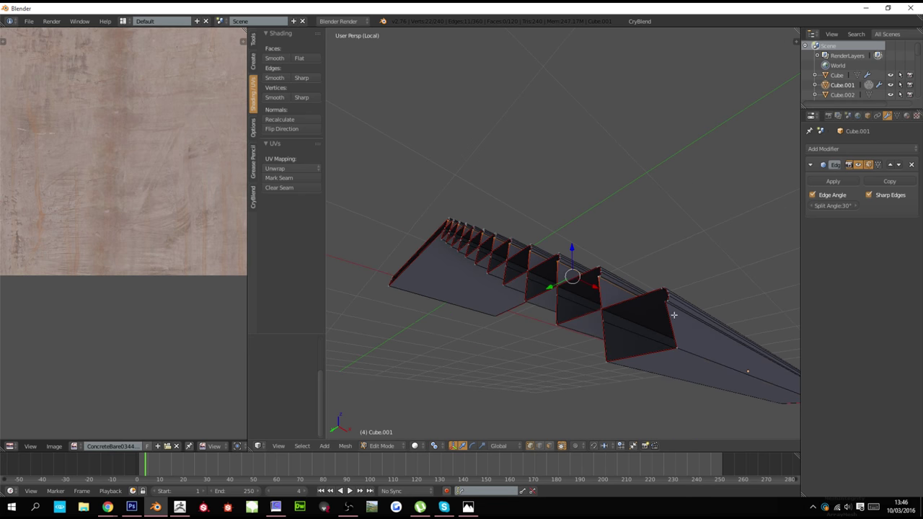
key(ctrl+e)
click(694, 236)
Select the whole staircase mesh and unwrap it along its seams, checking the layout over the concrete texture
key(a)
key(a)
scroll(667, 274, down, 2)
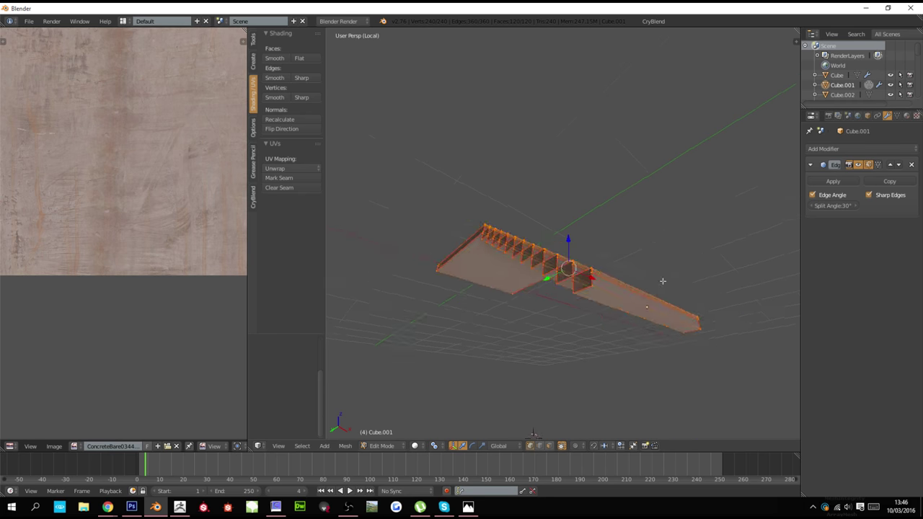
middle_drag(661, 280, 577, 333)
key(u)
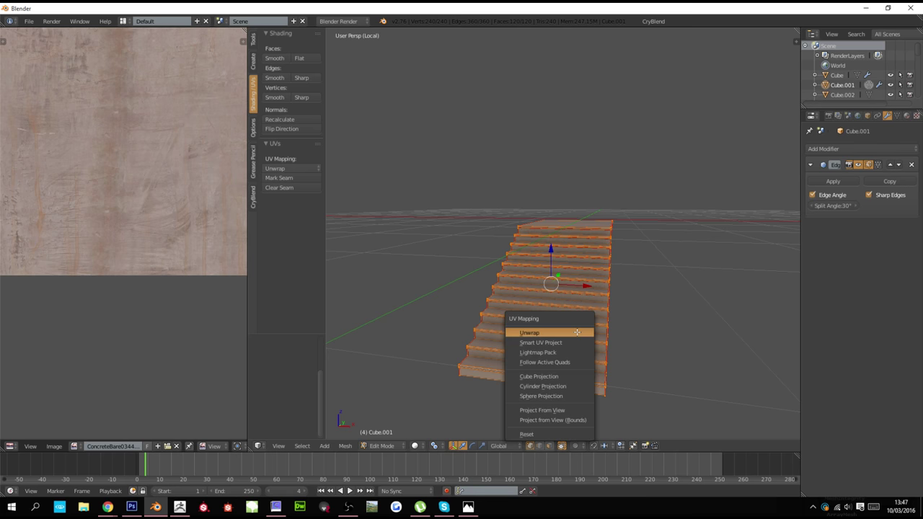
click(577, 332)
key(a)
key(a)
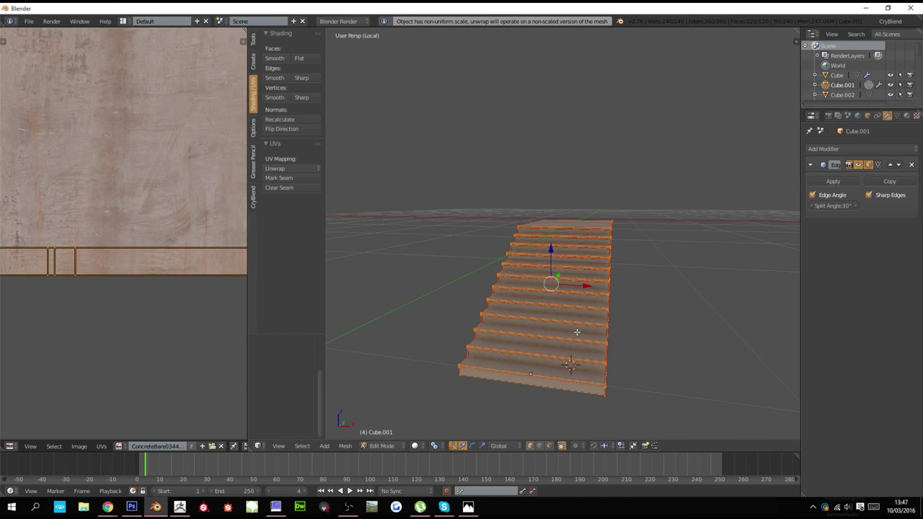
key(u)
click(577, 332)
scroll(155, 259, down, 4)
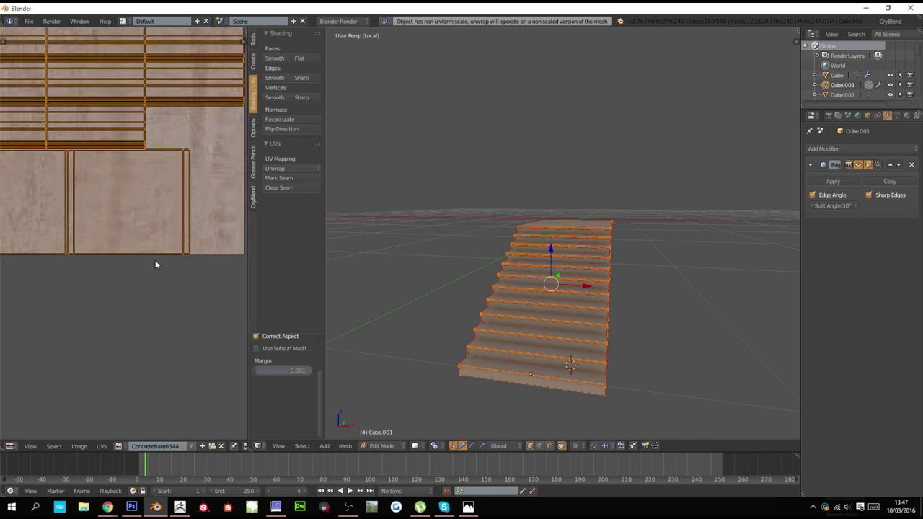
Return to the full textured scene in Object Mode and examine the concrete on the steps up close and within the stoop
key(Tab)
key(KP_Divide)
key(alt+z)
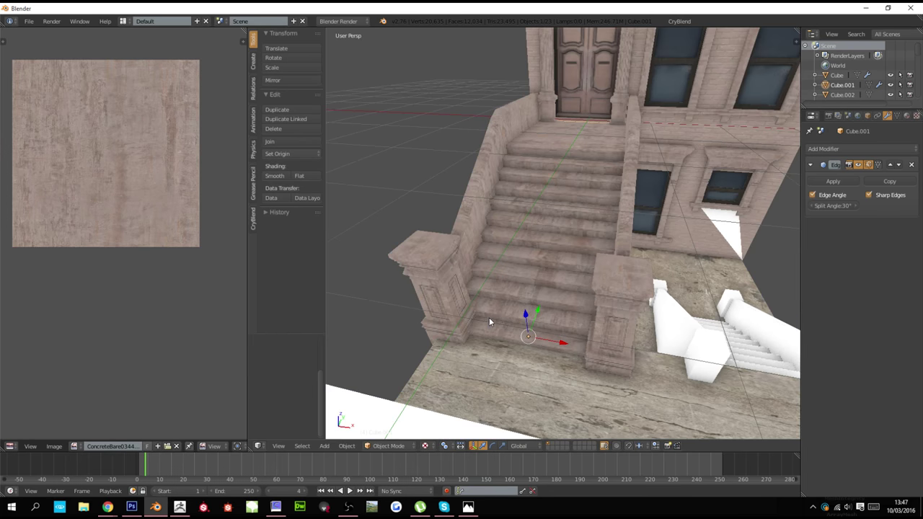
scroll(505, 320, up, 3)
scroll(524, 324, up, 5)
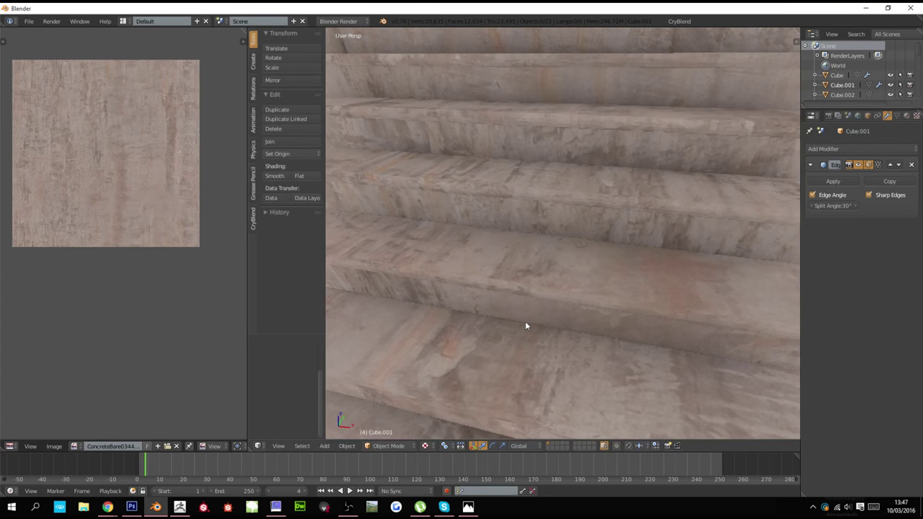
scroll(522, 324, down, 8)
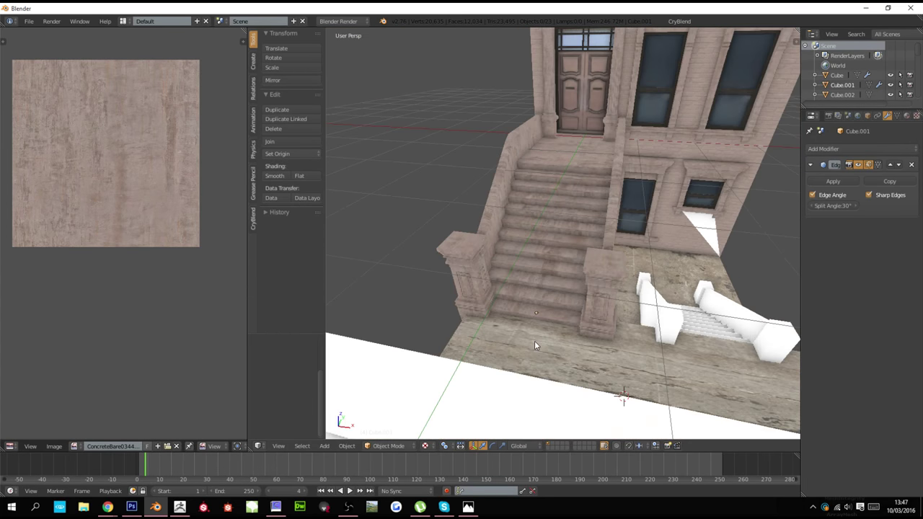
middle_drag(588, 354, 565, 342)
scroll(607, 339, up, 4)
scroll(604, 314, down, 2)
Open the stoop's side walls for editing and circle-select their upper sloped and landing sections in the right view
right_click(584, 272)
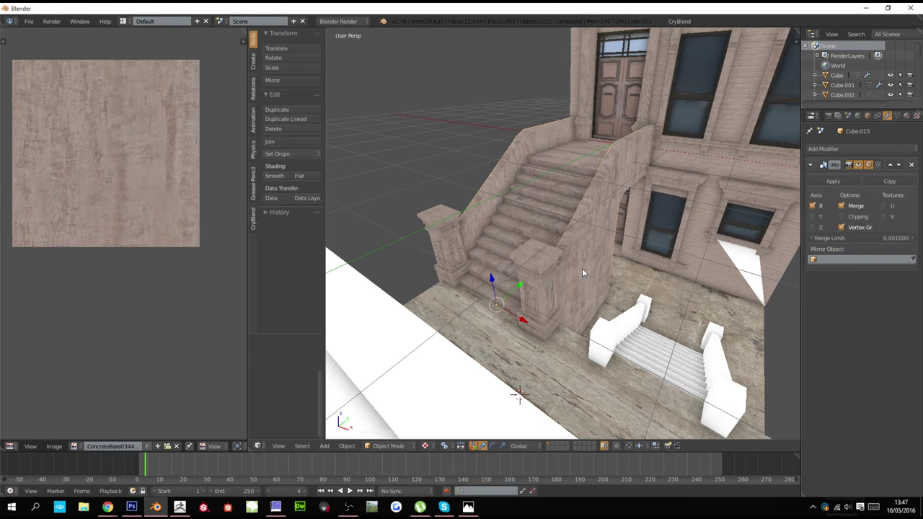
key(Tab)
key(z)
key(KP_1)
key(KP_3)
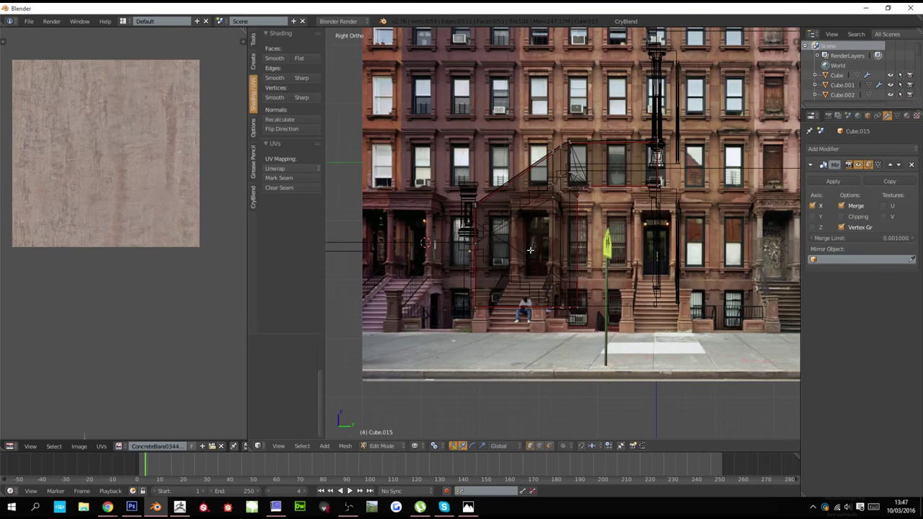
key(a)
key(c)
right_click(496, 212)
key(a)
key(c)
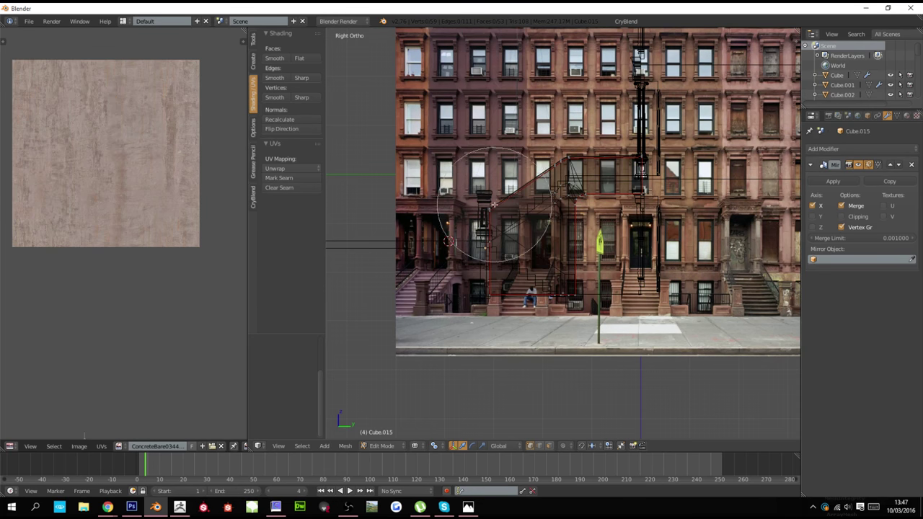
mouse_move(504, 196)
mouse_down()
mouse_move(577, 172)
mouse_move(613, 177)
mouse_up()
right_click(612, 176)
key(z)
key(alt+z)
middle_drag(542, 262, 575, 274)
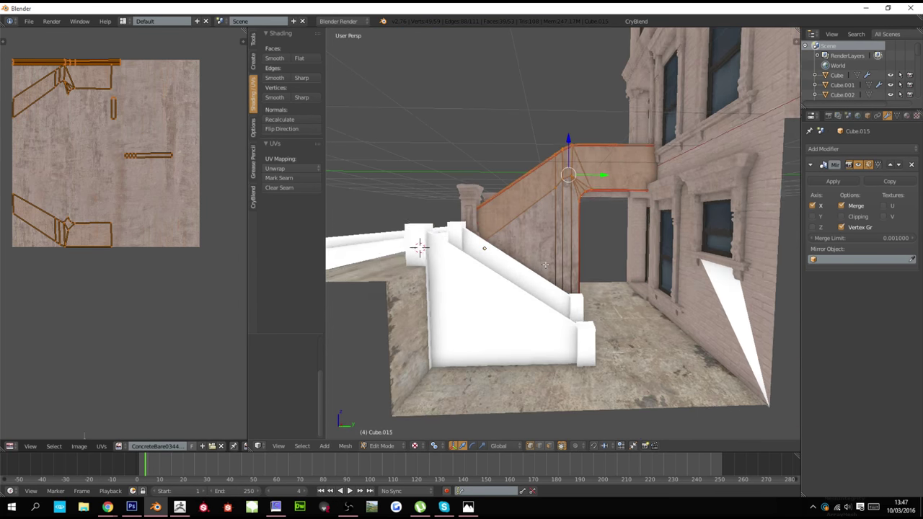
Deselect the side walls' lower vertices, leaving the top coping, and shift the coping along Z
key(z)
key(c)
middle_drag(584, 221, 508, 276)
right_click(508, 277)
key(z)
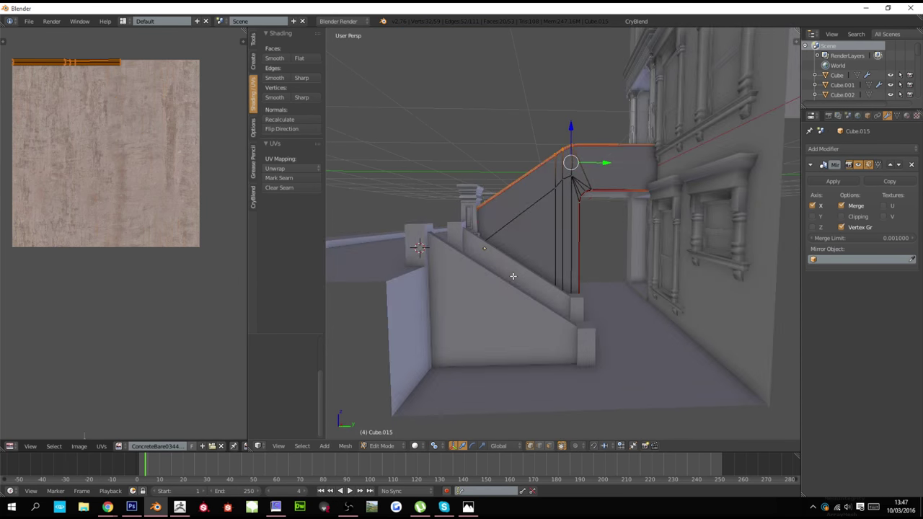
key(z)
key(c)
middle_click(666, 222)
right_click(664, 222)
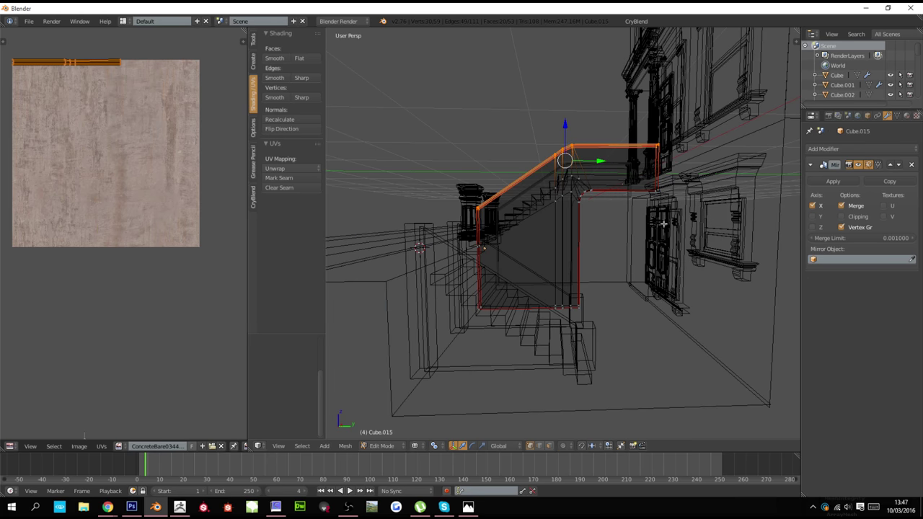
key(z)
mouse_move(502, 225)
middle_down()
mouse_move(554, 250)
mouse_move(593, 293)
mouse_move(569, 268)
mouse_move(630, 265)
mouse_move(639, 281)
mouse_move(553, 294)
mouse_move(489, 280)
middle_up()
key(alt+z)
scroll(591, 292, up, 1)
key(g)
key(z)
click(560, 264)
key(Tab)
Delete the untextured placeholder side stairs, including both of their walls and the steps
scroll(489, 280, up, 2)
right_click(487, 281)
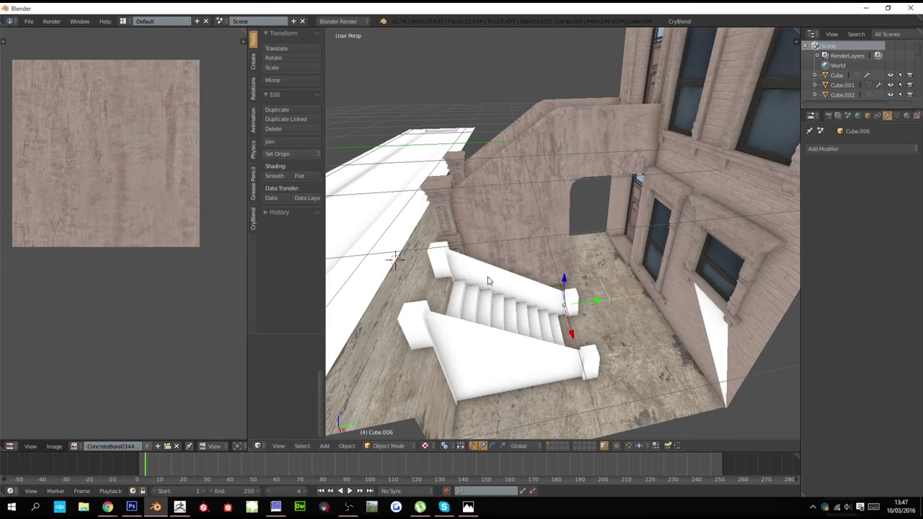
click(487, 278)
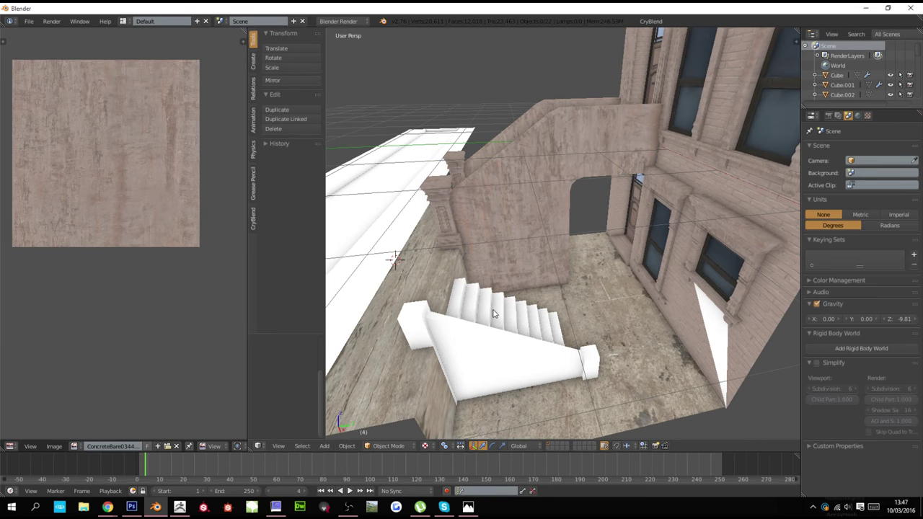
right_click(495, 314)
key(x)
click(496, 313)
right_click(495, 345)
key(x)
click(495, 345)
Select the stoop's pillars and apply their Mirror modifier
right_click(496, 245)
middle_drag(505, 271, 574, 261)
right_click(496, 264)
key(z)
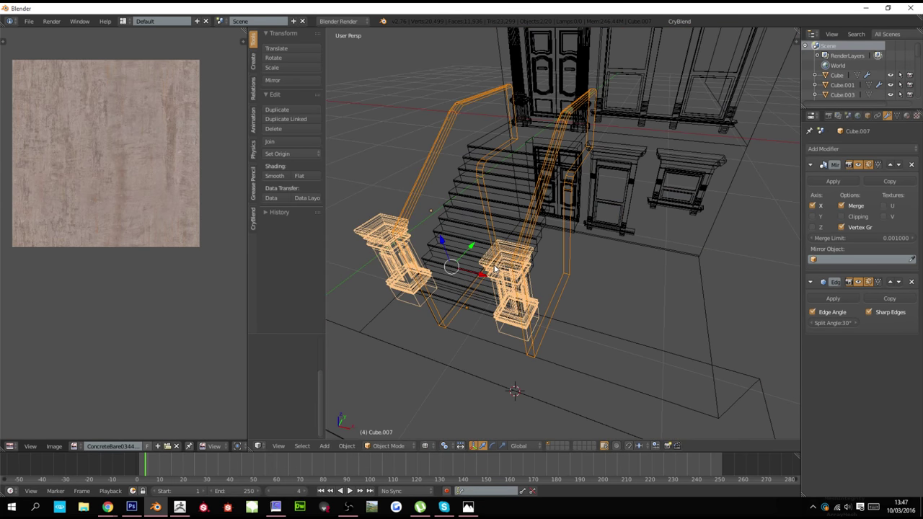
key(z)
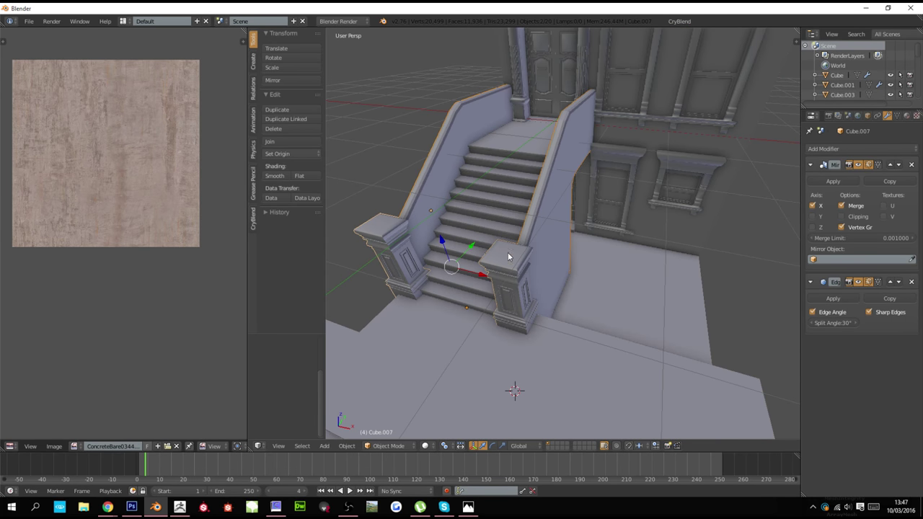
right_click(500, 249)
right_click(504, 257)
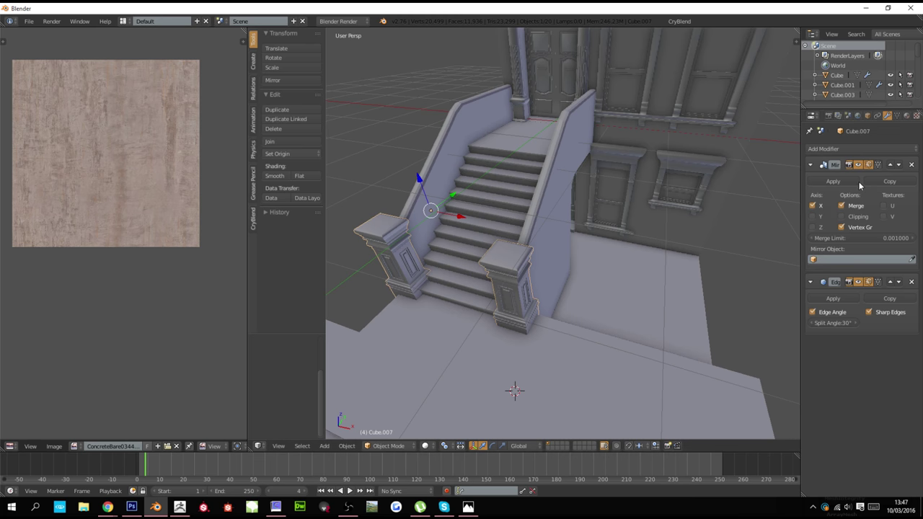
click(857, 182)
Select the stoop's side walls and apply their Mirror modifier
right_click(521, 232)
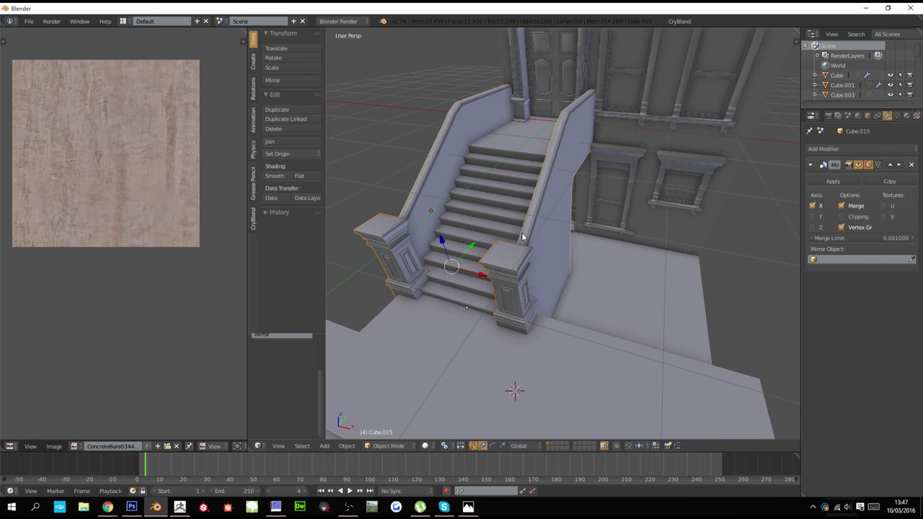
right_click(531, 228)
right_click(531, 229)
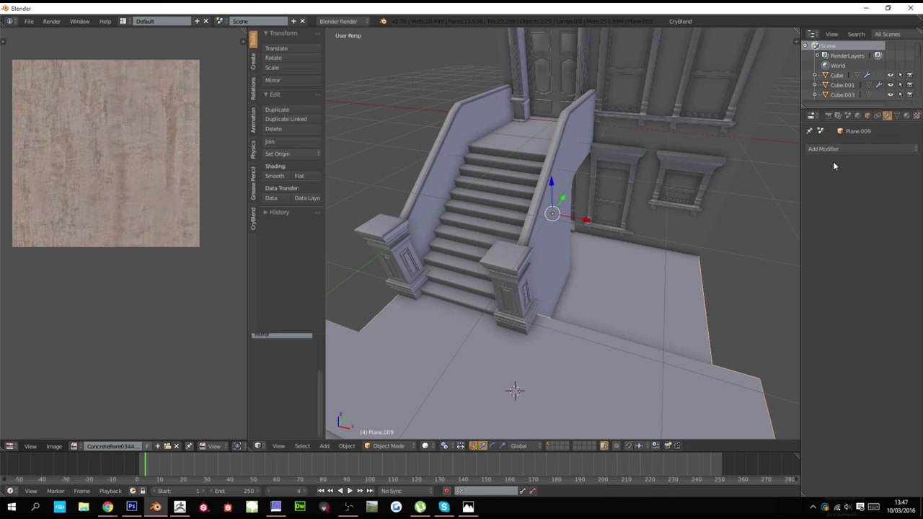
right_click(536, 190)
click(848, 183)
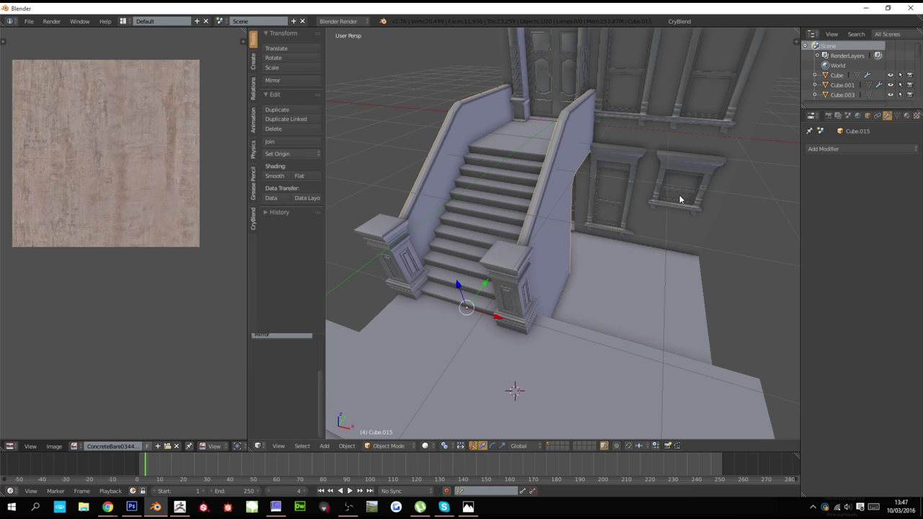
Join the steps, side walls and pillars into one stoop object
right_click(523, 202)
key(z)
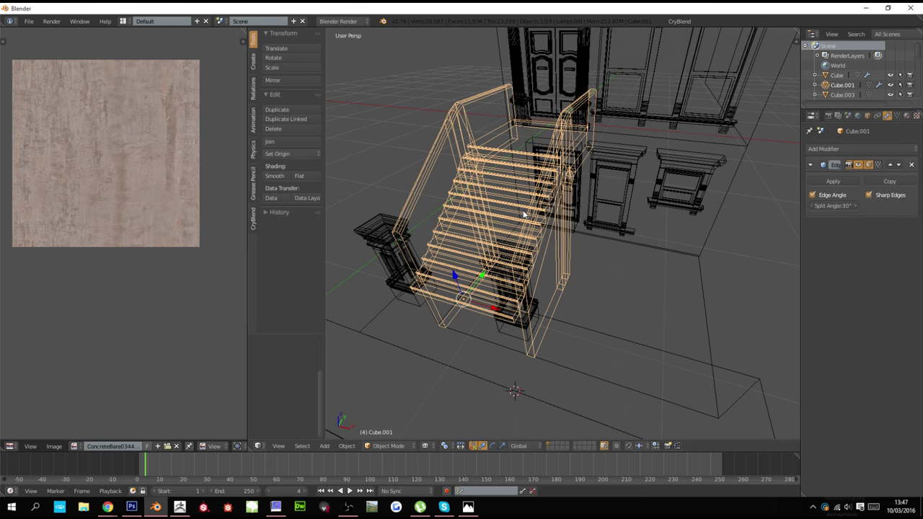
shift+right_click(515, 269)
key(ctrl+j)
key(z)
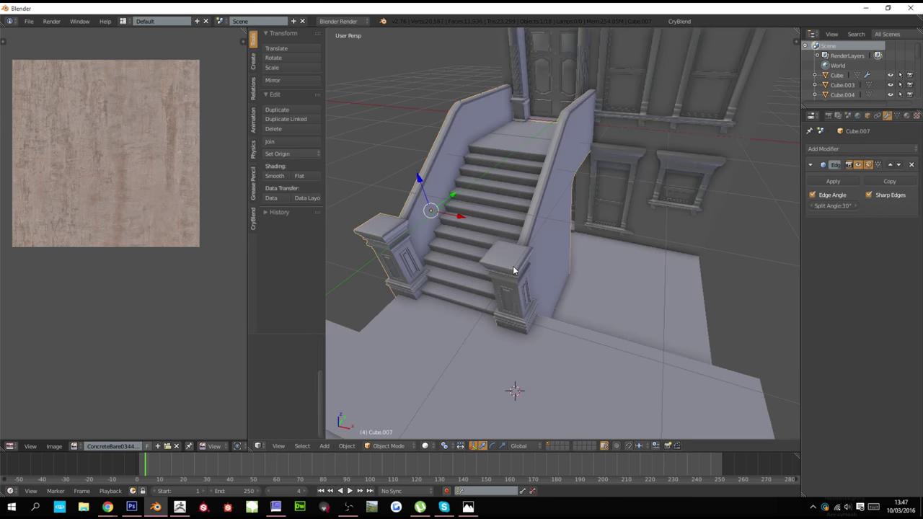
Duplicate the joined stoop along X beside the original and rotate the copy 180° around Z
key(shift+d)
key(x)
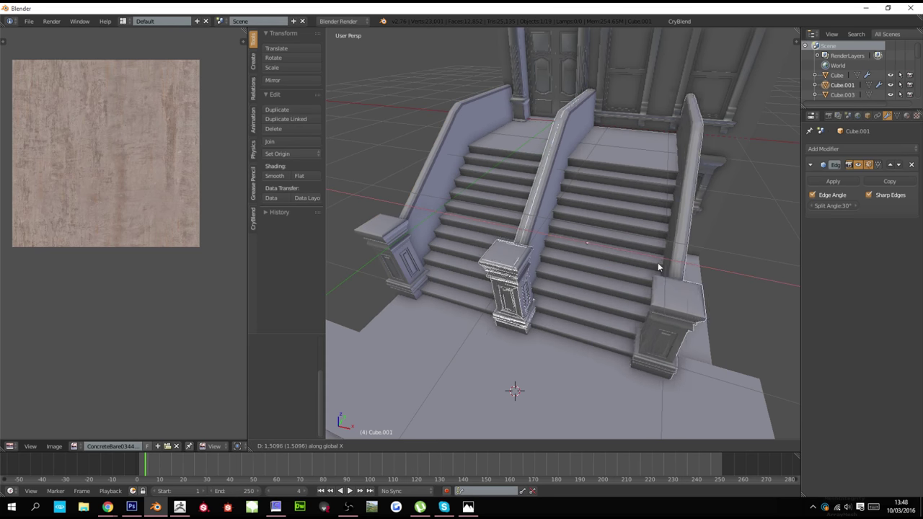
click(699, 264)
text(rz180)
key(Return)
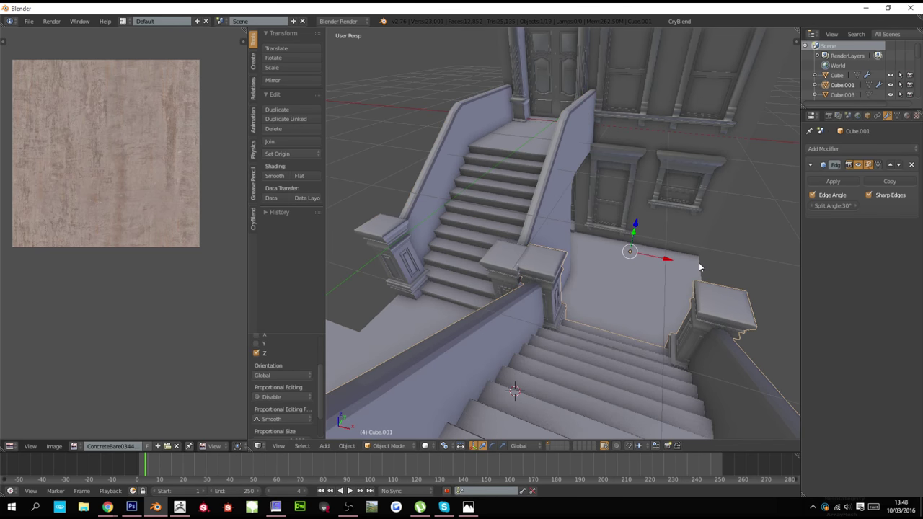
Move the rotated stoop copy in the right view so its pillars face the house below the main stoop's landing
key(KP_3)
key(KP_3)
key(g)
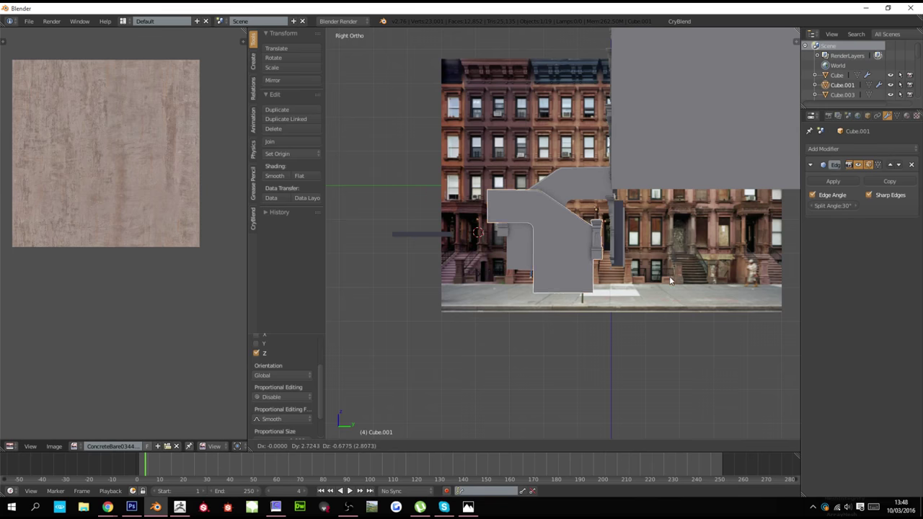
click(586, 277)
key(g)
click(532, 292)
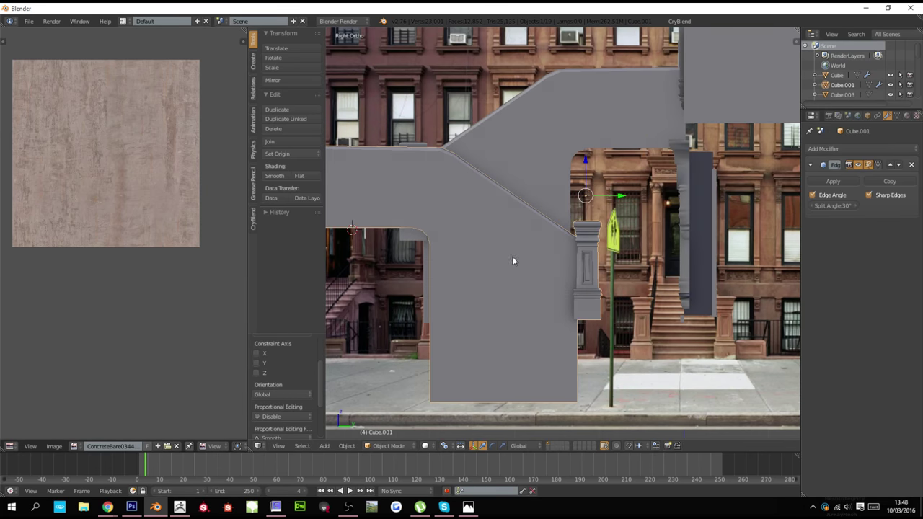
Lower the rotated stoop copy about 0.27 along Z into the sunken basement area
middle_drag(512, 257, 538, 295)
scroll(559, 285, down, 5)
key(g)
key(z)
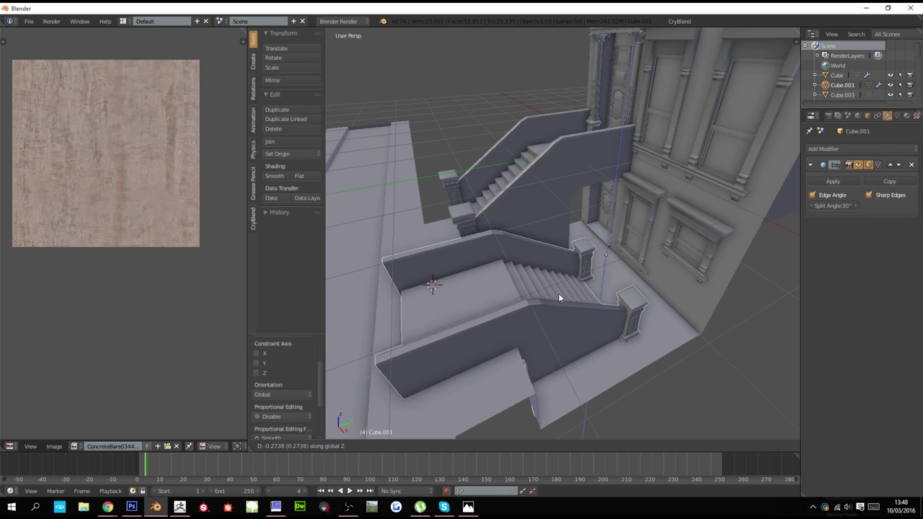
click(557, 296)
Fine-tune the stoop copy's height along Z so its pillar bases rest on the basement floor
scroll(518, 293, up, 5)
middle_drag(571, 310, 542, 269)
key(g)
key(z)
click(546, 309)
scroll(545, 308, down, 6)
scroll(545, 282, up, 6)
key(g)
key(z)
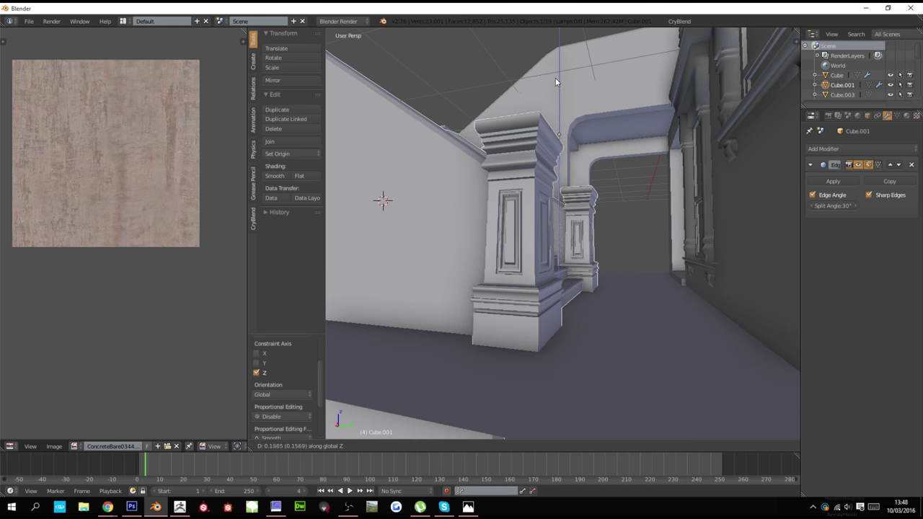
click(549, 97)
middle_drag(549, 97, 527, 273)
Delete the linked geometry of the flat landing behind the stoop copy's steps
key(Tab)
key(z)
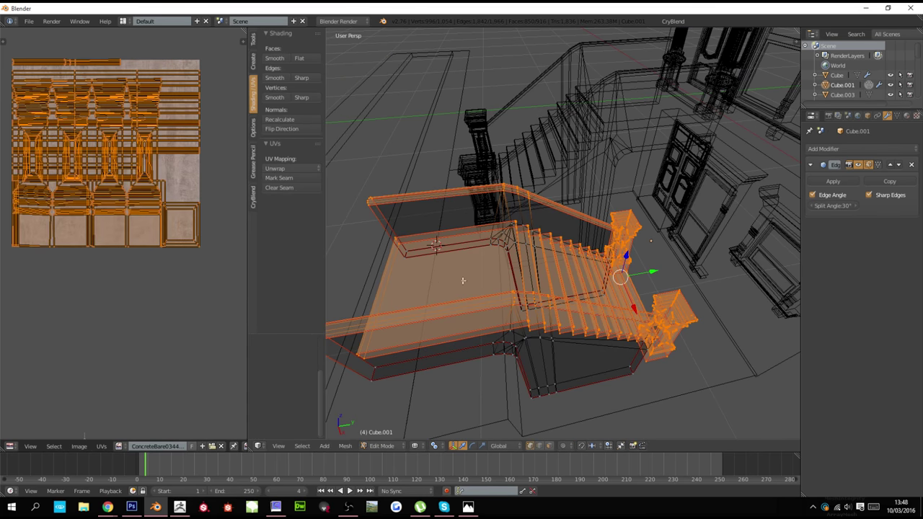
right_click(388, 250)
key(ctrl+l)
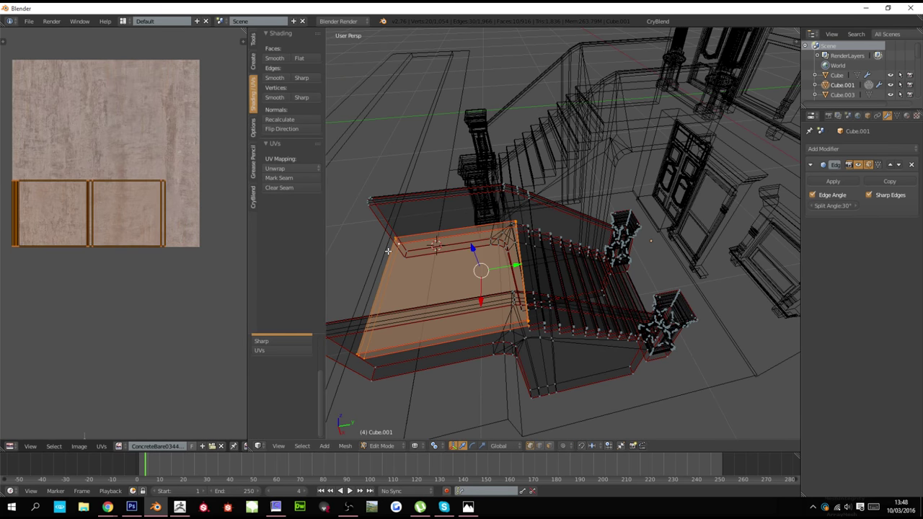
key(x)
click(337, 229)
key(z)
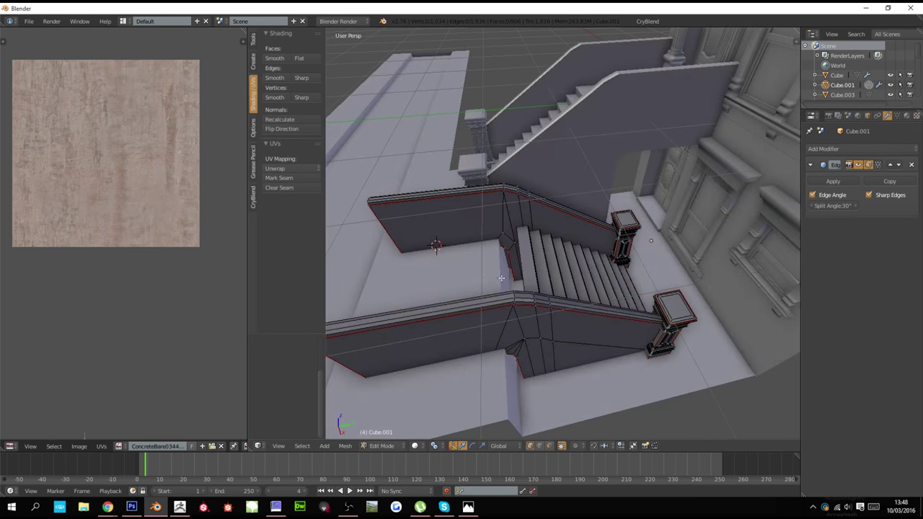
Isolate the stoop copy in local view and show it in a maximized right orthographic view
middle_drag(502, 278, 514, 283)
key(z)
key(a)
key(c)
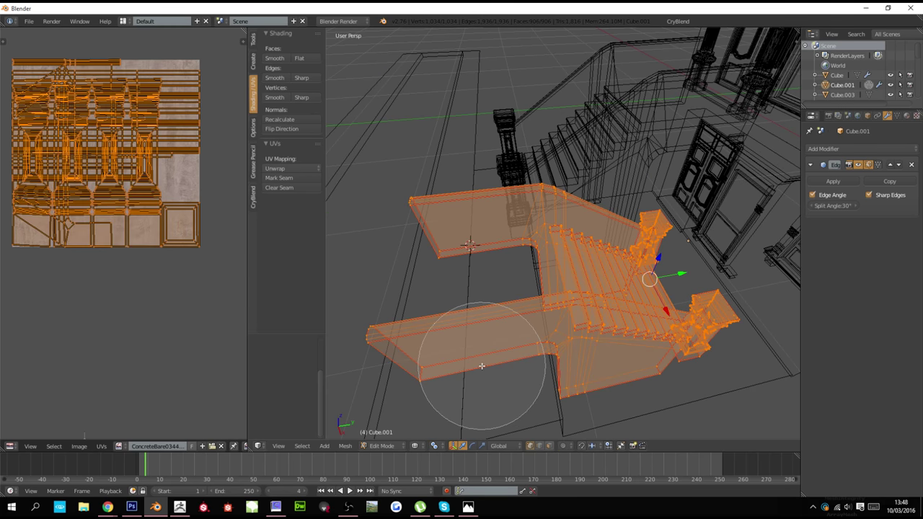
key(Escape)
key(KP_Divide)
key(a)
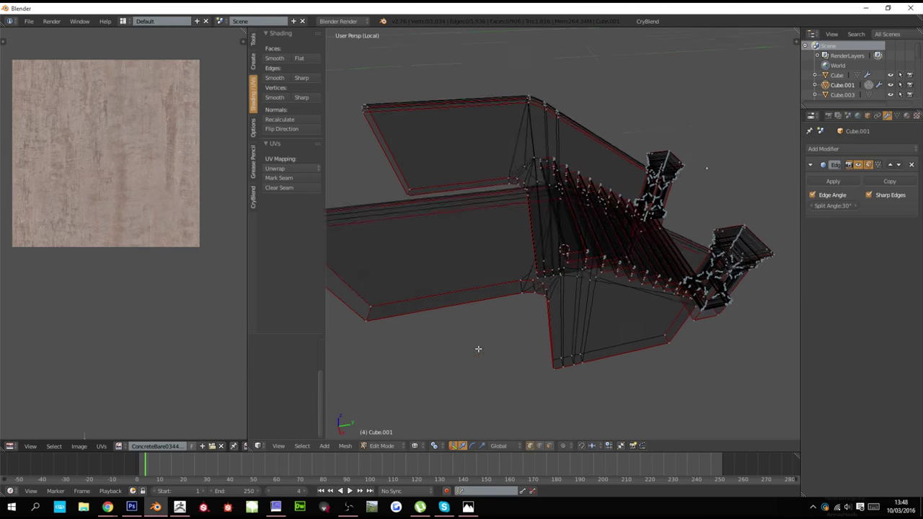
key(a)
key(a)
key(KP_3)
key(KP_1)
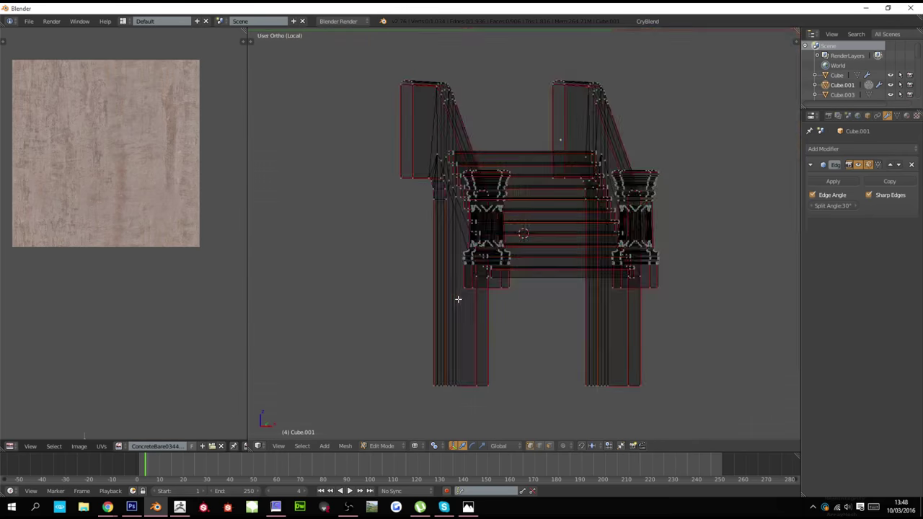
key(KP_3)
key(t)
key(shift+space)
shift+scroll(458, 299, up, 4)
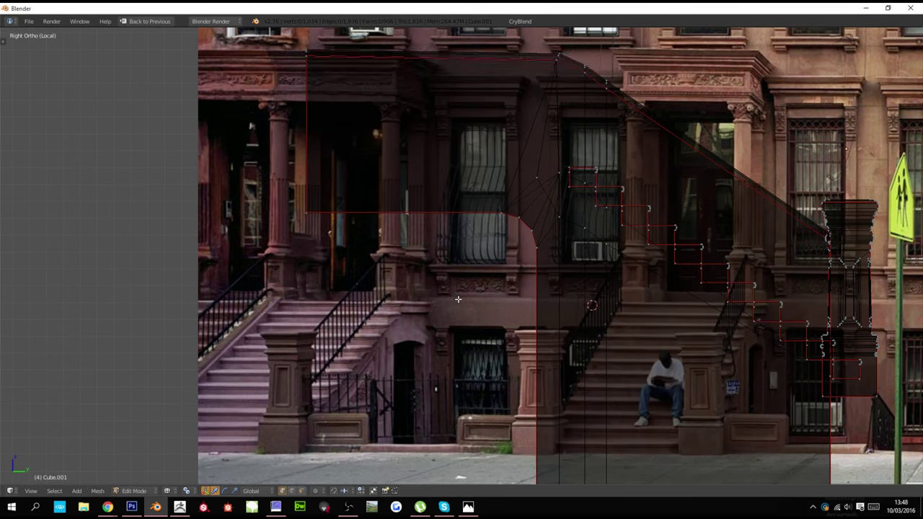
Delete the vertices of the landing section of both side walls, including the walls' lower rear corners
key(z)
scroll(433, 245, down, 1)
key(z)
key(a)
key(a)
key(b)
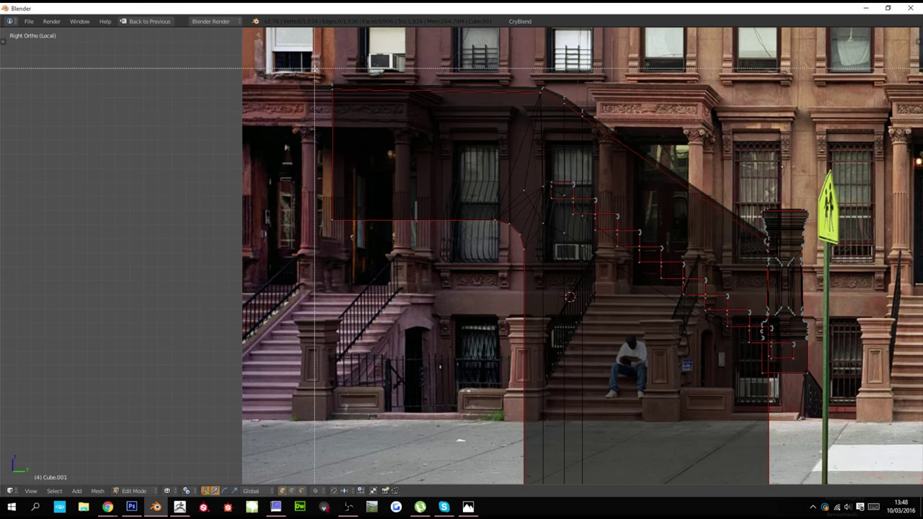
drag(314, 70, 540, 405)
shift+middle_drag(539, 405, 540, 282)
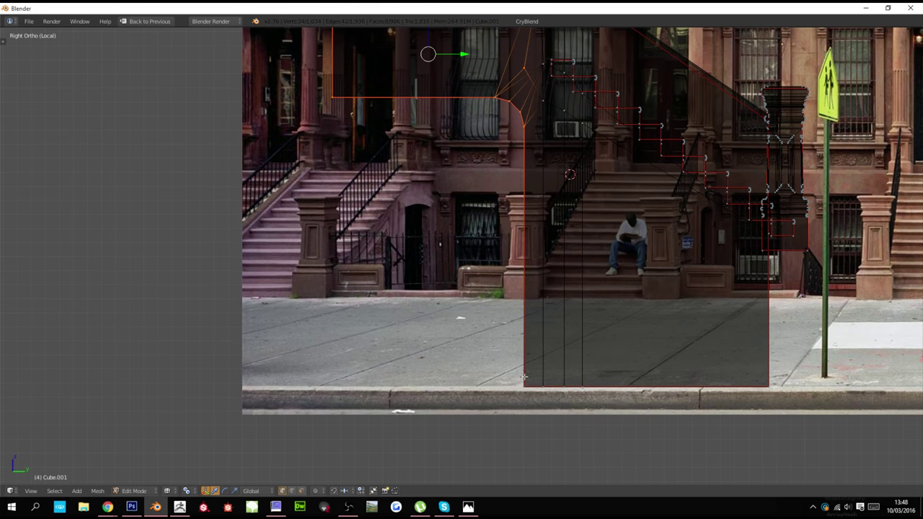
key(c)
click(478, 392)
key(Escape)
key(x)
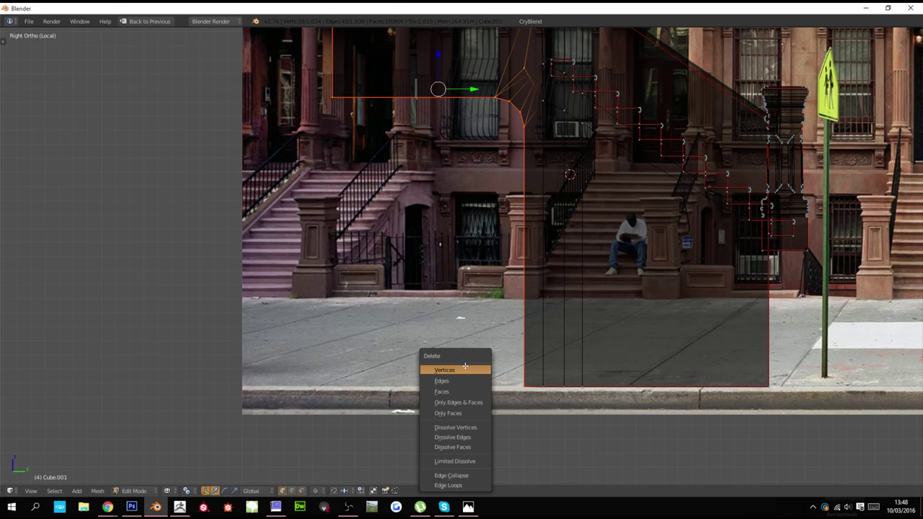
click(465, 369)
Fill the open rear ends of both side walls with new faces
middle_drag(465, 369, 562, 359)
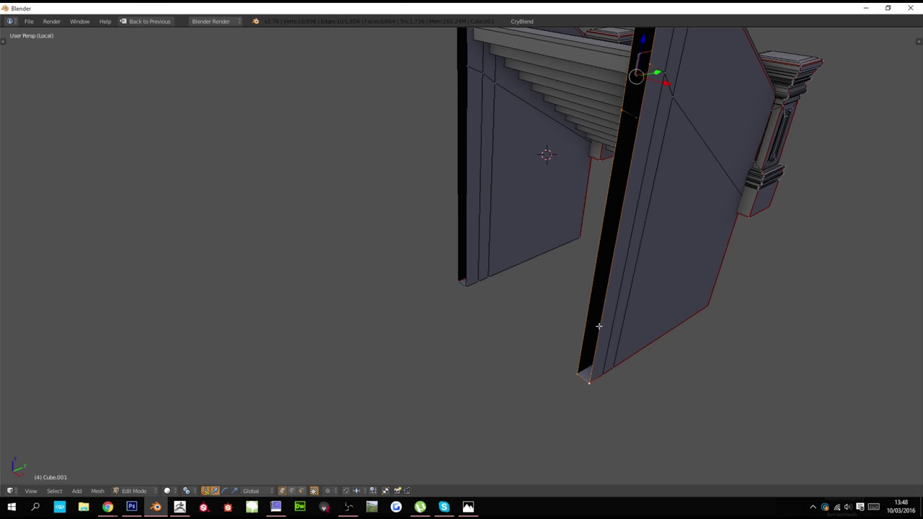
key(f)
alt+right_click(467, 250)
middle_drag(490, 272, 503, 304)
Apply the trimmed stairs object's transform and bring the rest of the building back into view
key(Tab)
key(ctrl+a)
click(502, 302)
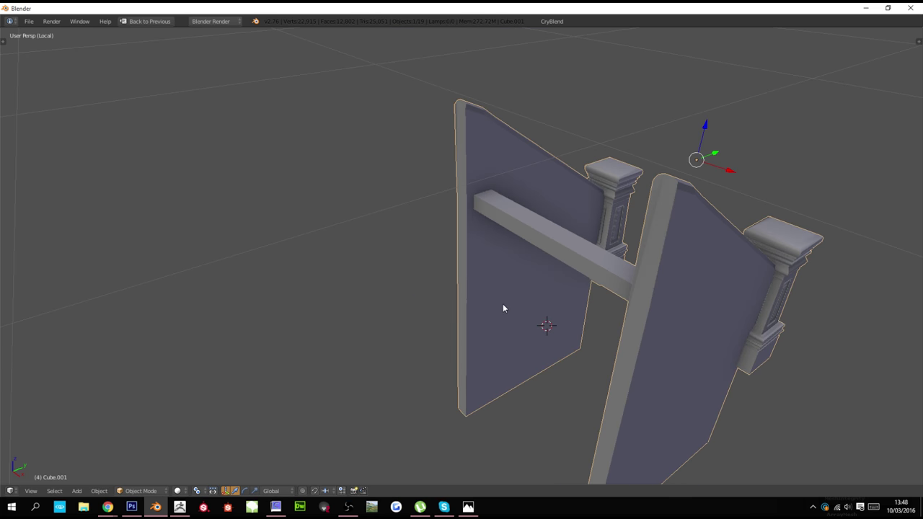
key(KP_Divide)
key(z)
key(z)
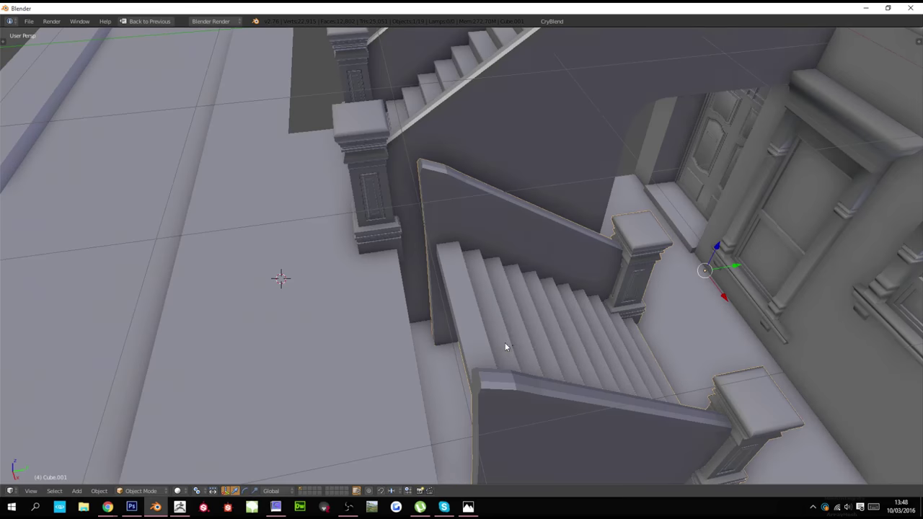
Move the basement stairs slightly along Y toward the sidewalk, beside the main stoop's front pillar
key(t)
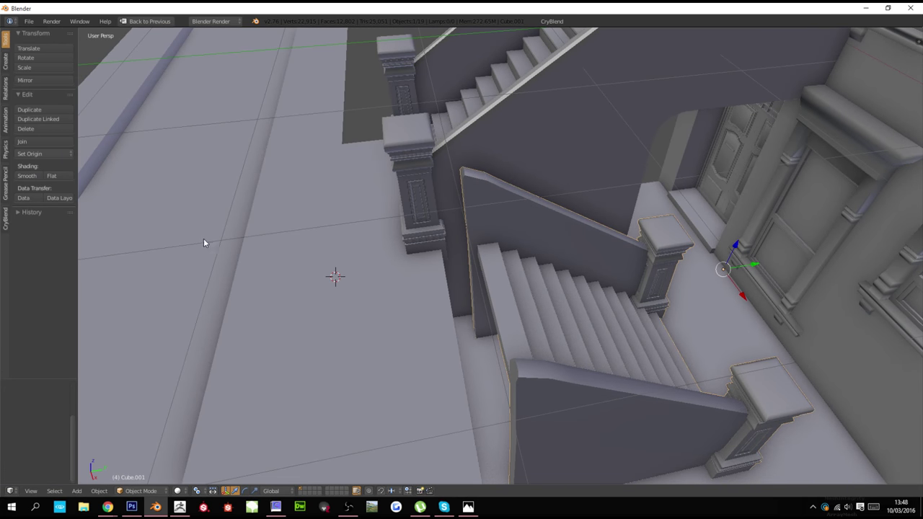
right_click(401, 167)
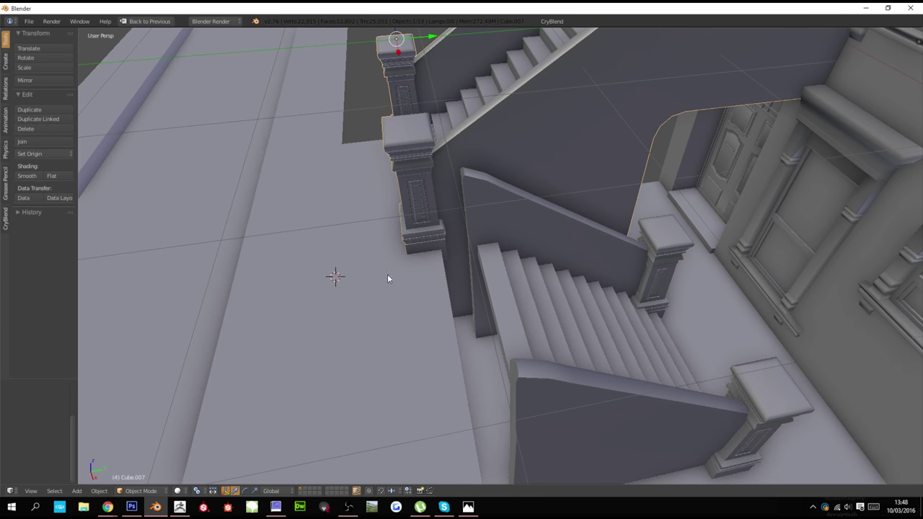
right_click(495, 299)
key(g)
key(y)
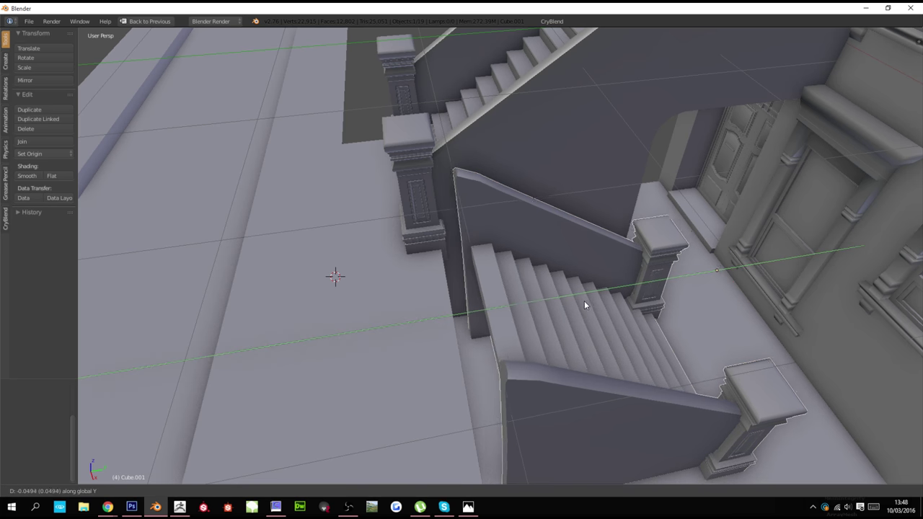
middle_drag(563, 311, 588, 291)
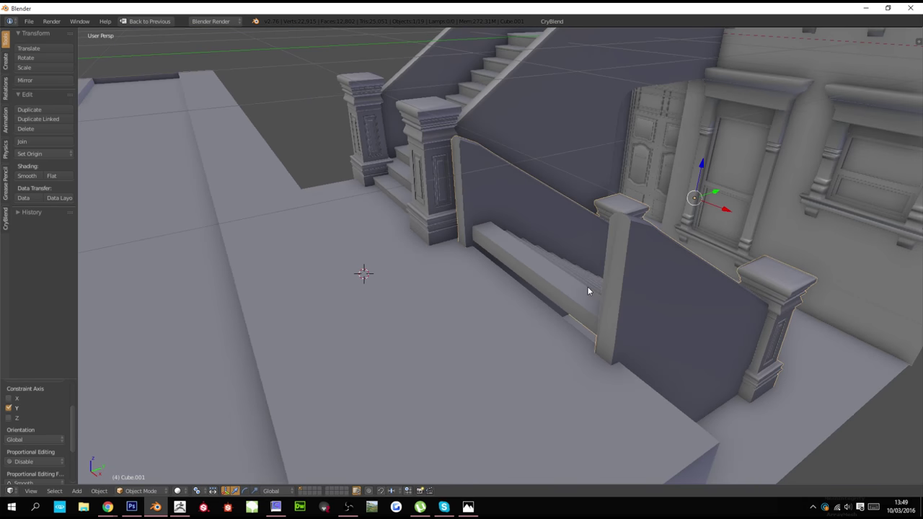
middle_drag(761, 375, 780, 392)
key(s)
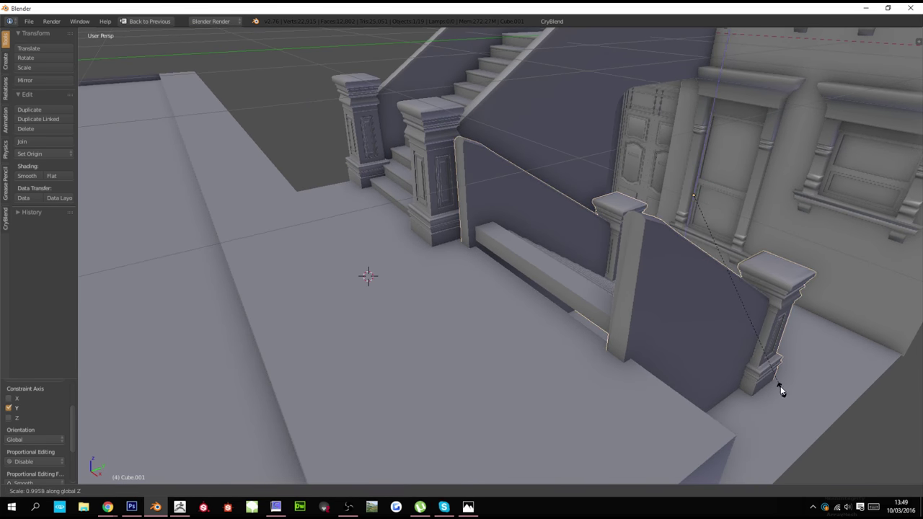
key(z)
click(770, 369)
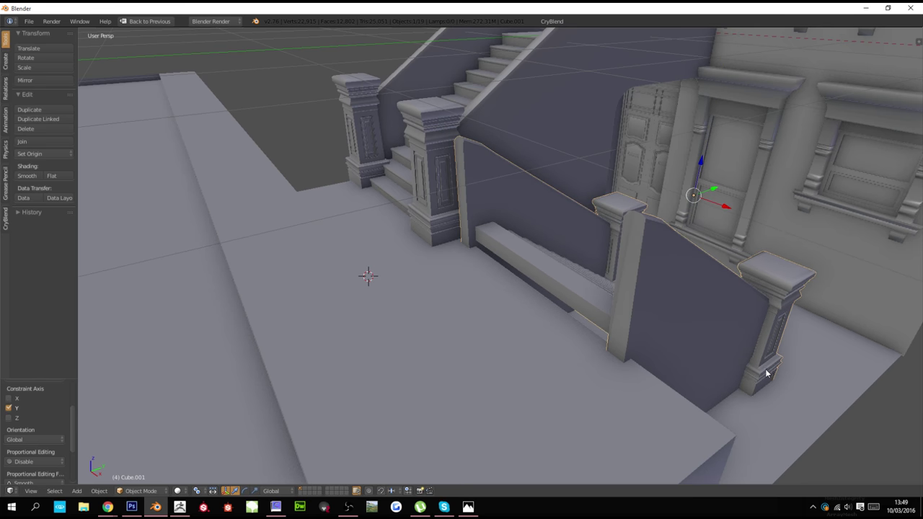
Raise the bottom vertices of both side walls along Z to the basement floor
key(Tab)
key(z)
mouse_move(749, 371)
middle_down()
mouse_move(698, 317)
mouse_move(646, 353)
middle_up()
scroll(646, 353, down, 2)
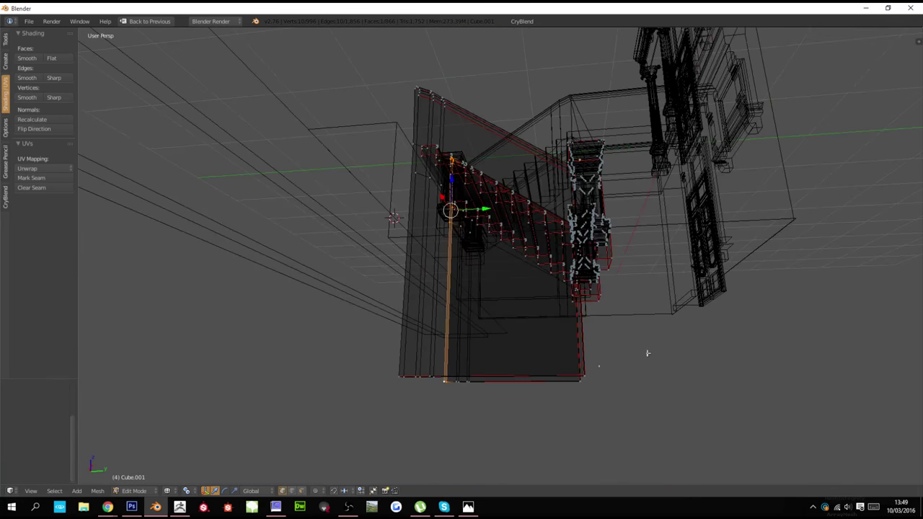
key(a)
key(c)
drag(576, 390, 425, 390)
key(Escape)
key(z)
key(g)
key(z)
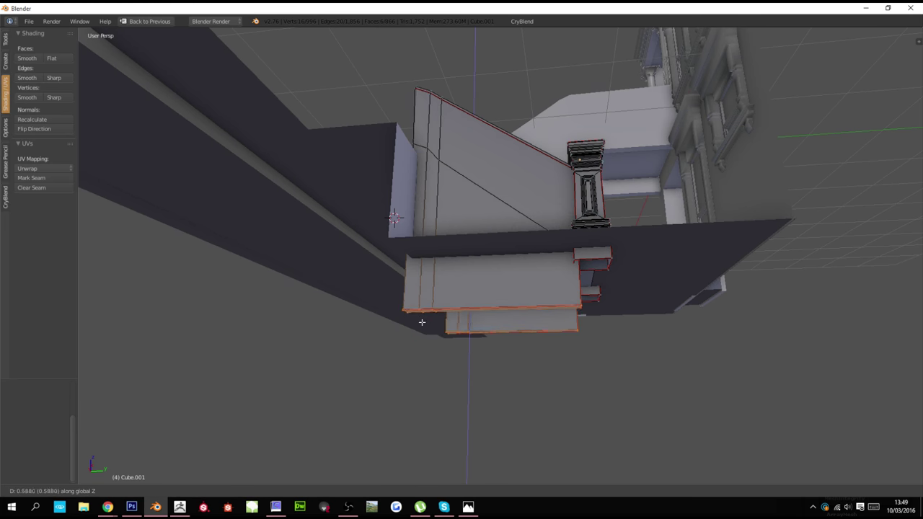
click(428, 300)
middle_drag(428, 300, 443, 324)
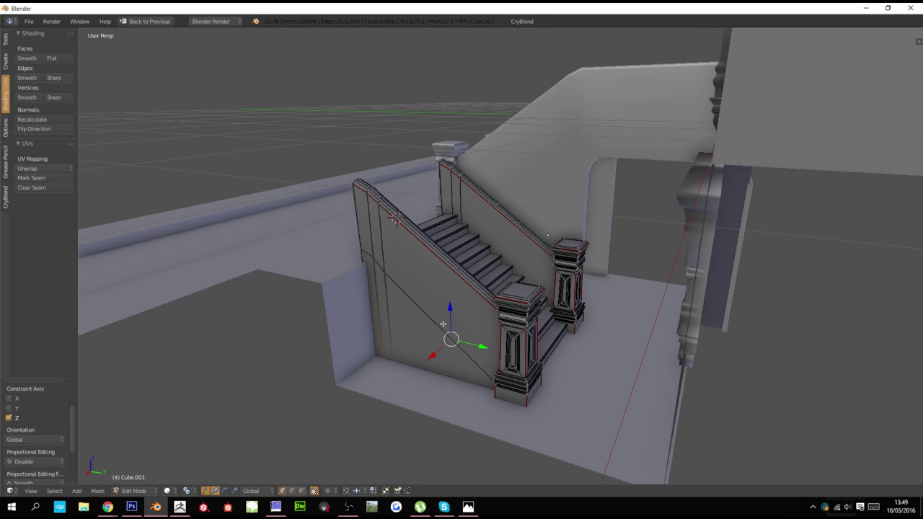
Dissolve the leftover diagonal edge loops running across both side walls of the basement stairs
key(x)
click(430, 391)
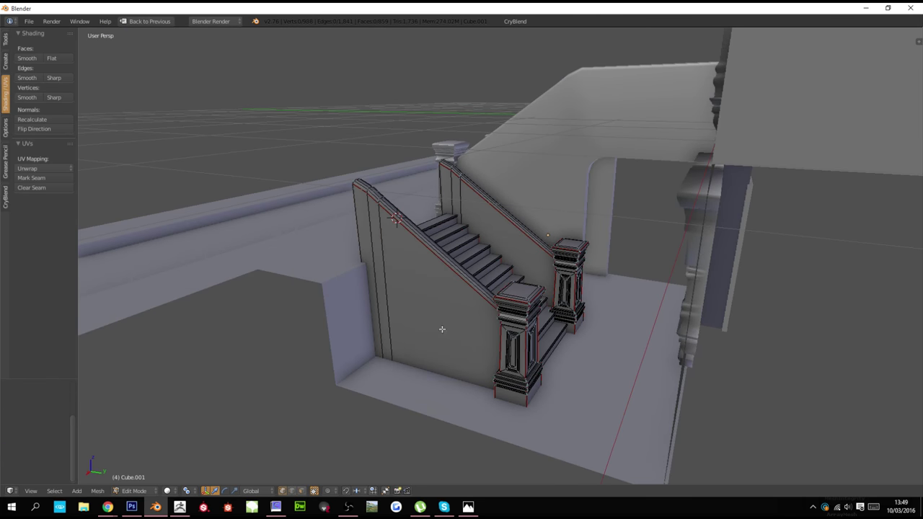
key(z)
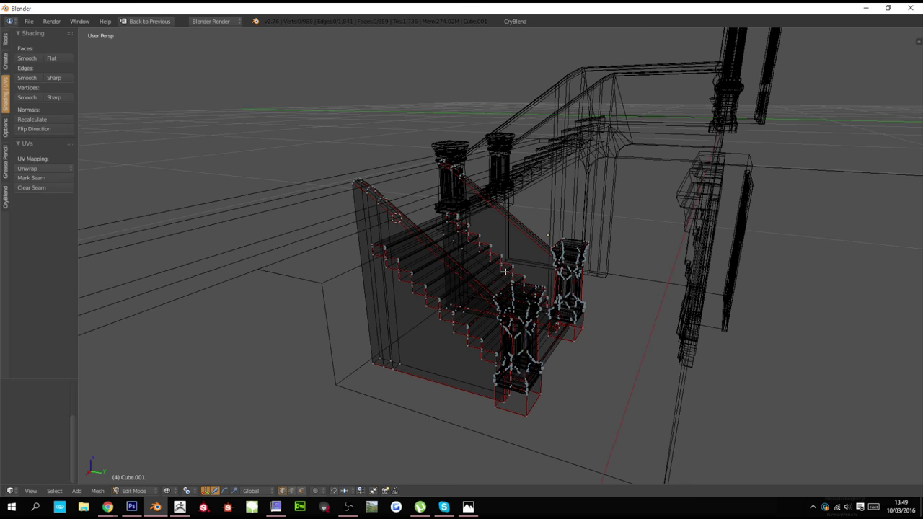
key(z)
key(Tab)
middle_drag(511, 329, 633, 350)
key(Tab)
key(z)
mouse_move(574, 337)
middle_down()
mouse_move(509, 336)
mouse_move(618, 319)
mouse_move(594, 295)
mouse_move(538, 290)
mouse_move(476, 264)
mouse_move(490, 262)
mouse_move(397, 267)
mouse_move(511, 323)
mouse_move(496, 342)
middle_up()
key(z)
key(KP_Divide)
key(x)
click(358, 285)
Connect the corner vertices below the rounded tops of both side walls' rear ends, then leave local view
scroll(512, 323, down, 2)
key(a)
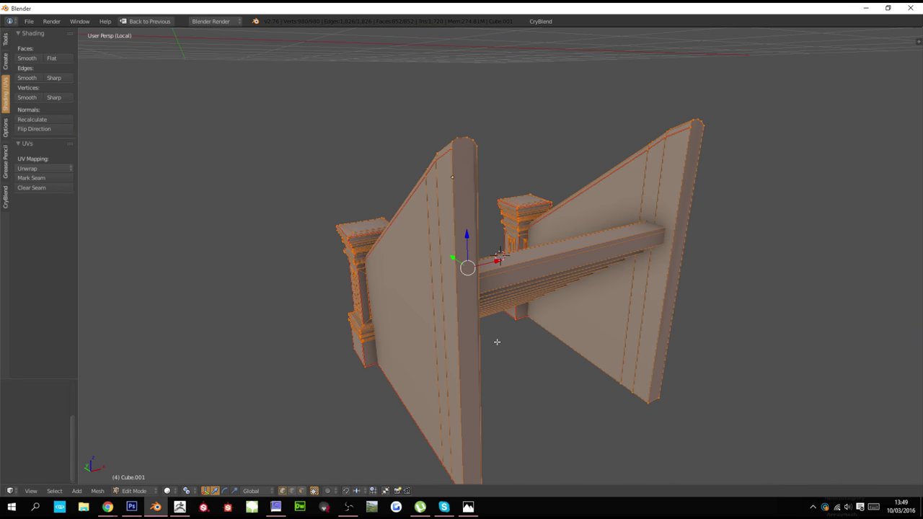
scroll(452, 216, up, 1)
right_click(438, 109)
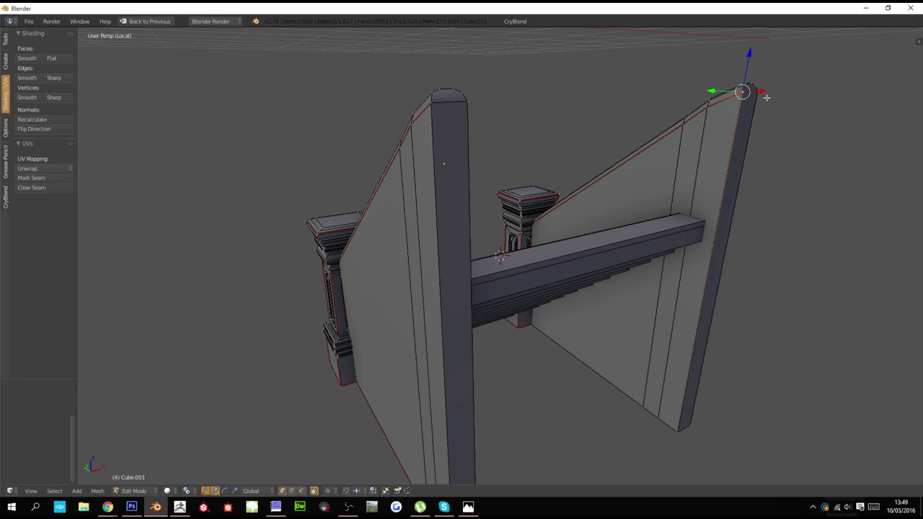
middle_drag(759, 143, 742, 162)
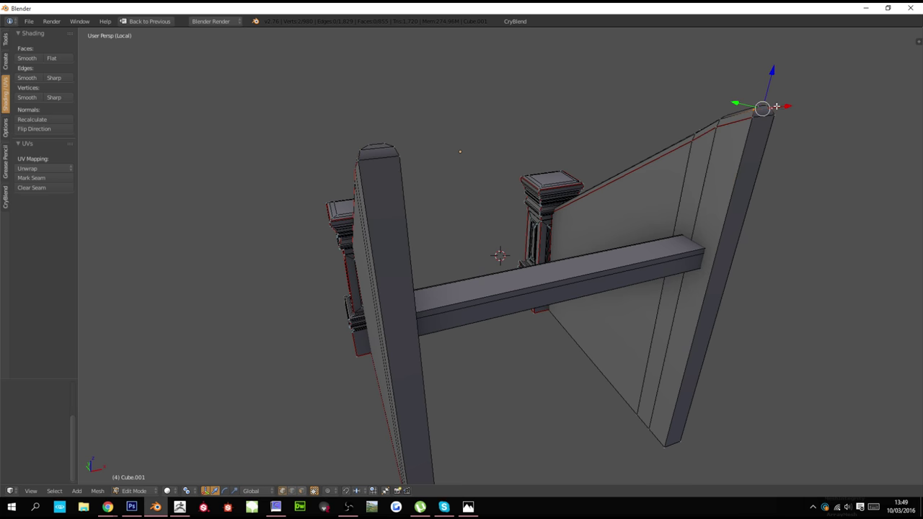
key(KP_Divide)
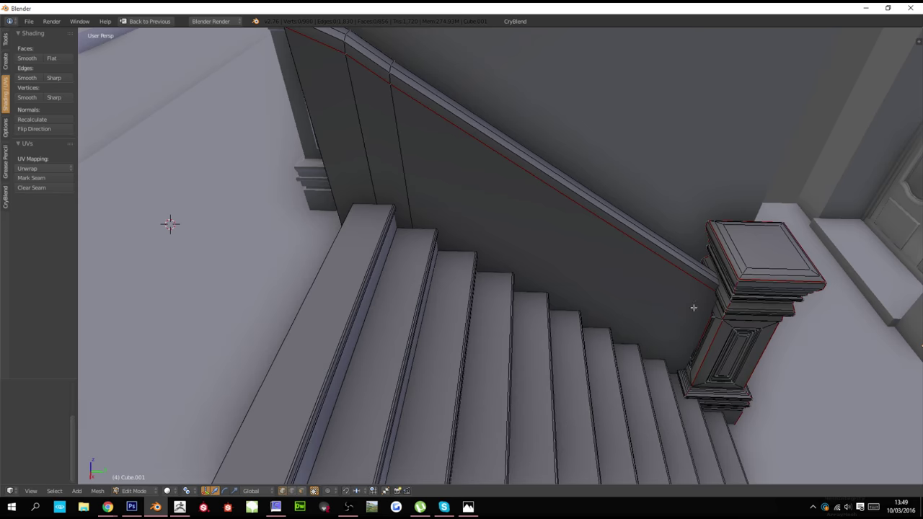
Duplicate both lower pillars -1.827 along Y to the upper ends of the side walls
middle_drag(694, 308, 718, 298)
scroll(698, 310, down, 3)
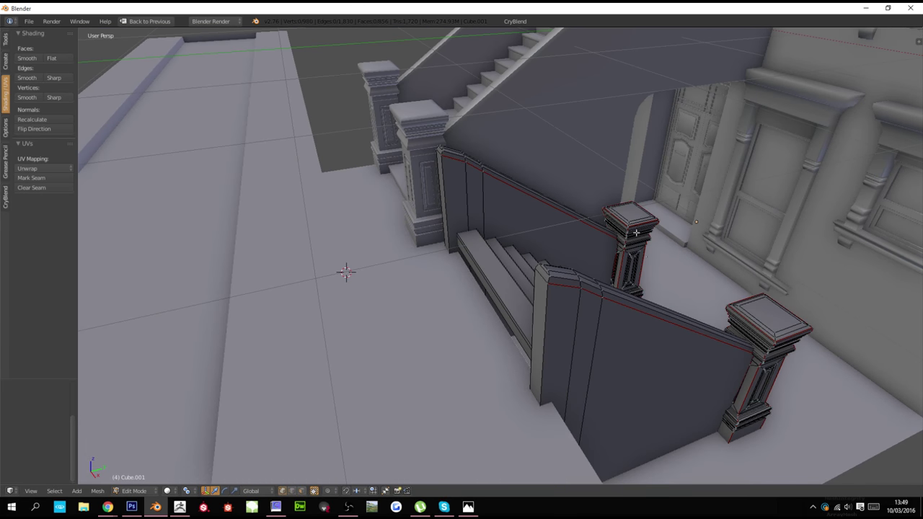
key(ctrl+l)
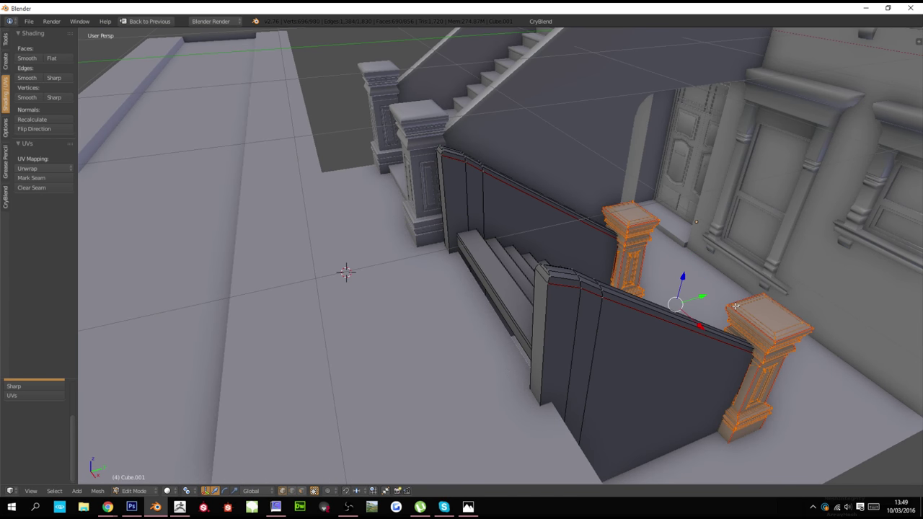
key(shift+d)
key(y)
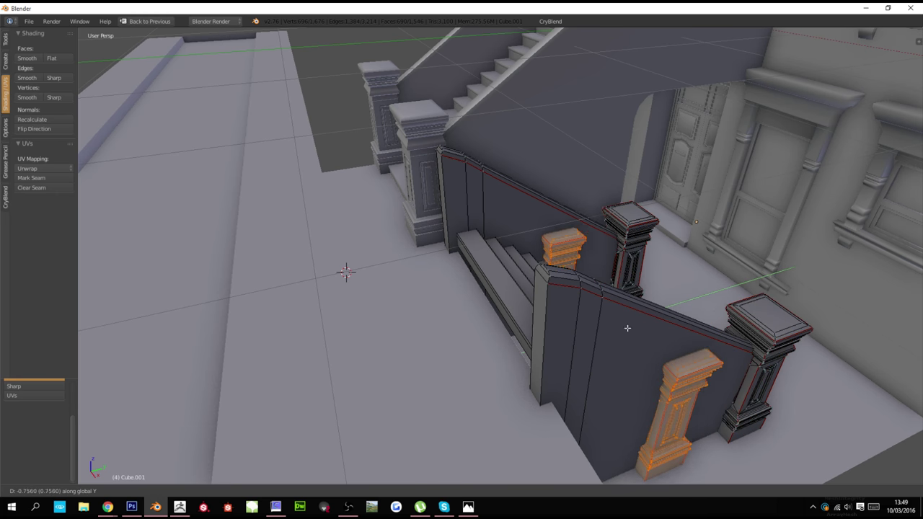
click(522, 344)
Raise the duplicated pillars about 0.975 along Z to sidewalk level and leave edit mode
key(g)
key(z)
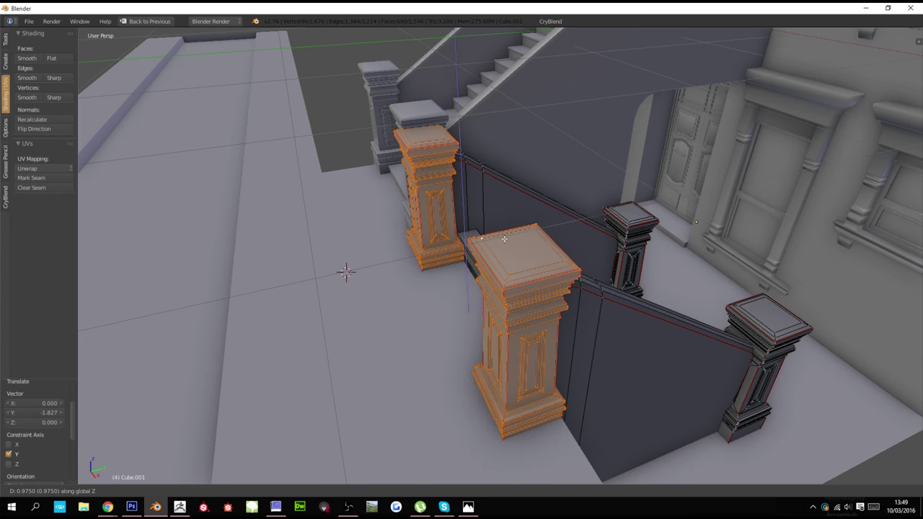
click(503, 240)
middle_drag(493, 283, 581, 291)
key(Tab)
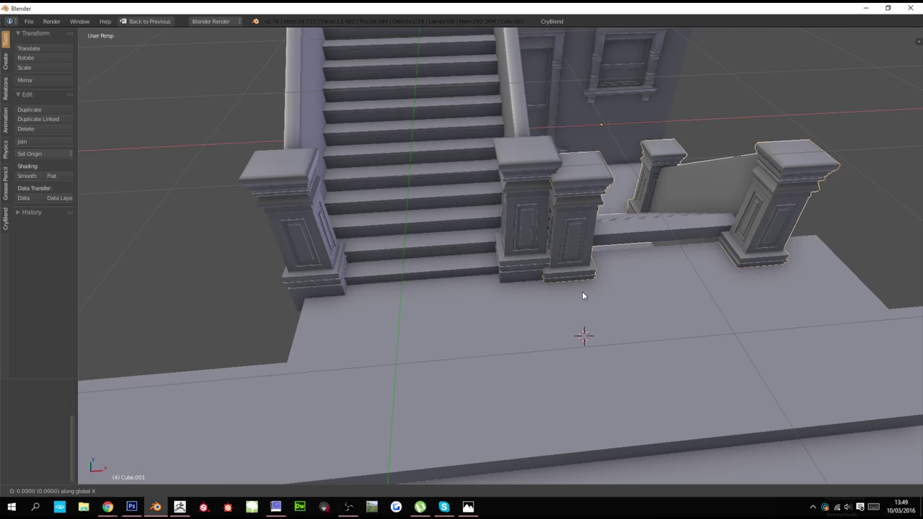
Move the basement stairs along X clear of the stoop's pillar, and shift them slightly along Y toward the building
key(shift+d)
key(x)
click(602, 290)
middle_drag(621, 297, 543, 302)
key(g)
key(y)
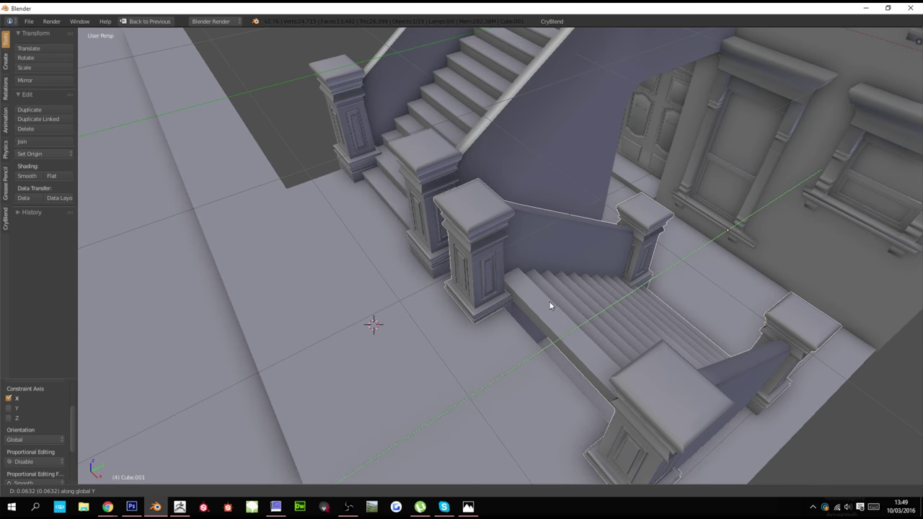
click(554, 305)
Move the basement stairs' outer side pillars along X in edit mode, then return to object mode
key(Tab)
middle_drag(556, 306, 624, 354)
key(z)
key(a)
key(c)
drag(620, 363, 657, 310)
right_click(657, 309)
key(z)
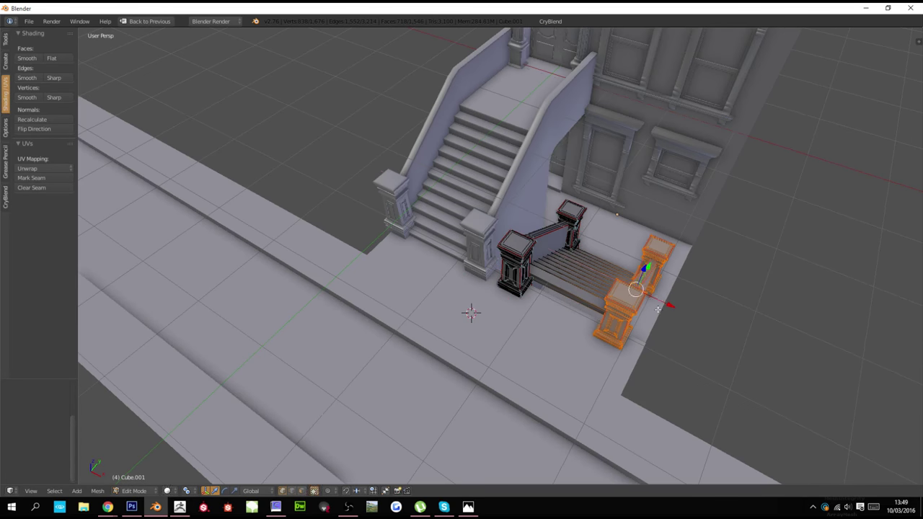
key(g)
key(x)
click(688, 340)
key(Tab)
Move the whole basement staircase about 0.11 along X, farther from the stoop
middle_drag(686, 341, 654, 339)
scroll(611, 312, up, 4)
scroll(655, 339, down, 3)
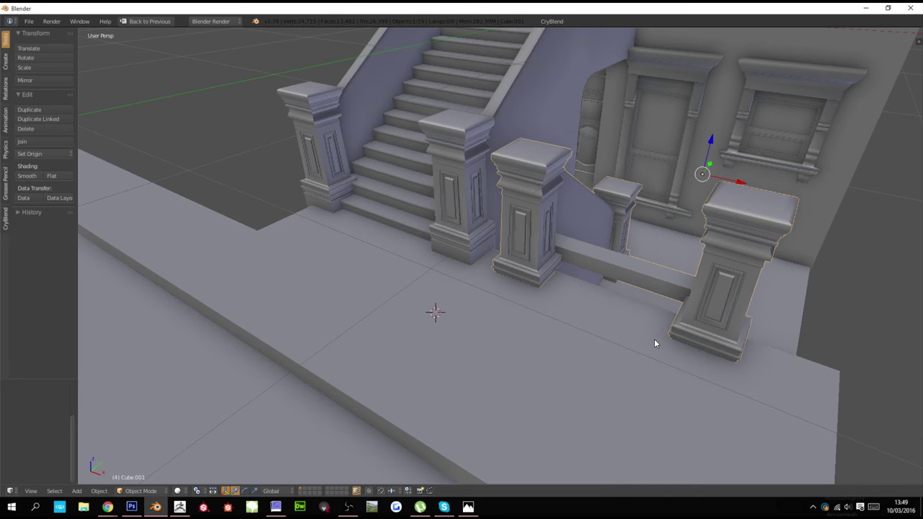
key(g)
key(x)
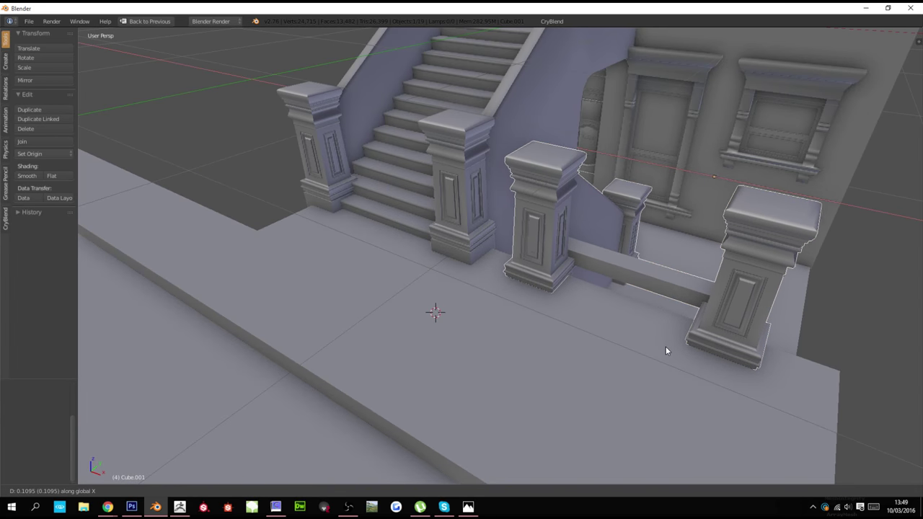
click(668, 347)
scroll(666, 350, down, 3)
middle_drag(665, 351, 713, 394)
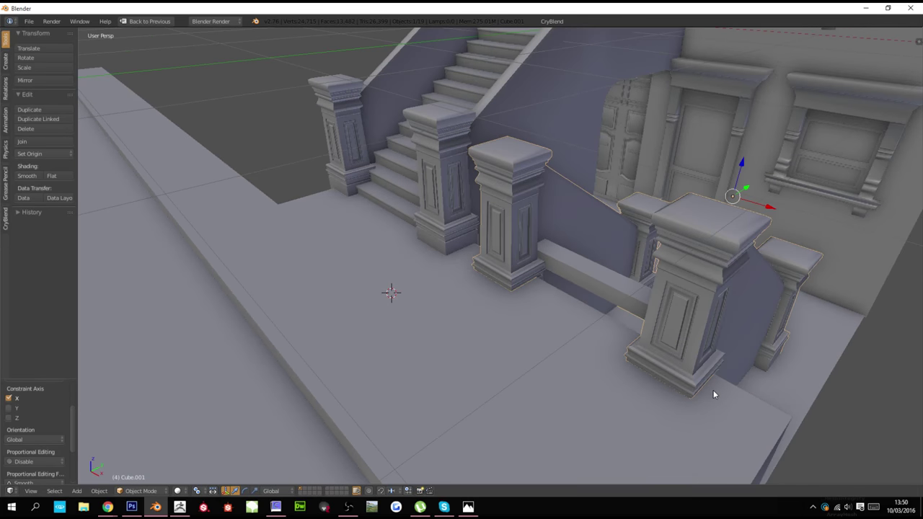
Snap the 3D cursor to the base vertices of the basement stairs' pillars and set the object's origin to the cursor
click(711, 387)
key(Tab)
key(z)
key(KP_1)
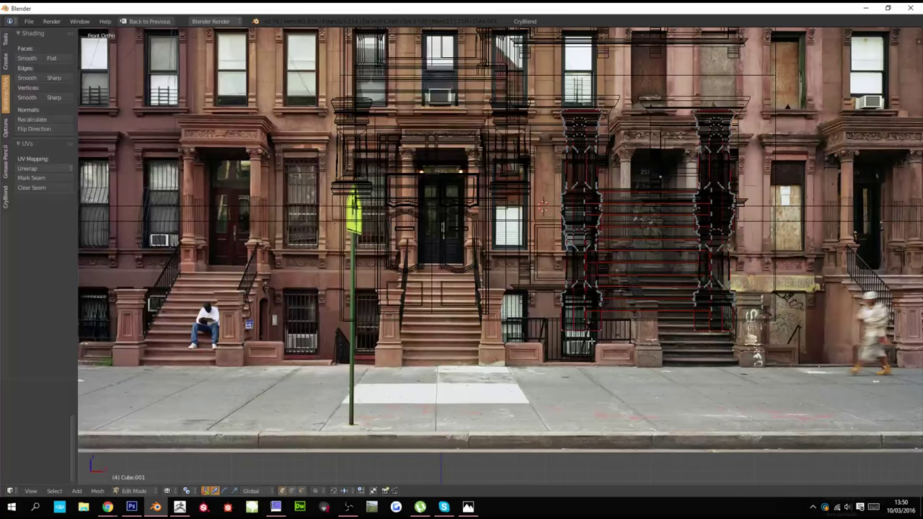
key(shift+s)
click(776, 356)
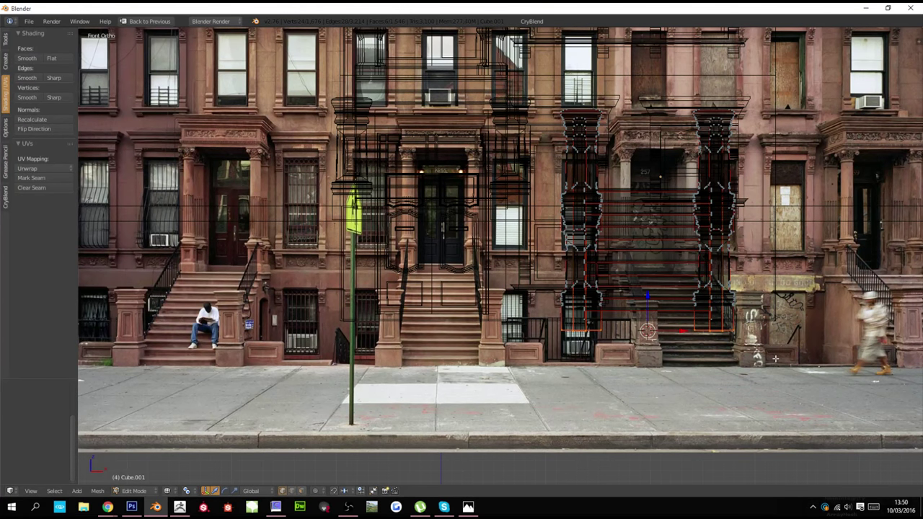
key(Tab)
key(ctrl+alt+shift+c)
click(777, 359)
Scale the basement stairs to about 0.92 along Z and shift them along negative Y toward the sidewalk
key(z)
mouse_move(775, 358)
middle_down()
mouse_move(756, 350)
mouse_move(769, 385)
mouse_move(756, 391)
mouse_move(774, 389)
middle_up()
scroll(770, 384, down, 3)
key(s)
key(z)
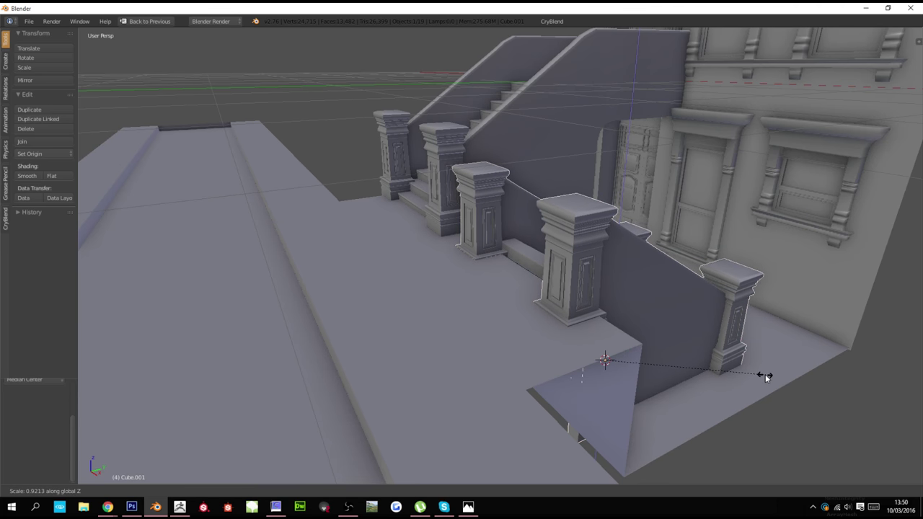
click(765, 374)
middle_drag(764, 374, 716, 389)
key(g)
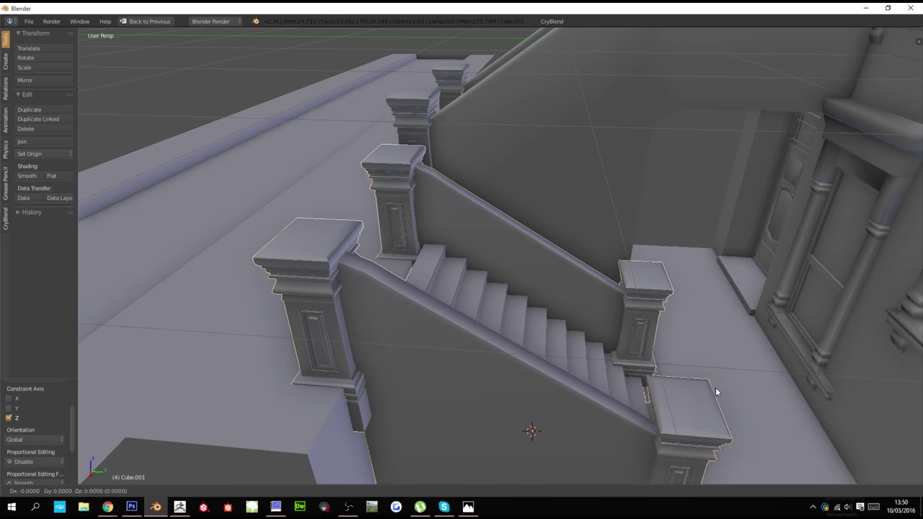
key(y)
click(705, 384)
Scale the basement stairs to about 0.95 along Z and move them farther toward the sidewalk along Y
key(s)
key(z)
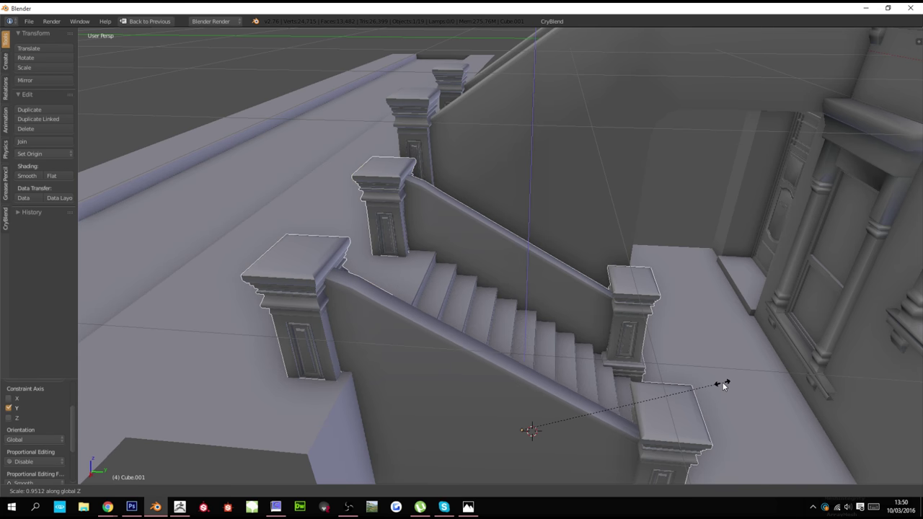
click(722, 382)
key(g)
key(y)
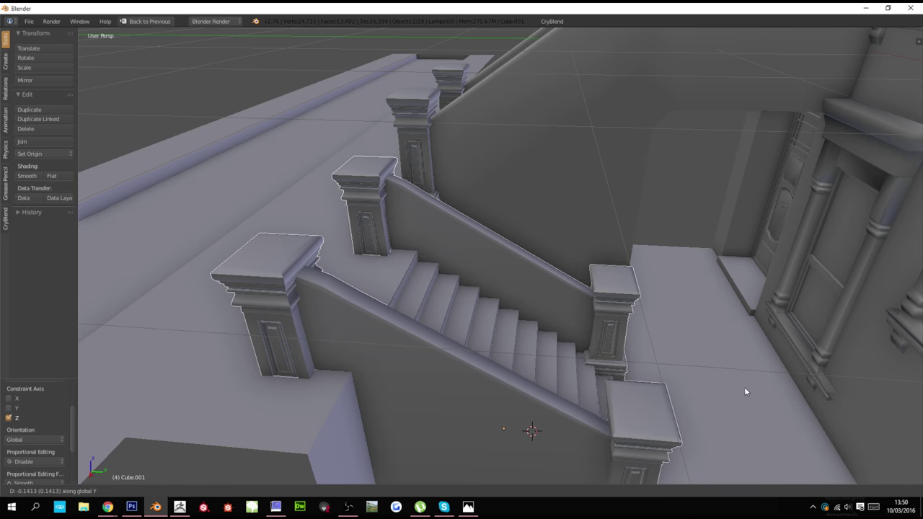
click(631, 380)
Try to move the two sidewalk-end pillars of the basement stairs about 0.04 along Y against the side walls
middle_drag(631, 379, 623, 413)
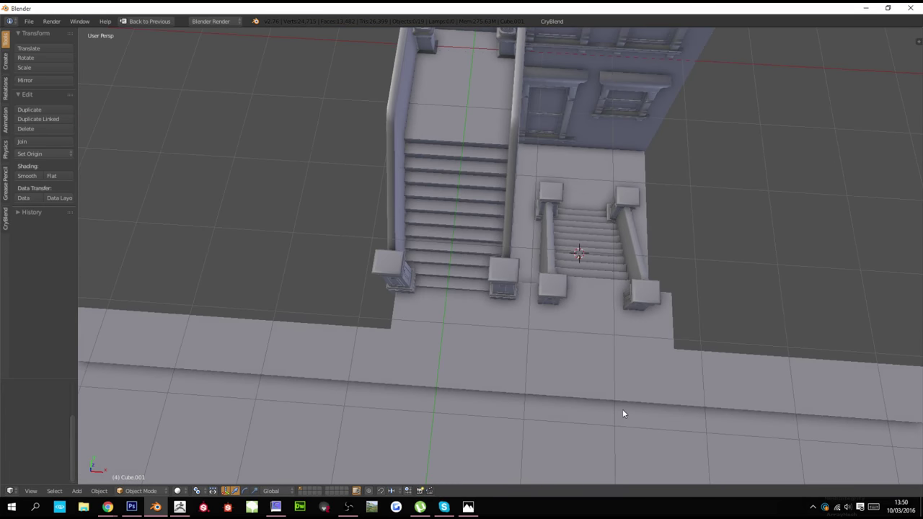
key(KP_7)
scroll(613, 397, up, 5)
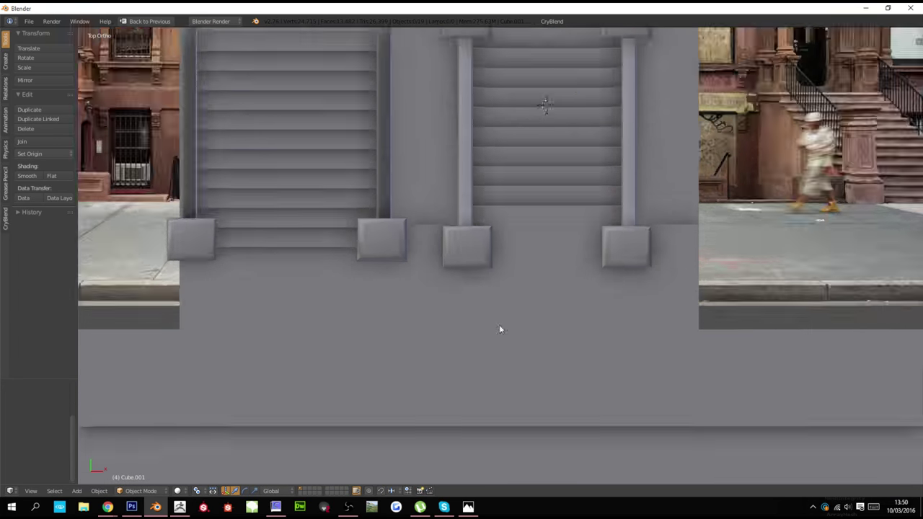
key(Tab)
key(z)
key(c)
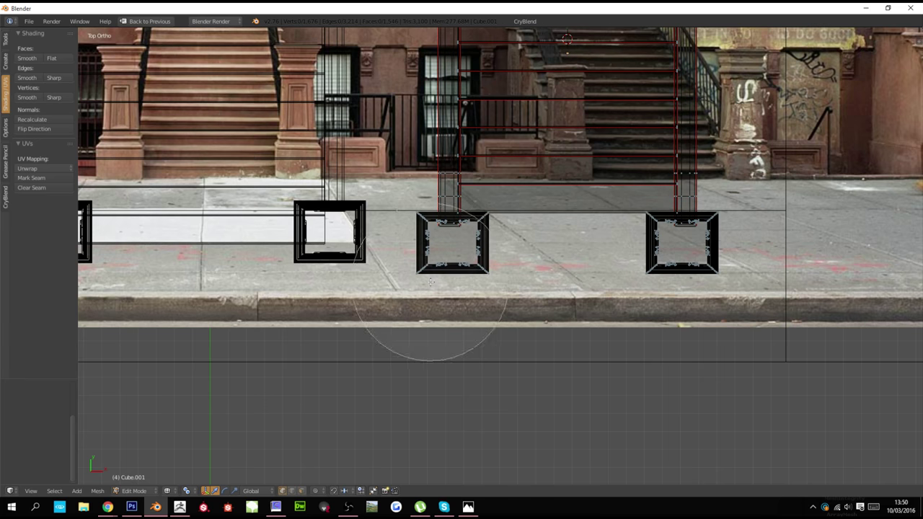
mouse_move(444, 323)
mouse_down()
mouse_move(577, 339)
mouse_move(632, 322)
mouse_up()
right_click(633, 322)
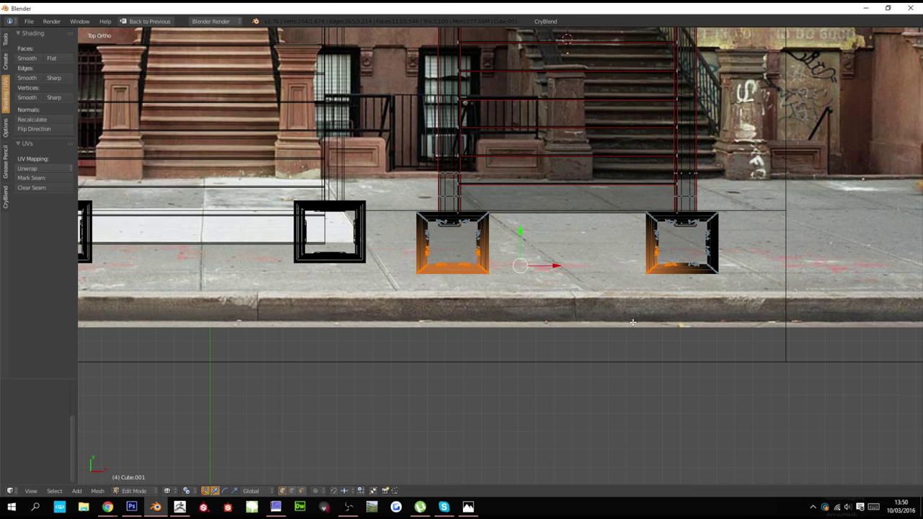
key(ctrl+l)
key(z)
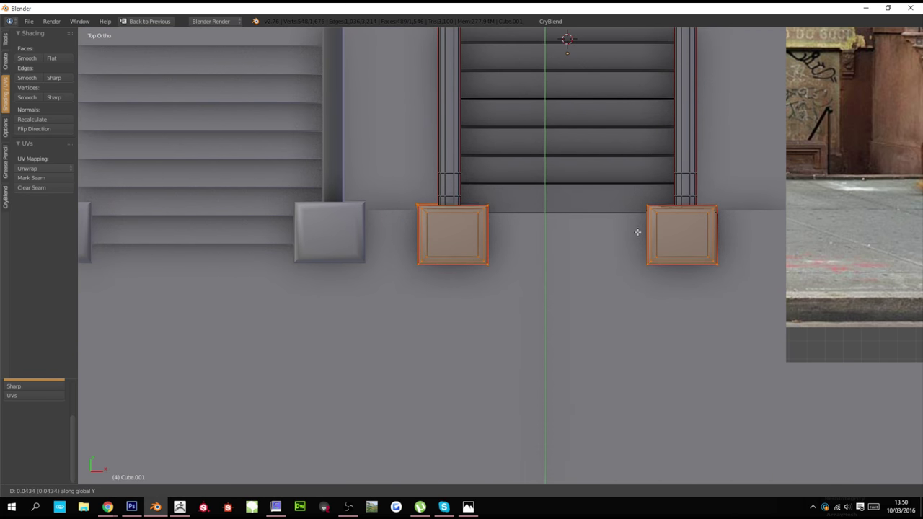
click(639, 238)
key(Tab)
scroll(624, 299, down, 6)
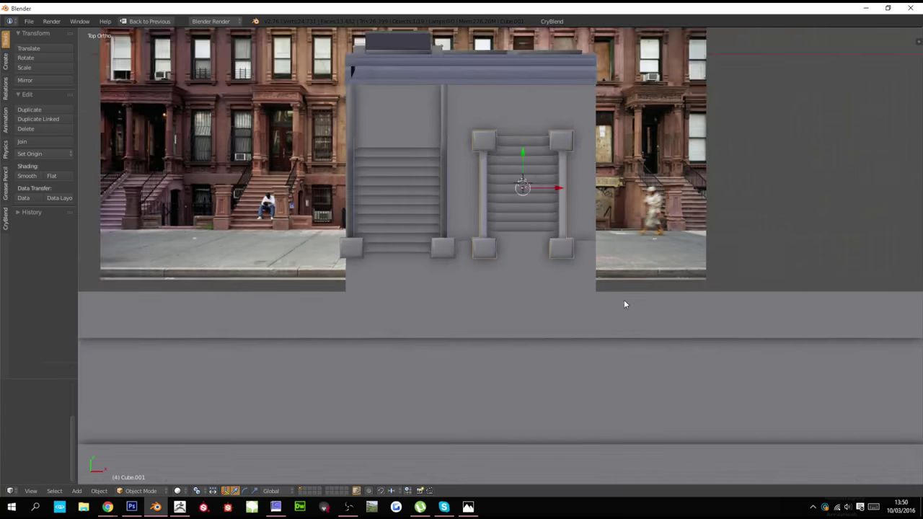
middle_drag(625, 300, 566, 287)
scroll(531, 196, up, 1)
key(Tab)
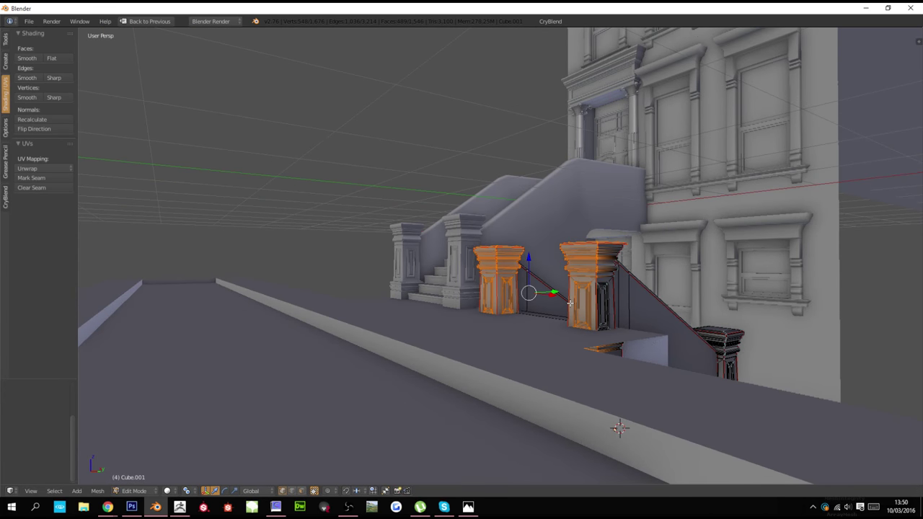
key(ctrl+z)
key(ctrl+z)
Select all linked geometry of the two sidewalk-end pillars and move them about 0.06 along Y against the side walls
key(ctrl+l)
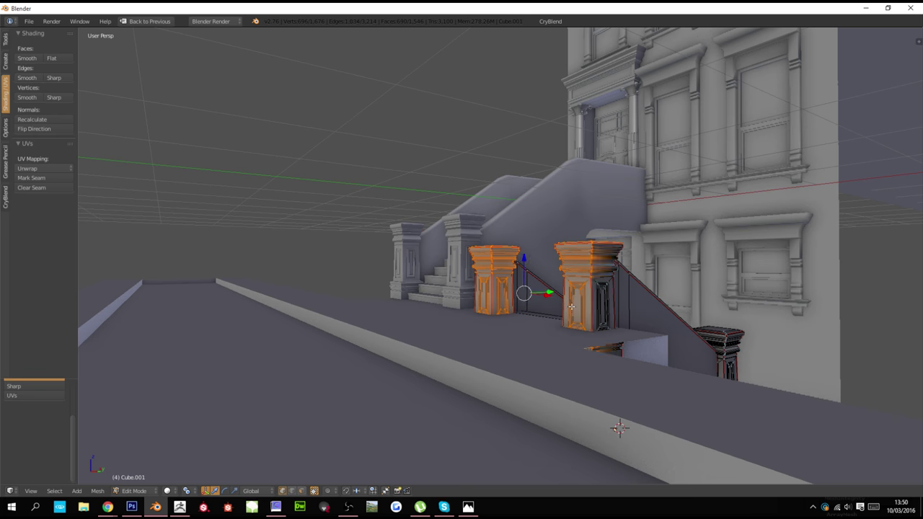
key(KP_7)
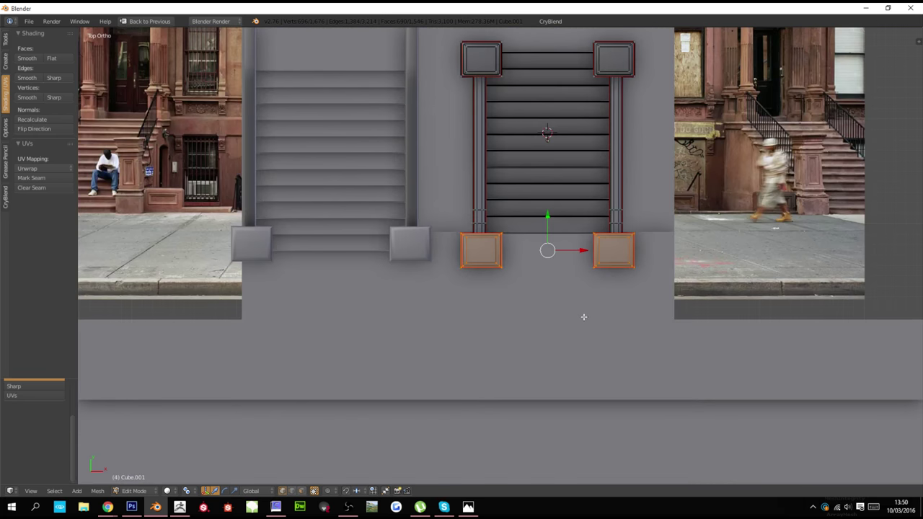
scroll(580, 315, up, 6)
key(g)
key(y)
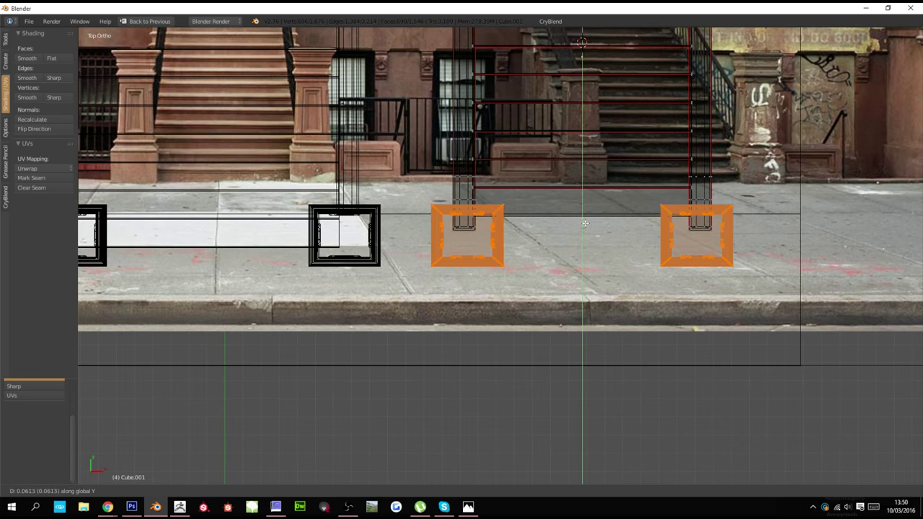
click(584, 229)
key(z)
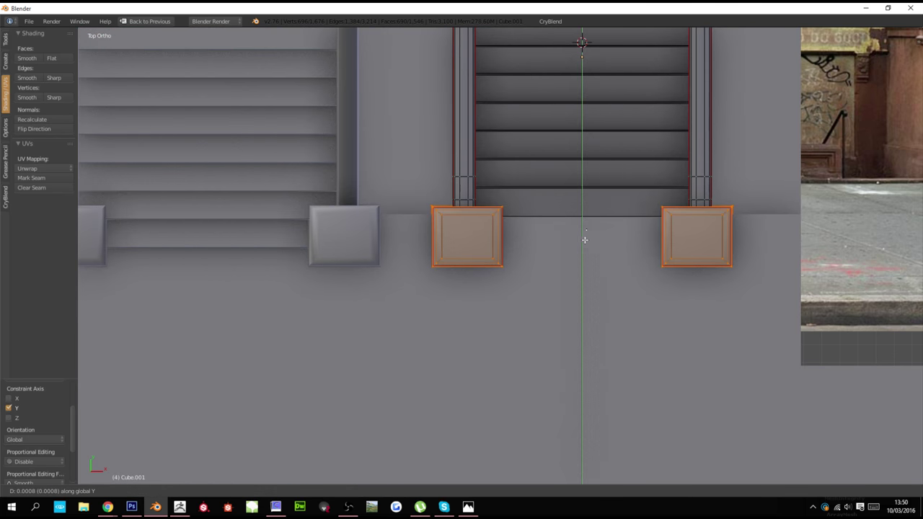
Raise the two sidewalk-end pillars along Z to about the height of the stoop's pillars, then leave edit mode
key(KP_3)
key(g)
key(z)
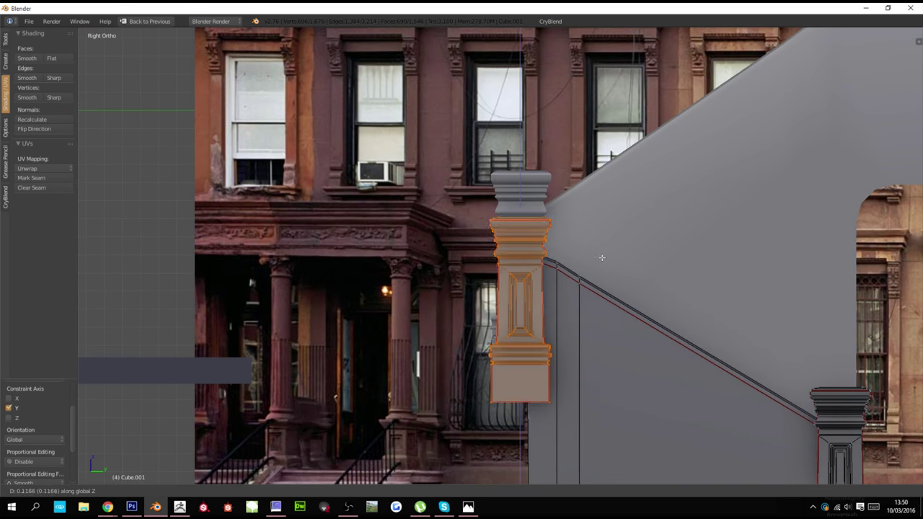
click(604, 217)
middle_drag(604, 217, 555, 333)
key(g)
key(z)
key(z)
alt+right_click(482, 328)
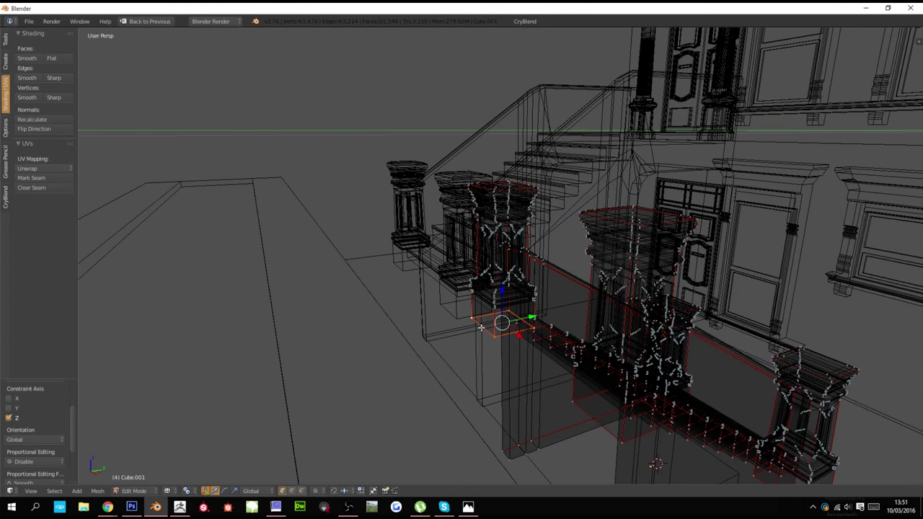
key(z)
mouse_move(591, 416)
middle_down()
mouse_move(604, 307)
mouse_move(562, 321)
mouse_move(516, 305)
mouse_move(520, 347)
mouse_move(552, 381)
mouse_move(607, 368)
mouse_move(613, 396)
mouse_move(639, 409)
mouse_move(534, 376)
mouse_move(545, 380)
mouse_move(515, 328)
mouse_move(613, 351)
mouse_move(588, 361)
mouse_move(622, 325)
mouse_move(637, 332)
mouse_move(568, 336)
mouse_move(589, 387)
middle_up()
click(513, 326)
key(a)
key(Tab)
Display the scene with textures and move the basement stairs along X, away from the stoop
key(z)
scroll(609, 373, up, 2)
key(alt+z)
scroll(638, 410, up, 2)
scroll(576, 349, up, 2)
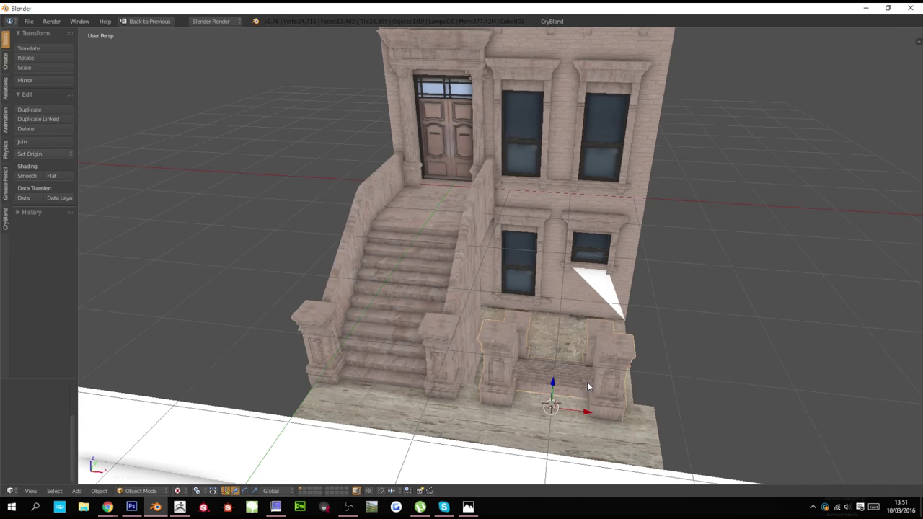
key(g)
key(x)
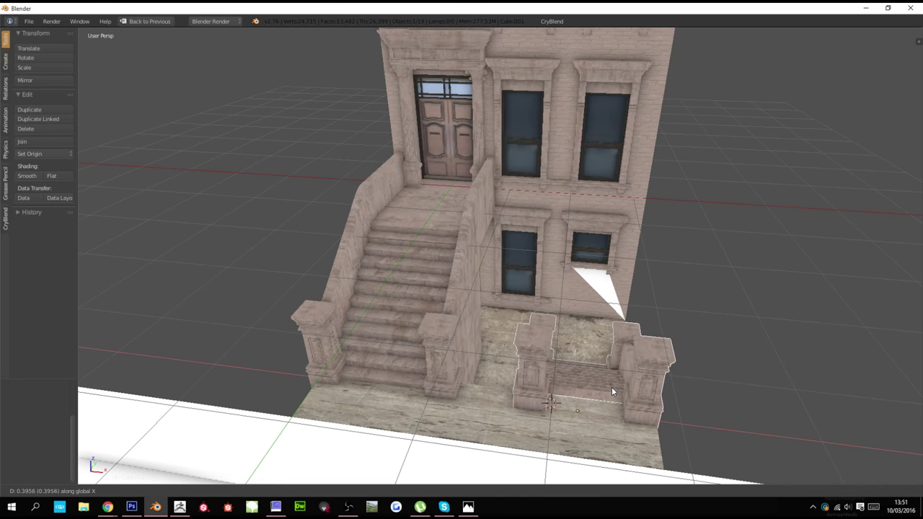
click(605, 383)
Duplicate the brownstone with its stoop and basement stairs, leaving out the street, and offset the copy 2.838 along X
middle_drag(617, 389, 542, 384)
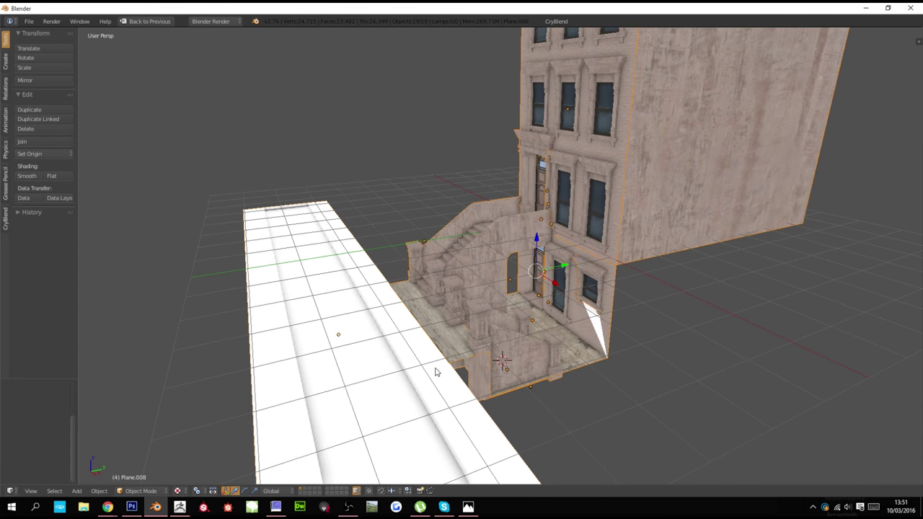
key(z)
key(z)
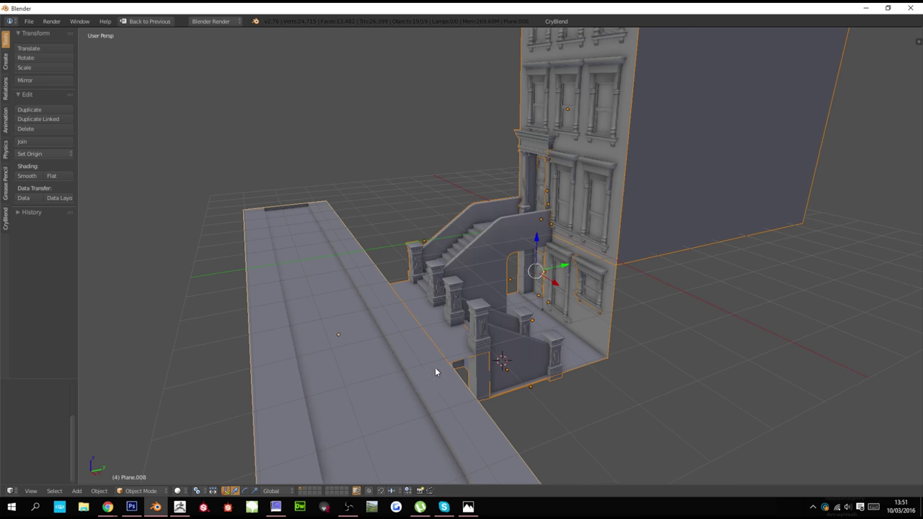
key(z)
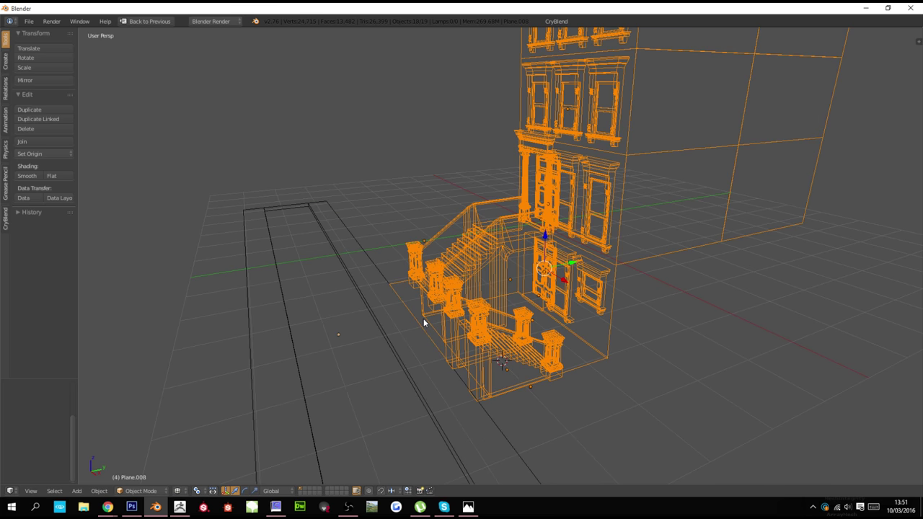
key(shift+d)
key(x)
click(489, 371)
Move the duplicated brownstone about 1.3 farther along X so it stands directly beside the original building
key(alt+z)
mouse_move(487, 370)
shift+middle_down()
mouse_move(458, 370)
mouse_move(563, 400)
mouse_move(543, 386)
shift+middle_up()
scroll(540, 383, up, 5)
key(g)
key(y)
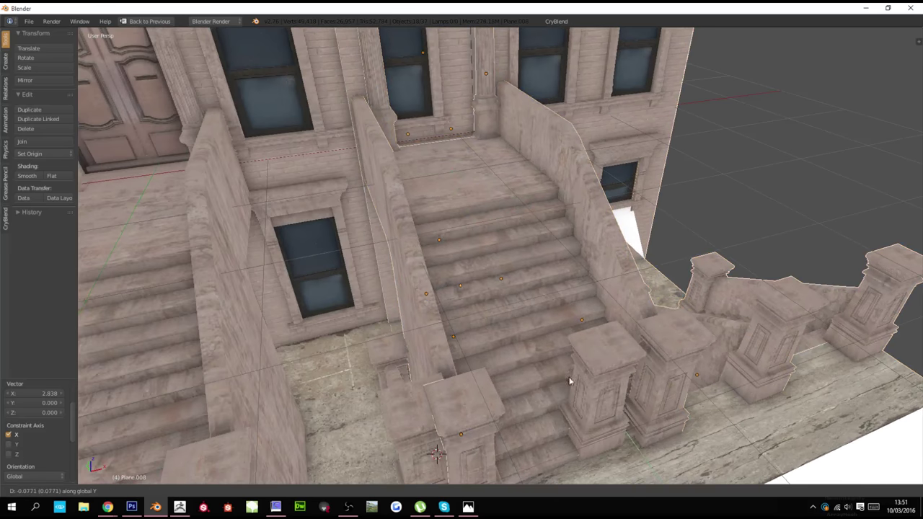
key(x)
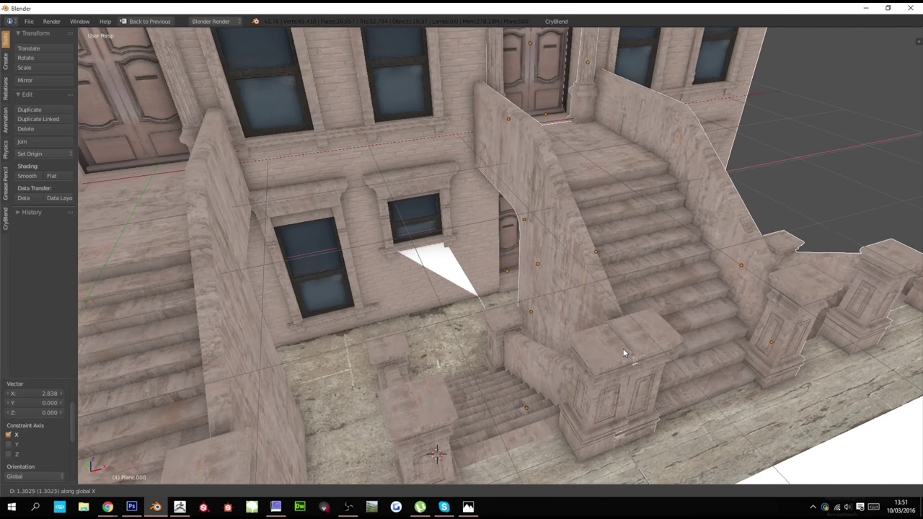
click(618, 349)
scroll(618, 349, down, 3)
middle_drag(618, 349, 579, 339)
scroll(578, 338, up, 4)
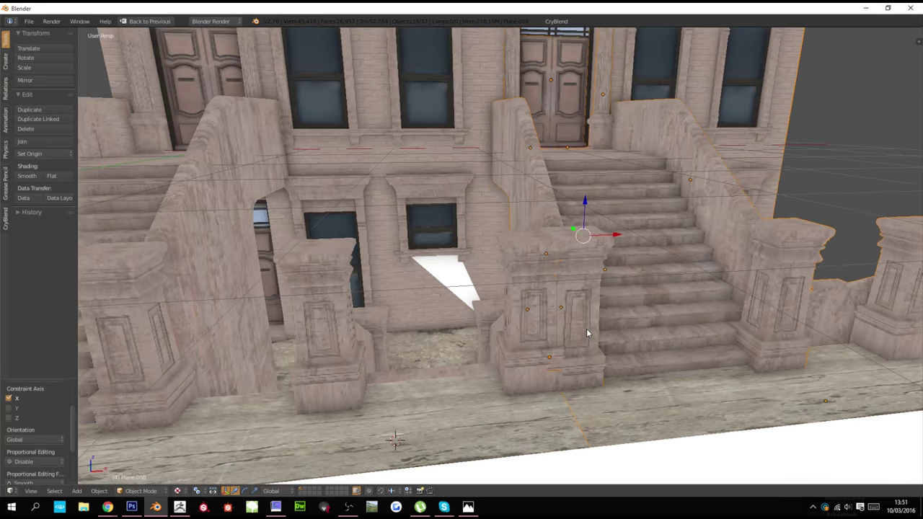
scroll(585, 328, down, 4)
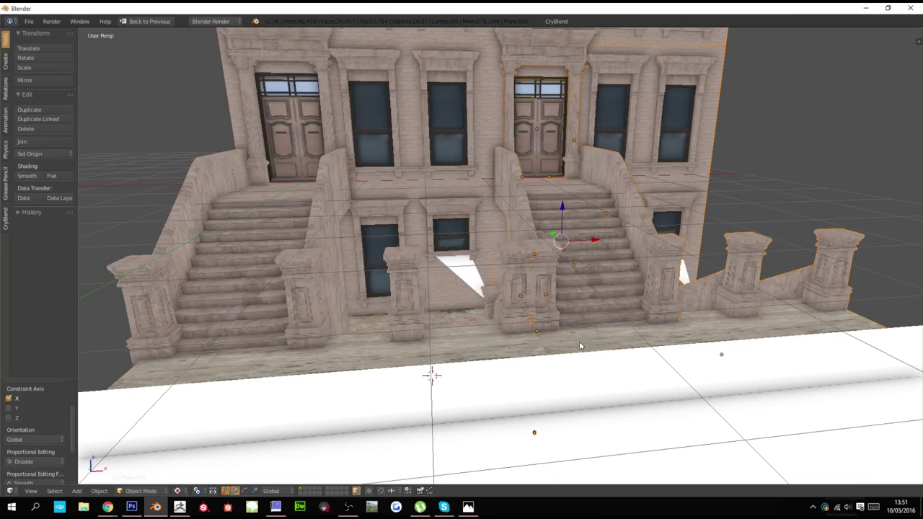
middle_drag(579, 341, 536, 354)
key(g)
key(x)
click(577, 351)
Move the original building's basement stairs with their pillars along X so they sit in the gap between the two stoops
key(a)
right_click(536, 354)
key(g)
key(x)
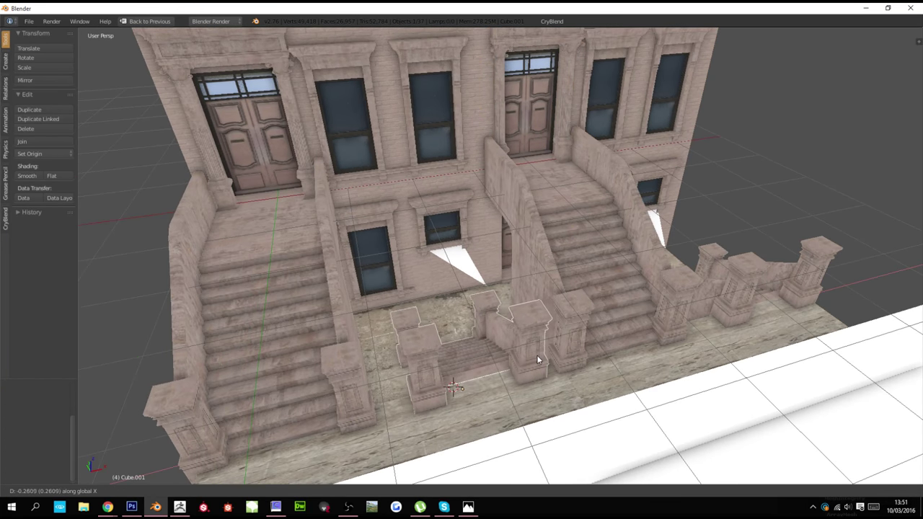
click(534, 359)
mouse_move(533, 356)
middle_down()
mouse_move(551, 353)
mouse_move(474, 343)
mouse_move(537, 354)
middle_up()
scroll(537, 354, up, 5)
scroll(537, 355, down, 4)
scroll(539, 370, up, 4)
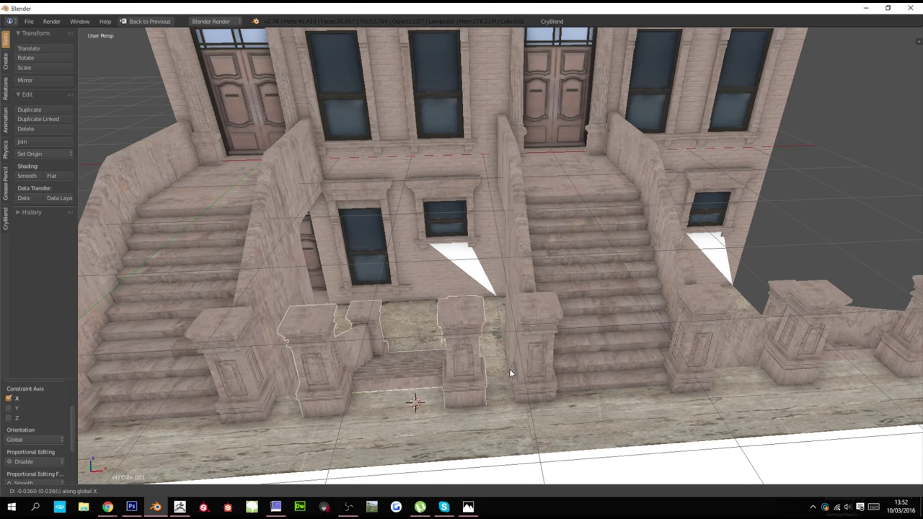
click(509, 368)
Examine the repositioned basement stairs and pillars between the two stoops, from a distance and close up in solid shading
scroll(519, 372, down, 5)
scroll(525, 367, up, 3)
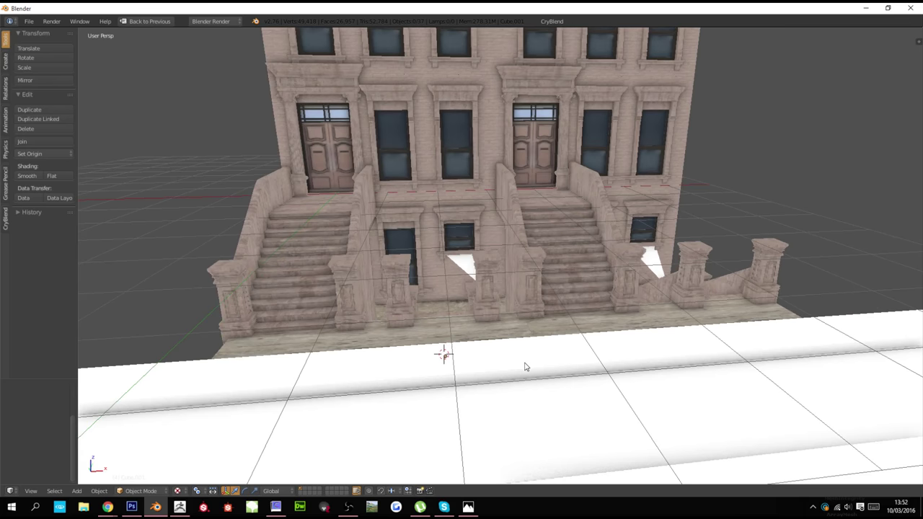
scroll(525, 367, down, 2)
scroll(512, 367, up, 4)
key(z)
key(z)
scroll(505, 366, down, 4)
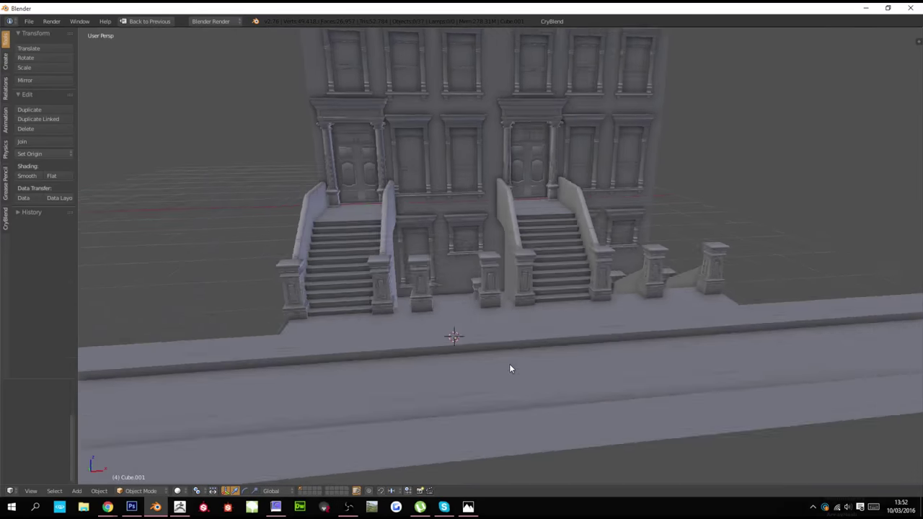
mouse_move(509, 363)
middle_down()
mouse_move(561, 348)
mouse_move(518, 359)
middle_up()
scroll(486, 358, up, 5)
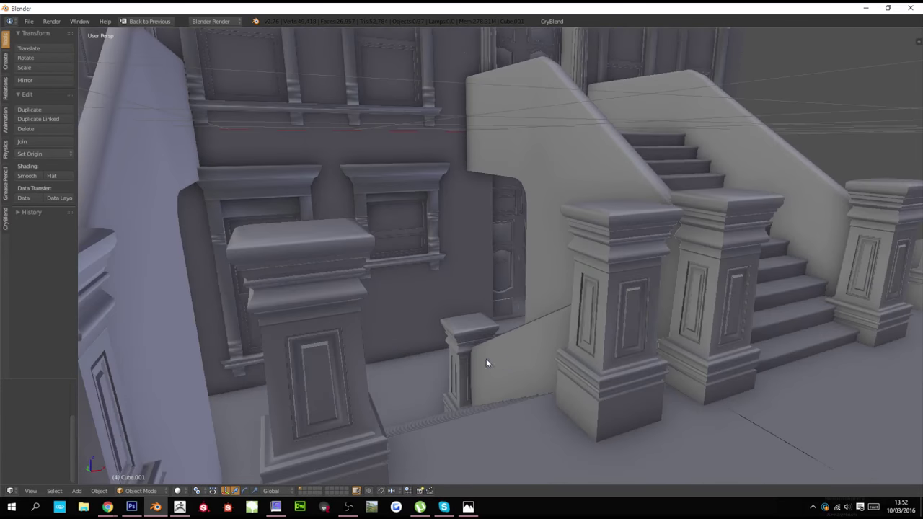
scroll(371, 367, down, 4)
right_click(385, 370)
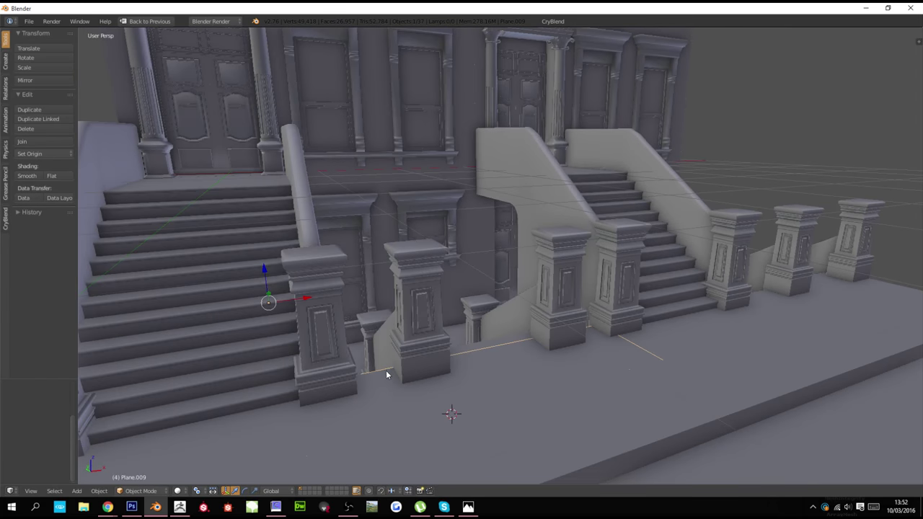
right_click(391, 340)
key(Tab)
scroll(440, 356, up, 3)
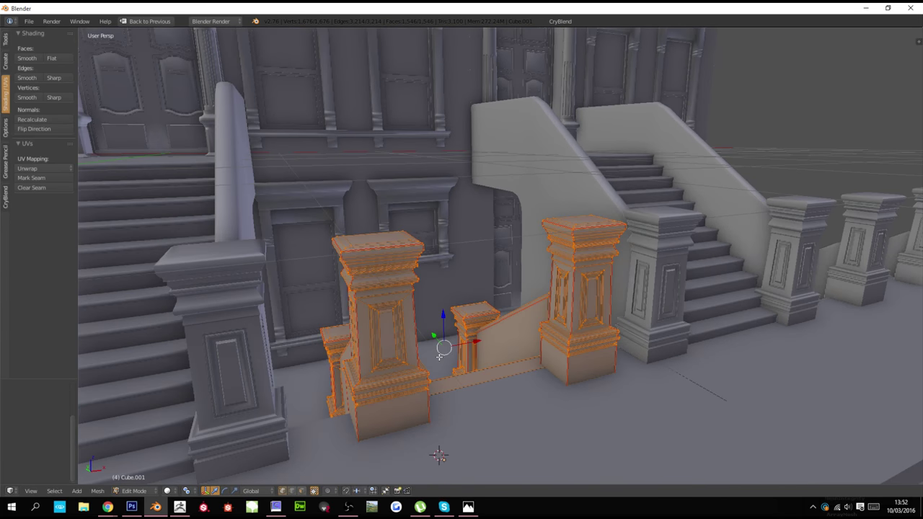
scroll(440, 357, up, 2)
scroll(571, 383, down, 5)
key(Tab)
scroll(533, 407, up, 1)
key(z)
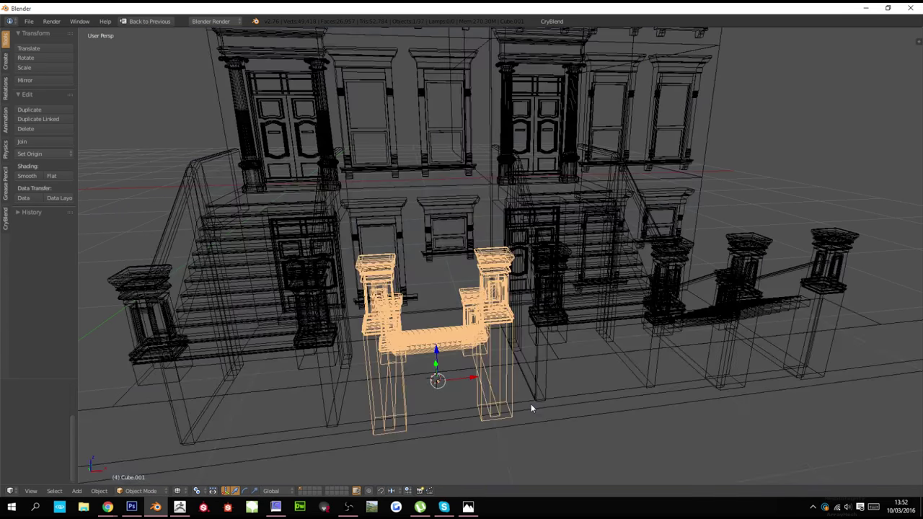
key(alt+z)
scroll(524, 401, down, 4)
scroll(501, 411, up, 5)
Duplicate the landing section of the original stoop's outer side wall, offsetting the copy 2.581 along X and -2.698 along Y
scroll(501, 410, up, 3)
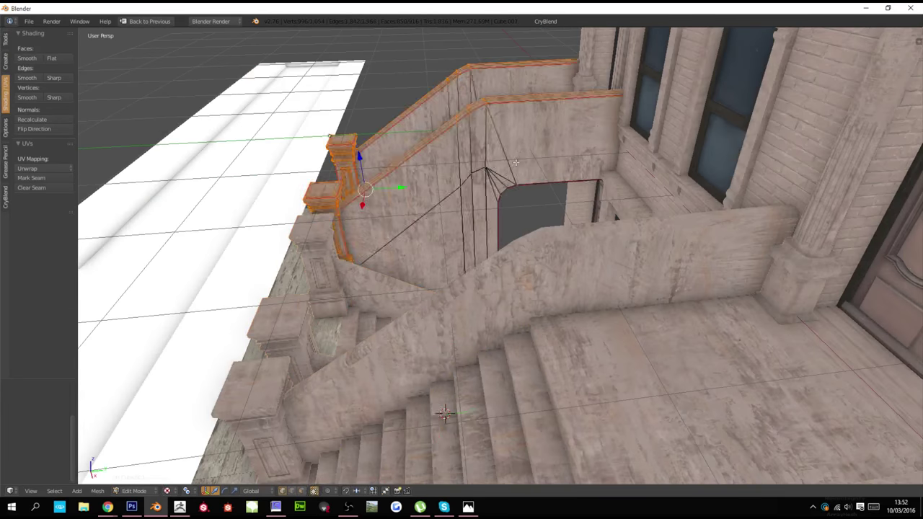
key(z)
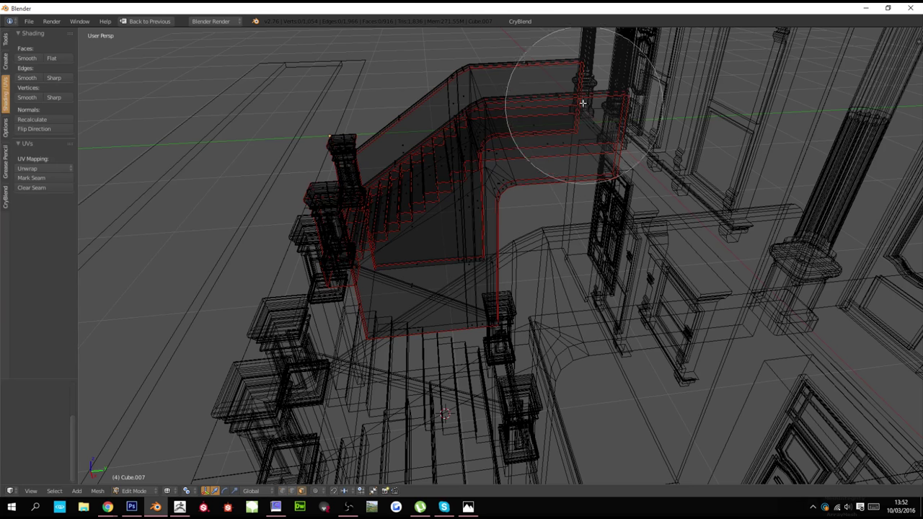
key(Escape)
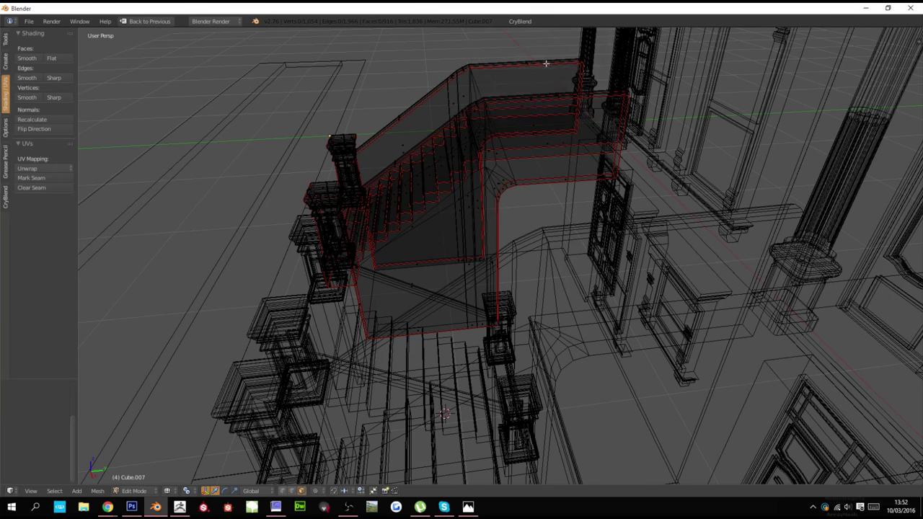
mouse_move(546, 62)
middle_down()
mouse_move(558, 106)
mouse_move(494, 58)
middle_up()
key(c)
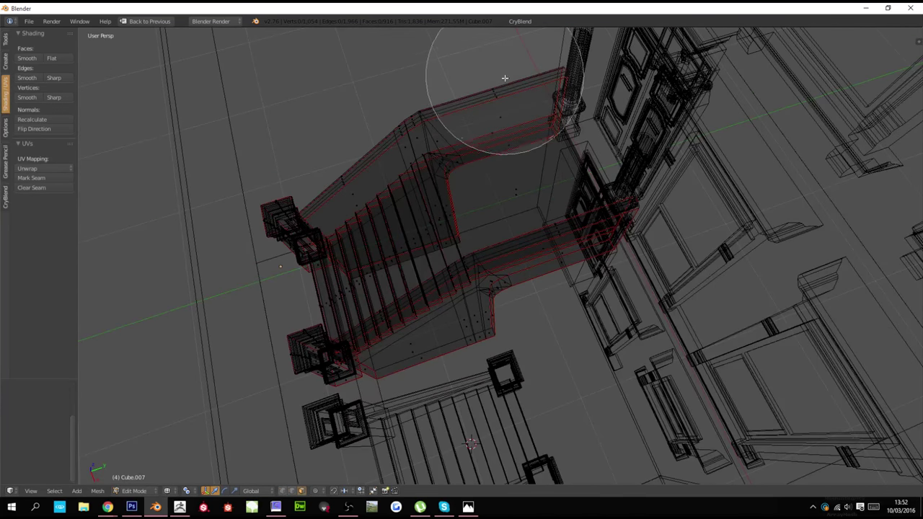
drag(501, 78, 505, 90)
key(Escape)
key(z)
shift+scroll(552, 155, down, 11)
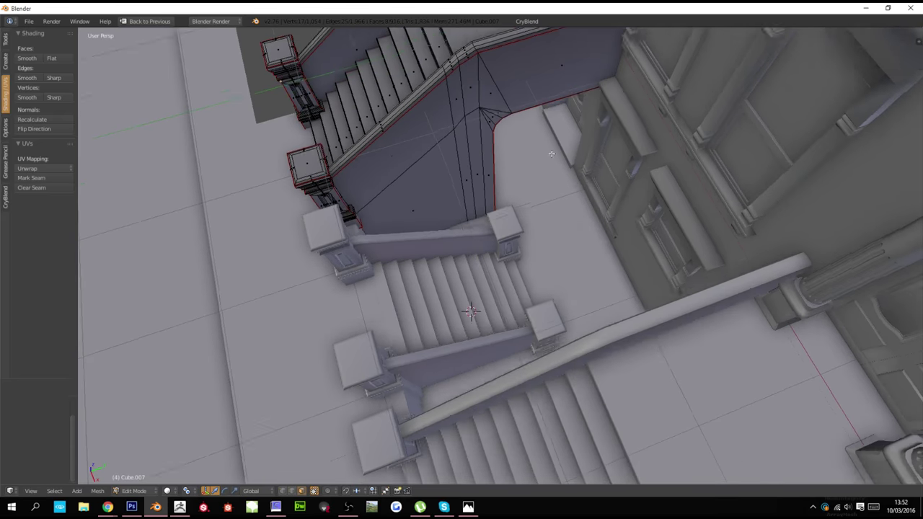
middle_drag(551, 154, 592, 127)
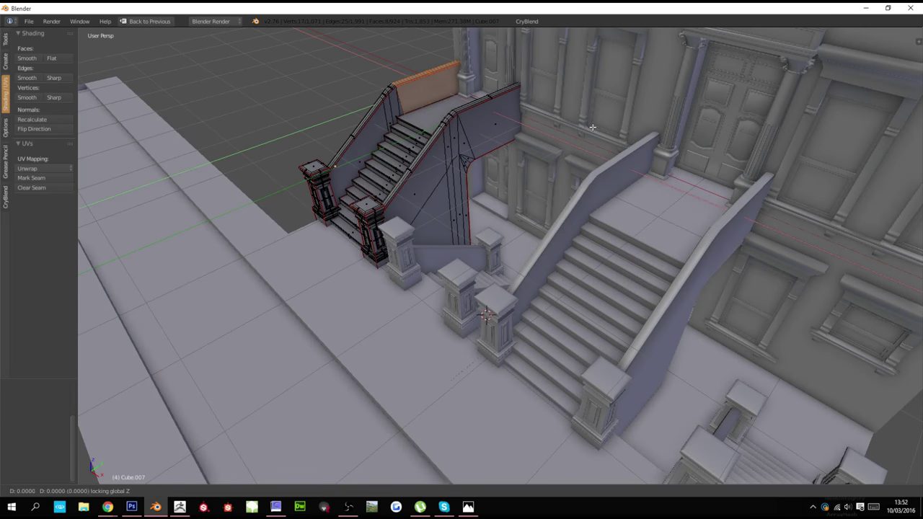
click(555, 251)
Rotate the copied wall section 90° about Z and separate it into its own object
text(90)
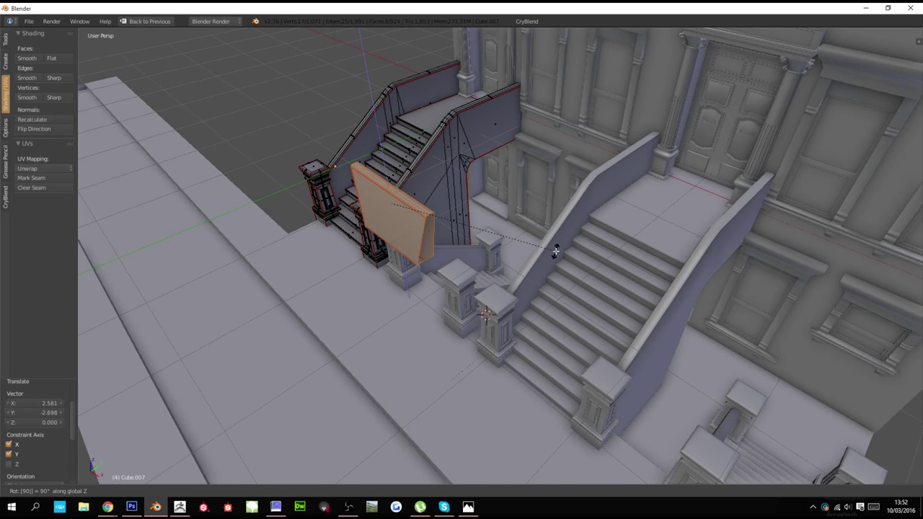
key(Return)
click(555, 251)
middle_drag(555, 250, 513, 244)
key(Tab)
right_click(515, 241)
scroll(526, 238, up, 4)
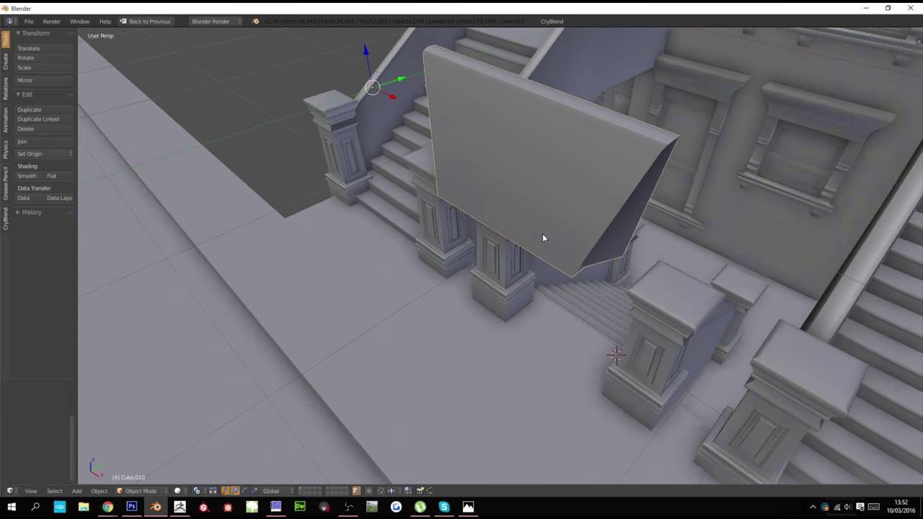
Set the separated wall section's origin to its geometry and move it down toward the stoop's pillars in front view
key(KP_1)
key(ctrl+shift+alt+c)
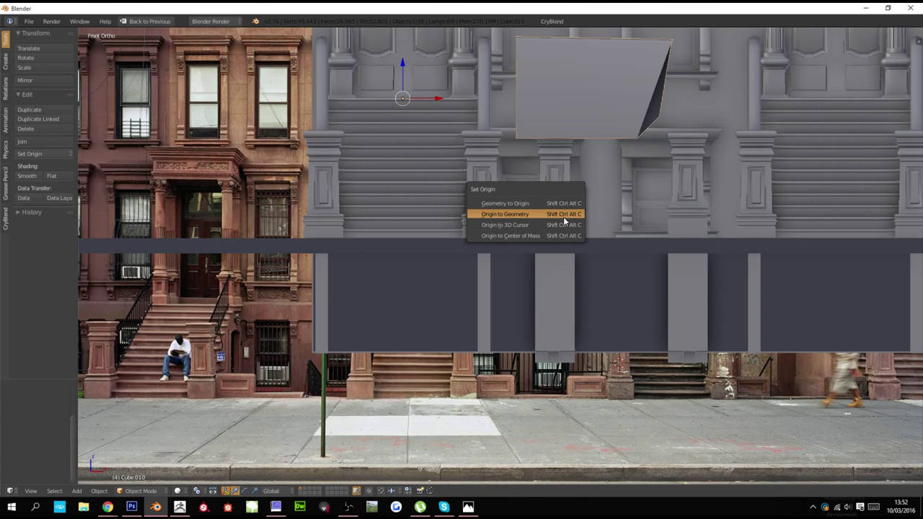
click(561, 211)
click(707, 276)
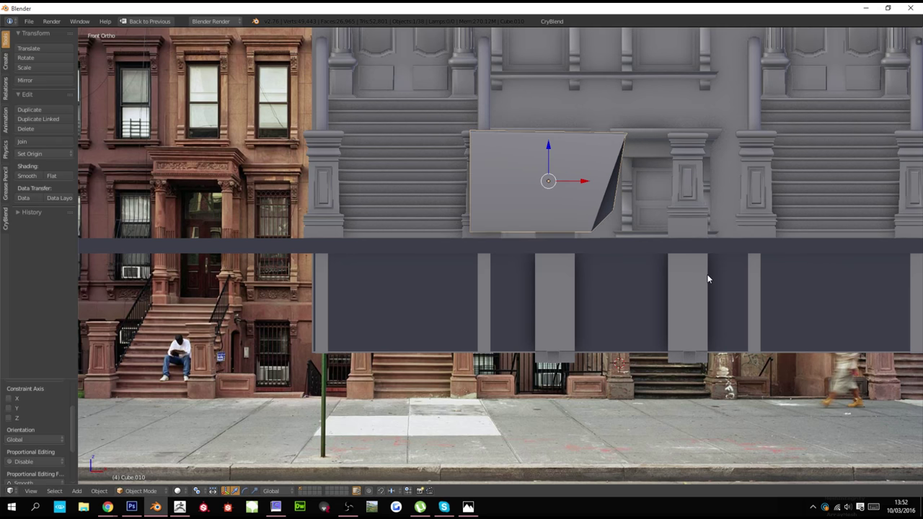
Scale the wall section down and position it between the original stoop's pillar and the neighbouring basement-stairs pillar
key(s)
click(671, 225)
key(g)
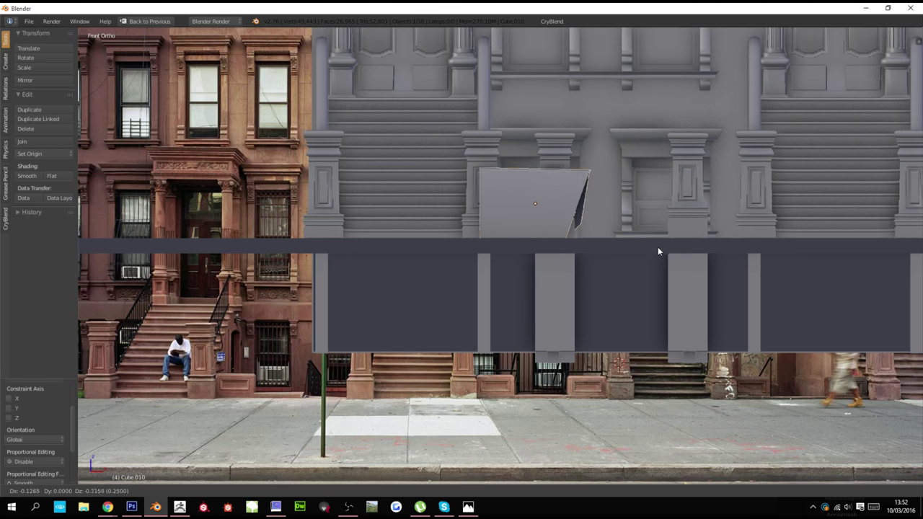
click(657, 248)
middle_drag(639, 251, 587, 298)
key(g)
key(y)
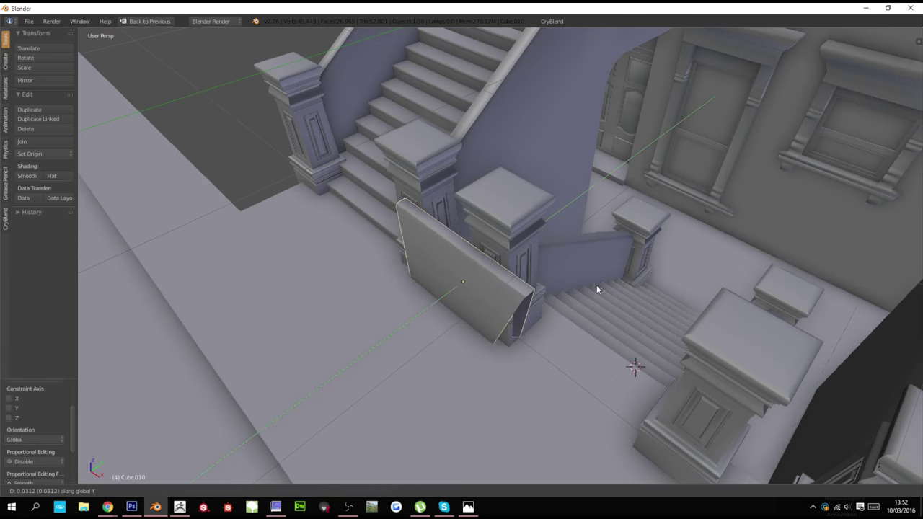
click(605, 279)
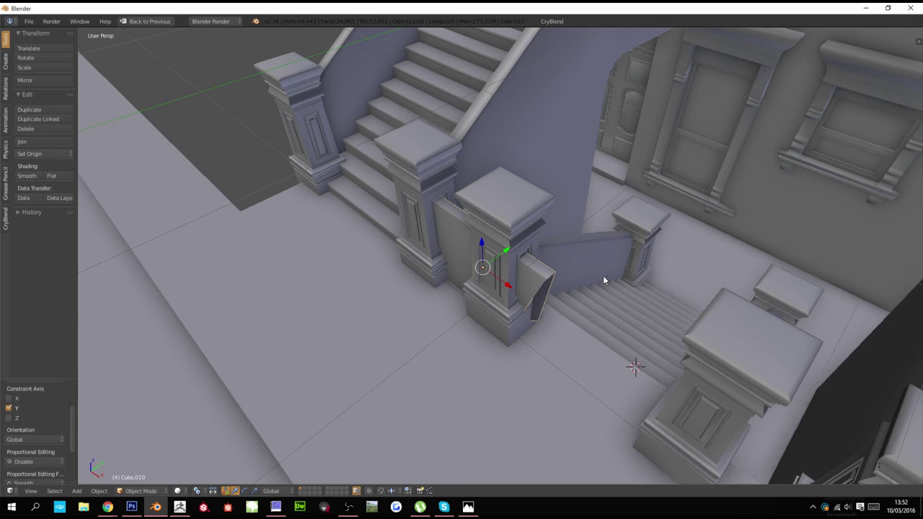
Straighten the wall section's slanted end along X and pull that end back inside the basement-stairs pillar
key(Tab)
key(z)
key(a)
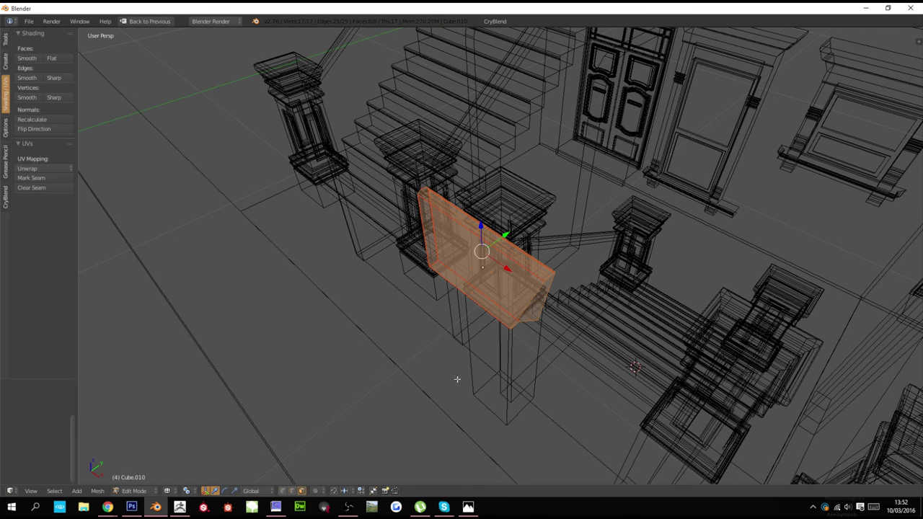
click(276, 494)
click(281, 493)
click(282, 492)
key(a)
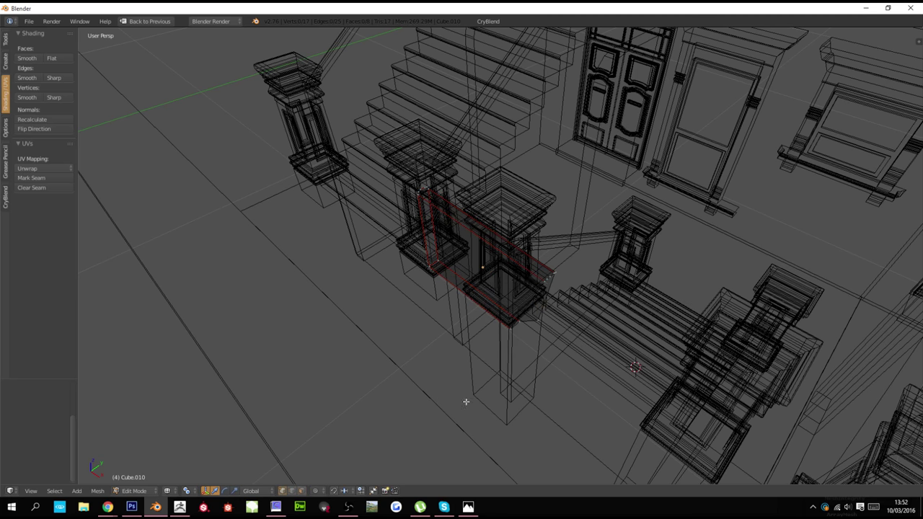
key(c)
drag(520, 358, 527, 344)
right_drag(527, 344, 541, 320)
click(542, 319)
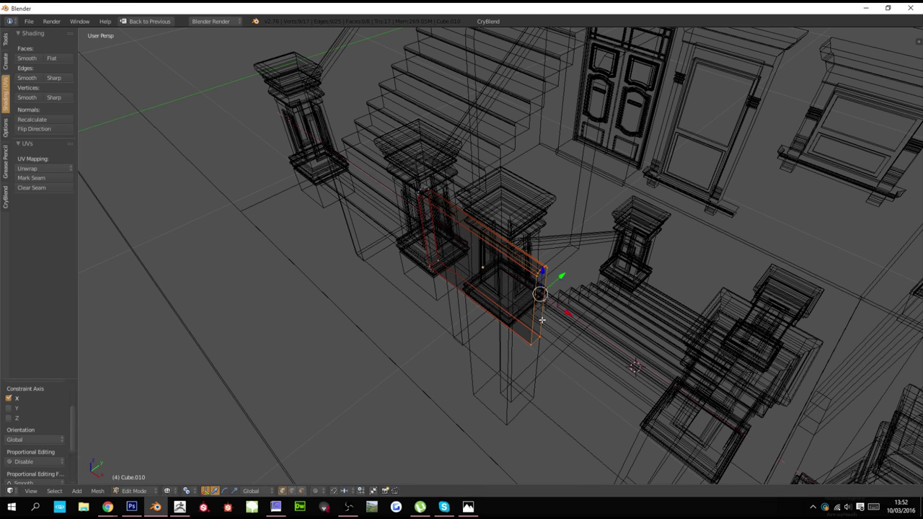
key(z)
scroll(569, 321, up, 6)
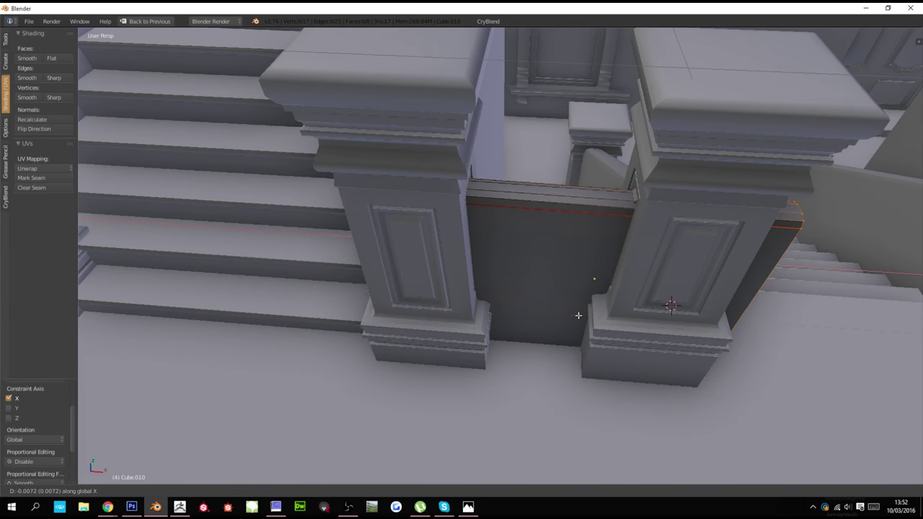
middle_drag(600, 300, 489, 262)
Duplicate the low wall with a 1.906 offset along X and rotate the copy 180° about Z
key(Tab)
scroll(584, 275, down, 4)
key(shift+d)
key(x)
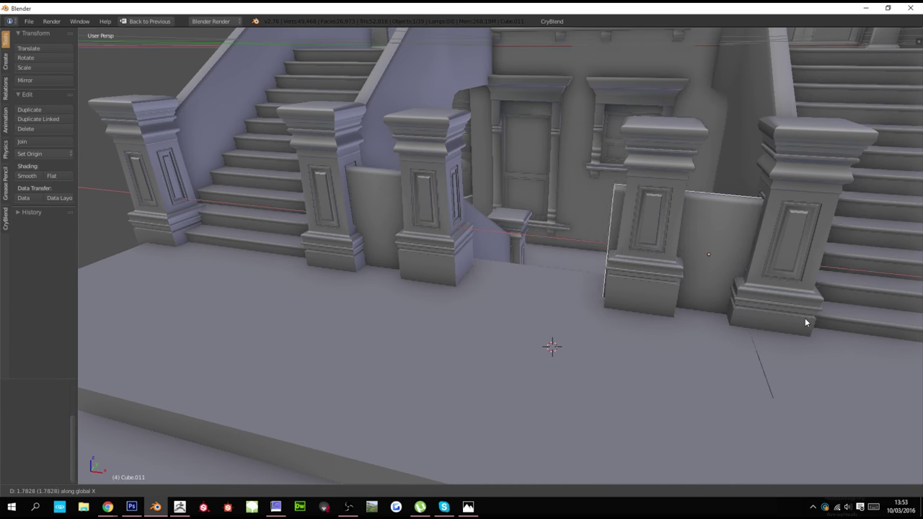
click(809, 321)
text(rz180)
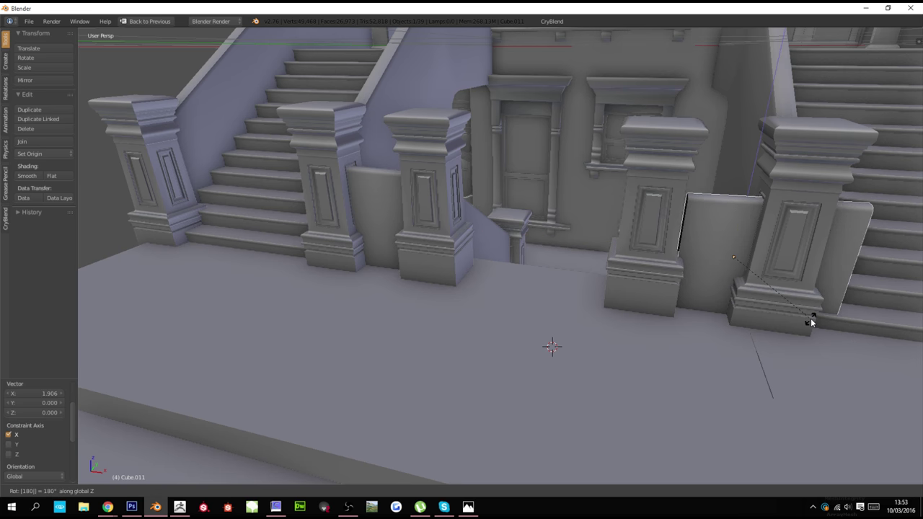
key(Return)
Move the copied low wall back along X into the gap between the second basement-stairs pillar and the duplicated stoop's pillar
key(g)
key(x)
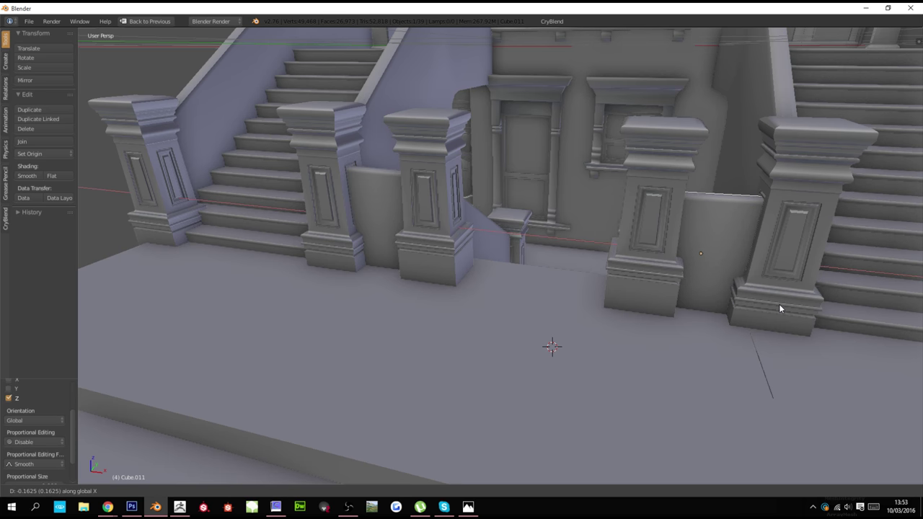
click(780, 306)
key(z)
key(z)
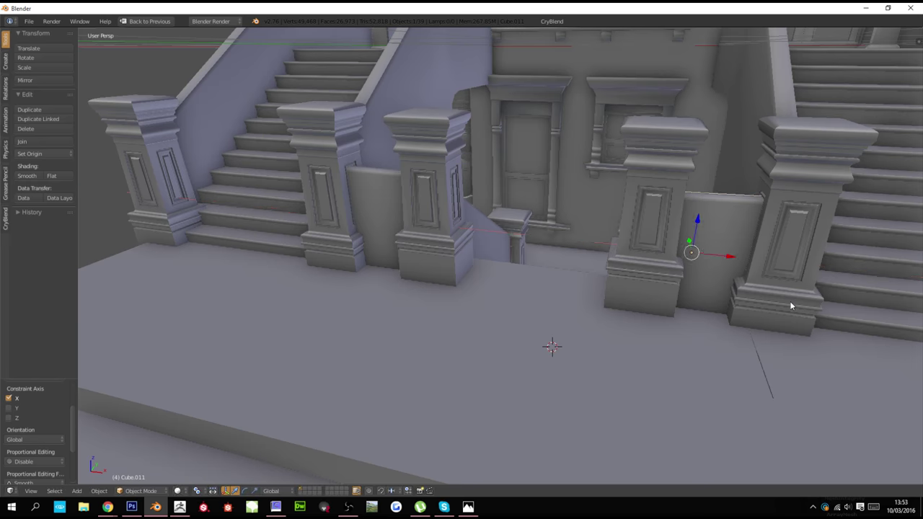
Pull the copied low wall's stoop-side end vertices along X to shorten it inside the stoop's pillar
key(z)
key(Tab)
key(g)
key(x)
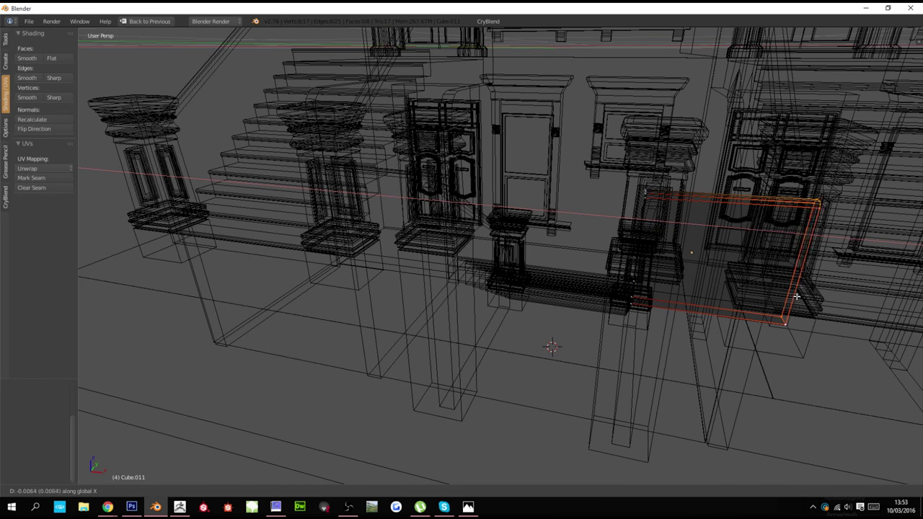
click(776, 297)
key(z)
key(z)
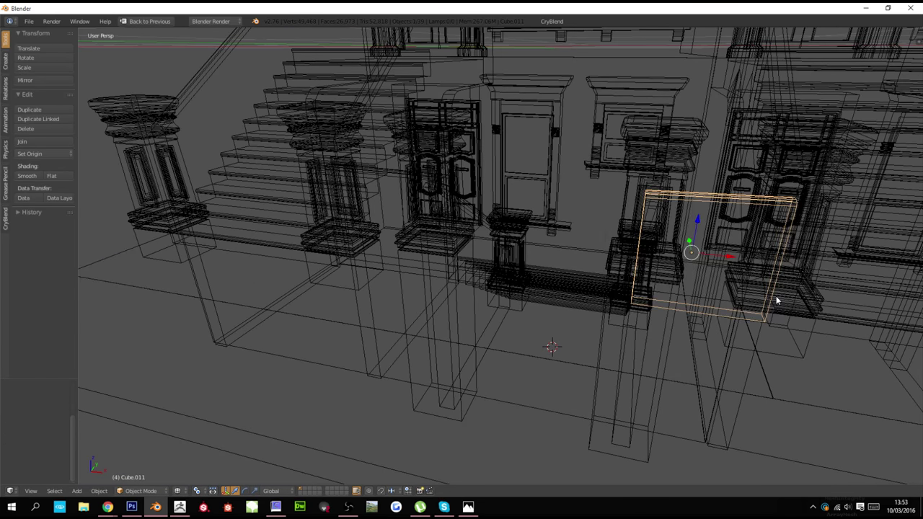
Select the top vertices at the copied low wall's stoop-side end and lower them slightly along Z
key(a)
key(c)
click(791, 213)
right_click(791, 212)
key(g)
key(z)
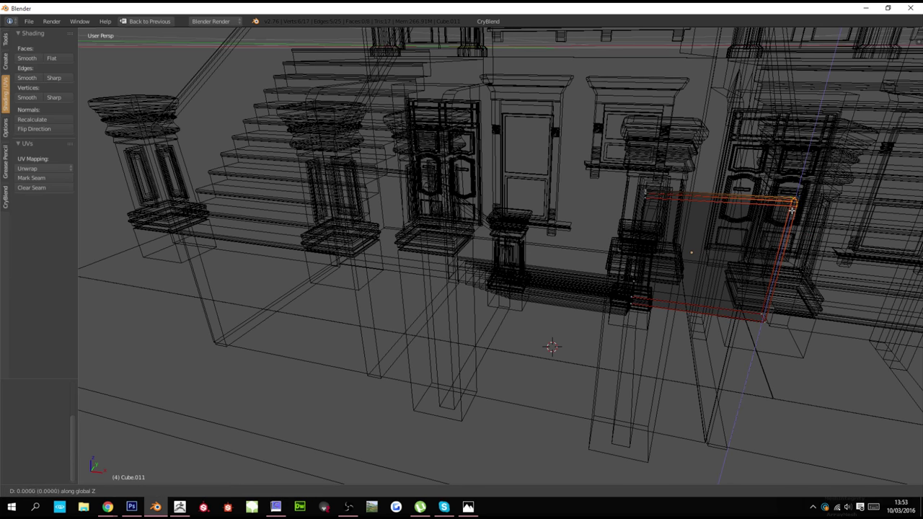
click(791, 219)
key(z)
key(Tab)
Fine-tune the height of the copied low wall's top end vertices along Z and leave edit mode
scroll(755, 260, down, 3)
middle_drag(756, 261, 755, 245)
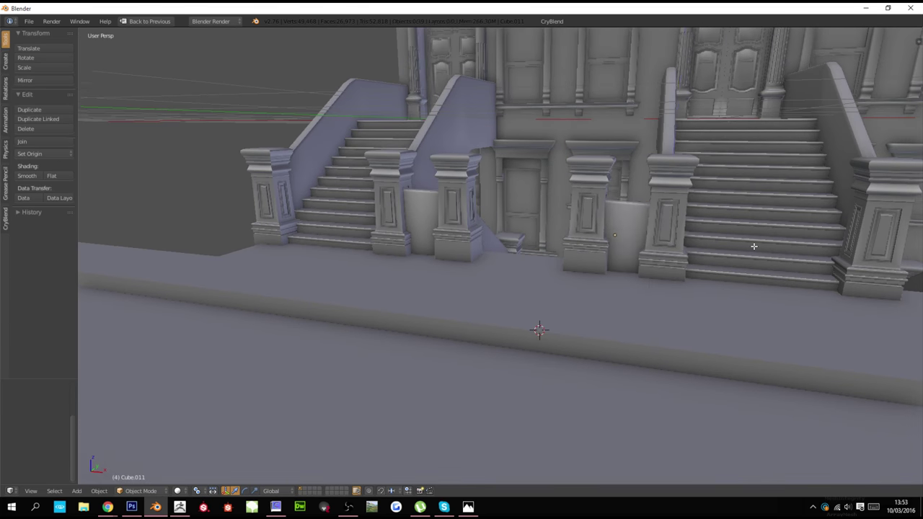
key(Tab)
key(g)
key(z)
click(755, 239)
key(Tab)
Deselect everything and examine the low walls, stoops and basement stairs along the front of both buildings
key(a)
scroll(669, 275, down, 4)
middle_drag(648, 272, 551, 315)
key(a)
scroll(597, 304, down, 4)
scroll(551, 315, up, 4)
scroll(549, 315, down, 2)
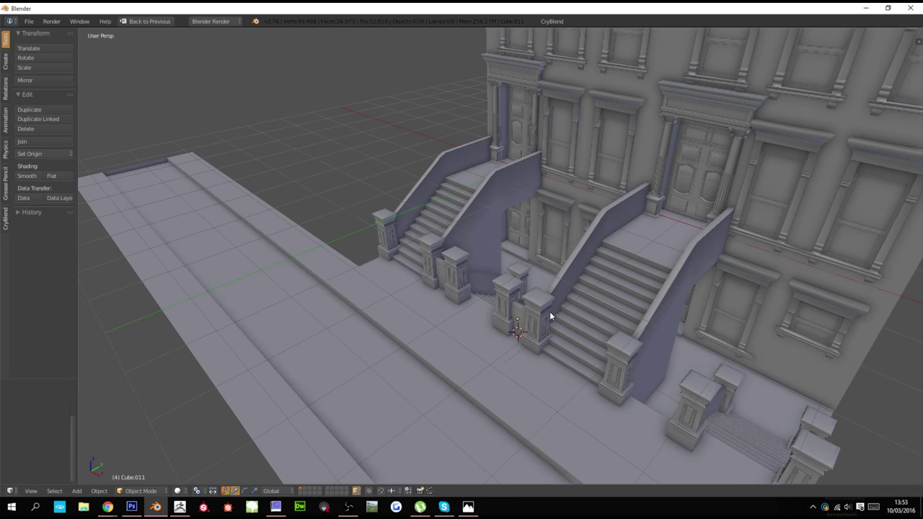
scroll(549, 314, down, 4)
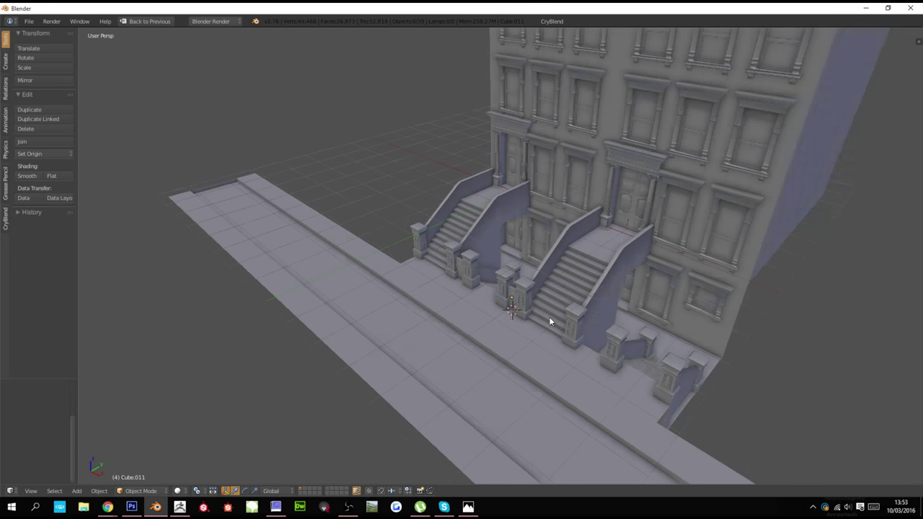
Examine the fronts of both brownstones, their stoops and pillars with texture shading switched on
scroll(470, 286, up, 7)
mouse_move(544, 315)
middle_down()
mouse_move(470, 286)
mouse_move(479, 297)
mouse_move(542, 305)
middle_up()
scroll(469, 288, down, 4)
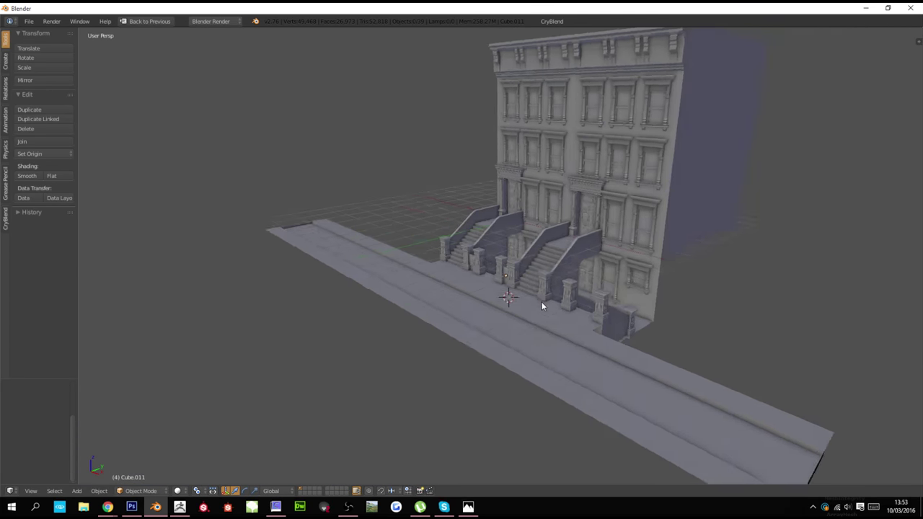
scroll(542, 307, up, 3)
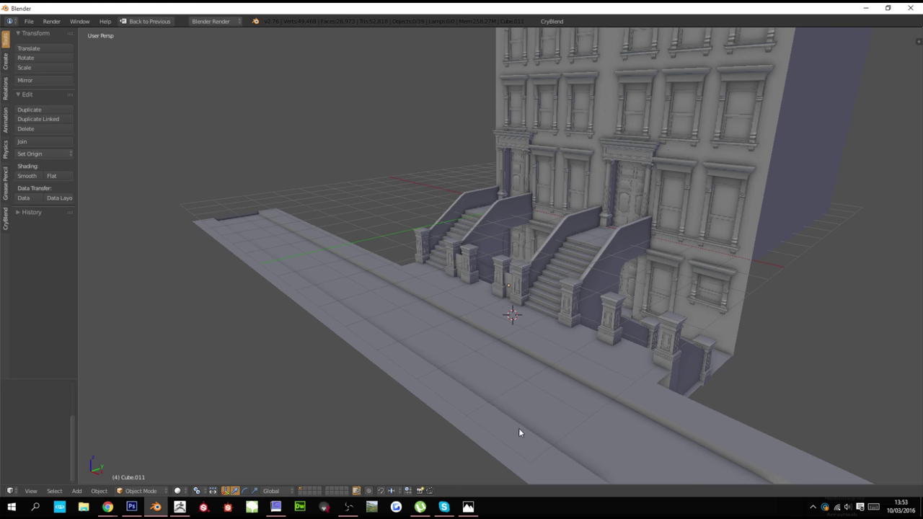
key(alt+z)
scroll(433, 366, up, 8)
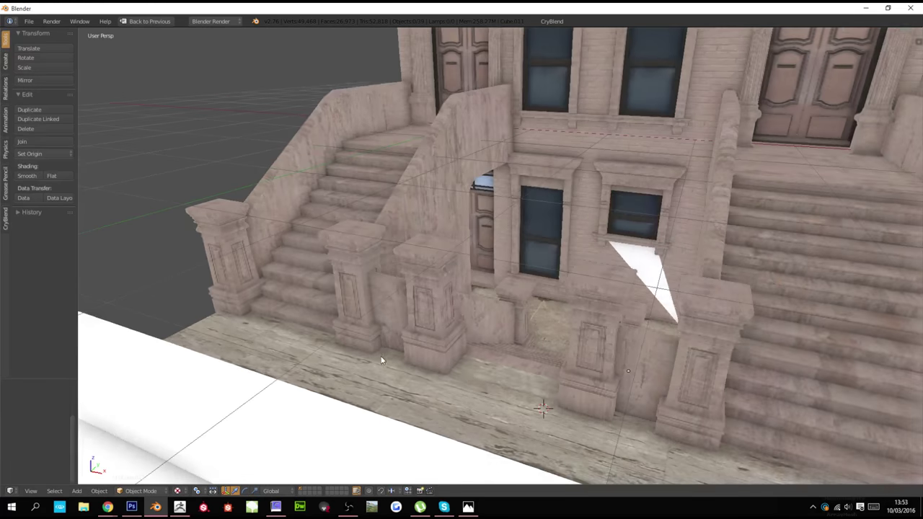
scroll(404, 360, down, 4)
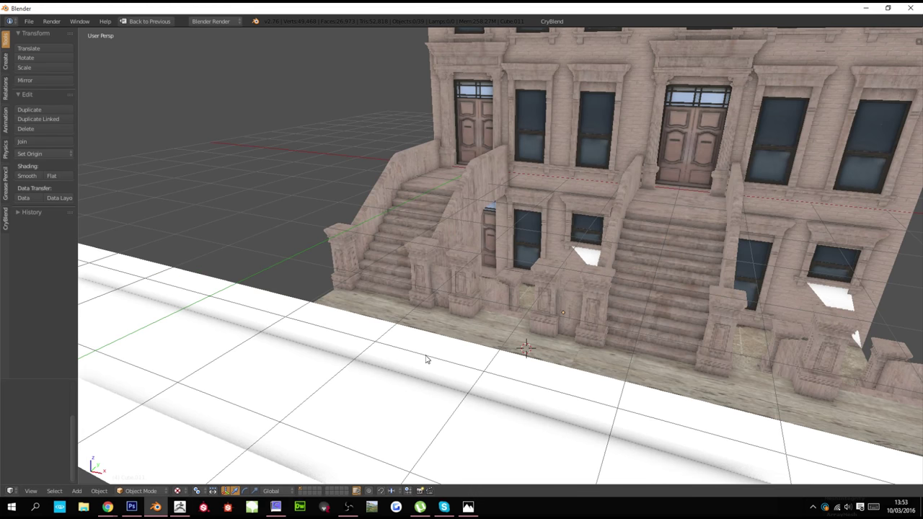
scroll(457, 211, down, 8)
middle_drag(457, 210, 453, 232)
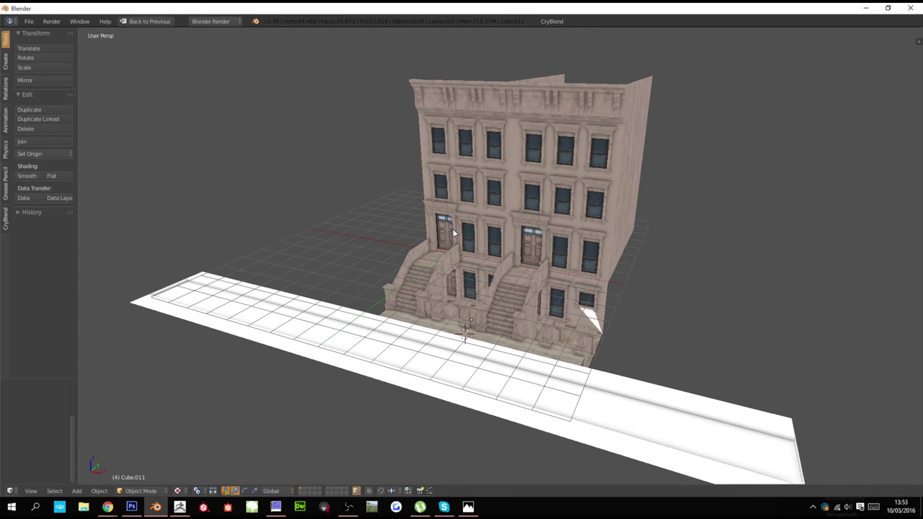
Return to solid shading and inspect the row of pillars, stoops and basement stairs along the sidewalk
key(alt+z)
middle_drag(494, 254, 431, 313)
scroll(558, 249, up, 3)
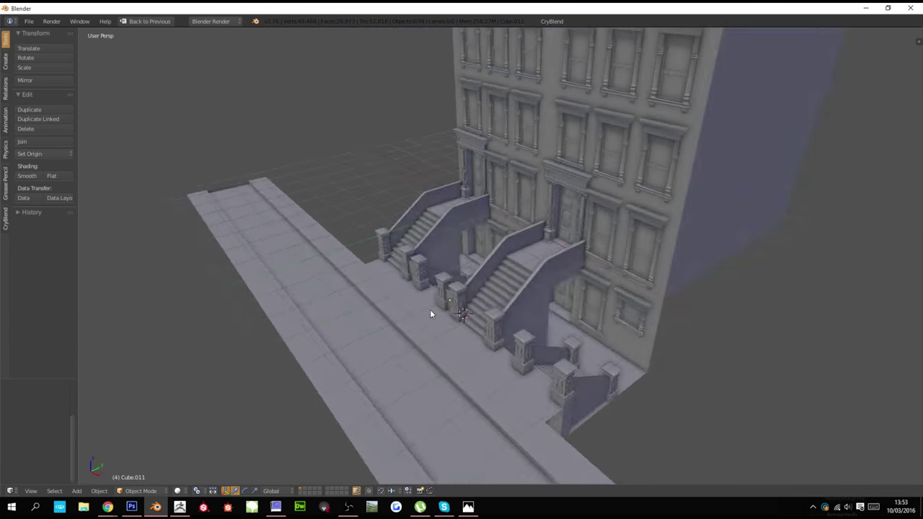
scroll(430, 314, up, 5)
scroll(431, 314, down, 6)
scroll(431, 314, up, 4)
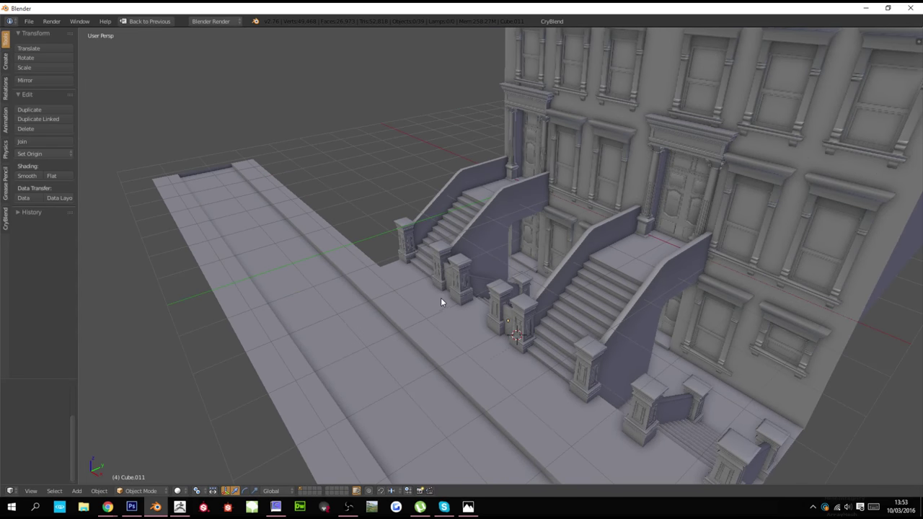
scroll(440, 302, down, 3)
scroll(443, 304, up, 1)
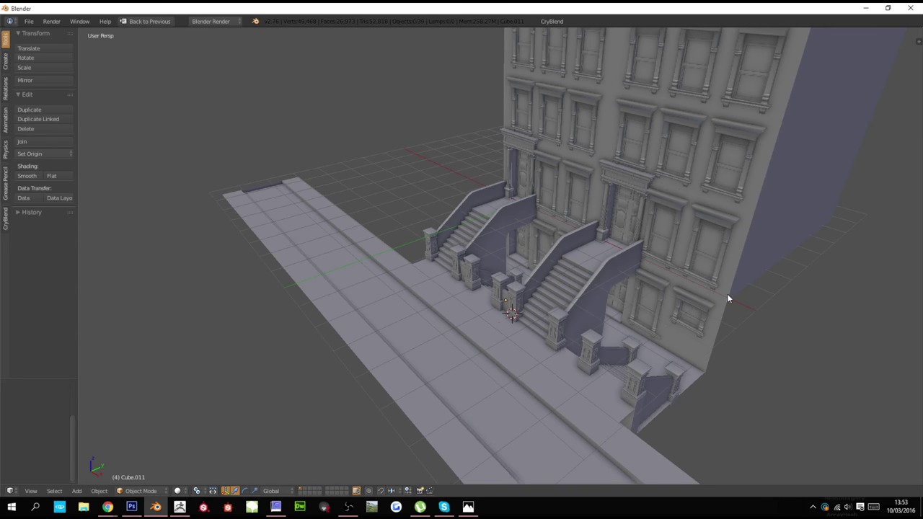
middle_drag(757, 280, 731, 280)
scroll(731, 280, down, 4)
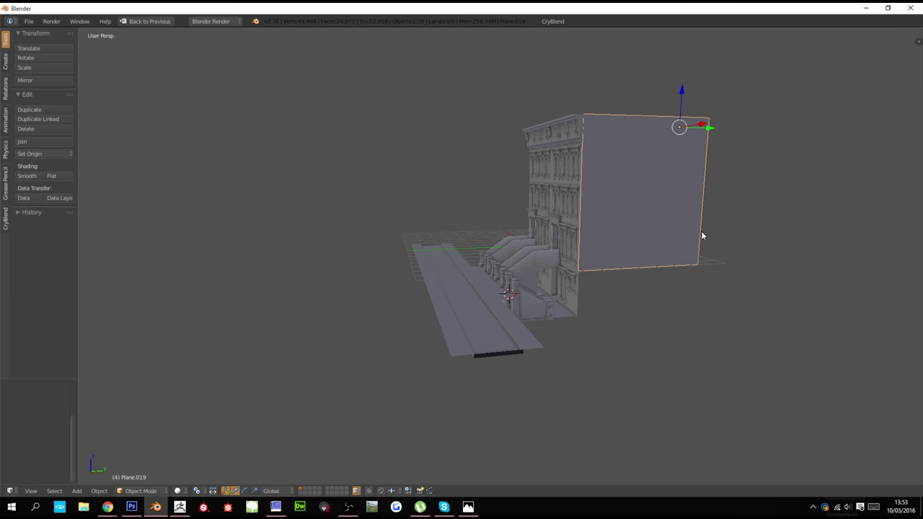
key(s)
key(z)
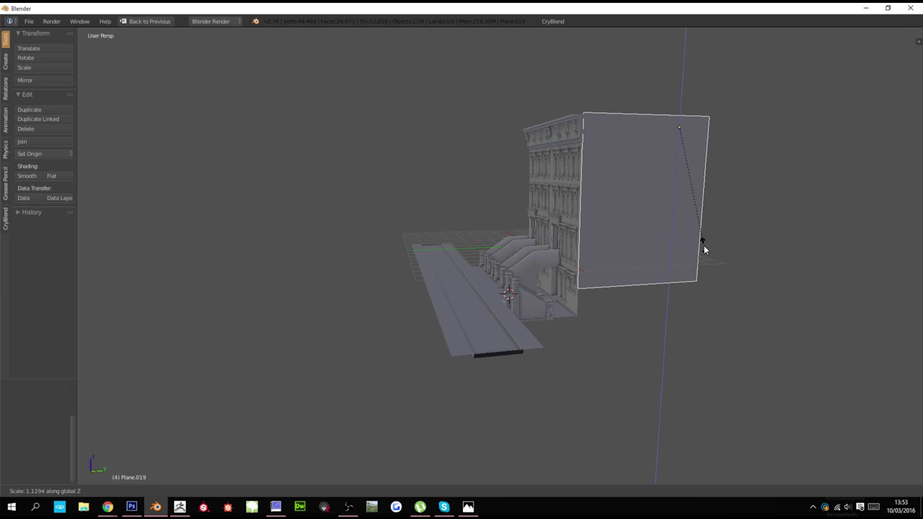
right_click(705, 257)
Snap the 3D cursor to the duplicated building's side wall top edge and set the wall's origin to the cursor
key(Tab)
key(z)
alt+right_click(636, 116)
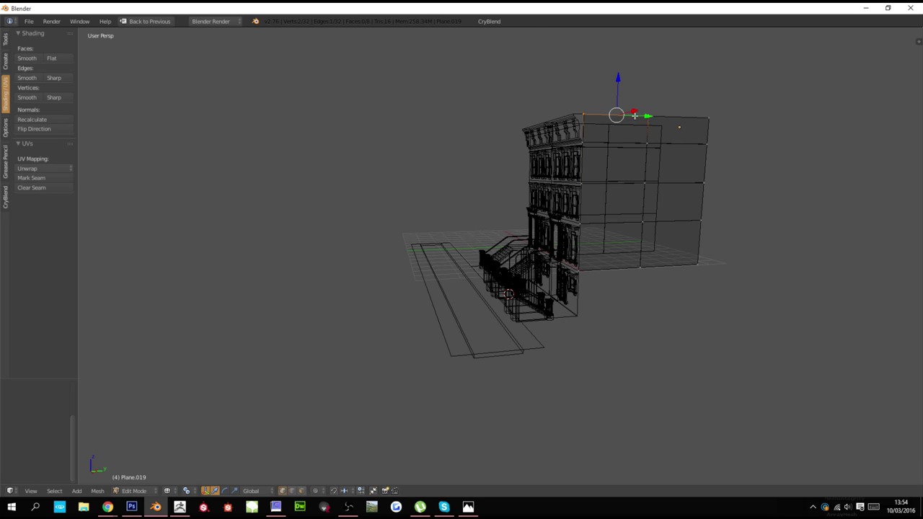
key(shift+s)
click(652, 117)
key(Tab)
key(ctrl+shift+alt+c)
click(652, 121)
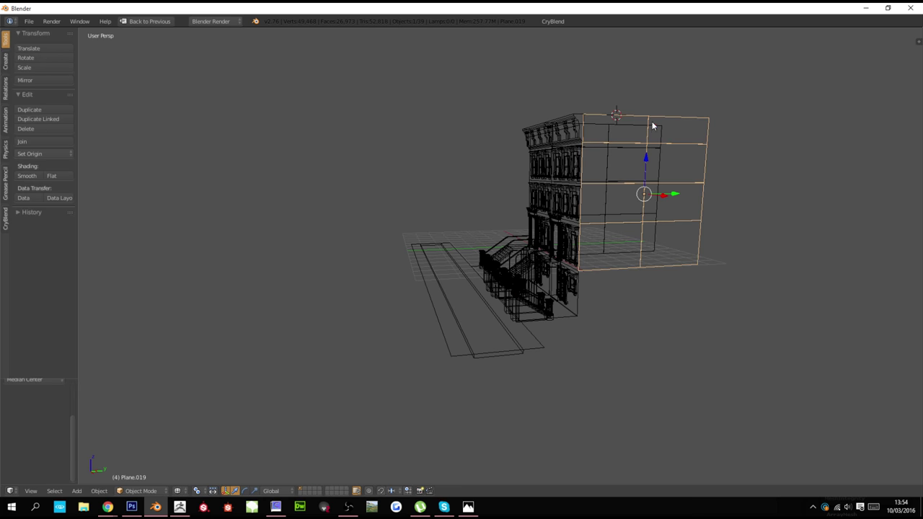
key(ctrl+shift+alt+c)
click(655, 157)
Scale the duplicated building's side wall along Z so it extends from its top edge down to the basement ground
key(z)
scroll(713, 218, up, 3)
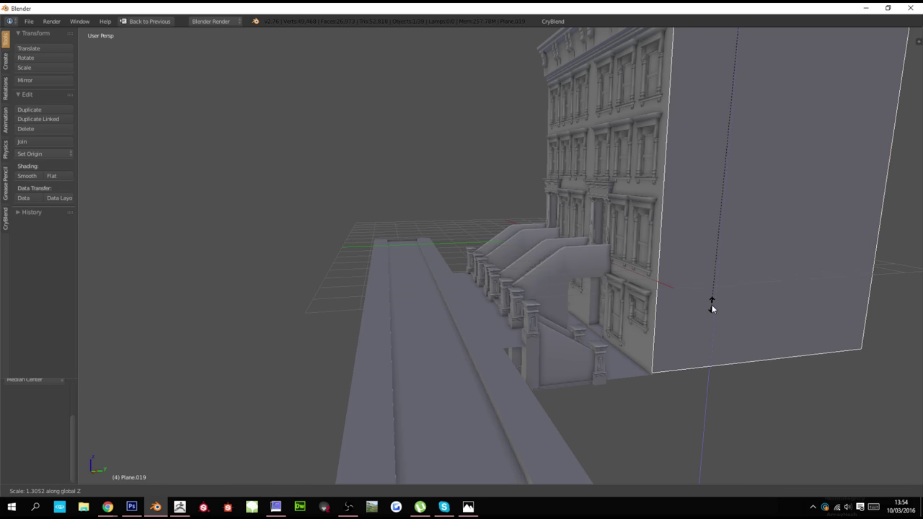
click(710, 317)
key(z)
key(z)
Inspect the stoops, basement stairs, facade and side wall from several angles in textured and solid shading
middle_drag(710, 311, 595, 267)
scroll(604, 319, up, 4)
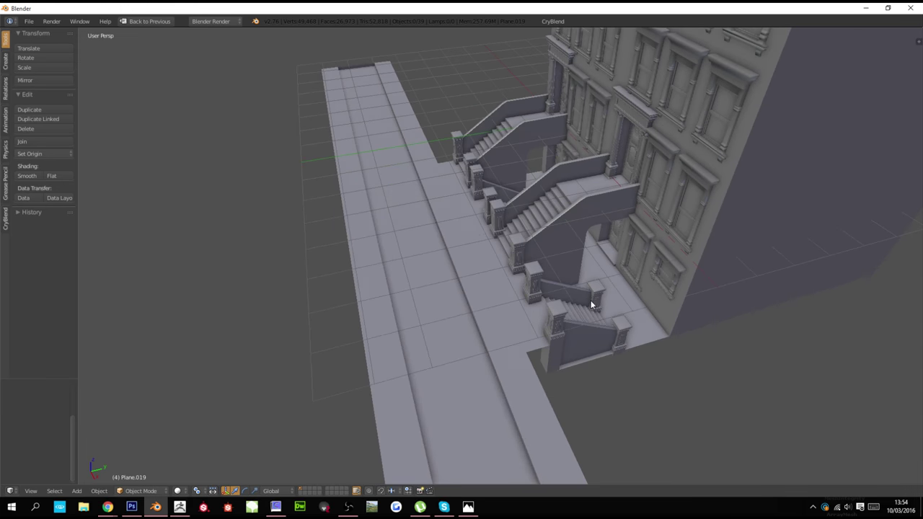
mouse_move(593, 317)
middle_down()
mouse_move(547, 294)
mouse_move(568, 313)
mouse_move(521, 303)
mouse_move(503, 311)
mouse_move(533, 302)
middle_up()
key(alt+z)
scroll(521, 302, down, 2)
scroll(522, 300, up, 3)
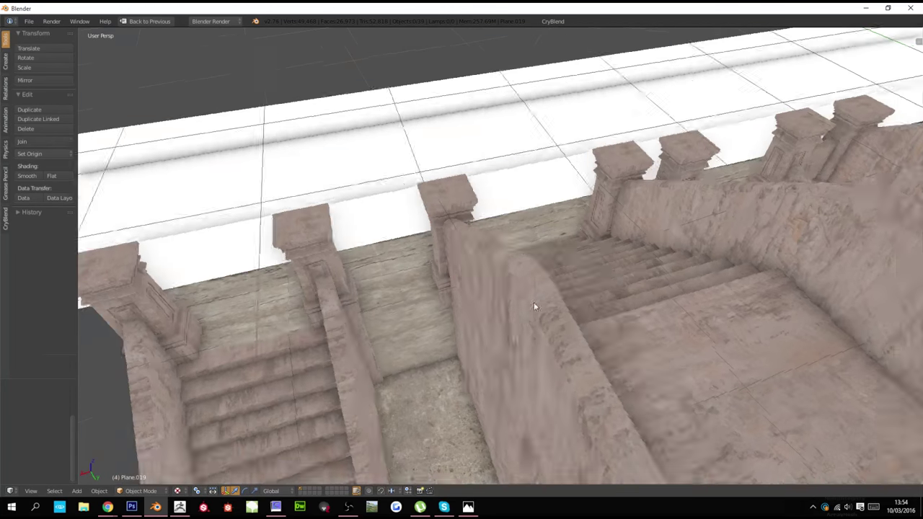
scroll(516, 295, up, 3)
scroll(516, 294, down, 6)
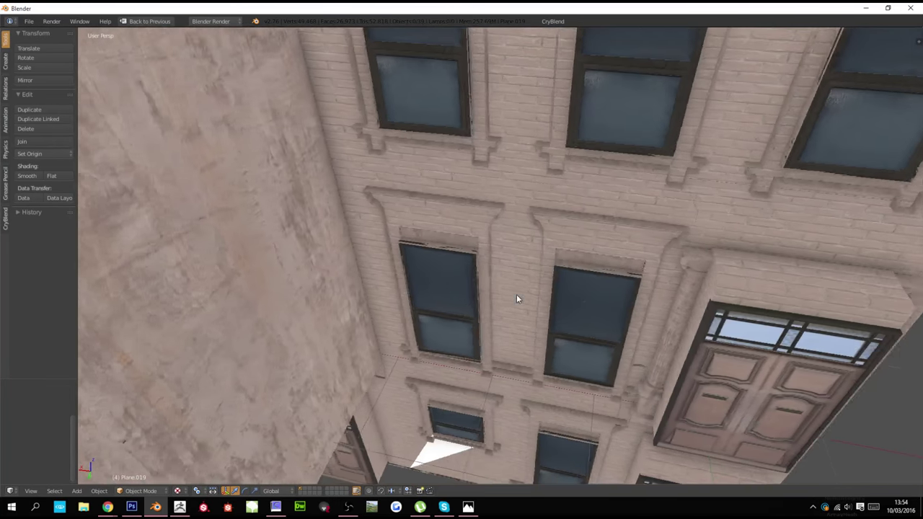
scroll(524, 294, up, 4)
middle_drag(523, 295, 497, 302)
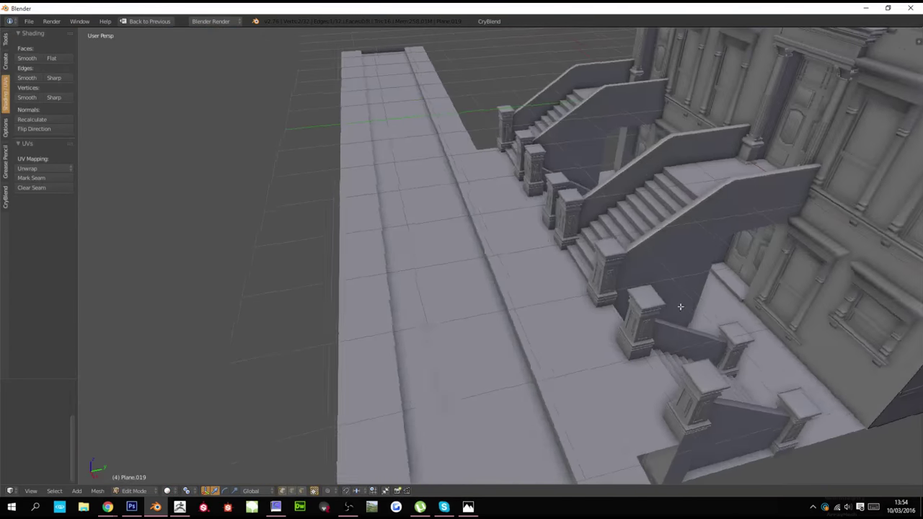
middle_drag(712, 303, 615, 295)
scroll(615, 295, up, 2)
key(Tab)
right_click(526, 327)
scroll(527, 327, down, 5)
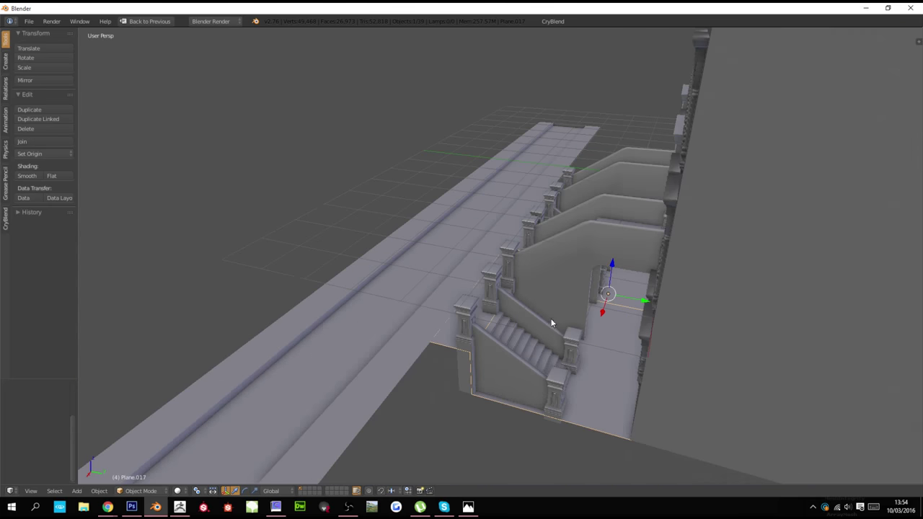
Delete the duplicated building's side wall and its middle-floor facade and window pieces in wireframe shading
middle_drag(551, 322, 646, 337)
scroll(645, 337, down, 3)
key(z)
shift+scroll(587, 269, up, 4)
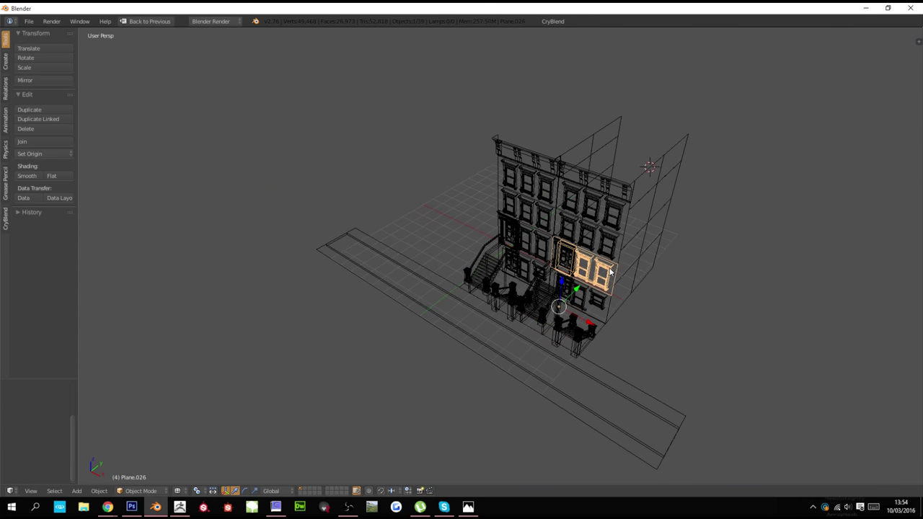
key(x)
click(625, 271)
right_click(610, 259)
key(x)
click(610, 258)
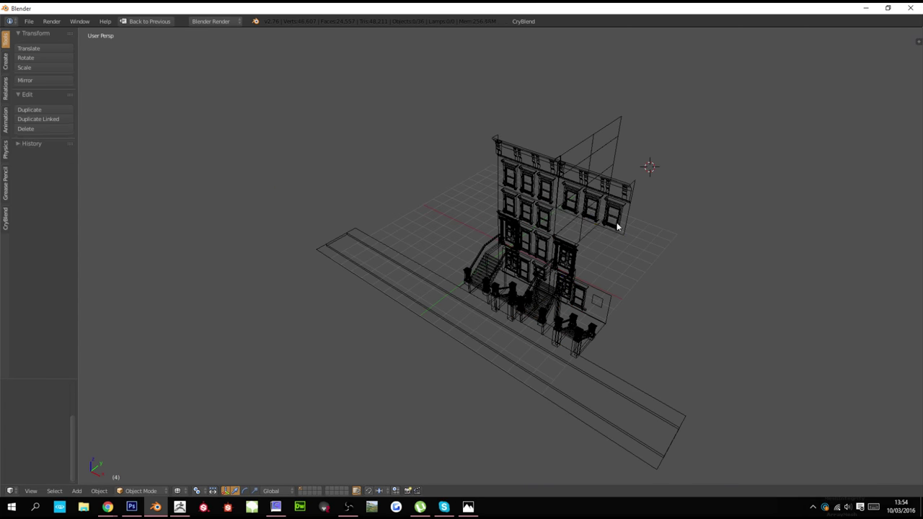
Delete the duplicated building's top-floor windows, cornice and front door pieces
right_click(617, 223)
key(x)
click(602, 224)
right_click(619, 198)
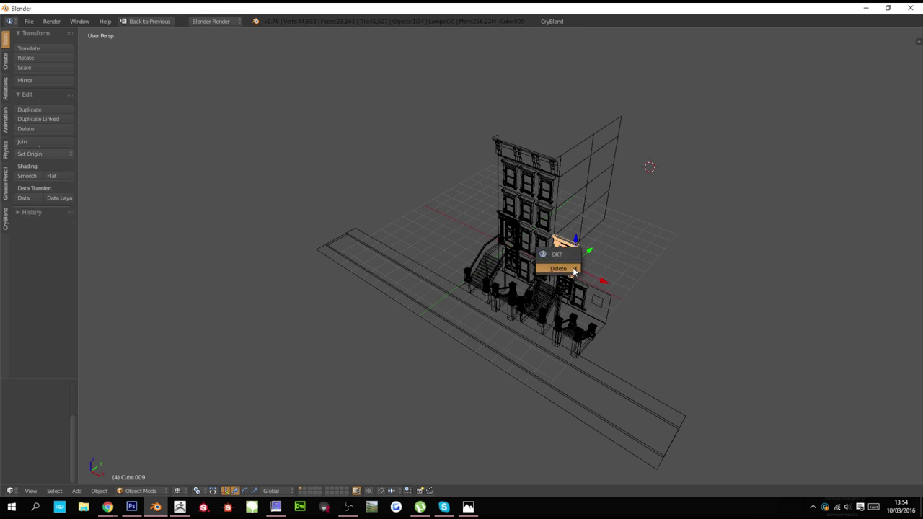
click(574, 271)
right_click(574, 271)
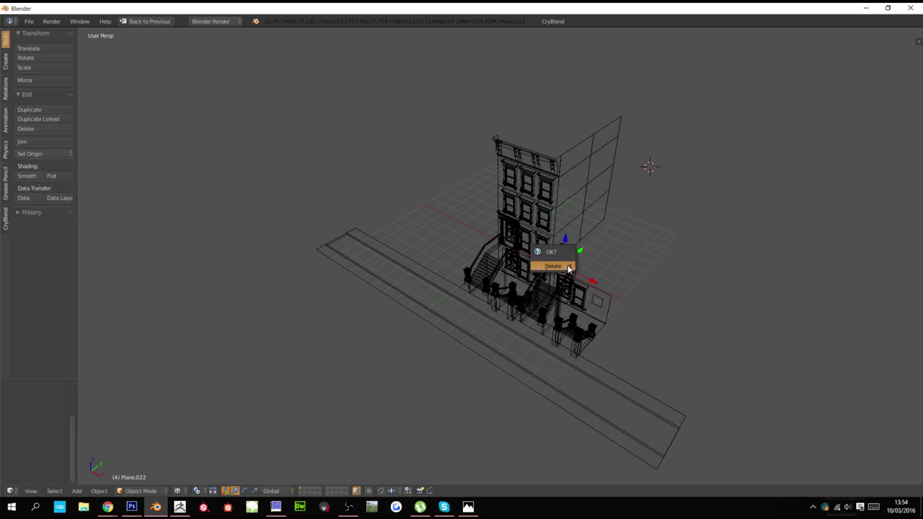
click(567, 266)
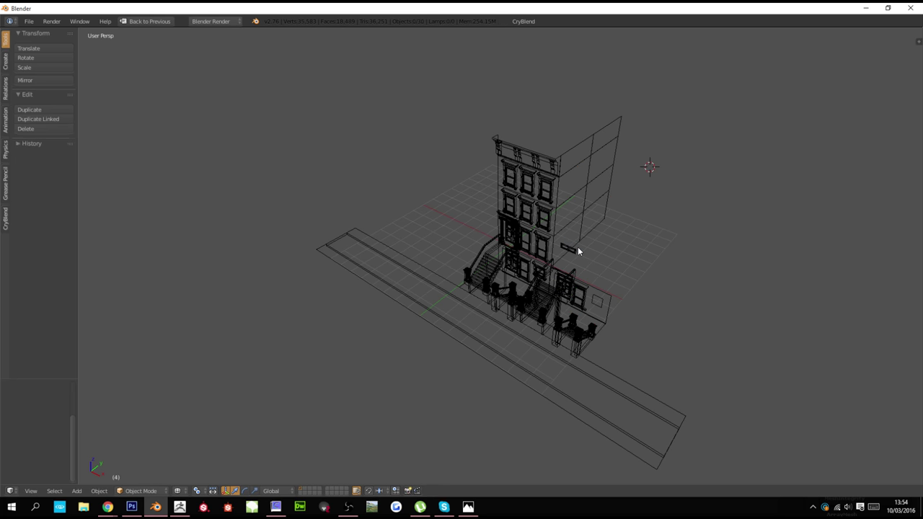
Delete the duplicated building's basement facade, basement stairs with pillars, and stoop
right_click(580, 292)
key(x)
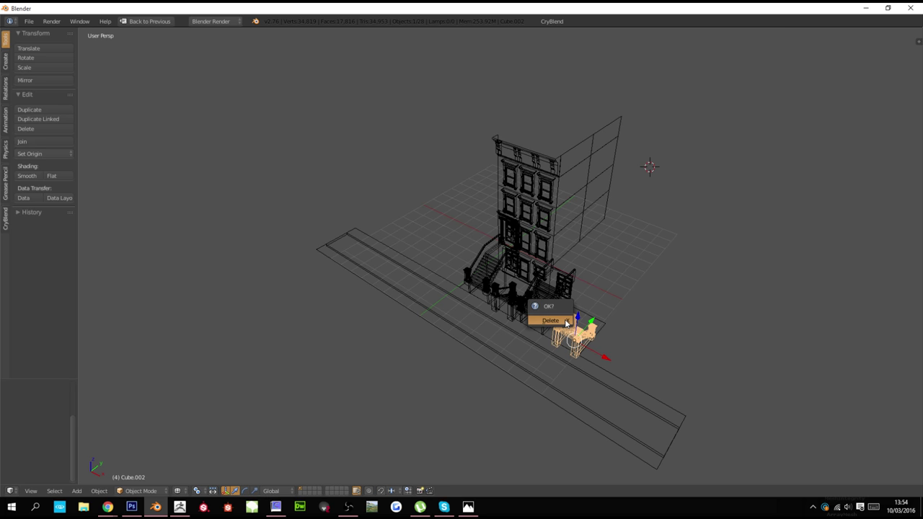
click(564, 319)
right_click(562, 311)
key(x)
click(563, 311)
Delete the duplicated building's ground piece and remaining basement door parts
right_click(566, 313)
key(x)
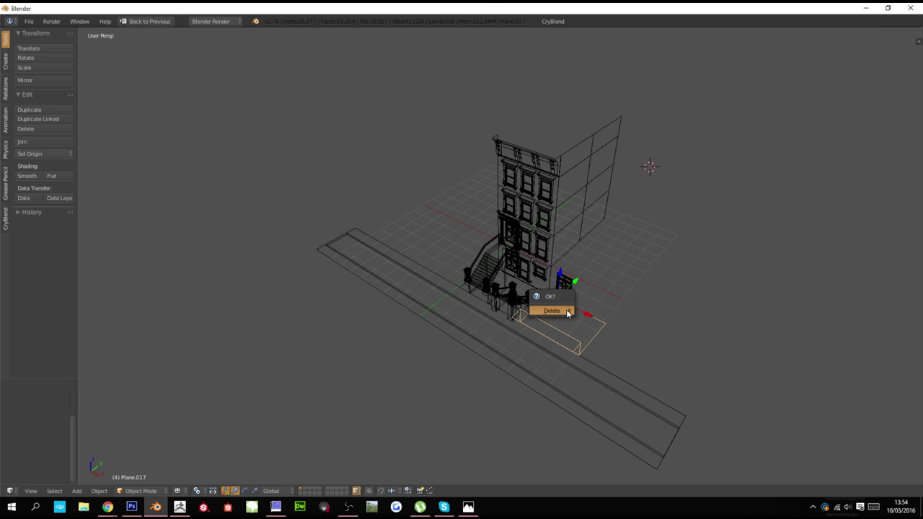
click(568, 313)
right_click(567, 296)
key(x)
click(566, 294)
right_click(568, 292)
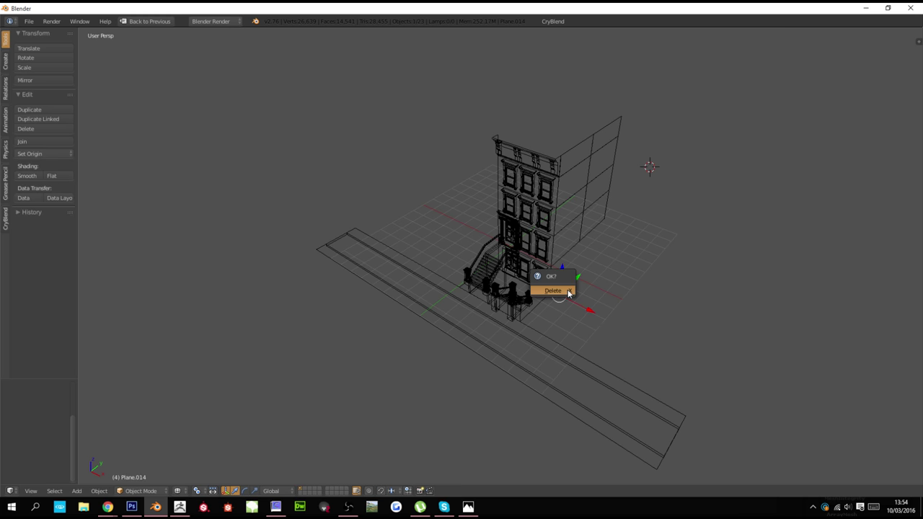
Snap the 3D cursor to the middle of the remaining building's side wall top edge and set the wall's origin there
key(z)
scroll(585, 302, up, 4)
mouse_move(586, 302)
middle_down()
mouse_move(589, 269)
mouse_move(521, 351)
middle_up()
right_click(614, 284)
scroll(612, 286, down, 4)
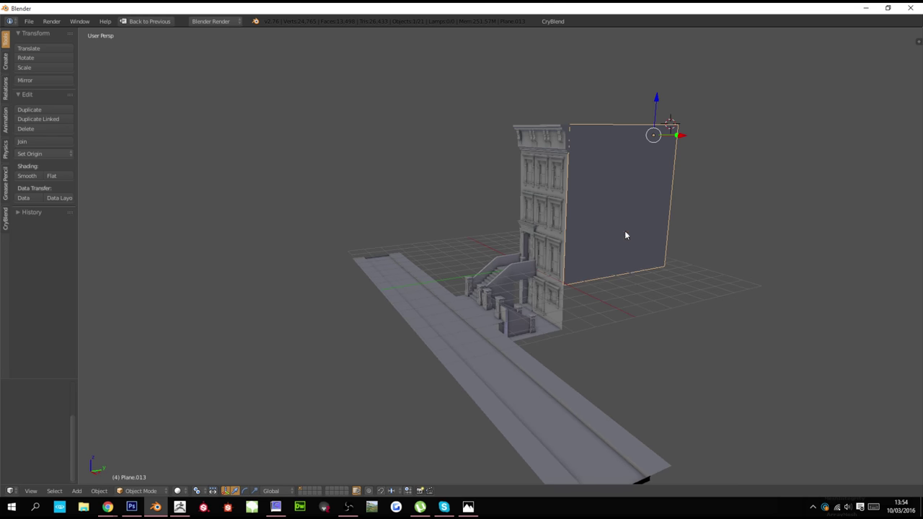
key(Tab)
key(z)
right_click(625, 125)
key(shift+s)
click(624, 124)
key(Tab)
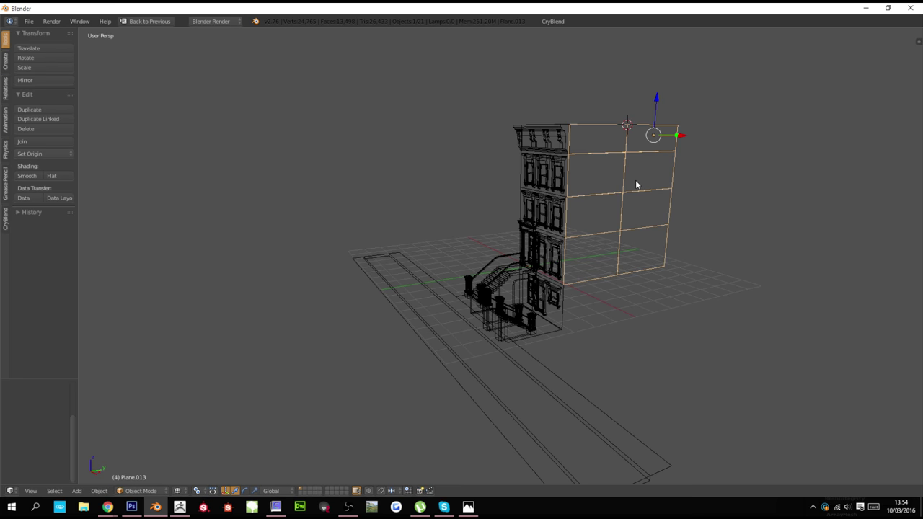
key(ctrl+alt+shift+c)
click(635, 180)
Scale the remaining building's side wall along Z until its bottom edge meets the base of the facade
key(z)
key(s)
key(z)
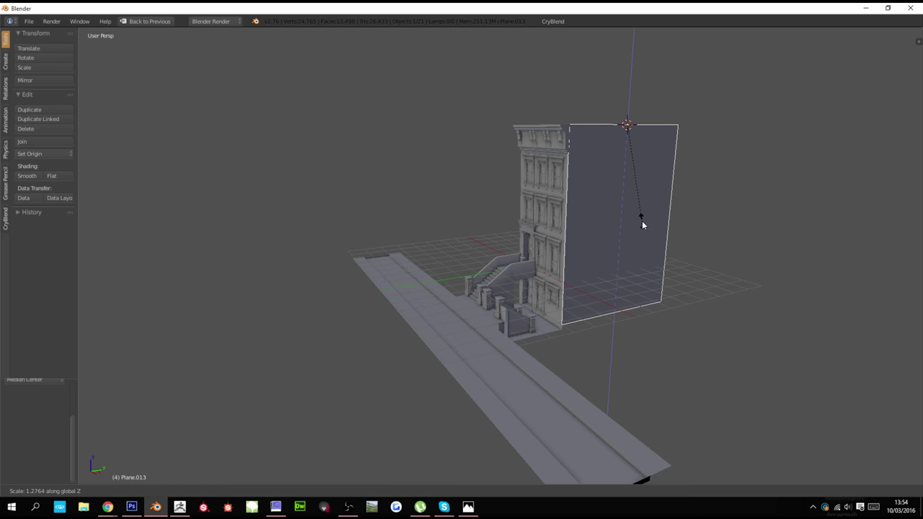
click(641, 221)
middle_drag(642, 221, 659, 238)
scroll(646, 243, up, 4)
scroll(645, 241, up, 4)
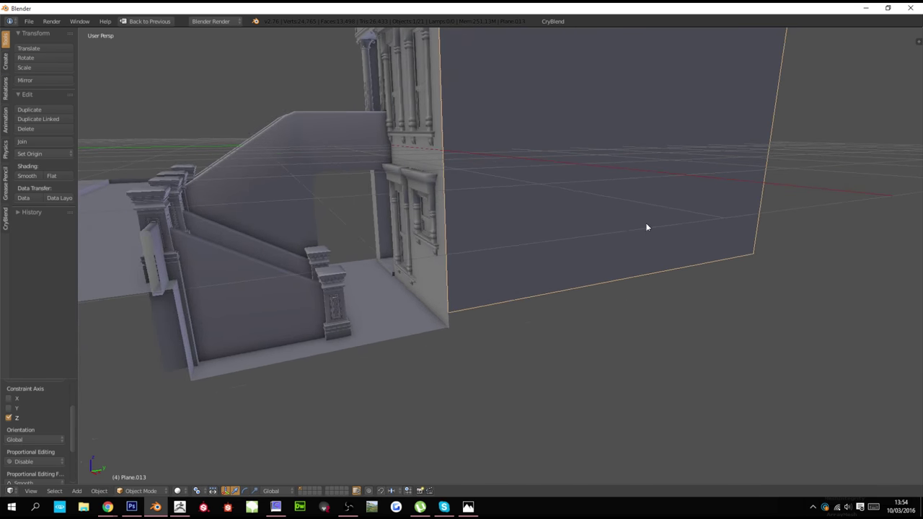
key(s)
key(z)
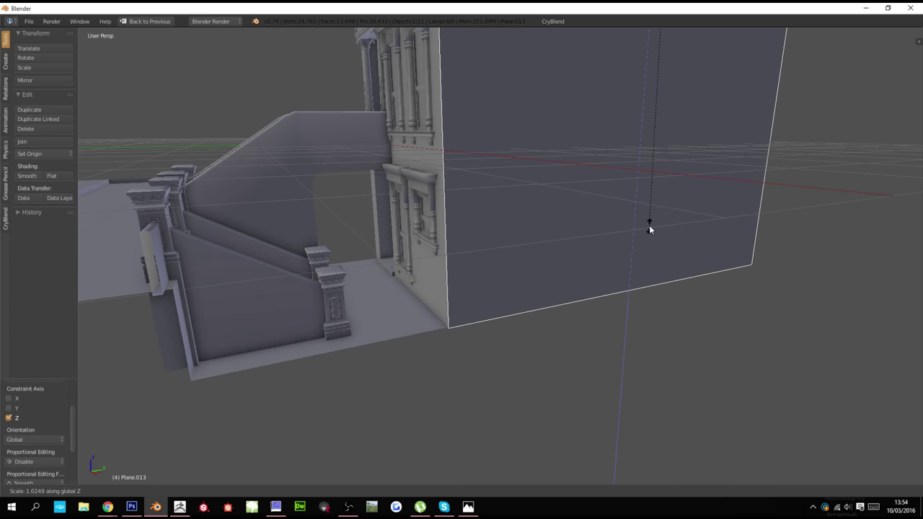
click(648, 221)
scroll(646, 225, down, 3)
Duplicate the side wall and move the copy -3.967 along X to the opposite side of the building
middle_drag(645, 225, 463, 240)
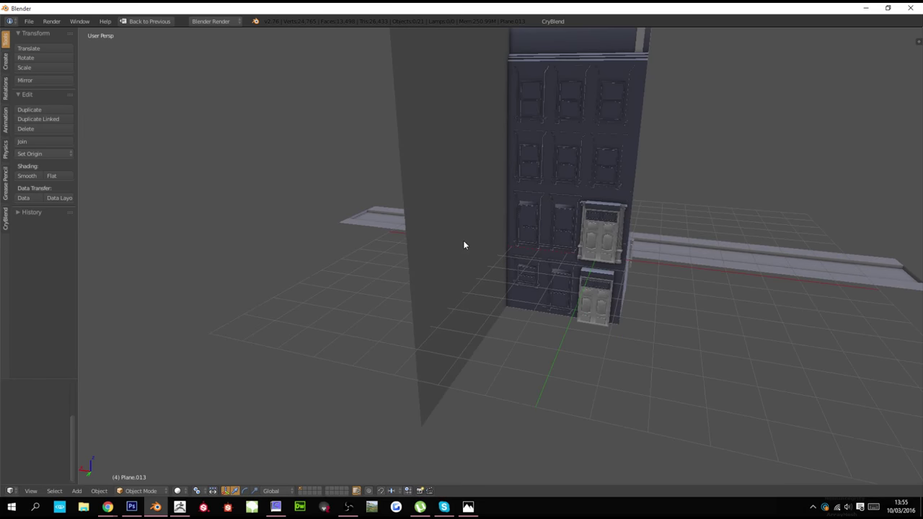
right_click(463, 240)
key(shift+d)
key(x)
click(635, 265)
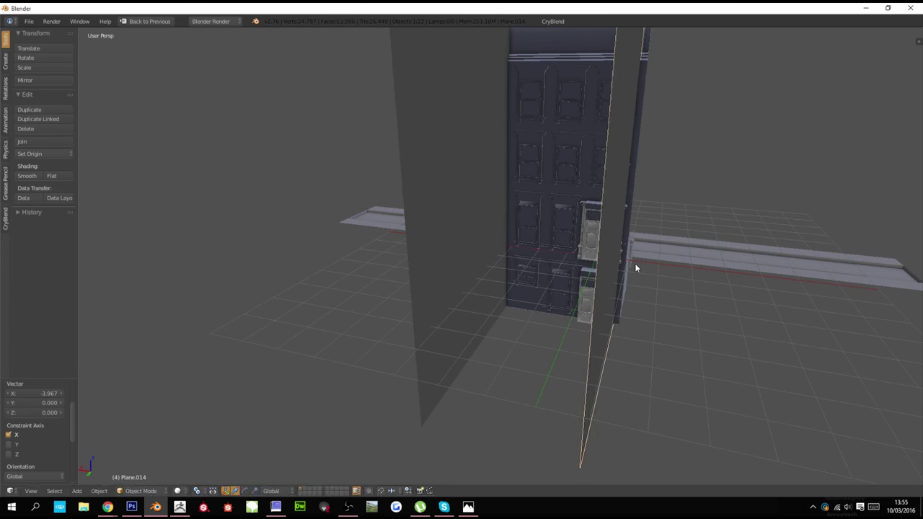
Mirror the copied side wall's mesh by scaling all of its geometry by -1 along Y
key(Tab)
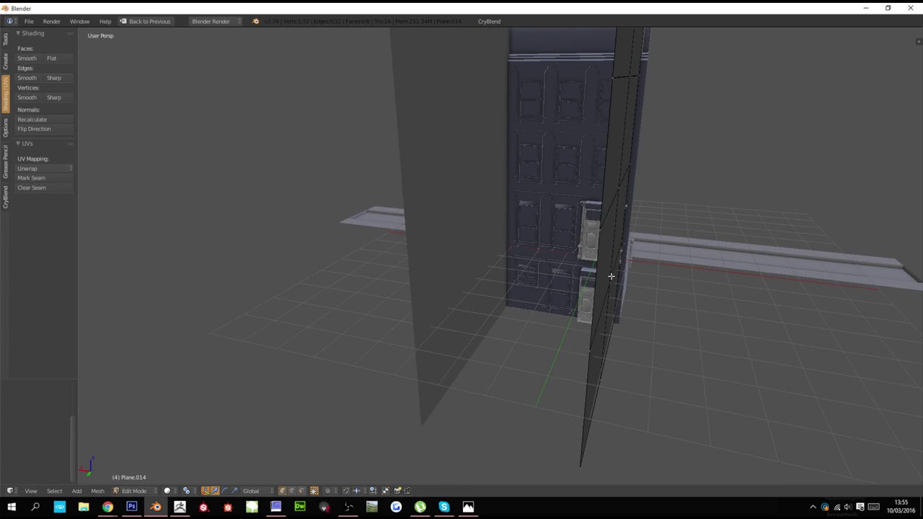
text(x)
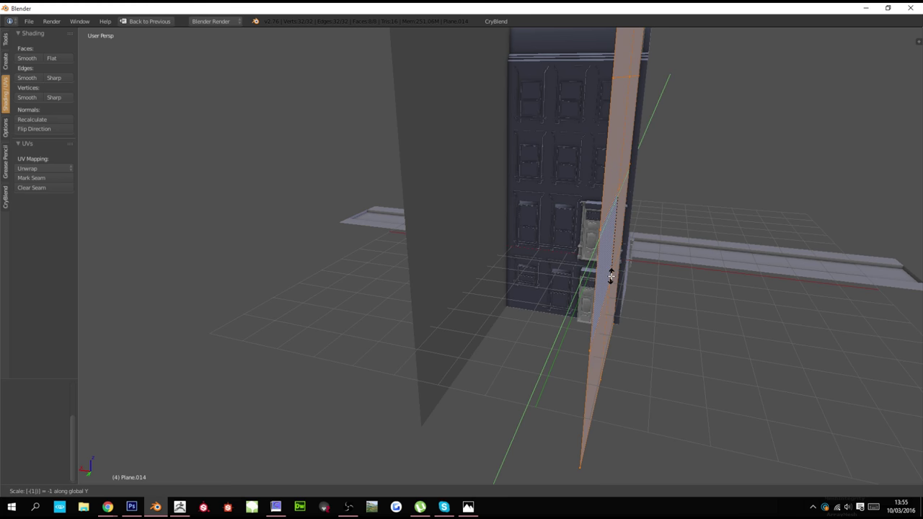
text(-1)
key(Return)
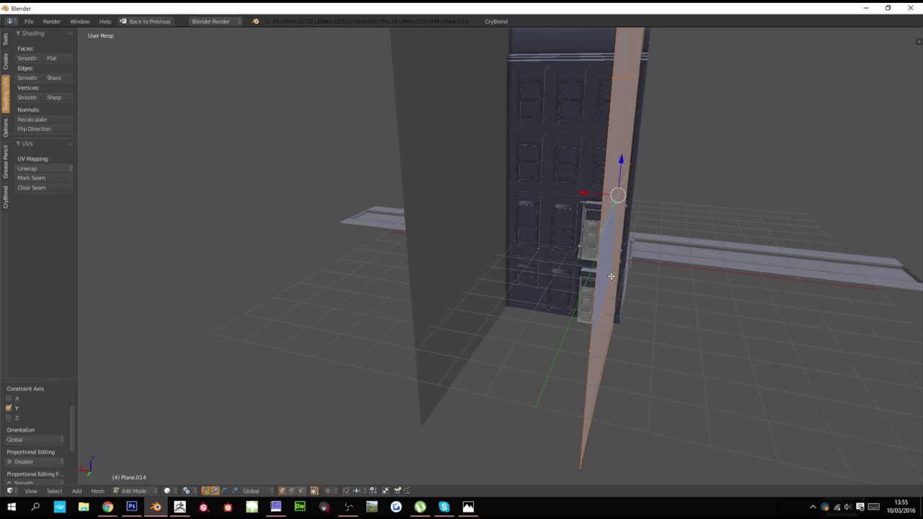
key(Tab)
Reposition the mirrored side wall, sliding it along X until its front edge meets the side of the facade
scroll(611, 276, down, 4)
middle_drag(618, 289, 478, 296)
scroll(612, 305, up, 4)
scroll(478, 295, up, 2)
key(g)
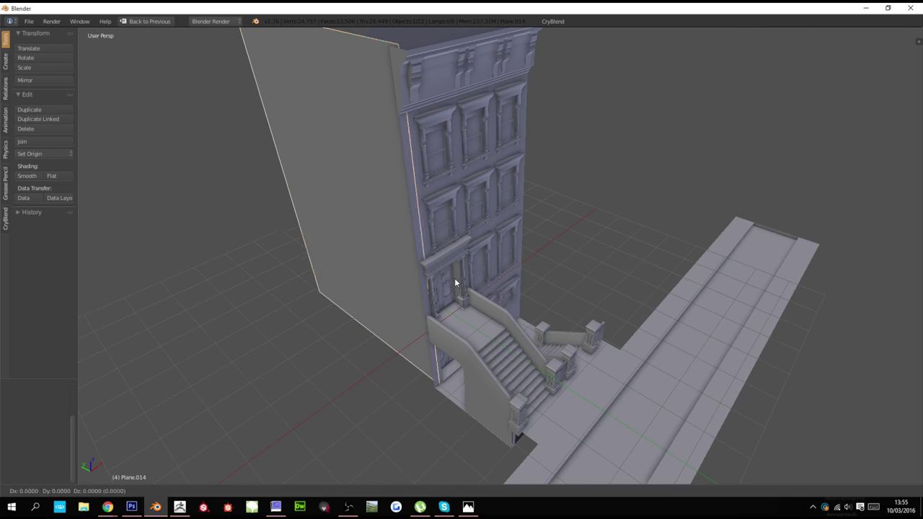
click(443, 288)
ctrl+scroll(453, 286, down, 2)
shift+scroll(453, 286, up, 6)
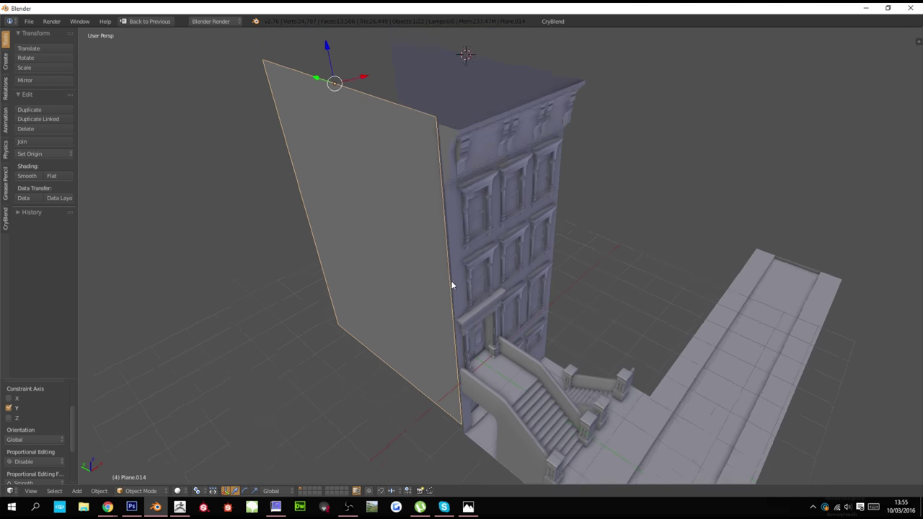
click(473, 293)
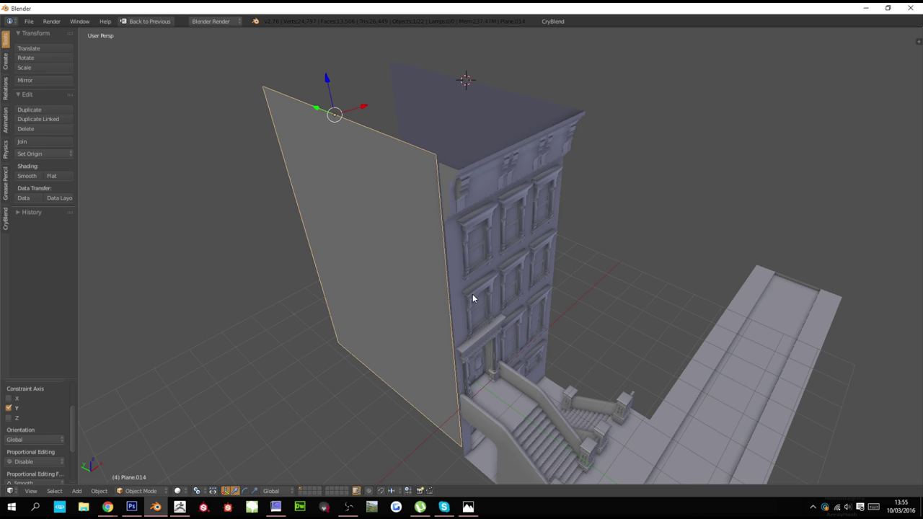
key(g)
key(x)
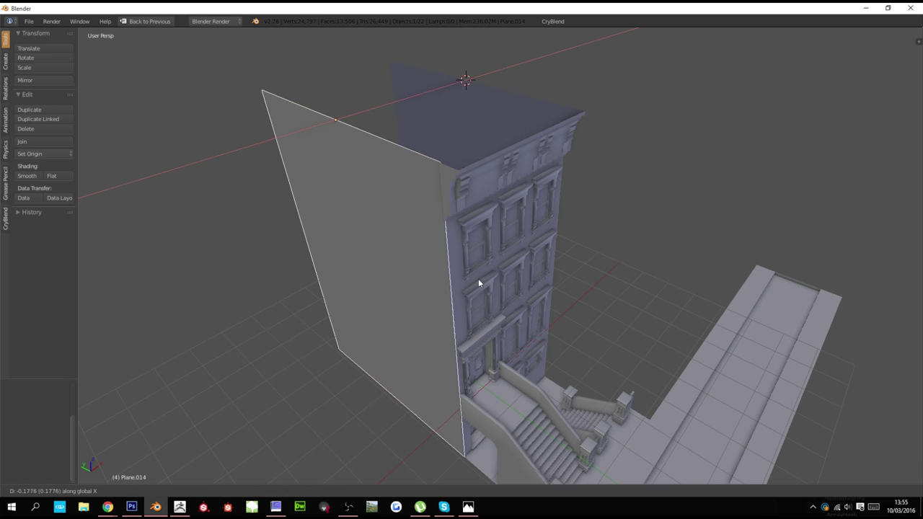
click(473, 290)
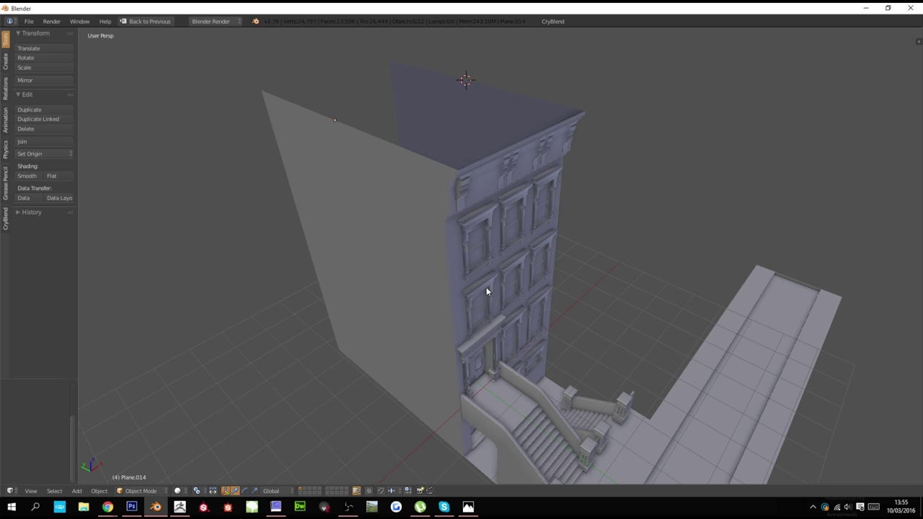
Switch the viewport to textured shading and view the new side wall beside the facade
mouse_move(486, 291)
middle_down()
mouse_move(624, 332)
mouse_move(576, 298)
mouse_move(526, 290)
mouse_move(570, 307)
middle_up()
key(alt+z)
middle_drag(616, 327, 651, 338)
scroll(653, 337, up, 4)
shift+scroll(648, 334, up, 12)
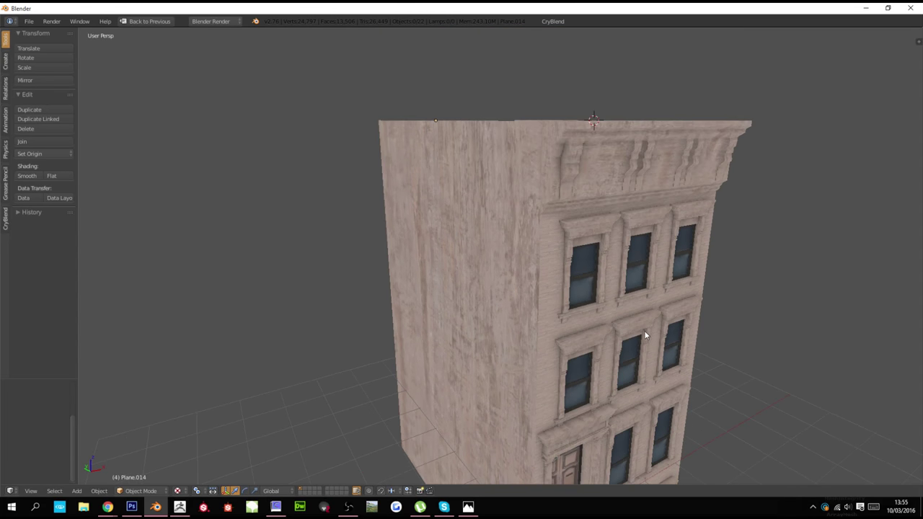
Select the top-floor facade section and check its mesh where it meets the side wall
scroll(638, 333, up, 4)
right_click(600, 332)
key(Tab)
key(Tab)
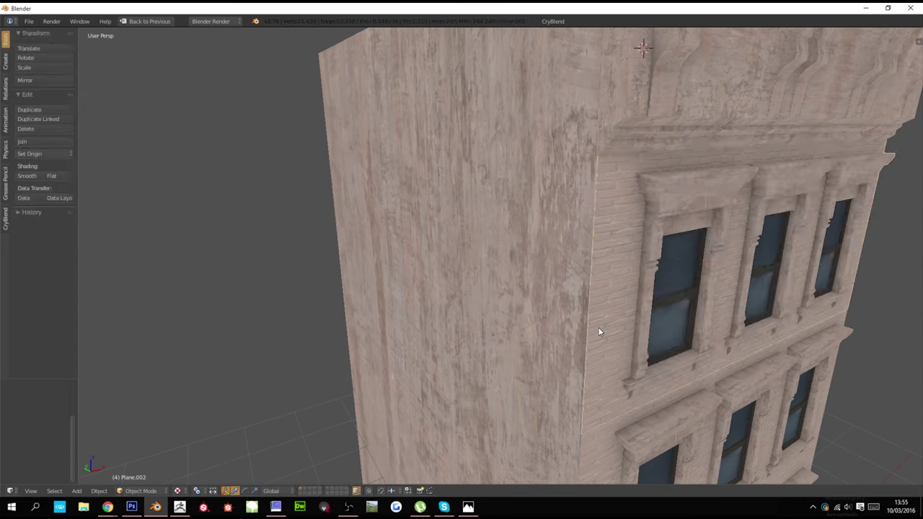
key(Tab)
key(Tab)
Examine the textured brownstone from the front and both sides, from the cornice down to the entrance door
scroll(604, 324, down, 5)
scroll(556, 334, down, 2)
middle_drag(606, 325, 538, 328)
scroll(539, 328, up, 1)
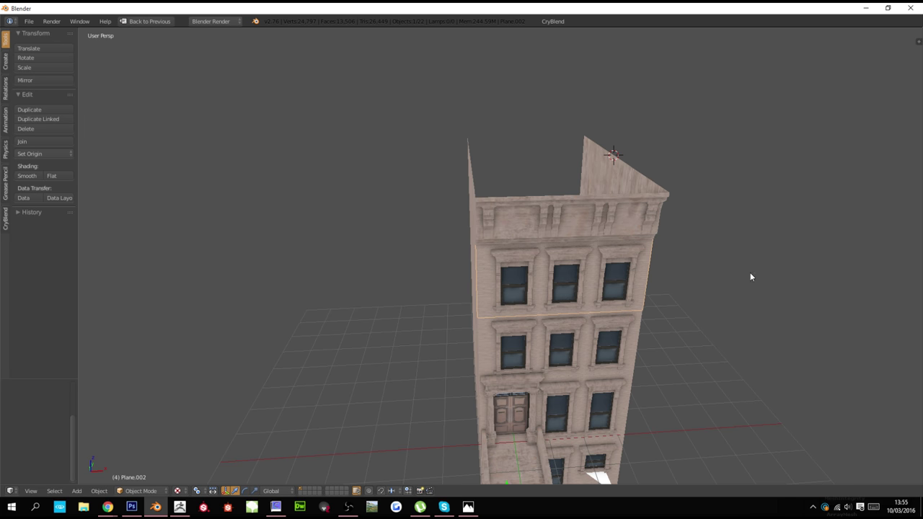
middle_drag(685, 281, 625, 252)
scroll(625, 252, up, 3)
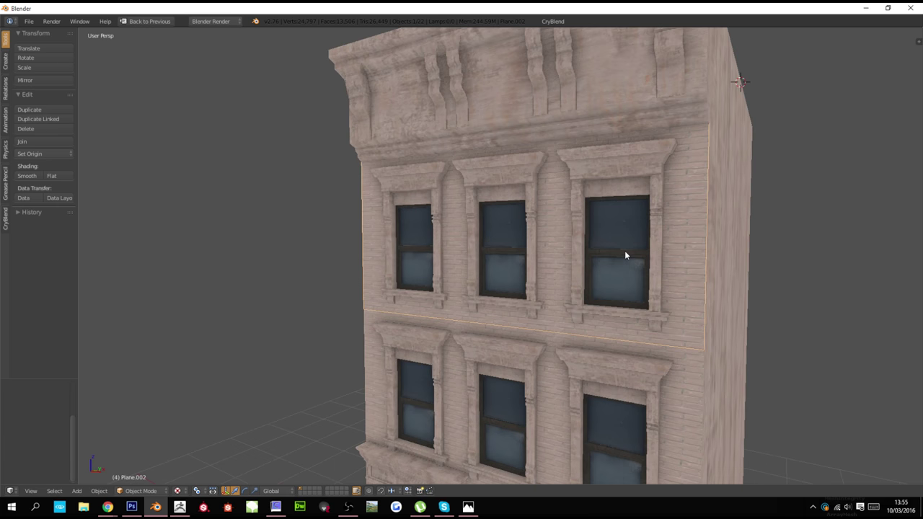
scroll(625, 255, down, 2)
scroll(615, 256, down, 2)
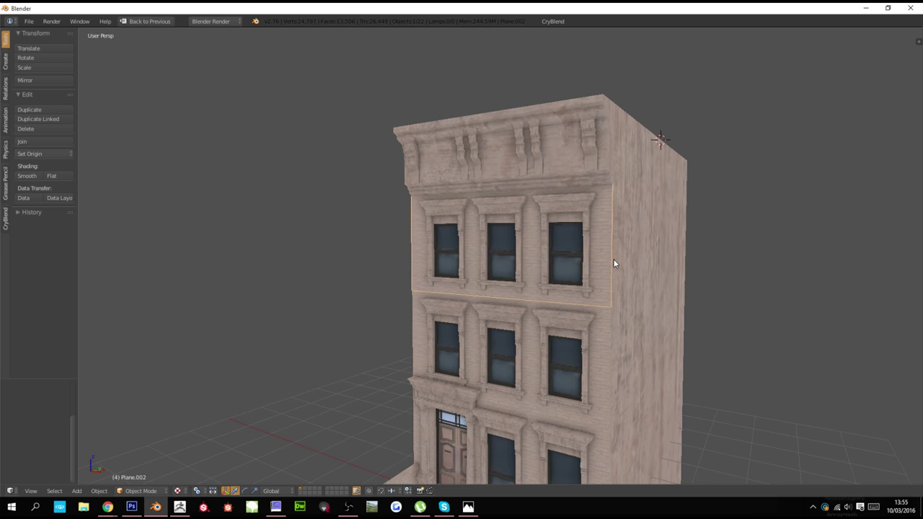
scroll(610, 261, up, 1)
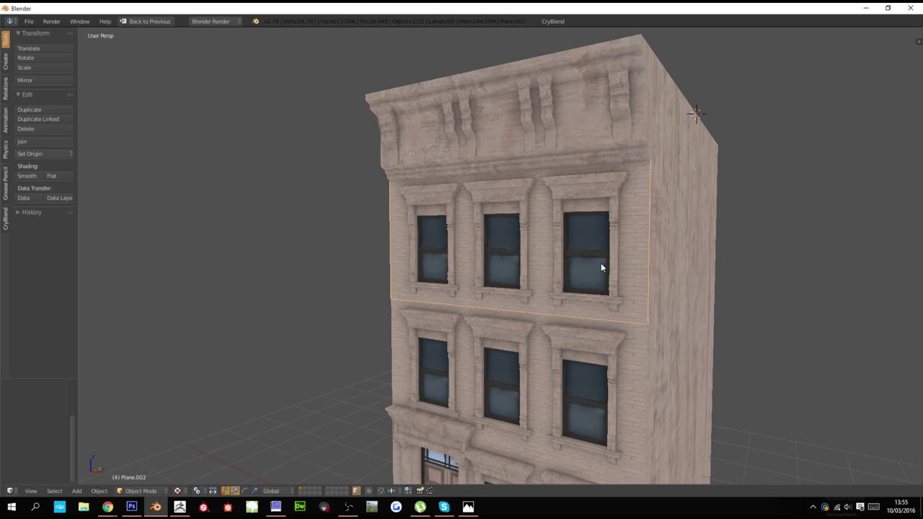
middle_drag(588, 263, 610, 264)
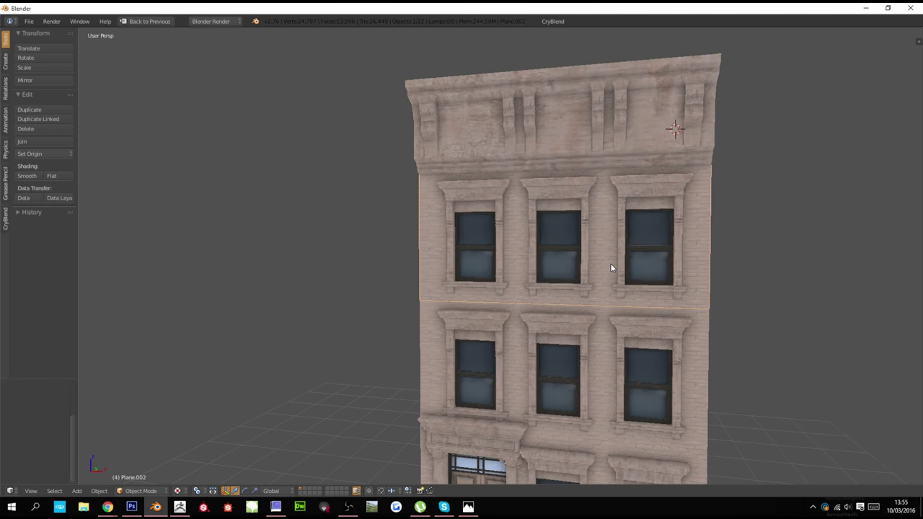
scroll(610, 268, down, 2)
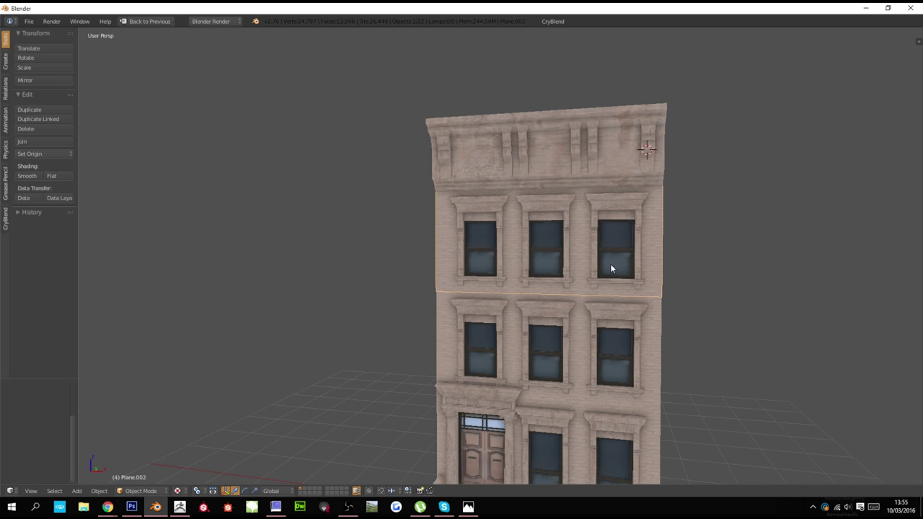
scroll(622, 278, down, 1)
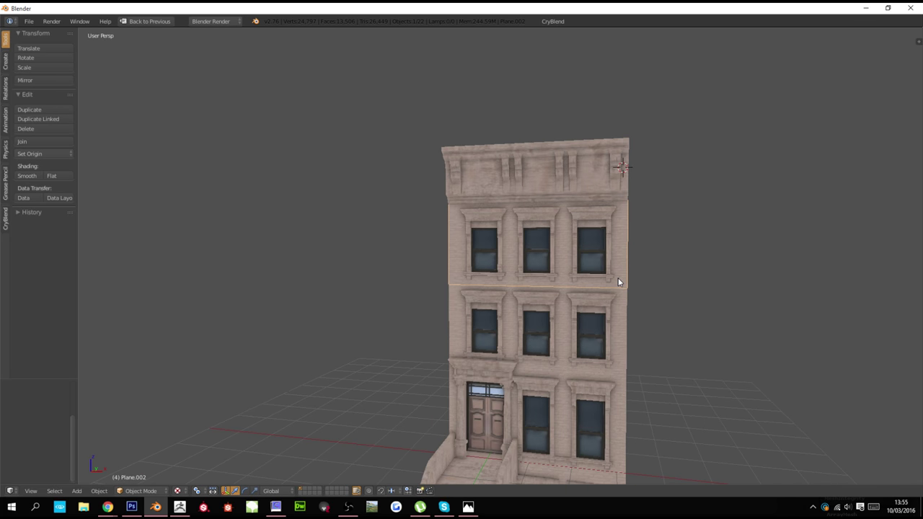
scroll(617, 277, up, 5)
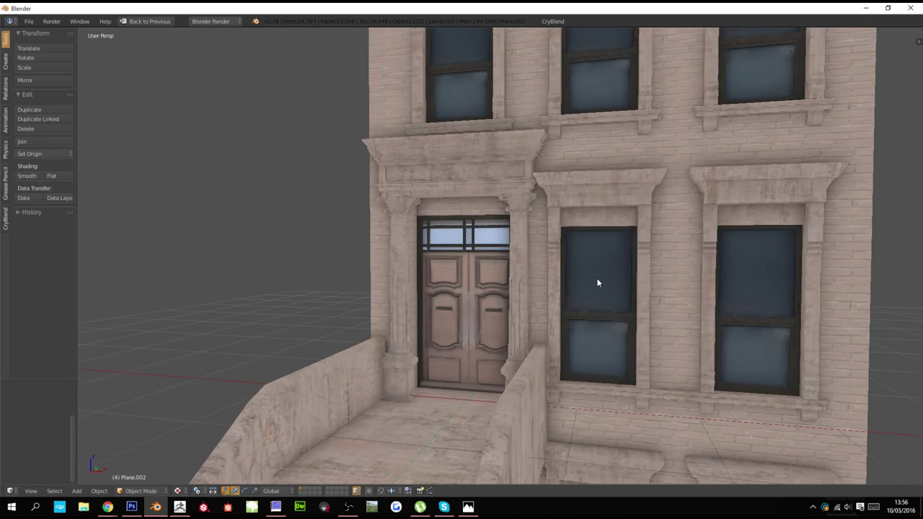
Duplicate the entrance surround with its two columns and move the copy outward along Y over the stoop landing
middle_drag(597, 283, 491, 300)
right_click(457, 307)
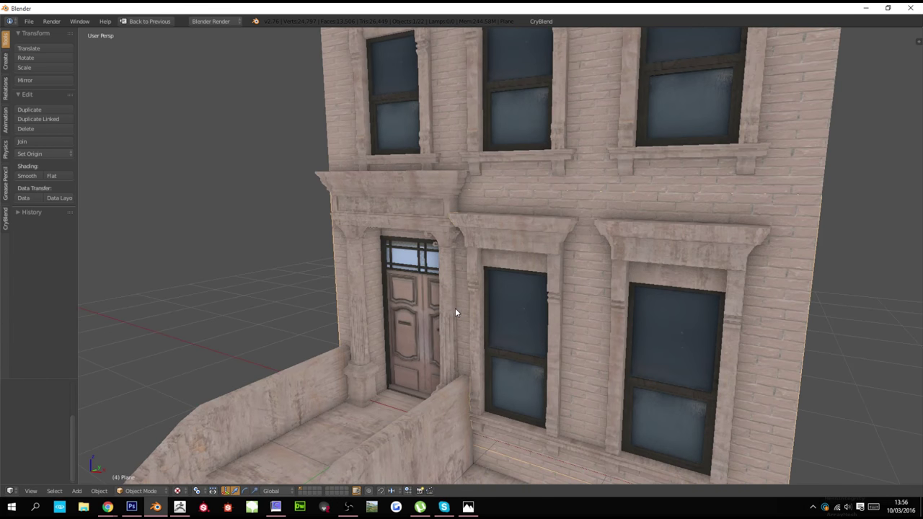
key(shift+d)
key(y)
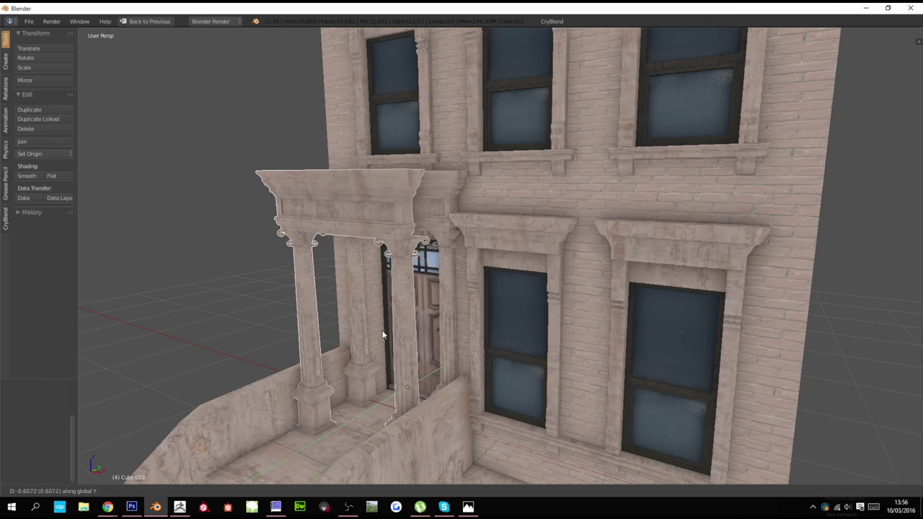
Move the duplicated portico about 0.61 units outward from the door along the Y axis
click(352, 339)
key(a)
scroll(353, 339, down, 5)
middle_drag(390, 343, 495, 344)
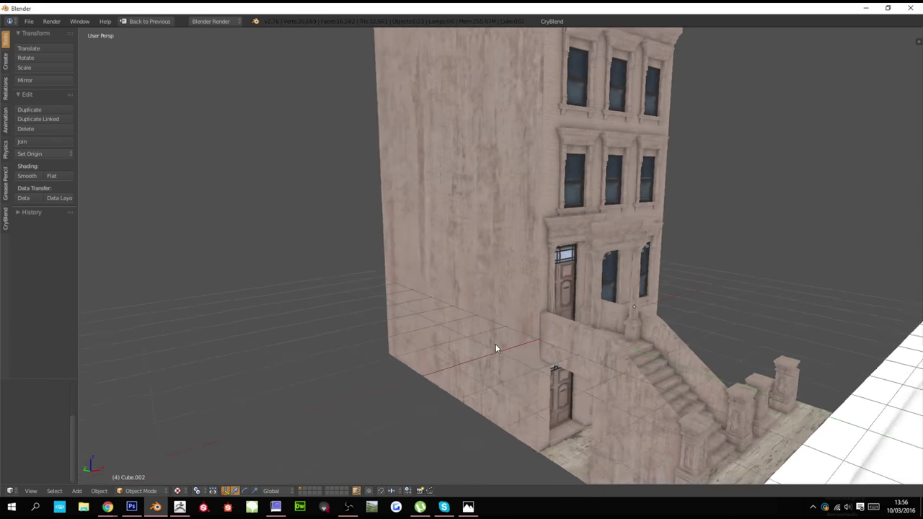
Reselect the front portico and move it about 0.24 units farther out along the Y axis
scroll(497, 345, up, 4)
right_click(507, 328)
right_click(517, 329)
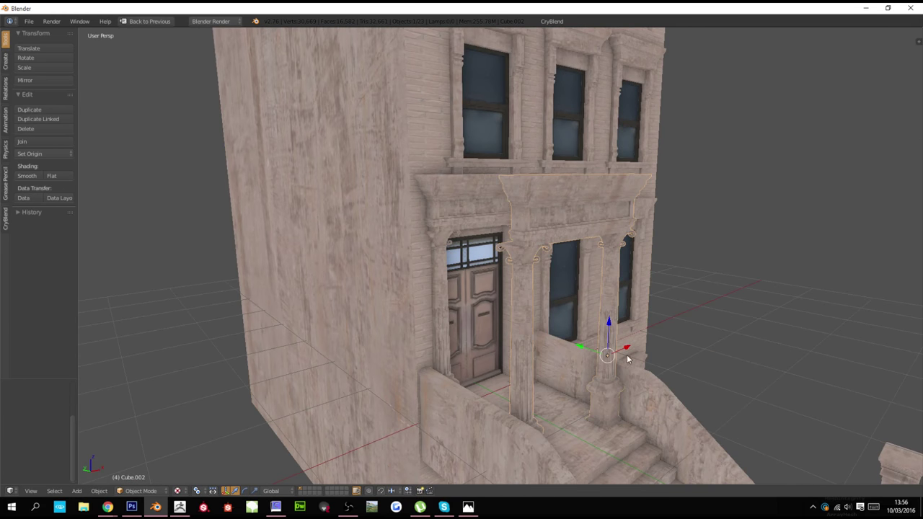
middle_drag(627, 357, 652, 371)
key(g)
key(x)
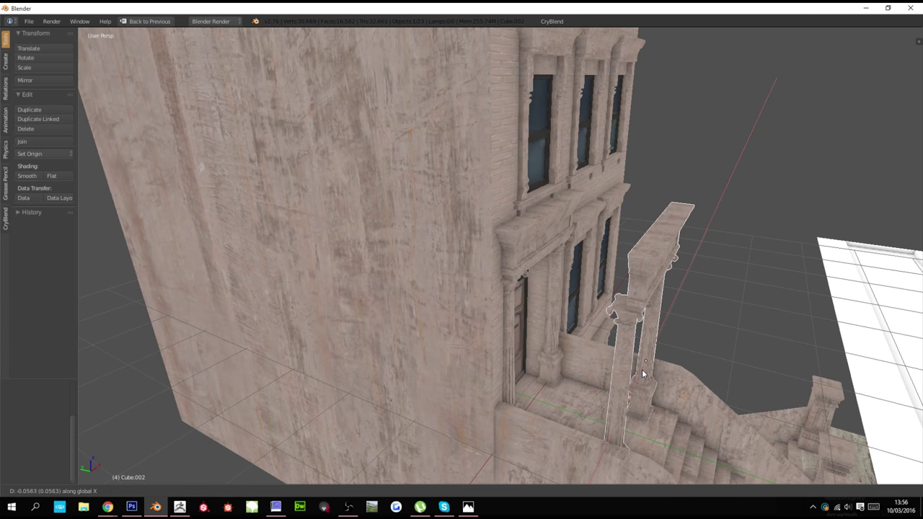
key(y)
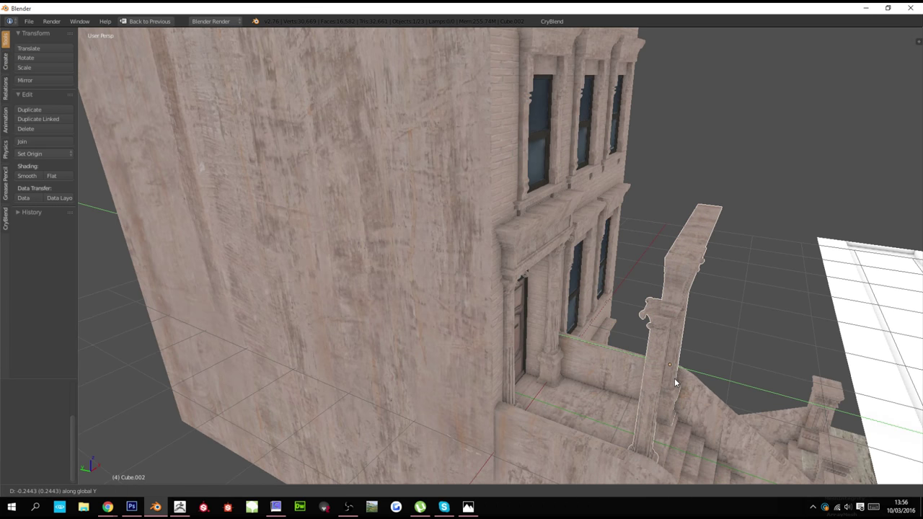
click(676, 383)
middle_drag(676, 383, 651, 375)
Reveal all hidden geometry in the front portico's mesh, keeping solid shading
key(Tab)
key(z)
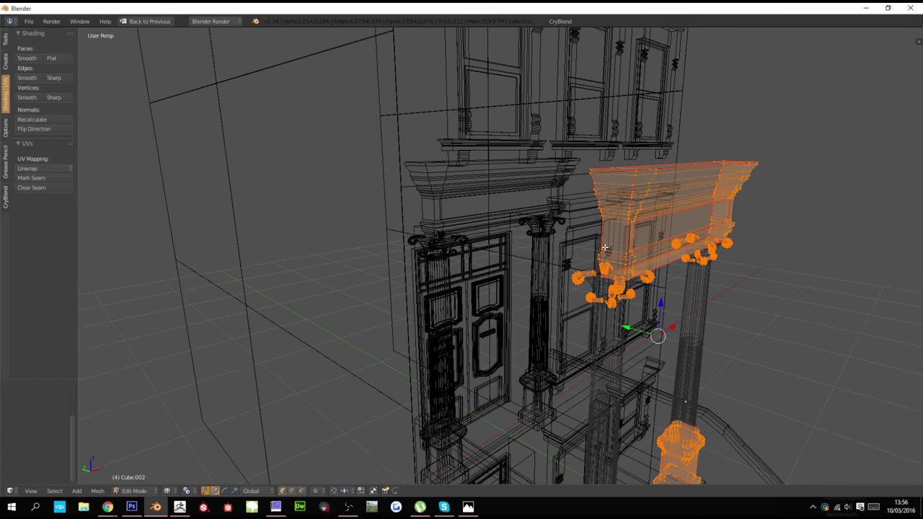
key(z)
key(alt+h)
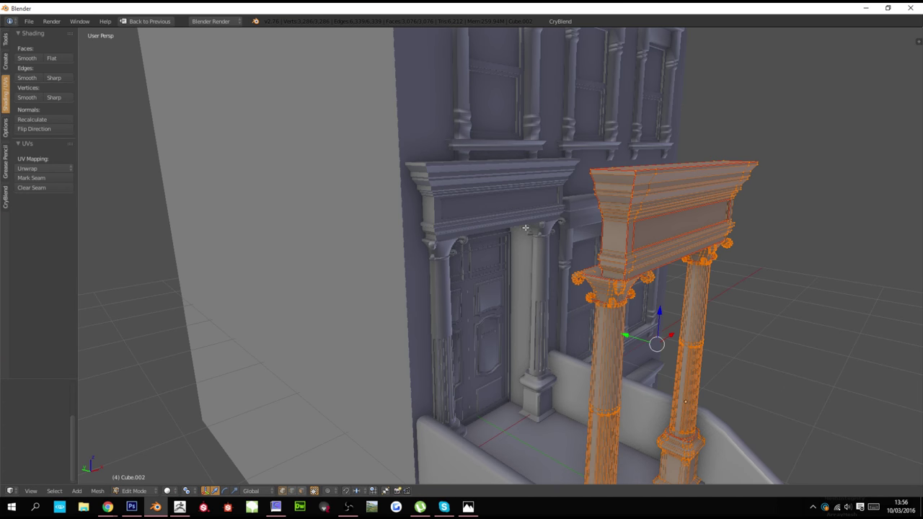
Reveal the hidden mesh of the original portico at the door and delete the vertices of its entablature, keeping the columns
key(Tab)
right_click(505, 197)
key(Tab)
key(alt+h)
key(a)
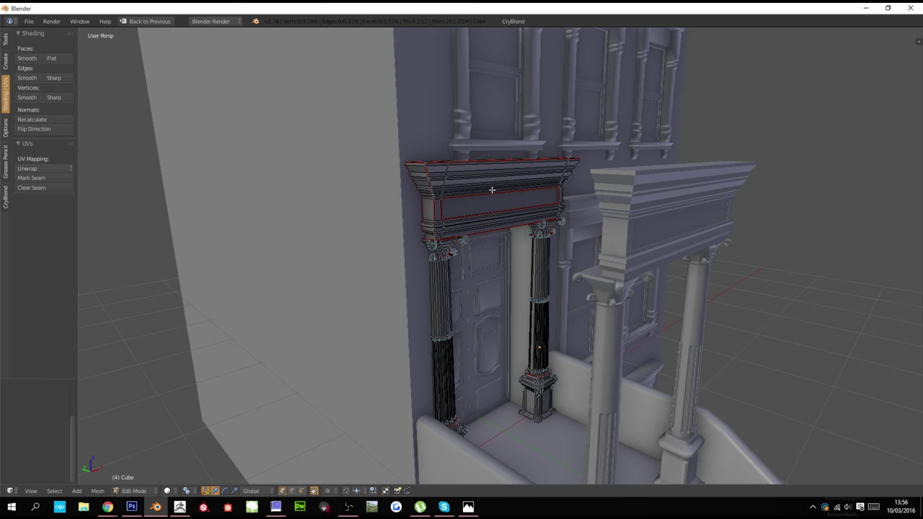
key(l)
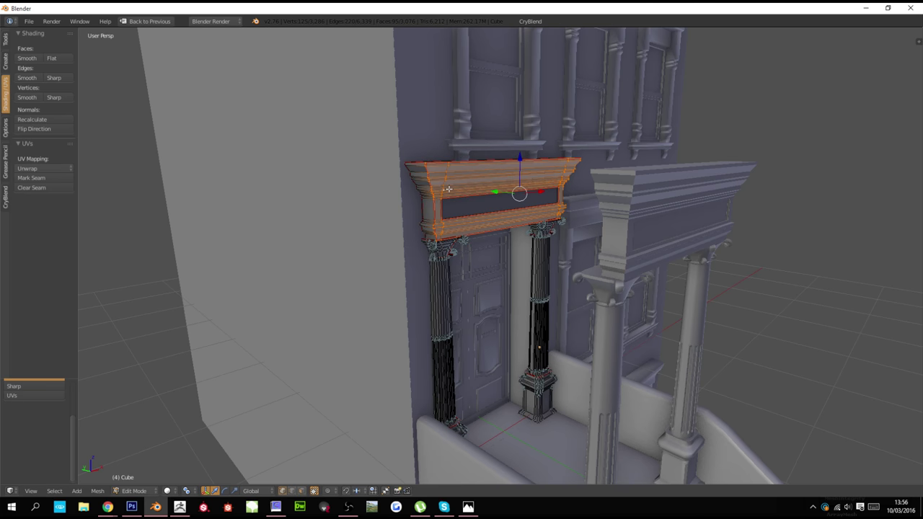
key(l)
key(x)
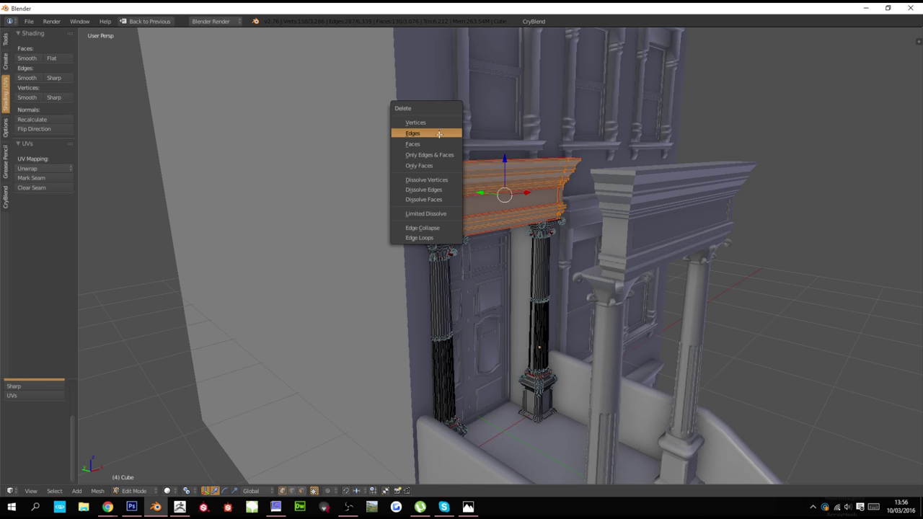
click(437, 123)
Move the rear vertices of the front portico's entablature about 1.40 units along Y to reach the building wall
key(Tab)
right_click(625, 206)
key(Tab)
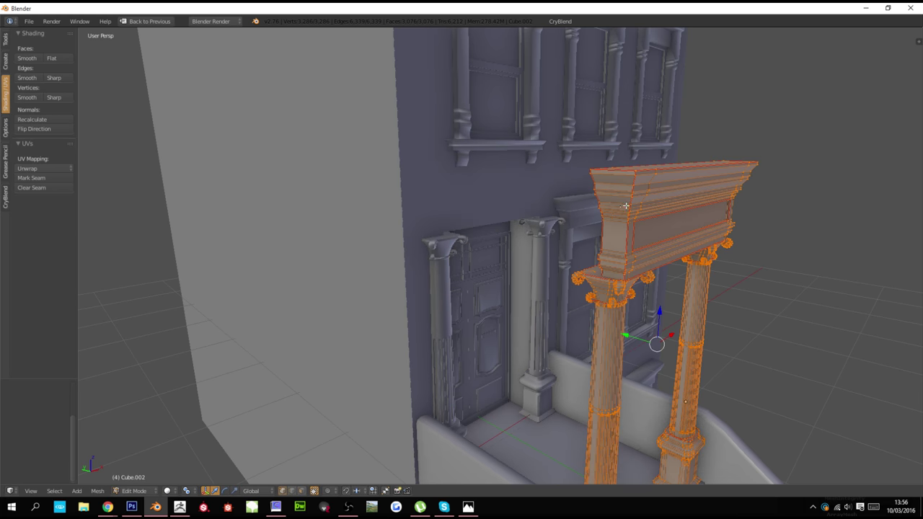
key(a)
key(l)
key(z)
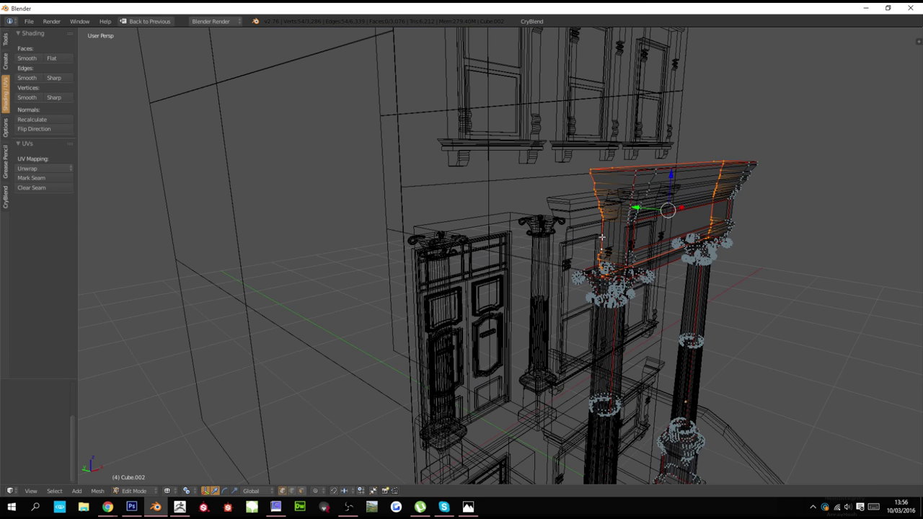
key(z)
middle_drag(662, 255, 703, 271)
key(g)
key(y)
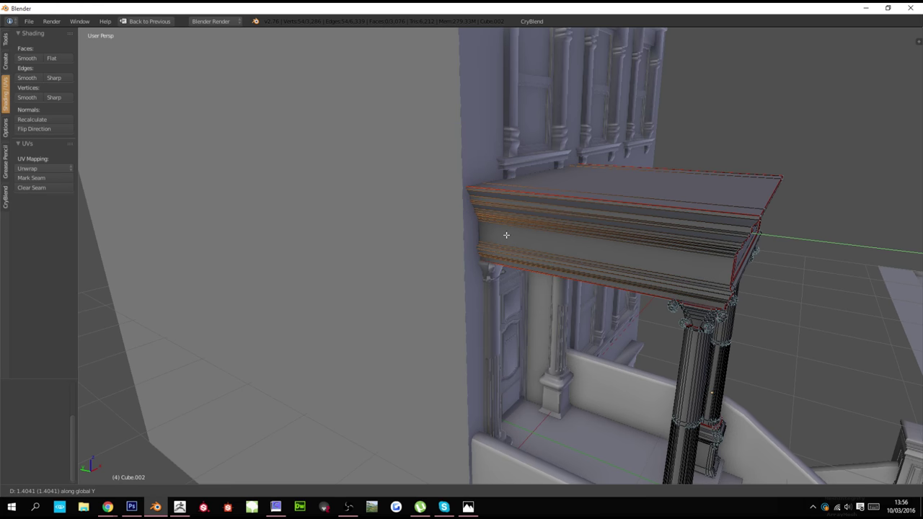
click(507, 235)
key(Tab)
key(a)
Select the three top faces of the porch roof and extrude them inward to form a narrow border
scroll(605, 261, down, 7)
middle_drag(626, 271, 604, 274)
scroll(602, 275, up, 4)
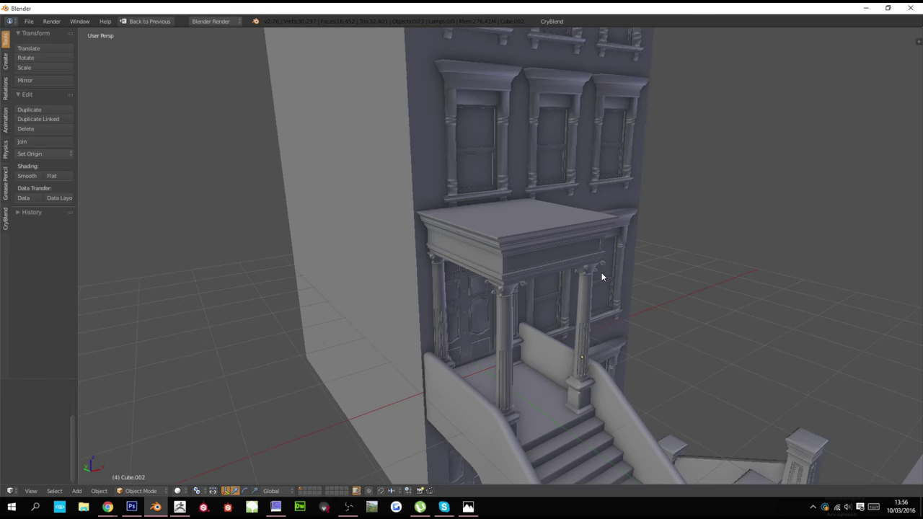
scroll(602, 277, up, 3)
key(Tab)
middle_drag(529, 208, 545, 250)
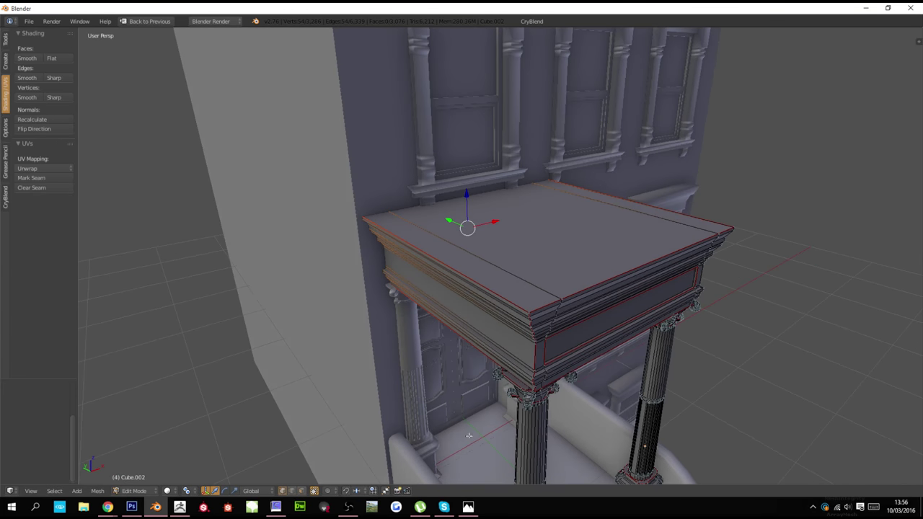
click(302, 491)
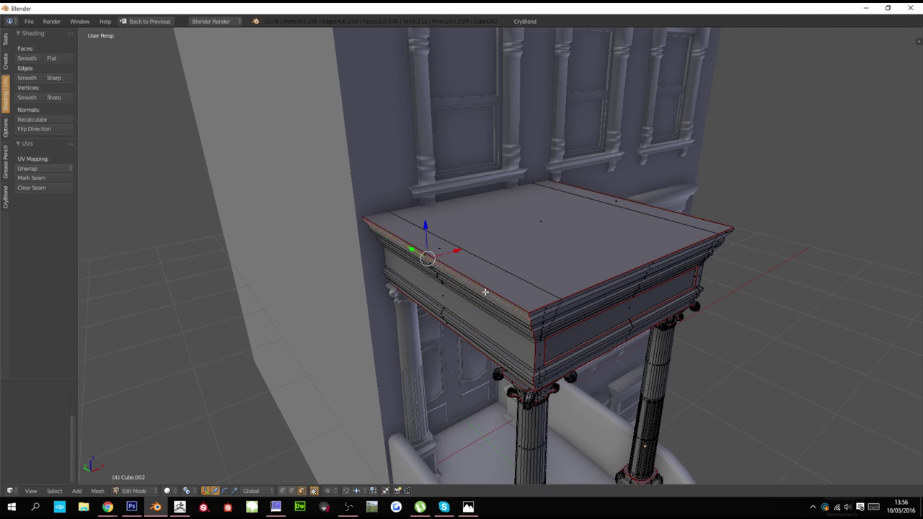
shift+click(537, 263)
shift+click(638, 206)
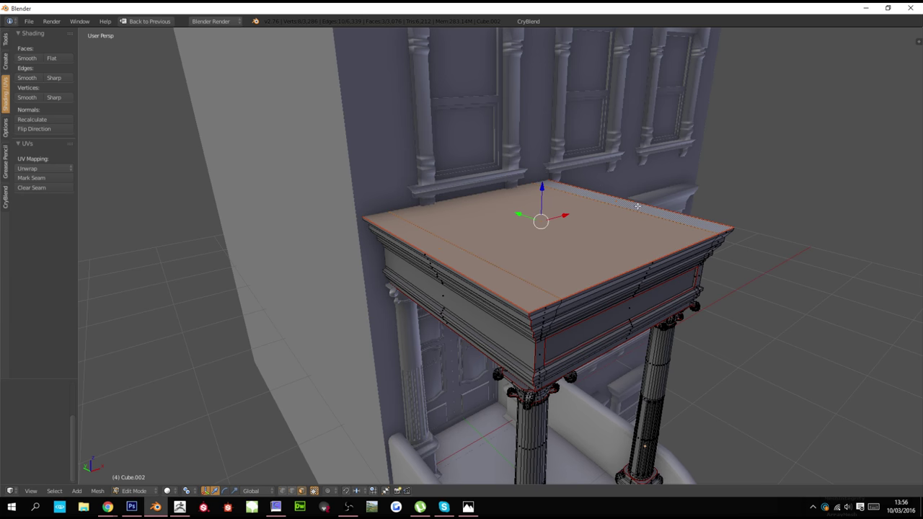
key(e)
click(715, 196)
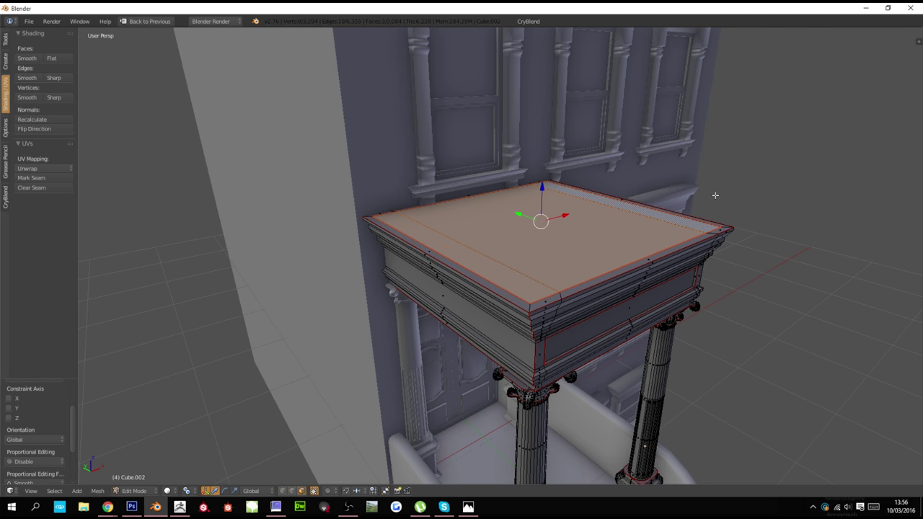
Extrude the inner roof faces once more, shrunk and slightly sunken, to create a recessed panel with a rim
key(e)
click(705, 198)
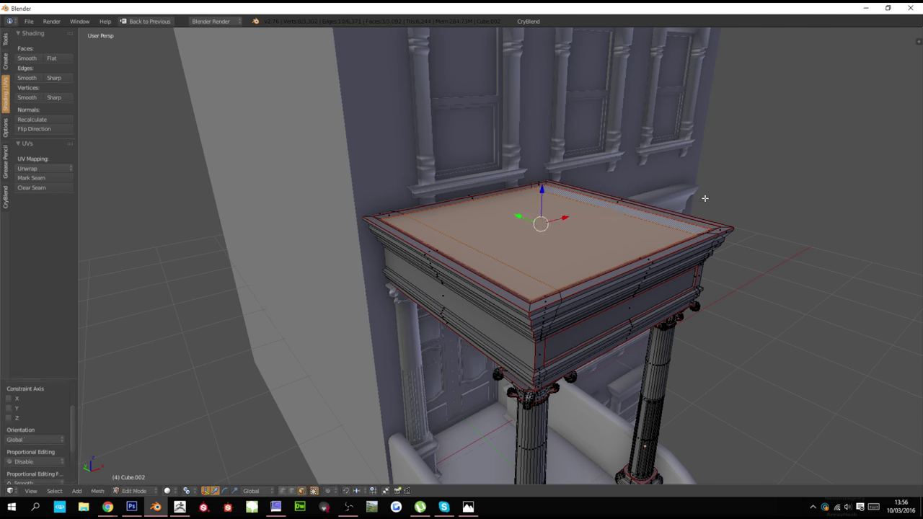
key(Tab)
Inspect the porch roof and the open top of the building, checking the upper front face of the roof cornice
scroll(697, 234, down, 8)
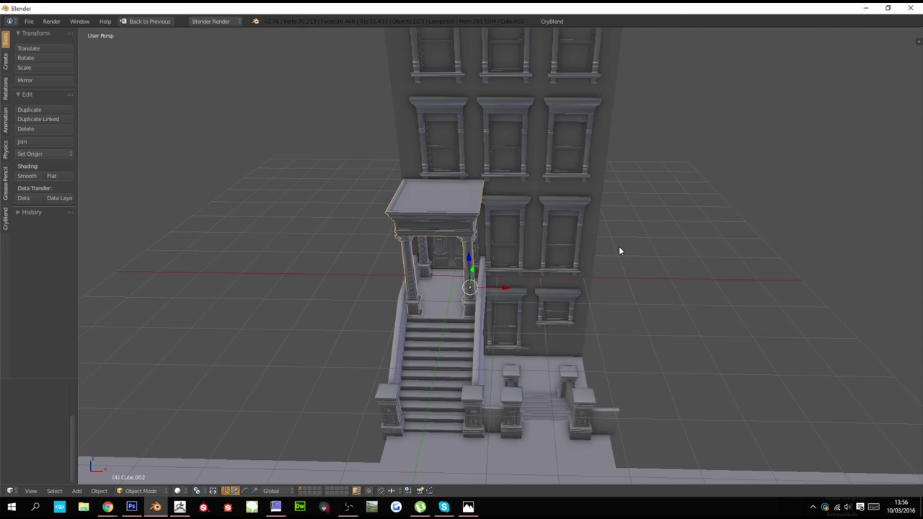
scroll(619, 247, down, 3)
middle_drag(618, 247, 552, 243)
scroll(559, 211, up, 7)
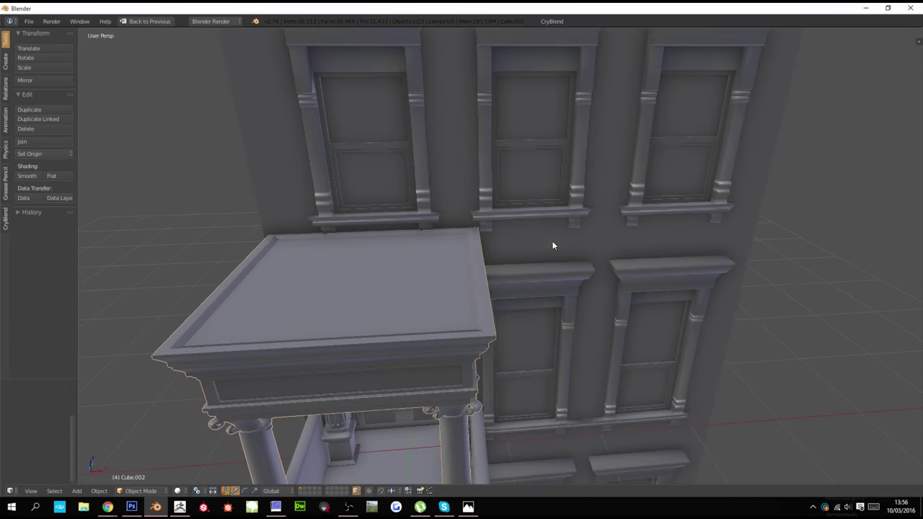
shift+scroll(553, 243, up, 3)
scroll(553, 243, down, 5)
shift+scroll(553, 243, up, 14)
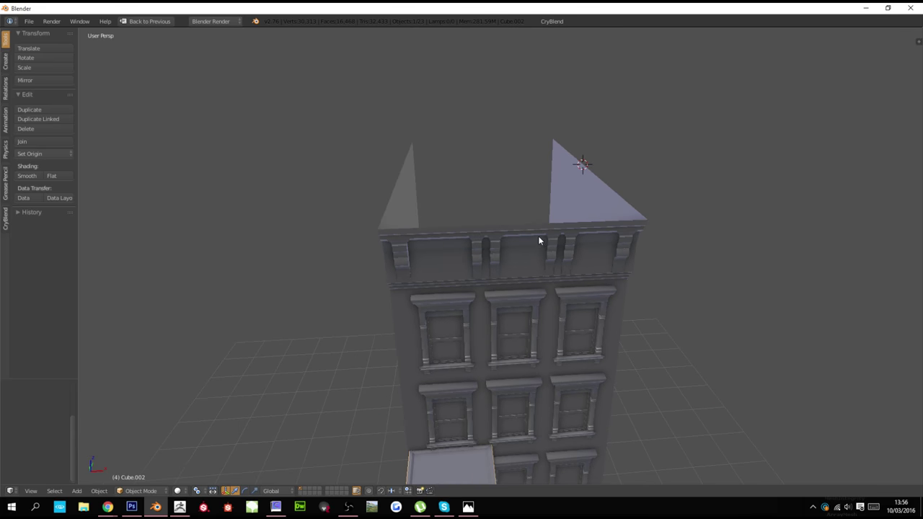
right_click(449, 458)
right_click(546, 228)
key(Tab)
right_click(564, 224)
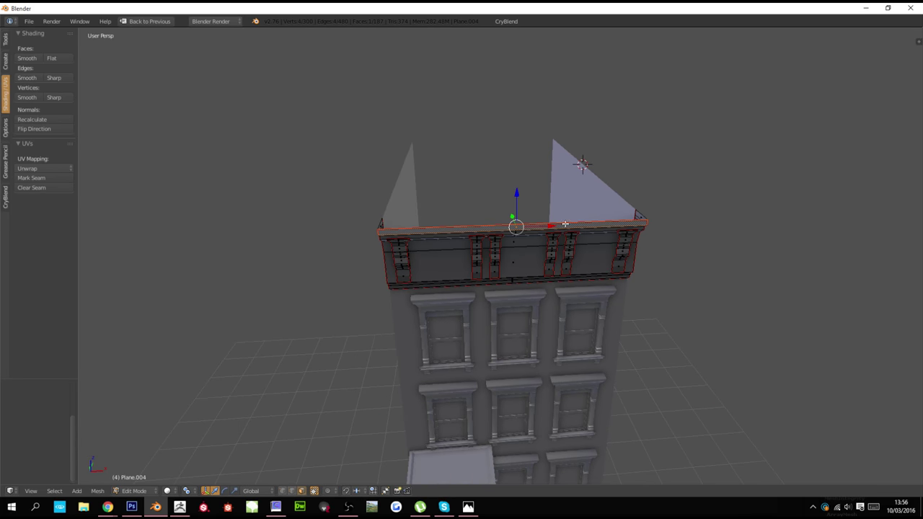
middle_drag(551, 224, 635, 240)
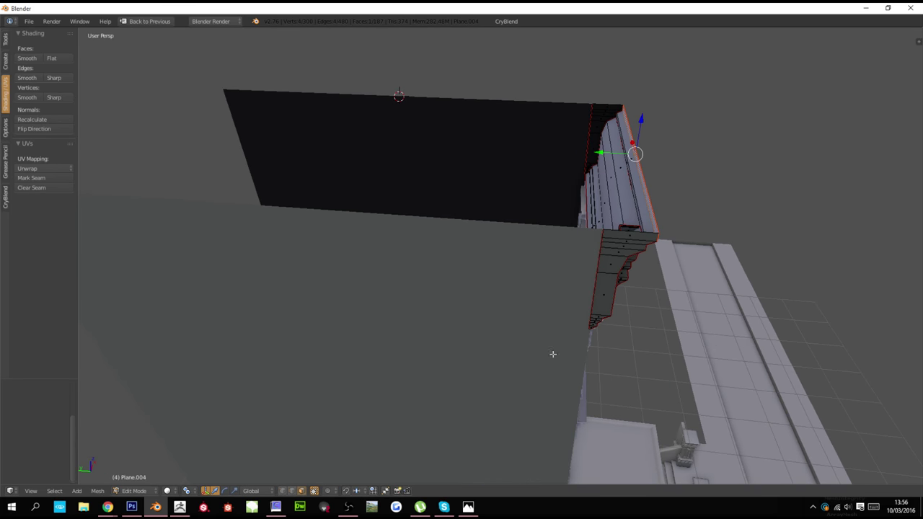
key(Tab)
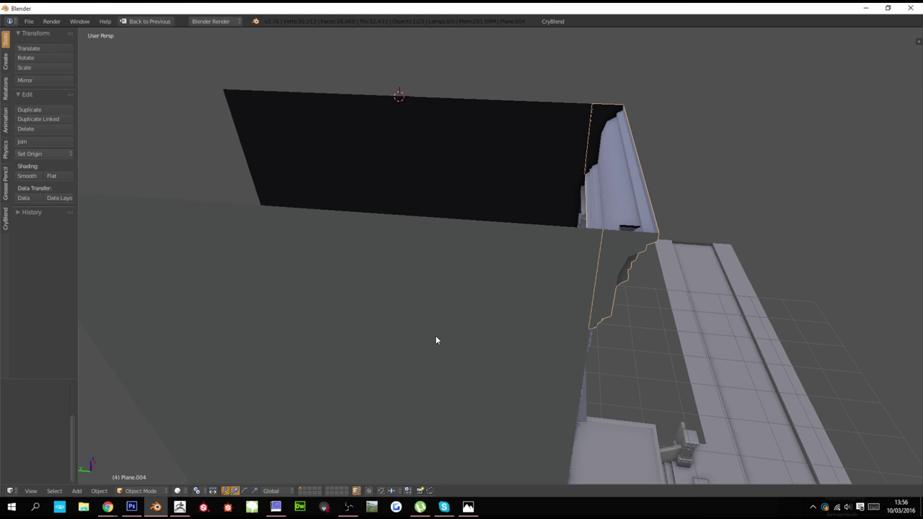
Try joining the side walls and the roof cornice into one object
right_click(487, 222)
right_click(488, 157)
scroll(489, 160, down, 2)
right_click(492, 169)
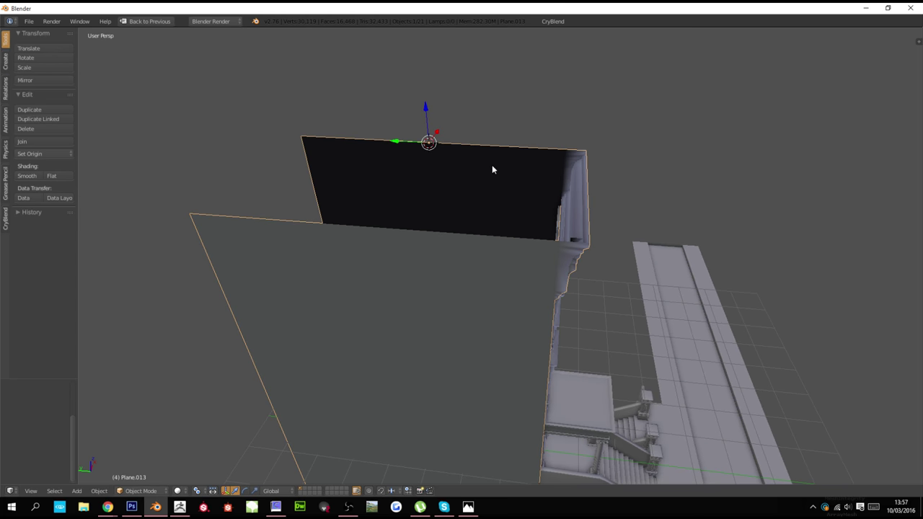
middle_drag(534, 181, 515, 173)
Restore the full screen layout and try adding an Edge Split modifier to the joined walls
key(ctrl+Up)
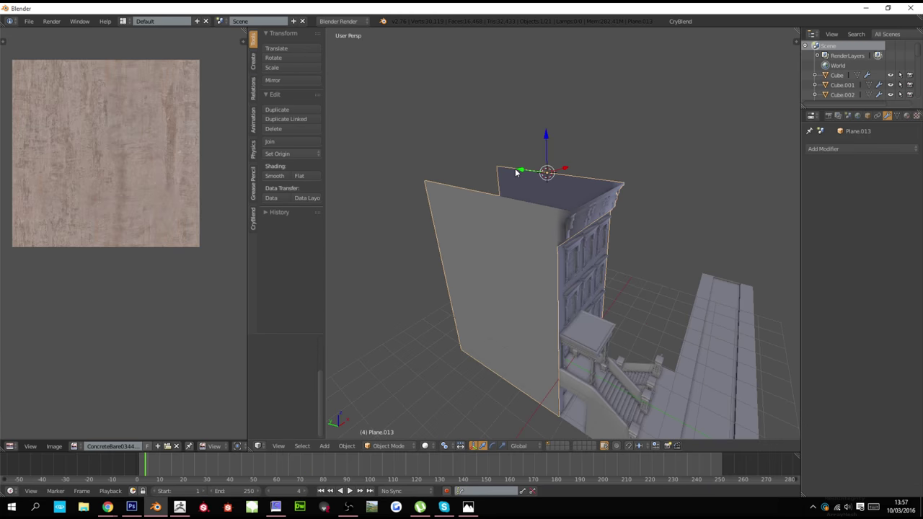
click(861, 149)
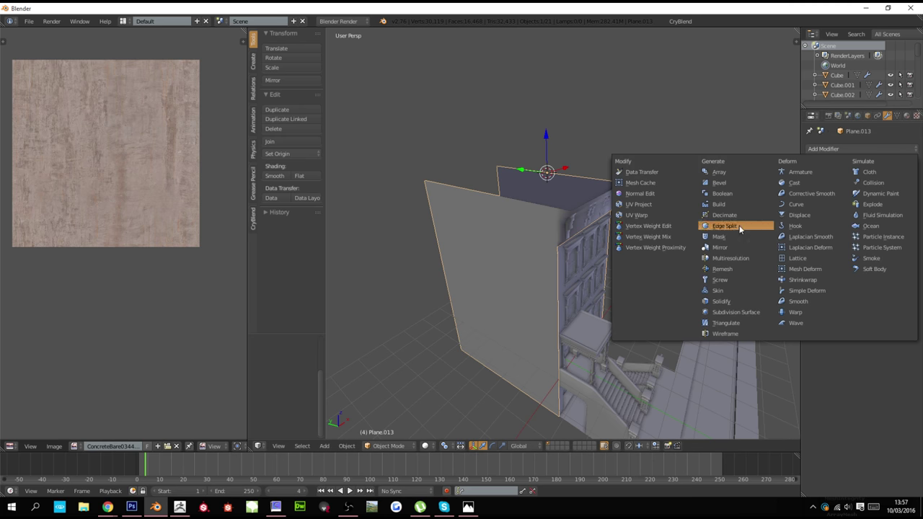
click(725, 220)
middle_drag(724, 221, 615, 299)
Try selecting edges along the top of the joined cornice and side walls
key(Tab)
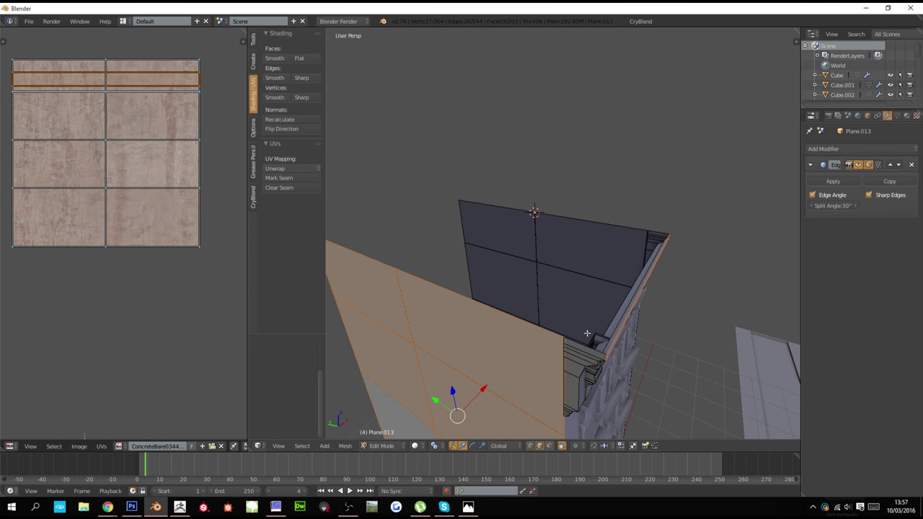
alt+right_click(584, 345)
middle_drag(584, 347, 586, 330)
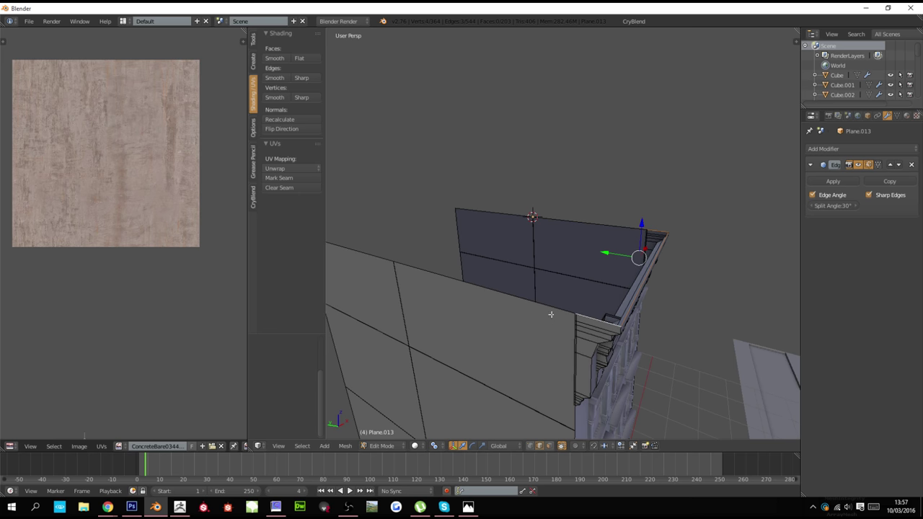
middle_drag(667, 298, 536, 292)
right_click(568, 191)
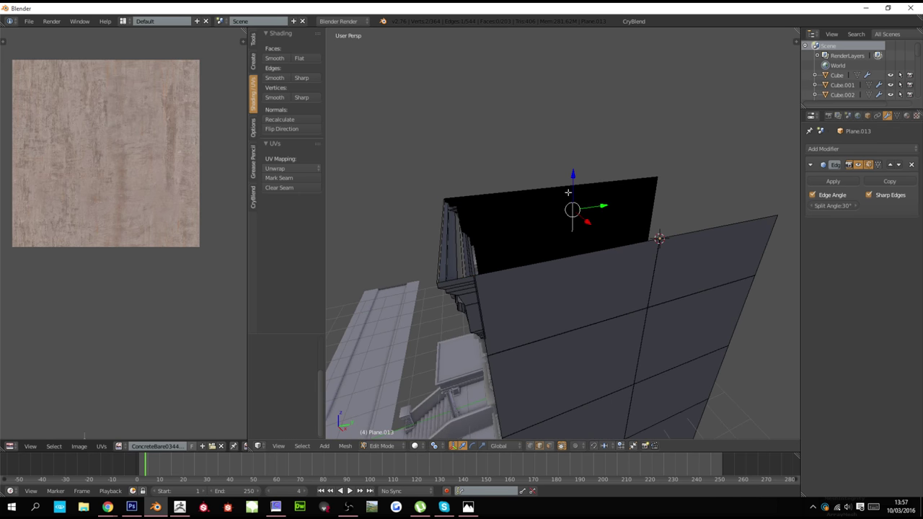
right_click(568, 192)
middle_drag(570, 194, 706, 213)
Undo the Edge Split modifier and the join of the walls and cornice, and clear the selection
key(Tab)
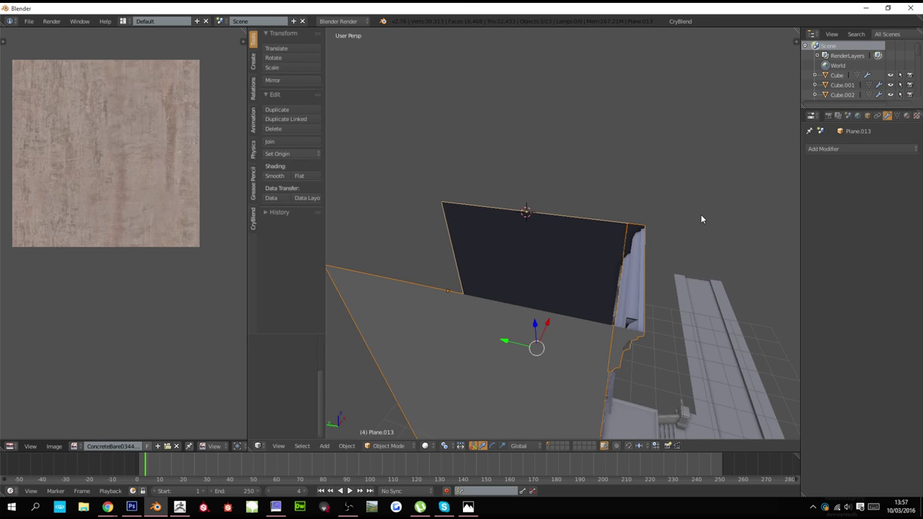
key(ctrl+z)
scroll(695, 221, down, 2)
key(a)
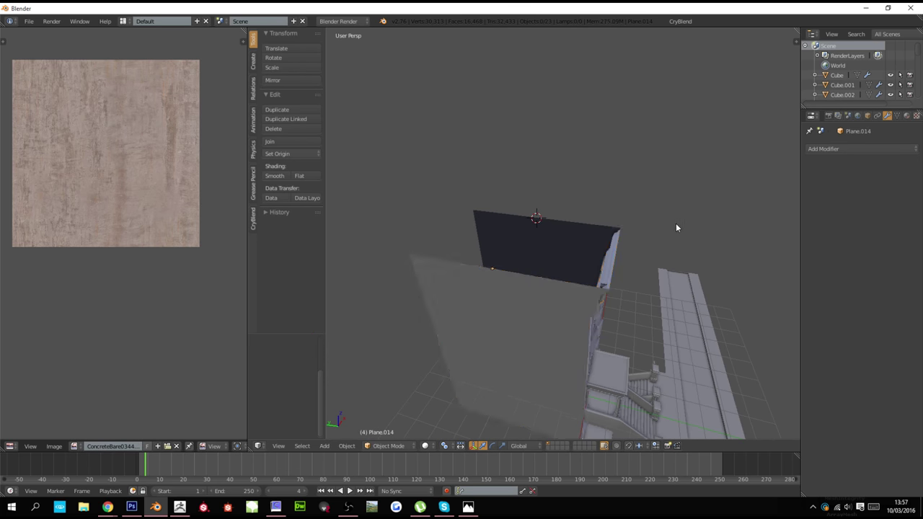
Duplicate the far side wall's top edges and extrude them about -4.1 units along X to cover the building's open top
middle_drag(675, 226, 641, 243)
right_click(542, 270)
middle_drag(542, 270, 556, 272)
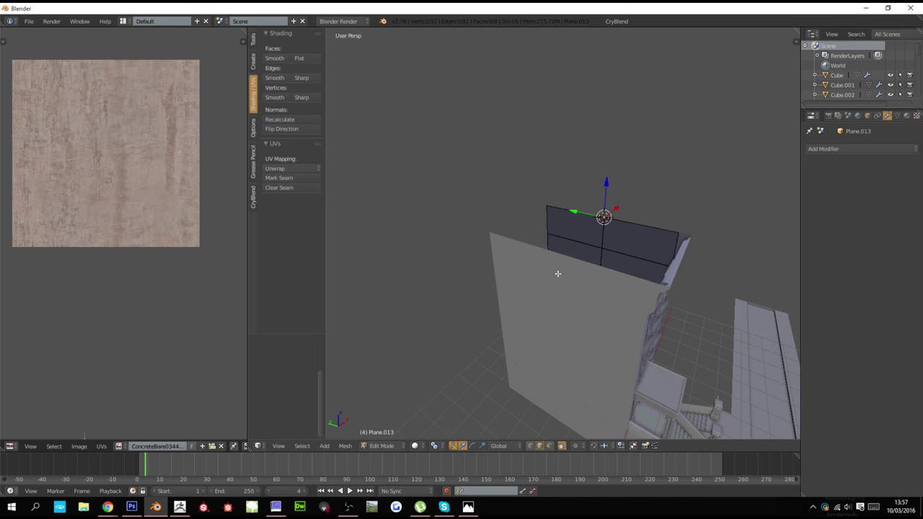
key(Tab)
scroll(655, 227, up, 4)
key(shift+d)
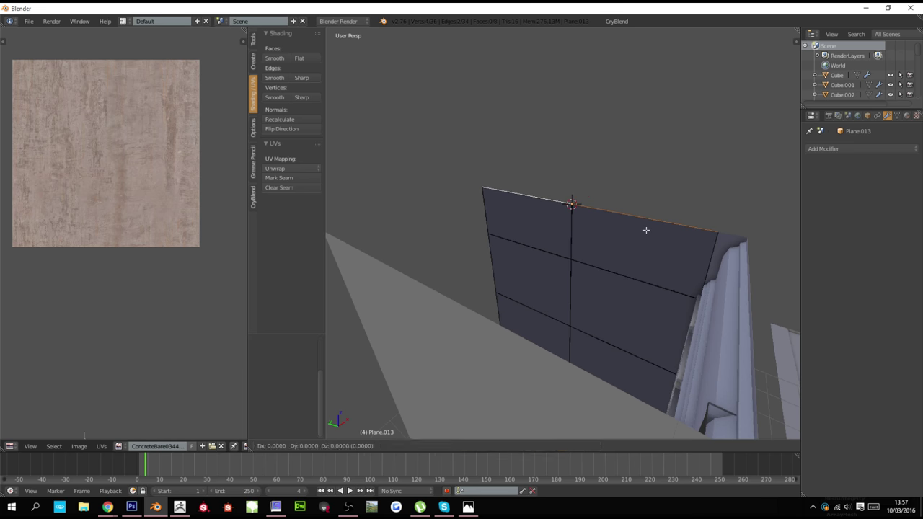
click(645, 230)
key(e)
key(y)
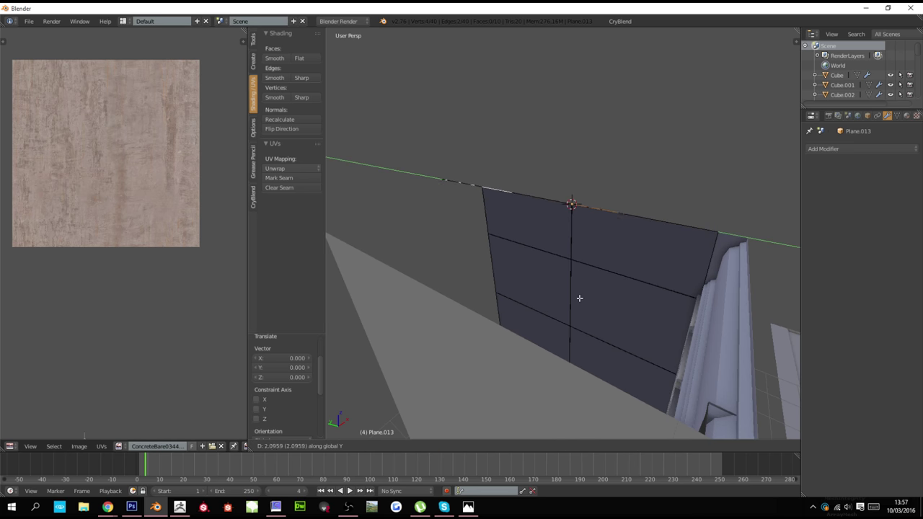
key(x)
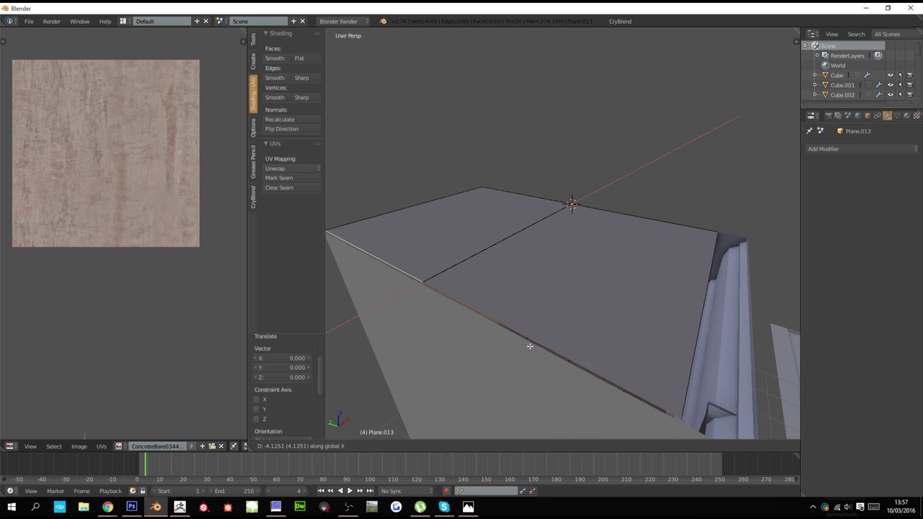
click(527, 350)
key(Tab)
scroll(527, 350, down, 8)
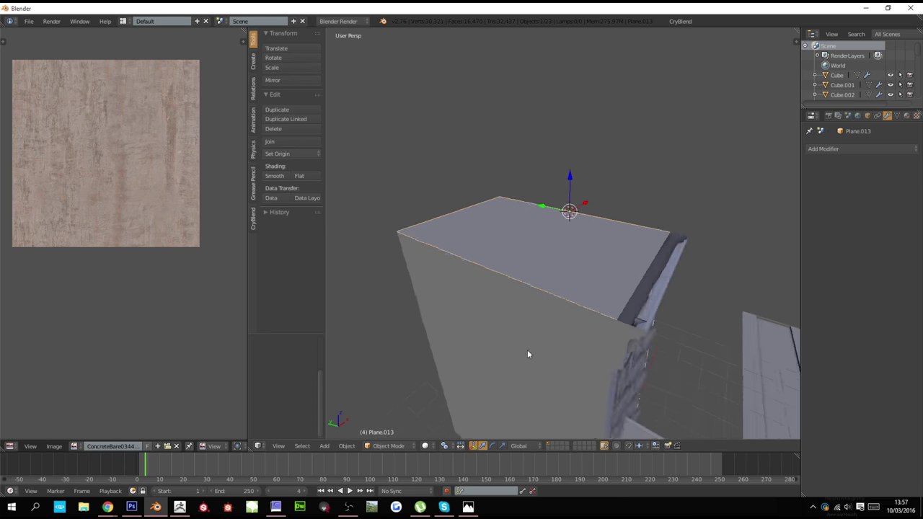
Duplicate the roof cornice, offset about -3.14 in X and 2.06 in Y, and rotate the copy -90 degrees about Z
middle_drag(495, 341, 546, 348)
scroll(614, 302, up, 2)
right_click(622, 302)
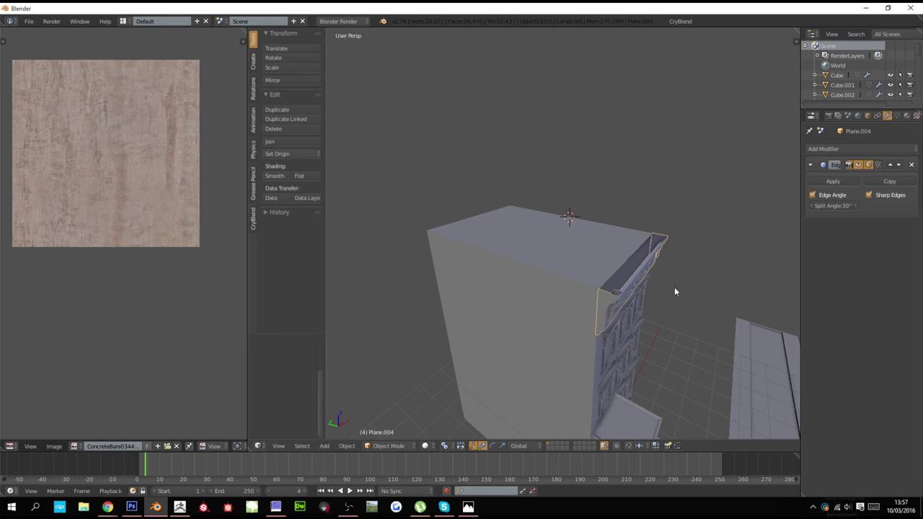
scroll(674, 287, down, 4)
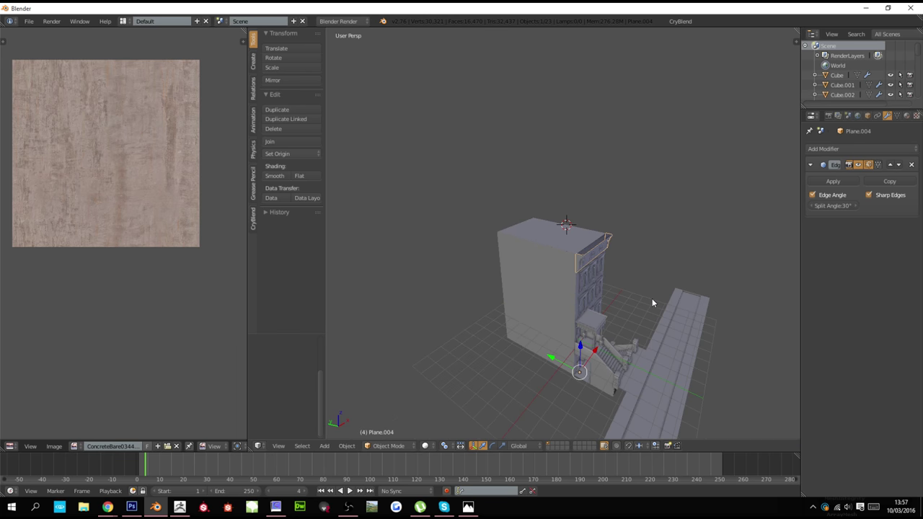
key(shift+d)
key(shift+z)
click(606, 321)
text(rz)
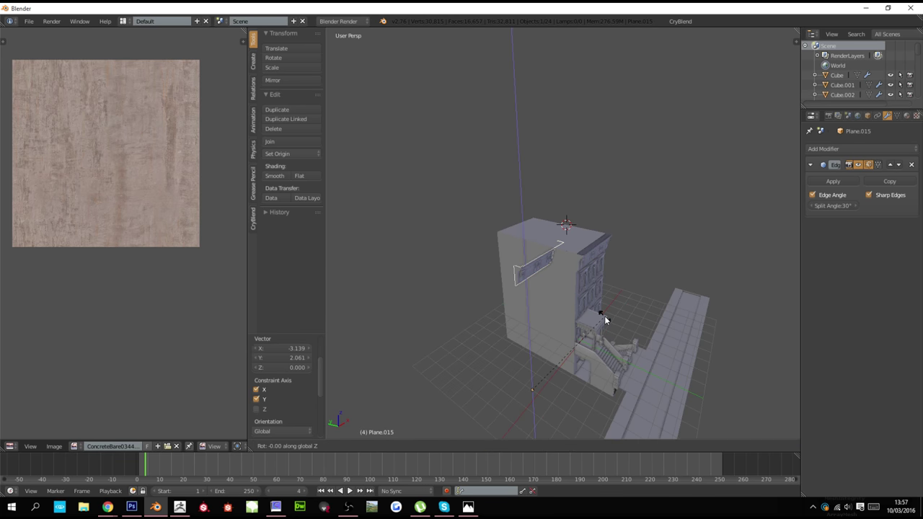
text(90-)
key(Return)
scroll(605, 321, up, 3)
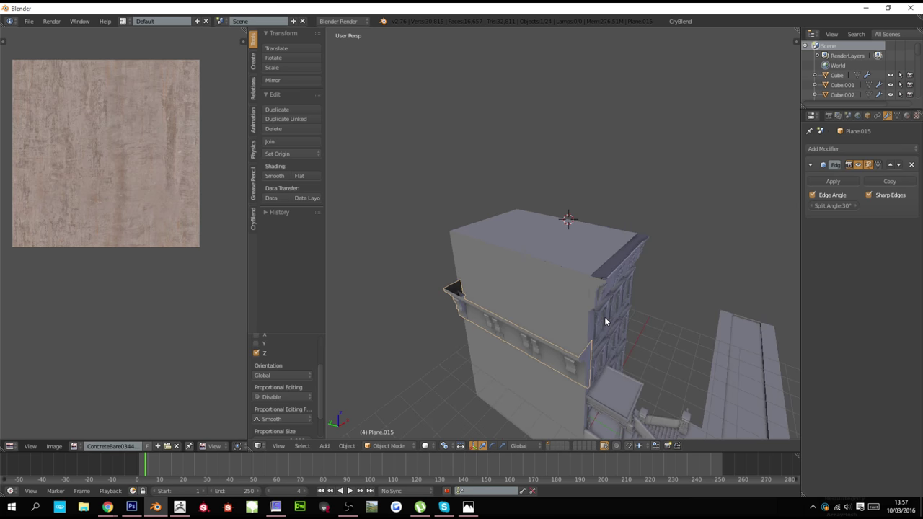
Move the rotated cornice copy horizontally against the side wall so its end meets the building's front corner
key(g)
key(z)
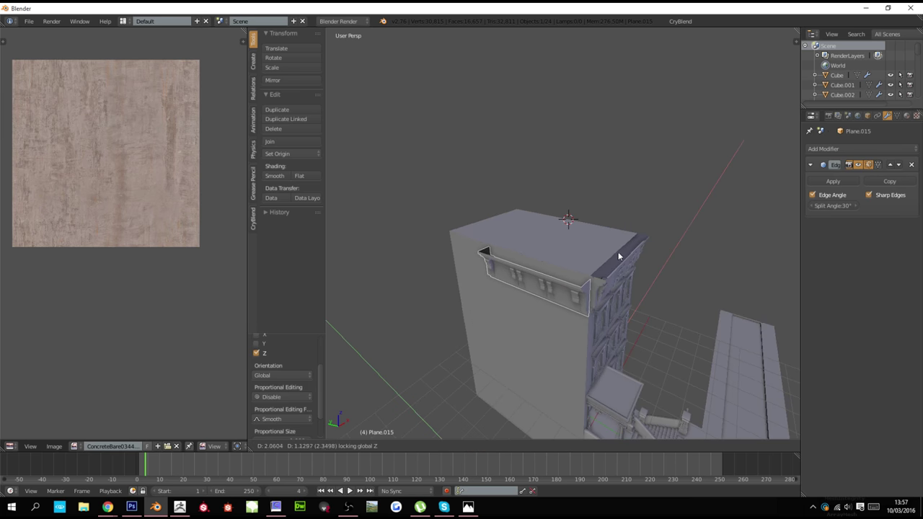
click(618, 248)
scroll(611, 242, up, 4)
middle_drag(612, 242, 615, 249)
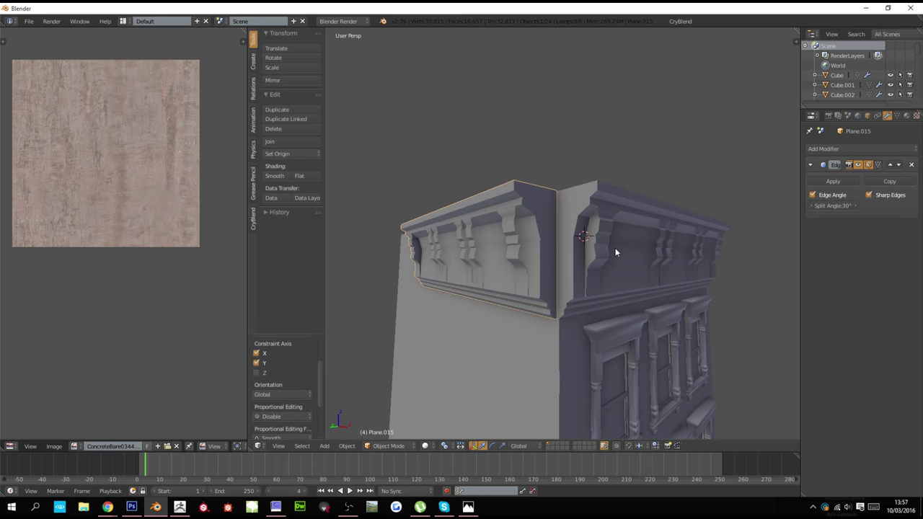
key(g)
click(634, 232)
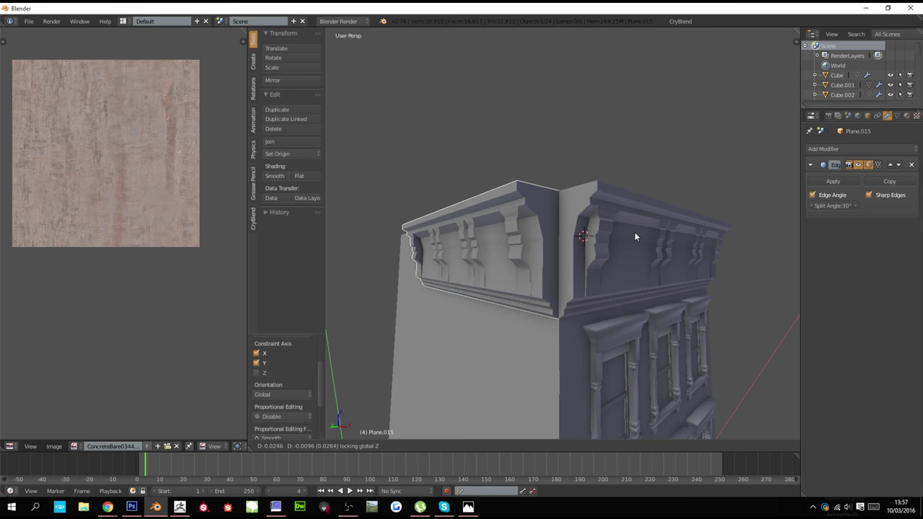
scroll(633, 245, down, 5)
middle_drag(604, 249, 667, 337)
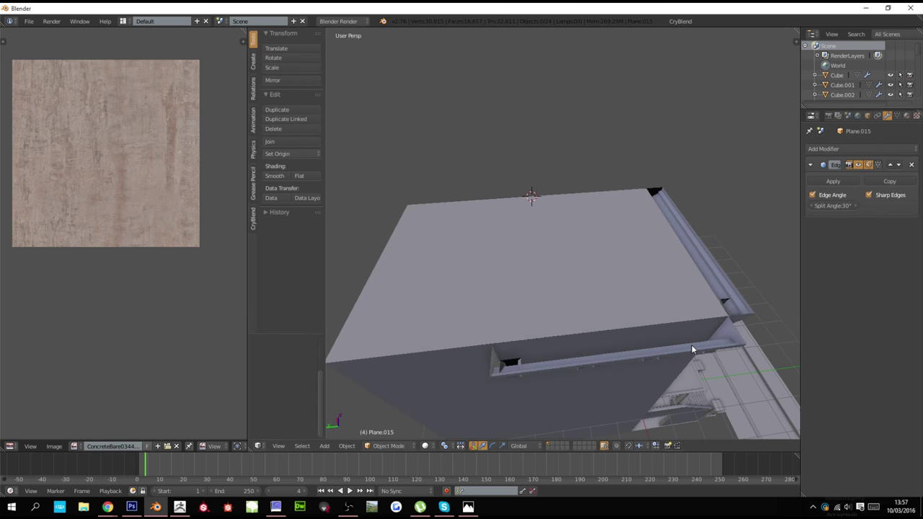
Try deleting the cornice copy and the side wall that carries the extruded roof
key(x)
click(685, 344)
right_click(655, 304)
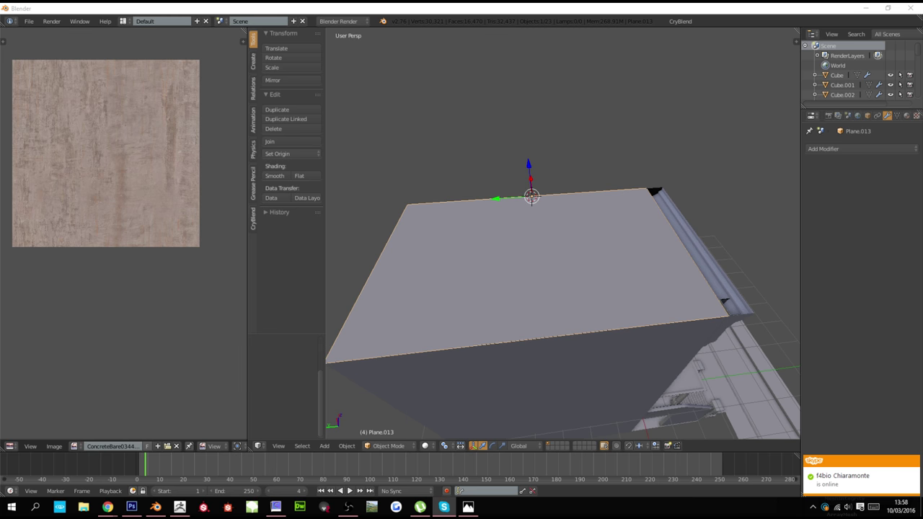
scroll(676, 318, up, 4)
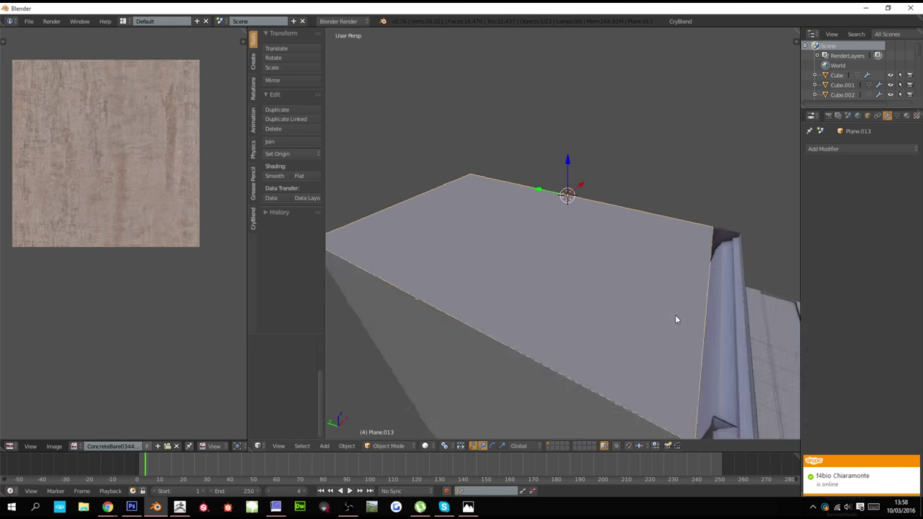
key(x)
click(669, 315)
Undo the deletions, the cornice copy and the roof extrusion
key(ctrl+z)
middle_drag(599, 335, 556, 304)
key(ctrl+z)
right_click(556, 306)
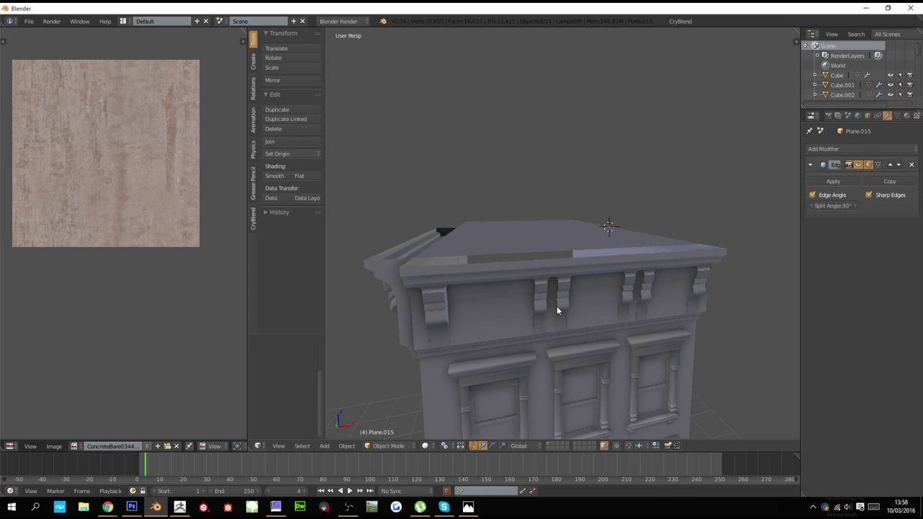
key(ctrl+z)
key(ctrl+z)
middle_drag(557, 308, 482, 306)
View the building from the top and turn off the background images
key(KP_7)
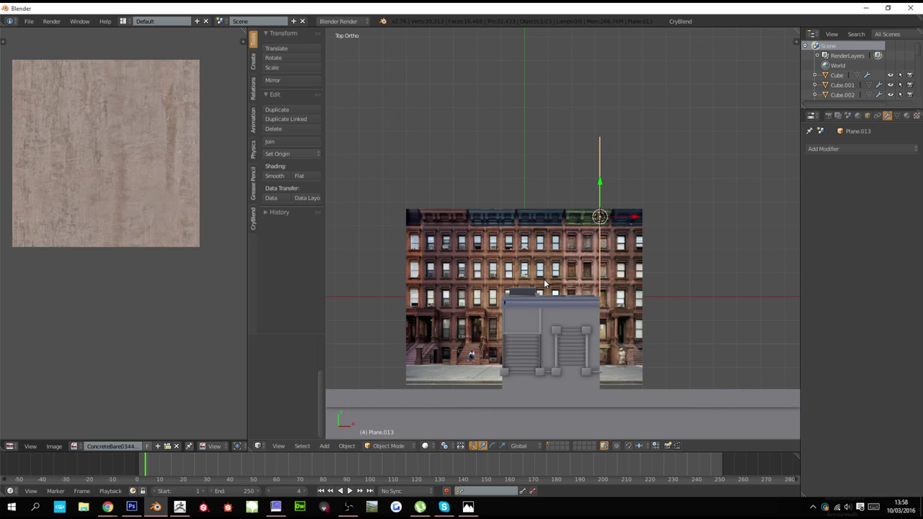
key(n)
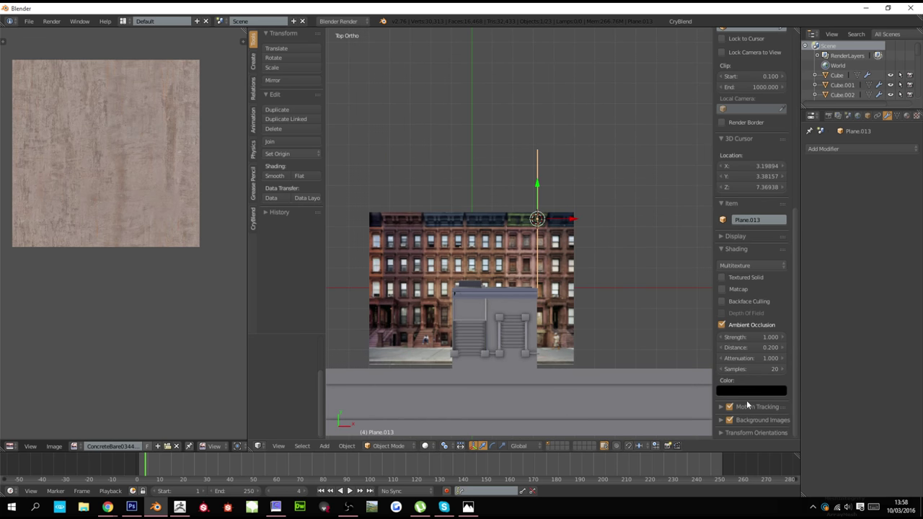
click(732, 421)
key(n)
scroll(531, 276, up, 4)
ctrl+scroll(537, 275, up, 4)
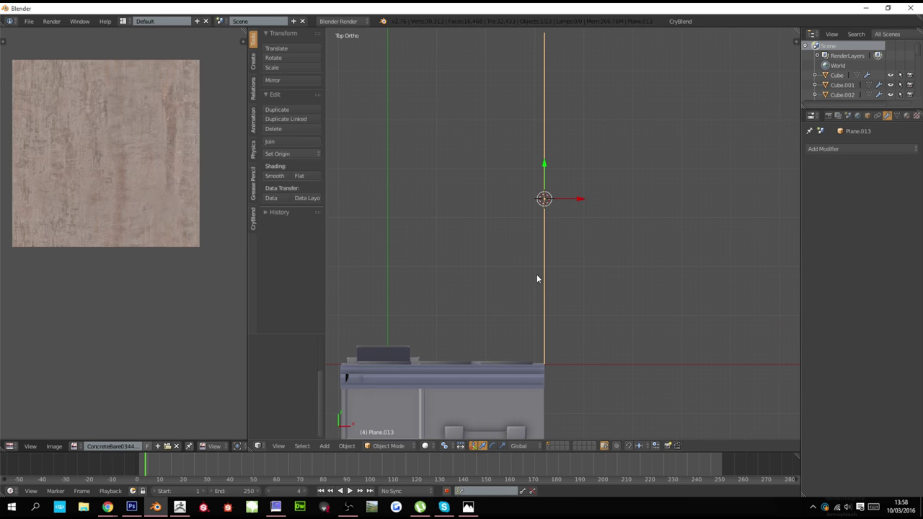
Expand the 3D view to full screen and examine how the side wall lines up with the cornice in top, front and side views
key(t)
key(shift+space)
shift+scroll(621, 378, down, 6)
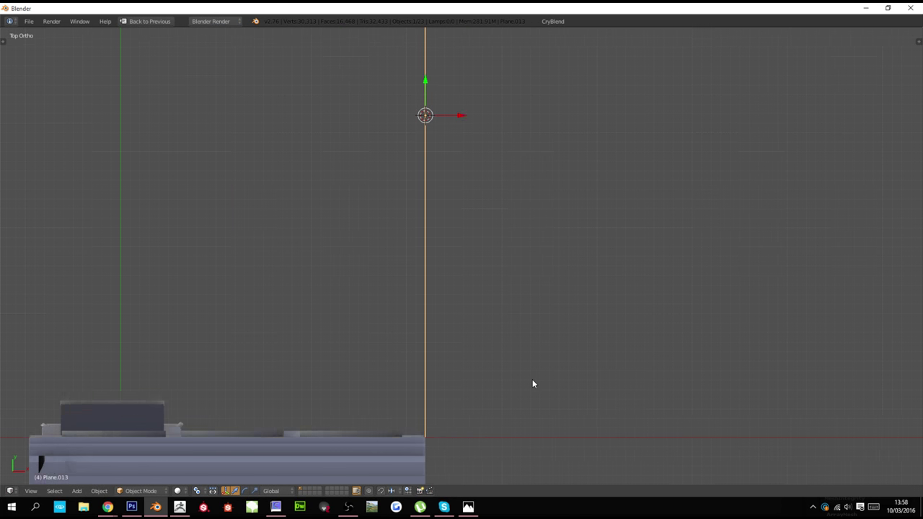
ctrl+scroll(533, 380, down, 4)
shift+scroll(541, 380, down, 6)
scroll(542, 379, up, 5)
shift+scroll(547, 375, down, 20)
scroll(579, 375, up, 5)
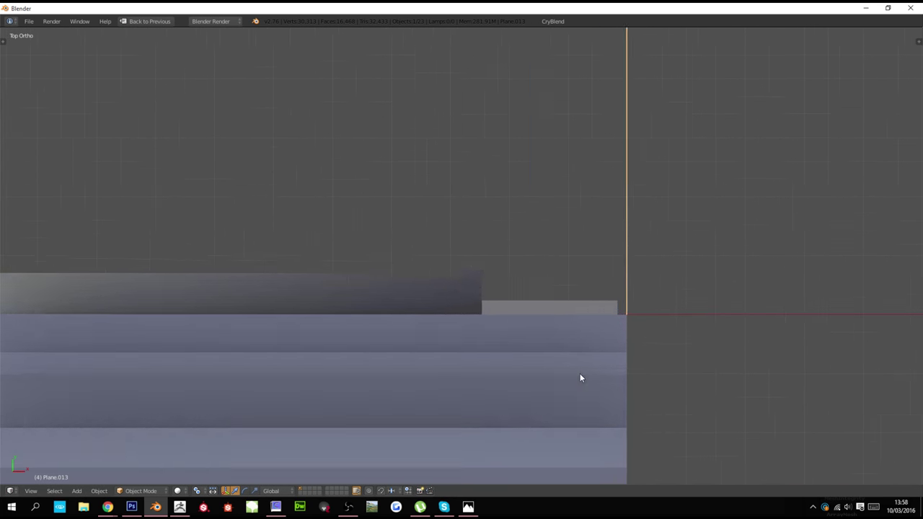
ctrl+scroll(577, 375, up, 5)
ctrl+scroll(575, 373, up, 4)
scroll(577, 364, up, 4)
key(g)
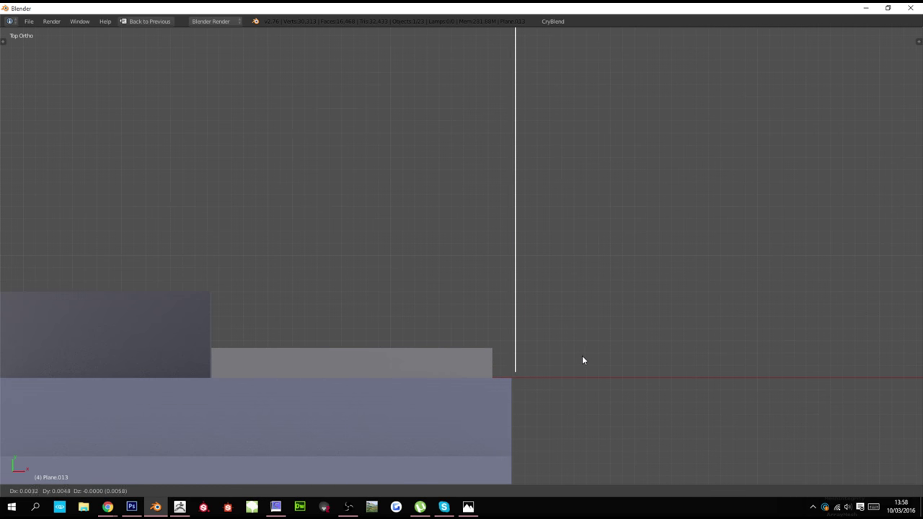
right_click(581, 356)
key(KP_1)
scroll(579, 361, down, 4)
key(KP_3)
scroll(503, 363, down, 5)
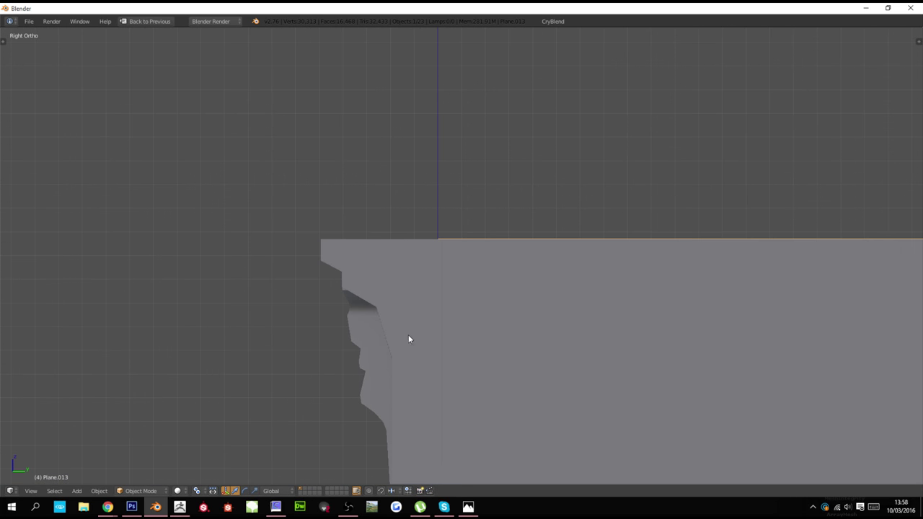
Add the cornice and the facade's floor sections to the selected side wall and join them into one object
middle_drag(408, 336, 476, 349)
shift+right_click(441, 320)
shift+scroll(441, 320, down, 4)
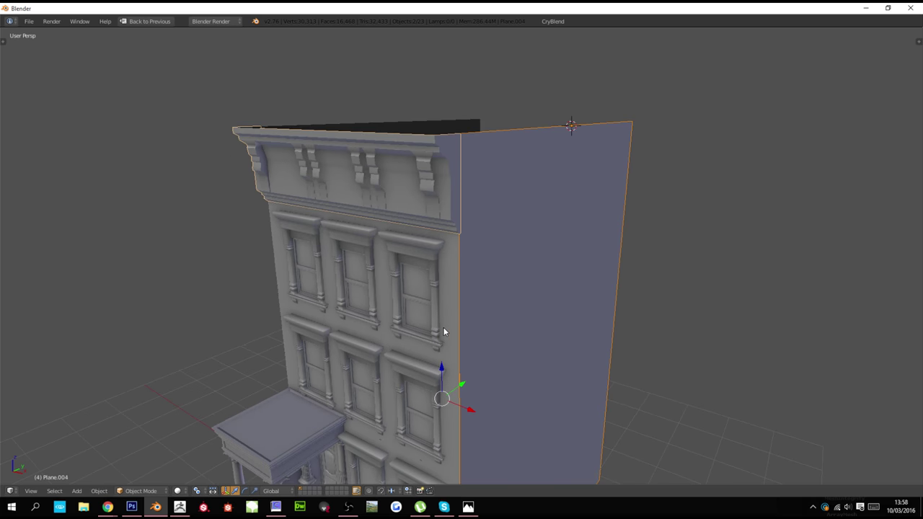
shift+right_click(453, 324)
shift+scroll(452, 324, down, 6)
shift+right_click(447, 327)
shift+scroll(447, 326, down, 6)
shift+right_click(443, 331)
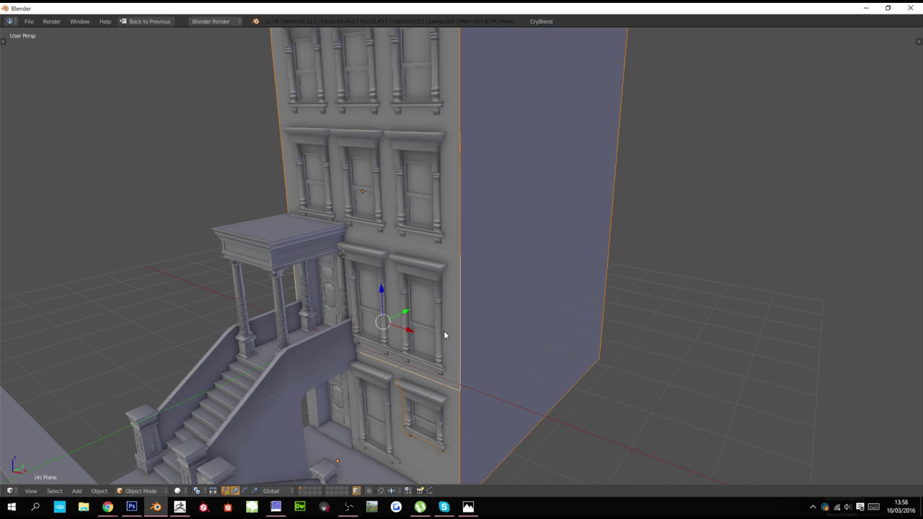
shift+right_click(444, 401)
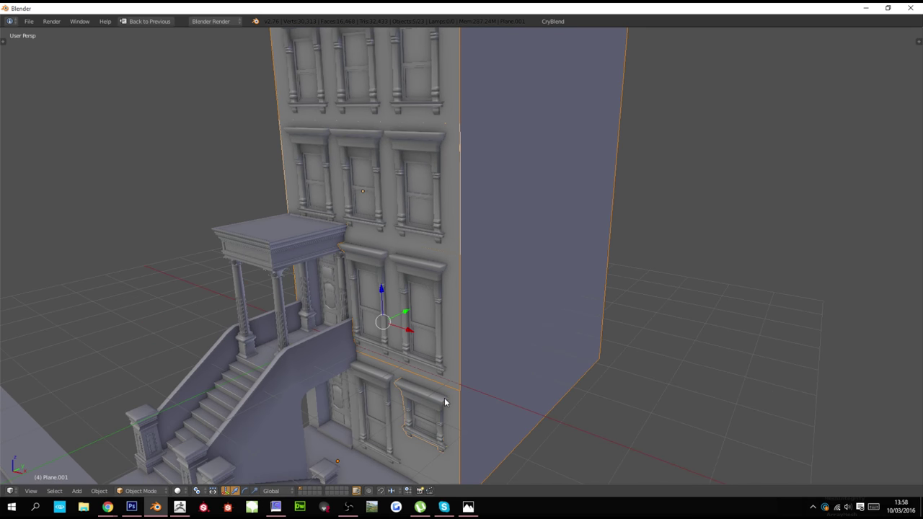
shift+right_click(390, 440)
shift+right_click(393, 442)
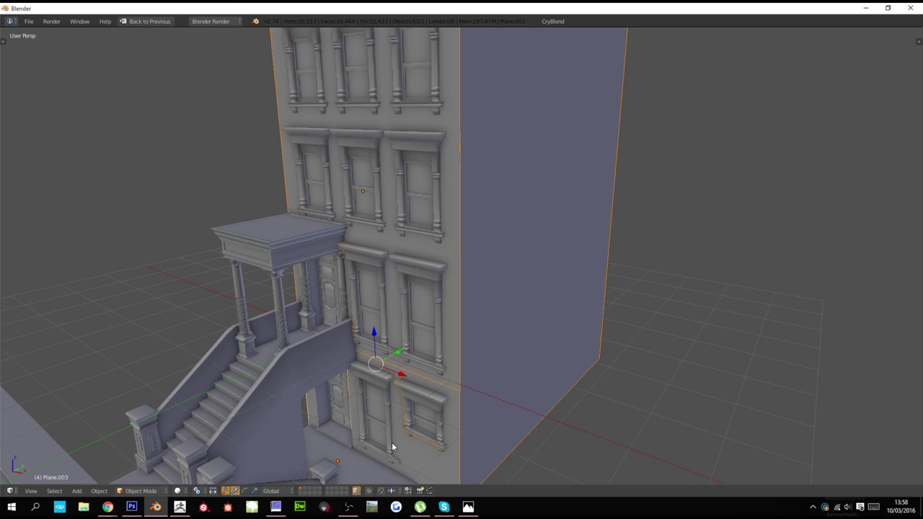
Test-move the joined facade and side wall to check which parts belong to it, cancelling each move
key(g)
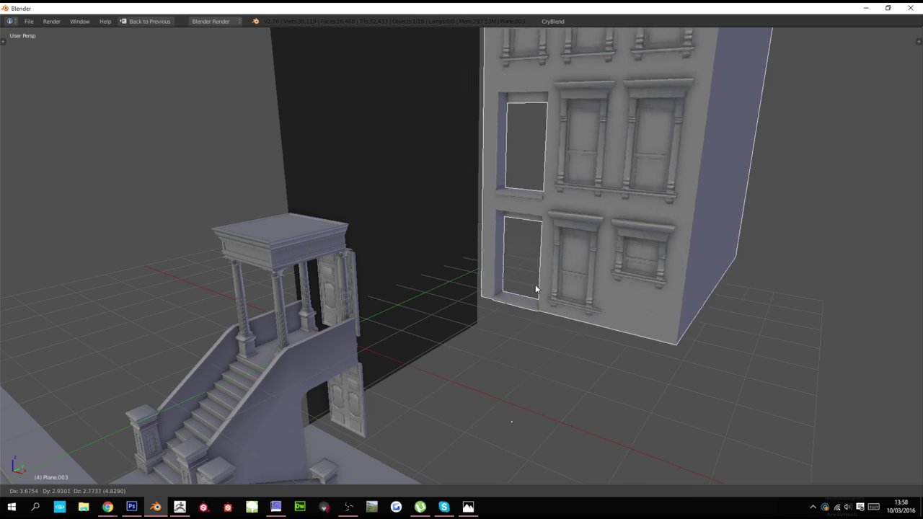
right_click(499, 286)
scroll(490, 287, down, 2)
middle_drag(439, 290, 505, 289)
key(g)
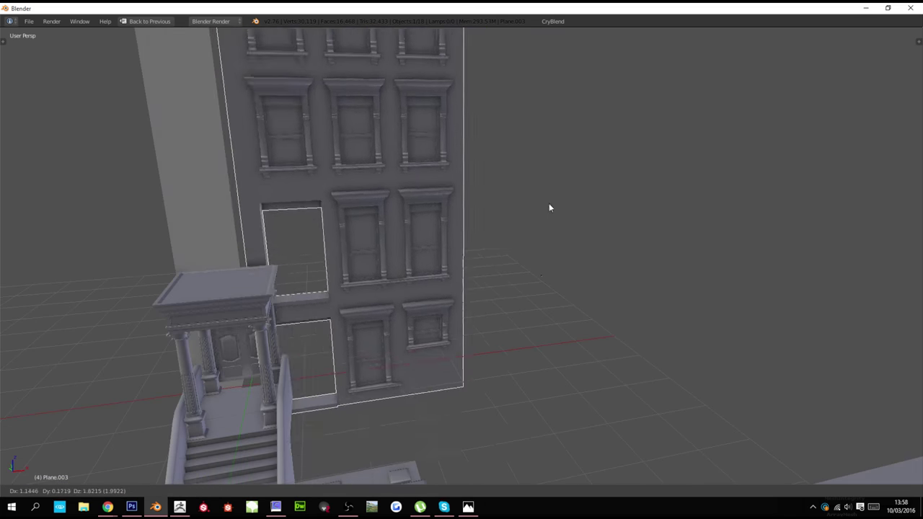
right_click(379, 272)
Join the facade object with the opposite side wall
scroll(374, 280, down, 4)
middle_drag(296, 282, 373, 289)
shift+right_click(350, 296)
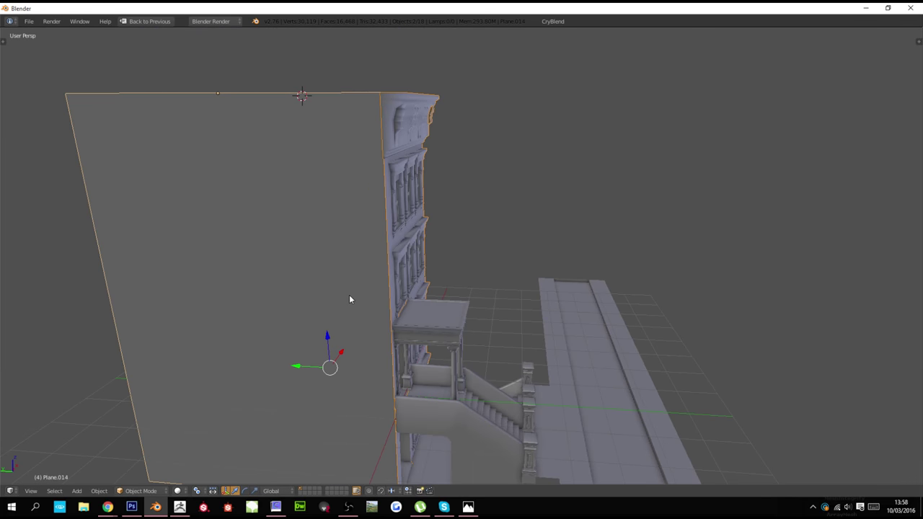
key(ctrl+j)
Check that the whole building shell moves as one piece, cancelling every trial move
key(g)
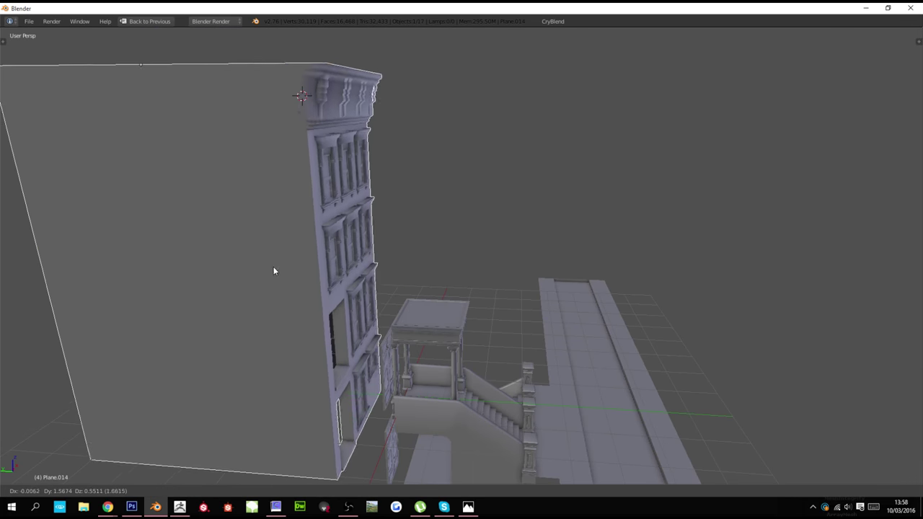
right_click(274, 271)
middle_drag(577, 252, 441, 260)
key(g)
right_click(480, 209)
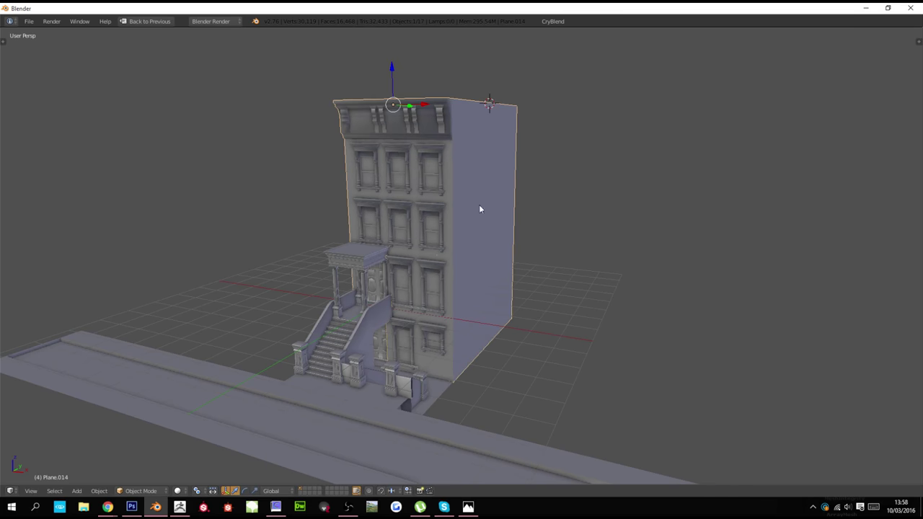
key(g)
right_click(528, 205)
Align the right side wall and adjoining facade edge vertices by scaling them to 0 along X in top view
key(KP_1)
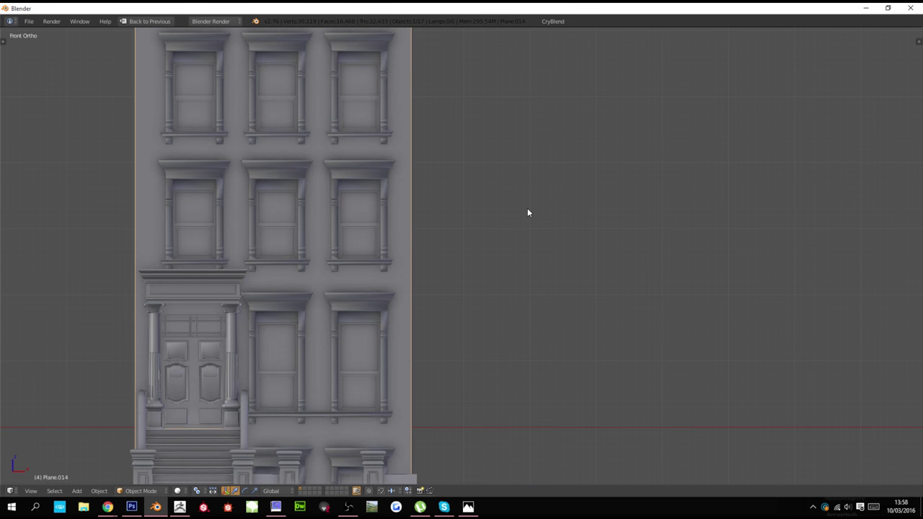
key(KP_7)
key(Tab)
key(z)
scroll(443, 209, up, 2)
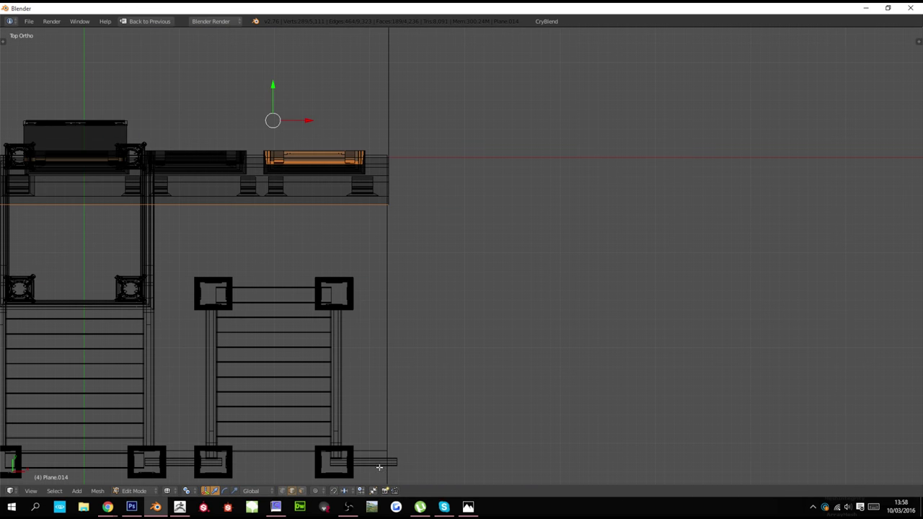
key(a)
key(b)
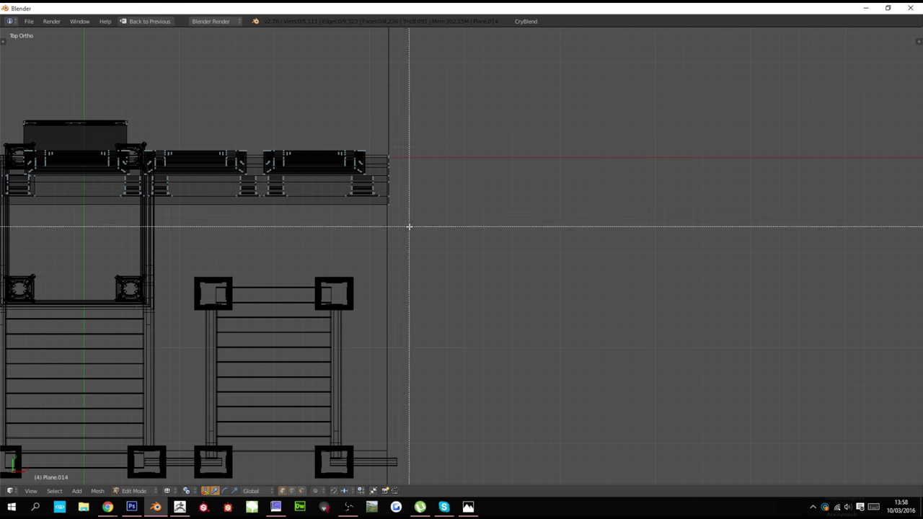
drag(408, 214, 539, 369)
scroll(423, 139, down, 5)
shift+scroll(423, 145, up, 3)
key(b)
key(s)
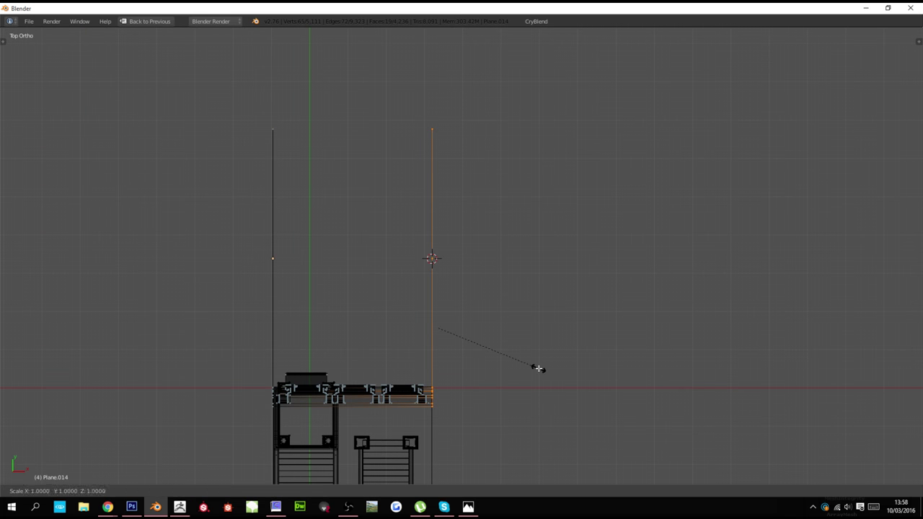
key(x)
key(0)
key(Return)
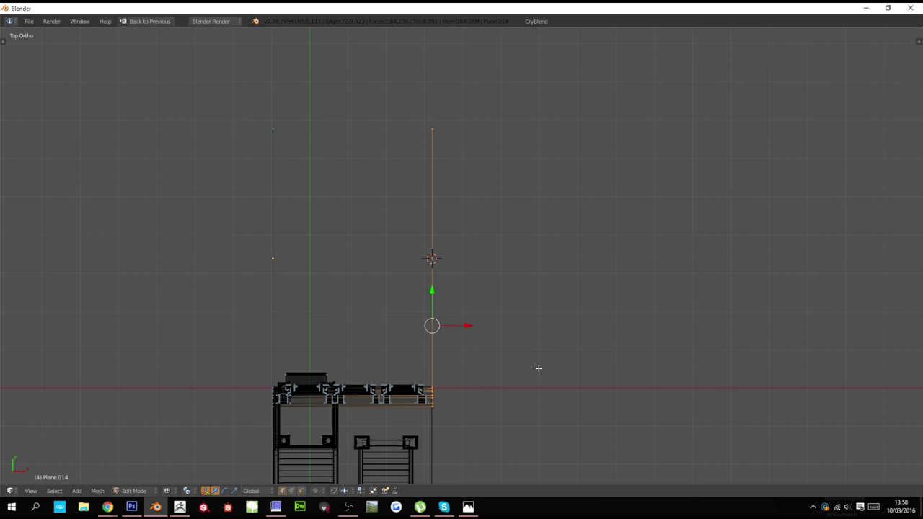
Flatten the left side wall and adjoining facade edge vertices along X so they line up
ctrl+scroll(188, 381, down, 8)
key(a)
key(n)
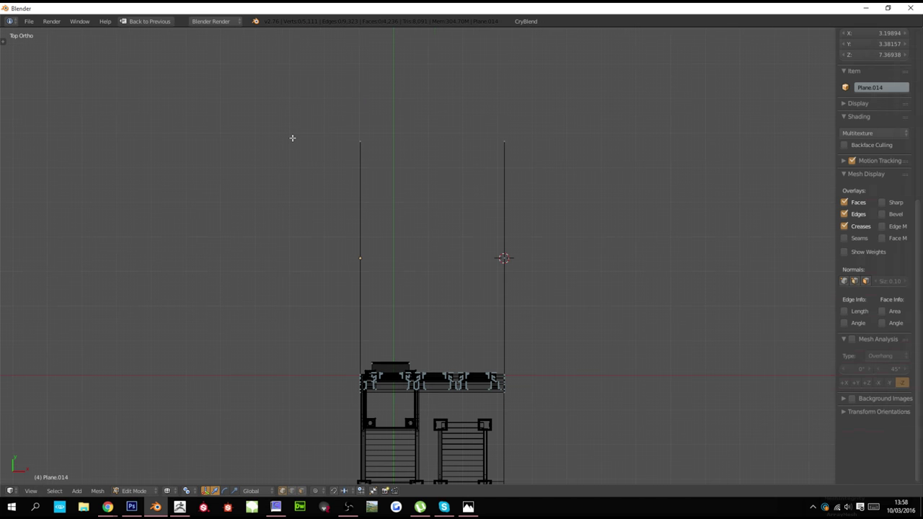
key(n)
key(b)
drag(320, 112, 375, 381)
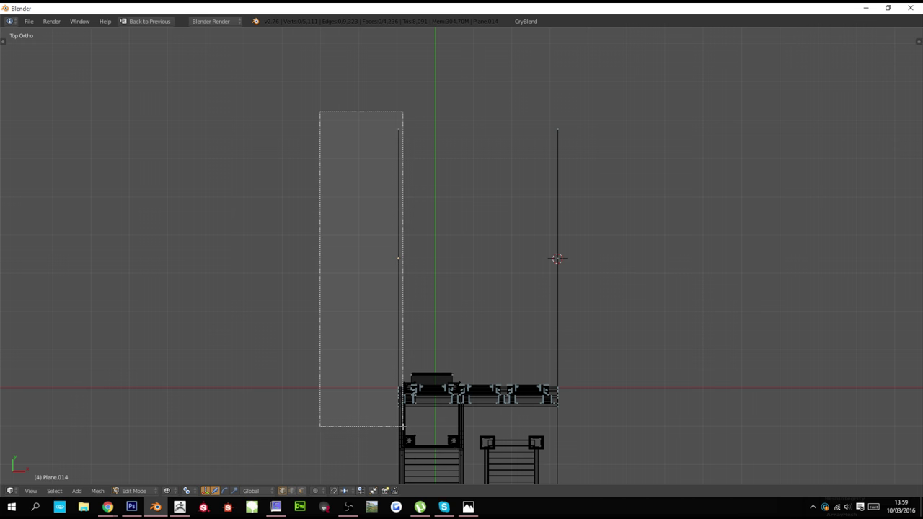
drag(400, 426, 400, 426)
scroll(400, 426, up, 4)
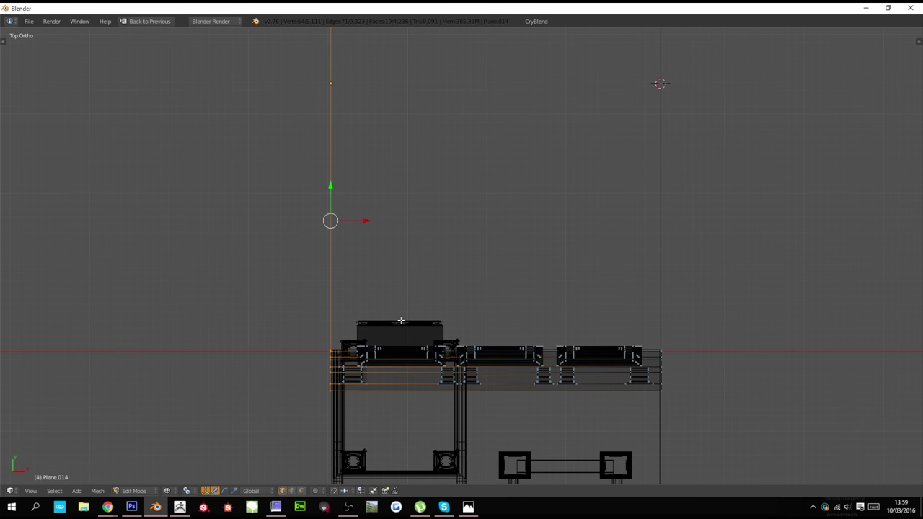
key(s)
key(x)
key(Return)
Reveal any hidden geometry, clear the selection and inspect the facade and side wall corner in solid shading
key(z)
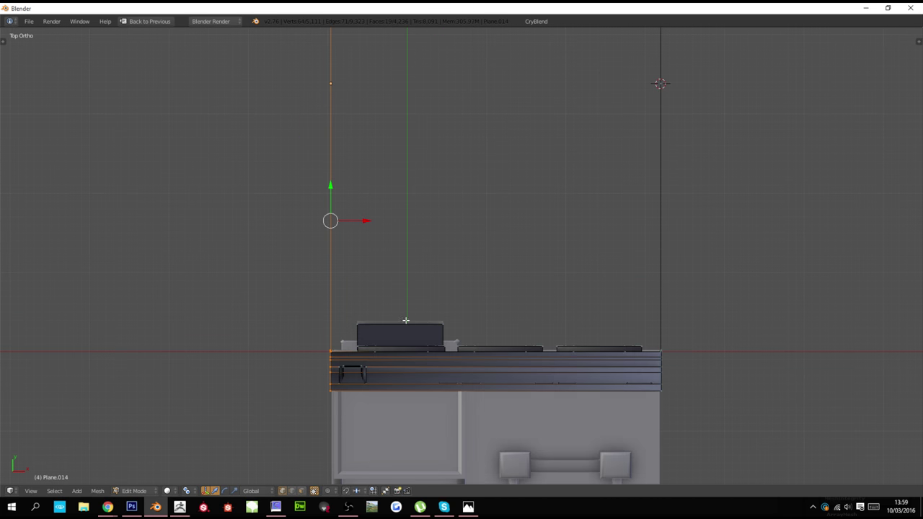
scroll(406, 321, down, 2)
middle_drag(426, 331, 422, 252)
key(alt+h)
key(a)
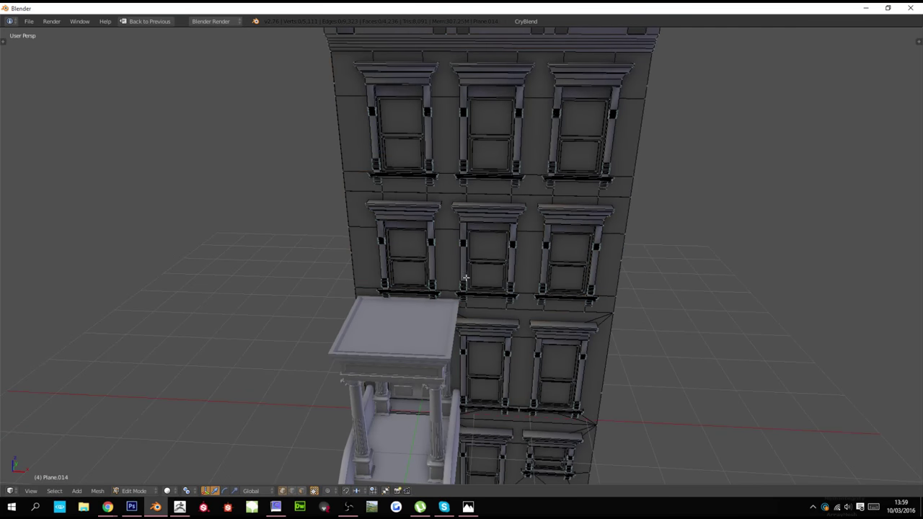
scroll(519, 296, down, 3)
middle_drag(536, 301, 506, 294)
key(Tab)
key(Tab)
scroll(505, 296, up, 6)
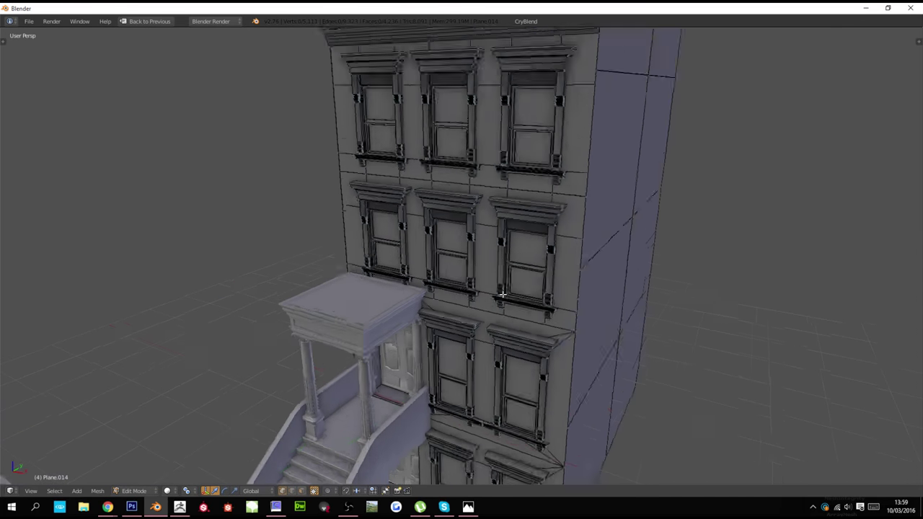
Reselect the right side wall vertices with the facade's edge and flatten them along X again
key(KP_7)
key(z)
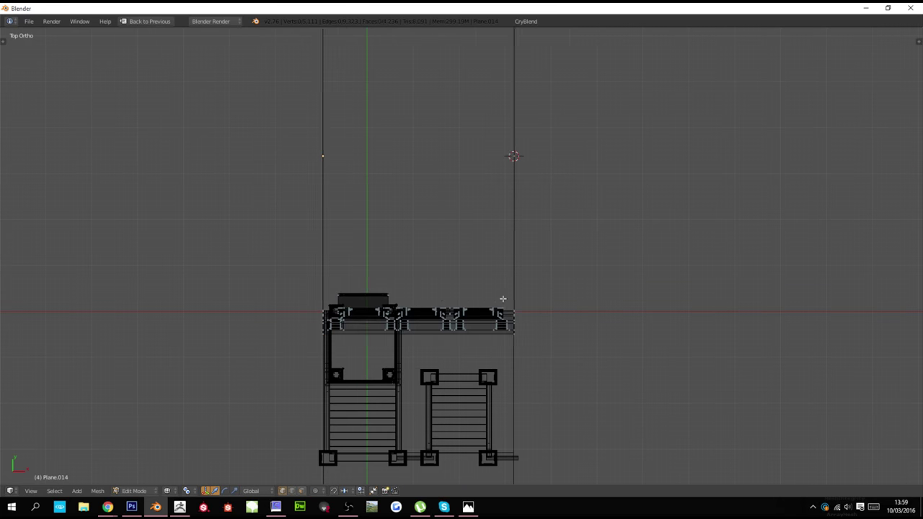
key(l)
key(a)
drag(513, 345, 566, 169)
shift+scroll(540, 185, up, 4)
key(s)
key(x)
key(Return)
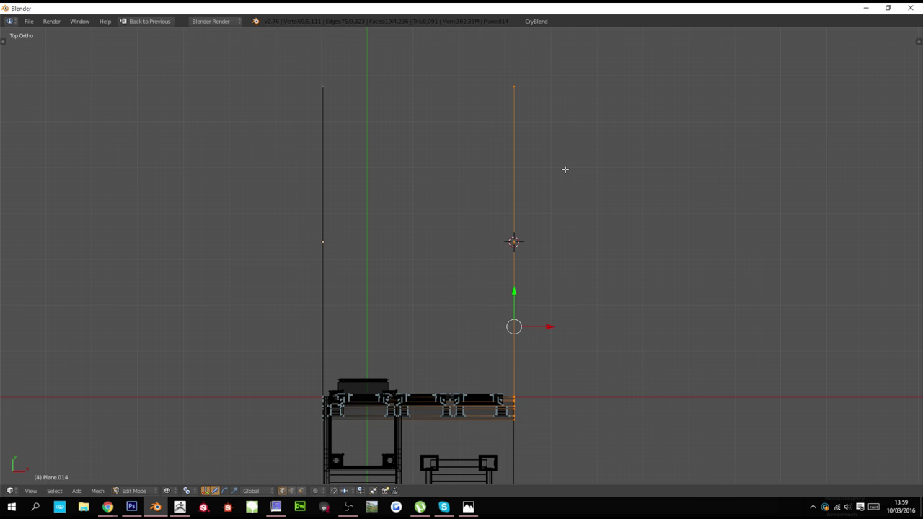
Select the left side wall's vertices with the facade's edge and check how the walls meet the facade
ctrl+scroll(439, 132, up, 3)
key(a)
key(b)
drag(366, 63, 419, 444)
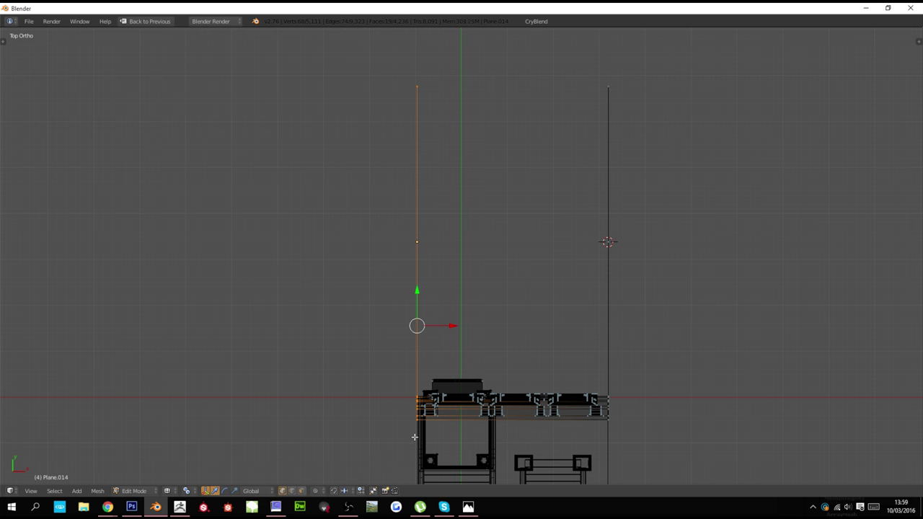
scroll(426, 251, down, 3)
middle_drag(426, 251, 595, 272)
scroll(595, 272, up, 2)
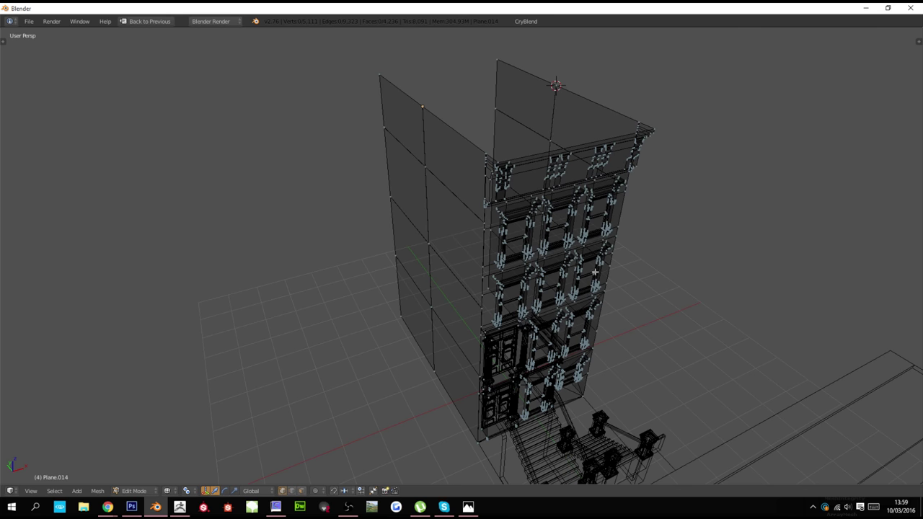
Isolate the building shell in local view and open its mesh for editing in solid shading from the side
key(Tab)
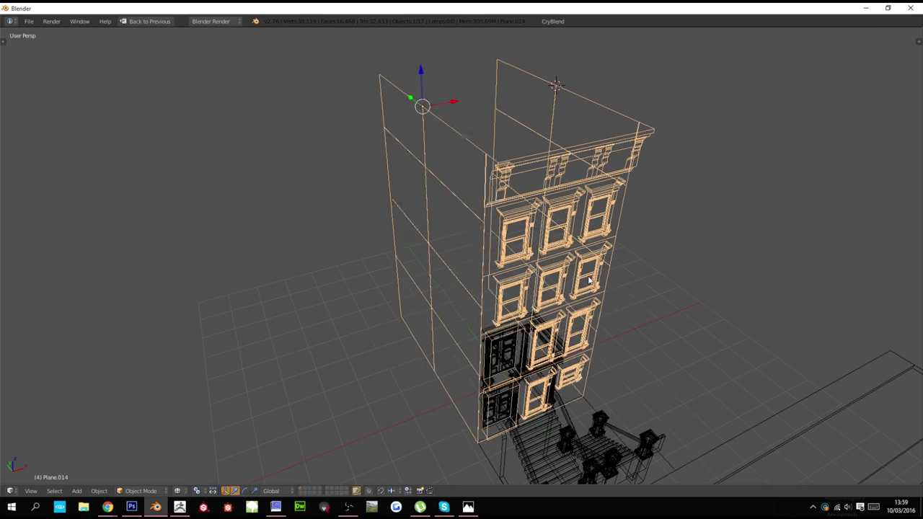
key(KP_Divide)
key(z)
key(Tab)
key(KP_3)
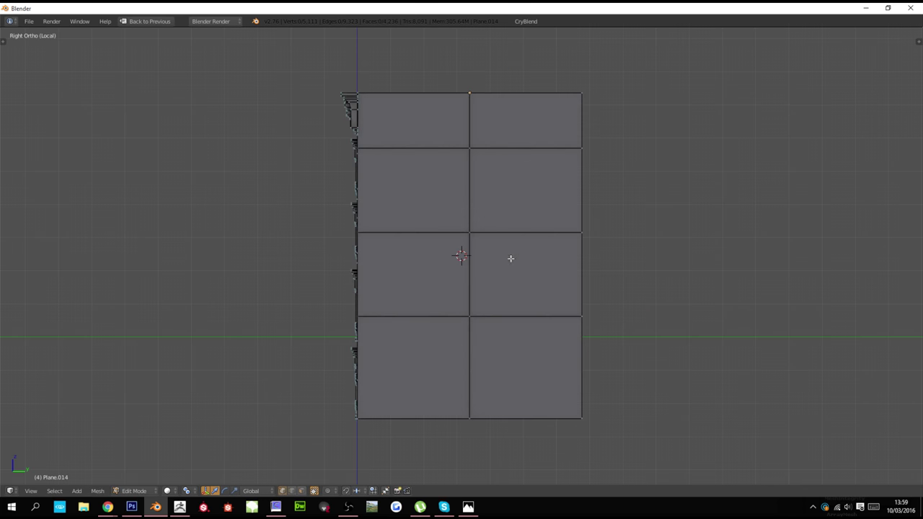
Select the vertices along the front corner where the facade meets the right side wall
middle_drag(447, 209, 507, 256)
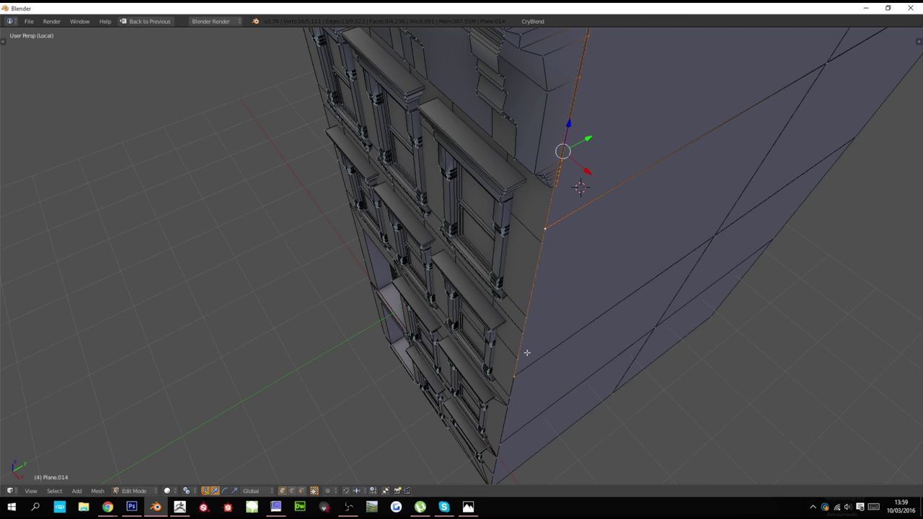
middle_drag(523, 379, 569, 368)
key(c)
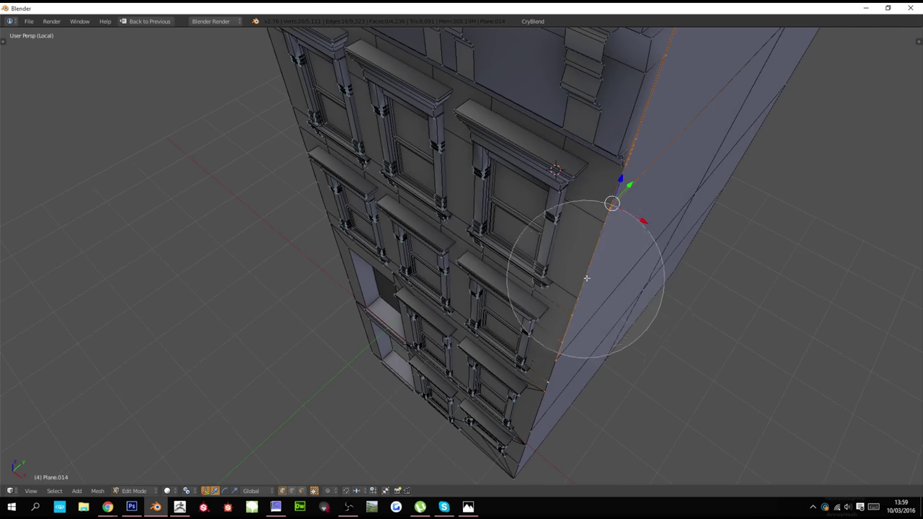
scroll(612, 263, up, 5)
right_click(614, 257)
key(z)
key(c)
scroll(620, 243, up, 5)
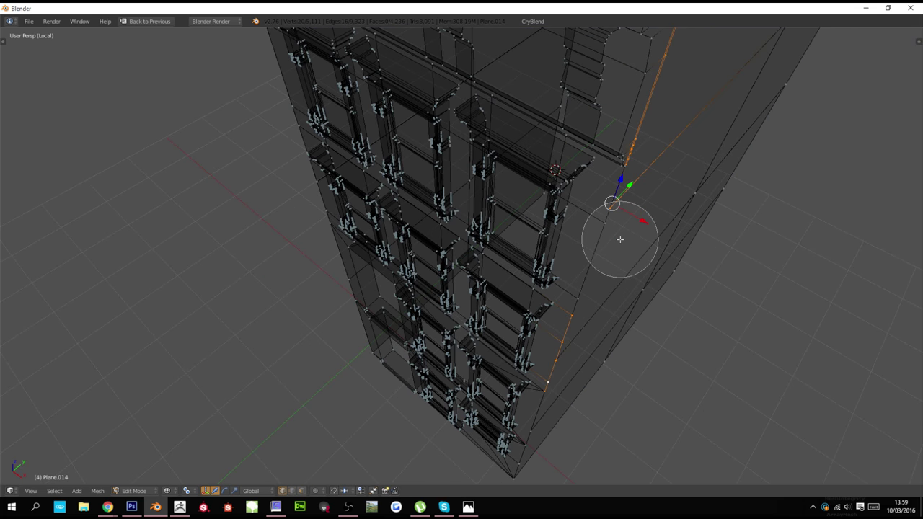
key(Escape)
key(KP_7)
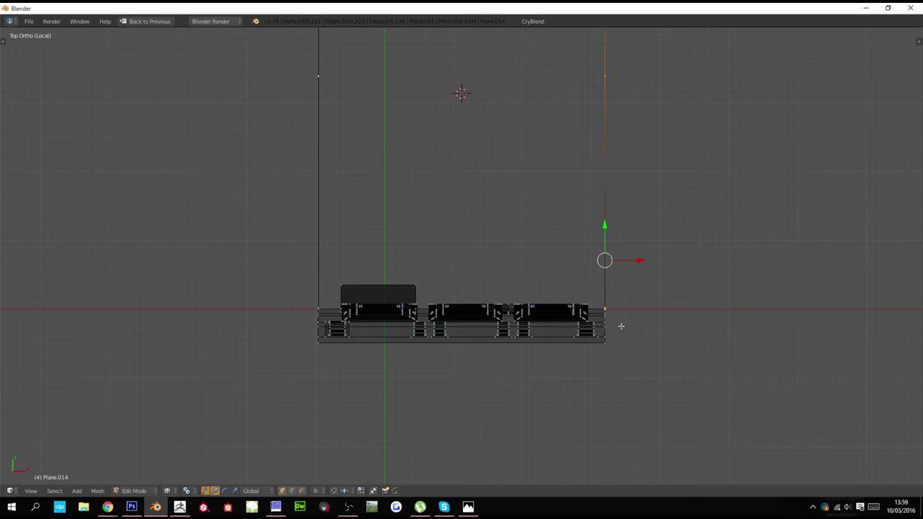
middle_drag(621, 325, 521, 291)
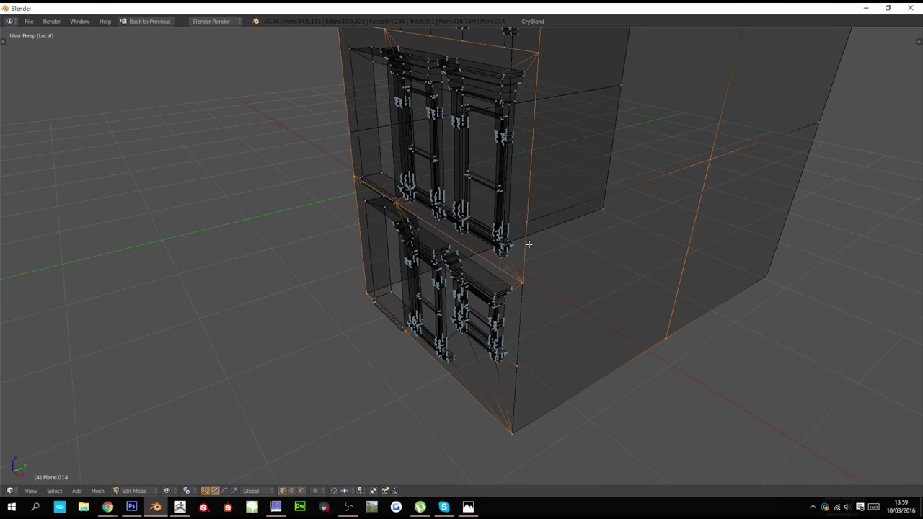
Deselect the stray vertices along the middle of the right side wall, keeping the front corner selected
scroll(540, 230, down, 4)
key(z)
key(c)
middle_click(579, 305)
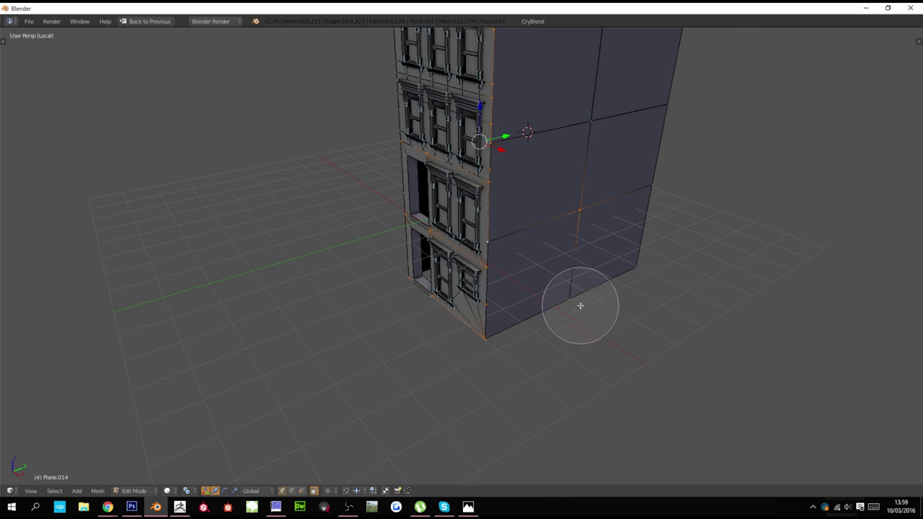
middle_click(585, 211)
right_click(585, 209)
key(z)
key(c)
middle_click(585, 225)
right_click(597, 69)
shift+middle_drag(597, 64, 589, 142)
scroll(588, 143, down, 2)
key(c)
right_click(578, 132)
Deselect the stray facade vertices beside the two door openings and along the building's base
mouse_move(496, 210)
middle_down()
mouse_move(652, 210)
mouse_move(664, 241)
middle_up()
scroll(431, 267, up, 3)
key(z)
middle_drag(431, 267, 403, 275)
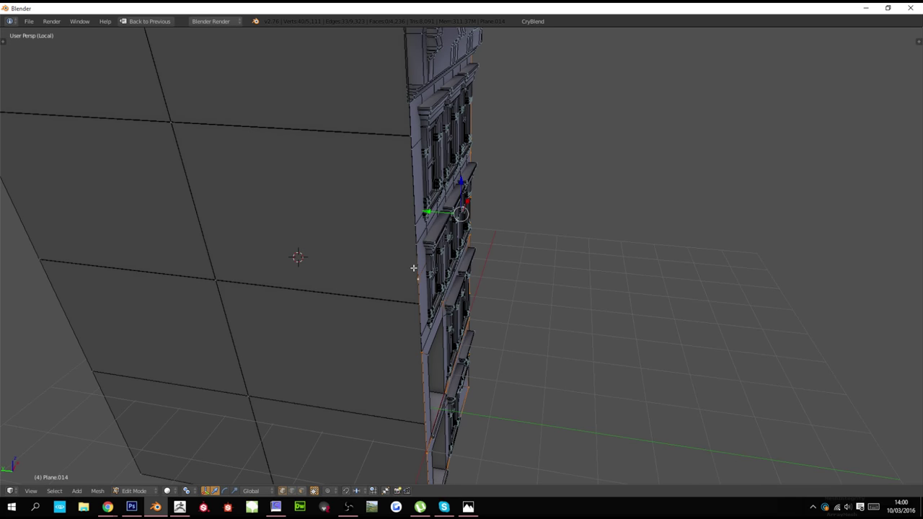
shift+middle_drag(416, 333, 401, 288)
key(z)
middle_drag(434, 315, 410, 324)
key(c)
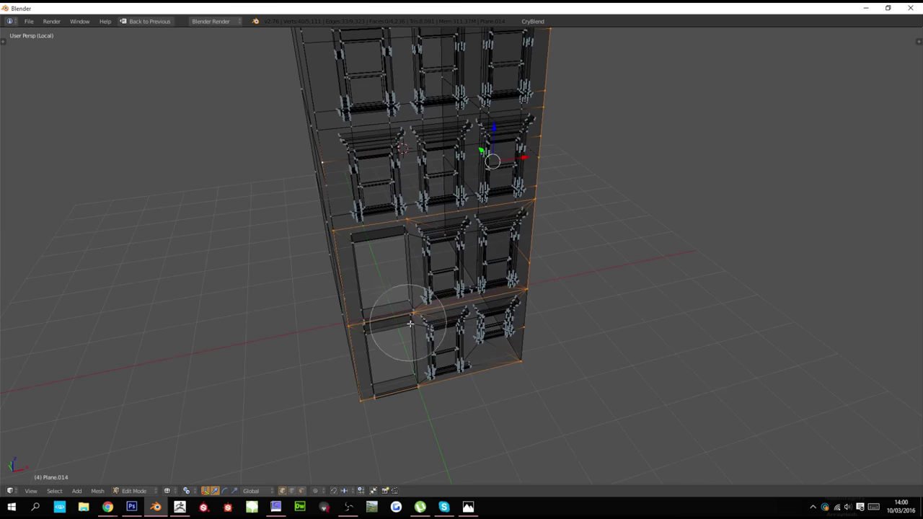
middle_click(421, 325)
middle_click(423, 210)
middle_click(434, 378)
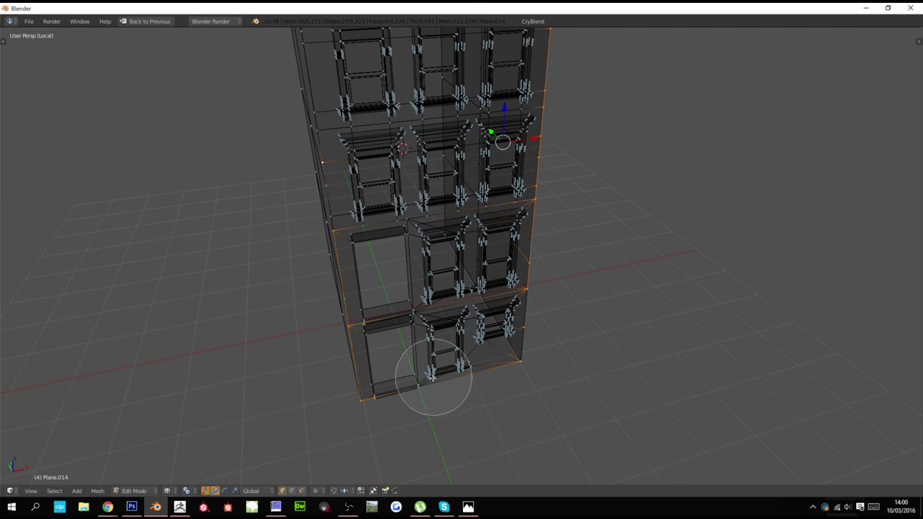
middle_click(402, 389)
middle_click(397, 328)
right_click(398, 317)
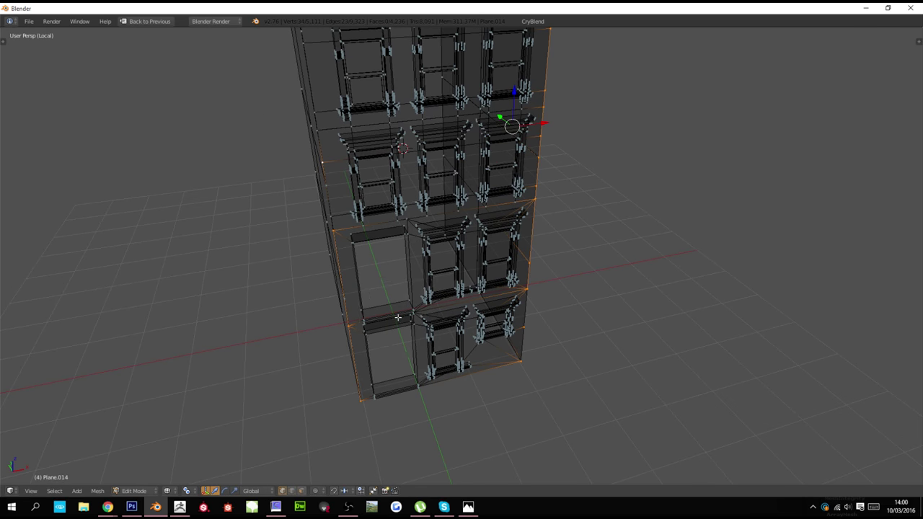
Add the vertices along the facade's left corner with the side wall to the selection, working up the floors
middle_drag(398, 318, 431, 286)
scroll(430, 286, up, 2)
key(c)
scroll(365, 197, up, 5)
click(371, 195)
click(363, 138)
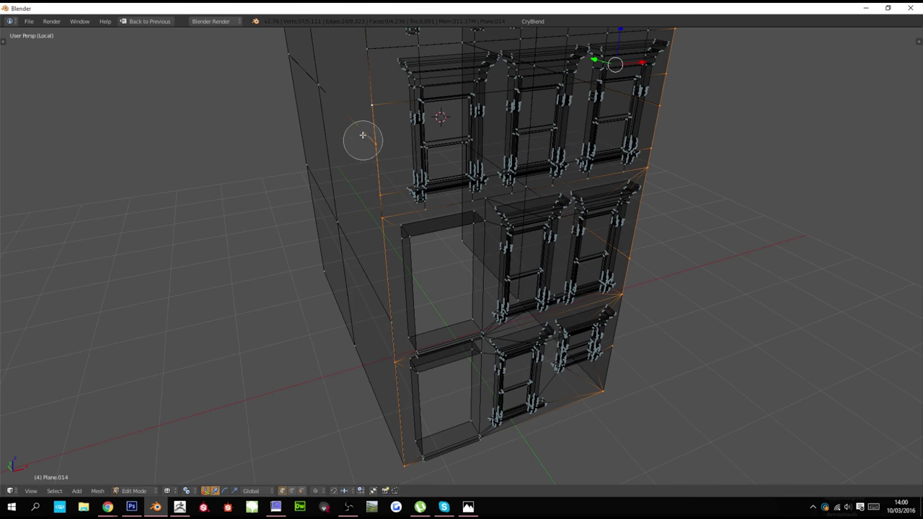
mouse_move(363, 135)
mouse_down()
mouse_move(359, 84)
mouse_move(394, 470)
mouse_up()
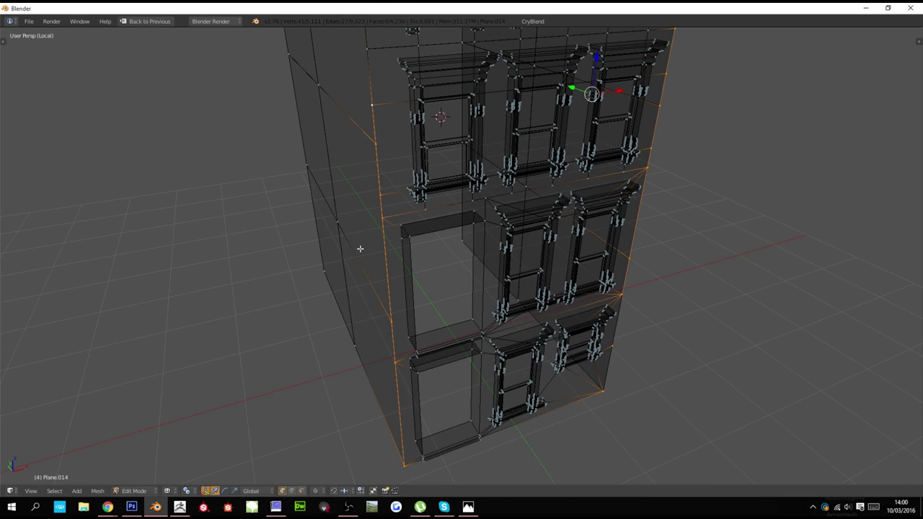
shift+scroll(360, 247, up, 8)
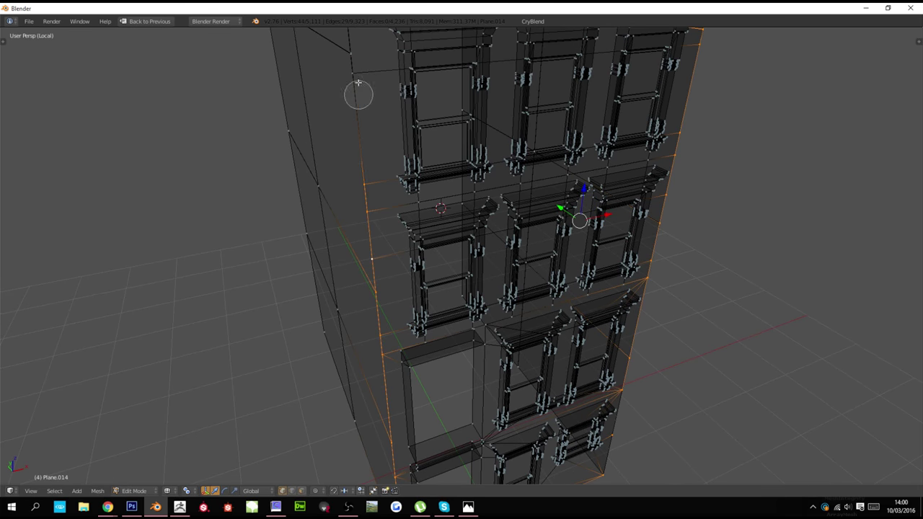
Extend the corner selection up to the cornice ends and check that both facade corners are fully included
middle_drag(354, 66, 523, 213)
key(z)
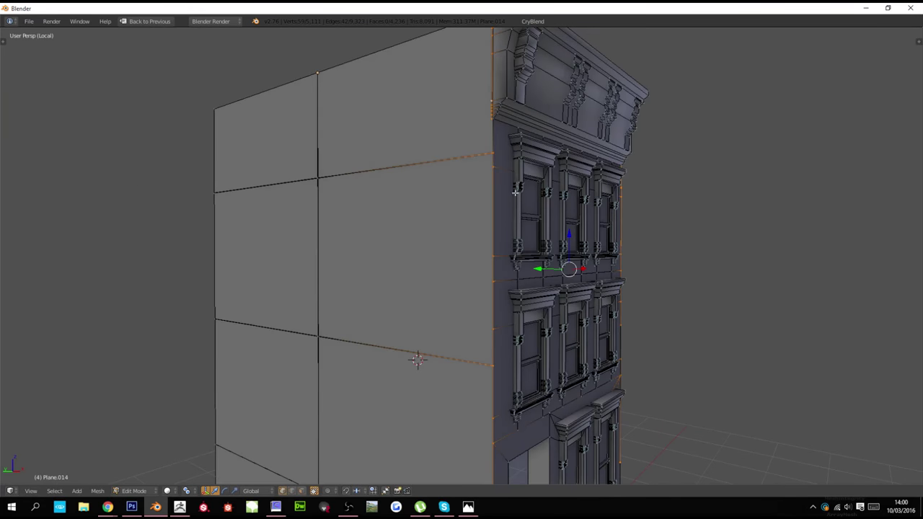
scroll(508, 138, up, 4)
shift+scroll(508, 141, up, 4)
key(z)
middle_drag(507, 140, 546, 177)
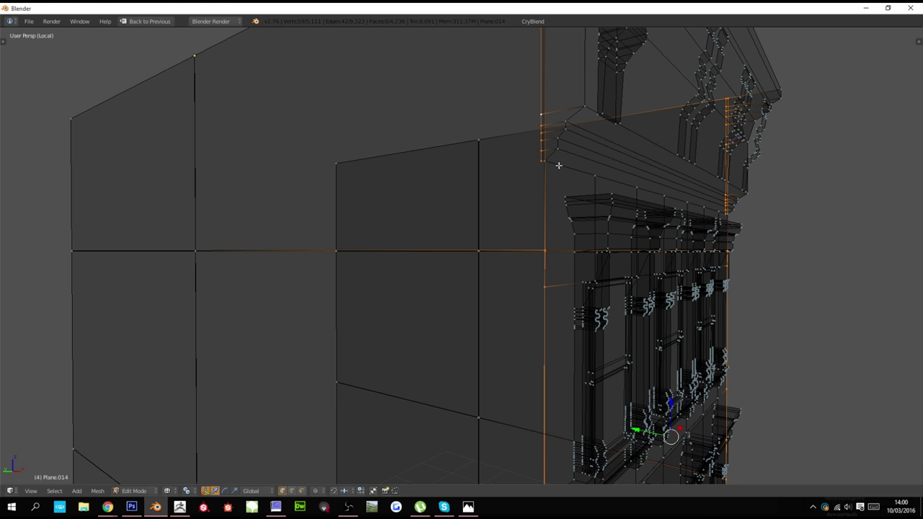
key(z)
mouse_move(573, 187)
middle_down()
mouse_move(560, 169)
mouse_move(564, 180)
mouse_move(527, 154)
middle_up()
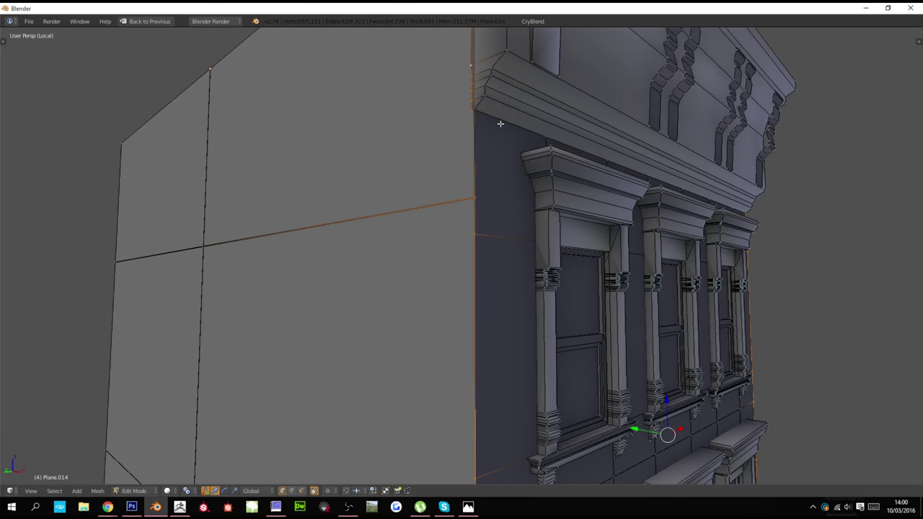
middle_drag(500, 124, 475, 213)
key(z)
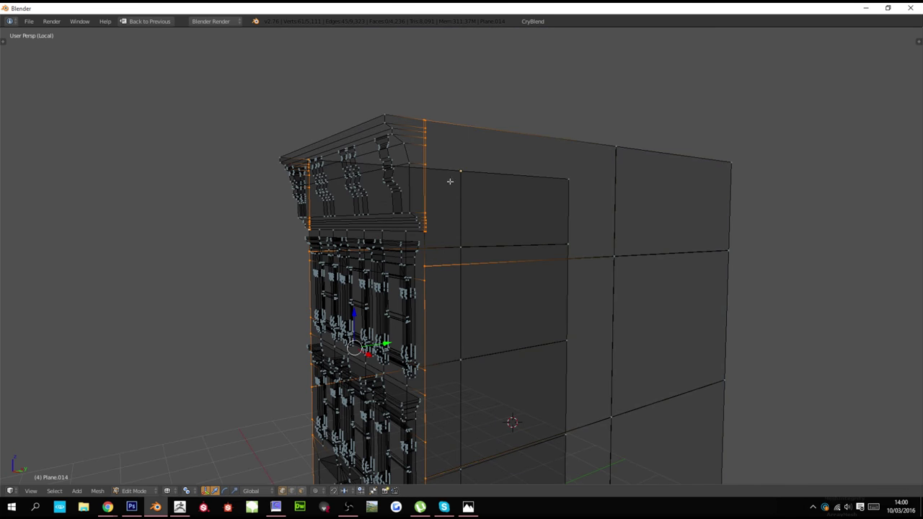
mouse_move(450, 181)
middle_down()
mouse_move(476, 241)
mouse_move(494, 209)
mouse_move(507, 216)
middle_up()
shift+right_click(419, 157)
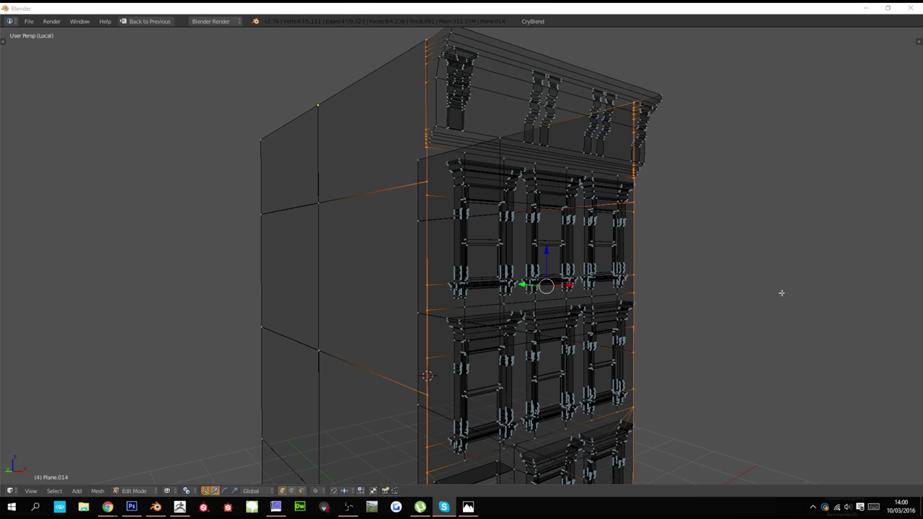
Add the missed corner vertex at the lower part of the facade to the corner selection
scroll(761, 252, down, 3)
middle_drag(758, 253, 682, 199)
middle_drag(753, 322, 678, 322)
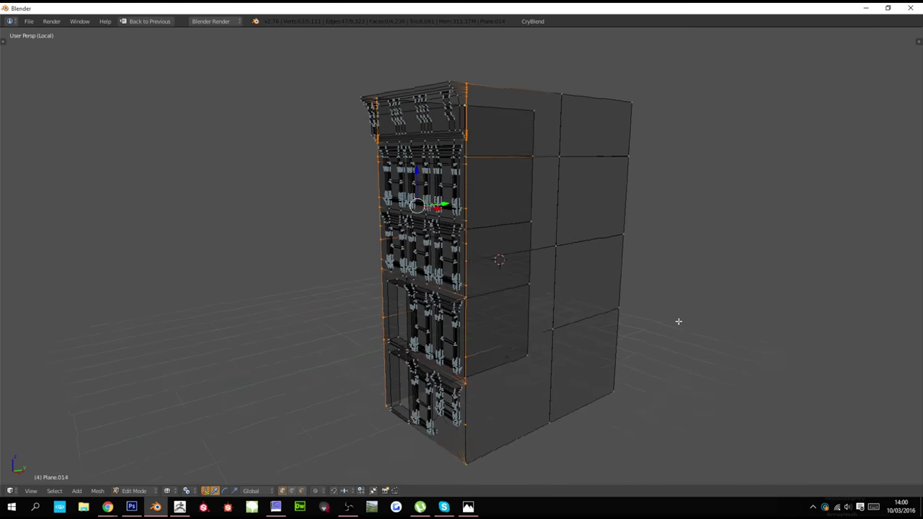
mouse_move(634, 401)
shift+middle_down()
mouse_move(632, 332)
mouse_move(702, 373)
mouse_move(566, 354)
shift+middle_up()
scroll(566, 353, up, 1)
key(c)
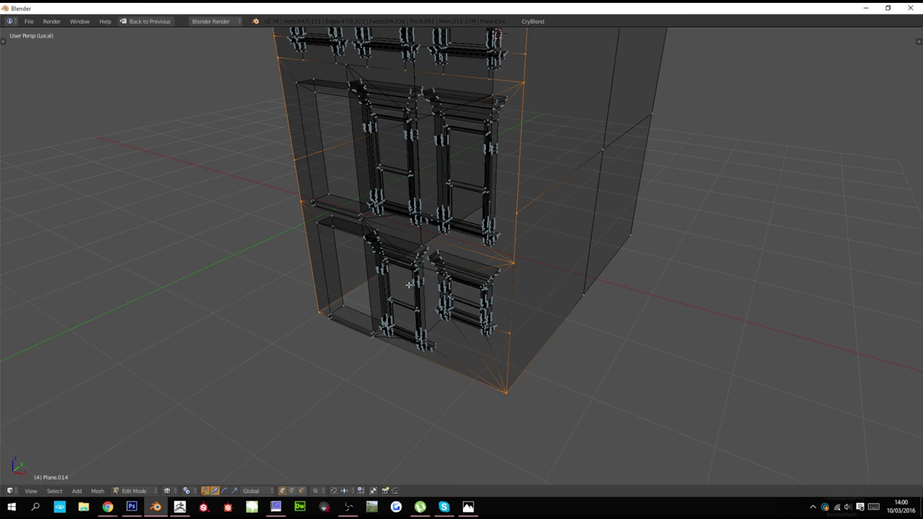
Test-move the corner selection freely and along the Y axis to check that every corner vertex follows
middle_drag(409, 285, 531, 288)
key(g)
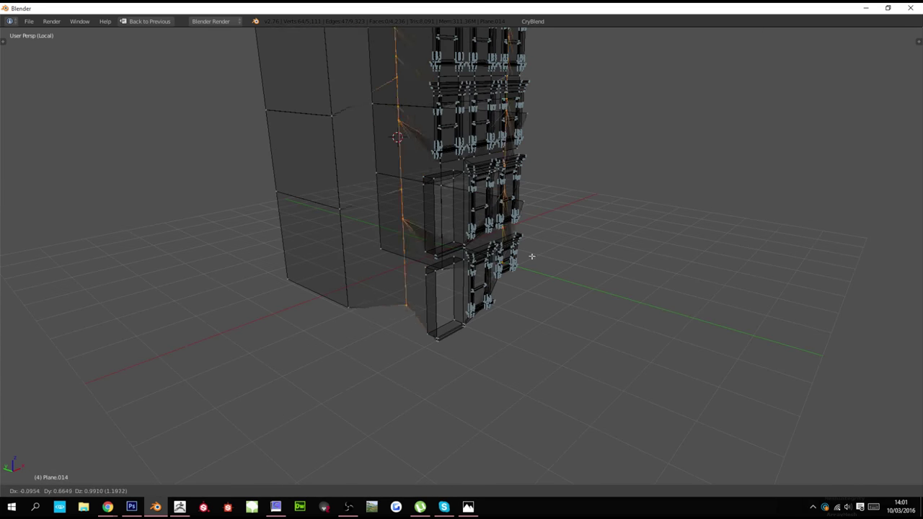
right_click(496, 327)
middle_drag(545, 250, 579, 350)
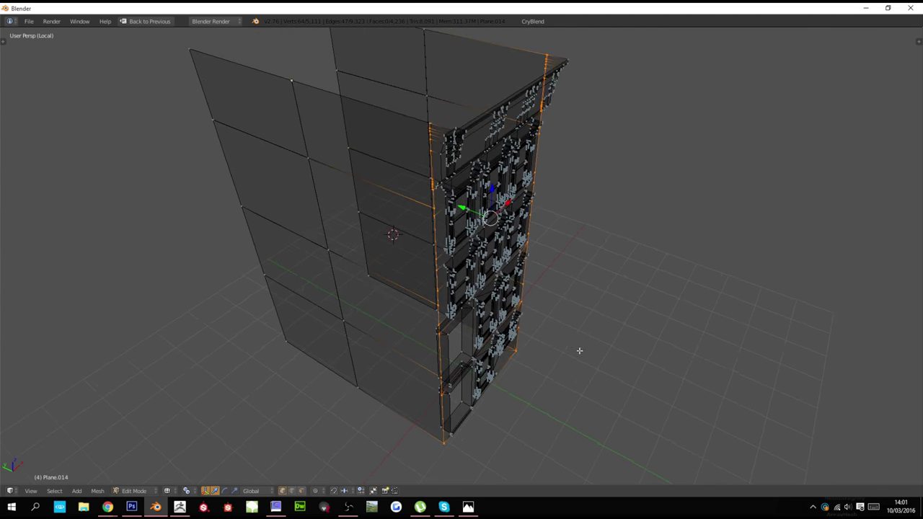
key(g)
key(y)
right_click(503, 324)
key(z)
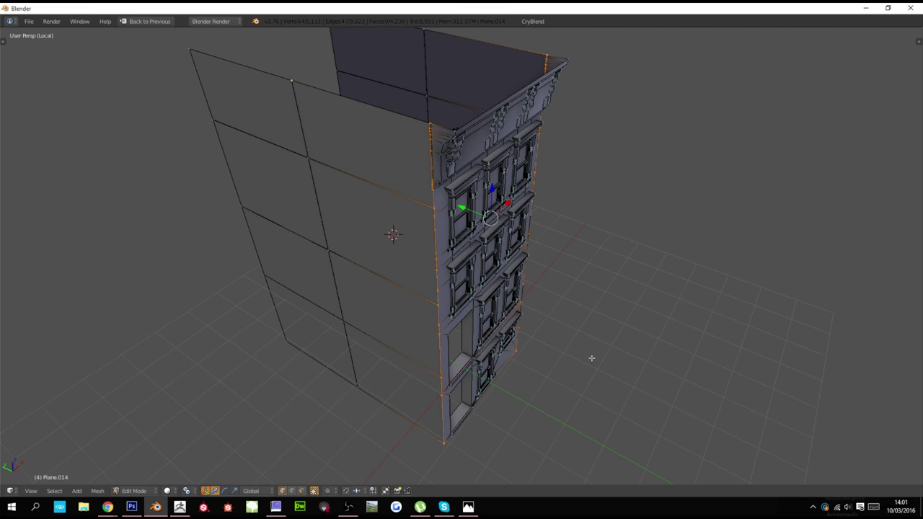
key(g)
key(y)
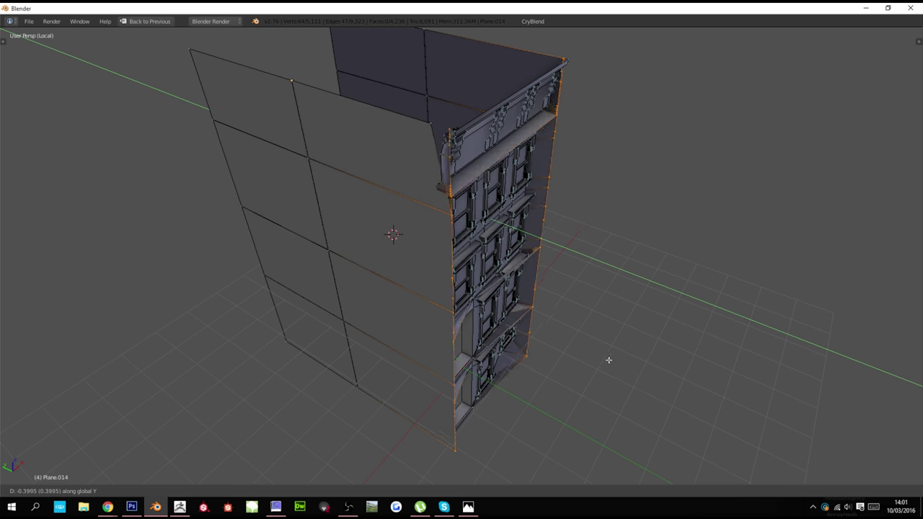
right_click(609, 360)
Add the missed vertex at the cornice end to the selection and try scaling the corners to 0 along global Y
key(z)
key(c)
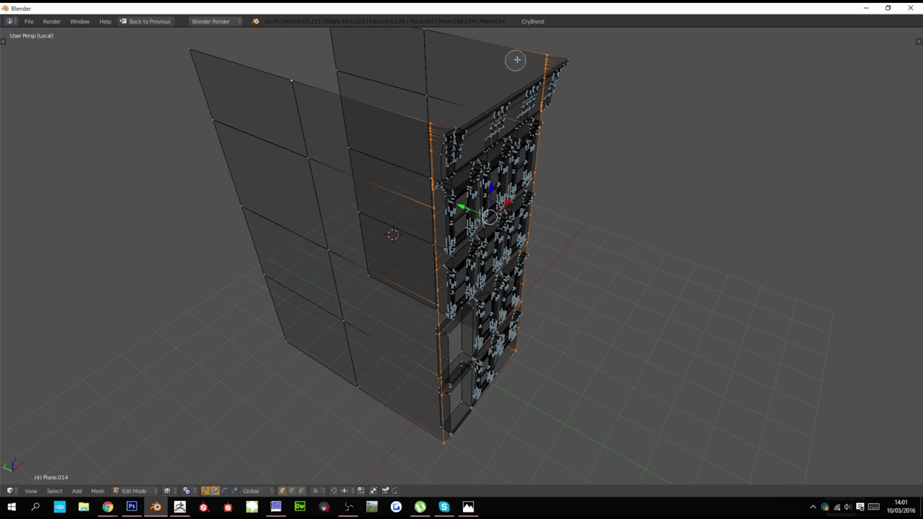
key(z)
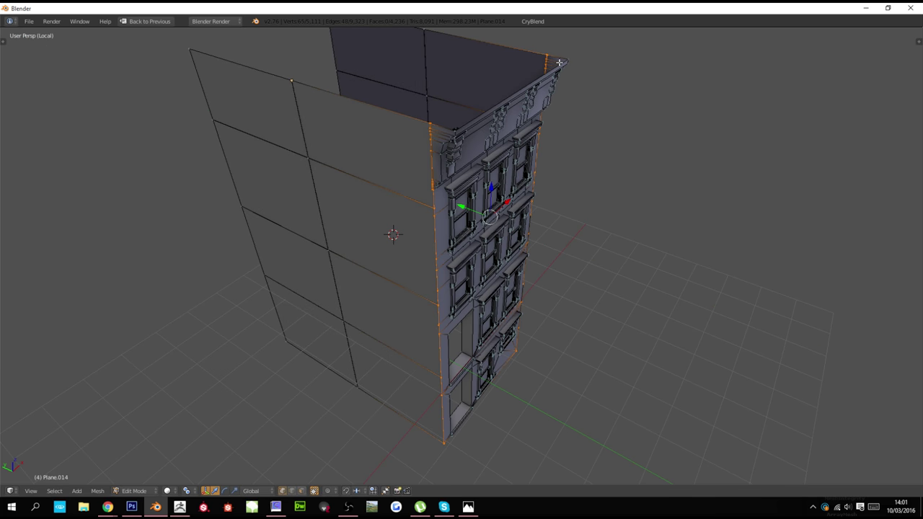
key(s)
key(x)
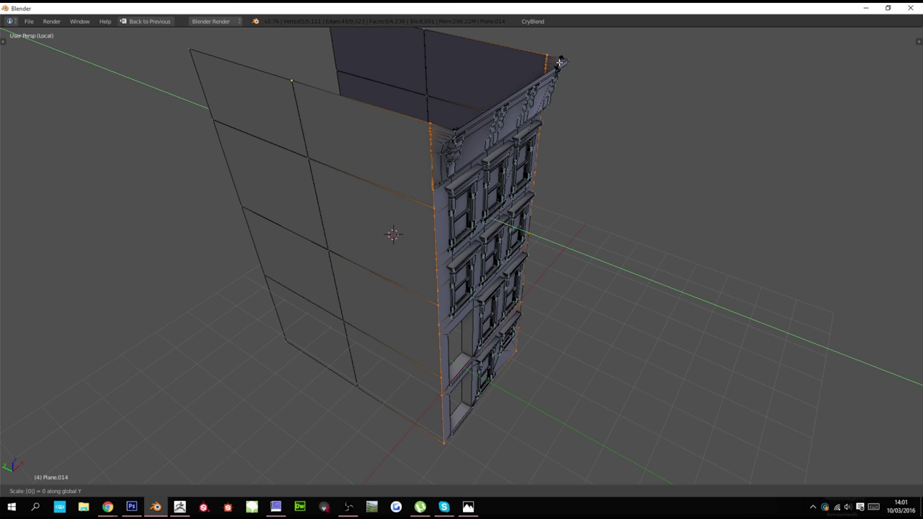
key(Return)
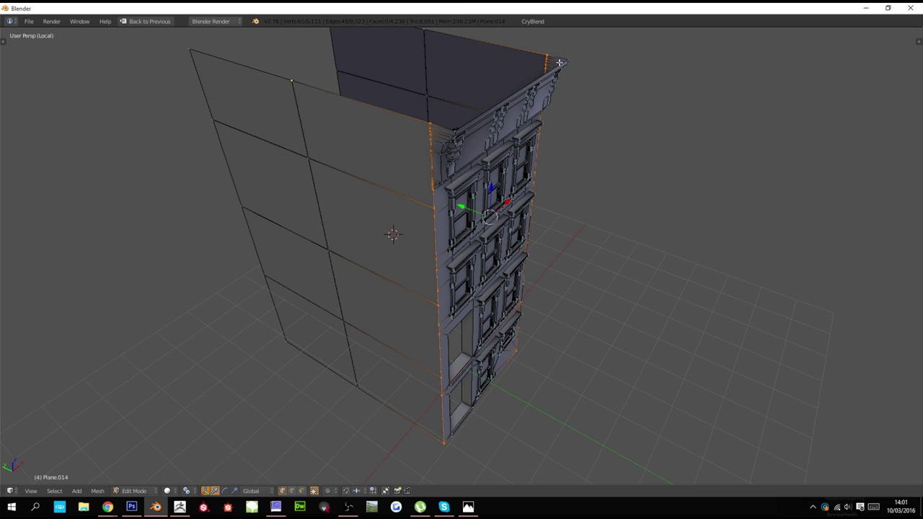
Try again to flatten the selected corner vertices, working close to the cornice end
scroll(551, 73, up, 8)
scroll(538, 115, down, 3)
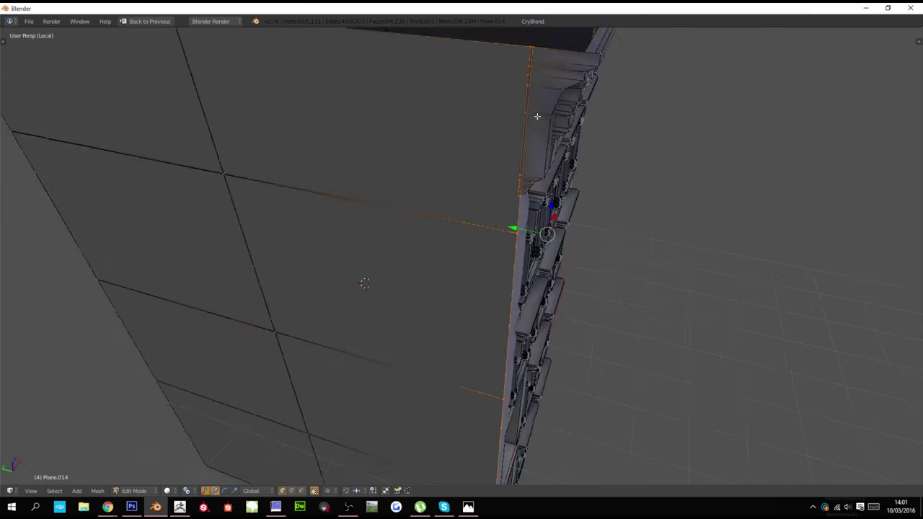
shift+middle_drag(538, 118, 567, 132)
key(s)
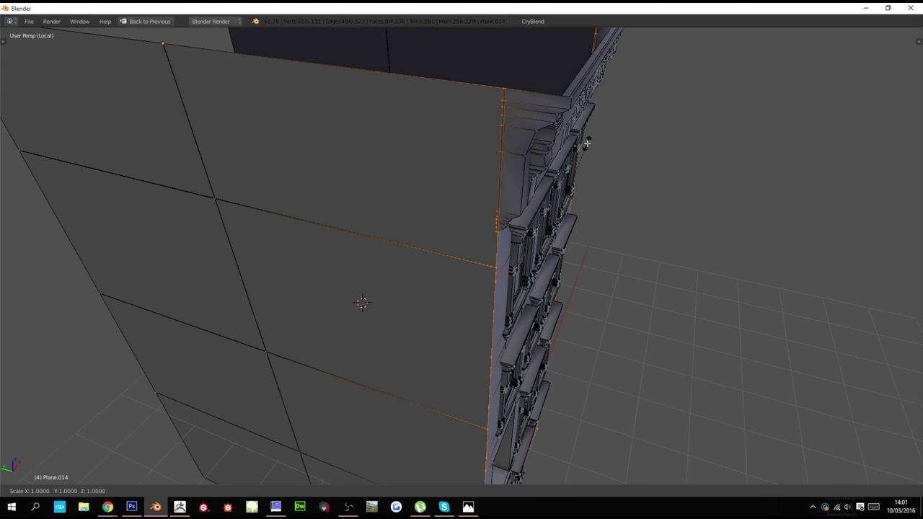
key(Return)
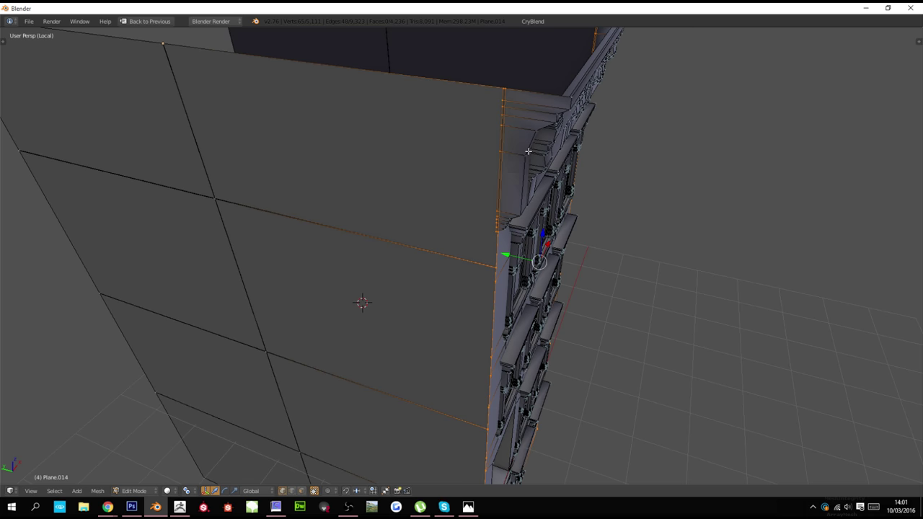
Try scaling the selected corner vertices along the global X axis
key(z)
key(z)
middle_drag(496, 174, 500, 194)
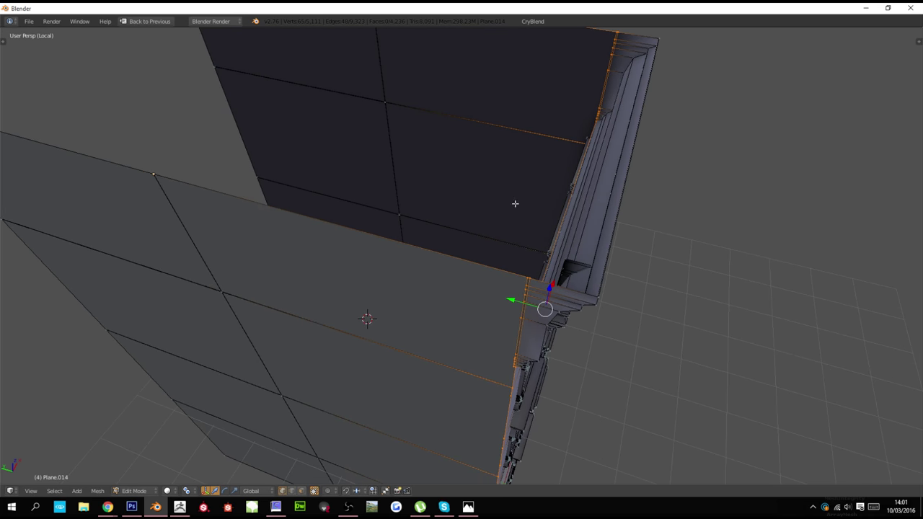
key(s)
key(x)
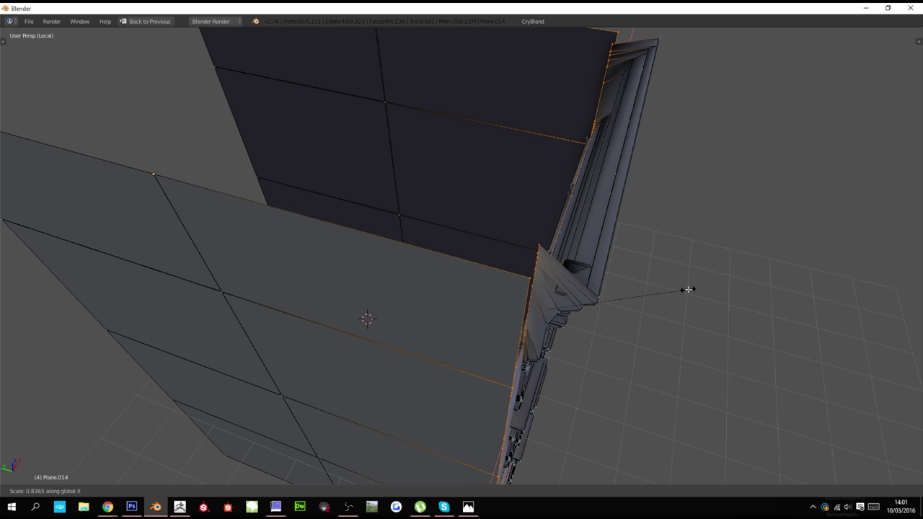
right_click(704, 289)
Retry scaling the selected facade corners flat along the global Y axis with the current pivot
scroll(703, 290, up, 3)
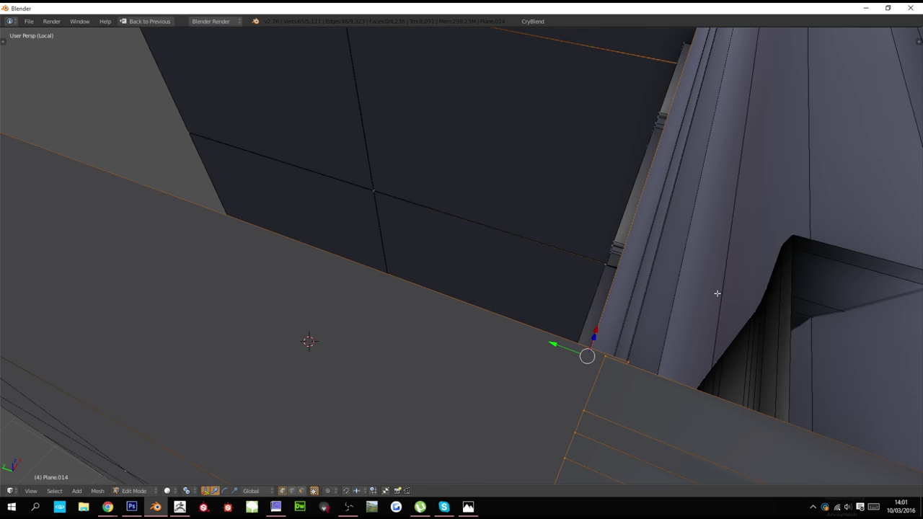
key(s)
key(y)
click(628, 320)
scroll(628, 320, down, 3)
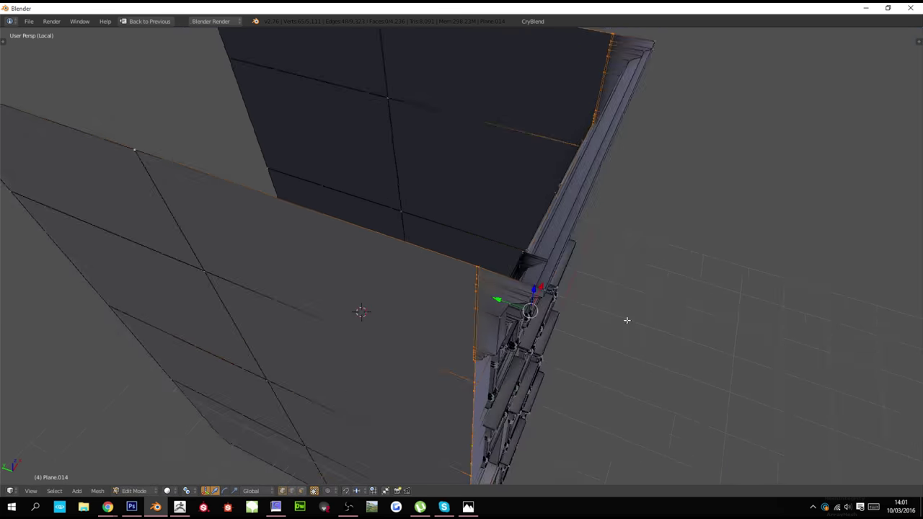
key(s)
key(x)
right_click(635, 317)
key(s)
key(y)
click(583, 317)
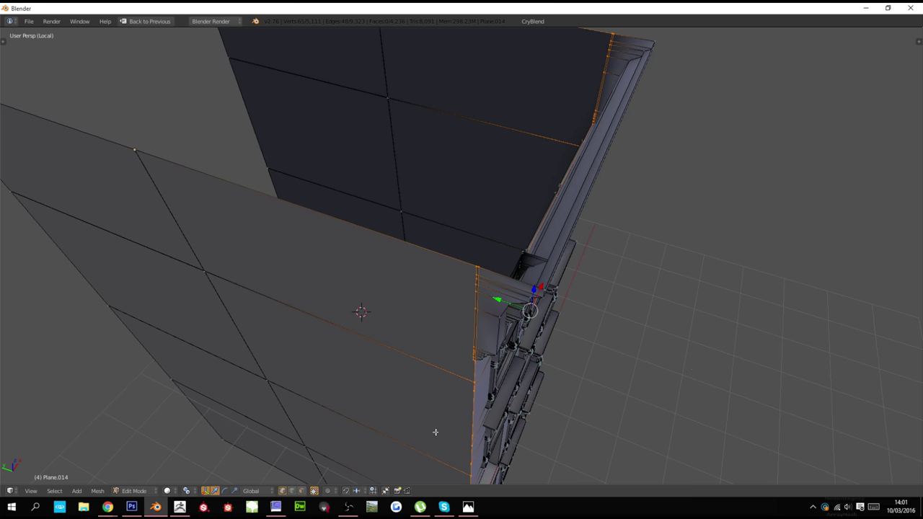
Change the pivot point mode, flatten both facade corners along the Y axis, and clear the selection
click(189, 491)
click(207, 457)
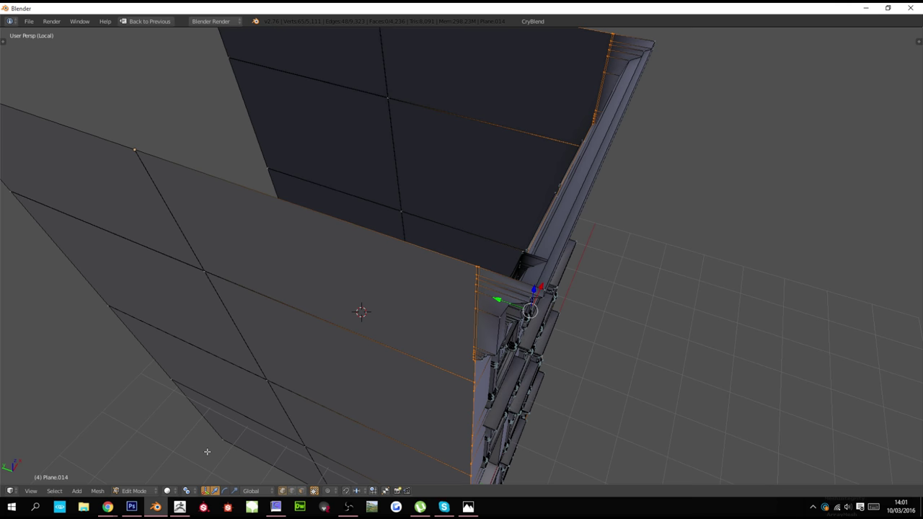
click(186, 491)
click(217, 447)
key(s)
key(y)
key(Return)
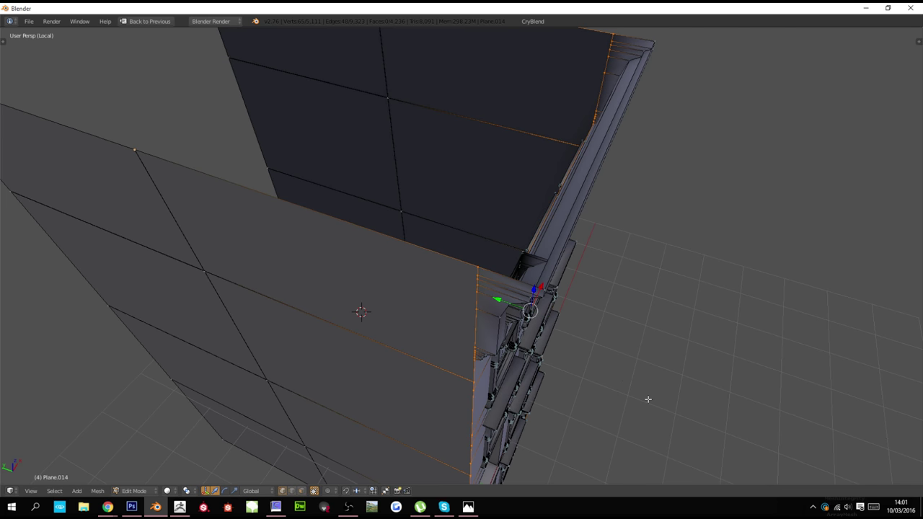
key(a)
key(Tab)
key(Tab)
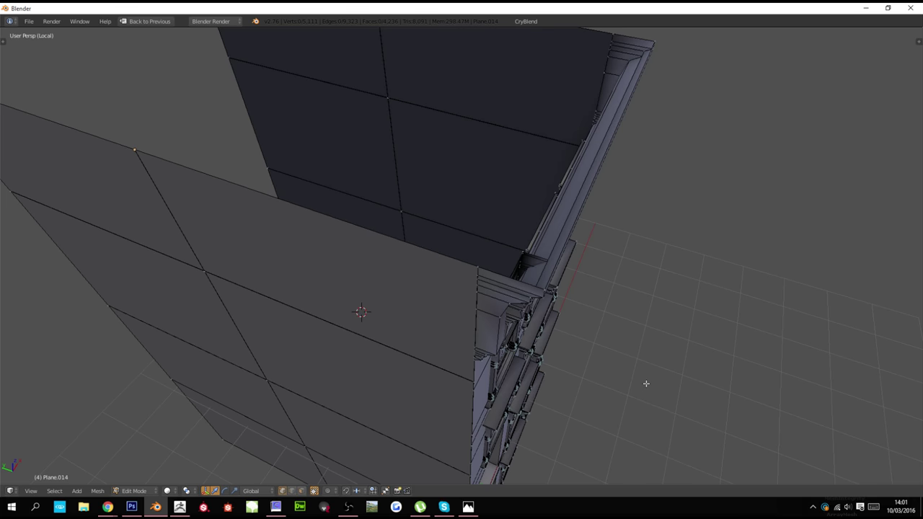
In the wireframe top view, select all vertices of the left side wall and scale them to 0 along global X
key(z)
key(KP_7)
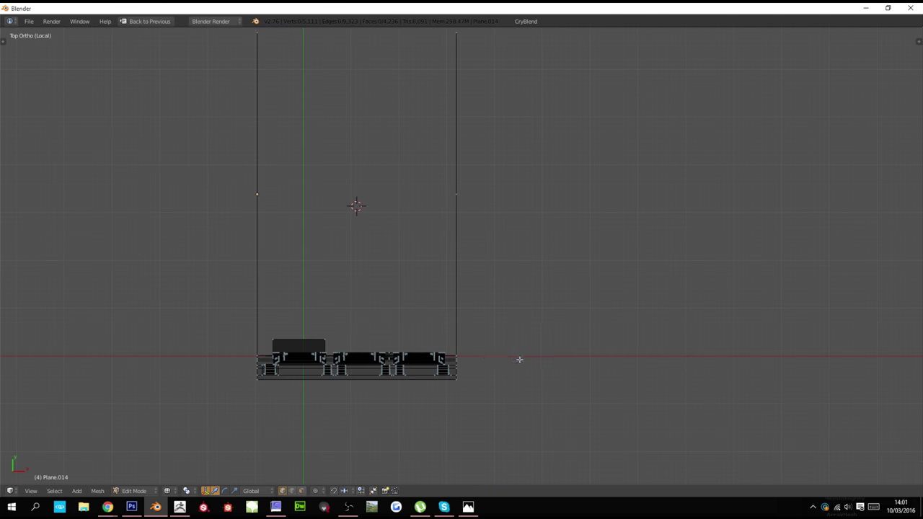
ctrl+scroll(463, 351, down, 10)
key(b)
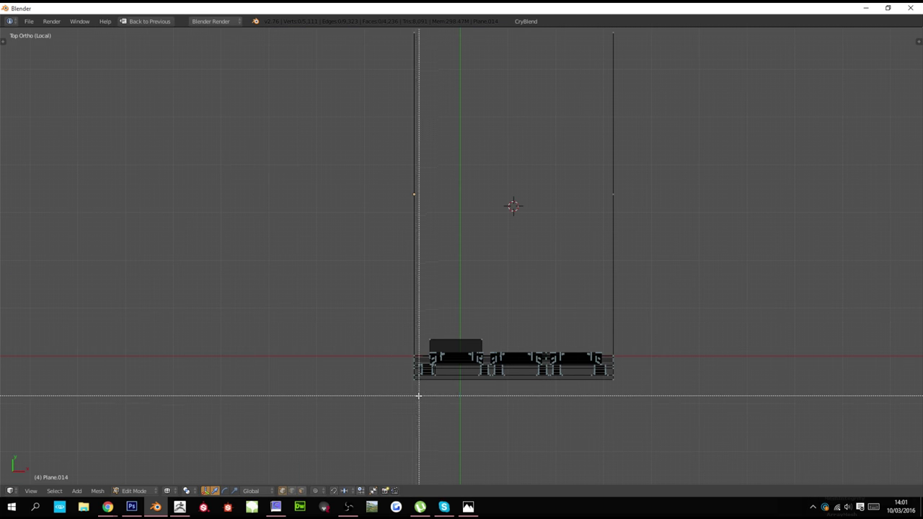
drag(416, 395, 379, 82)
shift+scroll(379, 82, up, 2)
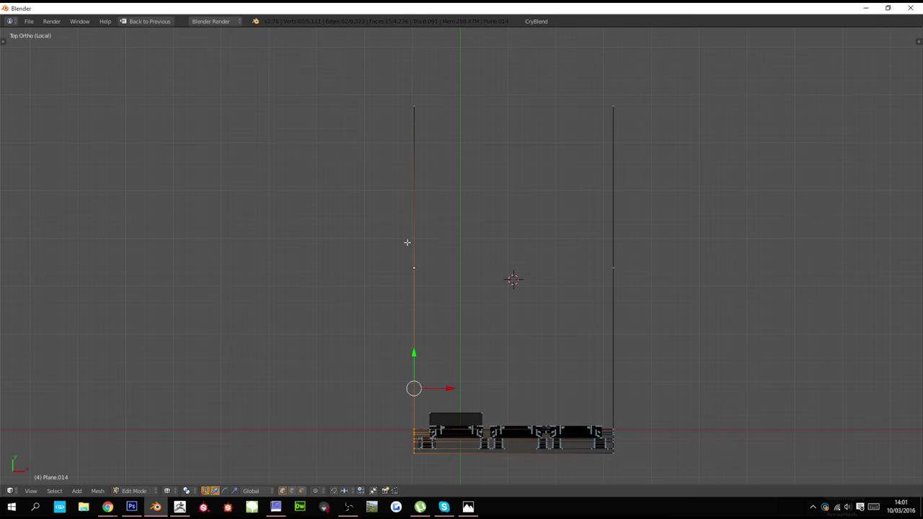
key(b)
drag(435, 228, 399, 32)
key(s)
key(x)
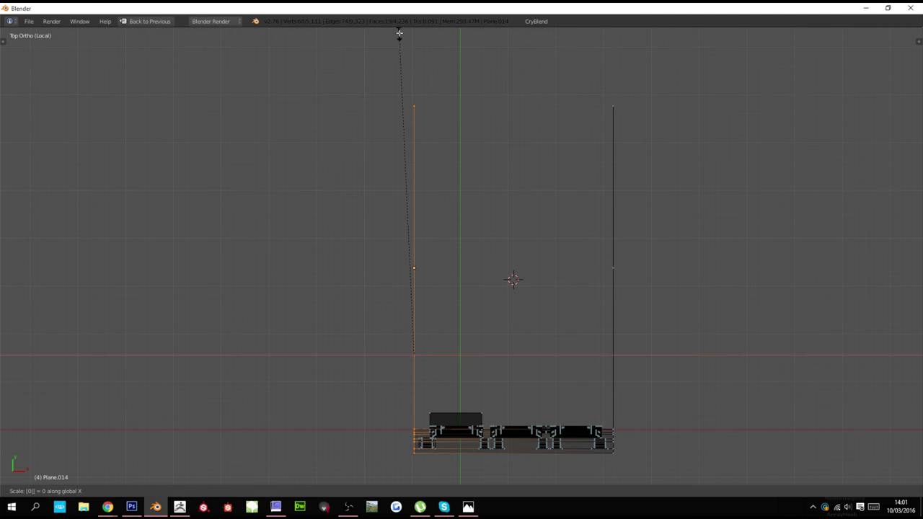
key(Return)
Select all vertices of the right side wall and scale them to 0 along global X
key(b)
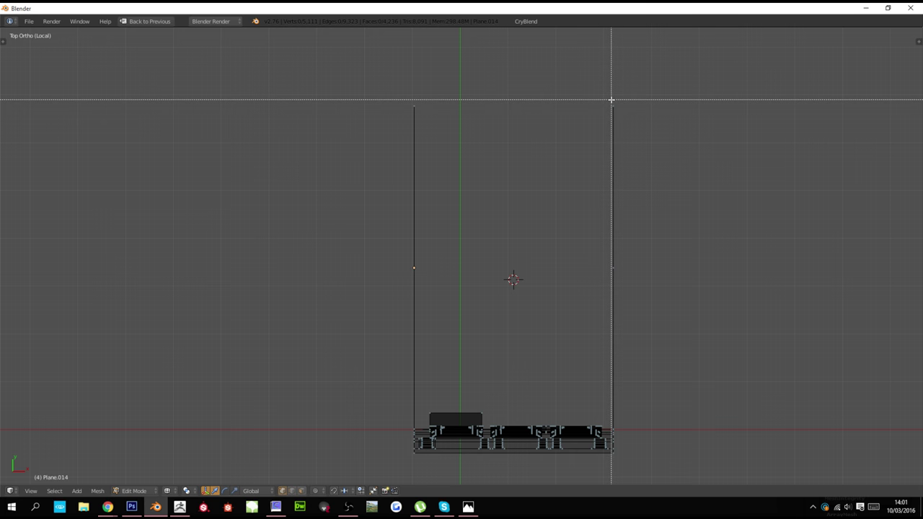
drag(611, 99, 640, 467)
key(s)
key(x)
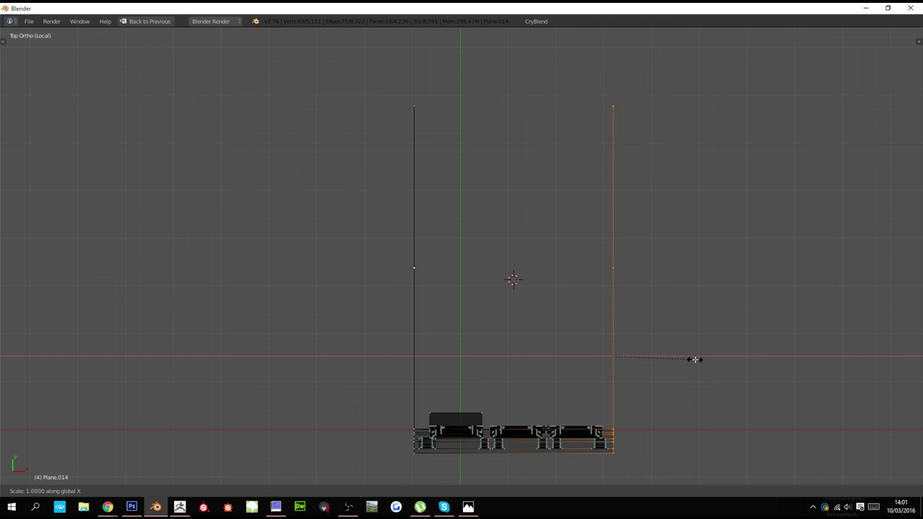
key(0)
key(Return)
Examine the straightened building in solid and textured shading
key(z)
scroll(543, 383, down, 6)
middle_drag(543, 383, 519, 284)
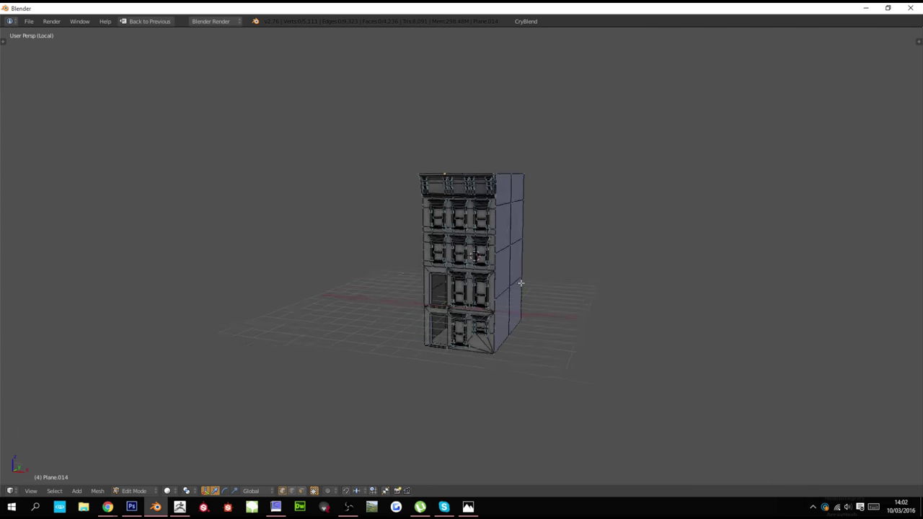
scroll(522, 284, up, 3)
key(alt+z)
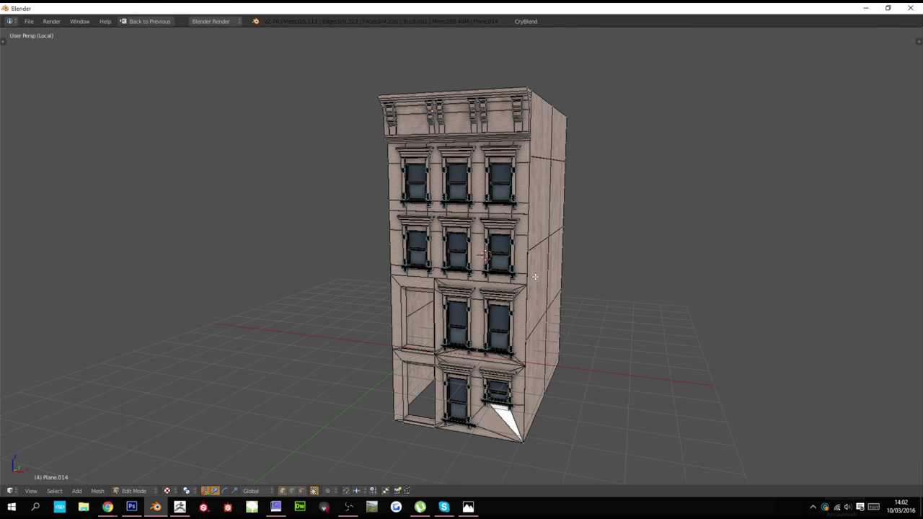
Leave local view to bring back the stoop and street, deselect the mesh, and return to Object Mode in solid shading
key(a)
key(KP_Divide)
key(z)
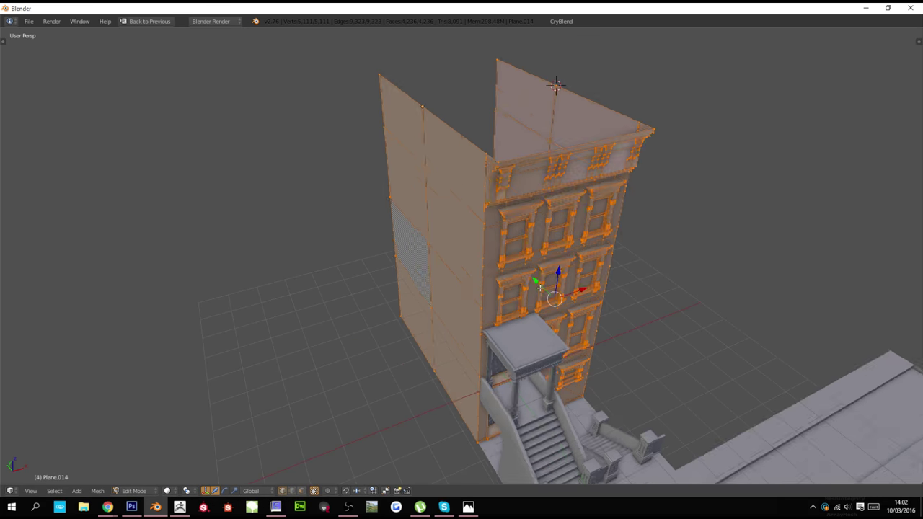
scroll(549, 280, down, 3)
key(z)
mouse_move(562, 358)
shift+middle_down()
mouse_move(562, 311)
mouse_move(534, 276)
mouse_move(486, 281)
mouse_move(495, 314)
mouse_move(526, 291)
mouse_move(470, 307)
shift+middle_up()
key(z)
key(a)
key(Tab)
scroll(478, 288, up, 2)
scroll(478, 284, down, 5)
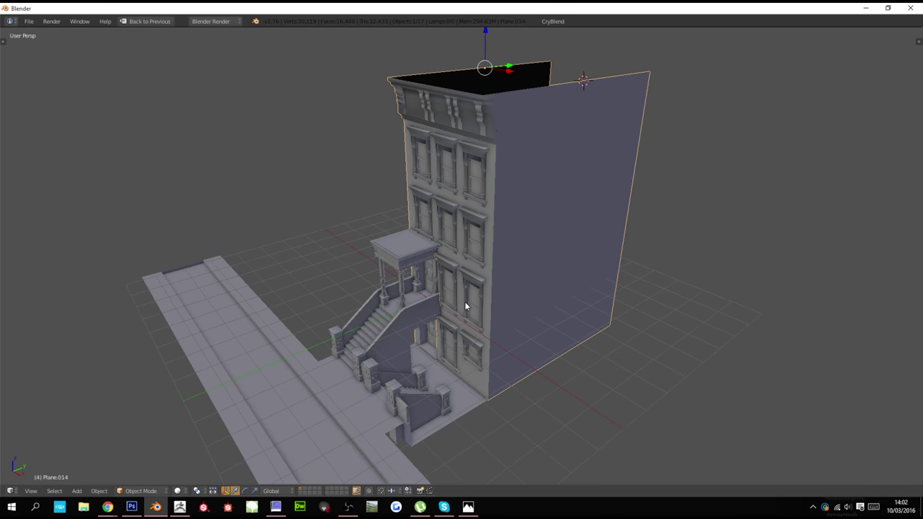
Restore the full editor layout and add an Edge Split modifier to the building shell
middle_drag(465, 314, 567, 327)
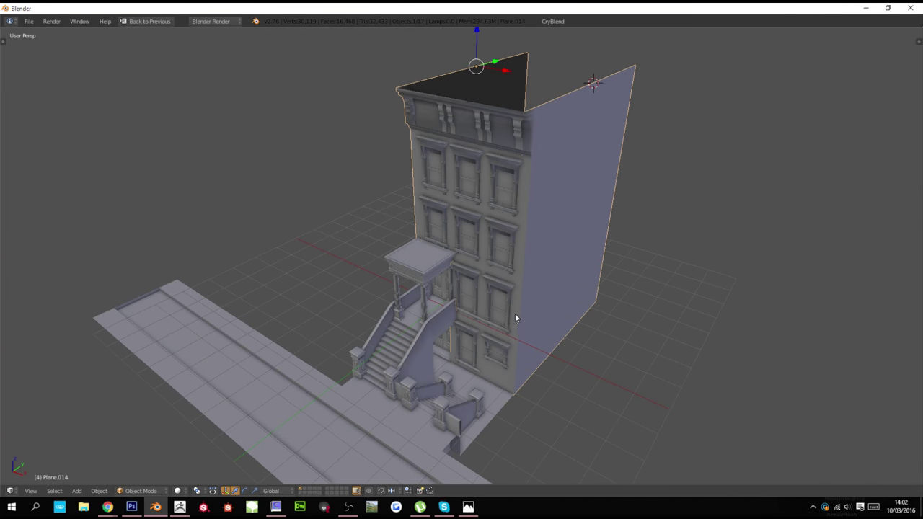
shift+middle_drag(560, 281, 509, 351)
scroll(448, 275, up, 3)
key(Tab)
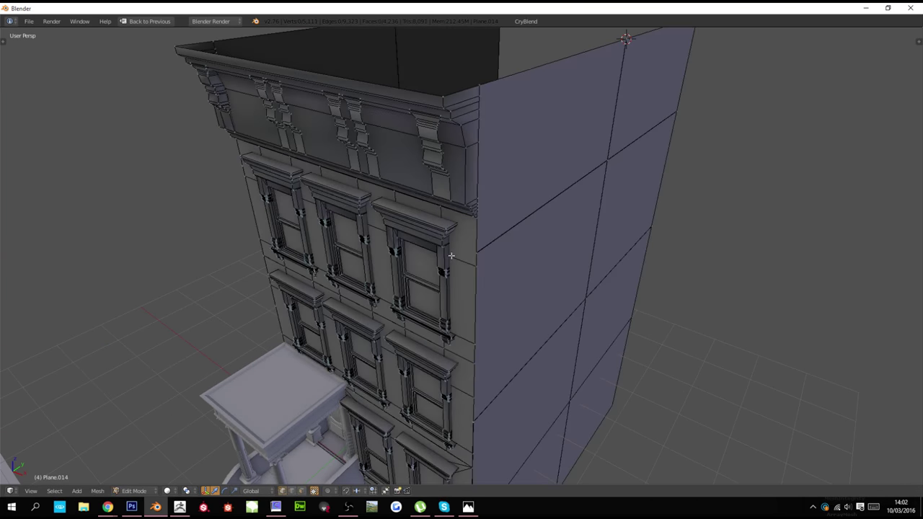
key(ctrl+Up)
key(Tab)
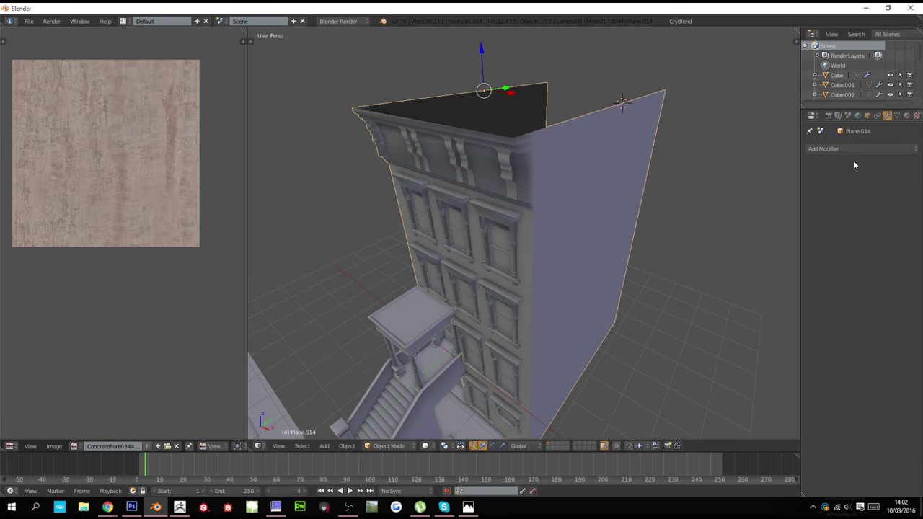
click(859, 148)
click(748, 219)
scroll(670, 230, down, 2)
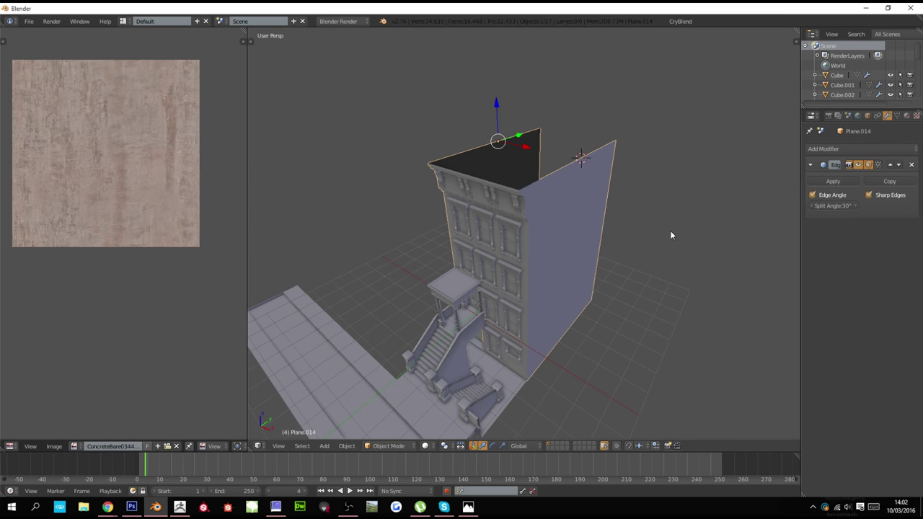
Maximize the 3D view and frame the entrance stoop
key(ctrl+Up)
key(t)
middle_drag(670, 230, 443, 347)
key(t)
scroll(591, 272, down, 3)
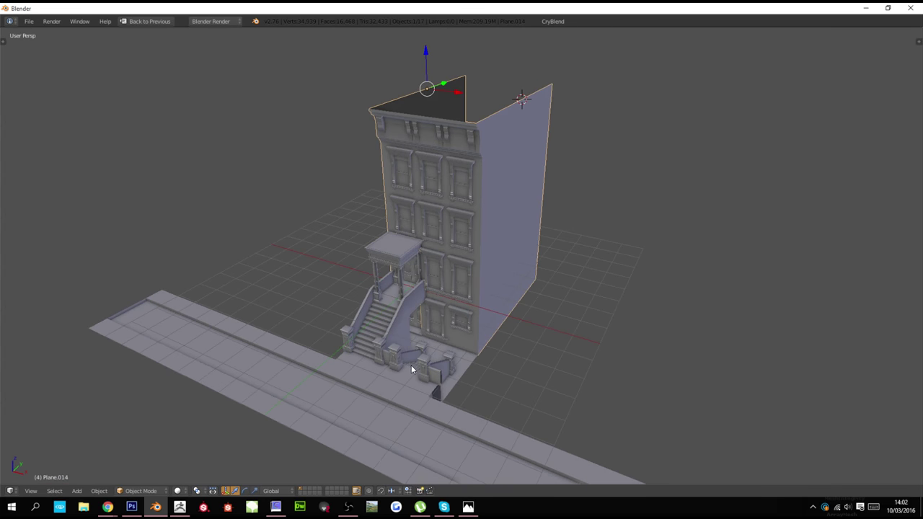
scroll(473, 372, up, 6)
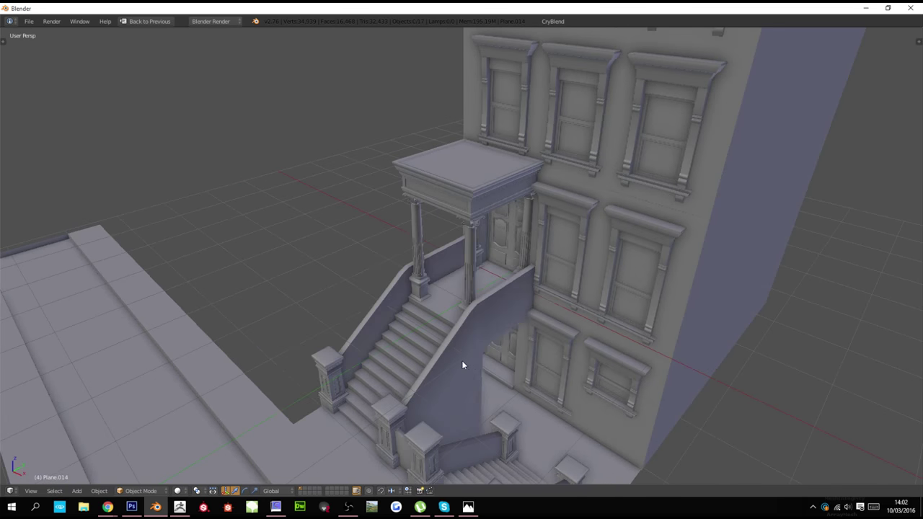
Select the main staircase, the rear columns and the canopy with its front columns, and join them into one object
right_click(461, 364)
middle_drag(469, 360, 456, 258)
key(z)
shift+right_click(468, 209)
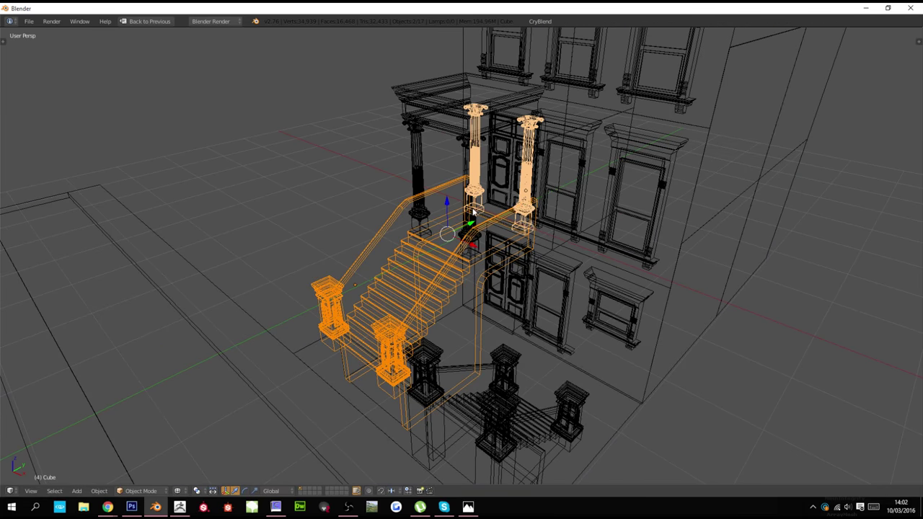
key(z)
key(z)
shift+right_click(422, 174)
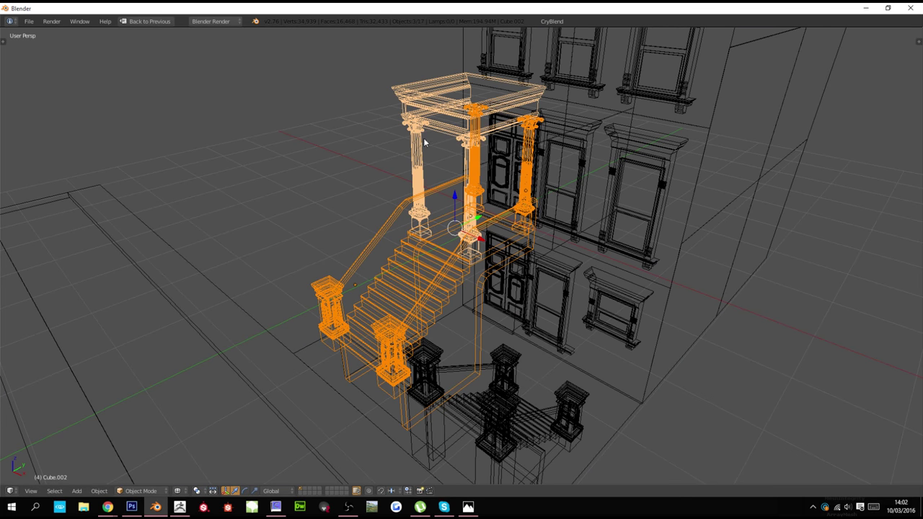
key(ctrl+j)
key(z)
key(g)
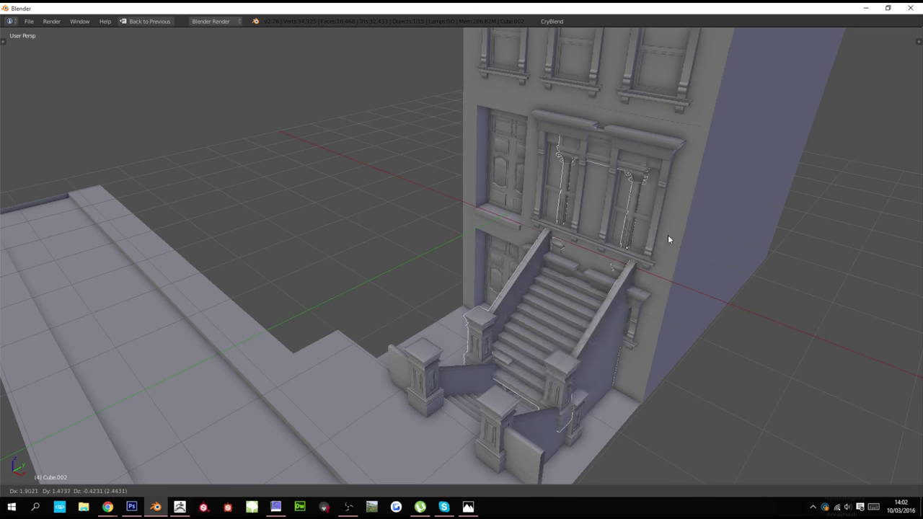
right_click(468, 359)
Edit the courtyard floor mesh and move its front edge back along global Y toward the building, behind the stair piers
shift+right_click(488, 376)
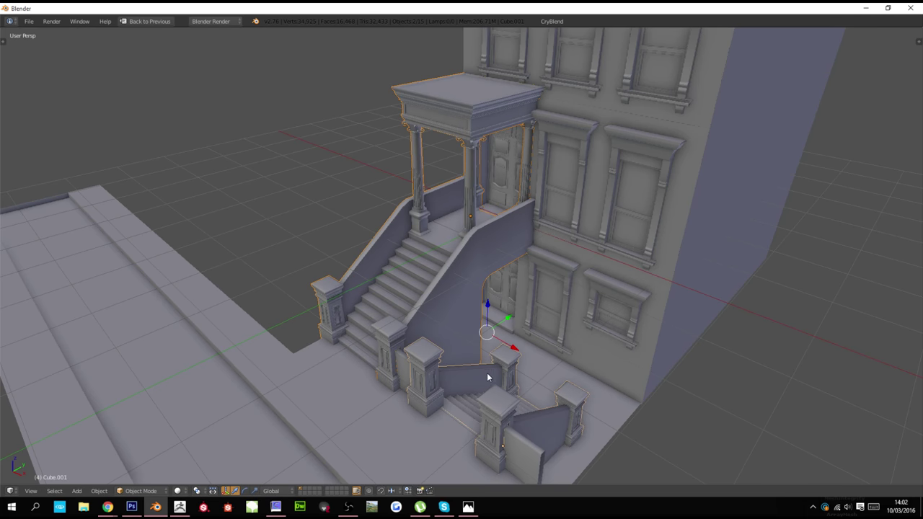
shift+right_click(542, 389)
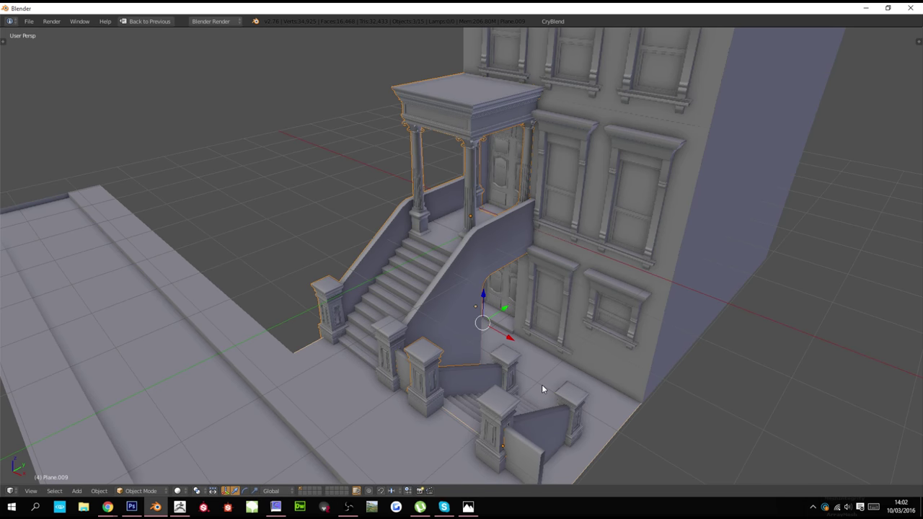
right_click(542, 385)
key(Tab)
key(z)
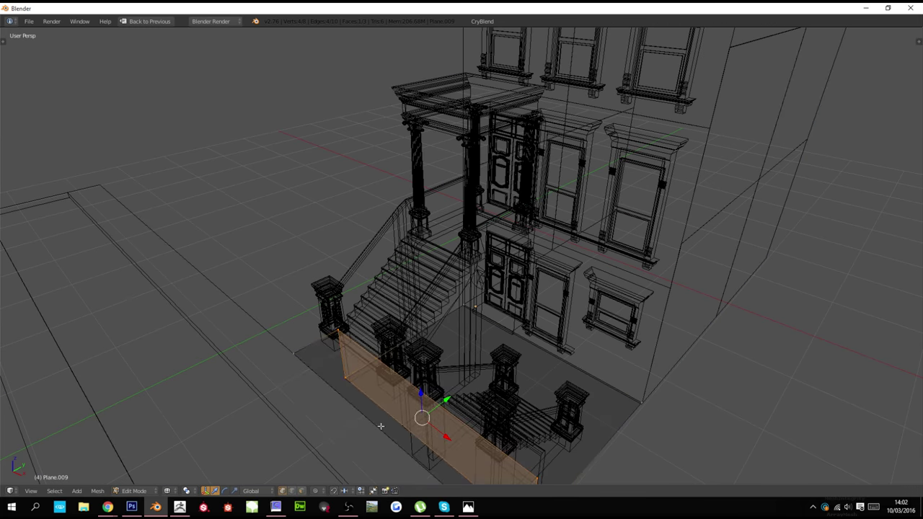
alt+right_click(381, 426)
key(g)
key(y)
click(410, 397)
key(z)
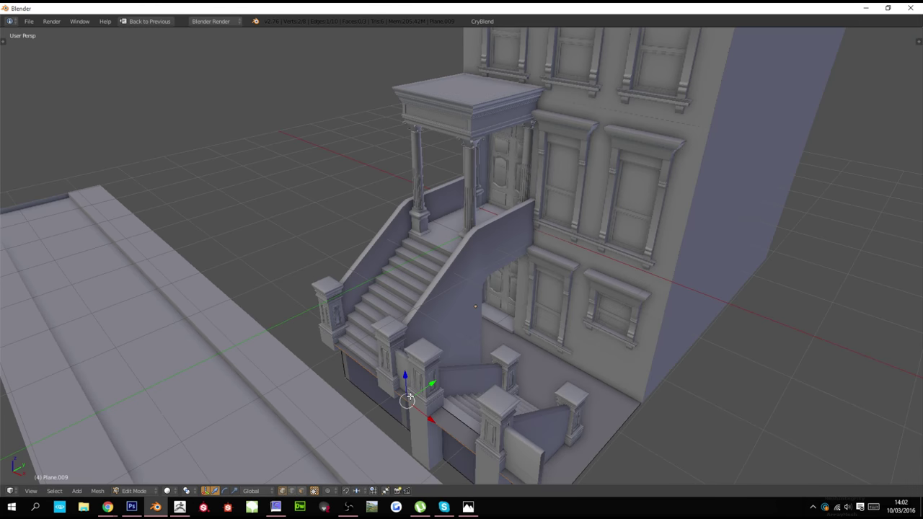
Nudge the courtyard floor's front edge slightly further along global Y and return to Object Mode
key(g)
key(y)
key(Escape)
key(Tab)
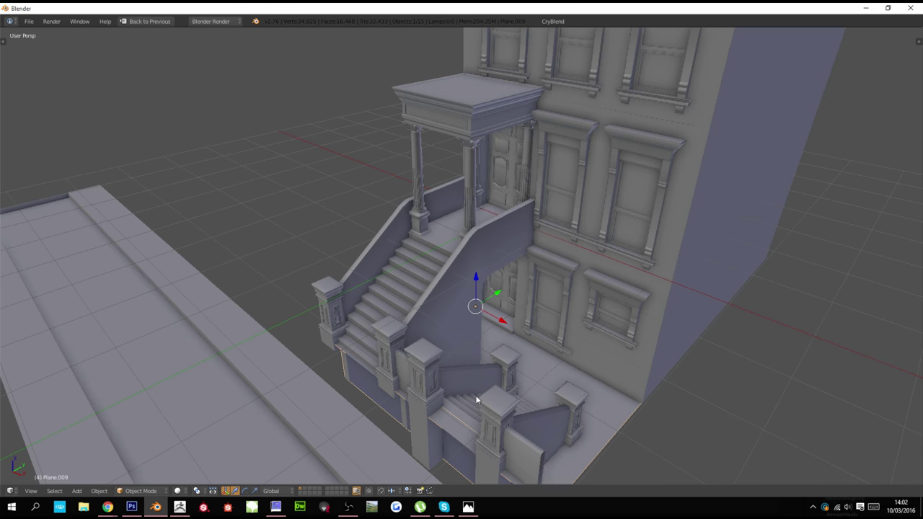
key(Tab)
key(g)
key(y)
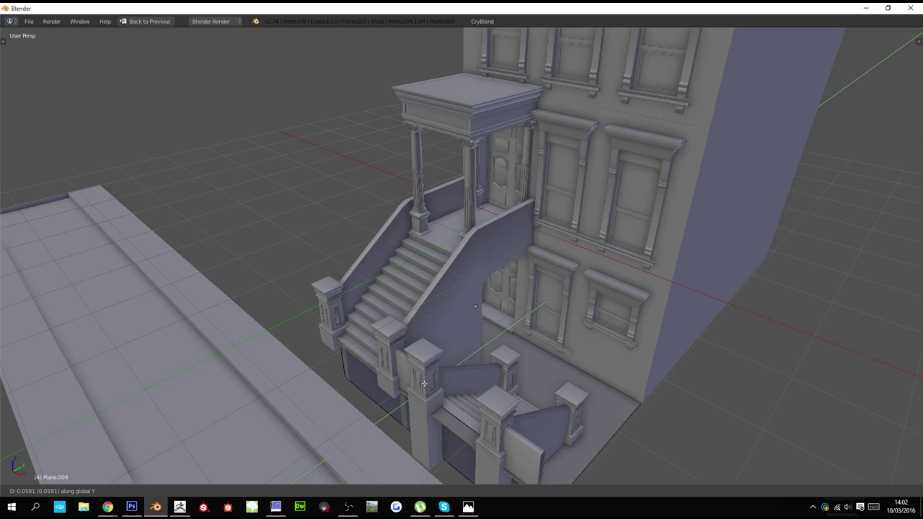
click(429, 384)
key(Tab)
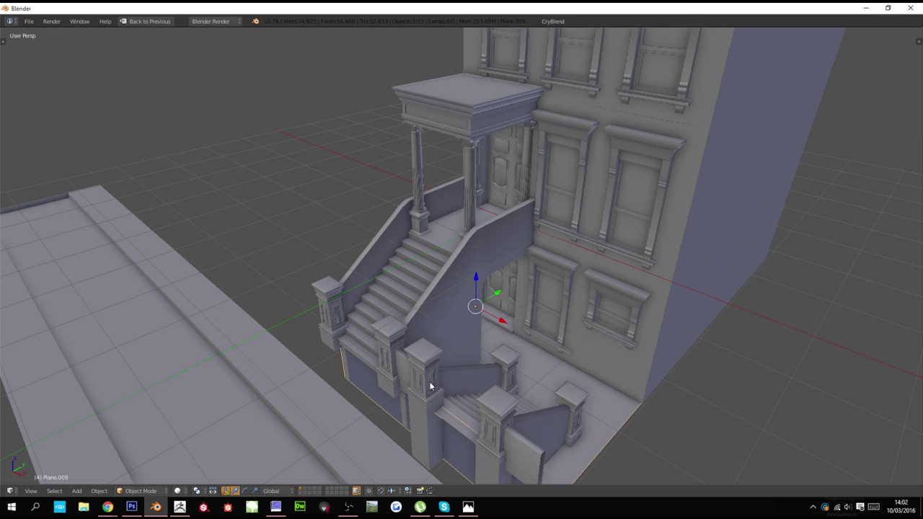
Join the courtyard floor and the lower basement steps with the main stoop object
right_click(435, 379)
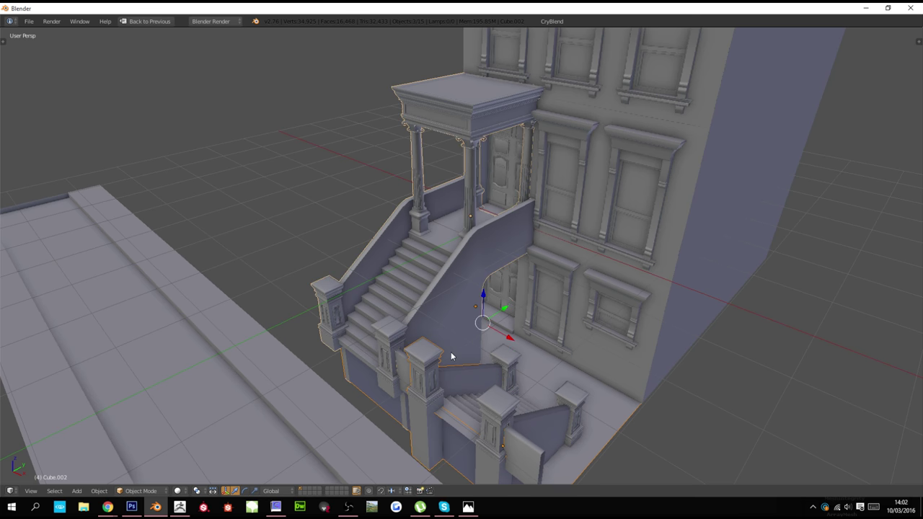
right_click(465, 396)
key(a)
right_click(496, 414)
key(ctrl+j)
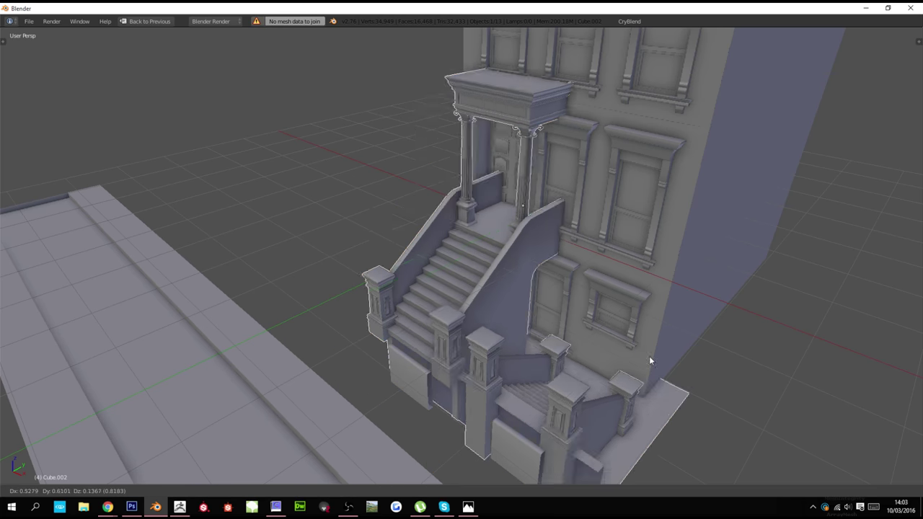
right_click(522, 445)
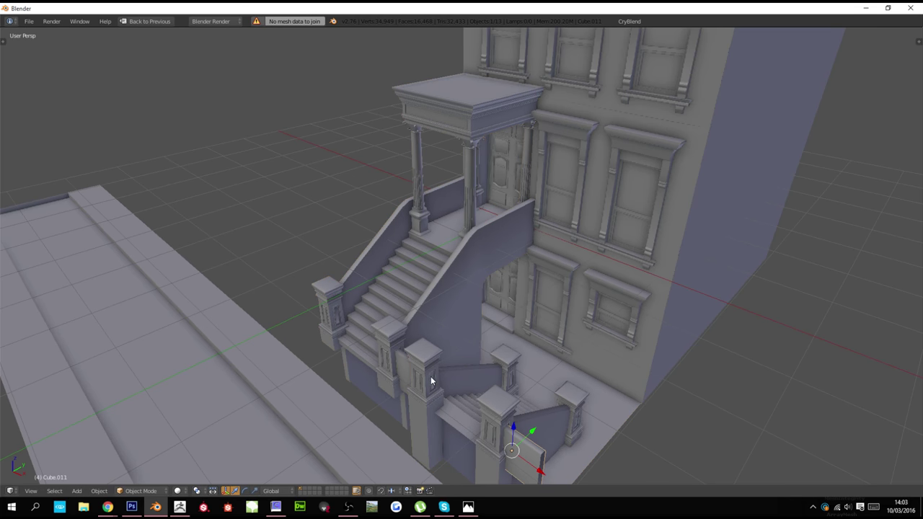
Select the stoop, the building shell and all door parts together in wireframe, leaving out the street
right_click(405, 364)
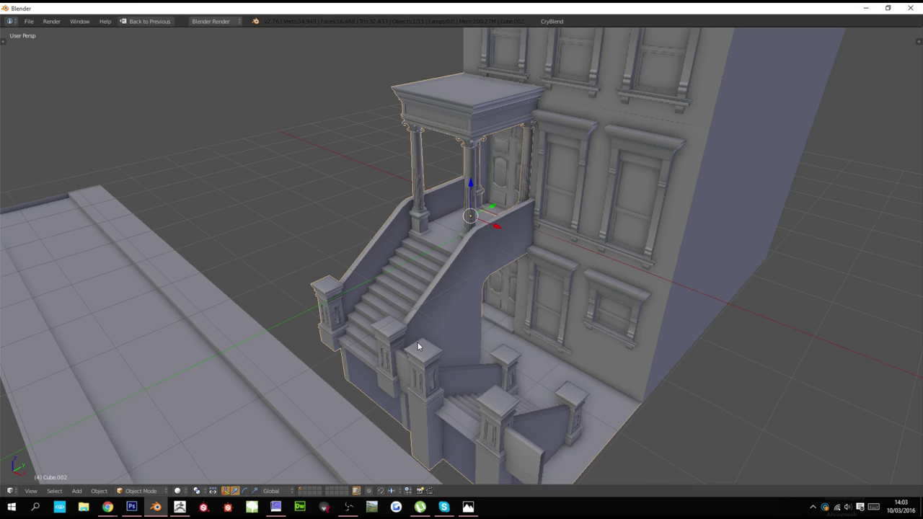
scroll(479, 343, down, 1)
shift+right_click(542, 323)
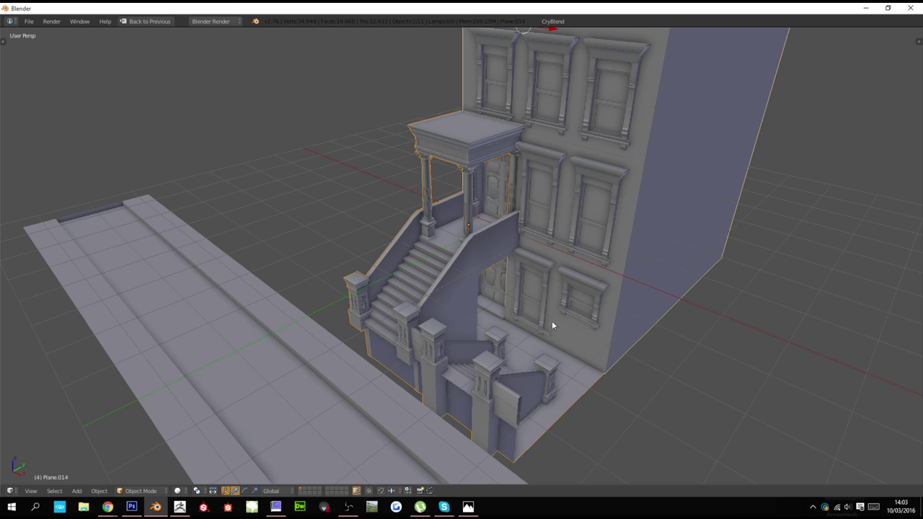
key(z)
shift+right_click(494, 285)
shift+right_click(504, 184)
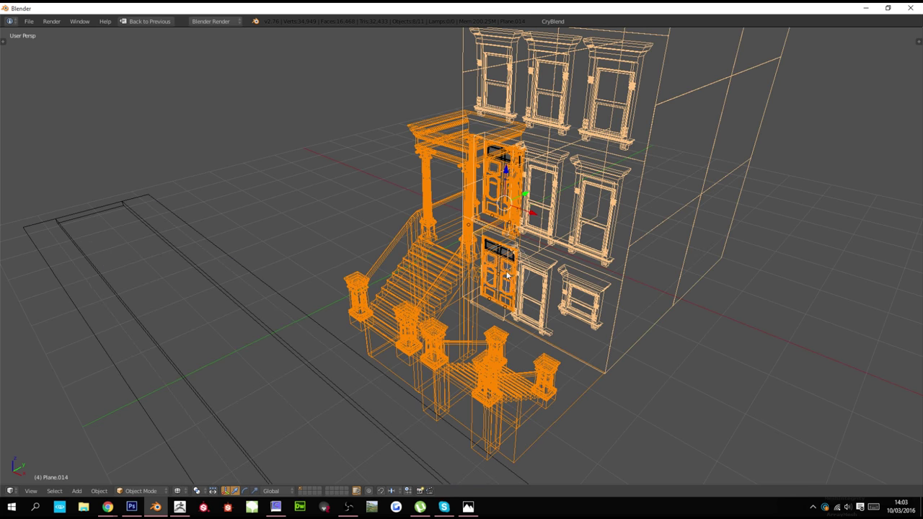
key(g)
right_click(524, 199)
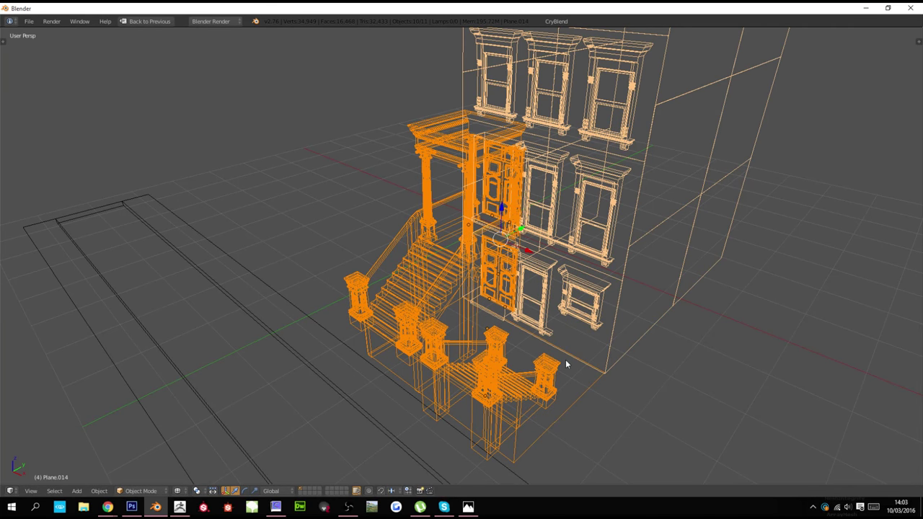
key(g)
key(y)
right_click(380, 371)
Return to solid shading and move the complete house along negative global Y toward the sidewalk
key(z)
scroll(464, 313, down, 4)
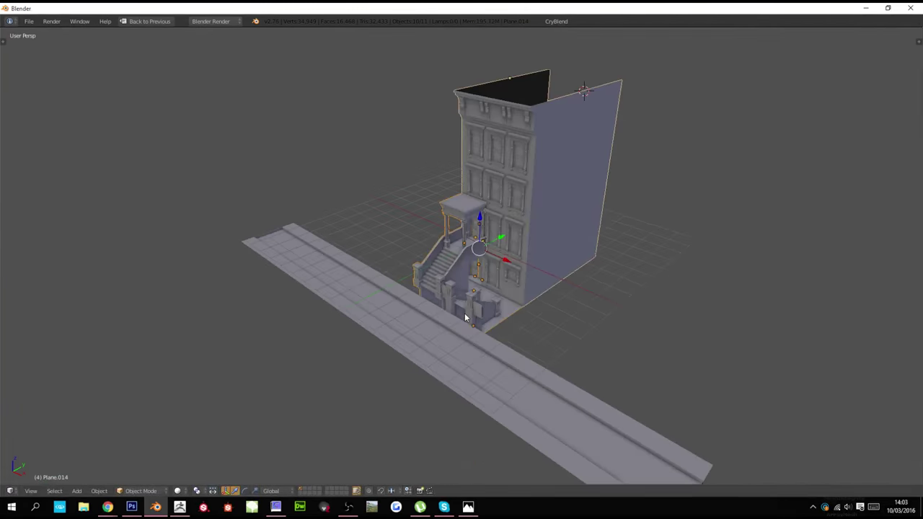
key(g)
right_click(525, 302)
scroll(531, 313, up, 4)
scroll(530, 313, up, 5)
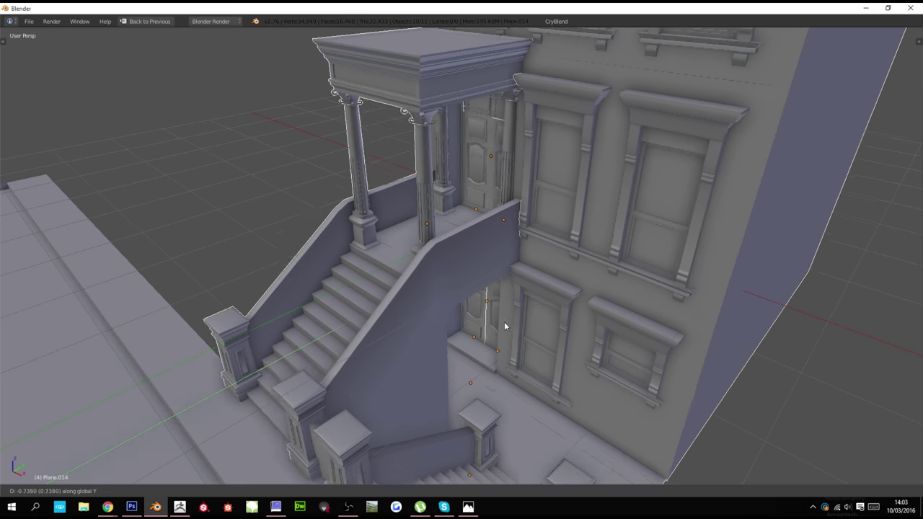
key(g)
key(y)
click(518, 321)
Shift the house about -0.13 more along global Y to meet the sidewalk, and deselect everything
shift+scroll(516, 322, down, 5)
key(g)
key(y)
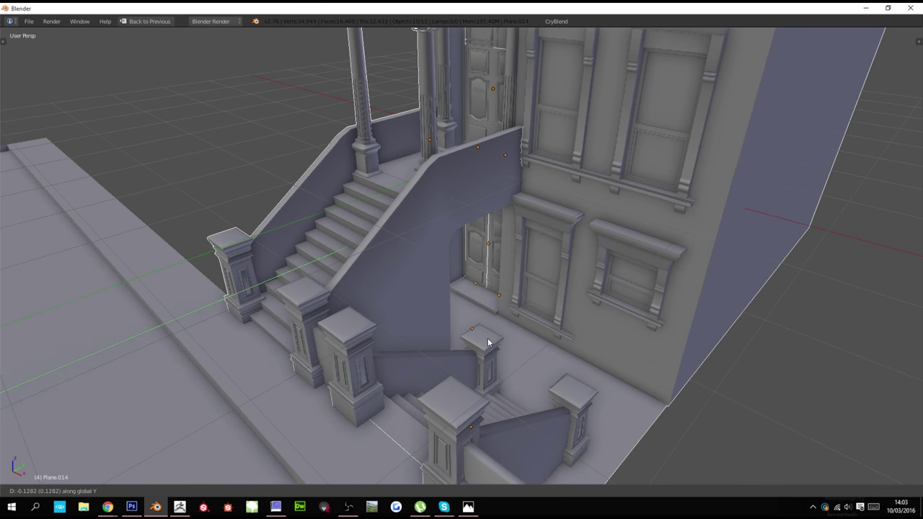
click(489, 339)
key(a)
Examine how the stoop and courtyard meet the sidewalk from several angles
scroll(489, 339, down, 8)
middle_drag(489, 339, 458, 328)
scroll(585, 346, up, 3)
scroll(584, 344, down, 3)
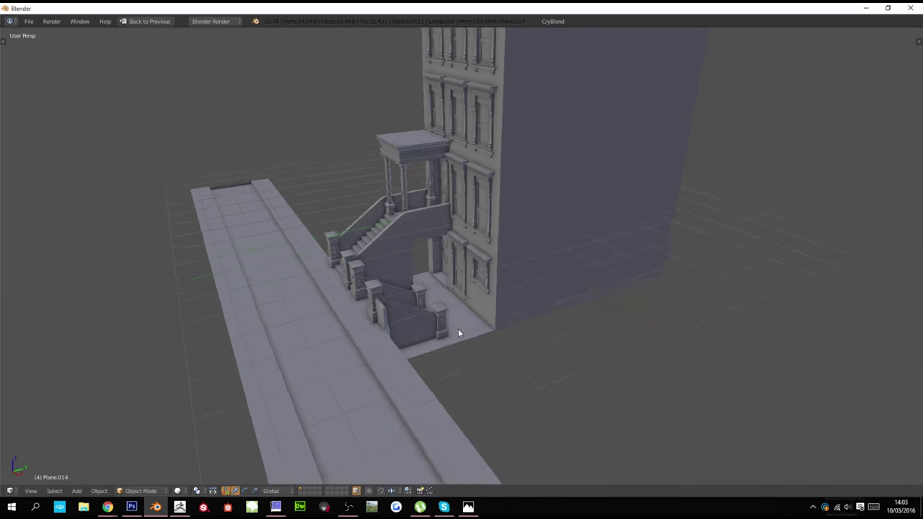
scroll(458, 328, up, 3)
scroll(458, 330, up, 4)
scroll(461, 330, down, 3)
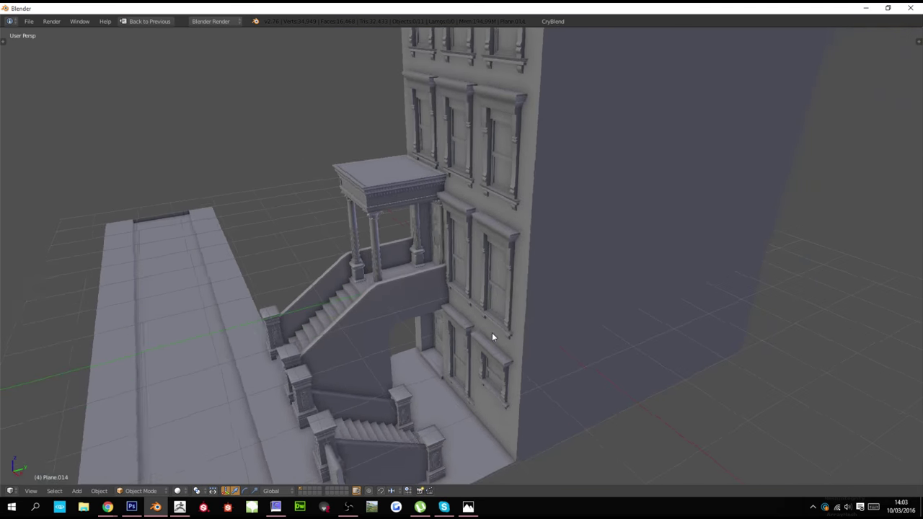
scroll(505, 333, up, 5)
middle_drag(506, 334, 457, 320)
scroll(521, 351, down, 5)
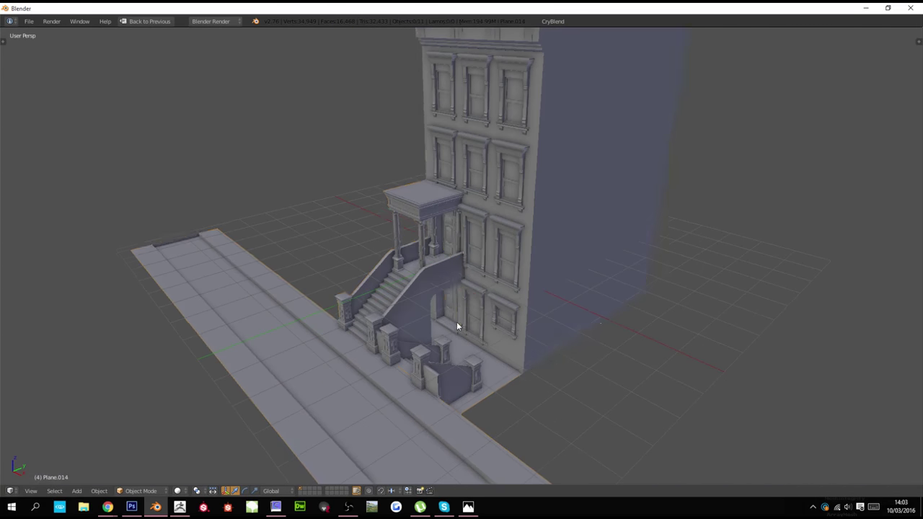
Select everything except the street, duplicate the house and place the copy beside the original along global X
key(a)
shift+right_click(315, 318)
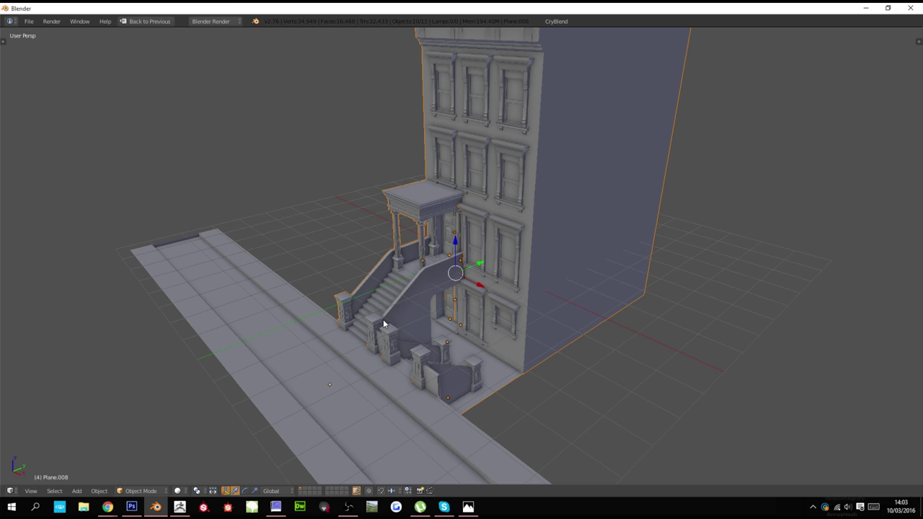
key(shift+d)
middle_drag(515, 371, 573, 365)
scroll(575, 366, up, 2)
key(g)
key(x)
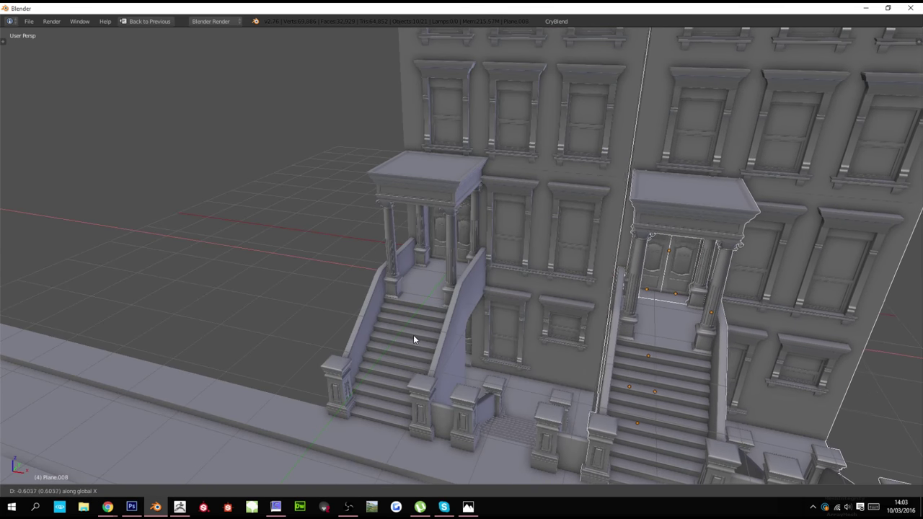
click(369, 320)
scroll(370, 321, down, 3)
scroll(398, 330, down, 2)
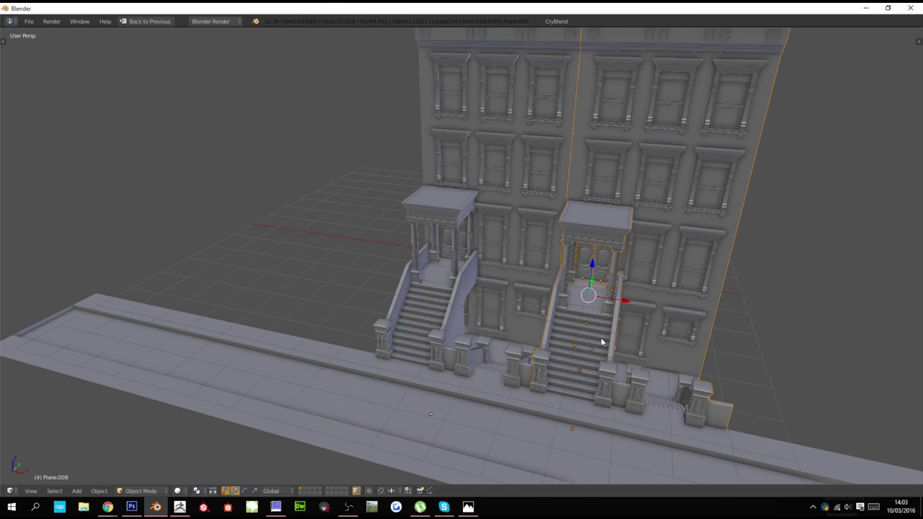
Duplicate the selected house again about -8.28 along global X, to the other side of the original
key(shift+d)
key(x)
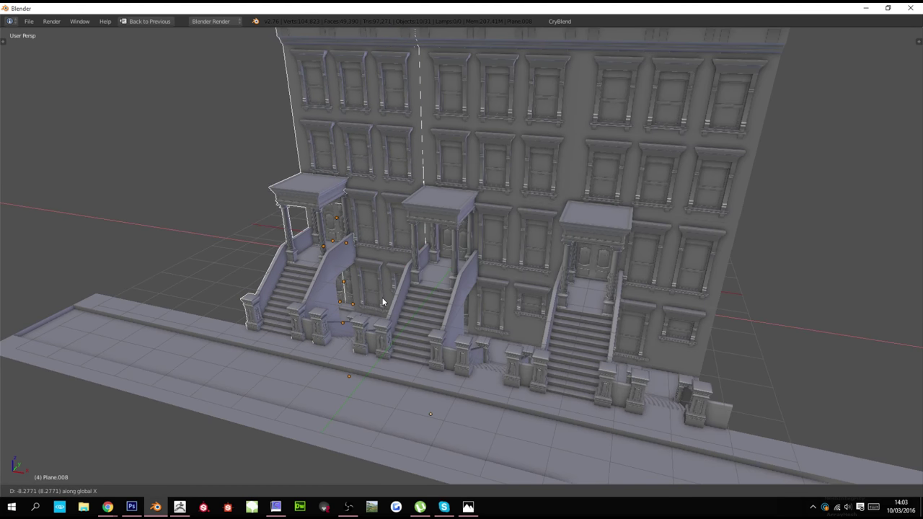
click(382, 297)
Fine-tune the third house's position along global X against its neighbour and deselect everything
scroll(381, 301, down, 6)
middle_drag(523, 350, 551, 374)
scroll(635, 345, up, 5)
scroll(526, 317, up, 4)
scroll(559, 318, down, 3)
scroll(570, 315, up, 3)
scroll(509, 334, down, 5)
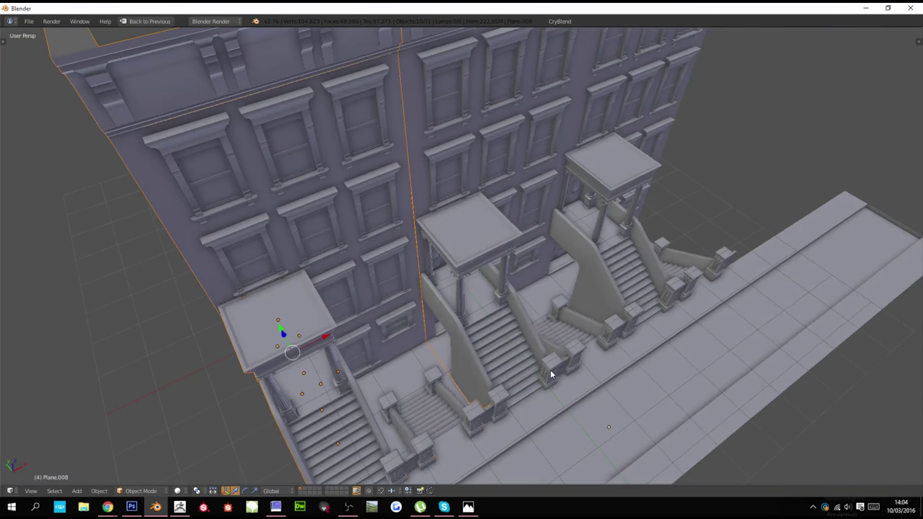
key(g)
key(x)
click(555, 369)
key(a)
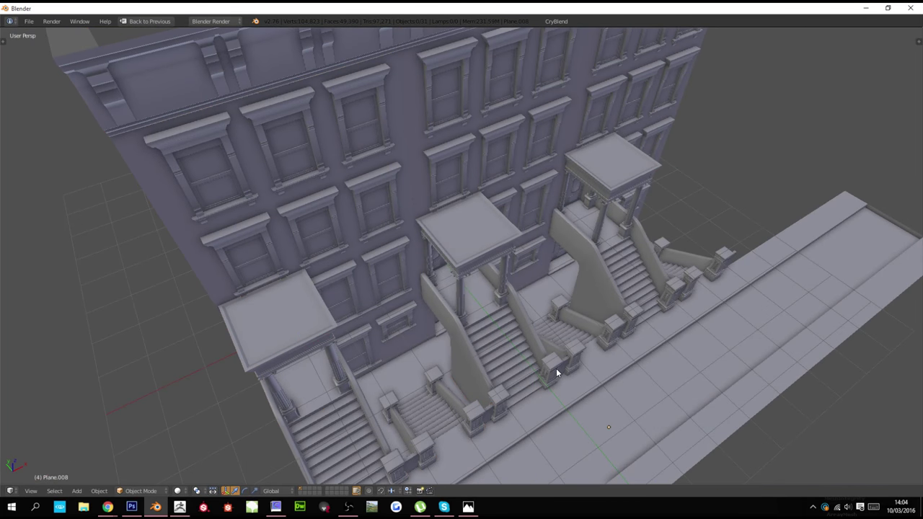
Scale the street to about 0.50 along global X to match the width of the three-house row
scroll(557, 371, down, 4)
scroll(484, 364, up, 4)
middle_drag(560, 374, 485, 359)
scroll(482, 362, up, 4)
scroll(533, 347, up, 4)
scroll(533, 348, down, 10)
right_click(629, 252)
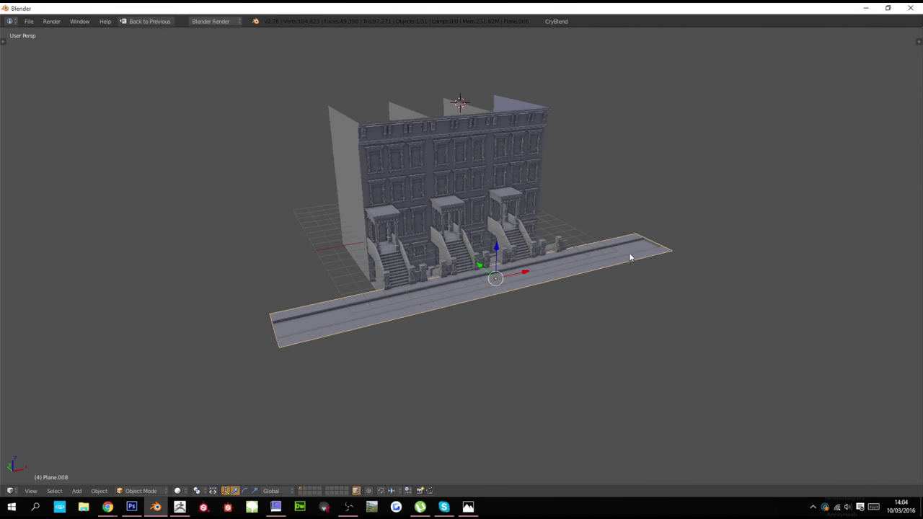
scroll(629, 254, up, 5)
key(s)
key(y)
key(x)
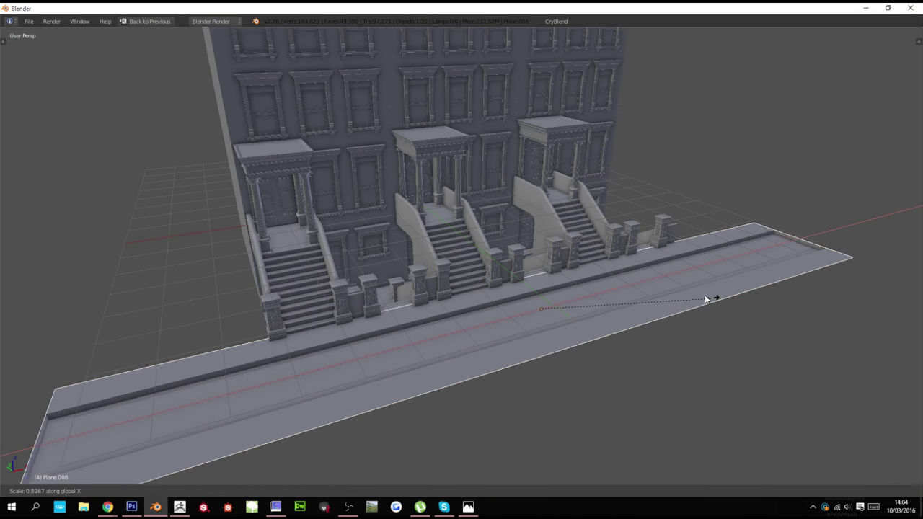
click(645, 285)
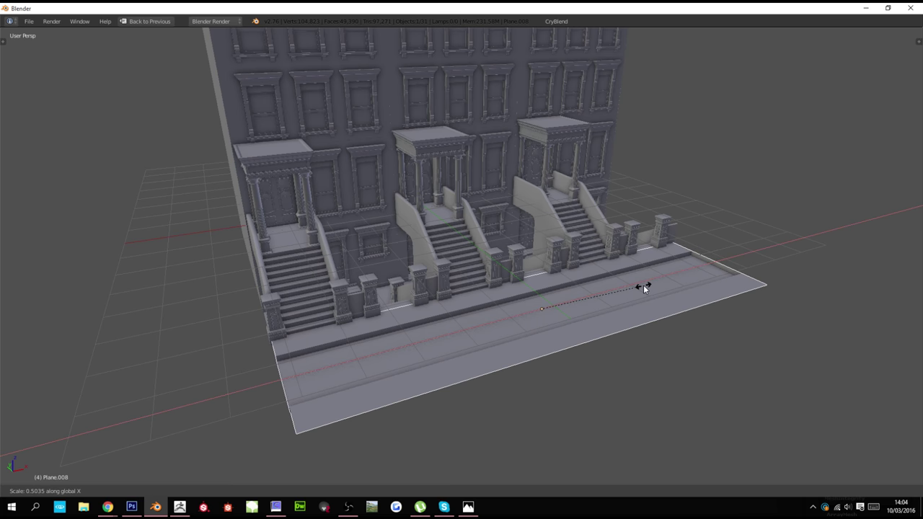
Delete the kerb and outer strip faces along the far long side of the street mesh
key(Tab)
key(a)
key(z)
key(a)
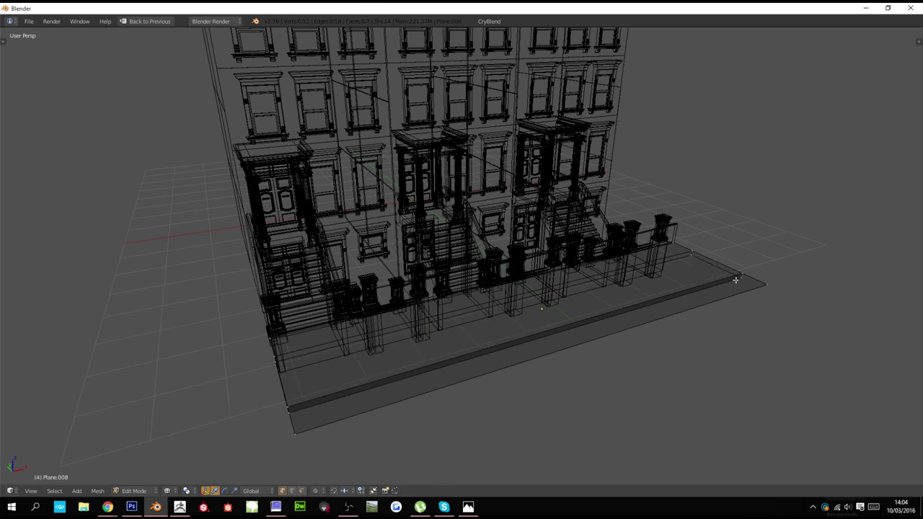
key(c)
click(749, 280)
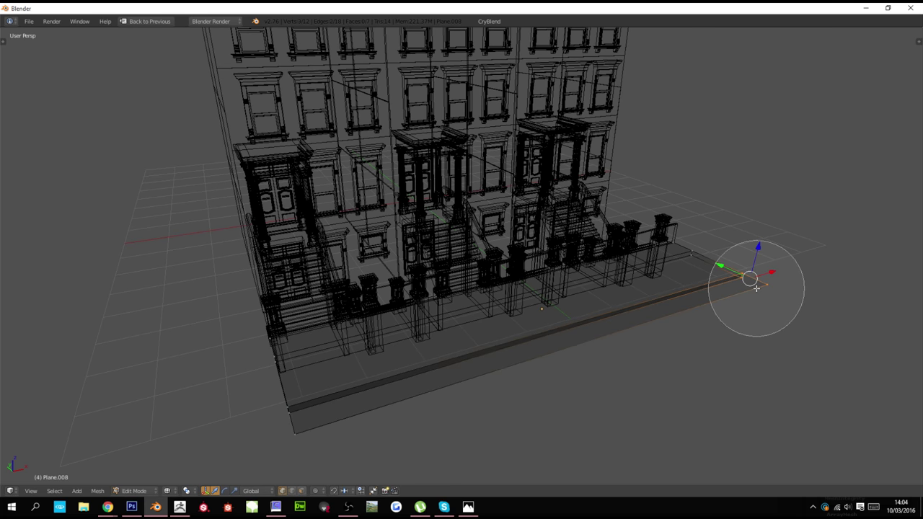
click(294, 432)
right_click(294, 432)
key(x)
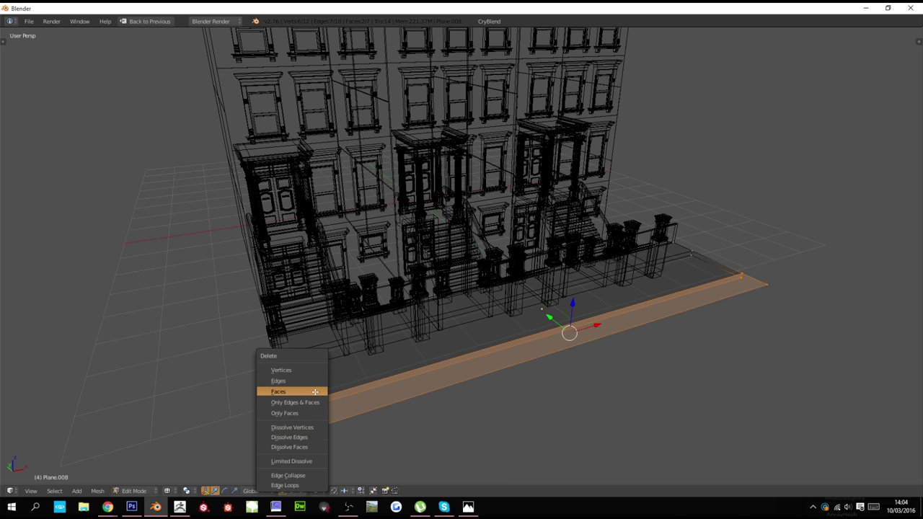
click(315, 392)
key(z)
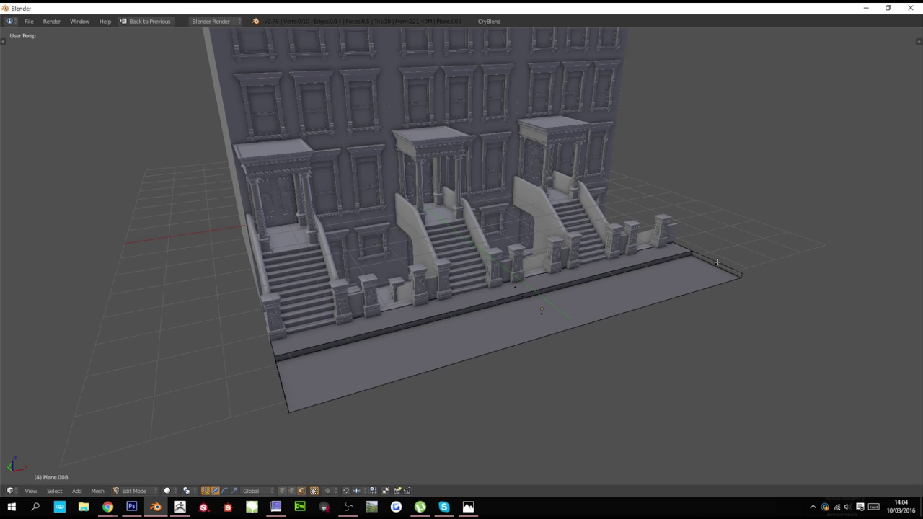
Delete the leftover narrow faces at the short ends of the road
key(z)
key(x)
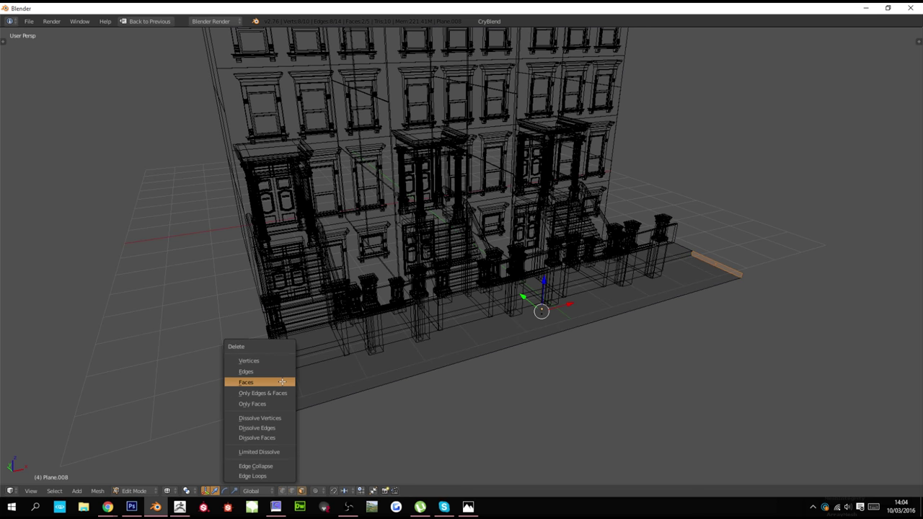
click(296, 384)
key(z)
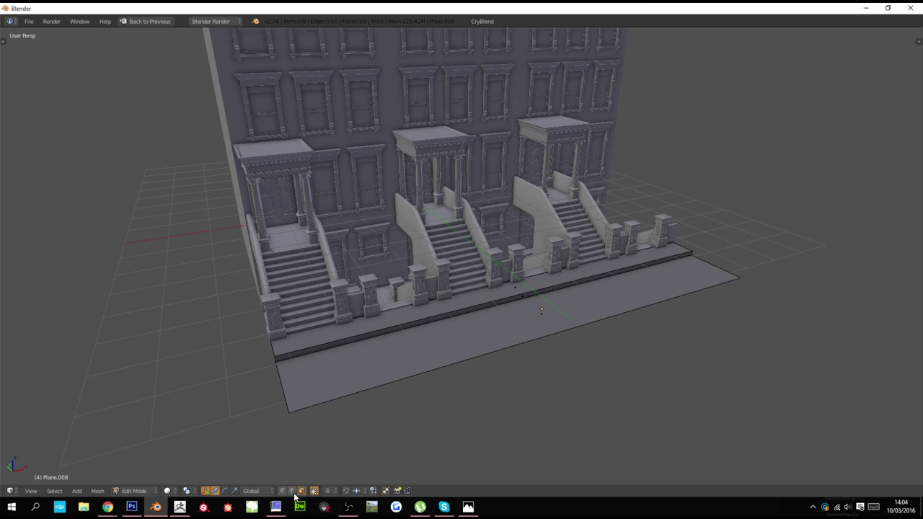
Move the road's outer edge outward along global Y, then shift it with the kerb edges along Y to widen the sidewalk
right_click(384, 392)
key(g)
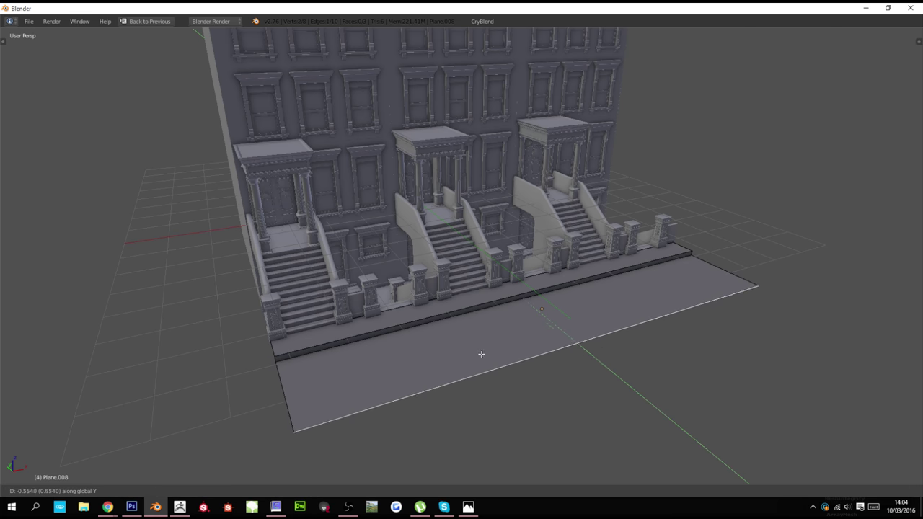
click(495, 382)
shift+right_click(459, 311)
shift+right_click(460, 316)
key(g)
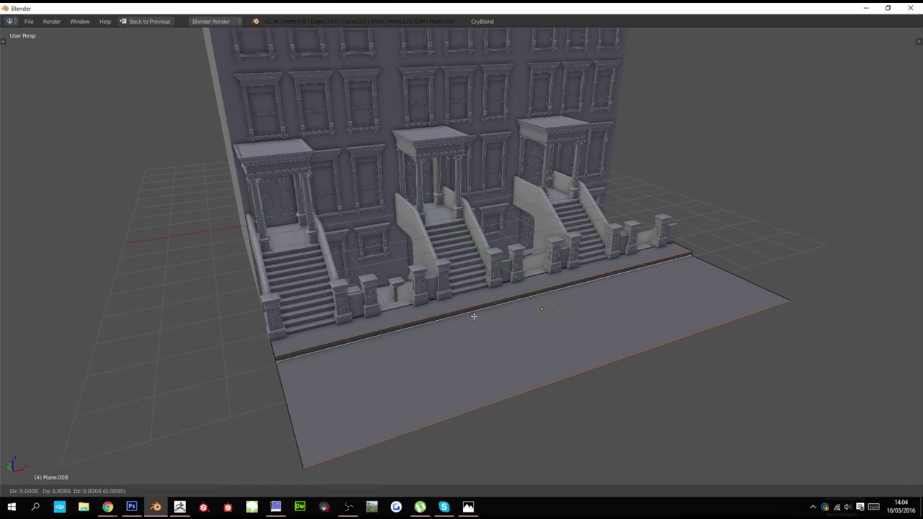
key(y)
click(496, 358)
Apply the rescaled street object's transform and resume editing its mesh
key(Tab)
scroll(550, 355, down, 1)
key(ctrl+a)
mouse_move(554, 354)
middle_down()
mouse_move(561, 348)
mouse_move(547, 343)
middle_up()
click(561, 348)
scroll(547, 344, up, 1)
key(Tab)
Cut a lengthwise edge loop into the sidewalk and slide it close to the kerb edge
scroll(465, 274, up, 2)
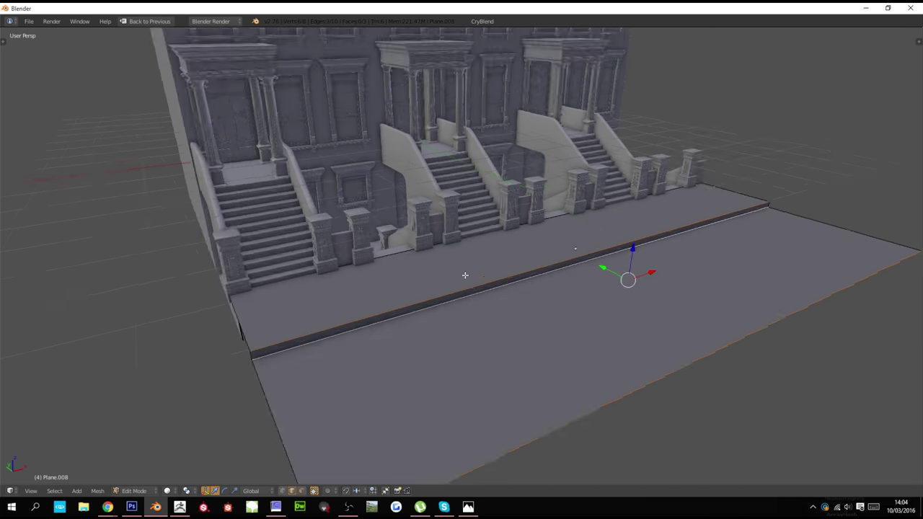
middle_drag(343, 318, 362, 322)
key(ctrl+r)
click(248, 404)
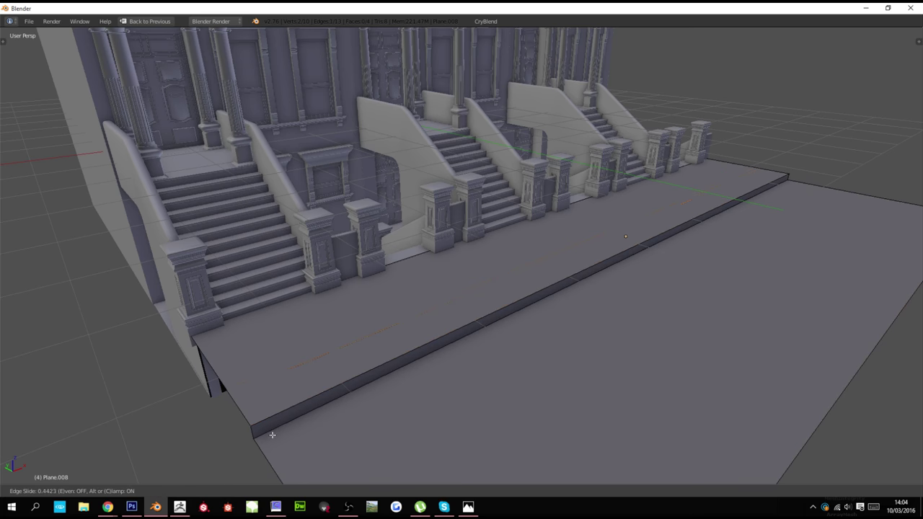
click(273, 440)
Bevel the kerb's upper edge by about 0.07 with two segments and finish mesh editing
alt+right_click(377, 377)
key(ctrl+b)
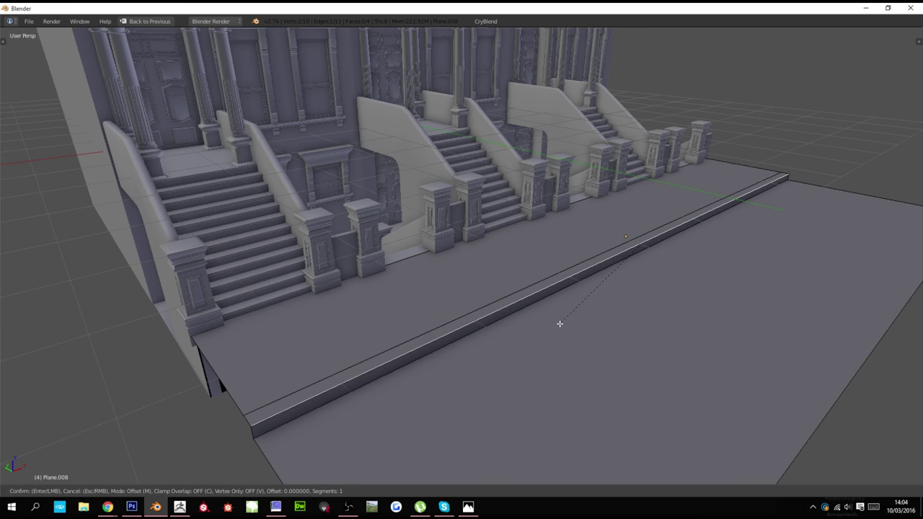
scroll(535, 363, up, 1)
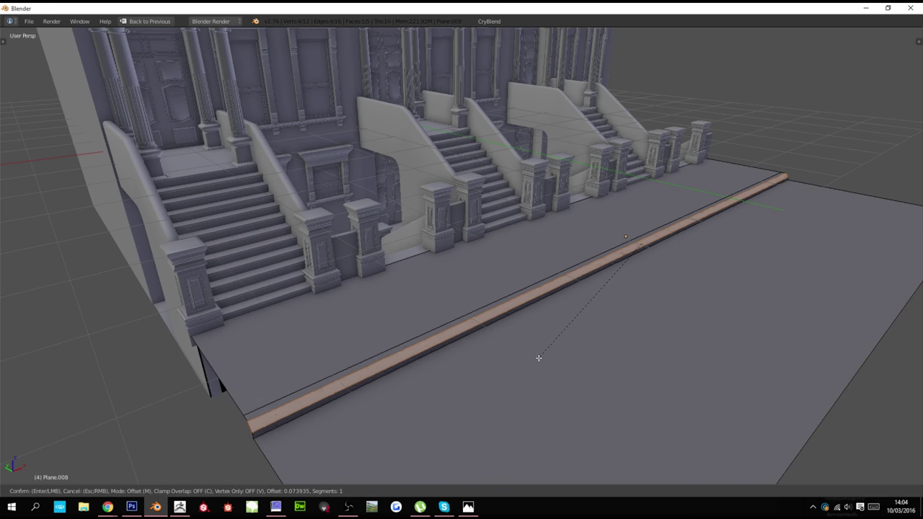
click(542, 351)
key(Tab)
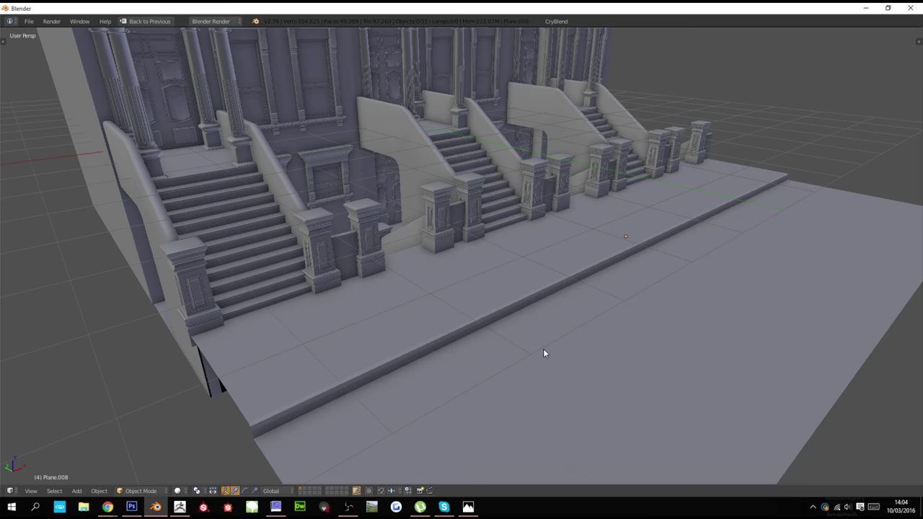
Restore the full editor layout, add an Edge Split modifier to the street and select the street object
key(ctrl+Up)
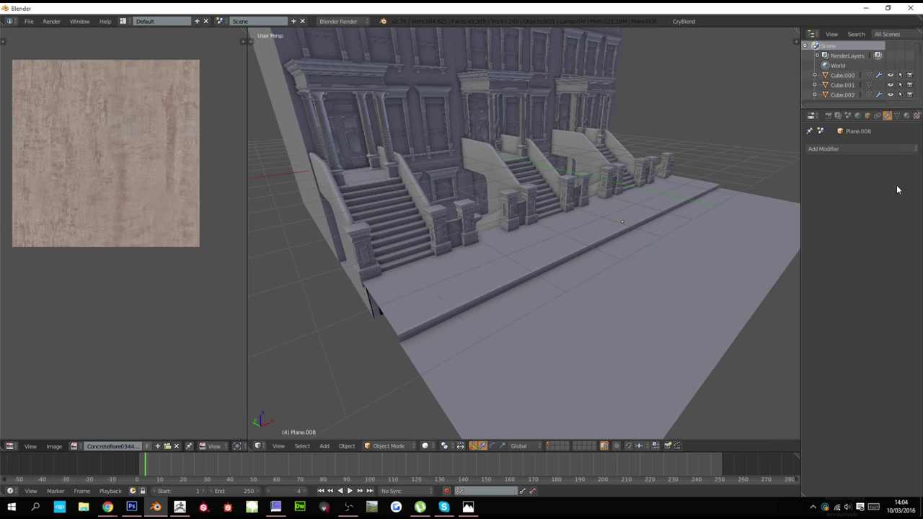
click(878, 149)
click(744, 225)
key(t)
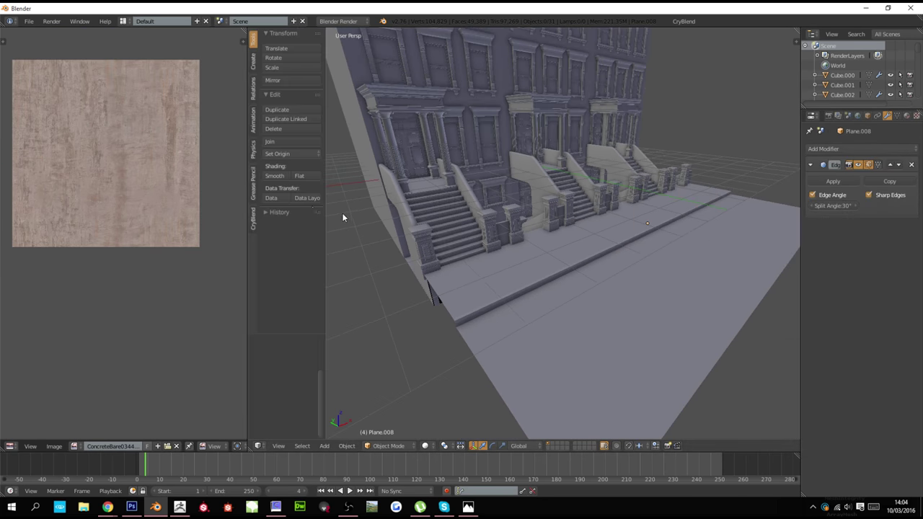
right_click(450, 276)
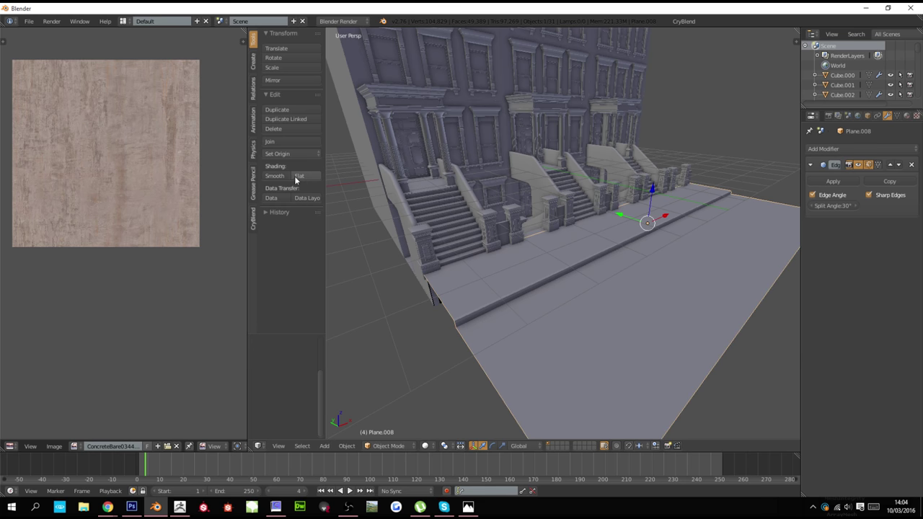
Project the road face's UVs from the top view, fitted to the image bounds
key(Tab)
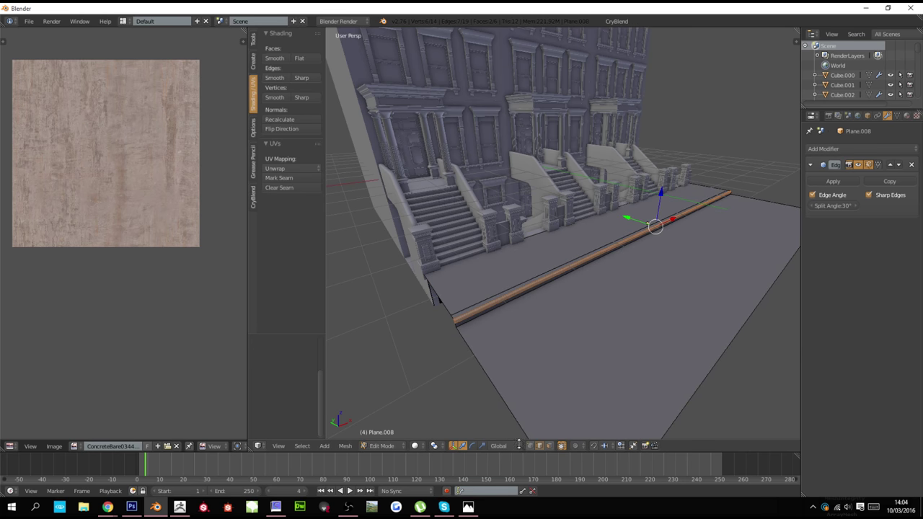
right_click(607, 375)
key(KP_7)
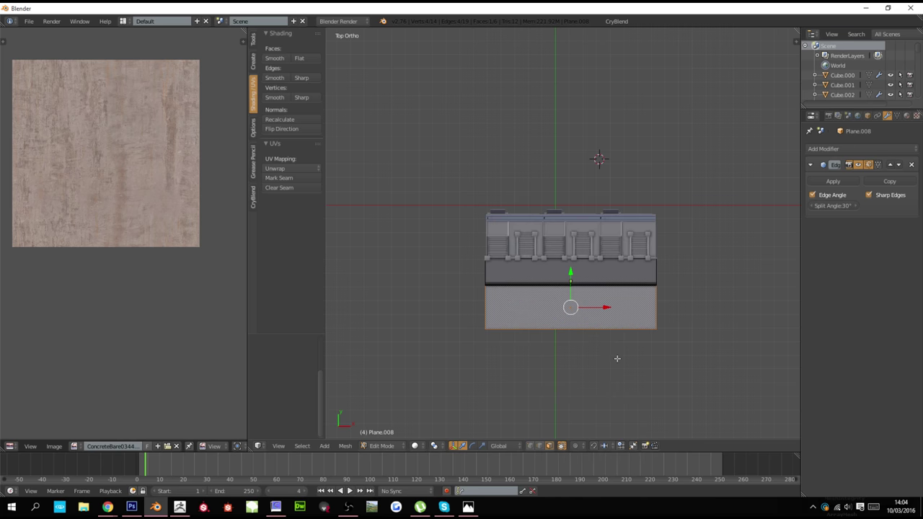
key(u)
click(596, 446)
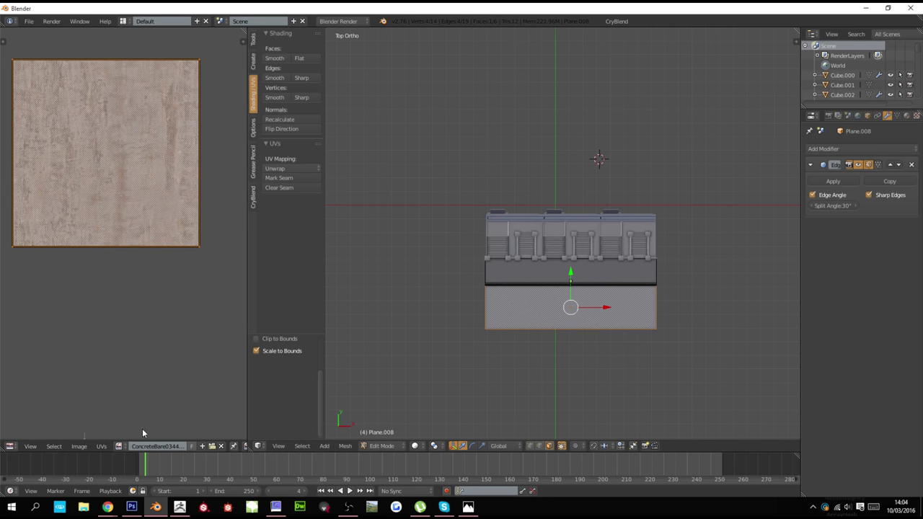
Browse for a road image in the Base and Motorway folders under CRYENGINE\GameSDK\Textures\Road
click(75, 447)
click(92, 426)
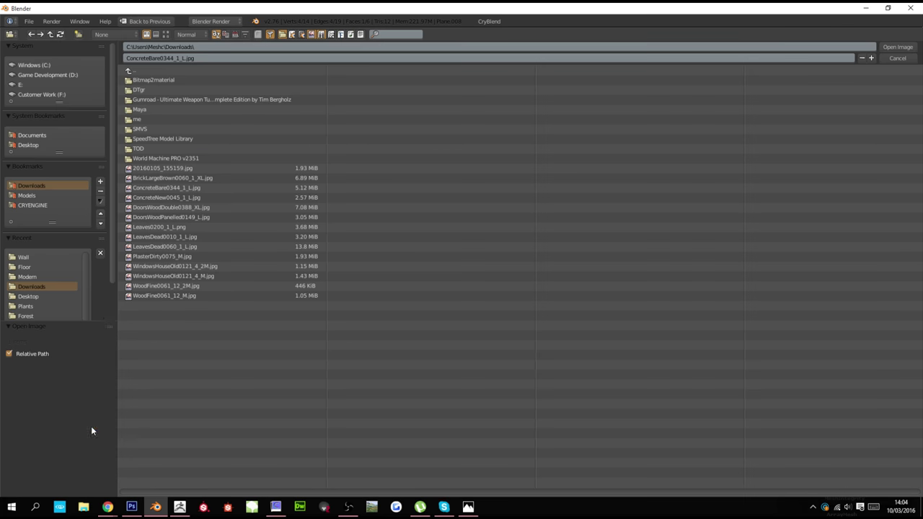
click(40, 206)
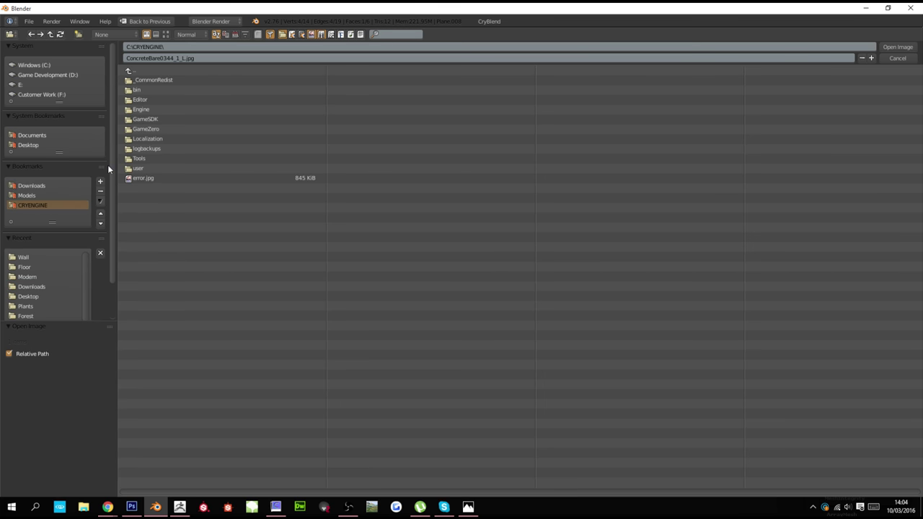
click(142, 129)
click(147, 121)
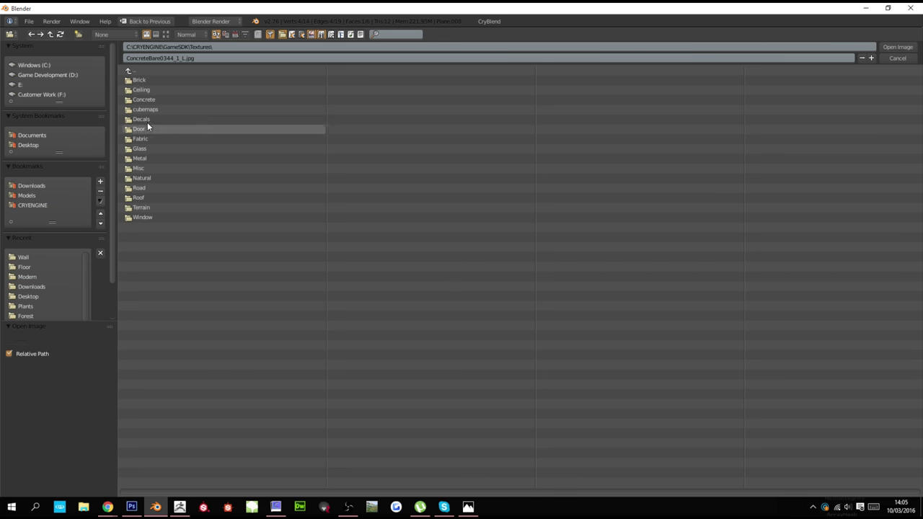
click(146, 187)
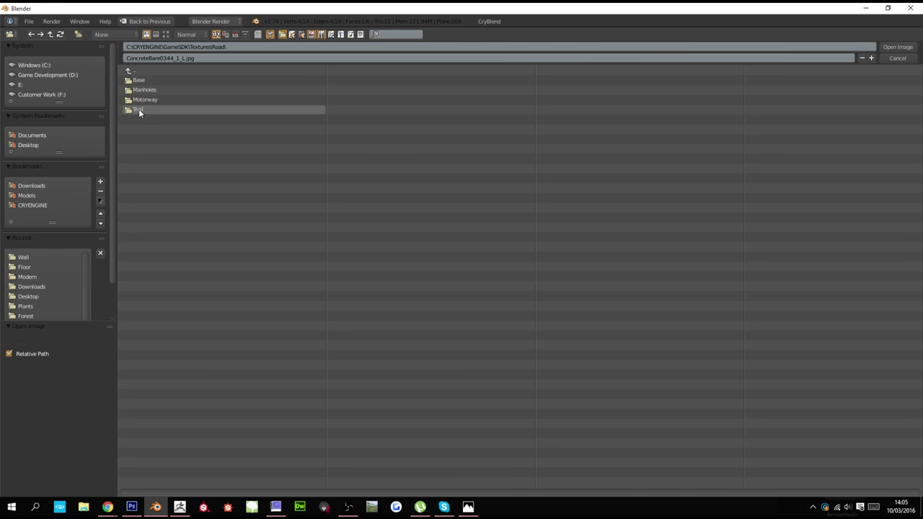
click(147, 81)
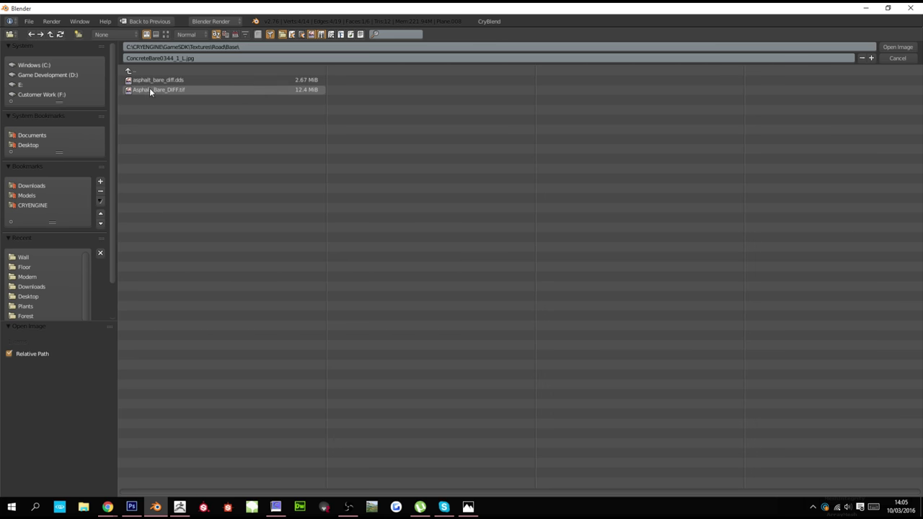
click(140, 70)
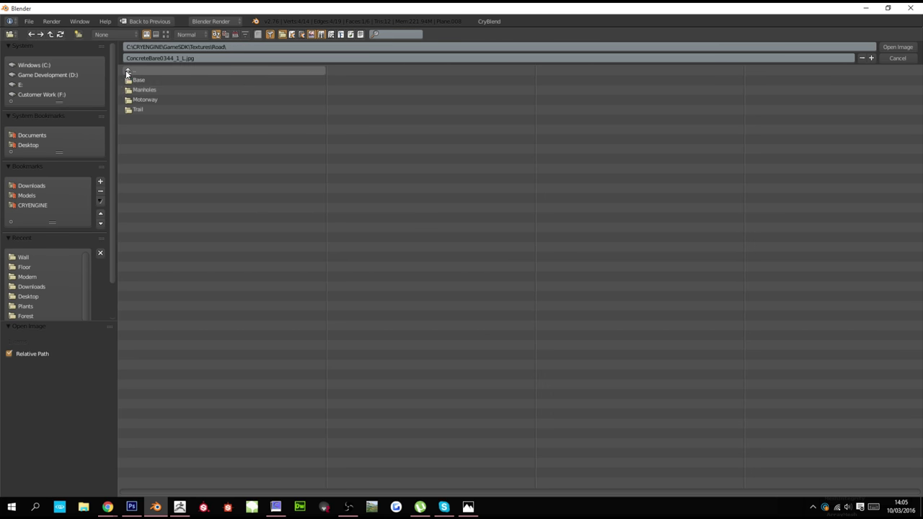
click(151, 102)
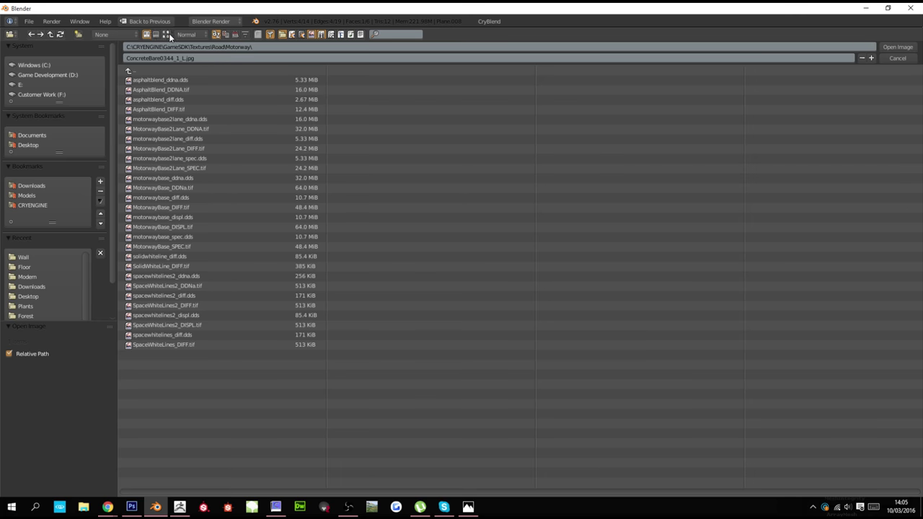
click(165, 34)
click(152, 75)
click(152, 83)
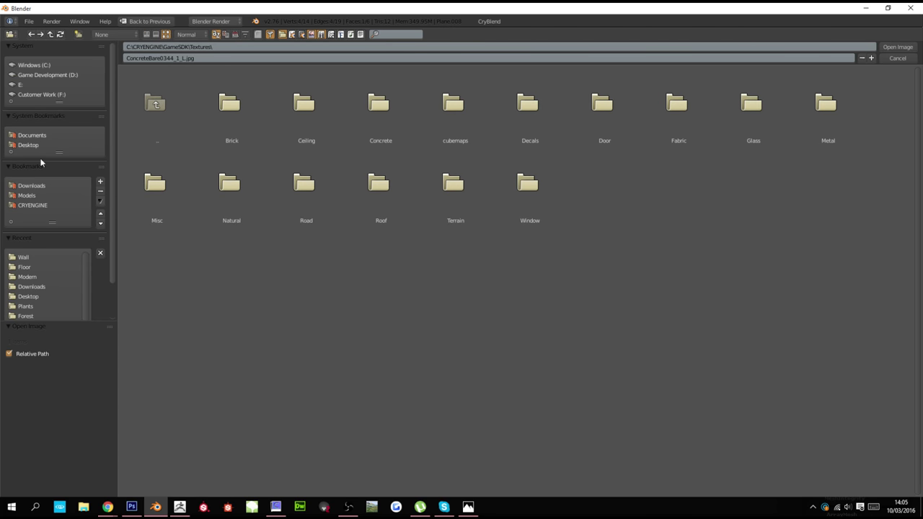
Load Sidewalk1_DIFF.tif from CRYENGINE\GameSDK\Objects\Assets\Street\Road\textures as the image for the selected road face
click(33, 204)
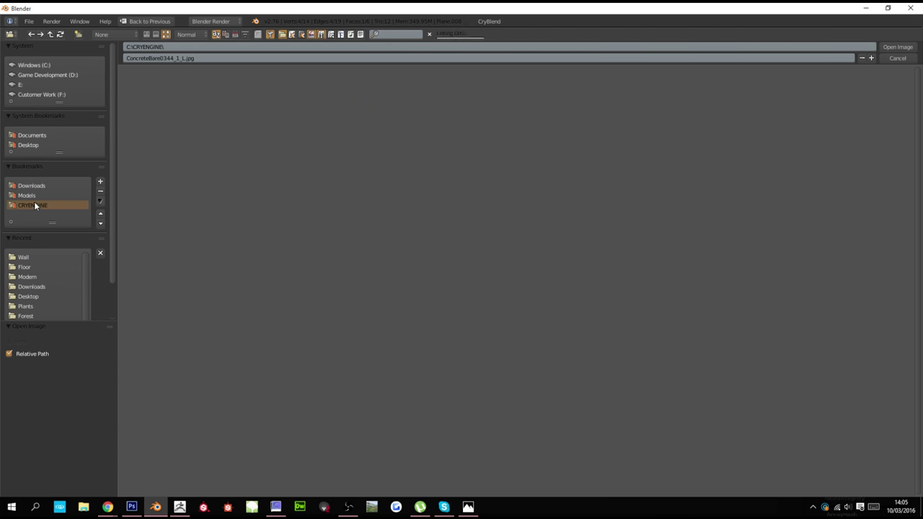
click(147, 34)
click(151, 119)
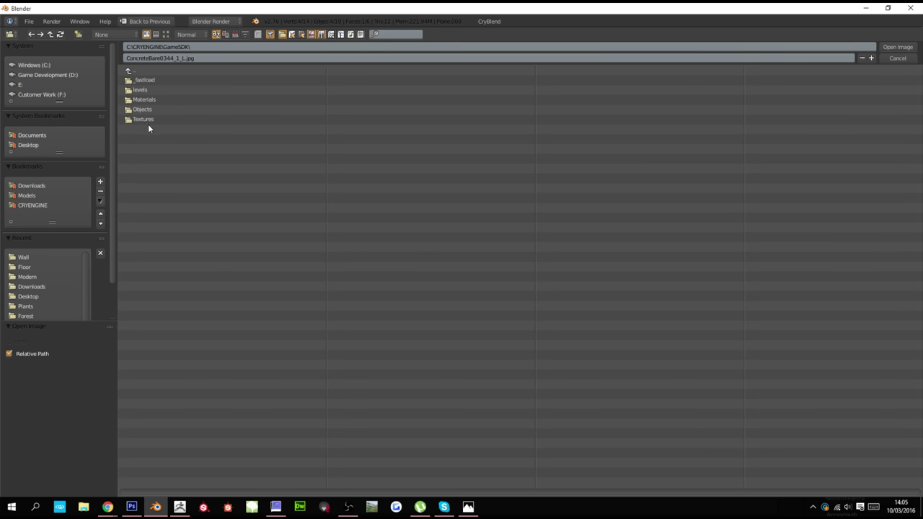
click(147, 110)
click(147, 81)
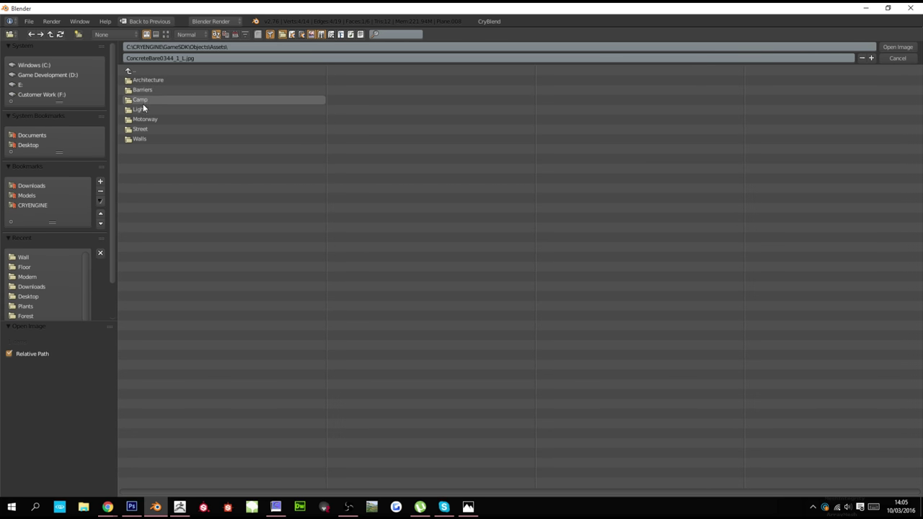
click(142, 128)
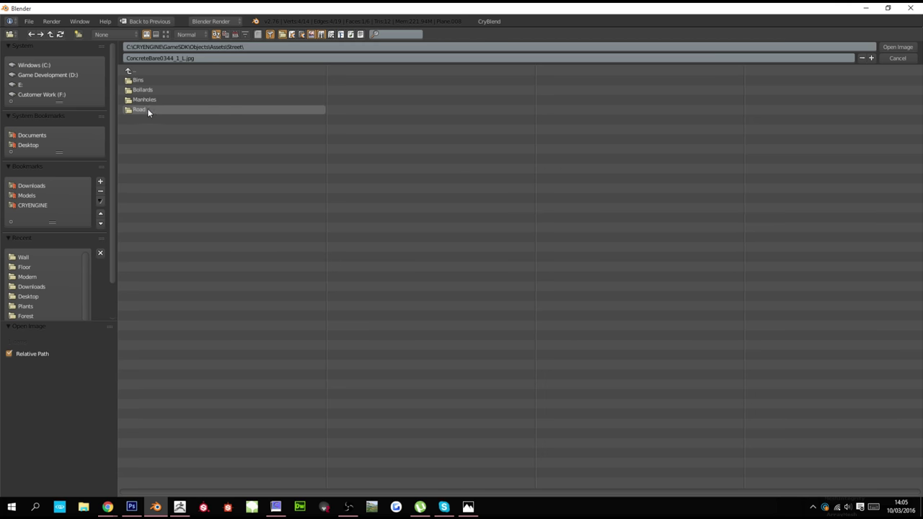
click(148, 108)
click(148, 91)
click(166, 34)
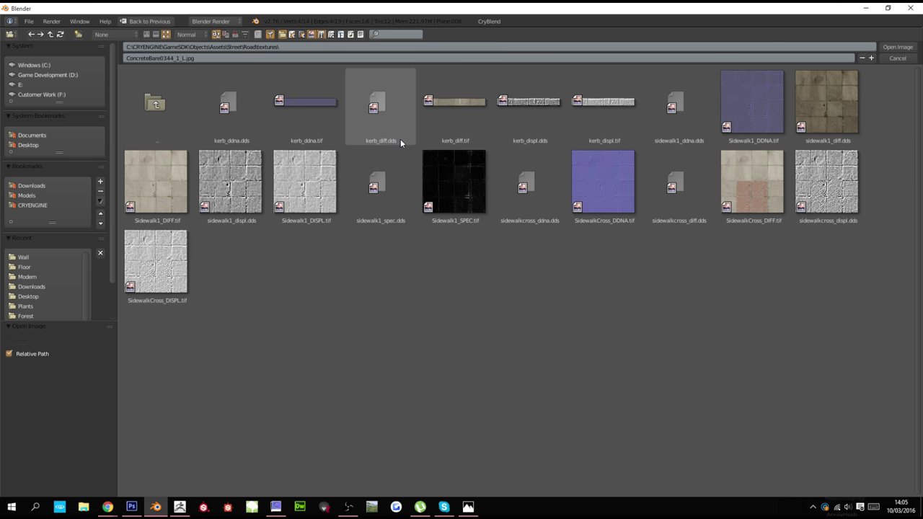
double_click(175, 174)
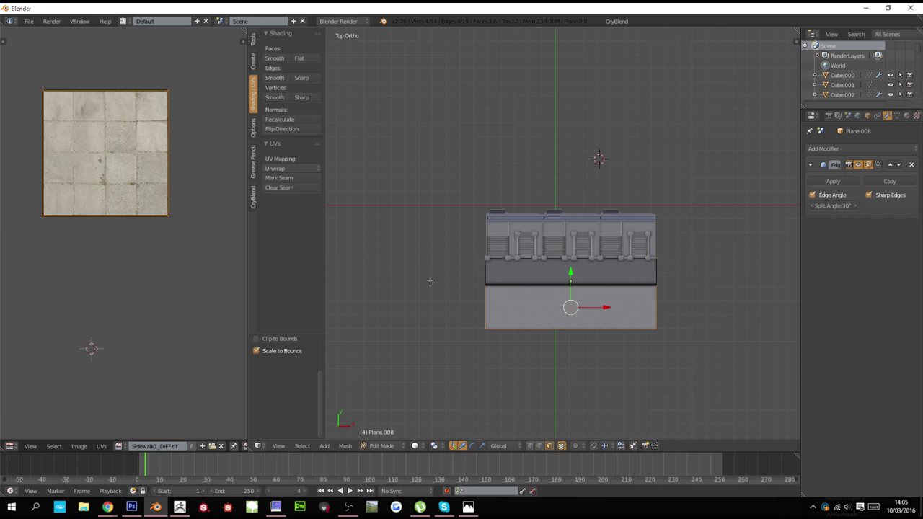
Project the sidewalk face's UVs from the top view, fitted to bounds, and assign the existing Sidewalk1_DIFF.tif image to it
scroll(498, 308, up, 2)
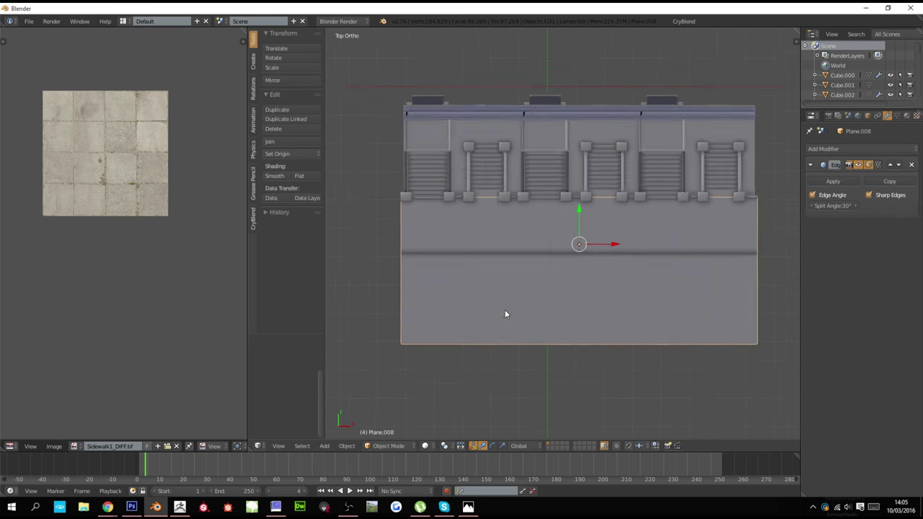
middle_drag(505, 309, 527, 235)
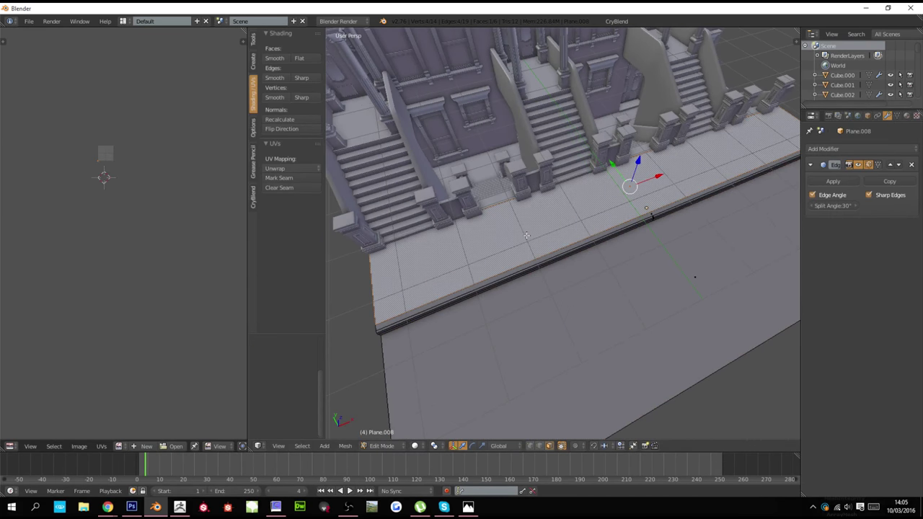
key(KP_7)
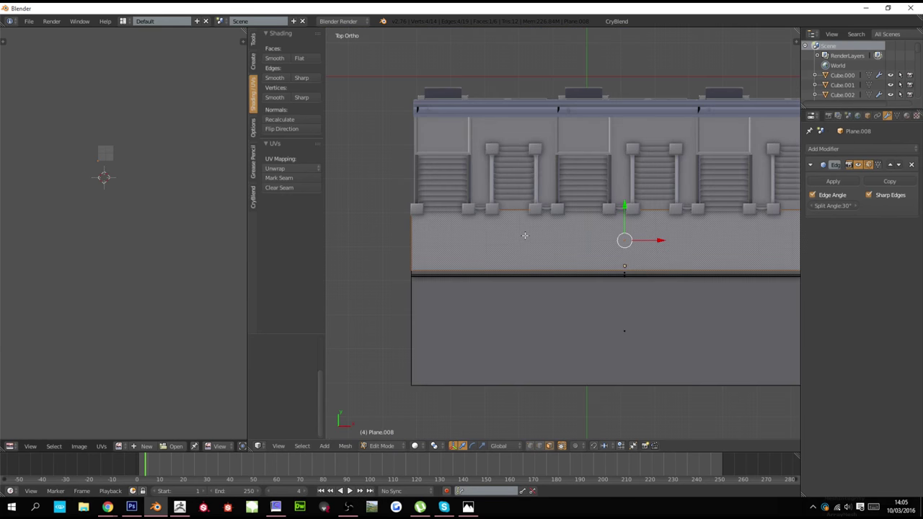
key(u)
click(525, 236)
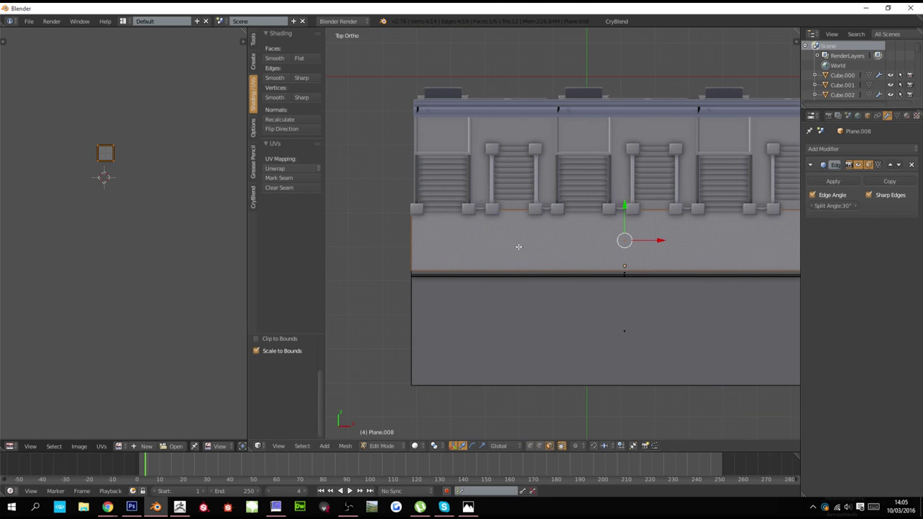
click(119, 446)
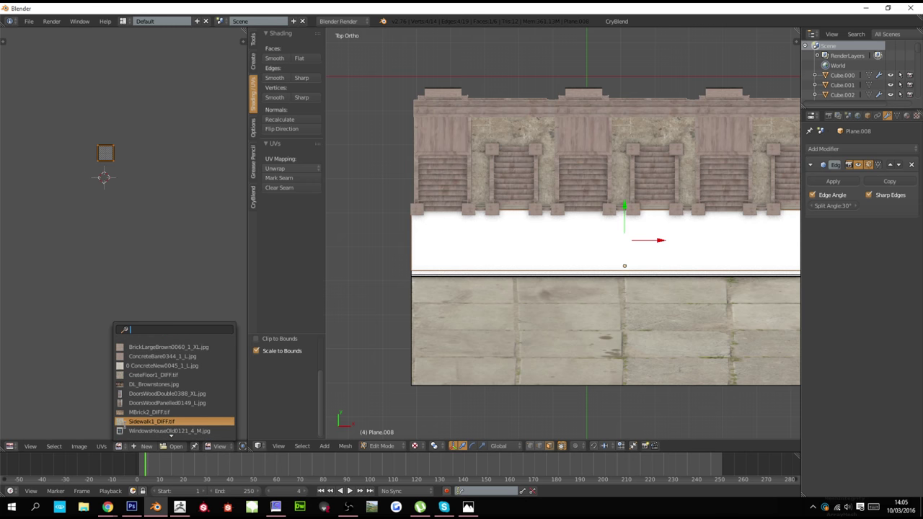
click(144, 421)
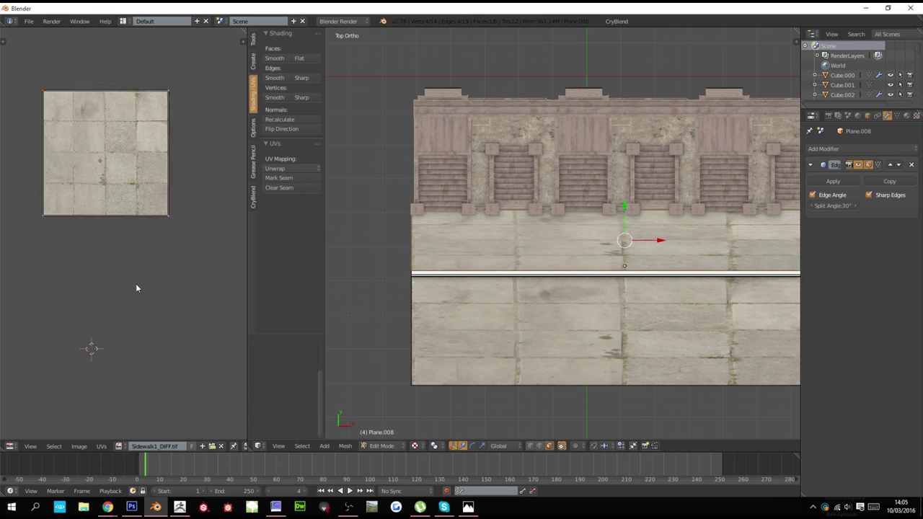
Scale the sidewalk face's UVs by 4 along X and return to Object Mode to check the paving in perspective
text(s4)
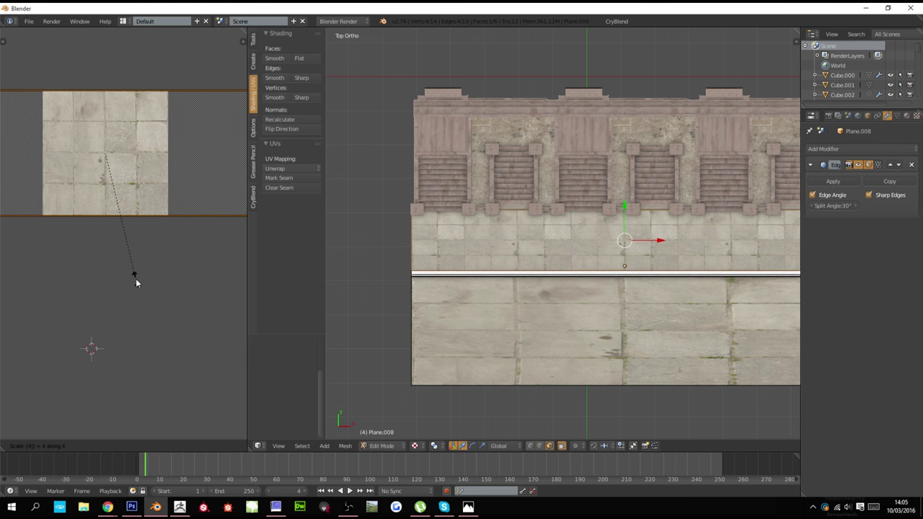
key(Return)
scroll(542, 274, down, 3)
key(KP_5)
middle_drag(542, 274, 584, 282)
key(Tab)
scroll(584, 282, up, 5)
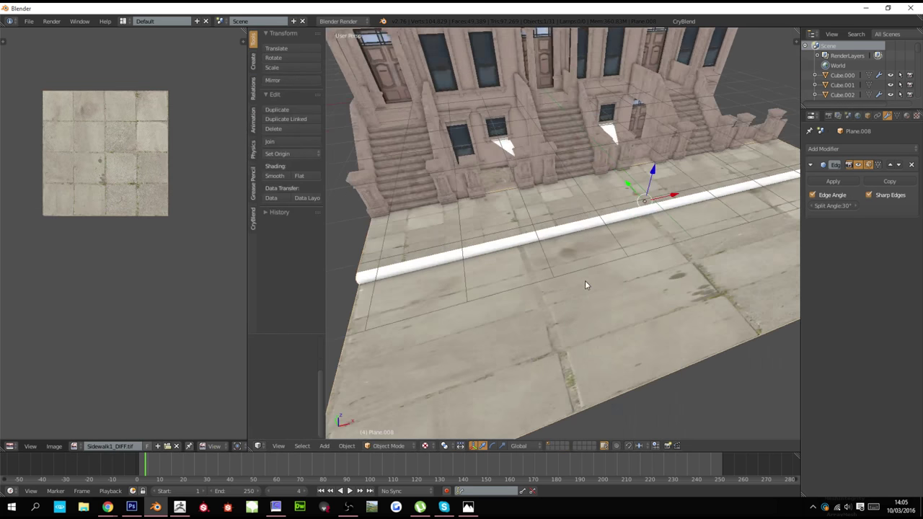
Turn off the grid floor in the 3D view's display settings
key(n)
scroll(734, 231, down, 2)
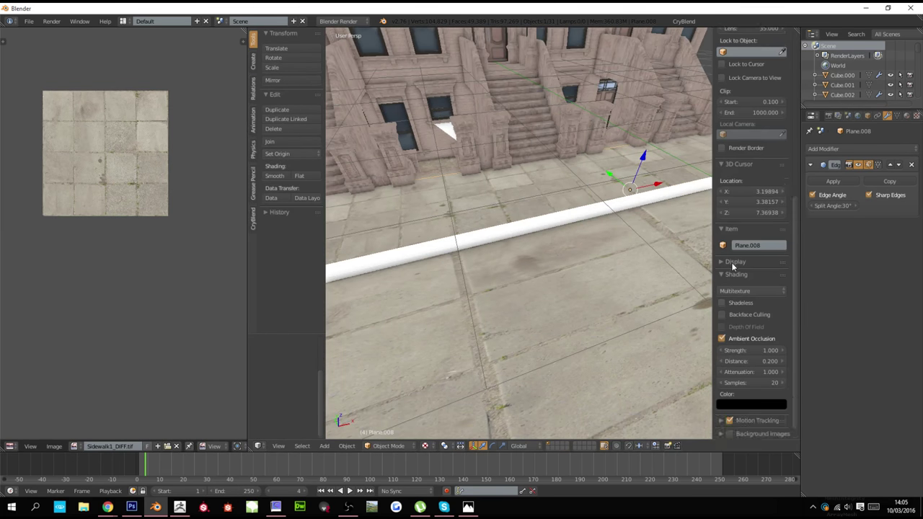
click(731, 263)
click(725, 249)
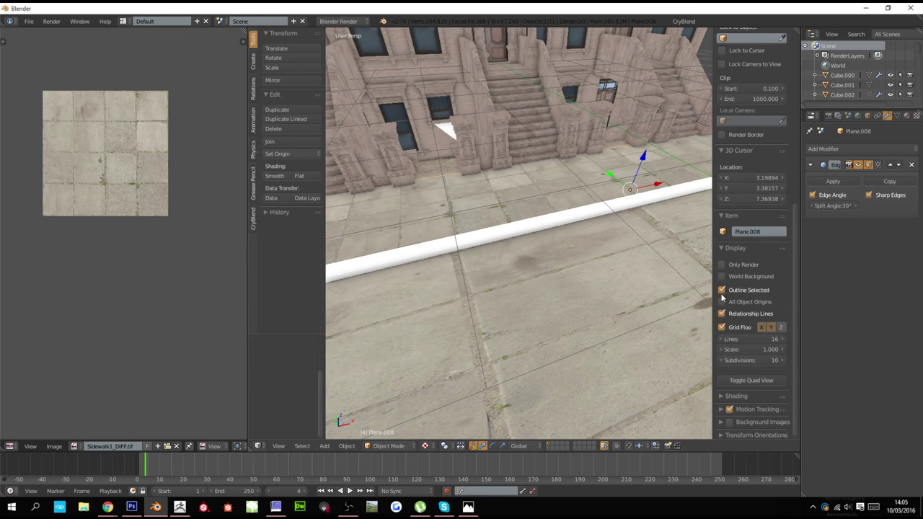
click(723, 328)
key(n)
Stretch the sidewalk face's UVs further along X so the paving slabs become shorter along the street
scroll(591, 278, down, 4)
scroll(533, 250, up, 3)
middle_drag(509, 277, 565, 291)
key(Tab)
scroll(533, 250, up, 2)
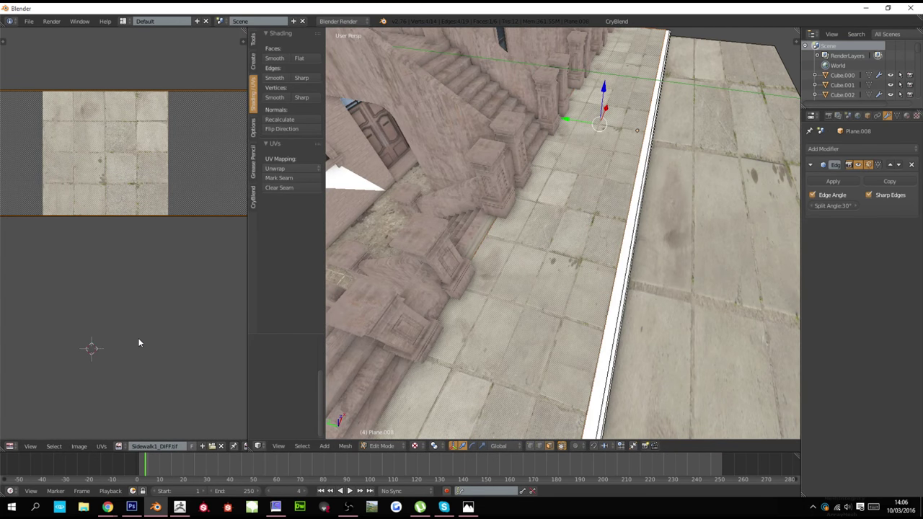
key(s)
key(x)
click(161, 44)
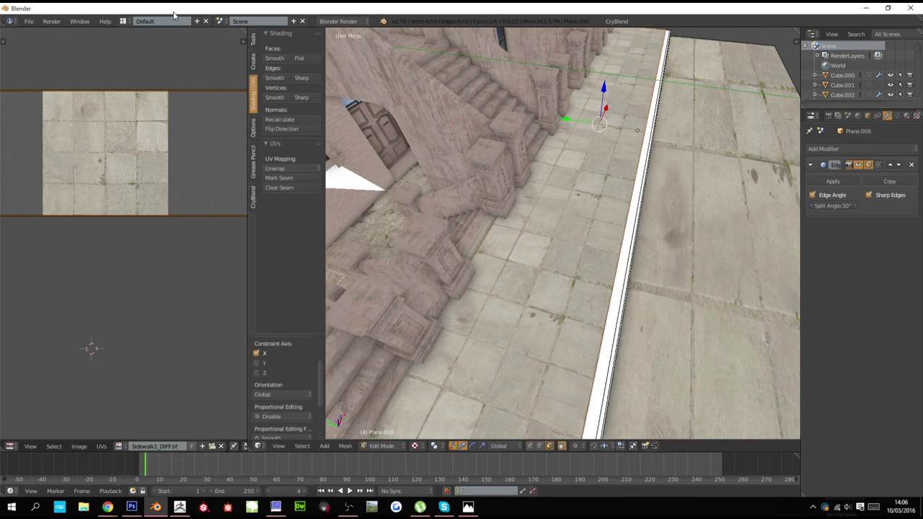
Lower the upper edge of the sidewalk UVs along Y by one row of paving slabs
key(g)
key(y)
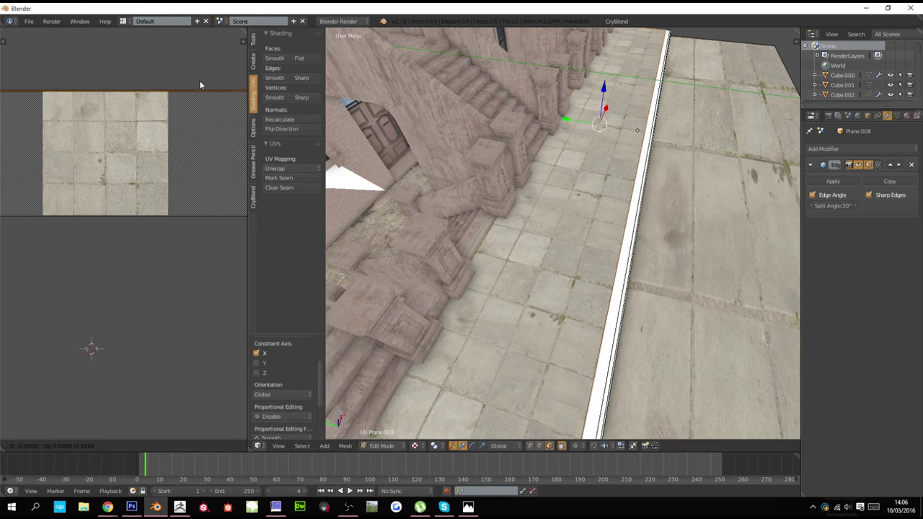
click(201, 89)
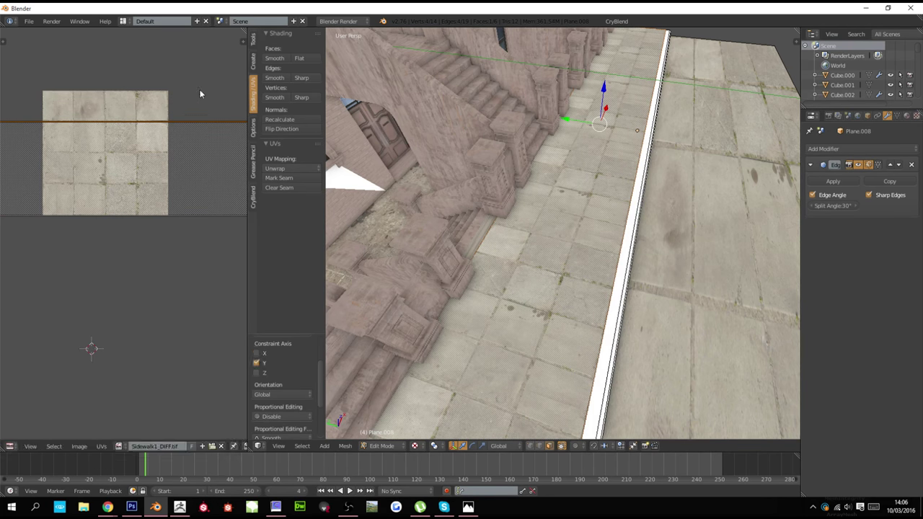
key(a)
key(a)
key(s)
key(x)
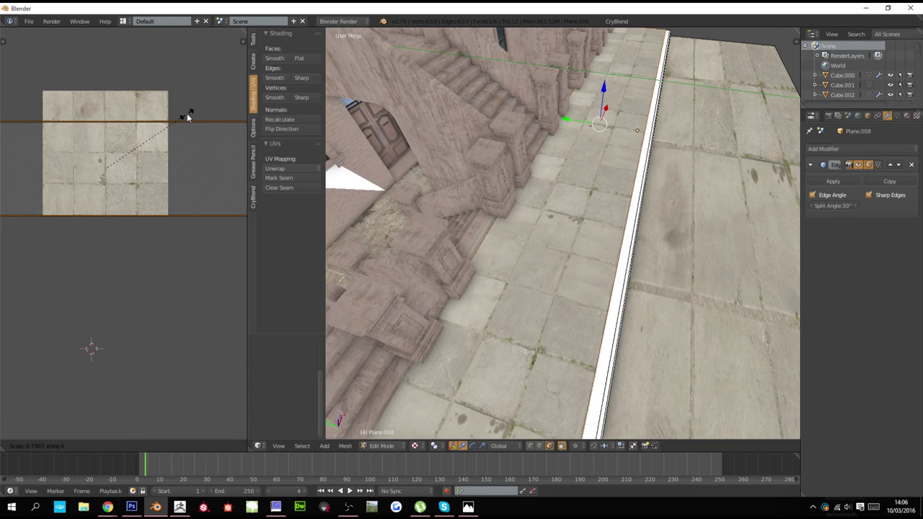
right_click(187, 114)
Lower the upper UV edge along Y to the middle of the image so the sidewalk spans two slab rows
right_click(185, 124)
key(g)
key(y)
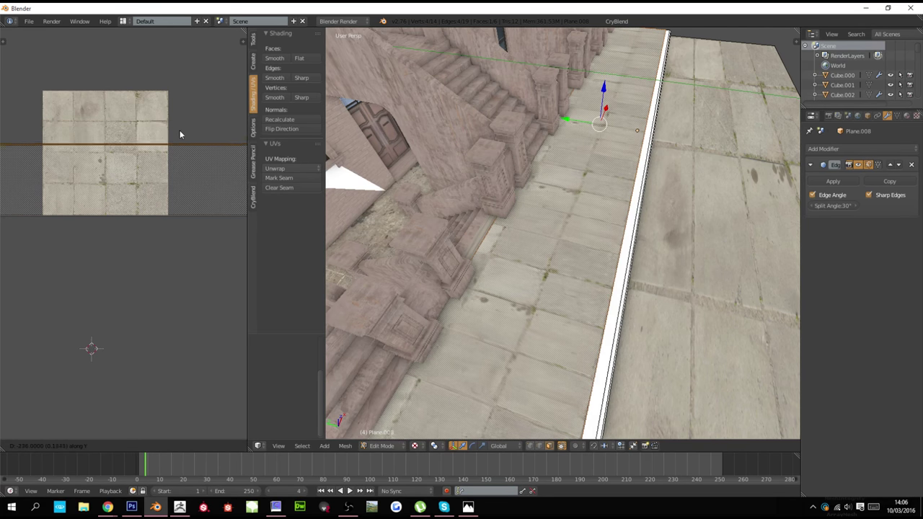
click(181, 142)
Scale all the sidewalk UVs along X to about 0.58 and check the slab proportions in Object Mode
key(a)
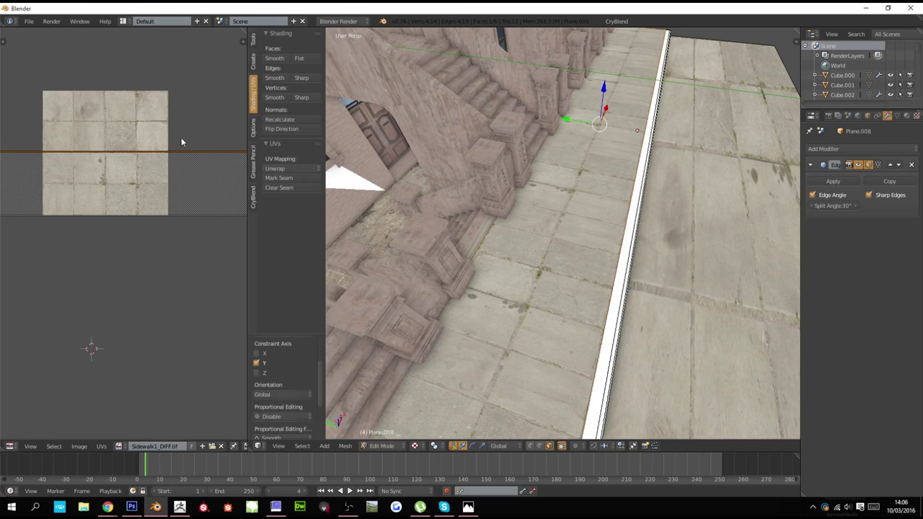
key(s)
key(x)
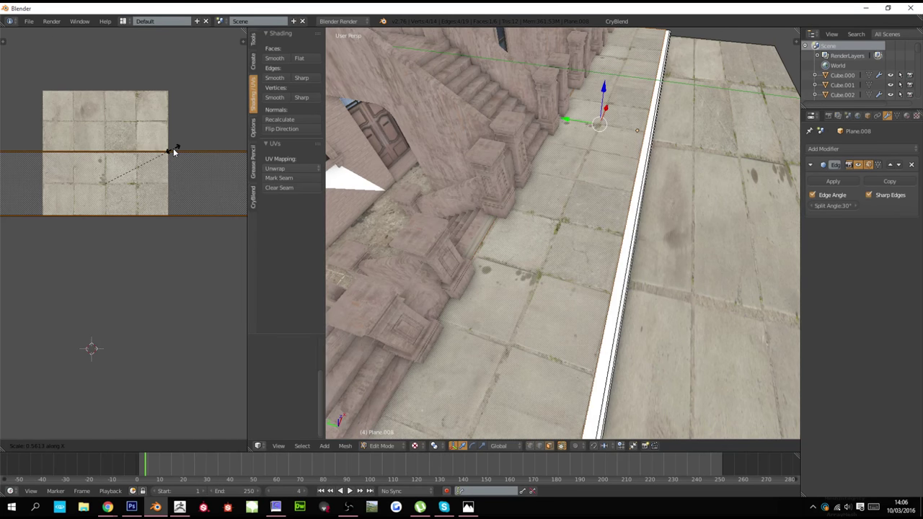
click(173, 148)
key(Tab)
middle_drag(331, 186, 550, 203)
scroll(549, 199, up, 5)
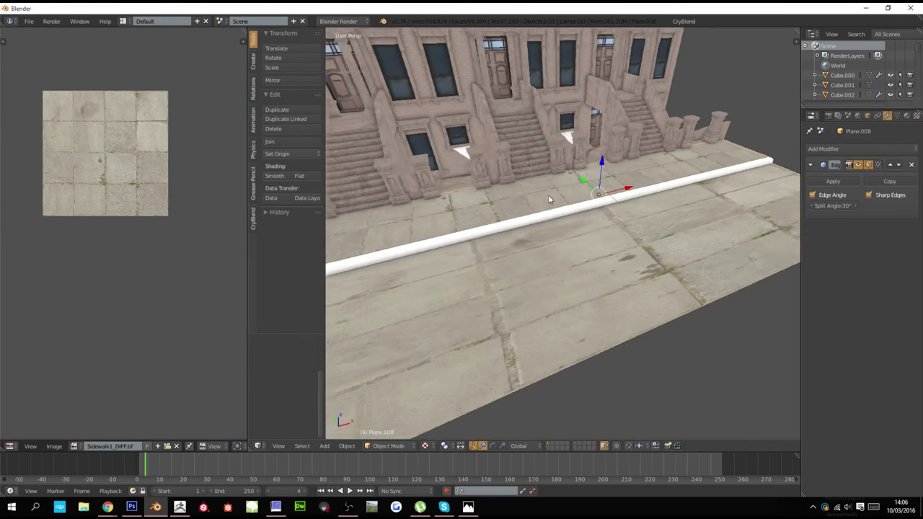
Shrink the sidewalk UVs slightly more along X to even out the slabs, and view the result in Object Mode
key(Tab)
key(s)
key(x)
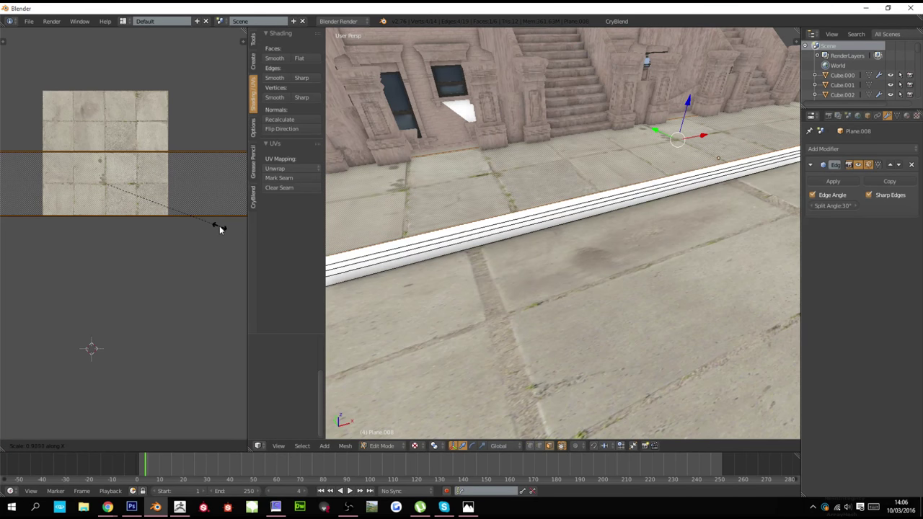
click(217, 225)
key(Tab)
scroll(527, 228, down, 3)
Select the road face in Edit Mode and start opening another image for it, with the files shown as thumbnails
key(Tab)
right_click(551, 247)
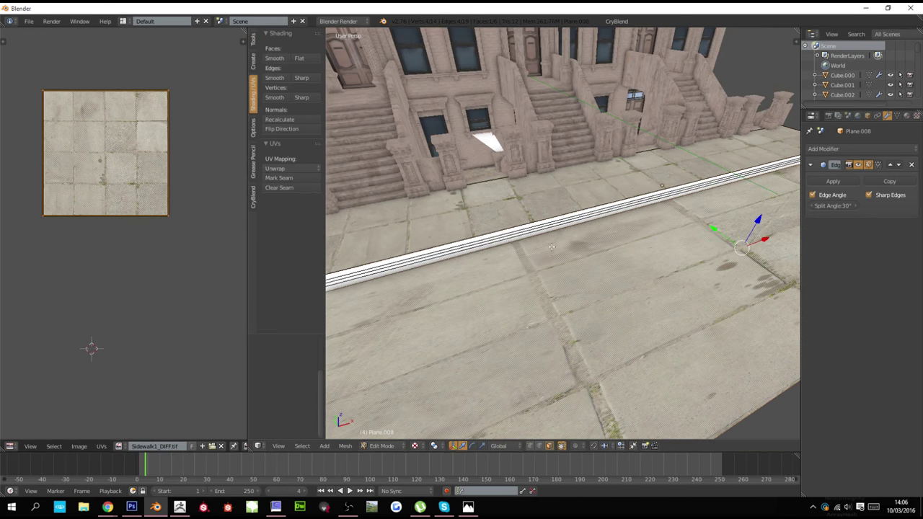
click(79, 447)
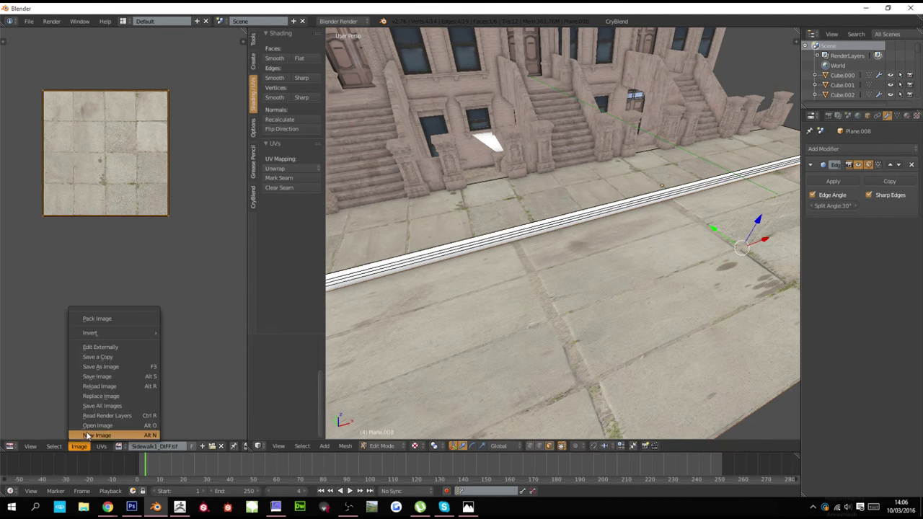
click(94, 425)
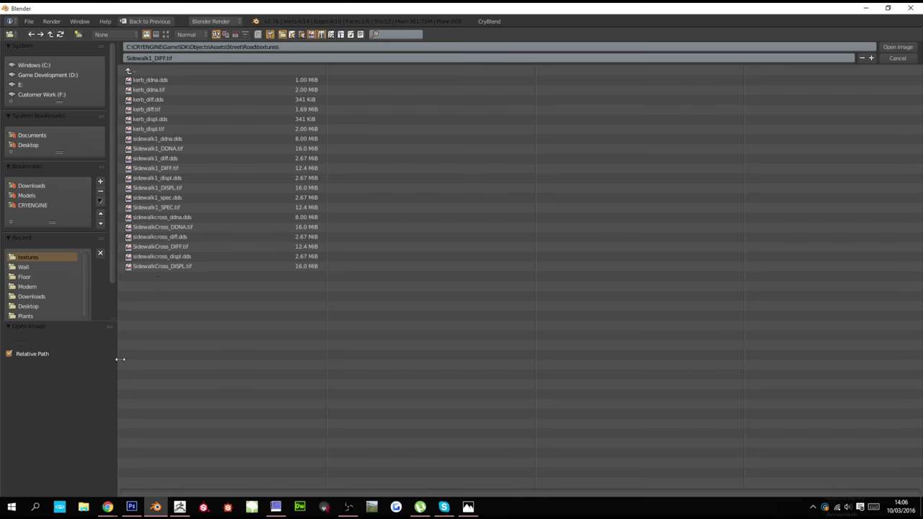
click(166, 34)
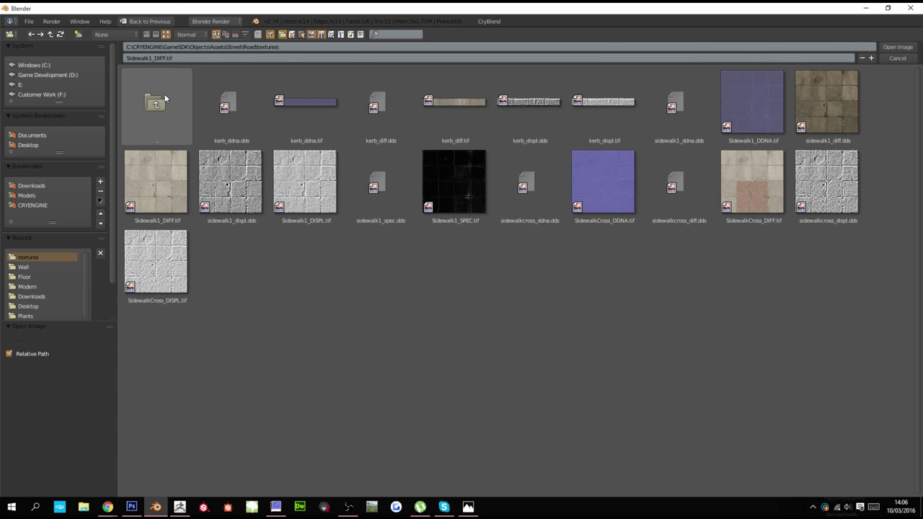
Look for a road image in the Street\Road\Misc\textures and Motorway\textures folders under CRYENGINE\GameSDK\Objects\Assets
click(164, 94)
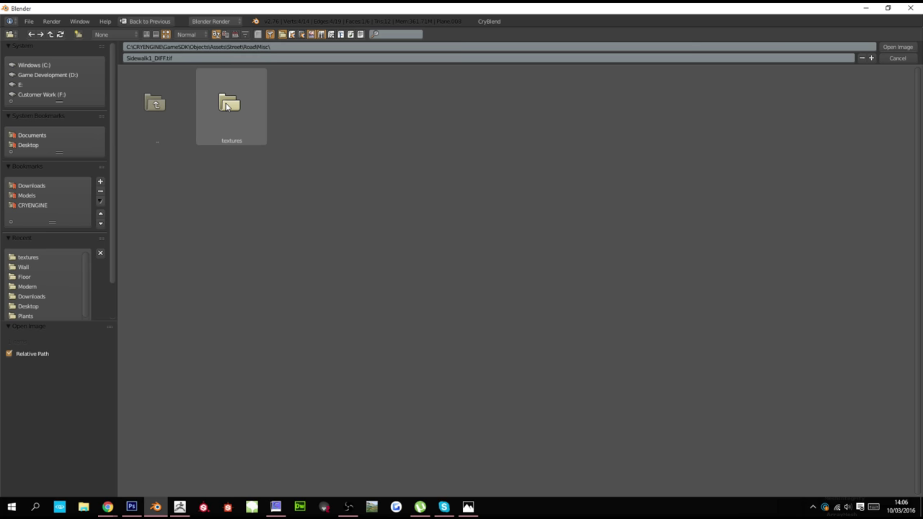
click(227, 105)
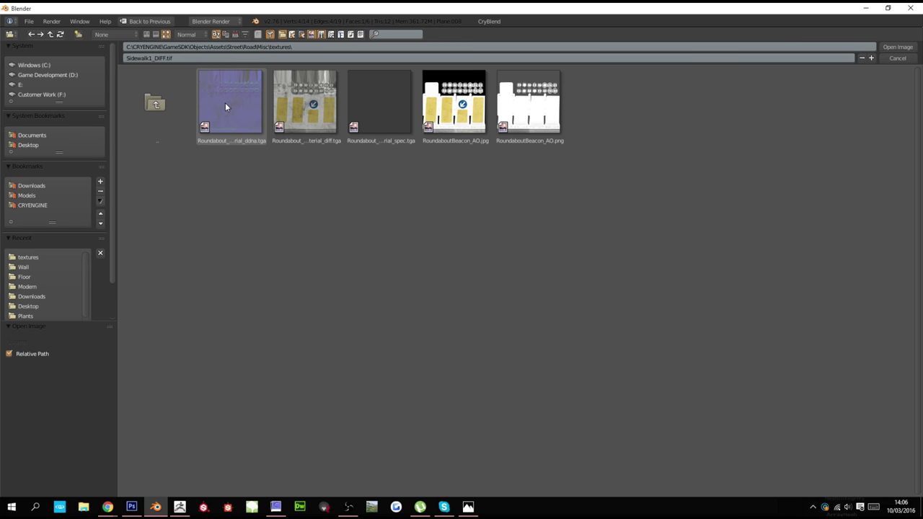
click(167, 102)
click(167, 103)
click(167, 102)
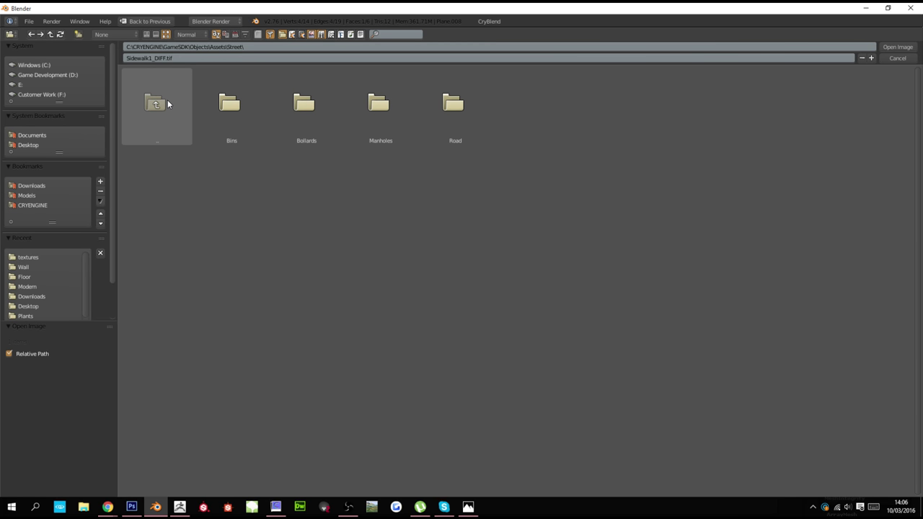
click(167, 104)
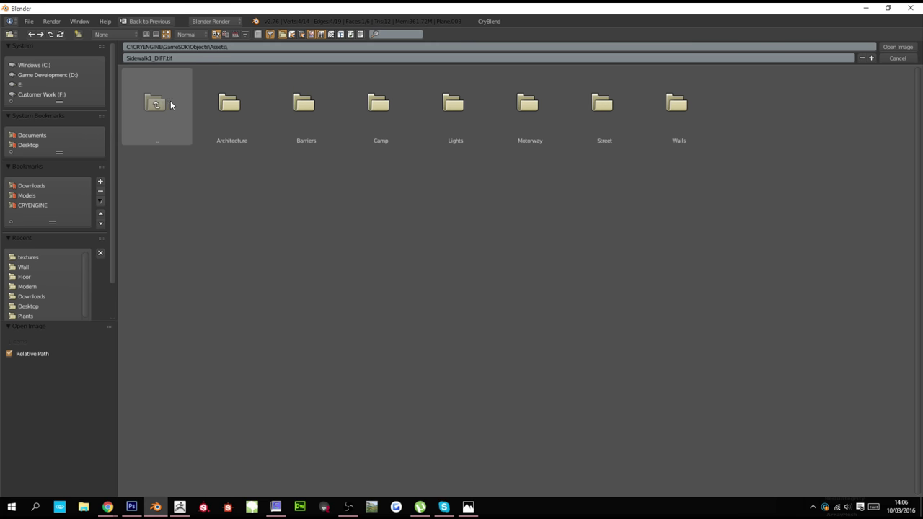
click(531, 115)
click(306, 115)
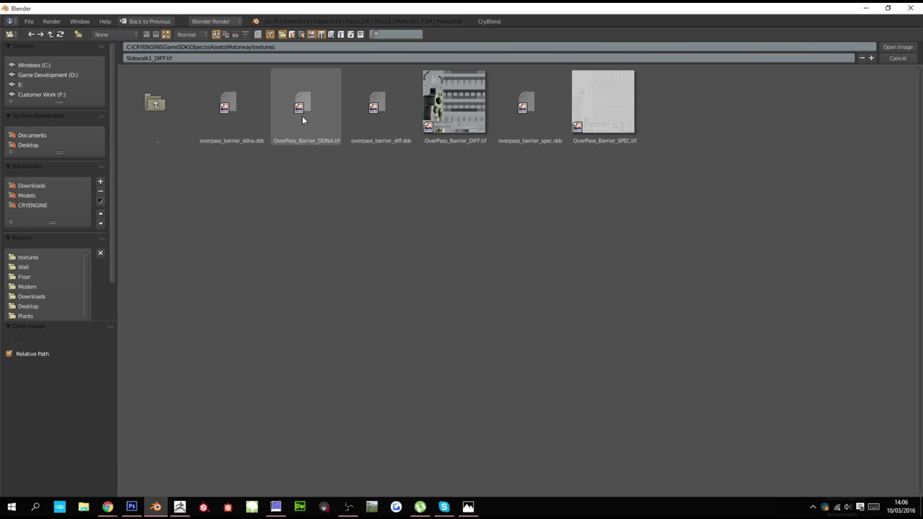
click(159, 103)
click(159, 104)
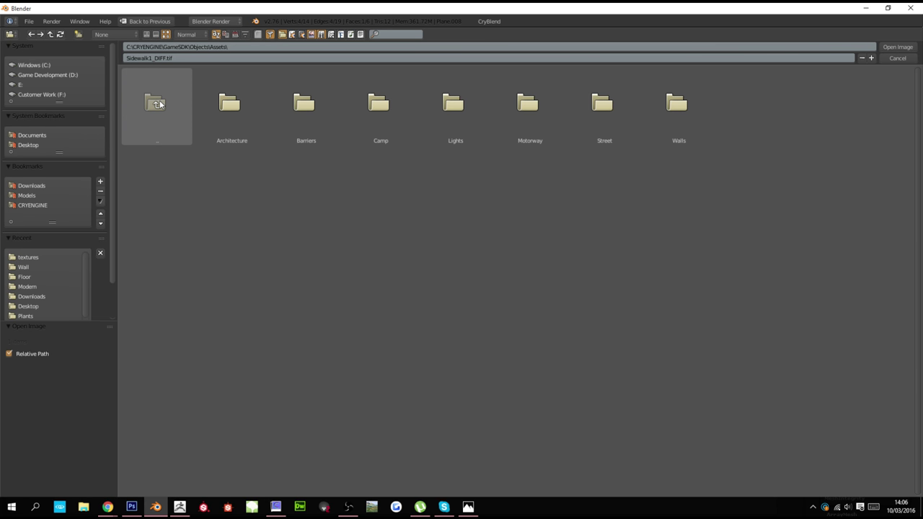
Browse to the CRYENGINE\GameSDK\Textures\Road\Motorway folder and show its files as thumbnails
click(47, 205)
click(146, 34)
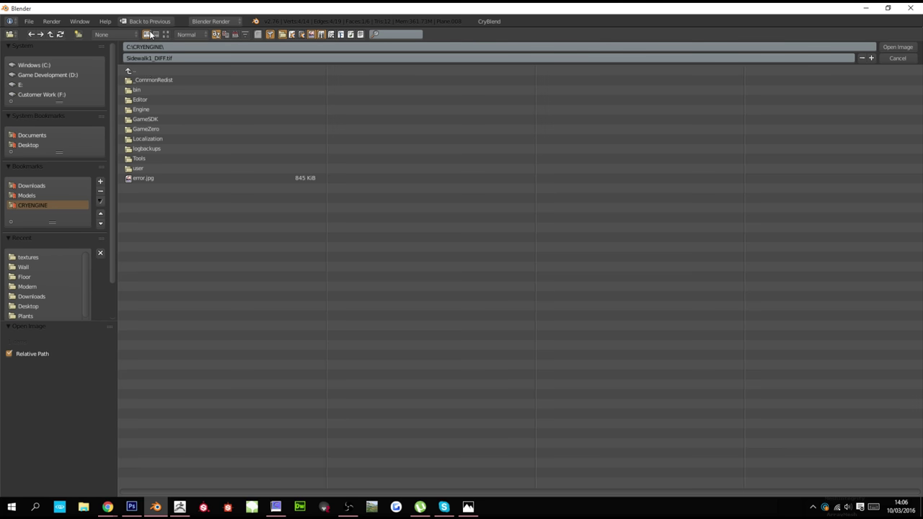
click(147, 119)
click(149, 118)
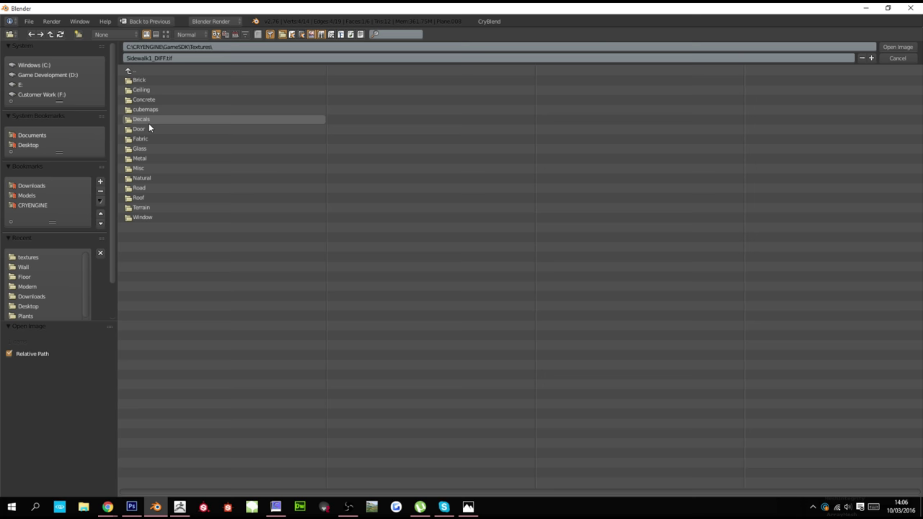
click(149, 189)
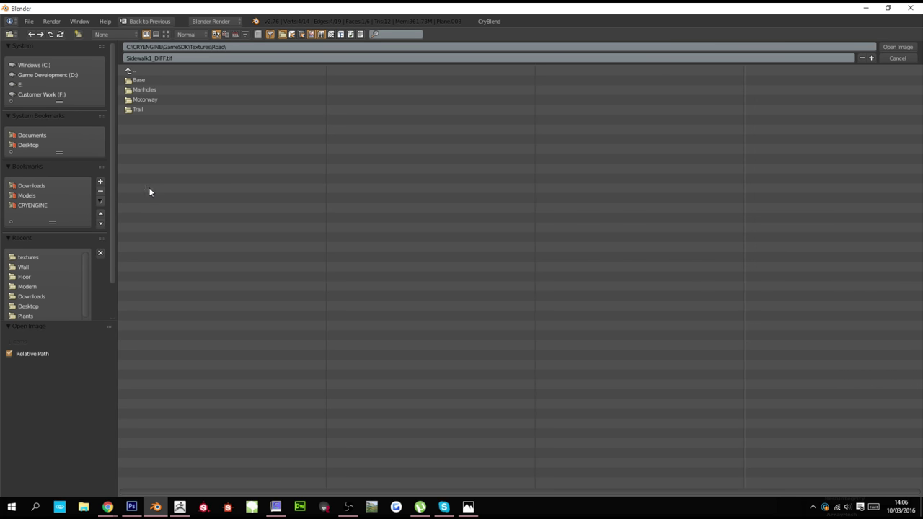
click(147, 100)
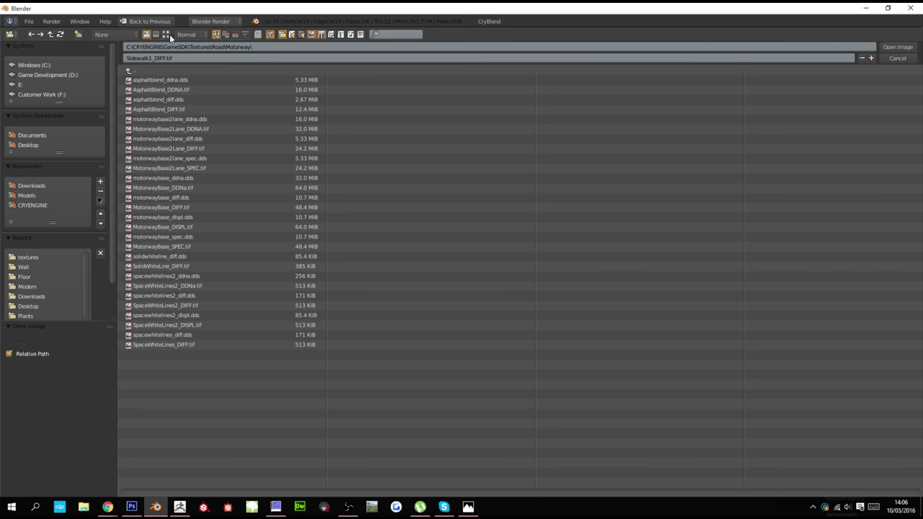
click(167, 34)
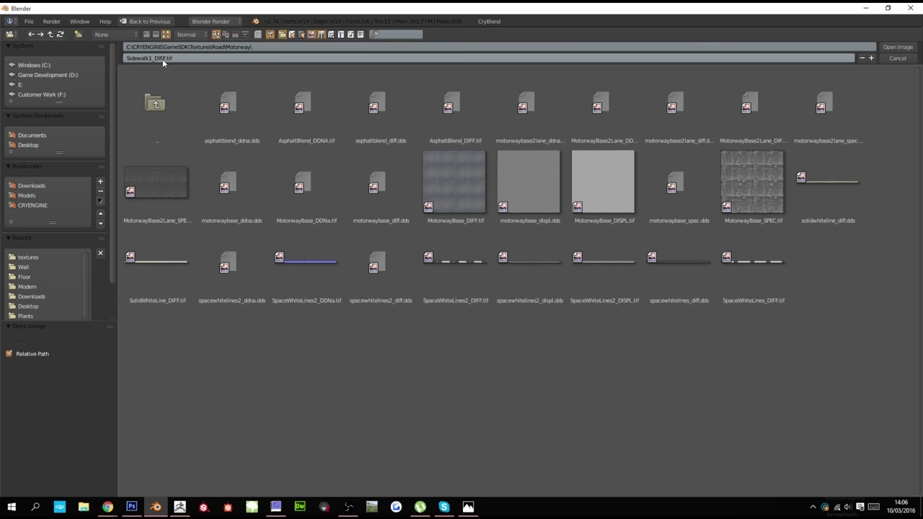
Open MotorwayBase2Lane_SPEC.tif on the road face, and replace it with MotorwayBase2Lane_DIFF.tif from the same folder
click(156, 178)
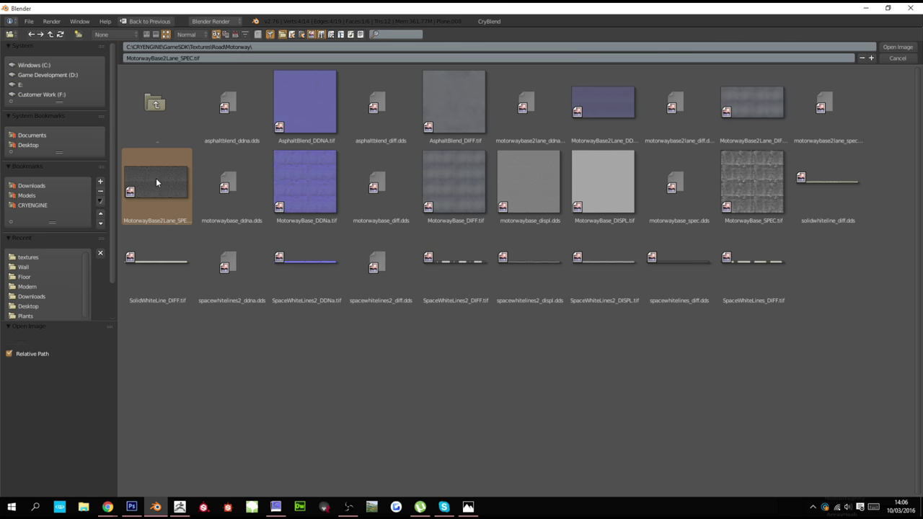
double_click(156, 179)
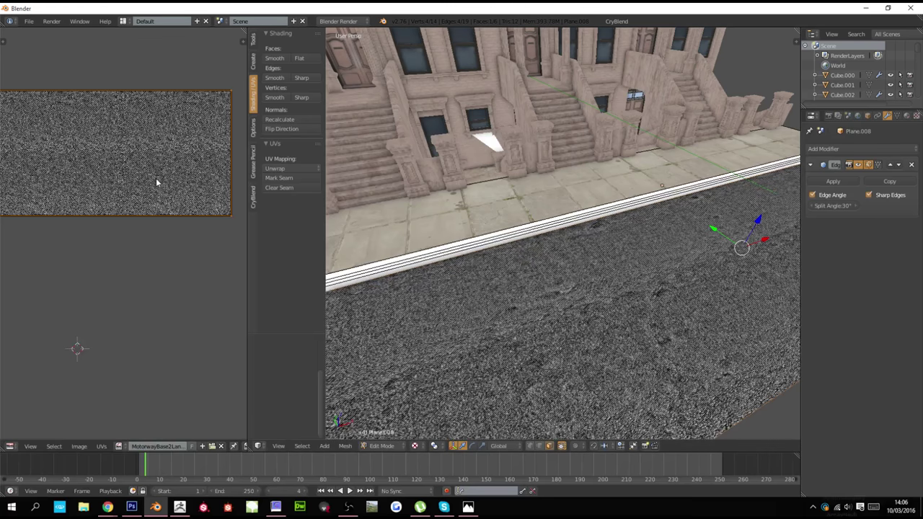
click(79, 445)
click(108, 409)
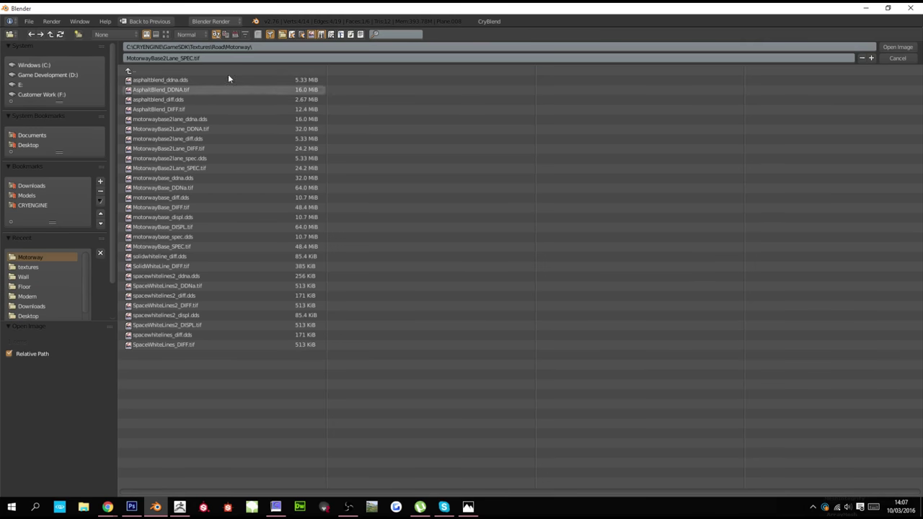
click(165, 34)
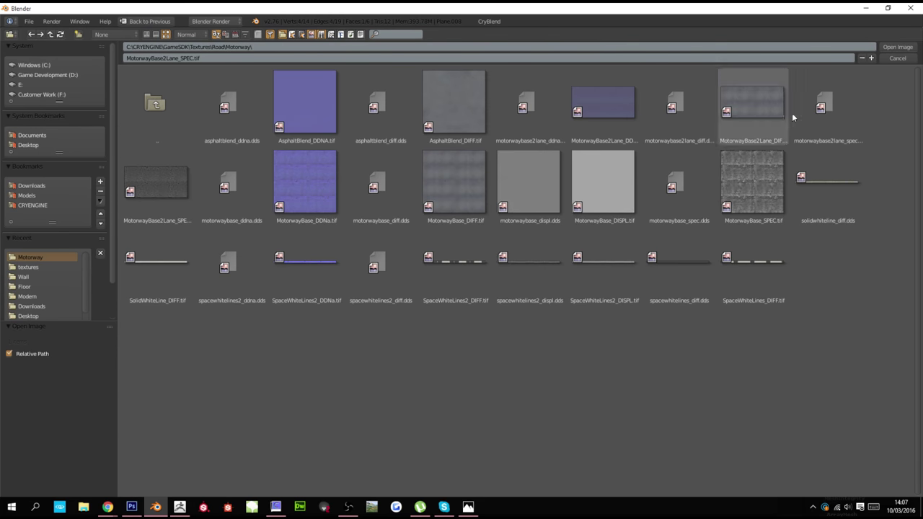
double_click(761, 105)
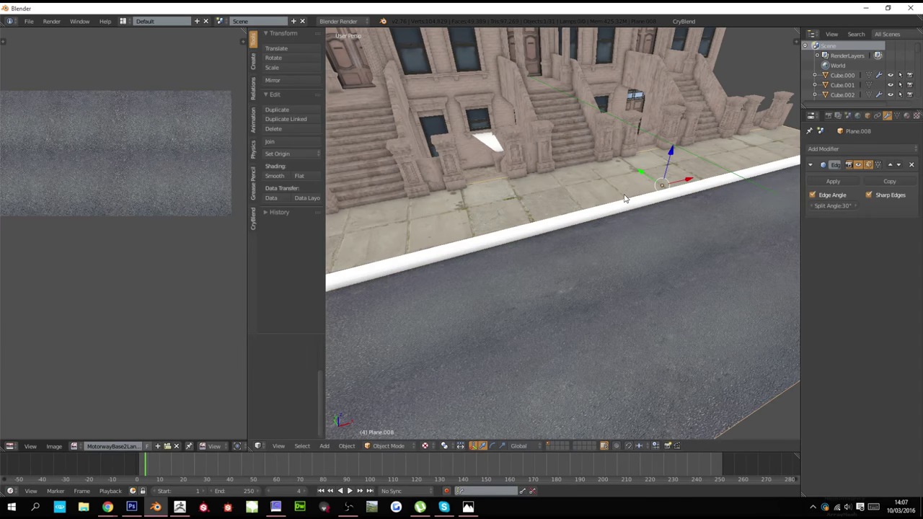
Move the road face's UVs up along Y by about half the image height and check the asphalt in Object Mode
key(g)
key(y)
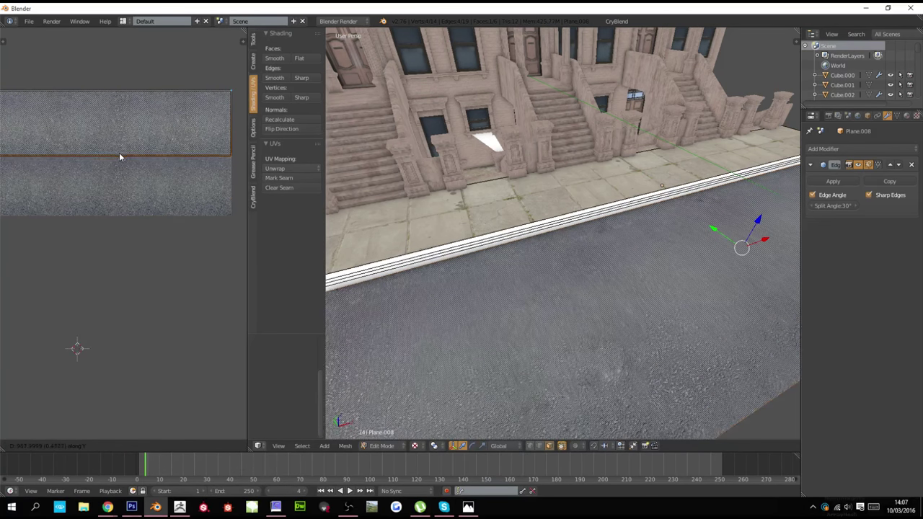
click(118, 150)
key(Tab)
middle_drag(462, 254, 555, 245)
Select all the narrow kerb faces between sidewalk and road in wireframe with circle select, and unwrap them
key(Tab)
right_click(555, 245)
key(z)
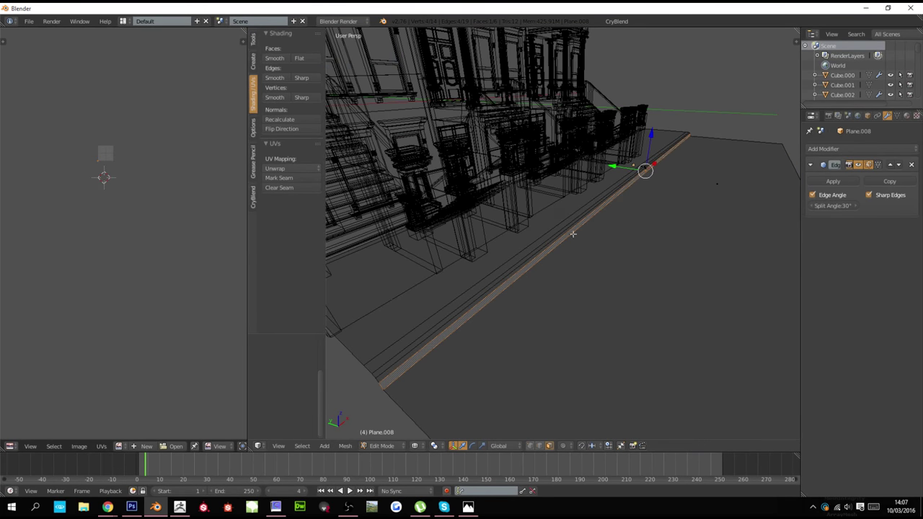
key(c)
scroll(645, 178, up, 5)
click(645, 178)
right_click(644, 178)
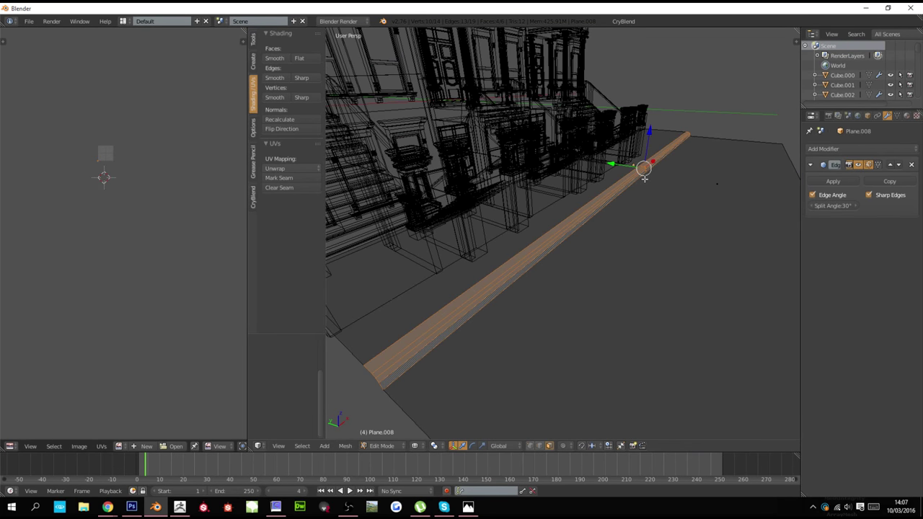
key(y)
key(u)
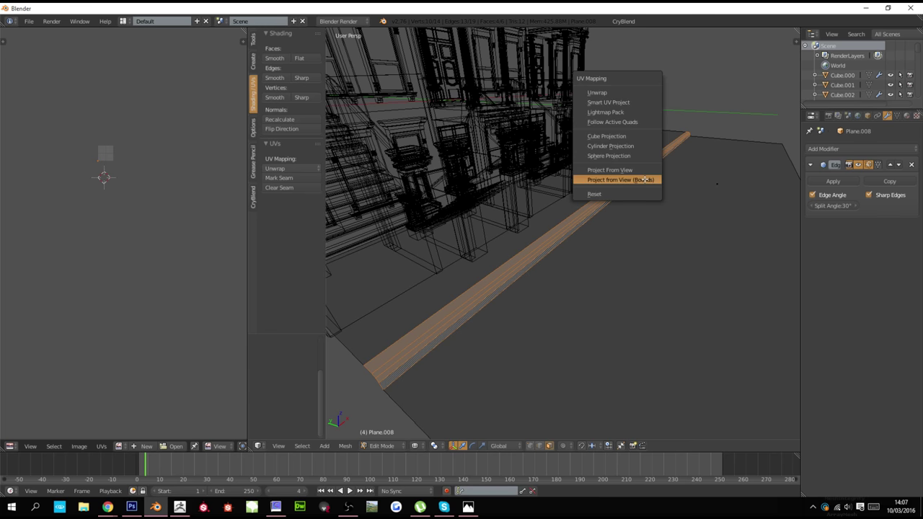
click(637, 91)
scroll(136, 198, up, 5)
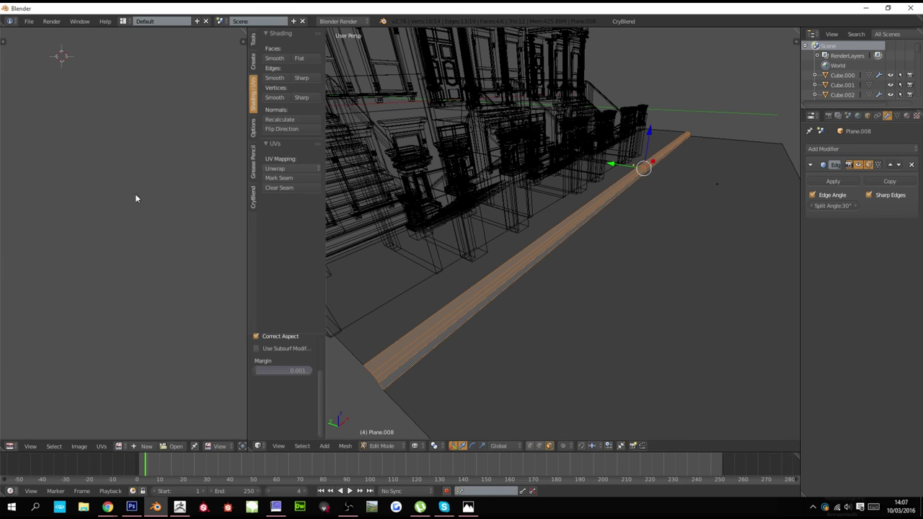
Open kerb_diff.tif from the Street\Road\textures folder for the kerb faces and switch to textured shading
click(78, 446)
click(85, 426)
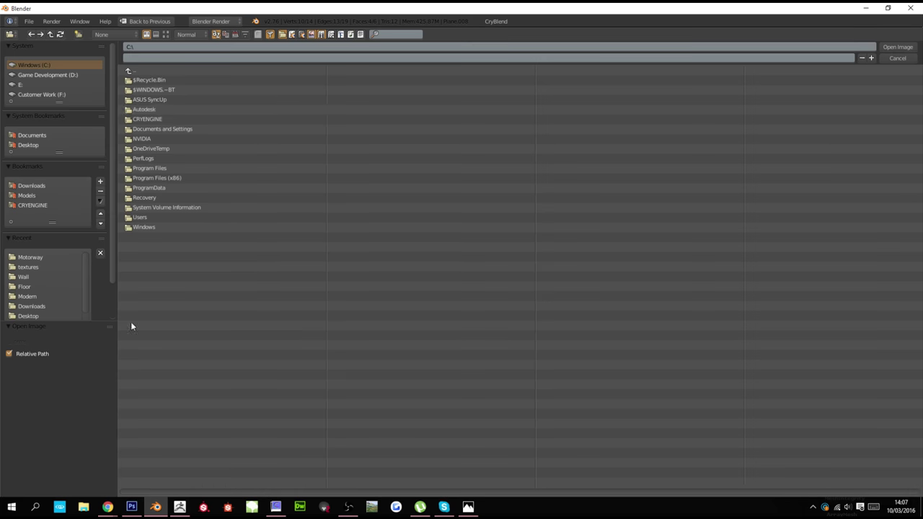
click(39, 268)
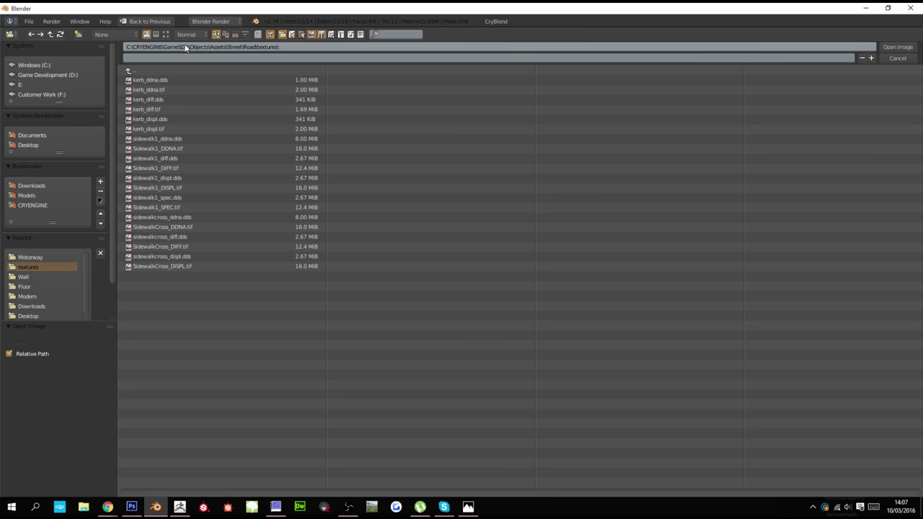
double_click(166, 110)
key(alt+z)
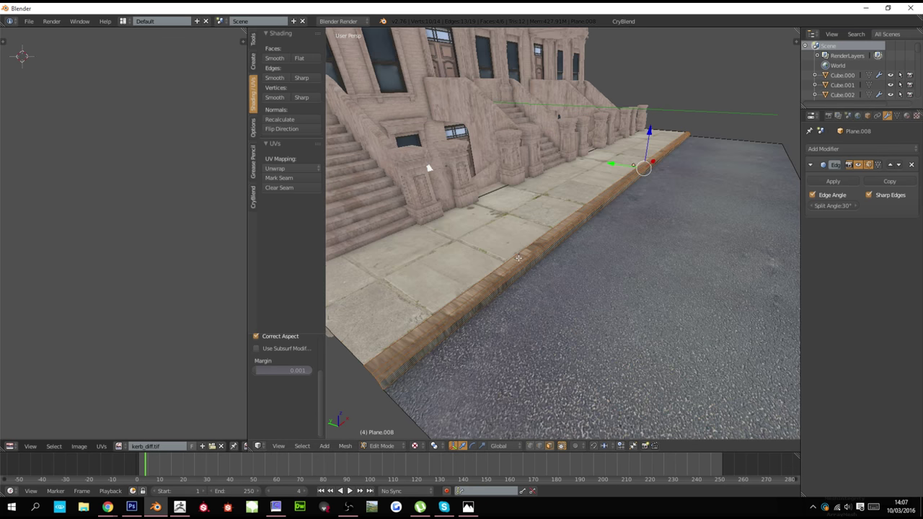
Scale the kerb UVs along Y and move them up along Y onto the kerb image
scroll(518, 258, up, 1)
scroll(120, 161, down, 3)
middle_drag(97, 151, 105, 205)
scroll(111, 171, up, 3)
key(s)
key(y)
click(112, 238)
scroll(110, 216, down, 2)
scroll(106, 205, up, 3)
key(g)
key(y)
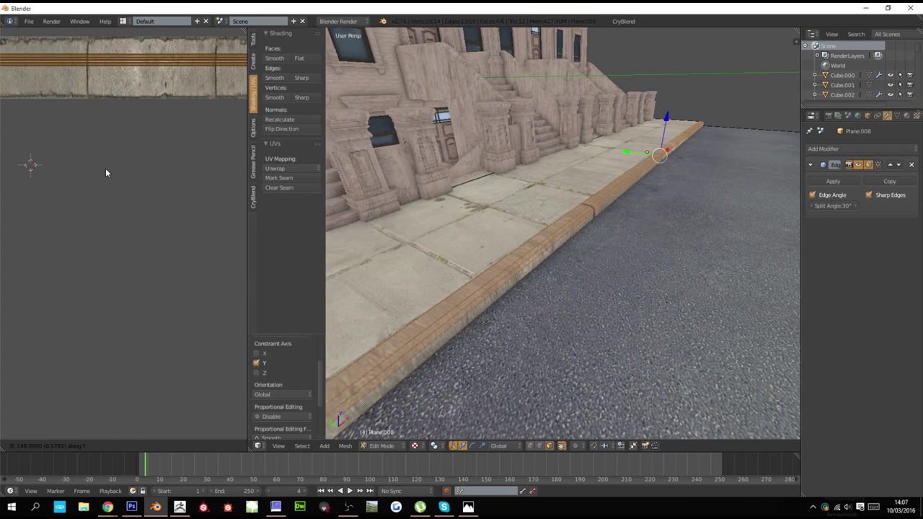
click(108, 40)
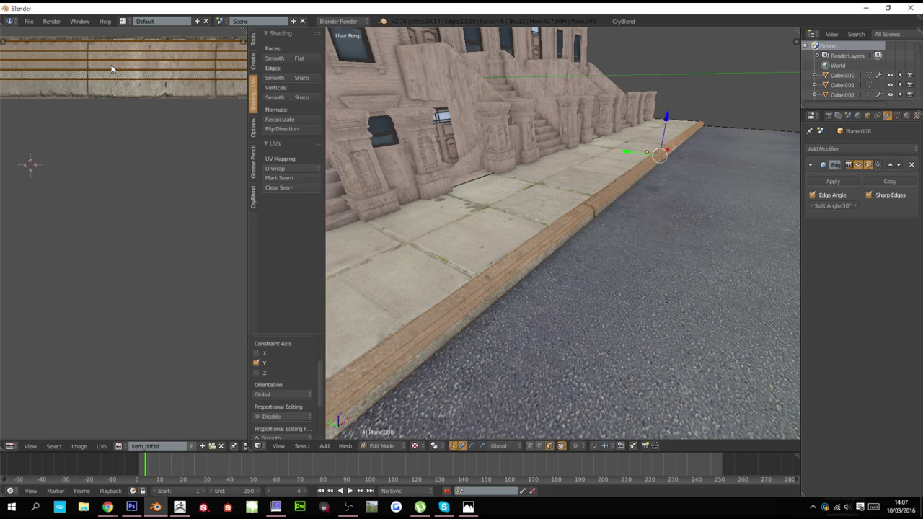
Stretch the kerb UVs along Y to fill the image height, scale them by 4 along X, and check the kerb in Object Mode
key(s)
key(y)
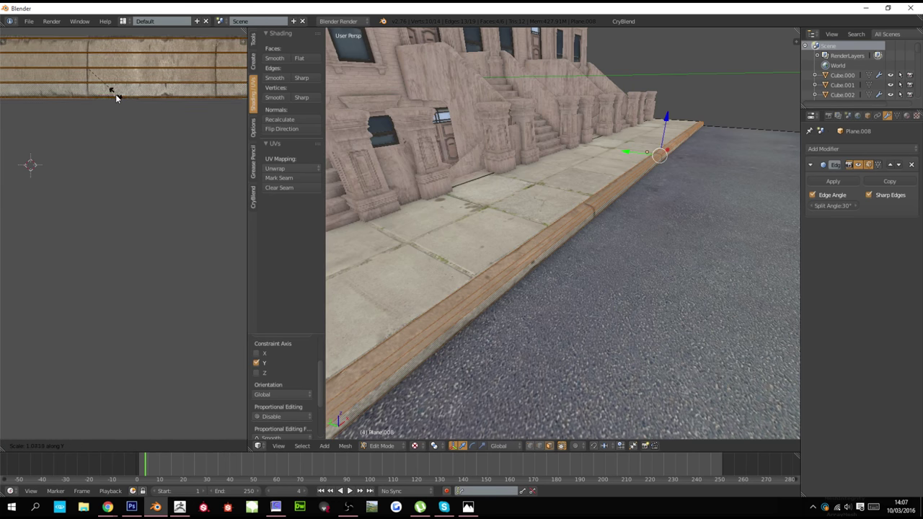
text(x2)
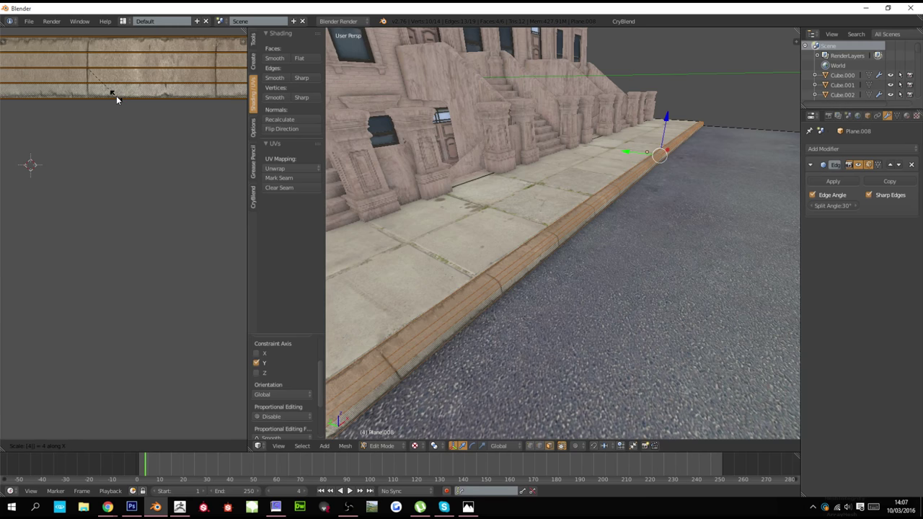
key(Return)
key(Tab)
middle_drag(366, 148, 429, 168)
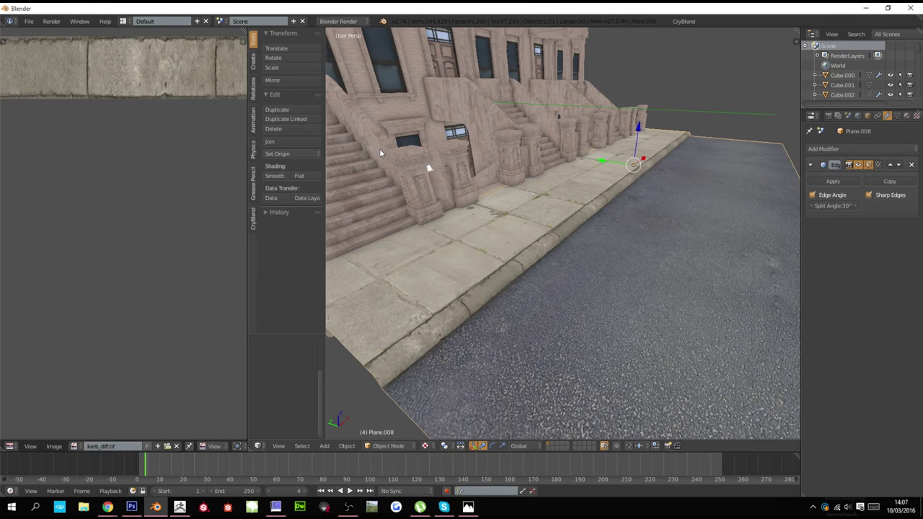
Enlarge the 3D view, select the leftmost townhouse's facade object and enter its Edit Mode
key(shift+space)
scroll(382, 152, down, 4)
mouse_move(393, 155)
middle_down()
mouse_move(274, 148)
mouse_move(383, 153)
middle_up()
scroll(283, 146, up, 4)
scroll(284, 147, up, 3)
right_click(383, 150)
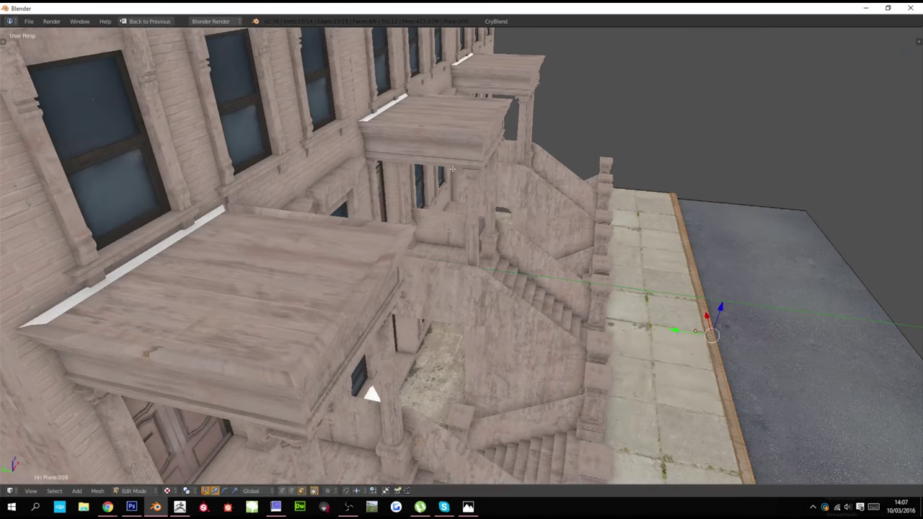
scroll(523, 204, down, 4)
middle_drag(522, 203, 423, 177)
right_click(423, 177)
key(Tab)
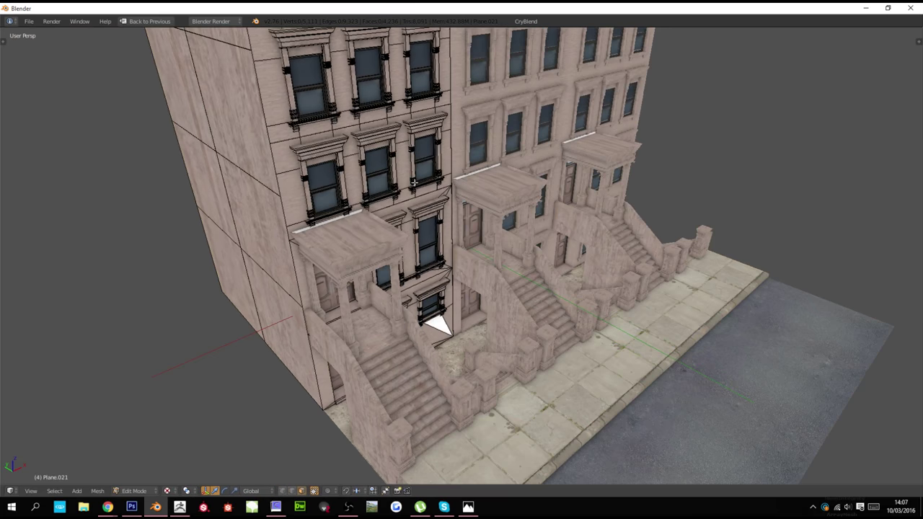
Select all the front wall faces of the leftmost townhouse, including linked ones, and bring back the layout with the UV editor
scroll(246, 168, up, 4)
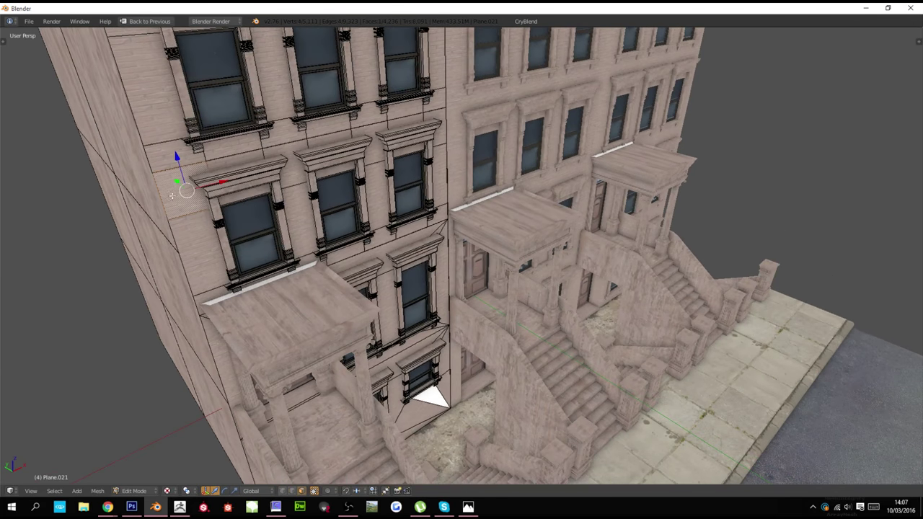
shift+right_click(163, 165)
shift+right_click(216, 253)
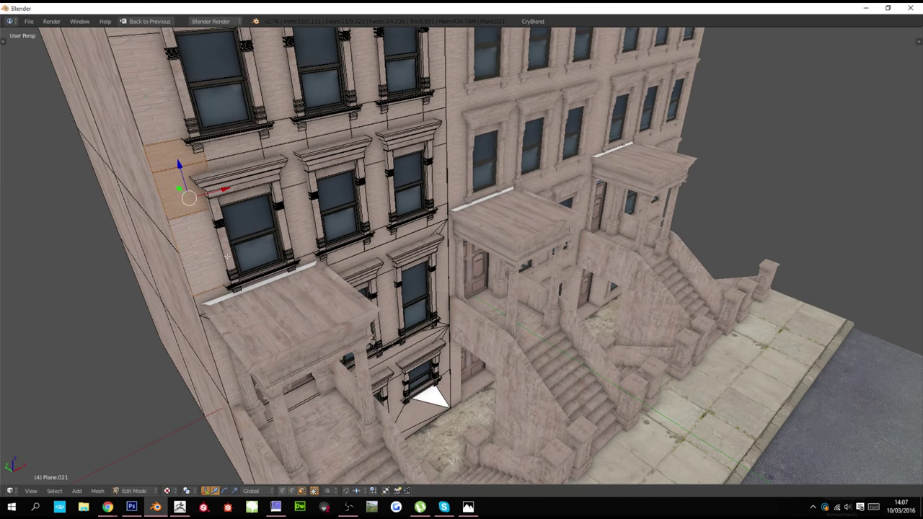
shift+right_click(381, 254)
shift+right_click(394, 362)
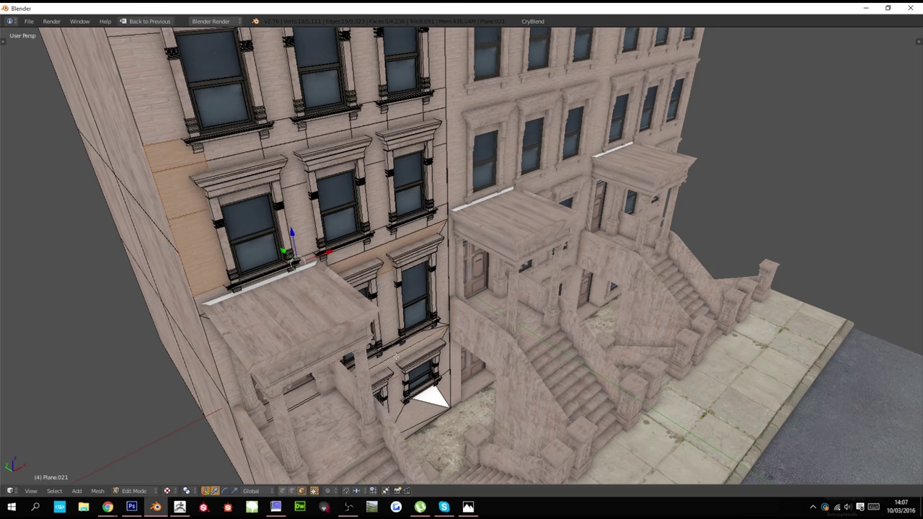
key(l)
shift+middle_drag(397, 280, 393, 314)
scroll(393, 313, down, 2)
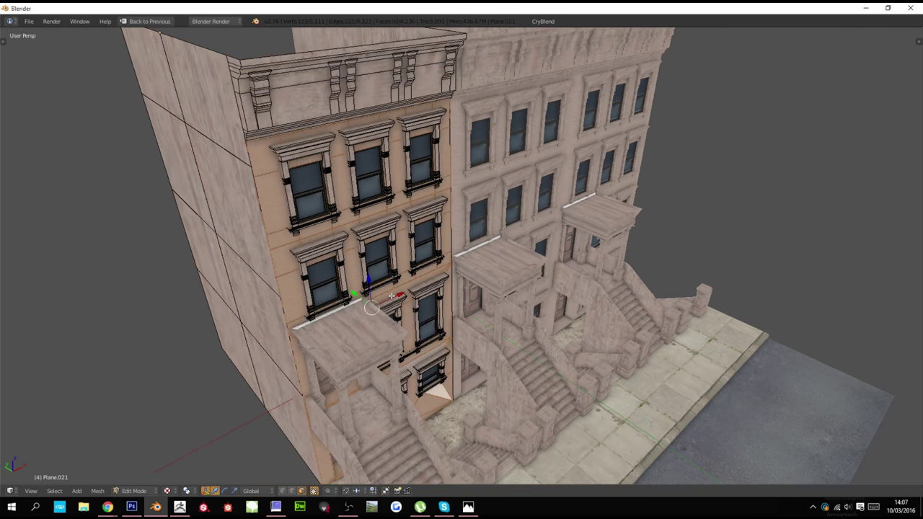
key(KP_1)
key(ctrl+Up)
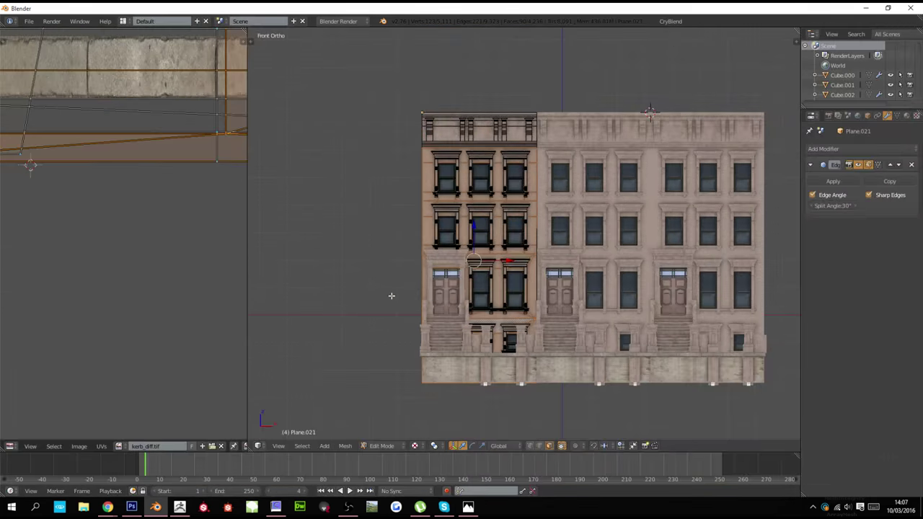
Assign the MBrick2_DIFF.tif brick image to the selected front wall faces and inspect the textured facade in Object Mode
middle_drag(270, 277, 248, 286)
scroll(81, 225, down, 4)
middle_drag(80, 232, 103, 262)
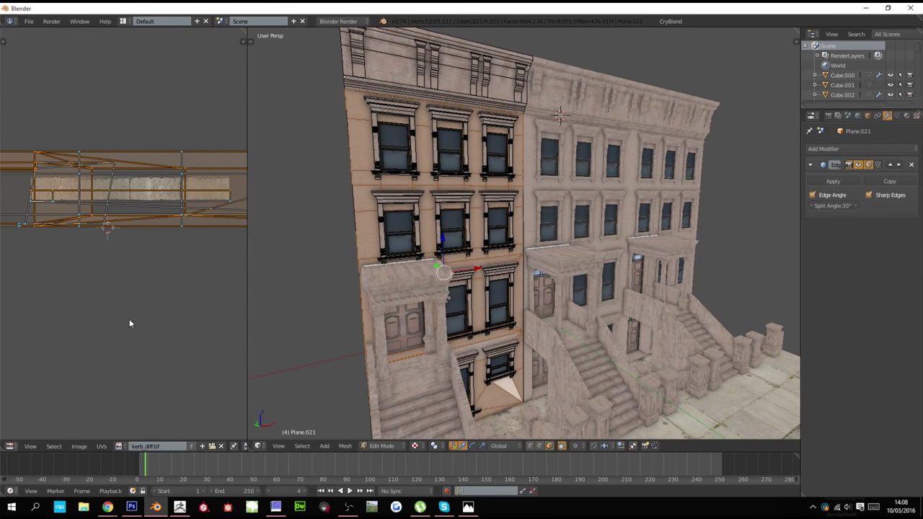
scroll(403, 342, down, 5)
key(z)
scroll(387, 328, up, 4)
key(z)
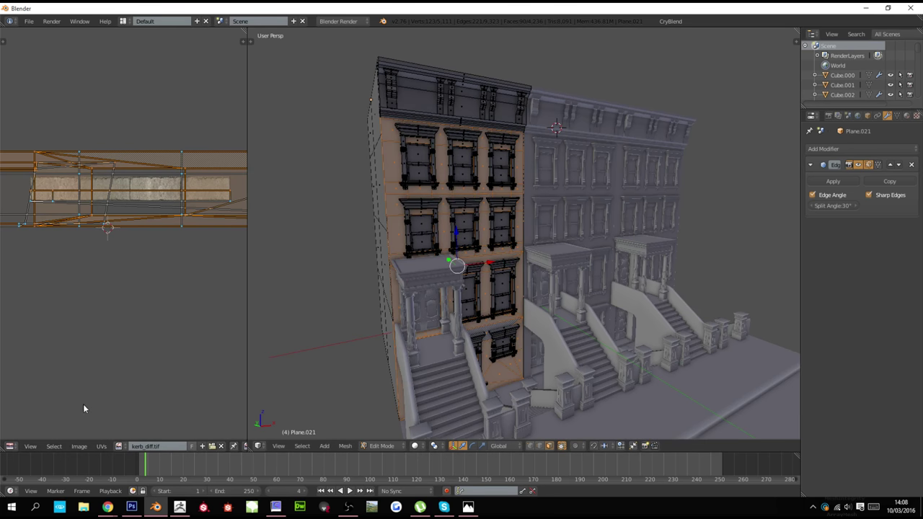
click(120, 446)
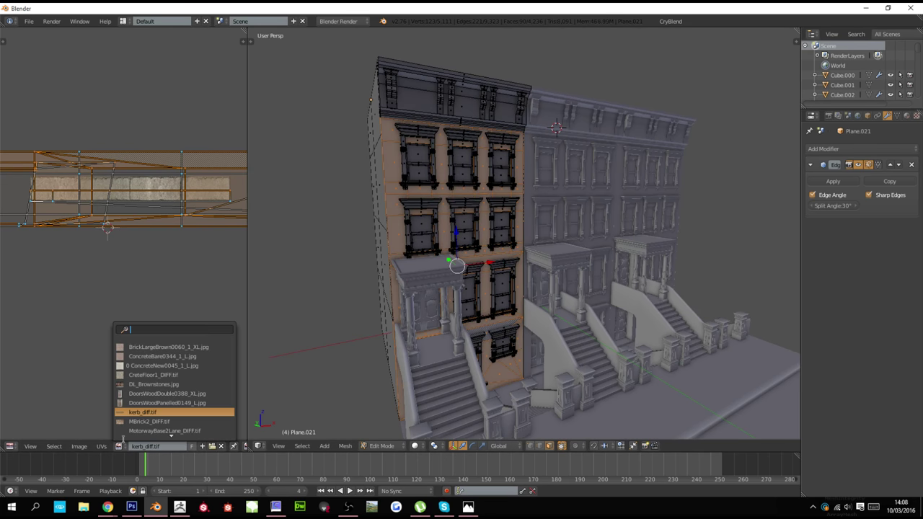
text(b)
click(149, 392)
key(alt+z)
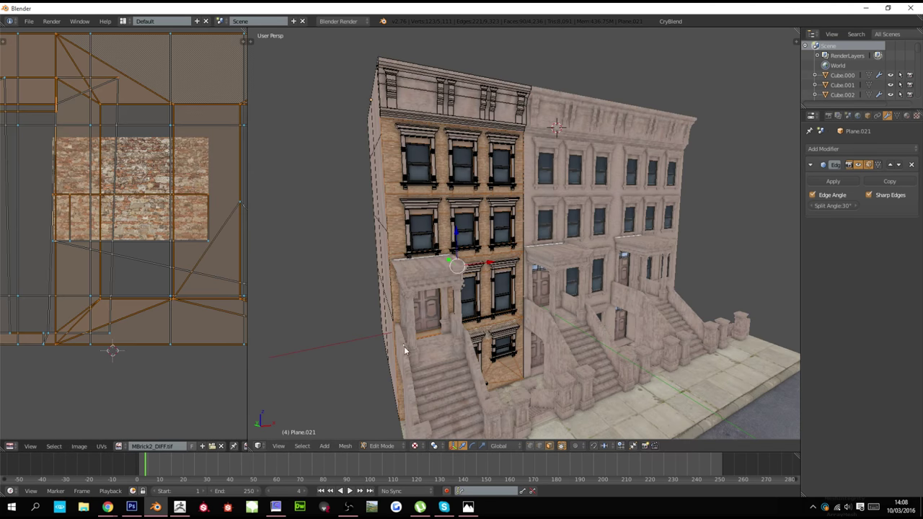
key(Tab)
scroll(446, 326, up, 6)
middle_drag(447, 327, 571, 221)
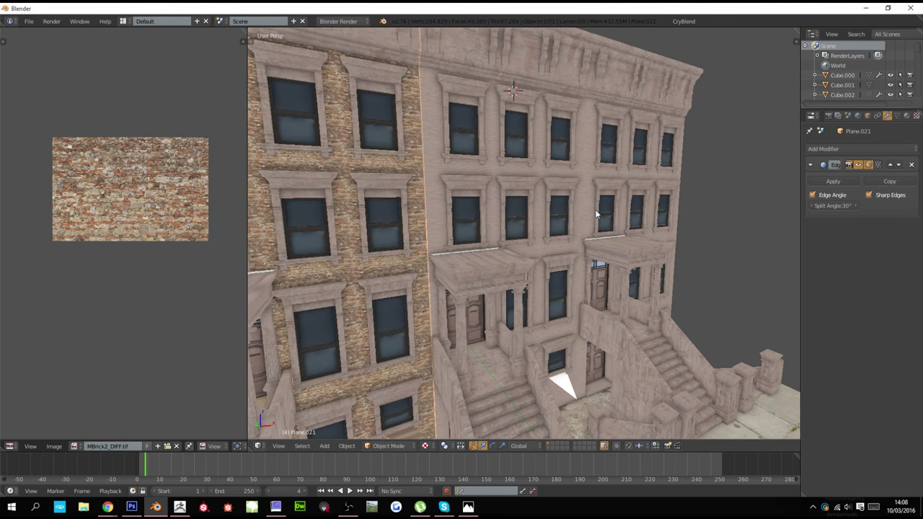
Select the middle townhouse's facade object, enter Edit Mode and select all its front wall faces, including linked ones
right_click(595, 214)
right_click(585, 215)
key(Tab)
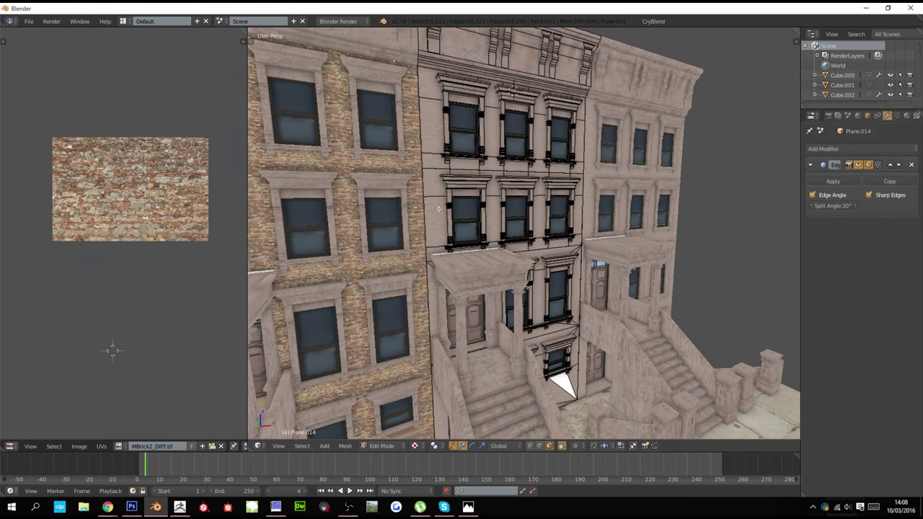
right_click(436, 212)
key(ctrl+l)
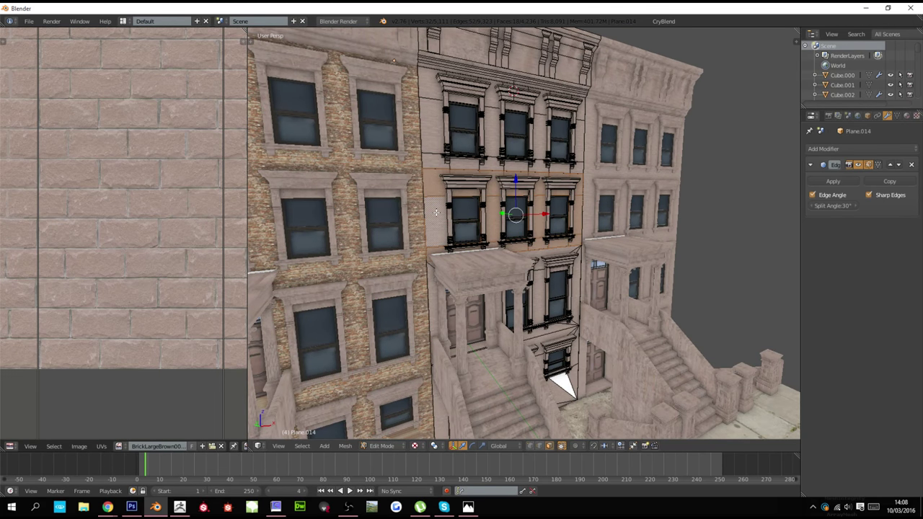
middle_drag(440, 174, 541, 308)
shift+right_click(582, 302)
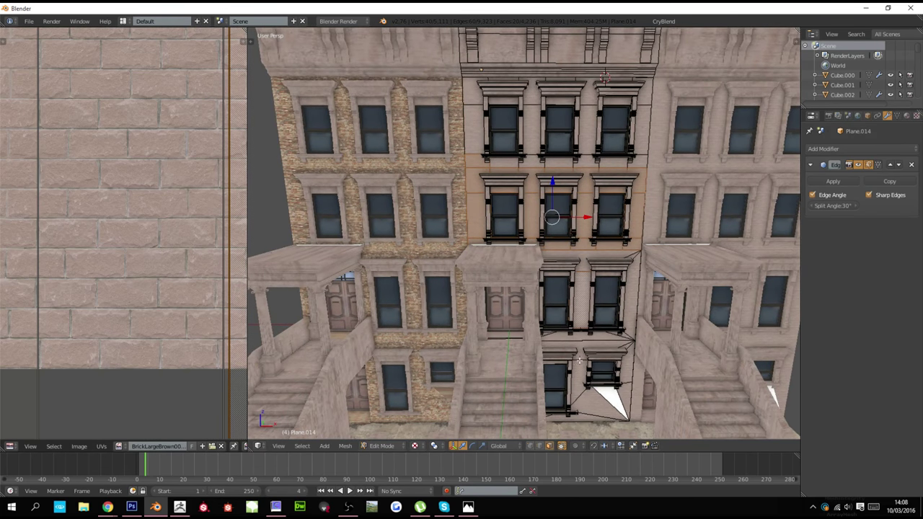
shift+right_click(579, 366)
key(ctrl+l)
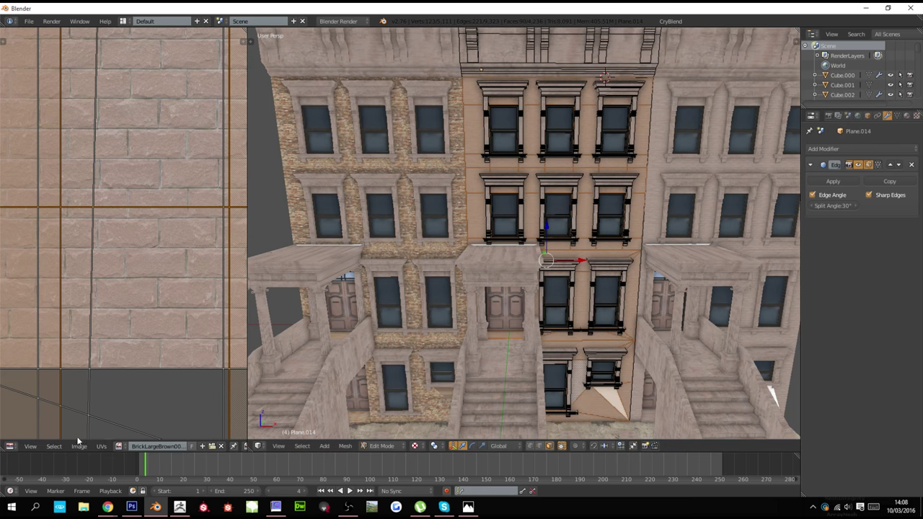
Load MBrick1_DIFF.tif from the CRYENGINE Brick\Modern texture folder onto the middle townhouse's selected front wall faces
click(118, 446)
text(br)
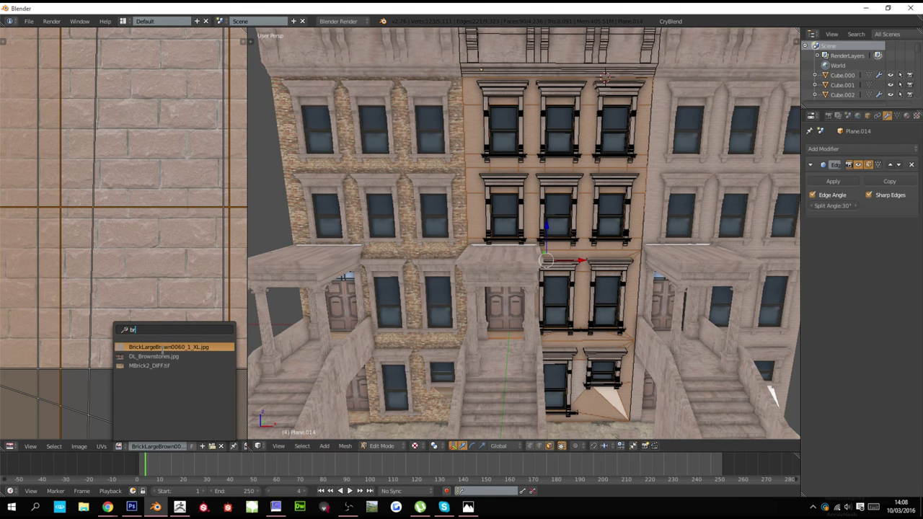
click(163, 348)
click(78, 447)
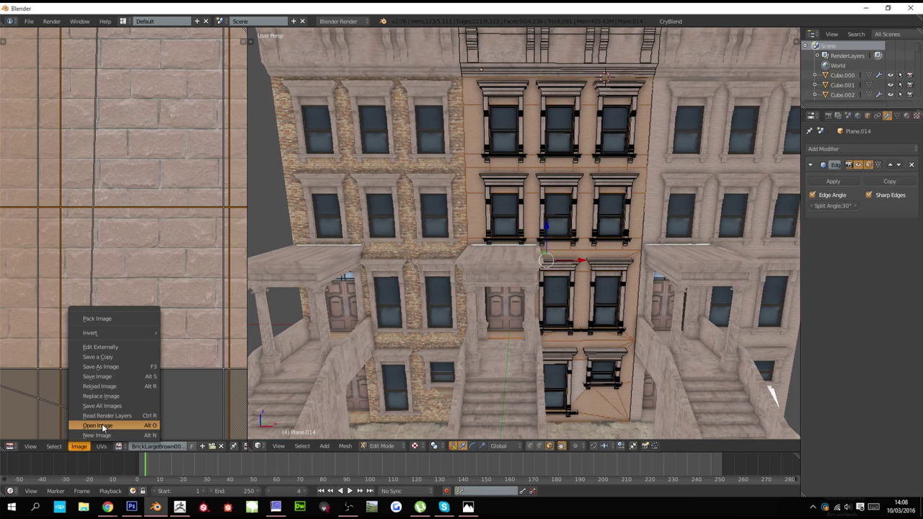
click(98, 426)
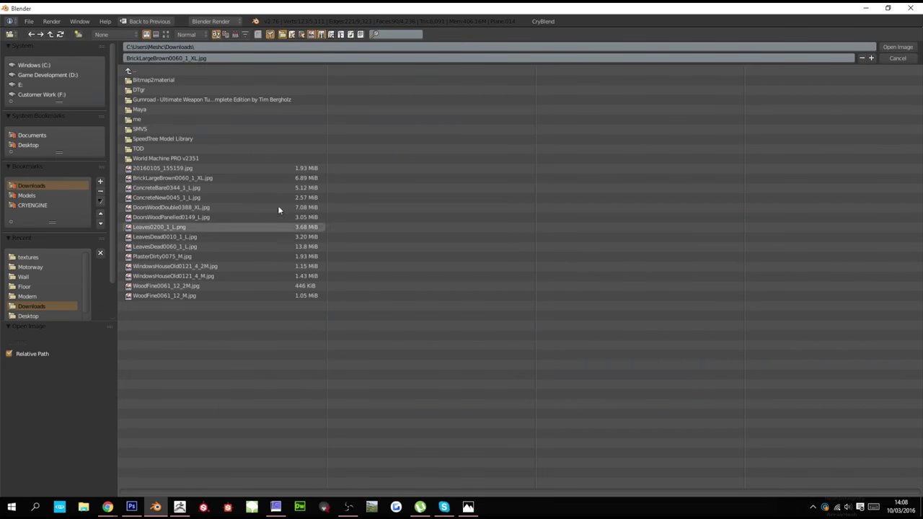
click(43, 296)
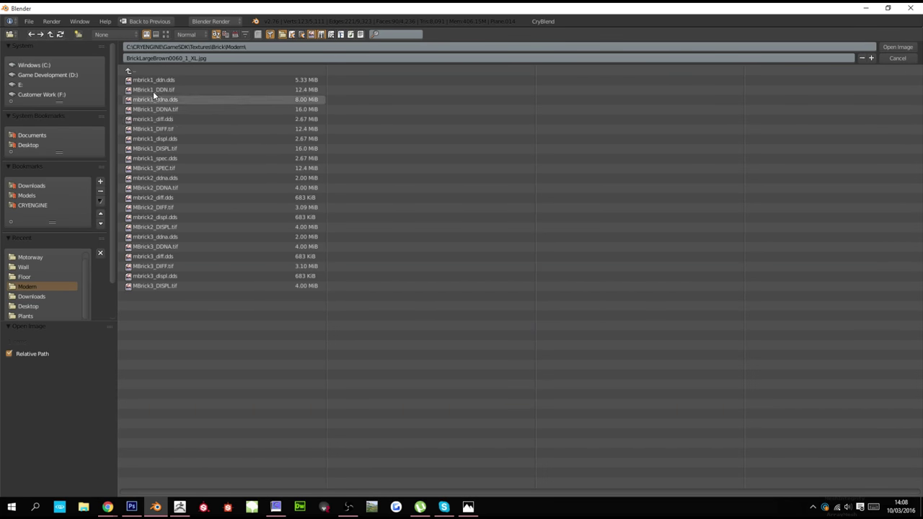
click(164, 36)
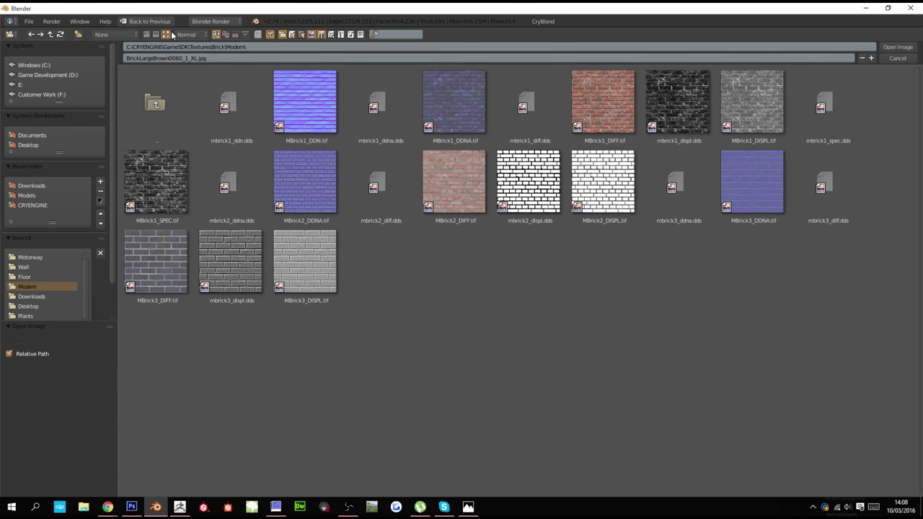
double_click(587, 109)
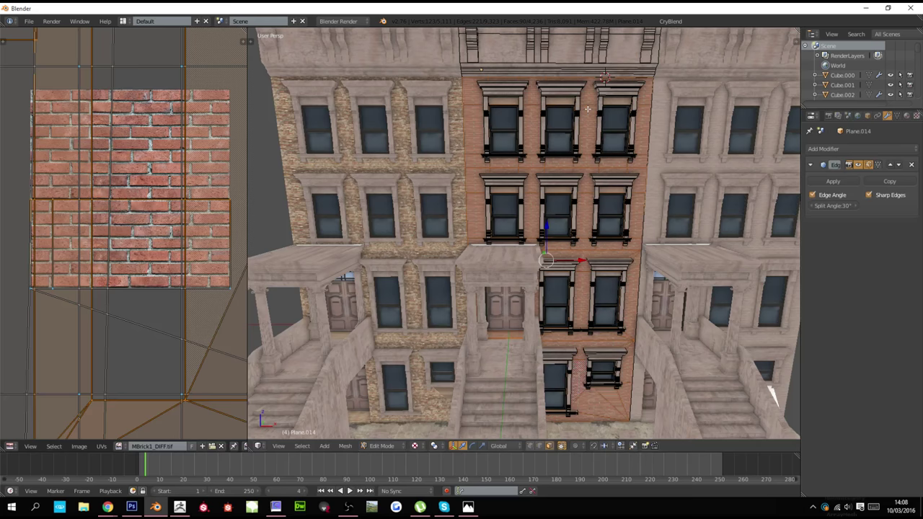
Inspect the red brick up close and try widening the middle townhouse's wall UVs along X
scroll(543, 191, up, 5)
scroll(538, 205, up, 1)
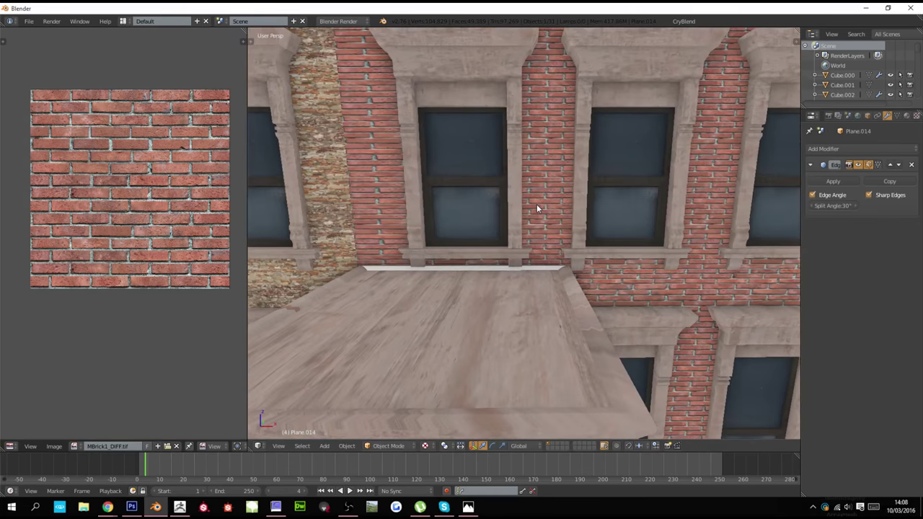
key(Tab)
scroll(169, 265, down, 2)
scroll(170, 267, down, 5)
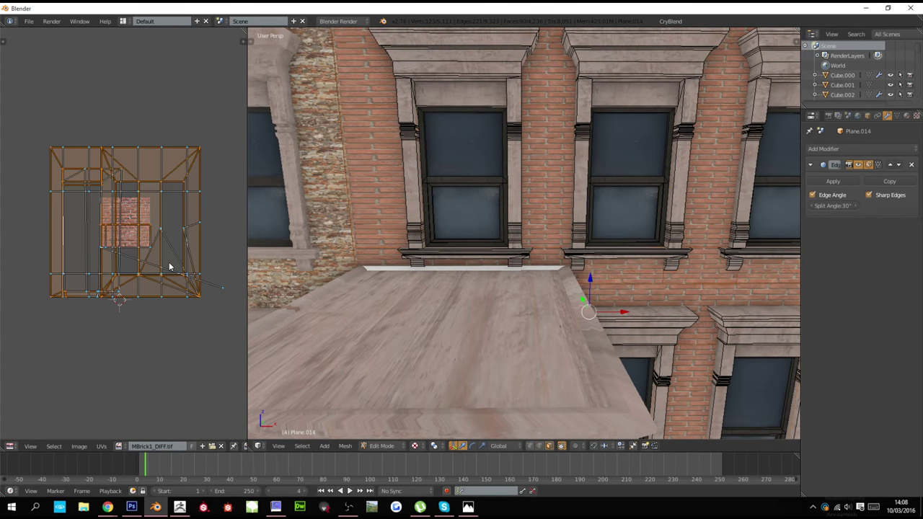
key(a)
key(s)
key(x)
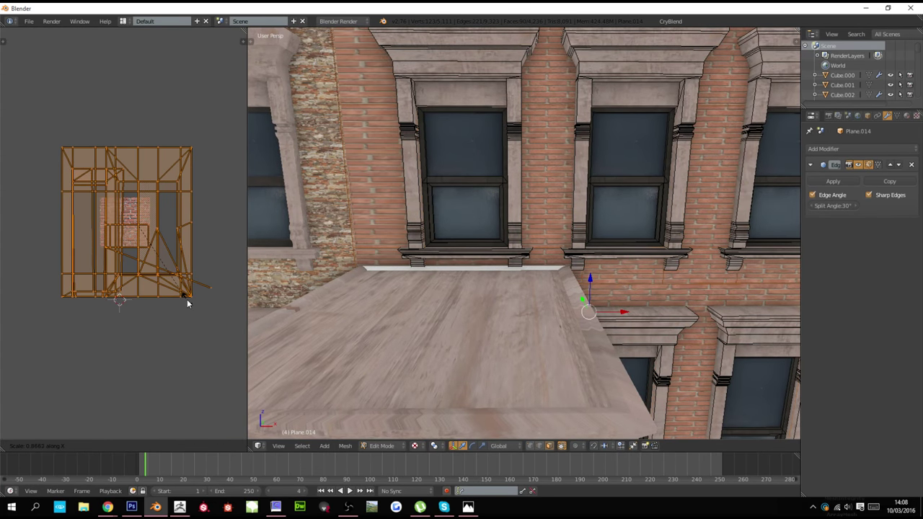
click(229, 321)
key(s)
key(y)
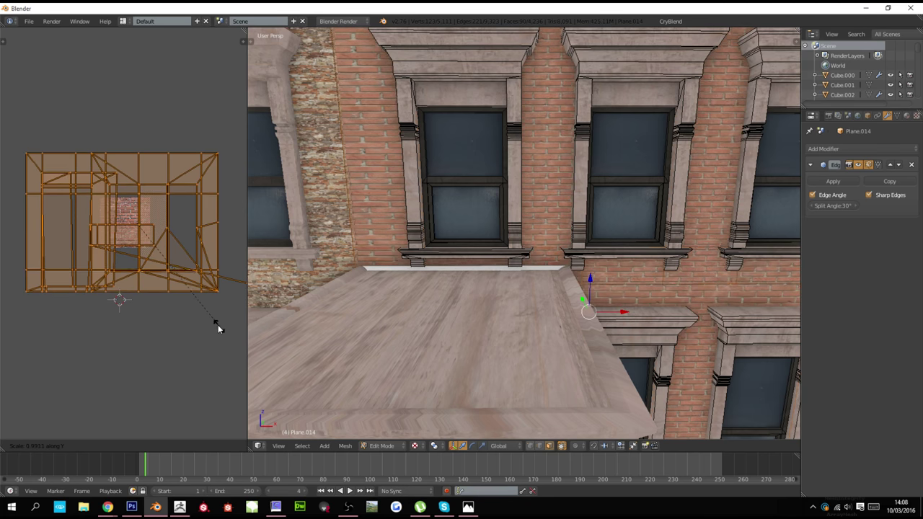
right_click(217, 347)
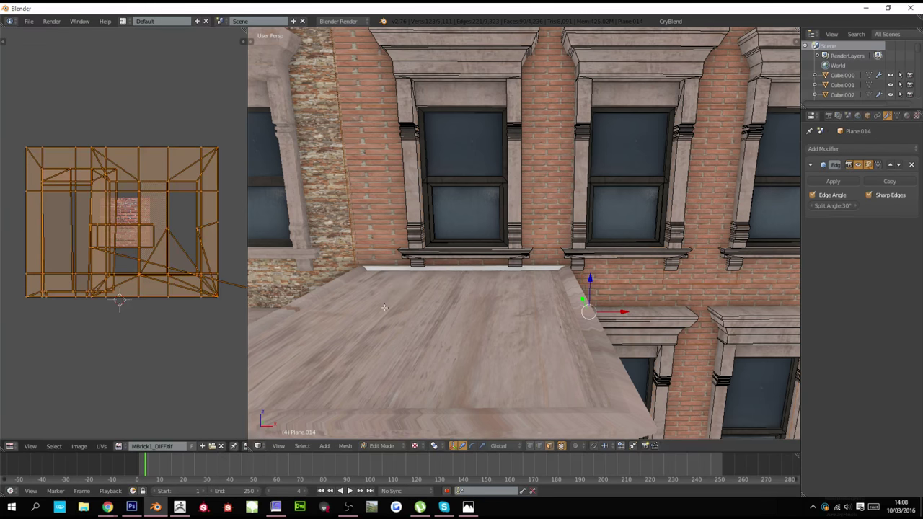
Project the middle townhouse's wall faces from the front view with Project from View (Bounds)
key(KP_1)
scroll(442, 287, down, 5)
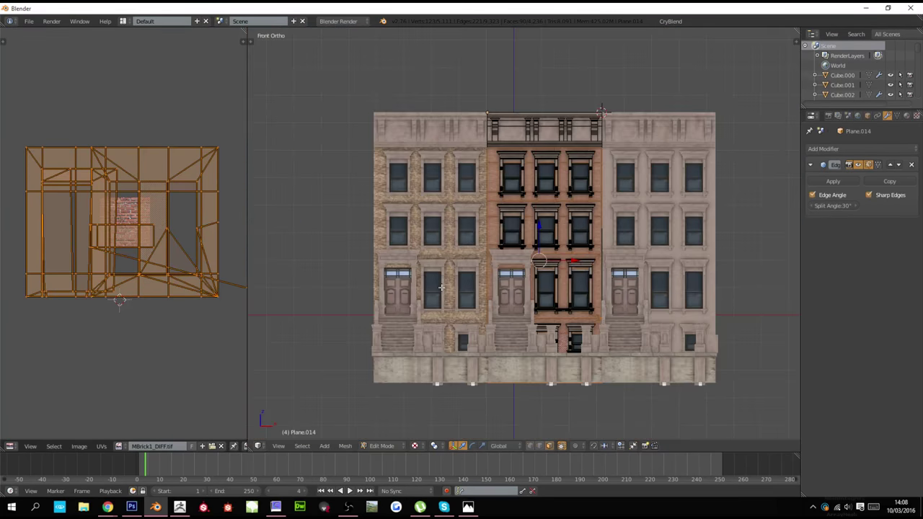
key(u)
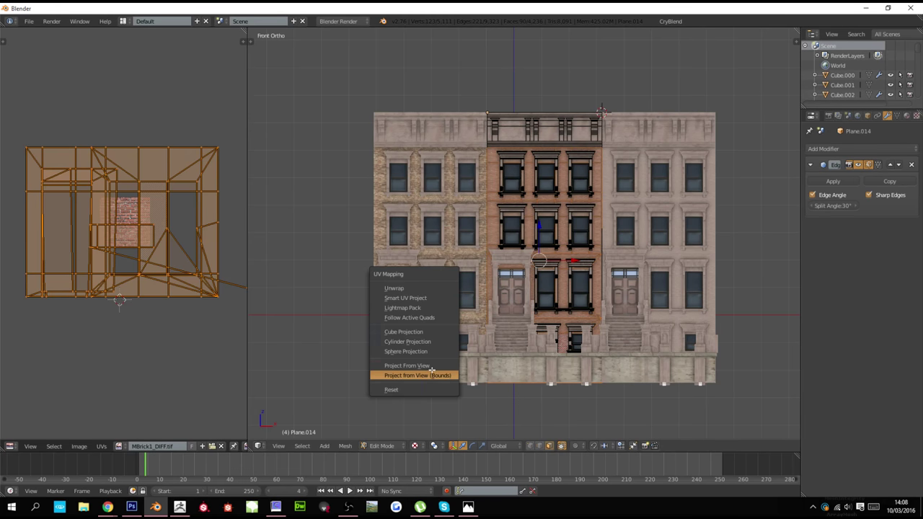
click(437, 362)
scroll(437, 363, up, 5)
Scale the middle townhouse's wall UVs by 3 and again by 2, and check the bricks in Object Mode
key(s)
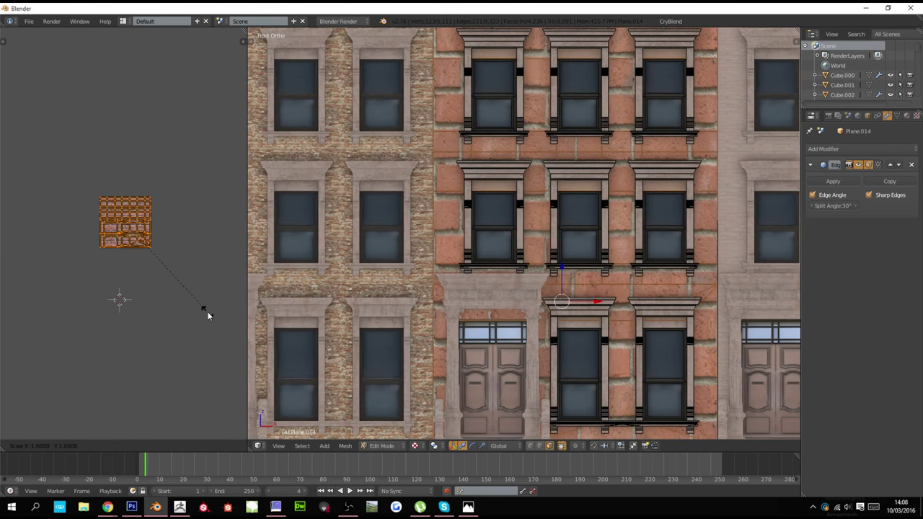
key(3)
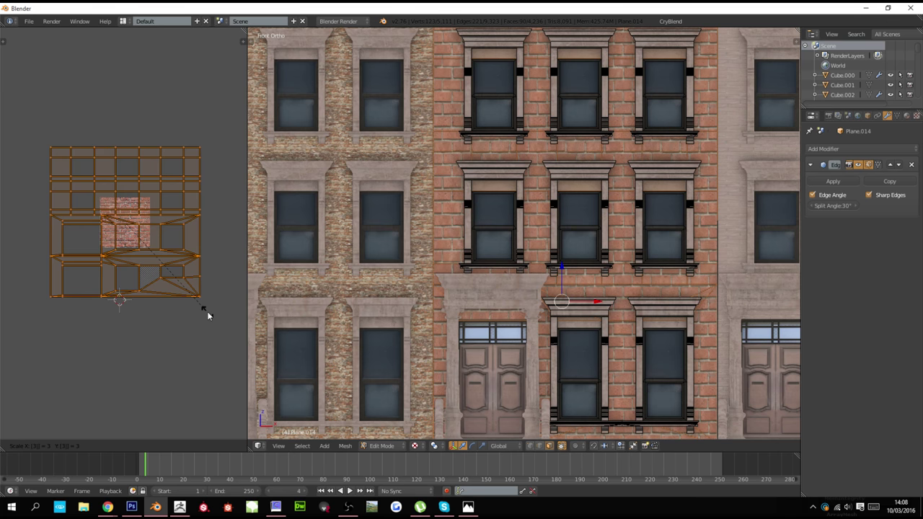
key(Return)
scroll(207, 315, up, 3)
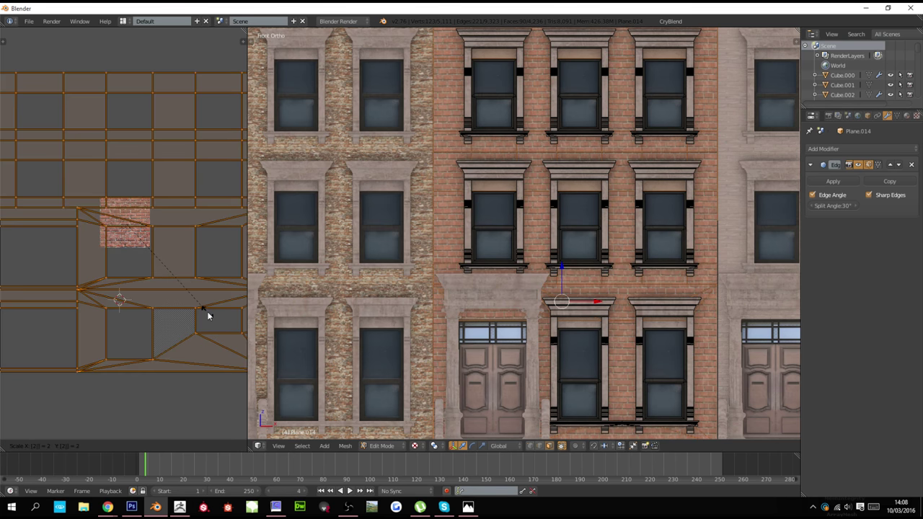
key(Tab)
middle_drag(352, 289, 392, 314)
scroll(391, 316, up, 2)
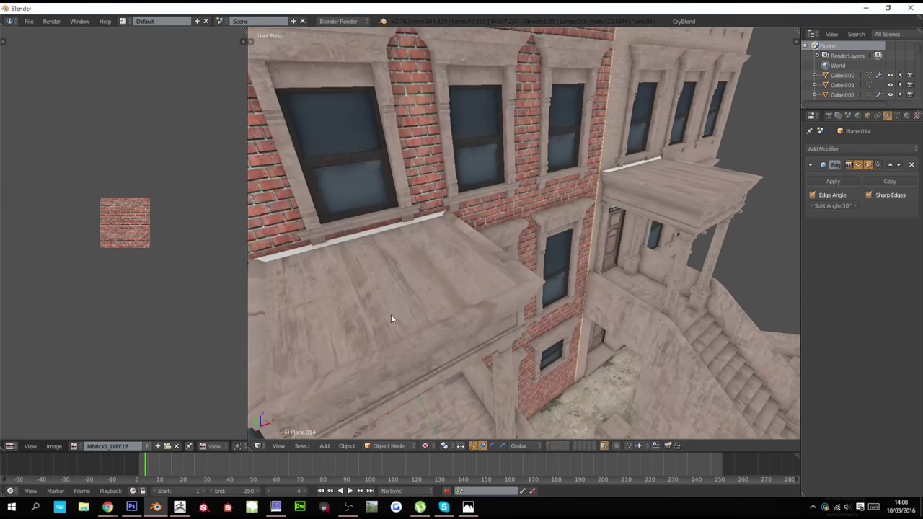
shift+middle_drag(393, 221, 366, 277)
scroll(369, 286, up, 2)
Scale the middle townhouse's wall UVs by 2 along Y and check the brick proportions
key(Tab)
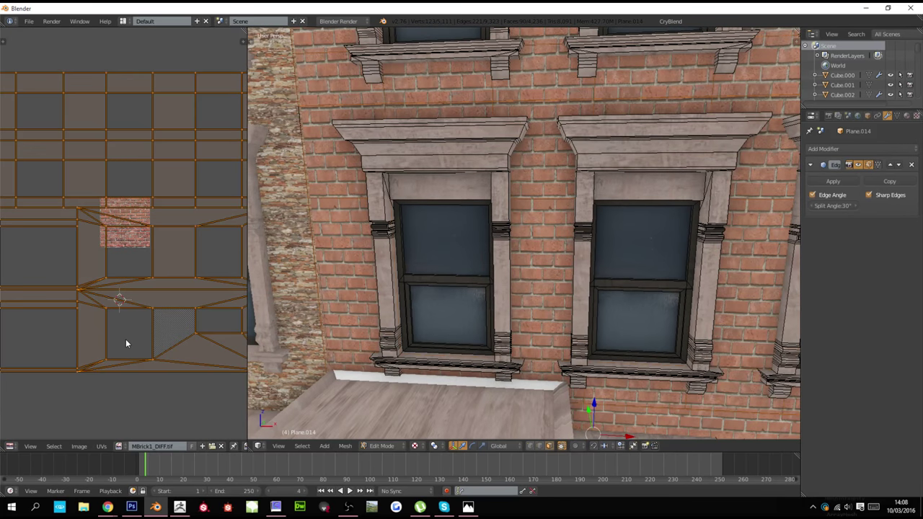
key(s)
key(y)
key(2)
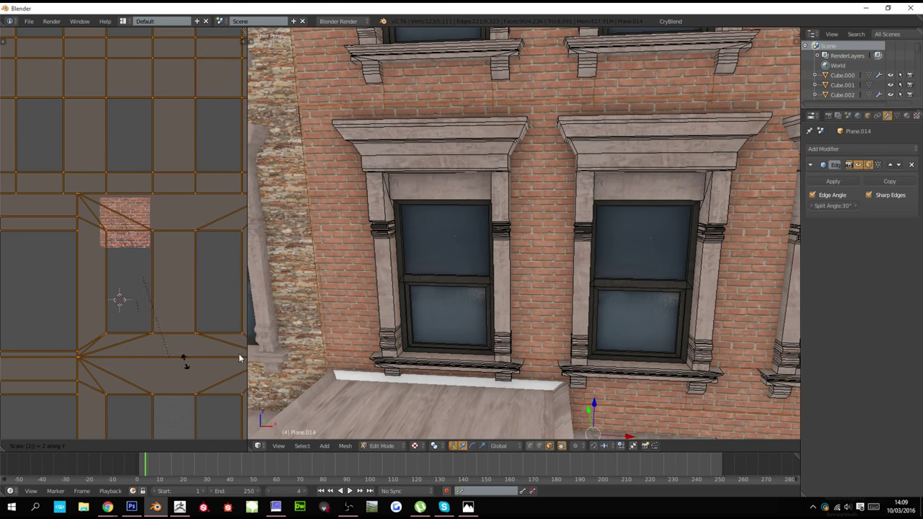
key(Return)
key(Tab)
key(Tab)
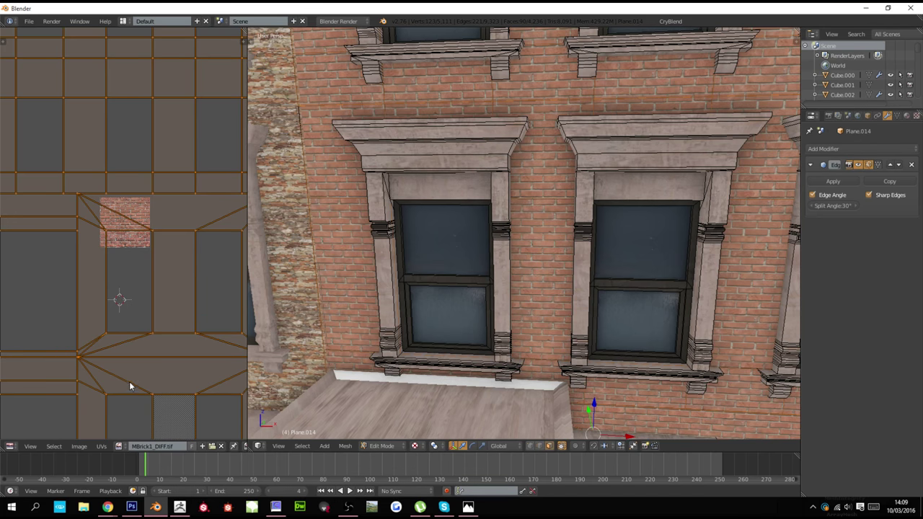
Scale the middle townhouse's wall UVs by 2 in both directions and review the facade in Object Mode
key(s)
key(2)
key(Return)
key(Tab)
scroll(552, 333, down, 6)
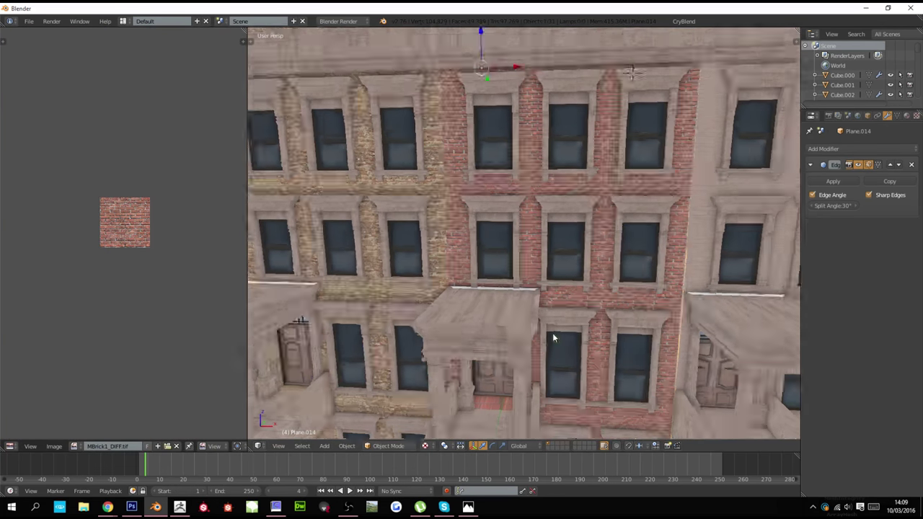
scroll(552, 332, down, 4)
Reproject the leftmost townhouse's front wall faces from the front view with Project from View (Bounds), and select all their UVs
right_click(418, 308)
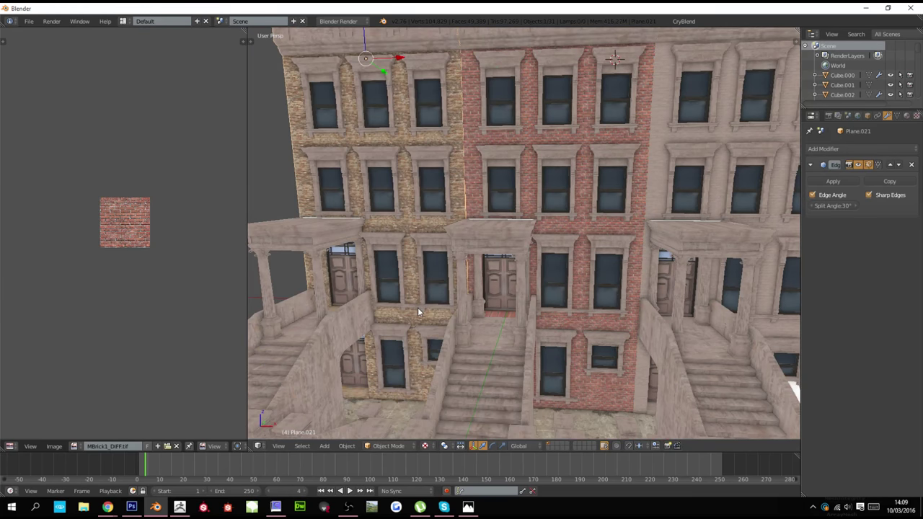
key(Tab)
key(KP_1)
key(u)
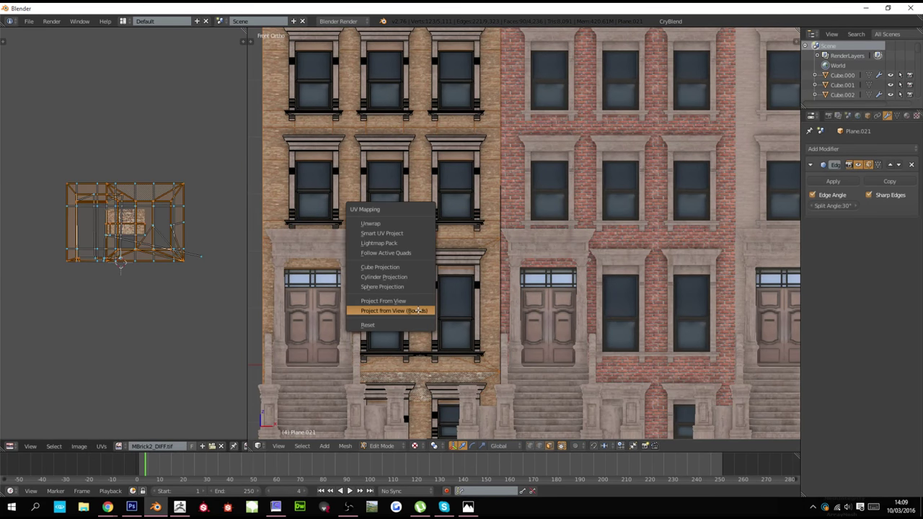
click(418, 310)
shift+middle_drag(418, 310, 512, 310)
scroll(171, 293, up, 5)
key(a)
key(a)
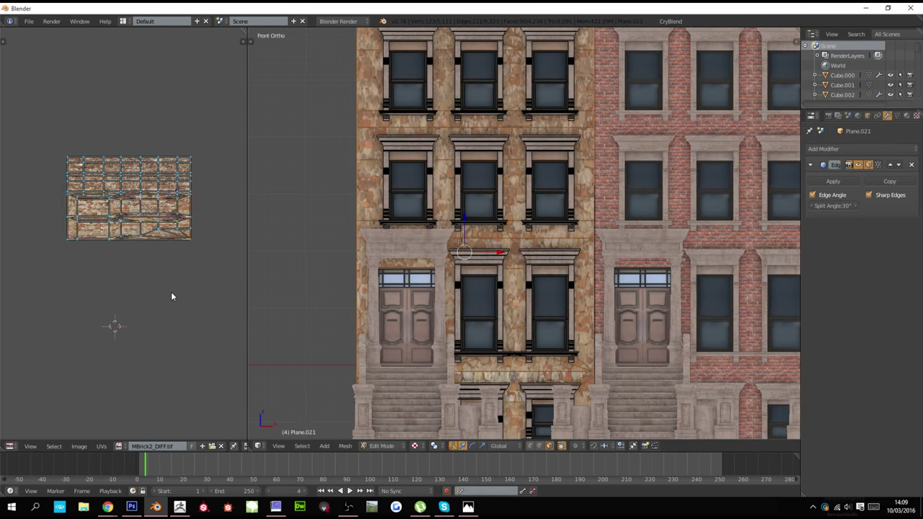
Try scaling the leftmost townhouse's wall UVs by 2 along X
key(s)
key(x)
key(2)
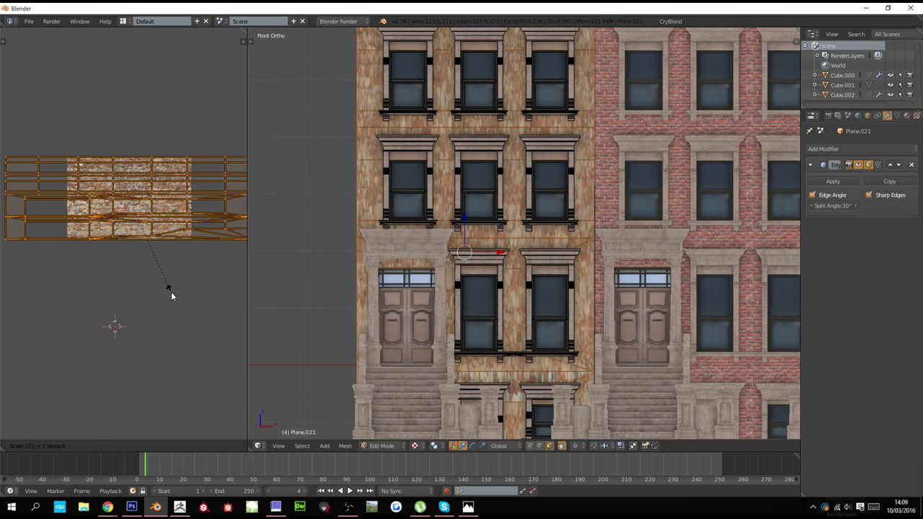
key(Escape)
key(ctrl+z)
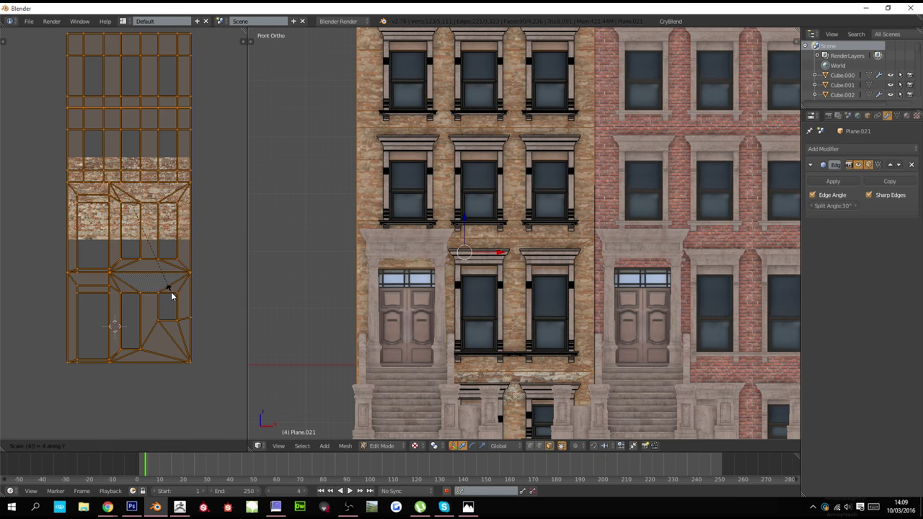
key(ctrl+shift+z)
Scale the leftmost townhouse's wall UVs by 3 along Y and inspect the bricks up close in Object Mode
key(s)
key(y)
key(3)
key(Return)
key(Tab)
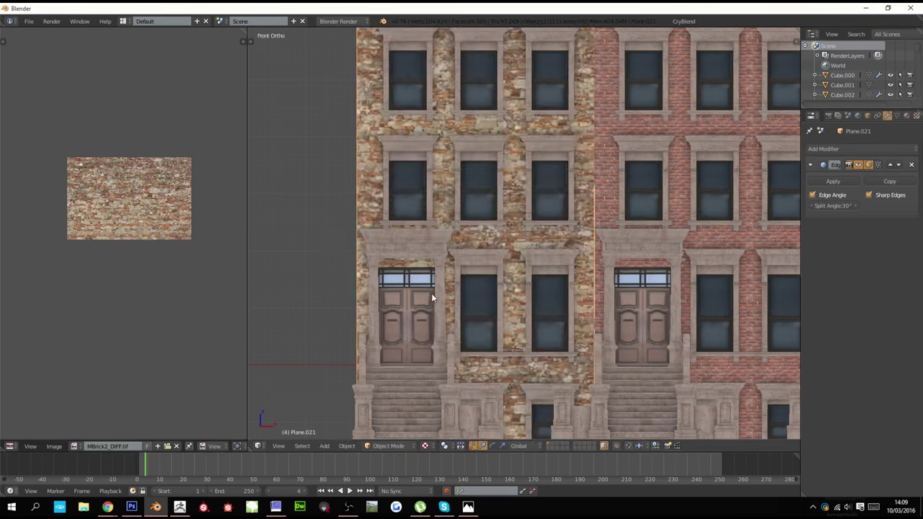
scroll(432, 293, up, 9)
scroll(432, 293, down, 5)
key(Tab)
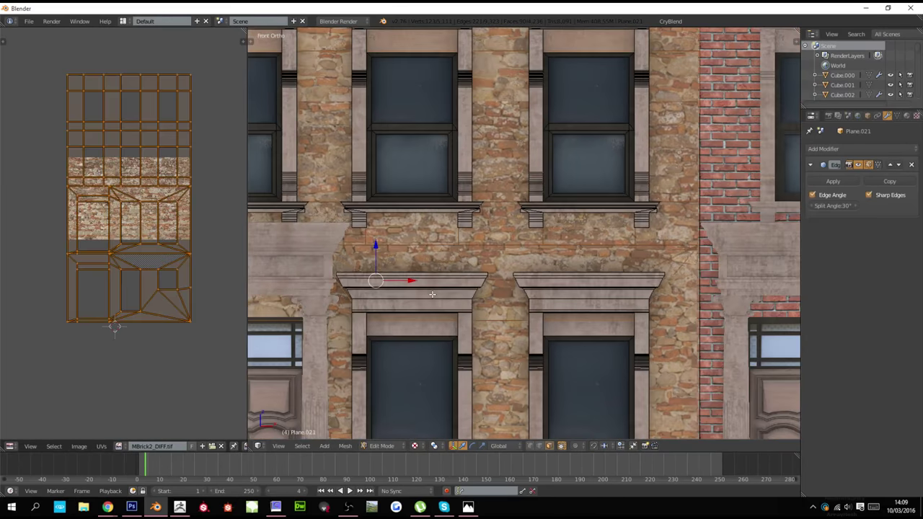
Rescale the leftmost townhouse's wall UVs uniformly by eye and compare its facade with the neighbouring red brick one
key(s)
click(30, 327)
key(Tab)
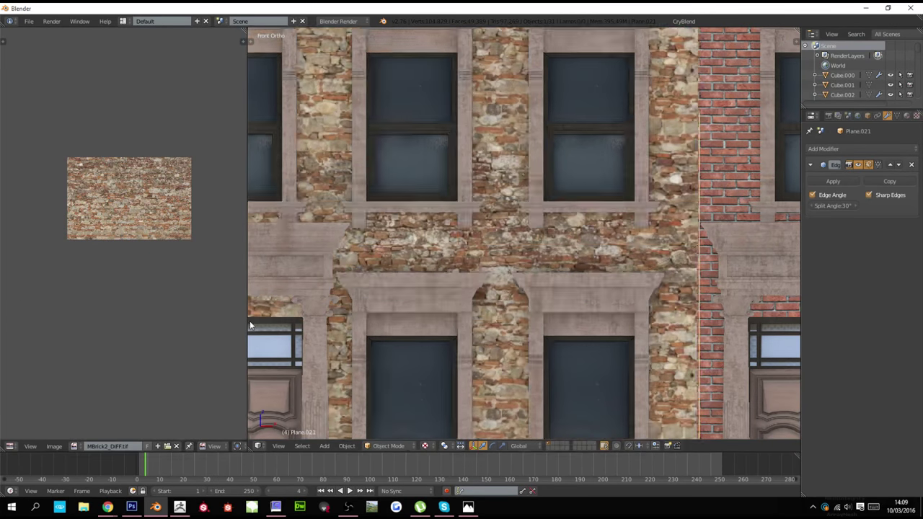
scroll(345, 320, down, 6)
middle_drag(346, 320, 417, 332)
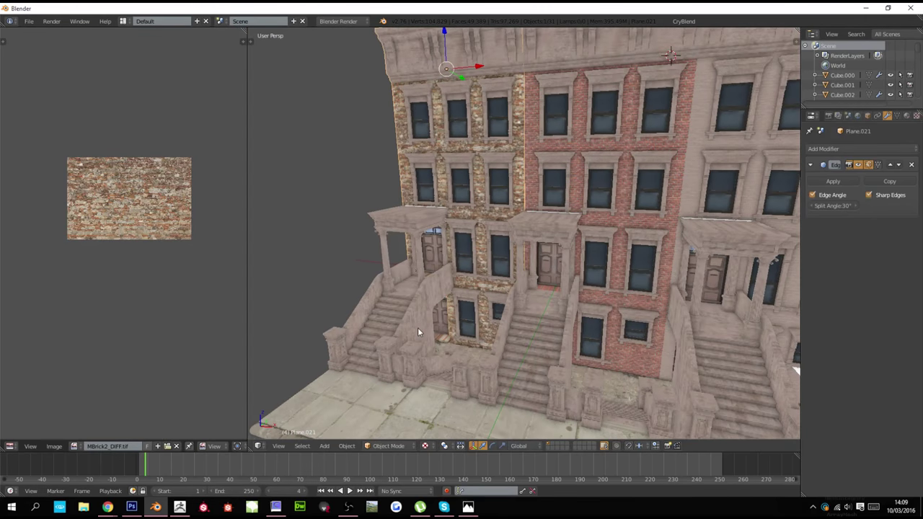
Assign the CreteFloor1_DIFF.tif texture to the entire porch and staircase of the leftmost townhouse
right_click(409, 233)
key(Tab)
middle_drag(389, 247, 408, 258)
scroll(412, 263, up, 3)
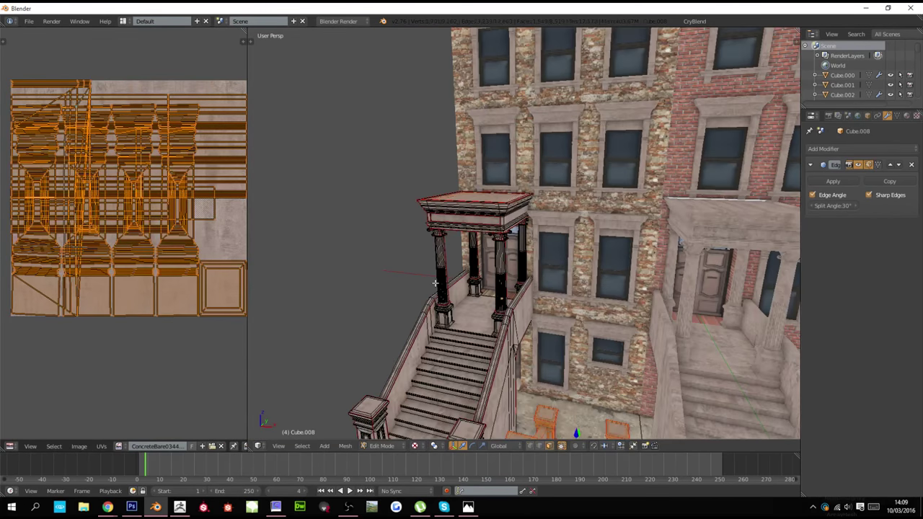
key(a)
key(a)
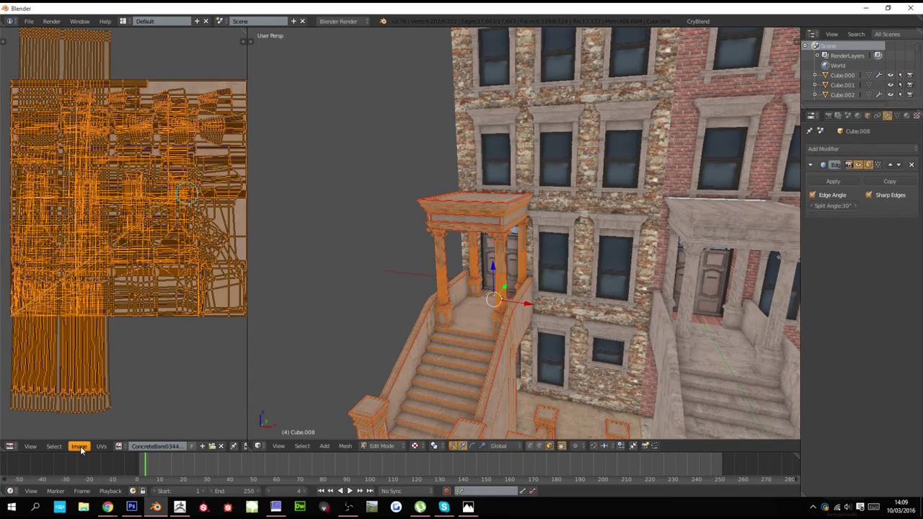
click(79, 446)
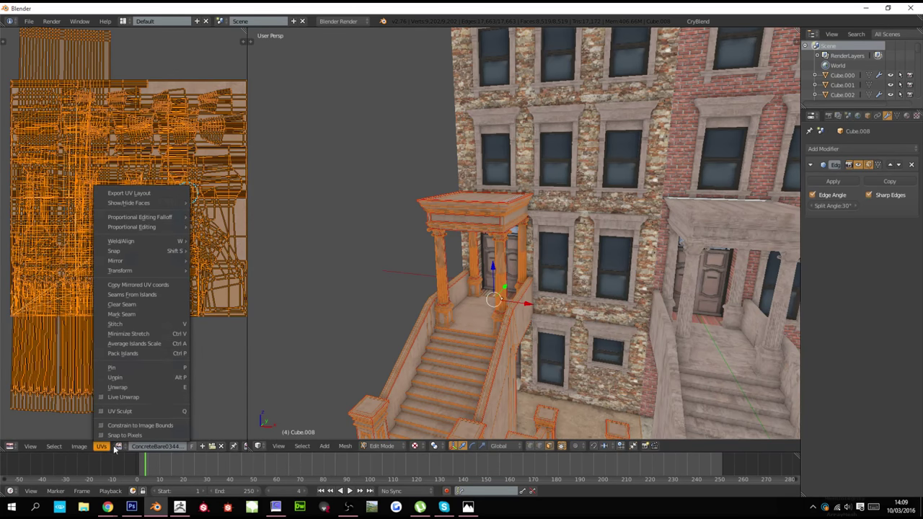
click(119, 446)
click(159, 377)
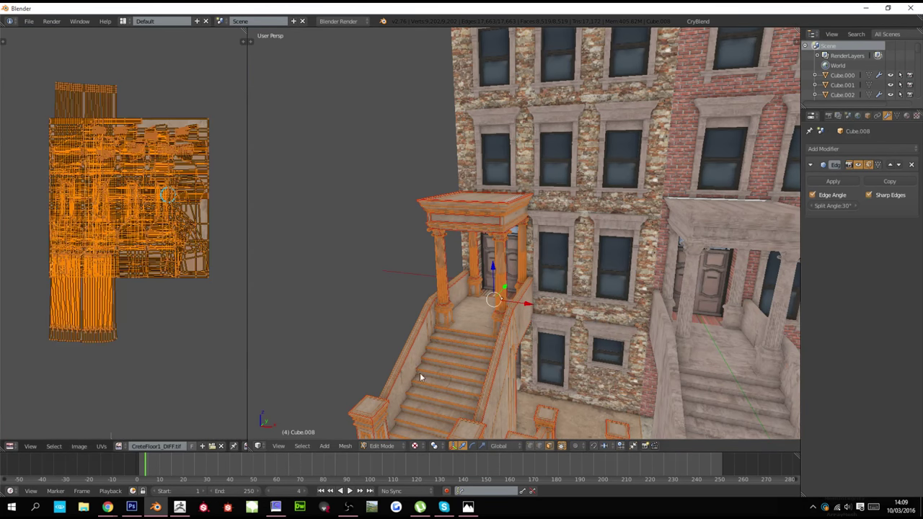
key(Tab)
scroll(452, 371, down, 4)
middle_drag(452, 372, 427, 349)
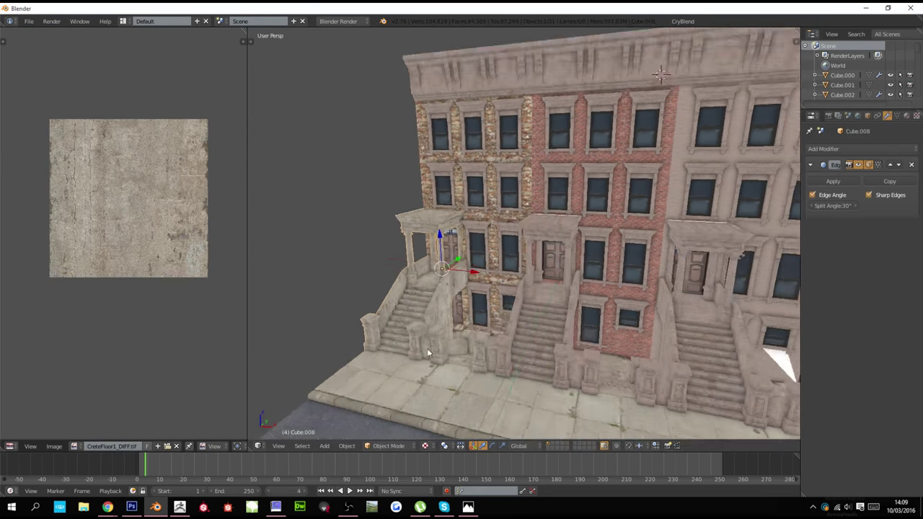
Assign CreteFloor1_DIFF.tif to the leftmost townhouse's roof cornice and all of its decorative brackets
shift+middle_drag(427, 249, 424, 345)
scroll(404, 328, up, 1)
shift+middle_drag(360, 323, 442, 323)
scroll(443, 324, up, 3)
right_click(456, 166)
key(Tab)
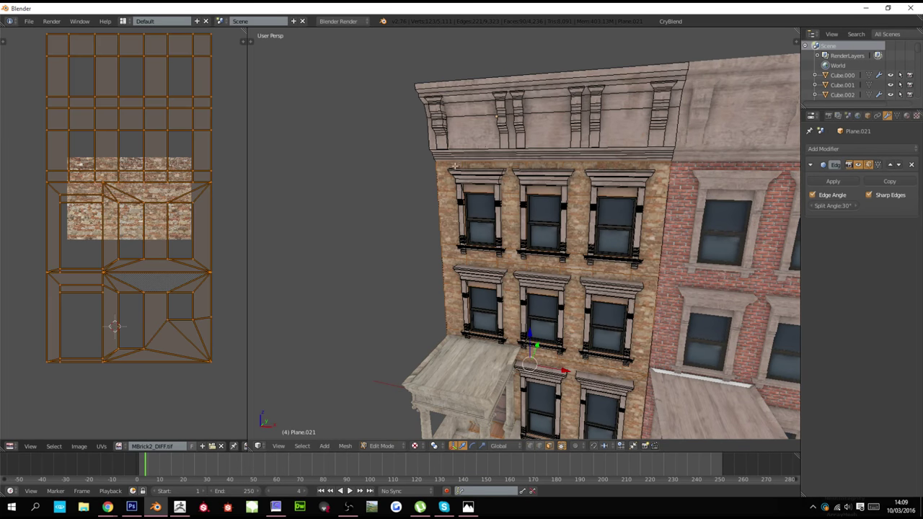
right_click(481, 142)
key(l)
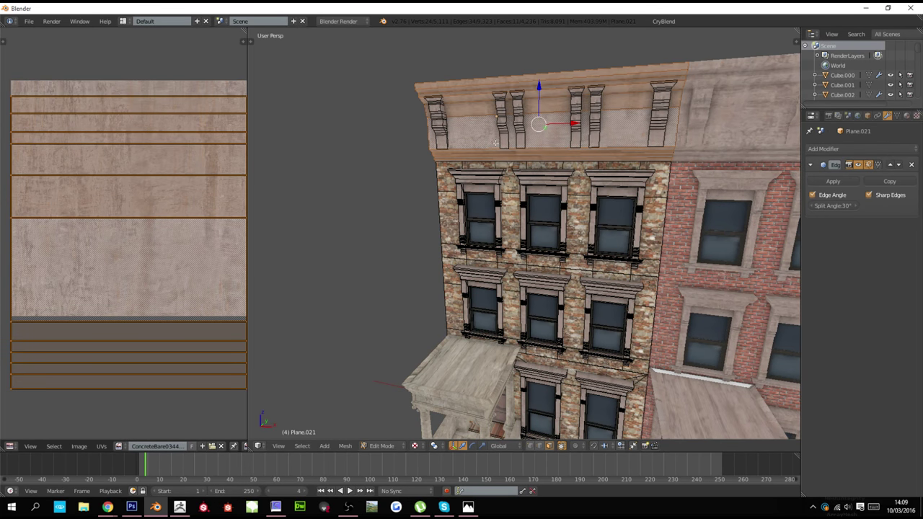
key(c)
mouse_move(432, 107)
mouse_down()
mouse_move(657, 92)
mouse_move(638, 82)
mouse_up()
key(l)
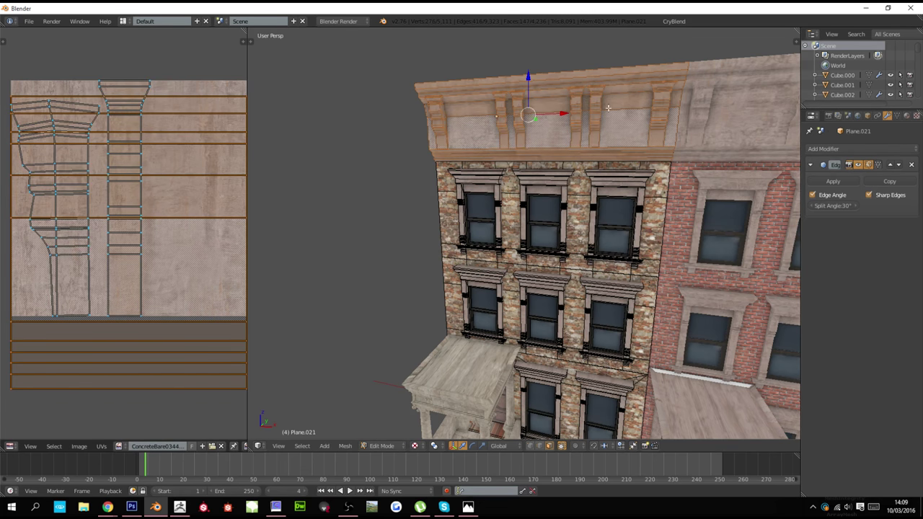
click(119, 445)
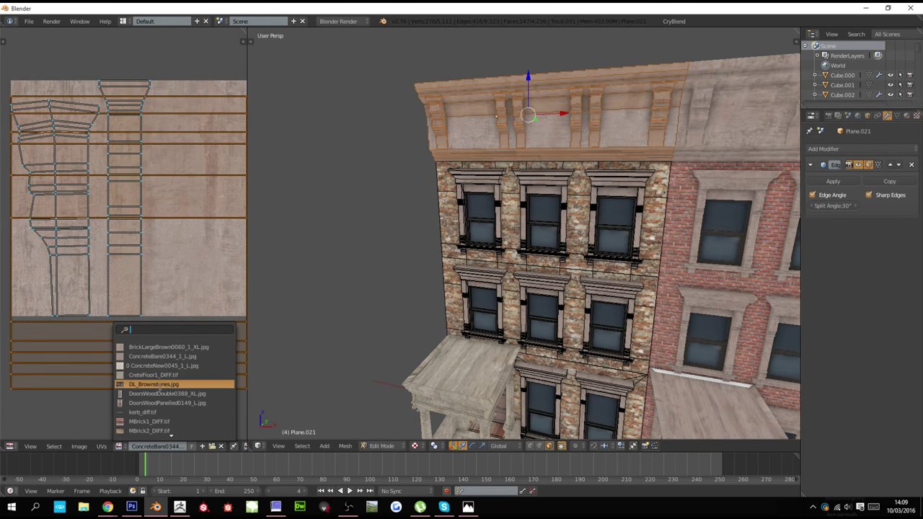
click(153, 374)
key(Tab)
Select all faces of the leftmost townhouse's exposed side wall and assign the CreteFloor1_DIFF.tif texture to them
middle_drag(432, 338, 629, 346)
scroll(482, 359, down, 4)
key(Tab)
right_click(347, 305)
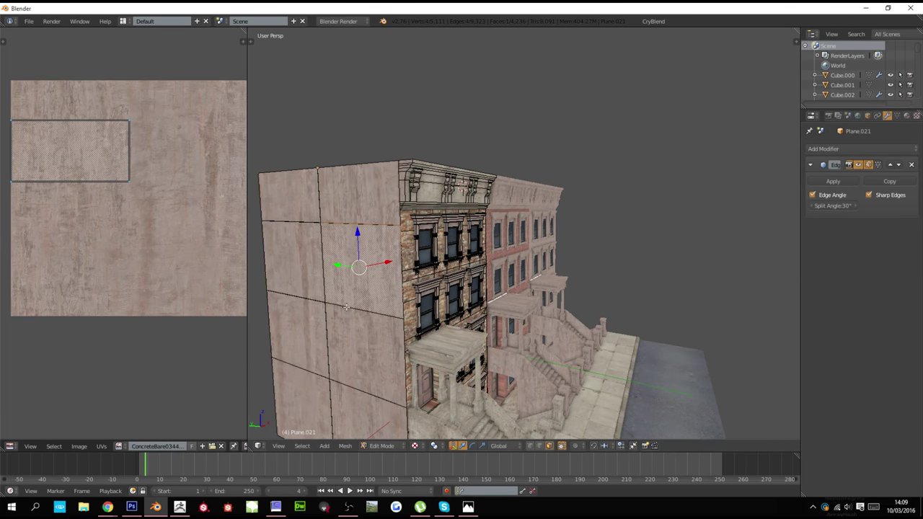
key(c)
drag(341, 373, 304, 195)
right_click(305, 177)
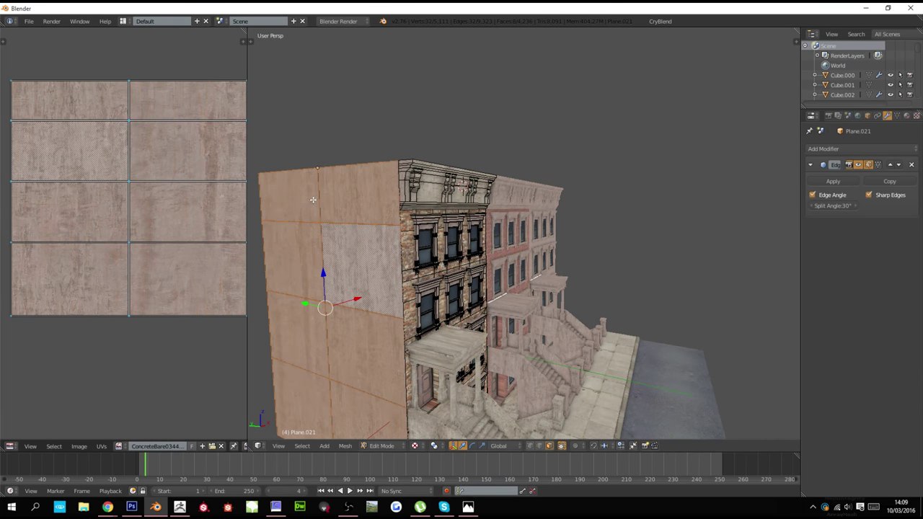
click(120, 445)
click(153, 375)
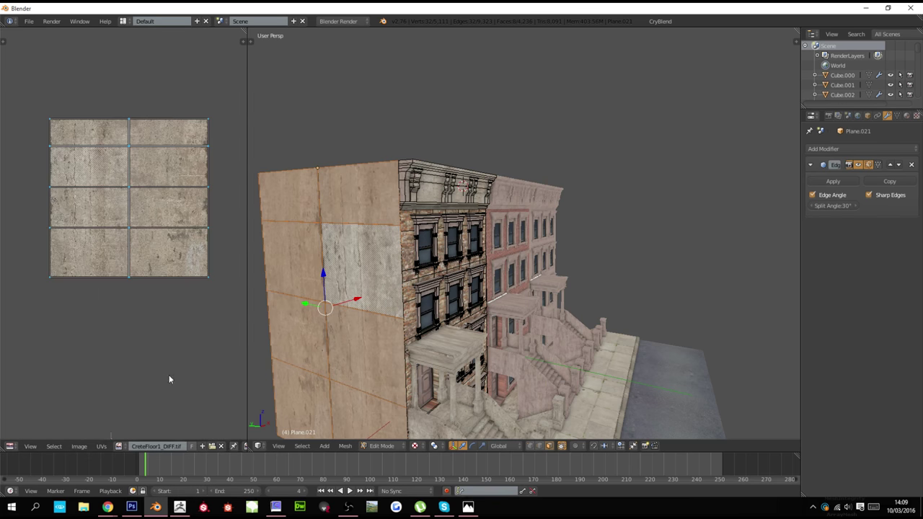
Examine the concrete side wall, cornice and porch of the leftmost townhouse from the street and up close
key(Tab)
middle_drag(375, 338, 420, 344)
scroll(420, 340, down, 2)
shift+middle_drag(490, 417, 490, 372)
scroll(493, 366, up, 2)
scroll(457, 365, up, 3)
scroll(457, 365, down, 3)
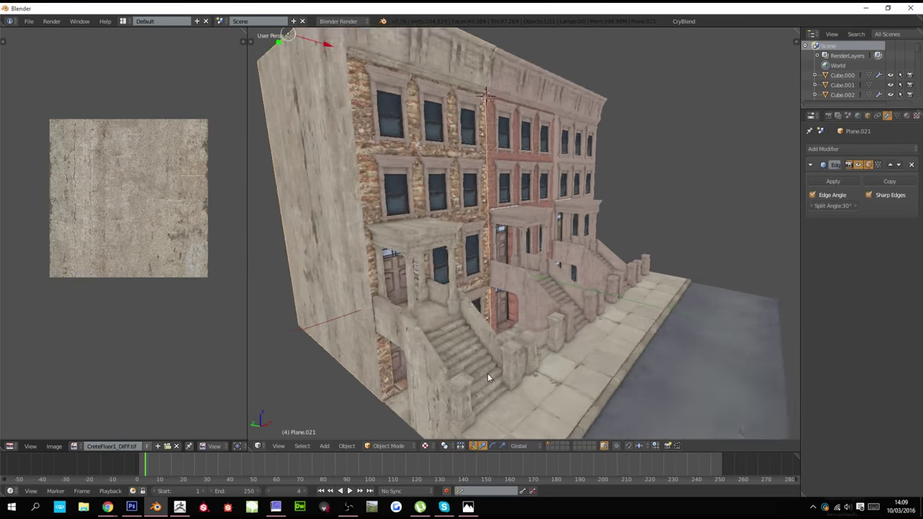
scroll(487, 372, up, 4)
scroll(484, 374, down, 2)
middle_drag(443, 349, 424, 294)
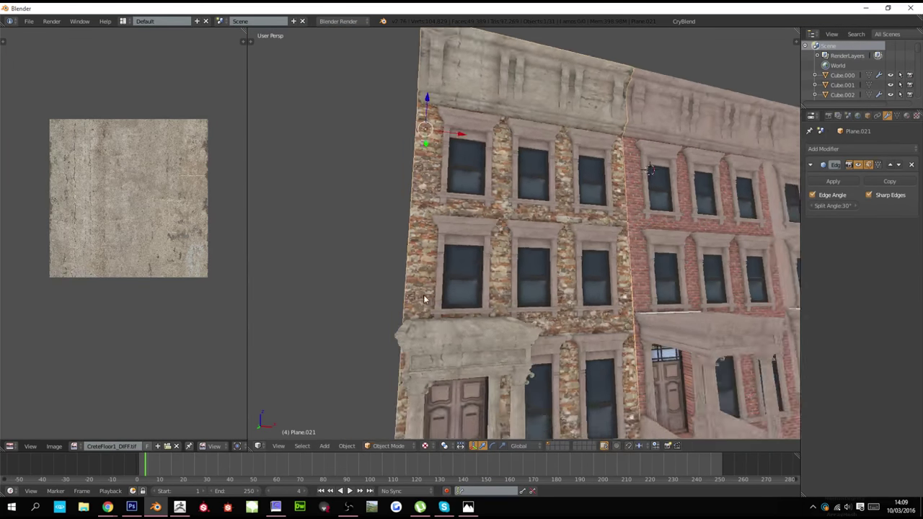
Select trim faces around the upper-floor windows of the leftmost townhouse in Edit Mode
scroll(425, 293, up, 2)
key(Tab)
right_click(455, 238)
scroll(455, 243, up, 2)
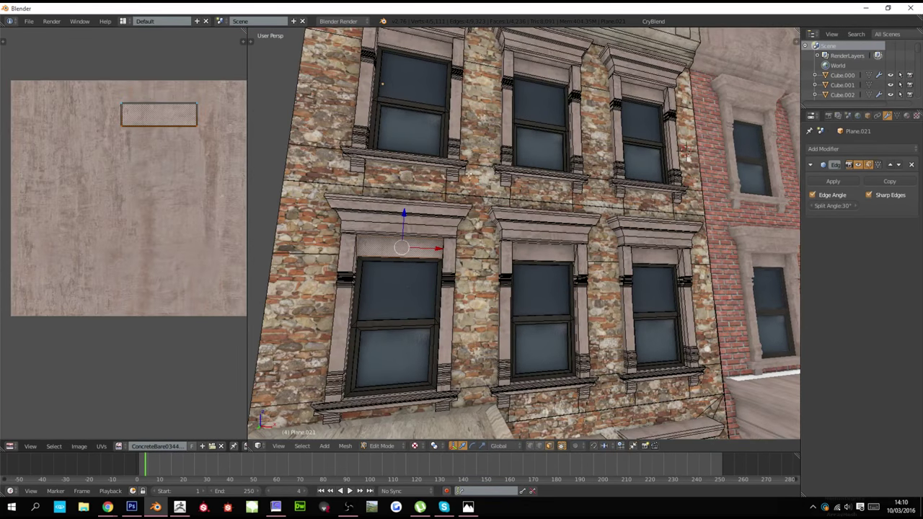
right_click(457, 128)
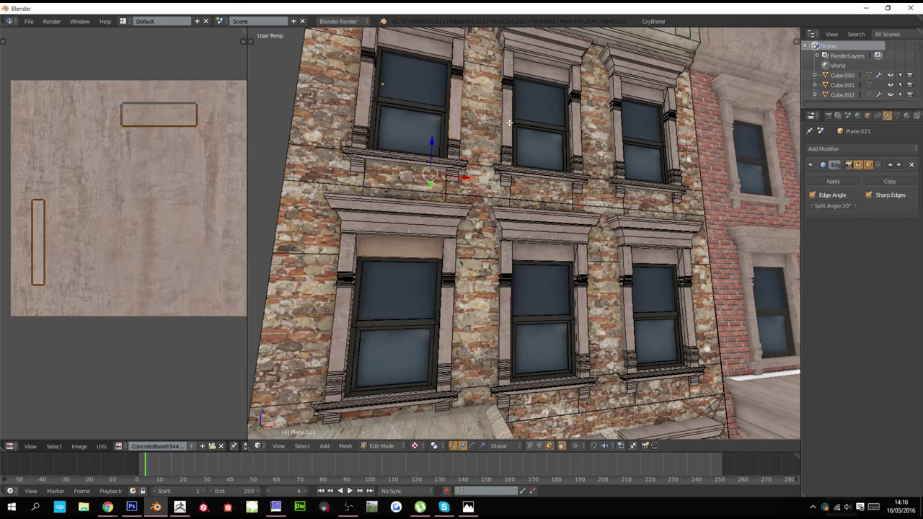
shift+right_click(510, 122)
shift+right_click(620, 137)
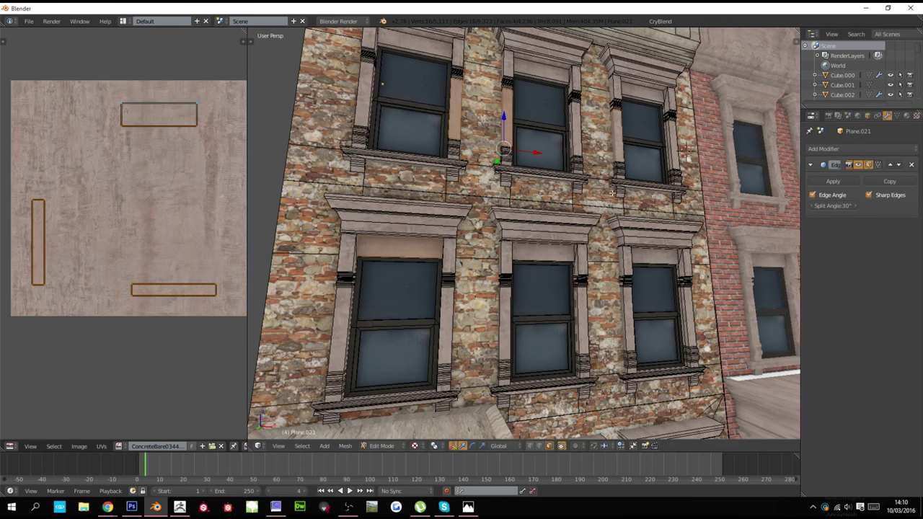
shift+right_click(635, 233)
shift+right_click(562, 230)
Add the lower windows' trim faces to the selection and extend it to the linked geometry
shift+scroll(619, 348, down, 7)
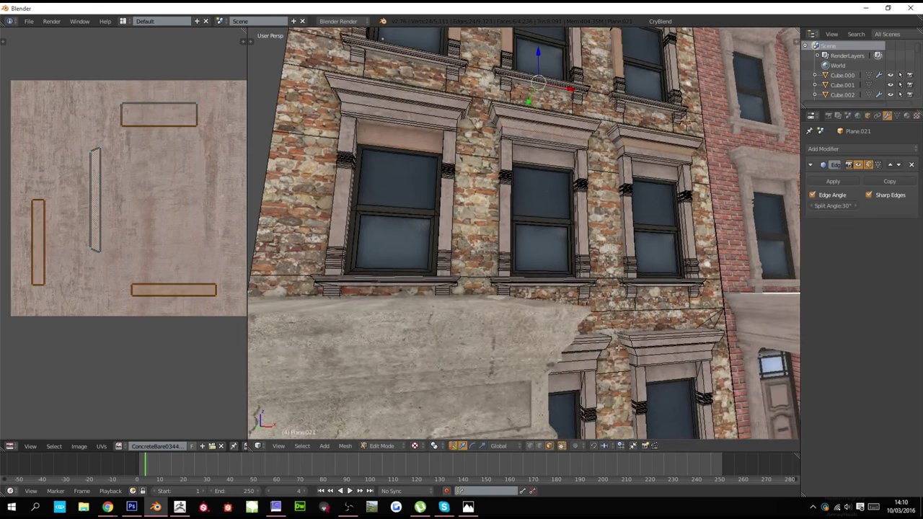
shift+right_click(589, 362)
shift+right_click(609, 365)
middle_drag(643, 357, 585, 351)
key(ctrl+l)
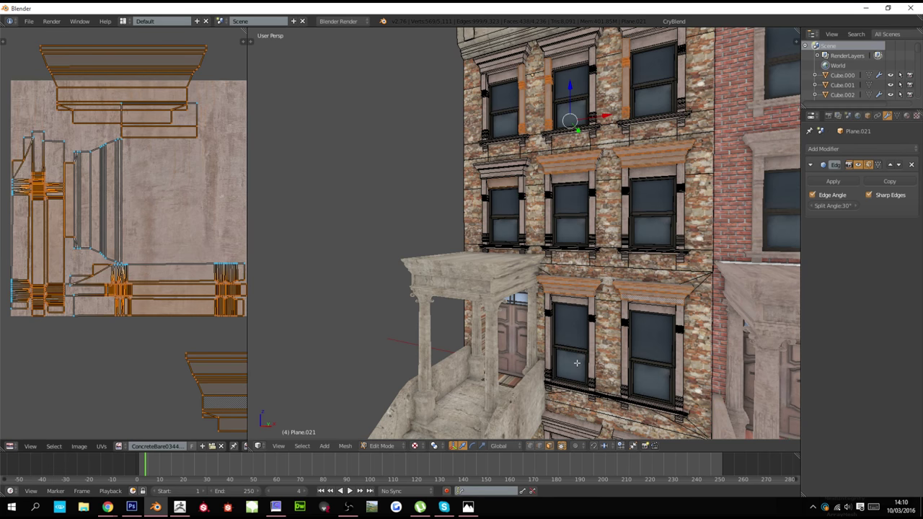
Try removing duplicate vertices from the leftmost townhouse's whole mesh, and undo it
key(a)
key(a)
key(w)
click(561, 295)
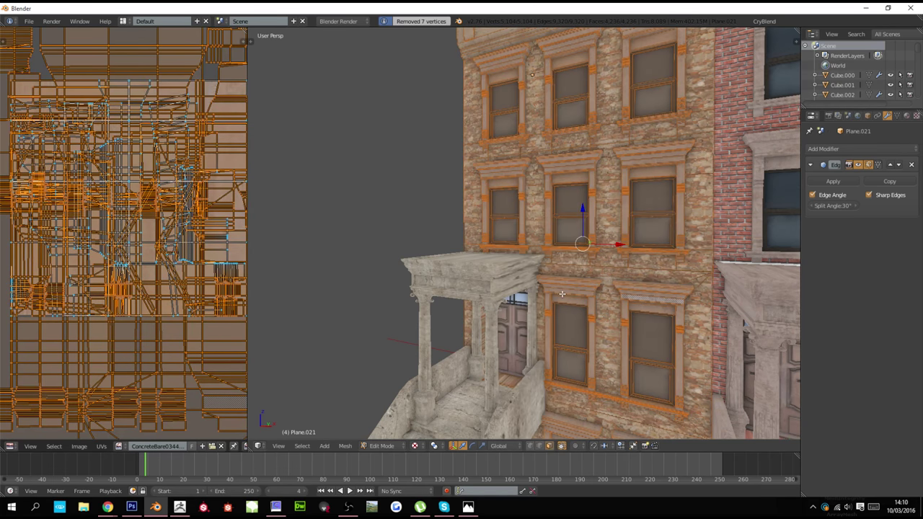
middle_drag(577, 299, 527, 404)
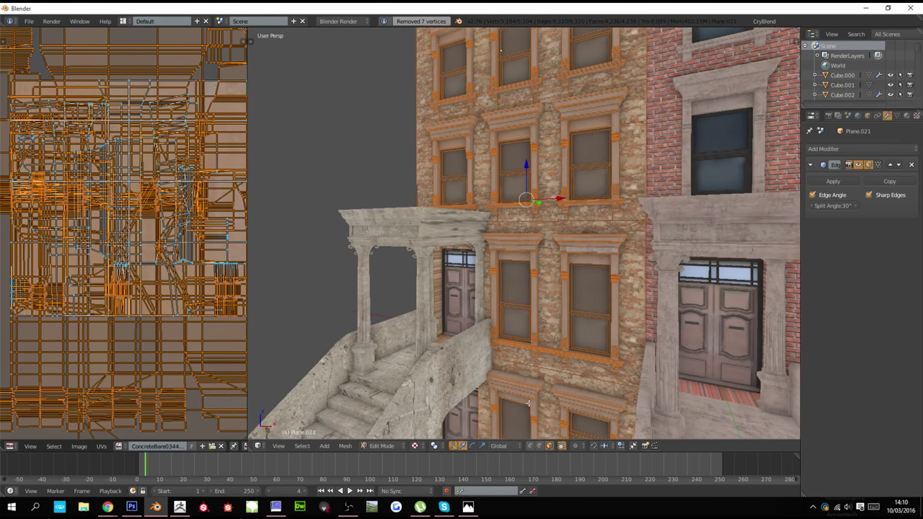
key(ctrl+z)
key(ctrl+z)
key(ctrl+z)
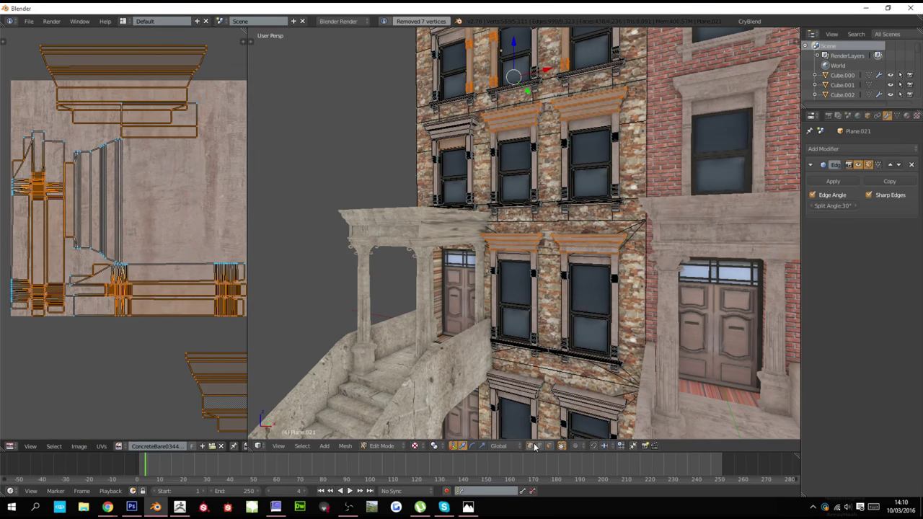
Grow the selection to cover the leftmost townhouse's window surrounds and assign CreteFloor1_DIFF.tif to them
shift+scroll(564, 347, down, 6)
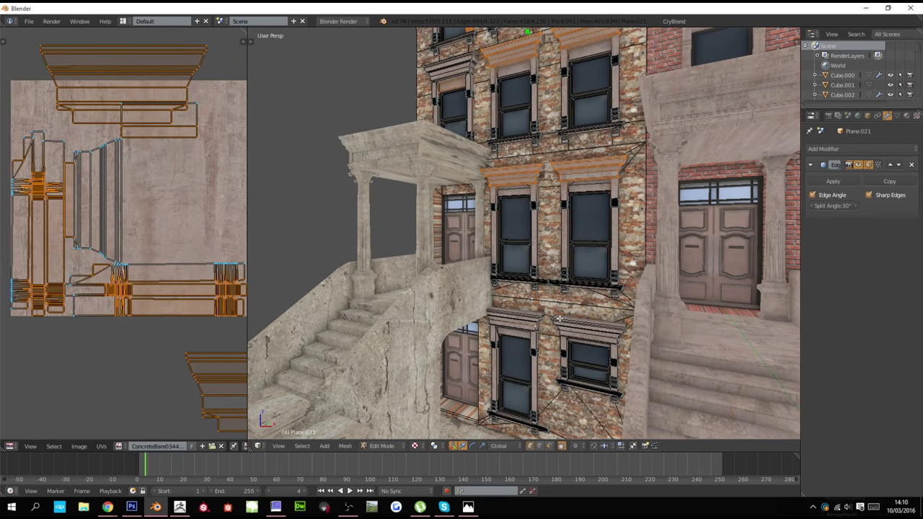
key(ctrl+KP_Add)
key(ctrl+KP_Add)
key(ctrl+KP_Add)
key(ctrl+KP_Add)
key(ctrl+KP_Add)
key(ctrl+KP_Add)
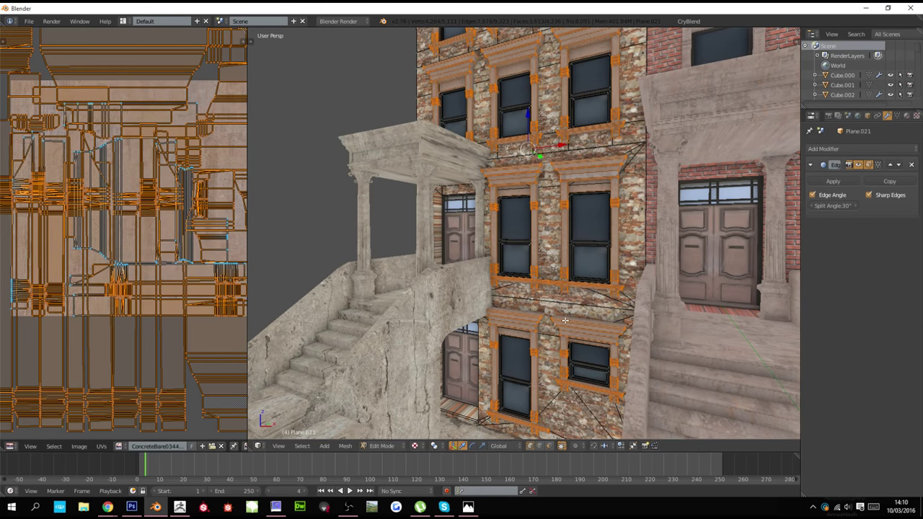
click(119, 446)
click(177, 376)
key(Tab)
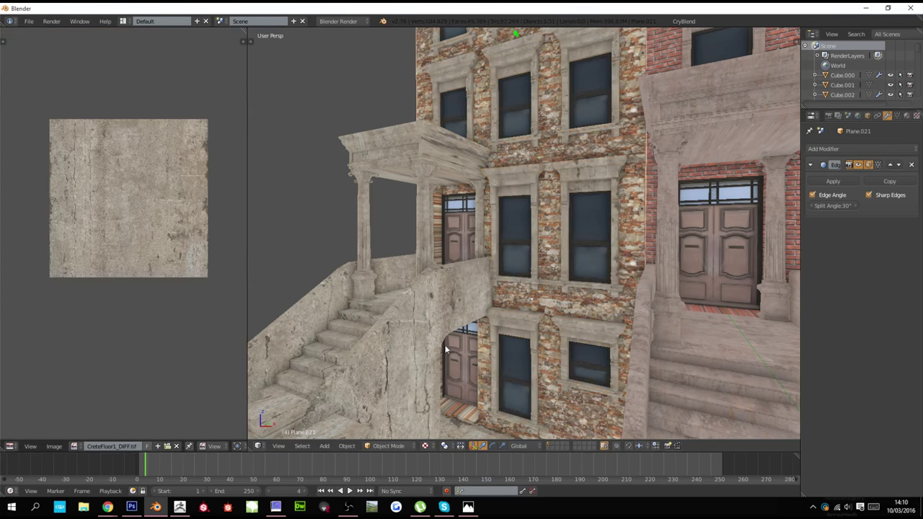
scroll(454, 345, down, 7)
scroll(509, 351, up, 4)
middle_drag(460, 345, 508, 408)
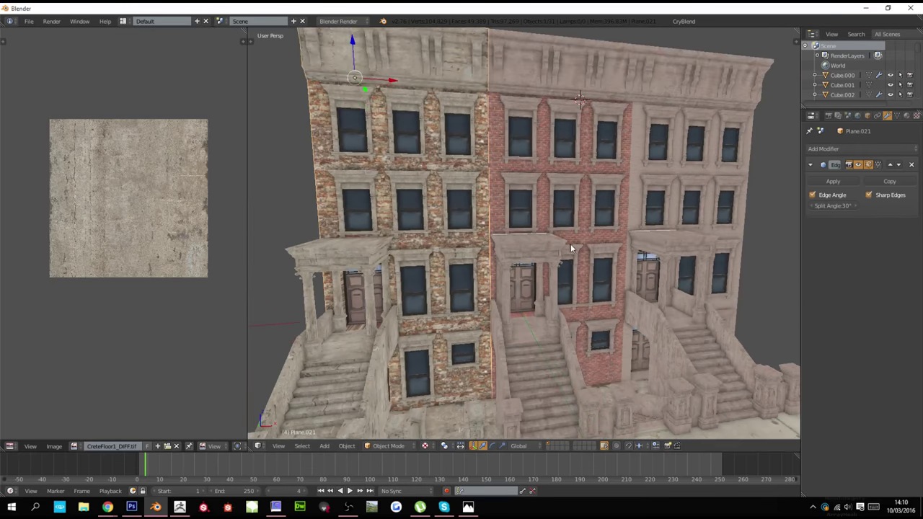
Select the whole porch and staircase mesh of the red brick townhouse in Edit Mode
scroll(560, 250, up, 2)
middle_drag(577, 242, 526, 264)
right_click(560, 249)
key(Tab)
key(a)
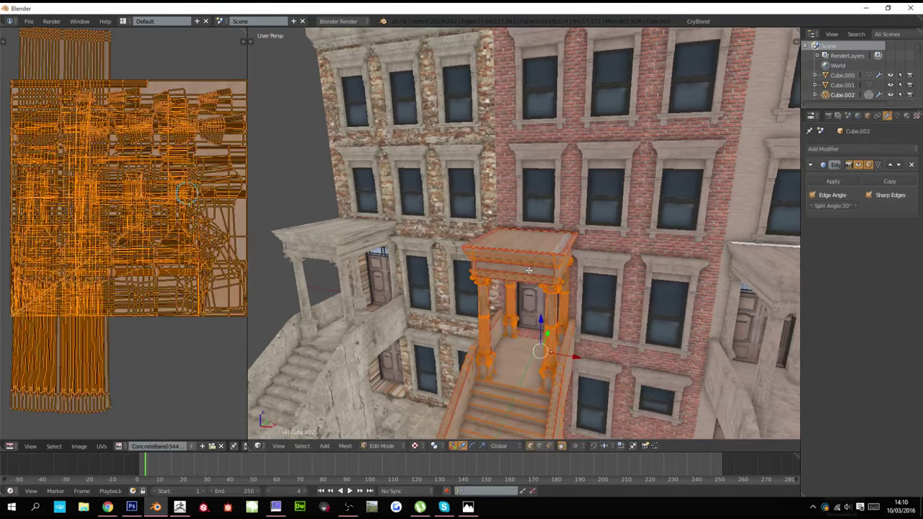
Start opening a new image for the selected porch and browse to the Game Development (D:) drive
click(77, 447)
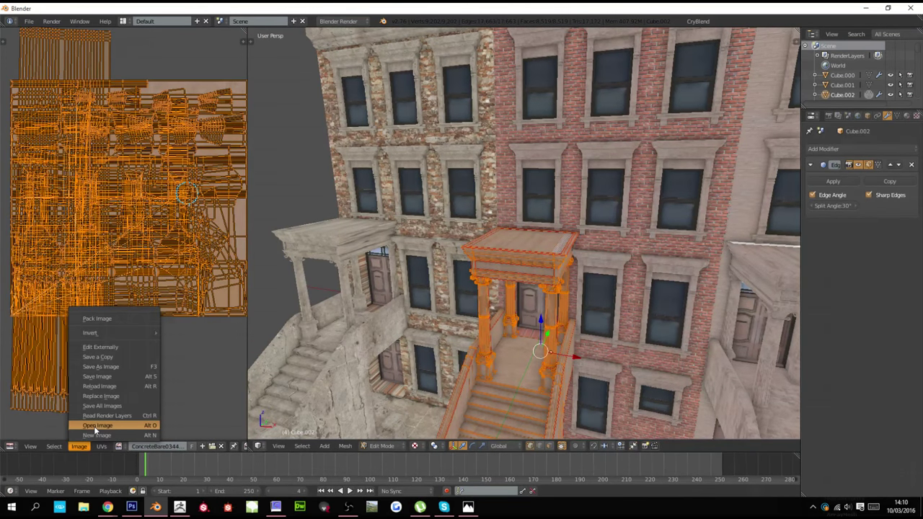
click(94, 426)
click(165, 33)
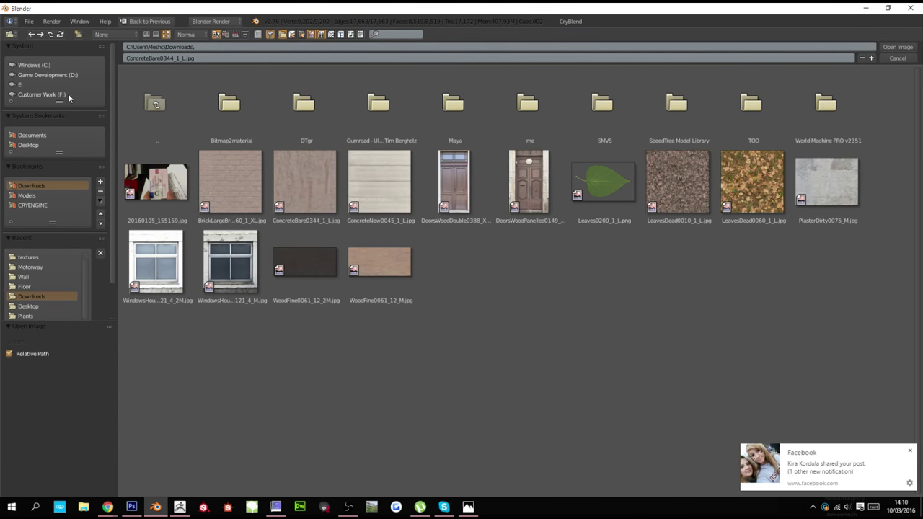
click(56, 74)
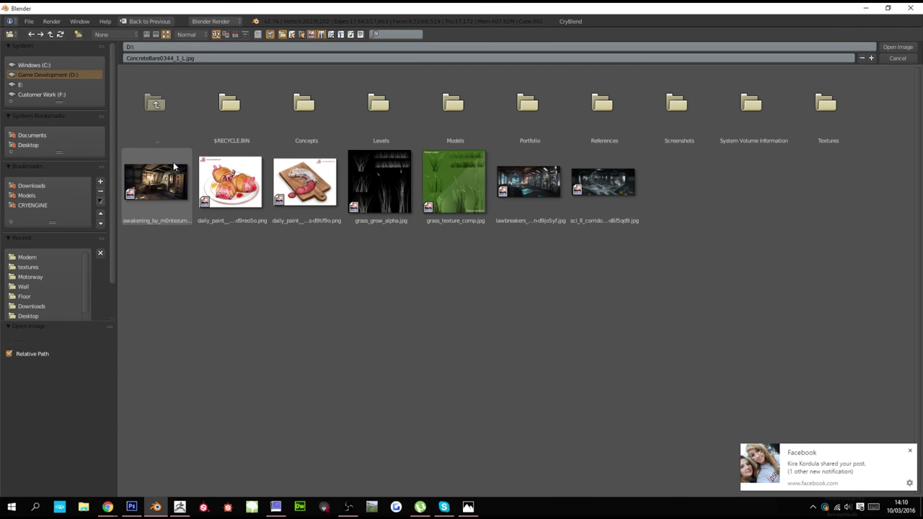
Move the Facebook notification's page out into its own Chrome window and switch back to Blender
click(810, 466)
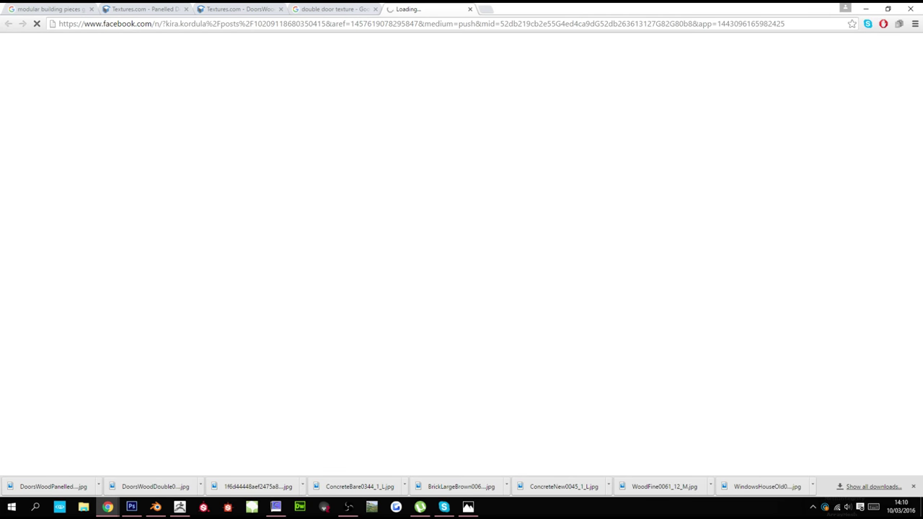
drag(404, 9, 922, 121)
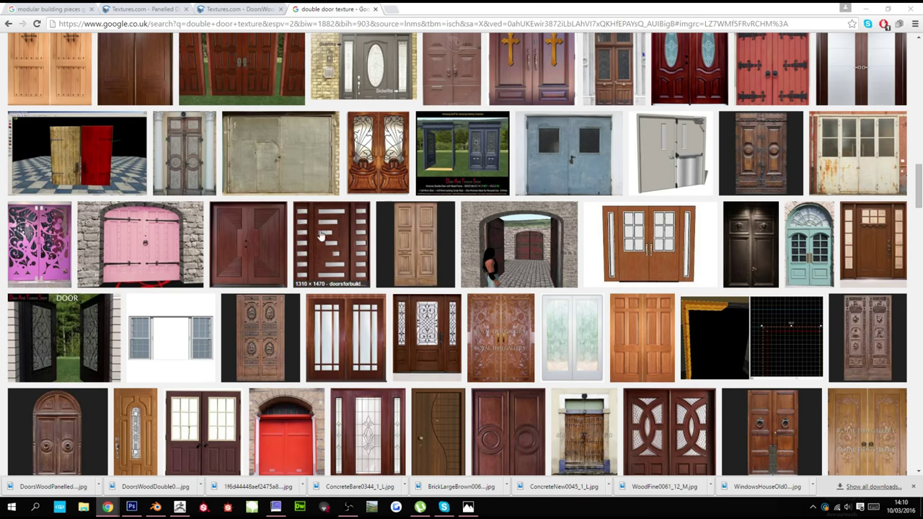
key(alt+Tab)
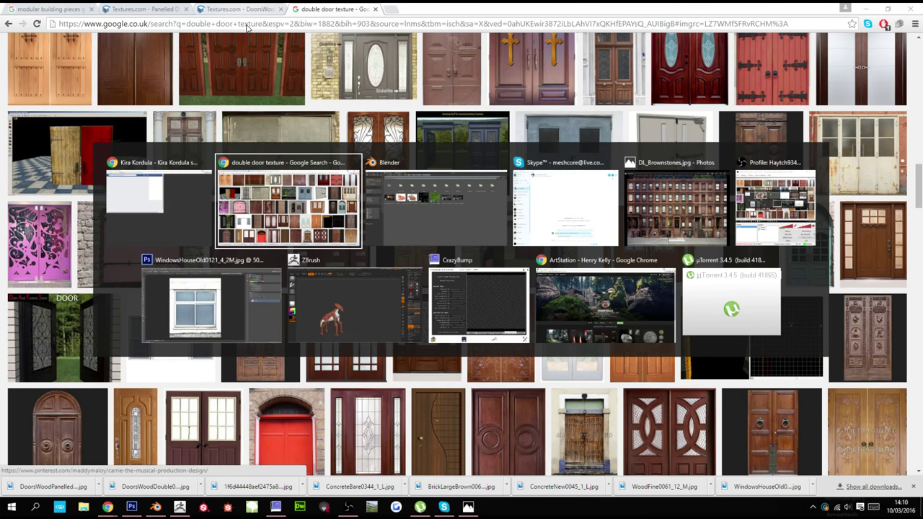
key(alt+Tab)
key(alt+Tab)
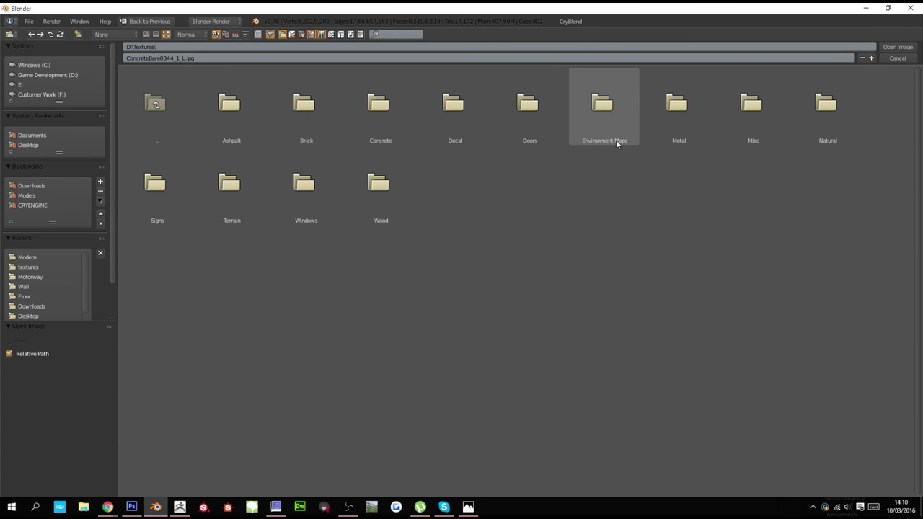
Assign ConcreteFloors0039_1_L.jpg from the Textures\Concrete folder to the selected red brick townhouse porch and return to Object Mode
click(396, 118)
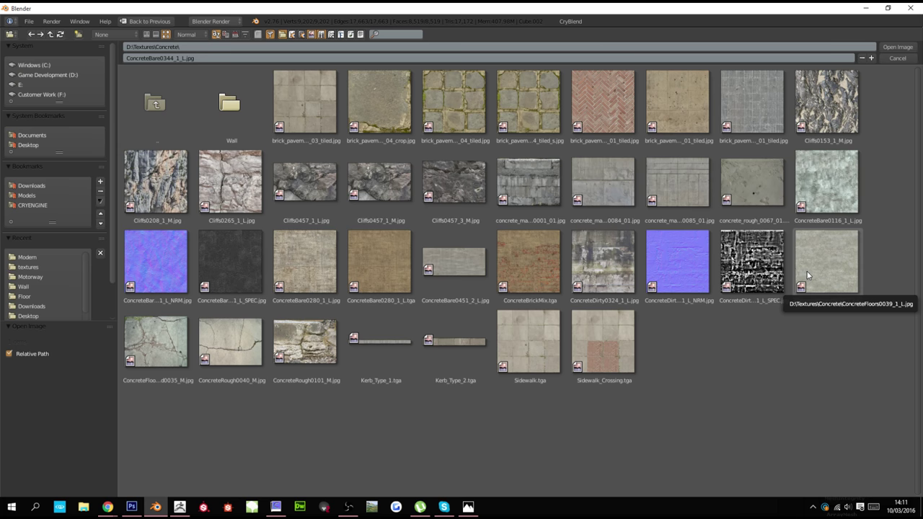
double_click(805, 271)
key(KP_Decimal)
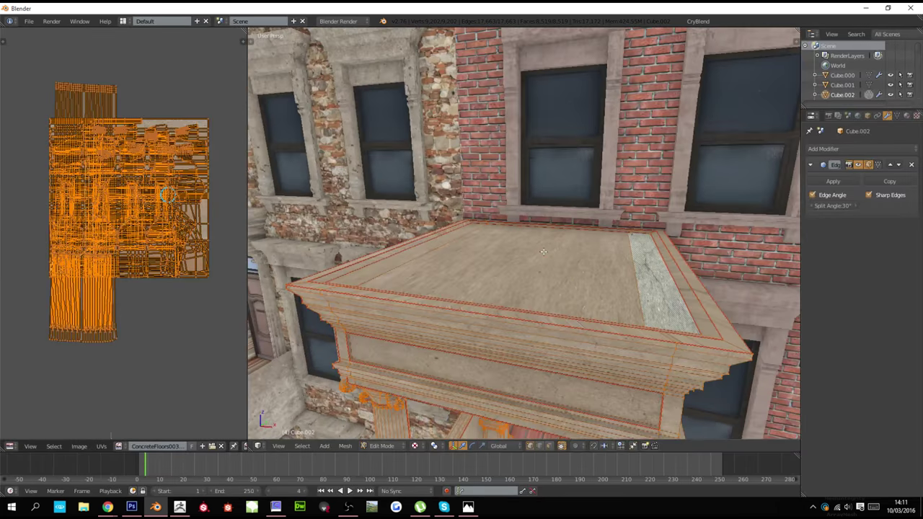
key(Tab)
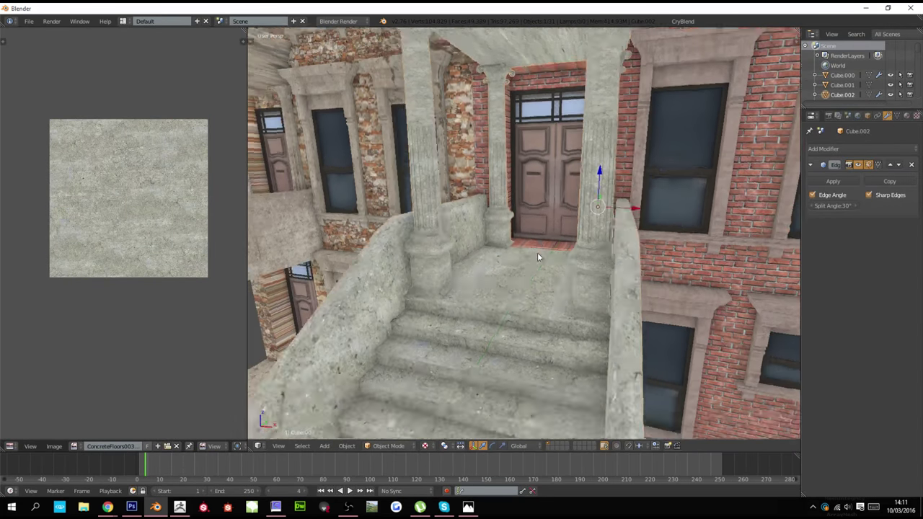
shift+scroll(537, 253, down, 7)
scroll(537, 254, down, 3)
mouse_move(537, 253)
middle_down()
mouse_move(504, 253)
mouse_move(548, 265)
middle_up()
scroll(506, 256, down, 4)
scroll(506, 256, up, 4)
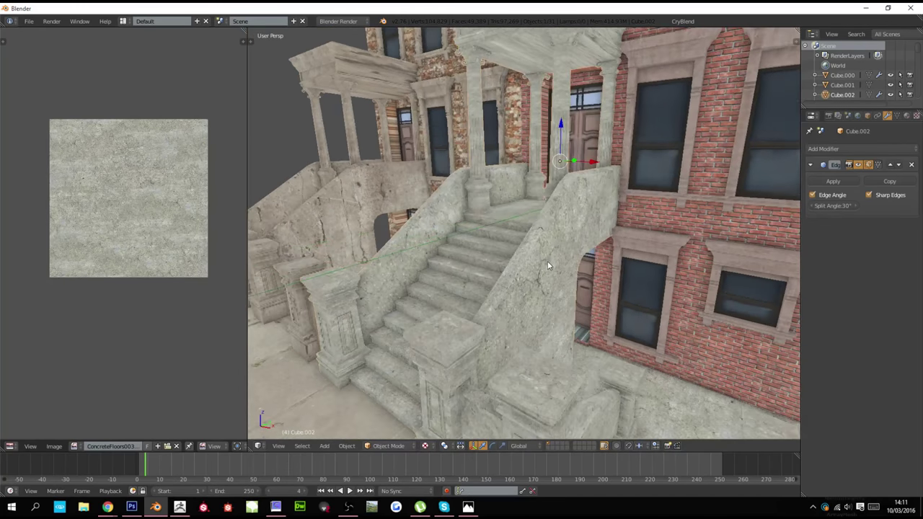
Select the linked geometry of all window surrounds on the red brick townhouse's facade in Edit Mode
ctrl+scroll(550, 264, up, 6)
right_click(582, 253)
key(Tab)
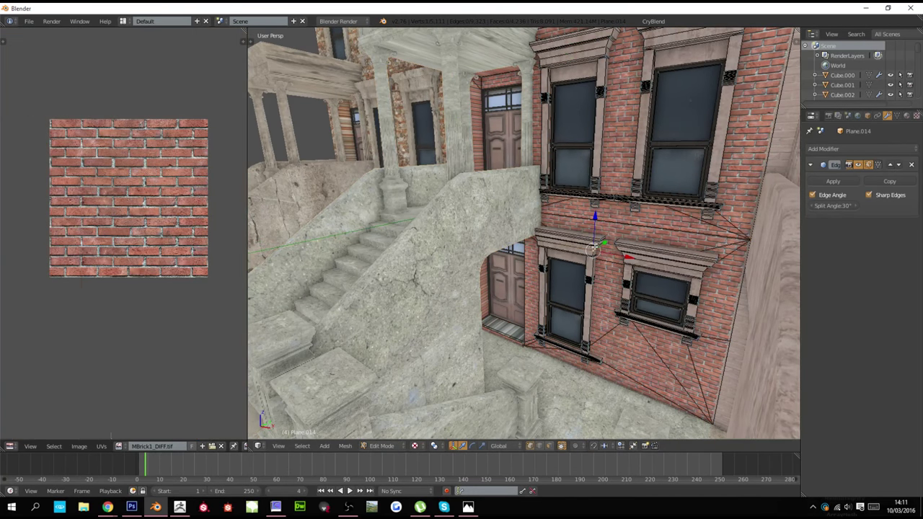
right_click(641, 180)
shift+right_click(598, 170)
shift+scroll(600, 178, up, 17)
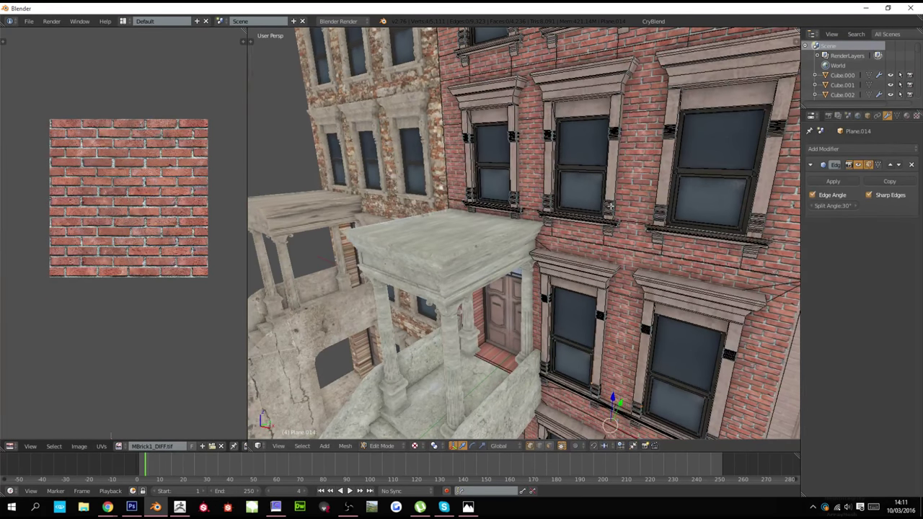
right_click(569, 189)
right_click(517, 191)
middle_drag(512, 96, 519, 147)
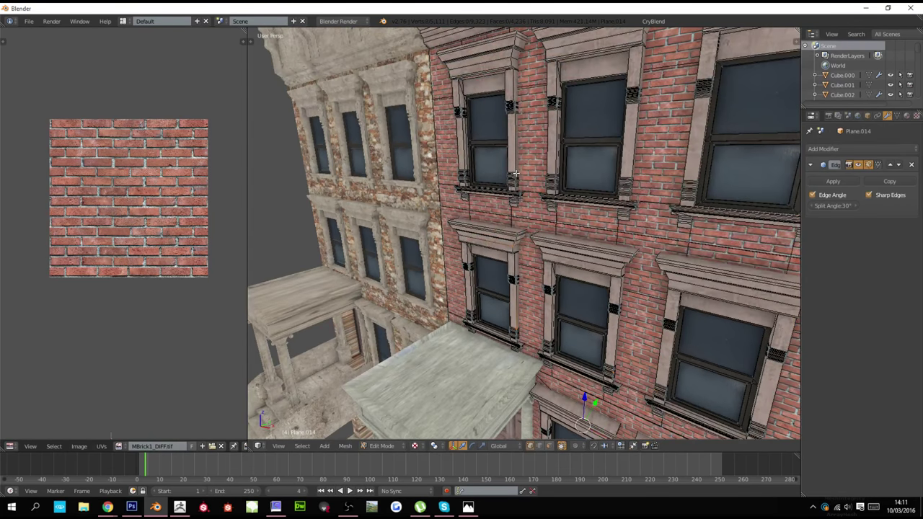
right_click(555, 111)
scroll(673, 105, down, 8)
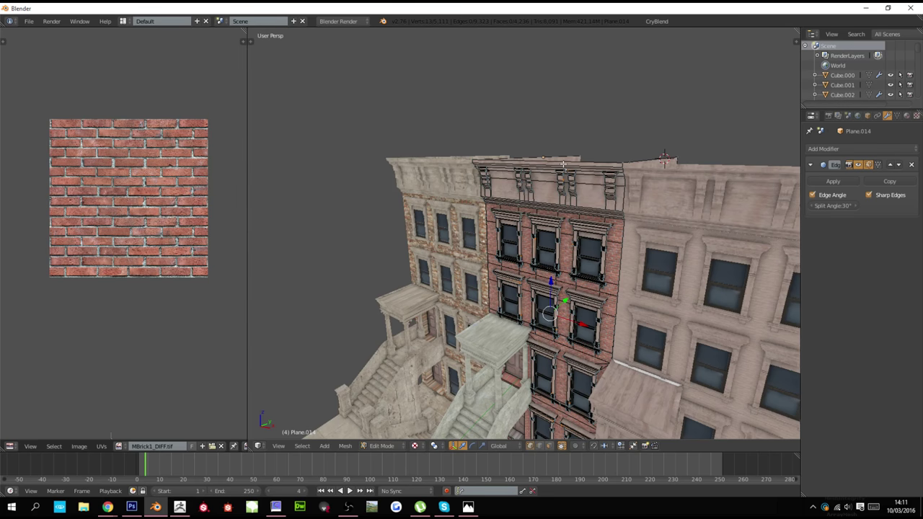
key(ctrl+l)
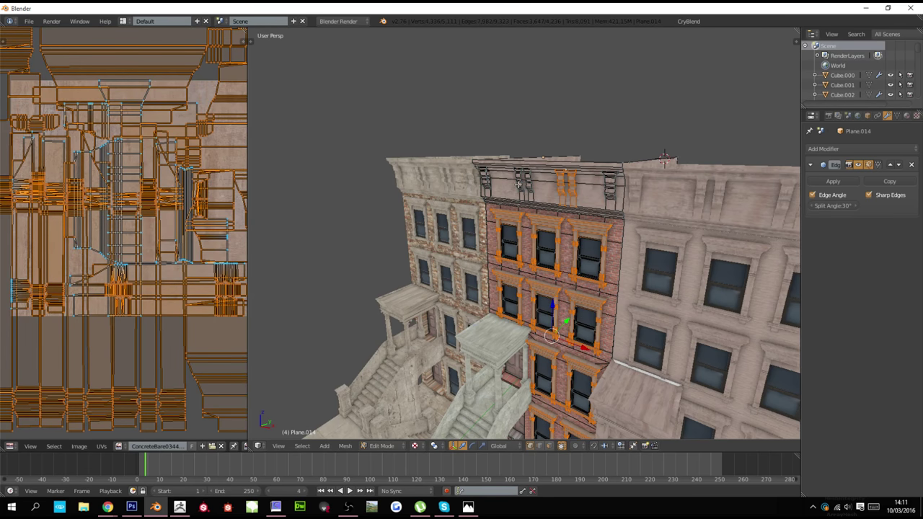
Add the roof cornice and its brackets to the selection and assign ConcreteFloors0039_1_L.jpg to the red brick facade's trim
key(c)
mouse_move(523, 171)
mouse_down()
mouse_move(485, 155)
mouse_move(615, 168)
mouse_up()
right_click(616, 168)
key(ctrl+l)
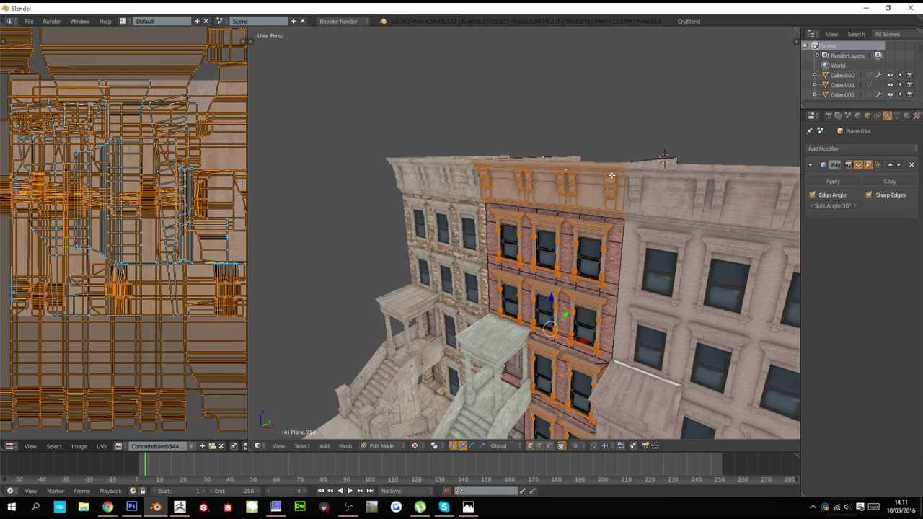
click(118, 447)
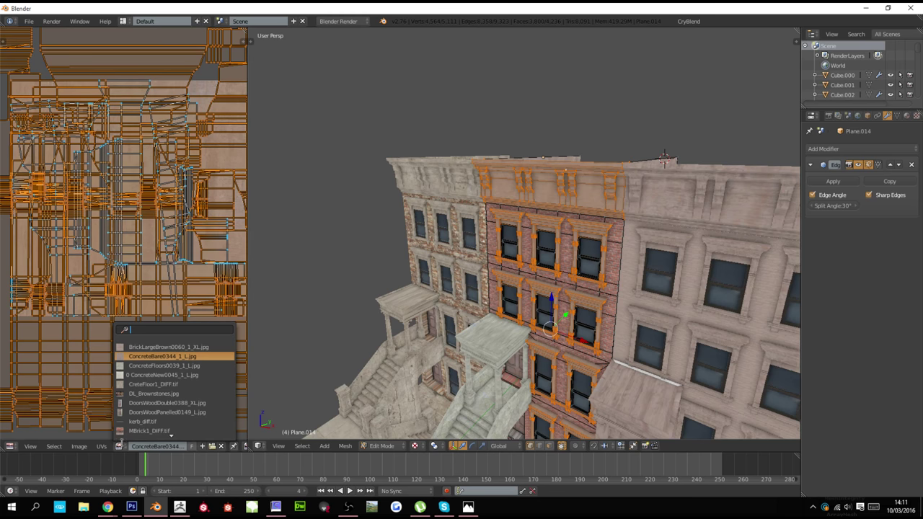
click(156, 364)
key(Tab)
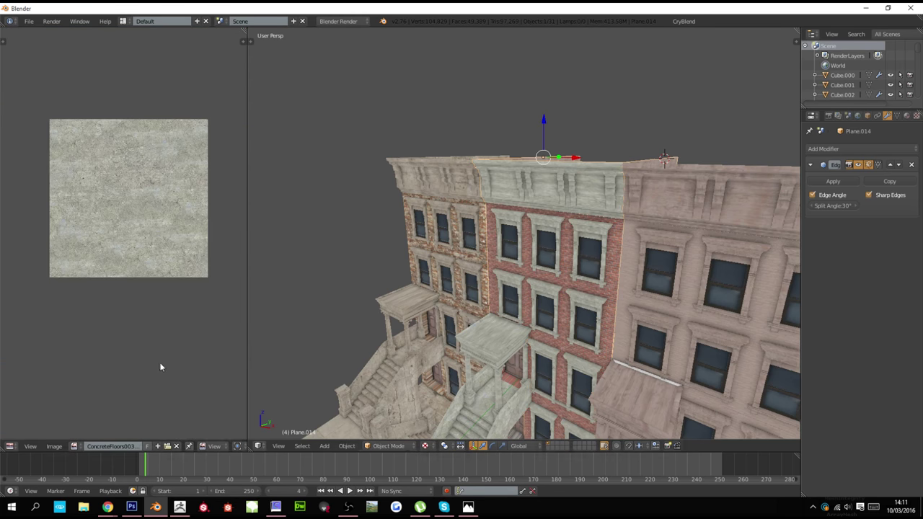
Examine the retextured row of townhouses from the street, comparing the three facades and their porches
scroll(411, 323, down, 6)
middle_drag(413, 323, 510, 339)
scroll(518, 324, up, 3)
shift+middle_drag(510, 383, 521, 325)
scroll(512, 336, up, 3)
scroll(517, 342, down, 3)
key(Tab)
key(Tab)
scroll(504, 328, down, 3)
scroll(606, 320, up, 1)
right_click(555, 366)
ctrl+scroll(566, 364, up, 3)
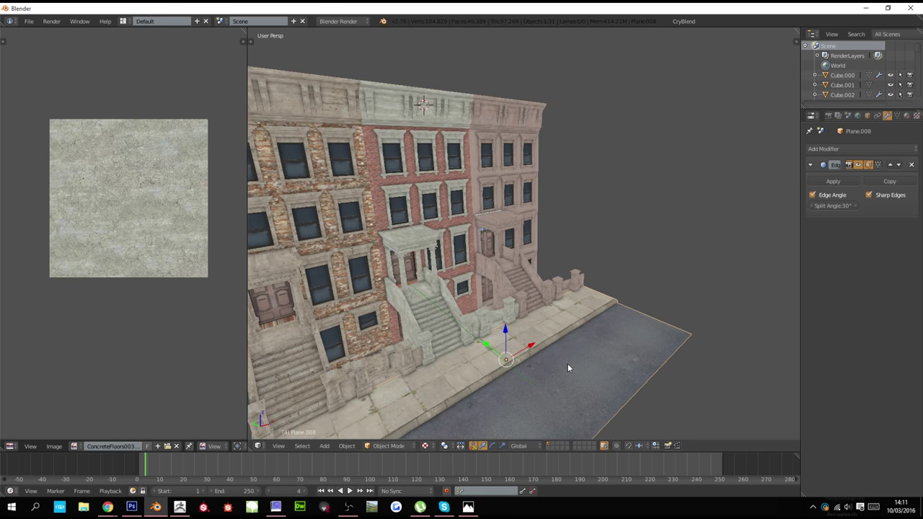
shift+scroll(520, 329, down, 5)
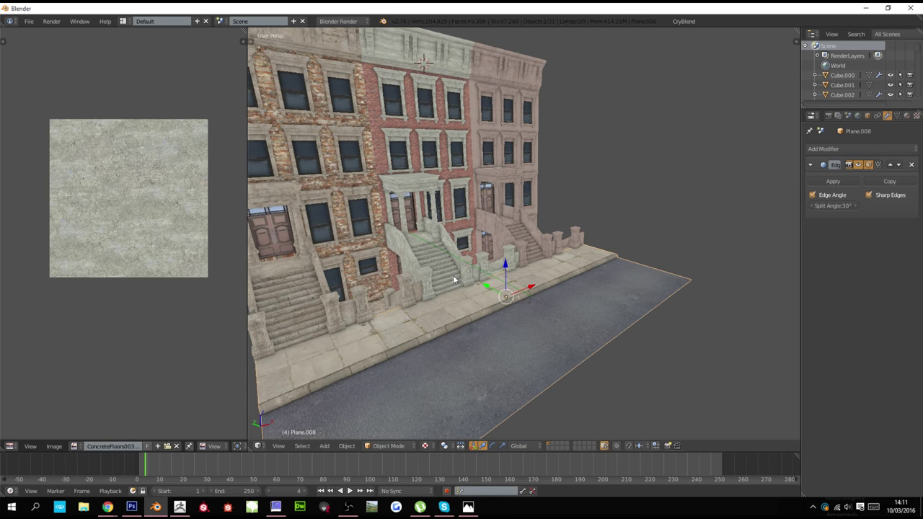
Select the red brick townhouse's facade and porch together with its upper and lower doors, using wireframe view
right_click(456, 243)
key(alt+z)
shift+right_click(456, 243)
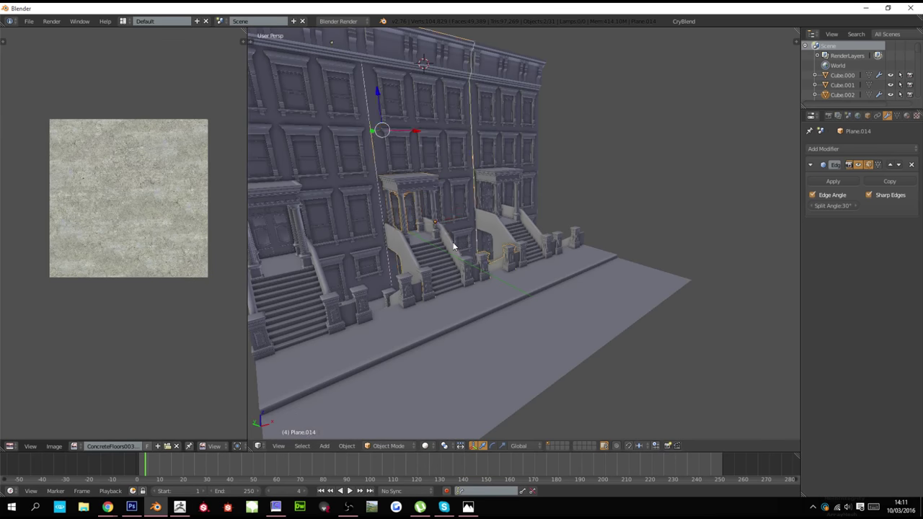
key(z)
key(z)
middle_drag(512, 358, 527, 375)
key(z)
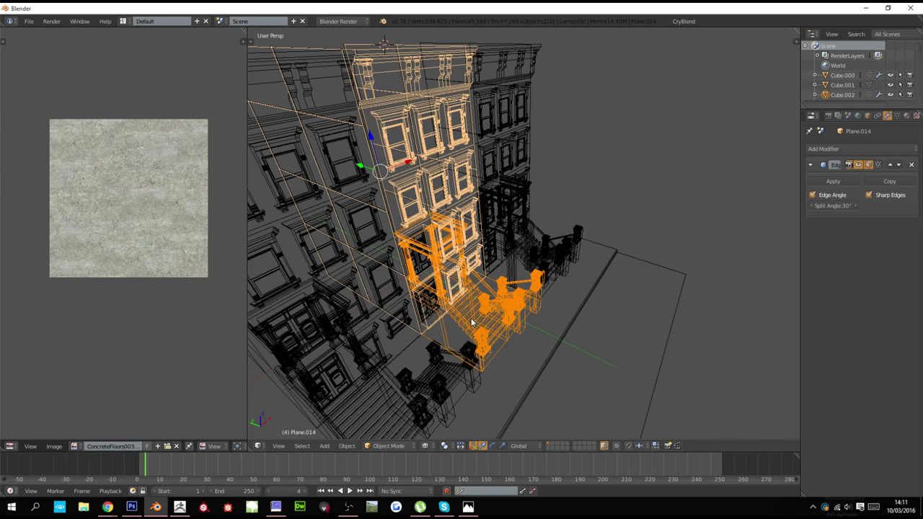
key(c)
mouse_move(437, 300)
mouse_down()
mouse_move(426, 303)
mouse_move(434, 304)
mouse_up()
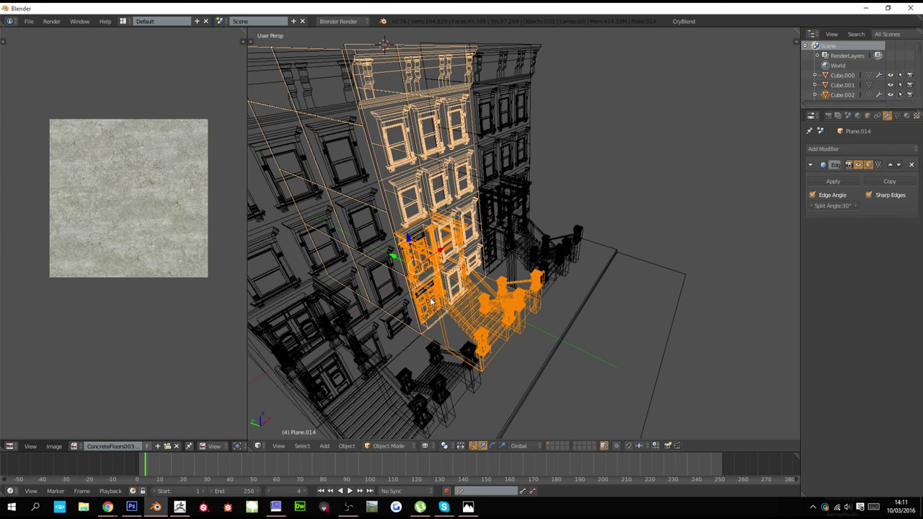
Extend the selection to the remaining entrance parts and deselect the facades of the two neighbouring townhouses
drag(412, 215, 410, 214)
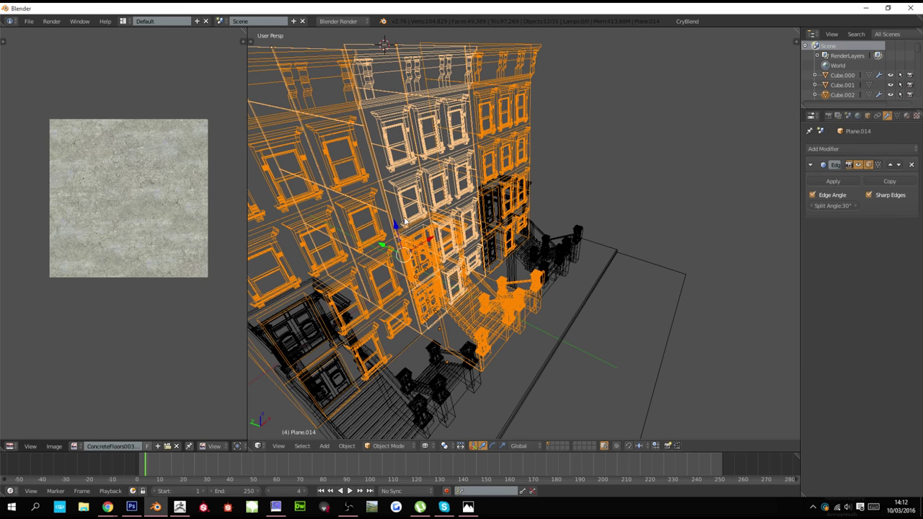
shift+right_click(358, 260)
shift+right_click(359, 261)
shift+right_click(359, 262)
shift+right_click(359, 261)
shift+right_click(314, 57)
key(z)
middle_drag(395, 124, 347, 151)
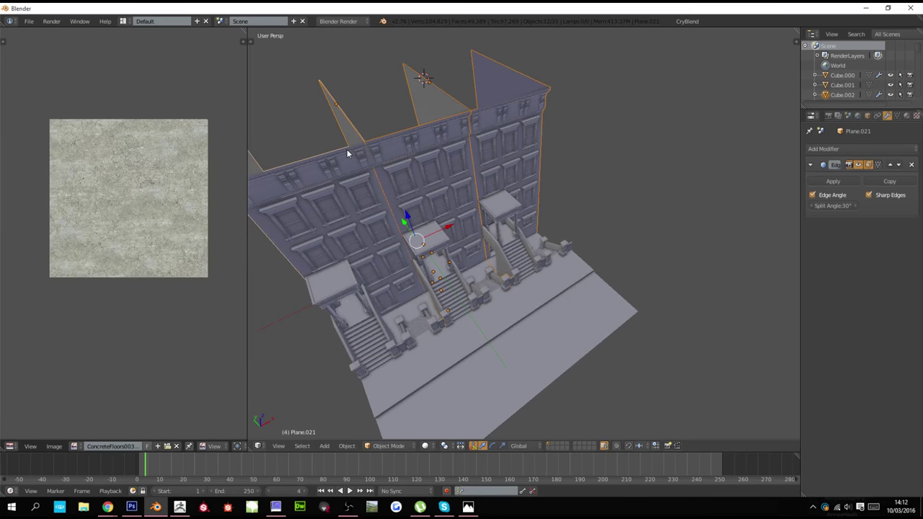
shift+right_click(347, 151)
shift+right_click(346, 151)
shift+right_click(347, 154)
shift+right_click(493, 111)
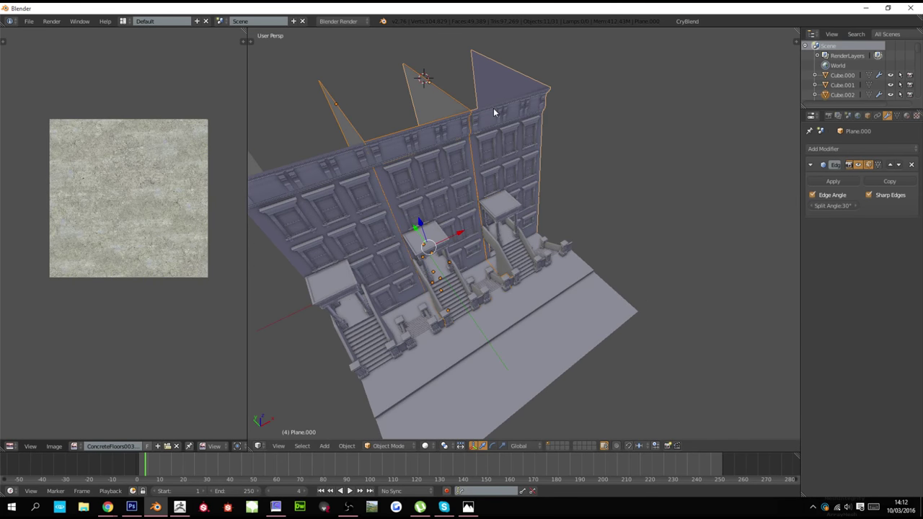
shift+right_click(495, 113)
Set the selected red brick townhouse back from the street by moving it about 1.88 units along the global Y axis
key(z)
key(z)
middle_drag(529, 277, 563, 289)
scroll(563, 290, up, 5)
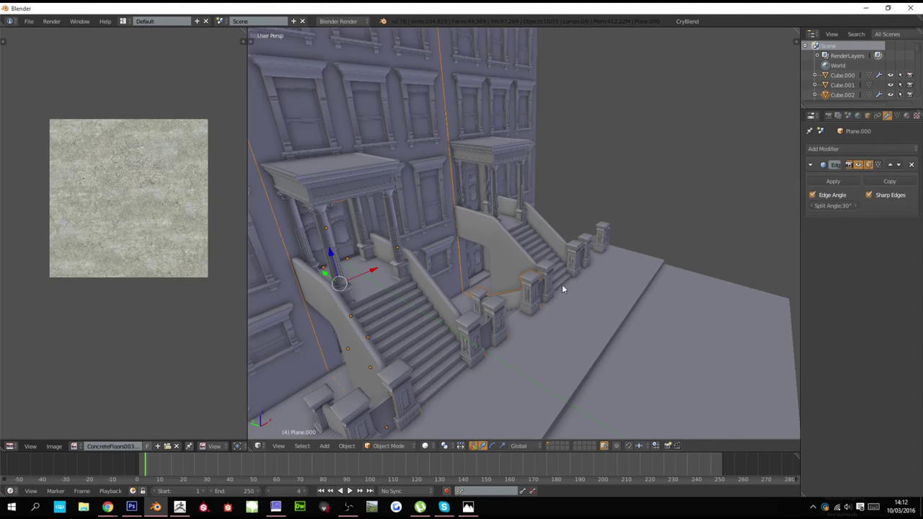
key(g)
key(y)
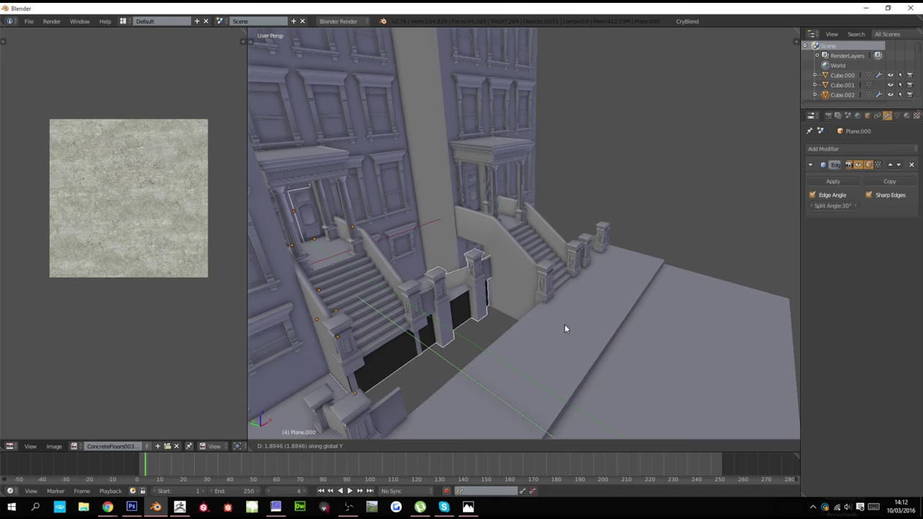
click(565, 329)
Cut two edge loops across the pavement and road mesh, in line with both sides of the red brick townhouse
key(alt+z)
mouse_move(567, 323)
middle_down()
mouse_move(581, 329)
mouse_move(495, 344)
middle_up()
right_click(583, 333)
key(Tab)
key(ctrl+r)
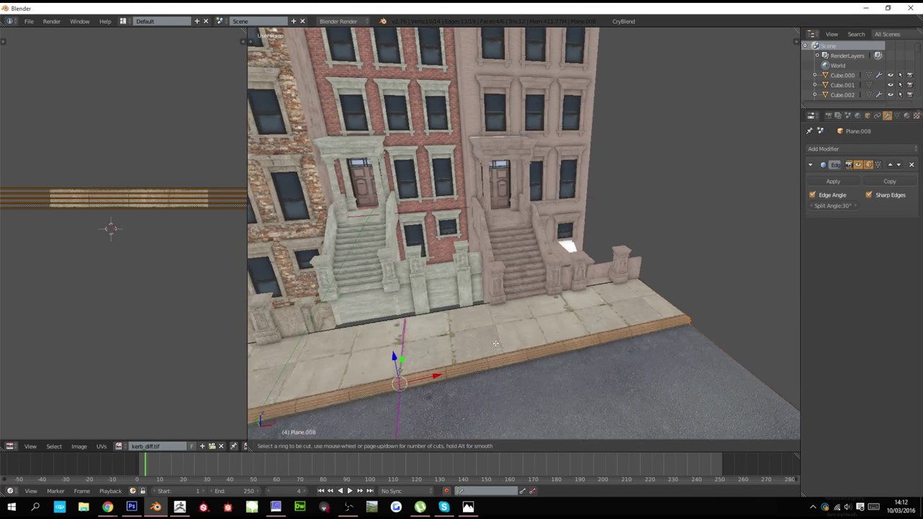
click(497, 344)
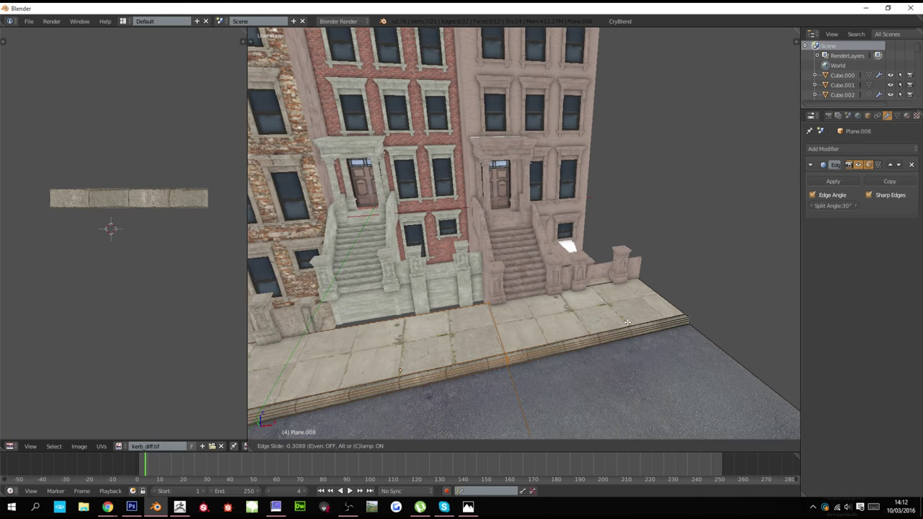
middle_drag(519, 339, 499, 351)
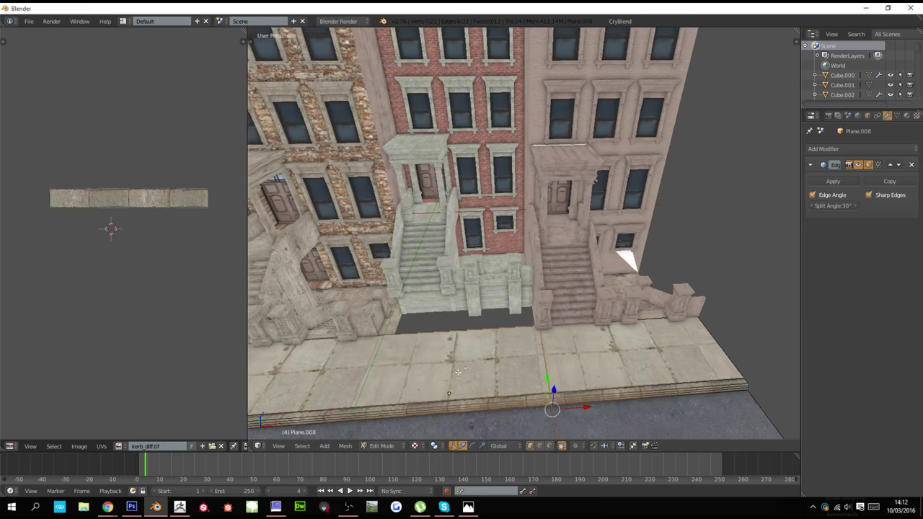
shift+middle_drag(364, 397, 424, 364)
scroll(424, 364, up, 3)
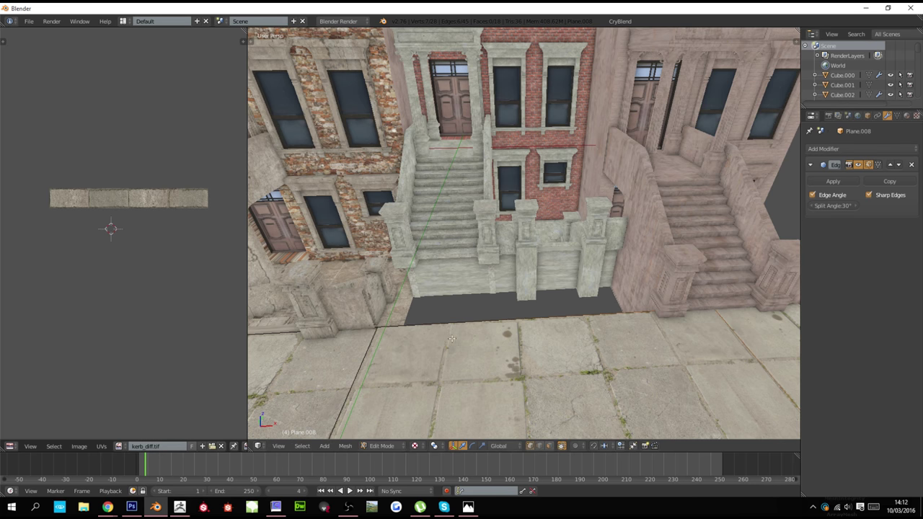
middle_drag(452, 339, 449, 372)
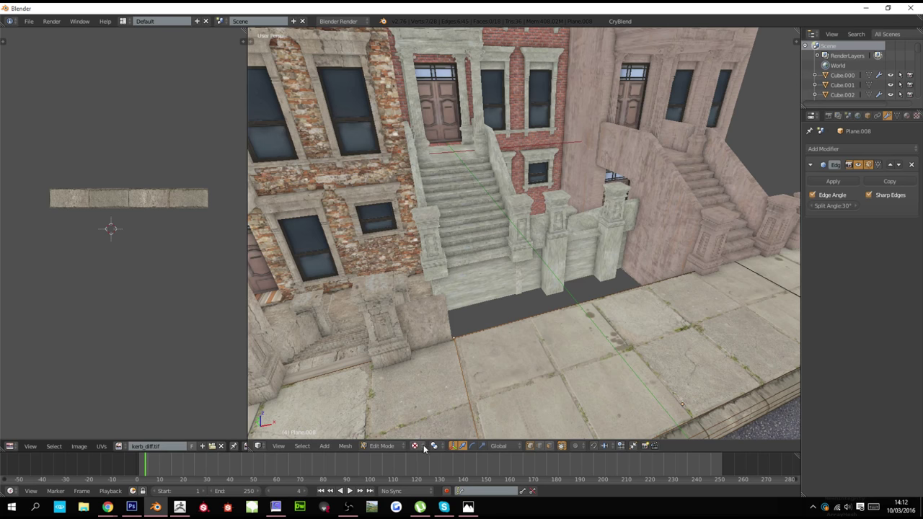
Extrude the pavement's back edge along Y between the two loop cuts to fill the gap before the red brick townhouse
right_click(630, 393)
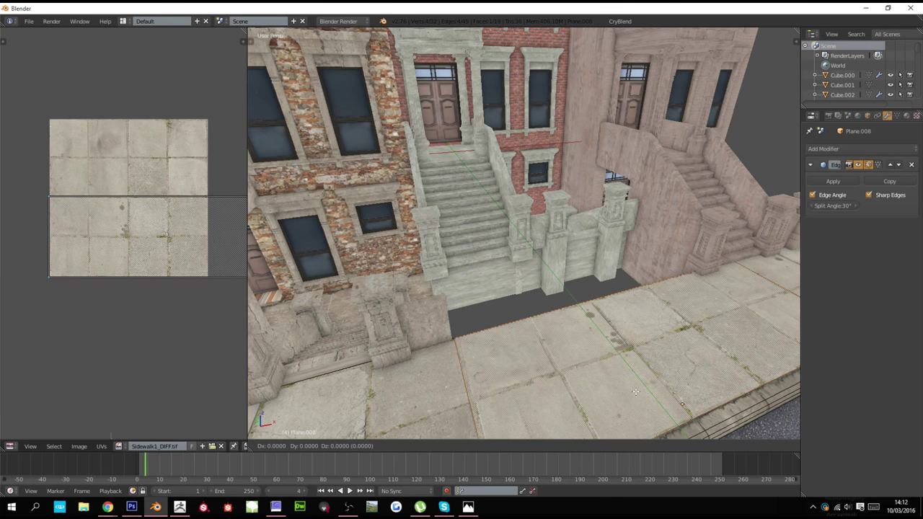
key(y)
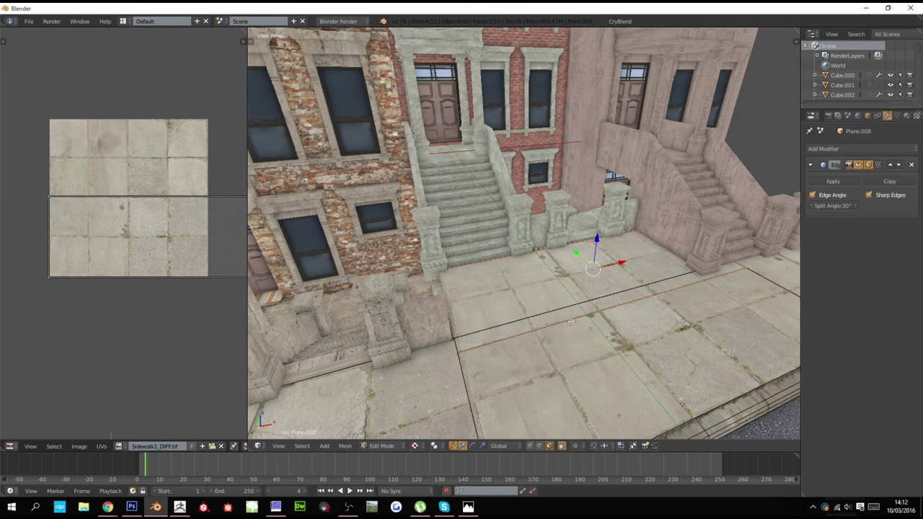
scroll(571, 321, up, 4)
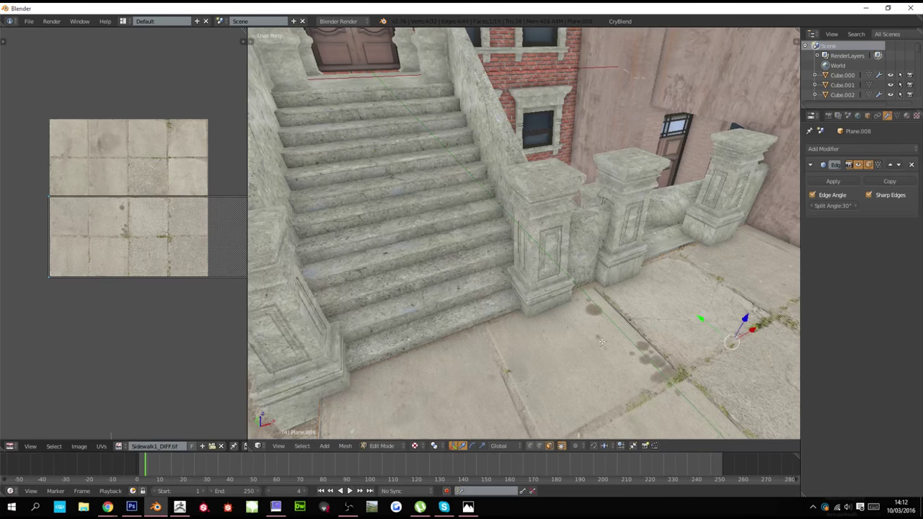
scroll(602, 342, down, 4)
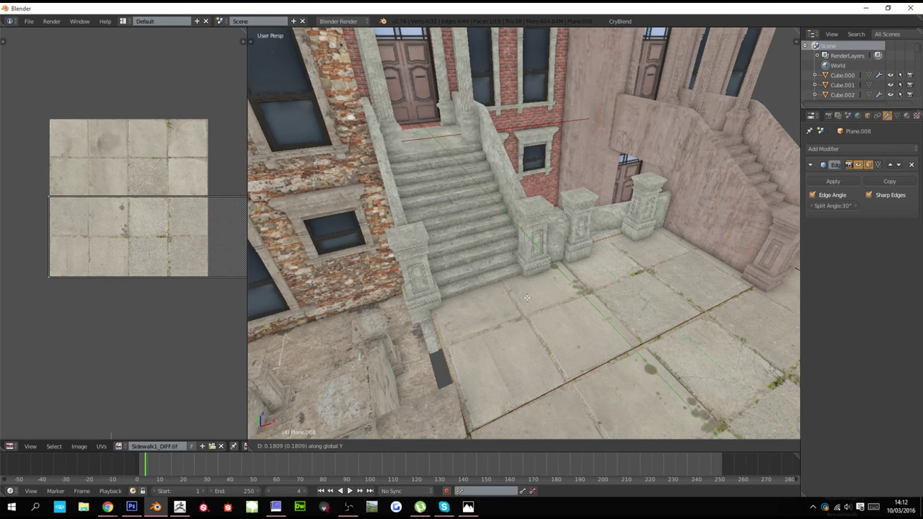
click(524, 291)
Select the red brick townhouse's entrance, doors, windows and facade together in wireframe display
key(z)
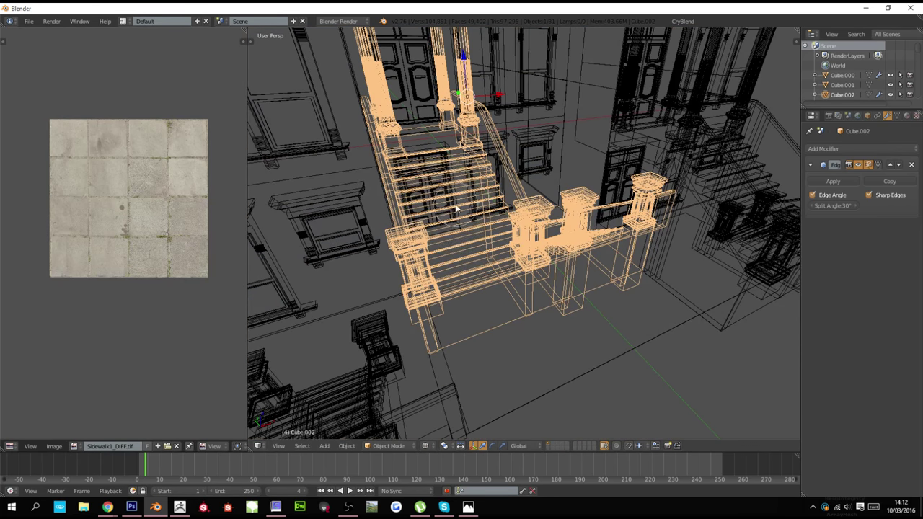
right_click(424, 163)
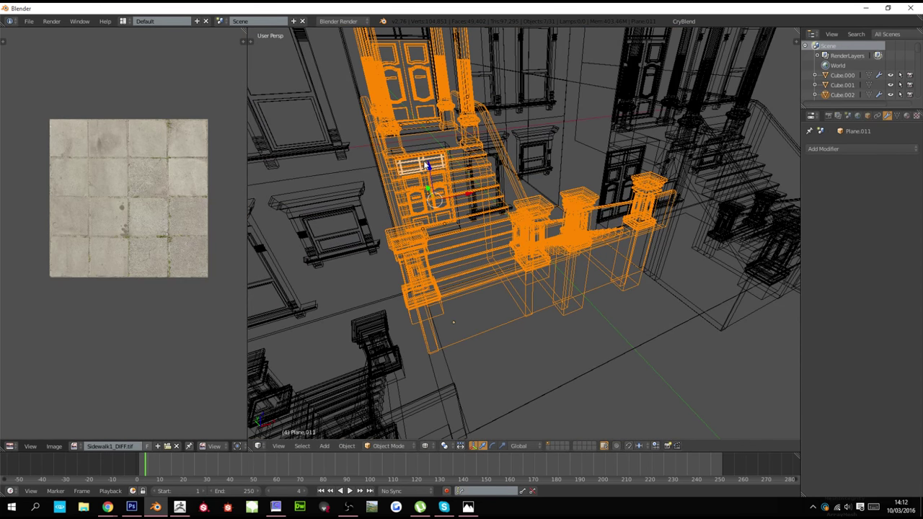
scroll(427, 163, up, 2)
shift+right_click(498, 122)
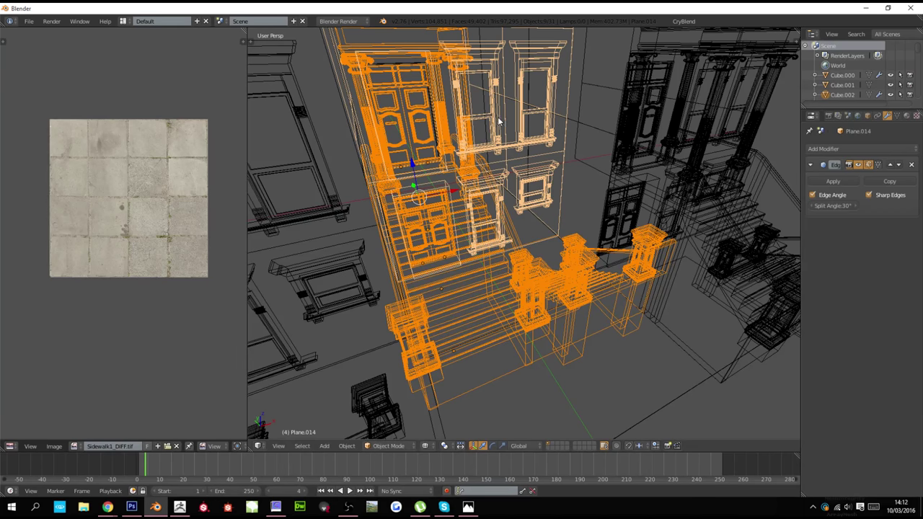
shift+right_click(430, 95)
shift+right_click(450, 209)
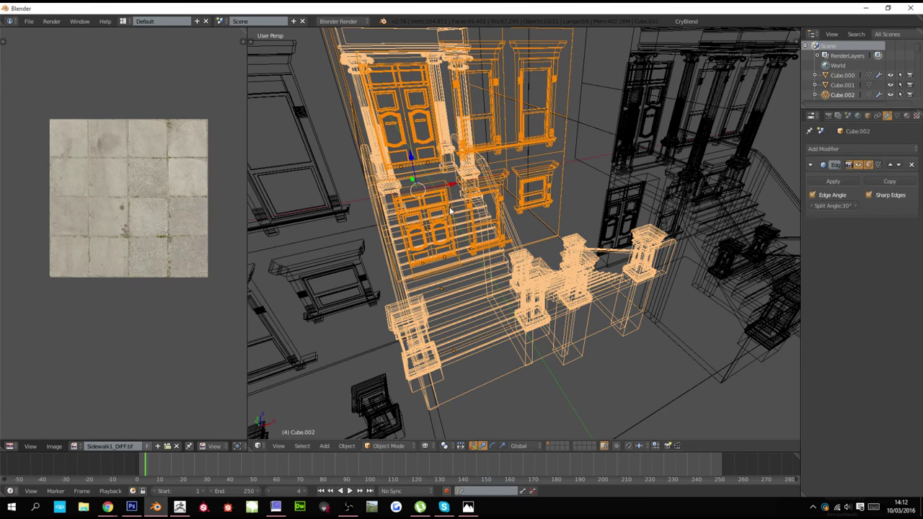
shift+right_click(453, 214)
key(g)
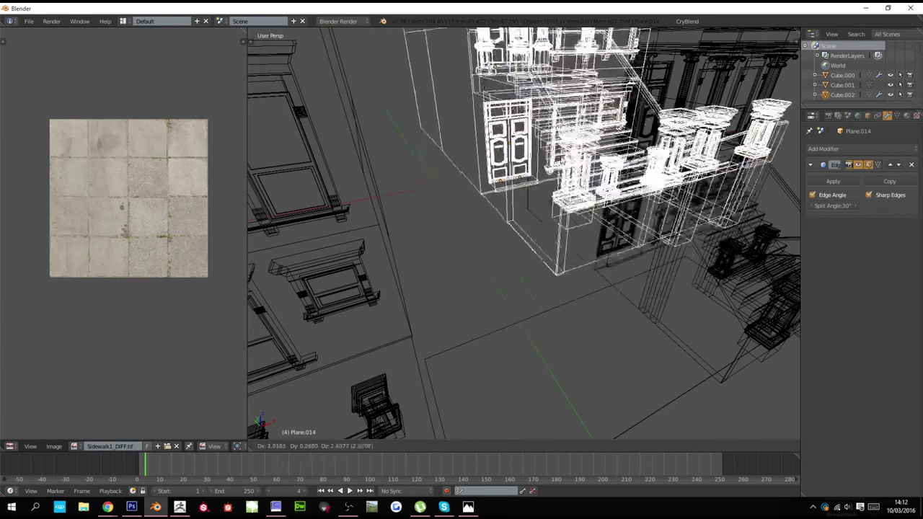
right_click(511, 185)
key(z)
scroll(533, 230, down, 5)
key(g)
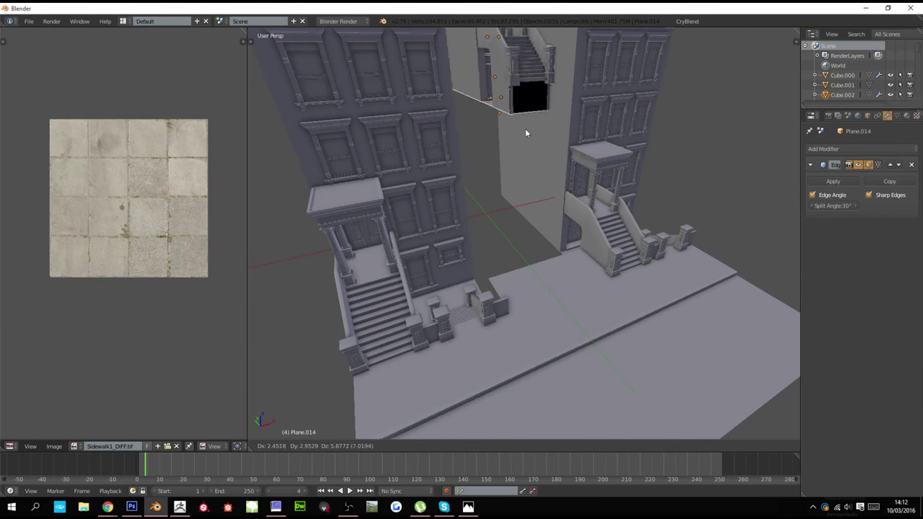
right_click(534, 184)
scroll(546, 250, up, 5)
key(alt+z)
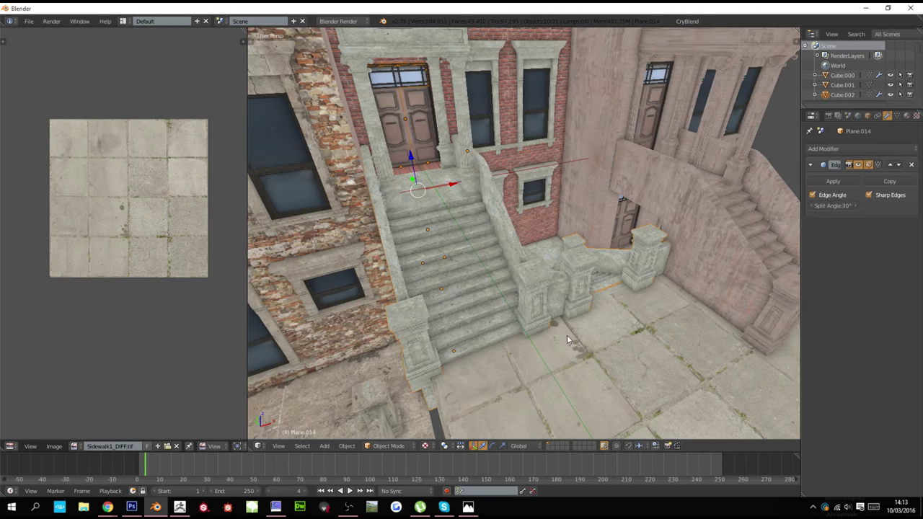
Move the selected red brick townhouse about 0.14 units along the global Y axis
key(g)
key(y)
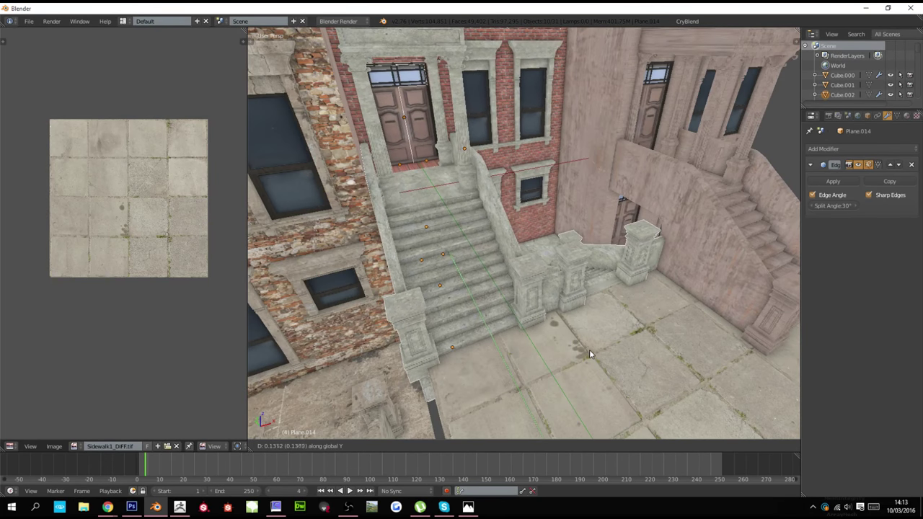
click(589, 350)
Duplicate the entire three-house row with its pavement and road, and place the copy along X directly beside the original
mouse_move(592, 341)
middle_down()
mouse_move(529, 325)
mouse_move(561, 313)
mouse_move(471, 315)
mouse_move(565, 332)
mouse_move(567, 313)
mouse_move(490, 305)
middle_up()
scroll(529, 324, down, 6)
key(alt+z)
key(alt+z)
scroll(524, 295, down, 3)
key(a)
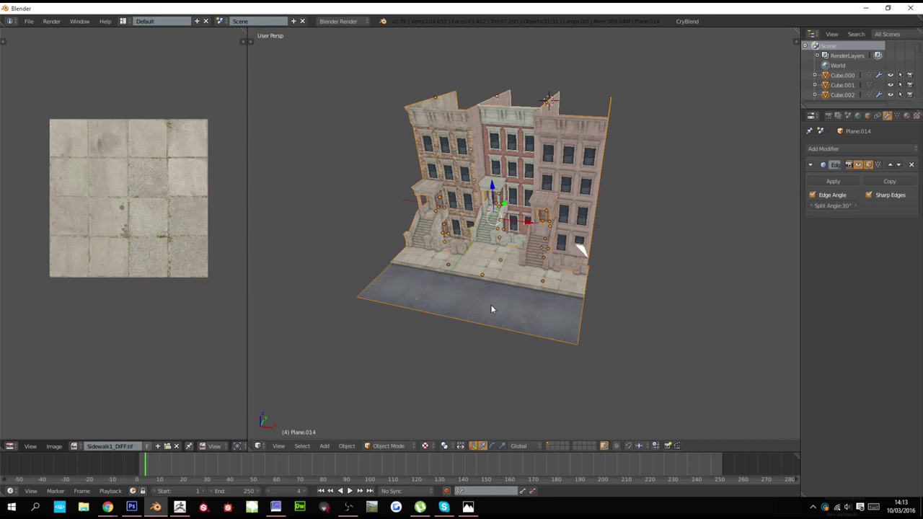
key(shift+d)
key(x)
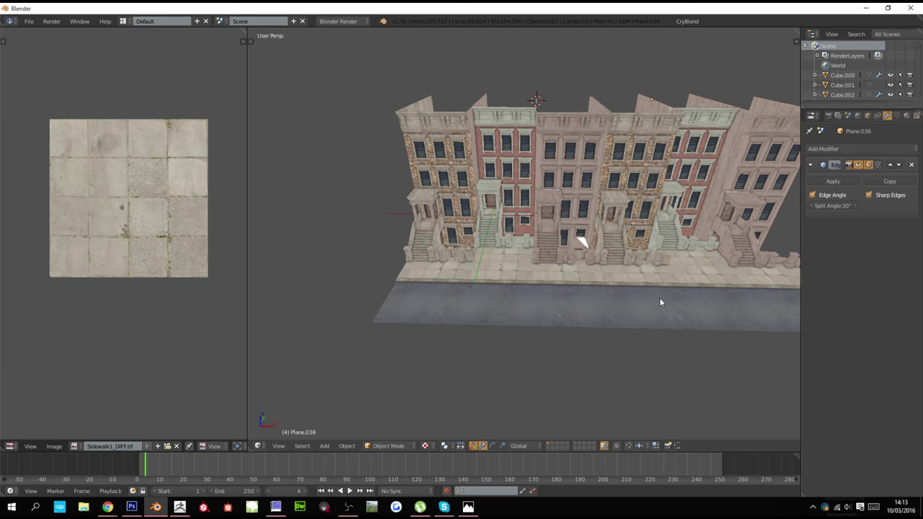
click(658, 299)
Deselect everything and show the six-house street in solid shading in a maximized 3D view
key(a)
middle_drag(655, 302, 579, 308)
key(alt+z)
key(z)
key(z)
scroll(577, 306, up, 5)
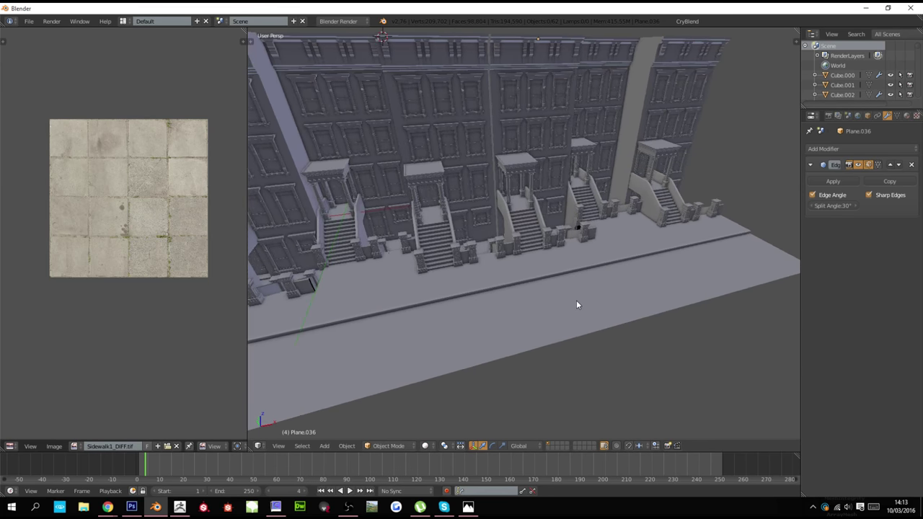
key(ctrl+Up)
key(t)
key(t)
scroll(577, 310, down, 6)
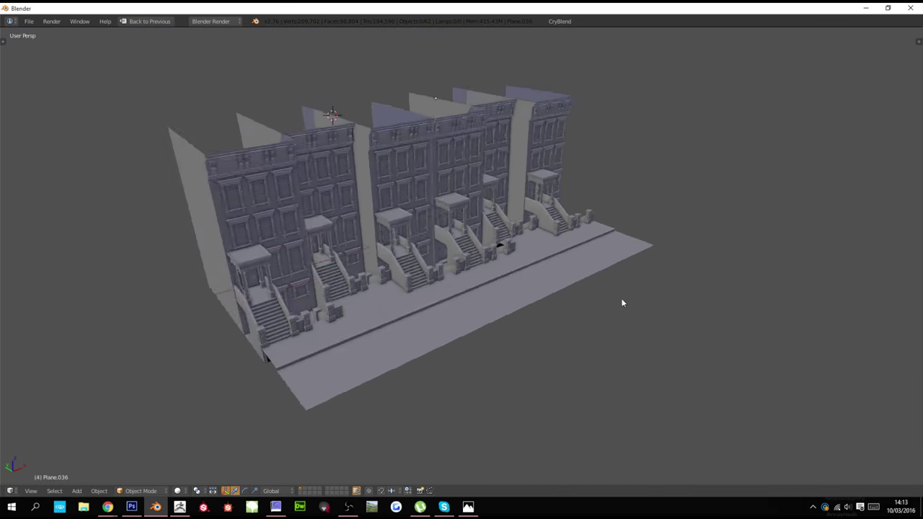
Examine the stairs, basement entrances and low walls where the set-back townhouse meets its neighbours
middle_drag(622, 303, 544, 305)
scroll(639, 291, up, 5)
scroll(555, 340, down, 4)
scroll(546, 333, up, 8)
scroll(542, 303, down, 6)
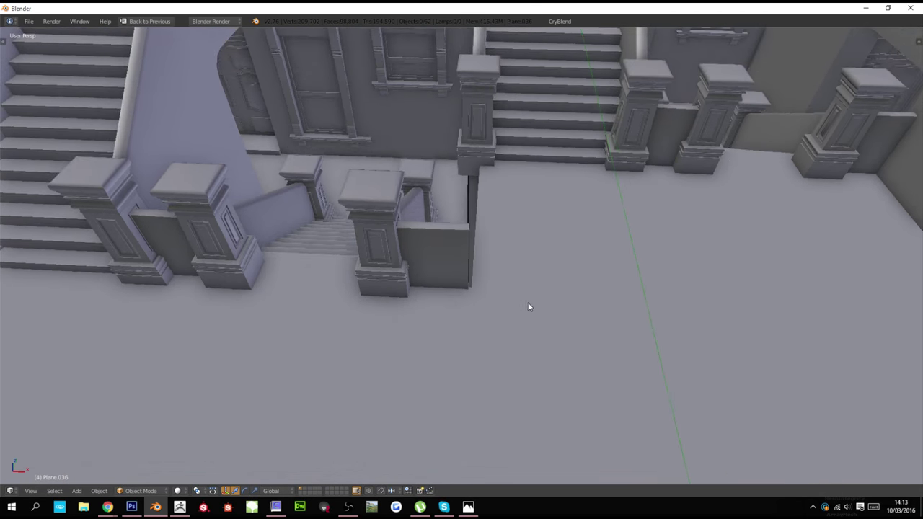
scroll(516, 317, up, 5)
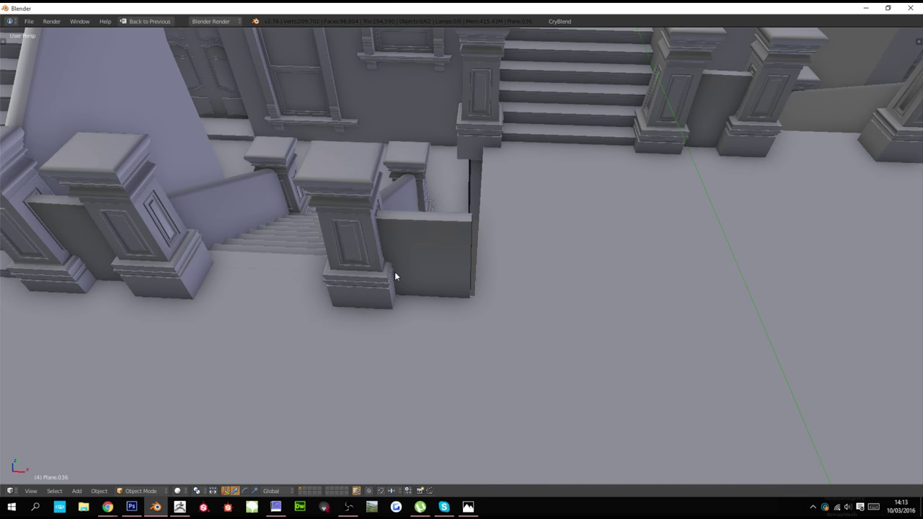
scroll(395, 276, down, 6)
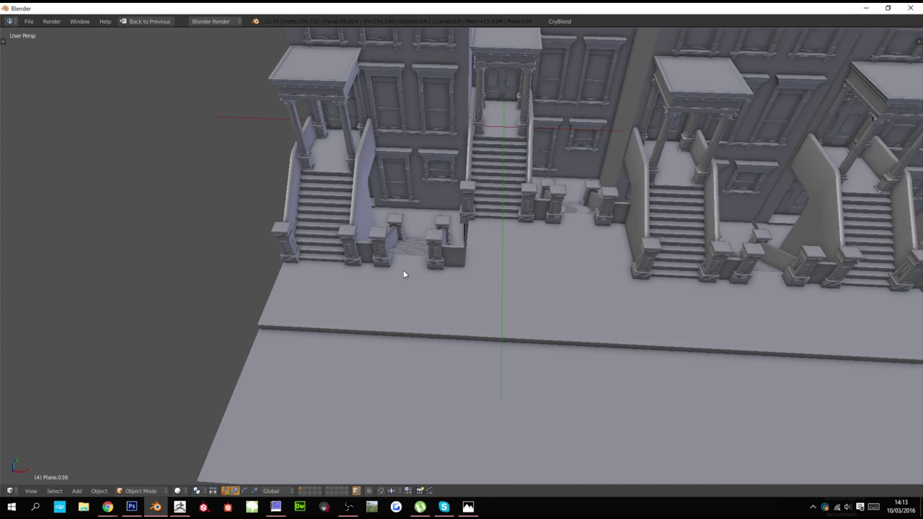
middle_drag(403, 271, 465, 263)
key(w)
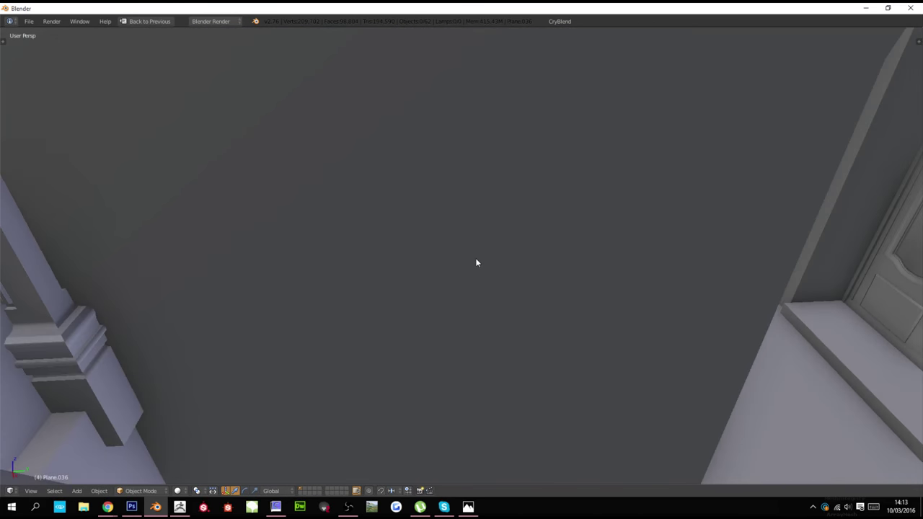